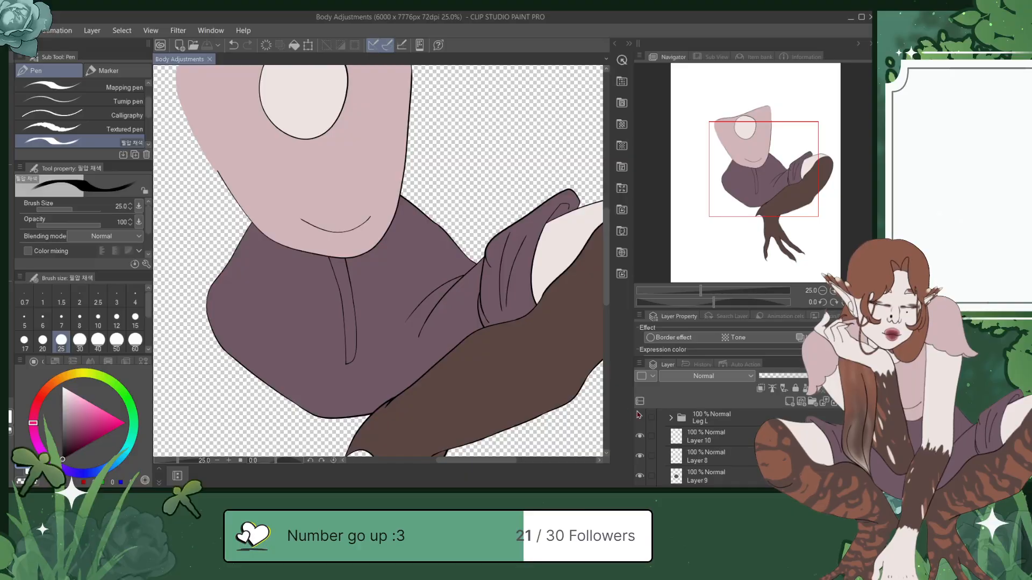
# Step: Toggle the visibility of the Leg L folder and Layers 10, 8 and 9 to check what each contains
pyautogui.click(640, 418)
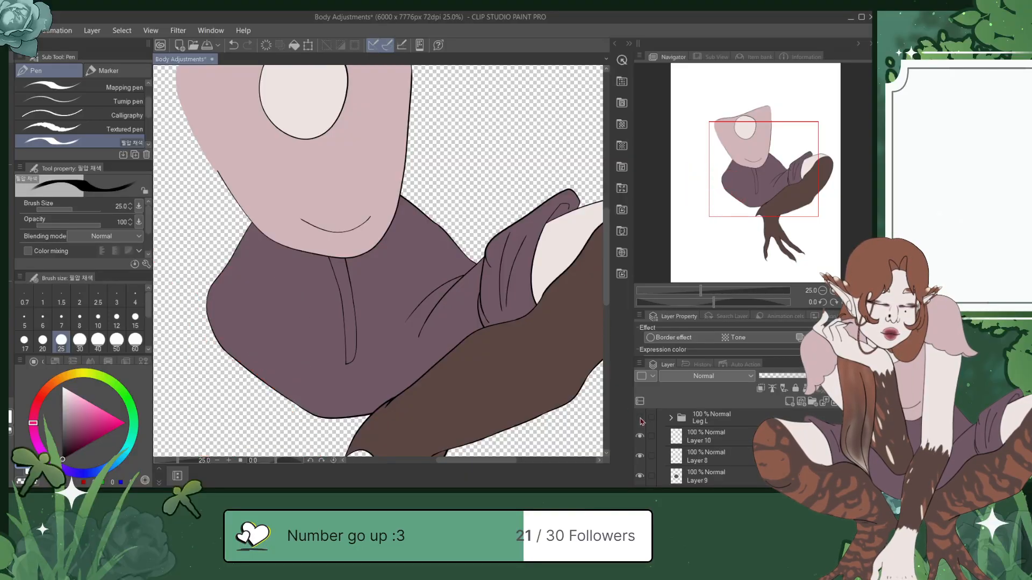
pyautogui.click(640, 418)
pyautogui.click(641, 418)
pyautogui.moveTo(781, 159); pyautogui.dragTo(798, 210)
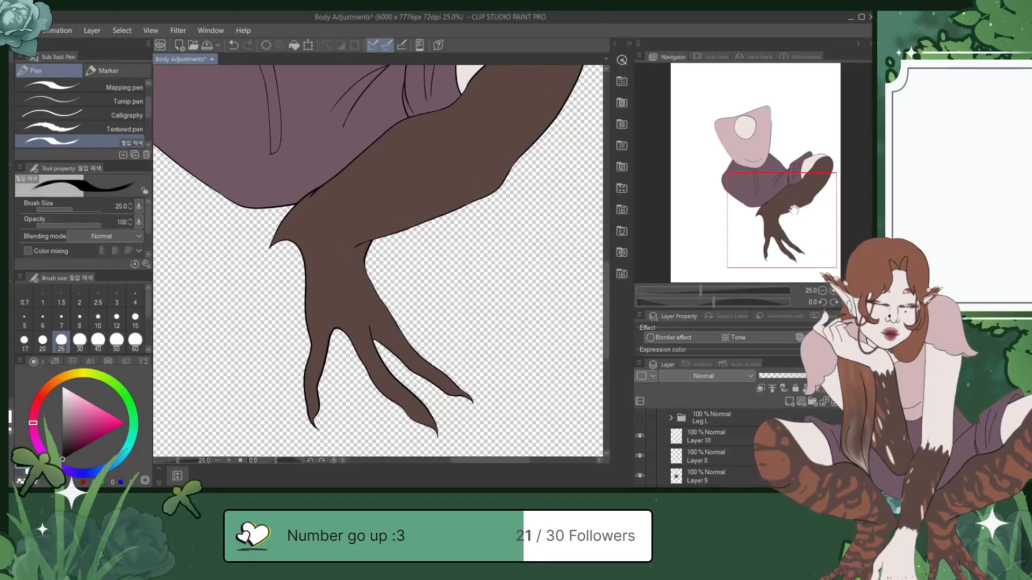
pyautogui.click(639, 436)
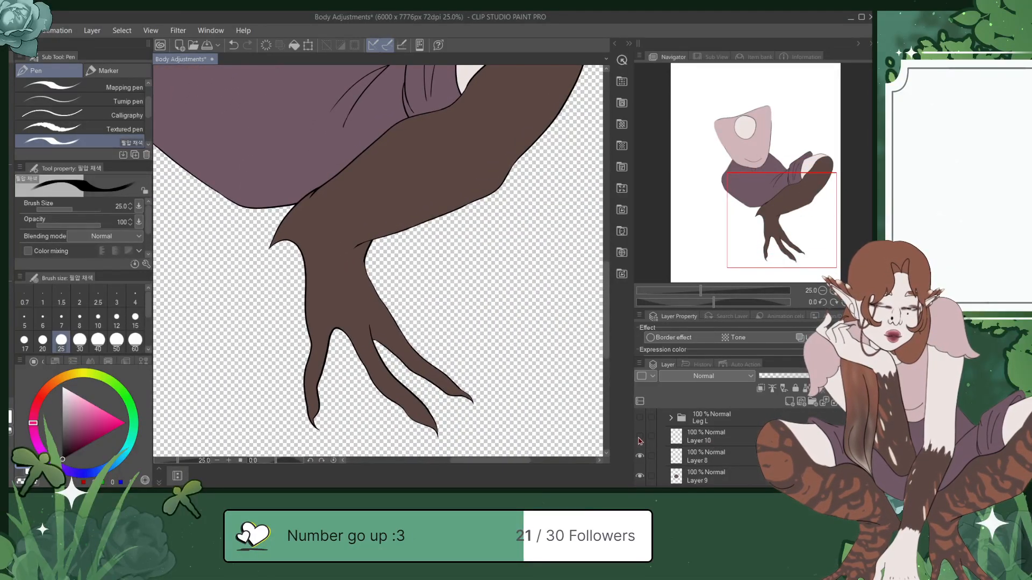
pyautogui.click(639, 436)
pyautogui.click(639, 457)
pyautogui.click(640, 456)
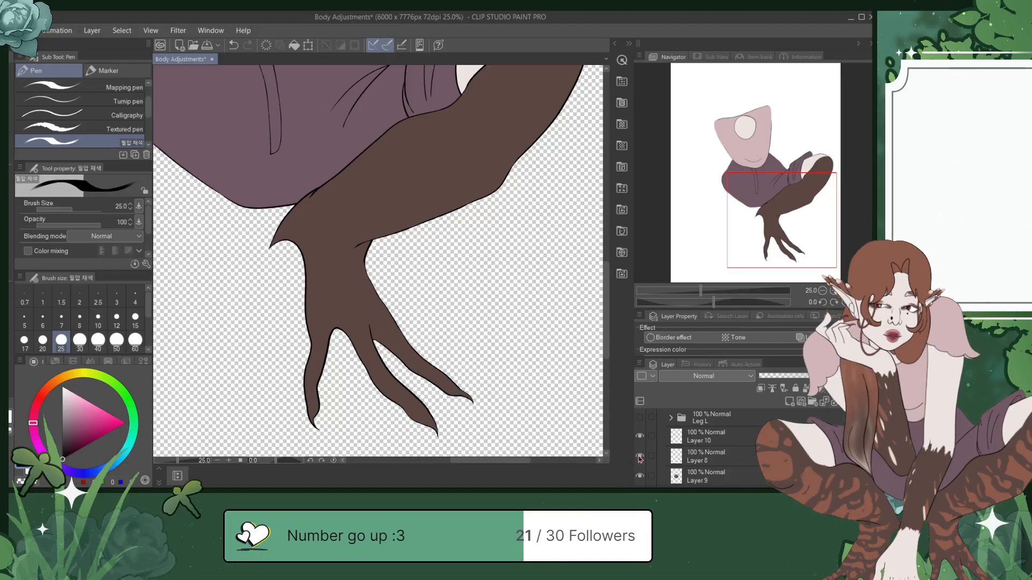
pyautogui.click(640, 476)
pyautogui.click(640, 477)
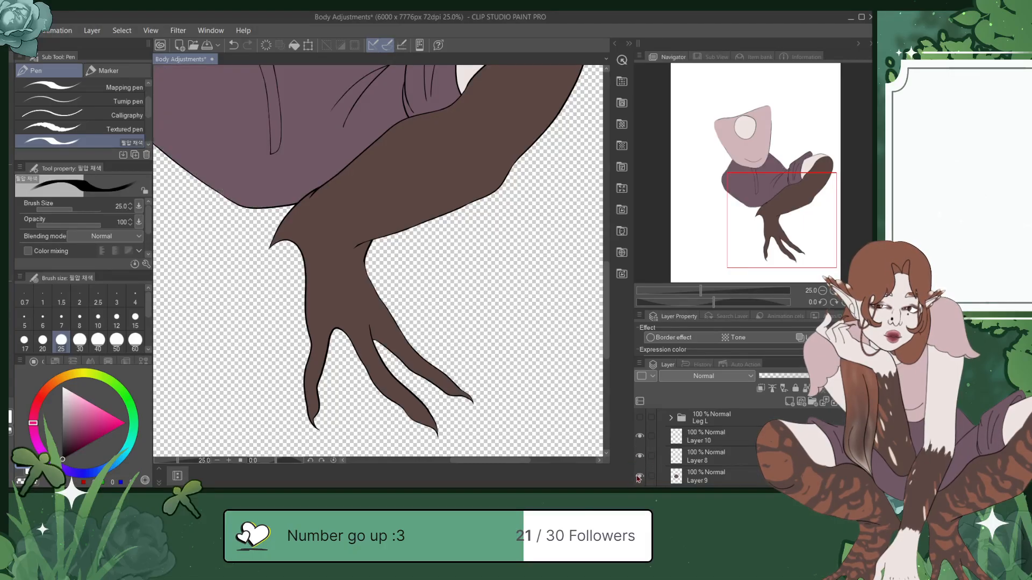
pyautogui.scroll(1, 698, 446)
pyautogui.scroll(1, 699, 446)
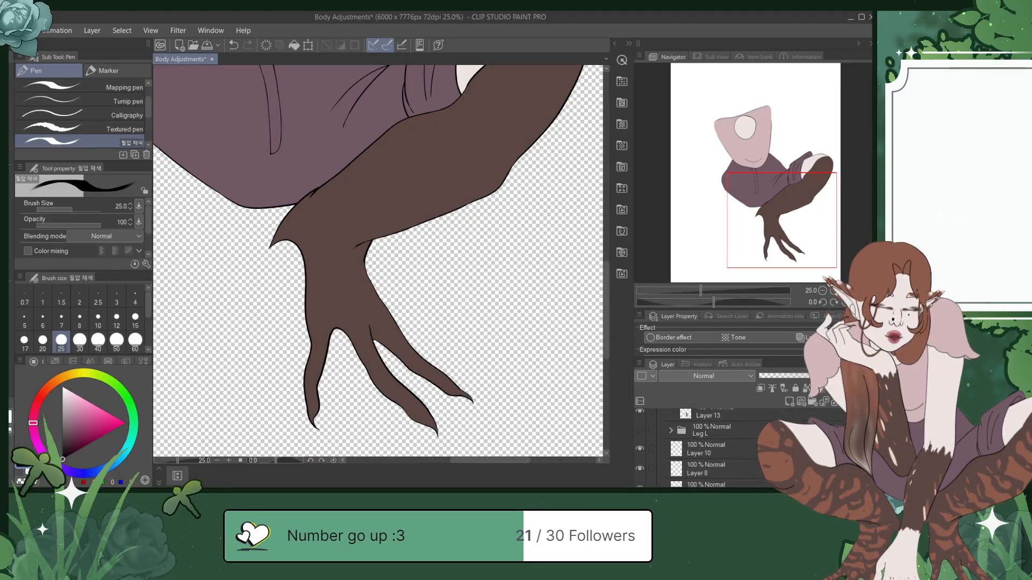
pyautogui.click(744, 476)
pyautogui.click(639, 470)
pyautogui.click(639, 469)
pyautogui.click(640, 450)
pyautogui.click(640, 451)
# Step: Make Layer 10 active with the Lasso tool and hide Layers 6 and 7, which cover the purple shorts
pyautogui.click(704, 449)
pyautogui.moveTo(786, 216); pyautogui.dragTo(770, 180)
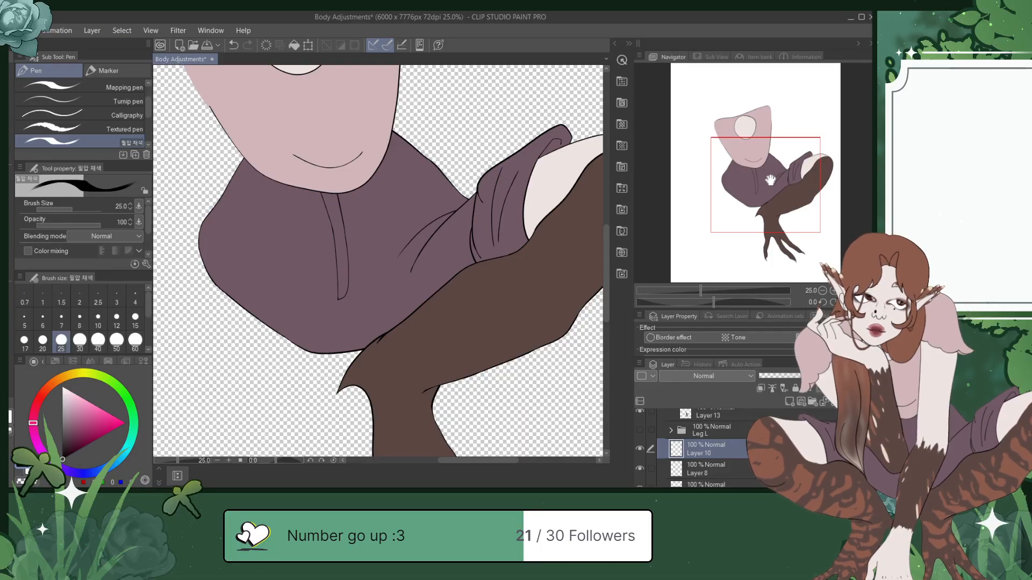
pyautogui.click(9, 129)
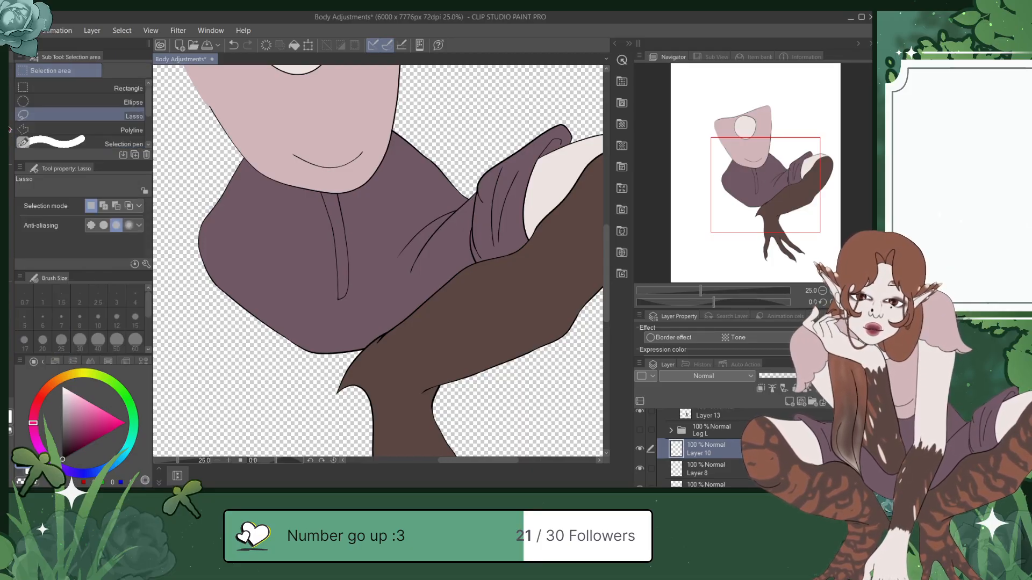
pyautogui.moveTo(760, 186); pyautogui.dragTo(754, 175)
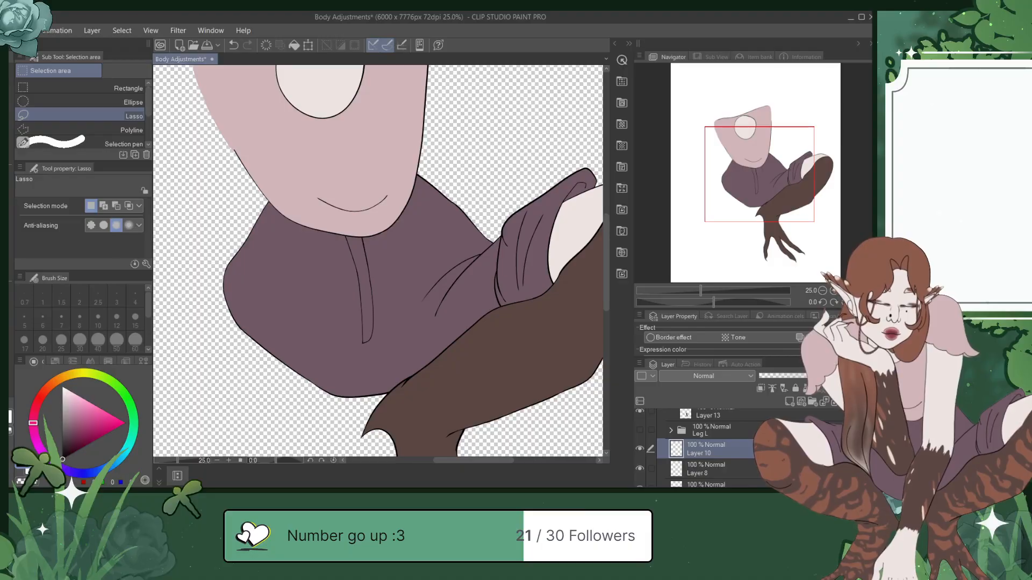
pyautogui.scroll(-6, 679, 486)
pyautogui.click(672, 477)
pyautogui.moveTo(639, 458); pyautogui.dragTo(638, 438)
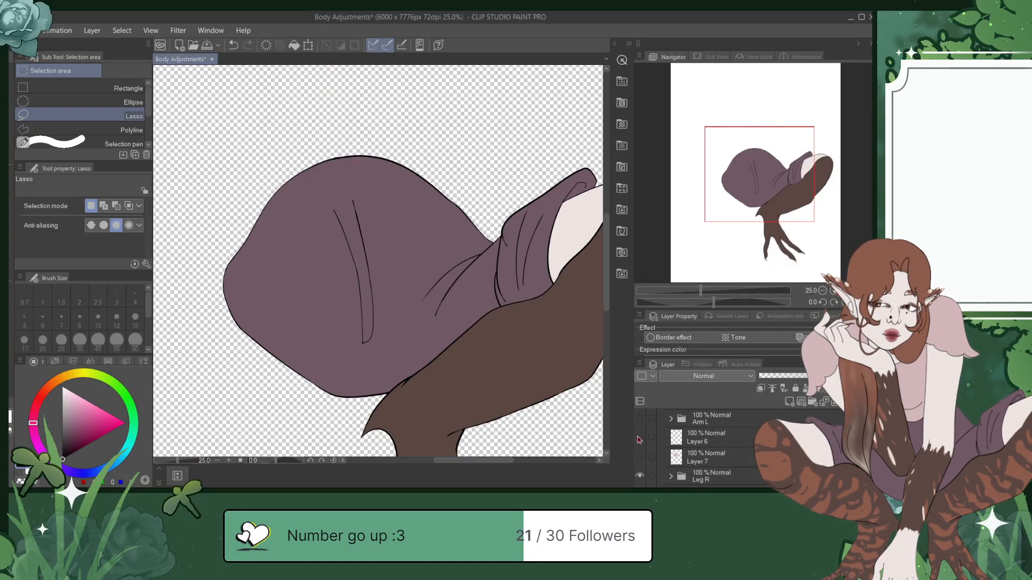
pyautogui.scroll(4, 698, 446)
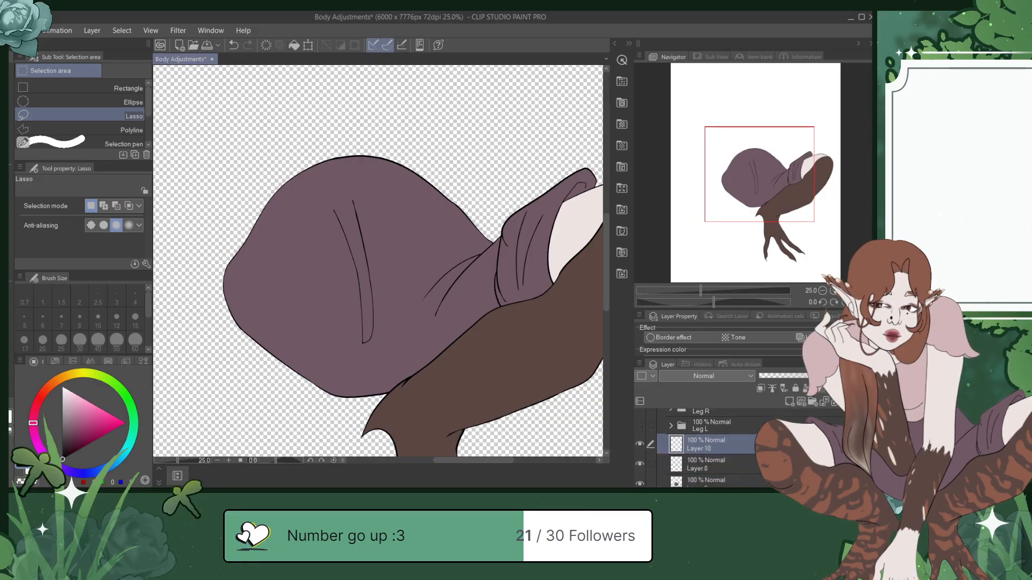
# Step: Lasso the upper part of the two central fold lines on the shorts and transform it in Perspective mode
pyautogui.moveTo(353, 276)
pyautogui.mouseDown()
pyautogui.moveTo(377, 267)
pyautogui.moveTo(373, 199)
pyautogui.moveTo(321, 187)
pyautogui.moveTo(339, 273)
pyautogui.mouseUp()
pyautogui.click(388, 296)
pyautogui.click(405, 347)
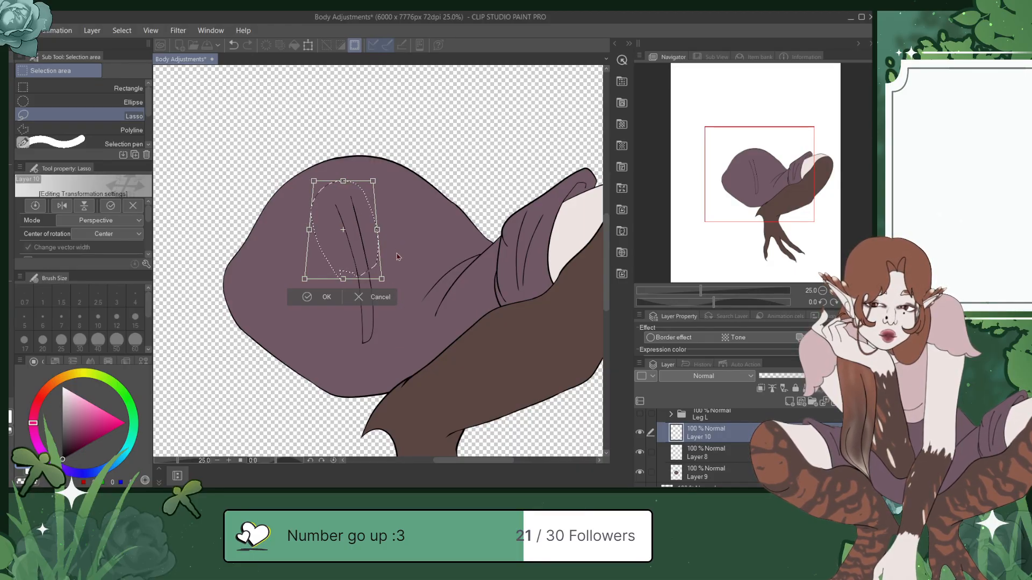
pyautogui.click(323, 296)
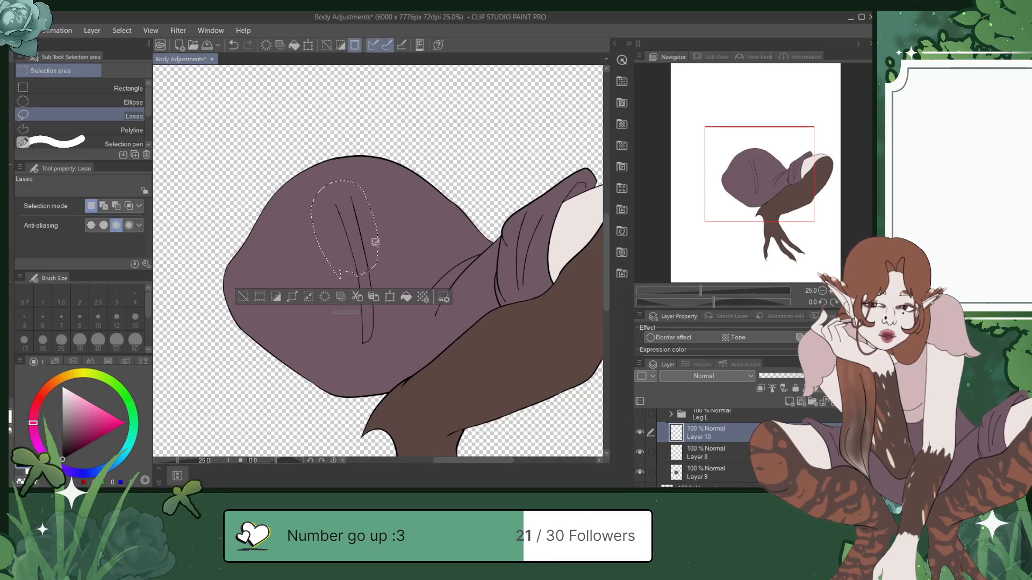
pyautogui.click(405, 224)
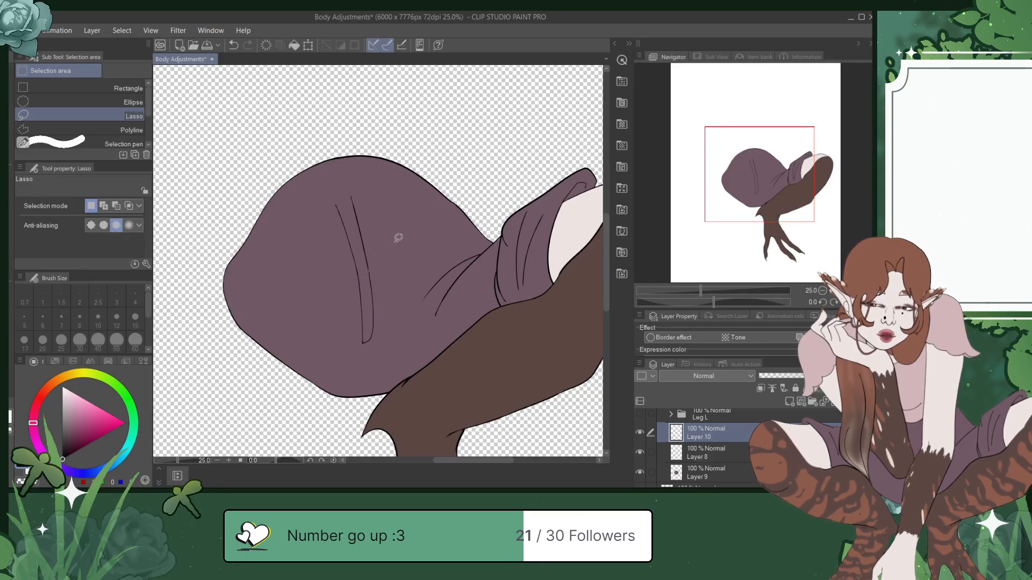
# Step: Reselect the upper part of the fold lines, adjust it with Scale/Rotate to meet the lower lines, and save the drawing
pyautogui.moveTo(370, 270); pyautogui.dragTo(340, 277)
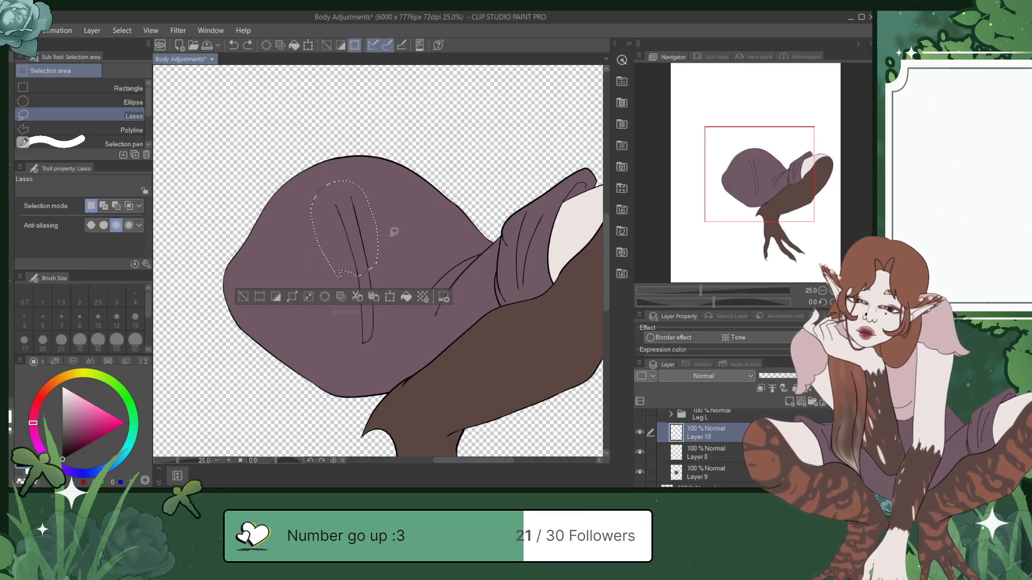
pyautogui.click(390, 296)
pyautogui.scroll(5, 360, 245)
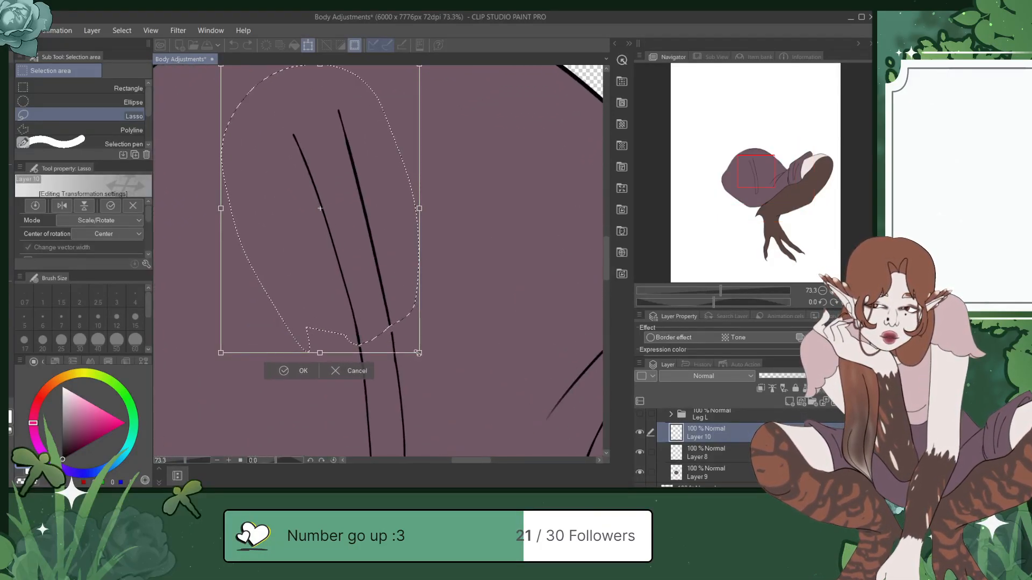
pyautogui.moveTo(417, 353); pyautogui.dragTo(424, 366)
pyautogui.press('Return')
pyautogui.hotkey('ctrl', 'd')
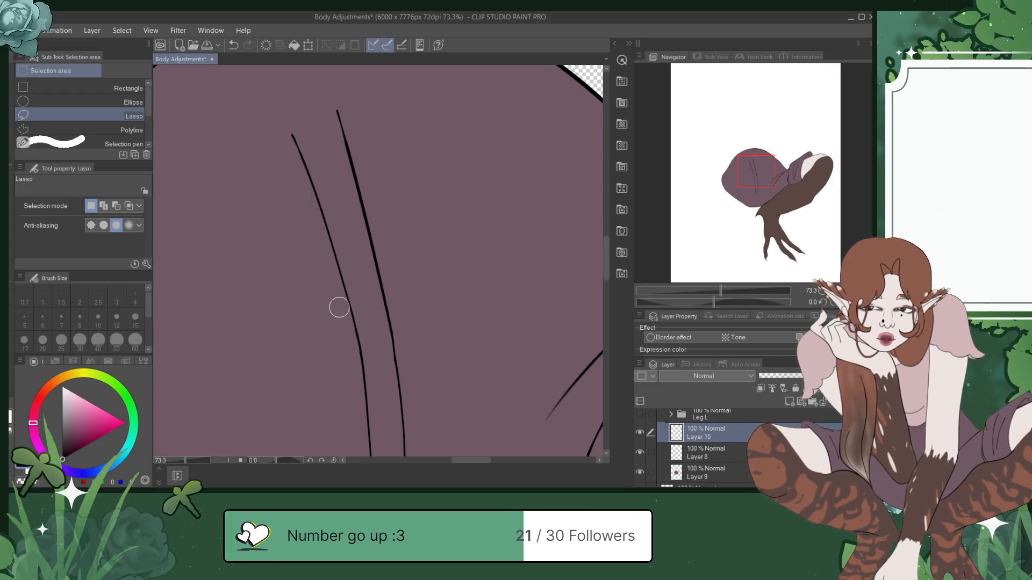
pyautogui.hotkey('ctrl', 's')
# Step: Push the upper ends of the central fold lines to the right with Liquify at brush size 800
pyautogui.scroll(-1, 401, 307)
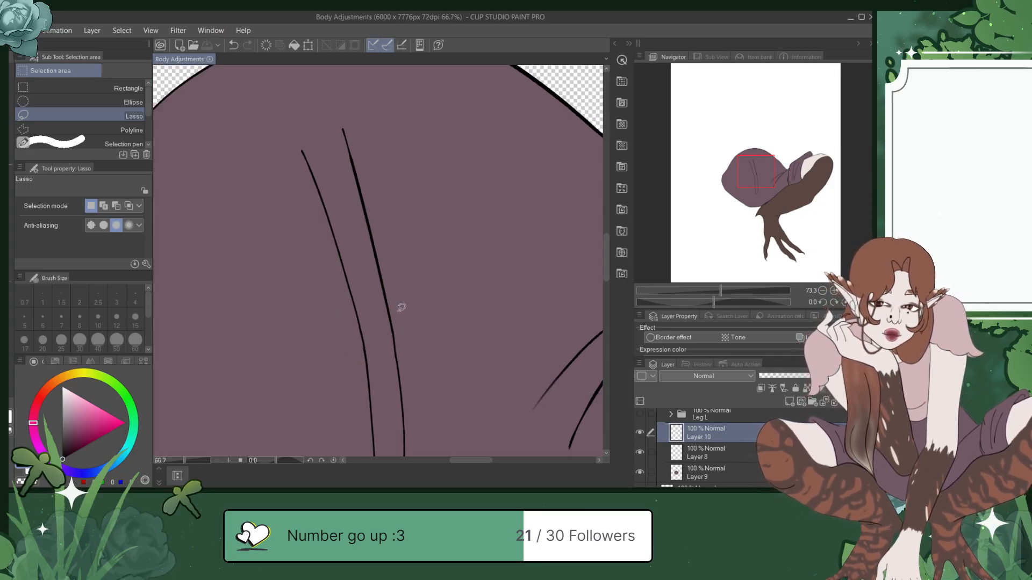
pyautogui.scroll(-2, 402, 308)
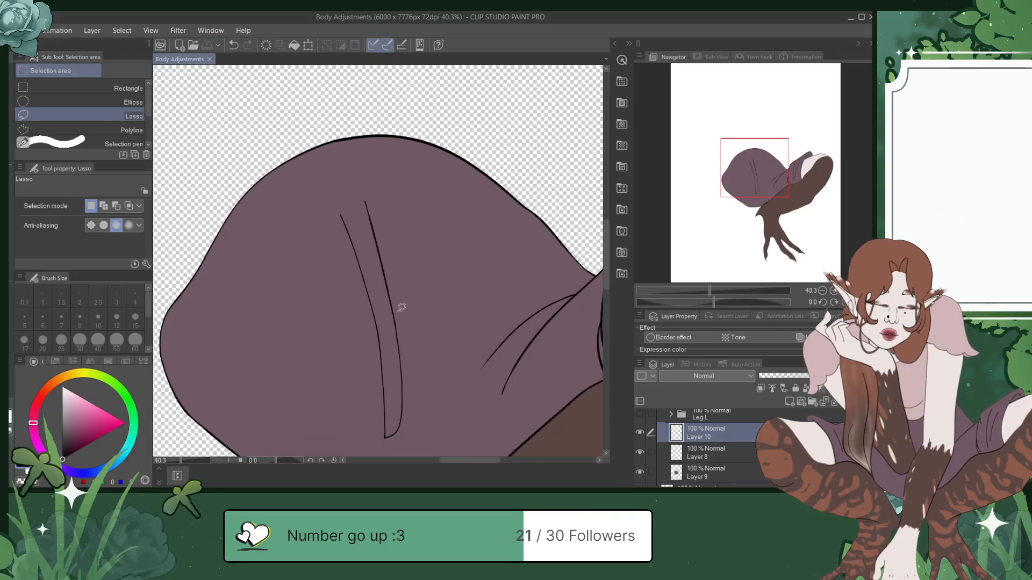
pyautogui.scroll(1, 402, 308)
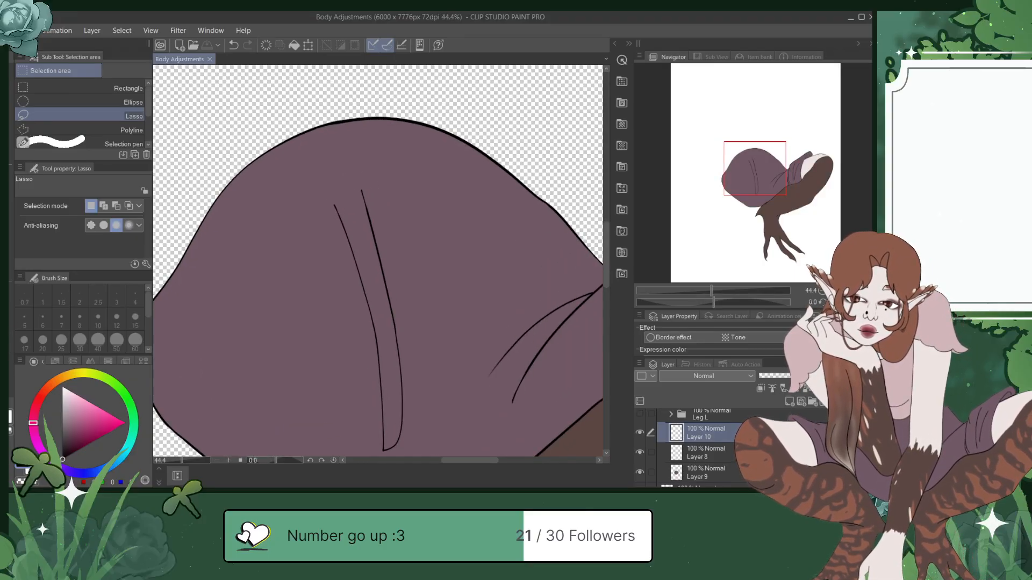
pyautogui.click(5, 273)
pyautogui.moveTo(149, 308); pyautogui.dragTo(153, 328)
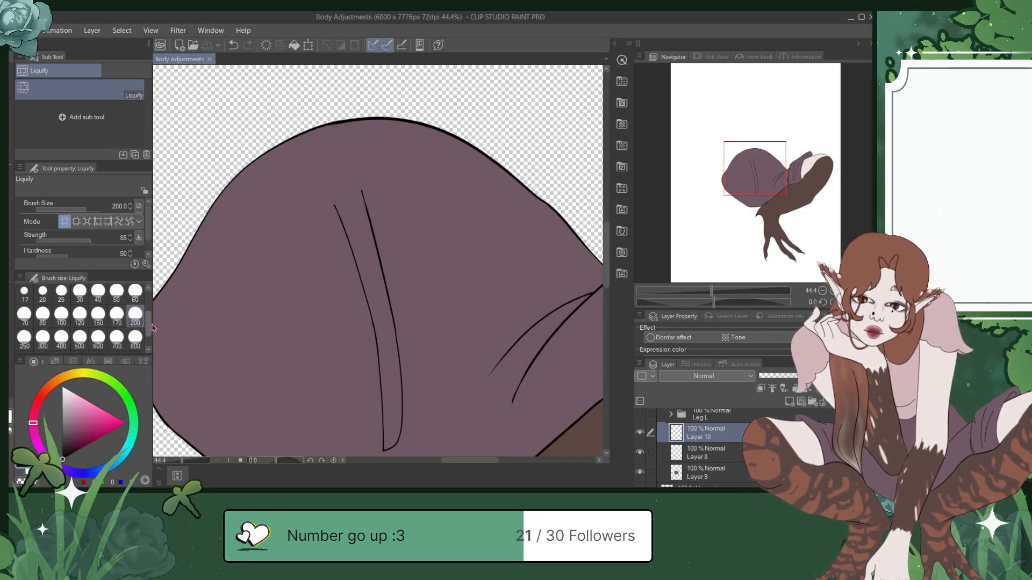
pyautogui.click(135, 338)
pyautogui.moveTo(373, 217)
pyautogui.mouseDown()
pyautogui.moveTo(345, 235)
pyautogui.moveTo(337, 226)
pyautogui.moveTo(352, 191)
pyautogui.moveTo(378, 184)
pyautogui.moveTo(379, 150)
pyautogui.moveTo(418, 133)
pyautogui.mouseUp()
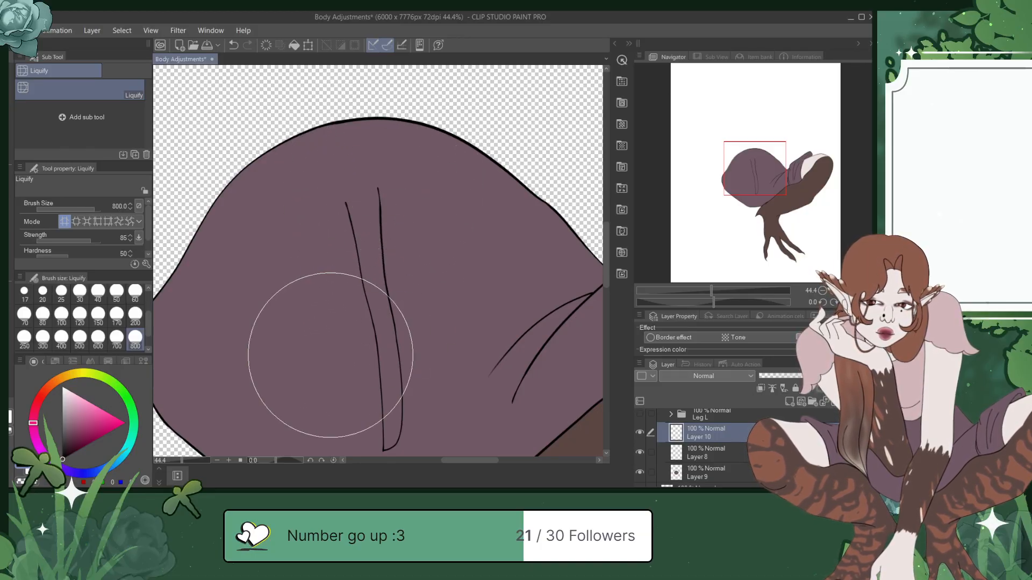
pyautogui.moveTo(378, 275); pyautogui.dragTo(384, 281)
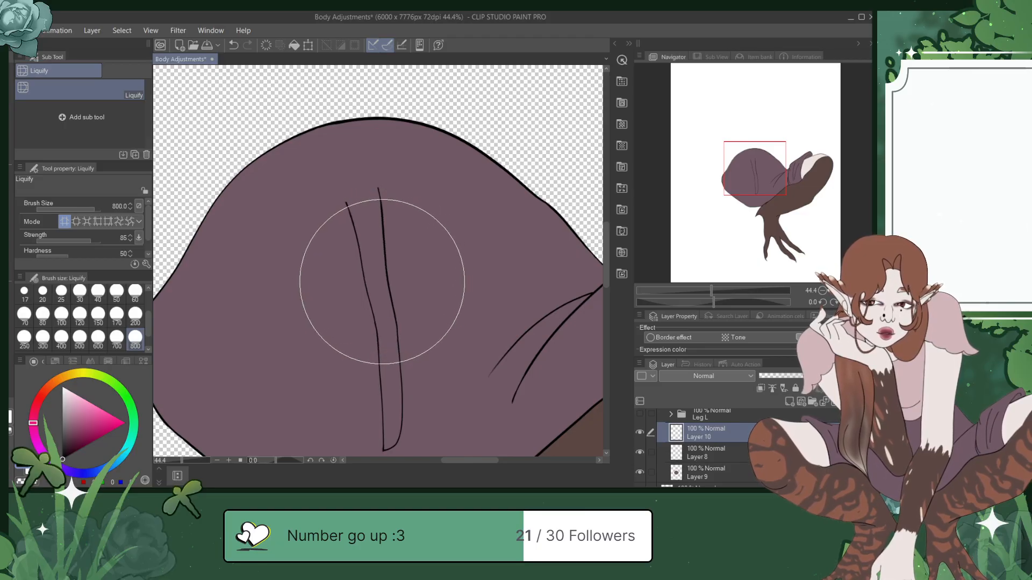
# Step: Smooth the bend in the right-hand fold line with Liquify at brush size 500 and save the drawing
pyautogui.click(98, 337)
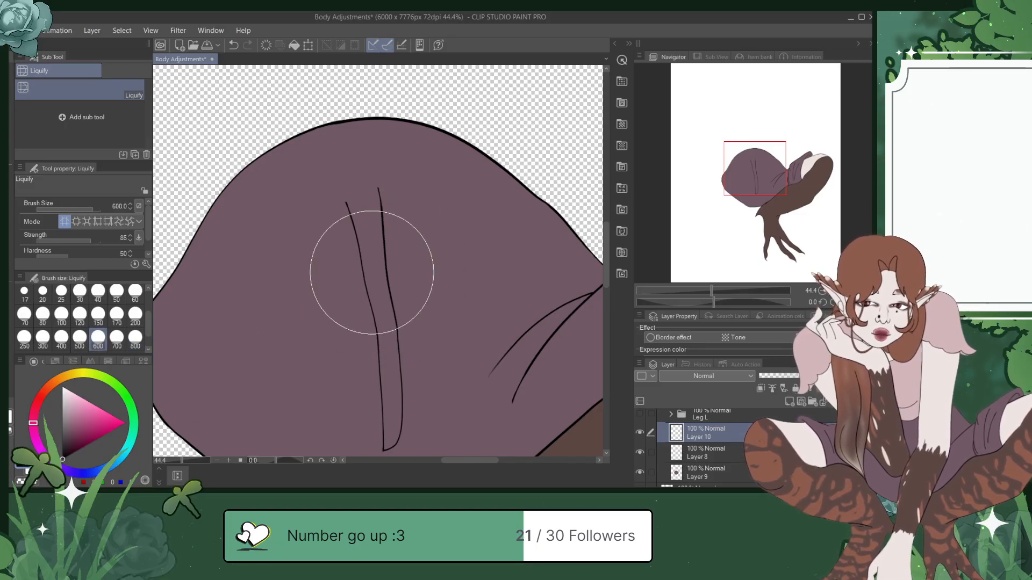
pyautogui.click(80, 337)
pyautogui.moveTo(380, 273)
pyautogui.mouseDown()
pyautogui.moveTo(414, 300)
pyautogui.moveTo(414, 270)
pyautogui.moveTo(423, 269)
pyautogui.mouseUp()
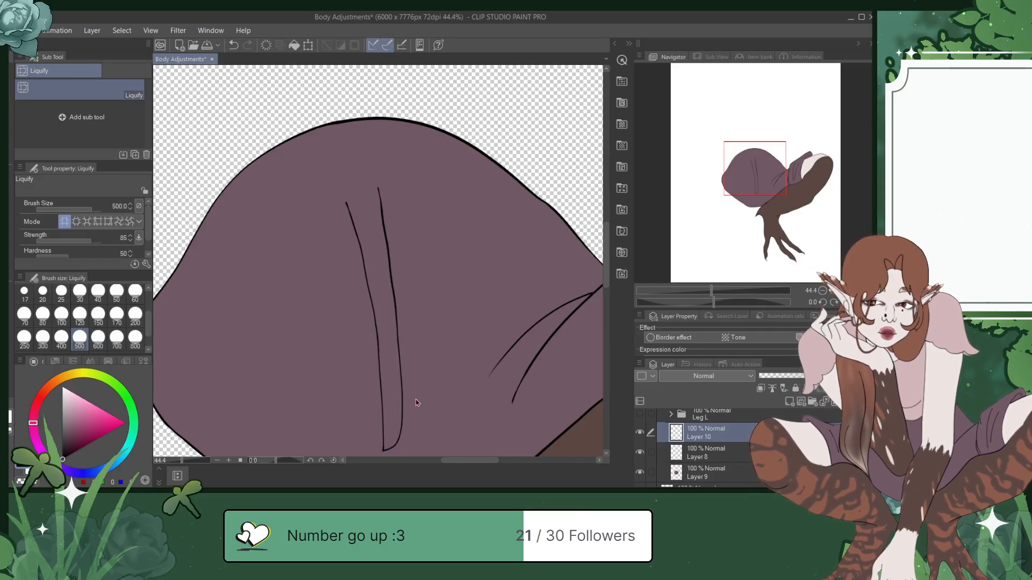
pyautogui.hotkey('ctrl', 's')
# Step: Switch back to the Pen, show Layers 6 and 7 again, and save the drawing
pyautogui.press('p')
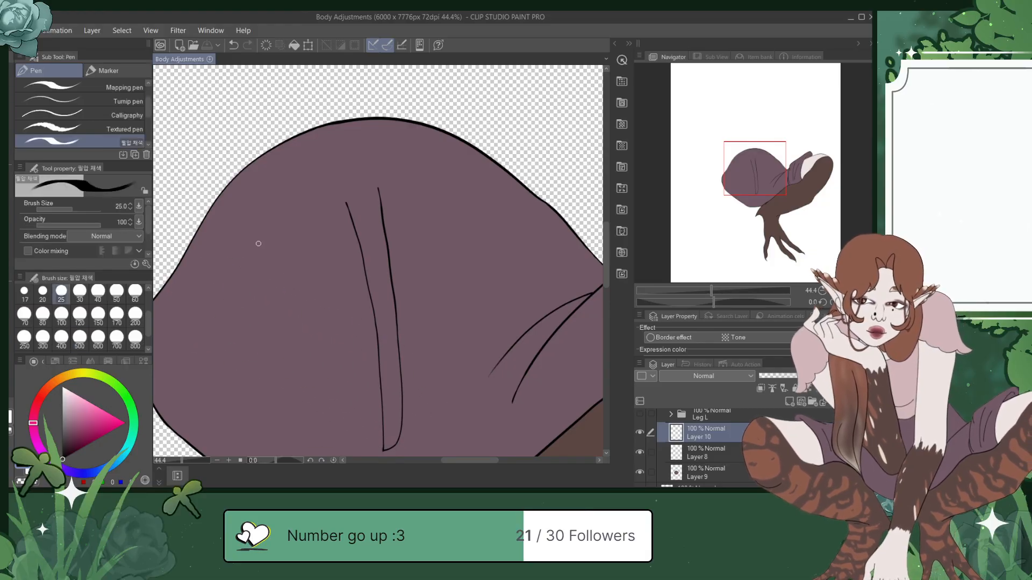
pyautogui.moveTo(758, 168); pyautogui.dragTo(764, 175)
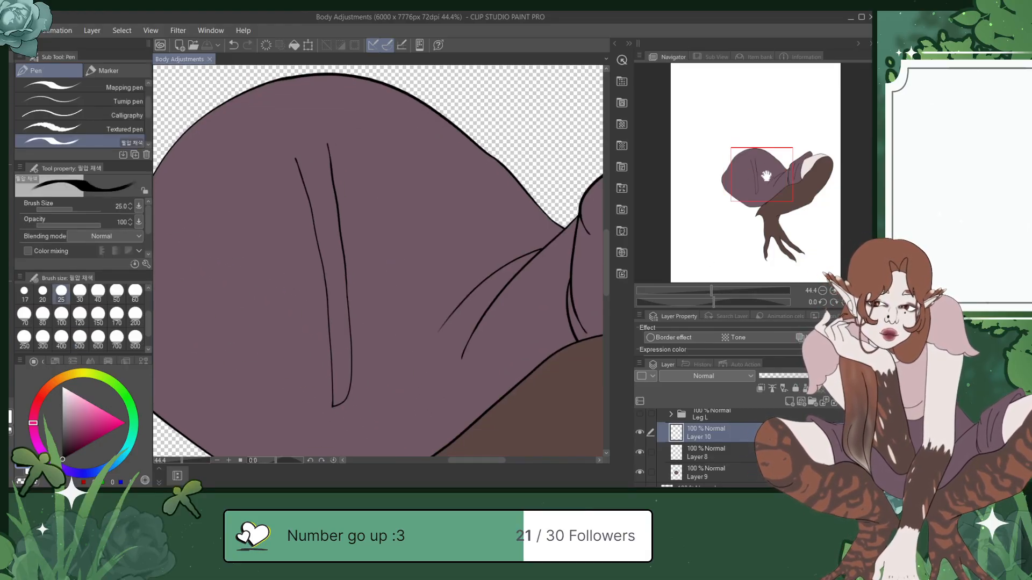
pyautogui.scroll(-2, 417, 330)
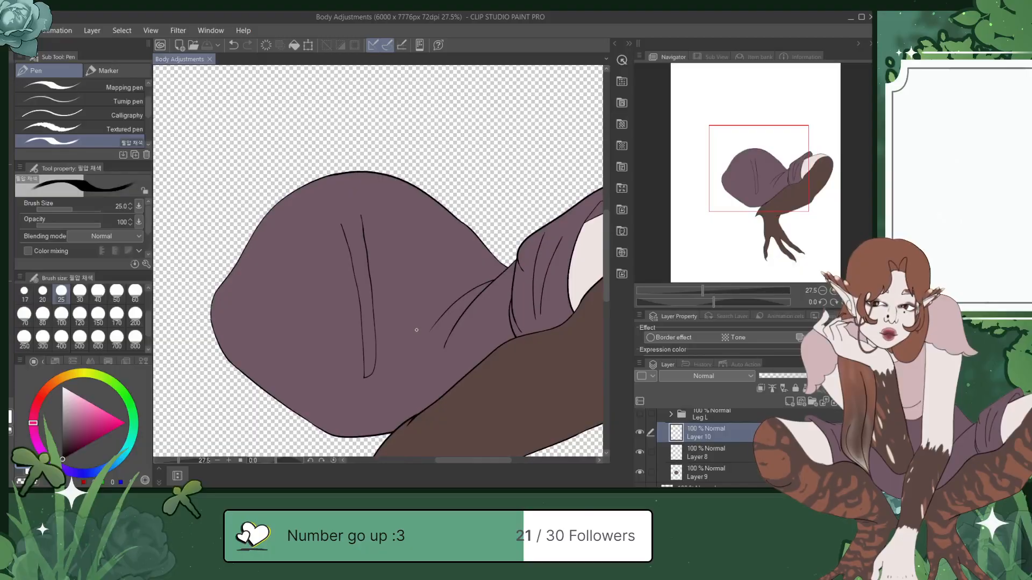
pyautogui.scroll(3, 698, 446)
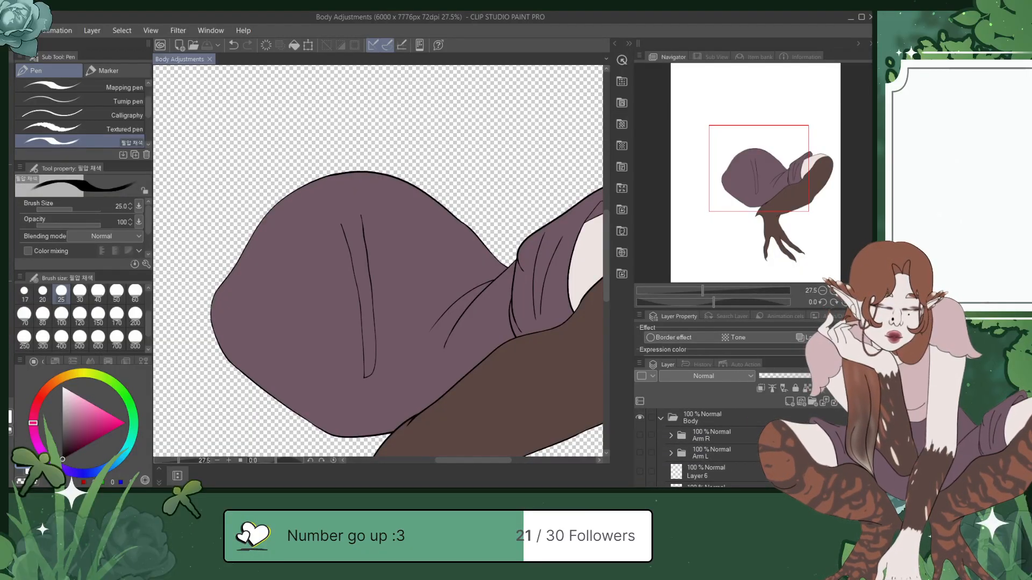
pyautogui.scroll(-2, 698, 446)
pyautogui.click(640, 436)
pyautogui.click(641, 416)
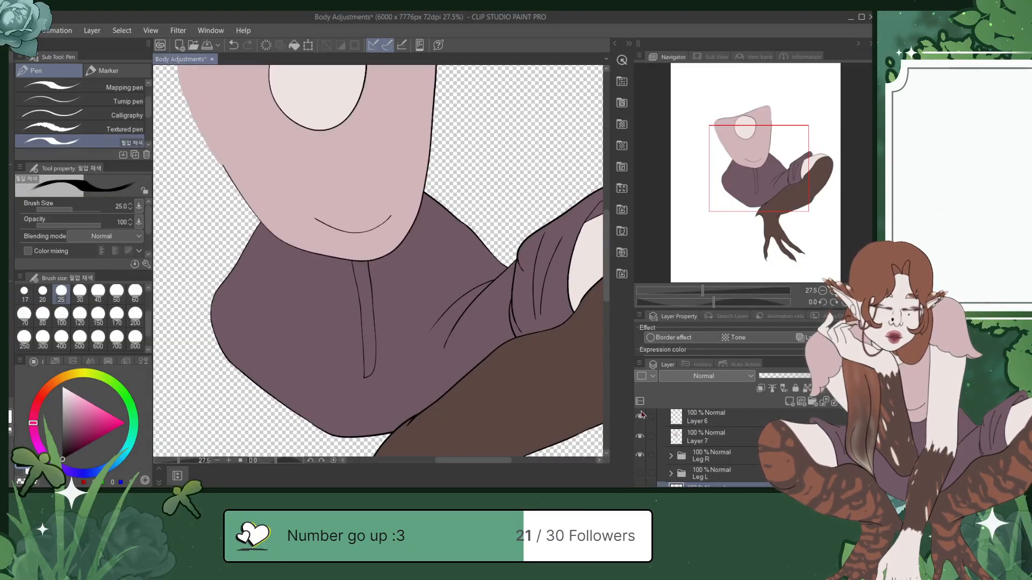
pyautogui.hotkey('ctrl', 's')
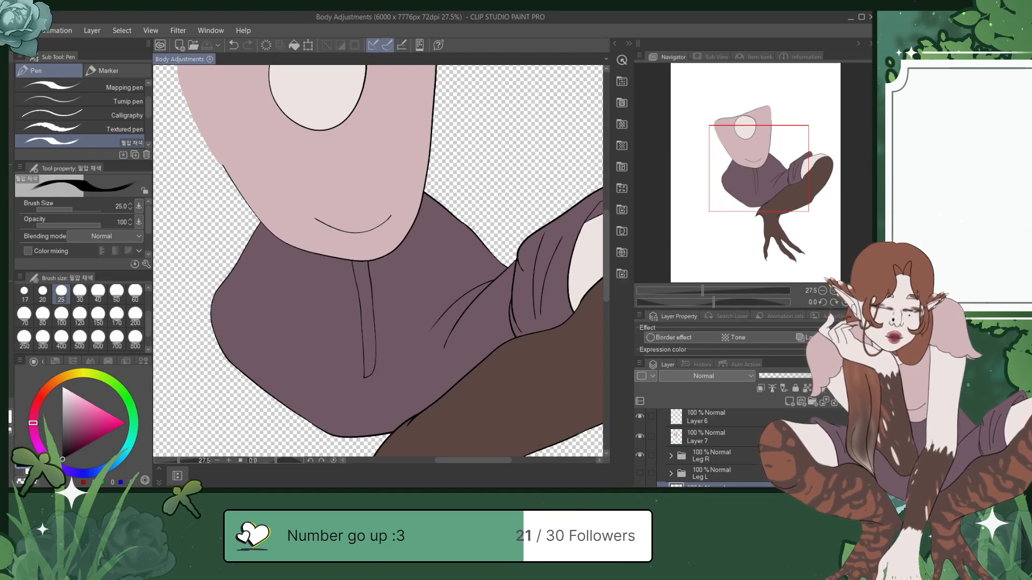
# Step: Select Layer 14 inside the Leg R folder and sample the reddish brown 8D5B4C from Palette.jpg as the pen colour
pyautogui.click(671, 457)
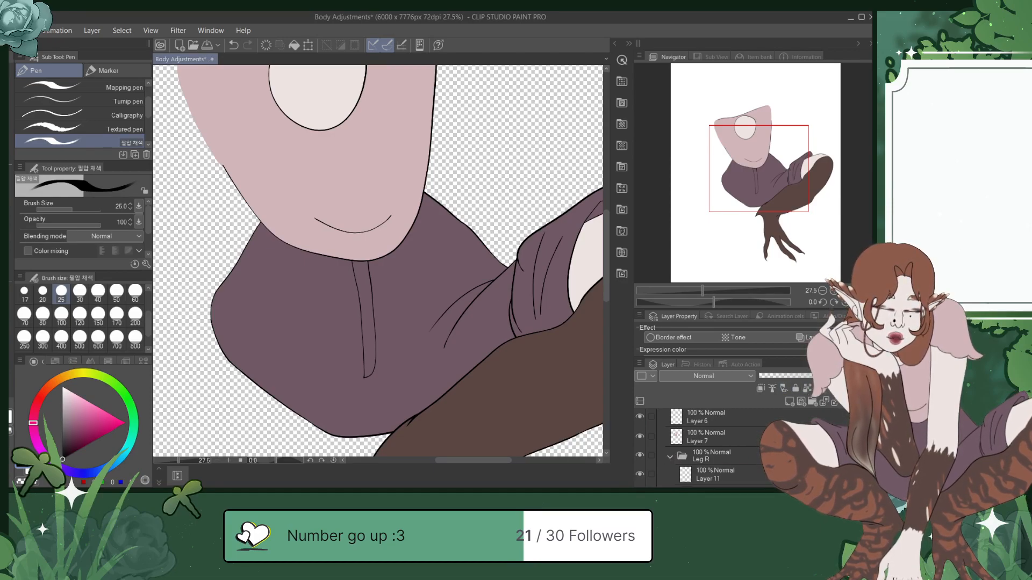
pyautogui.scroll(-2, 699, 446)
pyautogui.click(752, 446)
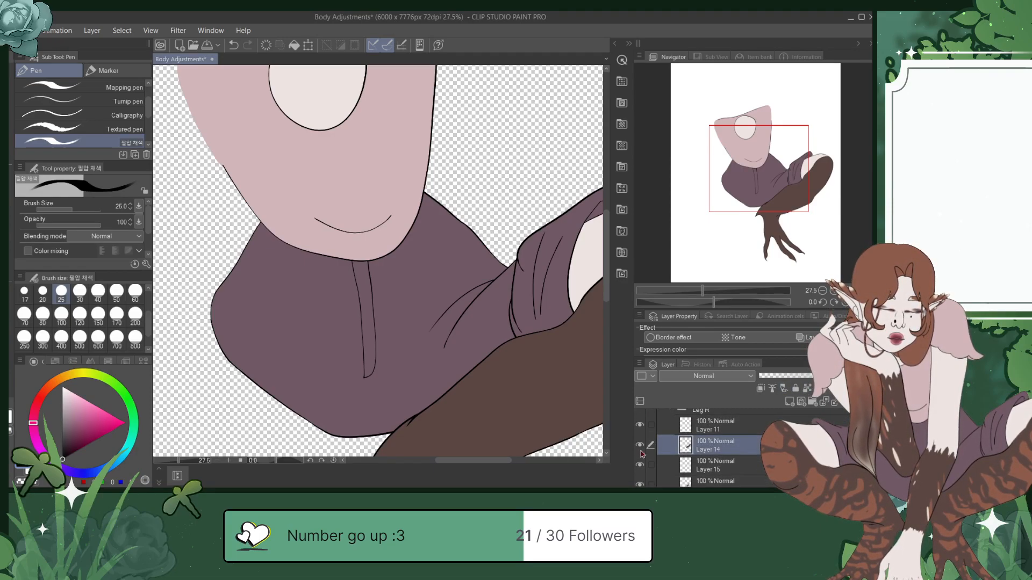
pyautogui.moveTo(768, 147); pyautogui.dragTo(806, 162)
pyautogui.hotkey('ctrl', 's')
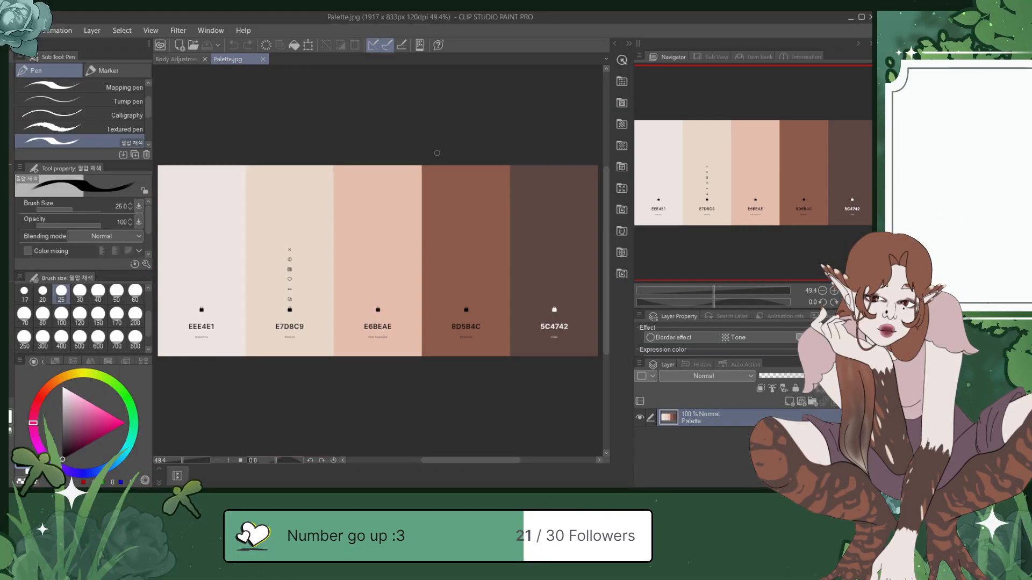
pyautogui.keyDown('alt'); pyautogui.click(463, 214); pyautogui.keyUp('alt')
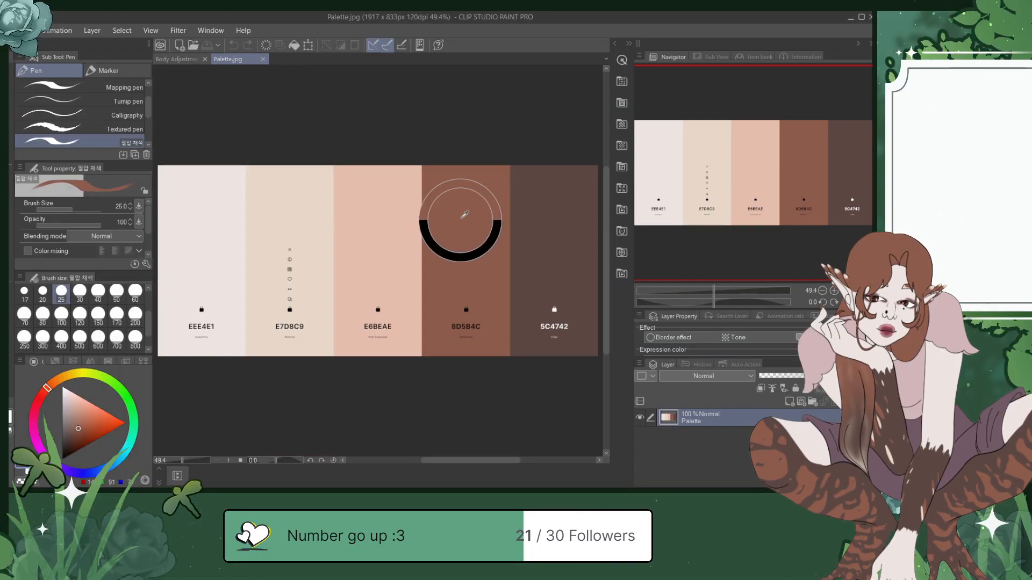
# Step: Return to the Body Adjustments drawing and lasso a set of irregular stripes on Layer 17 across the ankle half of the right leg
pyautogui.click(201, 60)
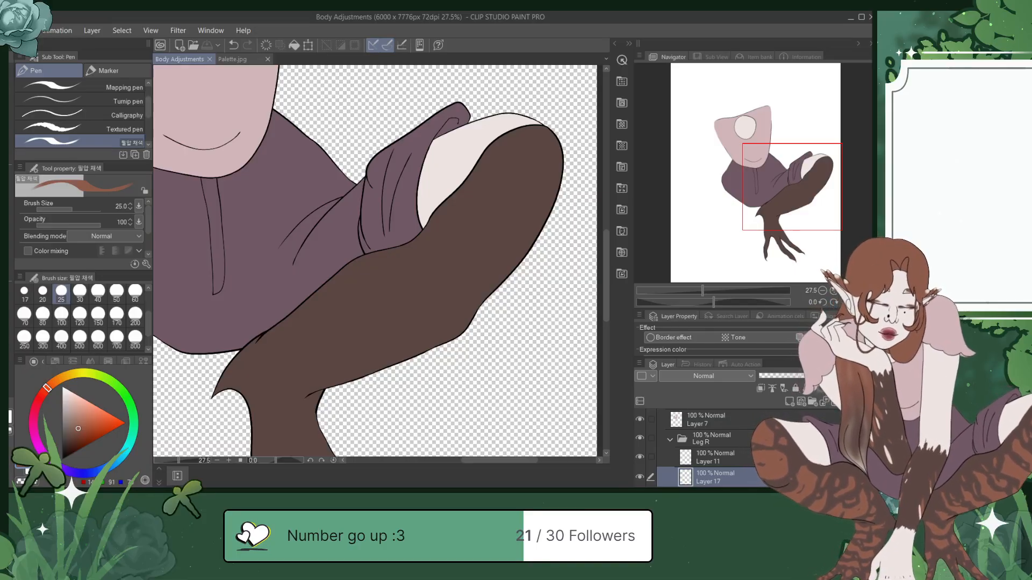
pyautogui.scroll(-3, 651, 445)
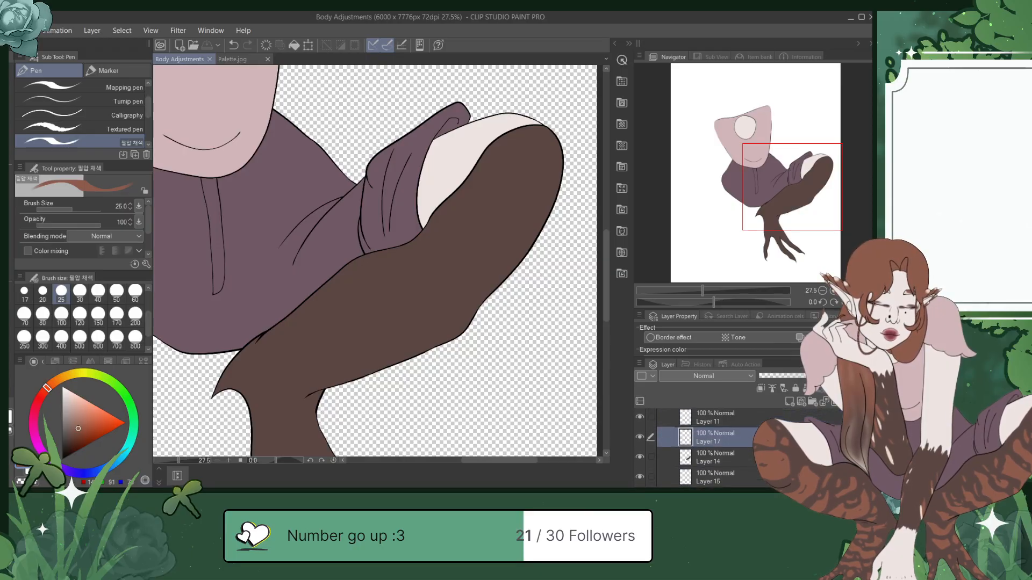
pyautogui.click(639, 441)
pyautogui.click(639, 441)
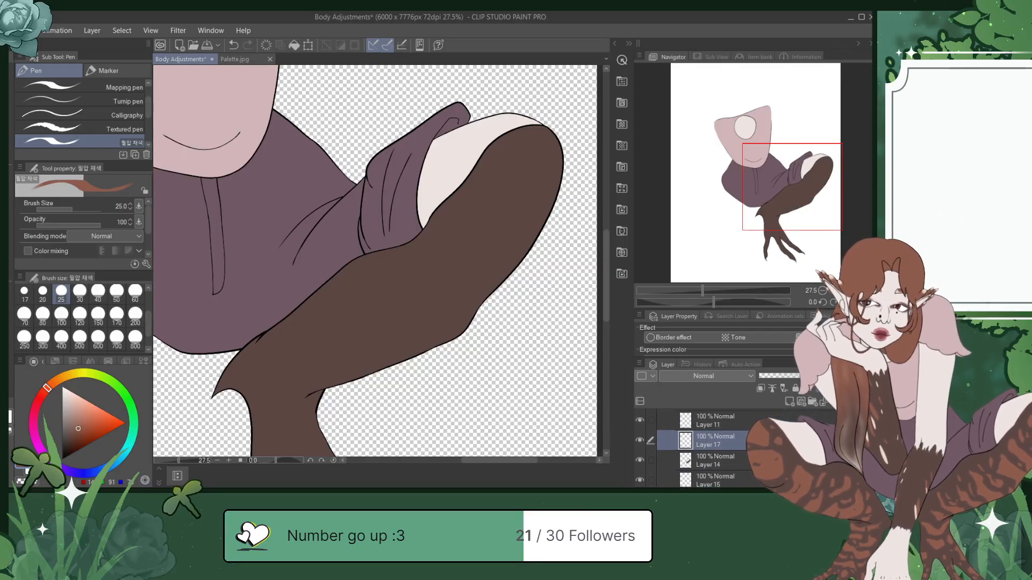
pyautogui.press('m')
pyautogui.scroll(-2, 323, 322)
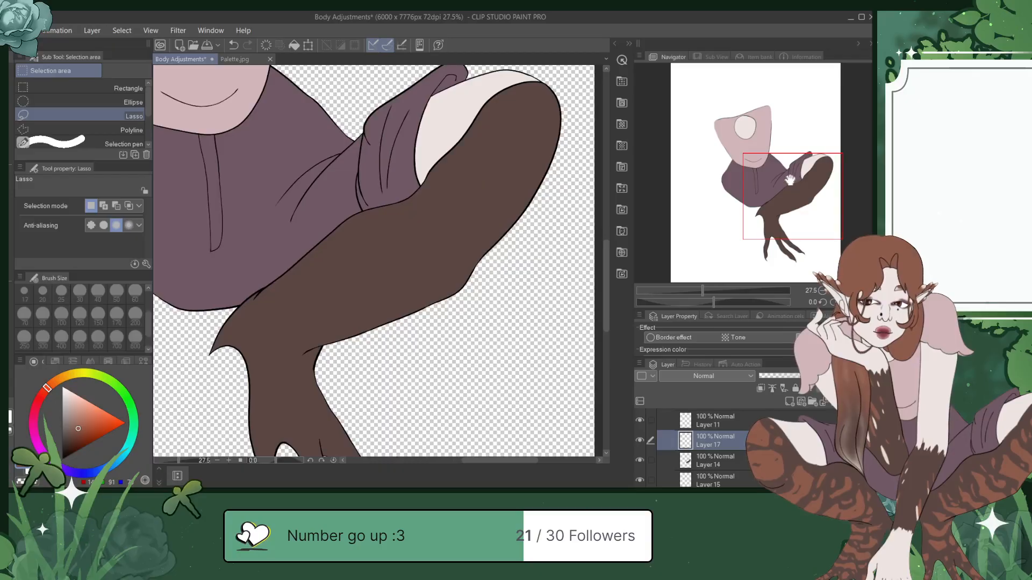
pyautogui.moveTo(320, 347)
pyautogui.mouseDown()
pyautogui.moveTo(286, 325)
pyautogui.moveTo(280, 294)
pyautogui.moveTo(320, 326)
pyautogui.moveTo(331, 344)
pyautogui.moveTo(321, 347)
pyautogui.mouseUp()
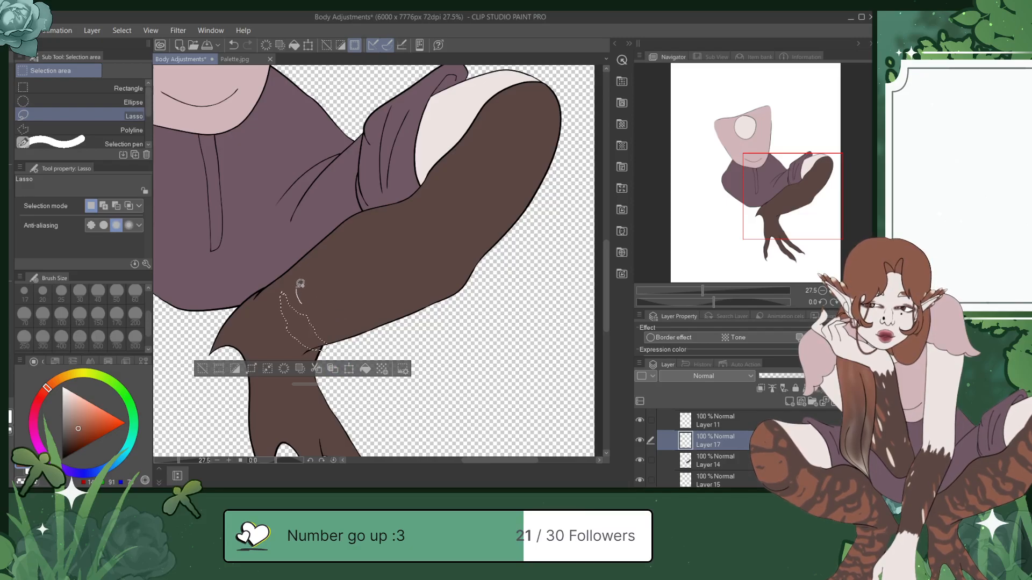
pyautogui.moveTo(300, 283)
pyautogui.mouseDown()
pyautogui.moveTo(348, 338)
pyautogui.moveTo(376, 345)
pyautogui.moveTo(382, 335)
pyautogui.moveTo(351, 319)
pyautogui.mouseUp()
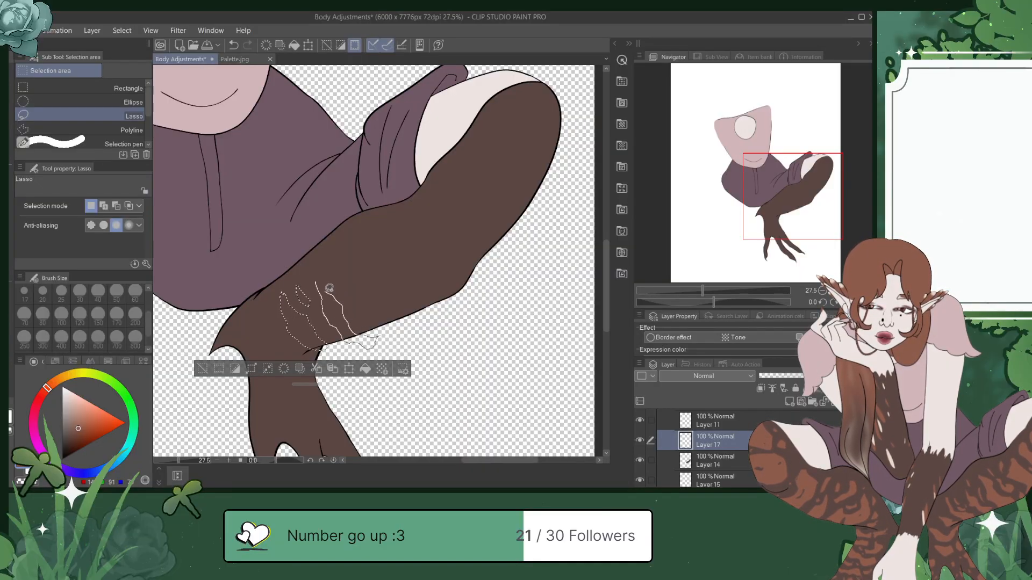
pyautogui.moveTo(321, 280); pyautogui.dragTo(322, 281)
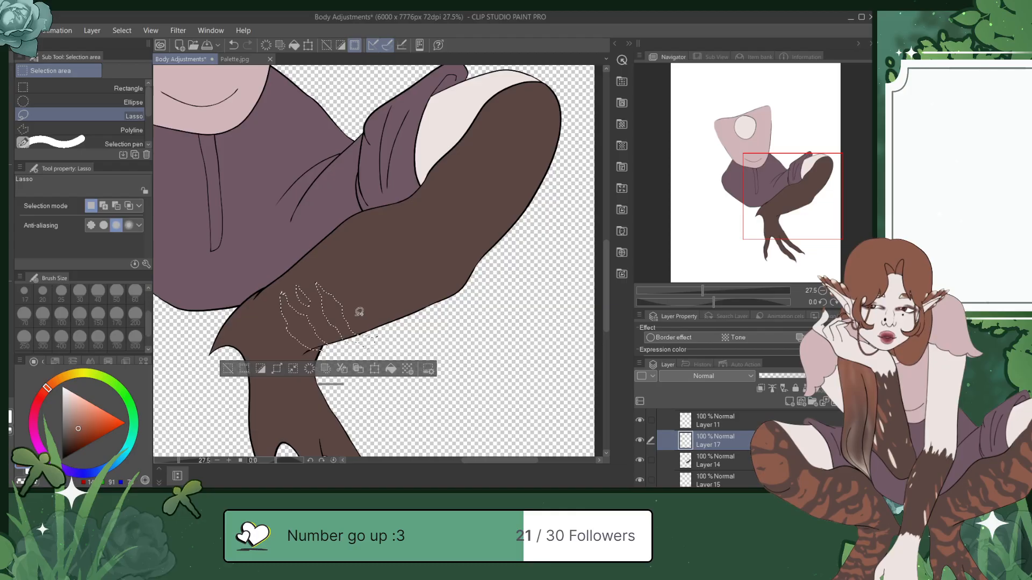
pyautogui.moveTo(365, 321)
pyautogui.mouseDown()
pyautogui.moveTo(395, 327)
pyautogui.moveTo(408, 317)
pyautogui.moveTo(357, 303)
pyautogui.moveTo(349, 277)
pyautogui.mouseUp()
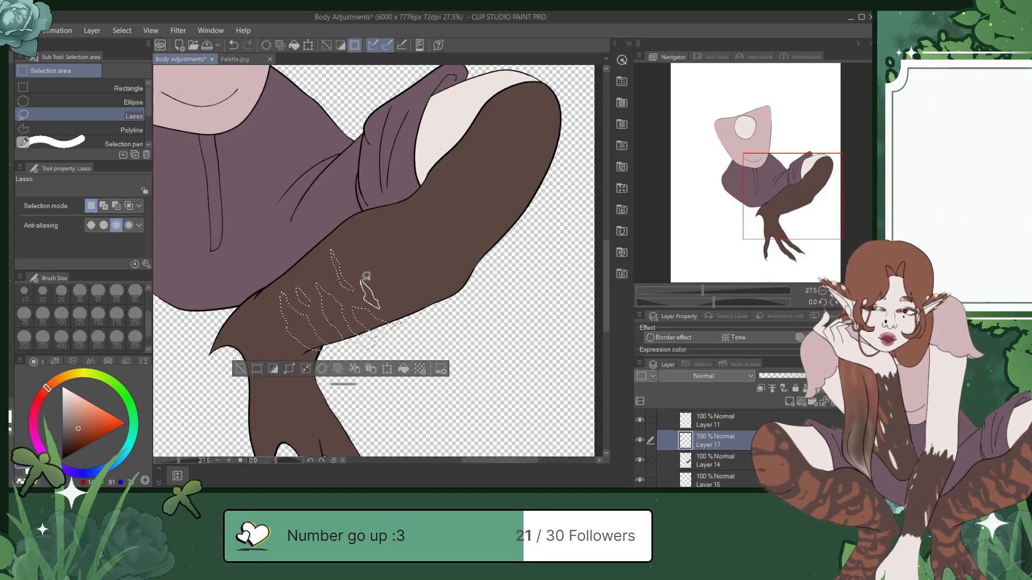
pyautogui.moveTo(424, 315)
pyautogui.mouseDown()
pyautogui.moveTo(392, 302)
pyautogui.moveTo(374, 262)
pyautogui.moveTo(386, 286)
pyautogui.moveTo(417, 295)
pyautogui.moveTo(390, 272)
pyautogui.moveTo(366, 237)
pyautogui.mouseUp()
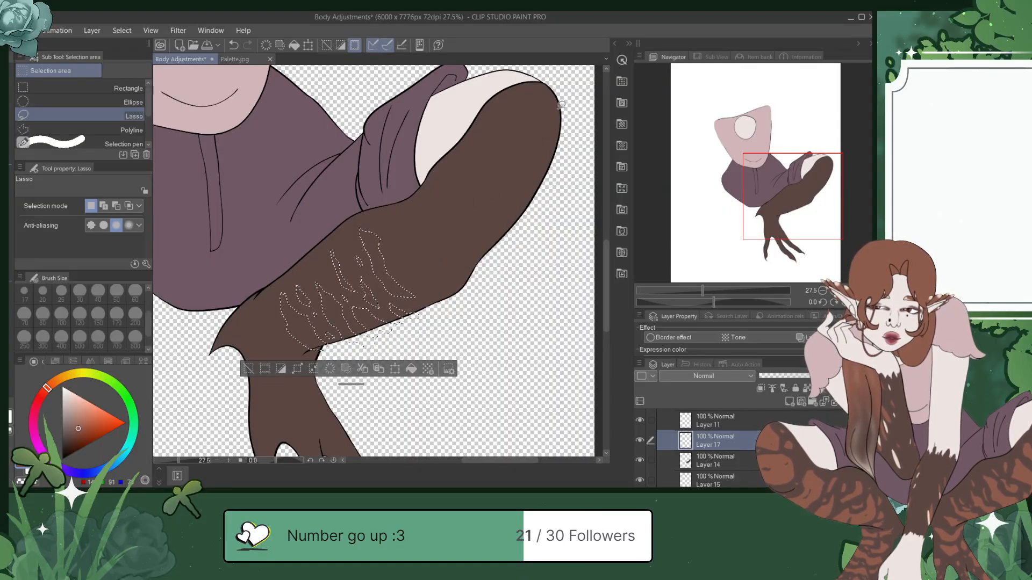
# Step: Add lassoed stripe shapes around the knee of the right leg to the selection
pyautogui.moveTo(537, 85); pyautogui.dragTo(500, 112)
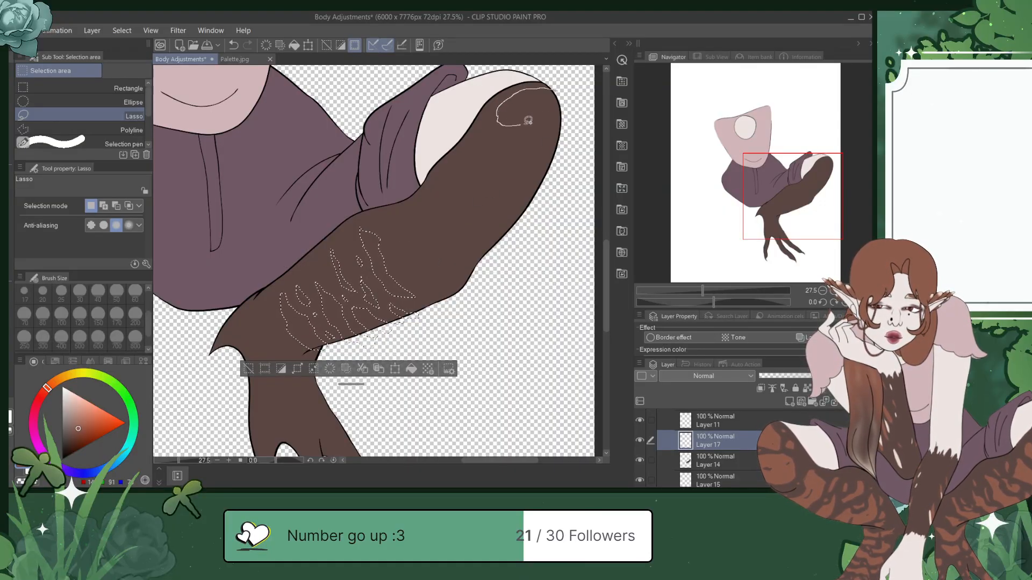
pyautogui.moveTo(569, 92)
pyautogui.mouseDown()
pyautogui.moveTo(536, 140)
pyautogui.moveTo(573, 145)
pyautogui.moveTo(568, 133)
pyautogui.moveTo(524, 130)
pyautogui.mouseUp()
pyautogui.moveTo(558, 161)
pyautogui.mouseDown()
pyautogui.moveTo(494, 153)
pyautogui.moveTo(521, 185)
pyautogui.mouseUp()
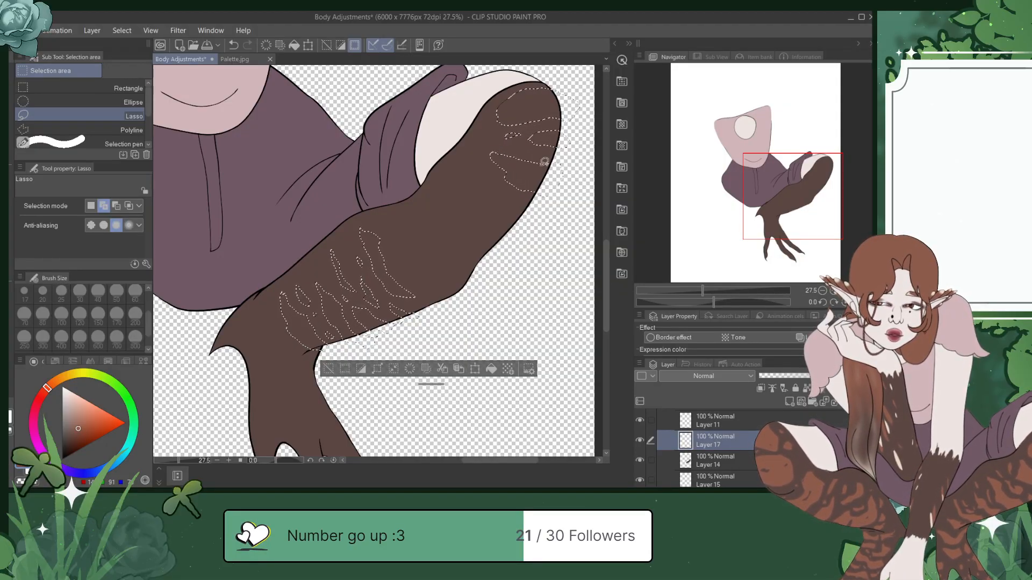
pyautogui.moveTo(496, 178); pyautogui.dragTo(494, 176)
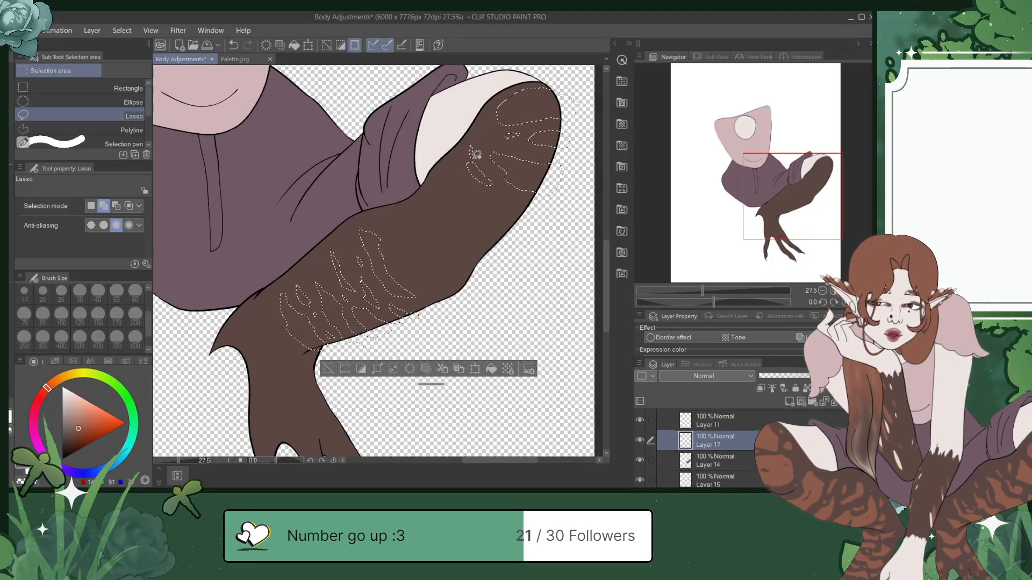
pyautogui.moveTo(464, 171); pyautogui.dragTo(466, 161)
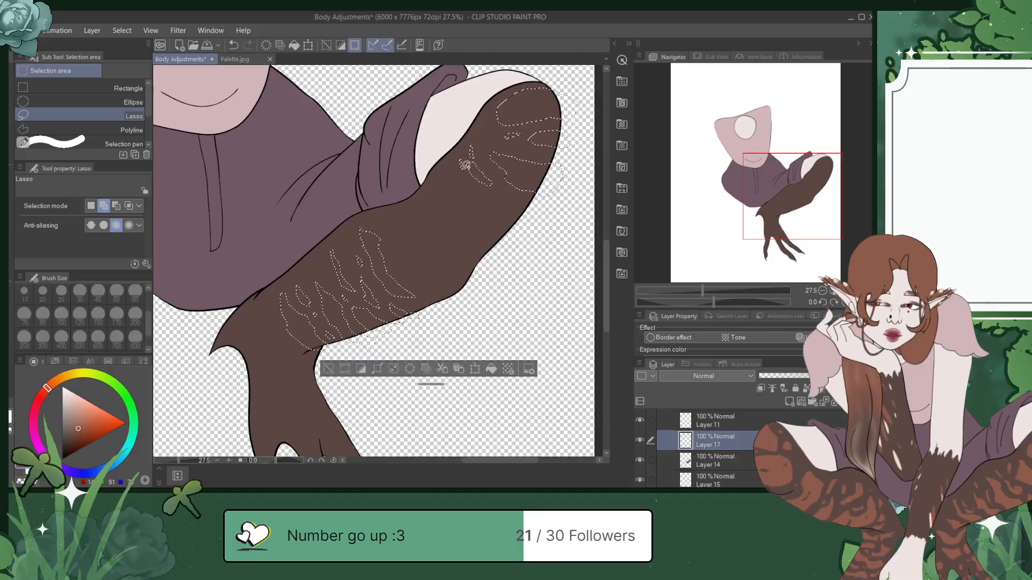
# Step: Extend the lasso selection with stripes across the middle of the leg and one more beside the ankle
pyautogui.moveTo(455, 207)
pyautogui.mouseDown()
pyautogui.moveTo(501, 270)
pyautogui.moveTo(476, 269)
pyautogui.moveTo(446, 230)
pyautogui.mouseUp()
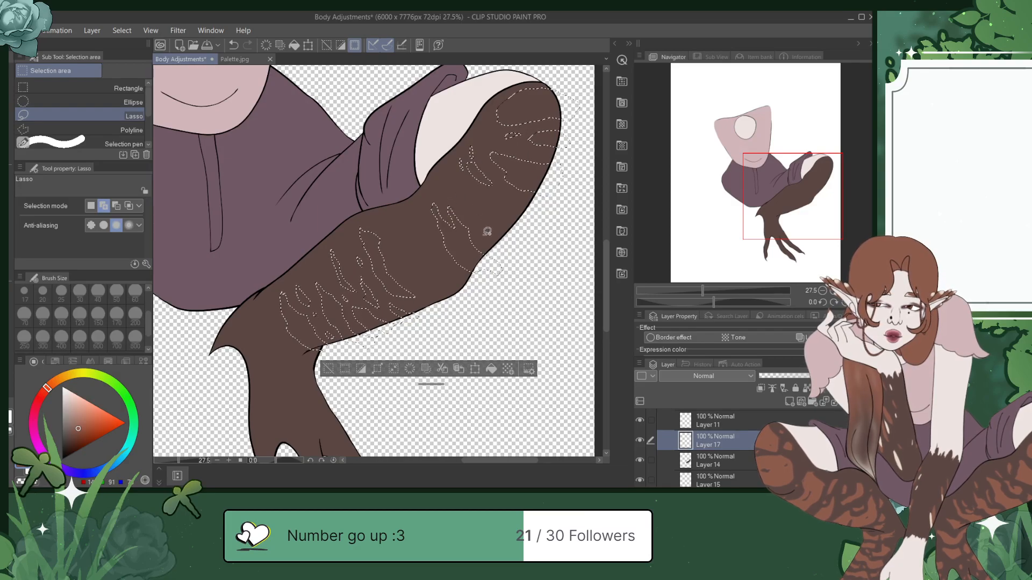
pyautogui.moveTo(483, 234); pyautogui.dragTo(502, 251)
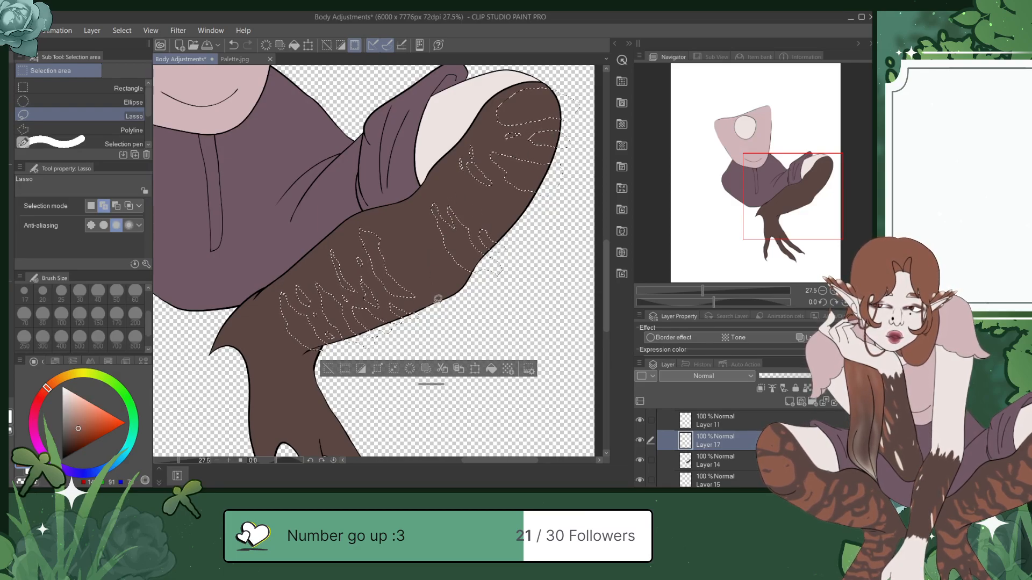
pyautogui.moveTo(453, 294)
pyautogui.mouseDown()
pyautogui.moveTo(434, 284)
pyautogui.moveTo(430, 260)
pyautogui.mouseUp()
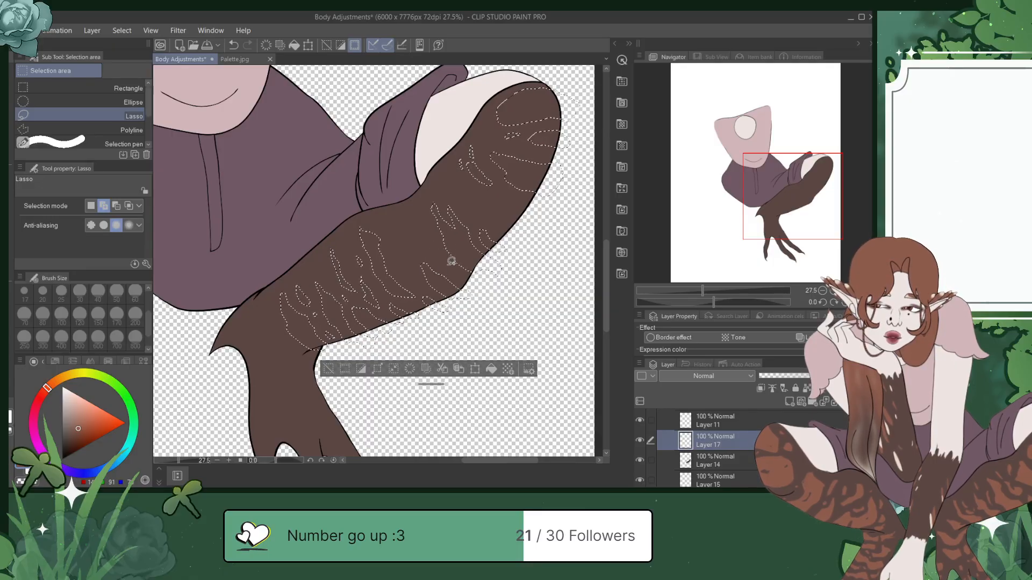
pyautogui.moveTo(412, 274); pyautogui.dragTo(397, 253)
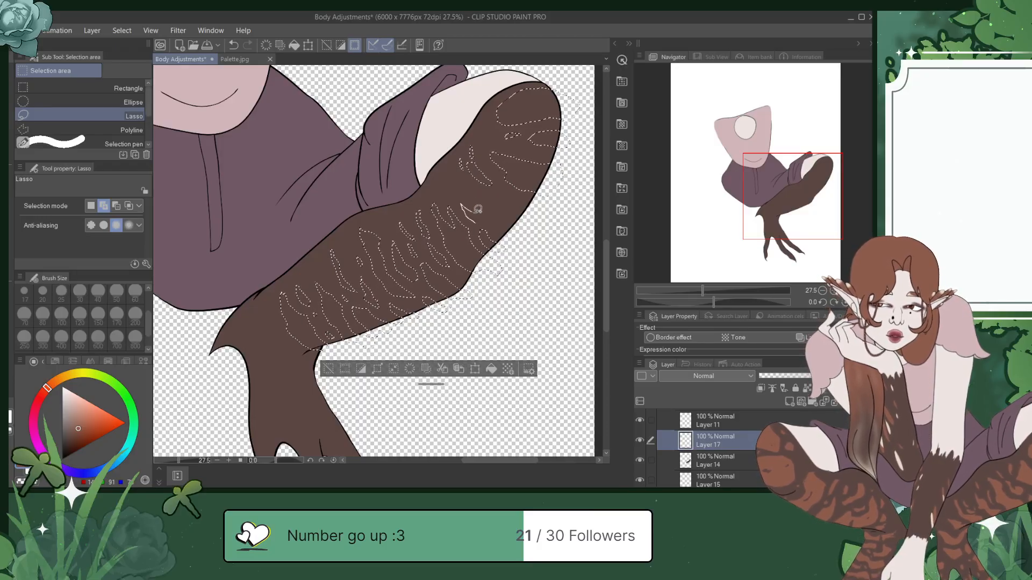
pyautogui.moveTo(503, 237); pyautogui.dragTo(484, 199)
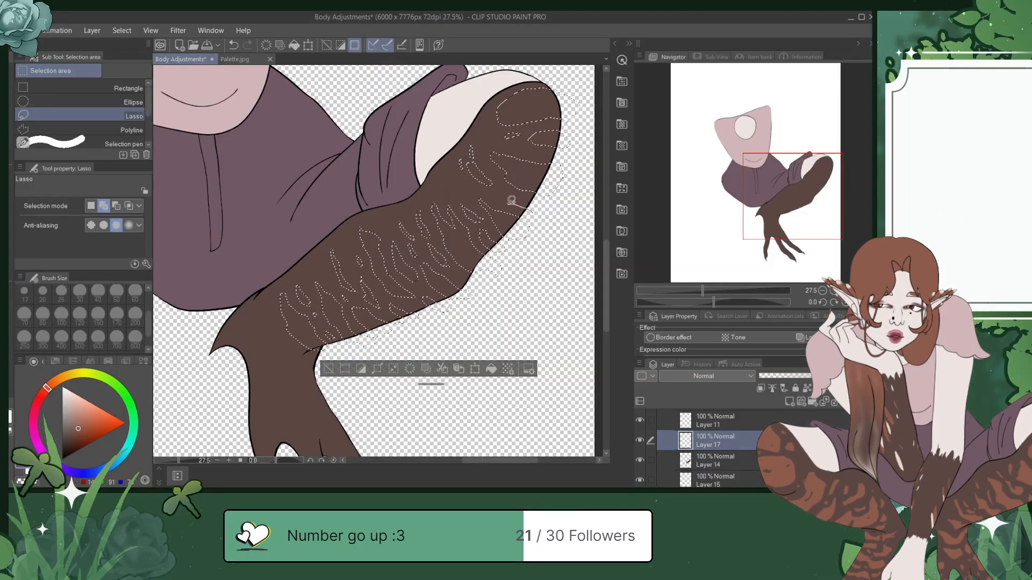
pyautogui.moveTo(487, 193)
pyautogui.mouseDown()
pyautogui.moveTo(499, 193)
pyautogui.moveTo(467, 192)
pyautogui.mouseUp()
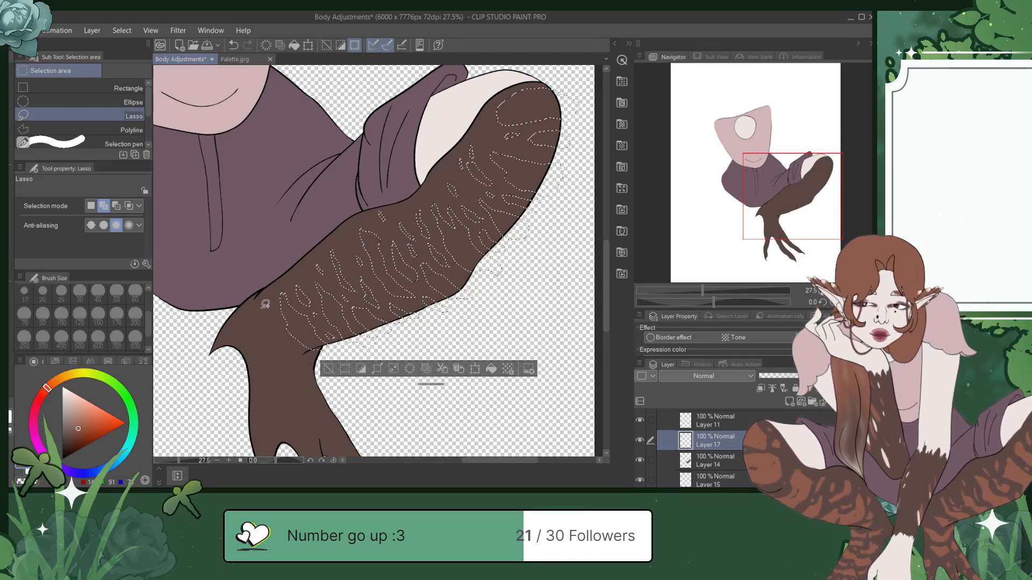
pyautogui.moveTo(262, 310)
pyautogui.mouseDown()
pyautogui.moveTo(260, 322)
pyautogui.moveTo(263, 308)
pyautogui.mouseUp()
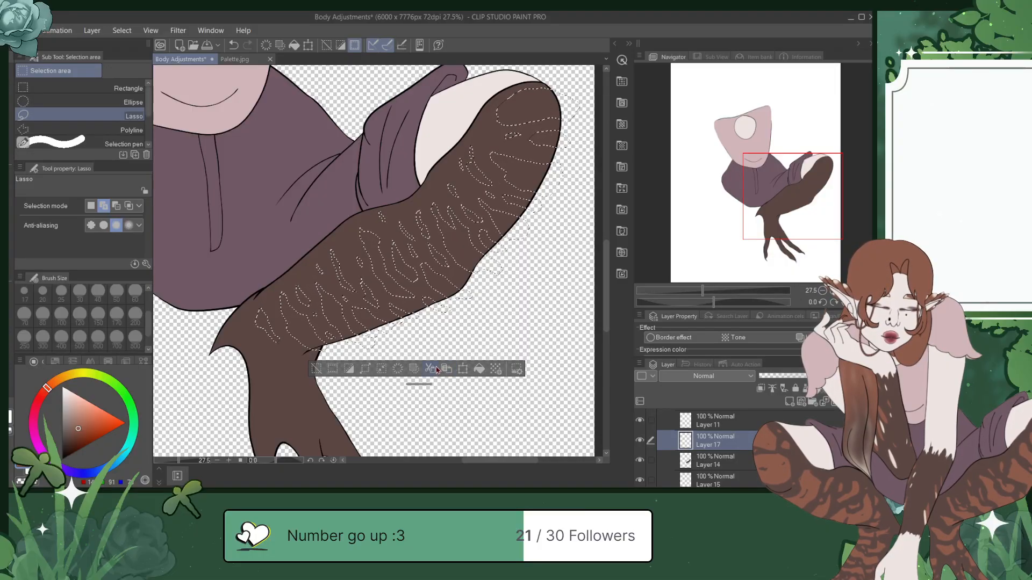
# Step: Fill the selected stripes with the reddish brown, clip Layer 17 to the layer below, and save the drawing
pyautogui.click(479, 368)
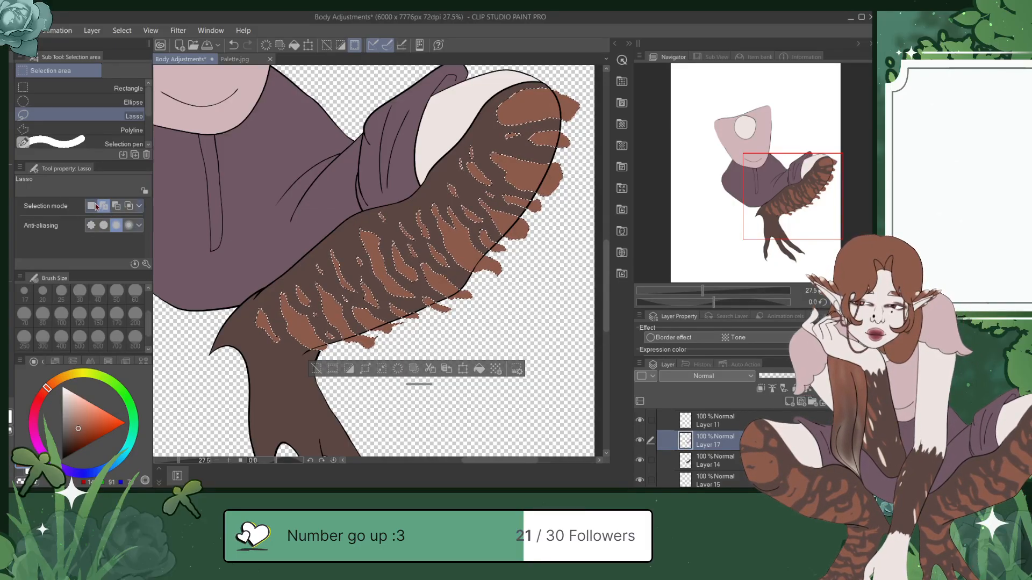
pyautogui.click(531, 282)
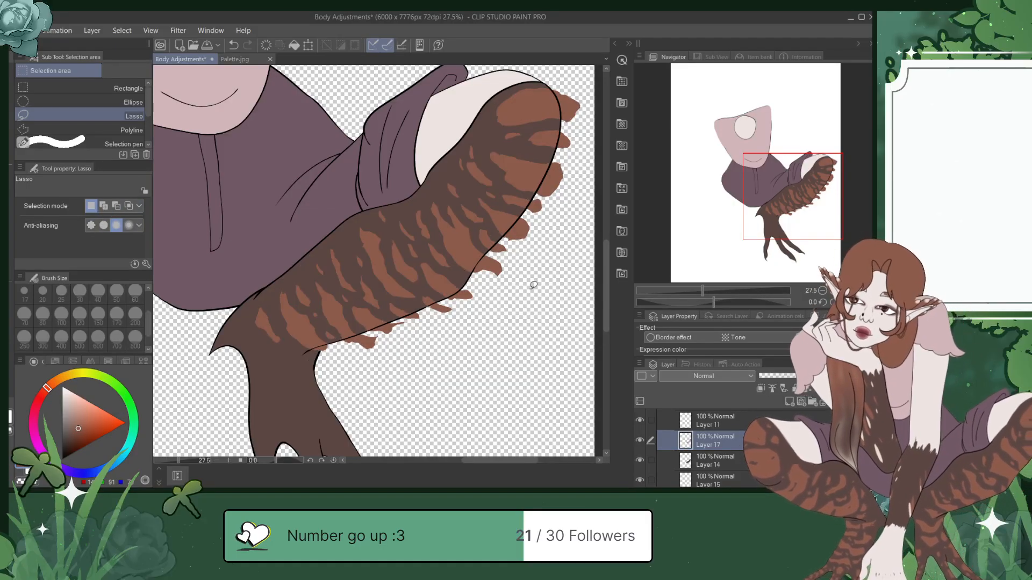
pyautogui.hotkey('ctrl', 's')
pyautogui.click(761, 389)
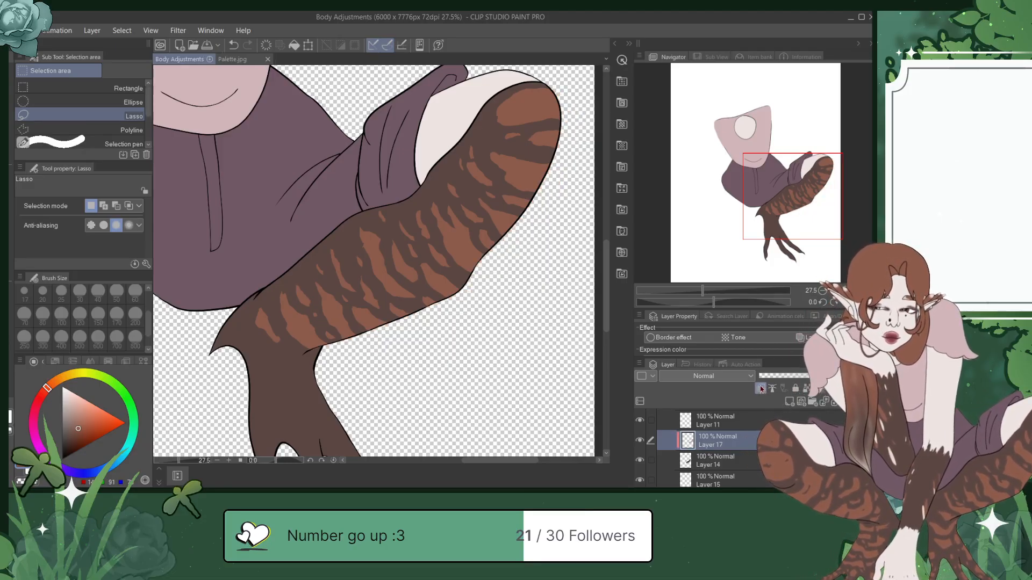
pyautogui.hotkey('ctrl', 's')
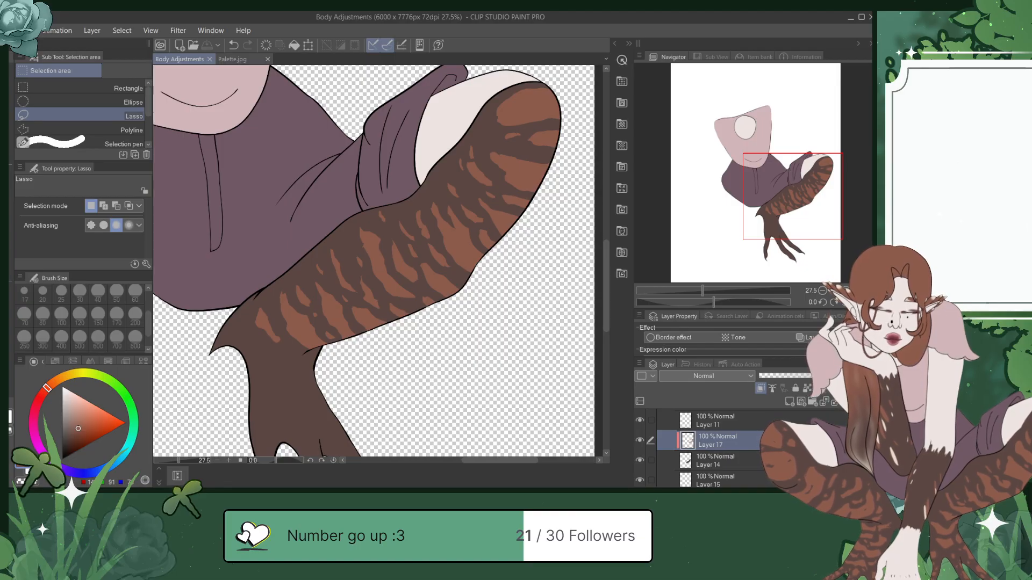
# Step: Add a new layer directly above Layer 13, which holds the foot's base colour, and save the drawing
pyautogui.scroll(-2, 710, 449)
pyautogui.click(704, 451)
pyautogui.click(639, 451)
pyautogui.click(640, 451)
pyautogui.scroll(-3, 709, 448)
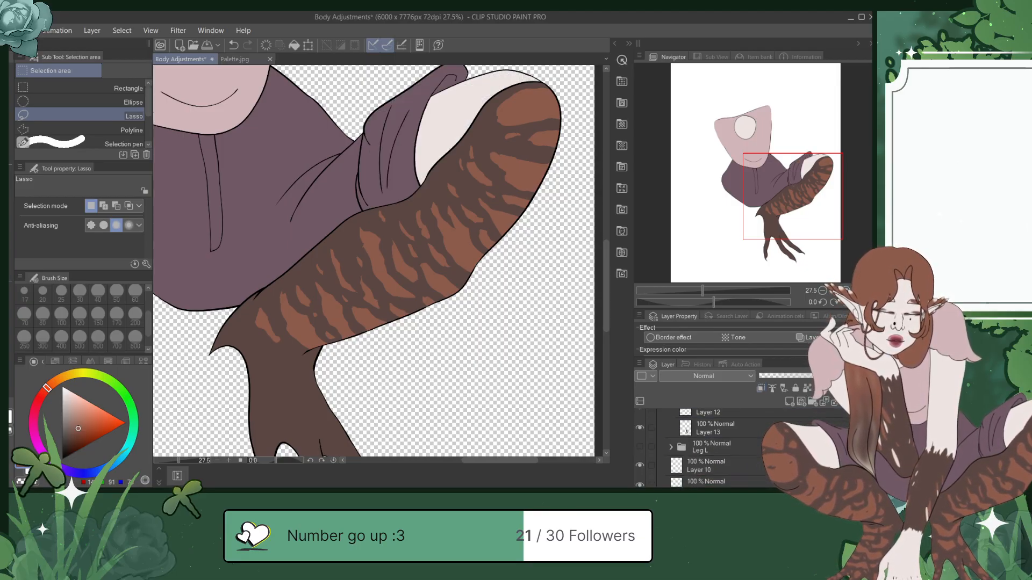
pyautogui.click(709, 431)
pyautogui.click(641, 433)
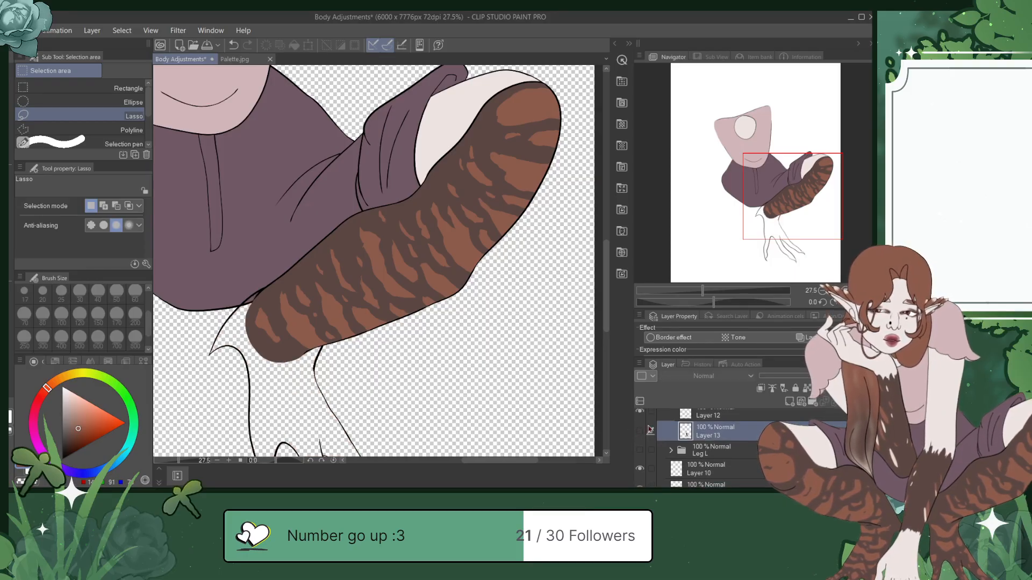
pyautogui.click(640, 432)
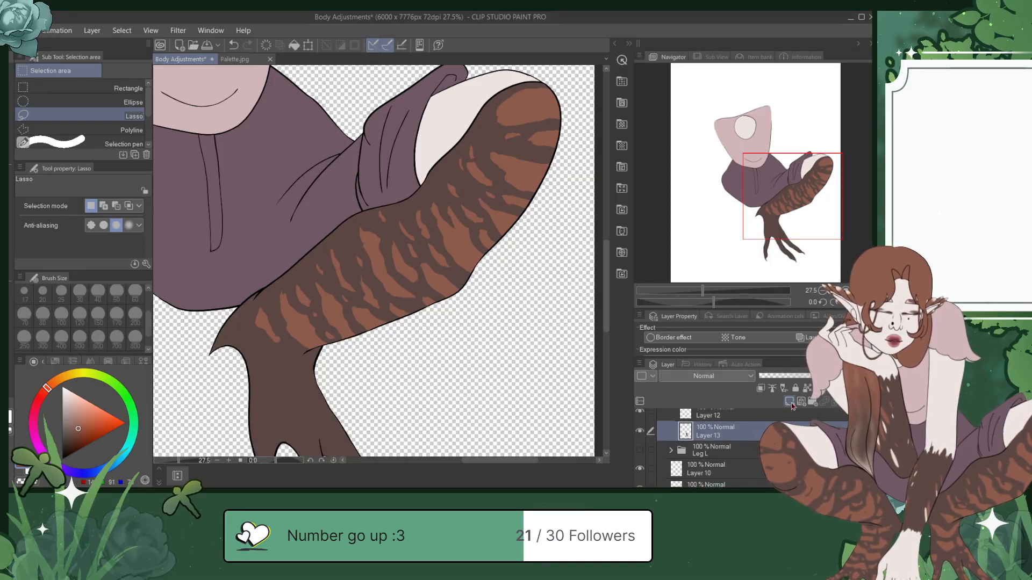
pyautogui.click(789, 403)
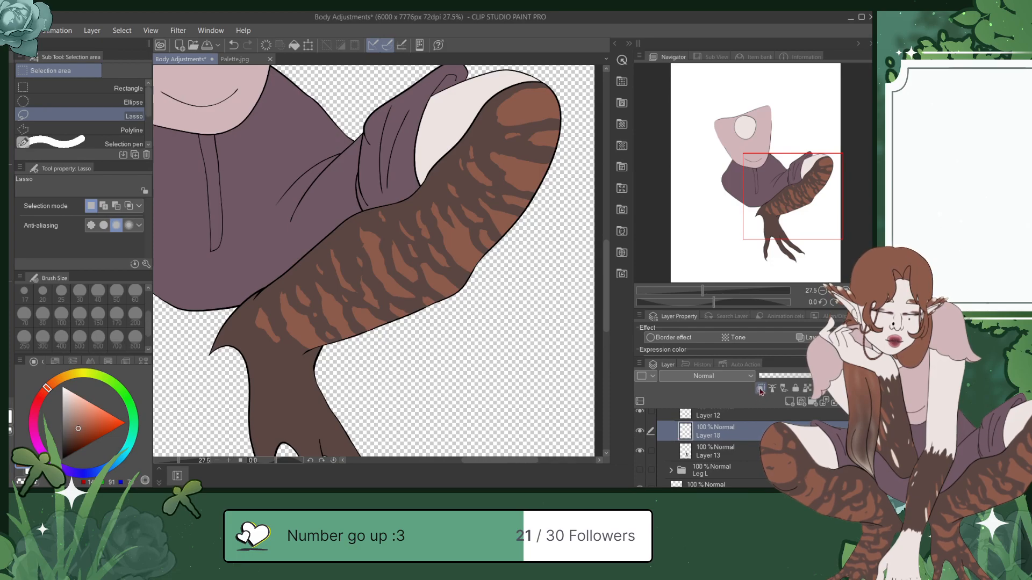
pyautogui.moveTo(795, 176); pyautogui.dragTo(786, 207)
pyautogui.hotkey('ctrl', 's')
# Step: Lasso marking shapes on the ends of the middle and right toes, adding each one to the selection
pyautogui.moveTo(442, 383)
pyautogui.mouseDown()
pyautogui.moveTo(445, 391)
pyautogui.moveTo(424, 366)
pyautogui.moveTo(443, 383)
pyautogui.moveTo(468, 362)
pyautogui.moveTo(469, 345)
pyautogui.moveTo(483, 364)
pyautogui.moveTo(474, 370)
pyautogui.moveTo(492, 380)
pyautogui.moveTo(447, 307)
pyautogui.moveTo(453, 319)
pyautogui.mouseUp()
pyautogui.click(103, 206)
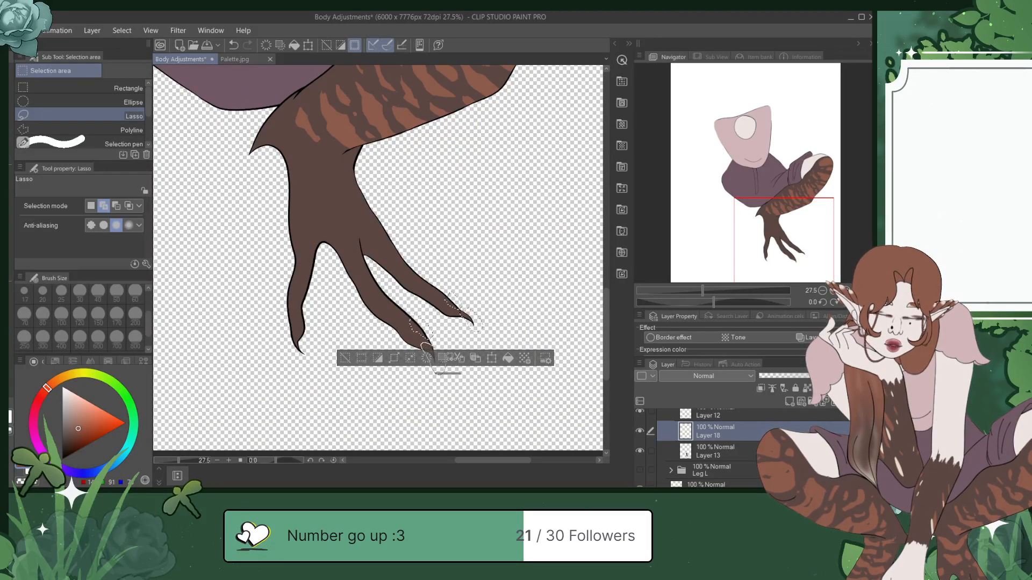
pyautogui.moveTo(426, 346); pyautogui.dragTo(452, 348)
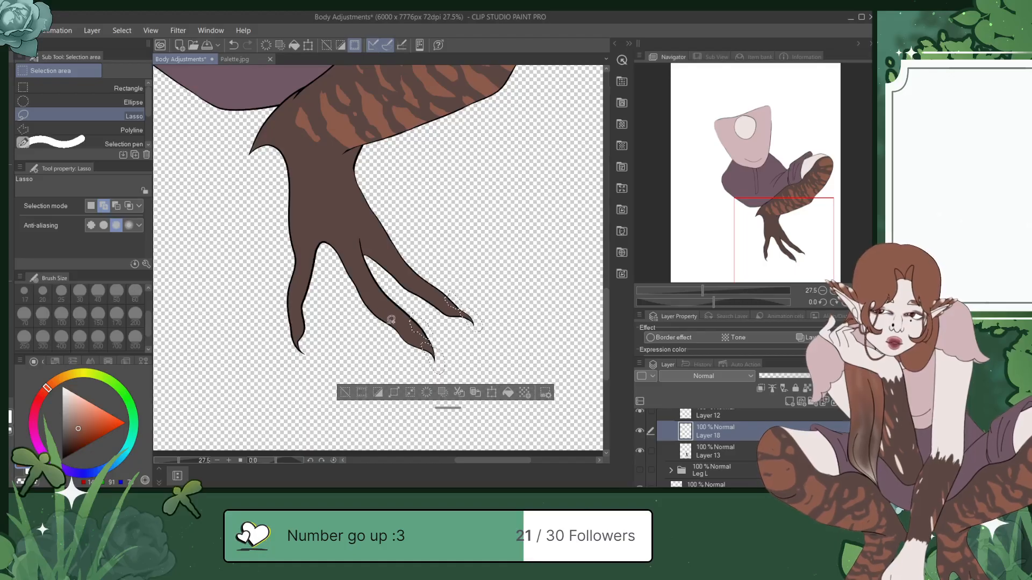
pyautogui.moveTo(406, 320); pyautogui.dragTo(395, 301)
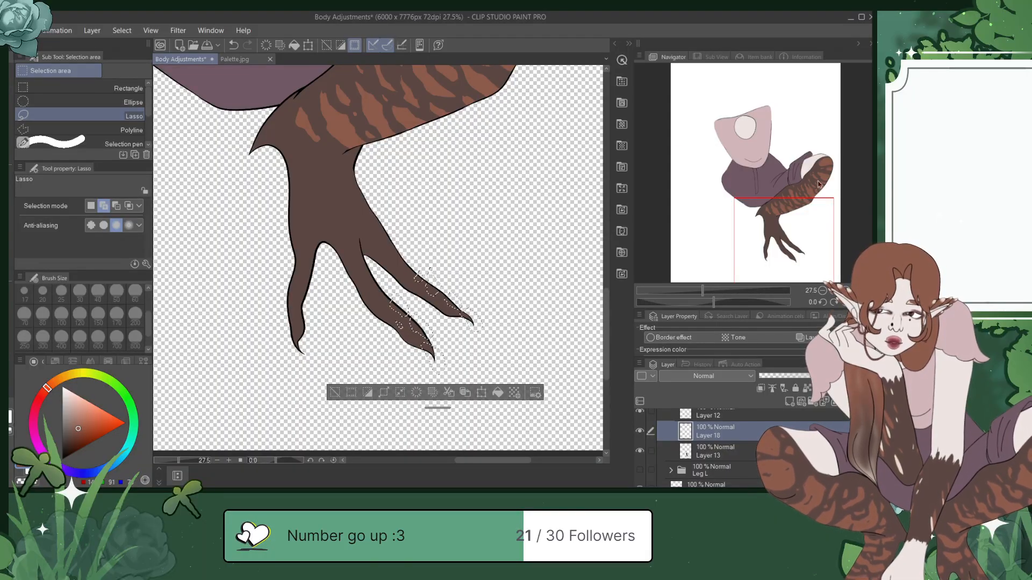
# Step: Extend the lassoed markings up the middle and right toes towards the foot, and add markings along the left toe
pyautogui.moveTo(793, 230); pyautogui.dragTo(783, 223)
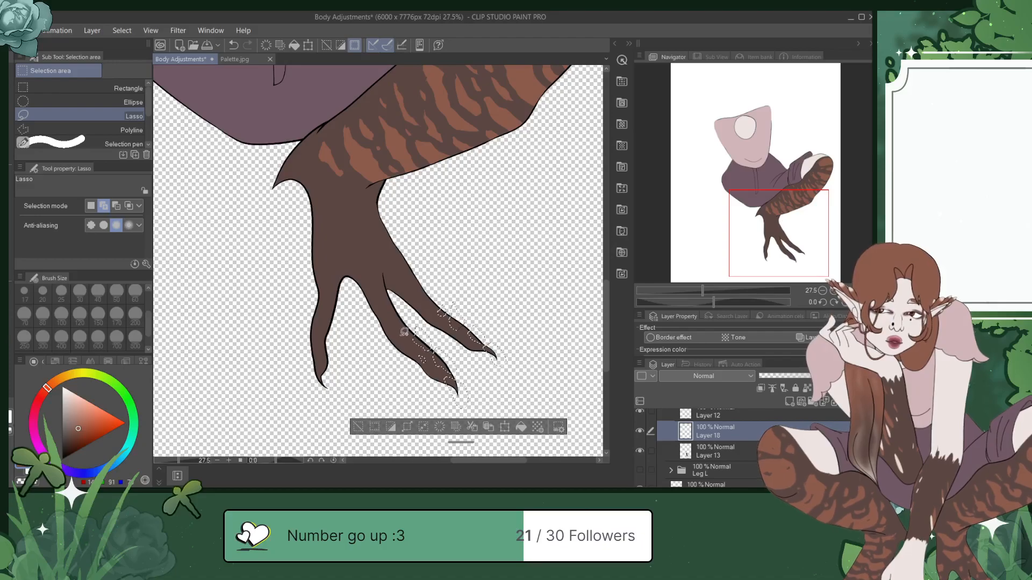
pyautogui.moveTo(409, 336); pyautogui.dragTo(410, 340)
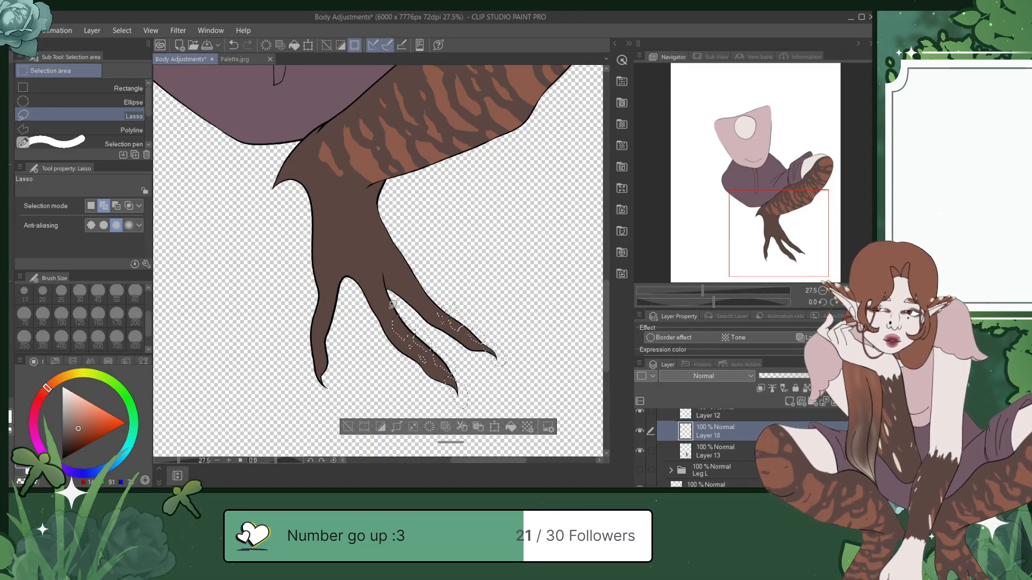
pyautogui.moveTo(392, 311)
pyautogui.mouseDown()
pyautogui.moveTo(432, 310)
pyautogui.moveTo(418, 294)
pyautogui.moveTo(429, 284)
pyautogui.moveTo(440, 301)
pyautogui.moveTo(432, 282)
pyautogui.moveTo(407, 284)
pyautogui.moveTo(418, 288)
pyautogui.moveTo(420, 272)
pyautogui.moveTo(402, 264)
pyautogui.moveTo(405, 239)
pyautogui.moveTo(423, 271)
pyautogui.moveTo(401, 278)
pyautogui.mouseUp()
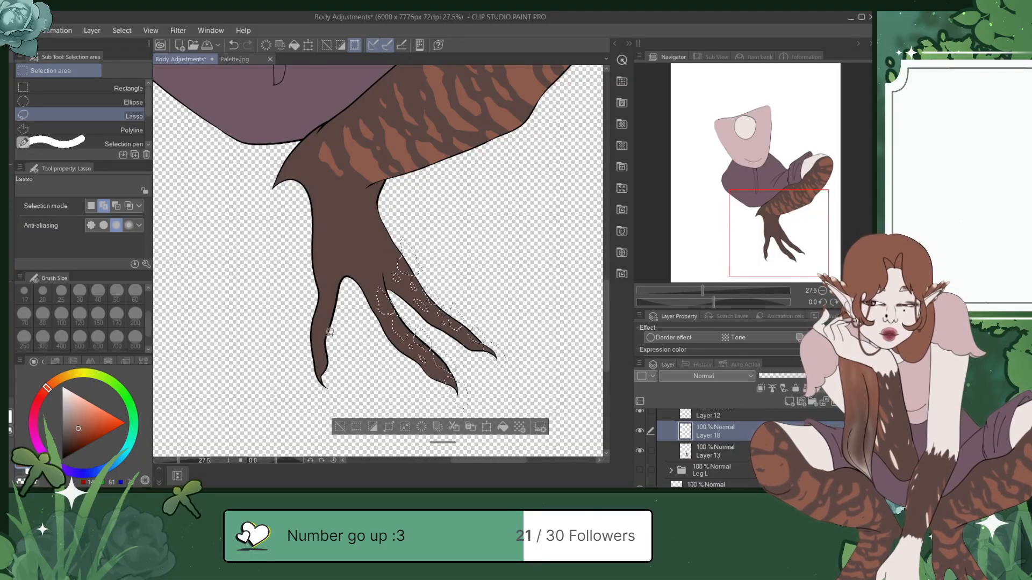
pyautogui.moveTo(316, 367)
pyautogui.mouseDown()
pyautogui.moveTo(335, 381)
pyautogui.moveTo(306, 337)
pyautogui.moveTo(314, 355)
pyautogui.moveTo(305, 329)
pyautogui.moveTo(325, 323)
pyautogui.moveTo(312, 305)
pyautogui.moveTo(312, 322)
pyautogui.moveTo(331, 284)
pyautogui.moveTo(318, 274)
pyautogui.moveTo(321, 290)
pyautogui.mouseUp()
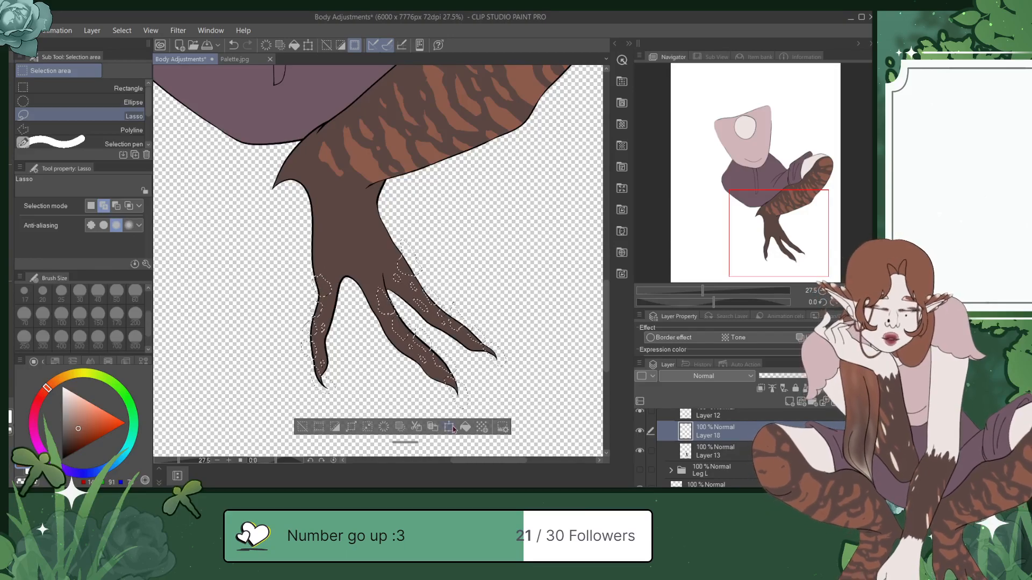
# Step: Fill the lassoed toe markings with the reddish brown, and lasso further markings up the foot to the ankle and heel claw
pyautogui.hotkey('alt', 'BackSpace')
pyautogui.moveTo(792, 223); pyautogui.dragTo(791, 216)
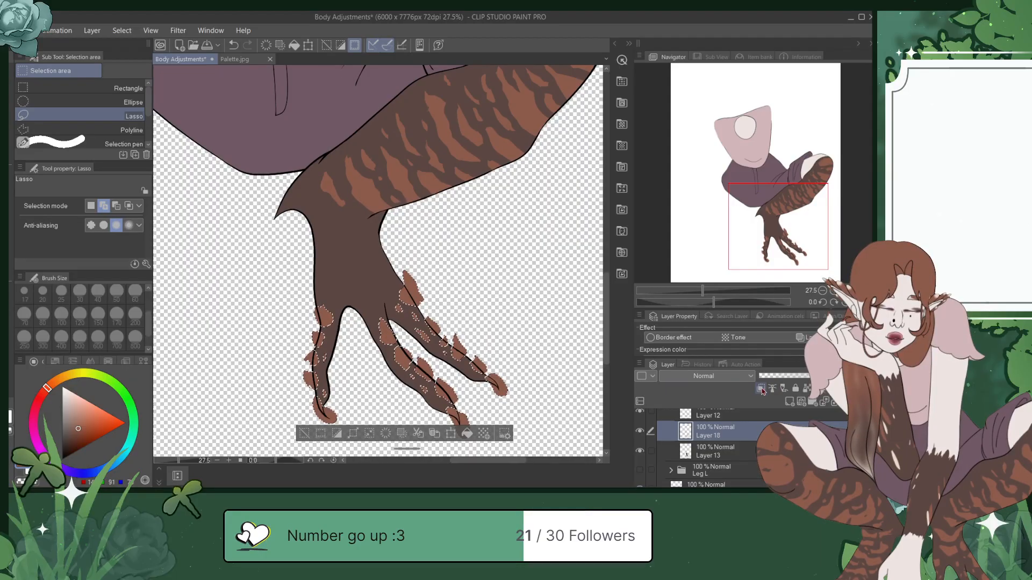
pyautogui.moveTo(350, 293)
pyautogui.mouseDown()
pyautogui.moveTo(375, 288)
pyautogui.moveTo(371, 303)
pyautogui.moveTo(389, 271)
pyautogui.mouseUp()
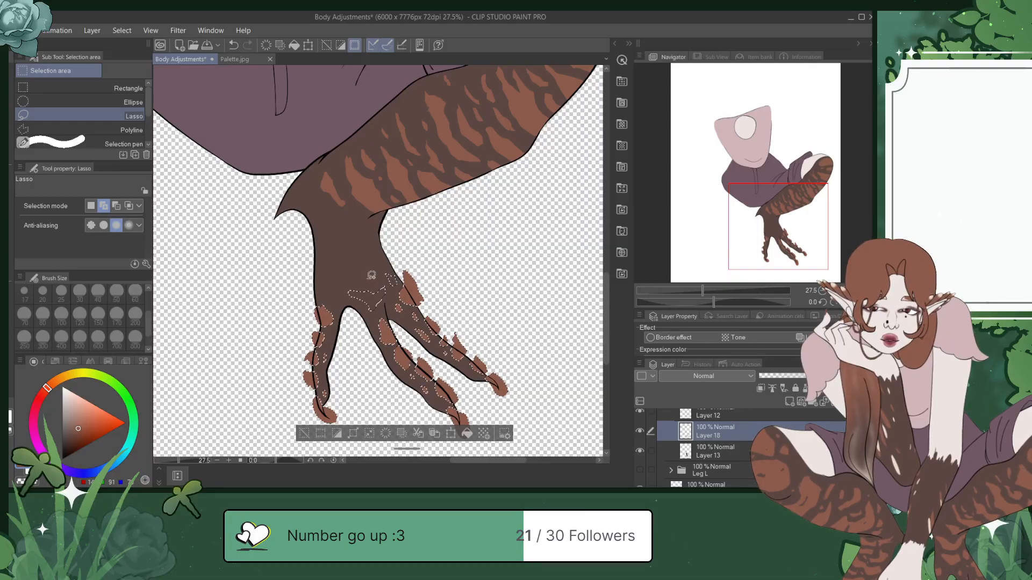
pyautogui.moveTo(323, 278)
pyautogui.mouseDown()
pyautogui.moveTo(336, 300)
pyautogui.moveTo(342, 276)
pyautogui.moveTo(357, 268)
pyautogui.mouseUp()
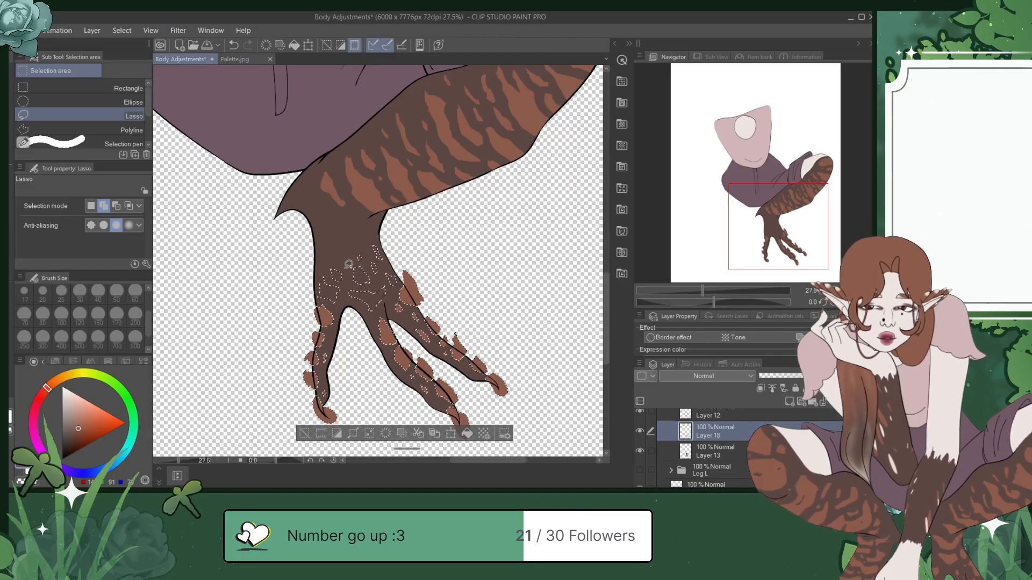
pyautogui.moveTo(325, 263); pyautogui.dragTo(342, 238)
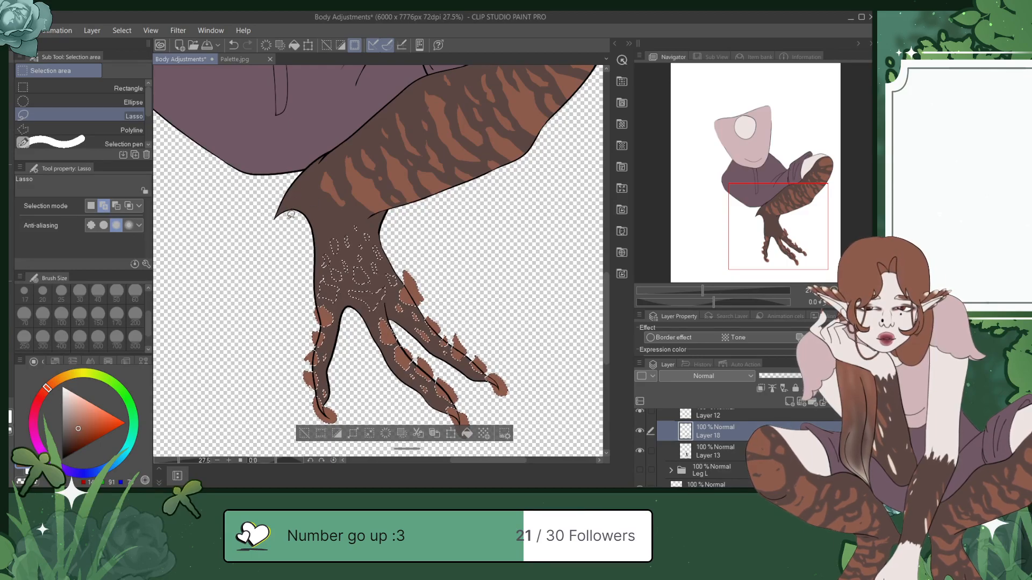
pyautogui.moveTo(276, 219)
pyautogui.mouseDown()
pyautogui.moveTo(297, 205)
pyautogui.moveTo(289, 184)
pyautogui.moveTo(278, 186)
pyautogui.moveTo(275, 221)
pyautogui.mouseUp()
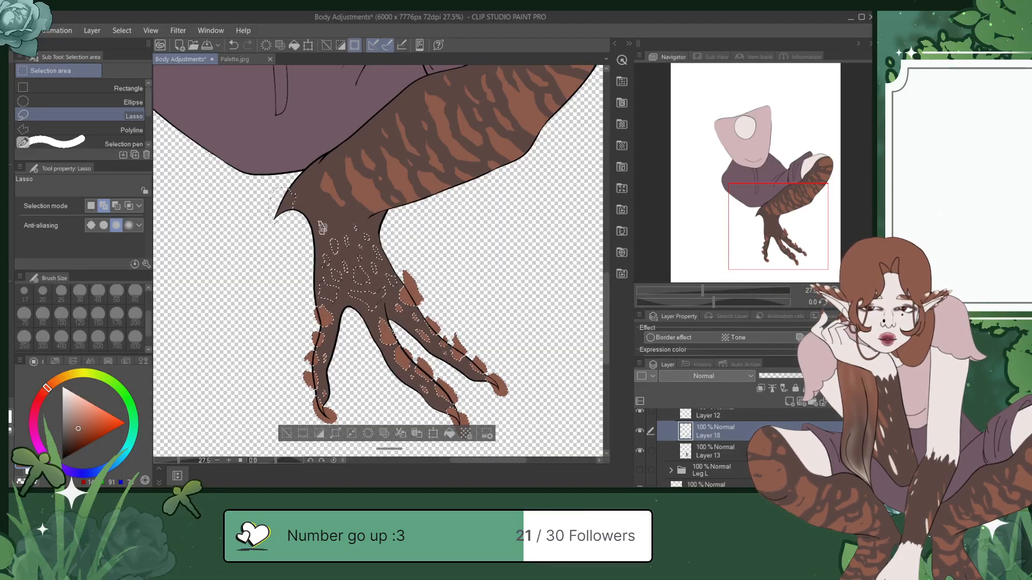
pyautogui.moveTo(342, 215); pyautogui.dragTo(314, 208)
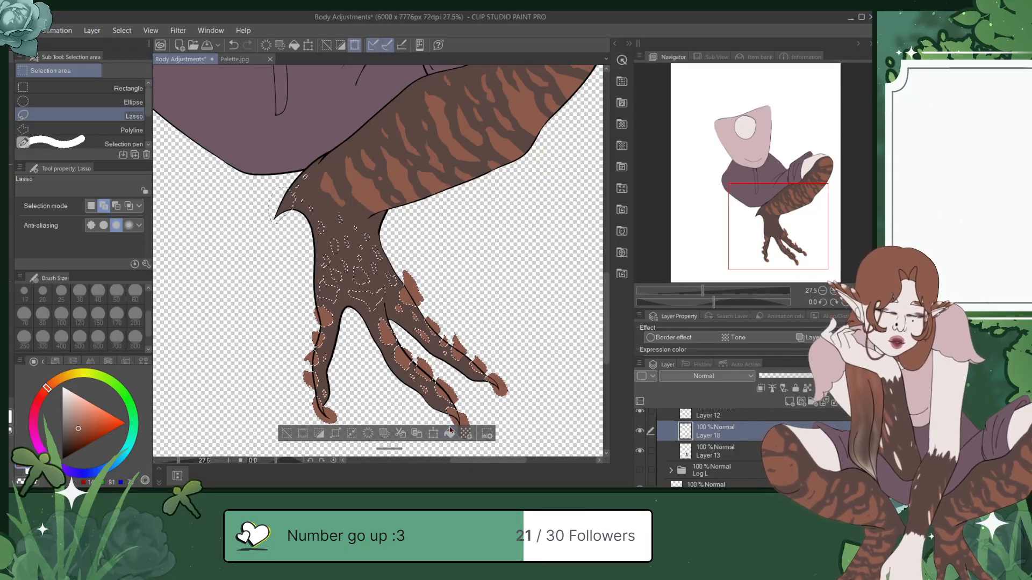
# Step: Fill the selected foot markings with the reddish brown, deselect, clip their layer to Layer 13, and save the drawing
pyautogui.hotkey('alt', 'BackSpace')
pyautogui.click(92, 206)
pyautogui.click(532, 258)
pyautogui.click(761, 388)
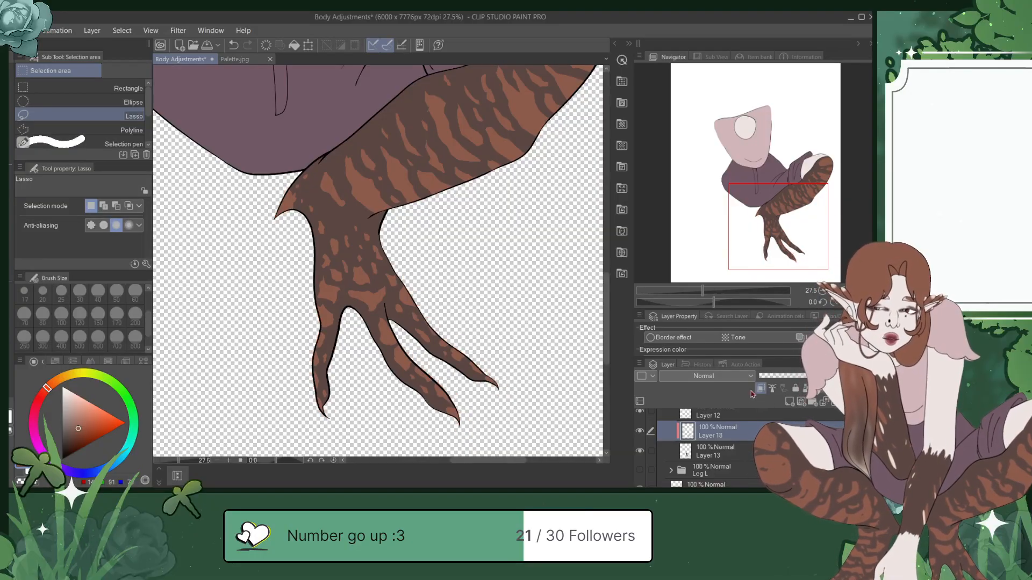
pyautogui.hotkey('ctrl', 's')
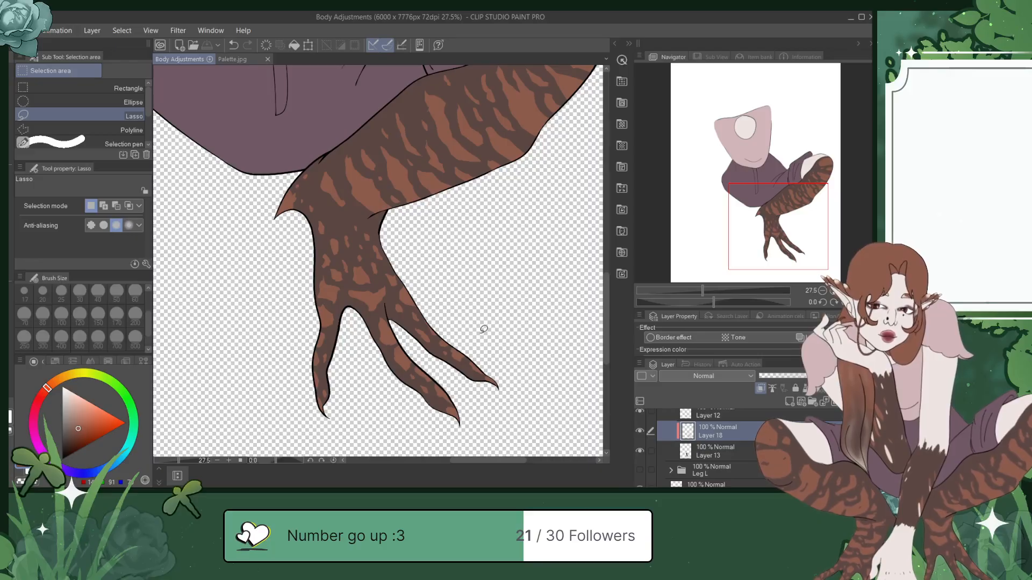
# Step: Switch to the pen, collapse the finished Leg R folder, and save the drawing
pyautogui.scroll(-3, 499, 356)
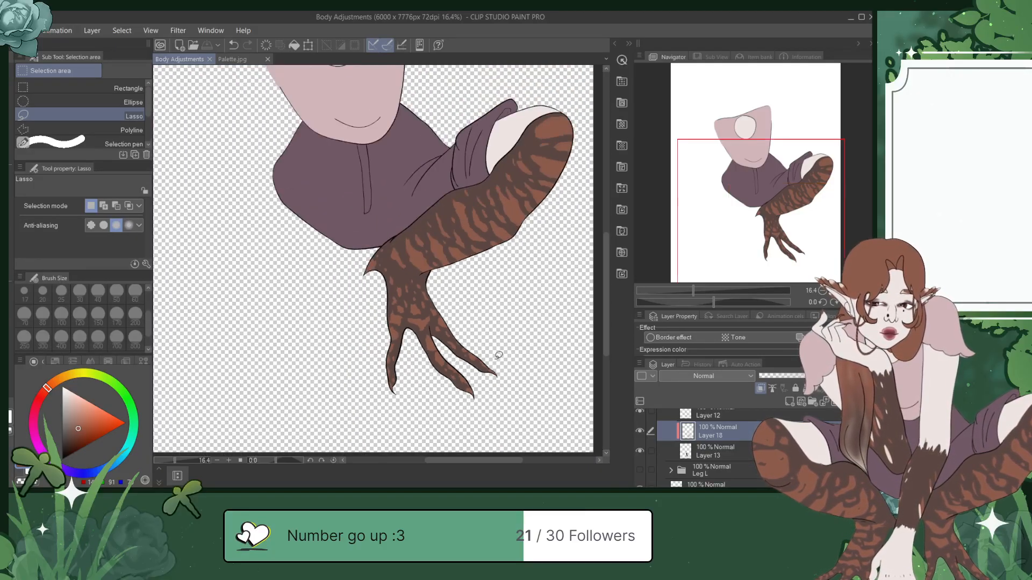
pyautogui.moveTo(790, 222); pyautogui.dragTo(797, 209)
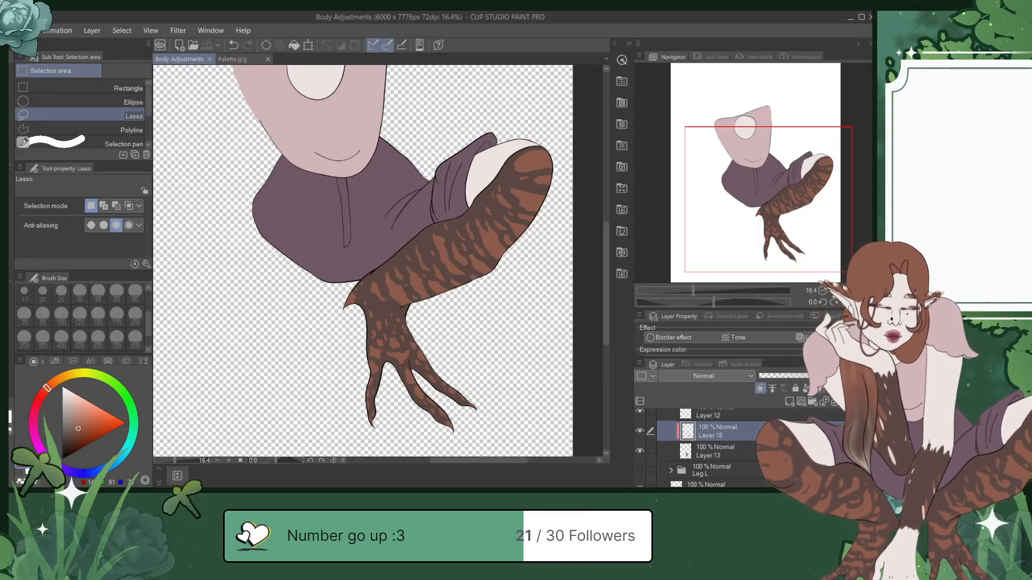
pyautogui.click(9, 179)
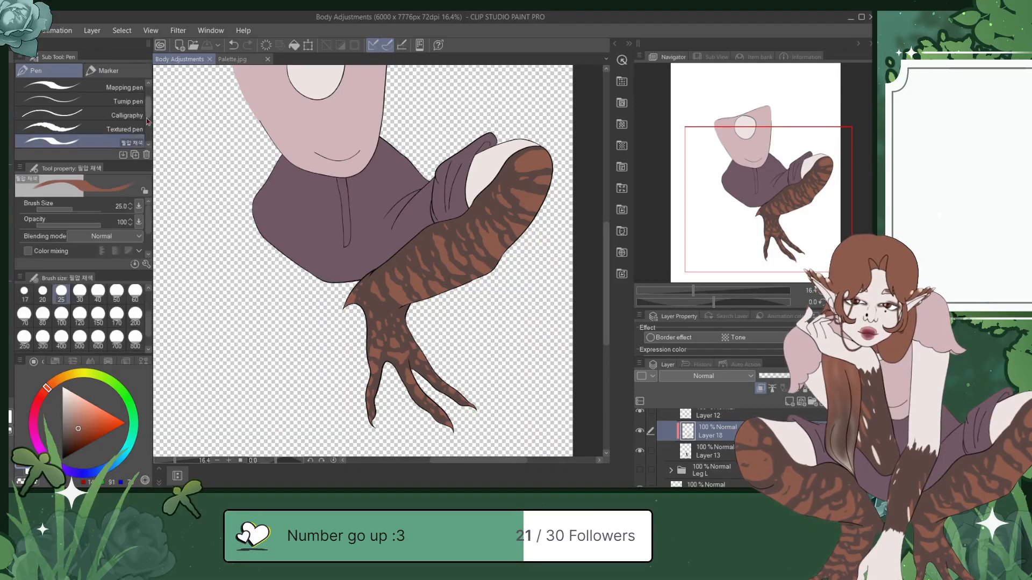
pyautogui.scroll(6, 681, 439)
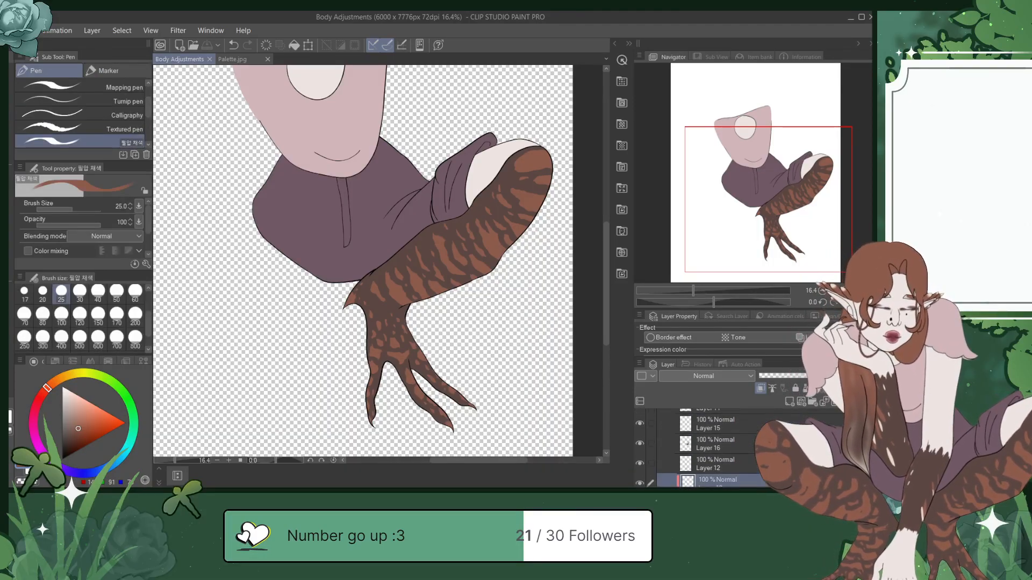
pyautogui.click(680, 438)
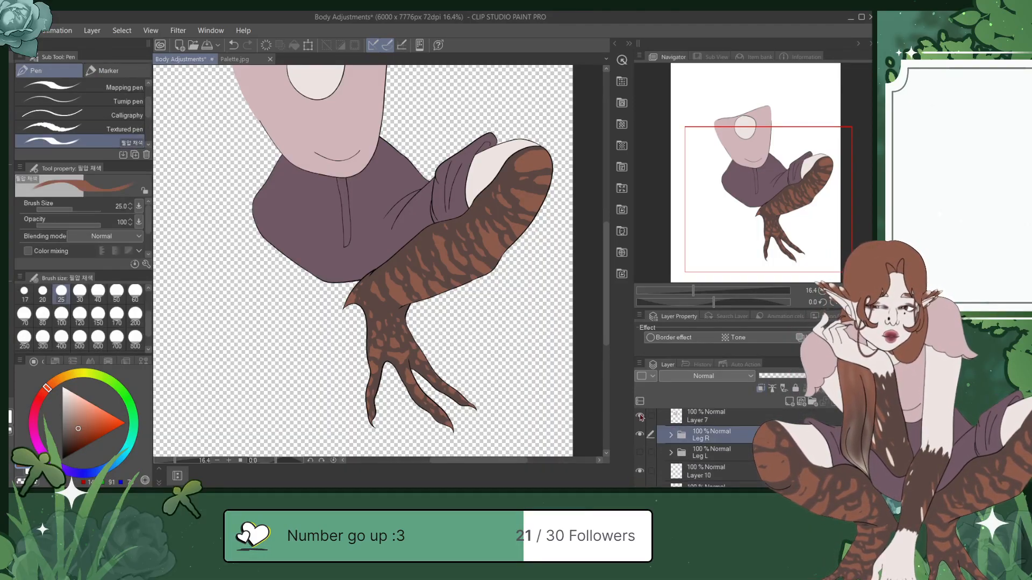
pyautogui.hotkey('ctrl', 's')
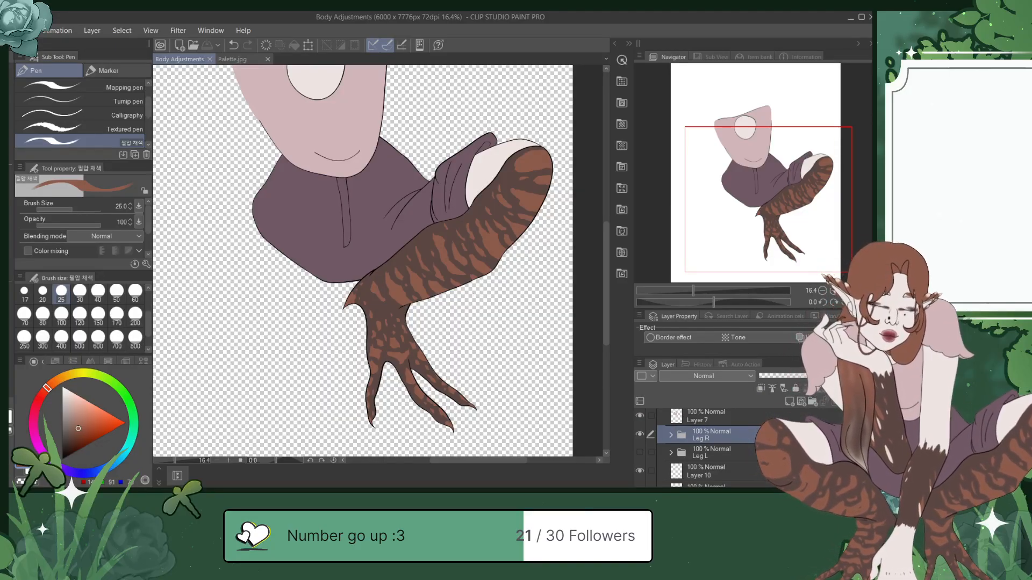
# Step: Expand the Leg L folder and make the red left leg sketch visible
pyautogui.click(670, 453)
pyautogui.click(640, 452)
pyautogui.moveTo(813, 196); pyautogui.dragTo(752, 226)
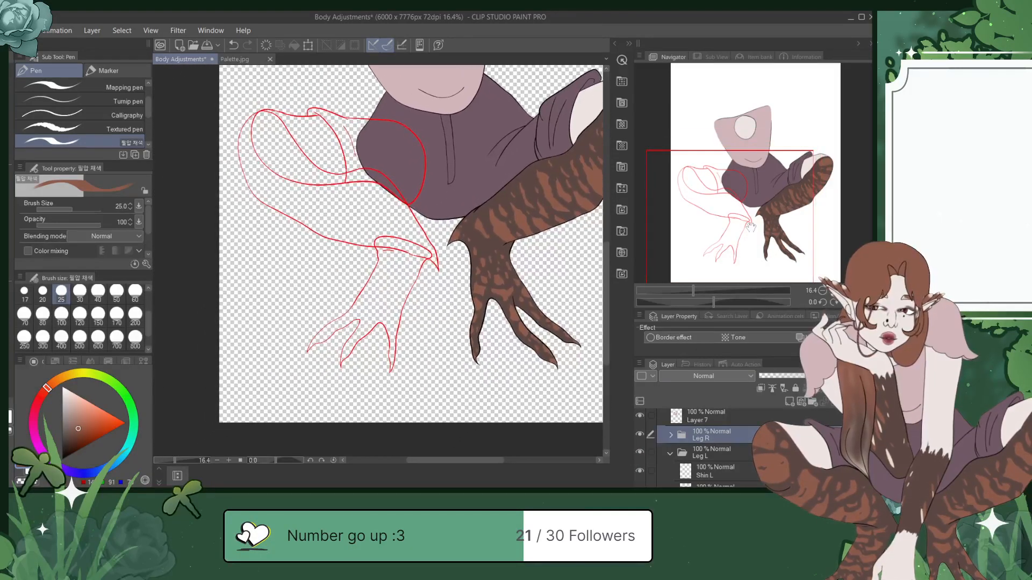
pyautogui.scroll(3, 401, 305)
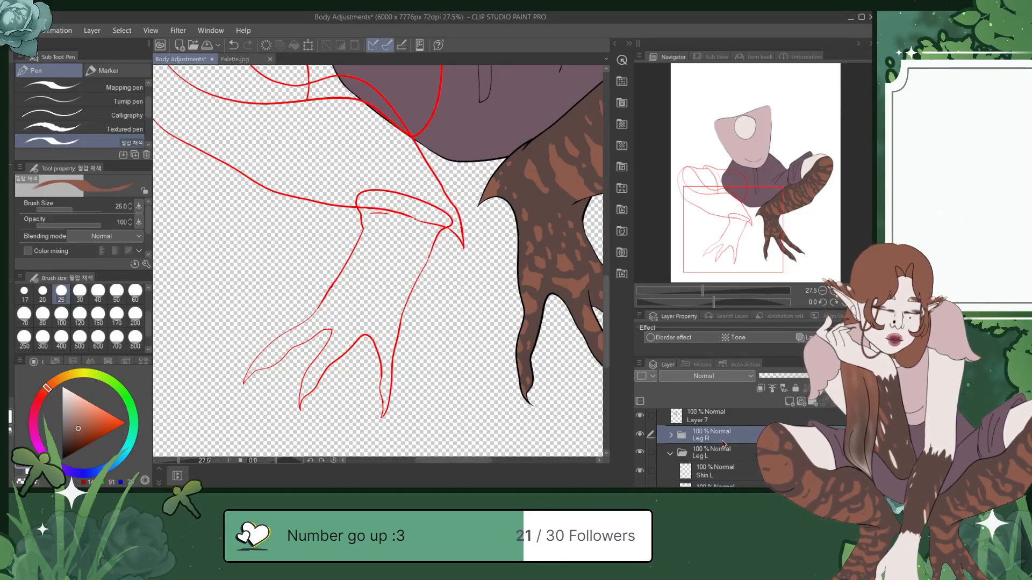
# Step: Check what the leg layers hold by toggling the visibility of Foot L and of Layer 13 in the Leg R folder
pyautogui.scroll(-2, 699, 449)
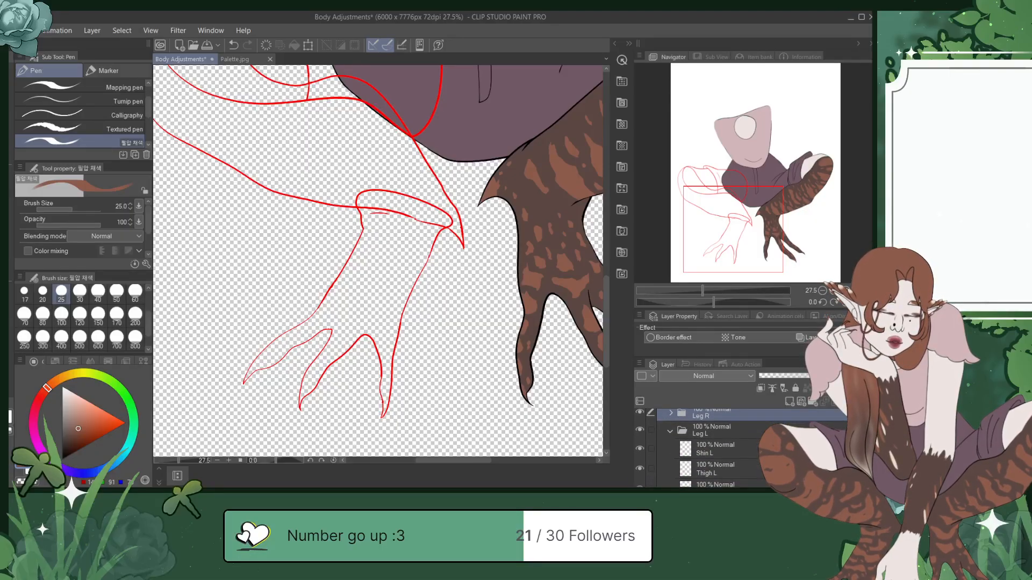
pyautogui.scroll(-2, 640, 446)
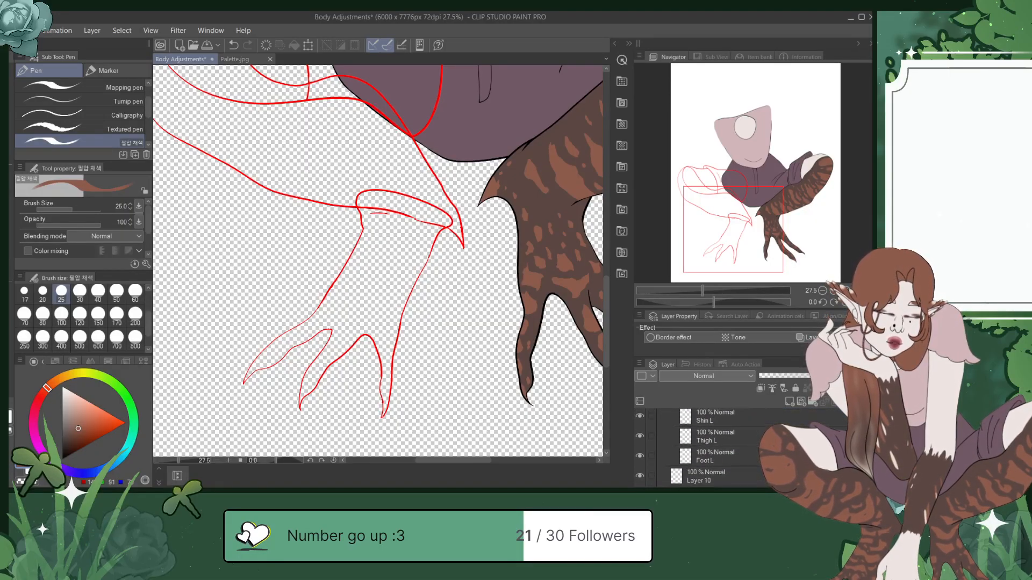
pyautogui.click(640, 456)
pyautogui.click(640, 457)
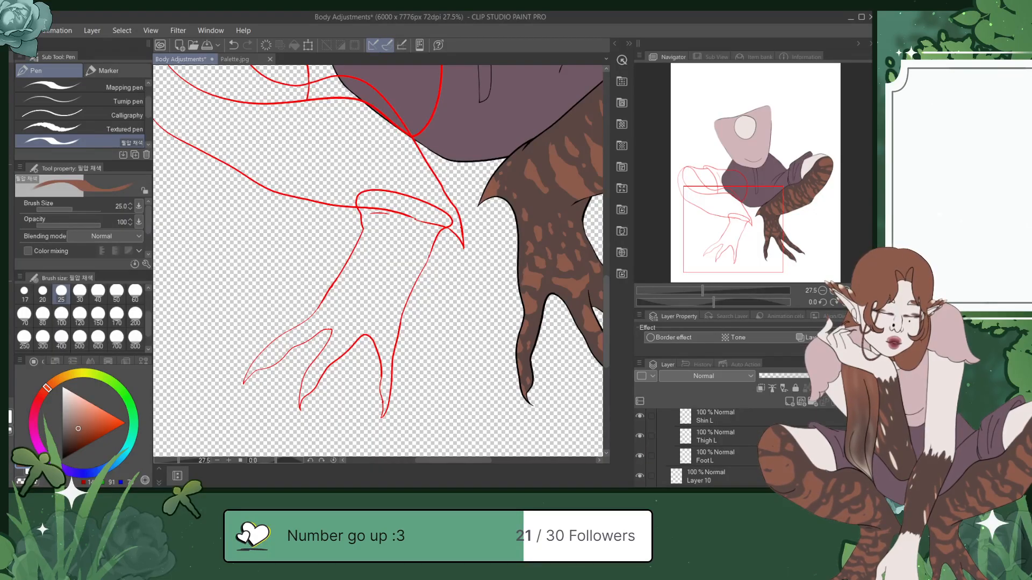
pyautogui.scroll(4, 666, 455)
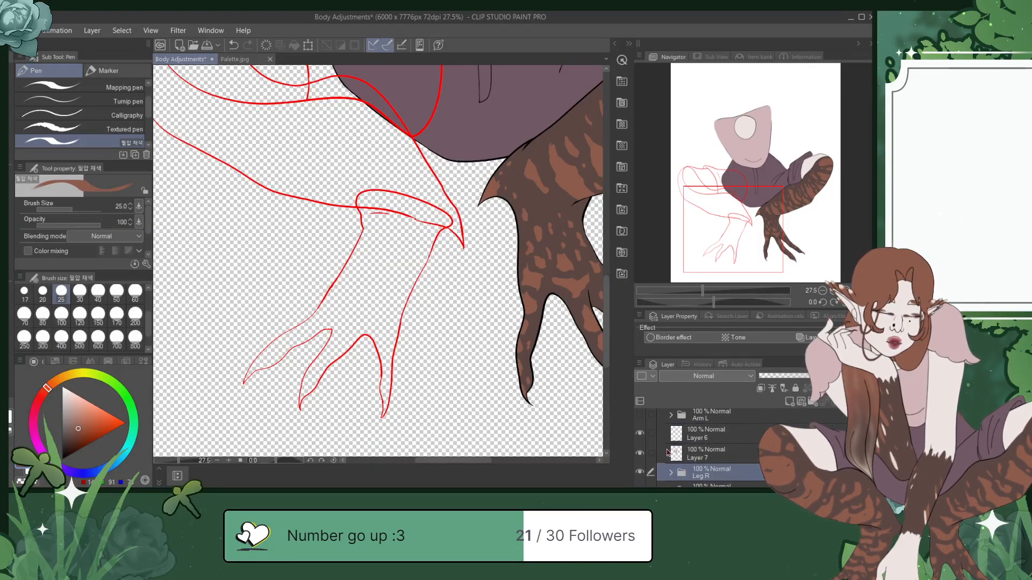
pyautogui.click(670, 473)
pyautogui.scroll(-4, 699, 449)
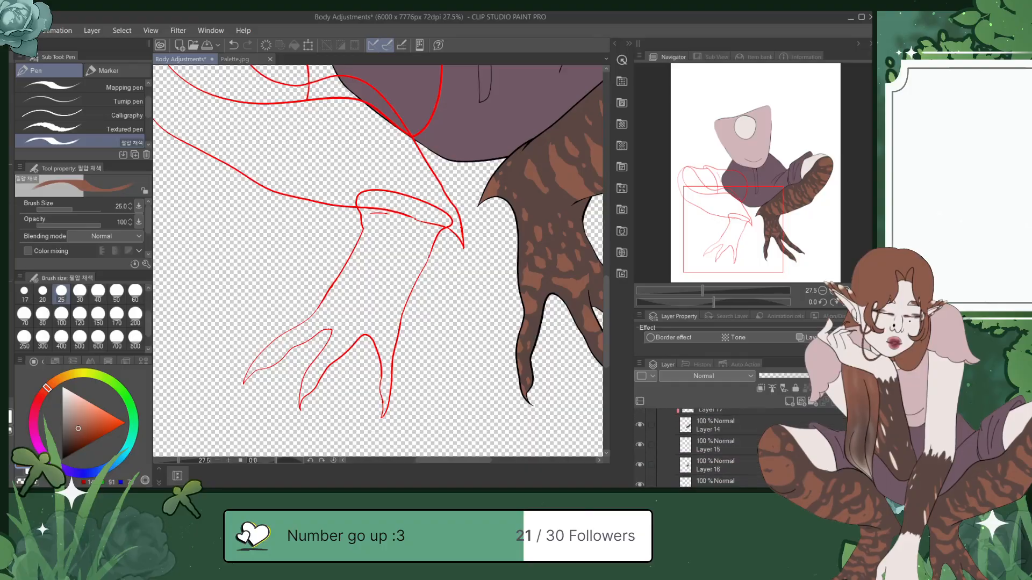
pyautogui.scroll(-2, 698, 449)
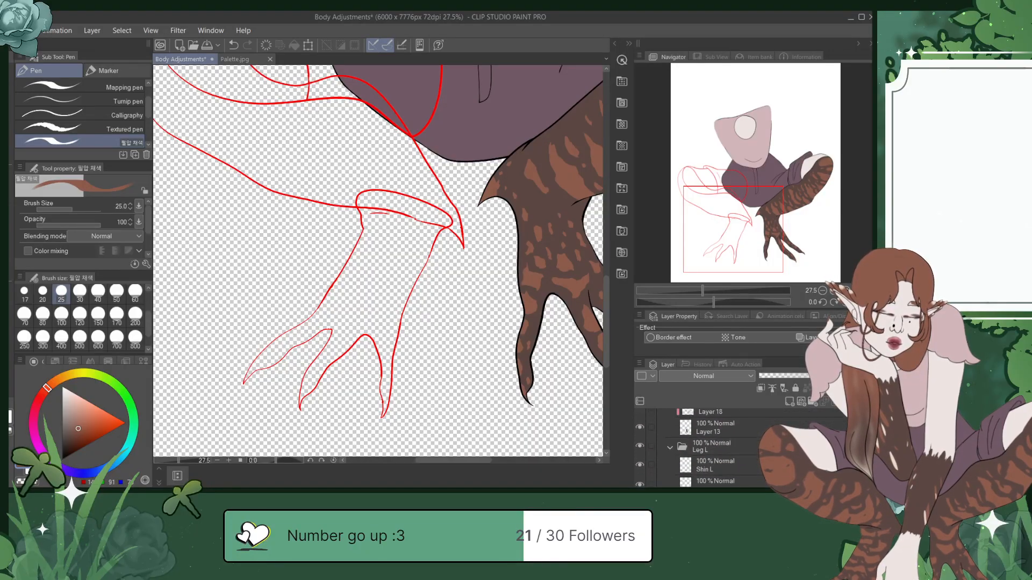
pyautogui.click(640, 450)
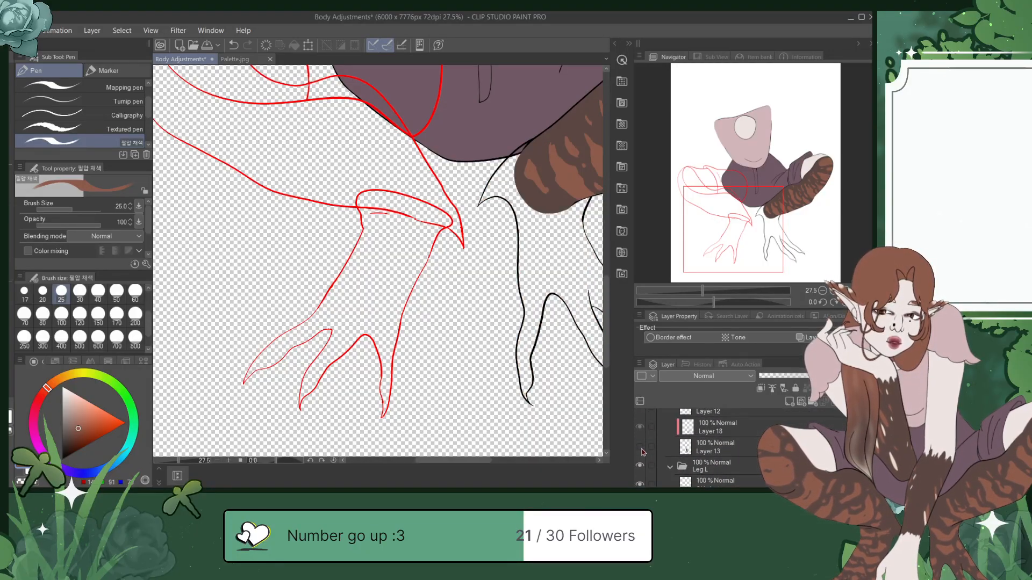
pyautogui.click(640, 449)
pyautogui.click(641, 428)
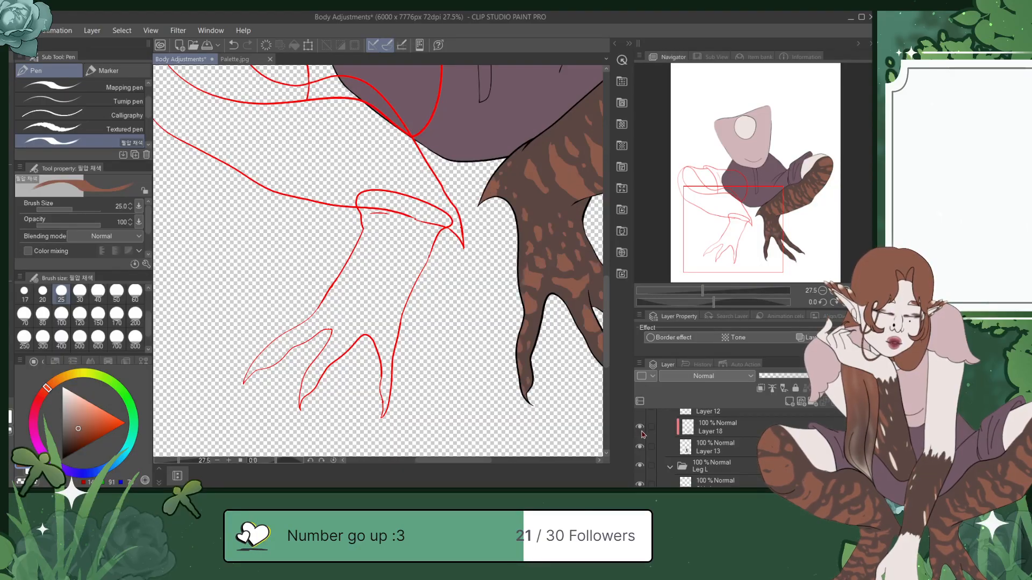
pyautogui.click(642, 413)
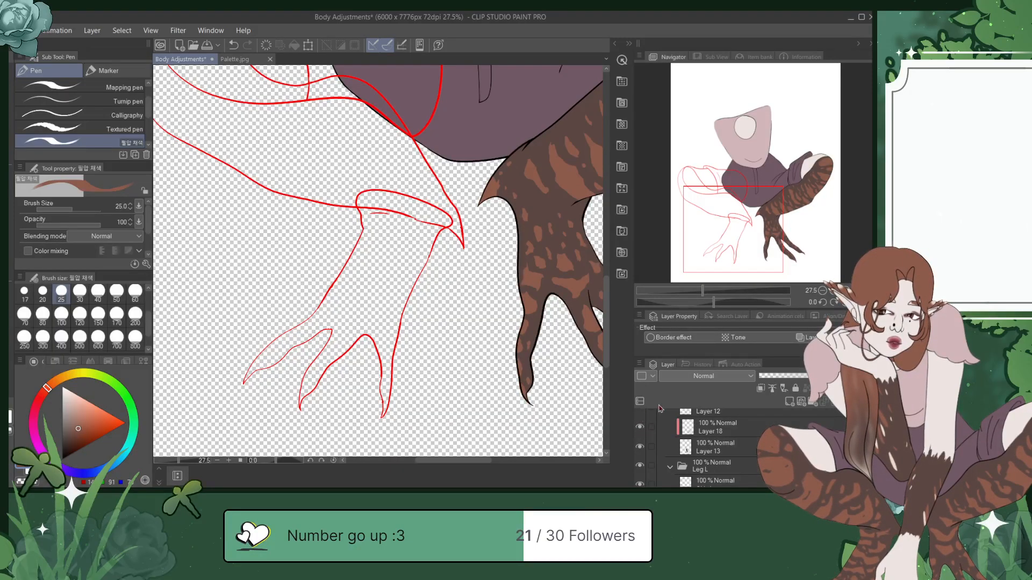
pyautogui.scroll(5, 844, 428)
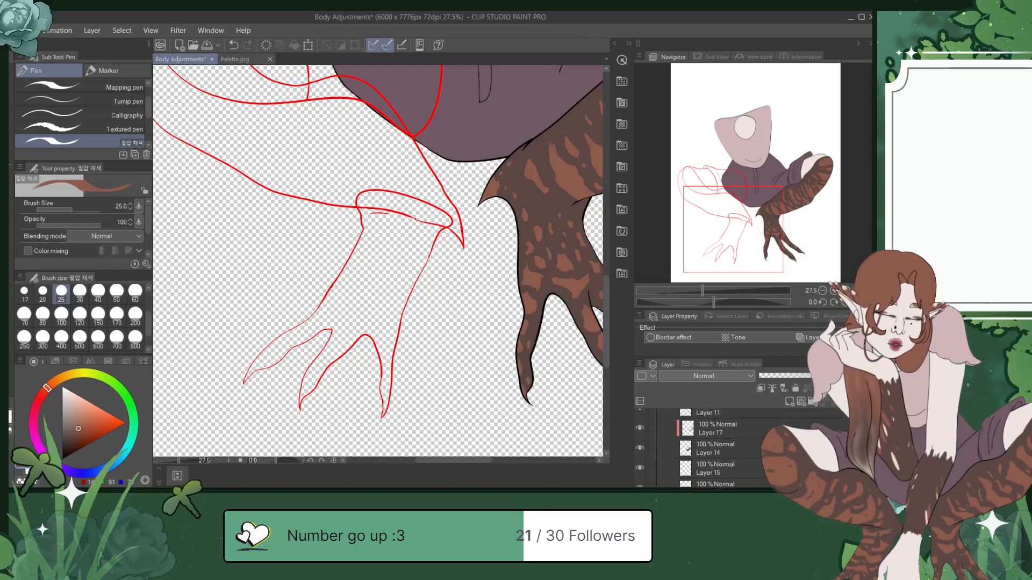
pyautogui.click(670, 457)
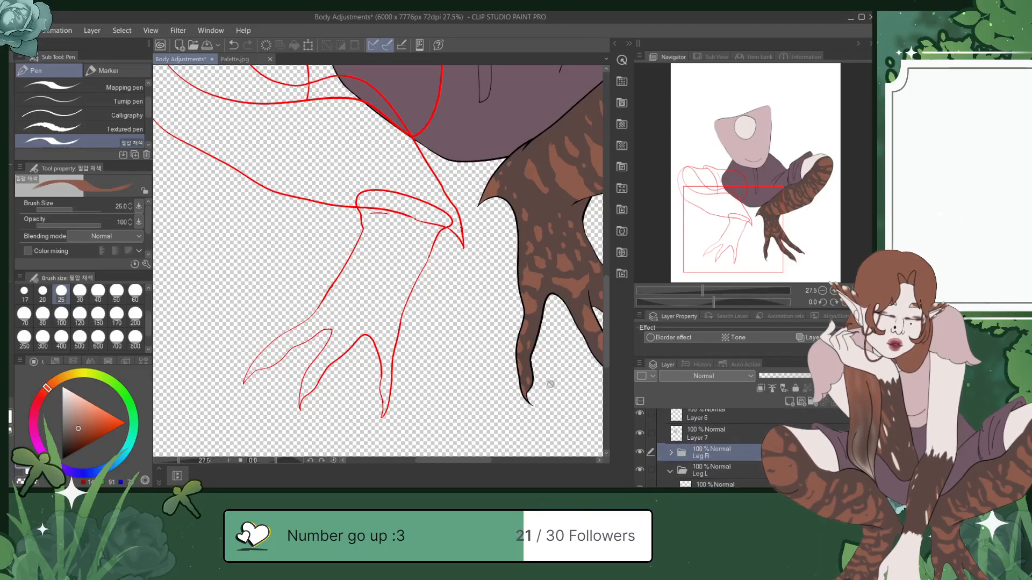
# Step: Save the drawing and add a new layer directly above Foot L in the Leg L folder
pyautogui.hotkey('ctrl', 's')
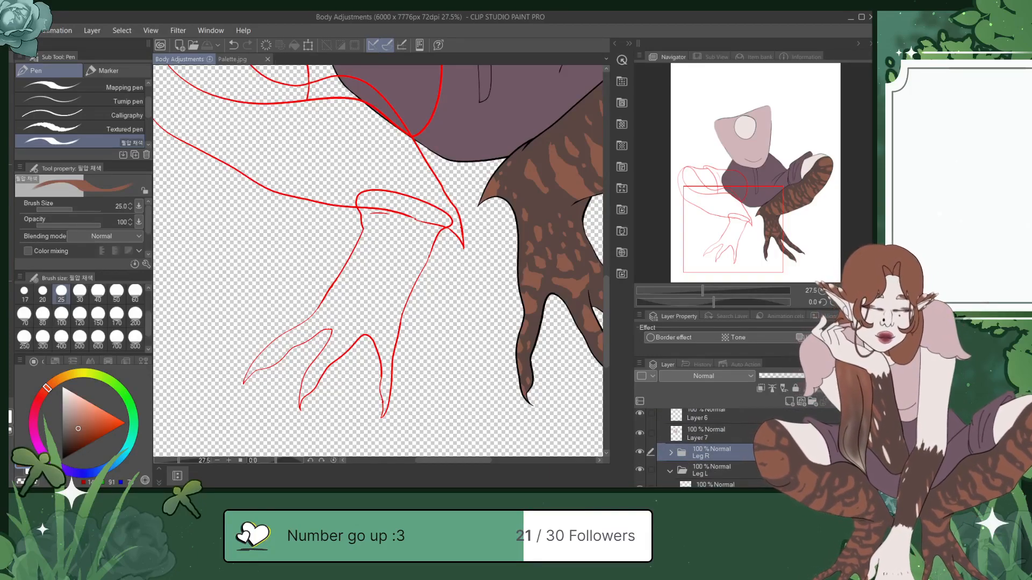
pyautogui.scroll(-5, 790, 449)
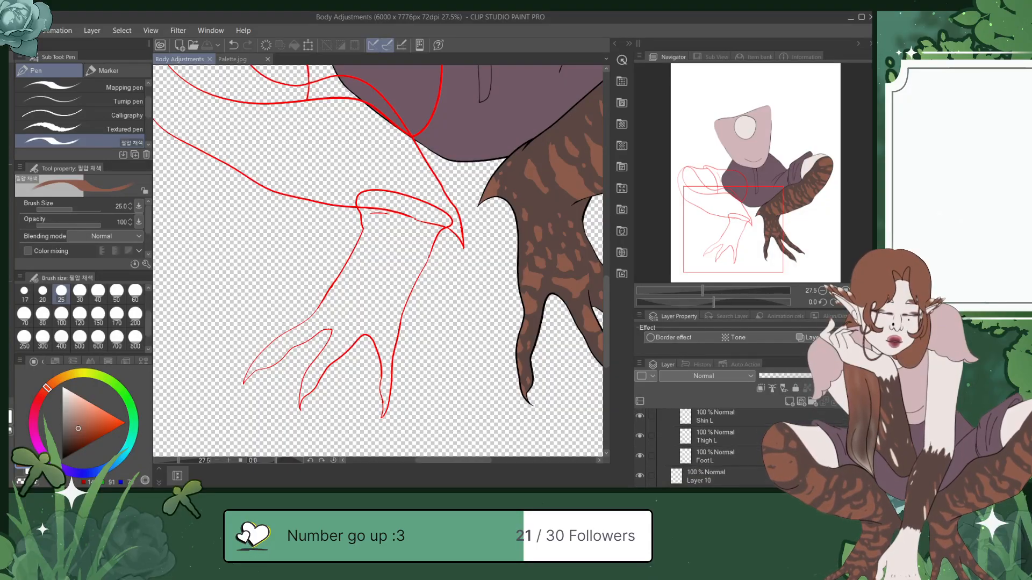
pyautogui.click(785, 456)
pyautogui.click(788, 403)
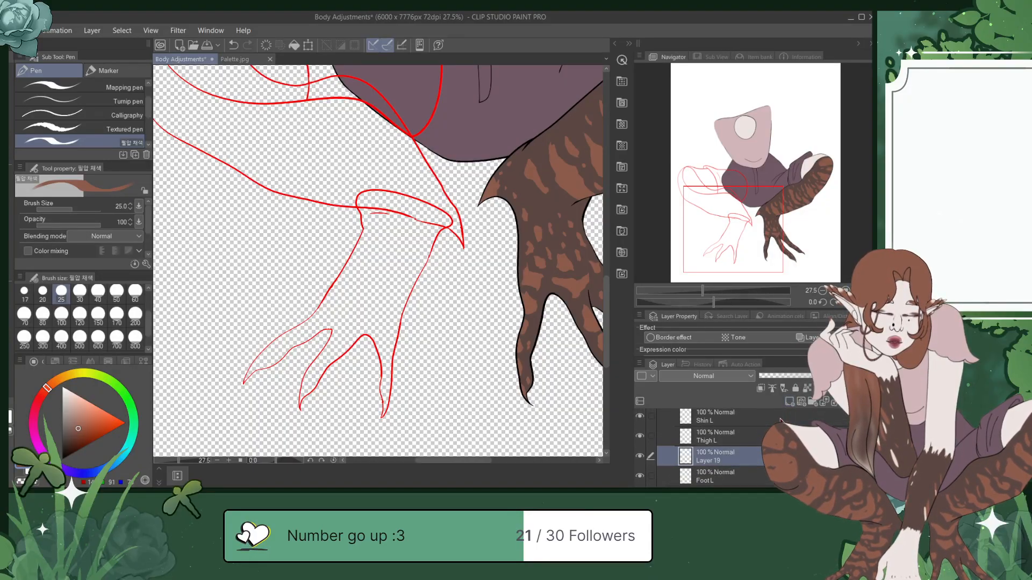
# Step: Set the pen colour to black and ink the middle toe and the start of the arch beside it over the red sketch
pyautogui.moveTo(76, 433); pyautogui.dragTo(62, 460)
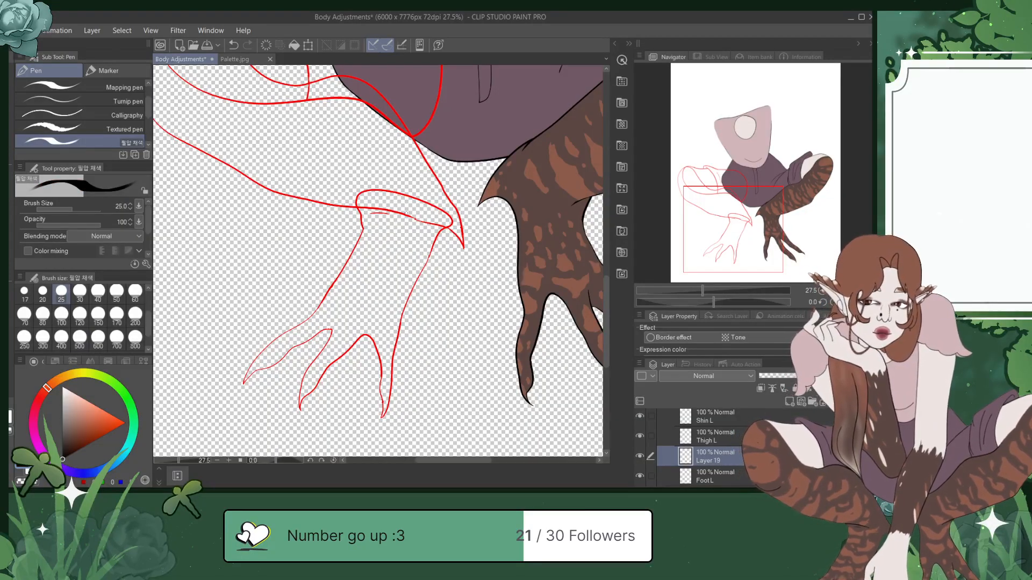
pyautogui.scroll(4, 405, 213)
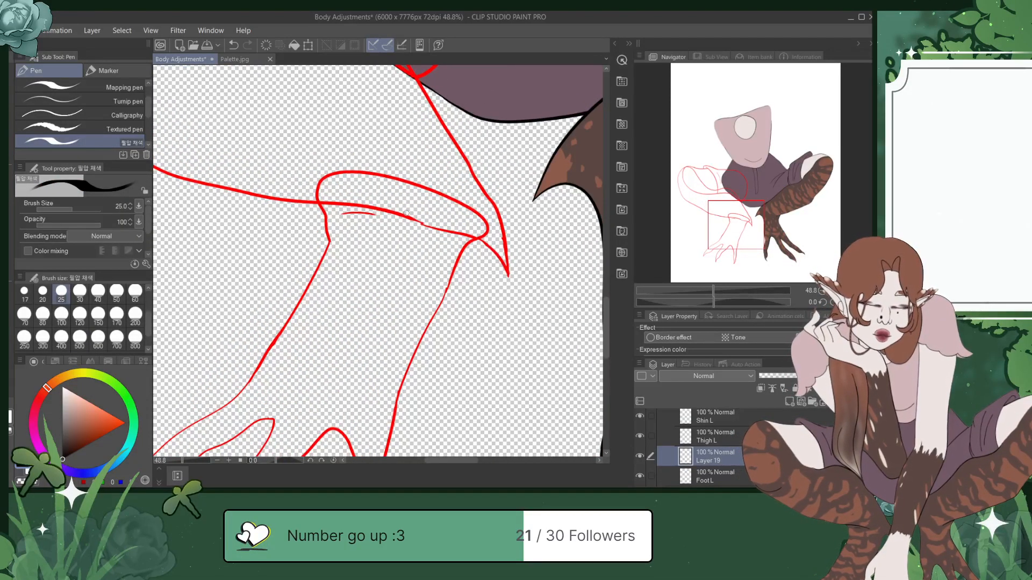
pyautogui.moveTo(747, 237); pyautogui.dragTo(717, 248)
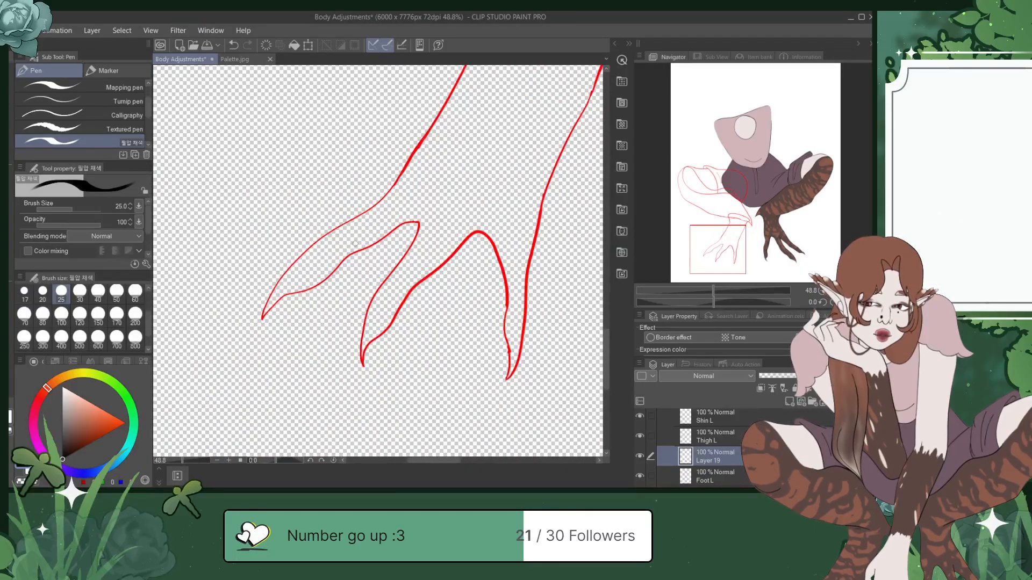
pyautogui.scroll(2, 355, 244)
pyautogui.scroll(2, 720, 244)
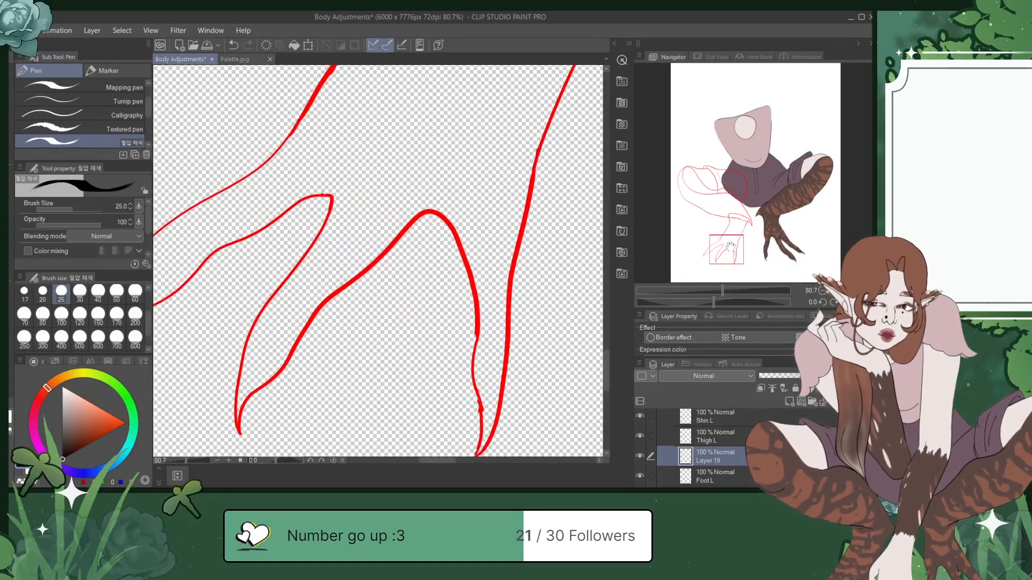
pyautogui.moveTo(725, 248); pyautogui.dragTo(725, 248)
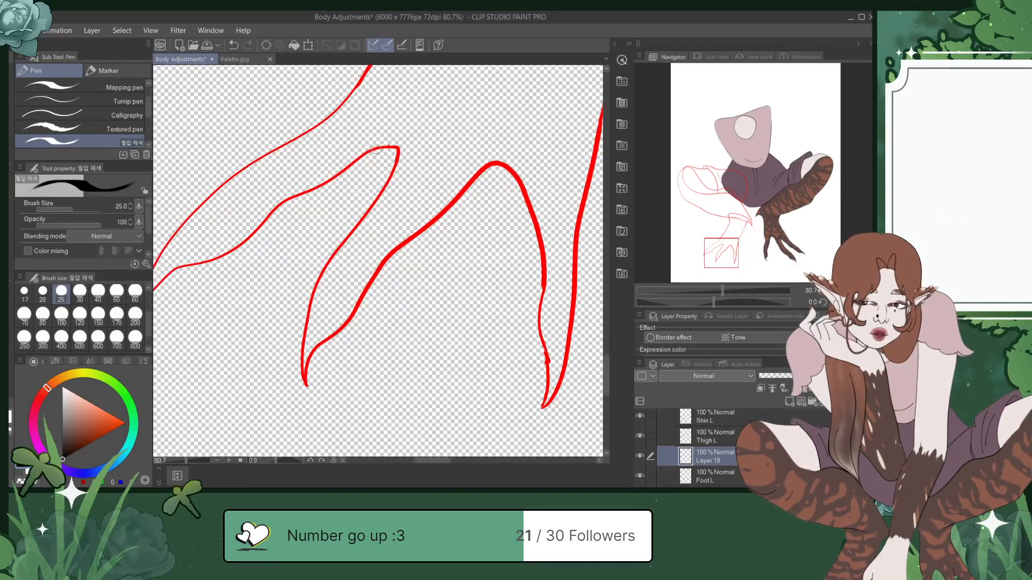
pyautogui.moveTo(377, 149)
pyautogui.mouseDown()
pyautogui.moveTo(401, 154)
pyautogui.moveTo(392, 171)
pyautogui.moveTo(315, 280)
pyautogui.moveTo(305, 375)
pyautogui.moveTo(392, 253)
pyautogui.moveTo(453, 205)
pyautogui.moveTo(483, 167)
pyautogui.moveTo(511, 172)
pyautogui.moveTo(522, 191)
pyautogui.mouseUp()
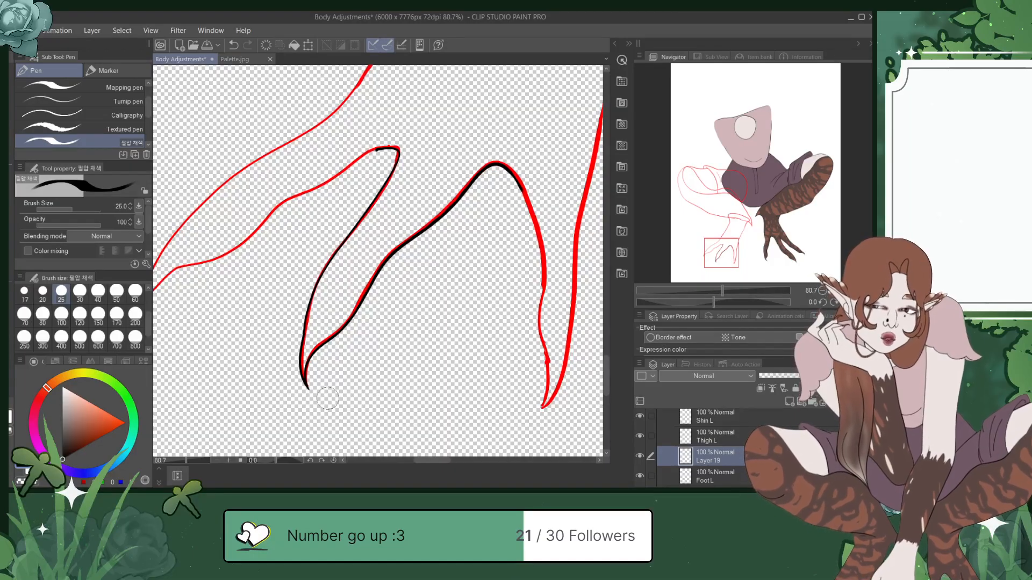
# Step: Continue the black line from the arch down the inner side of the rightmost toe to its claw tip
pyautogui.moveTo(714, 252); pyautogui.dragTo(728, 251)
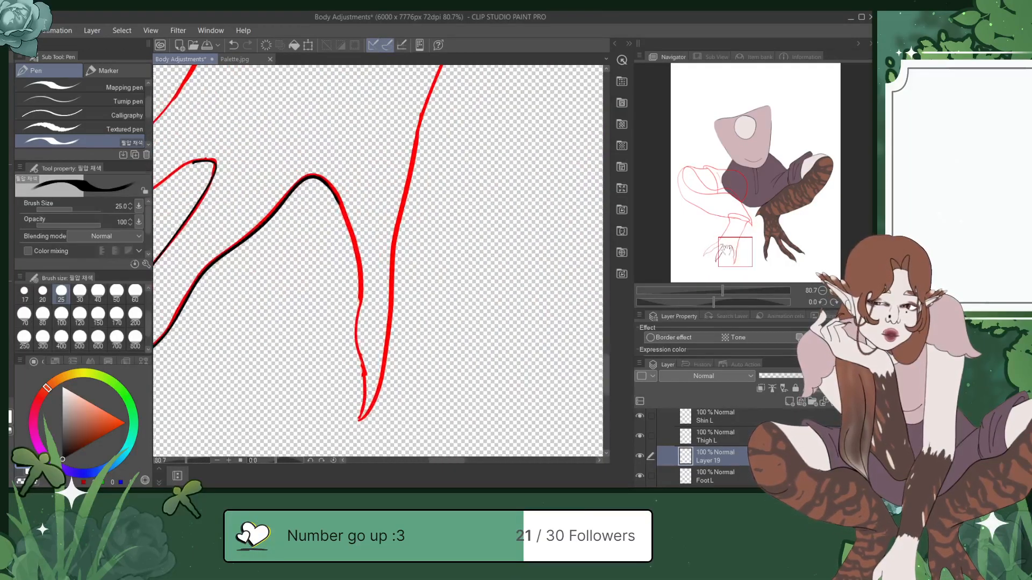
pyautogui.scroll(2, 331, 223)
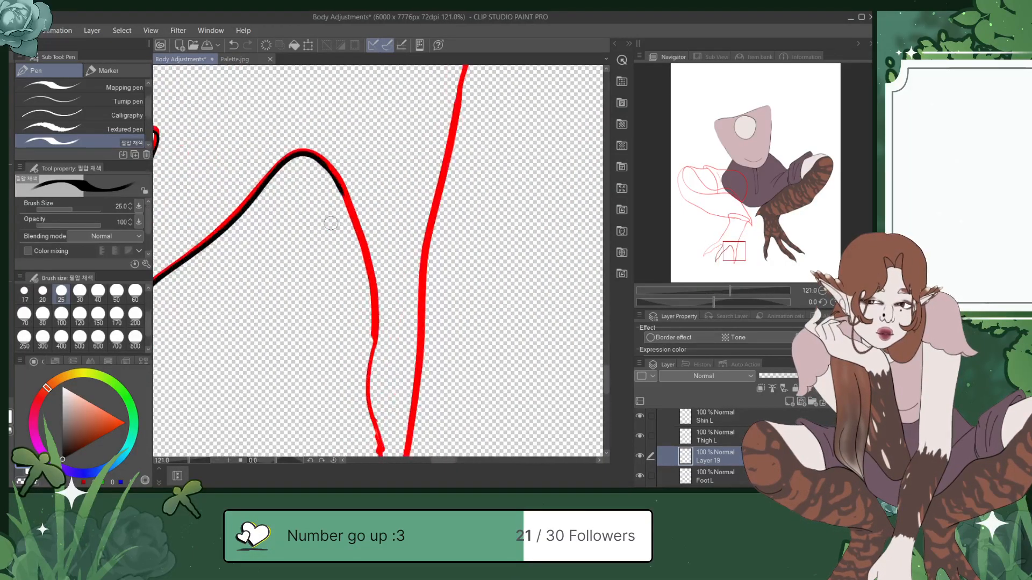
pyautogui.moveTo(736, 255); pyautogui.dragTo(739, 257)
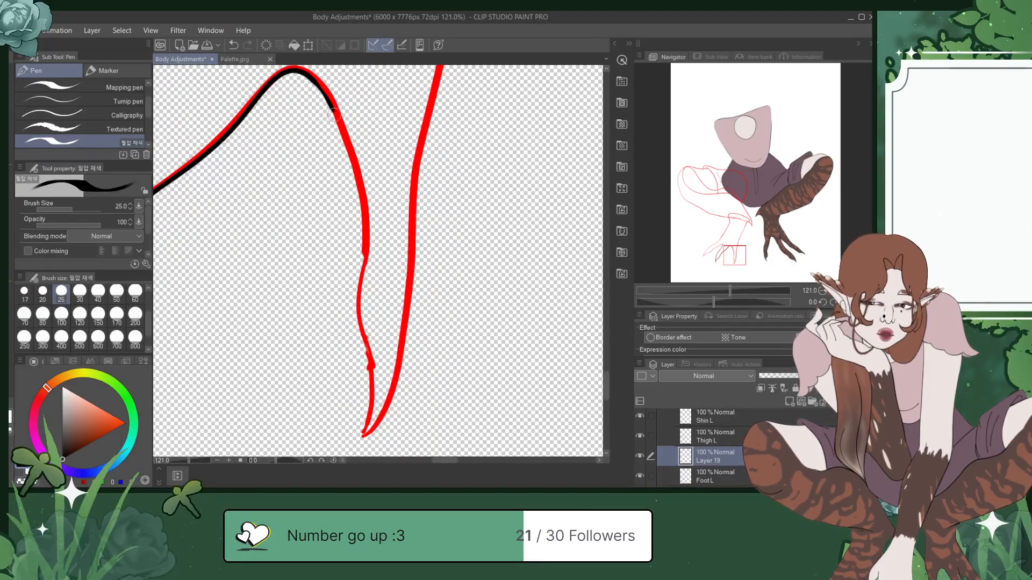
pyautogui.moveTo(330, 103)
pyautogui.mouseDown()
pyautogui.moveTo(361, 192)
pyautogui.moveTo(366, 254)
pyautogui.moveTo(355, 324)
pyautogui.moveTo(372, 402)
pyautogui.moveTo(359, 439)
pyautogui.mouseUp()
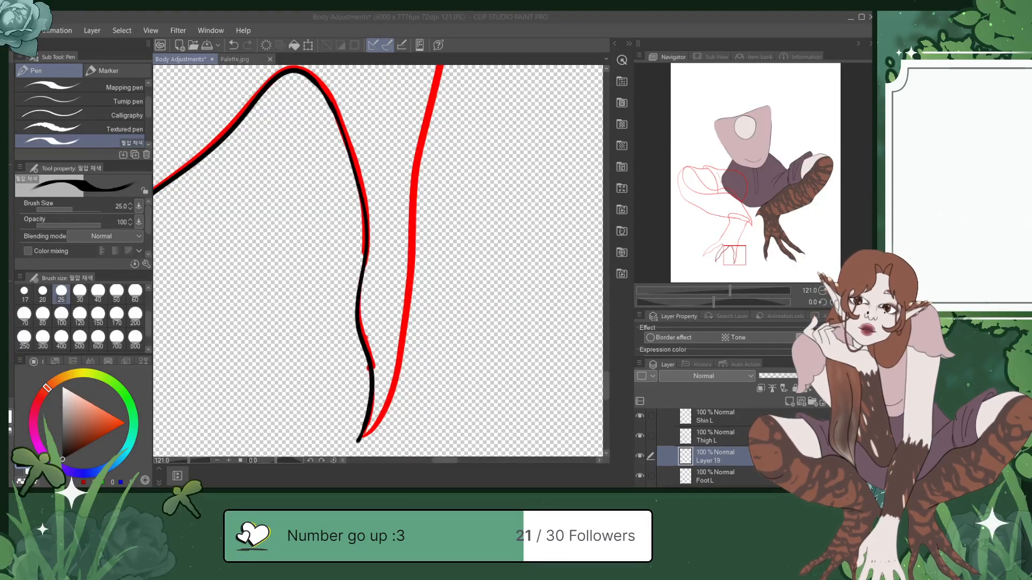
# Step: Ink the outer side of the rightmost toe from the claw tip upward, keeping the tip sharp
pyautogui.moveTo(734, 253); pyautogui.dragTo(736, 257)
pyautogui.moveTo(306, 384)
pyautogui.mouseDown()
pyautogui.moveTo(340, 331)
pyautogui.moveTo(369, 73)
pyautogui.mouseUp()
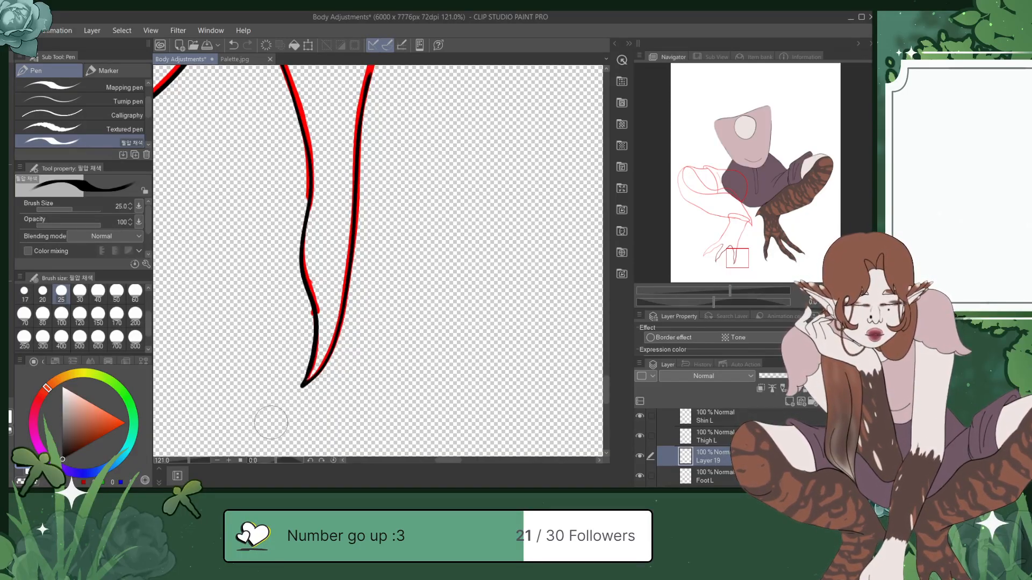
pyautogui.moveTo(308, 381); pyautogui.dragTo(293, 394)
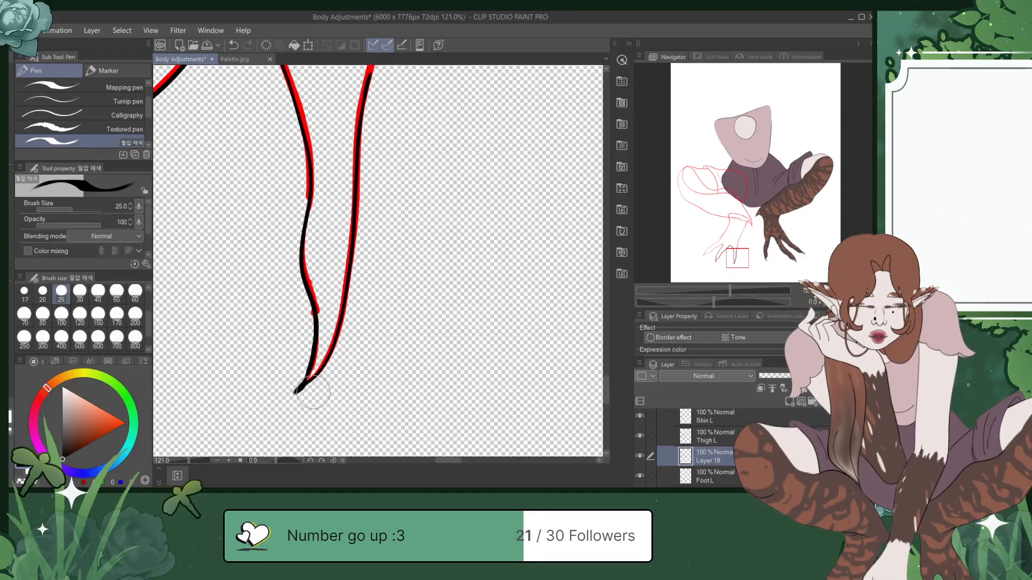
pyautogui.hotkey('ctrl', 'z')
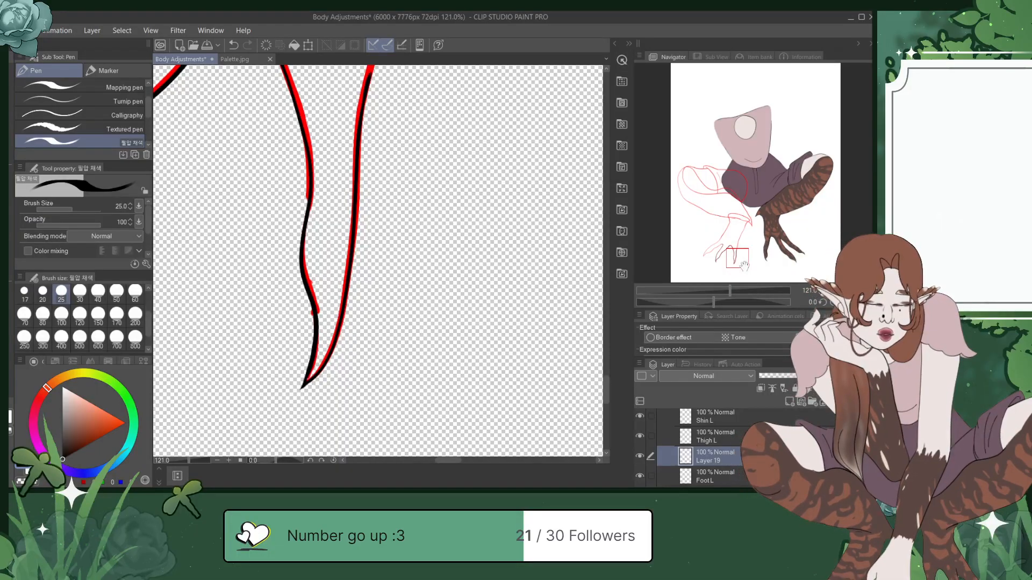
# Step: Extend the foot's right outline up to the ankle and along the underside of the pointed spur
pyautogui.click(741, 243)
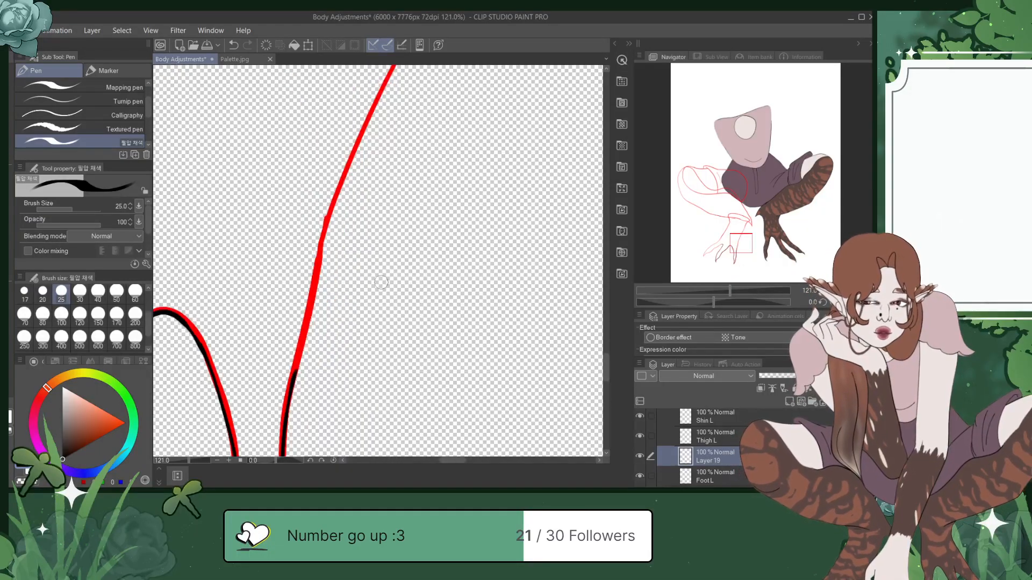
pyautogui.scroll(-4, 382, 281)
pyautogui.moveTo(743, 239); pyautogui.dragTo(746, 230)
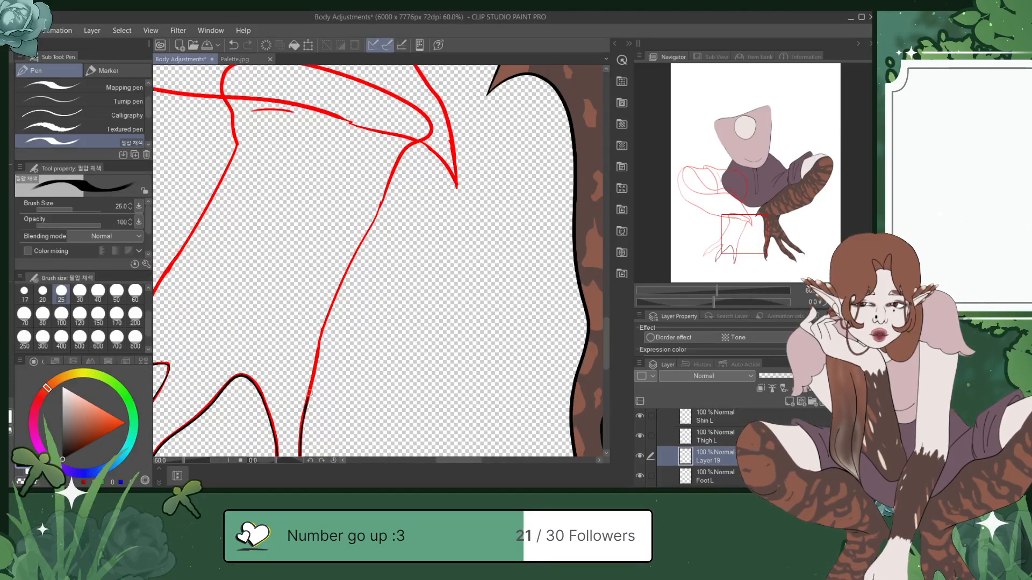
pyautogui.moveTo(317, 356)
pyautogui.mouseDown()
pyautogui.moveTo(393, 169)
pyautogui.moveTo(417, 138)
pyautogui.moveTo(456, 190)
pyautogui.mouseUp()
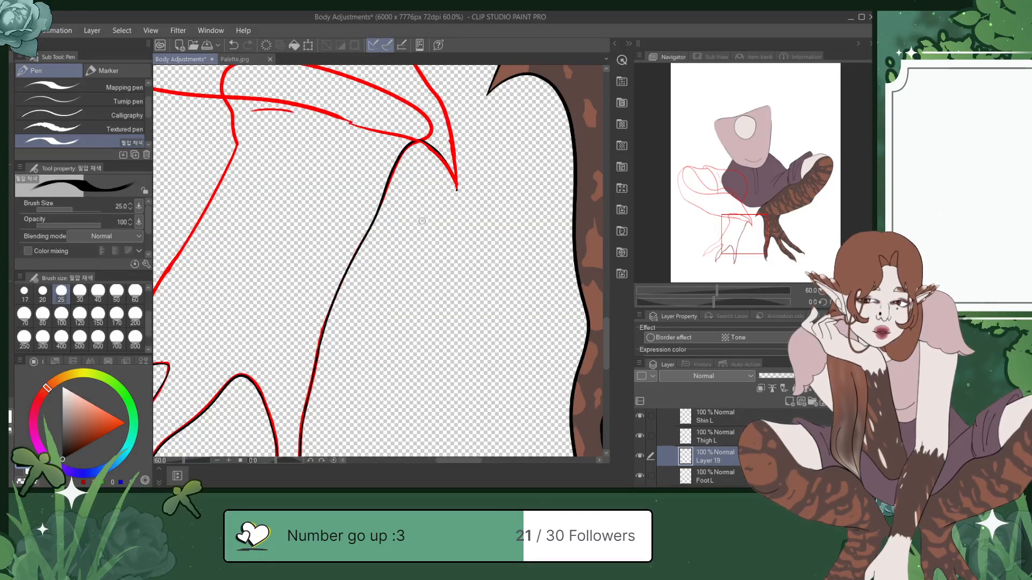
# Step: Smooth the thickened join between strokes in the foot's right outline above the toe, and save the drawing
pyautogui.moveTo(318, 408); pyautogui.dragTo(382, 224)
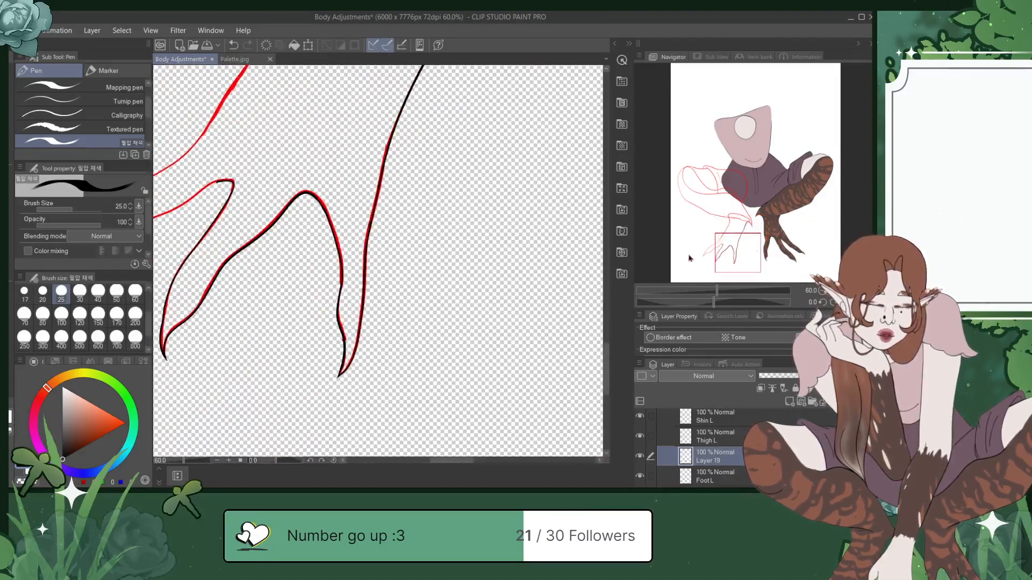
pyautogui.scroll(6, 385, 212)
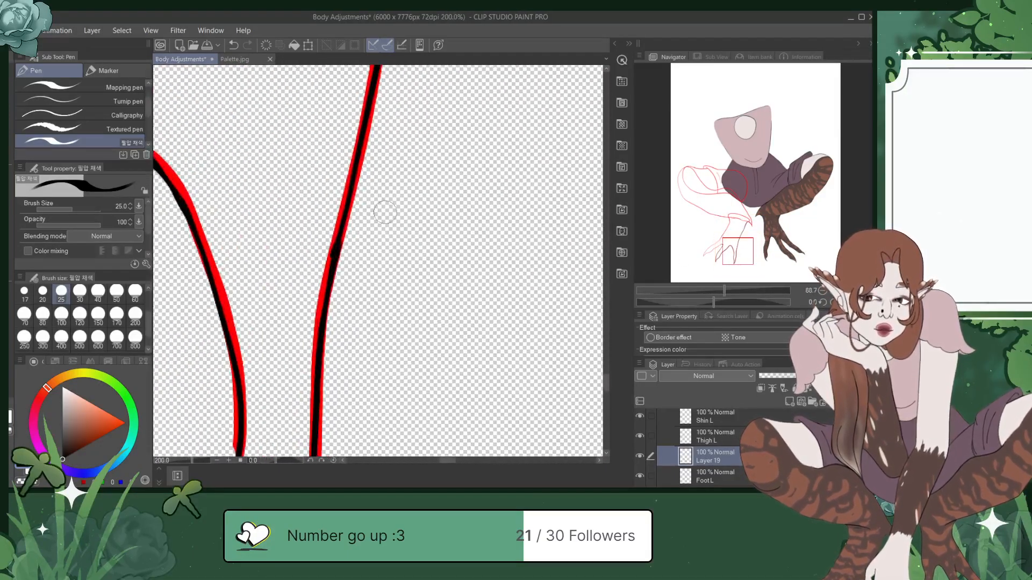
pyautogui.moveTo(313, 273); pyautogui.dragTo(335, 189)
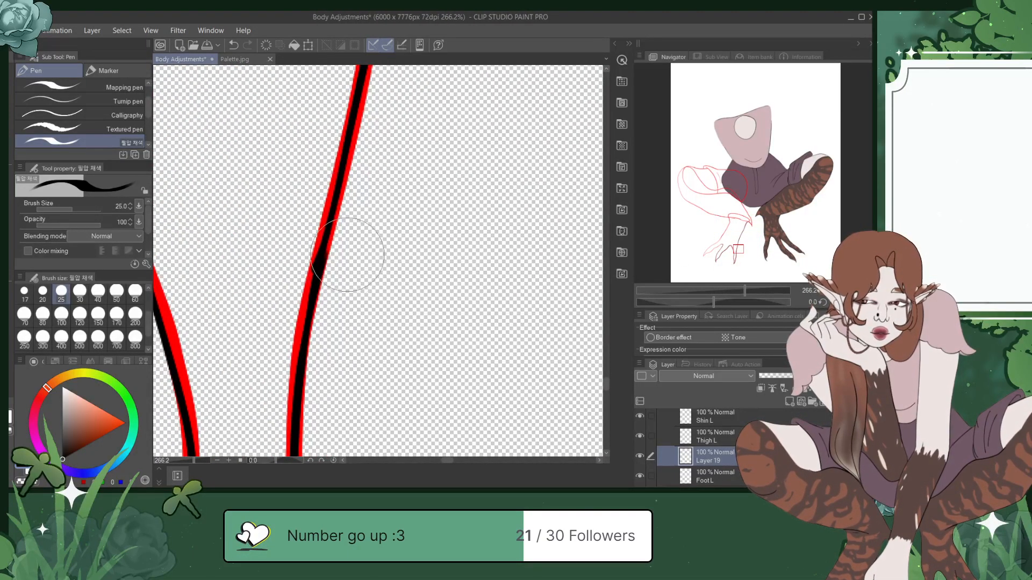
pyautogui.moveTo(347, 254)
pyautogui.mouseDown()
pyautogui.moveTo(338, 297)
pyautogui.moveTo(347, 255)
pyautogui.moveTo(338, 336)
pyautogui.mouseUp()
pyautogui.moveTo(285, 271); pyautogui.dragTo(304, 215)
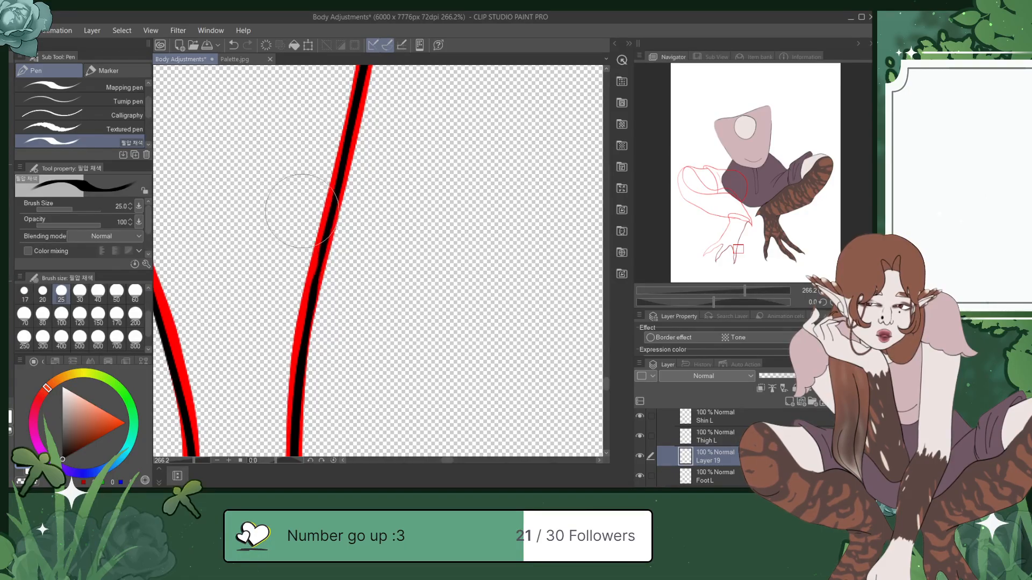
pyautogui.moveTo(318, 268); pyautogui.dragTo(305, 322)
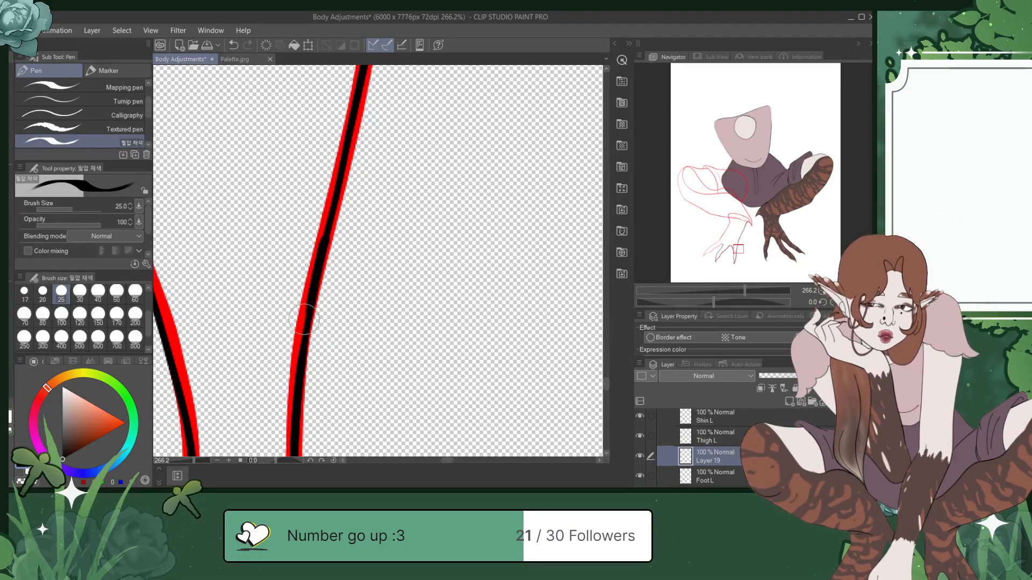
pyautogui.moveTo(317, 260); pyautogui.dragTo(314, 279)
pyautogui.moveTo(325, 220)
pyautogui.mouseDown()
pyautogui.moveTo(312, 291)
pyautogui.moveTo(326, 223)
pyautogui.moveTo(316, 277)
pyautogui.mouseUp()
pyautogui.hotkey('ctrl', 'z')
pyautogui.hotkey('ctrl', 's')
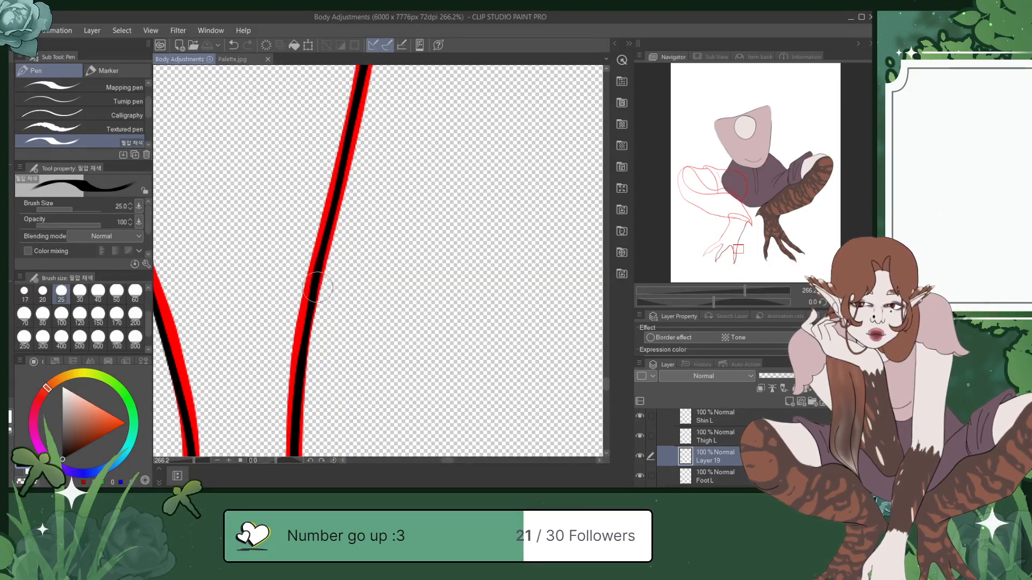
# Step: Ink both sides of the leftmost toe over the red sketch, joining them at the claw tip, and save the drawing
pyautogui.scroll(-5, 330, 289)
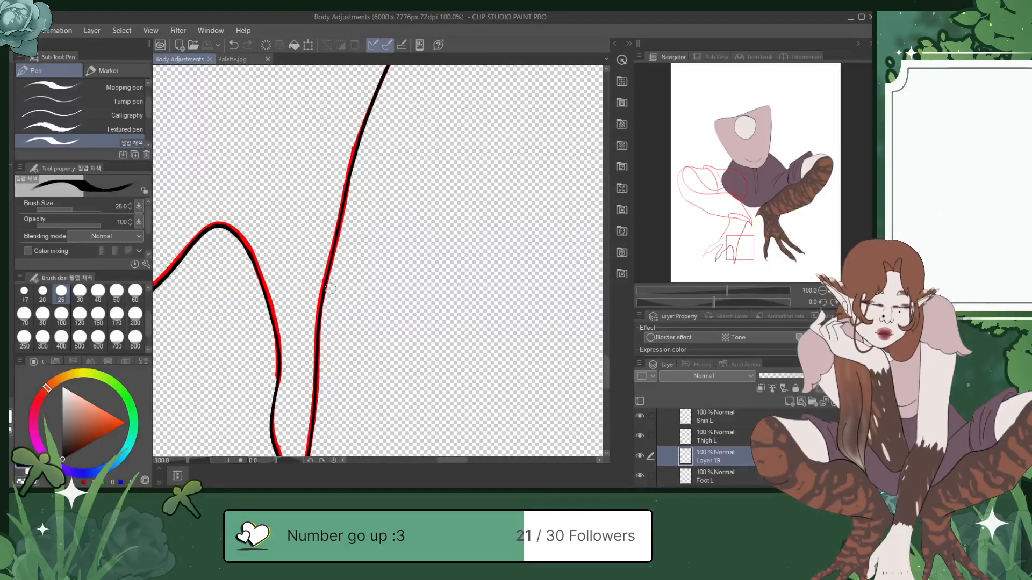
pyautogui.moveTo(745, 235); pyautogui.dragTo(717, 237)
pyautogui.scroll(3, 413, 222)
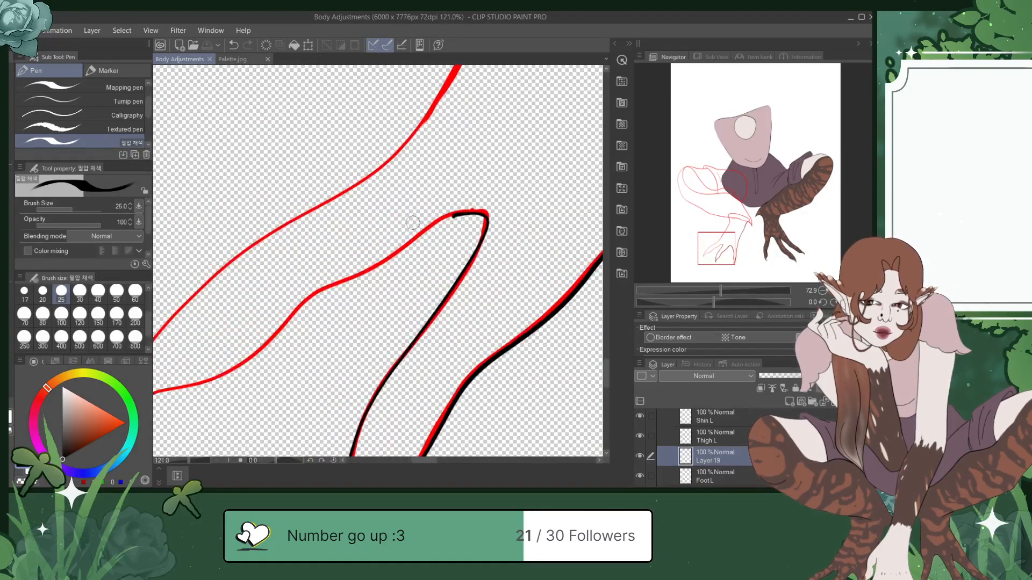
pyautogui.moveTo(720, 247); pyautogui.dragTo(713, 252)
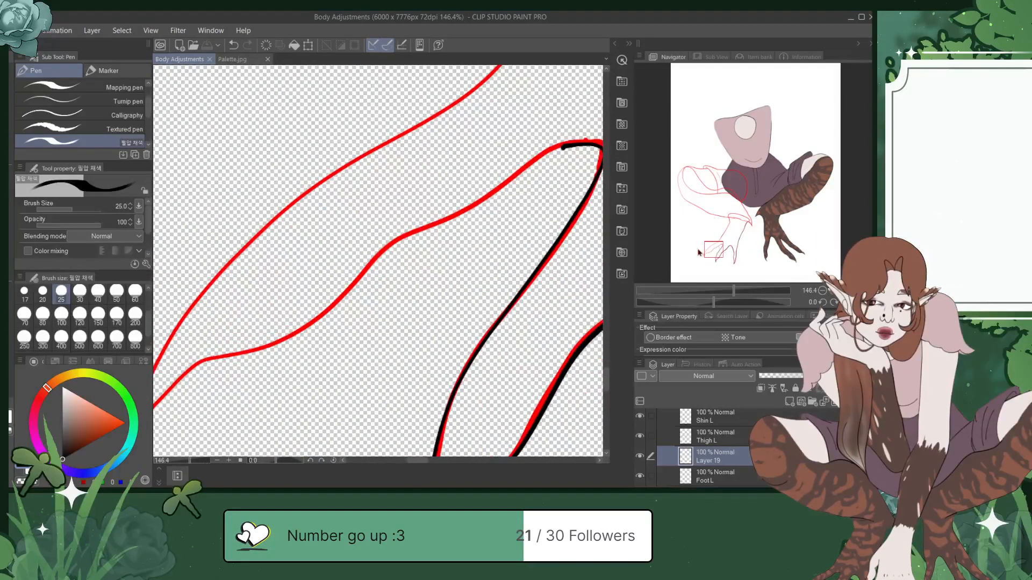
pyautogui.scroll(-2, 429, 281)
pyautogui.moveTo(531, 183)
pyautogui.mouseDown()
pyautogui.moveTo(402, 253)
pyautogui.moveTo(331, 321)
pyautogui.moveTo(236, 352)
pyautogui.moveTo(214, 388)
pyautogui.mouseUp()
pyautogui.hotkey('ctrl', 'z')
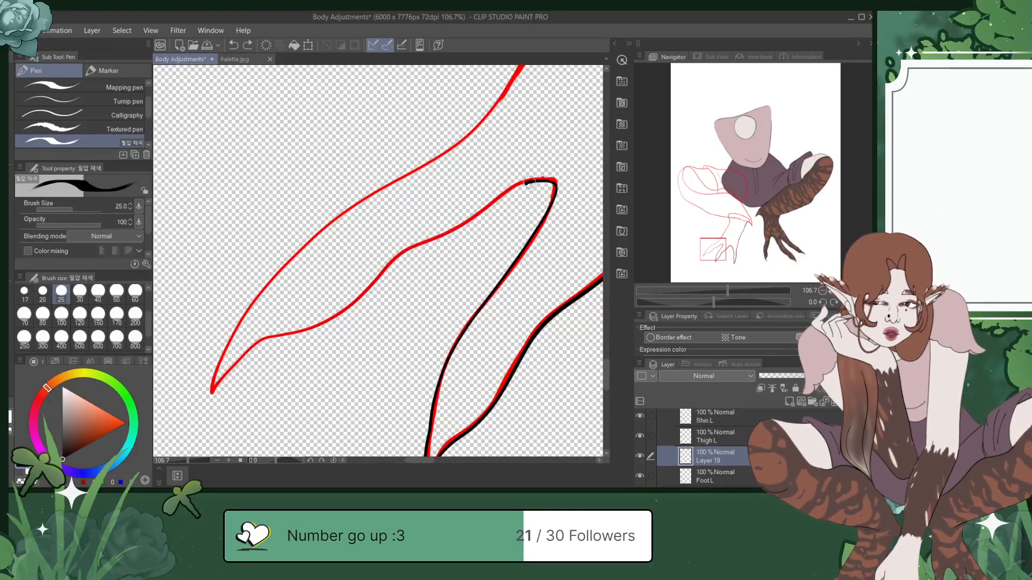
pyautogui.moveTo(530, 183)
pyautogui.mouseDown()
pyautogui.moveTo(398, 252)
pyautogui.moveTo(363, 298)
pyautogui.moveTo(318, 329)
pyautogui.moveTo(249, 346)
pyautogui.moveTo(211, 391)
pyautogui.moveTo(227, 339)
pyautogui.moveTo(287, 258)
pyautogui.mouseUp()
pyautogui.hotkey('ctrl', 'z')
pyautogui.moveTo(212, 391)
pyautogui.mouseDown()
pyautogui.moveTo(240, 314)
pyautogui.moveTo(265, 283)
pyautogui.moveTo(337, 218)
pyautogui.moveTo(462, 145)
pyautogui.moveTo(504, 103)
pyautogui.mouseUp()
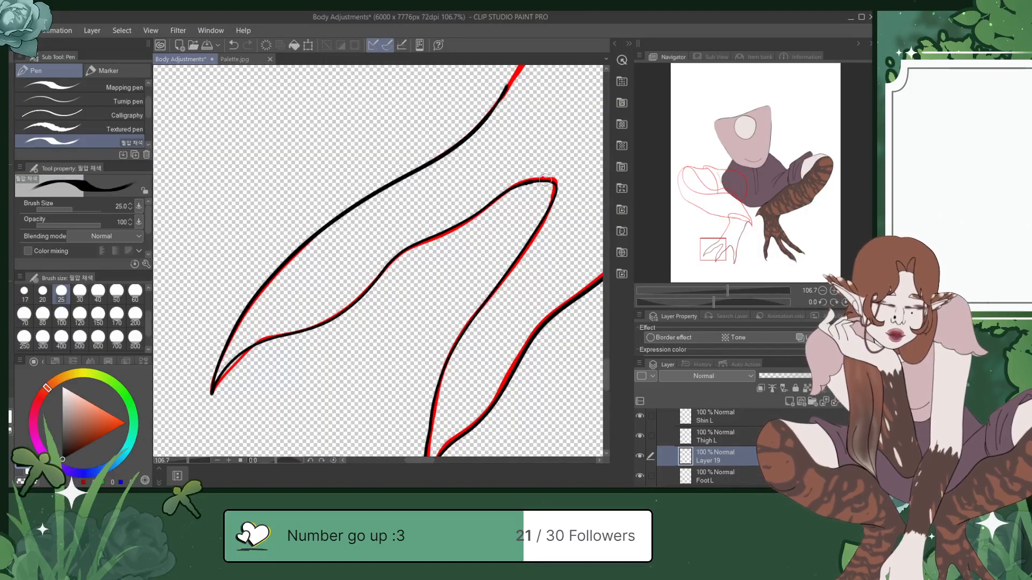
pyautogui.scroll(5, 545, 180)
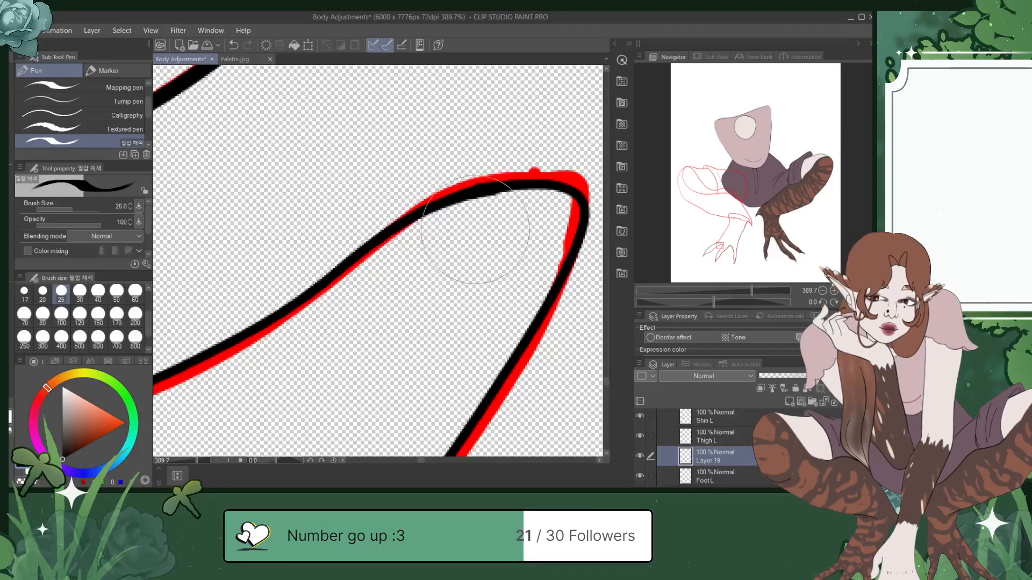
pyautogui.hotkey('ctrl', 's')
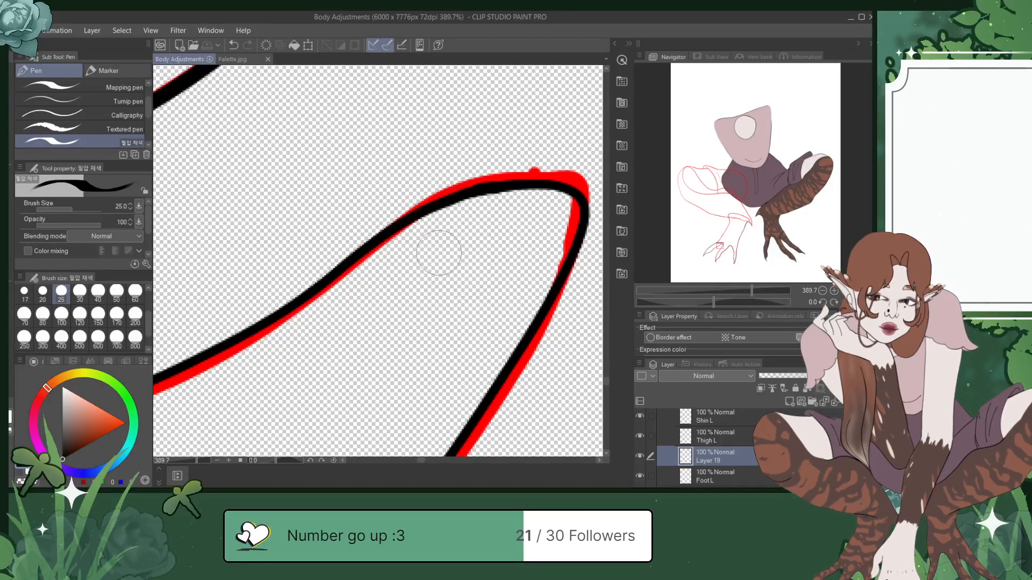
# Step: Refine the leftmost toe's claw tip into a longer, sharper point and save the drawing
pyautogui.scroll(-5, 438, 253)
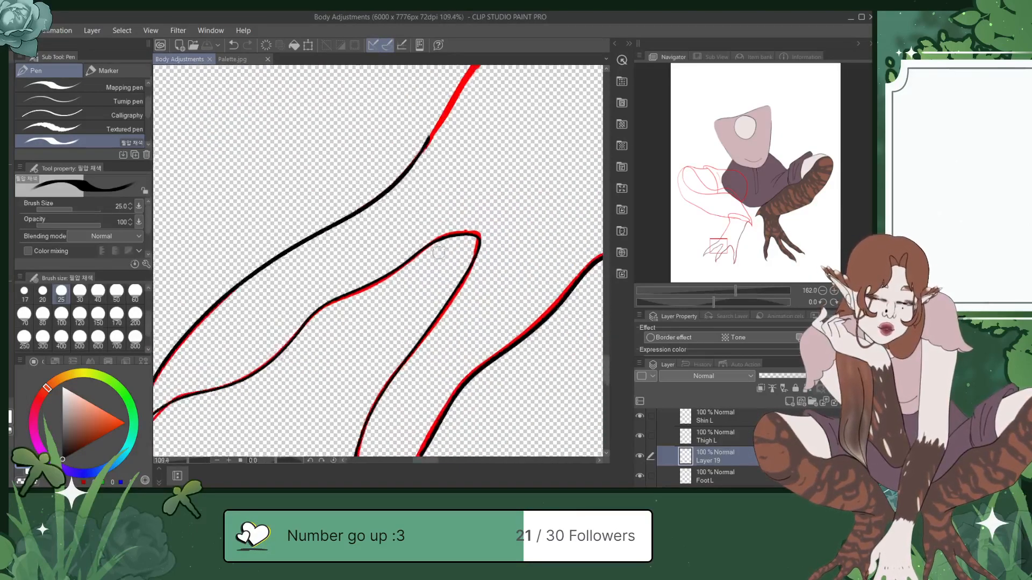
pyautogui.moveTo(707, 250); pyautogui.dragTo(709, 255)
pyautogui.scroll(5, 269, 282)
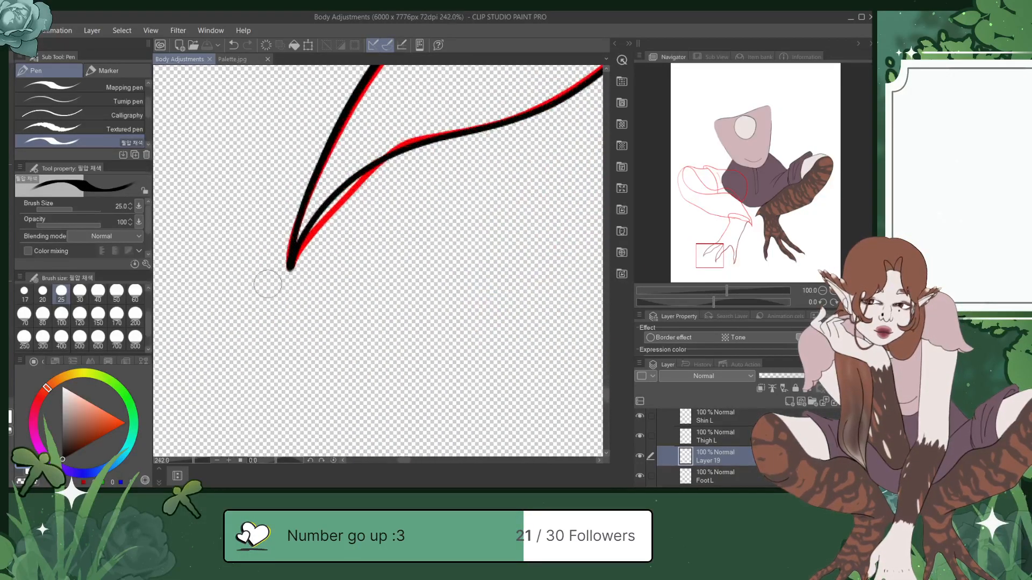
pyautogui.moveTo(307, 250)
pyautogui.mouseDown()
pyautogui.moveTo(309, 285)
pyautogui.moveTo(309, 236)
pyautogui.moveTo(303, 300)
pyautogui.mouseUp()
pyautogui.moveTo(344, 248)
pyautogui.mouseDown()
pyautogui.moveTo(336, 305)
pyautogui.moveTo(343, 247)
pyautogui.moveTo(334, 282)
pyautogui.mouseUp()
pyautogui.hotkey('ctrl', 's')
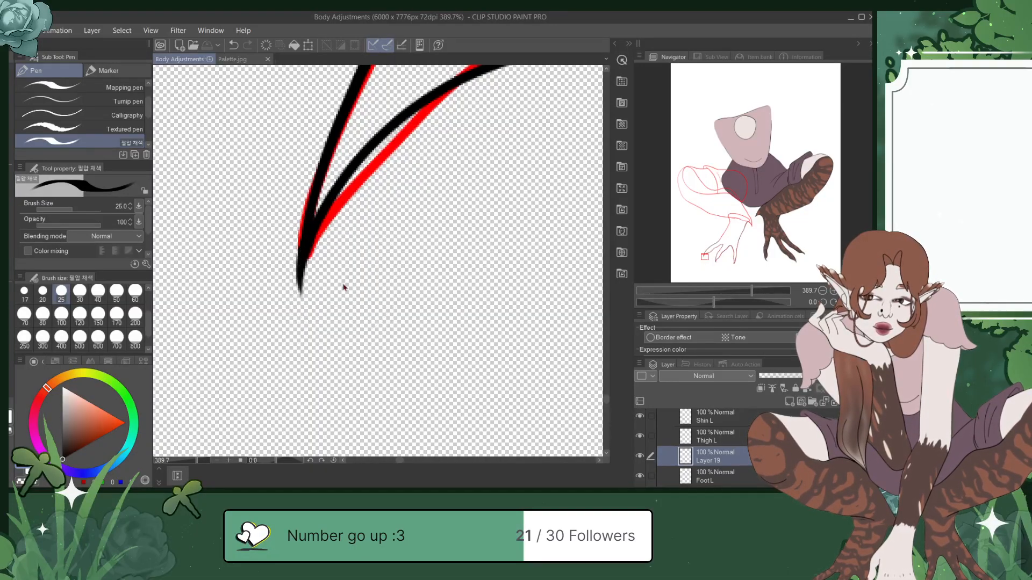
# Step: Ink the foot's left outline from the leftmost toe up toward the ankle
pyautogui.scroll(-3, 343, 282)
pyautogui.scroll(-2, 343, 283)
pyautogui.moveTo(707, 258)
pyautogui.mouseDown()
pyautogui.moveTo(740, 223)
pyautogui.moveTo(730, 239)
pyautogui.mouseUp()
pyautogui.moveTo(226, 362)
pyautogui.mouseDown()
pyautogui.moveTo(362, 166)
pyautogui.moveTo(411, 65)
pyautogui.mouseUp()
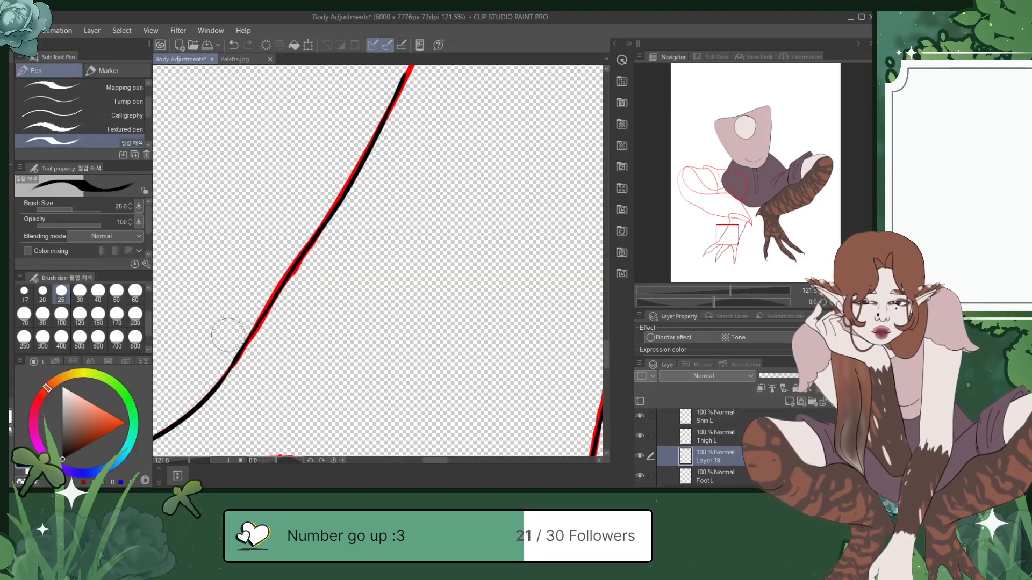
# Step: Ink the foot's left outline up past the ankle into a curve over its top, tidy the line, and save the drawing
pyautogui.moveTo(727, 238); pyautogui.dragTo(735, 222)
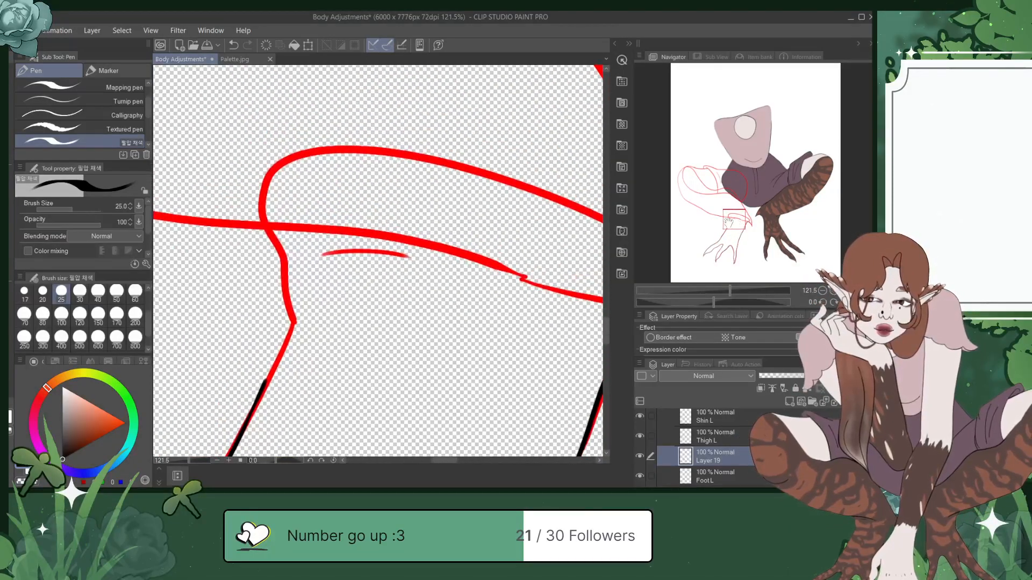
pyautogui.moveTo(265, 382)
pyautogui.mouseDown()
pyautogui.moveTo(283, 345)
pyautogui.moveTo(266, 380)
pyautogui.moveTo(292, 320)
pyautogui.moveTo(286, 262)
pyautogui.moveTo(254, 202)
pyautogui.moveTo(269, 140)
pyautogui.moveTo(320, 105)
pyautogui.moveTo(426, 100)
pyautogui.moveTo(486, 132)
pyautogui.mouseUp()
pyautogui.hotkey('ctrl', 'z')
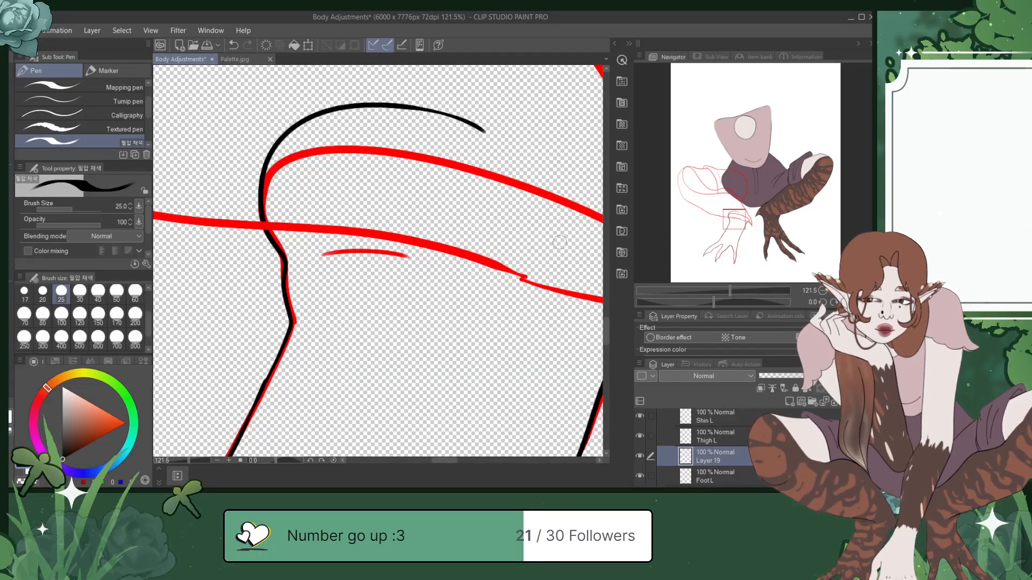
pyautogui.moveTo(280, 360)
pyautogui.mouseDown()
pyautogui.moveTo(360, 257)
pyautogui.moveTo(336, 285)
pyautogui.mouseUp()
pyautogui.press('e')
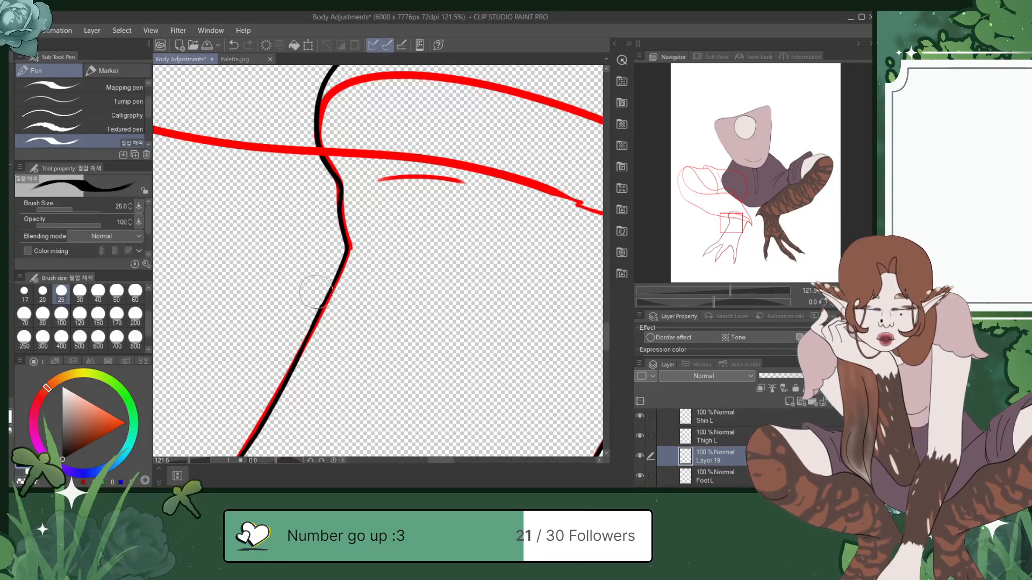
pyautogui.hotkey('ctrl', 's')
# Step: Check the ankle against the Shin L sketch and ink a higher arc from the heel spur's tip over to the ankle's left side
pyautogui.moveTo(733, 225)
pyautogui.mouseDown()
pyautogui.moveTo(745, 216)
pyautogui.moveTo(737, 225)
pyautogui.mouseUp()
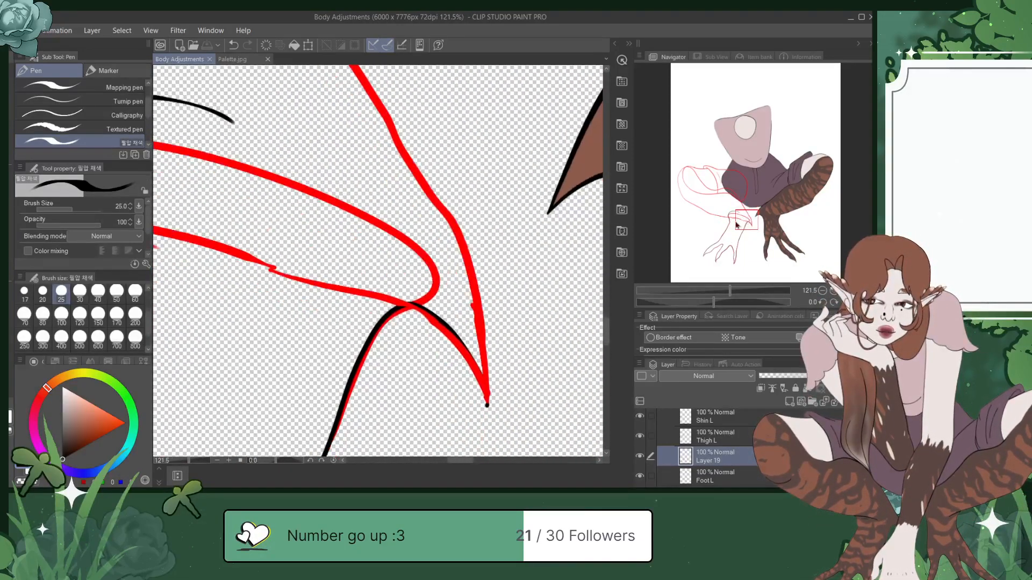
pyautogui.scroll(-2, 484, 293)
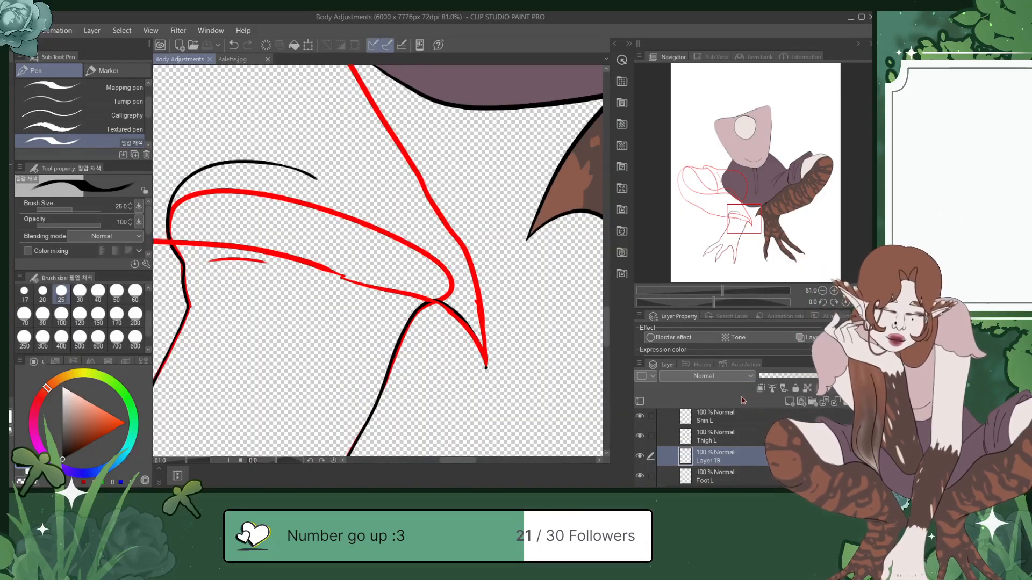
pyautogui.click(640, 417)
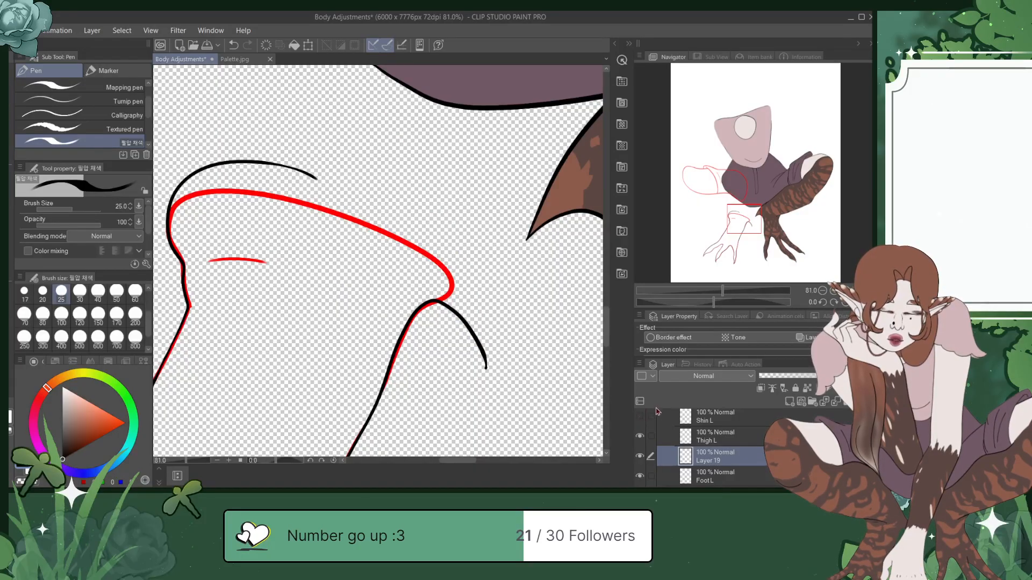
pyautogui.click(640, 418)
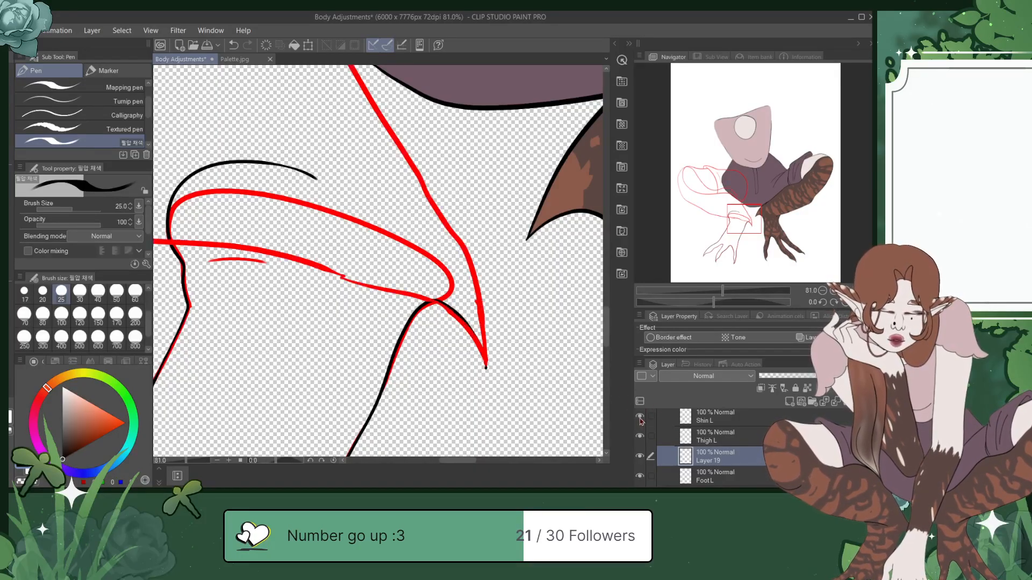
pyautogui.moveTo(486, 369)
pyautogui.mouseDown()
pyautogui.moveTo(484, 286)
pyautogui.moveTo(446, 223)
pyautogui.moveTo(377, 170)
pyautogui.moveTo(305, 140)
pyautogui.moveTo(238, 137)
pyautogui.mouseUp()
pyautogui.moveTo(186, 157)
pyautogui.mouseDown()
pyautogui.moveTo(165, 221)
pyautogui.moveTo(180, 266)
pyautogui.mouseUp()
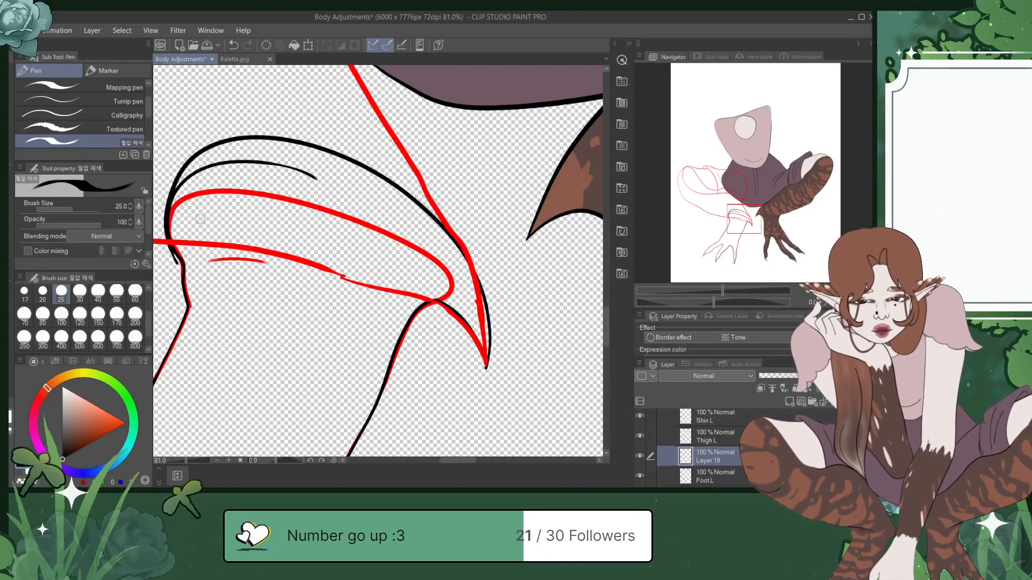
# Step: Hide the Shin L sketch, remove the shorter overlapping arc beneath the new ankle curve, and save the drawing
pyautogui.click(640, 418)
pyautogui.moveTo(756, 221); pyautogui.dragTo(748, 215)
pyautogui.moveTo(423, 242)
pyautogui.mouseDown()
pyautogui.moveTo(368, 224)
pyautogui.moveTo(303, 234)
pyautogui.moveTo(284, 270)
pyautogui.moveTo(297, 302)
pyautogui.moveTo(285, 272)
pyautogui.moveTo(291, 293)
pyautogui.moveTo(282, 294)
pyautogui.moveTo(300, 315)
pyautogui.moveTo(291, 300)
pyautogui.moveTo(278, 327)
pyautogui.mouseUp()
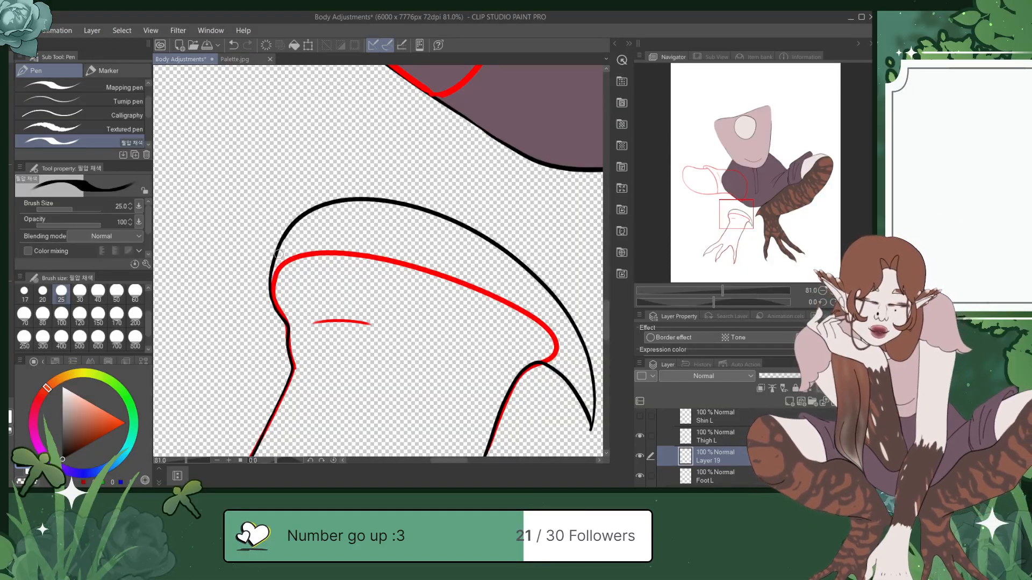
pyautogui.scroll(3, 278, 252)
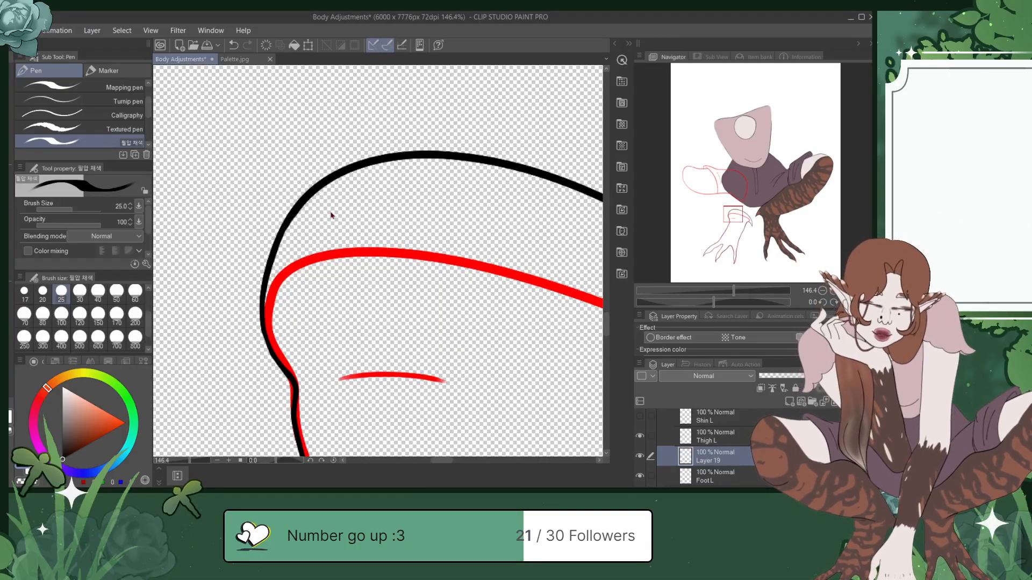
pyautogui.moveTo(734, 213); pyautogui.dragTo(749, 221)
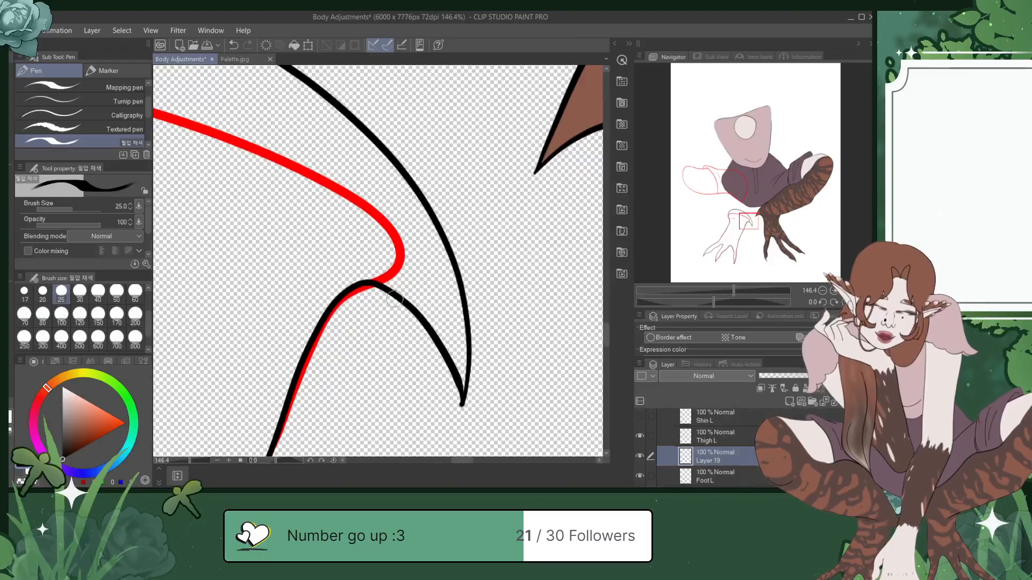
pyautogui.scroll(-7, 394, 299)
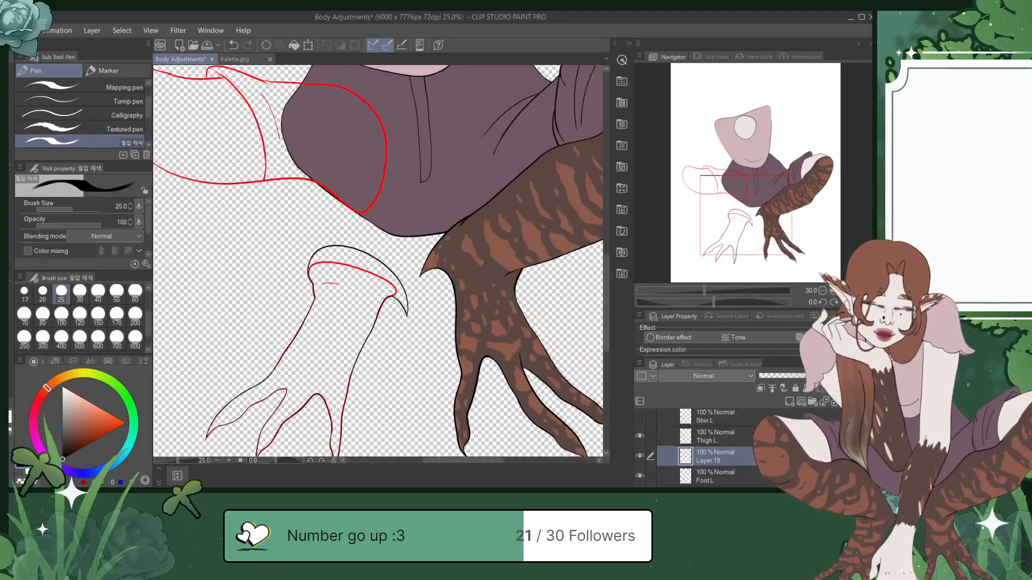
pyautogui.moveTo(755, 198); pyautogui.dragTo(758, 214)
pyautogui.hotkey('ctrl', 's')
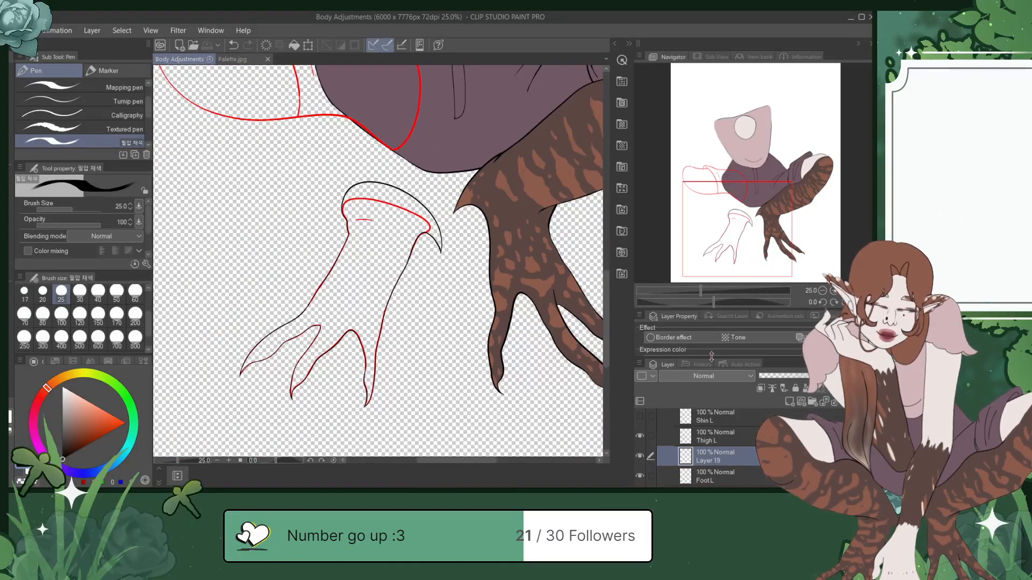
# Step: Hide the Foot L sketch, show the Shin L sketch to check the inked foot against it, and save the drawing
pyautogui.click(640, 477)
pyautogui.click(639, 416)
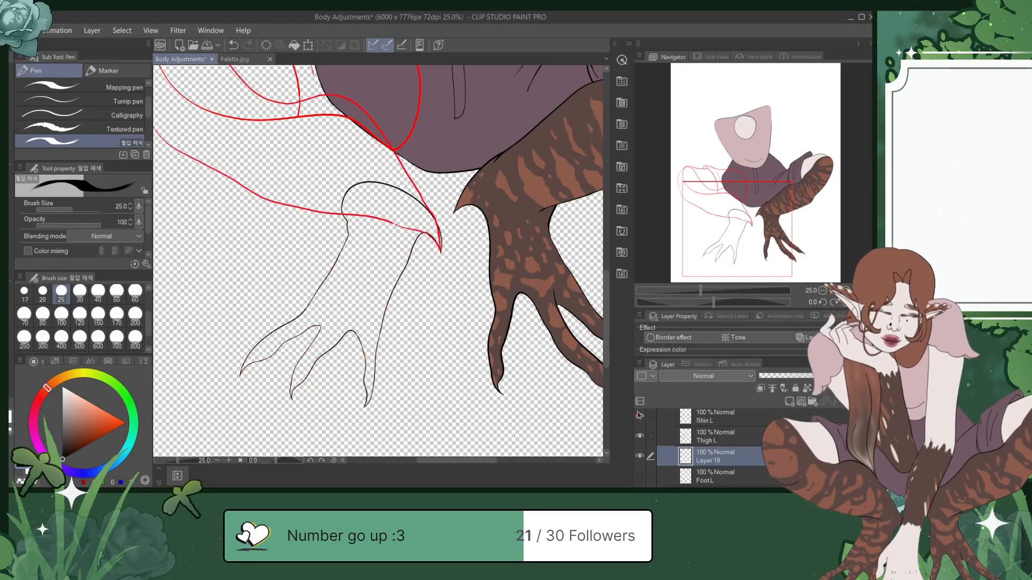
pyautogui.hotkey('ctrl', 's')
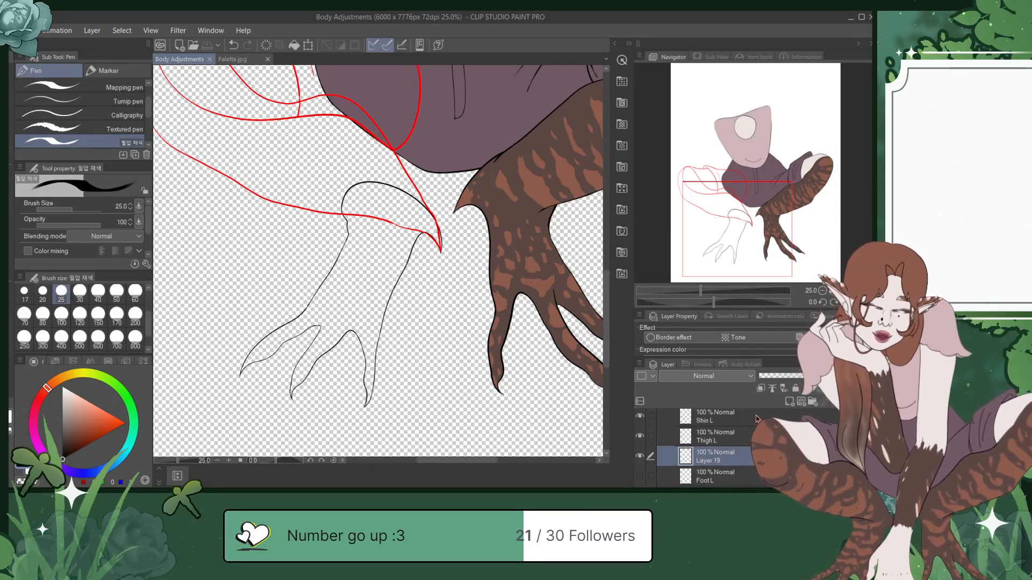
pyautogui.click(640, 456)
pyautogui.click(640, 456)
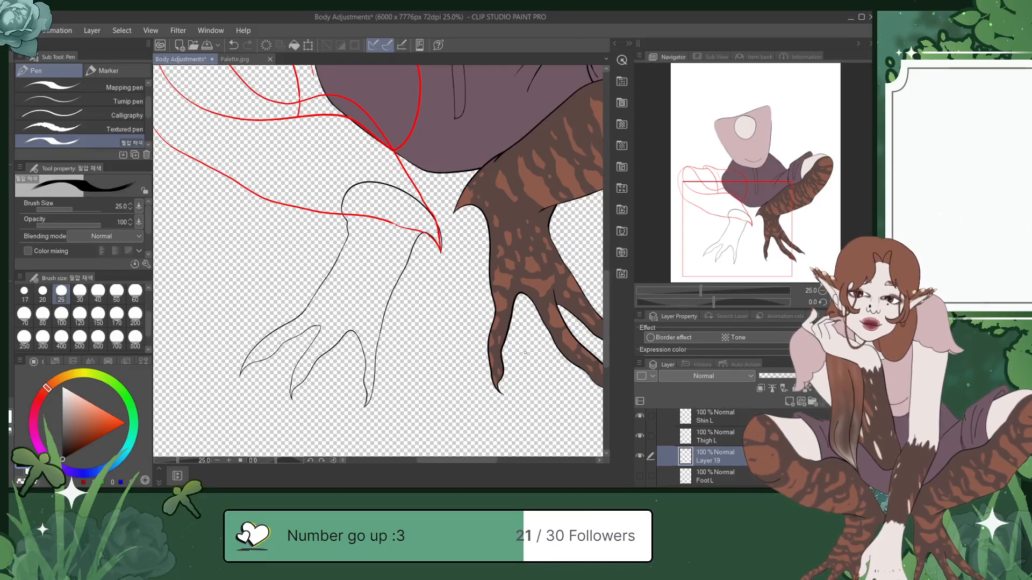
pyautogui.click(645, 455)
pyautogui.click(644, 452)
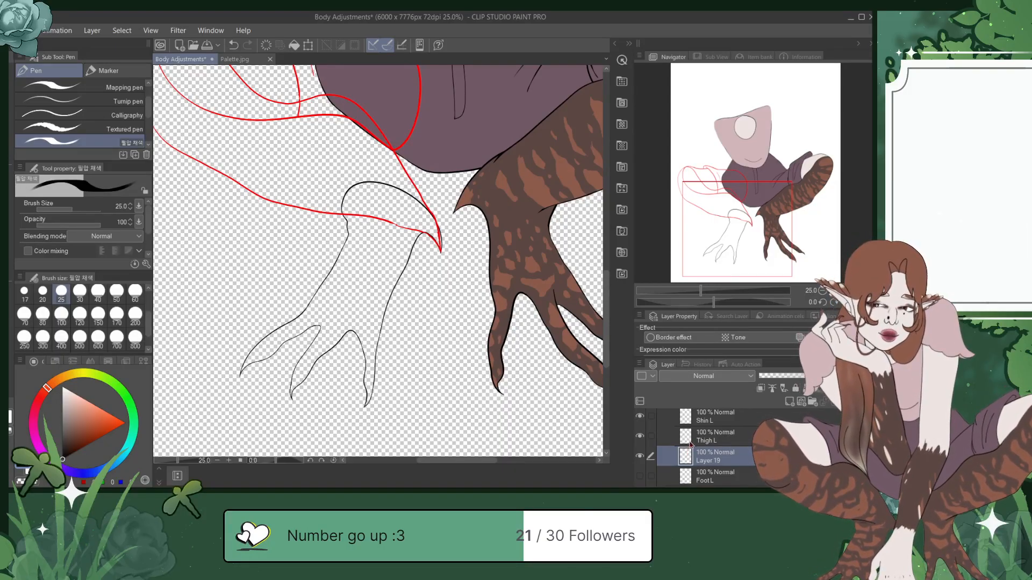
# Step: Examine how the finished leg's layers are organised by toggling the visibility of Layer 14, and save the drawing
pyautogui.moveTo(739, 226); pyautogui.dragTo(772, 221)
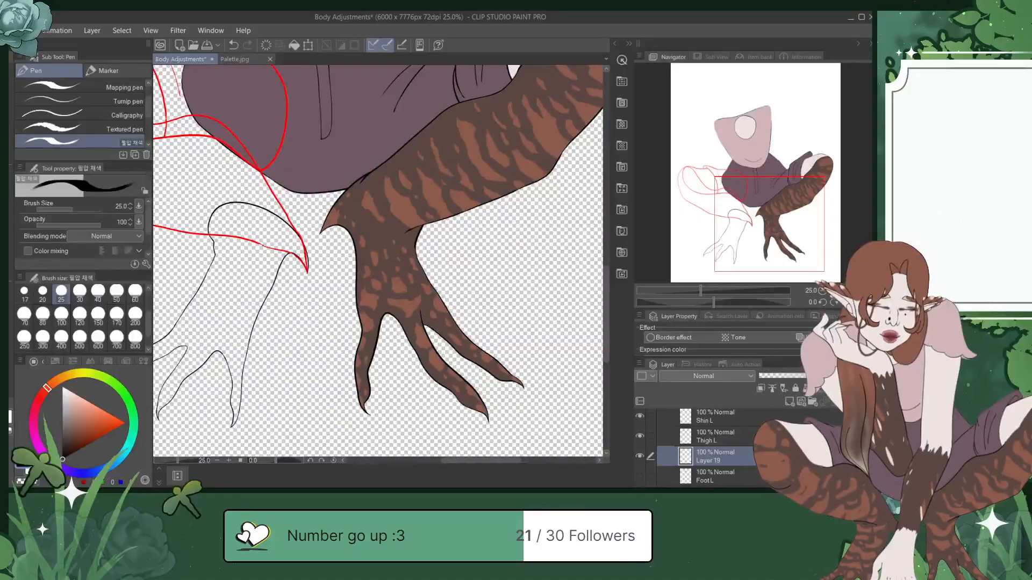
pyautogui.scroll(5, 704, 446)
pyautogui.click(671, 457)
pyautogui.scroll(-3, 704, 446)
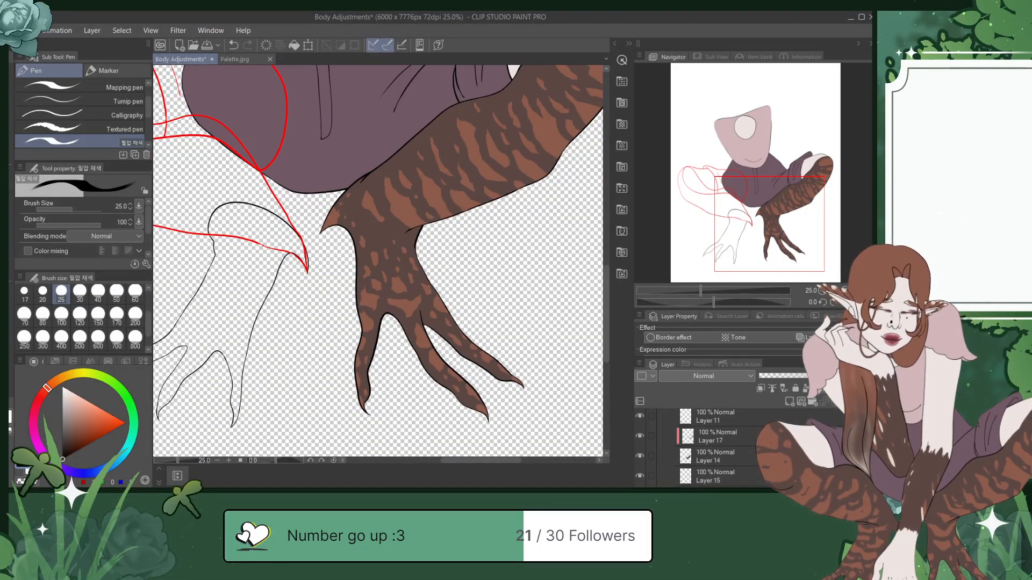
pyautogui.click(640, 436)
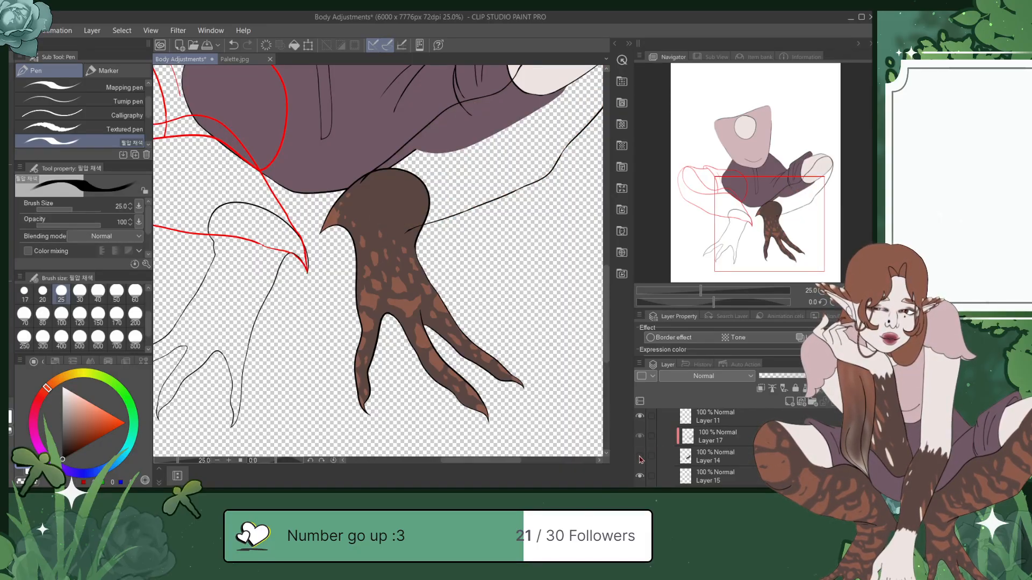
pyautogui.click(640, 456)
pyautogui.scroll(3, 699, 446)
pyautogui.click(671, 463)
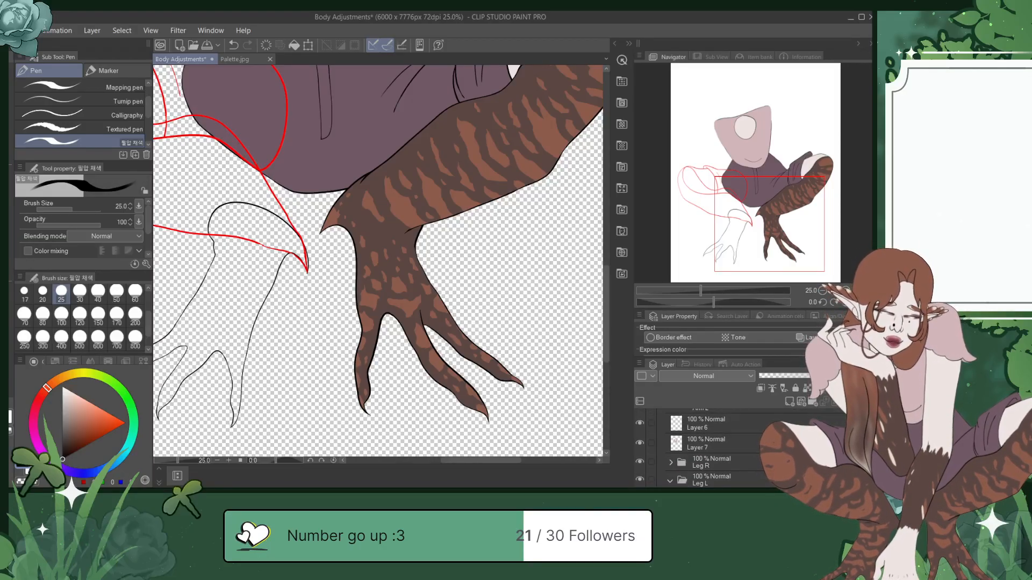
pyautogui.scroll(-5, 704, 448)
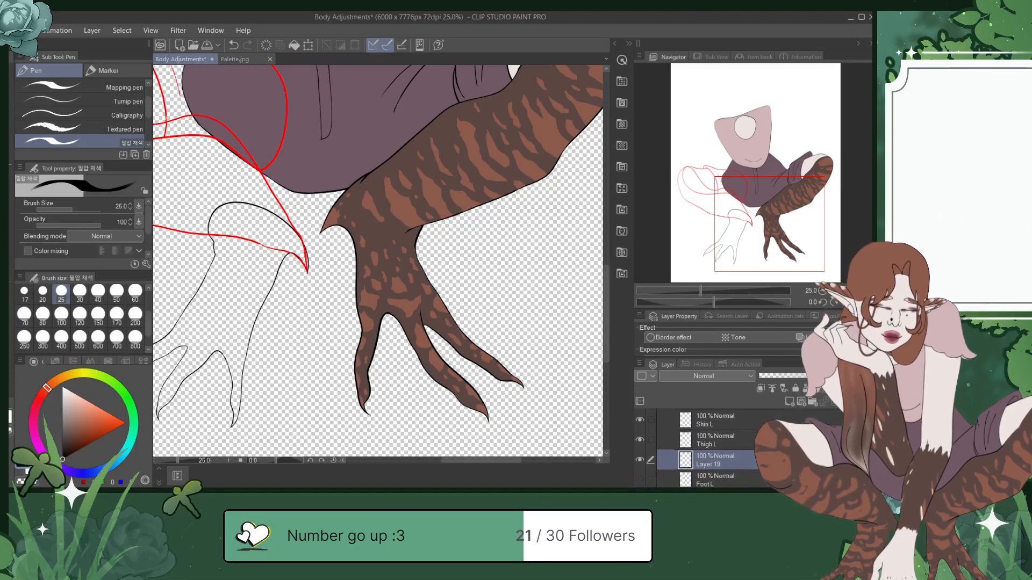
pyautogui.scroll(-1, 704, 449)
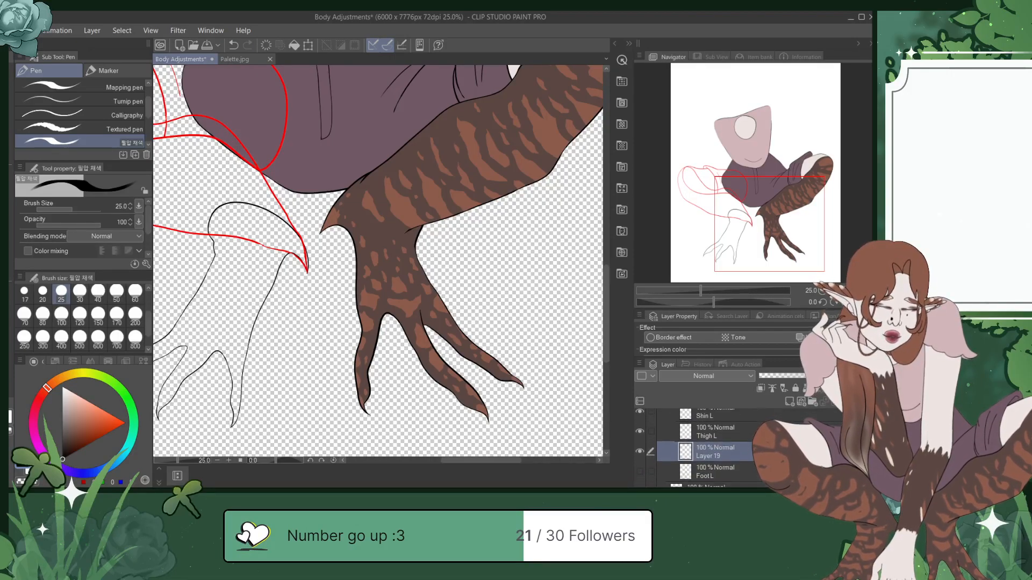
pyautogui.hotkey('ctrl', 's')
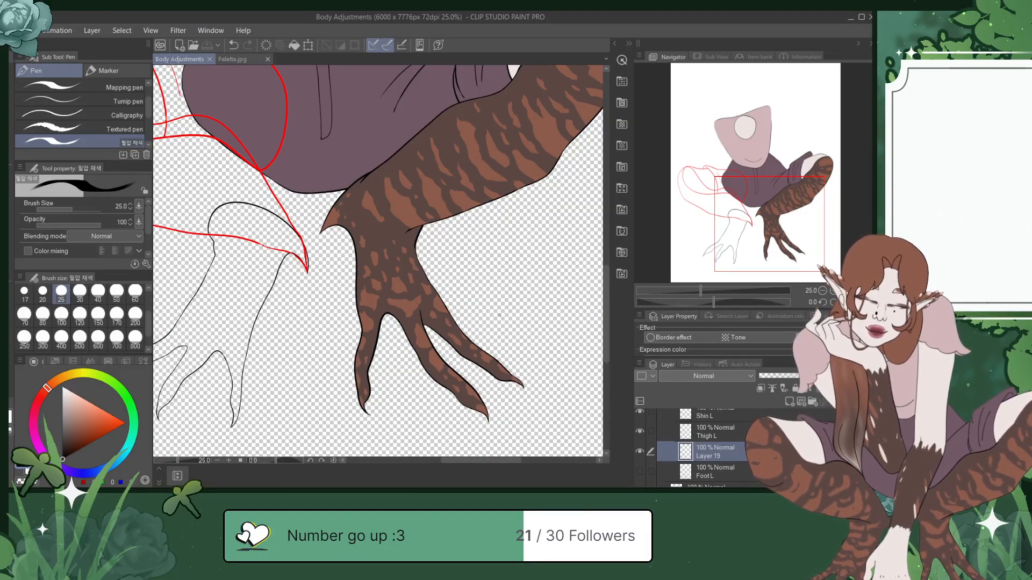
# Step: Check the inked foot on Layer 19 and delete the Foot L sketch layer
pyautogui.moveTo(760, 216)
pyautogui.mouseDown()
pyautogui.moveTo(721, 198)
pyautogui.moveTo(825, 169)
pyautogui.moveTo(740, 195)
pyautogui.moveTo(798, 210)
pyautogui.moveTo(753, 211)
pyautogui.mouseUp()
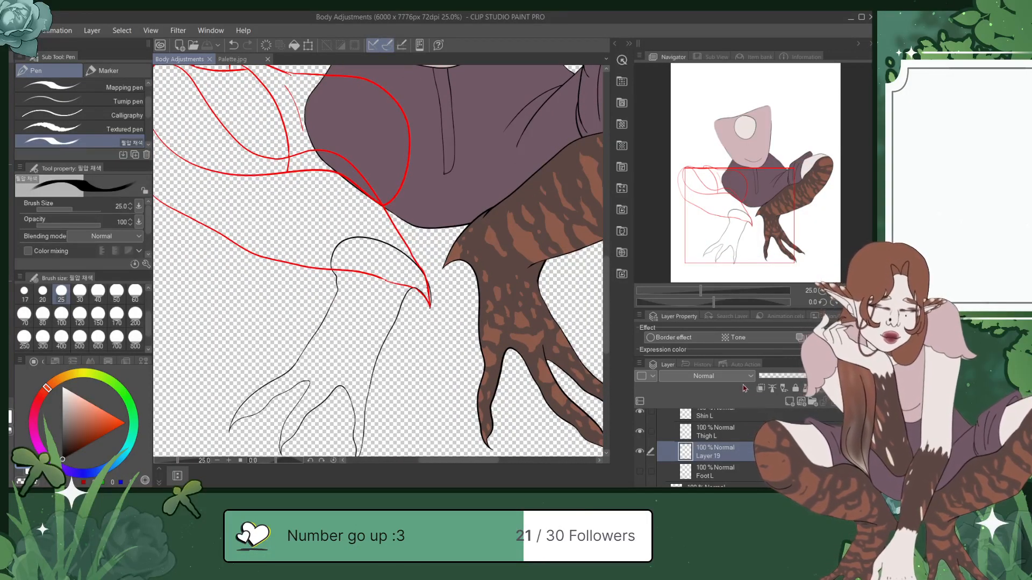
pyautogui.click(640, 451)
pyautogui.click(640, 451)
pyautogui.click(715, 472)
pyautogui.hotkey('alt', 'Tab')
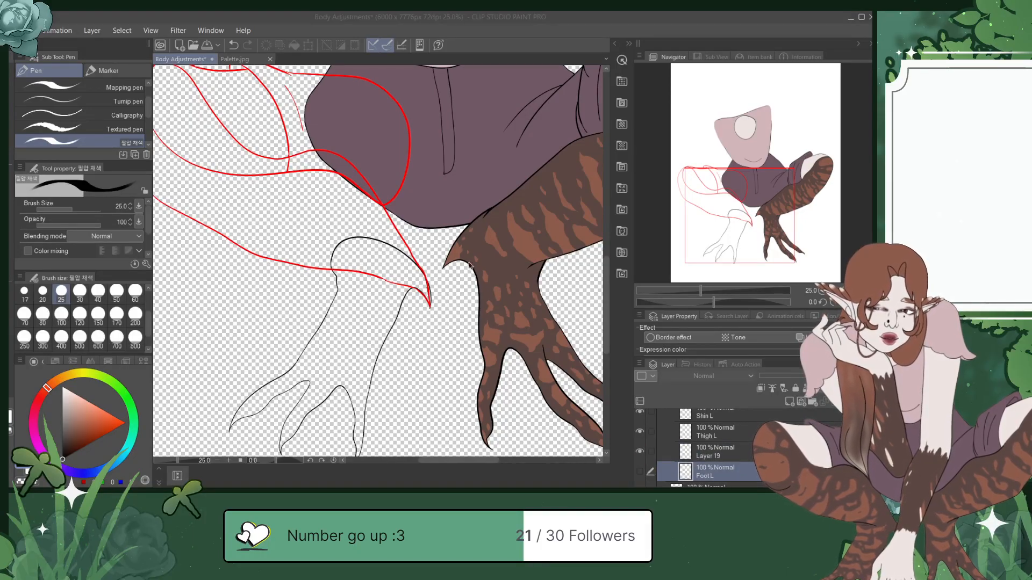
pyautogui.click(436, 198)
# Step: Add a new layer above Shin L for the shin's line art and save the drawing
pyautogui.click(730, 440)
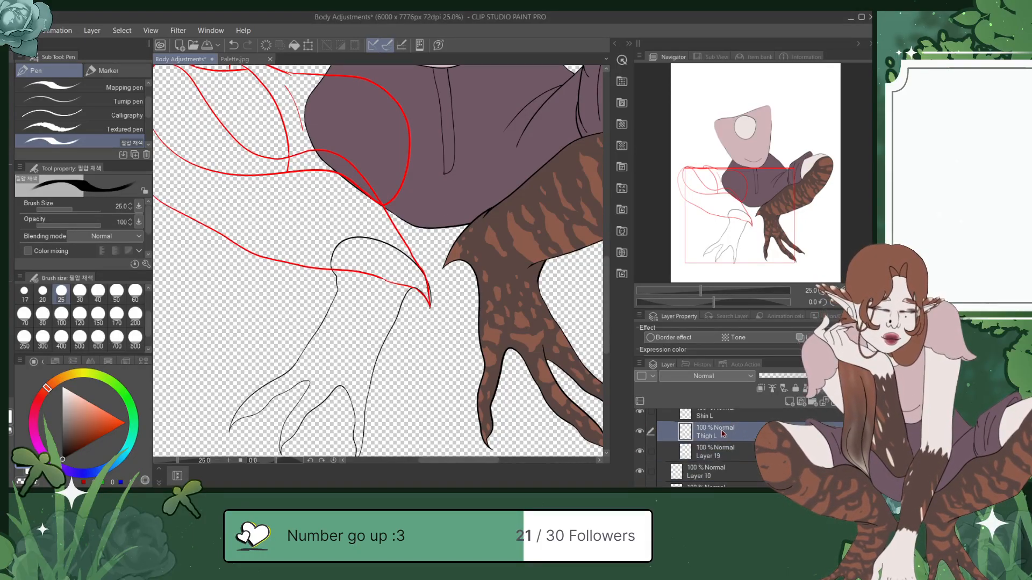
pyautogui.click(728, 421)
pyautogui.click(789, 402)
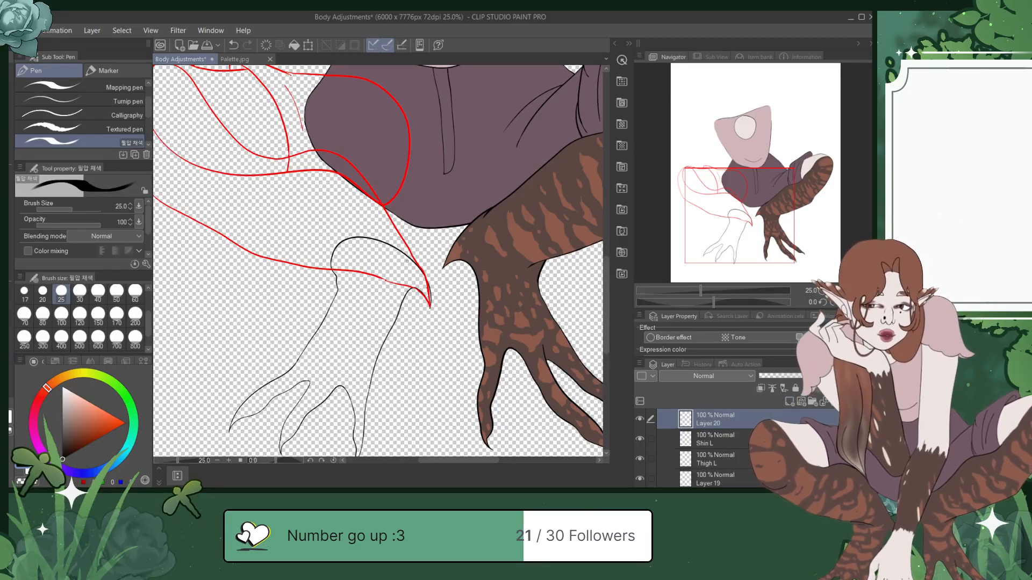
pyautogui.scroll(2, 407, 262)
pyautogui.moveTo(758, 211); pyautogui.dragTo(731, 205)
pyautogui.hotkey('ctrl', 's')
# Step: Ink the shin's outer contour on Layer 20 in black, from the knee tip around the curve onto the underside
pyautogui.scroll(-3, 489, 246)
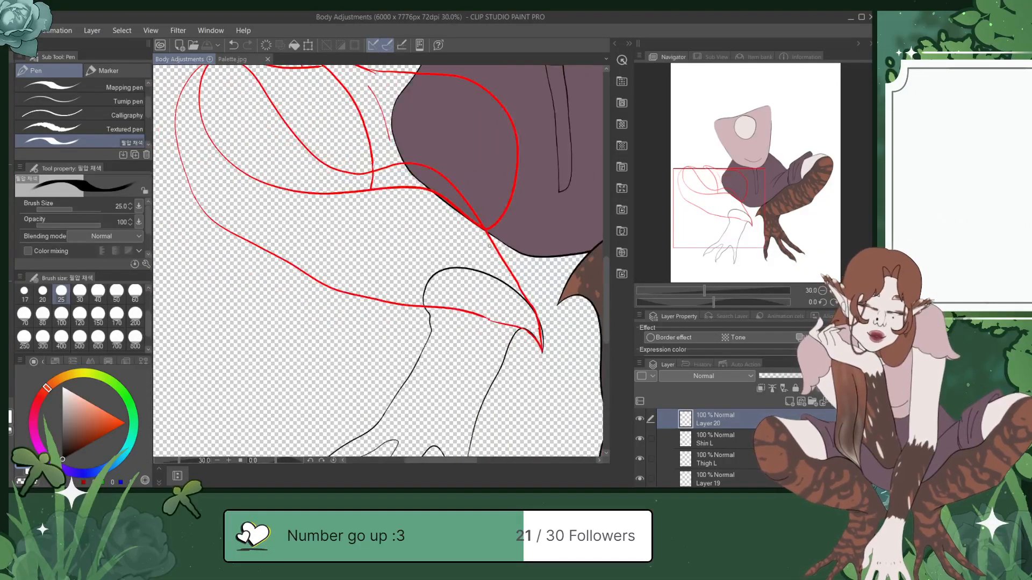
pyautogui.moveTo(728, 204); pyautogui.dragTo(709, 185)
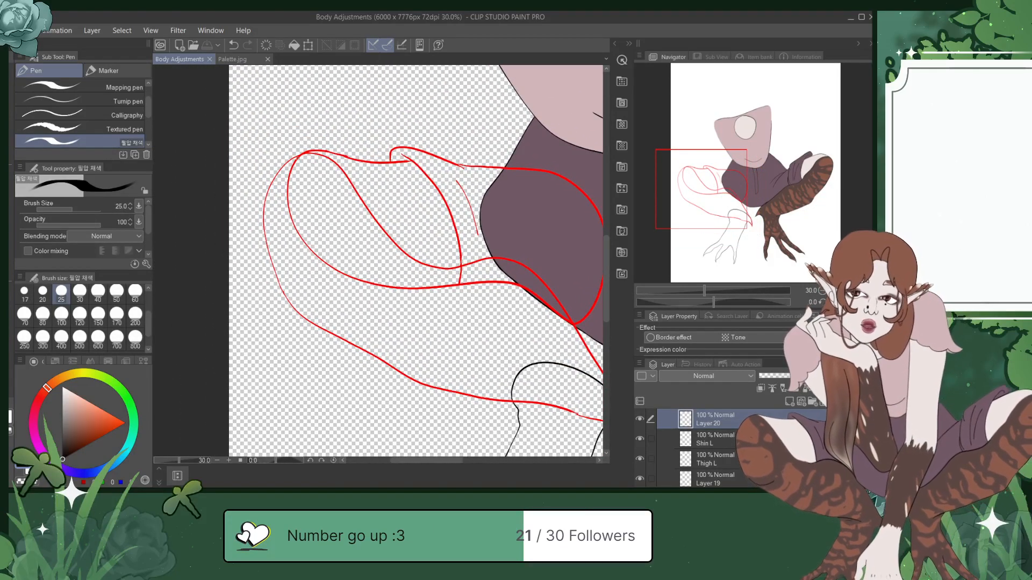
pyautogui.scroll(5, 298, 157)
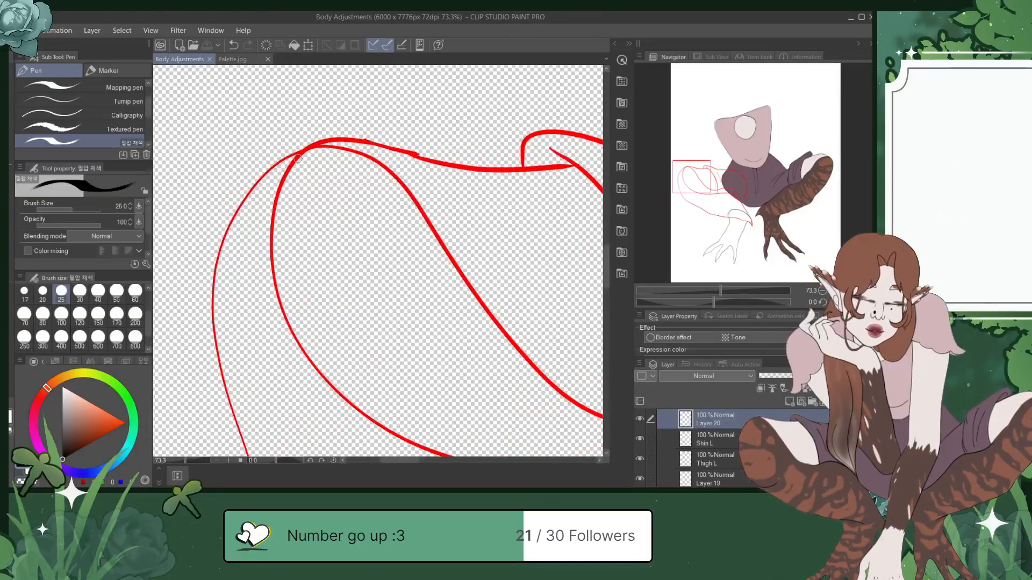
pyautogui.moveTo(309, 148)
pyautogui.mouseDown()
pyautogui.moveTo(271, 166)
pyautogui.moveTo(214, 257)
pyautogui.moveTo(229, 407)
pyautogui.moveTo(247, 454)
pyautogui.mouseUp()
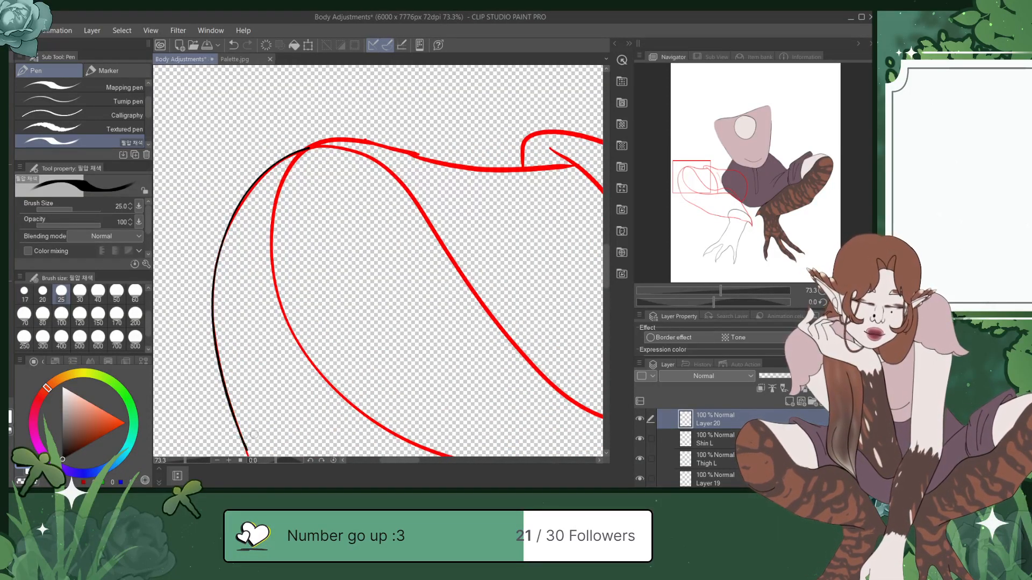
pyautogui.moveTo(699, 175); pyautogui.dragTo(698, 188)
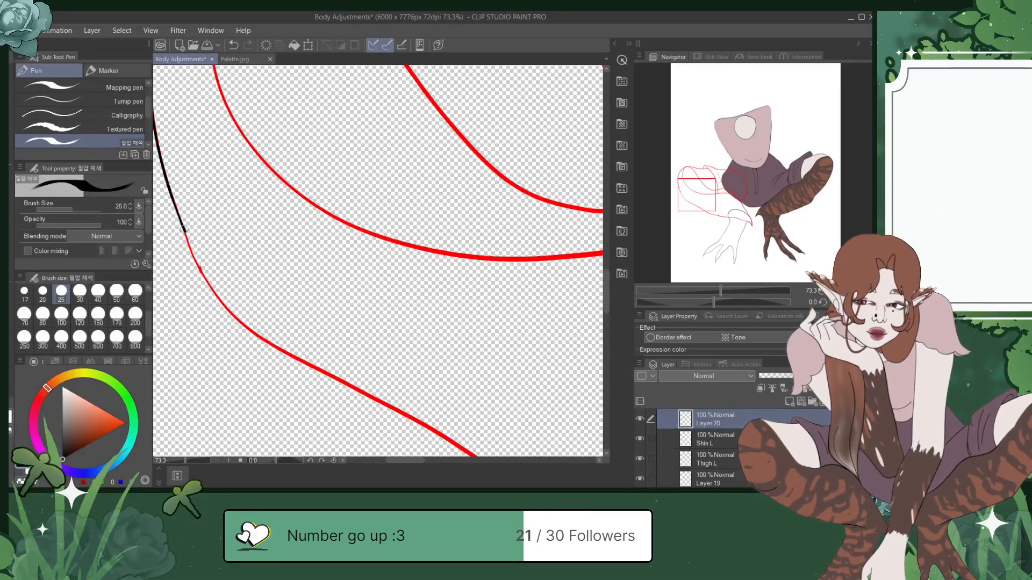
pyautogui.moveTo(183, 226)
pyautogui.mouseDown()
pyautogui.moveTo(244, 325)
pyautogui.moveTo(481, 454)
pyautogui.mouseUp()
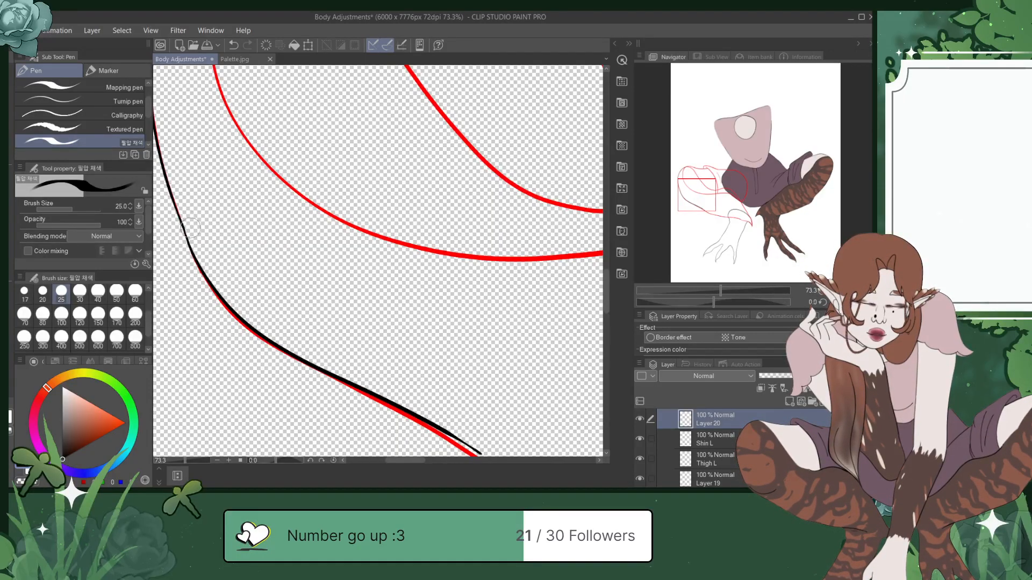
# Step: Continue the shin's lower contour along the red sketch to the foot outline, smooth the joint between the strokes, and save the drawing
pyautogui.moveTo(720, 205); pyautogui.dragTo(729, 210)
pyautogui.moveTo(193, 310); pyautogui.dragTo(214, 326)
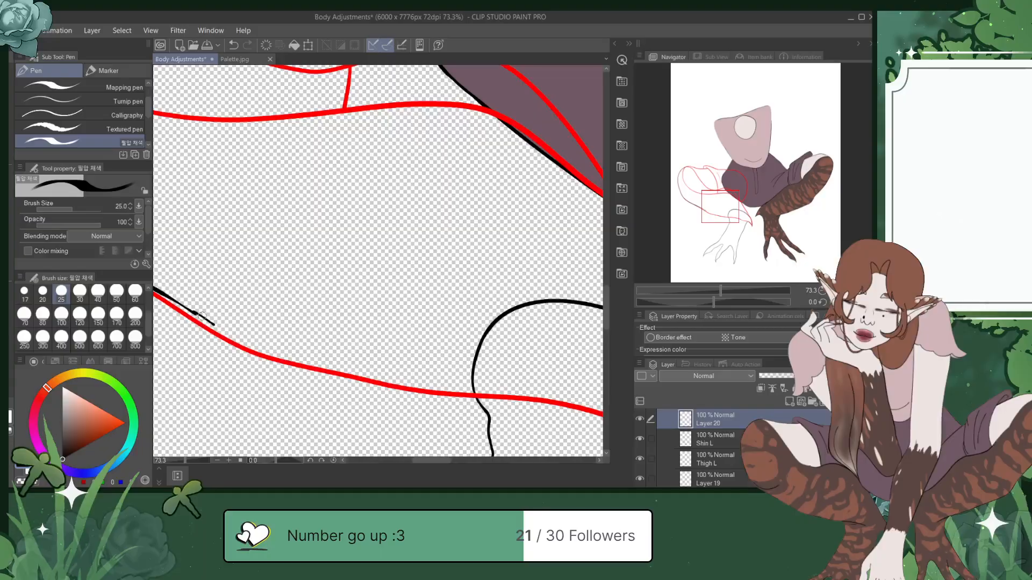
pyautogui.hotkey('ctrl', 'z')
pyautogui.moveTo(165, 295); pyautogui.dragTo(208, 326)
pyautogui.hotkey('ctrl', 'z')
pyautogui.moveTo(161, 293)
pyautogui.mouseDown()
pyautogui.moveTo(226, 340)
pyautogui.moveTo(351, 378)
pyautogui.moveTo(597, 414)
pyautogui.mouseUp()
pyautogui.hotkey('ctrl', 'z')
pyautogui.moveTo(166, 295)
pyautogui.mouseDown()
pyautogui.moveTo(287, 367)
pyautogui.moveTo(415, 394)
pyautogui.mouseUp()
pyautogui.hotkey('ctrl', 'z')
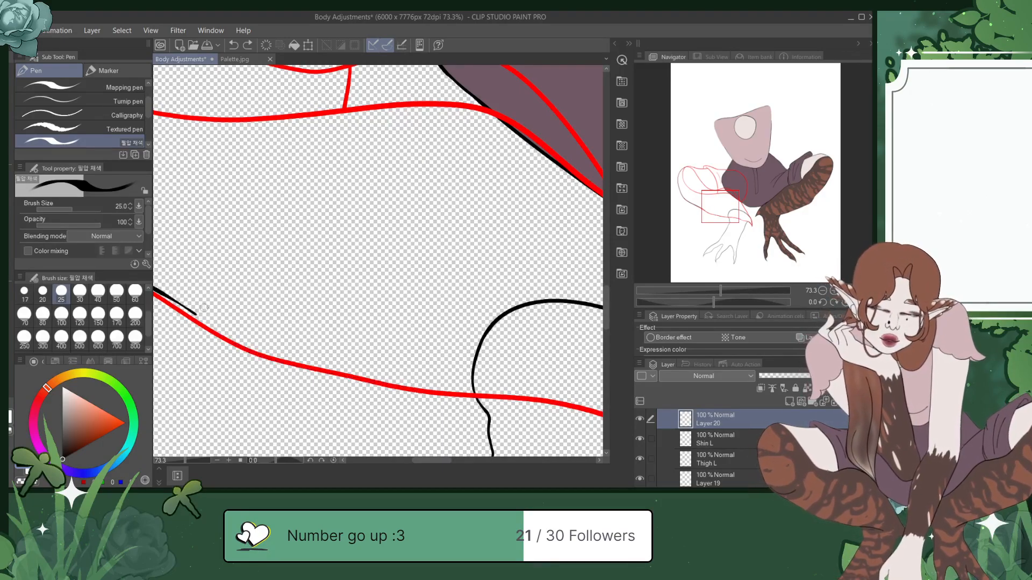
pyautogui.moveTo(191, 311)
pyautogui.mouseDown()
pyautogui.moveTo(338, 379)
pyautogui.moveTo(575, 407)
pyautogui.mouseUp()
pyautogui.hotkey('ctrl', 'z')
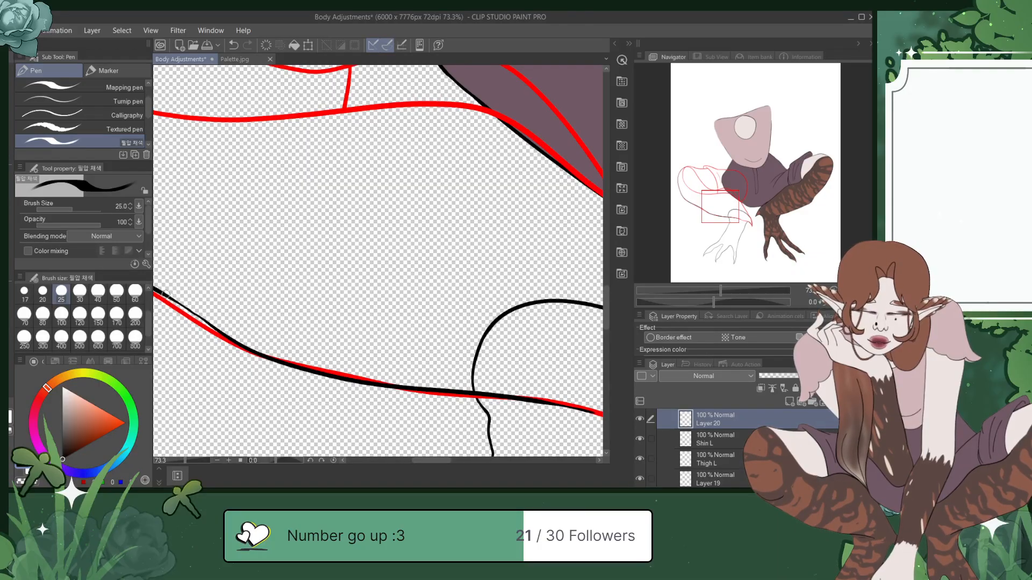
pyautogui.hotkey('ctrl', 'z')
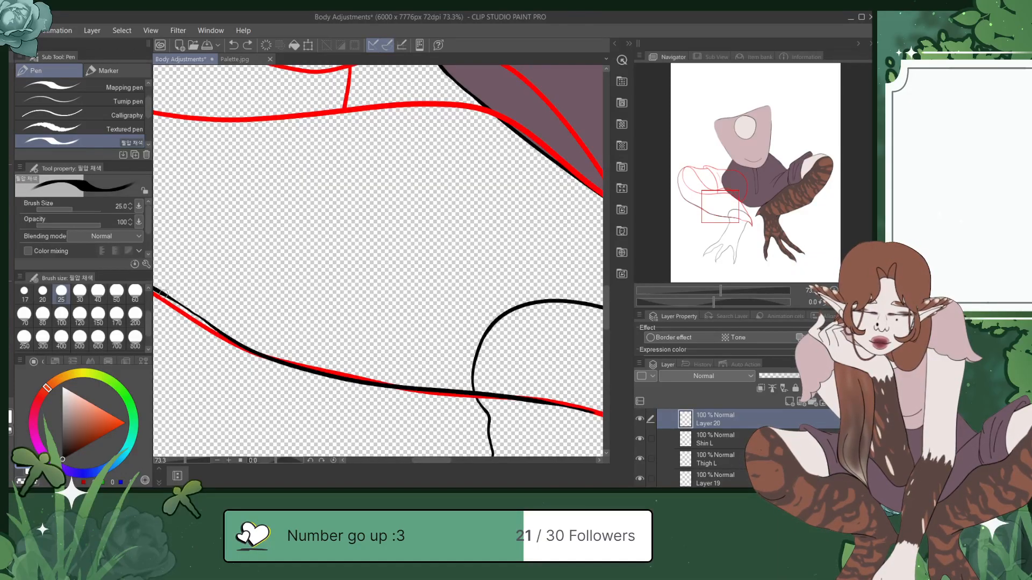
pyautogui.moveTo(191, 311); pyautogui.dragTo(224, 336)
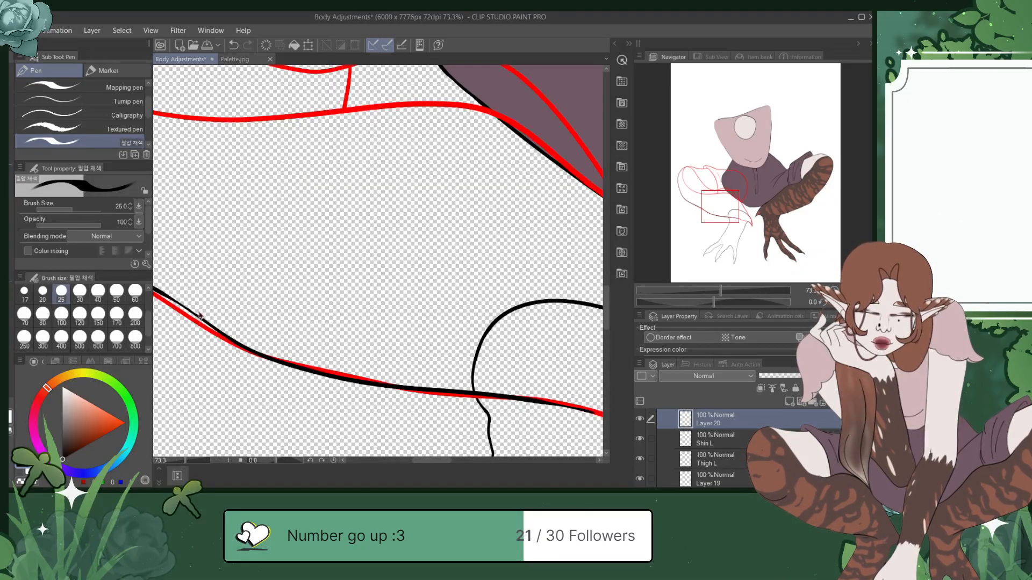
pyautogui.hotkey('ctrl', 's')
# Step: Ink the shin's upper contour in one stroke from the knee tip down along the inner red sketch line
pyautogui.moveTo(726, 202); pyautogui.dragTo(747, 210)
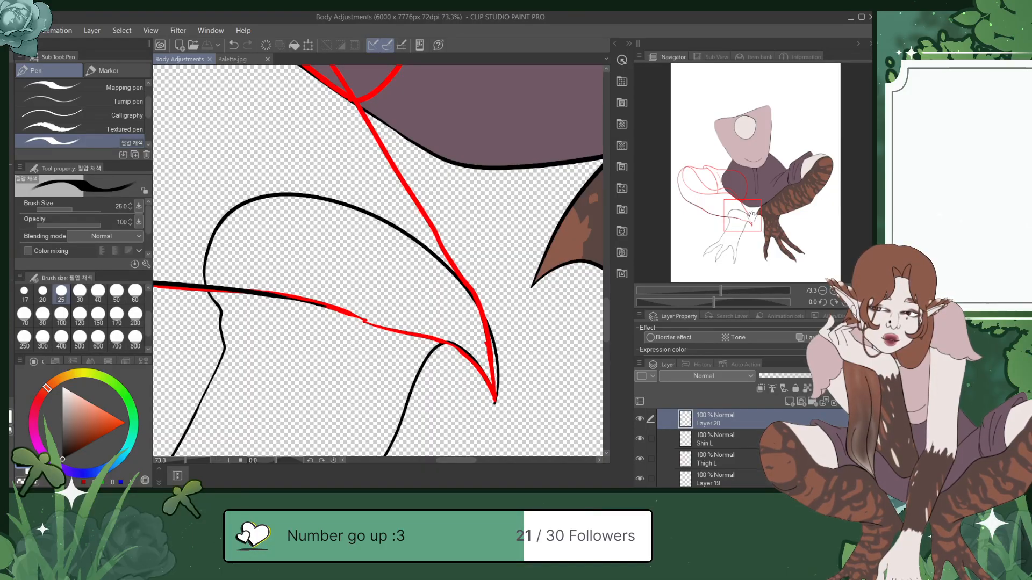
pyautogui.moveTo(751, 214); pyautogui.dragTo(703, 172)
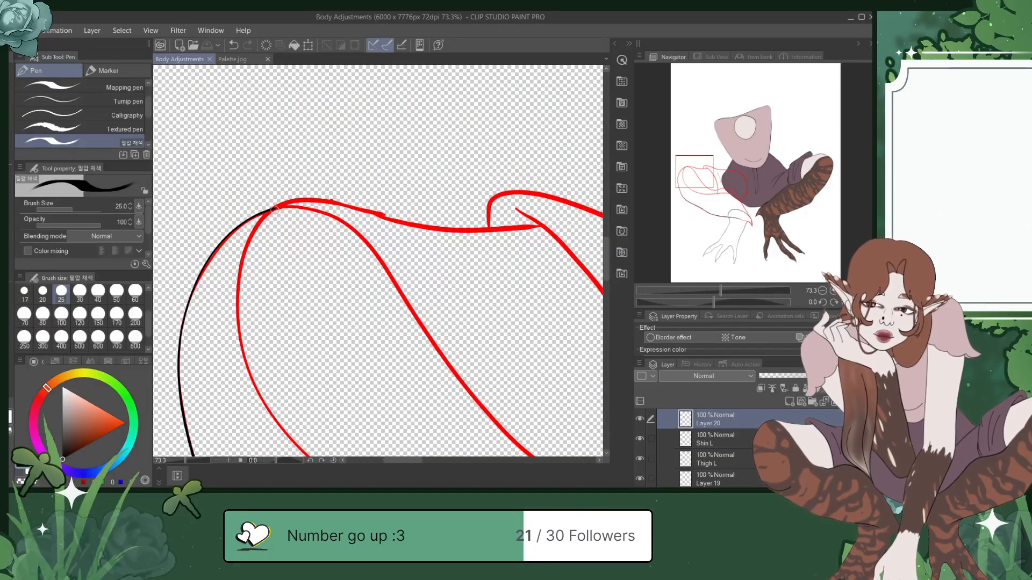
pyautogui.moveTo(274, 209); pyautogui.dragTo(345, 224)
pyautogui.hotkey('ctrl', 'z')
pyautogui.hotkey('ctrl', 'z')
pyautogui.moveTo(284, 208)
pyautogui.mouseDown()
pyautogui.moveTo(323, 213)
pyautogui.moveTo(380, 267)
pyautogui.mouseUp()
pyautogui.hotkey('ctrl', 'z')
pyautogui.hotkey('ctrl', 'z')
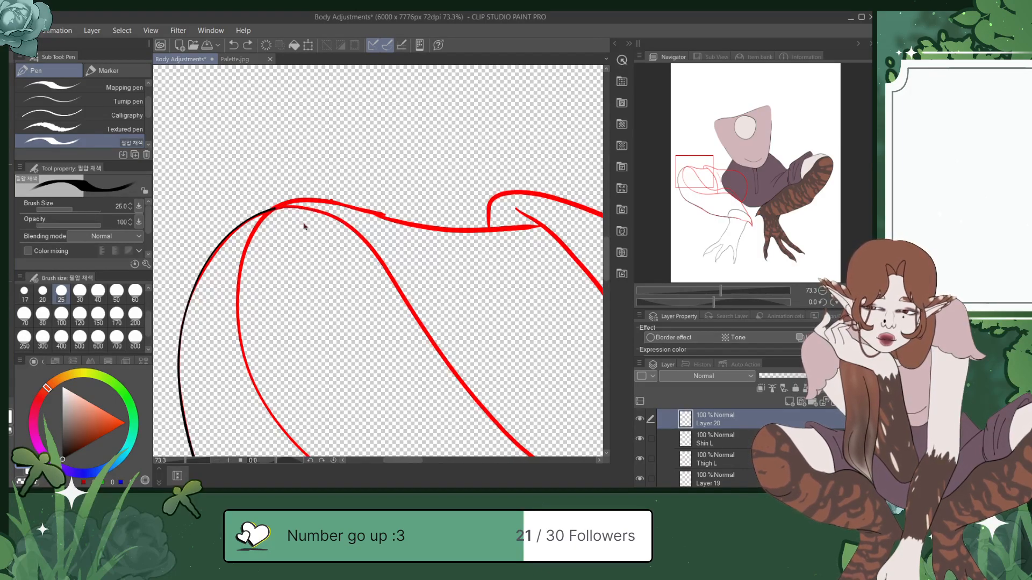
pyautogui.moveTo(280, 206)
pyautogui.mouseDown()
pyautogui.moveTo(361, 238)
pyautogui.moveTo(380, 263)
pyautogui.mouseUp()
pyautogui.hotkey('ctrl', 'z')
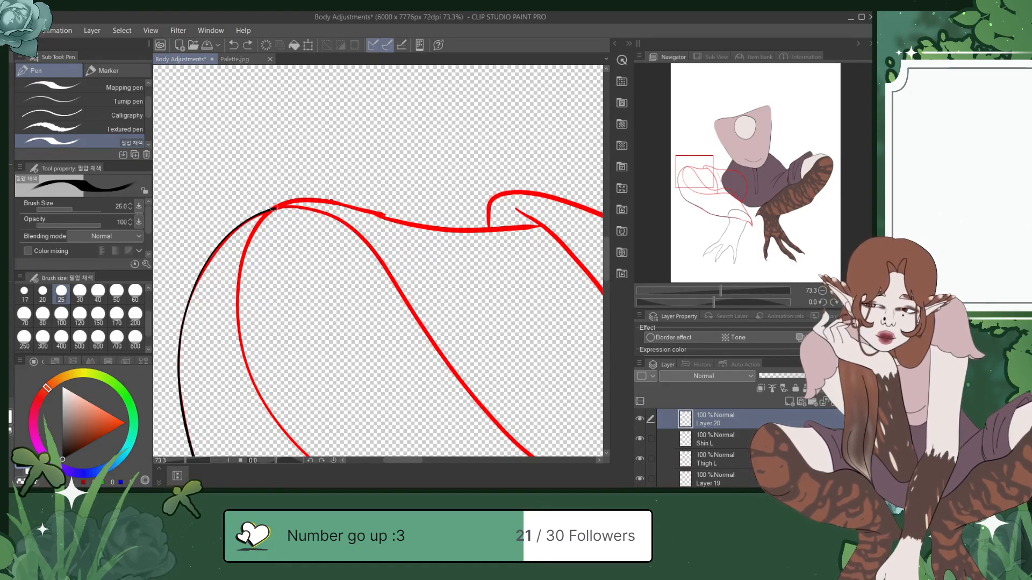
pyautogui.moveTo(277, 208)
pyautogui.mouseDown()
pyautogui.moveTo(352, 220)
pyautogui.moveTo(398, 271)
pyautogui.moveTo(435, 349)
pyautogui.moveTo(486, 413)
pyautogui.moveTo(531, 450)
pyautogui.mouseUp()
pyautogui.hotkey('ctrl', 'z')
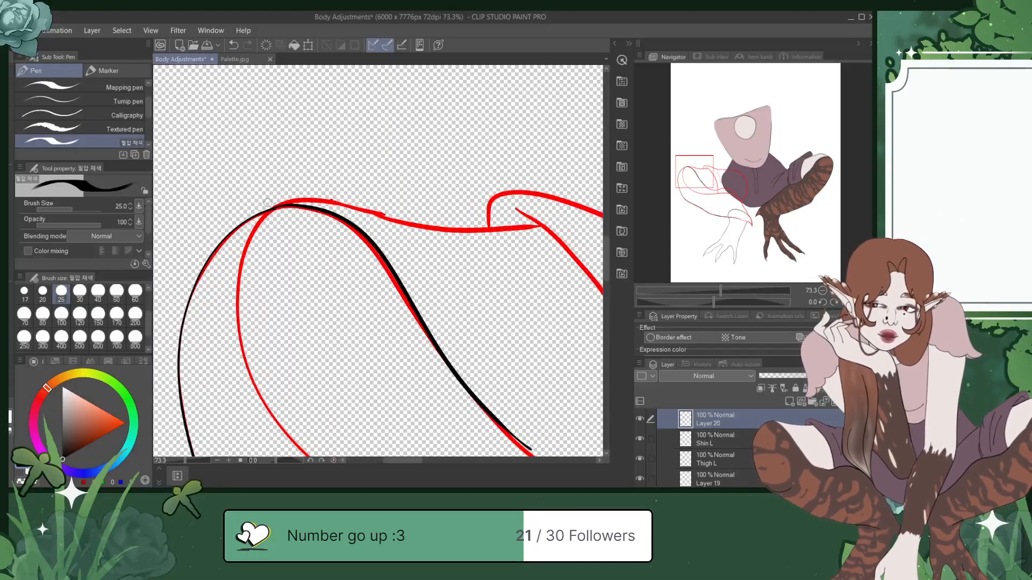
# Step: Refine the join where the outer and upper shin lines meet at the knee tip, and save the drawing
pyautogui.scroll(5, 268, 203)
pyautogui.moveTo(287, 220); pyautogui.dragTo(382, 221)
pyautogui.hotkey('ctrl', 'z')
pyautogui.hotkey('ctrl', 'z')
pyautogui.moveTo(284, 221); pyautogui.dragTo(389, 217)
pyautogui.hotkey('ctrl', 'z')
pyautogui.moveTo(285, 221); pyautogui.dragTo(394, 216)
pyautogui.hotkey('ctrl', 'z')
pyautogui.moveTo(312, 214); pyautogui.dragTo(399, 213)
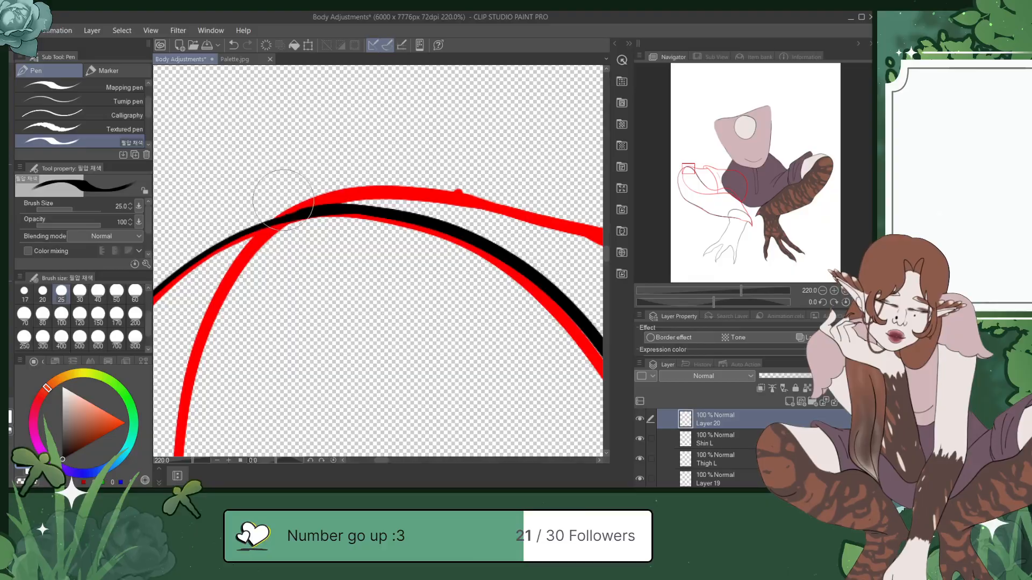
pyautogui.moveTo(309, 210)
pyautogui.mouseDown()
pyautogui.moveTo(351, 203)
pyautogui.moveTo(277, 221)
pyautogui.moveTo(347, 206)
pyautogui.mouseUp()
pyautogui.hotkey('ctrl', 'z')
pyautogui.hotkey('ctrl', 'z')
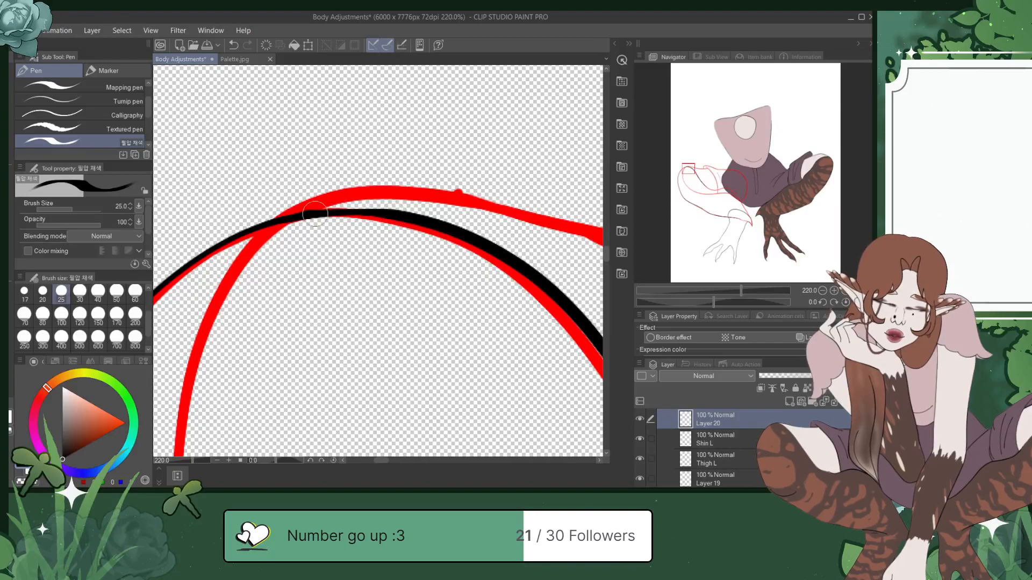
pyautogui.moveTo(366, 213); pyautogui.dragTo(406, 213)
pyautogui.hotkey('ctrl', 'z')
pyautogui.moveTo(308, 214); pyautogui.dragTo(396, 216)
pyautogui.hotkey('ctrl', 'z')
pyautogui.moveTo(311, 212); pyautogui.dragTo(402, 216)
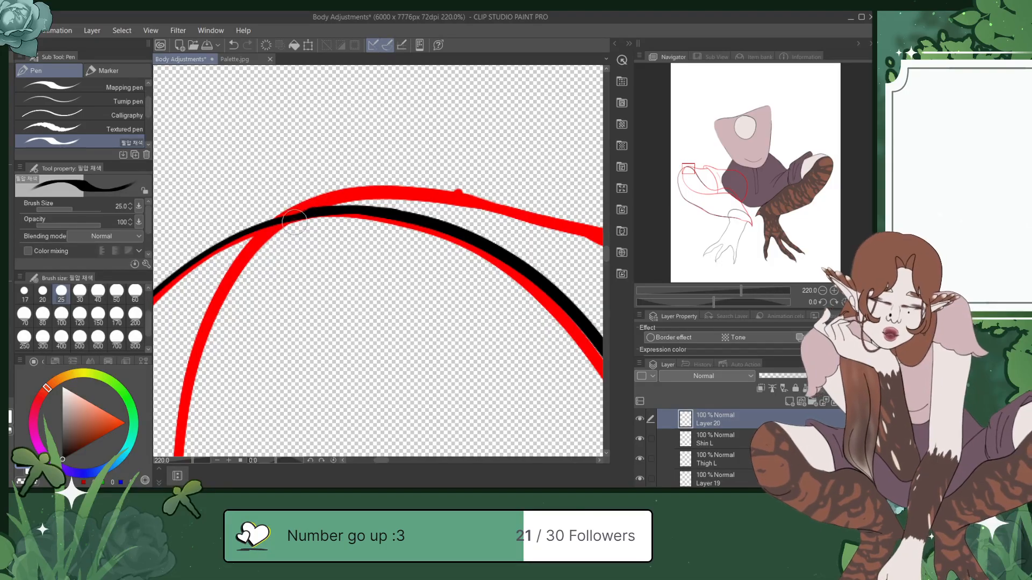
pyautogui.moveTo(293, 218); pyautogui.dragTo(315, 211)
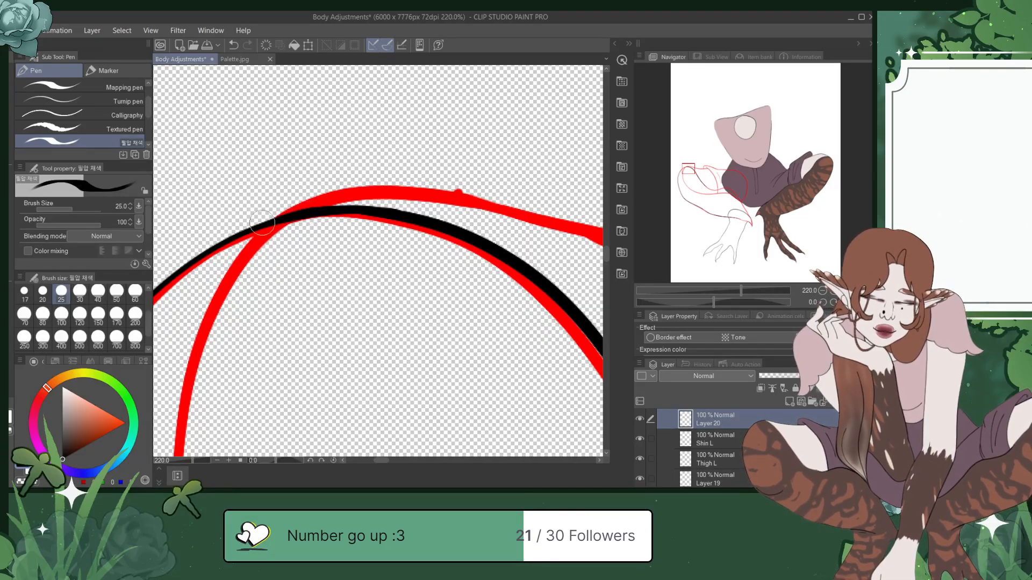
pyautogui.hotkey('ctrl', 's')
# Step: Extend the shin's upper contour across the edge of the purple garment down toward the heel, and trim the stray end of the stroke
pyautogui.scroll(-10, 262, 224)
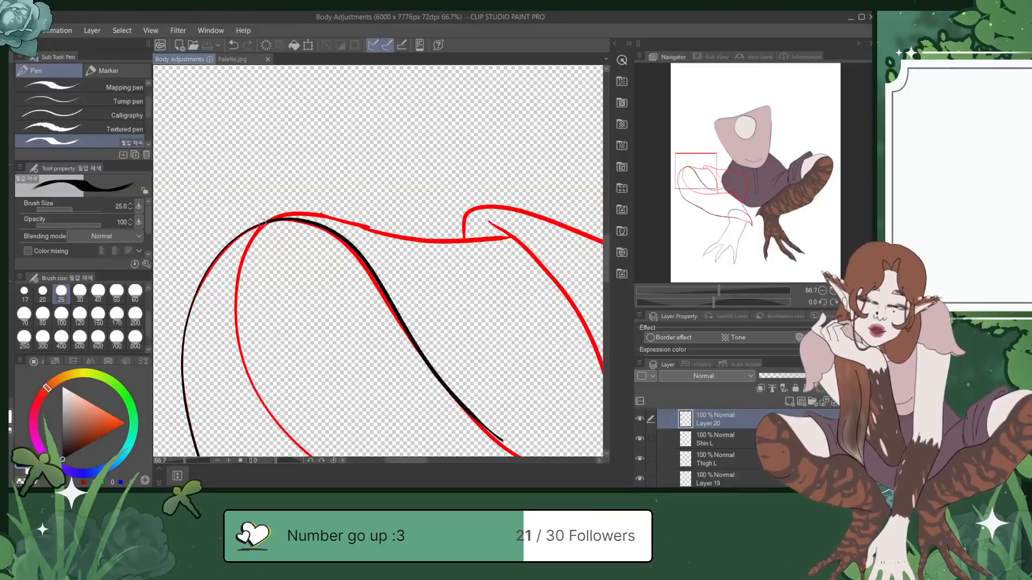
pyautogui.moveTo(711, 173)
pyautogui.mouseDown()
pyautogui.moveTo(736, 196)
pyautogui.moveTo(723, 192)
pyautogui.mouseUp()
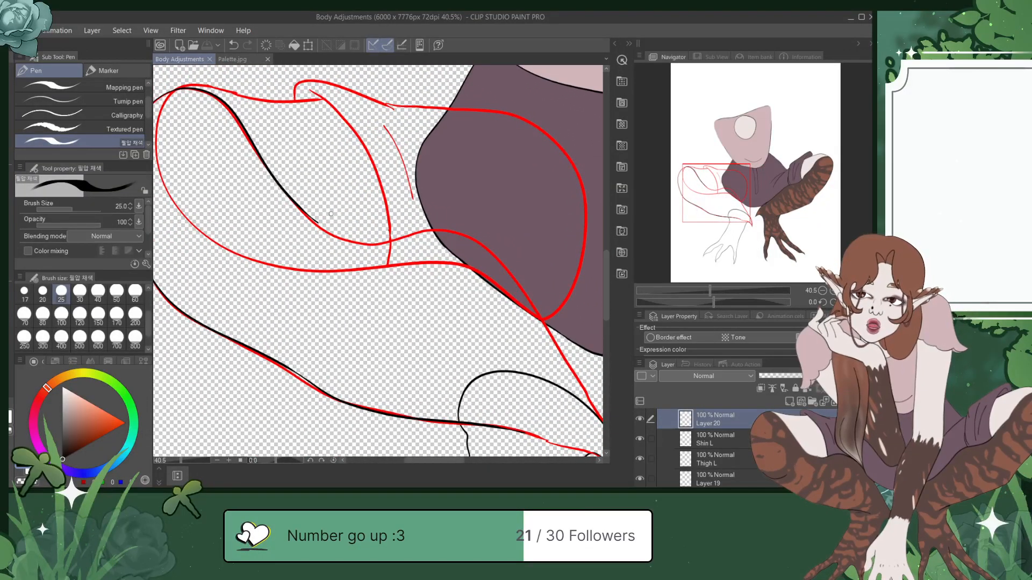
pyautogui.scroll(4, 332, 213)
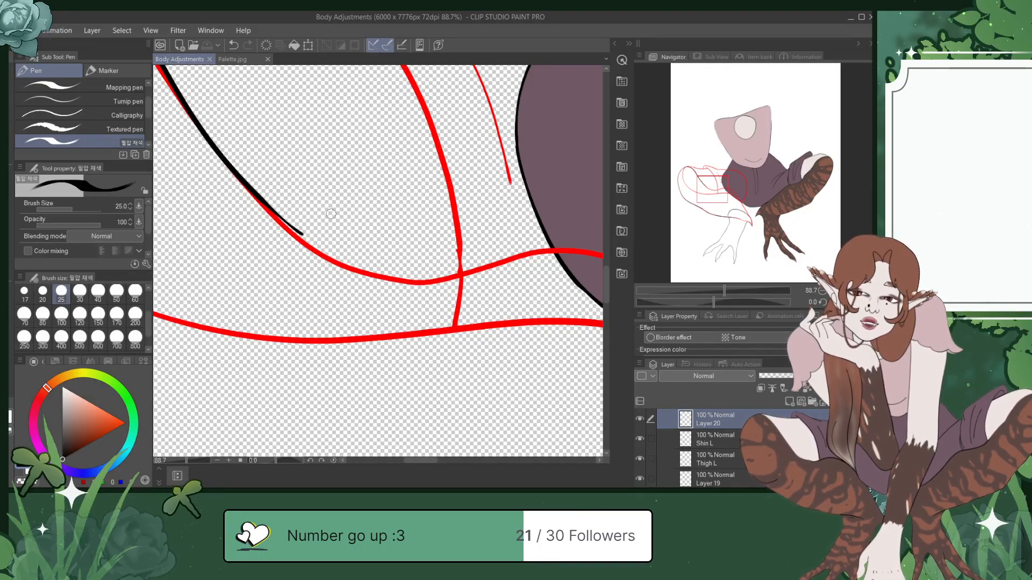
pyautogui.moveTo(715, 189)
pyautogui.mouseDown()
pyautogui.moveTo(742, 211)
pyautogui.moveTo(714, 189)
pyautogui.mouseUp()
pyautogui.moveTo(230, 219); pyautogui.dragTo(269, 253)
pyautogui.moveTo(216, 205); pyautogui.dragTo(286, 265)
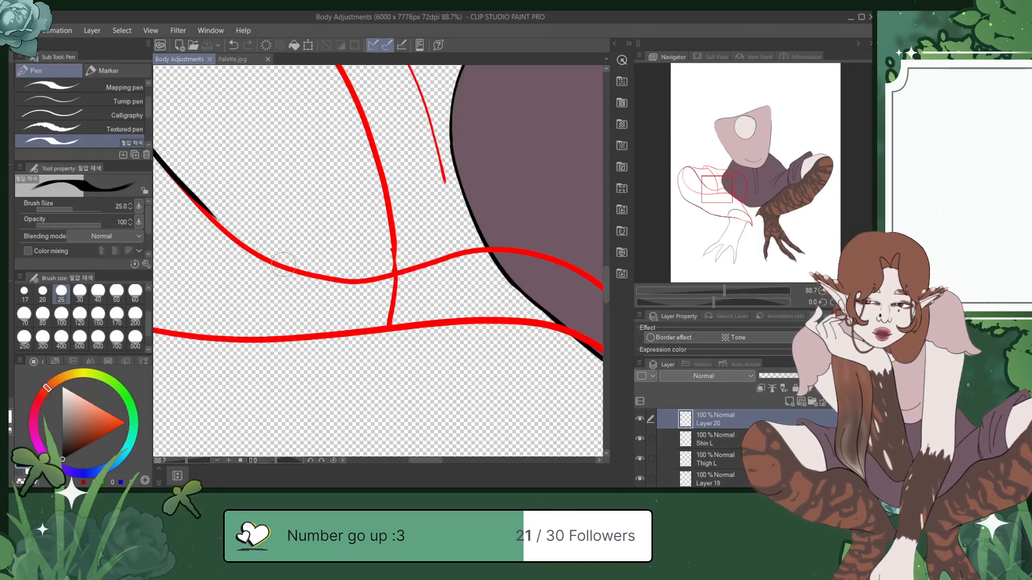
pyautogui.moveTo(189, 193)
pyautogui.mouseDown()
pyautogui.moveTo(276, 264)
pyautogui.moveTo(338, 279)
pyautogui.moveTo(521, 255)
pyautogui.moveTo(602, 290)
pyautogui.mouseUp()
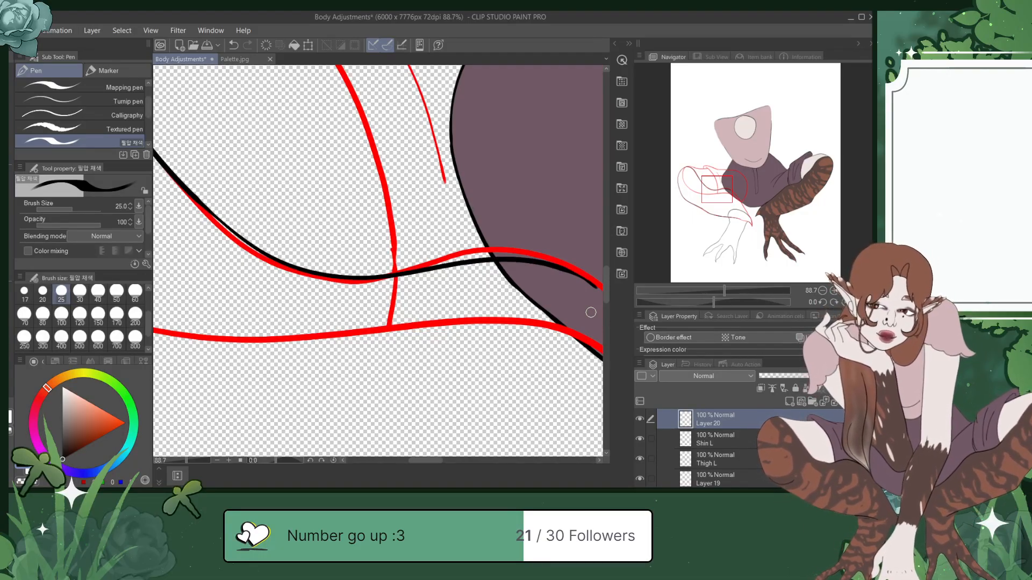
pyautogui.scroll(-2, 591, 312)
pyautogui.moveTo(720, 184); pyautogui.dragTo(729, 187)
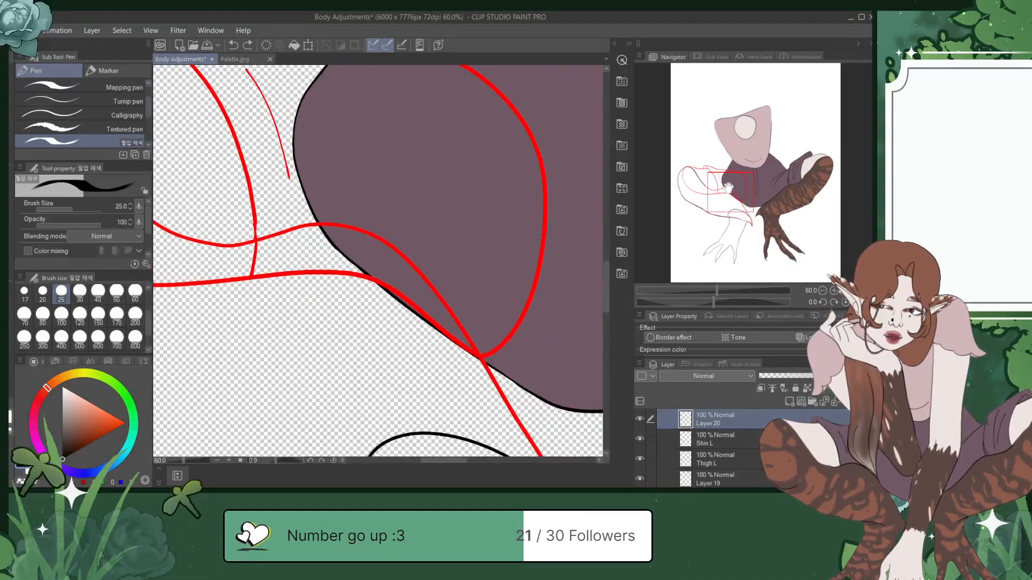
pyautogui.moveTo(176, 234)
pyautogui.mouseDown()
pyautogui.moveTo(215, 245)
pyautogui.moveTo(339, 223)
pyautogui.moveTo(397, 245)
pyautogui.moveTo(540, 447)
pyautogui.mouseUp()
pyautogui.moveTo(726, 175); pyautogui.dragTo(735, 192)
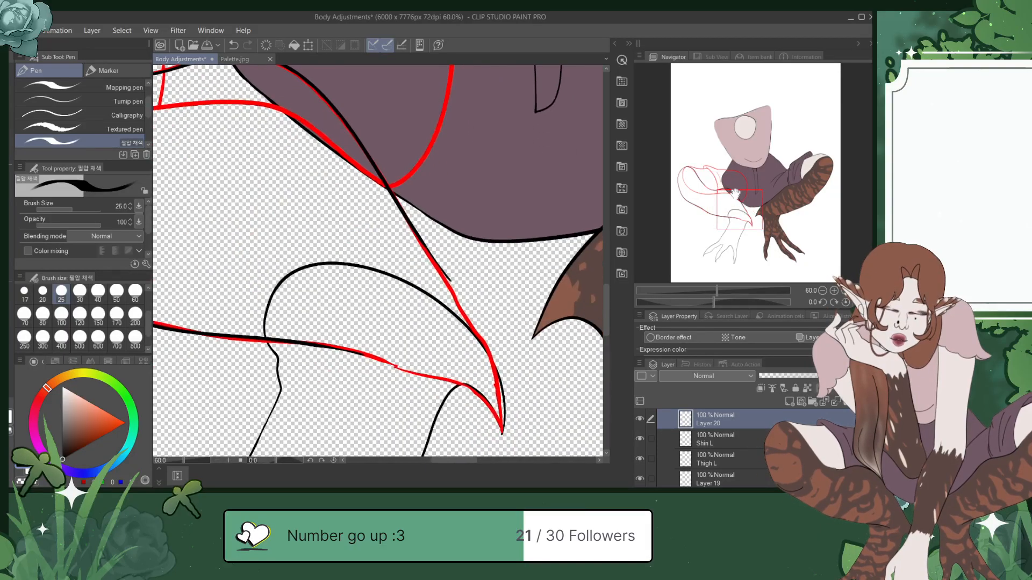
pyautogui.moveTo(458, 293); pyautogui.dragTo(440, 266)
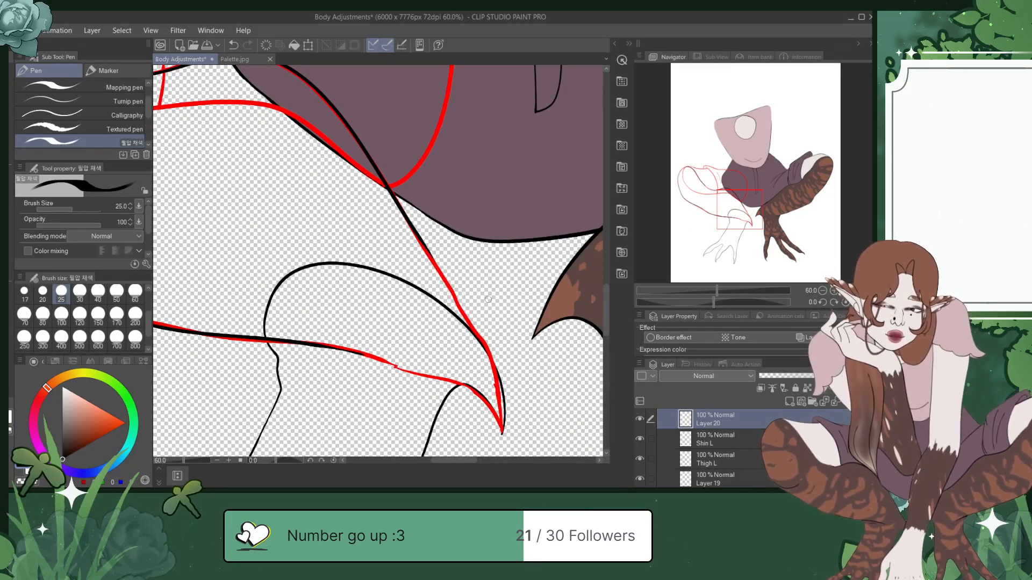
# Step: Continue the shin's upper line down the red sketch until it joins the foot's inked outline near the heel, and save the drawing
pyautogui.scroll(2, 488, 299)
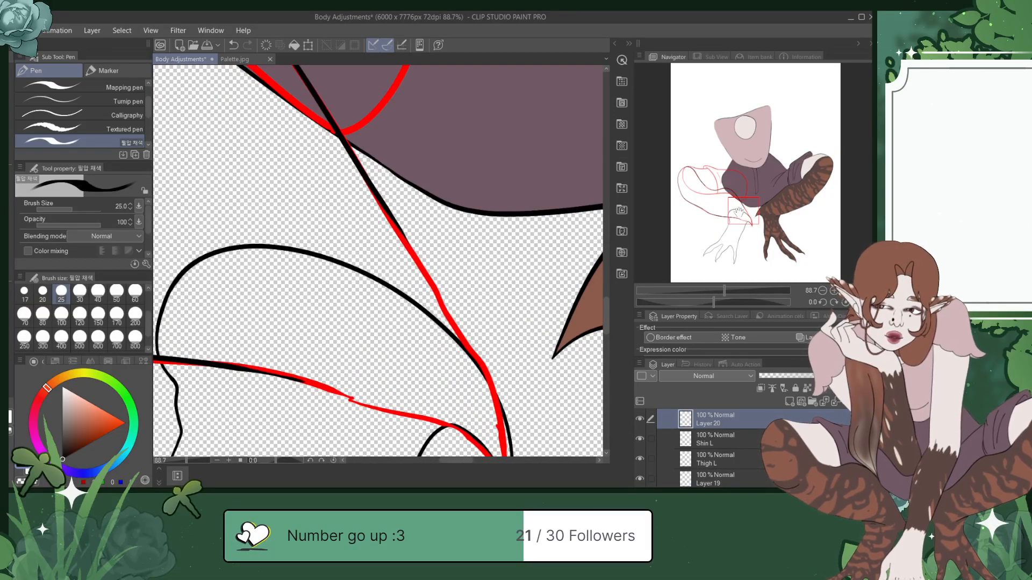
pyautogui.click(747, 216)
pyautogui.moveTo(746, 216); pyautogui.dragTo(747, 215)
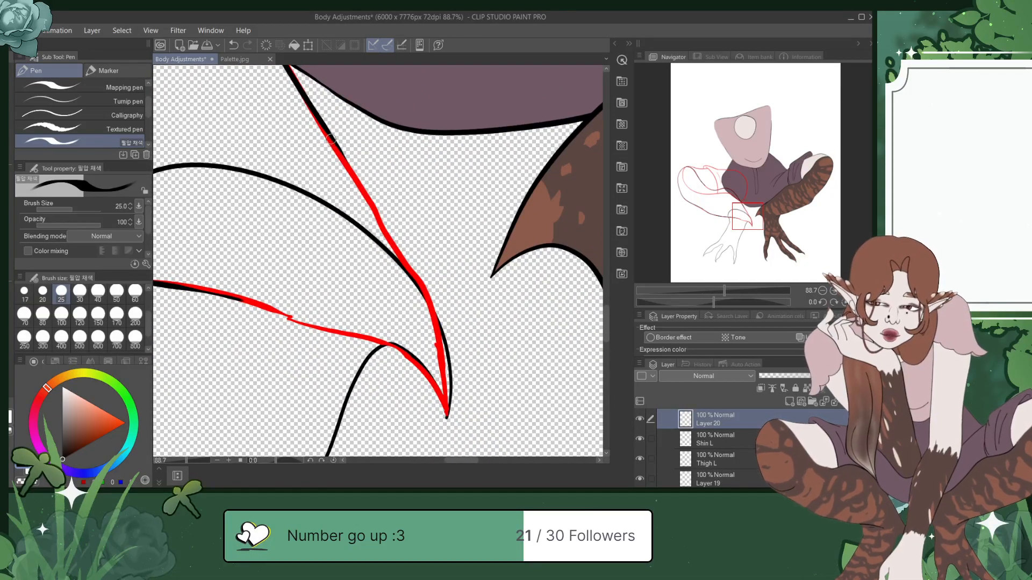
pyautogui.moveTo(334, 142)
pyautogui.mouseDown()
pyautogui.moveTo(408, 269)
pyautogui.moveTo(409, 306)
pyautogui.mouseUp()
pyautogui.hotkey('ctrl', 's')
# Step: Smooth the overlap between the two strokes in the middle of the shin's upper contour, and save the drawing
pyautogui.moveTo(753, 220); pyautogui.dragTo(713, 190)
pyautogui.moveTo(275, 231); pyautogui.dragTo(376, 309)
pyautogui.hotkey('ctrl', 'z')
pyautogui.moveTo(273, 232)
pyautogui.mouseDown()
pyautogui.moveTo(377, 305)
pyautogui.moveTo(403, 310)
pyautogui.mouseUp()
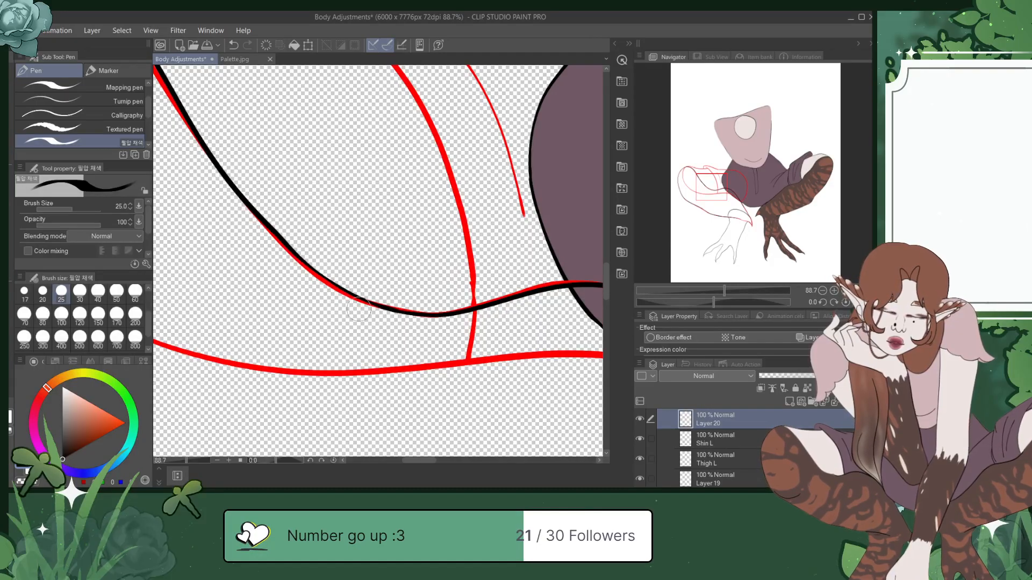
pyautogui.hotkey('ctrl', 's')
pyautogui.scroll(-1, 353, 262)
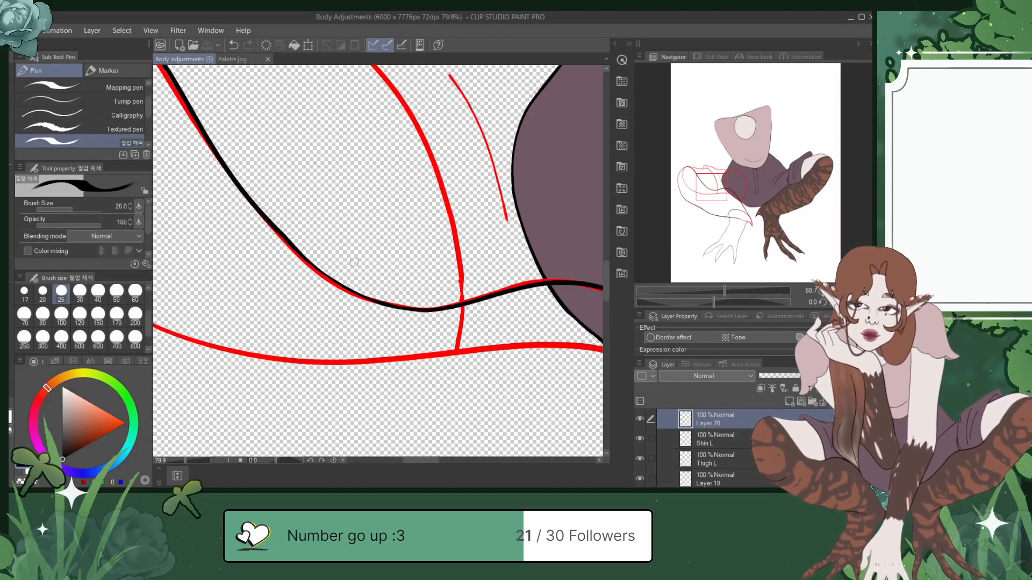
pyautogui.scroll(-3, 353, 262)
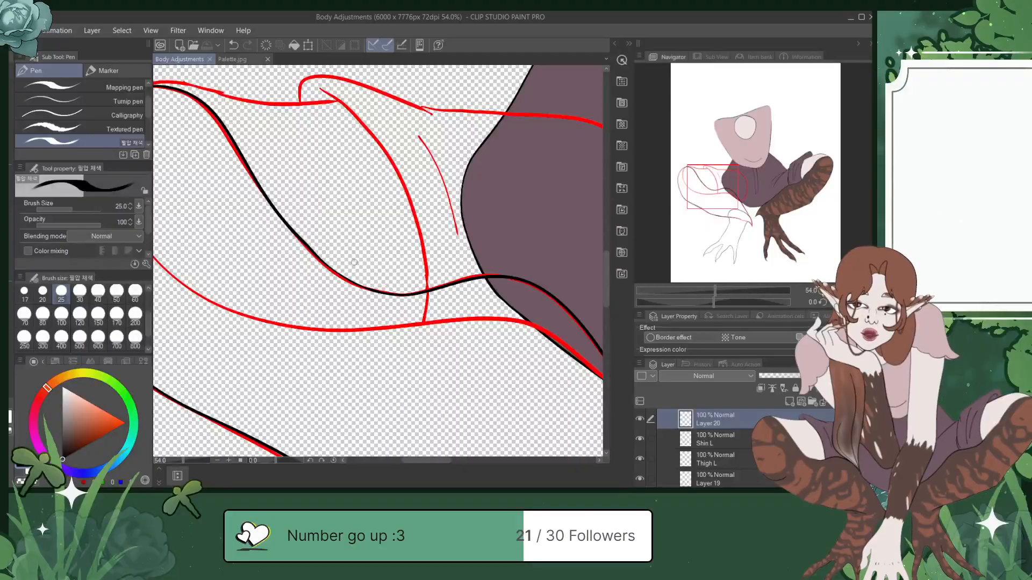
pyautogui.scroll(-3, 354, 262)
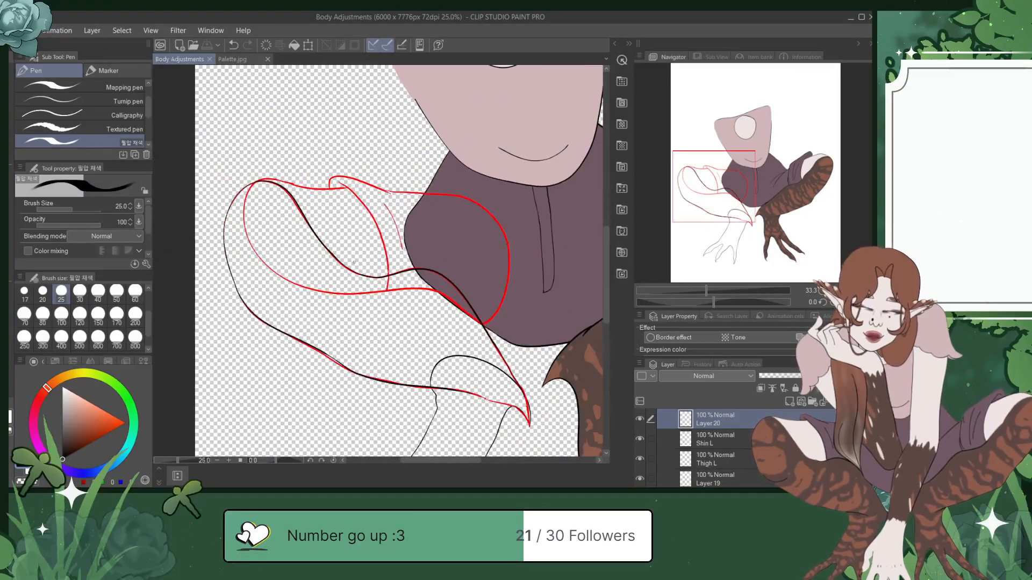
pyautogui.moveTo(732, 179); pyautogui.dragTo(734, 192)
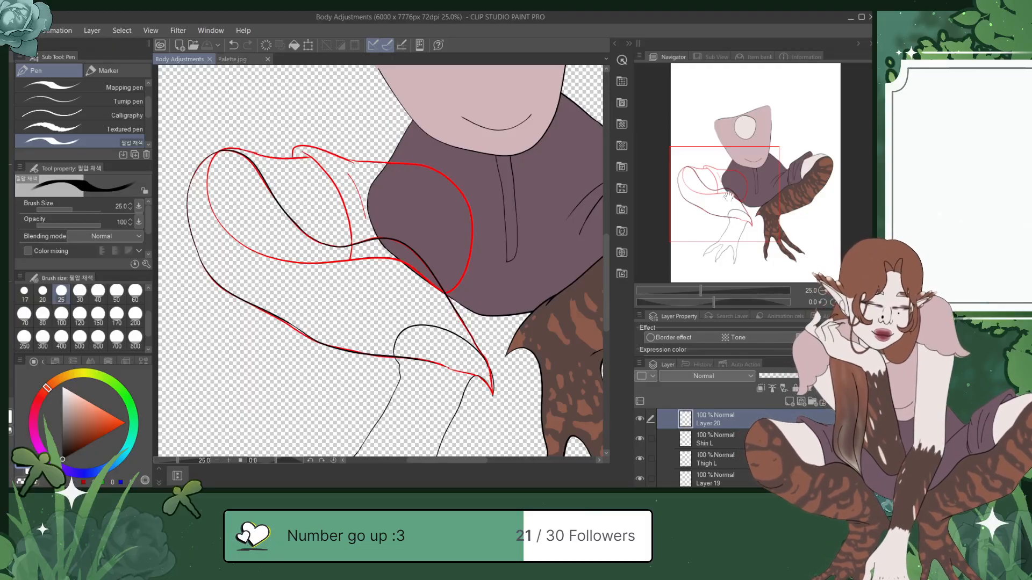
# Step: Hide and delete the Shin L layer holding the red shin sketch, reselect Layer 20, and save the drawing
pyautogui.moveTo(728, 197); pyautogui.dragTo(729, 202)
pyautogui.click(639, 439)
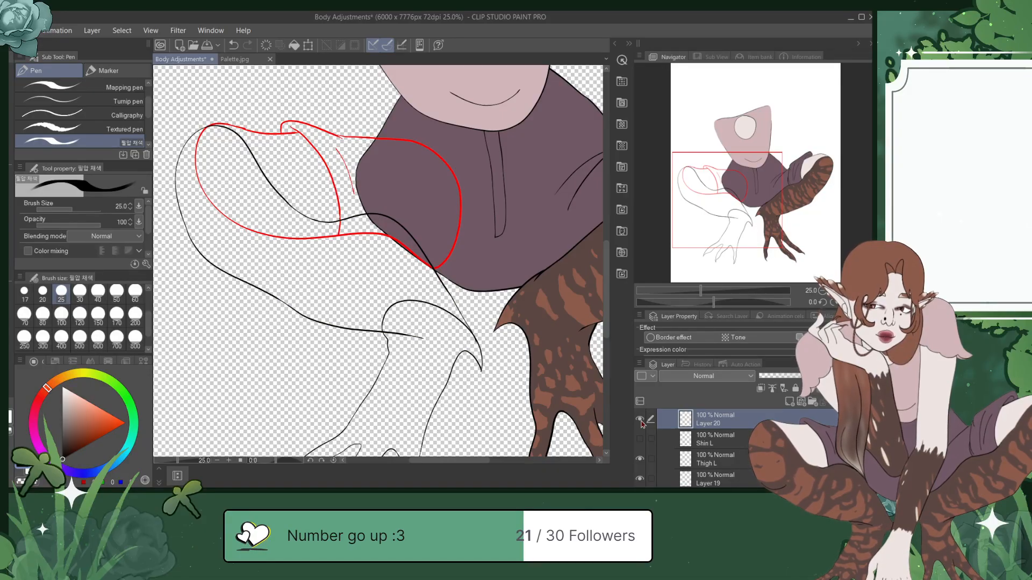
pyautogui.click(709, 439)
pyautogui.click(866, 402)
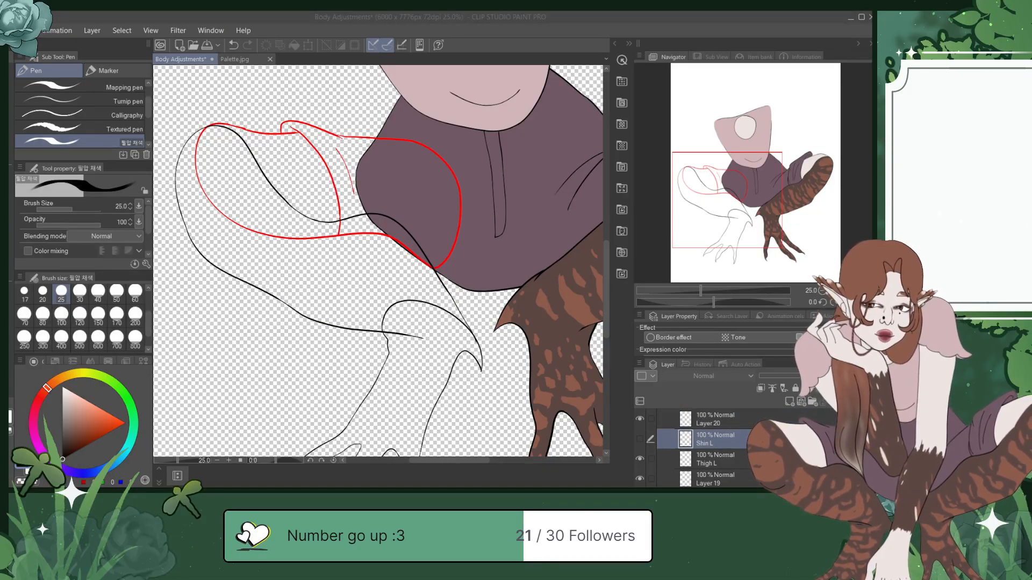
pyautogui.click(445, 202)
pyautogui.click(732, 425)
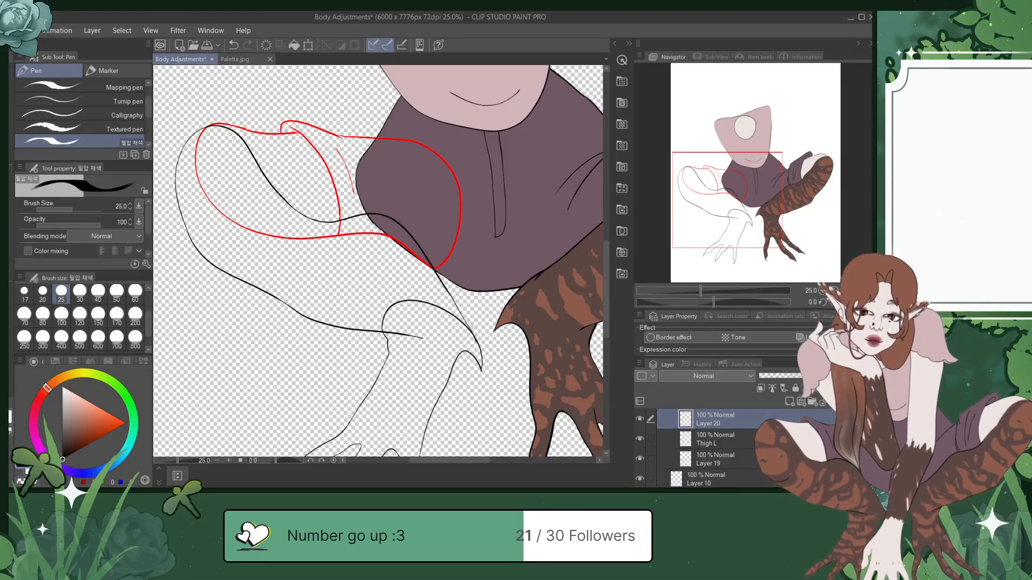
pyautogui.hotkey('ctrl', 's')
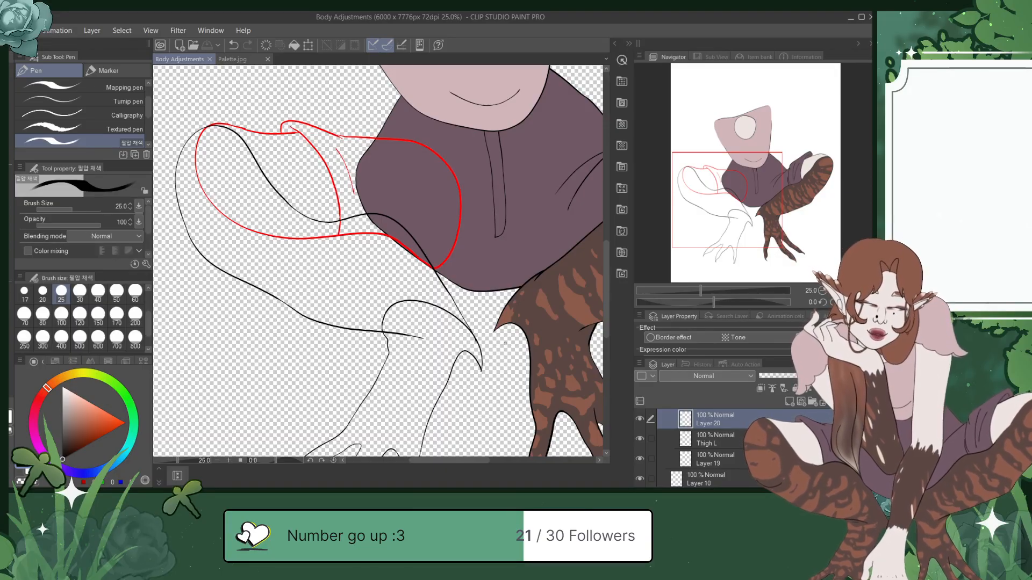
# Step: Add a new raster layer directly above the Thigh L sketch layer for the thigh's line art
pyautogui.scroll(5, 505, 343)
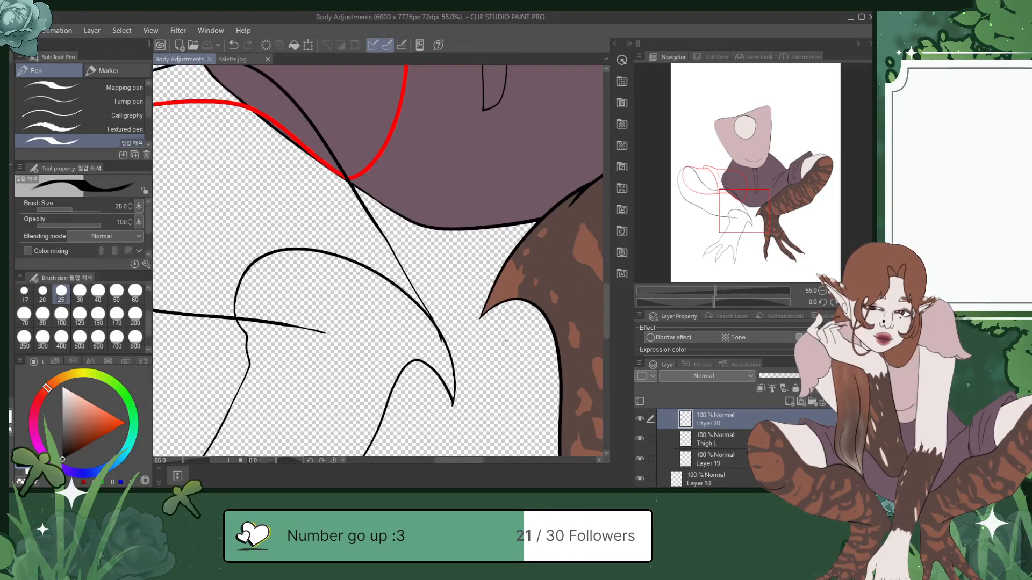
pyautogui.moveTo(751, 207); pyautogui.dragTo(730, 181)
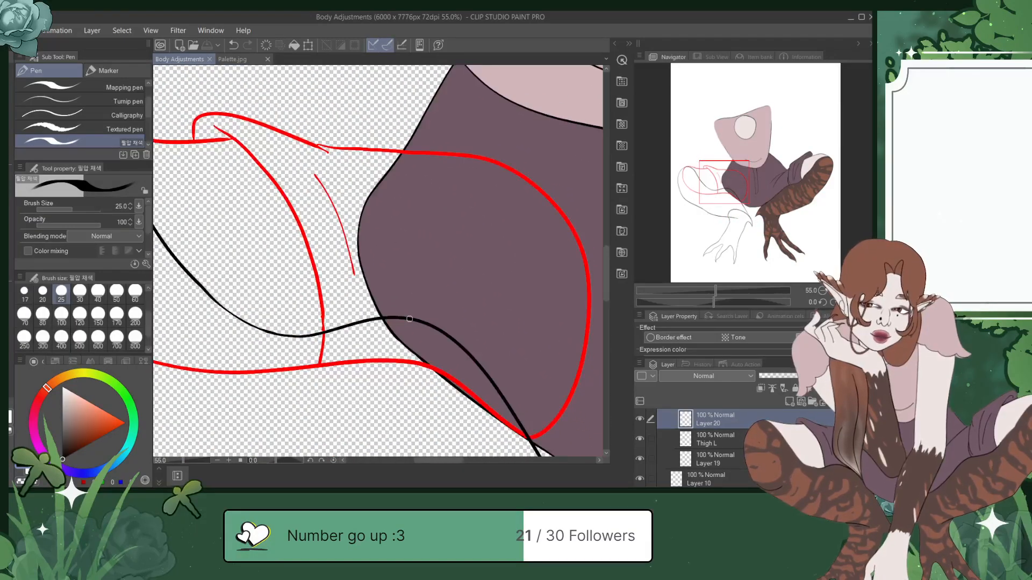
pyautogui.scroll(-2, 409, 319)
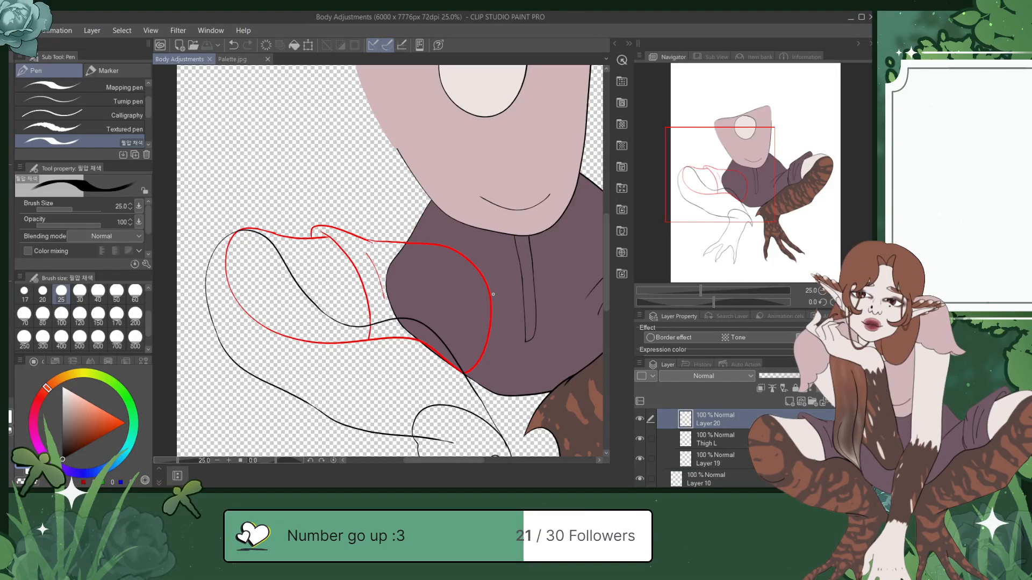
pyautogui.click(734, 443)
pyautogui.hotkey('ctrl', 'shift', 'n')
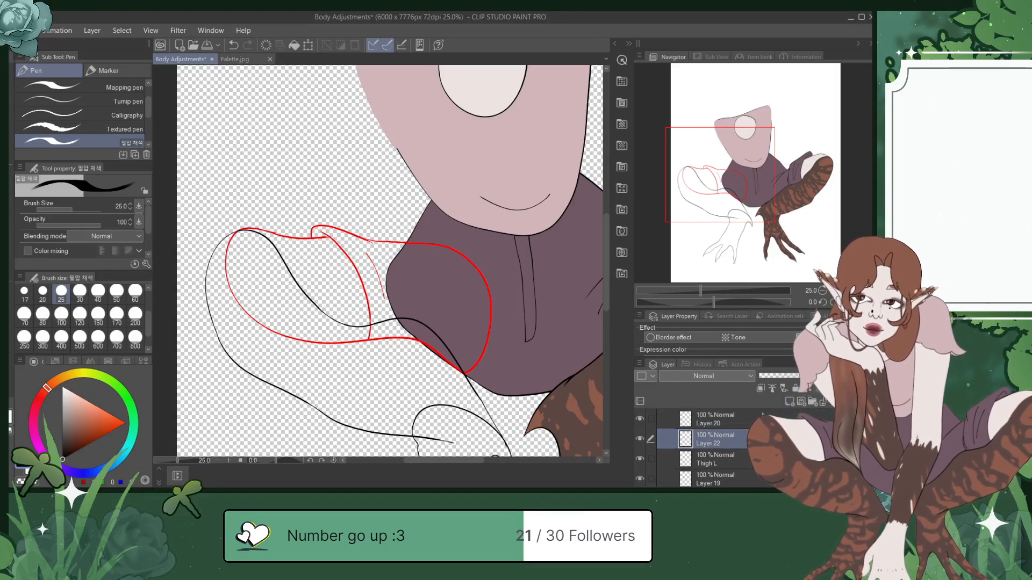
# Step: Ink the thigh's upper edge in black over the red sketch, between the knee and the garment's hem
pyautogui.scroll(2, 331, 262)
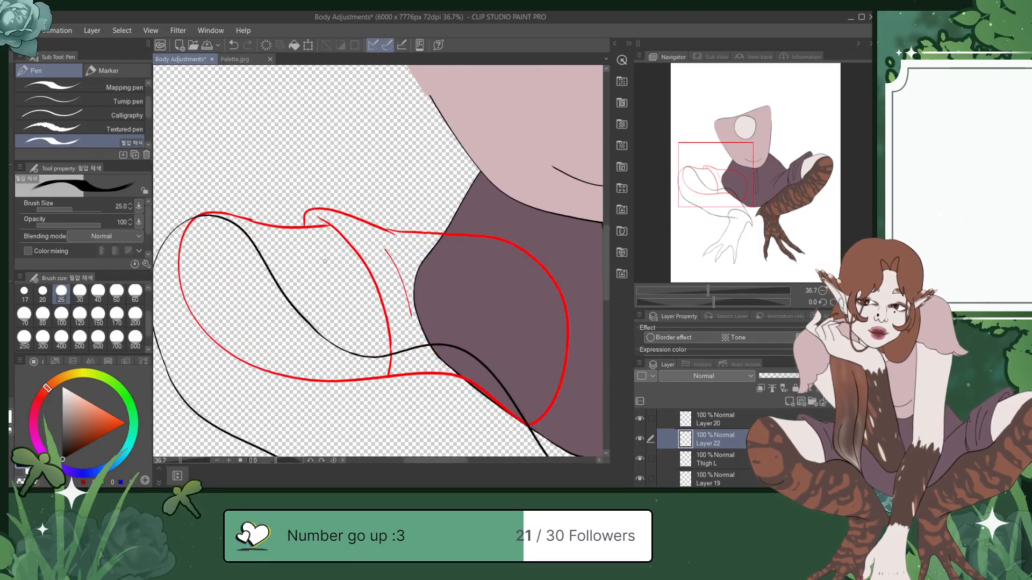
pyautogui.moveTo(208, 245); pyautogui.dragTo(332, 253)
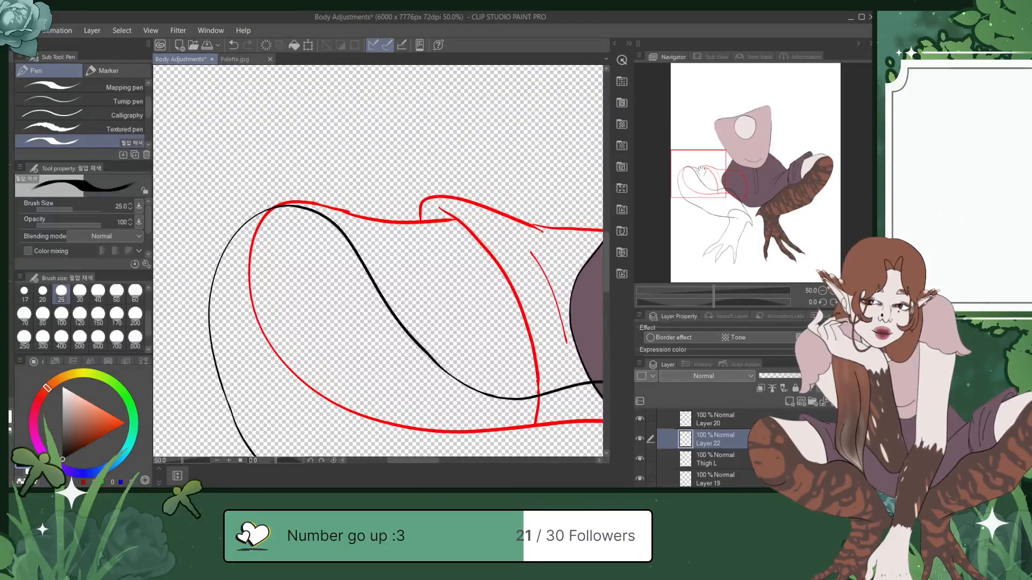
pyautogui.click(822, 303)
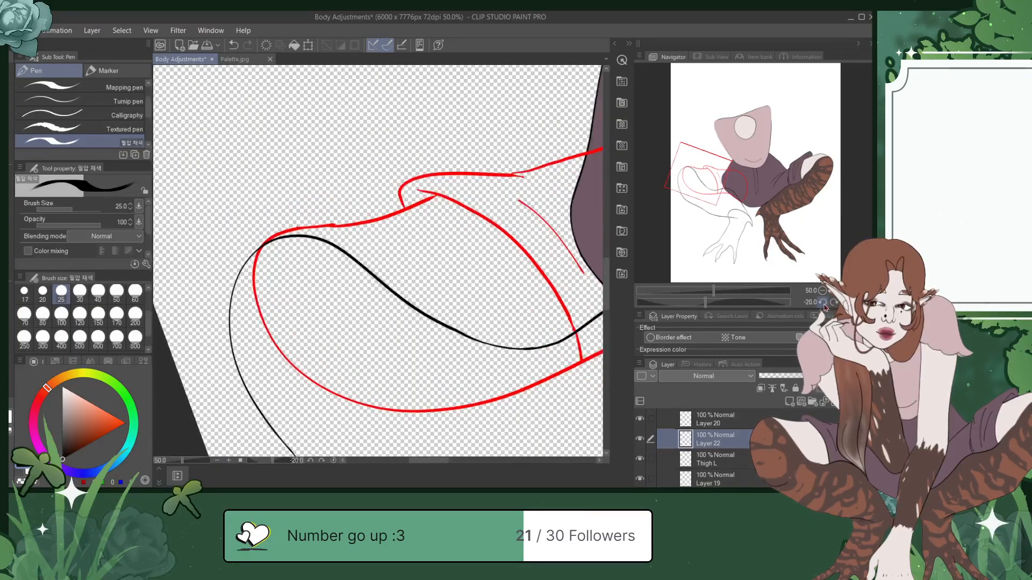
pyautogui.click(822, 302)
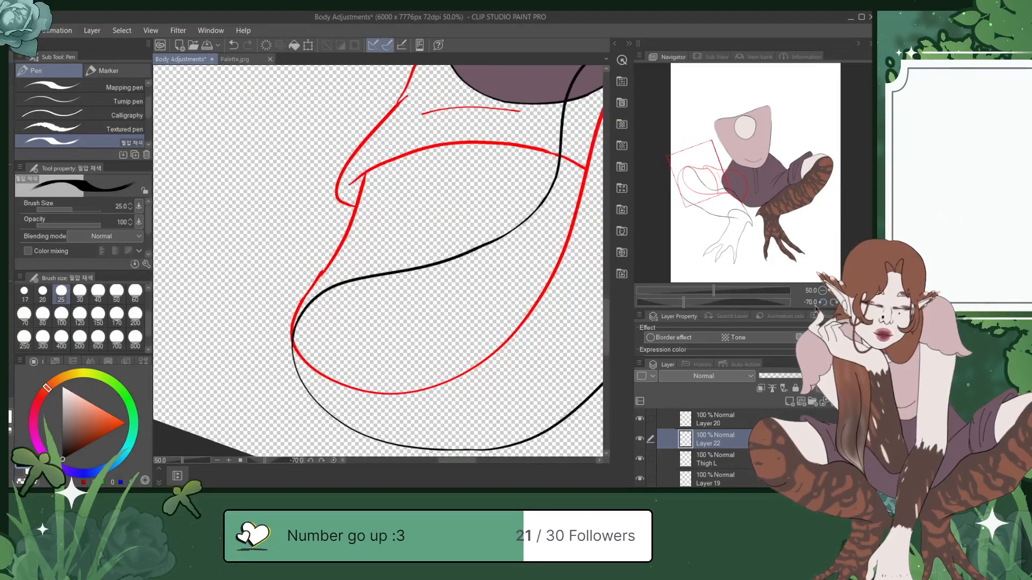
pyautogui.moveTo(296, 350)
pyautogui.mouseDown()
pyautogui.moveTo(309, 372)
pyautogui.moveTo(291, 326)
pyautogui.moveTo(364, 175)
pyautogui.mouseUp()
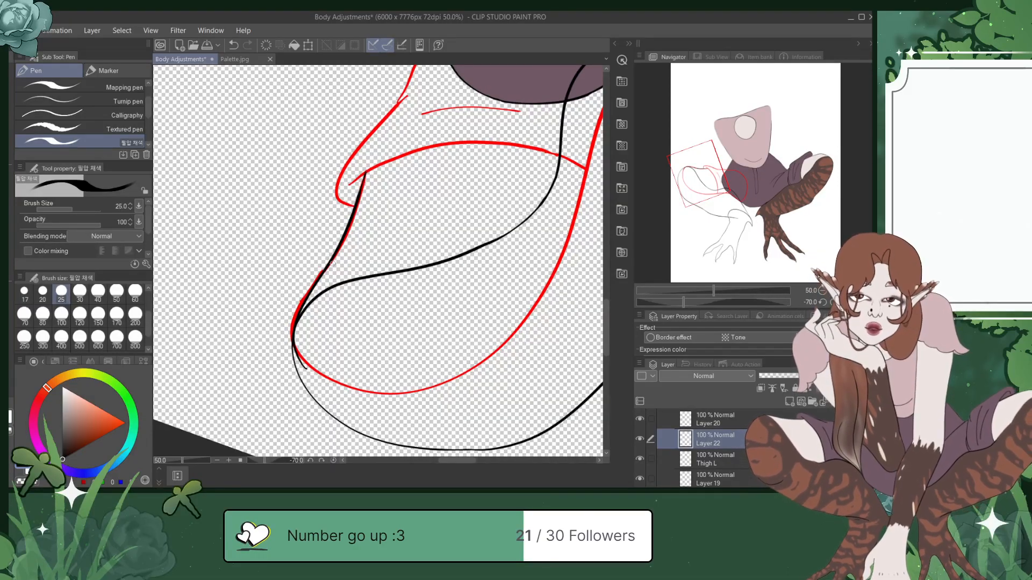
# Step: Ink the thigh's contour around the knee and along its underside to the hem's lower end, and save the drawing
pyautogui.click(834, 302)
pyautogui.click(834, 304)
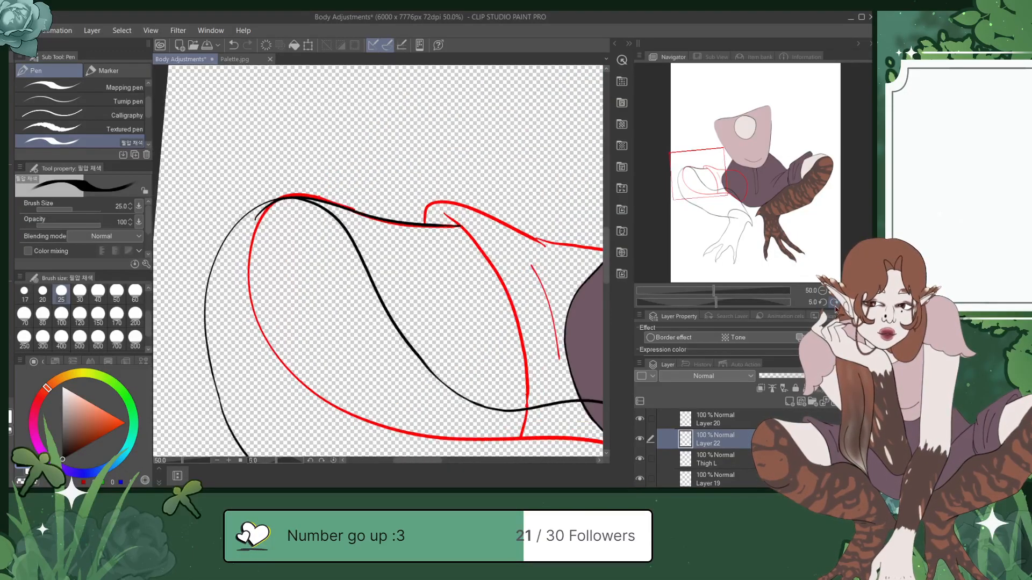
pyautogui.click(834, 303)
pyautogui.click(834, 304)
pyautogui.click(834, 304)
pyautogui.click(834, 304)
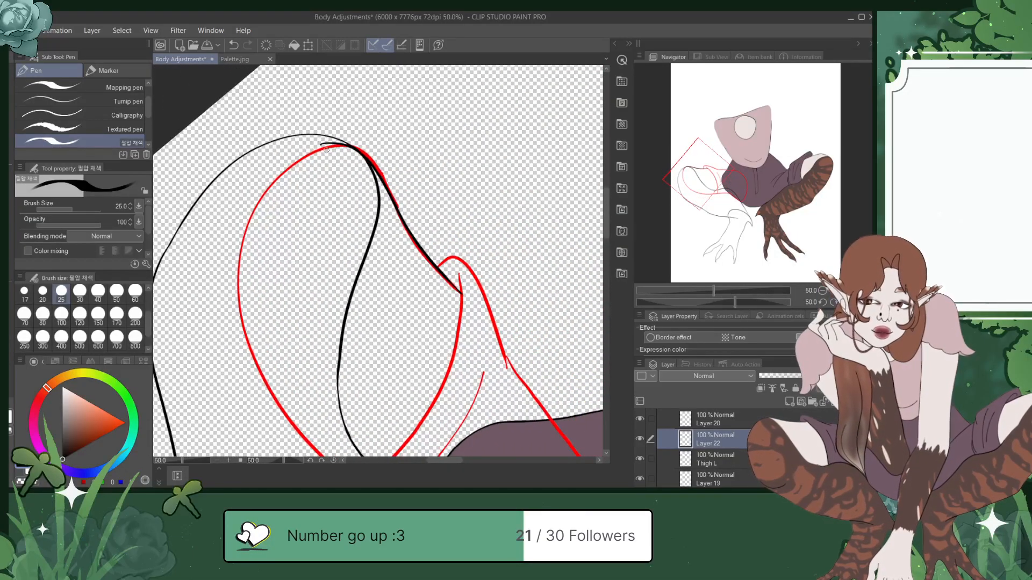
pyautogui.moveTo(327, 144)
pyautogui.mouseDown()
pyautogui.moveTo(262, 182)
pyautogui.moveTo(217, 268)
pyautogui.moveTo(224, 364)
pyautogui.moveTo(288, 432)
pyautogui.moveTo(310, 436)
pyautogui.mouseUp()
pyautogui.moveTo(714, 166); pyautogui.dragTo(718, 167)
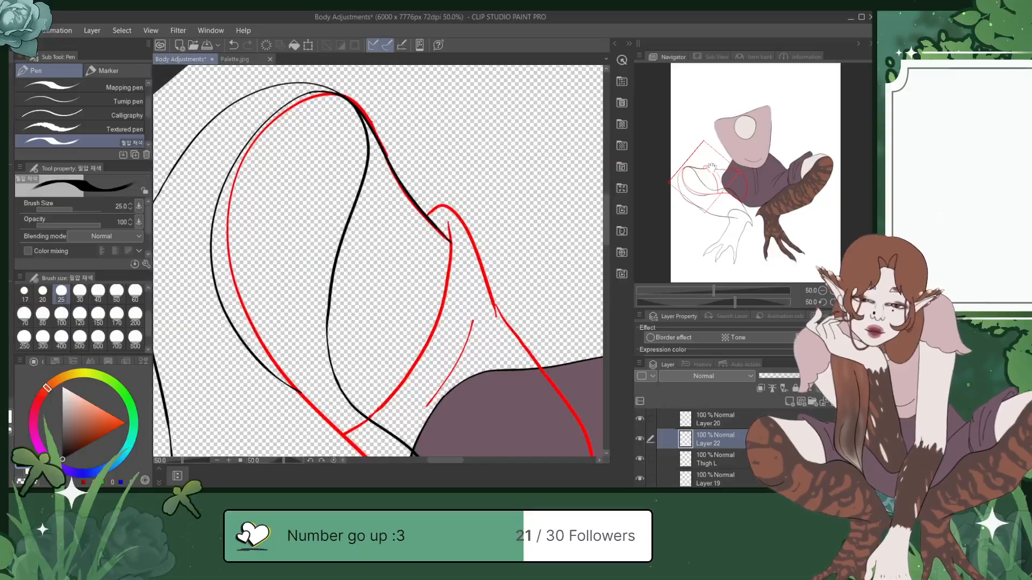
pyautogui.hotkey('ctrl', 'z')
pyautogui.moveTo(309, 94)
pyautogui.mouseDown()
pyautogui.moveTo(324, 91)
pyautogui.moveTo(295, 97)
pyautogui.moveTo(254, 137)
pyautogui.moveTo(227, 243)
pyautogui.moveTo(259, 339)
pyautogui.moveTo(345, 424)
pyautogui.mouseUp()
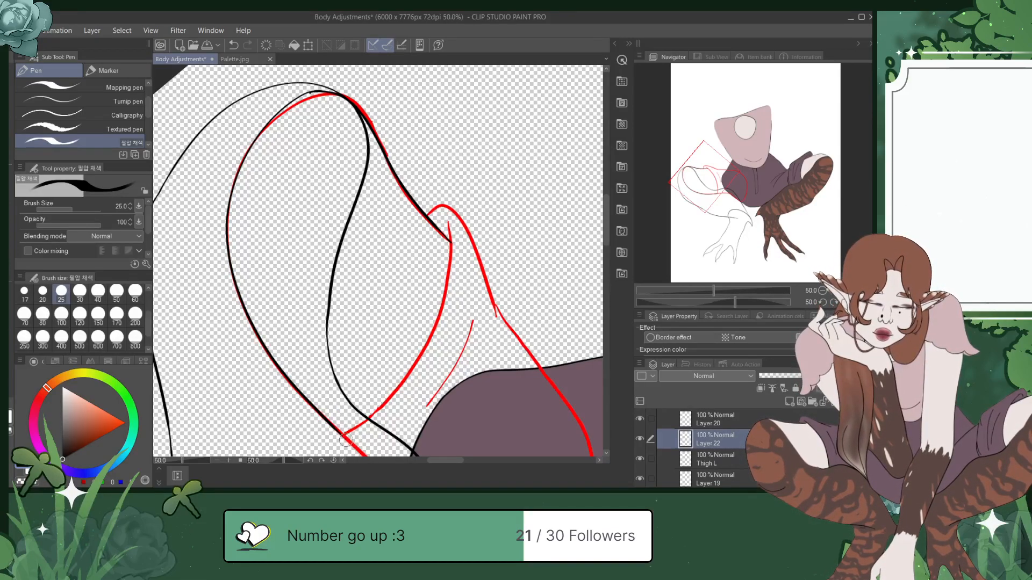
pyautogui.hotkey('ctrl', 's')
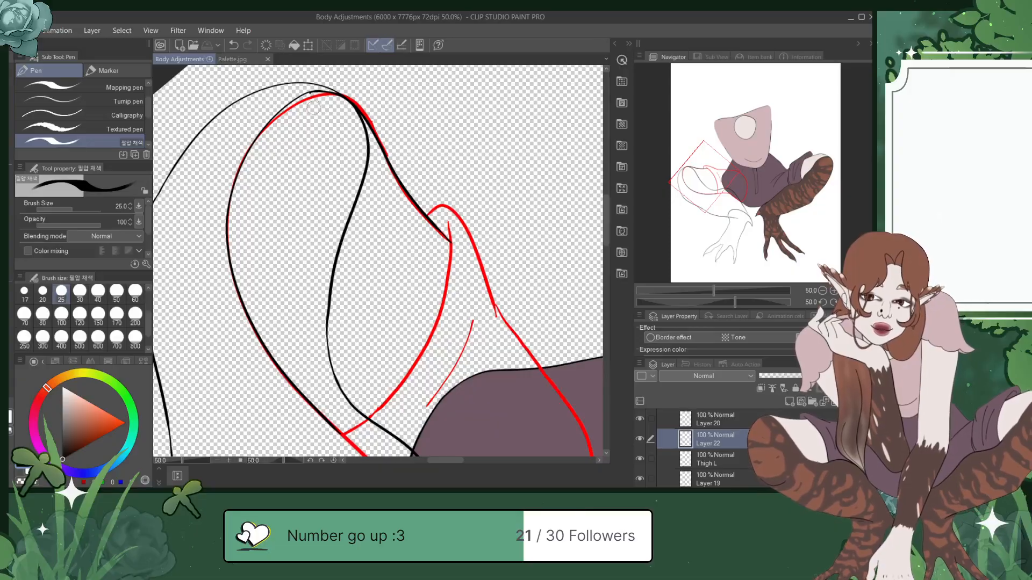
# Step: Clean up the stray stroke end where the thigh lines join at the top of the knee, and save the drawing
pyautogui.scroll(5, 312, 103)
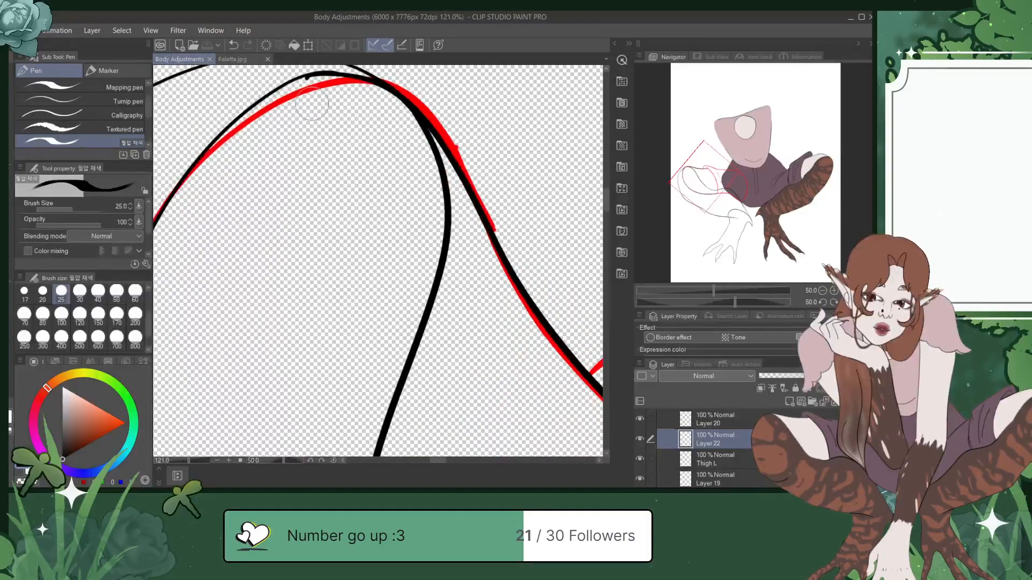
pyautogui.moveTo(692, 174); pyautogui.dragTo(684, 169)
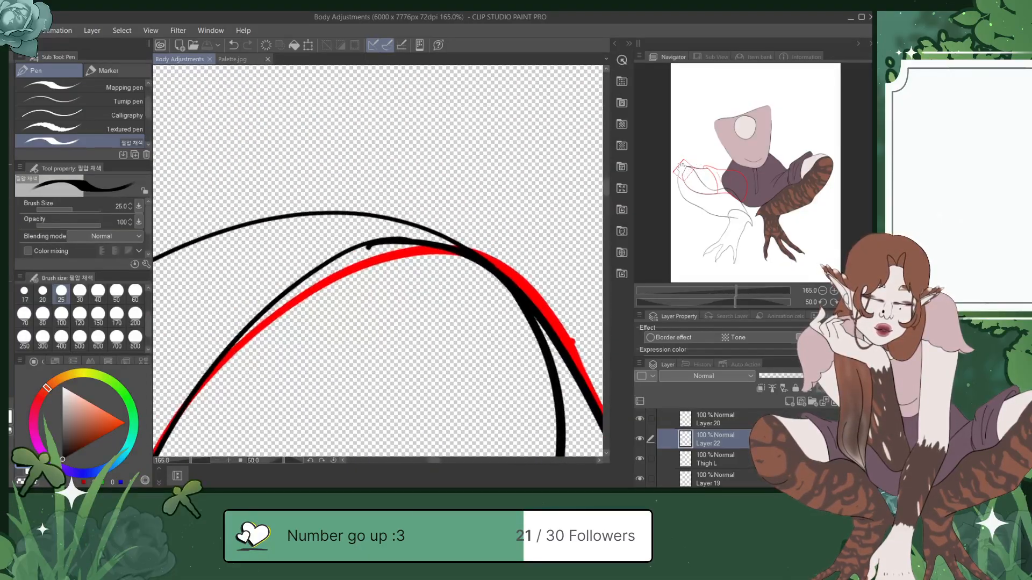
pyautogui.click(393, 278)
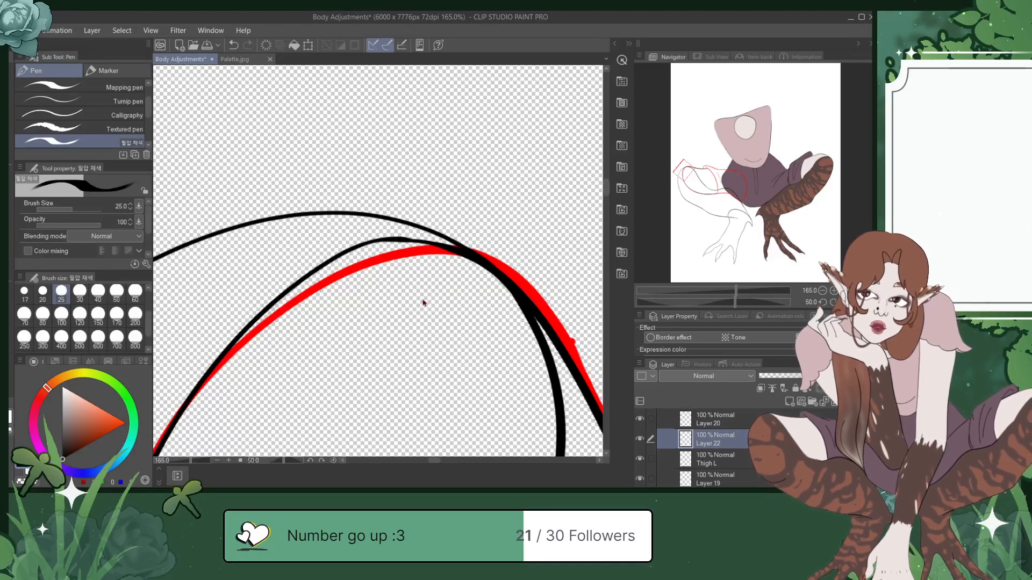
pyautogui.hotkey('ctrl', 's')
# Step: Ink the garment's curved hem across the thigh, ending just past the thigh's underside, and save the drawing
pyautogui.scroll(-1, 417, 287)
pyautogui.scroll(-5, 418, 287)
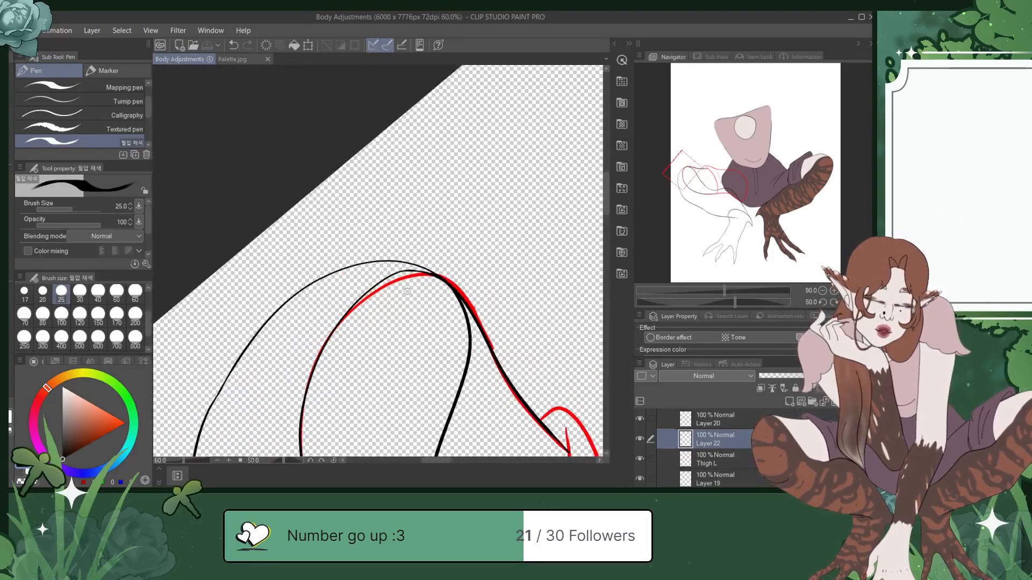
pyautogui.moveTo(691, 178); pyautogui.dragTo(720, 185)
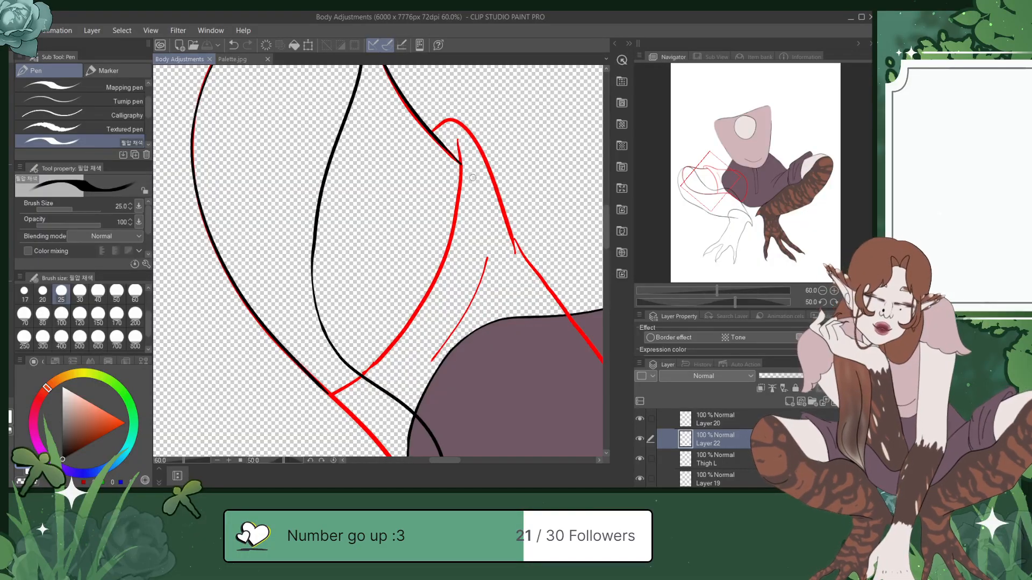
pyautogui.click(845, 303)
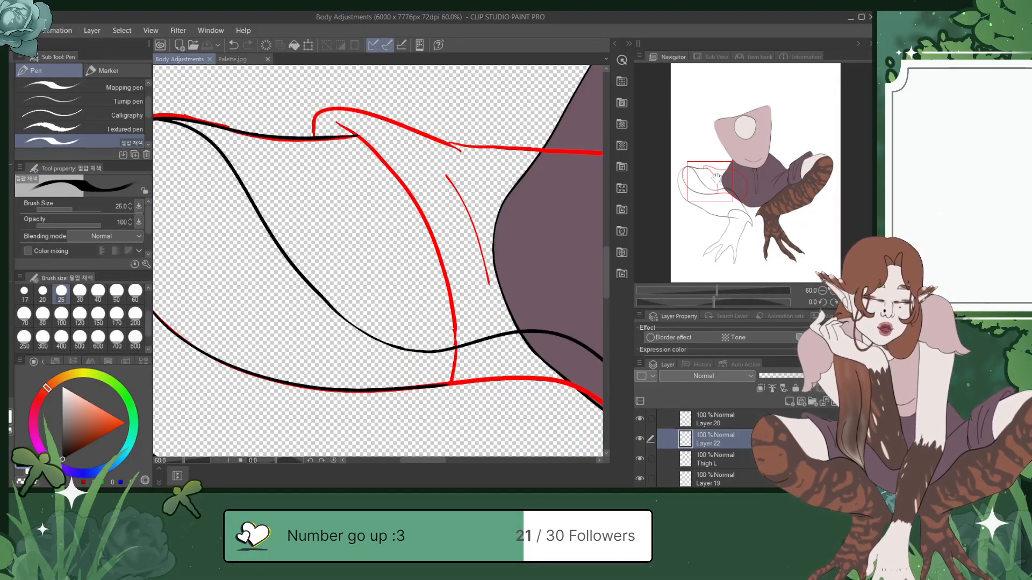
pyautogui.moveTo(718, 169); pyautogui.dragTo(723, 171)
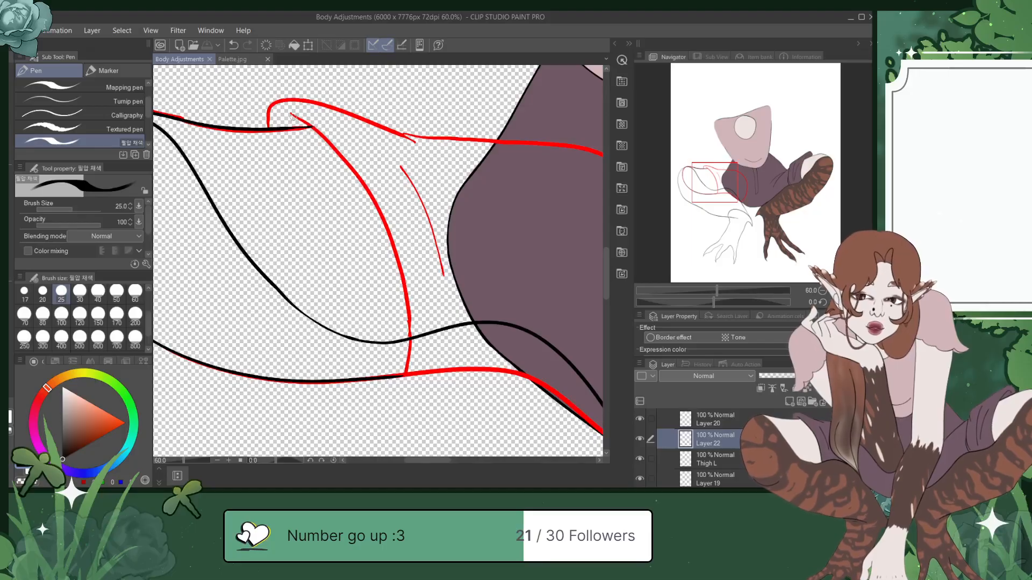
pyautogui.moveTo(289, 118)
pyautogui.mouseDown()
pyautogui.moveTo(353, 169)
pyautogui.moveTo(410, 285)
pyautogui.moveTo(410, 337)
pyautogui.moveTo(390, 404)
pyautogui.moveTo(389, 368)
pyautogui.moveTo(402, 388)
pyautogui.moveTo(410, 379)
pyautogui.moveTo(387, 413)
pyautogui.moveTo(412, 375)
pyautogui.mouseUp()
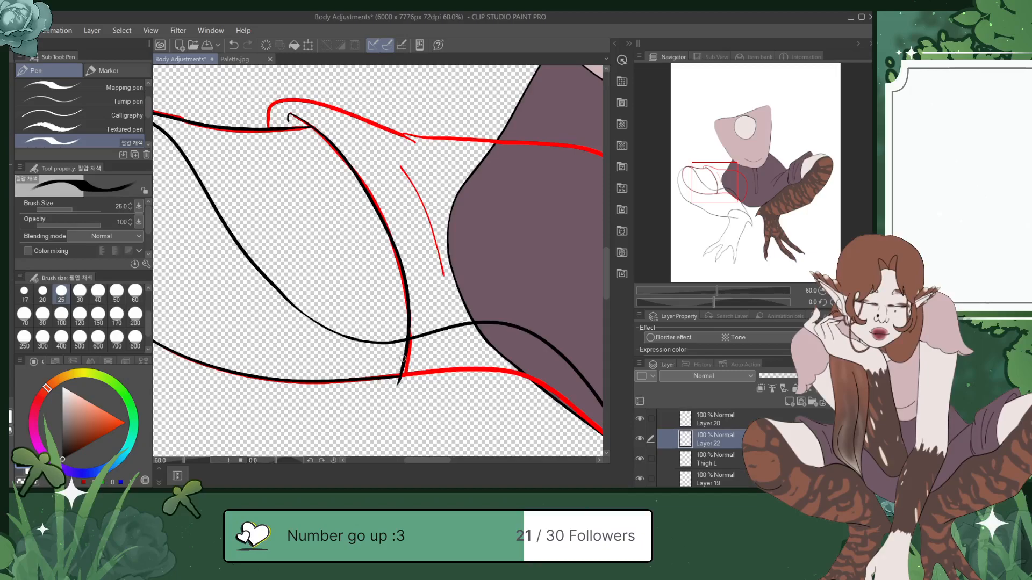
pyautogui.hotkey('ctrl', 'z')
pyautogui.moveTo(399, 384)
pyautogui.mouseDown()
pyautogui.moveTo(403, 373)
pyautogui.moveTo(391, 398)
pyautogui.mouseUp()
pyautogui.hotkey('ctrl', 'z')
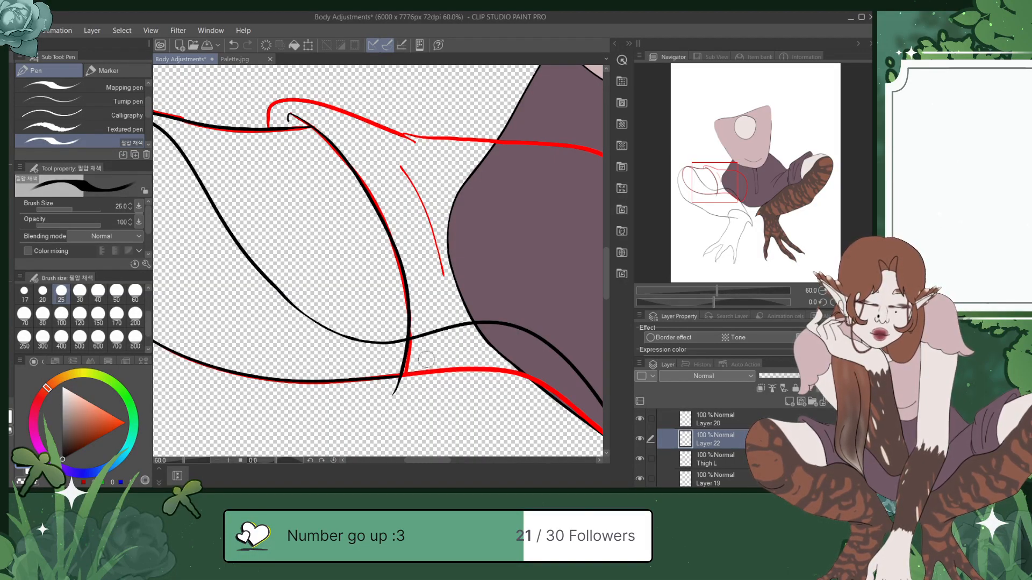
pyautogui.hotkey('ctrl', 'z')
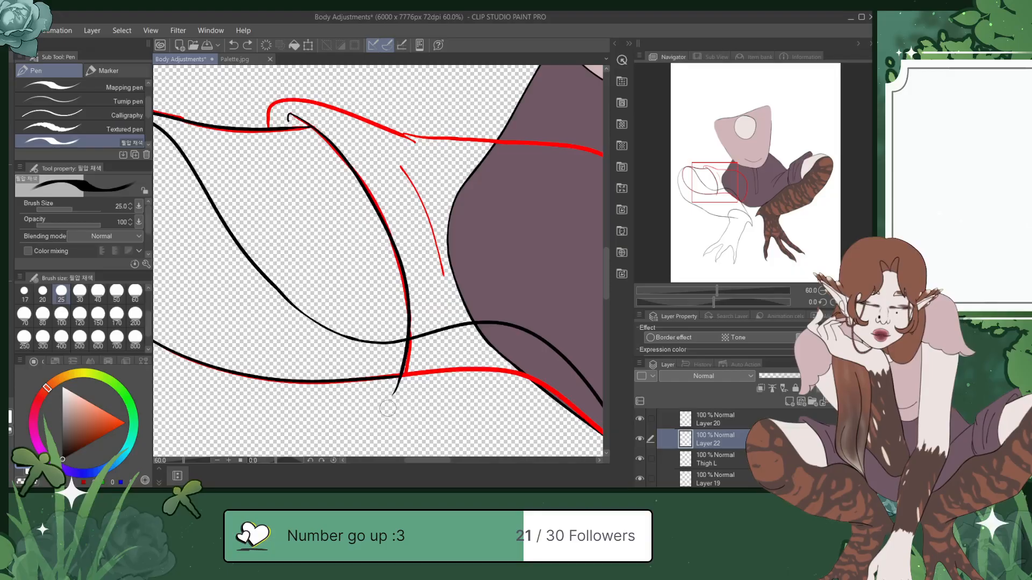
pyautogui.moveTo(402, 371); pyautogui.dragTo(396, 388)
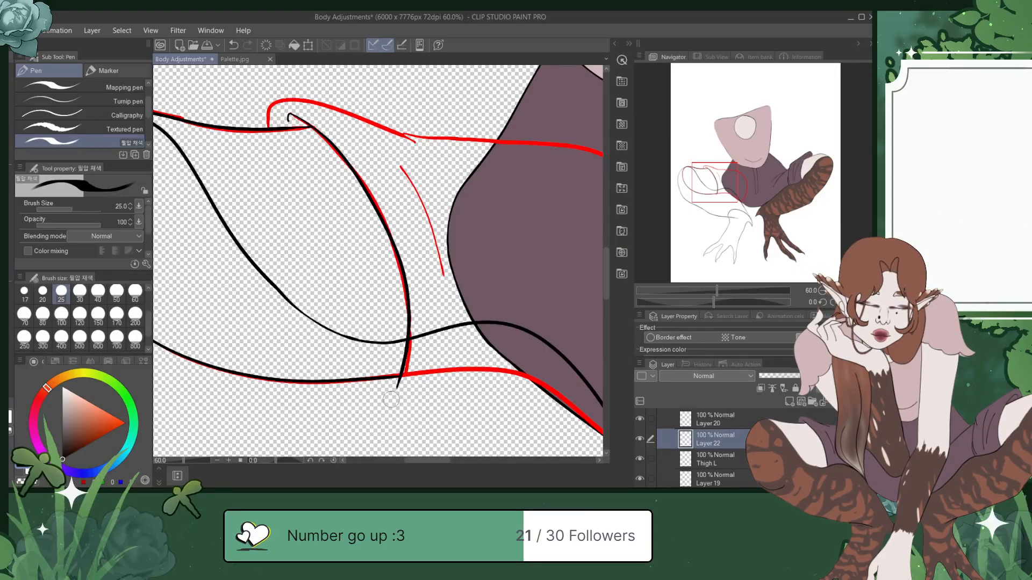
pyautogui.hotkey('ctrl', 's')
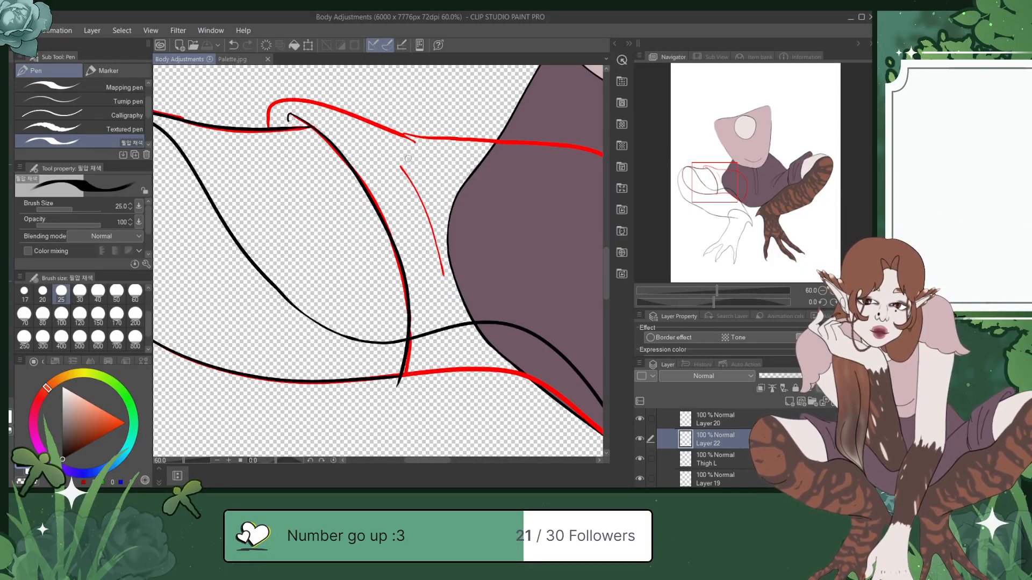
# Step: Ink the short fold line between the hem and the purple garment over its red sketch, and save the drawing
pyautogui.moveTo(401, 167)
pyautogui.mouseDown()
pyautogui.moveTo(442, 269)
pyautogui.moveTo(444, 306)
pyautogui.mouseUp()
pyautogui.hotkey('ctrl', 'z')
pyautogui.moveTo(398, 165); pyautogui.dragTo(429, 218)
pyautogui.moveTo(444, 275); pyautogui.dragTo(446, 289)
pyautogui.hotkey('ctrl', 'z')
pyautogui.moveTo(399, 165)
pyautogui.mouseDown()
pyautogui.moveTo(441, 252)
pyautogui.moveTo(446, 293)
pyautogui.mouseUp()
pyautogui.hotkey('ctrl', 's')
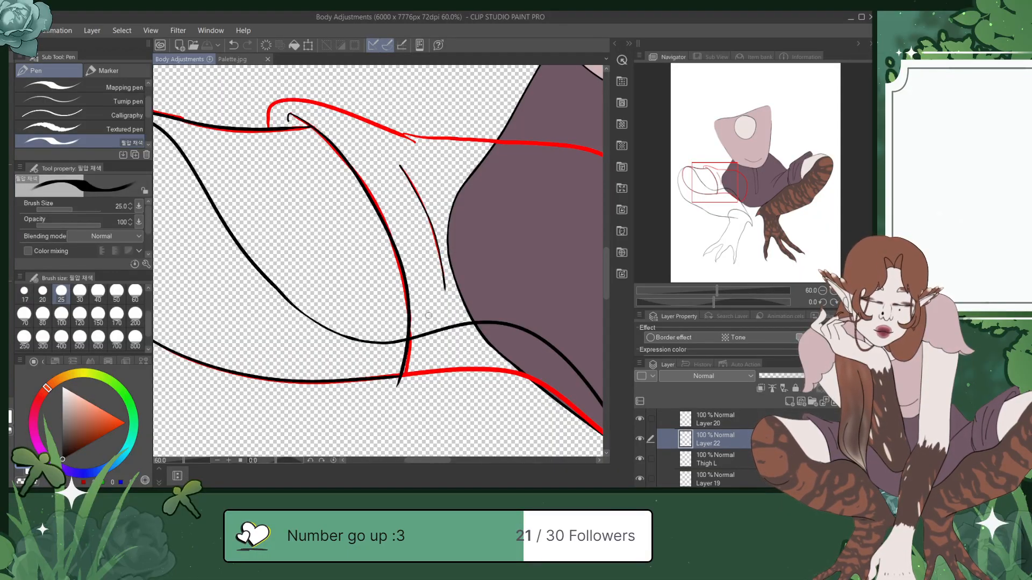
# Step: Ink the folded upper corner of the hem and the line running from it toward the purple garment, and save
pyautogui.moveTo(724, 179)
pyautogui.mouseDown()
pyautogui.moveTo(740, 187)
pyautogui.moveTo(730, 171)
pyautogui.mouseUp()
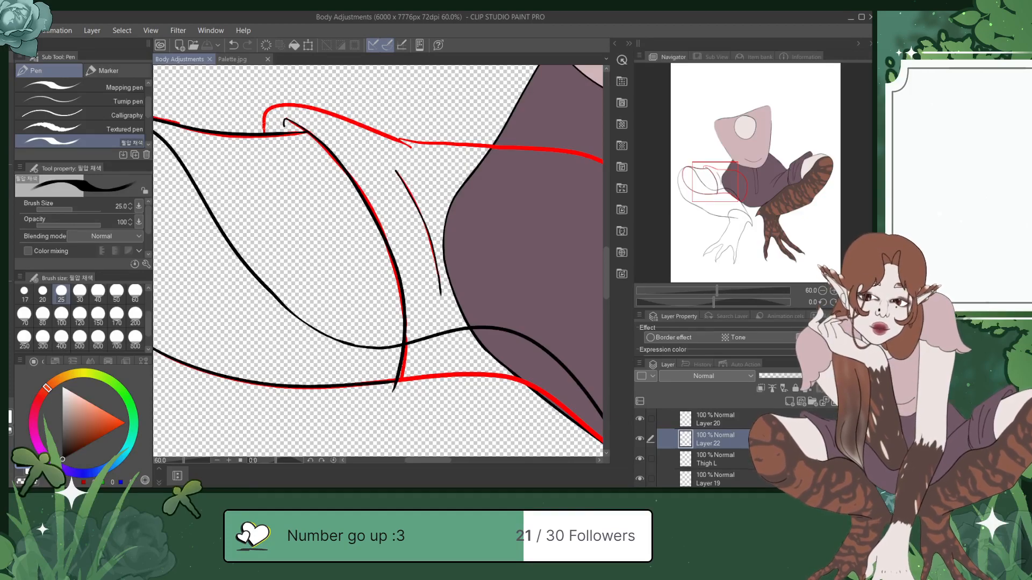
pyautogui.moveTo(264, 131)
pyautogui.mouseDown()
pyautogui.moveTo(272, 107)
pyautogui.moveTo(295, 106)
pyautogui.moveTo(424, 156)
pyautogui.mouseUp()
pyautogui.hotkey('ctrl', 's')
# Step: Ink the garment's lower edge from the hem's bottom end to the edge of the purple area, slightly below the red sketch
pyautogui.moveTo(722, 179); pyautogui.dragTo(725, 184)
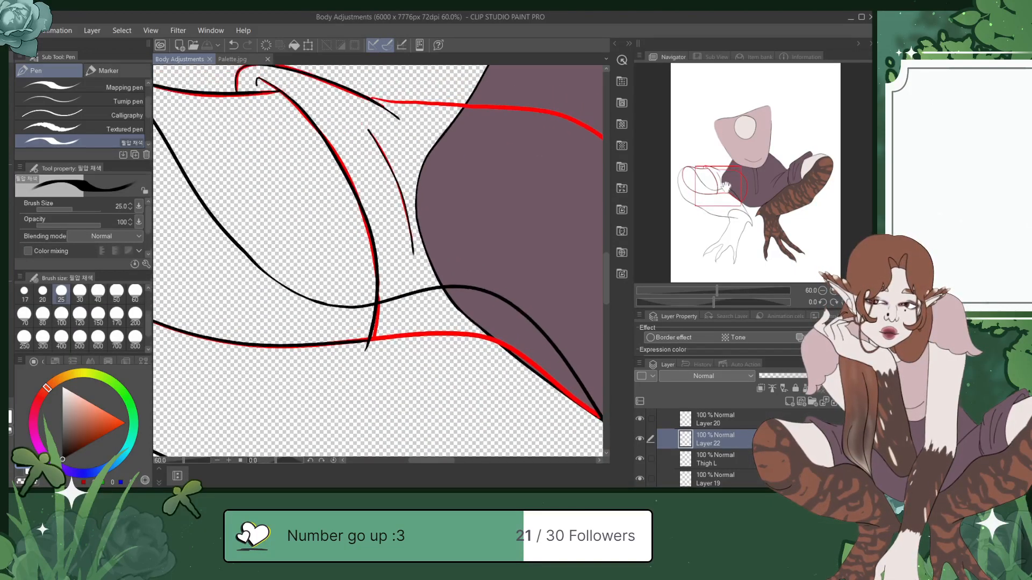
pyautogui.moveTo(348, 346)
pyautogui.mouseDown()
pyautogui.moveTo(369, 361)
pyautogui.moveTo(519, 372)
pyautogui.moveTo(571, 397)
pyautogui.mouseUp()
pyautogui.hotkey('ctrl', 'z')
pyautogui.moveTo(357, 341)
pyautogui.mouseDown()
pyautogui.moveTo(428, 358)
pyautogui.moveTo(504, 372)
pyautogui.moveTo(573, 405)
pyautogui.mouseUp()
pyautogui.moveTo(723, 187); pyautogui.dragTo(735, 188)
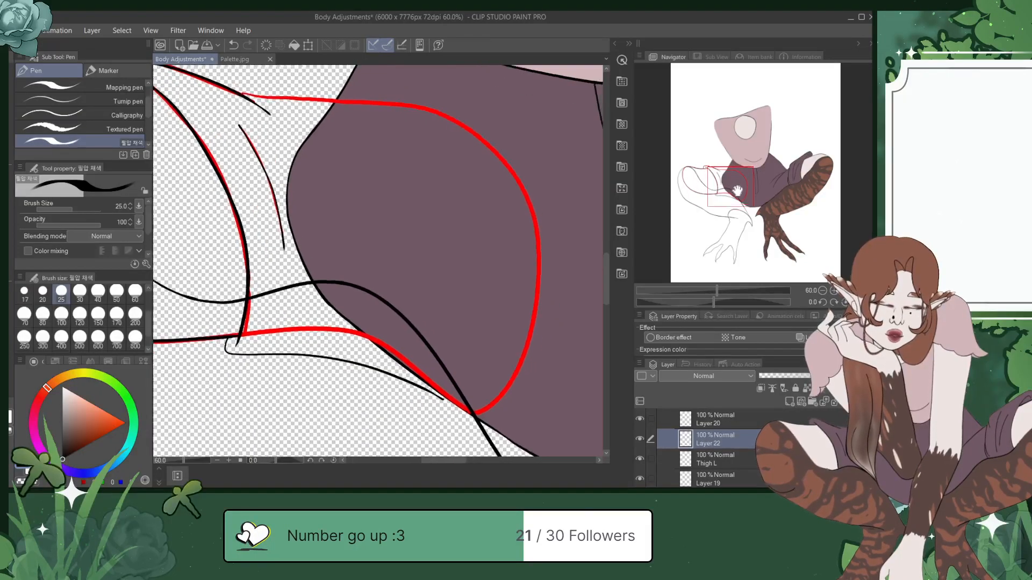
pyautogui.moveTo(440, 406)
pyautogui.mouseDown()
pyautogui.moveTo(481, 423)
pyautogui.moveTo(510, 412)
pyautogui.moveTo(542, 335)
pyautogui.mouseUp()
pyautogui.hotkey('ctrl', 'z')
pyautogui.moveTo(436, 403); pyautogui.dragTo(493, 435)
pyautogui.hotkey('ctrl', 'z')
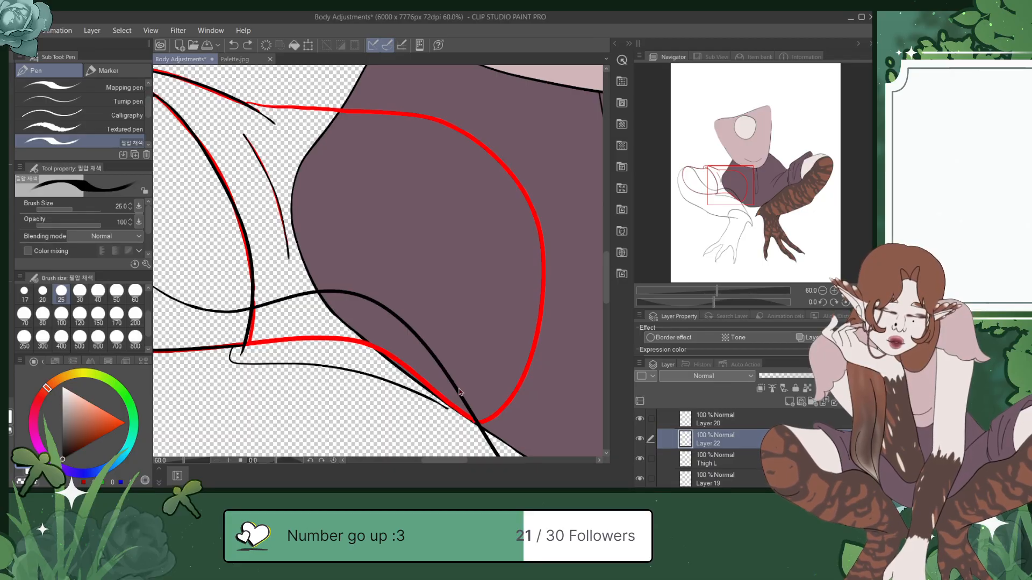
# Step: Save the drawing, and examine how the Leg R folder is layered by briefly hiding its Layer 14
pyautogui.hotkey('ctrl', 's')
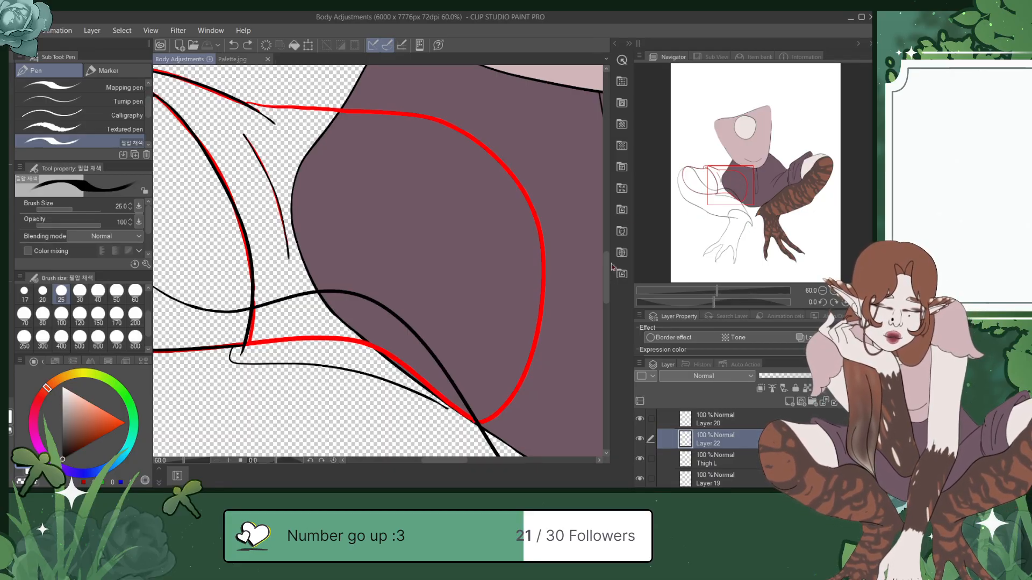
pyautogui.moveTo(737, 187); pyautogui.dragTo(776, 185)
pyautogui.scroll(2, 709, 446)
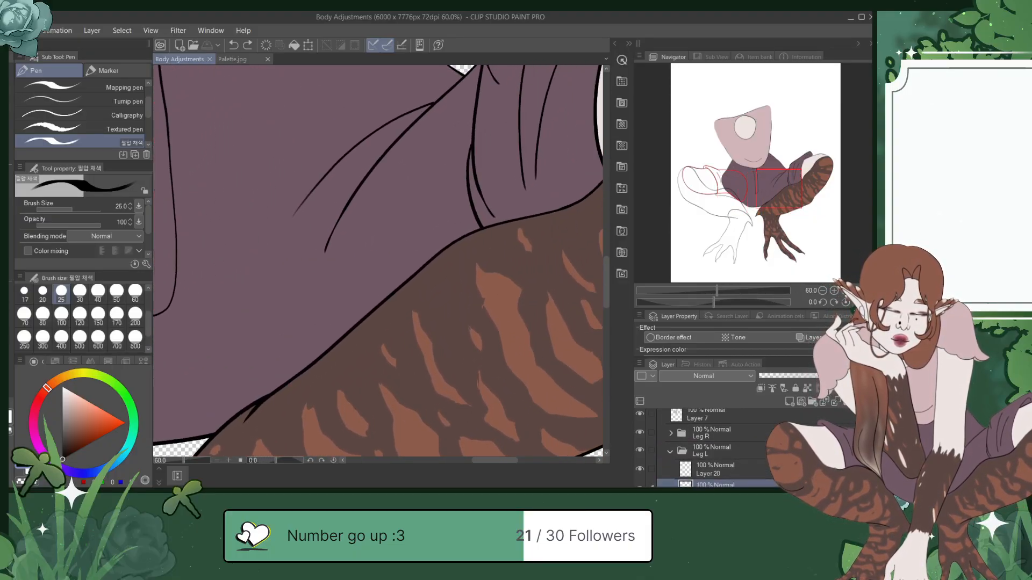
pyautogui.click(670, 433)
pyautogui.scroll(-3, 709, 446)
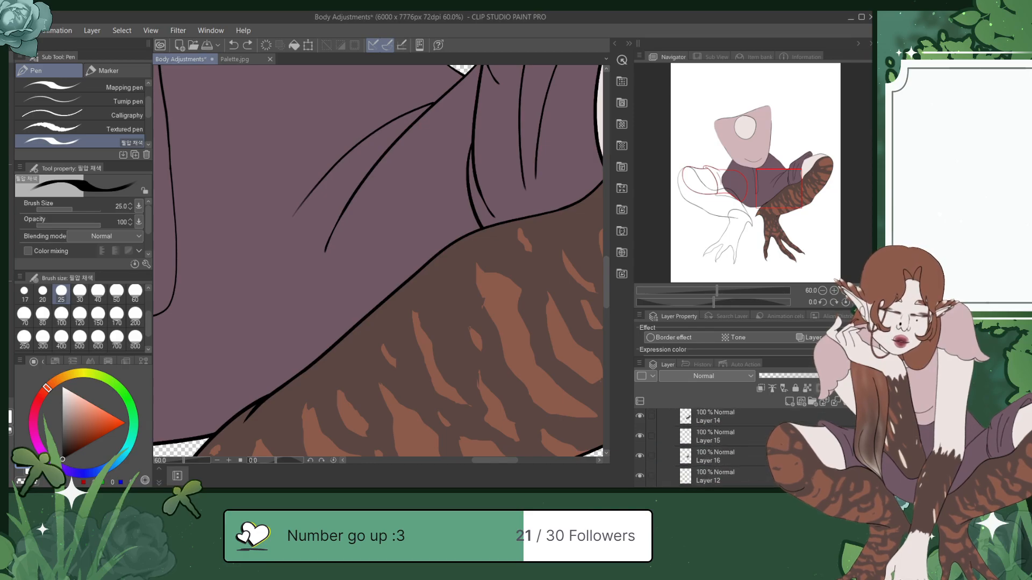
pyautogui.click(640, 417)
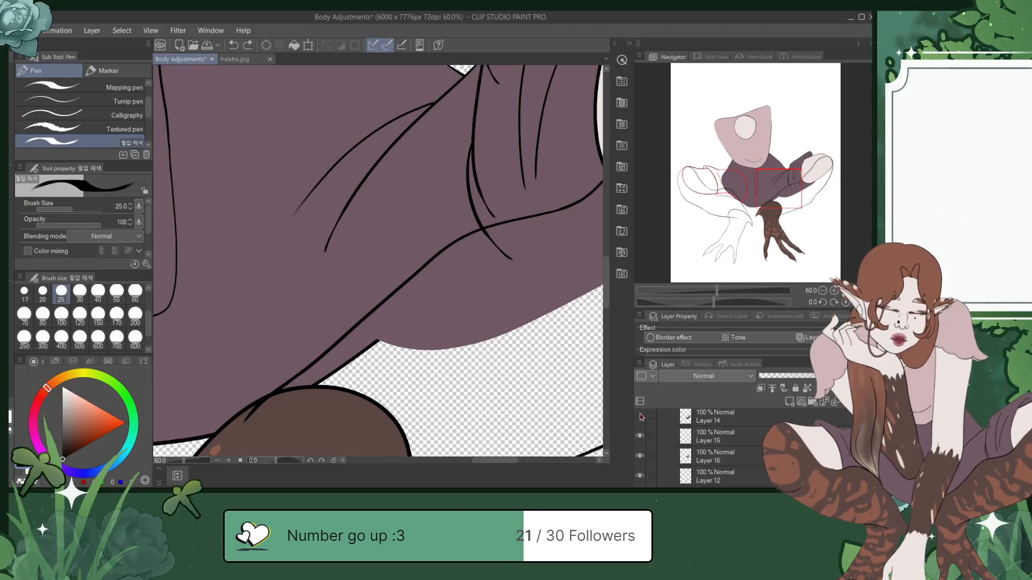
pyautogui.click(640, 417)
pyautogui.scroll(5, 710, 446)
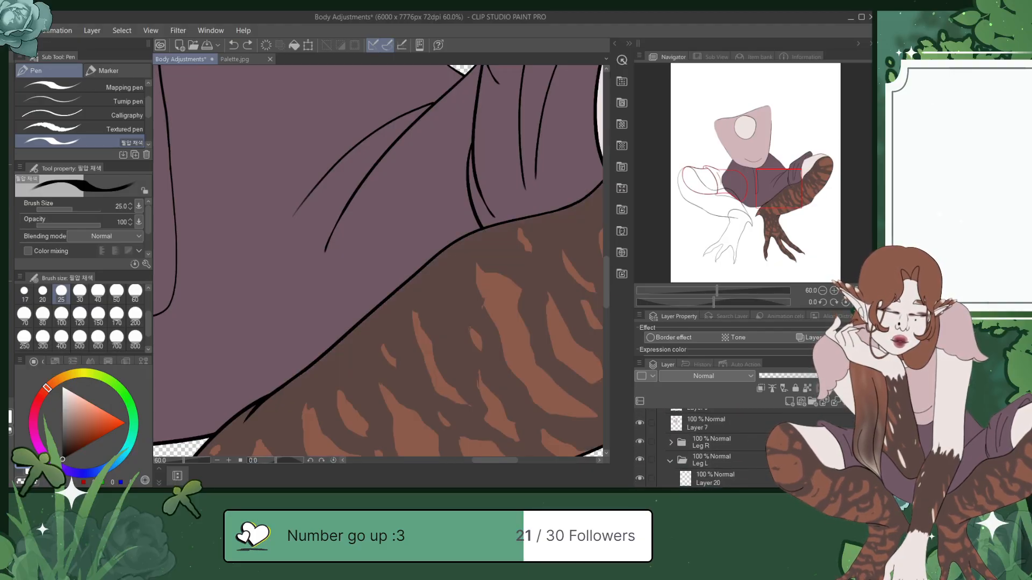
pyautogui.scroll(-2, 709, 446)
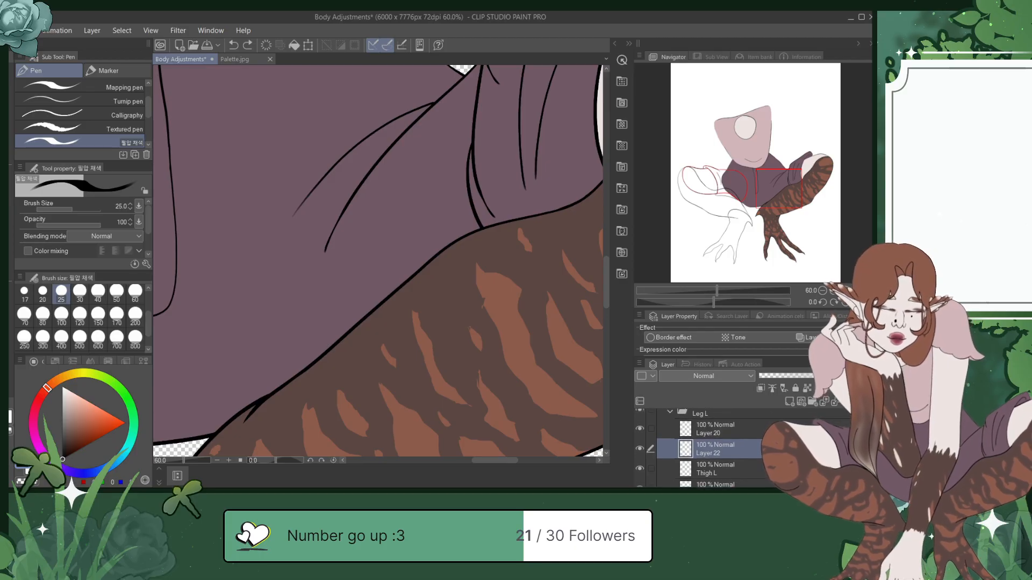
# Step: Ink the garment's upper edge over its red sketch across the purple area, add a short fold line branching off its curve, and save
pyautogui.moveTo(781, 191); pyautogui.dragTo(735, 184)
pyautogui.hotkey('ctrl', 's')
pyautogui.moveTo(237, 128)
pyautogui.mouseDown()
pyautogui.moveTo(462, 153)
pyautogui.moveTo(486, 189)
pyautogui.mouseUp()
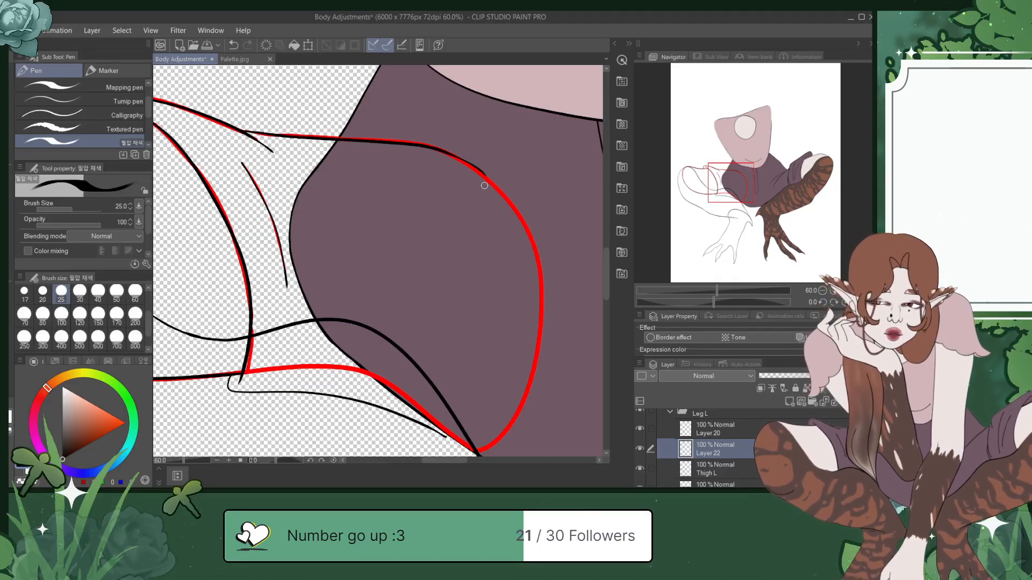
pyautogui.hotkey('ctrl', 'z')
pyautogui.moveTo(241, 131)
pyautogui.mouseDown()
pyautogui.moveTo(430, 151)
pyautogui.moveTo(478, 174)
pyautogui.moveTo(521, 237)
pyautogui.mouseUp()
pyautogui.hotkey('ctrl', 'z')
pyautogui.moveTo(240, 132)
pyautogui.mouseDown()
pyautogui.moveTo(421, 148)
pyautogui.moveTo(487, 176)
pyautogui.moveTo(516, 207)
pyautogui.moveTo(536, 262)
pyautogui.moveTo(536, 317)
pyautogui.mouseUp()
pyautogui.hotkey('ctrl', 'z')
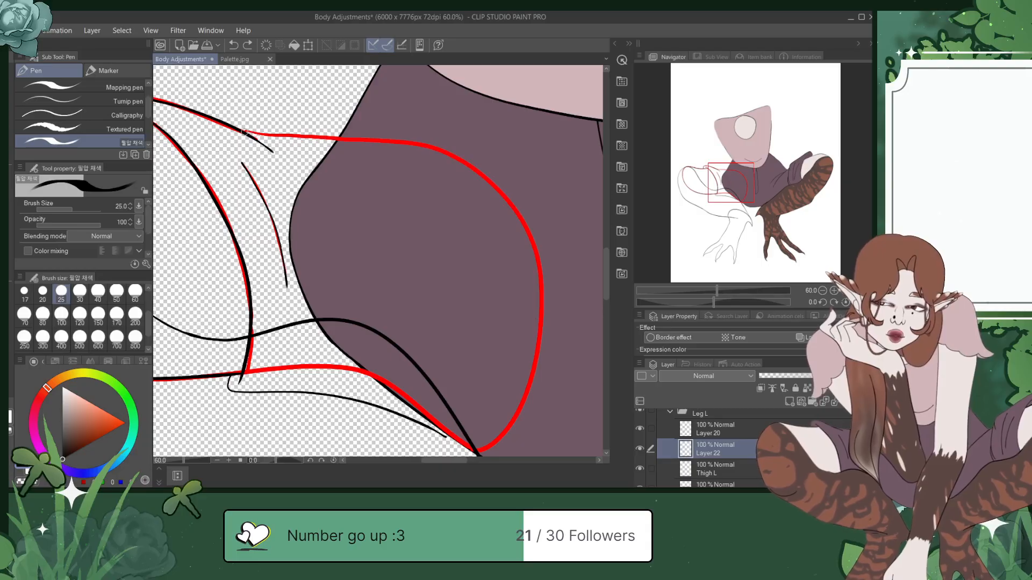
pyautogui.moveTo(244, 132)
pyautogui.mouseDown()
pyautogui.moveTo(449, 156)
pyautogui.moveTo(509, 204)
pyautogui.moveTo(539, 271)
pyautogui.mouseUp()
pyautogui.moveTo(462, 160); pyautogui.dragTo(551, 234)
pyautogui.hotkey('ctrl', 's')
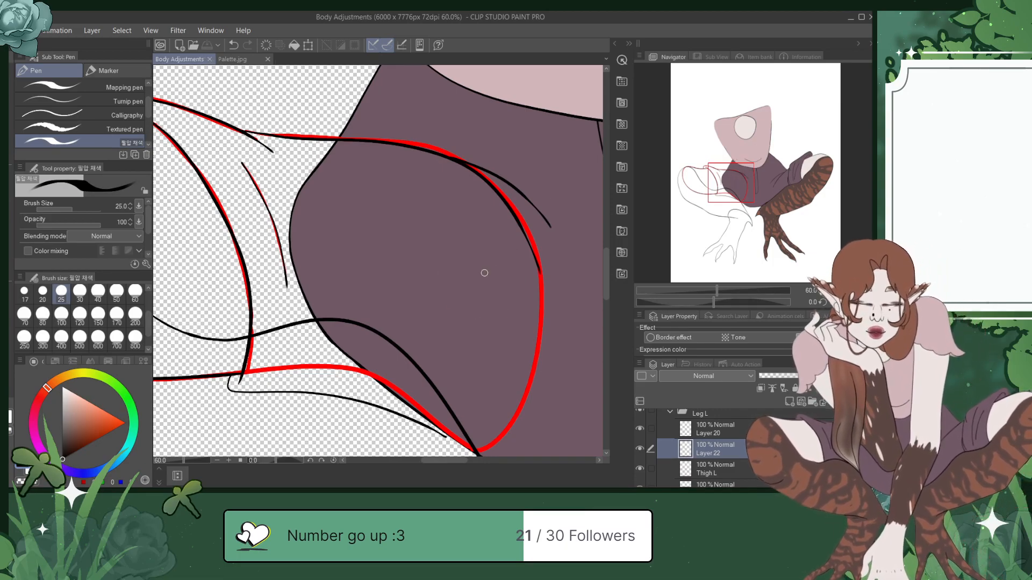
# Step: Sample the garment's purple colour, delete the red Thigh L sketch layer, and save the drawing
pyautogui.keyDown('alt'); pyautogui.click(484, 273); pyautogui.keyUp('alt')
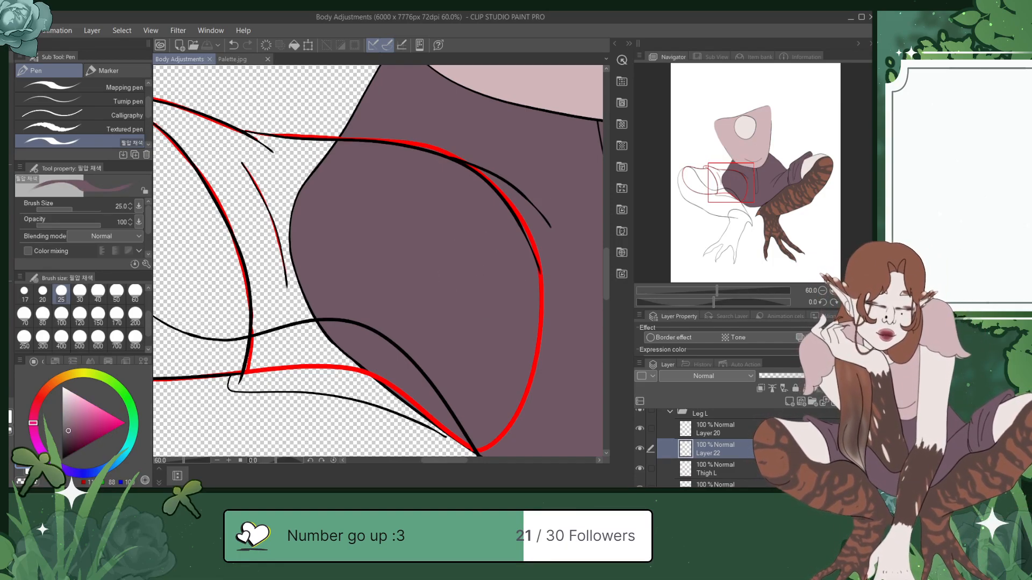
pyautogui.click(737, 467)
pyautogui.click(864, 402)
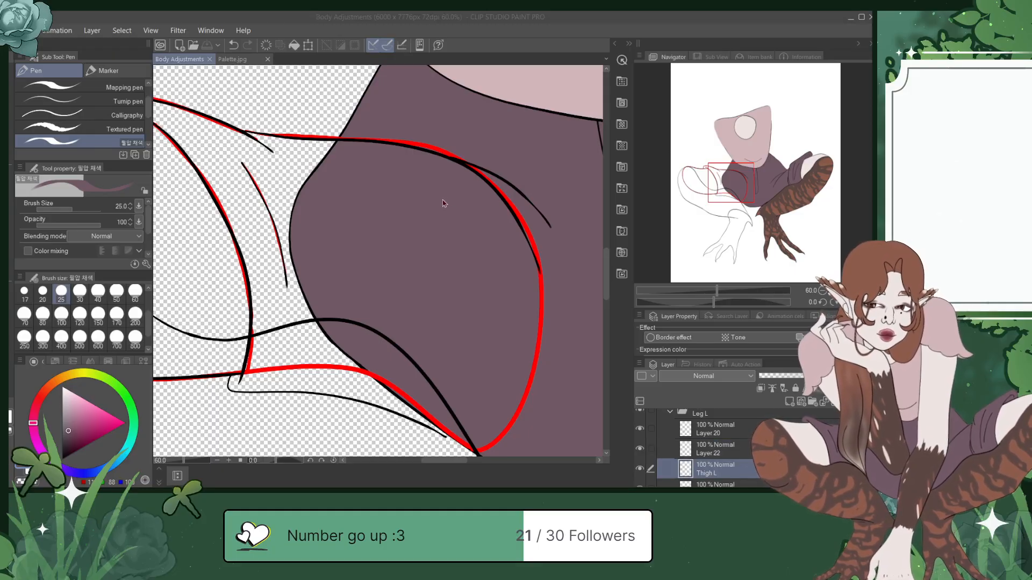
pyautogui.click(396, 267)
pyautogui.scroll(-5, 395, 266)
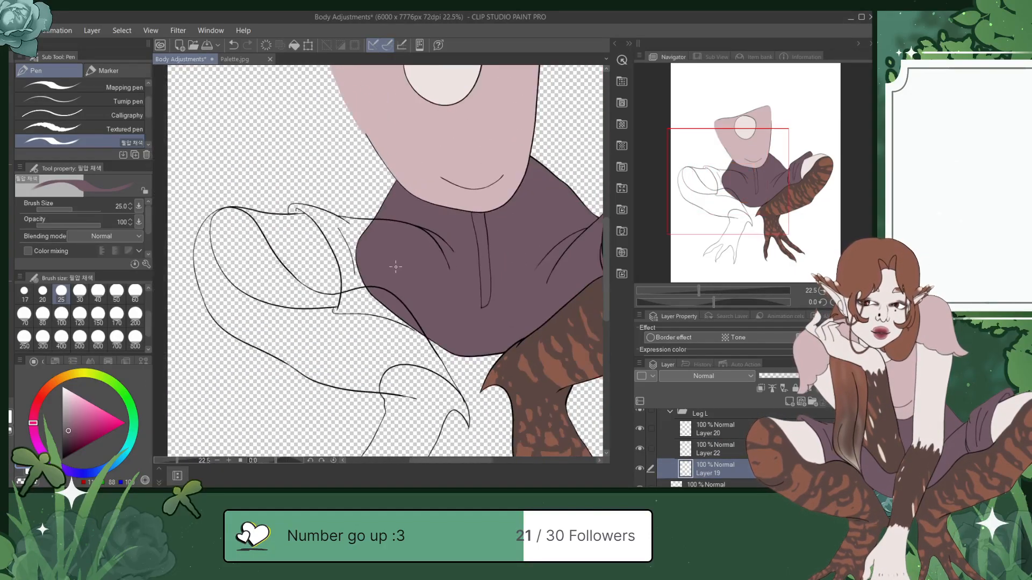
pyautogui.hotkey('ctrl', 's')
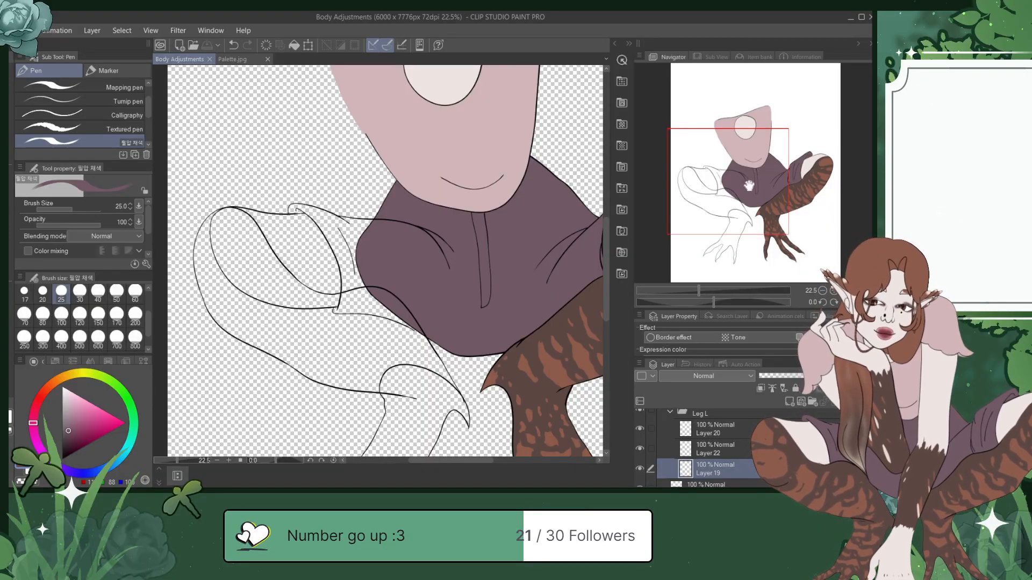
# Step: Sample the dark brown of the finished striped leg and add a new layer directly above Layer 22 for the left leg's colour
pyautogui.moveTo(743, 181); pyautogui.dragTo(750, 188)
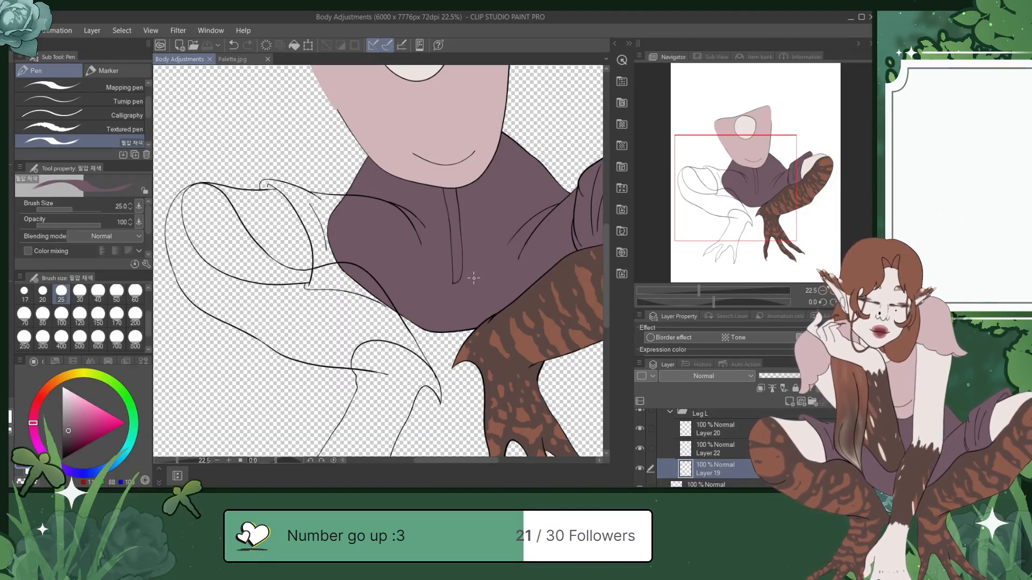
pyautogui.click(734, 437)
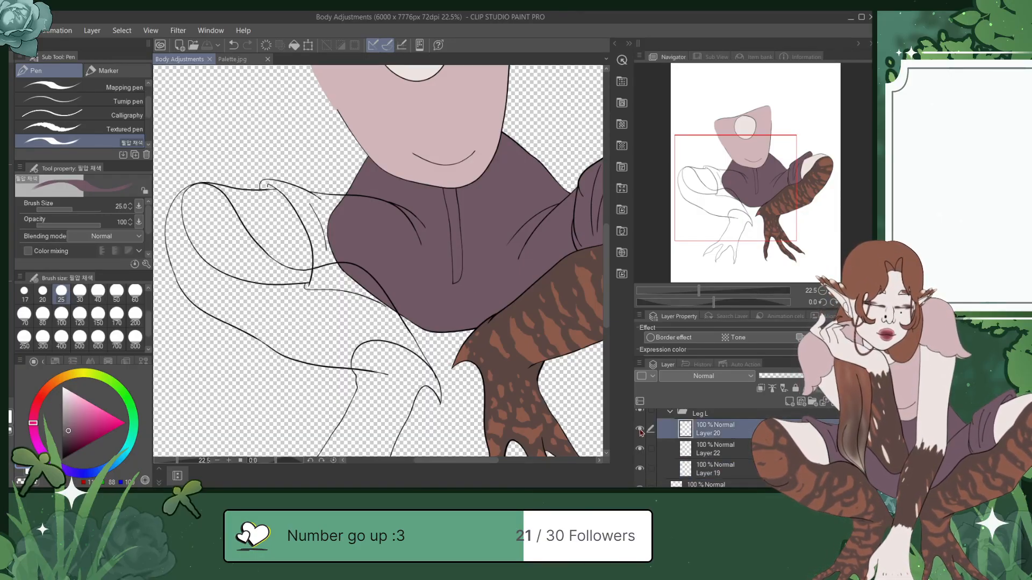
pyautogui.click(640, 429)
pyautogui.click(640, 429)
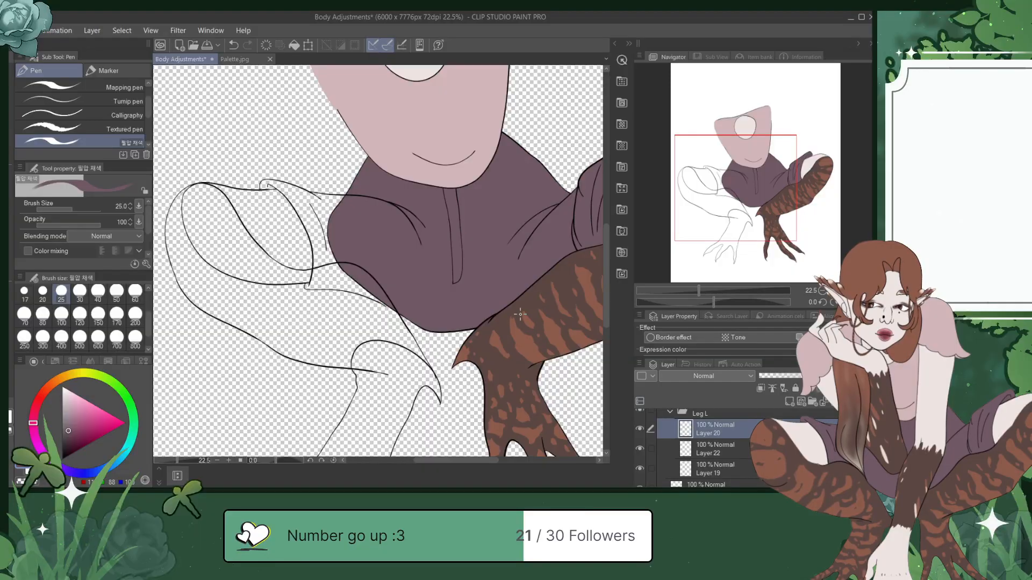
pyautogui.keyDown('alt'); pyautogui.click(529, 301); pyautogui.keyUp('alt')
pyautogui.click(653, 448)
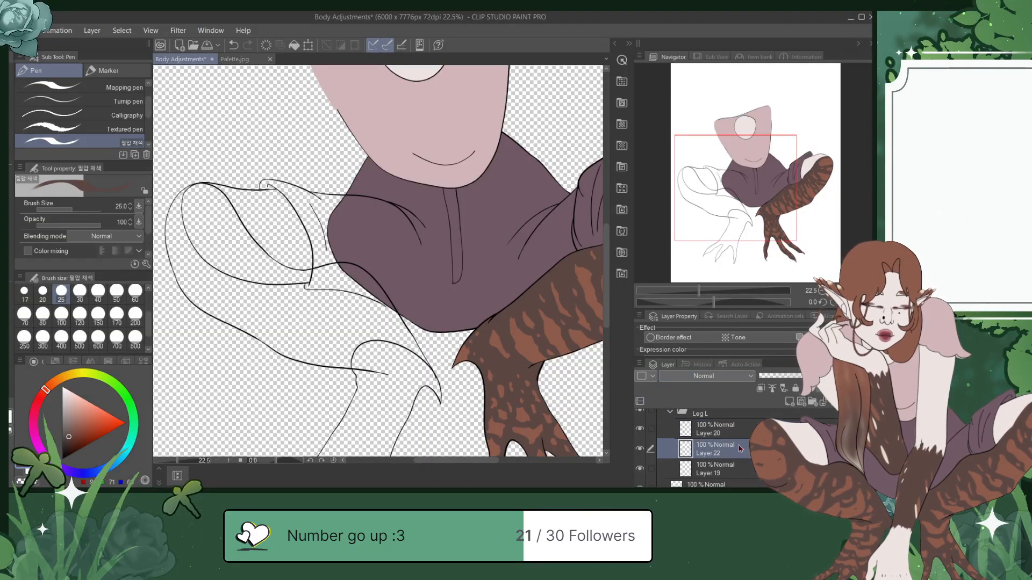
pyautogui.click(639, 449)
pyautogui.click(640, 449)
pyautogui.click(790, 401)
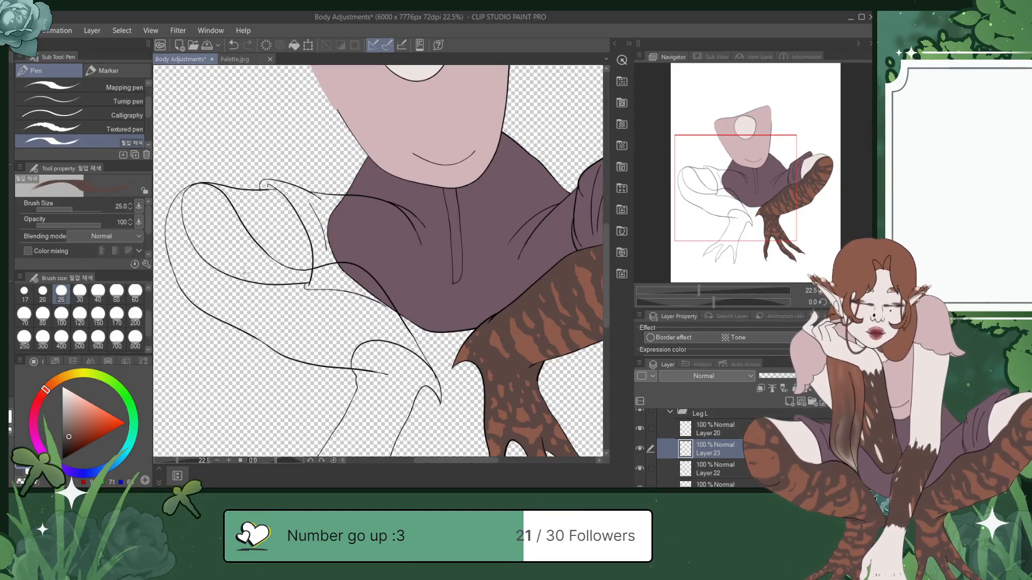
# Step: Paint the left leg's interior dark brown from the knee toward the ankle with the Mapping pen at brush size 100
pyautogui.scroll(3, 244, 271)
pyautogui.moveTo(714, 188); pyautogui.dragTo(706, 179)
pyautogui.click(81, 88)
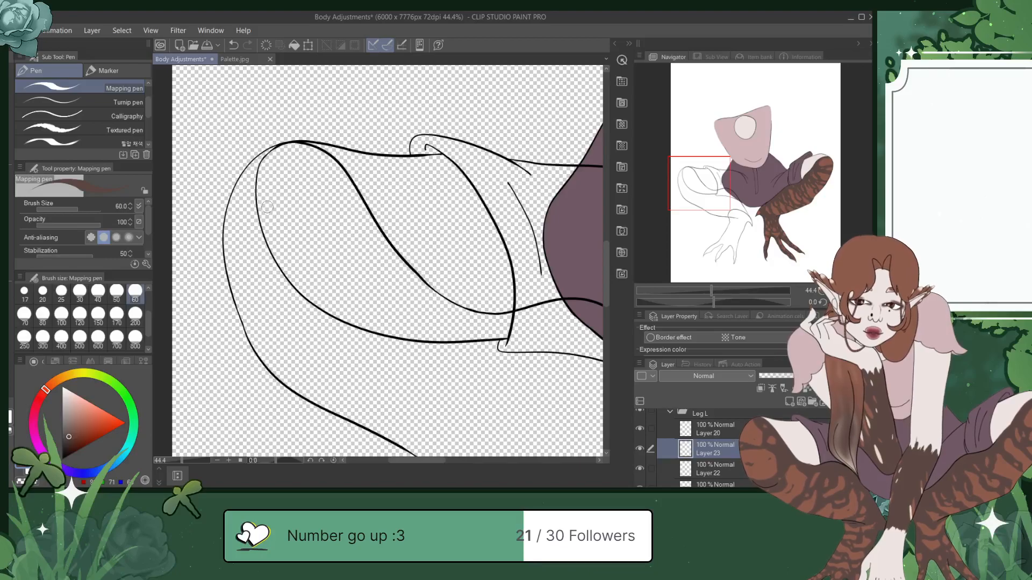
pyautogui.click(81, 256)
pyautogui.moveTo(271, 169)
pyautogui.mouseDown()
pyautogui.moveTo(247, 231)
pyautogui.moveTo(271, 169)
pyautogui.moveTo(257, 212)
pyautogui.mouseUp()
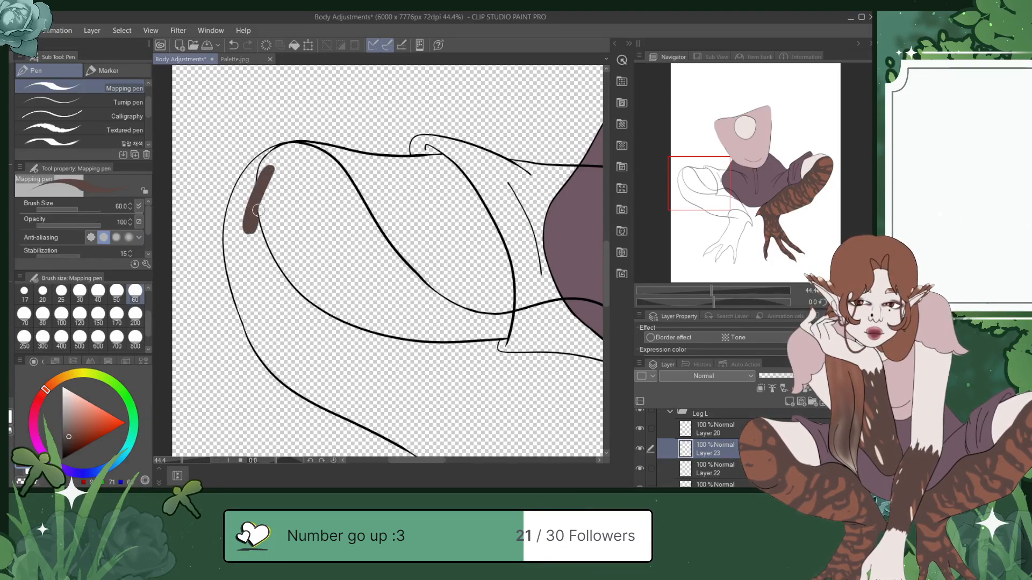
pyautogui.click(61, 314)
pyautogui.moveTo(269, 171)
pyautogui.mouseDown()
pyautogui.moveTo(280, 231)
pyautogui.moveTo(298, 203)
pyautogui.moveTo(301, 285)
pyautogui.moveTo(331, 344)
pyautogui.moveTo(396, 316)
pyautogui.moveTo(484, 365)
pyautogui.mouseUp()
pyautogui.moveTo(546, 357)
pyautogui.mouseDown()
pyautogui.moveTo(538, 336)
pyautogui.moveTo(410, 341)
pyautogui.moveTo(443, 336)
pyautogui.moveTo(353, 309)
pyautogui.moveTo(434, 334)
pyautogui.moveTo(324, 277)
pyautogui.moveTo(396, 323)
pyautogui.moveTo(305, 248)
pyautogui.moveTo(333, 281)
pyautogui.moveTo(281, 171)
pyautogui.moveTo(302, 180)
pyautogui.moveTo(339, 267)
pyautogui.moveTo(310, 200)
pyautogui.moveTo(369, 298)
pyautogui.moveTo(330, 258)
pyautogui.moveTo(430, 331)
pyautogui.moveTo(394, 304)
pyautogui.moveTo(511, 337)
pyautogui.moveTo(433, 306)
pyautogui.moveTo(343, 214)
pyautogui.moveTo(427, 307)
pyautogui.moveTo(395, 294)
pyautogui.moveTo(329, 205)
pyautogui.moveTo(334, 231)
pyautogui.moveTo(356, 260)
pyautogui.moveTo(313, 193)
pyautogui.moveTo(333, 188)
pyautogui.moveTo(311, 164)
pyautogui.moveTo(291, 156)
pyautogui.moveTo(254, 185)
pyautogui.moveTo(272, 196)
pyautogui.moveTo(282, 167)
pyautogui.moveTo(271, 163)
pyautogui.moveTo(249, 192)
pyautogui.moveTo(241, 260)
pyautogui.moveTo(250, 213)
pyautogui.moveTo(280, 306)
pyautogui.moveTo(247, 241)
pyautogui.moveTo(282, 336)
pyautogui.moveTo(248, 266)
pyautogui.moveTo(292, 351)
pyautogui.moveTo(281, 354)
pyautogui.moveTo(265, 293)
pyautogui.moveTo(282, 286)
pyautogui.moveTo(303, 375)
pyautogui.moveTo(308, 343)
pyautogui.moveTo(387, 384)
pyautogui.moveTo(419, 376)
pyautogui.moveTo(291, 351)
pyautogui.moveTo(262, 293)
pyautogui.moveTo(285, 299)
pyautogui.moveTo(304, 370)
pyautogui.moveTo(308, 343)
pyautogui.moveTo(373, 389)
pyautogui.moveTo(419, 379)
pyautogui.moveTo(411, 364)
pyautogui.moveTo(441, 363)
pyautogui.moveTo(389, 369)
pyautogui.moveTo(461, 388)
pyautogui.moveTo(400, 409)
pyautogui.moveTo(358, 402)
pyautogui.moveTo(421, 423)
pyautogui.moveTo(385, 390)
pyautogui.moveTo(350, 388)
pyautogui.moveTo(313, 341)
pyautogui.moveTo(348, 368)
pyautogui.moveTo(353, 324)
pyautogui.moveTo(345, 334)
pyautogui.moveTo(391, 295)
pyautogui.moveTo(361, 264)
pyautogui.moveTo(390, 269)
pyautogui.moveTo(369, 223)
pyautogui.moveTo(414, 207)
pyautogui.moveTo(472, 225)
pyautogui.moveTo(506, 291)
pyautogui.moveTo(407, 217)
pyautogui.moveTo(513, 323)
pyautogui.moveTo(396, 300)
pyautogui.moveTo(387, 315)
pyautogui.moveTo(432, 348)
pyautogui.moveTo(345, 344)
pyautogui.moveTo(493, 376)
pyautogui.moveTo(446, 364)
pyautogui.moveTo(486, 363)
pyautogui.moveTo(460, 336)
pyautogui.moveTo(503, 344)
pyautogui.moveTo(487, 306)
pyautogui.moveTo(371, 269)
pyautogui.mouseUp()
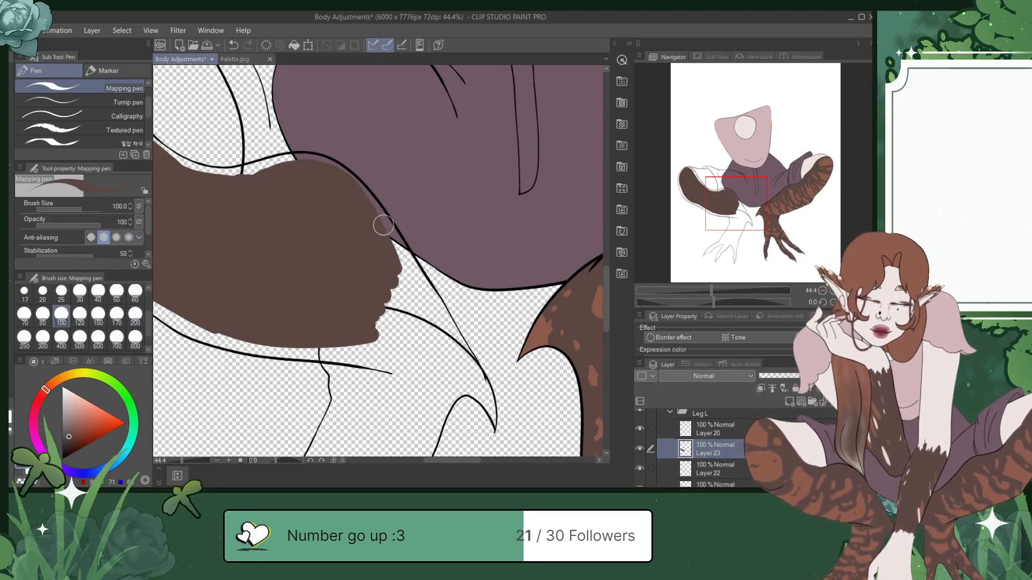
# Step: Extend the brown fill along the leg's upper outline and down to the pointed heel, covering the area above the lower outline
pyautogui.moveTo(392, 232); pyautogui.dragTo(445, 323)
pyautogui.moveTo(383, 232); pyautogui.dragTo(448, 332)
pyautogui.moveTo(400, 266)
pyautogui.mouseDown()
pyautogui.moveTo(441, 336)
pyautogui.moveTo(387, 276)
pyautogui.moveTo(440, 342)
pyautogui.moveTo(393, 297)
pyautogui.moveTo(413, 332)
pyautogui.moveTo(370, 294)
pyautogui.moveTo(409, 339)
pyautogui.moveTo(392, 339)
pyautogui.moveTo(360, 315)
pyautogui.moveTo(398, 347)
pyautogui.moveTo(340, 342)
pyautogui.moveTo(353, 363)
pyautogui.moveTo(399, 374)
pyautogui.mouseUp()
pyautogui.hotkey('ctrl', 'z')
pyautogui.moveTo(341, 345)
pyautogui.mouseDown()
pyautogui.moveTo(395, 353)
pyautogui.moveTo(364, 340)
pyautogui.moveTo(341, 346)
pyautogui.moveTo(342, 358)
pyautogui.moveTo(410, 380)
pyautogui.mouseUp()
pyautogui.hotkey('ctrl', 'z')
pyautogui.moveTo(350, 353)
pyautogui.mouseDown()
pyautogui.moveTo(342, 359)
pyautogui.moveTo(410, 372)
pyautogui.mouseUp()
pyautogui.moveTo(437, 308)
pyautogui.mouseDown()
pyautogui.moveTo(465, 351)
pyautogui.moveTo(429, 289)
pyautogui.moveTo(474, 359)
pyautogui.mouseUp()
pyautogui.hotkey('ctrl', 'z')
pyautogui.hotkey('ctrl', 'z')
pyautogui.moveTo(450, 325)
pyautogui.mouseDown()
pyautogui.moveTo(481, 382)
pyautogui.moveTo(390, 356)
pyautogui.moveTo(465, 380)
pyautogui.moveTo(409, 369)
pyautogui.moveTo(444, 374)
pyautogui.moveTo(422, 360)
pyautogui.moveTo(449, 338)
pyautogui.moveTo(473, 377)
pyautogui.moveTo(440, 343)
pyautogui.moveTo(411, 334)
pyautogui.moveTo(459, 368)
pyautogui.moveTo(407, 345)
pyautogui.moveTo(438, 364)
pyautogui.moveTo(380, 348)
pyautogui.mouseUp()
pyautogui.hotkey('ctrl', 'z')
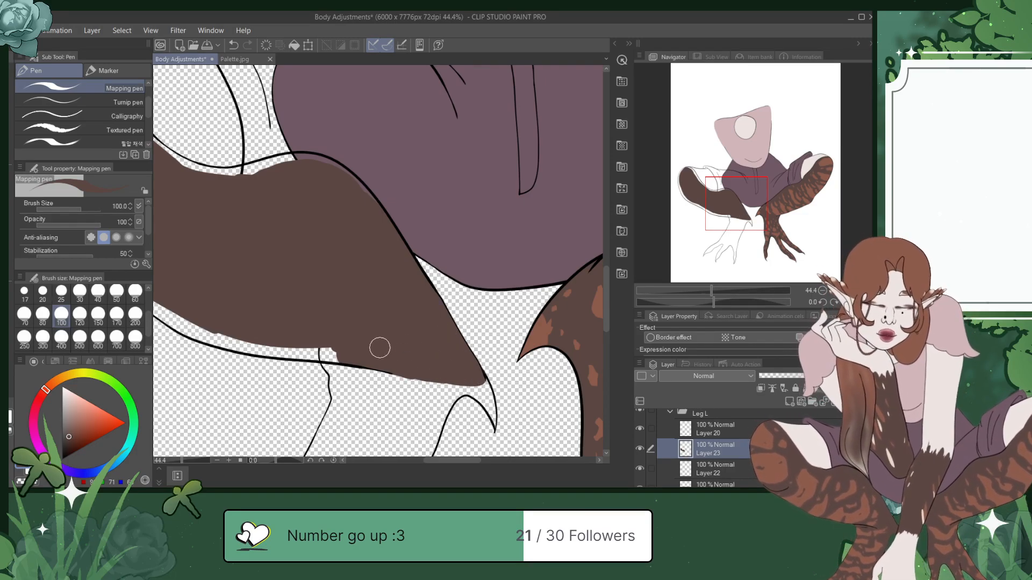
# Step: Trim the brown fill to the curved line above the foot near the heel point, and save the drawing
pyautogui.moveTo(486, 385)
pyautogui.mouseDown()
pyautogui.moveTo(443, 364)
pyautogui.moveTo(377, 410)
pyautogui.moveTo(415, 392)
pyautogui.moveTo(396, 387)
pyautogui.moveTo(403, 372)
pyautogui.moveTo(480, 394)
pyautogui.moveTo(441, 372)
pyautogui.moveTo(390, 381)
pyautogui.mouseUp()
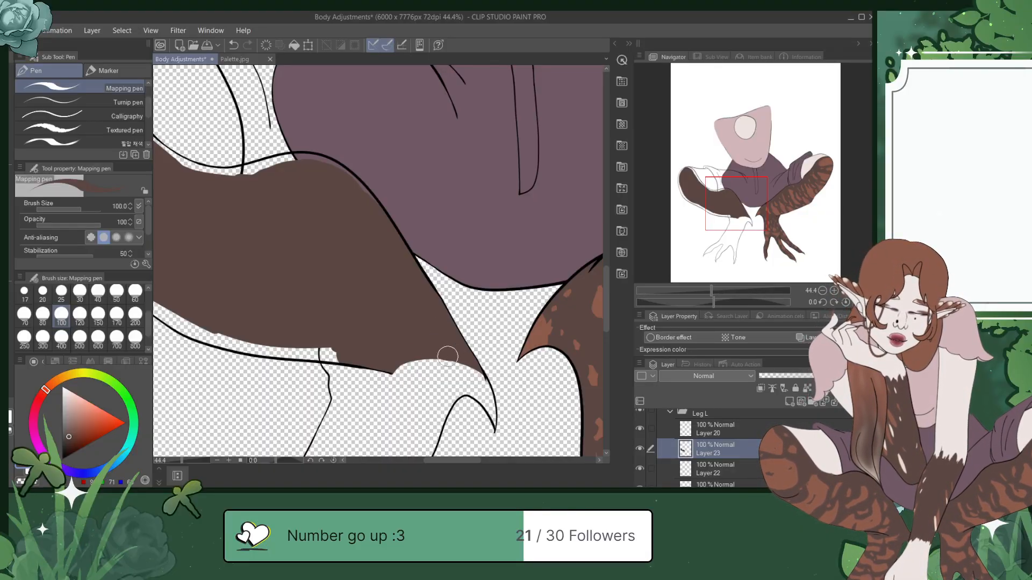
pyautogui.moveTo(452, 360)
pyautogui.mouseDown()
pyautogui.moveTo(459, 356)
pyautogui.moveTo(442, 350)
pyautogui.mouseUp()
pyautogui.hotkey('ctrl', 'z')
pyautogui.hotkey('ctrl', 's')
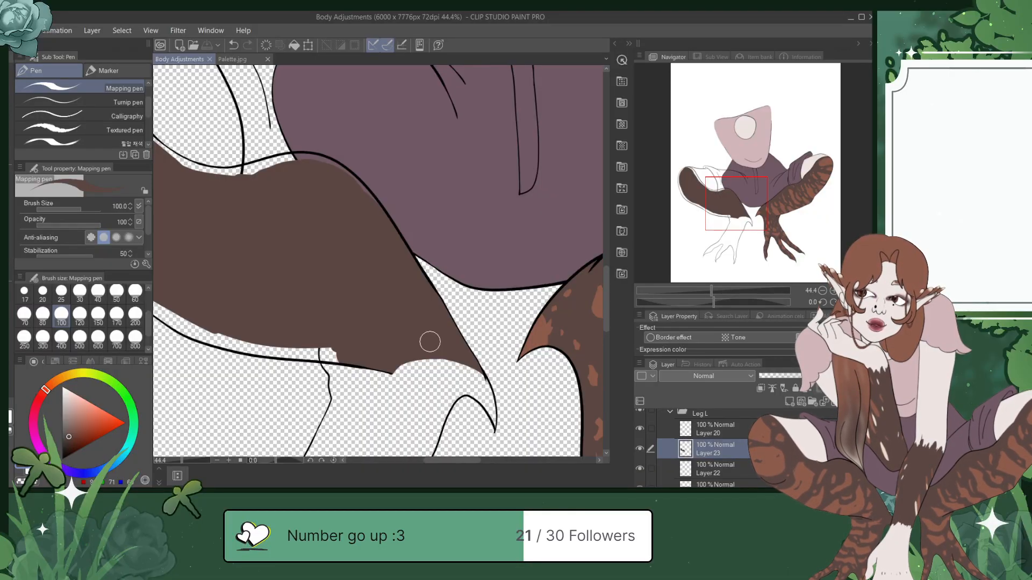
# Step: Fill the gap between the brown area and the black outline along the leg's underside near the ankle, and save
pyautogui.moveTo(739, 202); pyautogui.dragTo(728, 203)
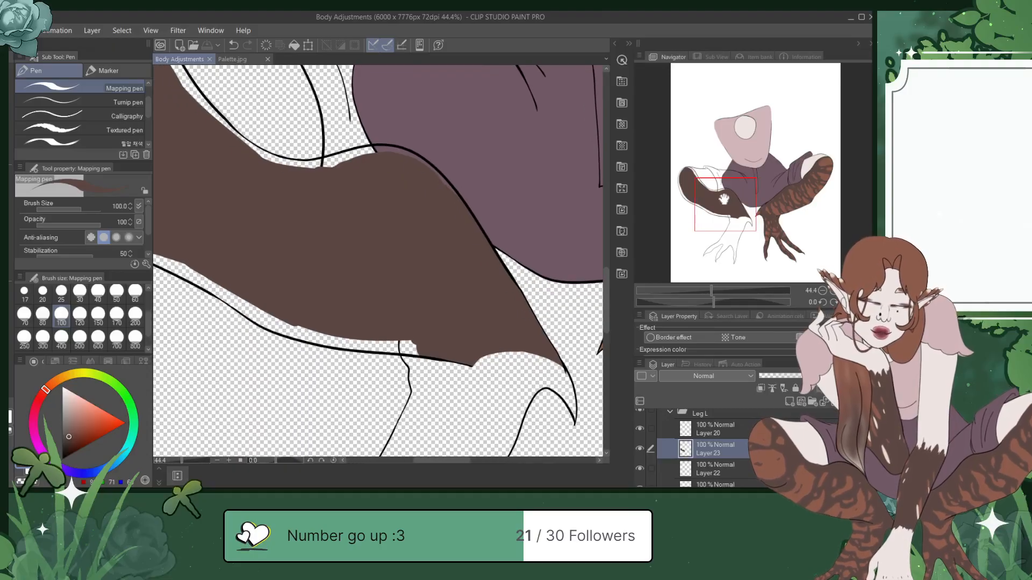
pyautogui.moveTo(293, 318)
pyautogui.mouseDown()
pyautogui.moveTo(390, 338)
pyautogui.moveTo(305, 328)
pyautogui.moveTo(368, 349)
pyautogui.moveTo(422, 349)
pyautogui.moveTo(358, 338)
pyautogui.moveTo(430, 345)
pyautogui.mouseUp()
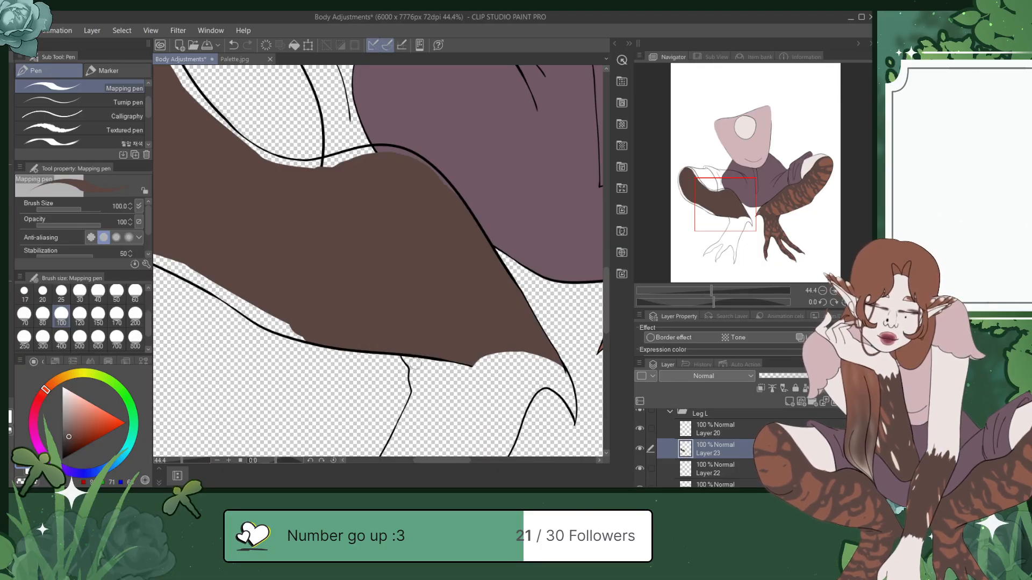
pyautogui.moveTo(725, 204); pyautogui.dragTo(712, 202)
pyautogui.moveTo(280, 266)
pyautogui.mouseDown()
pyautogui.moveTo(282, 289)
pyautogui.moveTo(354, 328)
pyautogui.moveTo(316, 302)
pyautogui.moveTo(340, 325)
pyautogui.moveTo(435, 361)
pyautogui.mouseUp()
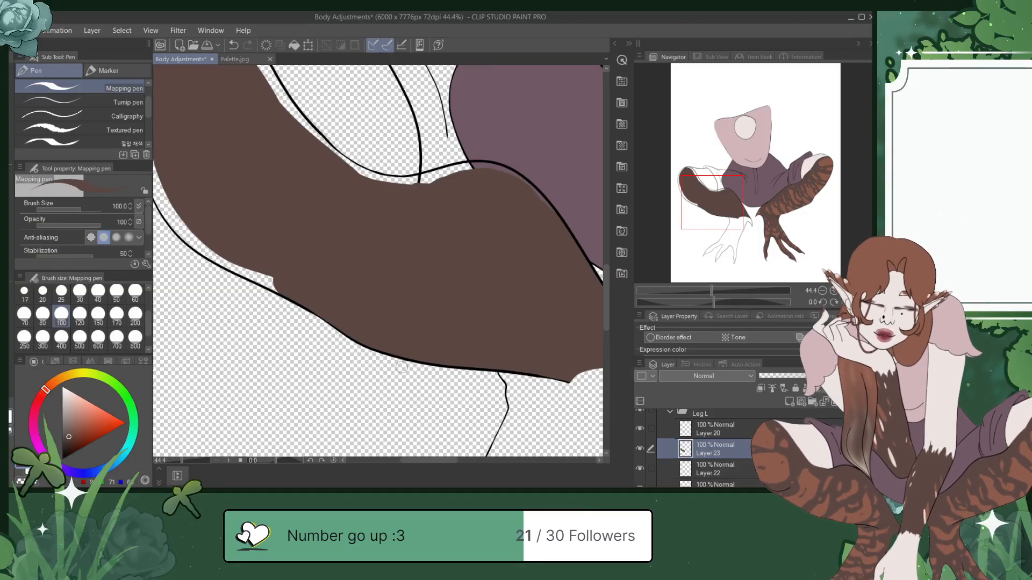
pyautogui.hotkey('ctrl', 's')
# Step: Extend the brown fill to the outline around the knee's outer side and along the remaining underside of the leg, and save
pyautogui.moveTo(727, 200)
pyautogui.mouseDown()
pyautogui.moveTo(714, 196)
pyautogui.moveTo(719, 188)
pyautogui.mouseUp()
pyautogui.moveTo(272, 114)
pyautogui.mouseDown()
pyautogui.moveTo(252, 139)
pyautogui.moveTo(275, 114)
pyautogui.moveTo(245, 144)
pyautogui.moveTo(240, 197)
pyautogui.mouseUp()
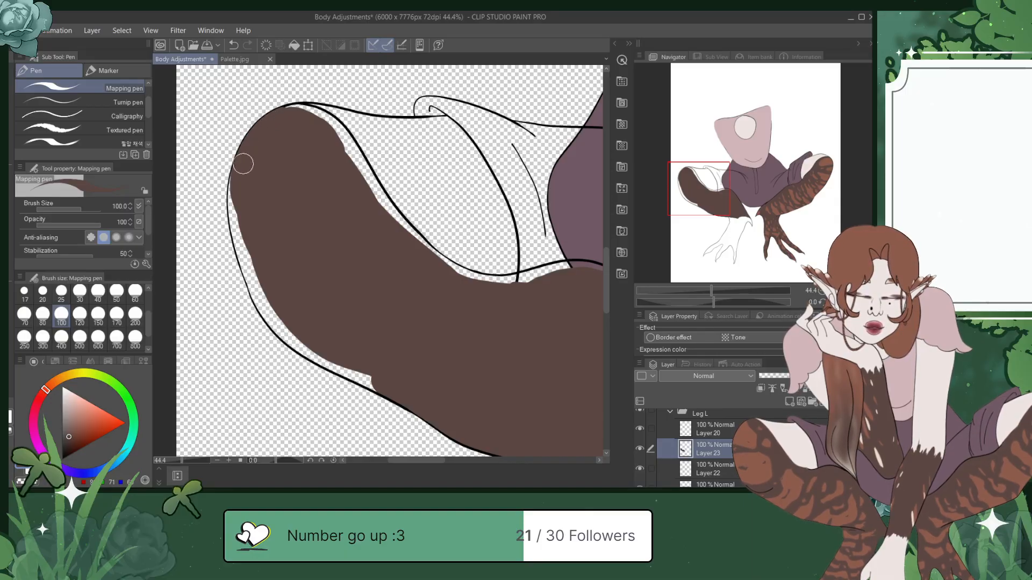
pyautogui.moveTo(233, 191)
pyautogui.mouseDown()
pyautogui.moveTo(242, 258)
pyautogui.moveTo(245, 245)
pyautogui.moveTo(257, 282)
pyautogui.moveTo(239, 248)
pyautogui.mouseUp()
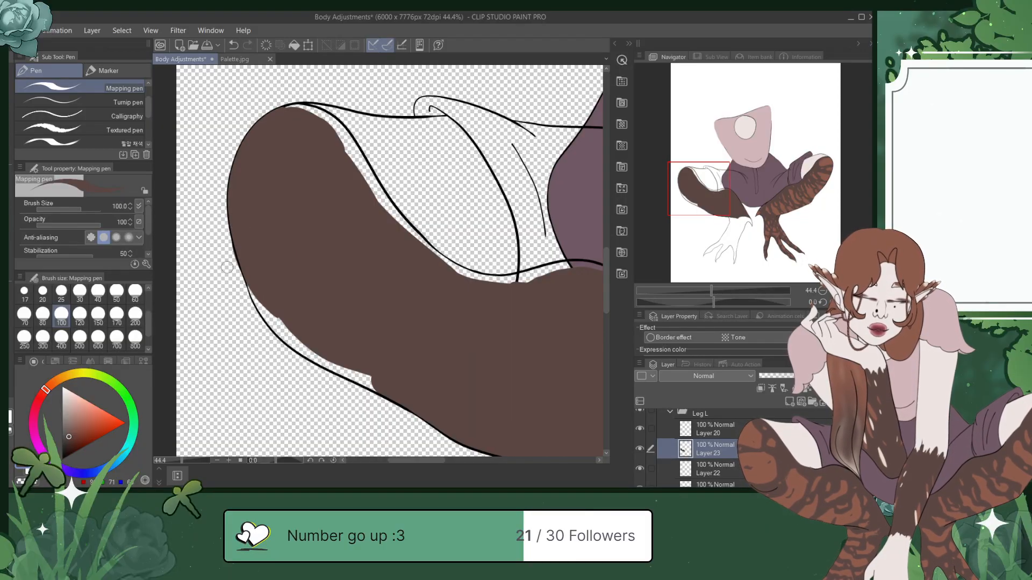
pyautogui.moveTo(240, 243)
pyautogui.mouseDown()
pyautogui.moveTo(256, 296)
pyautogui.moveTo(266, 275)
pyautogui.moveTo(249, 238)
pyautogui.mouseUp()
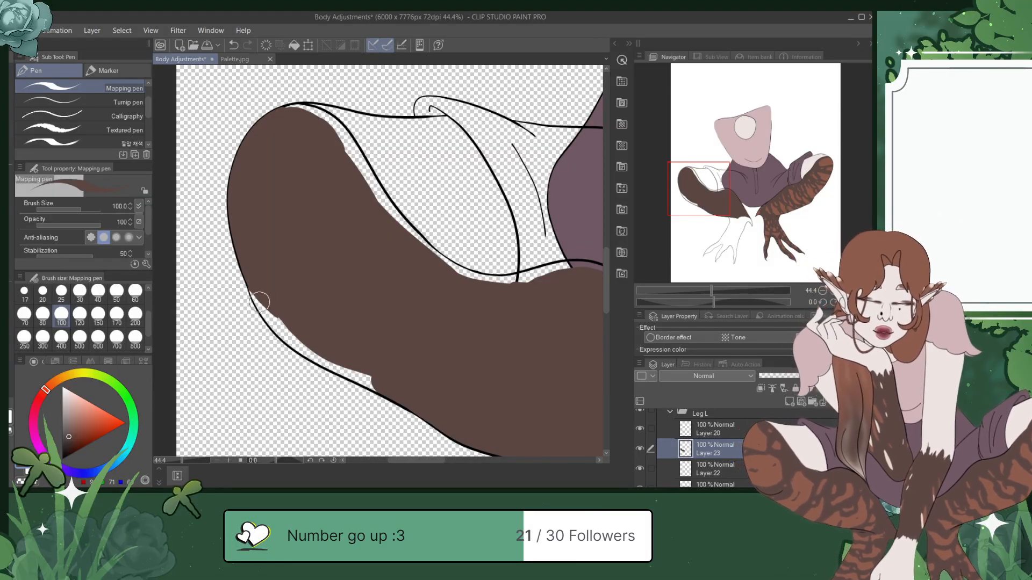
pyautogui.moveTo(255, 294); pyautogui.dragTo(297, 339)
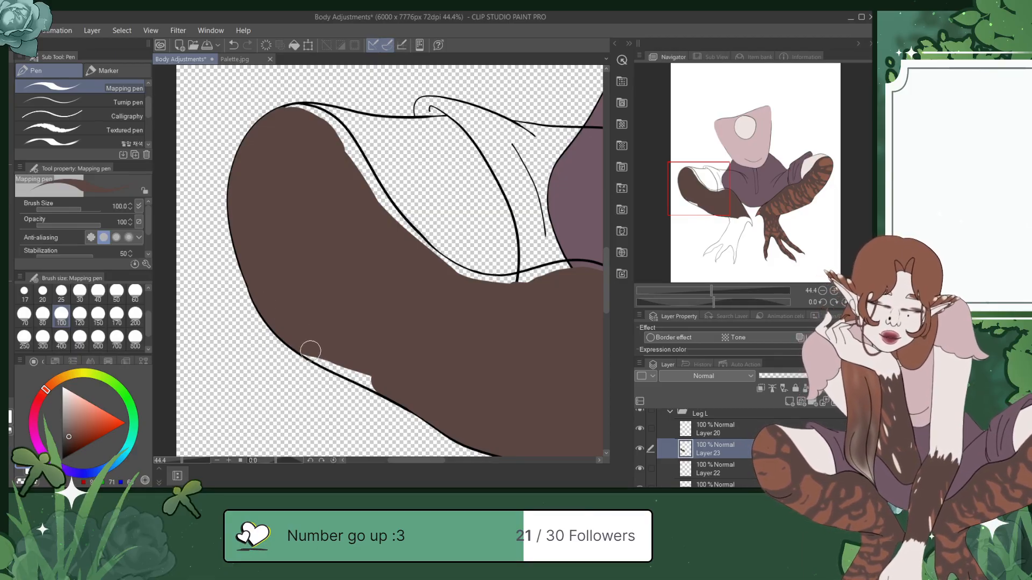
pyautogui.moveTo(322, 359)
pyautogui.mouseDown()
pyautogui.moveTo(407, 393)
pyautogui.moveTo(328, 366)
pyautogui.mouseUp()
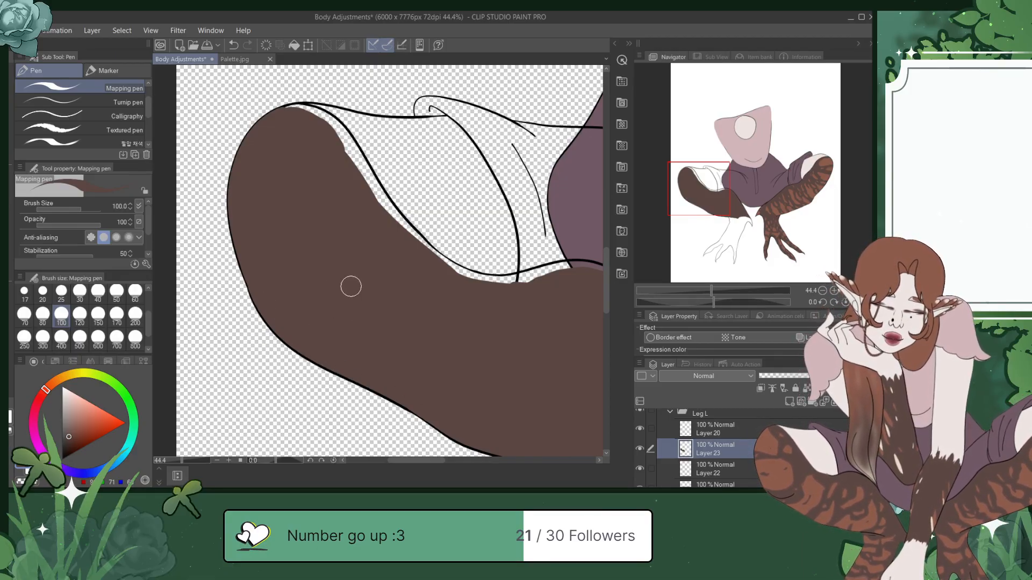
pyautogui.hotkey('ctrl', 's')
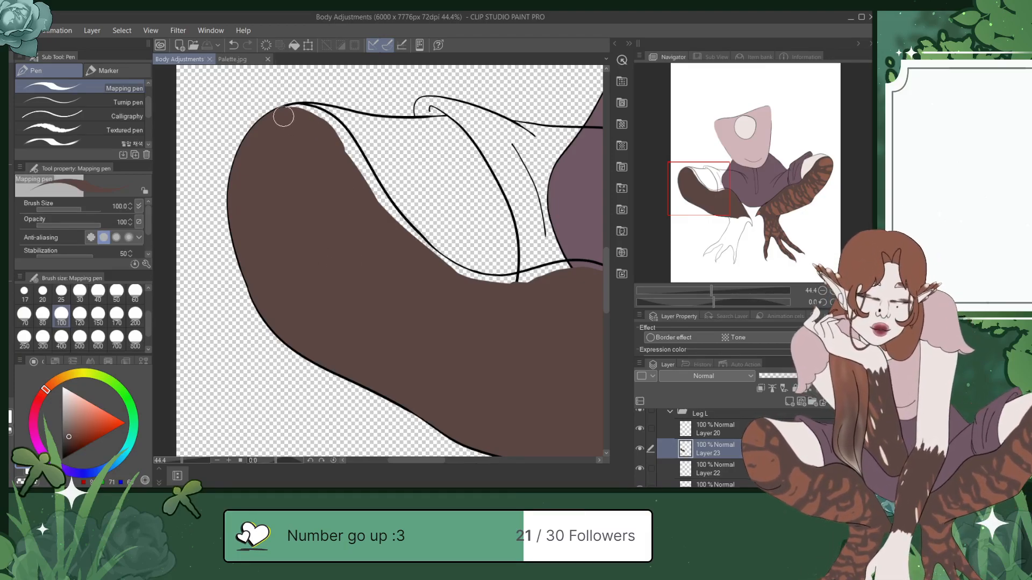
# Step: Extend the brown fill to the outline along the leg's upper edge, from the knee past the dip beside the shorts, and save
pyautogui.moveTo(290, 110)
pyautogui.mouseDown()
pyautogui.moveTo(337, 131)
pyautogui.moveTo(365, 185)
pyautogui.moveTo(339, 130)
pyautogui.moveTo(379, 200)
pyautogui.mouseUp()
pyautogui.moveTo(716, 177); pyautogui.dragTo(732, 186)
pyautogui.moveTo(240, 179); pyautogui.dragTo(328, 259)
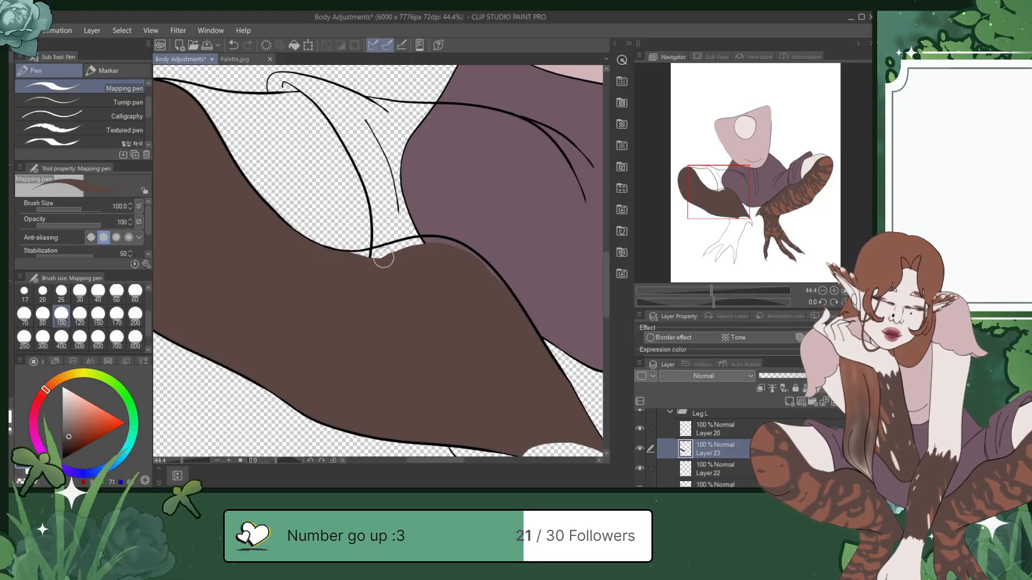
pyautogui.moveTo(356, 261)
pyautogui.mouseDown()
pyautogui.moveTo(431, 247)
pyautogui.moveTo(383, 255)
pyautogui.moveTo(414, 252)
pyautogui.mouseUp()
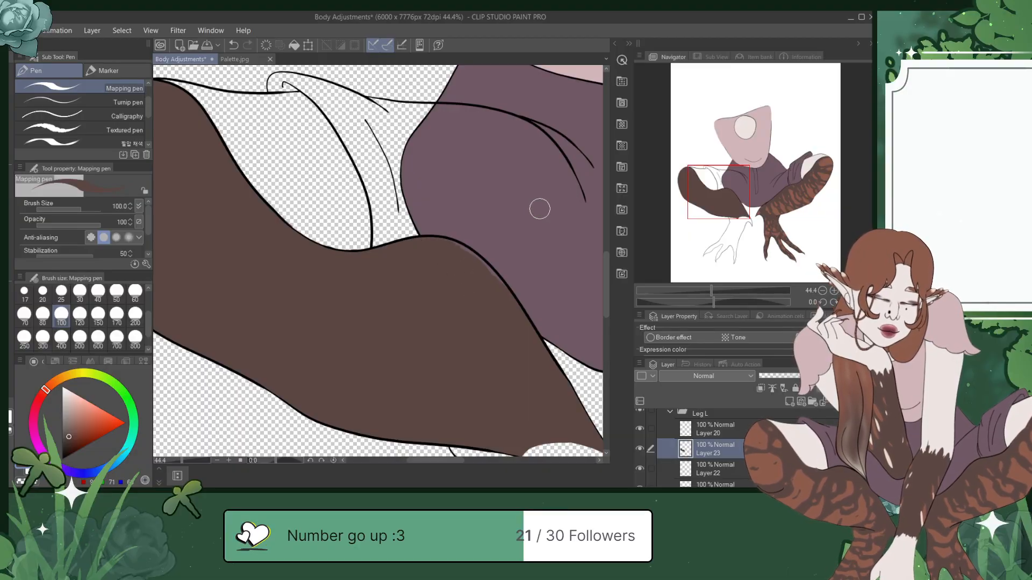
pyautogui.moveTo(729, 192); pyautogui.dragTo(744, 196)
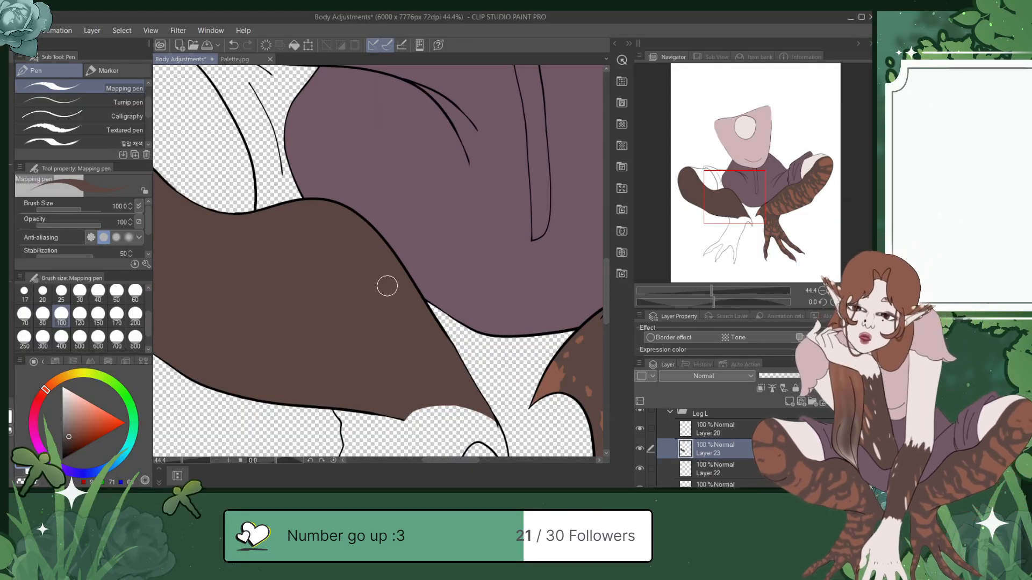
pyautogui.hotkey('ctrl', 's')
# Step: Check the filled leg from knee to heel and hide Layer 23 and Layer 20 to expose the foot's line art
pyautogui.moveTo(740, 193); pyautogui.dragTo(744, 216)
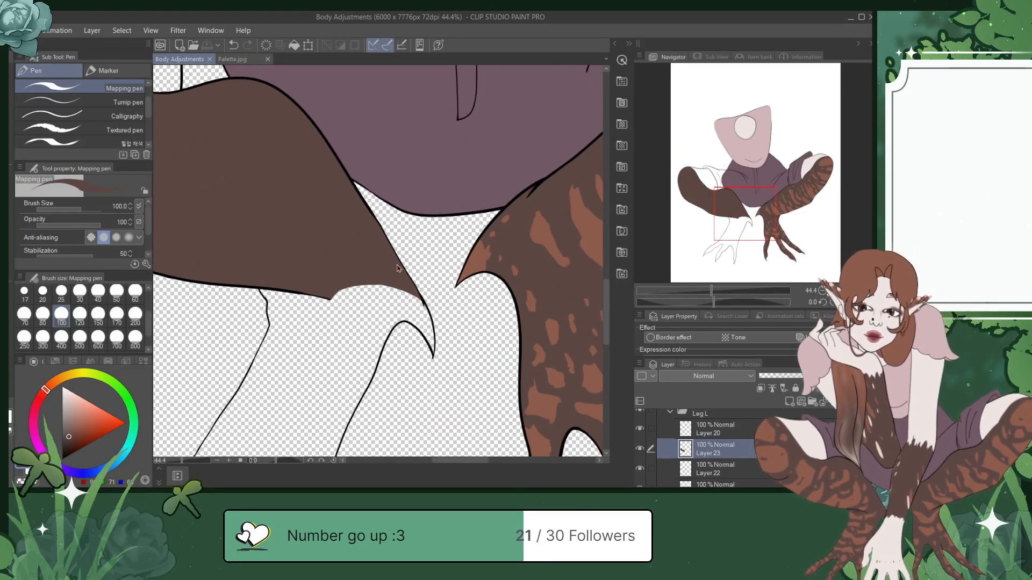
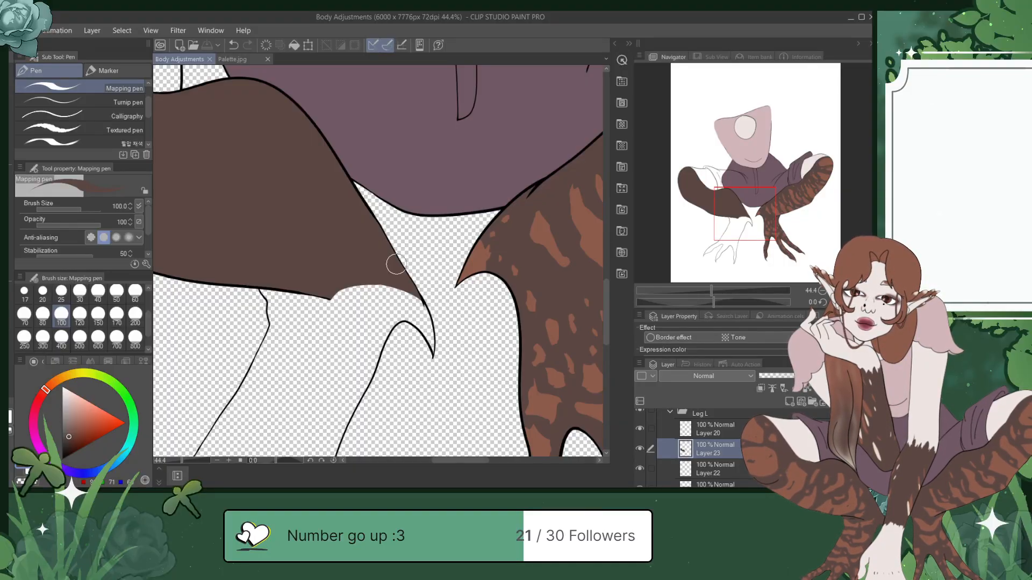
pyautogui.moveTo(751, 213); pyautogui.dragTo(714, 188)
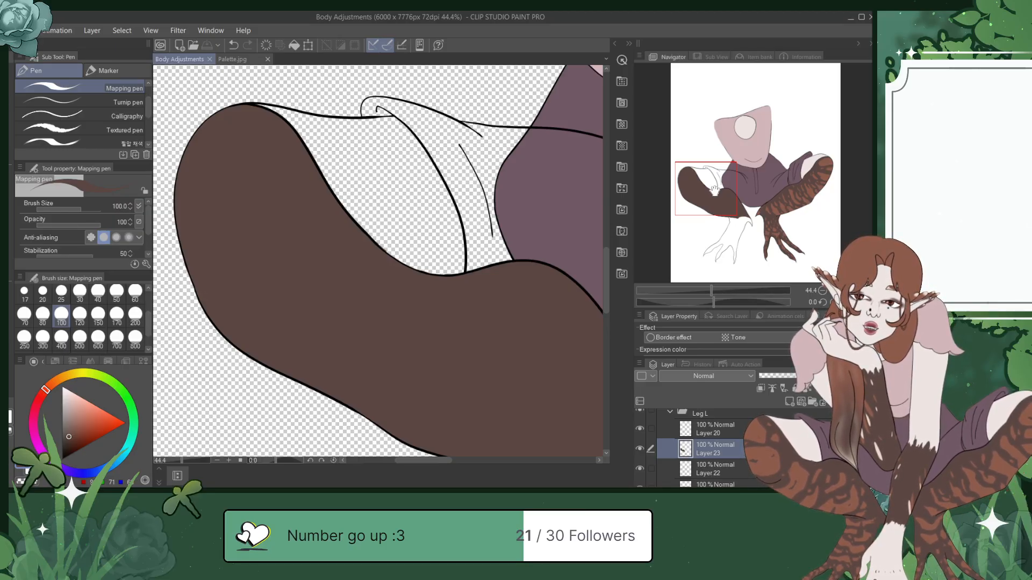
pyautogui.moveTo(715, 190); pyautogui.dragTo(746, 215)
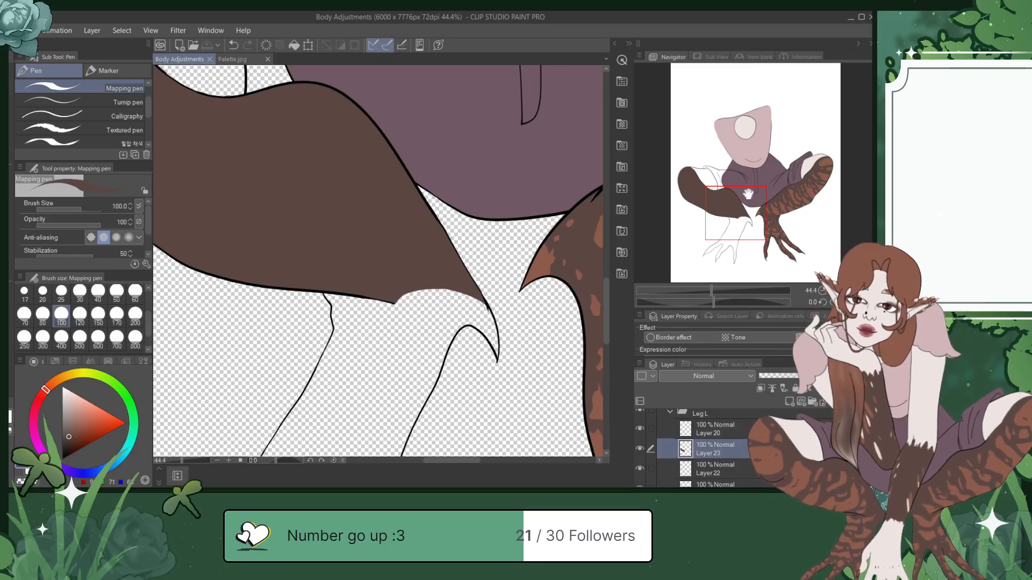
pyautogui.click(639, 449)
pyautogui.click(640, 428)
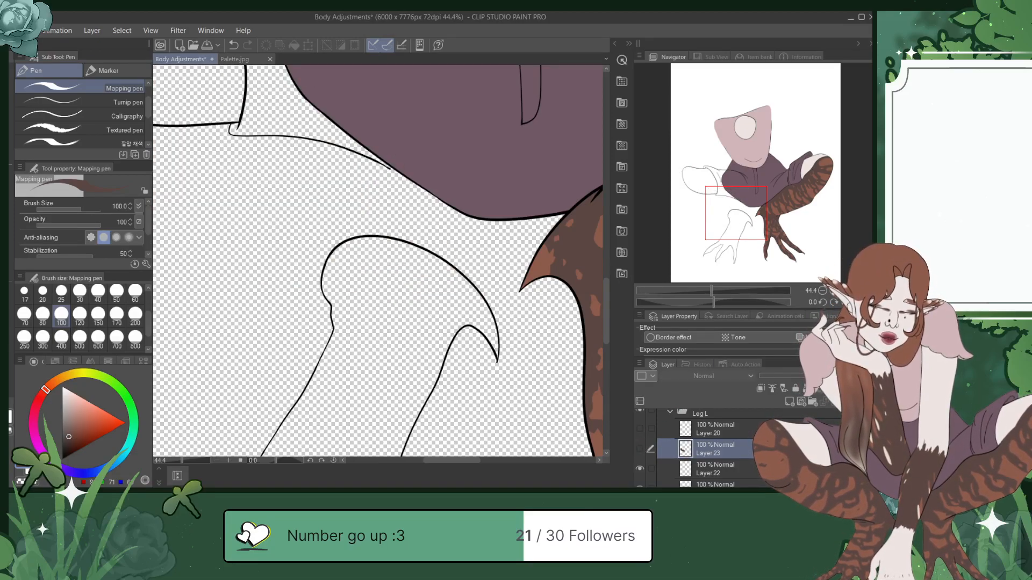
# Step: Identify the foot's line art layer by toggling visibility, and add a new layer directly beneath Layer 19
pyautogui.scroll(-2, 699, 446)
pyautogui.click(639, 422)
pyautogui.click(640, 423)
pyautogui.click(639, 443)
pyautogui.click(639, 442)
pyautogui.click(726, 444)
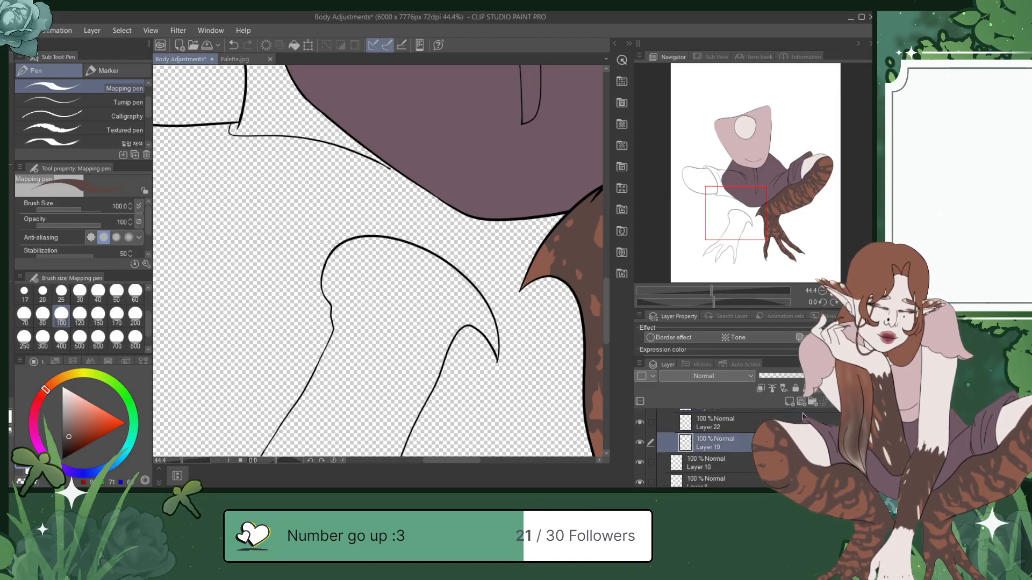
pyautogui.hotkey('ctrl', 'shift', 'n')
pyautogui.moveTo(736, 467); pyautogui.dragTo(734, 466)
# Step: Fill the heel spur and the rounded upper part of the foot with flat dark brown on the new layer
pyautogui.moveTo(684, 223)
pyautogui.mouseDown()
pyautogui.moveTo(688, 256)
pyautogui.moveTo(691, 229)
pyautogui.mouseUp()
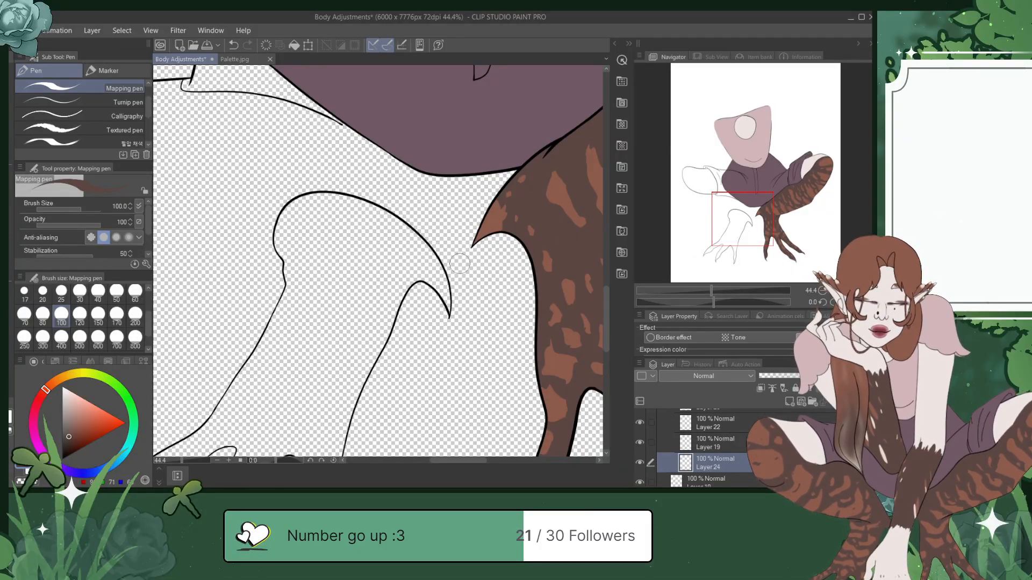
pyautogui.scroll(3, 460, 263)
pyautogui.moveTo(409, 286)
pyautogui.mouseDown()
pyautogui.moveTo(441, 351)
pyautogui.moveTo(429, 275)
pyautogui.mouseUp()
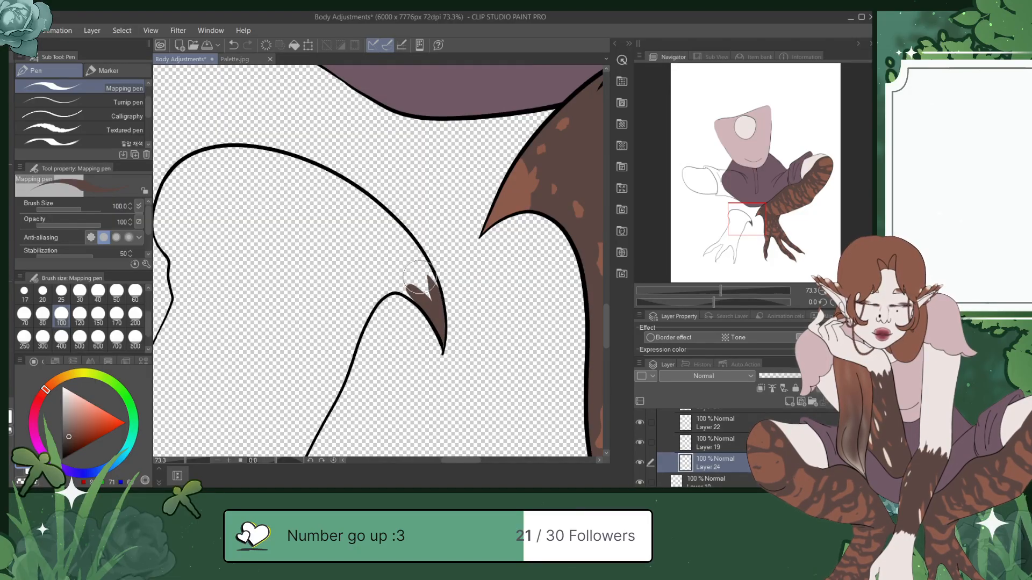
pyautogui.moveTo(440, 313)
pyautogui.mouseDown()
pyautogui.moveTo(416, 281)
pyautogui.moveTo(424, 298)
pyautogui.moveTo(373, 270)
pyautogui.moveTo(404, 284)
pyautogui.moveTo(386, 270)
pyautogui.moveTo(385, 242)
pyautogui.moveTo(411, 255)
pyautogui.moveTo(376, 216)
pyautogui.moveTo(316, 180)
pyautogui.moveTo(348, 190)
pyautogui.moveTo(334, 199)
pyautogui.moveTo(313, 176)
pyautogui.moveTo(222, 158)
pyautogui.moveTo(178, 180)
pyautogui.moveTo(177, 210)
pyautogui.moveTo(193, 185)
pyautogui.moveTo(258, 186)
pyautogui.moveTo(364, 250)
pyautogui.moveTo(249, 167)
pyautogui.moveTo(345, 220)
pyautogui.moveTo(387, 258)
pyautogui.moveTo(212, 200)
pyautogui.moveTo(198, 219)
pyautogui.moveTo(202, 202)
pyautogui.moveTo(197, 241)
pyautogui.moveTo(284, 282)
pyautogui.moveTo(353, 245)
pyautogui.moveTo(252, 271)
pyautogui.moveTo(201, 215)
pyautogui.moveTo(228, 229)
pyautogui.moveTo(341, 243)
pyautogui.moveTo(242, 228)
pyautogui.moveTo(322, 251)
pyautogui.moveTo(405, 233)
pyautogui.moveTo(342, 279)
pyautogui.moveTo(390, 279)
pyautogui.moveTo(304, 368)
pyautogui.moveTo(395, 286)
pyautogui.moveTo(345, 322)
pyautogui.moveTo(320, 408)
pyautogui.moveTo(343, 308)
pyautogui.moveTo(324, 337)
pyautogui.moveTo(311, 325)
pyautogui.moveTo(323, 272)
pyautogui.moveTo(218, 341)
pyautogui.moveTo(213, 310)
pyautogui.moveTo(175, 357)
pyautogui.moveTo(185, 202)
pyautogui.mouseUp()
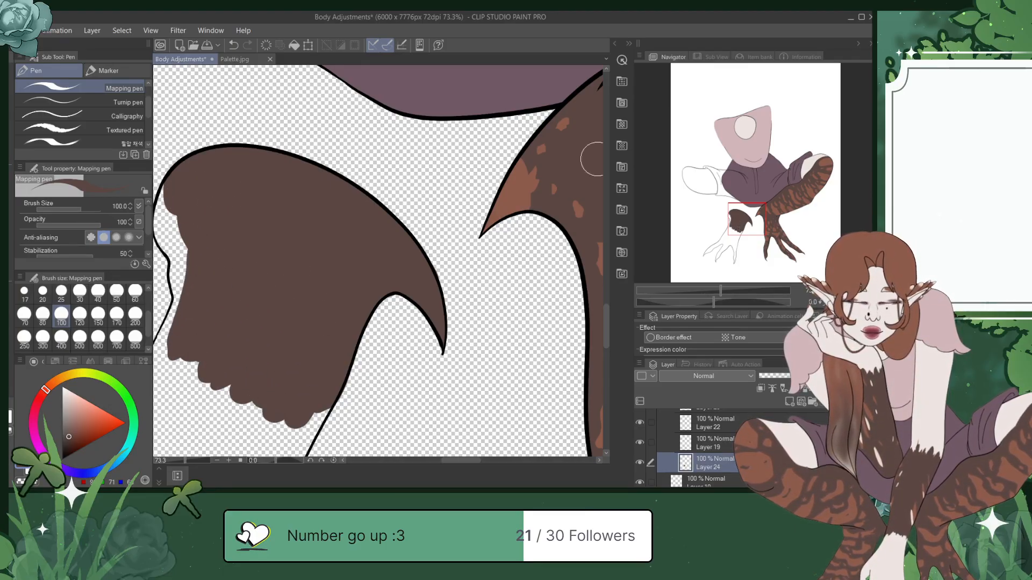
# Step: Extend the brown fill down the ankle, reaching the outlines on both sides of the foot
pyautogui.moveTo(755, 218); pyautogui.dragTo(747, 218)
pyautogui.moveTo(271, 196)
pyautogui.mouseDown()
pyautogui.moveTo(266, 245)
pyautogui.moveTo(283, 212)
pyautogui.moveTo(280, 220)
pyautogui.moveTo(266, 206)
pyautogui.moveTo(262, 241)
pyautogui.moveTo(284, 267)
pyautogui.moveTo(269, 226)
pyautogui.moveTo(298, 274)
pyautogui.moveTo(278, 266)
pyautogui.moveTo(295, 327)
pyautogui.mouseUp()
pyautogui.moveTo(323, 388); pyautogui.dragTo(379, 259)
pyautogui.moveTo(337, 179)
pyautogui.mouseDown()
pyautogui.moveTo(326, 206)
pyautogui.moveTo(335, 182)
pyautogui.moveTo(271, 328)
pyautogui.mouseUp()
pyautogui.hotkey('ctrl', 'z')
pyautogui.moveTo(316, 223)
pyautogui.mouseDown()
pyautogui.moveTo(279, 309)
pyautogui.moveTo(298, 262)
pyautogui.moveTo(268, 309)
pyautogui.moveTo(287, 291)
pyautogui.moveTo(269, 323)
pyautogui.moveTo(347, 209)
pyautogui.moveTo(280, 363)
pyautogui.moveTo(334, 261)
pyautogui.moveTo(350, 255)
pyautogui.moveTo(315, 315)
pyautogui.moveTo(354, 292)
pyautogui.moveTo(346, 288)
pyautogui.moveTo(317, 388)
pyautogui.moveTo(399, 263)
pyautogui.moveTo(347, 375)
pyautogui.moveTo(386, 337)
pyautogui.moveTo(412, 285)
pyautogui.moveTo(348, 407)
pyautogui.moveTo(418, 258)
pyautogui.moveTo(368, 378)
pyautogui.moveTo(444, 284)
pyautogui.moveTo(388, 418)
pyautogui.moveTo(442, 292)
pyautogui.moveTo(443, 315)
pyautogui.moveTo(484, 276)
pyautogui.moveTo(417, 375)
pyautogui.moveTo(475, 291)
pyautogui.moveTo(410, 409)
pyautogui.mouseUp()
pyautogui.hotkey('ctrl', 'z')
pyautogui.hotkey('ctrl', 'z')
pyautogui.moveTo(505, 286)
pyautogui.mouseDown()
pyautogui.moveTo(494, 304)
pyautogui.moveTo(511, 264)
pyautogui.moveTo(498, 290)
pyautogui.mouseUp()
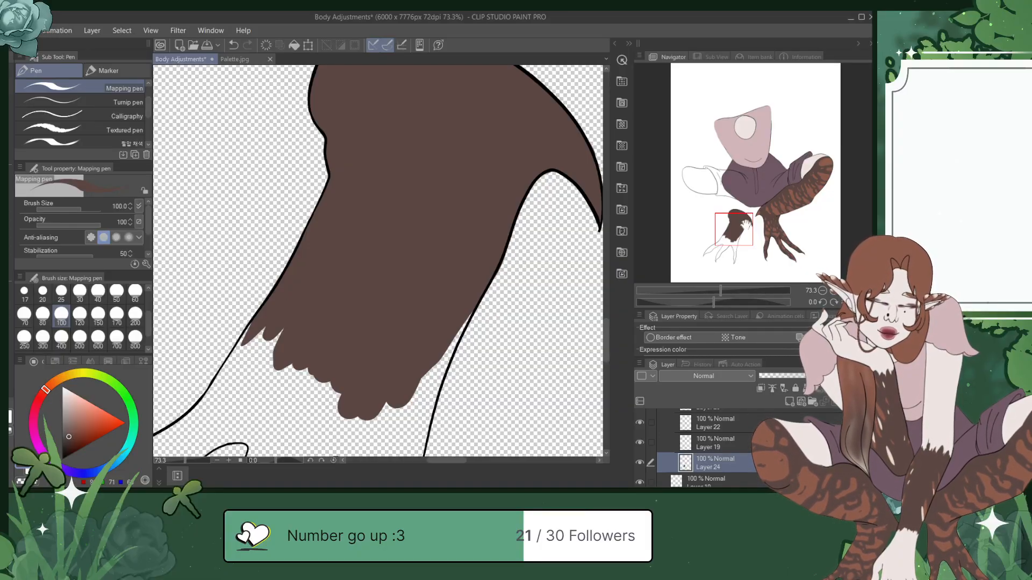
# Step: Extend the brown fill farther down along the foot's inner outline below the heel spur, and save
pyautogui.moveTo(746, 223); pyautogui.dragTo(750, 231)
pyautogui.moveTo(417, 194); pyautogui.dragTo(386, 258)
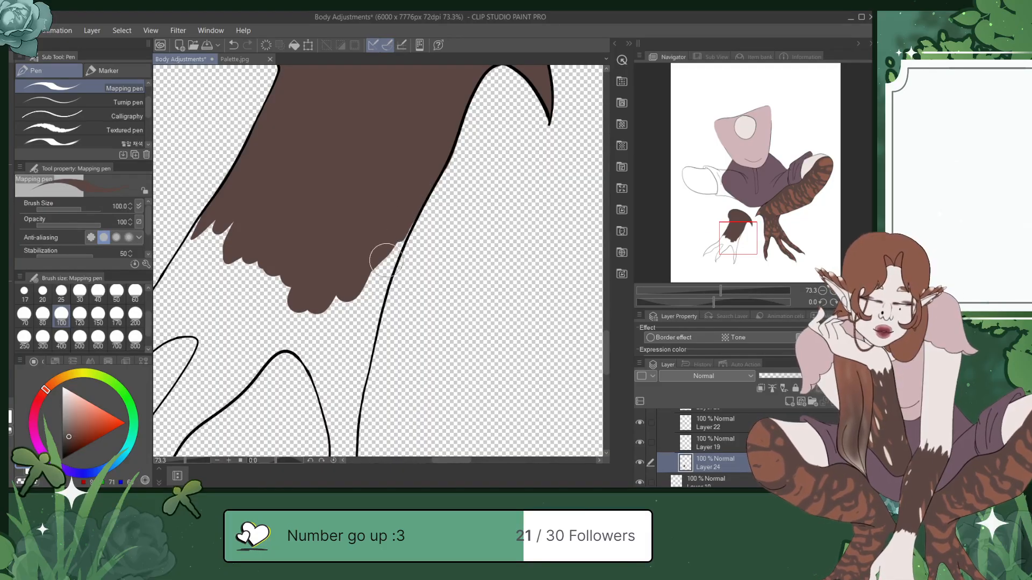
pyautogui.moveTo(410, 202)
pyautogui.mouseDown()
pyautogui.moveTo(355, 311)
pyautogui.moveTo(377, 257)
pyautogui.moveTo(358, 319)
pyautogui.mouseUp()
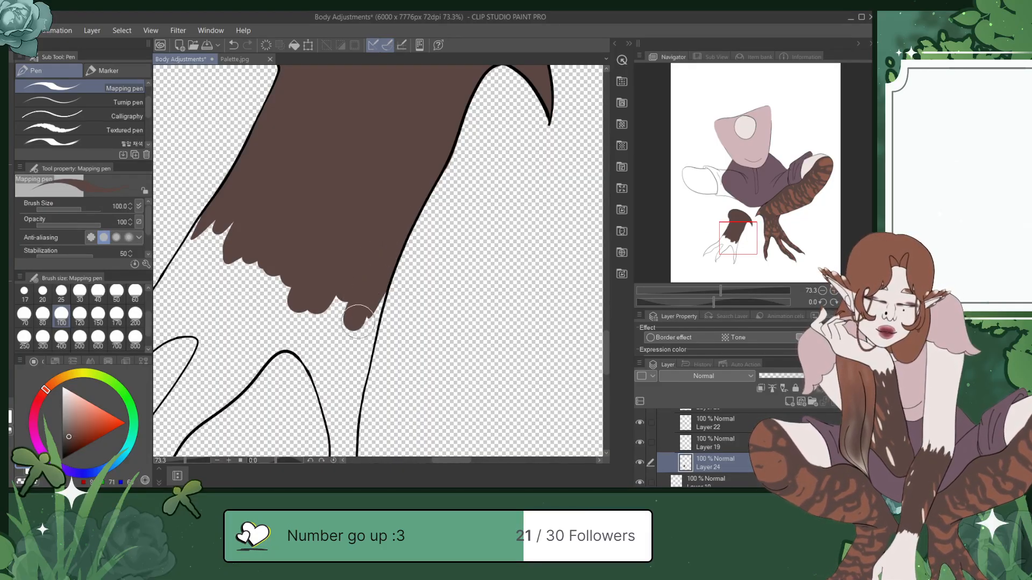
pyautogui.hotkey('ctrl', 's')
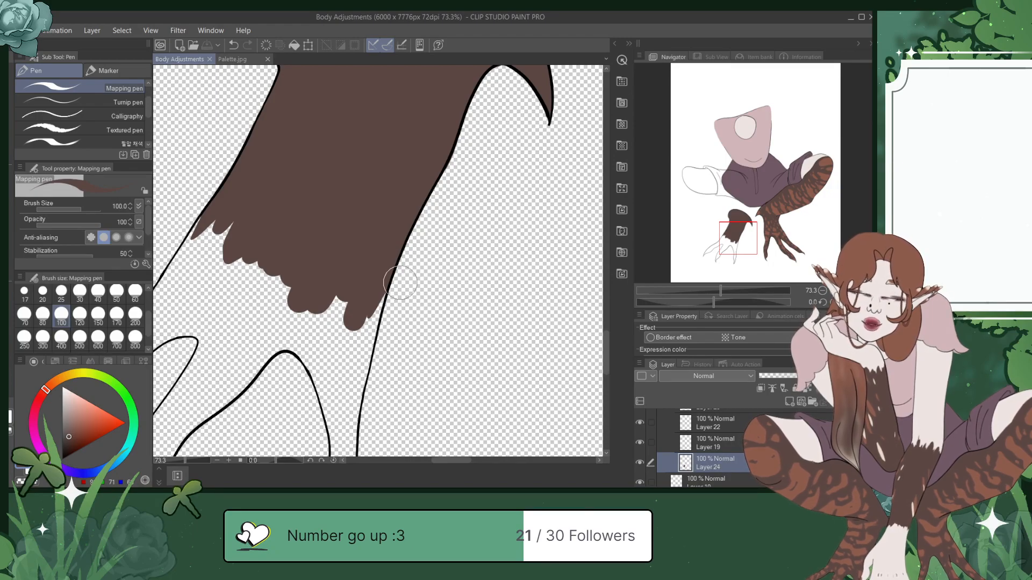
# Step: Fill the innermost toe with dark brown from its base down to the claw tip
pyautogui.moveTo(738, 231); pyautogui.dragTo(736, 241)
pyautogui.moveTo(380, 161); pyautogui.dragTo(376, 246)
pyautogui.moveTo(387, 162)
pyautogui.mouseDown()
pyautogui.moveTo(392, 278)
pyautogui.moveTo(374, 293)
pyautogui.mouseUp()
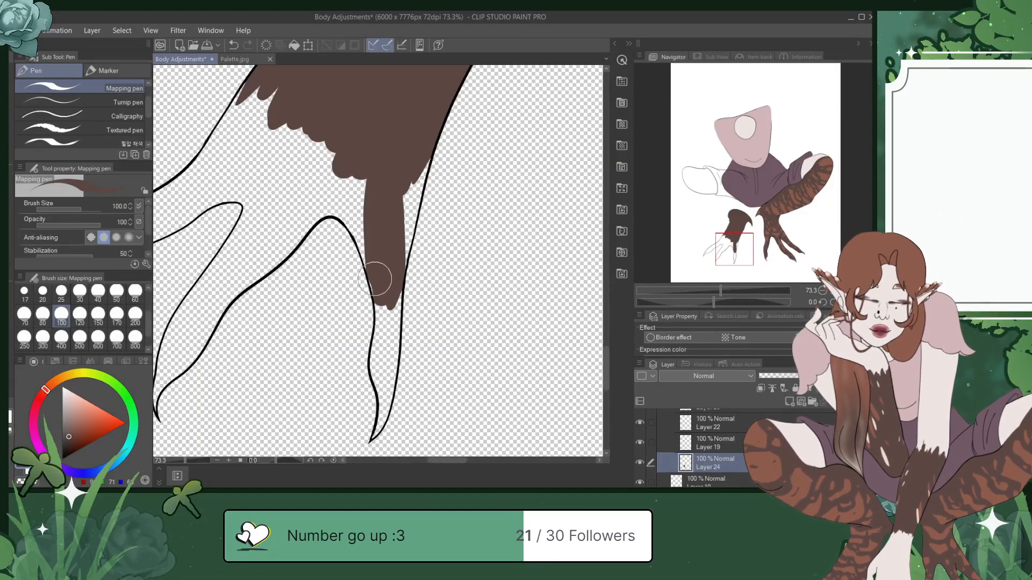
pyautogui.moveTo(421, 146)
pyautogui.mouseDown()
pyautogui.moveTo(382, 302)
pyautogui.moveTo(384, 341)
pyautogui.moveTo(396, 281)
pyautogui.moveTo(387, 372)
pyautogui.mouseUp()
pyautogui.moveTo(382, 293); pyautogui.dragTo(377, 354)
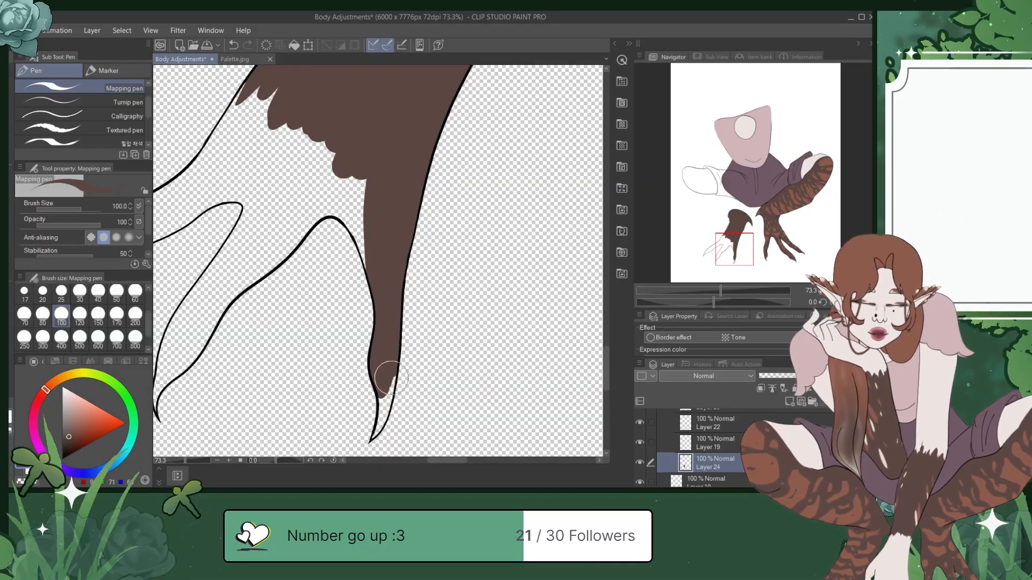
pyautogui.moveTo(391, 379)
pyautogui.mouseDown()
pyautogui.moveTo(383, 416)
pyautogui.moveTo(380, 390)
pyautogui.moveTo(374, 437)
pyautogui.mouseUp()
# Step: Fill the body of the foot with brown across to its outer outline and down to the bases of the toes, and save
pyautogui.moveTo(741, 249); pyautogui.dragTo(737, 240)
pyautogui.moveTo(421, 361); pyautogui.dragTo(405, 305)
pyautogui.hotkey('ctrl', 'z')
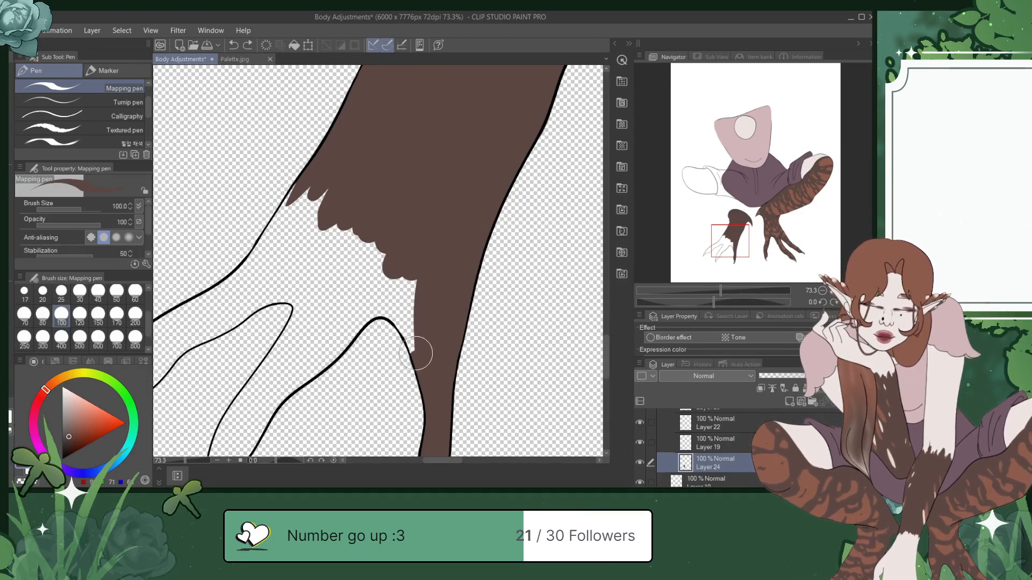
pyautogui.moveTo(417, 356)
pyautogui.mouseDown()
pyautogui.moveTo(389, 287)
pyautogui.moveTo(411, 333)
pyautogui.moveTo(379, 286)
pyautogui.moveTo(413, 319)
pyautogui.moveTo(397, 246)
pyautogui.moveTo(398, 265)
pyautogui.moveTo(375, 271)
pyautogui.moveTo(381, 292)
pyautogui.moveTo(390, 232)
pyautogui.moveTo(374, 278)
pyautogui.moveTo(344, 249)
pyautogui.moveTo(371, 231)
pyautogui.moveTo(358, 231)
pyautogui.moveTo(351, 262)
pyautogui.moveTo(333, 216)
pyautogui.moveTo(338, 230)
pyautogui.moveTo(320, 249)
pyautogui.moveTo(347, 163)
pyautogui.moveTo(300, 200)
pyautogui.moveTo(322, 178)
pyautogui.moveTo(269, 261)
pyautogui.mouseUp()
pyautogui.moveTo(304, 184)
pyautogui.mouseDown()
pyautogui.moveTo(258, 256)
pyautogui.moveTo(300, 225)
pyautogui.moveTo(275, 258)
pyautogui.moveTo(331, 244)
pyautogui.moveTo(286, 258)
pyautogui.moveTo(376, 283)
pyautogui.moveTo(299, 256)
pyautogui.moveTo(385, 308)
pyautogui.moveTo(322, 304)
pyautogui.moveTo(349, 237)
pyautogui.moveTo(354, 302)
pyautogui.moveTo(290, 277)
pyautogui.mouseUp()
pyautogui.hotkey('ctrl', 'z')
pyautogui.hotkey('ctrl', 'z')
pyautogui.hotkey('ctrl', 's')
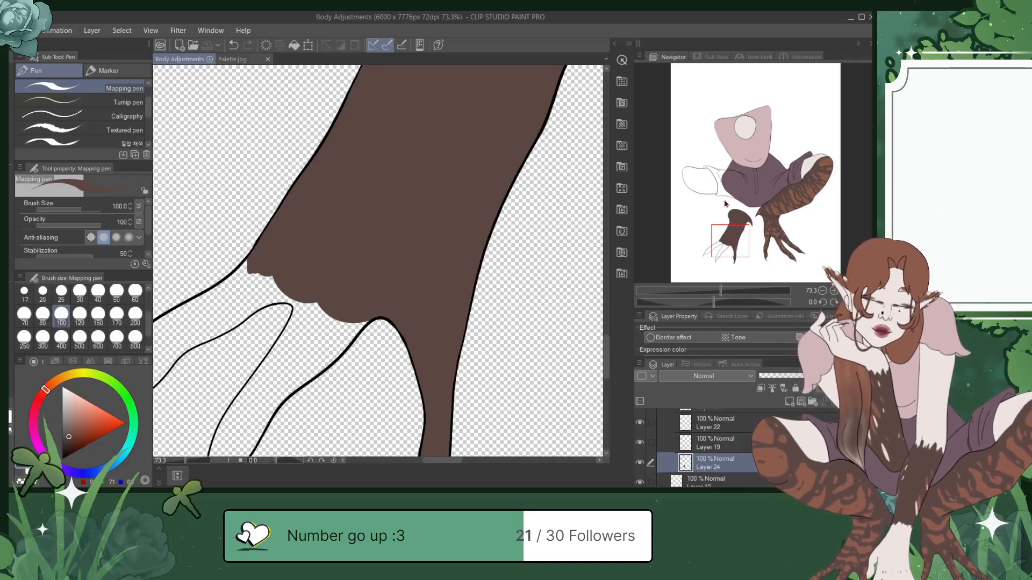
# Step: Fill the middle toe with dark brown down to its claw tip, and save the drawing
pyautogui.moveTo(732, 232); pyautogui.dragTo(727, 244)
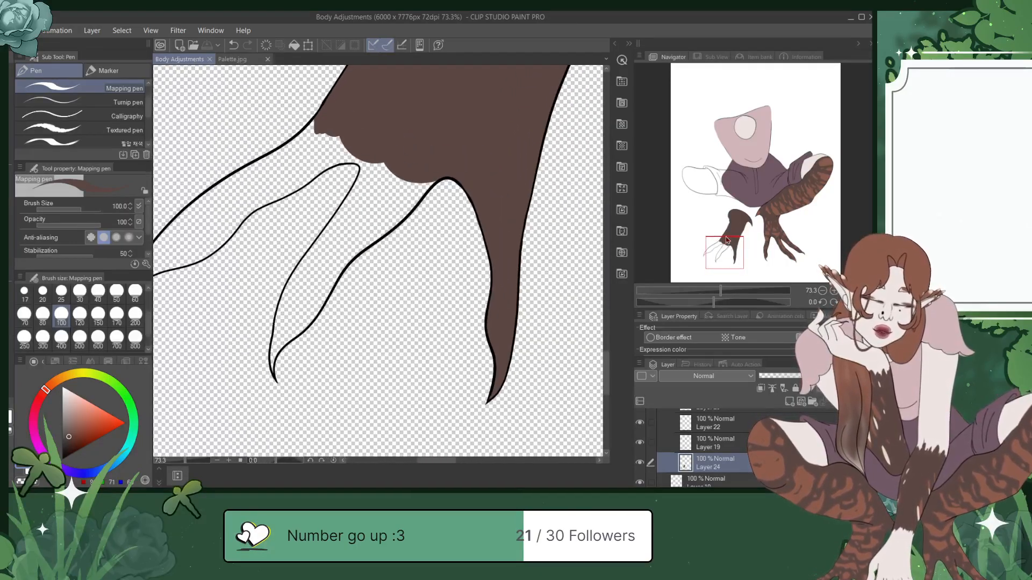
pyautogui.moveTo(380, 162)
pyautogui.mouseDown()
pyautogui.moveTo(362, 226)
pyautogui.moveTo(440, 141)
pyautogui.moveTo(420, 148)
pyautogui.moveTo(436, 169)
pyautogui.moveTo(402, 201)
pyautogui.moveTo(431, 179)
pyautogui.moveTo(375, 222)
pyautogui.moveTo(413, 196)
pyautogui.moveTo(387, 223)
pyautogui.moveTo(359, 241)
pyautogui.moveTo(396, 200)
pyautogui.moveTo(344, 245)
pyautogui.moveTo(372, 187)
pyautogui.moveTo(372, 160)
pyautogui.moveTo(289, 299)
pyautogui.moveTo(345, 226)
pyautogui.moveTo(283, 329)
pyautogui.moveTo(361, 244)
pyautogui.moveTo(313, 289)
pyautogui.moveTo(338, 263)
pyautogui.moveTo(297, 321)
pyautogui.moveTo(335, 255)
pyautogui.moveTo(287, 296)
pyautogui.moveTo(288, 315)
pyautogui.moveTo(298, 294)
pyautogui.moveTo(303, 307)
pyautogui.moveTo(291, 290)
pyautogui.moveTo(277, 339)
pyautogui.moveTo(284, 307)
pyautogui.moveTo(279, 335)
pyautogui.moveTo(296, 321)
pyautogui.moveTo(283, 341)
pyautogui.moveTo(306, 310)
pyautogui.moveTo(275, 355)
pyautogui.mouseUp()
pyautogui.hotkey('ctrl', 's')
pyautogui.hotkey('ctrl', 'z')
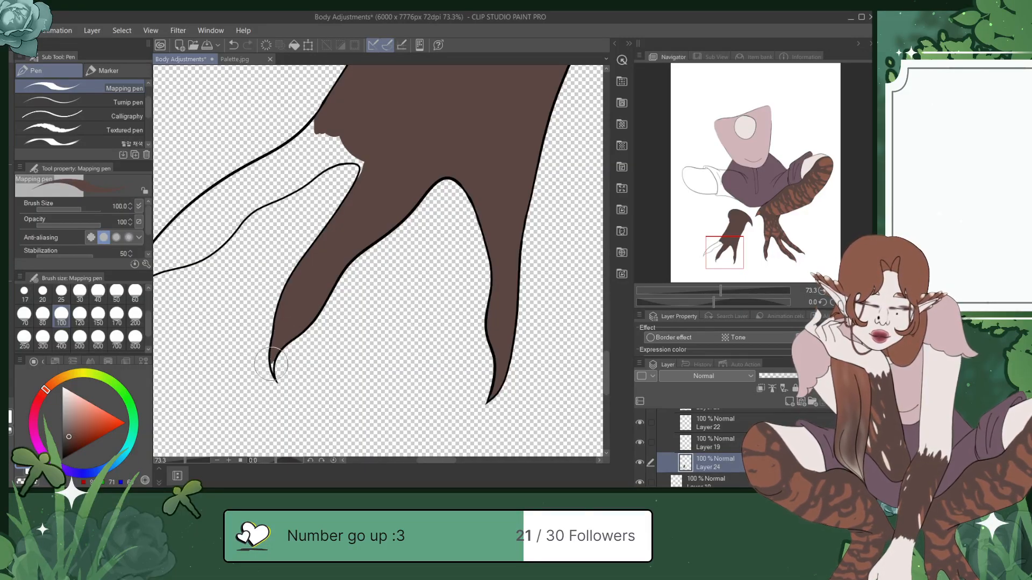
pyautogui.hotkey('ctrl', 's')
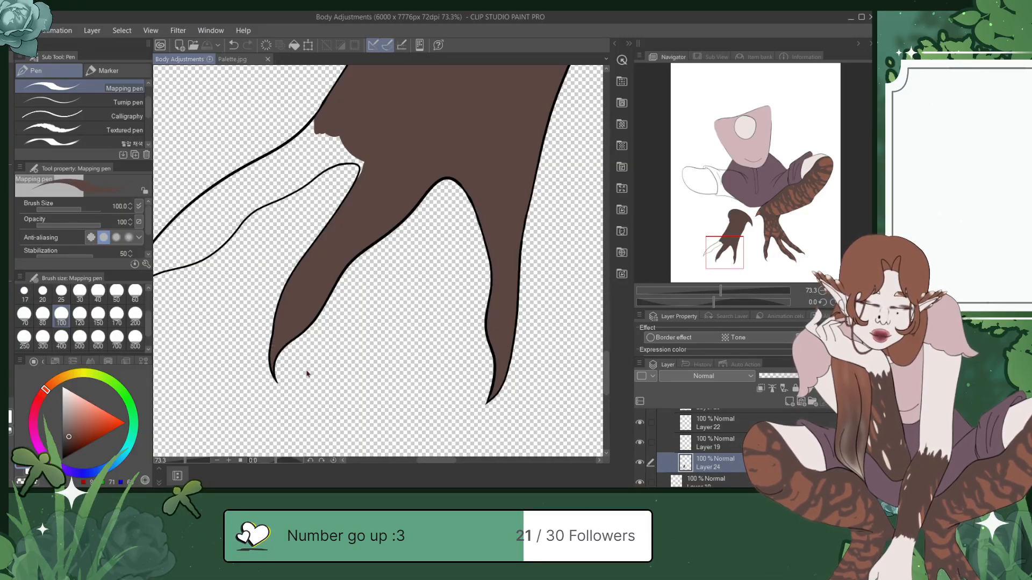
# Step: Fill the outermost toe and its remaining base area with dark brown down to the claw tip, and save
pyautogui.moveTo(724, 242); pyautogui.dragTo(718, 233)
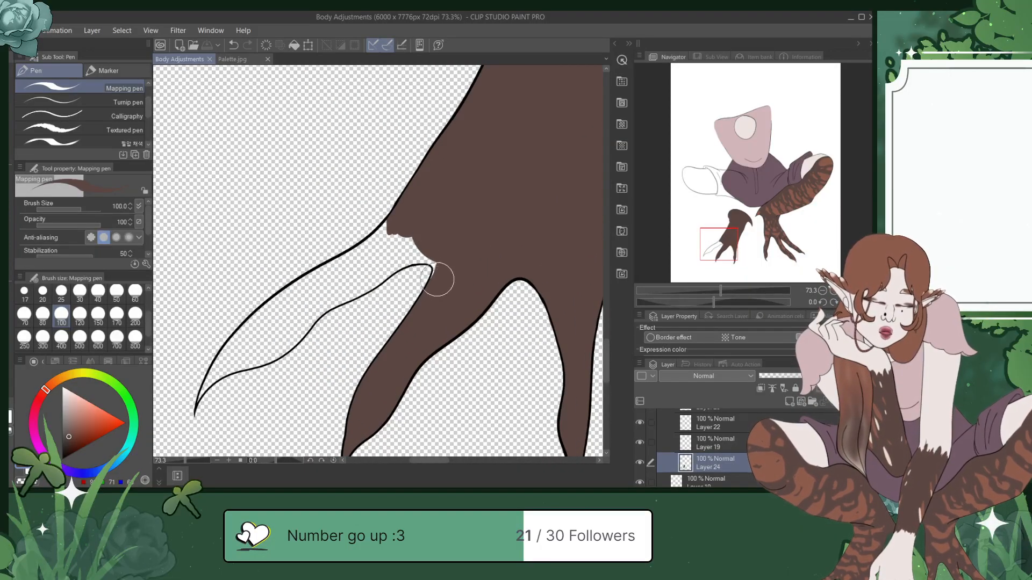
pyautogui.moveTo(440, 268)
pyautogui.mouseDown()
pyautogui.moveTo(427, 244)
pyautogui.moveTo(437, 261)
pyautogui.moveTo(386, 257)
pyautogui.moveTo(424, 238)
pyautogui.moveTo(376, 253)
pyautogui.moveTo(395, 223)
pyautogui.moveTo(292, 293)
pyautogui.moveTo(384, 258)
pyautogui.moveTo(277, 305)
pyautogui.moveTo(314, 278)
pyautogui.moveTo(235, 338)
pyautogui.mouseUp()
pyautogui.hotkey('ctrl', 'z')
pyautogui.moveTo(289, 308)
pyautogui.mouseDown()
pyautogui.moveTo(217, 365)
pyautogui.moveTo(307, 292)
pyautogui.moveTo(416, 230)
pyautogui.moveTo(407, 255)
pyautogui.moveTo(325, 290)
pyautogui.moveTo(410, 254)
pyautogui.moveTo(359, 279)
pyautogui.moveTo(386, 265)
pyautogui.moveTo(377, 276)
pyautogui.moveTo(314, 289)
pyautogui.moveTo(363, 279)
pyautogui.moveTo(325, 300)
pyautogui.moveTo(290, 301)
pyautogui.moveTo(347, 290)
pyautogui.moveTo(274, 330)
pyautogui.moveTo(316, 308)
pyautogui.moveTo(282, 343)
pyautogui.moveTo(294, 330)
pyautogui.moveTo(210, 361)
pyautogui.moveTo(268, 339)
pyautogui.moveTo(220, 368)
pyautogui.moveTo(228, 346)
pyautogui.moveTo(203, 360)
pyautogui.mouseUp()
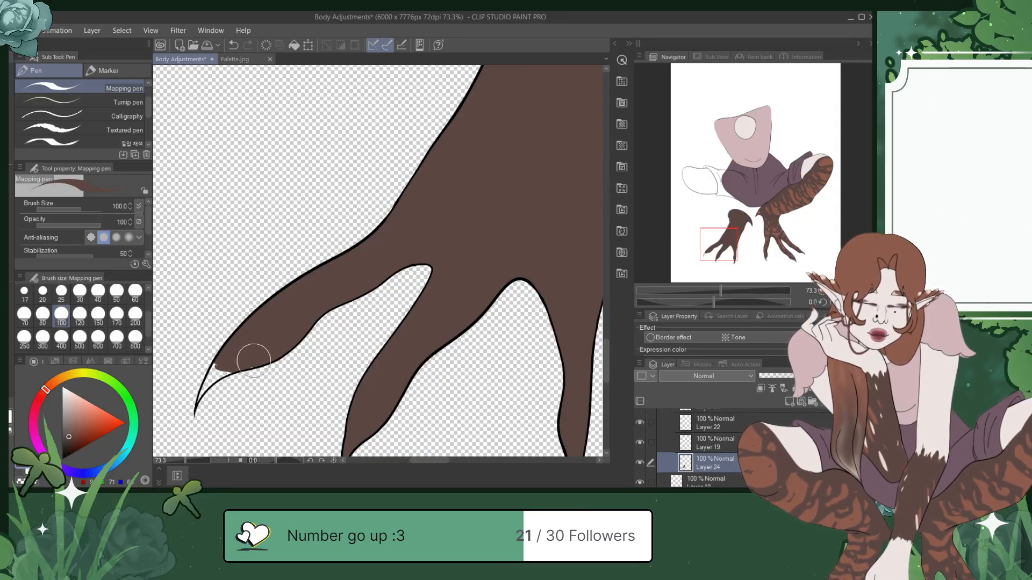
pyautogui.moveTo(253, 363)
pyautogui.mouseDown()
pyautogui.moveTo(212, 382)
pyautogui.moveTo(231, 367)
pyautogui.moveTo(223, 364)
pyautogui.moveTo(208, 381)
pyautogui.moveTo(221, 362)
pyautogui.moveTo(202, 390)
pyautogui.moveTo(223, 373)
pyautogui.moveTo(199, 398)
pyautogui.mouseUp()
pyautogui.hotkey('ctrl', 'z')
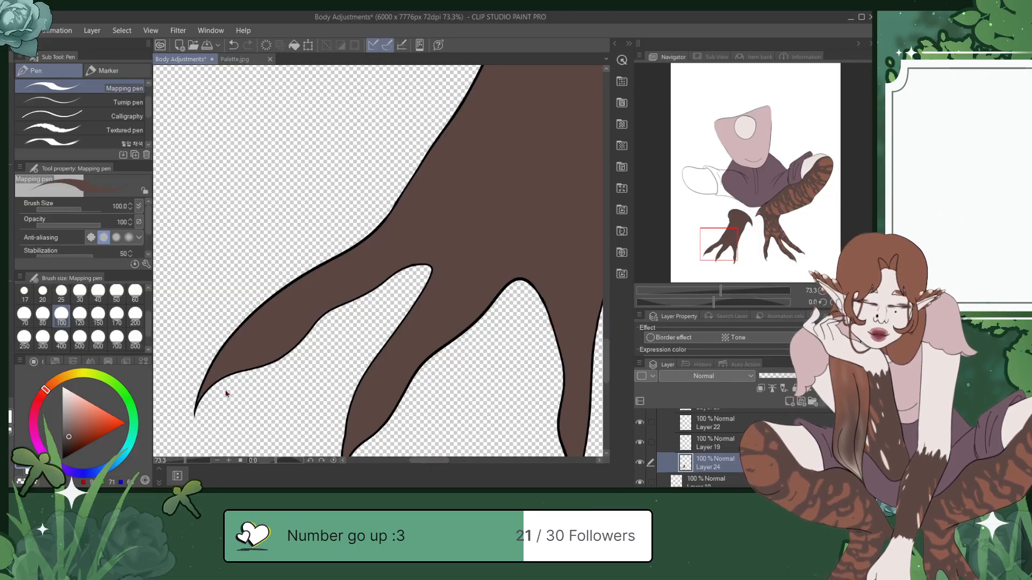
pyautogui.hotkey('ctrl', 's')
# Step: Show Layer 23 and Layer 20 again to view the whole filled leg, and save the drawing
pyautogui.scroll(-3, 226, 394)
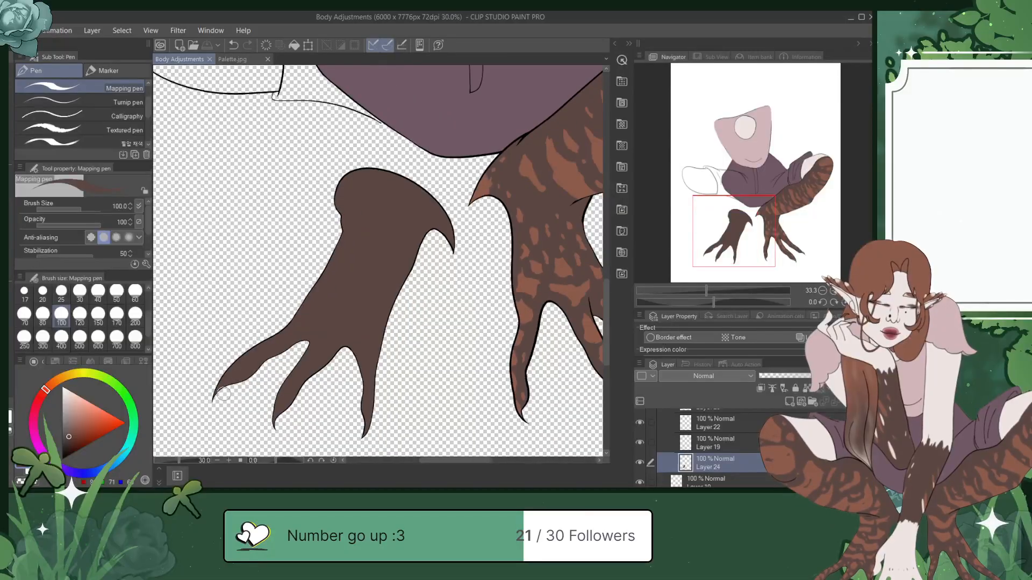
pyautogui.scroll(1, 715, 446)
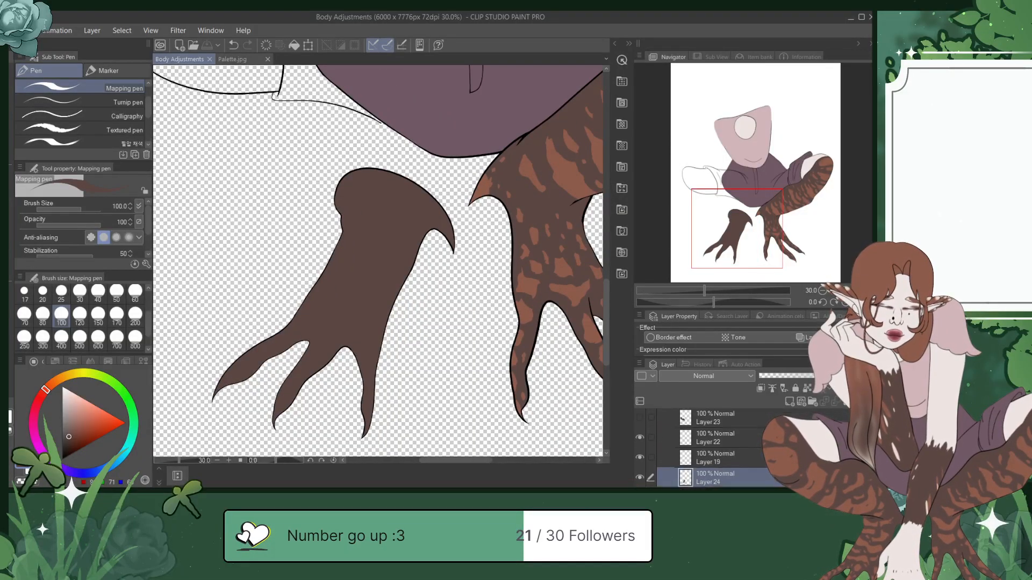
pyautogui.click(645, 420)
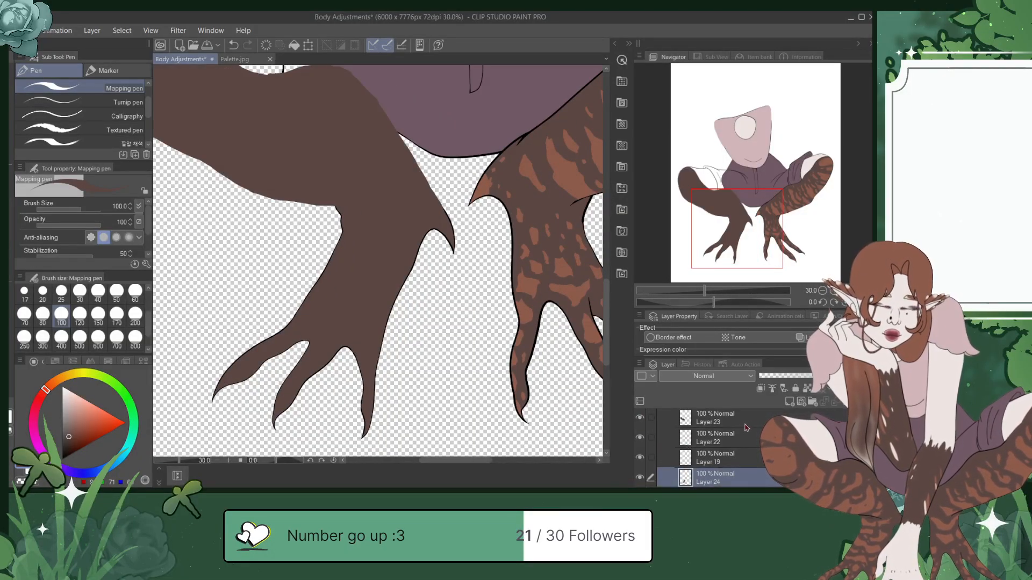
pyautogui.scroll(3, 715, 449)
pyautogui.click(639, 454)
pyautogui.hotkey('ctrl', 's')
# Step: Pick a pale skin color from the drawing and hide Layer 20 and Layer 23 to expose the thigh outline
pyautogui.moveTo(742, 236); pyautogui.dragTo(714, 178)
pyautogui.rightClick(458, 186)
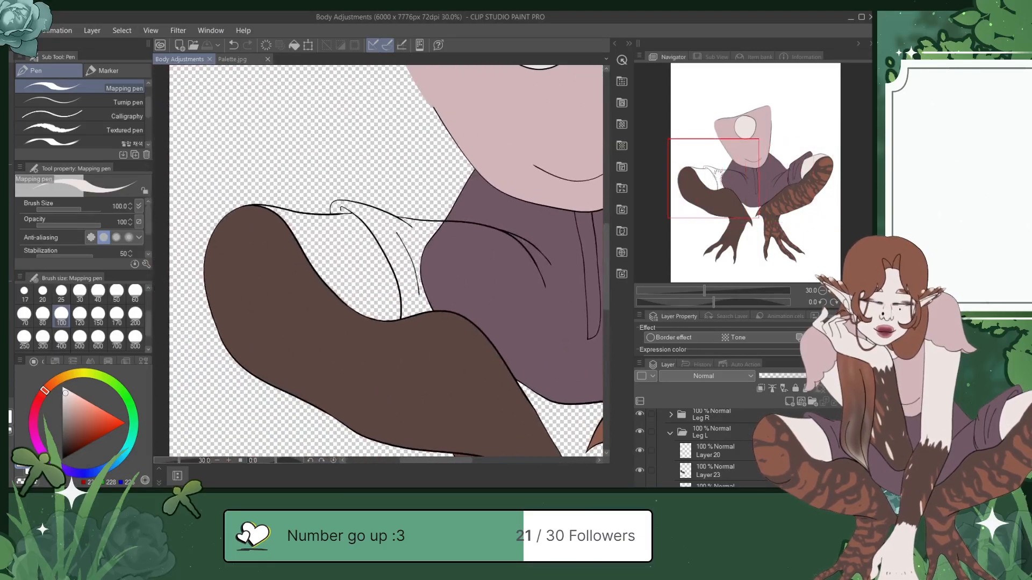
pyautogui.click(640, 453)
pyautogui.scroll(-3, 704, 452)
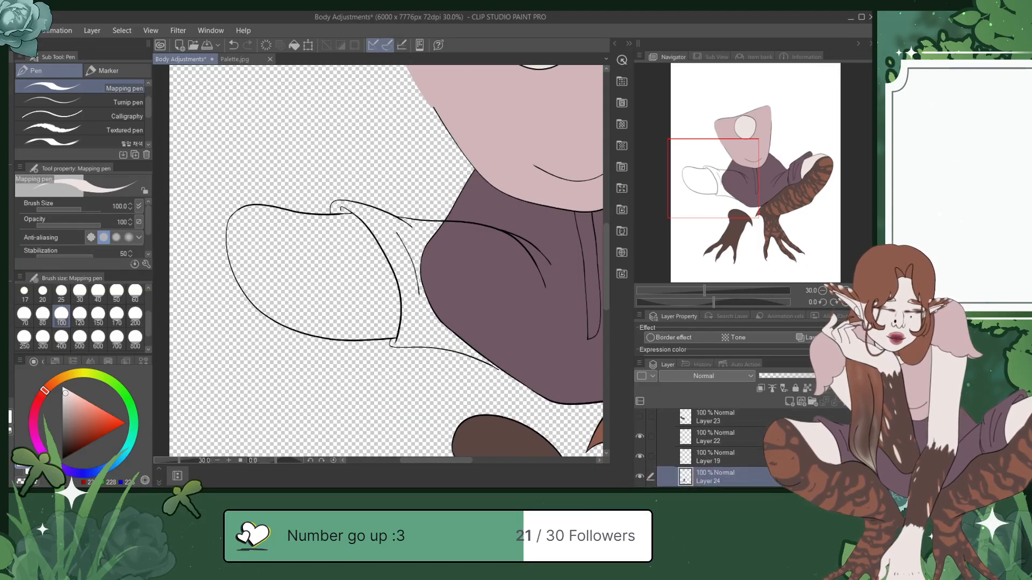
# Step: Add a new layer above Layer 19 and fill the inside of the left thigh with pale skin color
pyautogui.scroll(1, 704, 451)
pyautogui.click(726, 459)
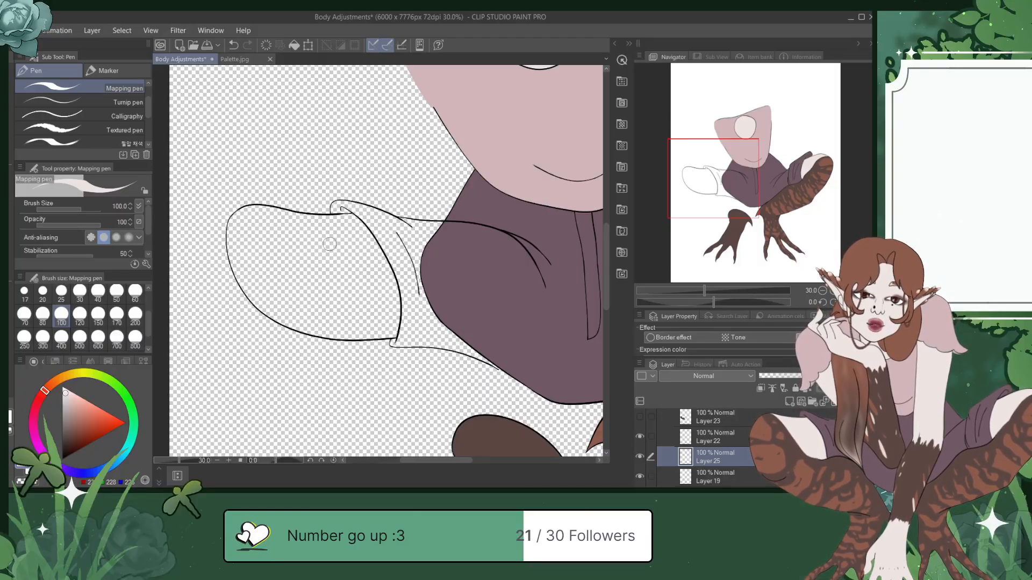
pyautogui.scroll(2, 329, 244)
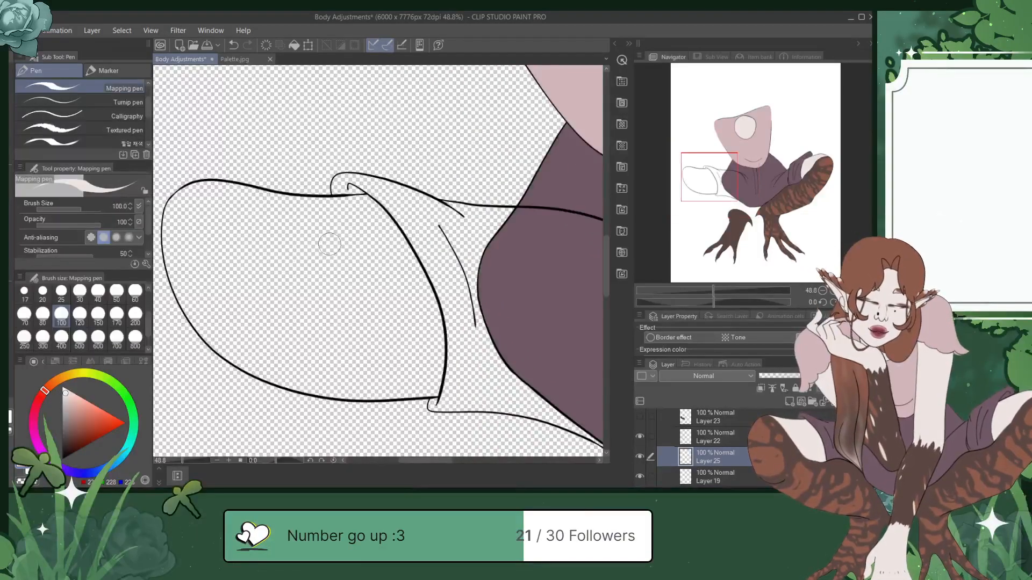
pyautogui.moveTo(723, 174); pyautogui.dragTo(710, 179)
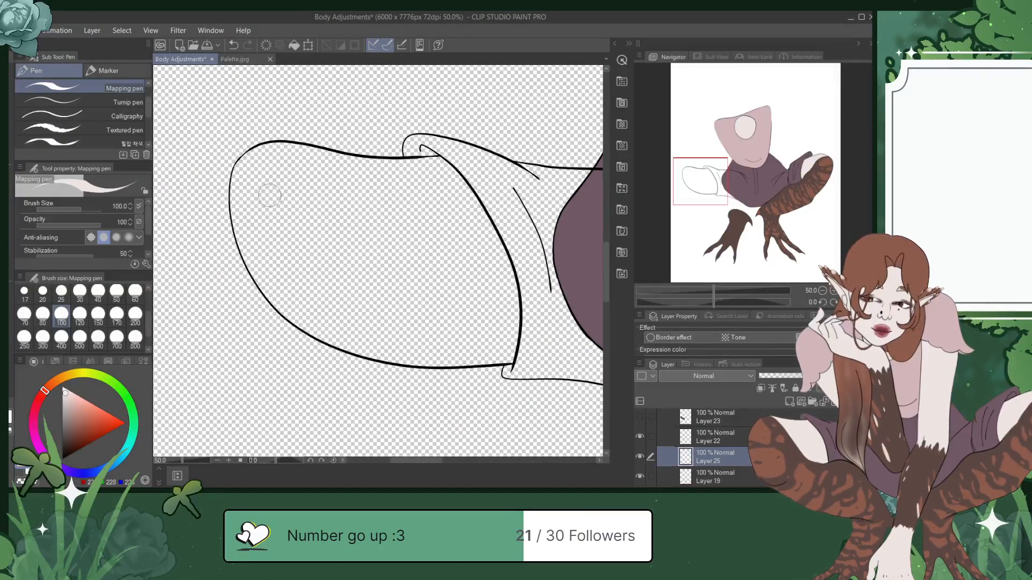
pyautogui.moveTo(260, 183)
pyautogui.mouseDown()
pyautogui.moveTo(267, 247)
pyautogui.moveTo(268, 175)
pyautogui.moveTo(277, 203)
pyautogui.mouseUp()
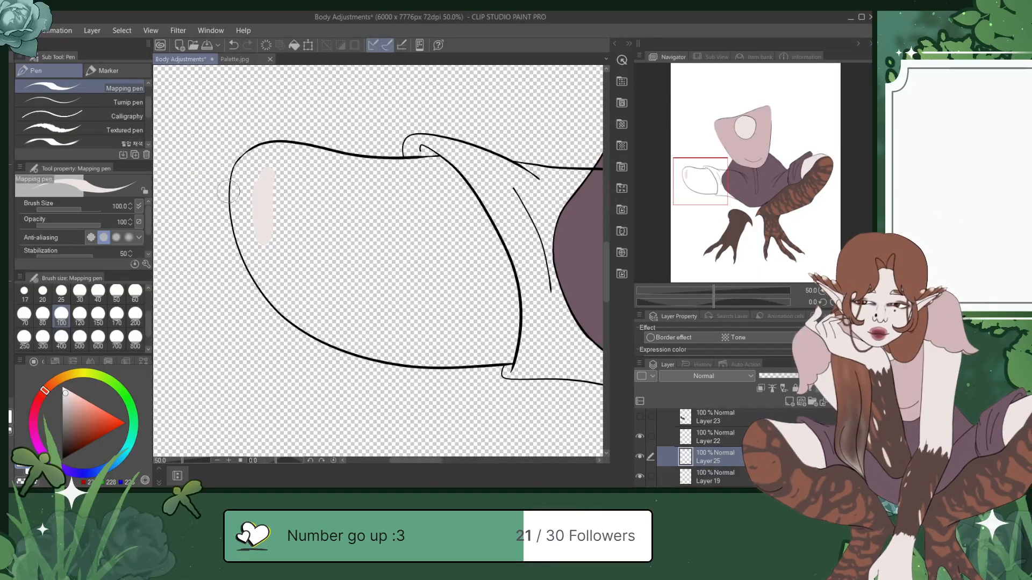
pyautogui.moveTo(275, 186)
pyautogui.mouseDown()
pyautogui.moveTo(313, 192)
pyautogui.moveTo(341, 282)
pyautogui.moveTo(371, 305)
pyautogui.moveTo(444, 228)
pyautogui.moveTo(469, 245)
pyautogui.moveTo(499, 302)
pyautogui.moveTo(499, 254)
pyautogui.moveTo(511, 323)
pyautogui.mouseUp()
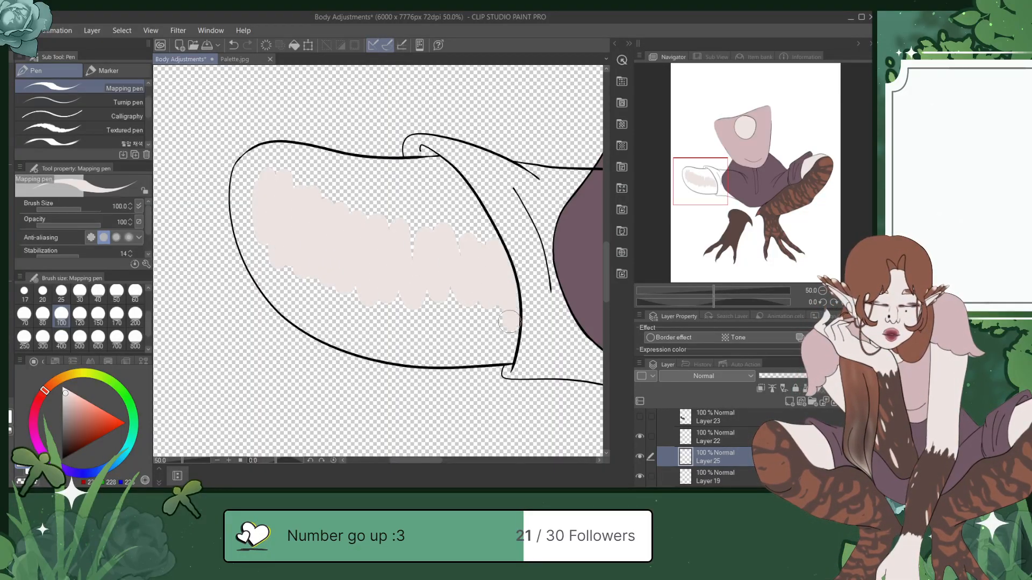
pyautogui.moveTo(499, 269)
pyautogui.mouseDown()
pyautogui.moveTo(469, 202)
pyautogui.moveTo(468, 268)
pyautogui.moveTo(435, 235)
pyautogui.moveTo(410, 230)
pyautogui.moveTo(406, 194)
pyautogui.moveTo(392, 182)
pyautogui.moveTo(360, 216)
pyautogui.moveTo(325, 223)
pyautogui.moveTo(306, 175)
pyautogui.moveTo(282, 187)
pyautogui.moveTo(289, 174)
pyautogui.moveTo(257, 173)
pyautogui.moveTo(254, 222)
pyautogui.moveTo(318, 291)
pyautogui.moveTo(285, 255)
pyautogui.moveTo(315, 291)
pyautogui.moveTo(298, 300)
pyautogui.moveTo(399, 326)
pyautogui.moveTo(325, 298)
pyautogui.moveTo(414, 316)
pyautogui.moveTo(359, 292)
pyautogui.moveTo(449, 291)
pyautogui.moveTo(418, 309)
pyautogui.moveTo(474, 310)
pyautogui.moveTo(429, 318)
pyautogui.moveTo(487, 315)
pyautogui.moveTo(377, 328)
pyautogui.moveTo(498, 329)
pyautogui.moveTo(341, 336)
pyautogui.moveTo(439, 354)
pyautogui.moveTo(490, 333)
pyautogui.moveTo(500, 310)
pyautogui.mouseUp()
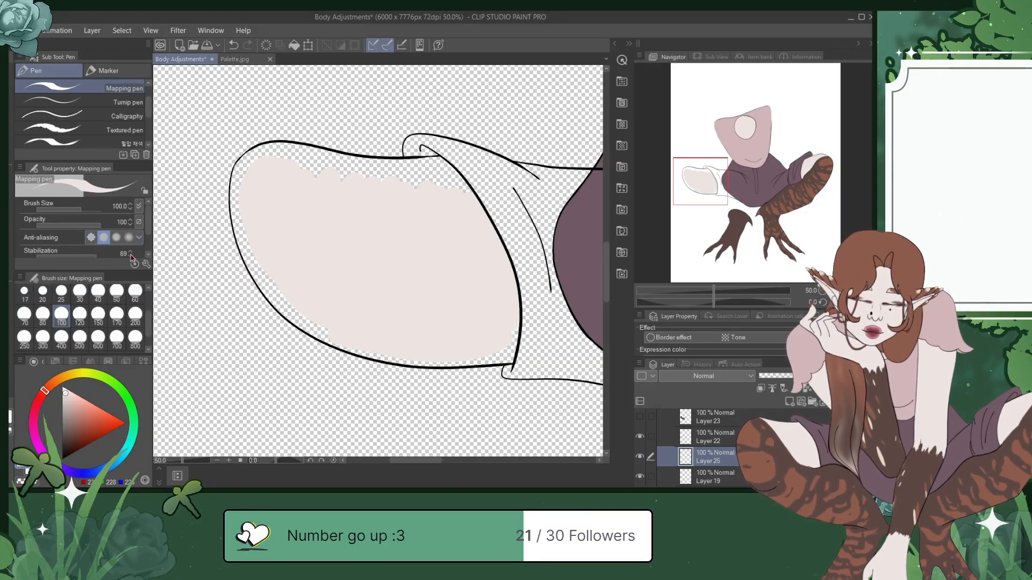
# Step: Extend the pale skin fill to the thigh's outline along its lower, outer and upper edges, and save the drawing
pyautogui.moveTo(507, 323); pyautogui.dragTo(510, 356)
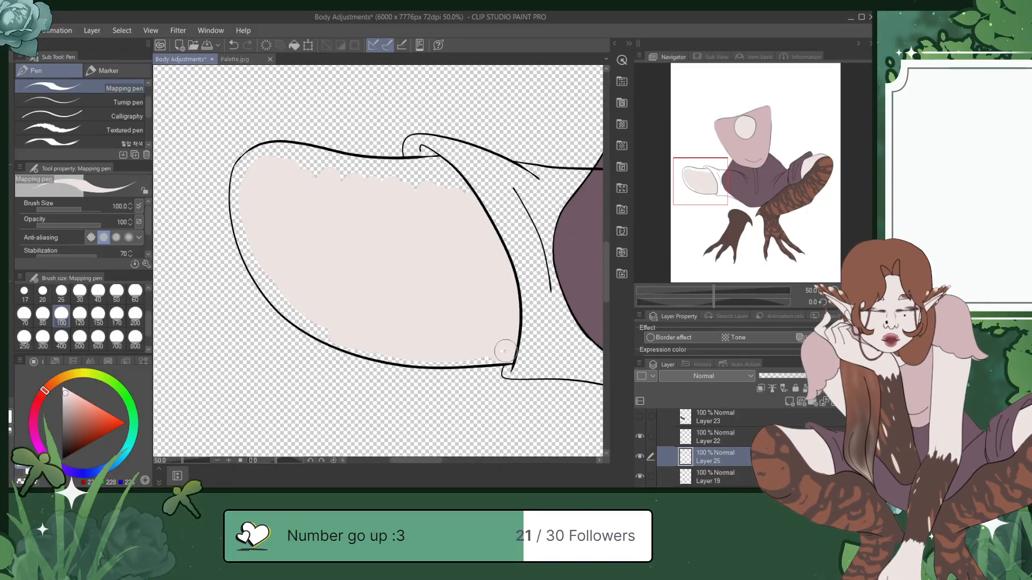
pyautogui.moveTo(421, 348); pyautogui.dragTo(451, 361)
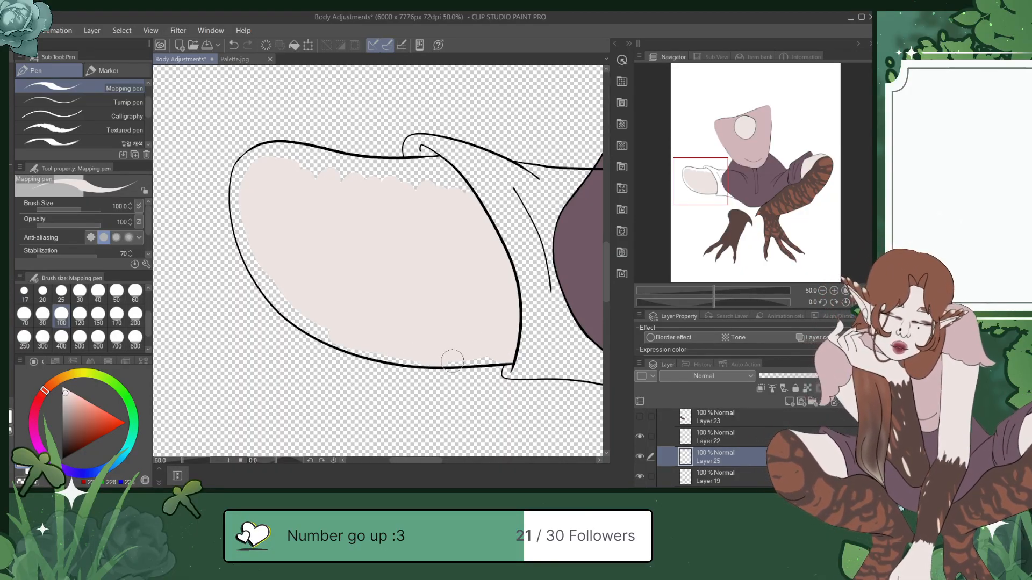
pyautogui.moveTo(355, 342)
pyautogui.mouseDown()
pyautogui.moveTo(301, 304)
pyautogui.moveTo(328, 335)
pyautogui.moveTo(366, 348)
pyautogui.moveTo(334, 340)
pyautogui.moveTo(433, 359)
pyautogui.mouseUp()
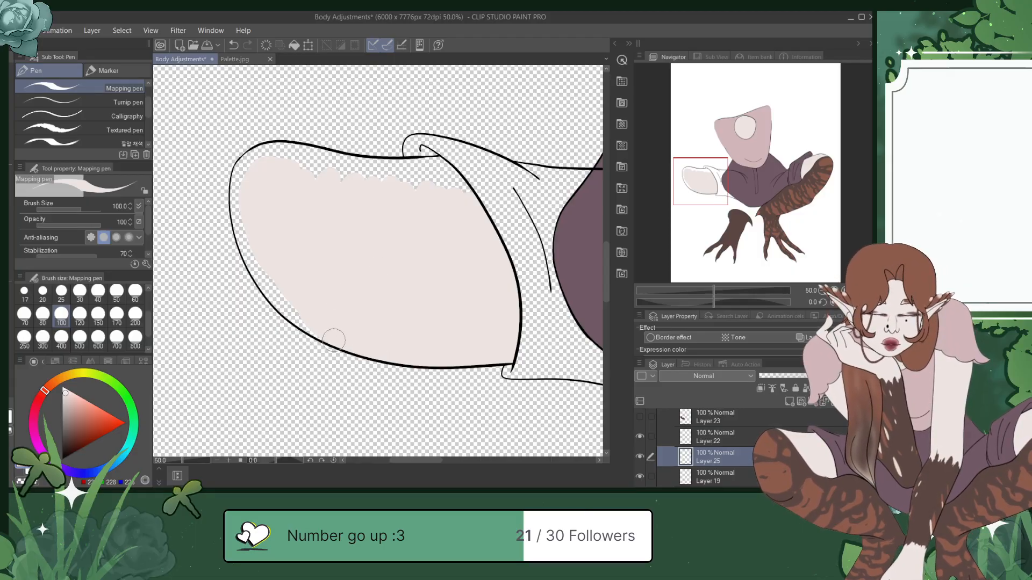
pyautogui.moveTo(333, 339); pyautogui.dragTo(273, 289)
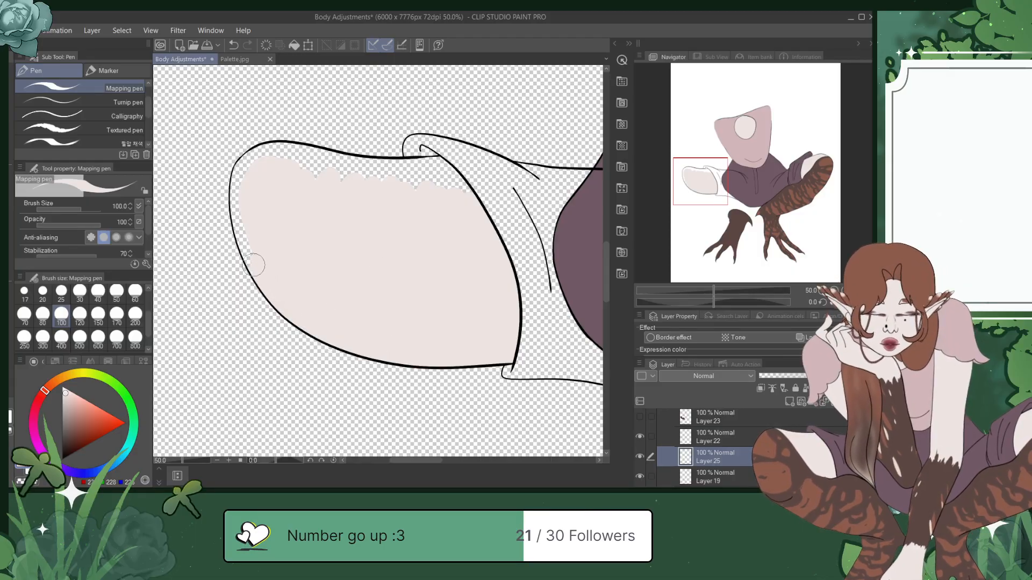
pyautogui.moveTo(242, 232); pyautogui.dragTo(239, 184)
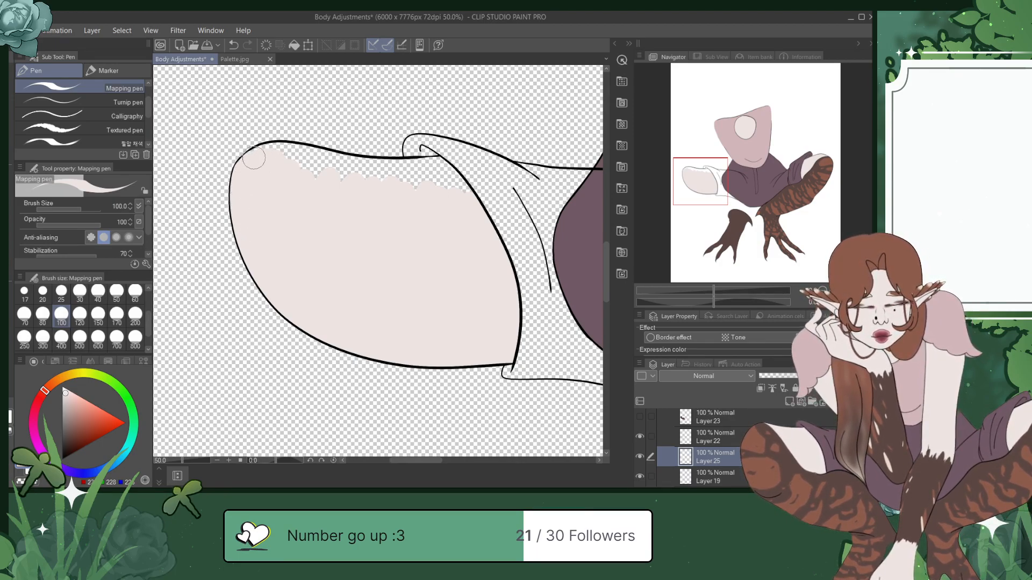
pyautogui.moveTo(267, 148)
pyautogui.mouseDown()
pyautogui.moveTo(295, 154)
pyautogui.moveTo(331, 192)
pyautogui.mouseUp()
pyautogui.moveTo(295, 148)
pyautogui.mouseDown()
pyautogui.moveTo(428, 195)
pyautogui.moveTo(317, 167)
pyautogui.moveTo(405, 201)
pyautogui.moveTo(334, 172)
pyautogui.moveTo(399, 142)
pyautogui.moveTo(373, 162)
pyautogui.moveTo(348, 164)
pyautogui.moveTo(445, 162)
pyautogui.moveTo(388, 172)
pyautogui.moveTo(457, 184)
pyautogui.mouseUp()
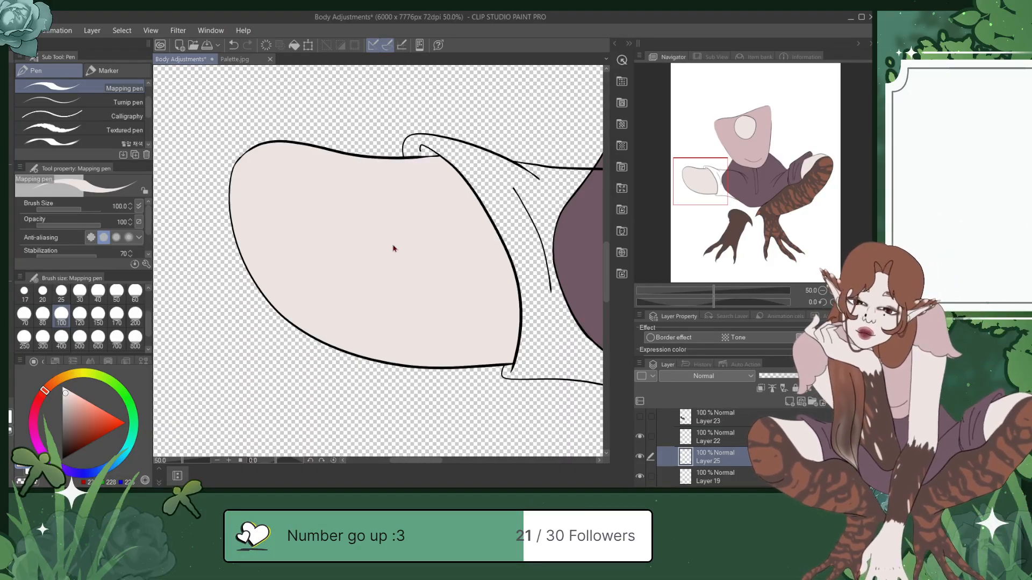
pyautogui.hotkey('ctrl', 's')
# Step: Pick the garment's purple from the drawing and hide Layer 9 to expose the shorts leg outline, keeping Layer 8 shown
pyautogui.keyDown('alt'); pyautogui.click(588, 237); pyautogui.keyUp('alt')
pyautogui.moveTo(718, 184)
pyautogui.mouseDown()
pyautogui.moveTo(753, 182)
pyautogui.moveTo(728, 185)
pyautogui.mouseUp()
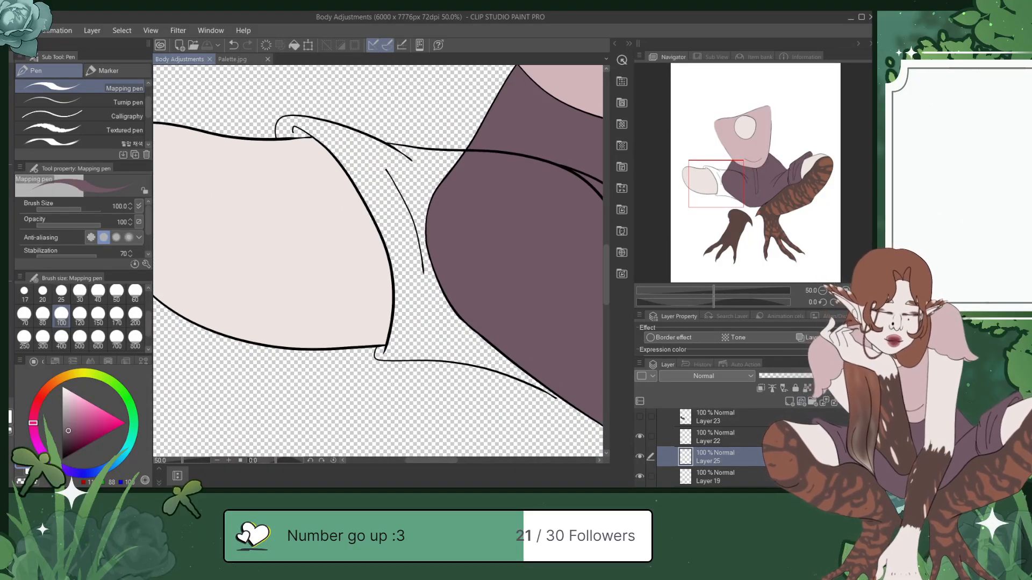
pyautogui.scroll(-5, 650, 447)
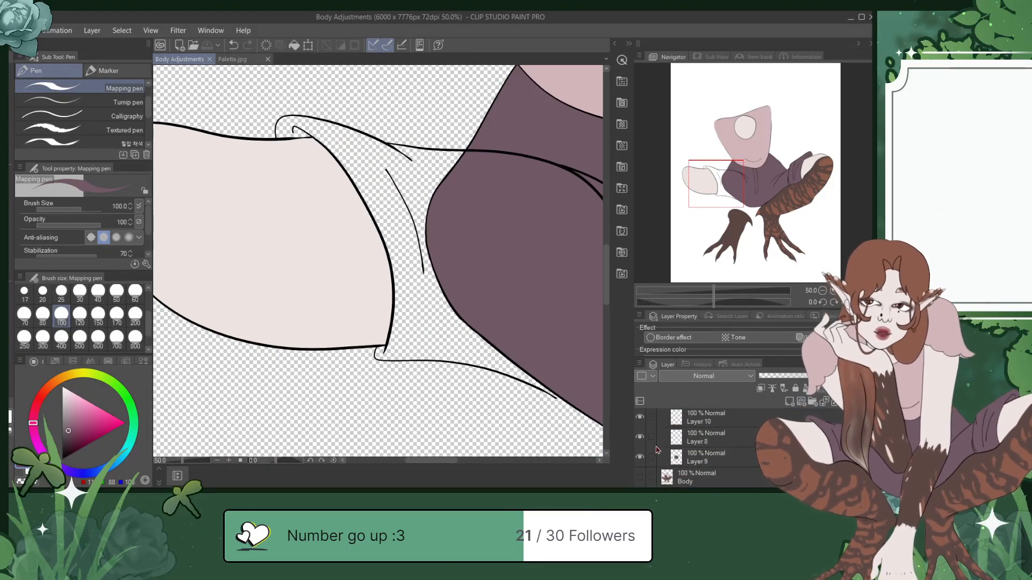
pyautogui.moveTo(639, 457); pyautogui.dragTo(644, 437)
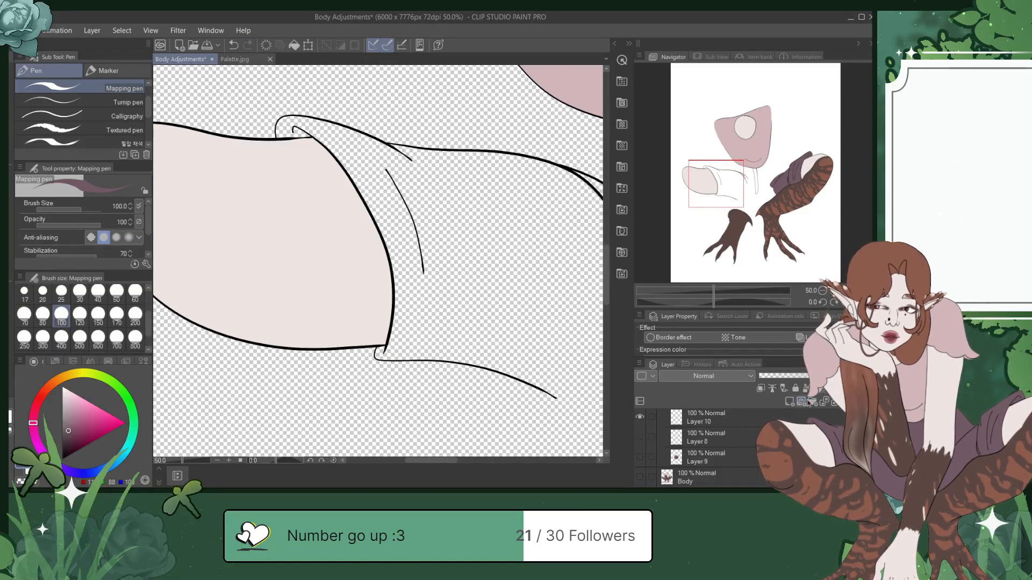
pyautogui.click(641, 440)
pyautogui.scroll(4, 649, 447)
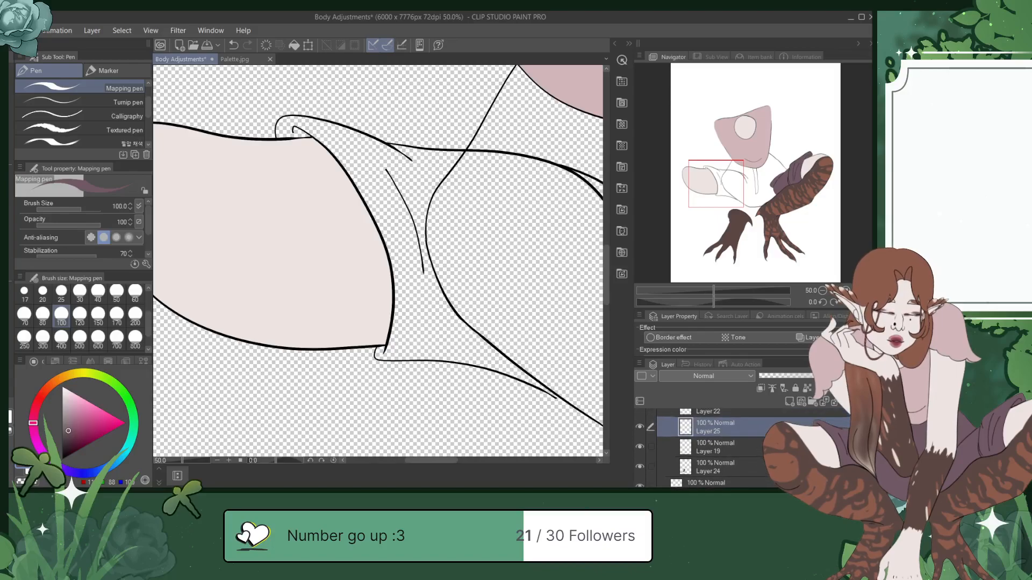
# Step: Fill the shorts cuff around the left thigh with purple, from its upper fold down to its lower corner
pyautogui.moveTo(723, 190); pyautogui.dragTo(720, 184)
pyautogui.moveTo(308, 174); pyautogui.dragTo(299, 176)
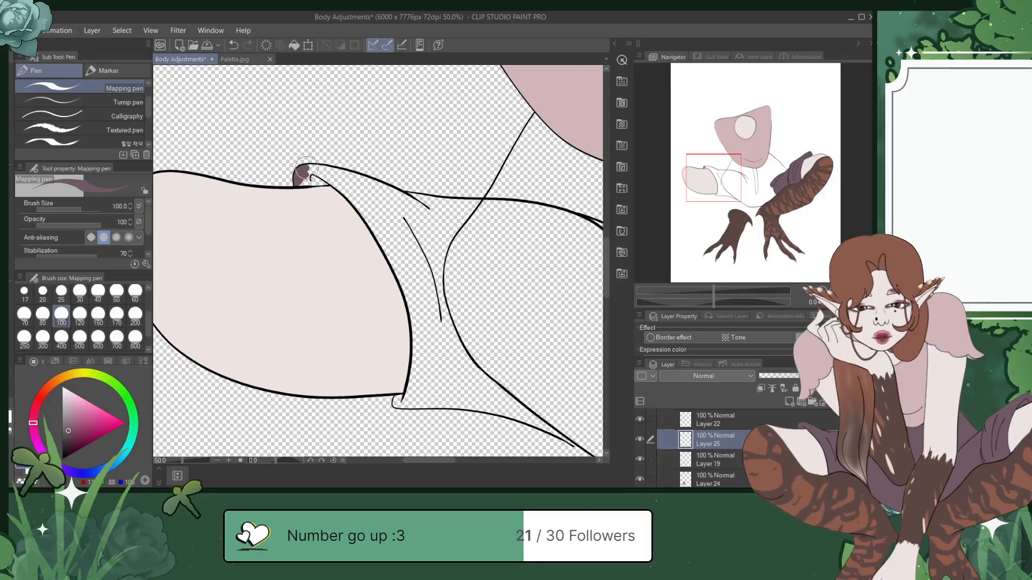
pyautogui.moveTo(307, 166)
pyautogui.mouseDown()
pyautogui.moveTo(357, 179)
pyautogui.moveTo(306, 169)
pyautogui.moveTo(349, 179)
pyautogui.moveTo(300, 181)
pyautogui.moveTo(345, 187)
pyautogui.moveTo(367, 219)
pyautogui.mouseUp()
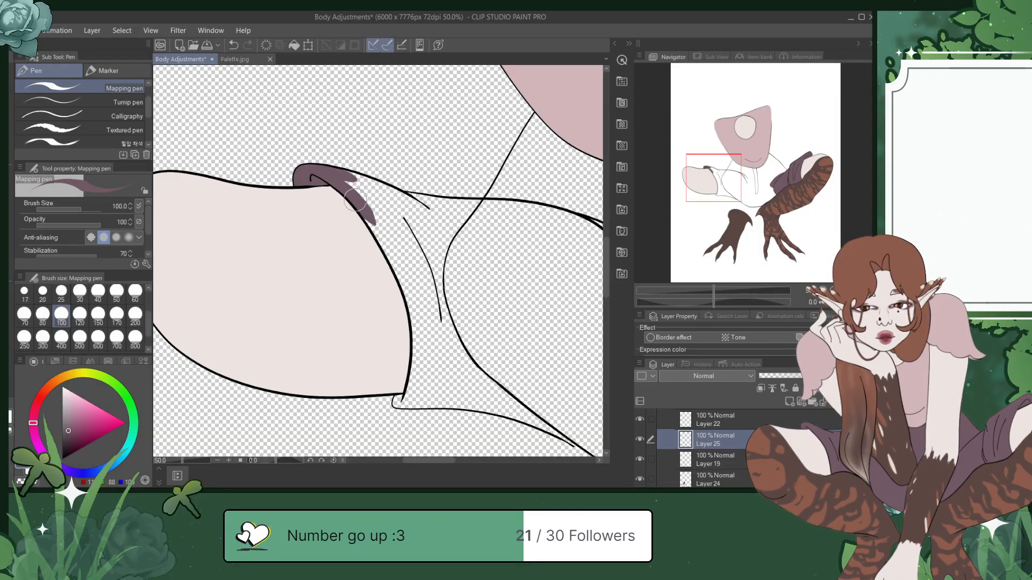
pyautogui.moveTo(349, 180); pyautogui.dragTo(407, 242)
pyautogui.moveTo(340, 175); pyautogui.dragTo(414, 215)
pyautogui.moveTo(368, 185)
pyautogui.mouseDown()
pyautogui.moveTo(430, 225)
pyautogui.moveTo(457, 304)
pyautogui.mouseUp()
pyautogui.moveTo(392, 209)
pyautogui.mouseDown()
pyautogui.moveTo(452, 320)
pyautogui.moveTo(379, 215)
pyautogui.moveTo(440, 330)
pyautogui.mouseUp()
pyautogui.moveTo(367, 215)
pyautogui.mouseDown()
pyautogui.moveTo(404, 273)
pyautogui.moveTo(430, 349)
pyautogui.mouseUp()
pyautogui.moveTo(409, 294)
pyautogui.mouseDown()
pyautogui.moveTo(422, 330)
pyautogui.moveTo(421, 393)
pyautogui.mouseUp()
pyautogui.moveTo(418, 341)
pyautogui.mouseDown()
pyautogui.moveTo(416, 388)
pyautogui.moveTo(408, 400)
pyautogui.moveTo(414, 380)
pyautogui.moveTo(396, 402)
pyautogui.moveTo(439, 399)
pyautogui.moveTo(395, 405)
pyautogui.moveTo(417, 386)
pyautogui.moveTo(423, 397)
pyautogui.moveTo(443, 359)
pyautogui.moveTo(441, 315)
pyautogui.moveTo(431, 379)
pyautogui.moveTo(440, 332)
pyautogui.mouseUp()
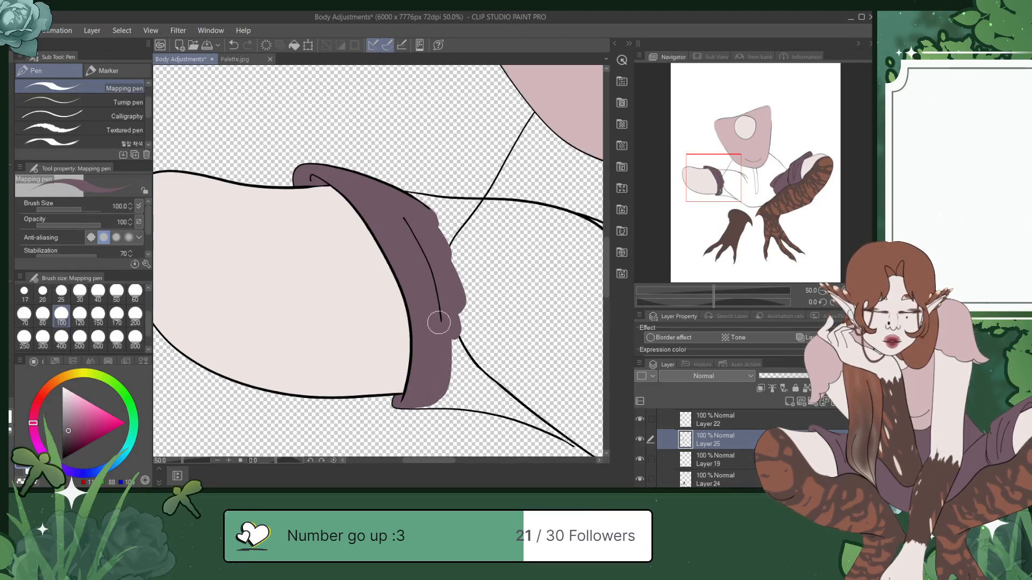
pyautogui.moveTo(455, 293)
pyautogui.mouseDown()
pyautogui.moveTo(461, 363)
pyautogui.moveTo(443, 398)
pyautogui.moveTo(450, 333)
pyautogui.moveTo(438, 370)
pyautogui.mouseUp()
# Step: Extend the purple fill past the cuff along the shorts leg's upper and lower edges, reworking the lower edge, and save
pyautogui.moveTo(533, 262)
pyautogui.mouseDown()
pyautogui.moveTo(449, 218)
pyautogui.moveTo(382, 226)
pyautogui.mouseUp()
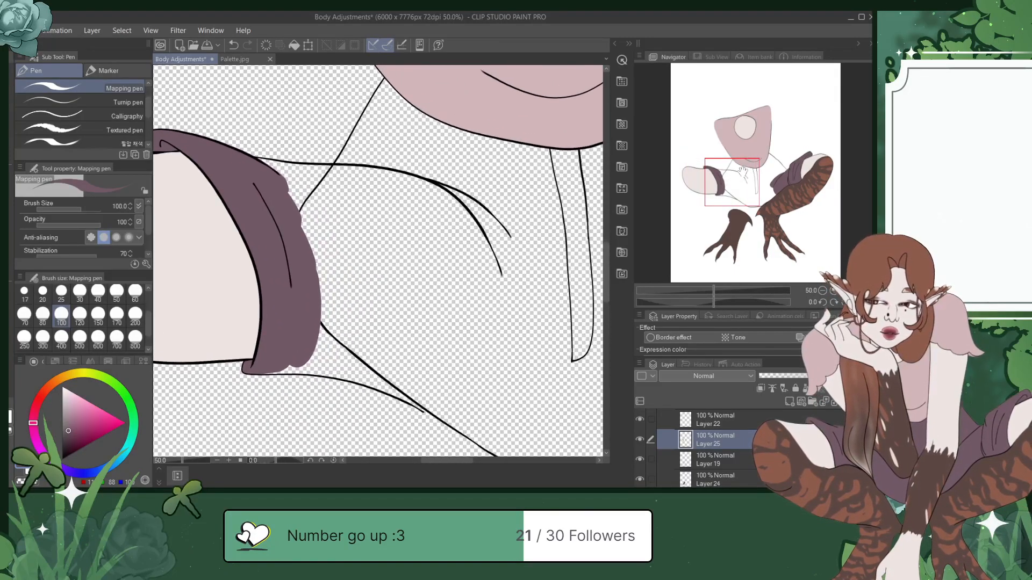
pyautogui.moveTo(262, 165); pyautogui.dragTo(312, 171)
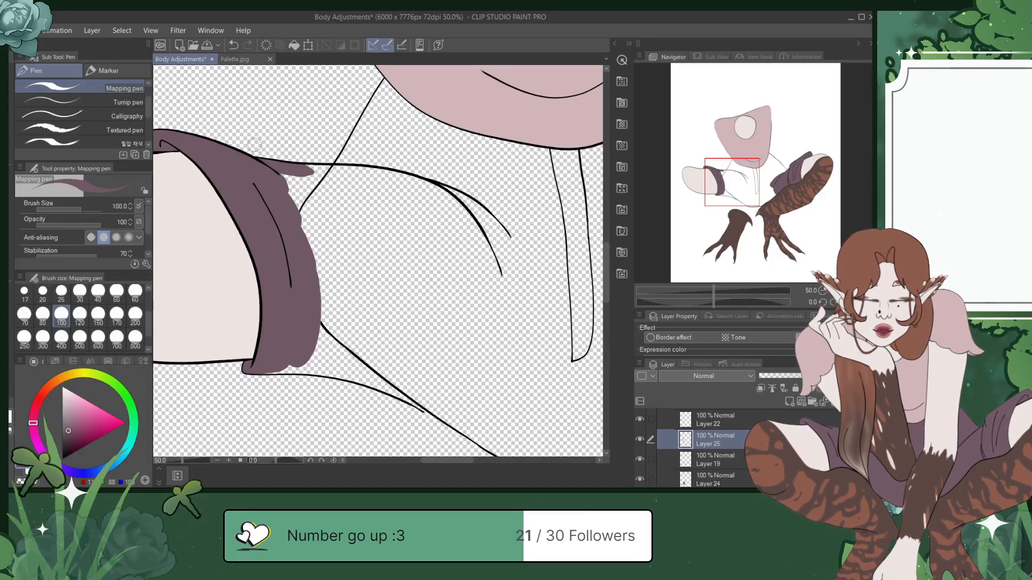
pyautogui.moveTo(281, 176)
pyautogui.mouseDown()
pyautogui.moveTo(320, 180)
pyautogui.moveTo(335, 228)
pyautogui.moveTo(335, 295)
pyautogui.moveTo(318, 330)
pyautogui.mouseUp()
pyautogui.moveTo(300, 207)
pyautogui.mouseDown()
pyautogui.moveTo(324, 296)
pyautogui.moveTo(296, 183)
pyautogui.moveTo(328, 270)
pyautogui.moveTo(316, 177)
pyautogui.moveTo(349, 202)
pyautogui.moveTo(358, 311)
pyautogui.moveTo(335, 327)
pyautogui.moveTo(339, 211)
pyautogui.moveTo(337, 331)
pyautogui.moveTo(331, 302)
pyautogui.moveTo(311, 341)
pyautogui.mouseUp()
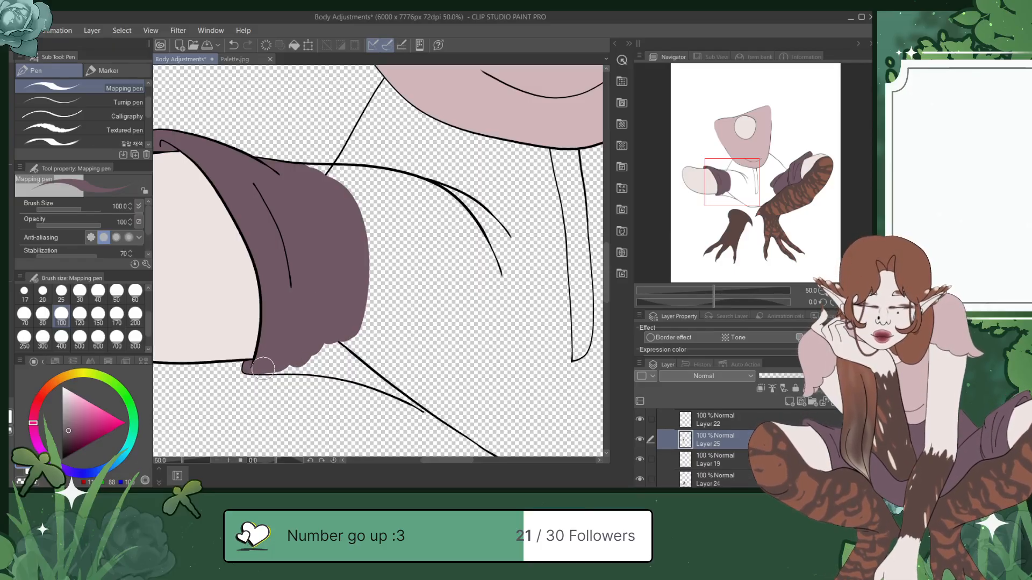
pyautogui.moveTo(266, 370)
pyautogui.mouseDown()
pyautogui.moveTo(344, 366)
pyautogui.moveTo(353, 372)
pyautogui.moveTo(305, 369)
pyautogui.moveTo(367, 382)
pyautogui.mouseUp()
pyautogui.moveTo(333, 340)
pyautogui.mouseDown()
pyautogui.moveTo(311, 360)
pyautogui.moveTo(398, 382)
pyautogui.moveTo(316, 345)
pyautogui.moveTo(376, 358)
pyautogui.moveTo(399, 374)
pyautogui.moveTo(319, 348)
pyautogui.moveTo(407, 381)
pyautogui.moveTo(383, 367)
pyautogui.moveTo(367, 379)
pyautogui.moveTo(378, 386)
pyautogui.moveTo(369, 381)
pyautogui.moveTo(434, 411)
pyautogui.moveTo(394, 340)
pyautogui.mouseUp()
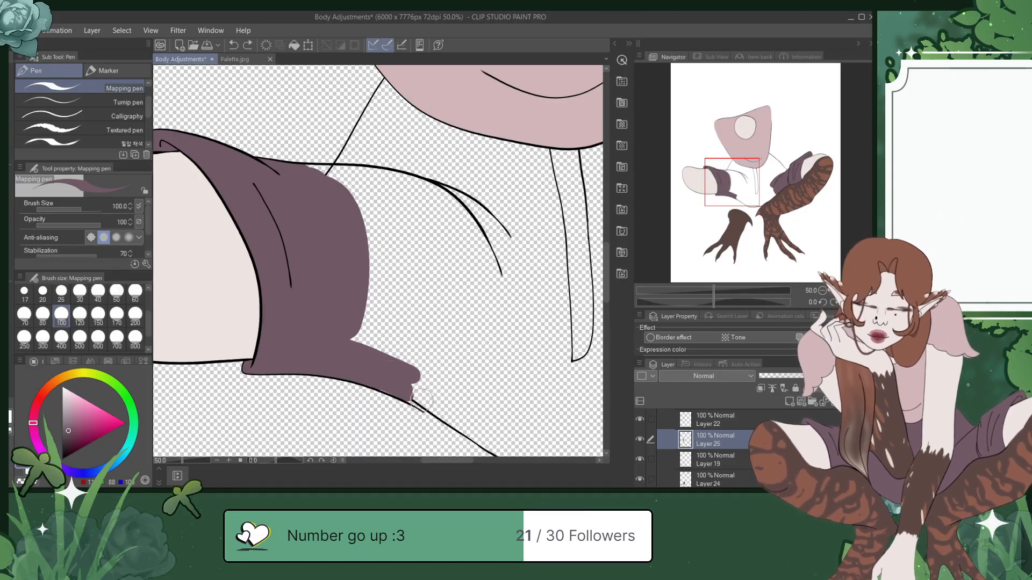
pyautogui.hotkey('ctrl', 'z')
pyautogui.hotkey('ctrl', 'z')
pyautogui.moveTo(394, 390)
pyautogui.mouseDown()
pyautogui.moveTo(362, 375)
pyautogui.moveTo(432, 410)
pyautogui.moveTo(446, 385)
pyautogui.moveTo(445, 325)
pyautogui.moveTo(415, 267)
pyautogui.moveTo(368, 244)
pyautogui.moveTo(349, 247)
pyautogui.moveTo(409, 287)
pyautogui.moveTo(432, 394)
pyautogui.moveTo(433, 313)
pyautogui.moveTo(364, 267)
pyautogui.moveTo(396, 299)
pyautogui.moveTo(413, 390)
pyautogui.moveTo(393, 280)
pyautogui.moveTo(360, 271)
pyautogui.moveTo(391, 317)
pyautogui.moveTo(405, 377)
pyautogui.moveTo(363, 291)
pyautogui.moveTo(354, 293)
pyautogui.moveTo(386, 360)
pyautogui.moveTo(355, 346)
pyautogui.mouseUp()
pyautogui.hotkey('ctrl', 's')
# Step: Fill the rest of the left shorts leg with purple up to a rounded end at the hip, and save
pyautogui.moveTo(740, 182); pyautogui.dragTo(745, 182)
pyautogui.moveTo(256, 183)
pyautogui.mouseDown()
pyautogui.moveTo(281, 179)
pyautogui.moveTo(258, 178)
pyautogui.moveTo(331, 185)
pyautogui.moveTo(395, 207)
pyautogui.moveTo(426, 241)
pyautogui.moveTo(379, 200)
pyautogui.moveTo(423, 230)
pyautogui.moveTo(392, 198)
pyautogui.moveTo(423, 214)
pyautogui.moveTo(462, 256)
pyautogui.moveTo(465, 330)
pyautogui.mouseUp()
pyautogui.moveTo(447, 373)
pyautogui.mouseDown()
pyautogui.moveTo(376, 384)
pyautogui.moveTo(368, 315)
pyautogui.moveTo(407, 268)
pyautogui.moveTo(332, 204)
pyautogui.moveTo(296, 189)
pyautogui.moveTo(330, 248)
pyautogui.moveTo(312, 194)
pyautogui.moveTo(379, 236)
pyautogui.moveTo(327, 192)
pyautogui.moveTo(403, 244)
pyautogui.moveTo(388, 225)
pyautogui.moveTo(410, 236)
pyautogui.moveTo(422, 261)
pyautogui.moveTo(409, 220)
pyautogui.moveTo(448, 264)
pyautogui.moveTo(446, 321)
pyautogui.moveTo(441, 256)
pyautogui.moveTo(457, 302)
pyautogui.moveTo(440, 356)
pyautogui.moveTo(391, 368)
pyautogui.moveTo(439, 289)
pyautogui.moveTo(432, 257)
pyautogui.moveTo(439, 326)
pyautogui.moveTo(400, 368)
pyautogui.moveTo(441, 270)
pyautogui.moveTo(435, 309)
pyautogui.moveTo(401, 342)
pyautogui.moveTo(414, 254)
pyautogui.moveTo(407, 343)
pyautogui.moveTo(407, 266)
pyautogui.moveTo(404, 325)
pyautogui.moveTo(397, 252)
pyautogui.moveTo(397, 322)
pyautogui.moveTo(382, 238)
pyautogui.moveTo(387, 331)
pyautogui.moveTo(370, 225)
pyautogui.moveTo(370, 274)
pyautogui.moveTo(378, 256)
pyautogui.moveTo(364, 236)
pyautogui.moveTo(369, 299)
pyautogui.moveTo(346, 218)
pyautogui.moveTo(352, 295)
pyautogui.mouseUp()
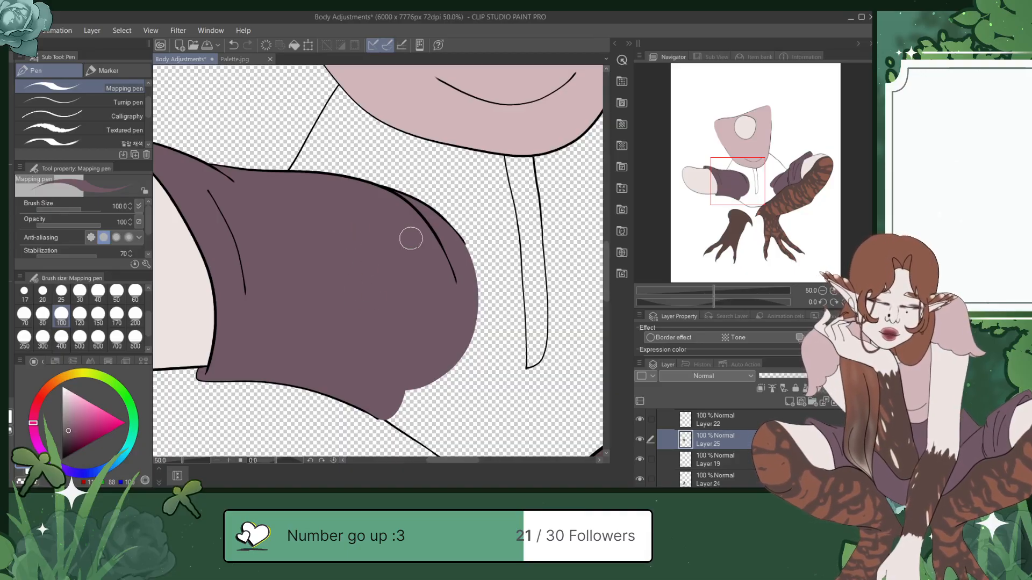
pyautogui.moveTo(455, 251)
pyautogui.mouseDown()
pyautogui.moveTo(456, 328)
pyautogui.moveTo(469, 299)
pyautogui.moveTo(470, 319)
pyautogui.moveTo(461, 352)
pyautogui.moveTo(426, 396)
pyautogui.moveTo(382, 410)
pyautogui.mouseUp()
pyautogui.moveTo(422, 376); pyautogui.dragTo(385, 406)
pyautogui.hotkey('ctrl', 's')
# Step: Show Layer 9, Layer 23 and Layer 20 again to restore the whole figure, and save the drawing
pyautogui.scroll(-3, 407, 392)
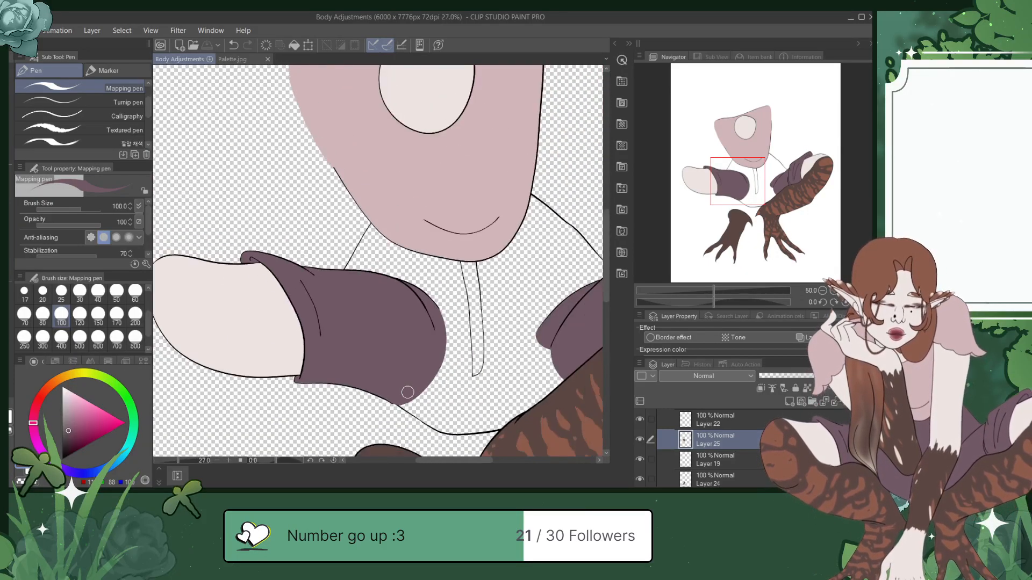
pyautogui.scroll(-3, 407, 393)
pyautogui.moveTo(407, 393); pyautogui.dragTo(328, 317)
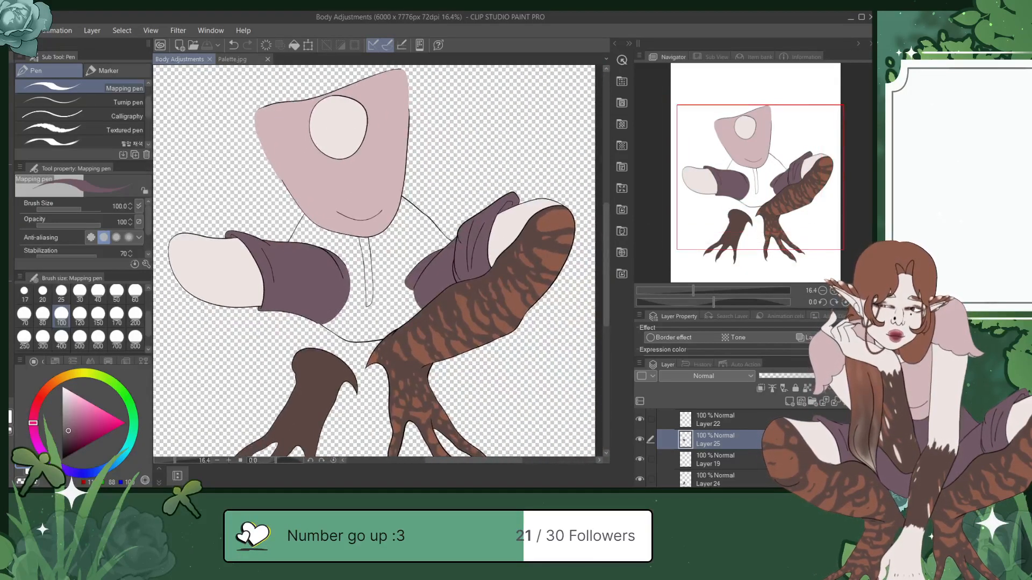
pyautogui.scroll(-10, 699, 446)
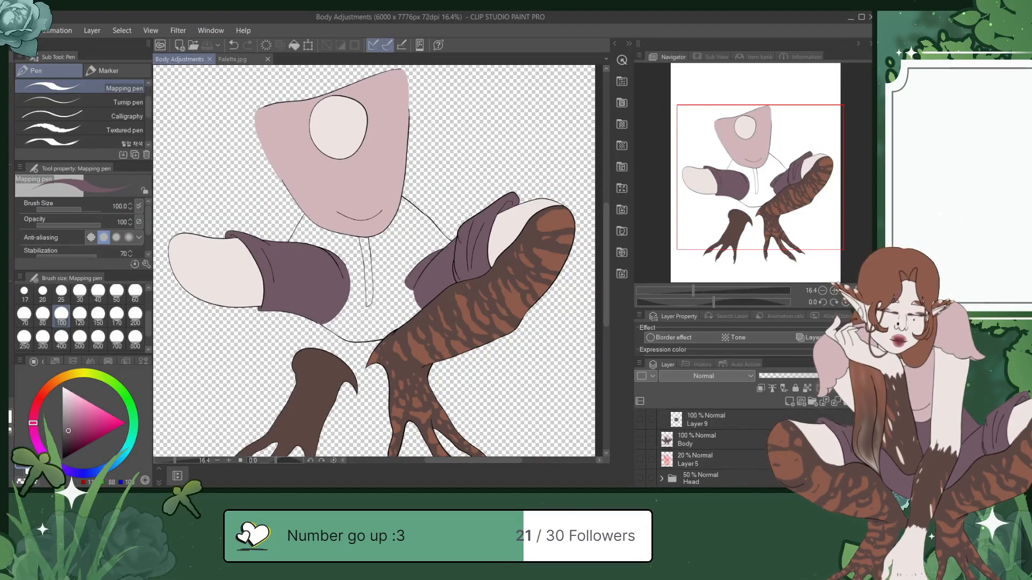
pyautogui.click(640, 457)
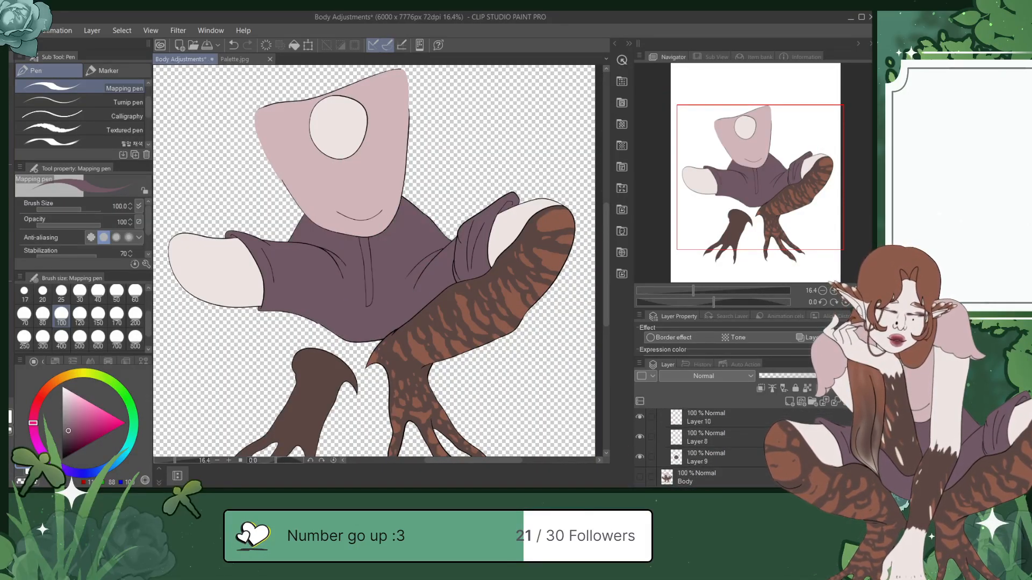
pyautogui.scroll(2, 699, 446)
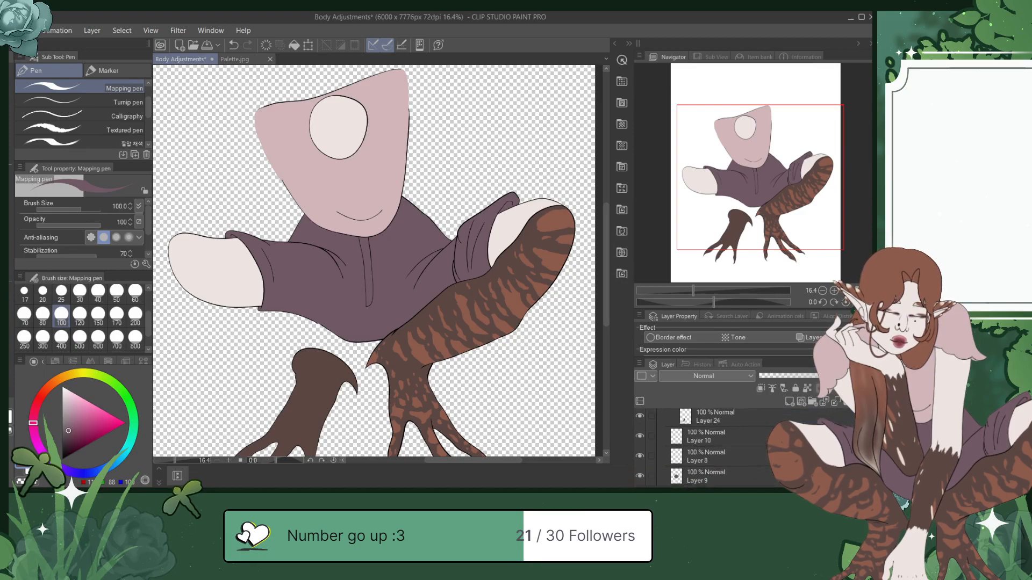
pyautogui.scroll(3, 698, 446)
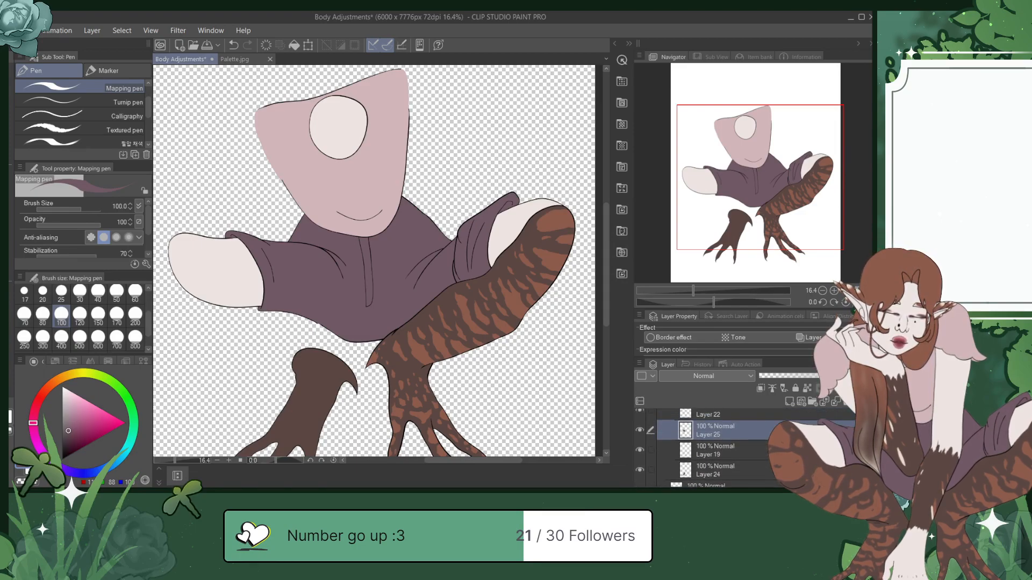
pyautogui.scroll(2, 698, 446)
pyautogui.click(640, 443)
pyautogui.click(640, 424)
pyautogui.hotkey('ctrl', 's')
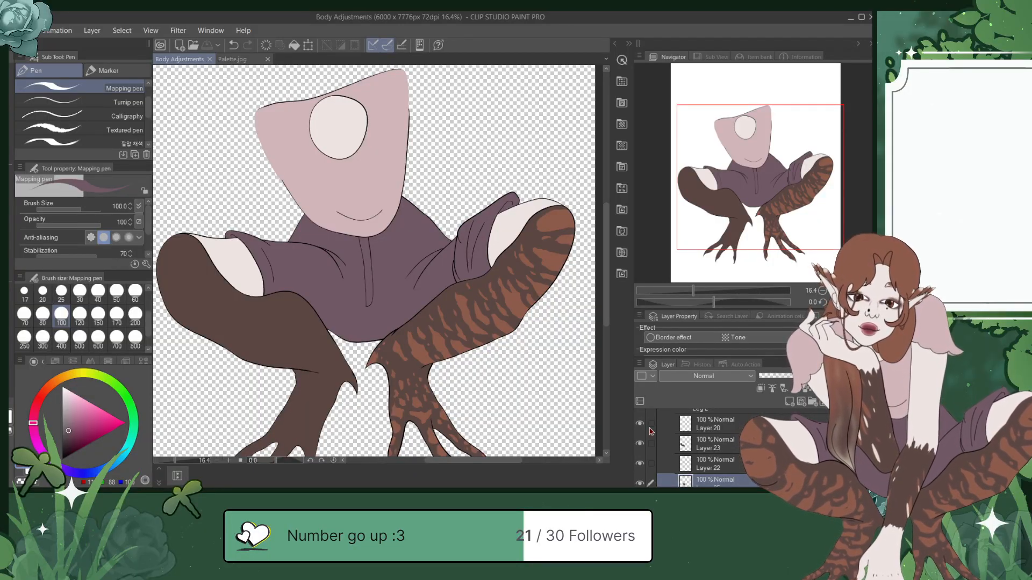
# Step: Pick the reddish brown of the right leg's markings, set the Lasso to add to selections, add a layer above Layer 23, and save
pyautogui.keyDown('alt'); pyautogui.click(530, 300); pyautogui.keyUp('alt')
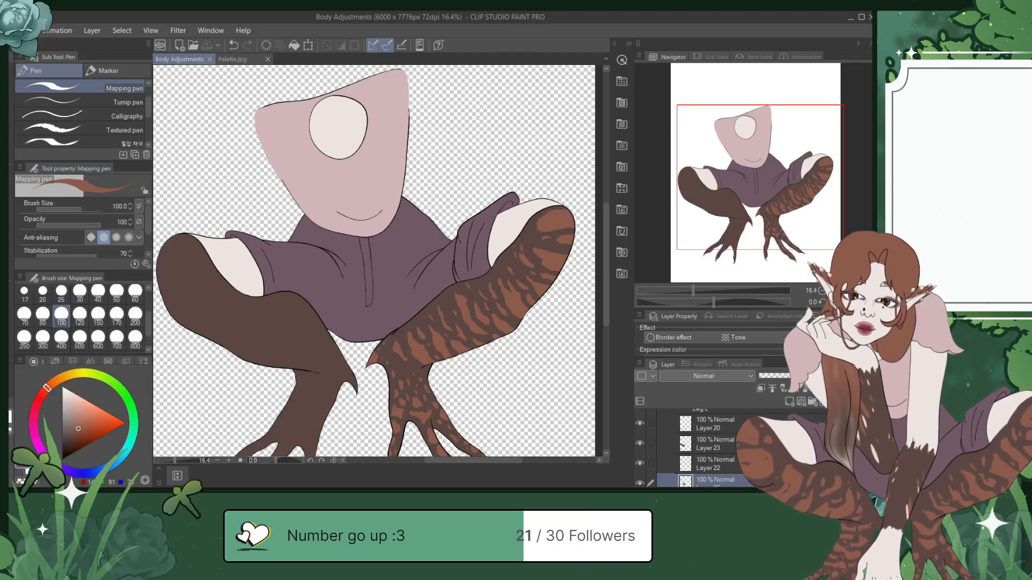
pyautogui.press('m')
pyautogui.click(105, 206)
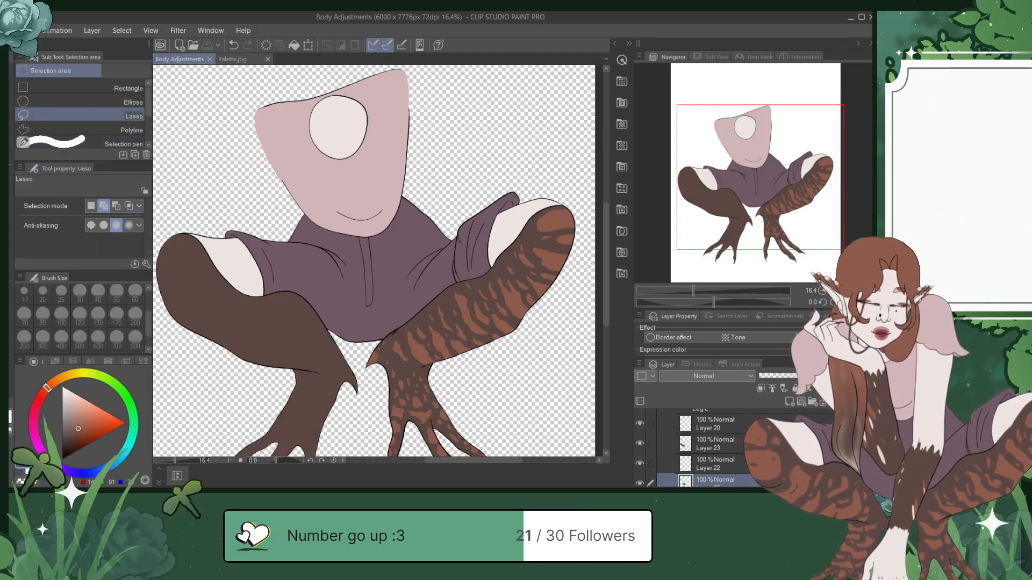
pyautogui.click(746, 448)
pyautogui.click(788, 402)
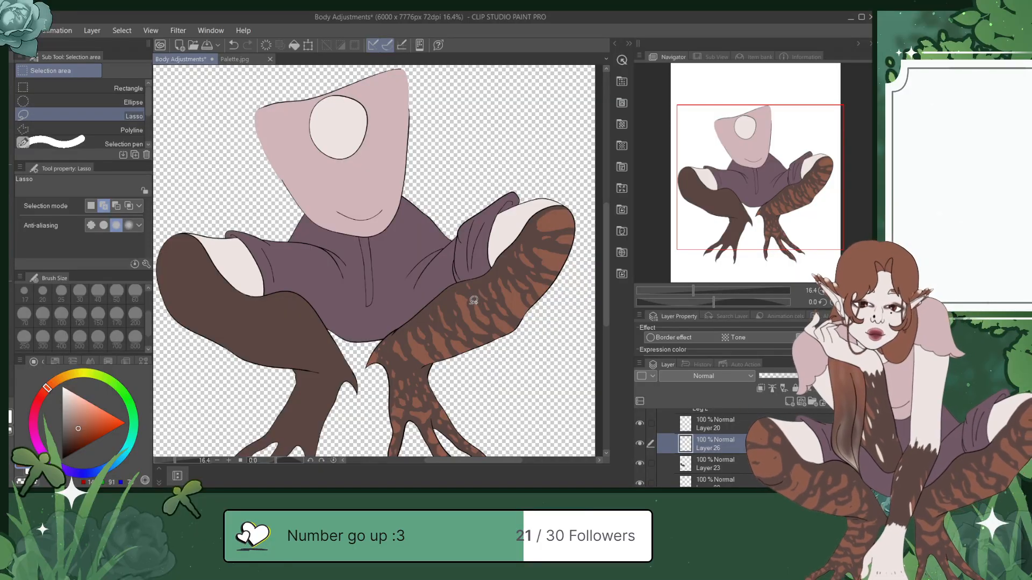
pyautogui.hotkey('ctrl', 's')
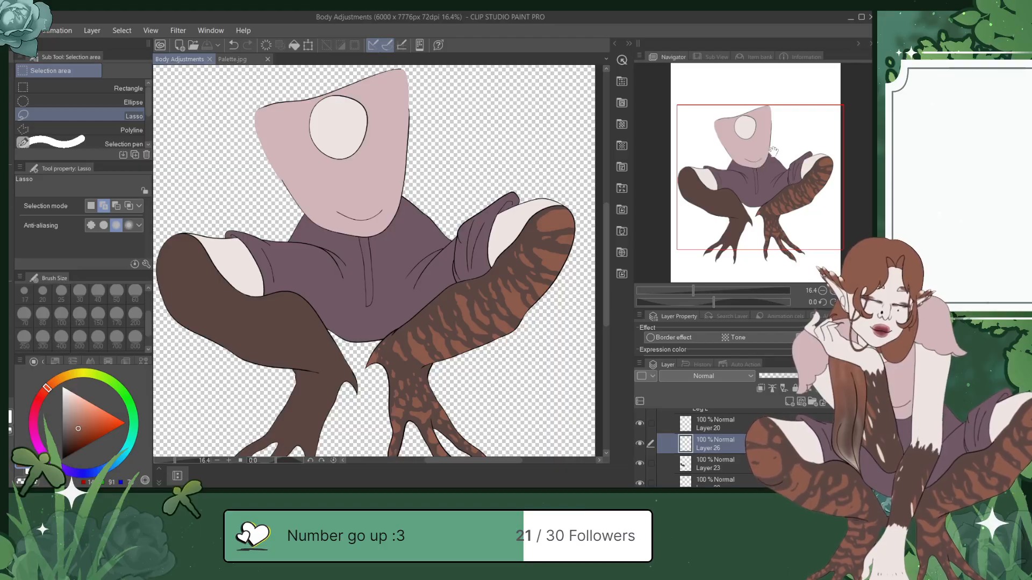
# Step: Lasso two broad marking shapes and a few small slivers across the knee end of the left leg
pyautogui.moveTo(786, 164)
pyautogui.mouseDown()
pyautogui.moveTo(774, 183)
pyautogui.moveTo(746, 172)
pyautogui.mouseUp()
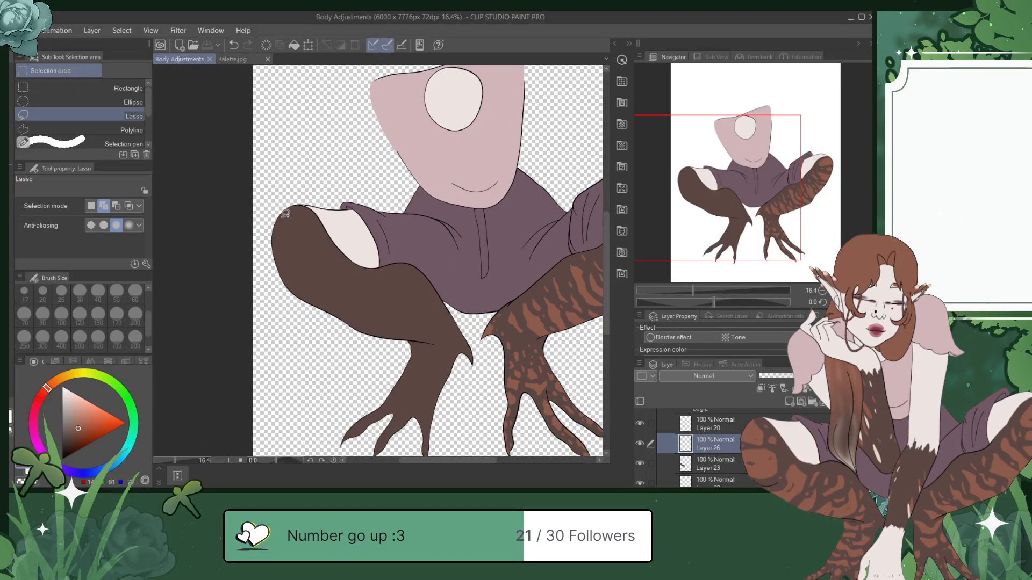
pyautogui.moveTo(720, 207)
pyautogui.mouseDown()
pyautogui.moveTo(753, 207)
pyautogui.moveTo(719, 208)
pyautogui.mouseUp()
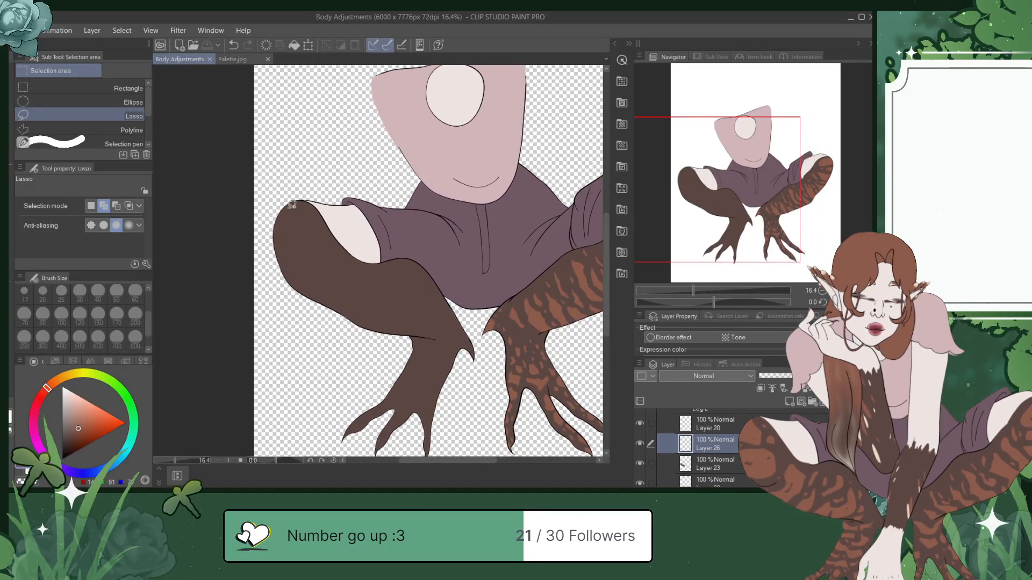
pyautogui.scroll(3, 291, 205)
pyautogui.moveTo(272, 208); pyautogui.dragTo(295, 199)
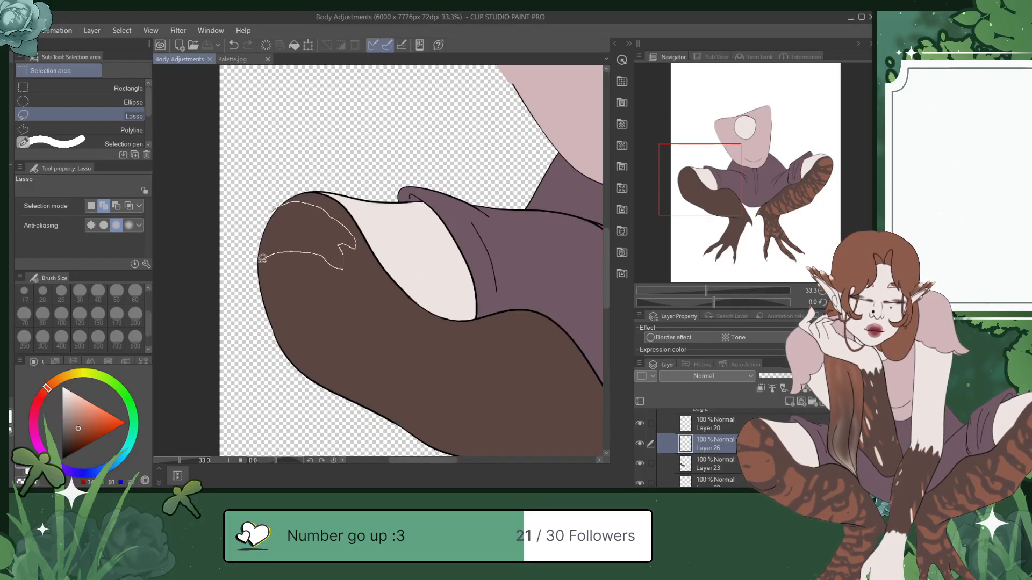
pyautogui.moveTo(272, 212); pyautogui.dragTo(271, 213)
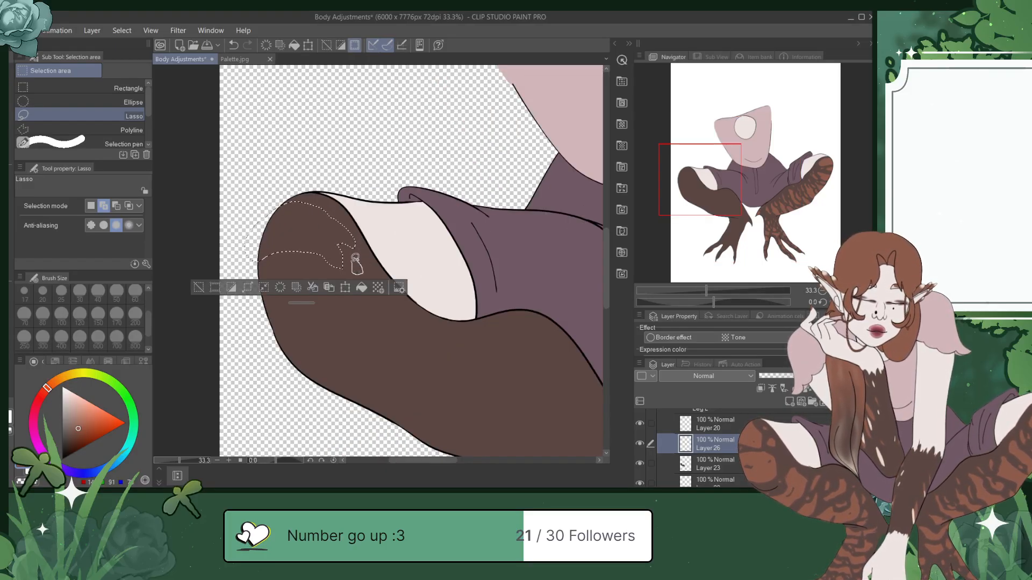
pyautogui.moveTo(358, 254)
pyautogui.mouseDown()
pyautogui.moveTo(369, 263)
pyautogui.moveTo(350, 224)
pyautogui.moveTo(349, 240)
pyautogui.moveTo(266, 279)
pyautogui.mouseUp()
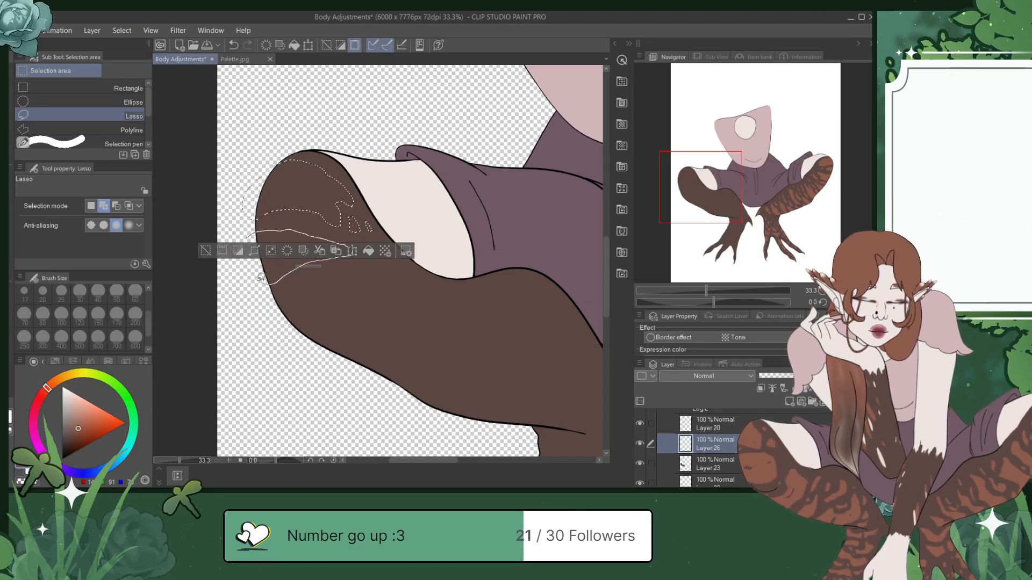
pyautogui.moveTo(247, 240); pyautogui.dragTo(245, 233)
# Step: Add lasso selections for branching stripes and small slivers along the left leg's underside near the ankle
pyautogui.moveTo(599, 363); pyautogui.dragTo(516, 257)
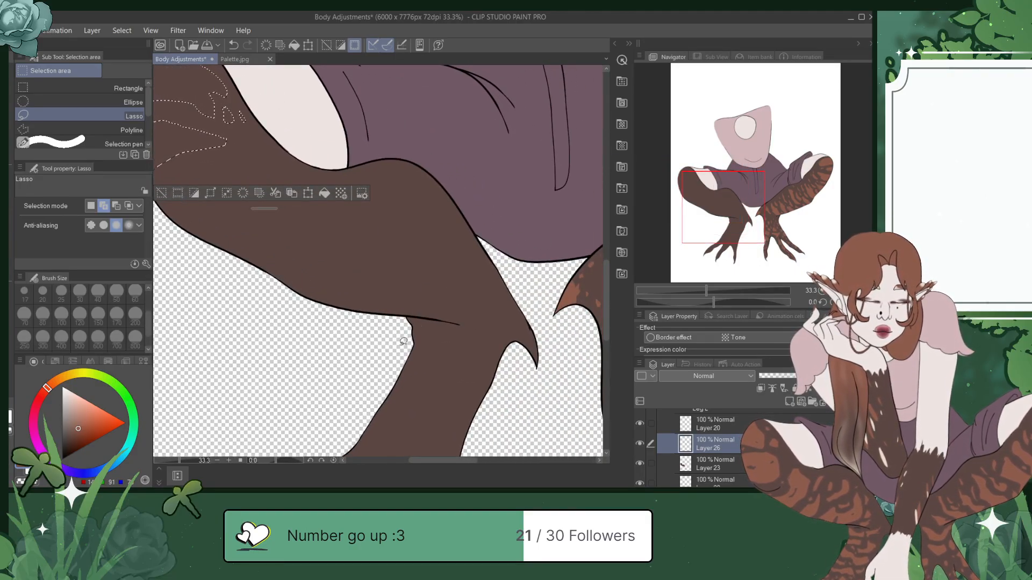
pyautogui.moveTo(421, 323)
pyautogui.mouseDown()
pyautogui.moveTo(455, 263)
pyautogui.moveTo(426, 271)
pyautogui.moveTo(397, 307)
pyautogui.moveTo(422, 321)
pyautogui.mouseUp()
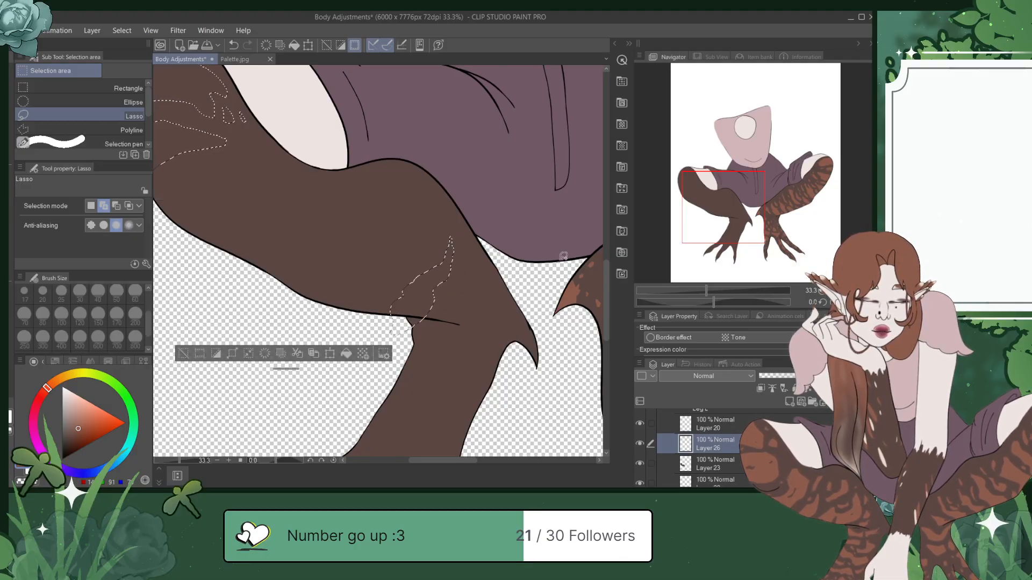
pyautogui.moveTo(737, 210); pyautogui.dragTo(726, 205)
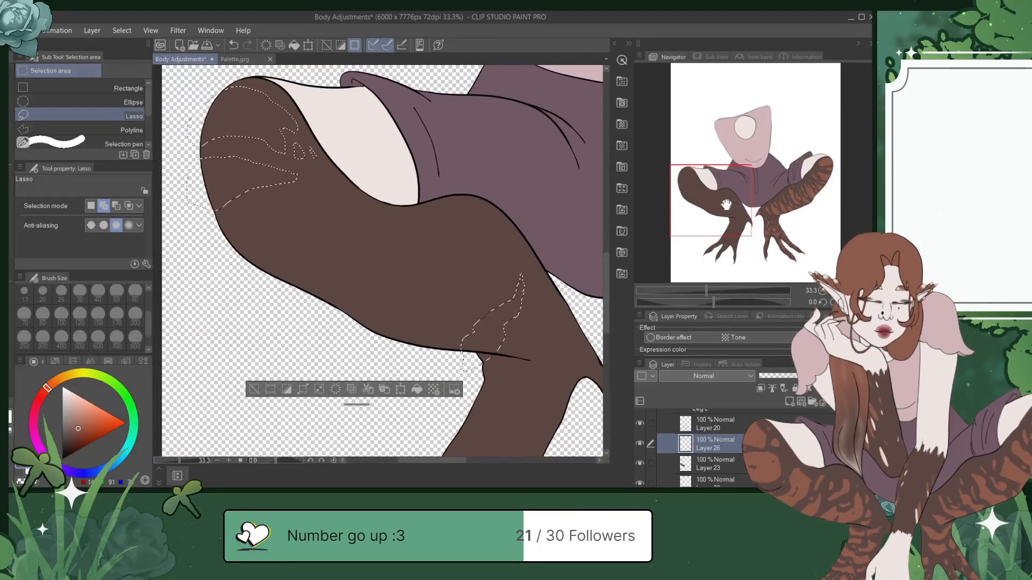
pyautogui.moveTo(445, 354)
pyautogui.mouseDown()
pyautogui.moveTo(479, 275)
pyautogui.moveTo(407, 353)
pyautogui.moveTo(443, 354)
pyautogui.mouseUp()
pyautogui.moveTo(472, 308)
pyautogui.mouseDown()
pyautogui.moveTo(507, 267)
pyautogui.moveTo(479, 304)
pyautogui.mouseUp()
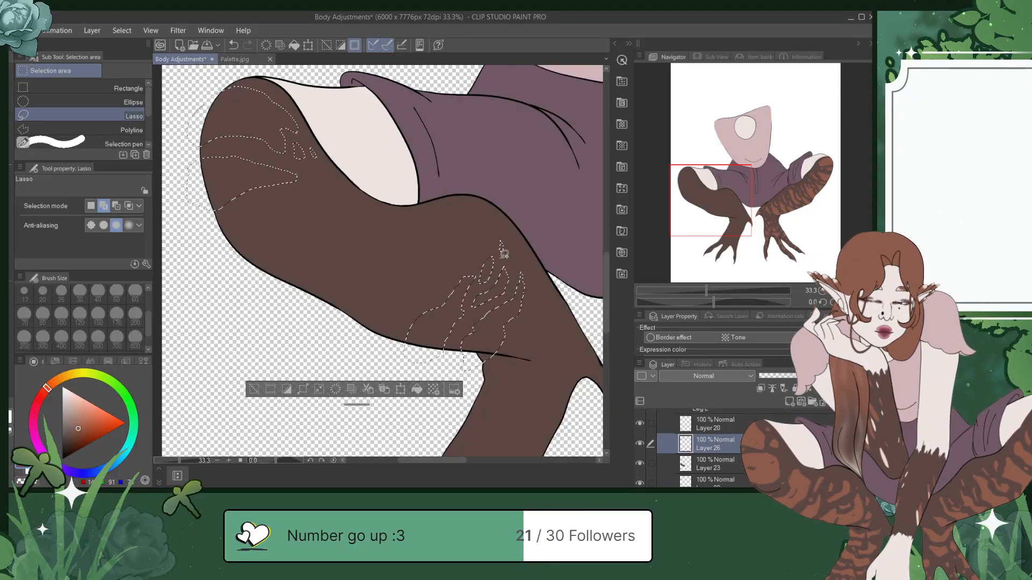
pyautogui.moveTo(442, 291); pyautogui.dragTo(519, 324)
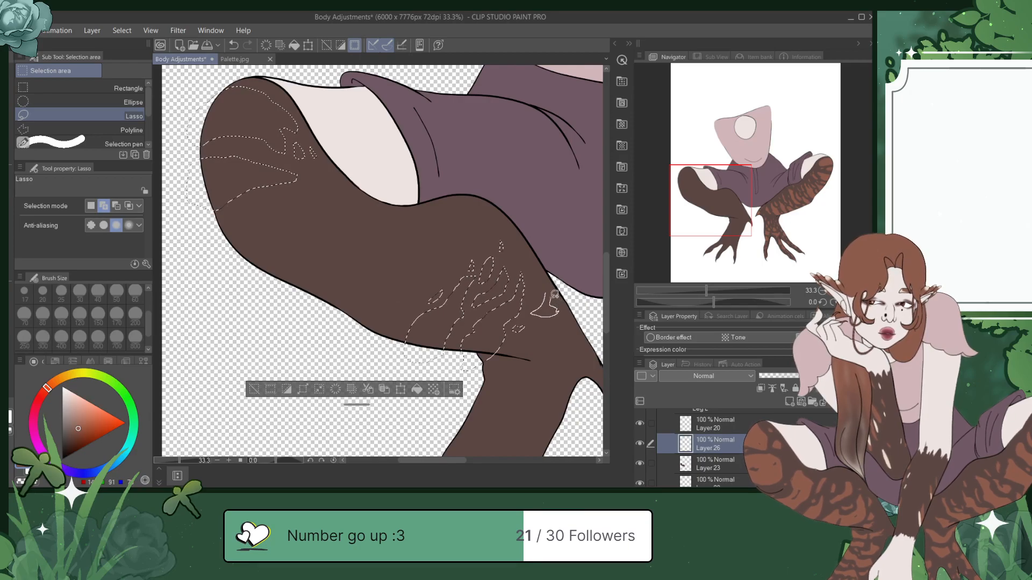
pyautogui.moveTo(551, 291); pyautogui.dragTo(547, 321)
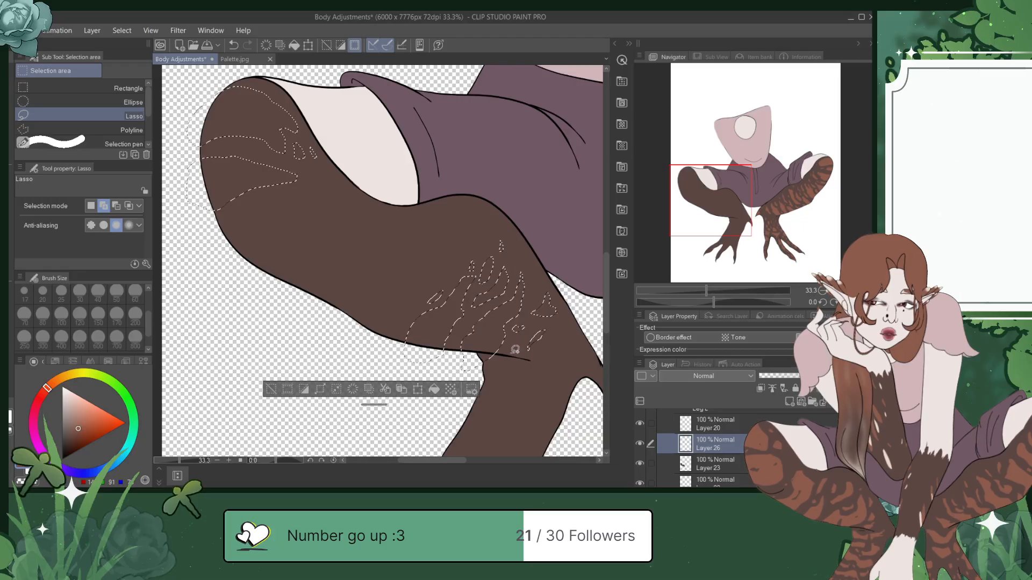
pyautogui.moveTo(513, 353); pyautogui.dragTo(512, 354)
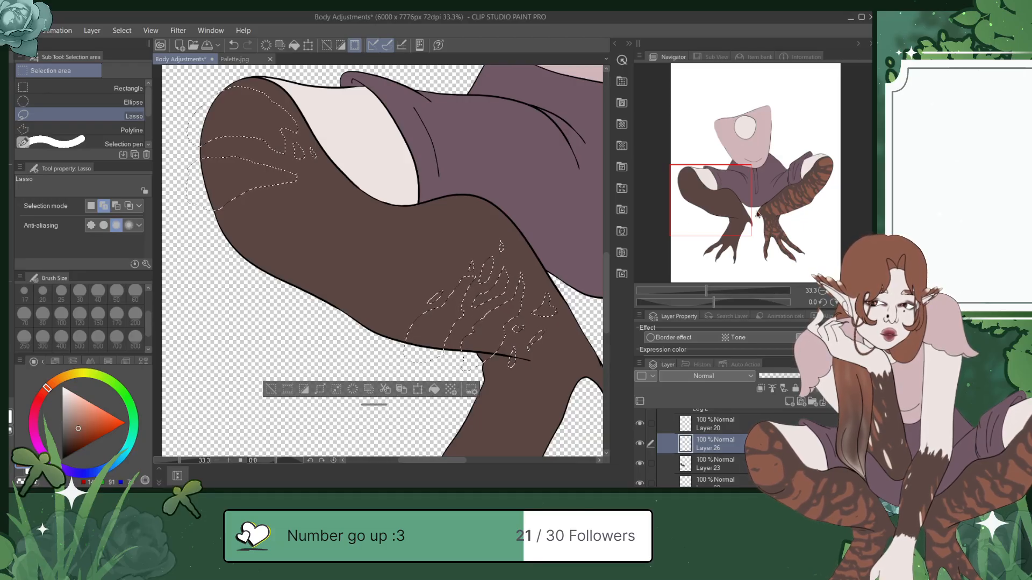
# Step: Add lasso selections for thin stripes around the knee and across the middle of the left leg, joining both marked areas
pyautogui.moveTo(741, 214); pyautogui.dragTo(734, 210)
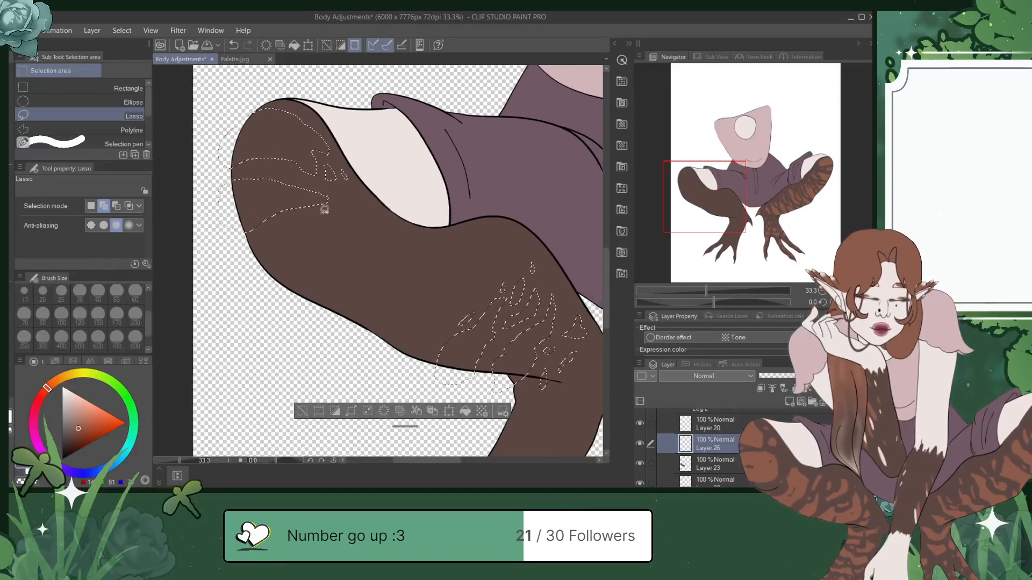
pyautogui.moveTo(257, 169)
pyautogui.mouseDown()
pyautogui.moveTo(292, 172)
pyautogui.moveTo(255, 170)
pyautogui.mouseUp()
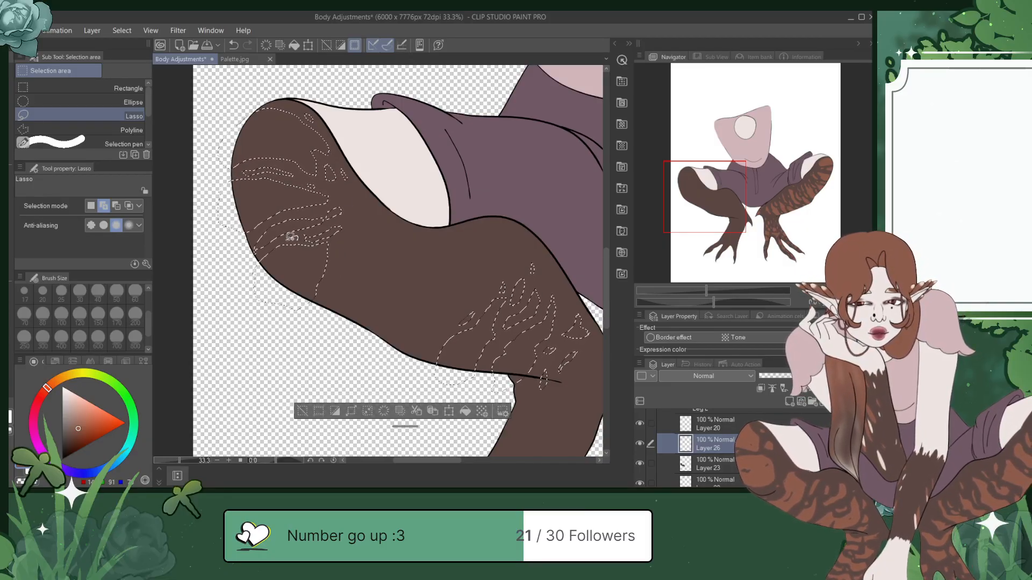
pyautogui.moveTo(371, 247)
pyautogui.mouseDown()
pyautogui.moveTo(376, 271)
pyautogui.moveTo(339, 322)
pyautogui.moveTo(318, 330)
pyautogui.moveTo(396, 276)
pyautogui.moveTo(404, 253)
pyautogui.moveTo(407, 267)
pyautogui.mouseUp()
pyautogui.hotkey('ctrl', 'z')
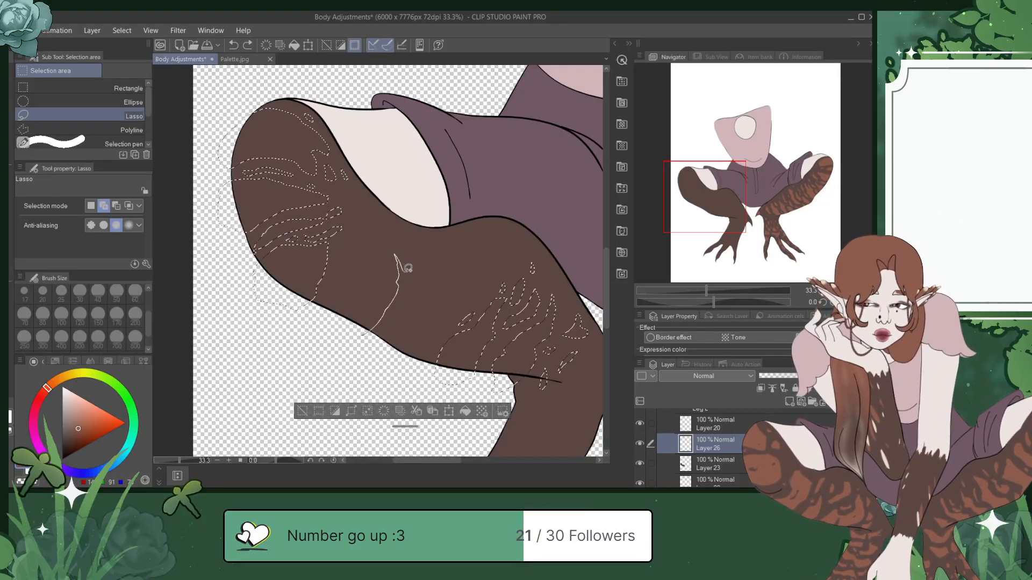
pyautogui.moveTo(364, 338); pyautogui.dragTo(363, 338)
pyautogui.moveTo(329, 316)
pyautogui.mouseDown()
pyautogui.moveTo(335, 327)
pyautogui.moveTo(362, 244)
pyautogui.mouseUp()
pyautogui.moveTo(345, 335); pyautogui.dragTo(343, 339)
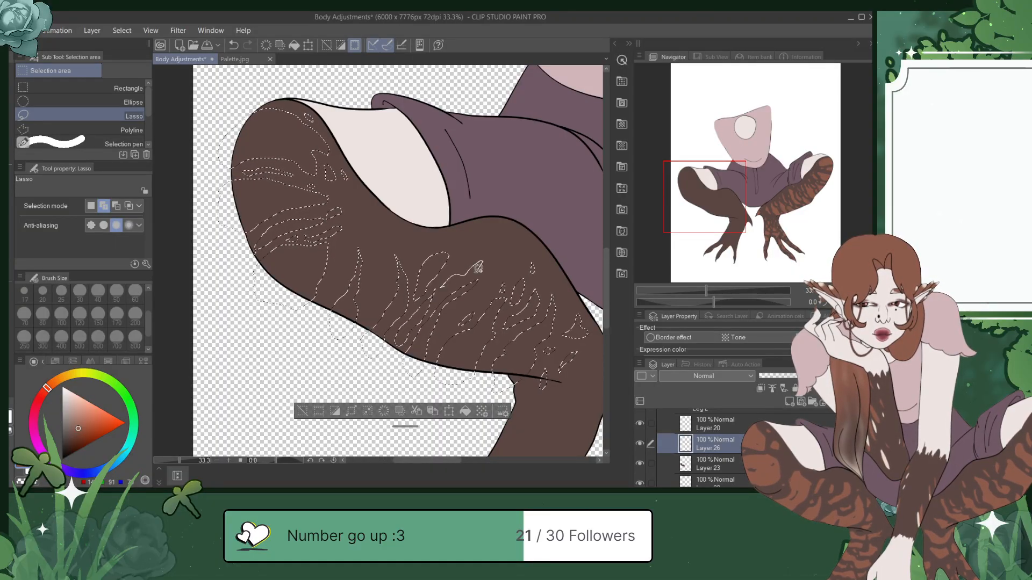
pyautogui.moveTo(481, 263); pyautogui.dragTo(464, 254)
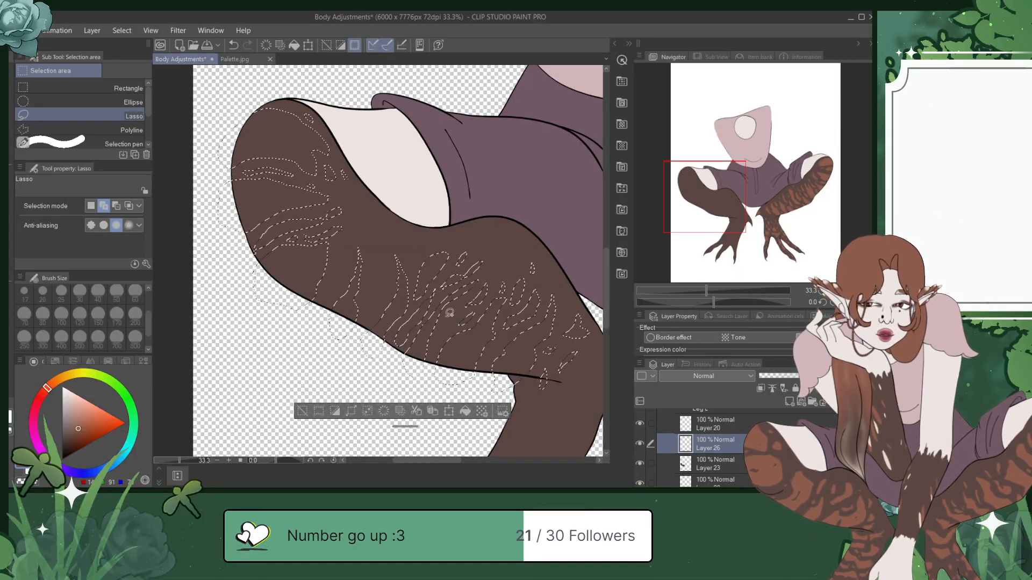
pyautogui.moveTo(446, 319); pyautogui.dragTo(448, 309)
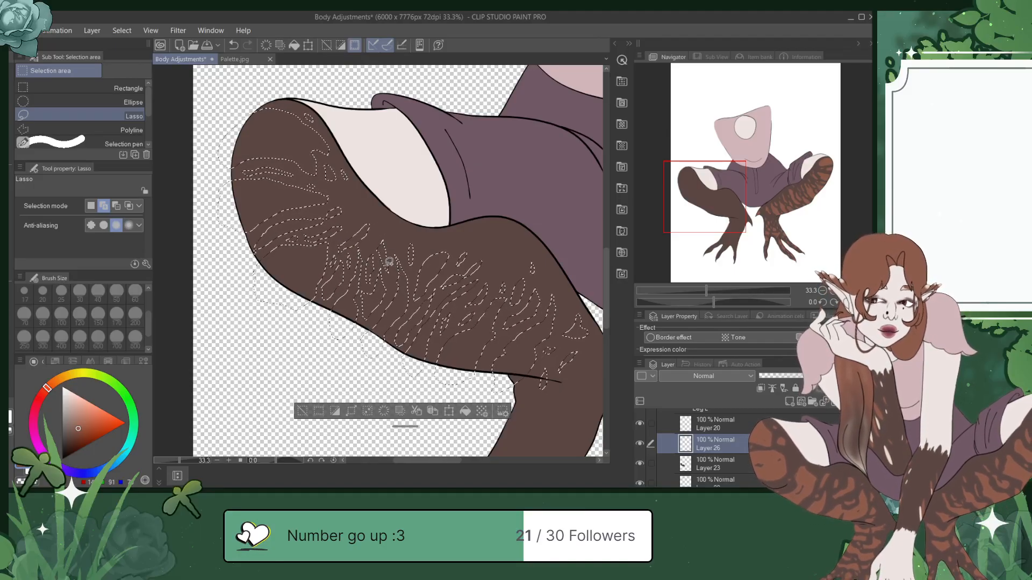
# Step: Fill the selected markings with reddish brown, deselect, save, and clip the markings layer to the layer below
pyautogui.click(465, 412)
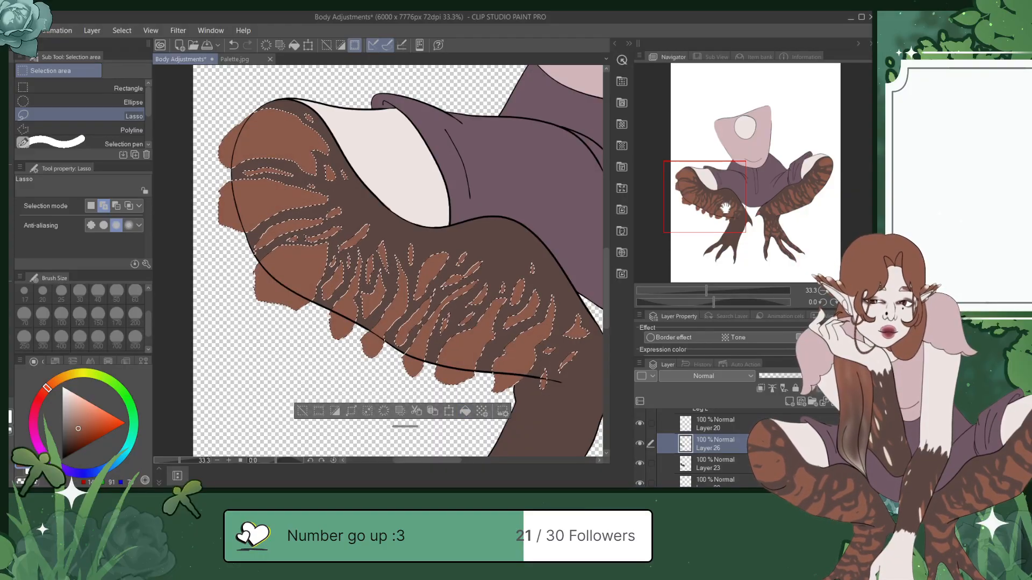
pyautogui.moveTo(723, 204); pyautogui.dragTo(730, 207)
pyautogui.click(91, 205)
pyautogui.click(195, 290)
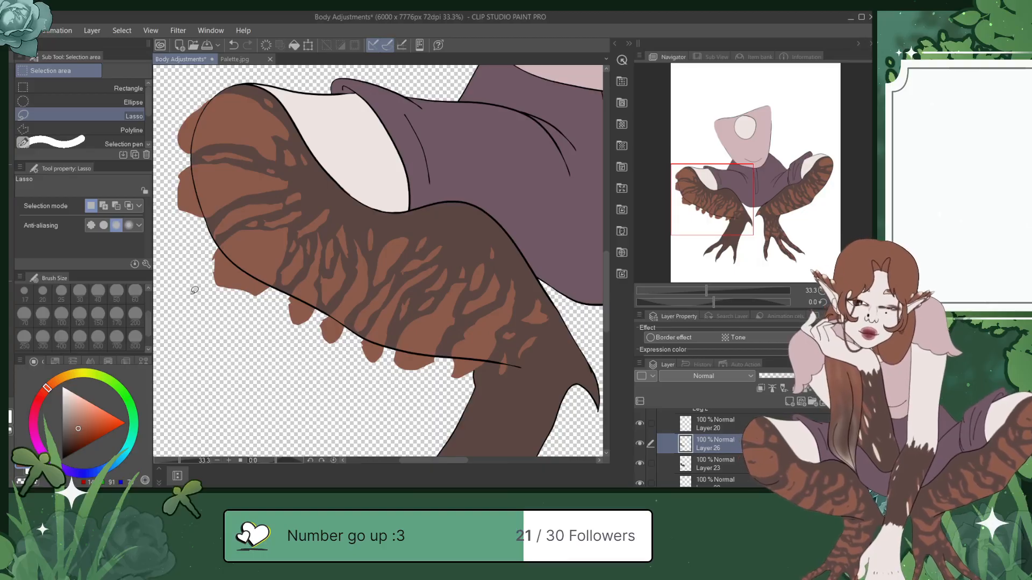
pyautogui.hotkey('ctrl', 's')
pyautogui.click(760, 389)
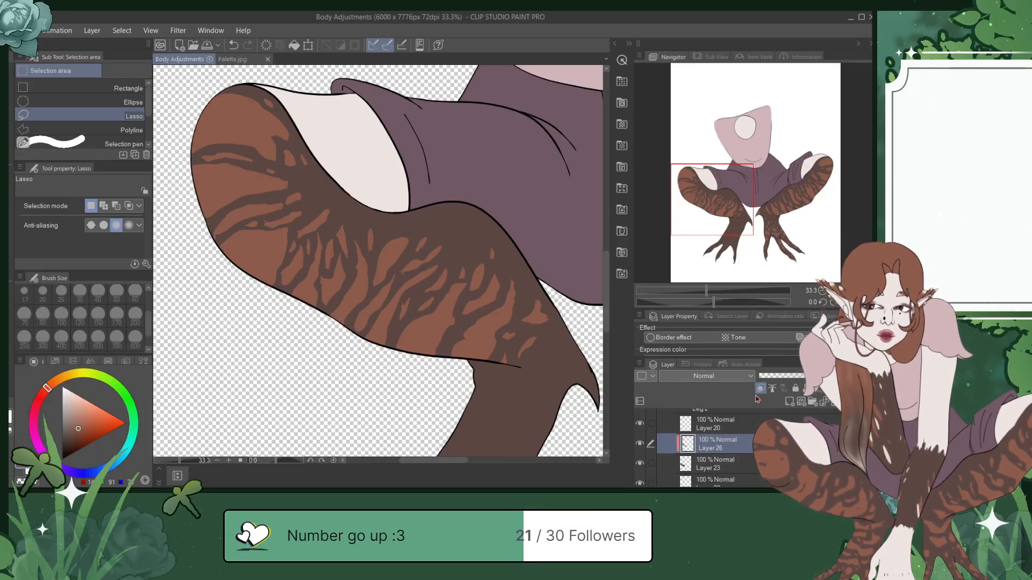
# Step: Add a new layer above Layer 24 for the markings of the left lower leg and foot
pyautogui.moveTo(725, 193); pyautogui.dragTo(744, 224)
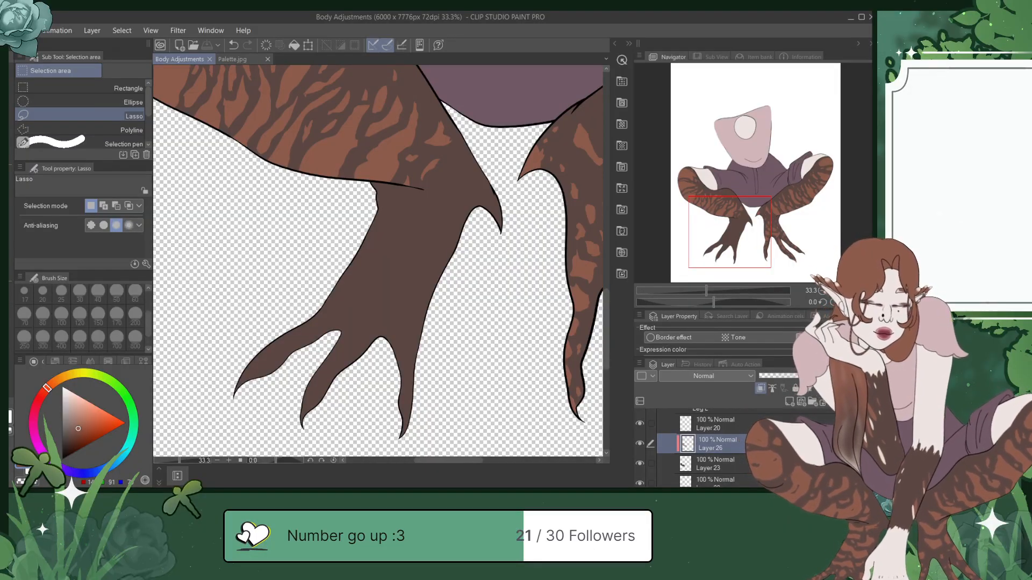
pyautogui.scroll(-3, 752, 449)
pyautogui.scroll(-3, 727, 449)
pyautogui.scroll(3, 720, 448)
pyautogui.click(720, 447)
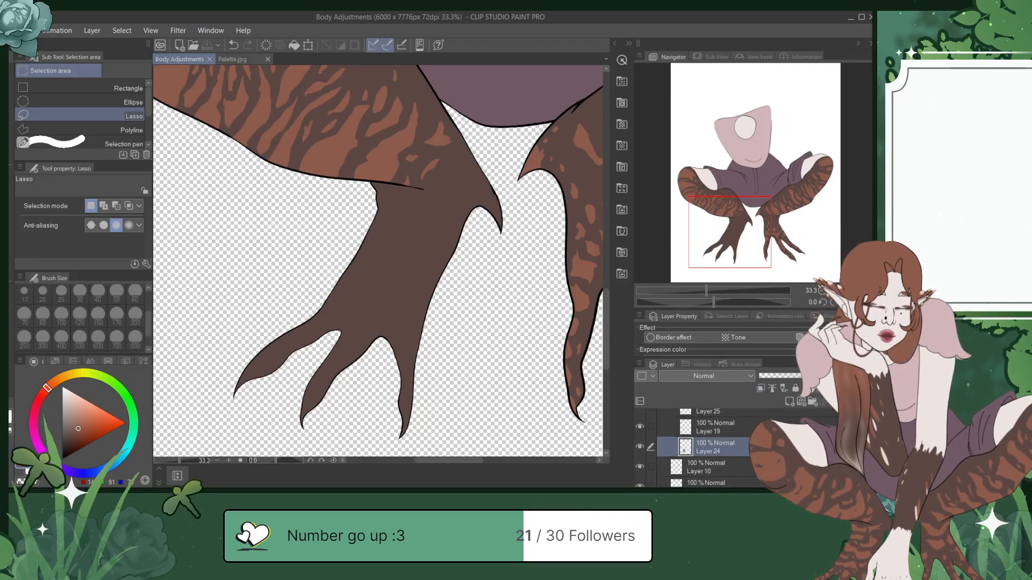
pyautogui.click(789, 401)
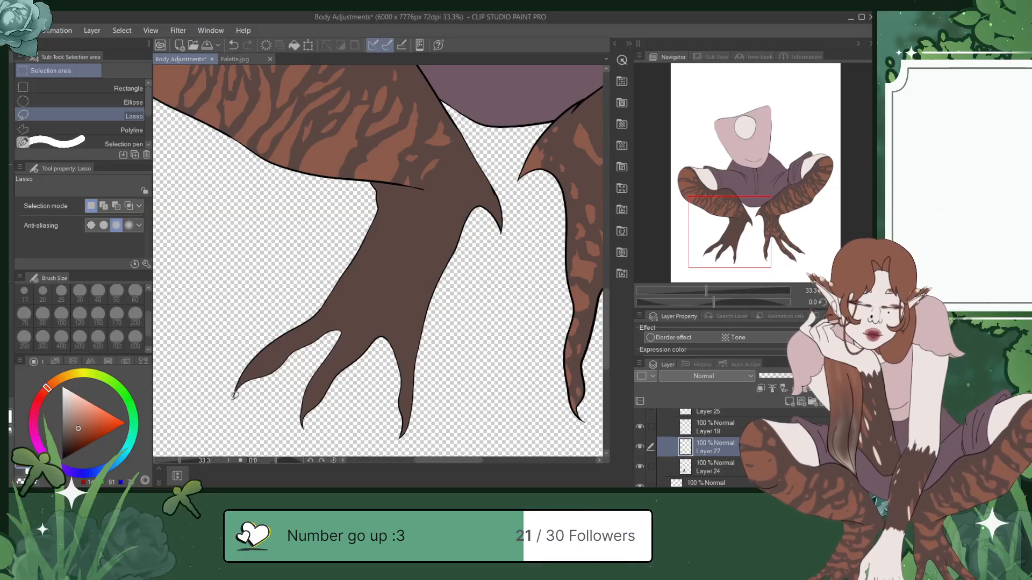
# Step: Set the Lasso to add to selections and outline marking shapes at the tips of the left foot's toes
pyautogui.moveTo(235, 404)
pyautogui.mouseDown()
pyautogui.moveTo(250, 379)
pyautogui.moveTo(244, 369)
pyautogui.mouseUp()
pyautogui.moveTo(312, 419)
pyautogui.mouseDown()
pyautogui.moveTo(303, 401)
pyautogui.moveTo(304, 428)
pyautogui.mouseUp()
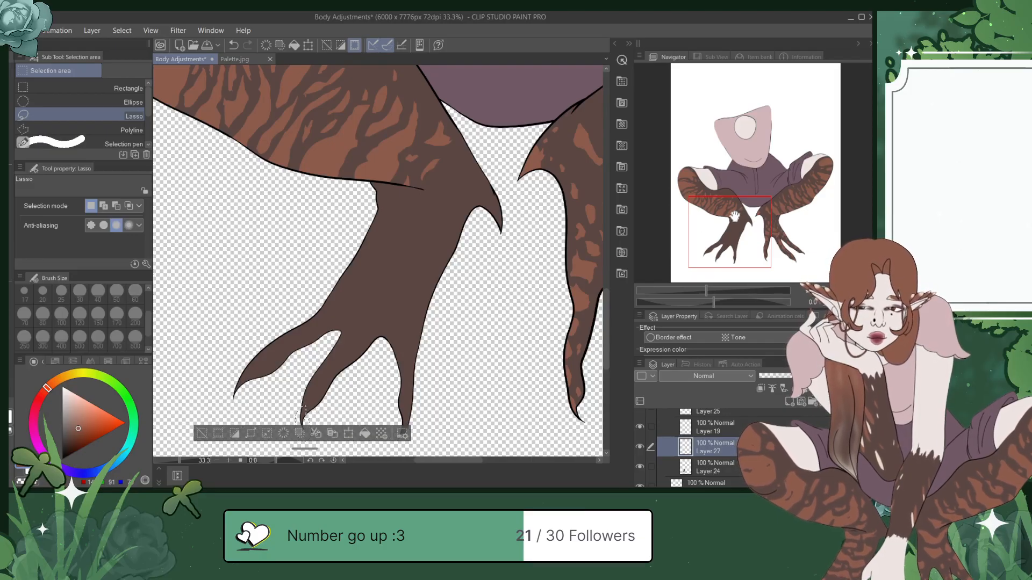
pyautogui.click(103, 206)
pyautogui.moveTo(237, 384)
pyautogui.mouseDown()
pyautogui.moveTo(240, 401)
pyautogui.moveTo(249, 358)
pyautogui.moveTo(237, 403)
pyautogui.mouseUp()
pyautogui.moveTo(722, 218); pyautogui.dragTo(731, 227)
pyautogui.moveTo(350, 383)
pyautogui.mouseDown()
pyautogui.moveTo(367, 365)
pyautogui.moveTo(345, 389)
pyautogui.mouseUp()
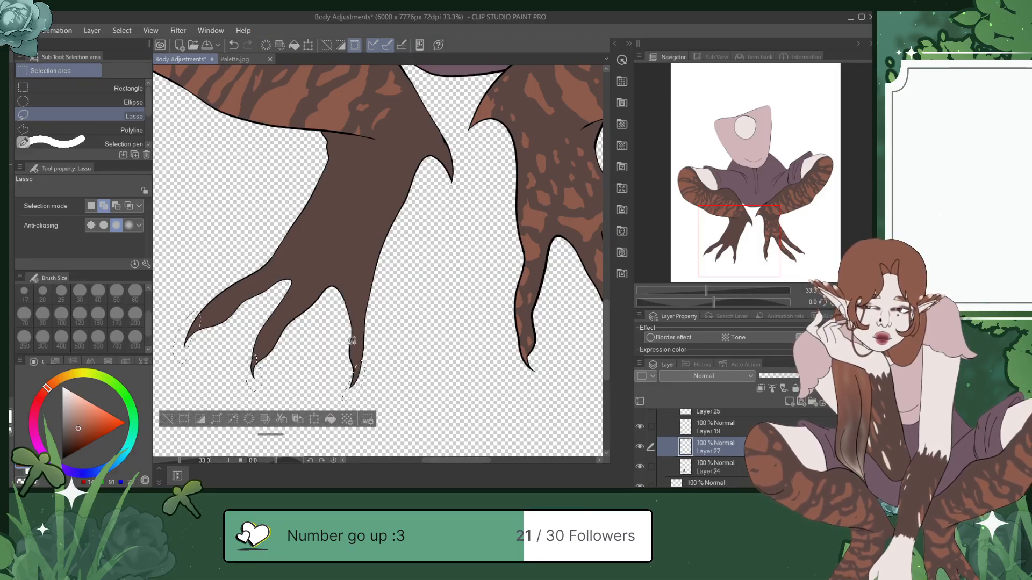
# Step: Lasso irregular marking patches along the three toes of the left foot on Layer 27 and fill them with reddish brown
pyautogui.moveTo(369, 353)
pyautogui.mouseDown()
pyautogui.moveTo(358, 329)
pyautogui.moveTo(371, 328)
pyautogui.moveTo(364, 344)
pyautogui.moveTo(362, 327)
pyautogui.mouseUp()
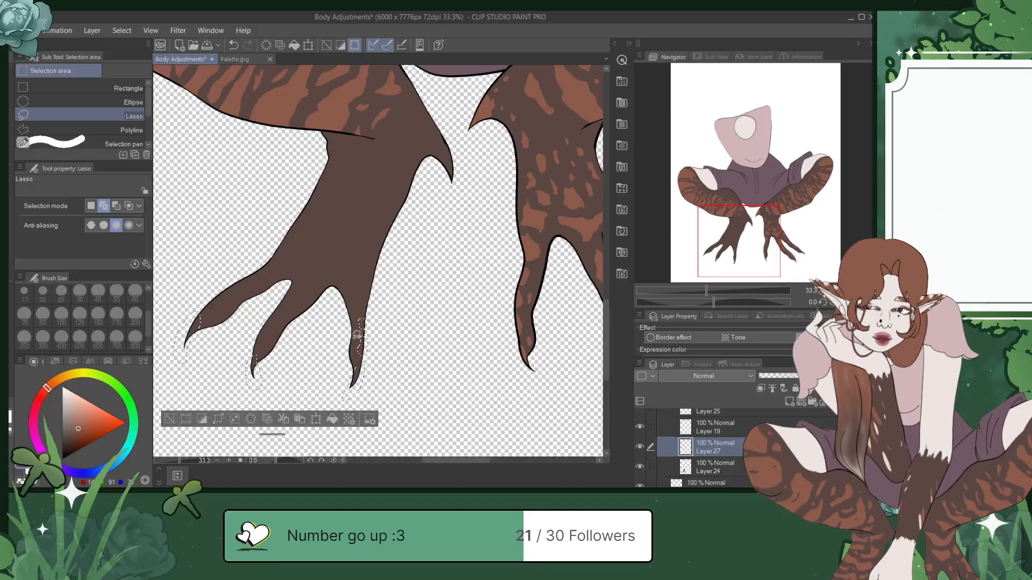
pyautogui.moveTo(256, 347)
pyautogui.mouseDown()
pyautogui.moveTo(262, 320)
pyautogui.moveTo(255, 339)
pyautogui.moveTo(276, 317)
pyautogui.moveTo(279, 302)
pyautogui.moveTo(268, 304)
pyautogui.moveTo(295, 290)
pyautogui.moveTo(284, 292)
pyautogui.moveTo(293, 305)
pyautogui.moveTo(276, 323)
pyautogui.mouseUp()
pyautogui.moveTo(366, 324)
pyautogui.mouseDown()
pyautogui.moveTo(360, 338)
pyautogui.moveTo(364, 318)
pyautogui.mouseUp()
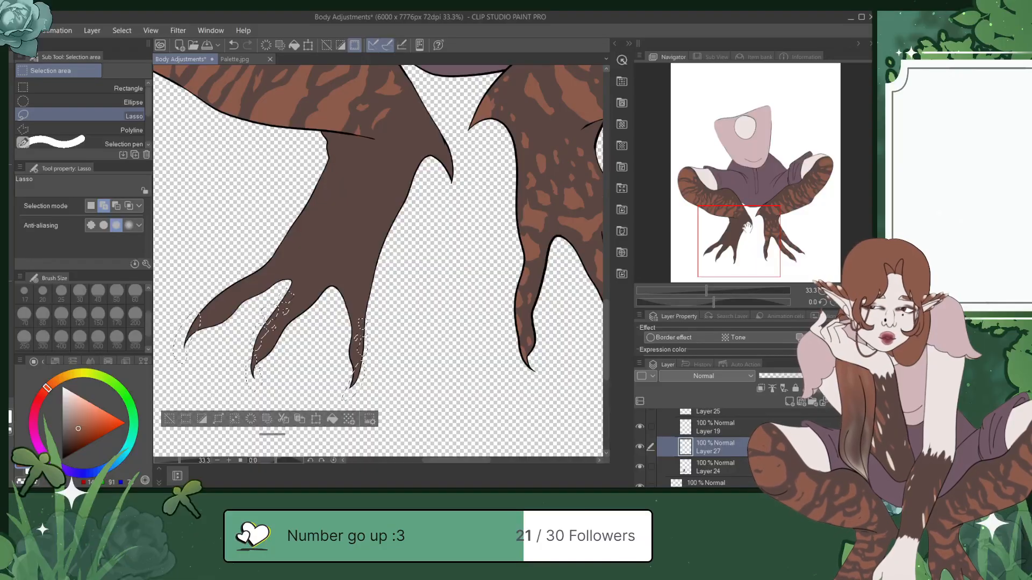
pyautogui.moveTo(744, 221); pyautogui.dragTo(738, 217)
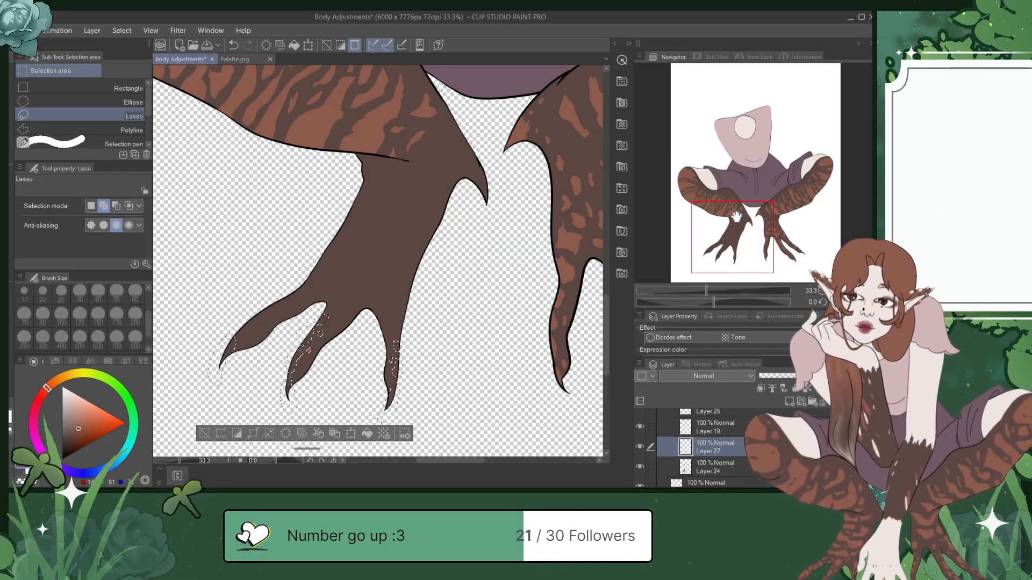
pyautogui.hotkey('ctrl', 's')
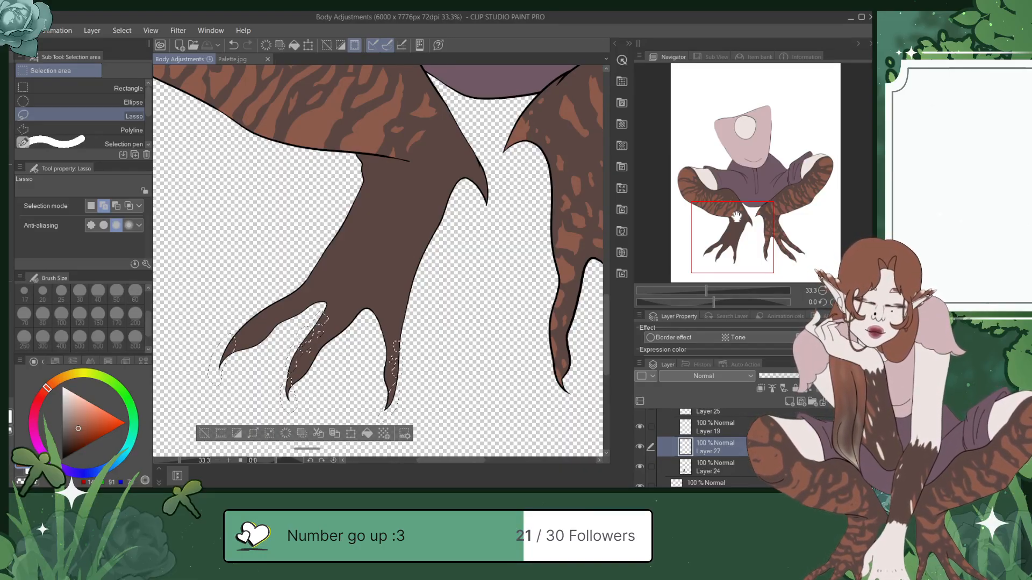
pyautogui.click(367, 433)
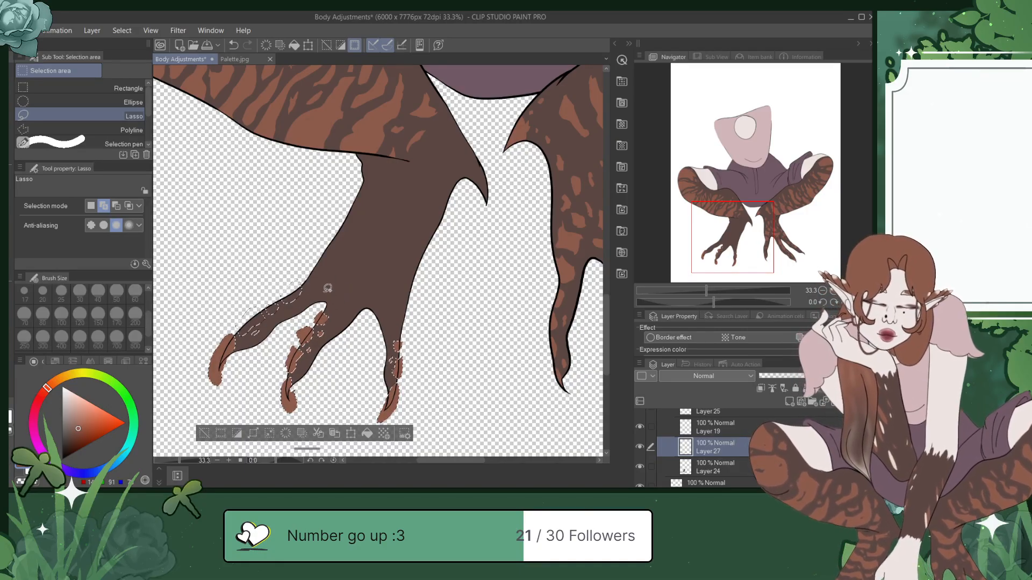
# Step: Add lassoed patches across the base of the left foot's toes, fill them with reddish brown and save the file
pyautogui.moveTo(341, 305)
pyautogui.mouseDown()
pyautogui.moveTo(395, 301)
pyautogui.moveTo(372, 285)
pyautogui.moveTo(318, 282)
pyautogui.mouseUp()
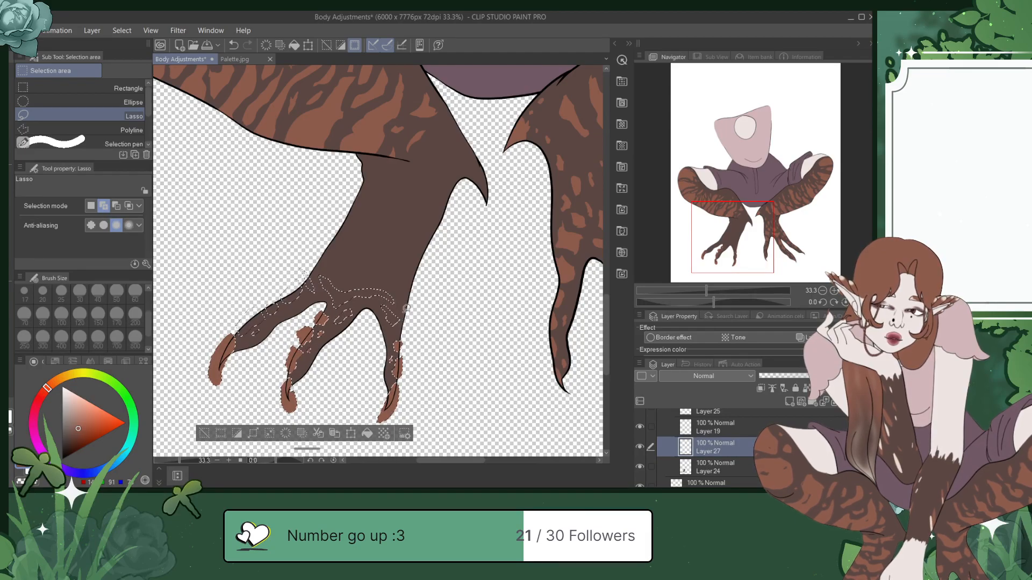
pyautogui.moveTo(416, 319); pyautogui.dragTo(407, 323)
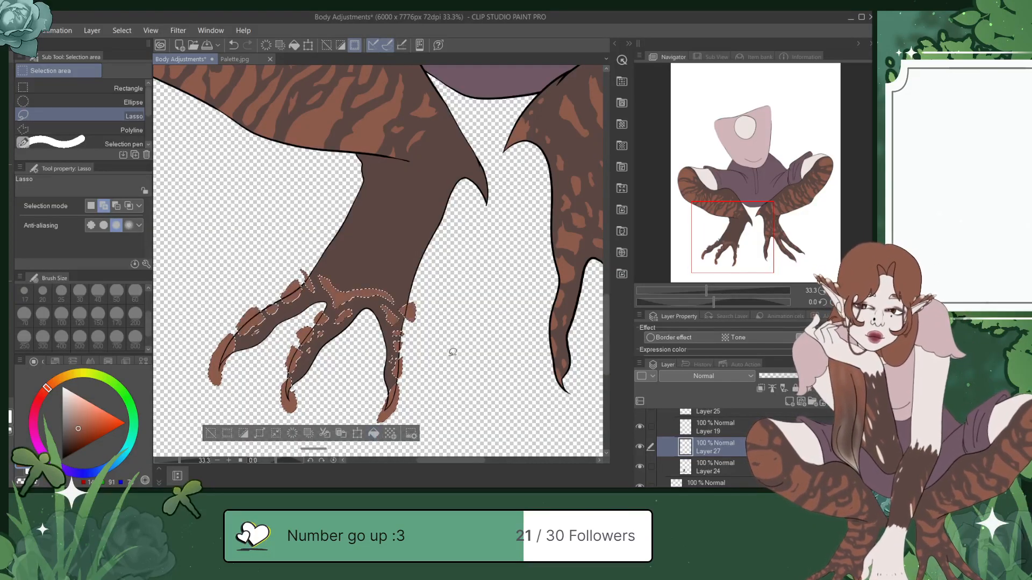
pyautogui.hotkey('ctrl', 's')
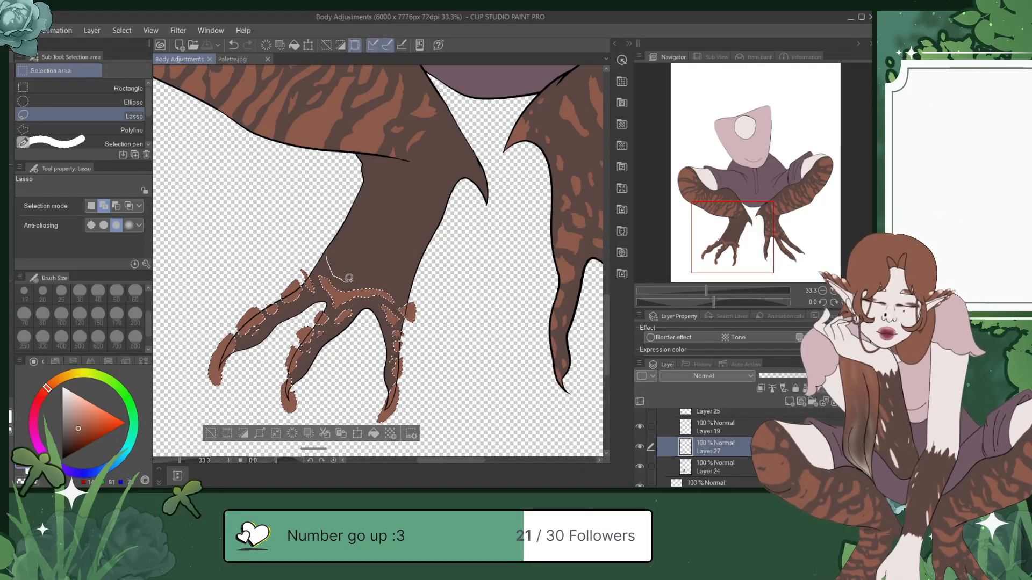
# Step: Lasso tiger-like stripes from the left foot up over the ankle and the rear spur, and fill them with reddish brown
pyautogui.moveTo(331, 250); pyautogui.dragTo(330, 252)
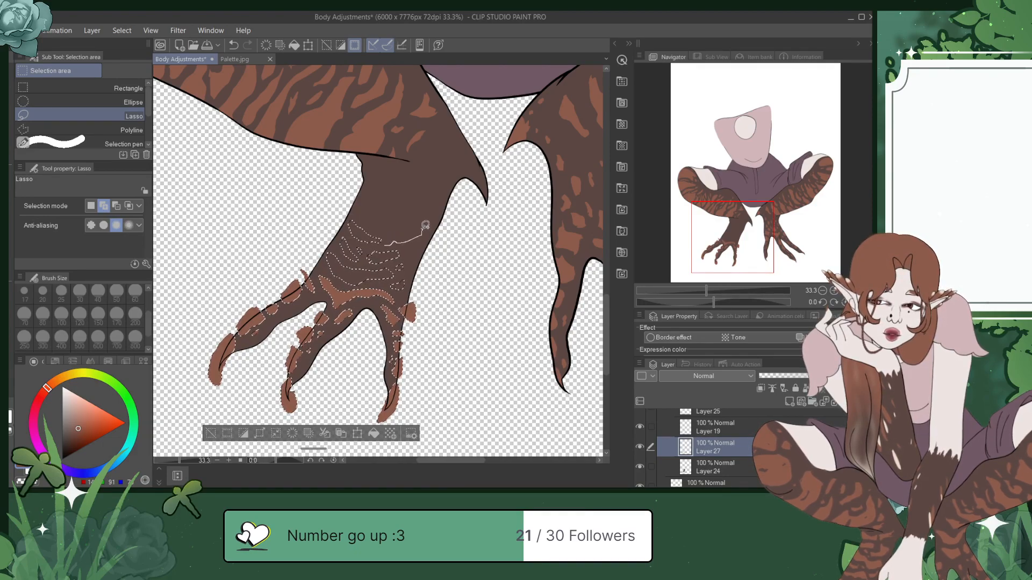
pyautogui.moveTo(388, 239); pyautogui.dragTo(390, 240)
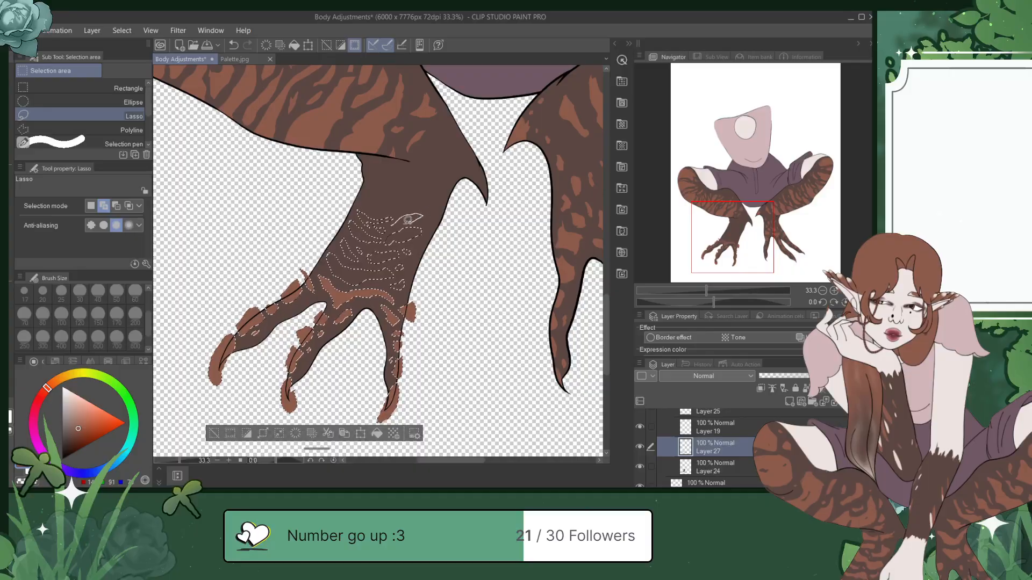
pyautogui.moveTo(428, 183); pyautogui.dragTo(368, 200)
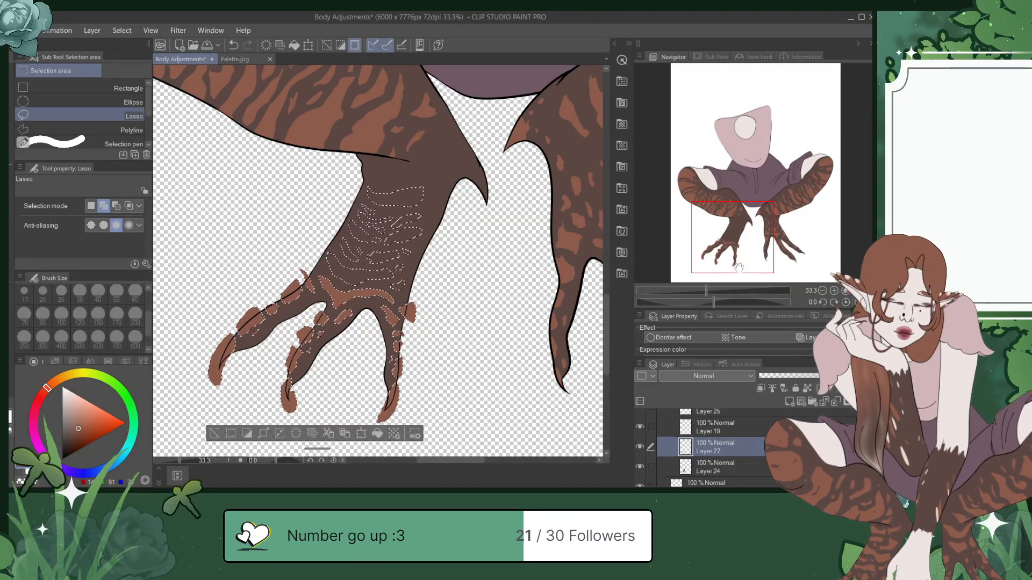
pyautogui.moveTo(737, 249); pyautogui.dragTo(741, 246)
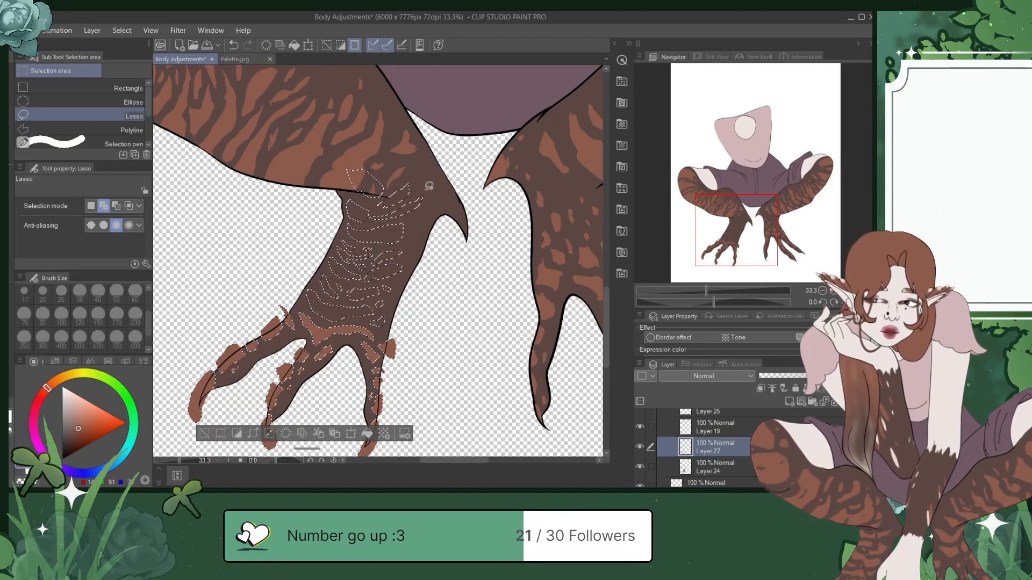
pyautogui.moveTo(430, 177)
pyautogui.mouseDown()
pyautogui.moveTo(464, 221)
pyautogui.moveTo(461, 186)
pyautogui.moveTo(468, 252)
pyautogui.moveTo(468, 184)
pyautogui.mouseUp()
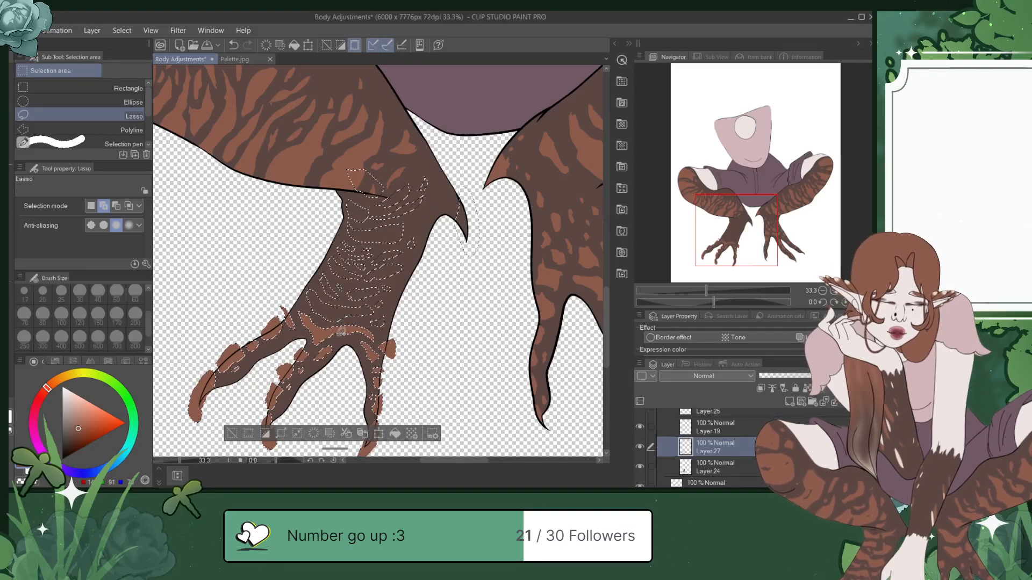
pyautogui.click(395, 434)
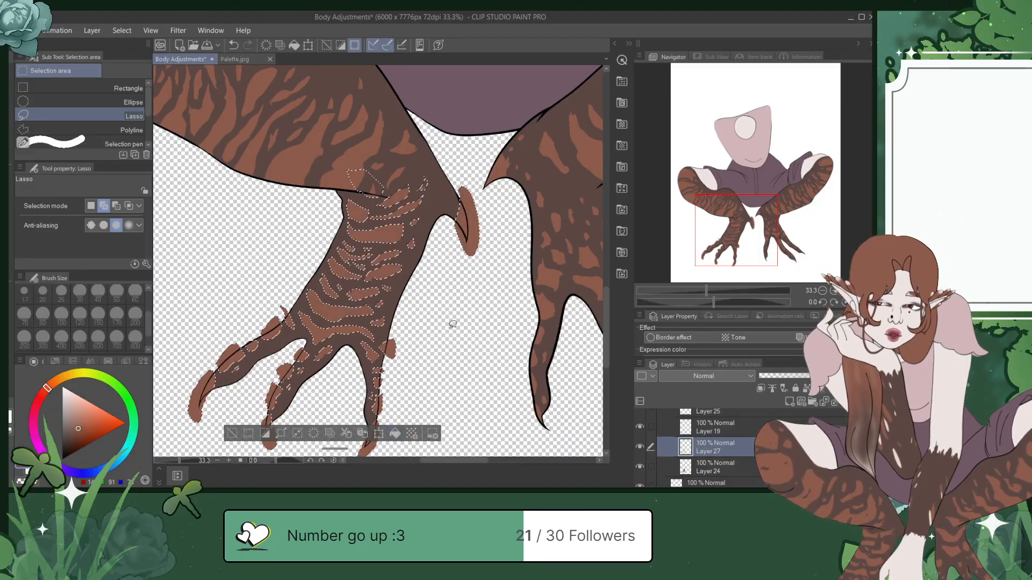
# Step: Clear the selection, clip Layer 27 to the layer below so the markings stay inside the leg, and save the file
pyautogui.click(92, 206)
pyautogui.click(466, 312)
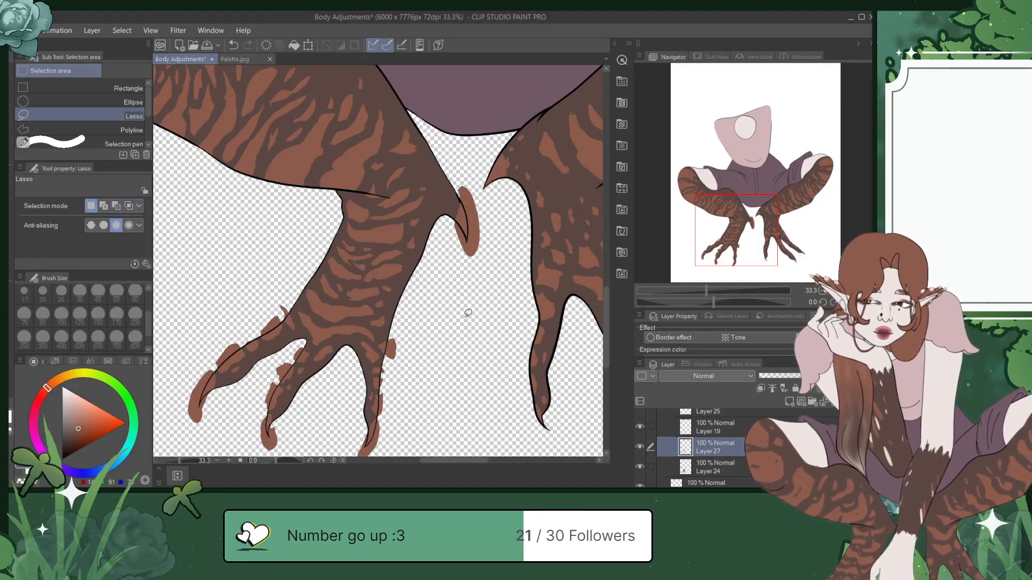
pyautogui.scroll(-3, 467, 313)
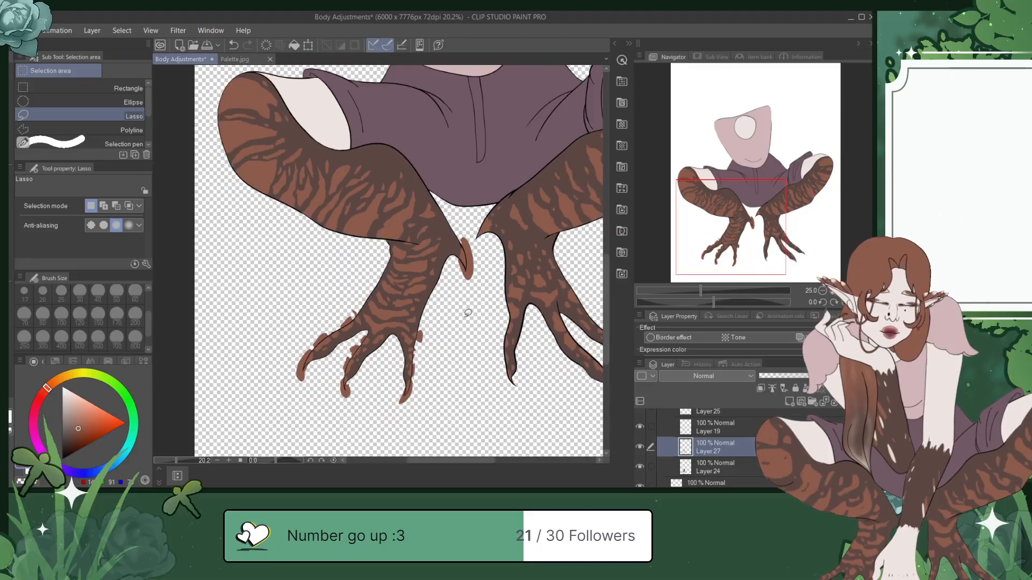
pyautogui.moveTo(760, 213); pyautogui.dragTo(765, 211)
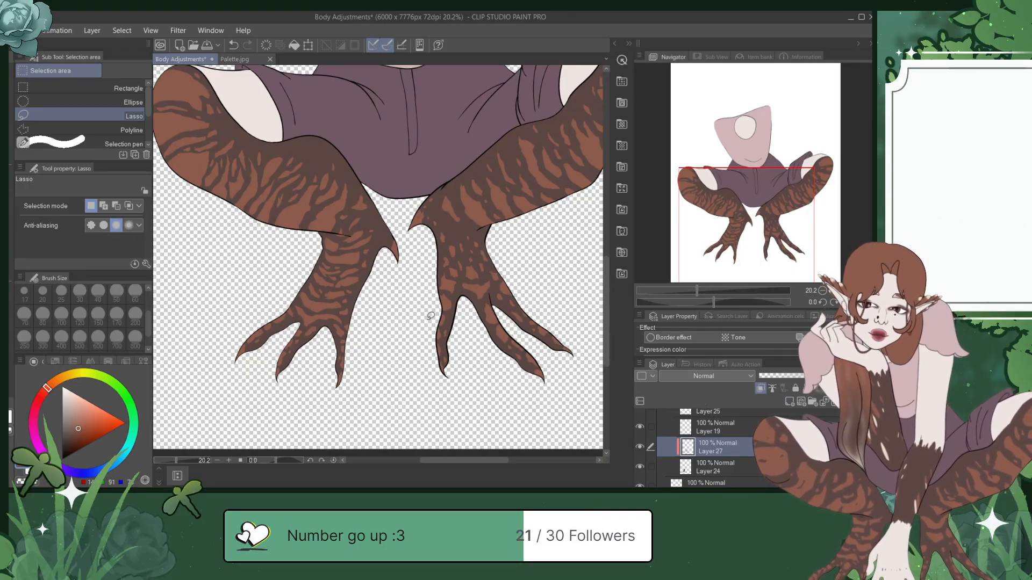
pyautogui.hotkey('ctrl', 's')
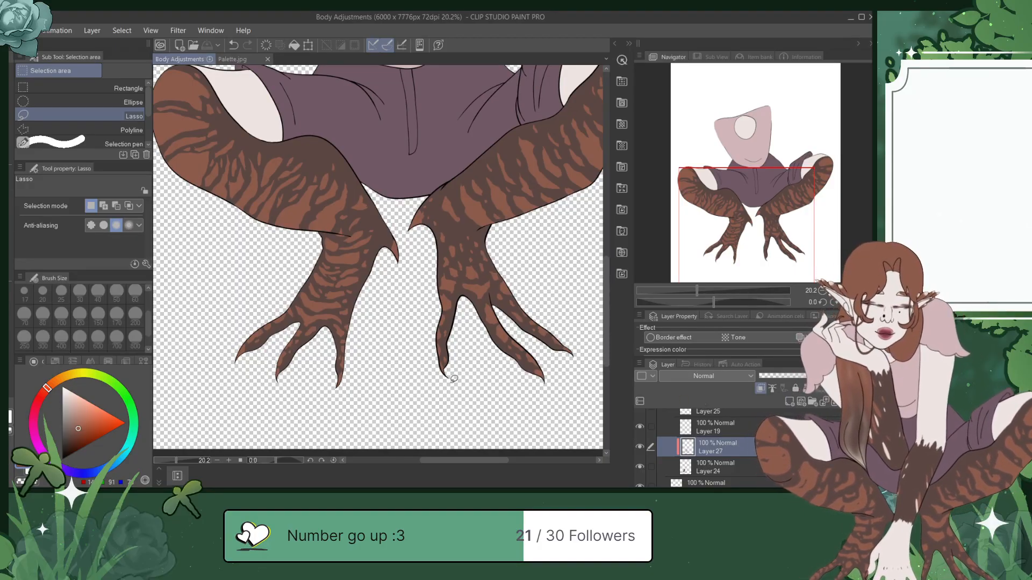
# Step: Collapse the Leg L layer folder
pyautogui.scroll(-3, 454, 379)
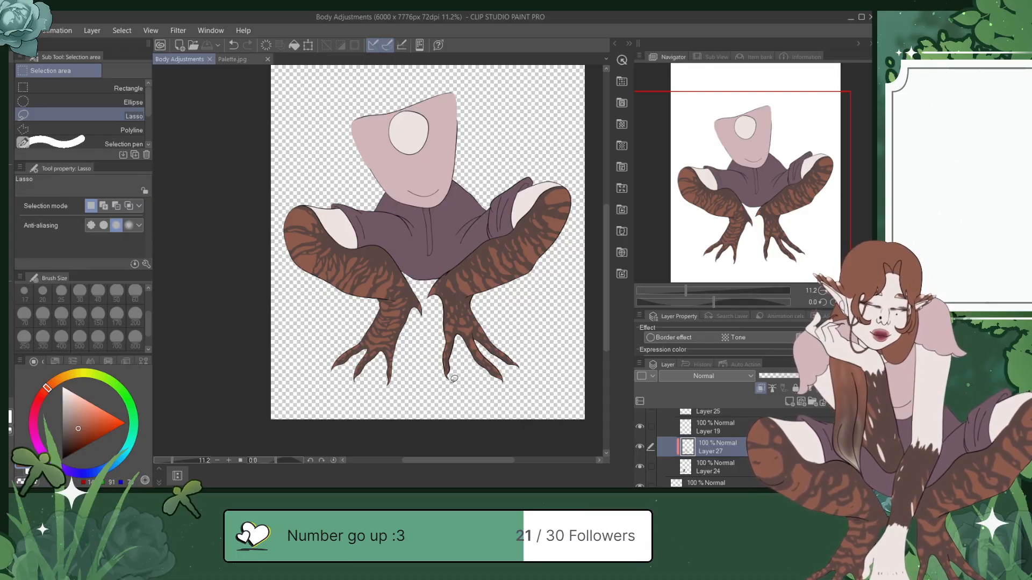
pyautogui.moveTo(772, 192); pyautogui.dragTo(785, 189)
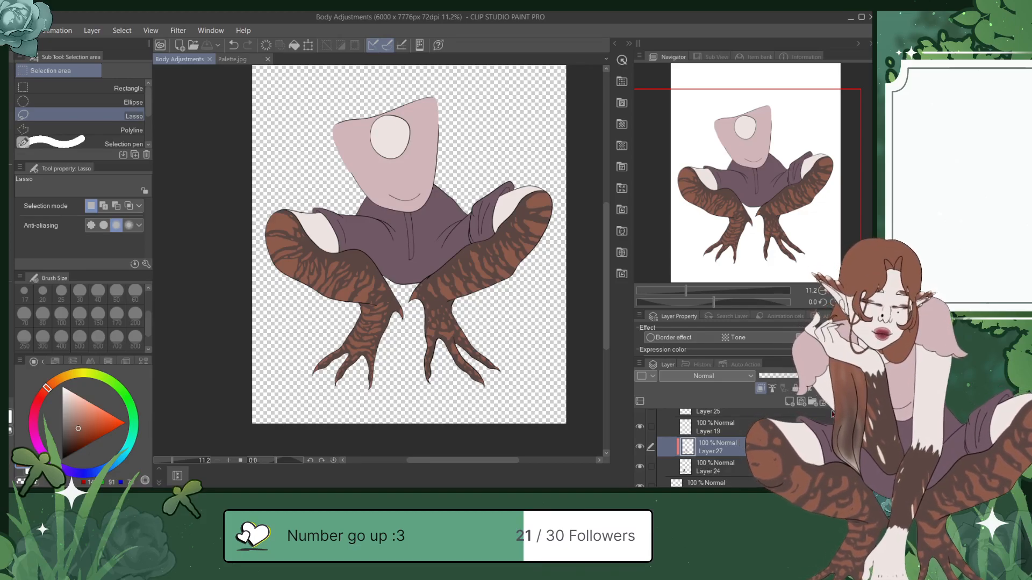
pyautogui.scroll(6, 679, 448)
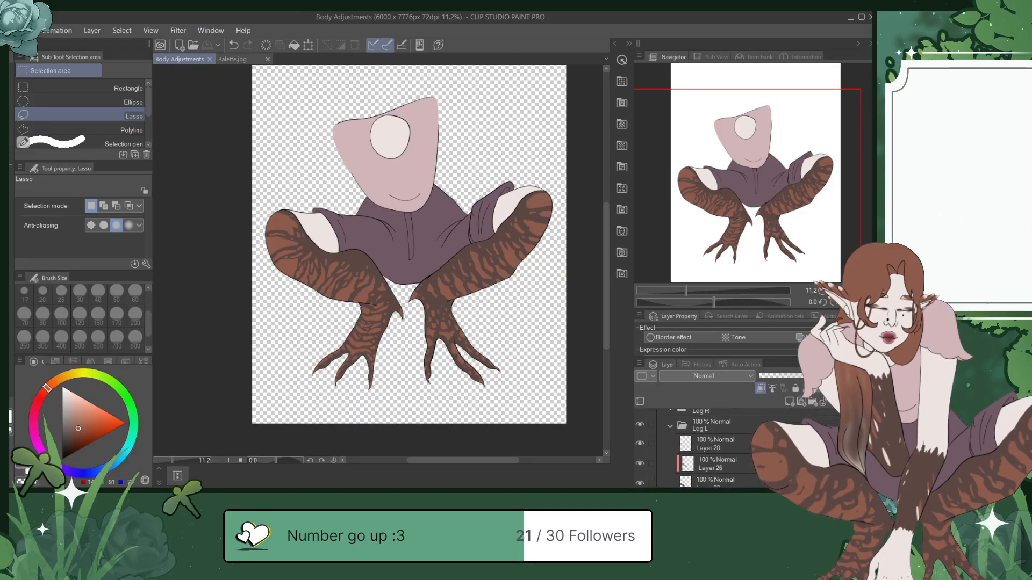
pyautogui.click(671, 443)
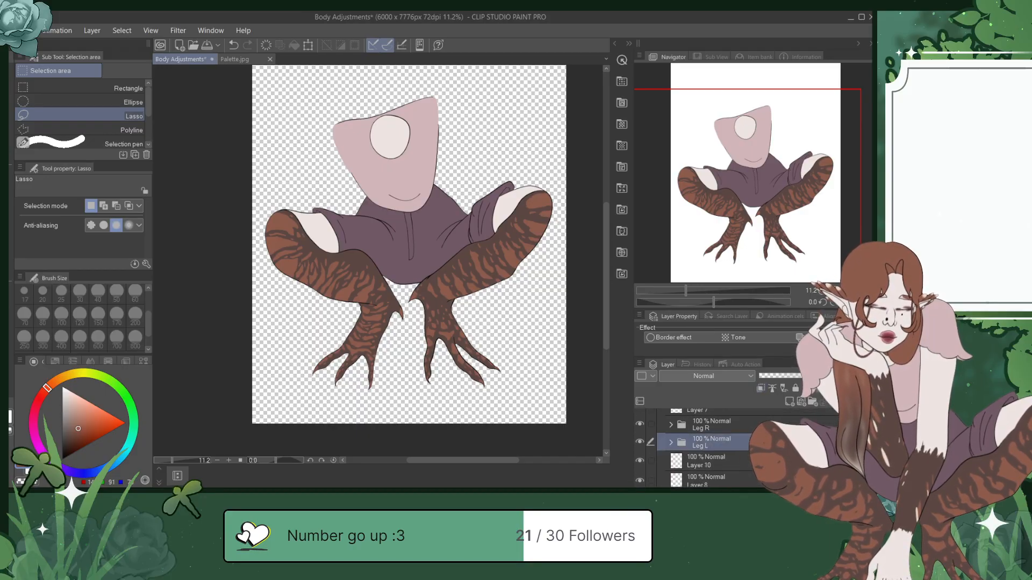
# Step: Make the Arm R sketch folder visible while leaving Arm L hidden, and save the file
pyautogui.scroll(5, 678, 446)
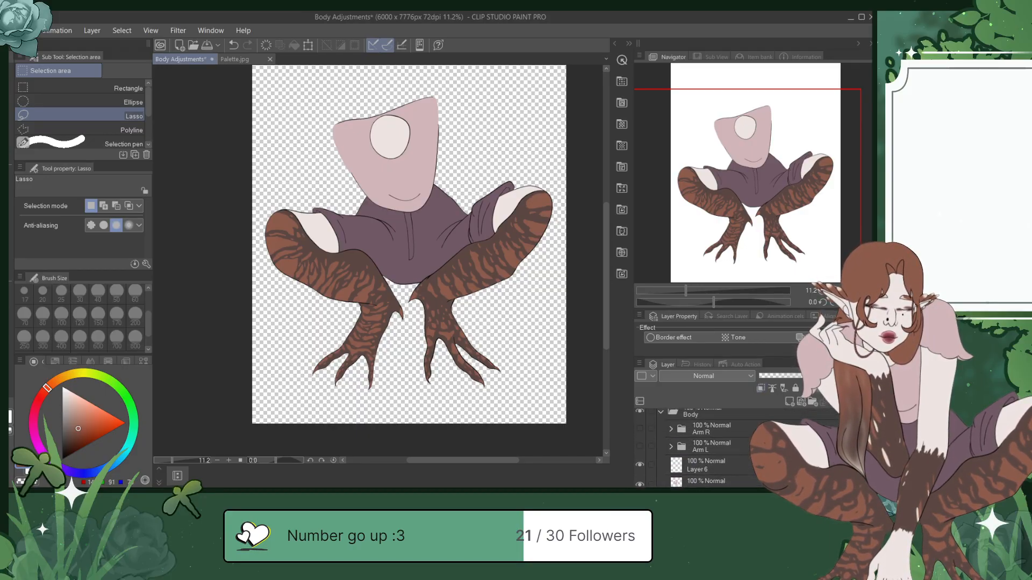
pyautogui.click(640, 449)
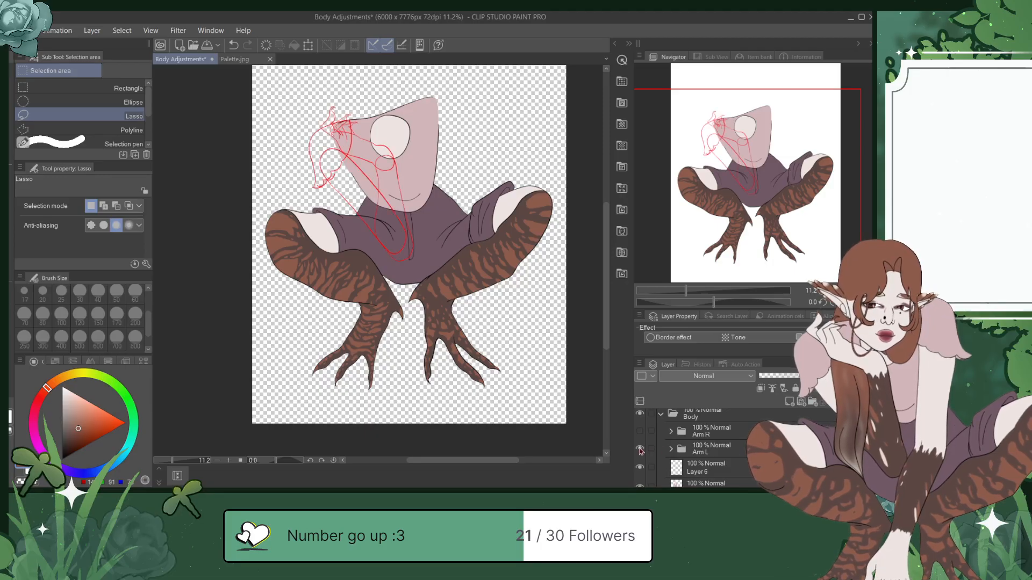
pyautogui.click(640, 450)
pyautogui.click(640, 433)
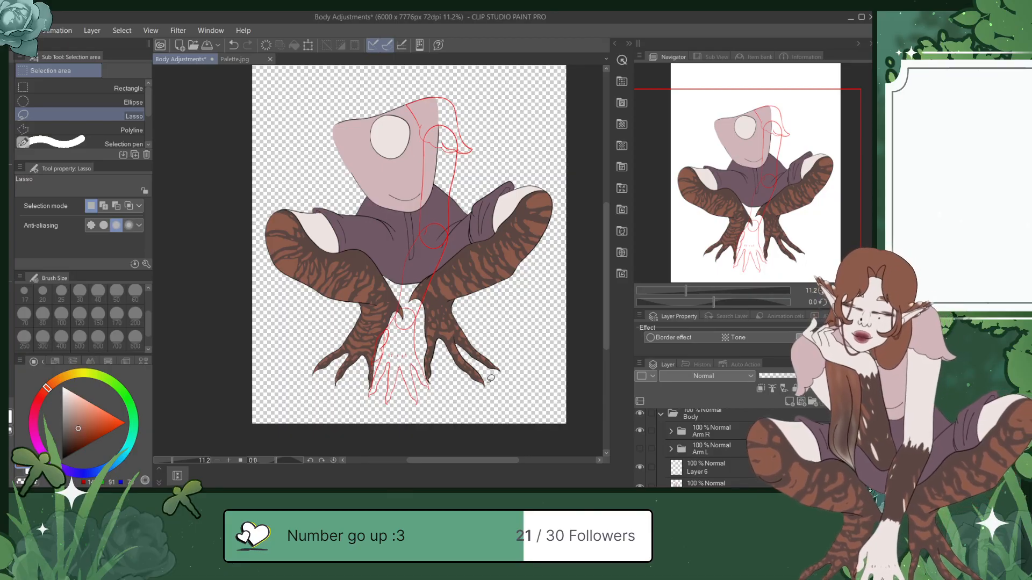
pyautogui.hotkey('ctrl', 's')
# Step: Show the Head folder briefly to compare it with the body, and hide it again
pyautogui.scroll(-5, 705, 449)
pyautogui.click(641, 451)
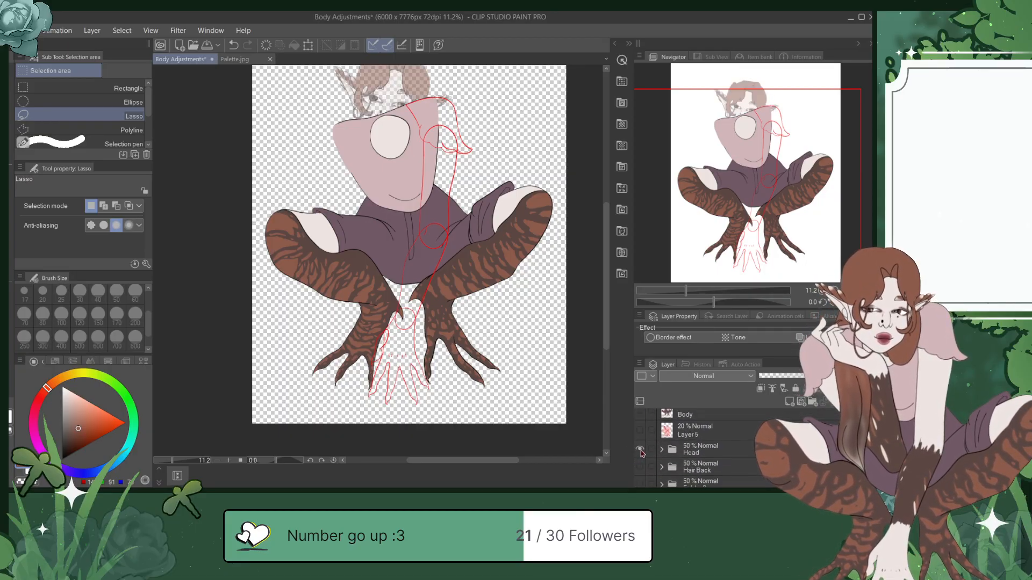
pyautogui.click(644, 453)
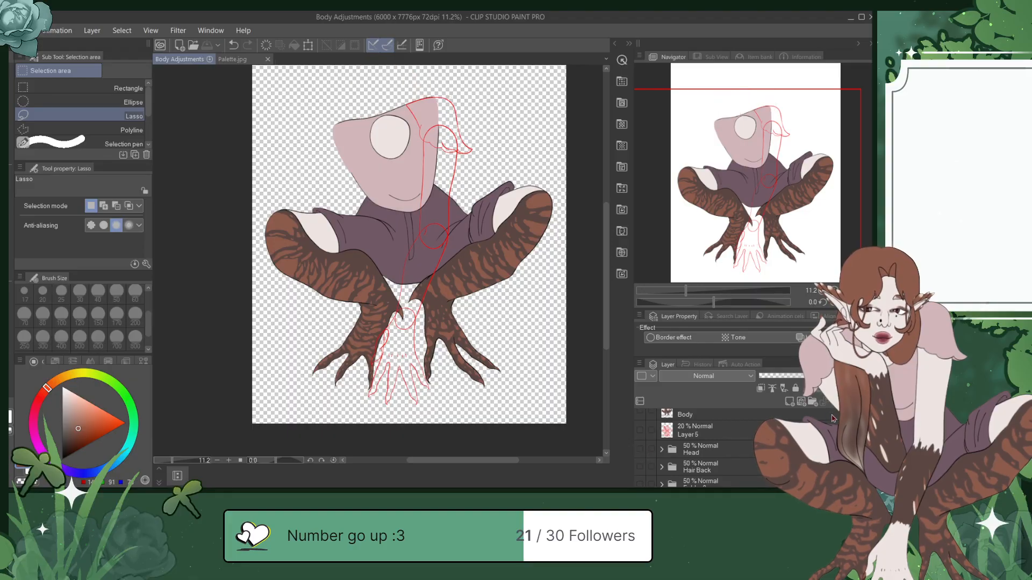
# Step: Expand the Arm R folder and select its Sleeve R Front layer
pyautogui.scroll(5, 706, 448)
pyautogui.scroll(3, 671, 437)
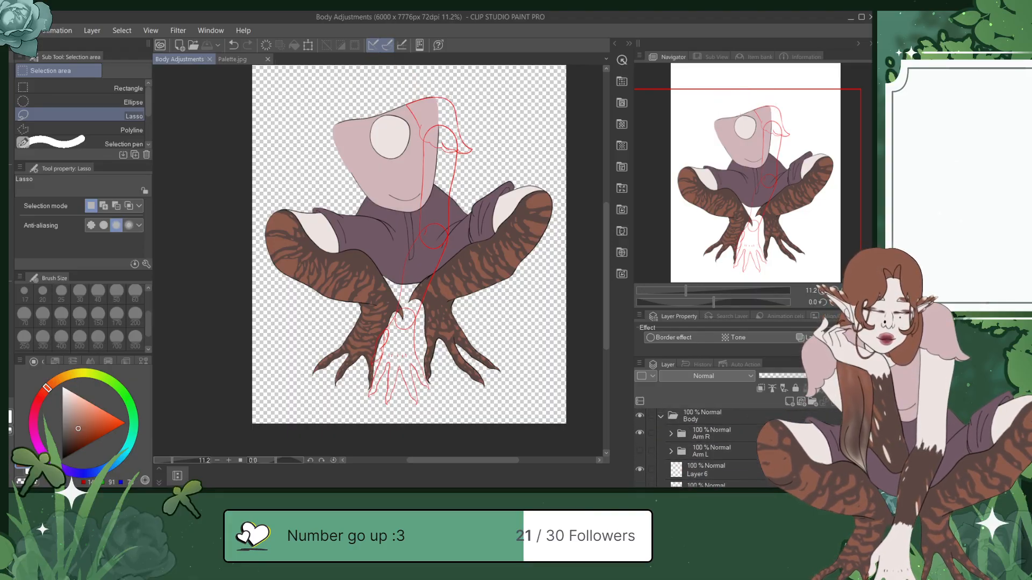
pyautogui.click(672, 437)
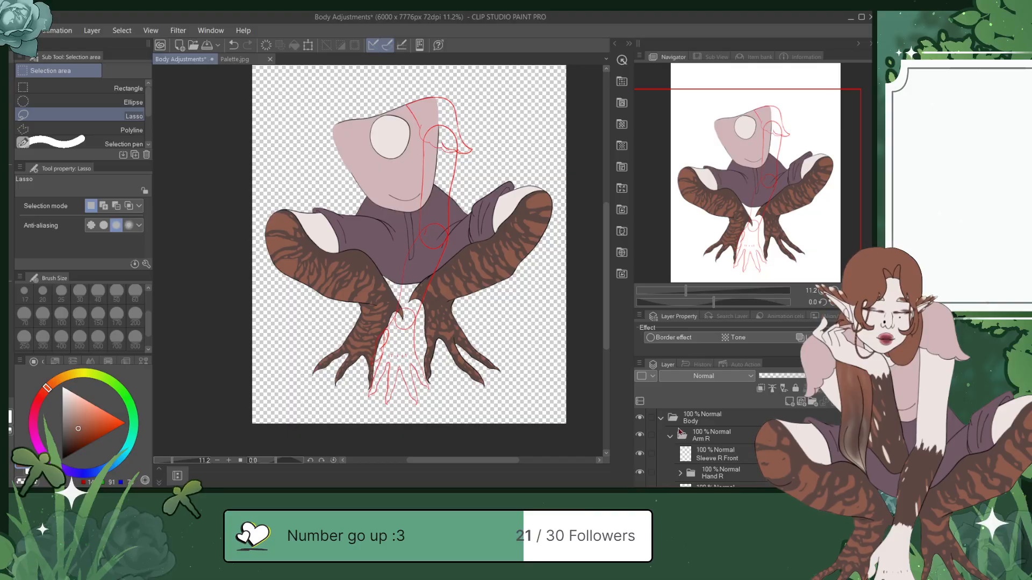
pyautogui.scroll(-5, 699, 446)
pyautogui.scroll(-1, 699, 446)
pyautogui.scroll(1, 699, 446)
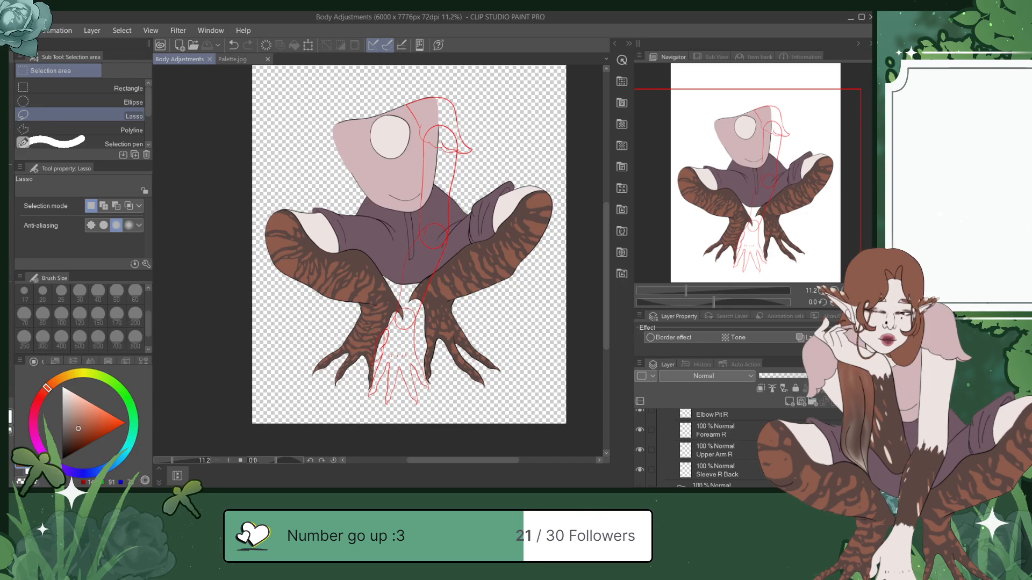
pyautogui.scroll(5, 698, 446)
pyautogui.click(717, 442)
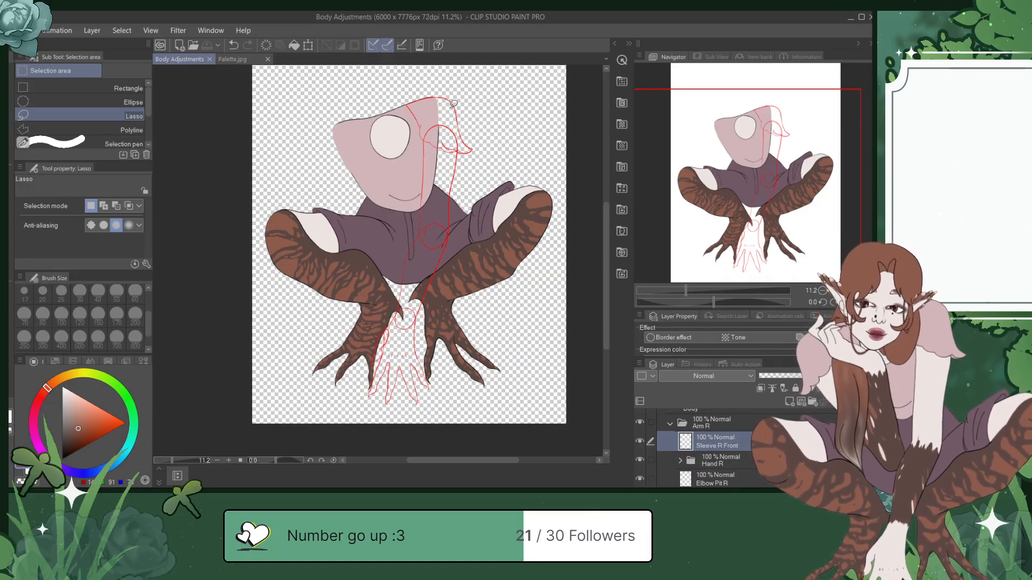
# Step: Choose the Korean-named pen below Textured pen at size 25 in black, save, and add a new layer above Sleeve R Front
pyautogui.scroll(7, 454, 104)
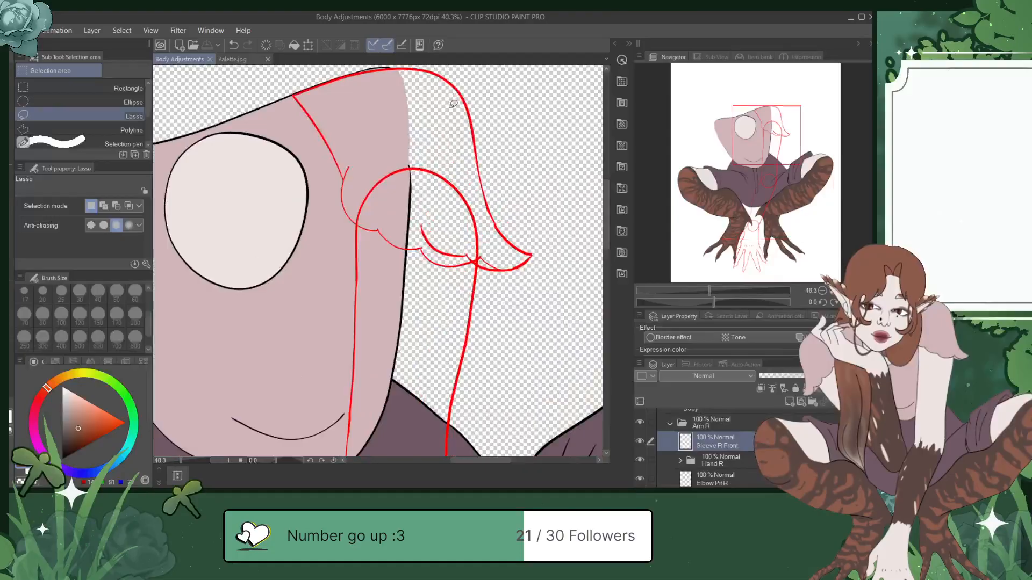
pyautogui.moveTo(768, 128); pyautogui.dragTo(772, 119)
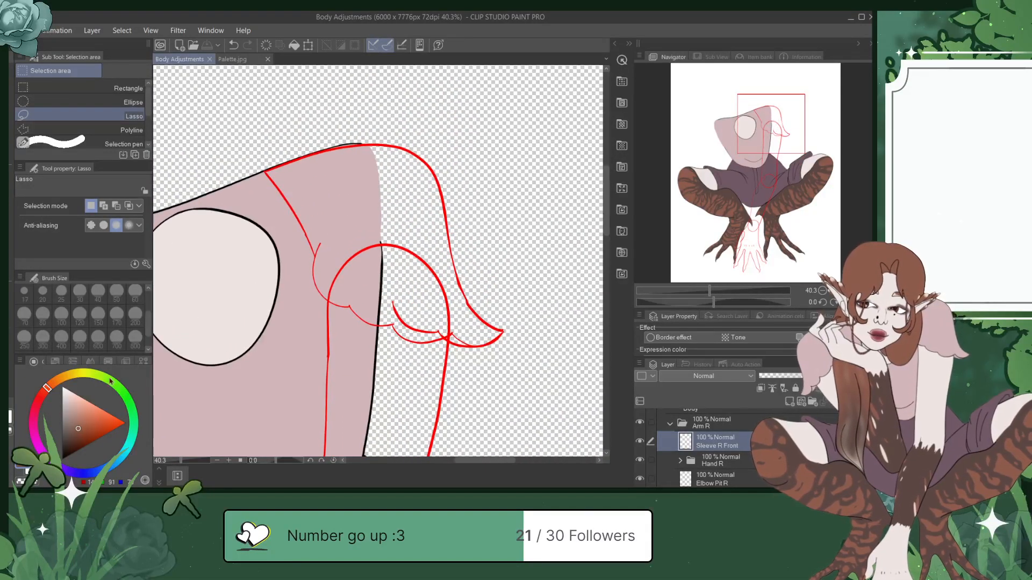
pyautogui.press('p')
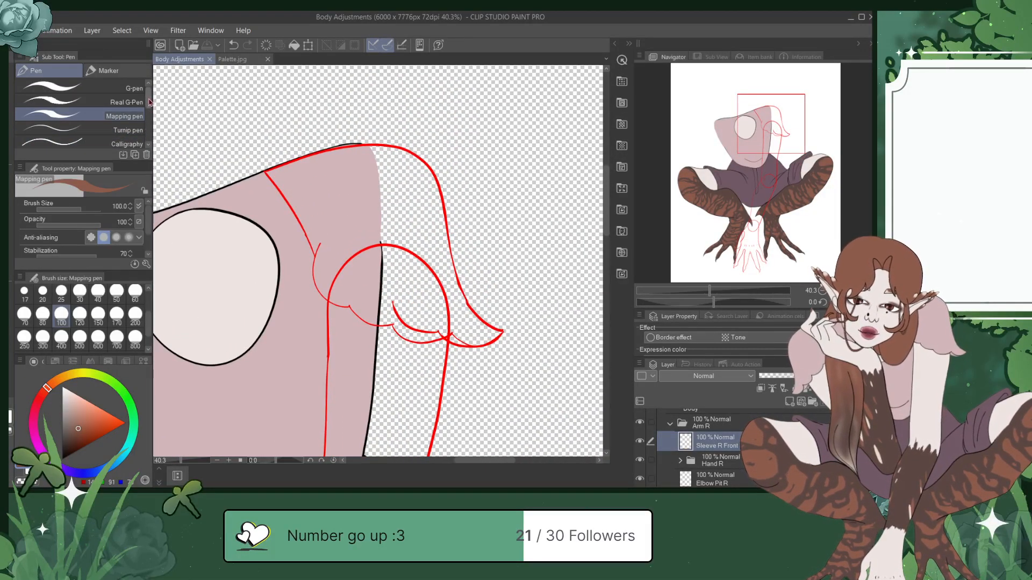
pyautogui.scroll(-2, 149, 102)
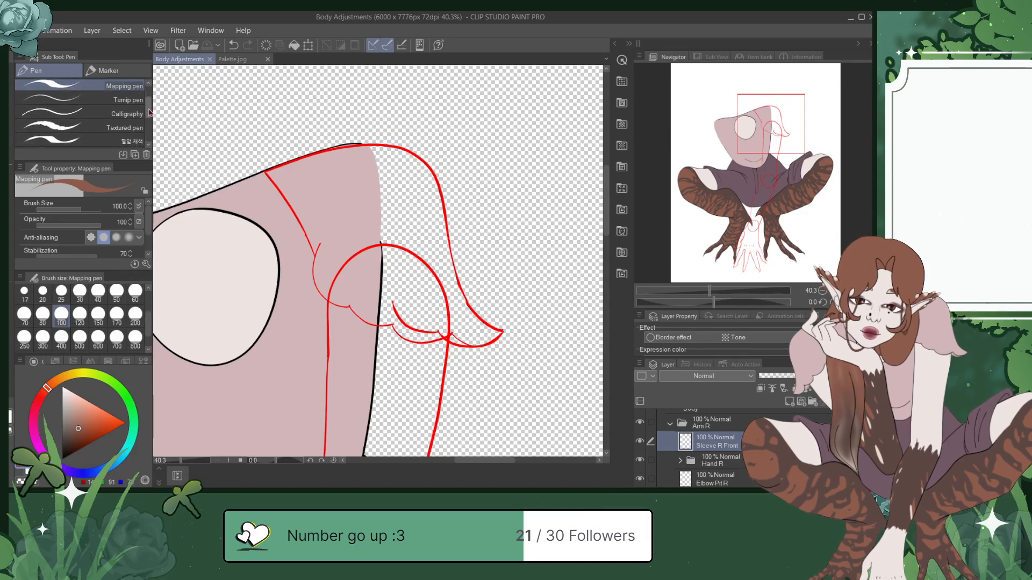
pyautogui.click(129, 140)
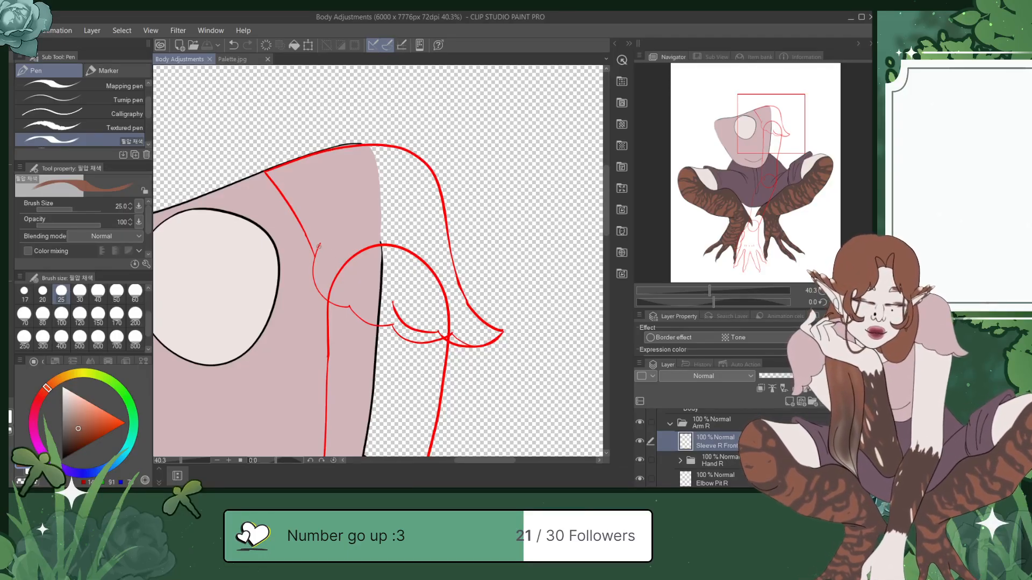
pyautogui.moveTo(312, 264)
pyautogui.mouseDown()
pyautogui.moveTo(315, 289)
pyautogui.moveTo(337, 305)
pyautogui.mouseUp()
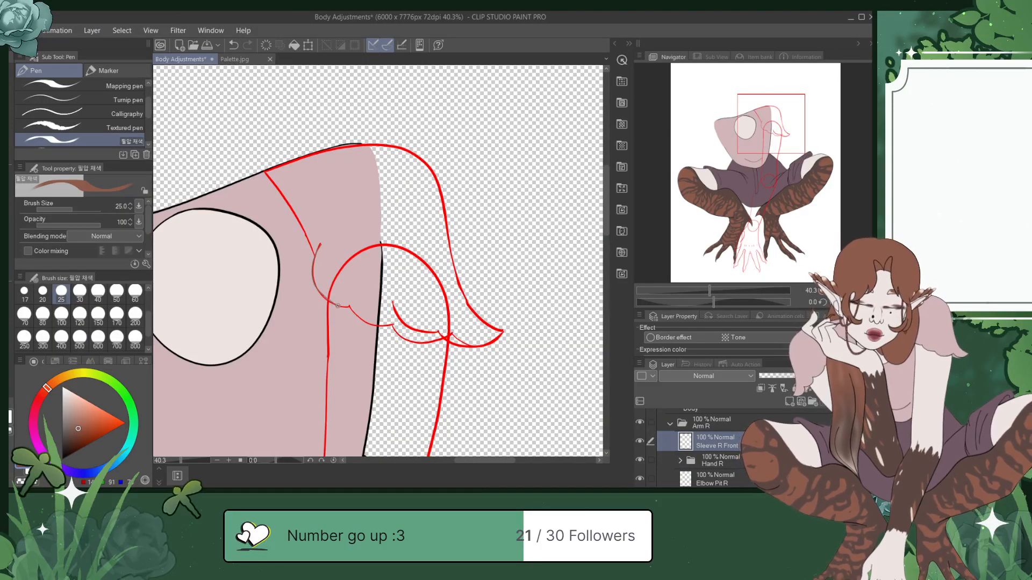
pyautogui.click(62, 460)
pyautogui.hotkey('ctrl', 's')
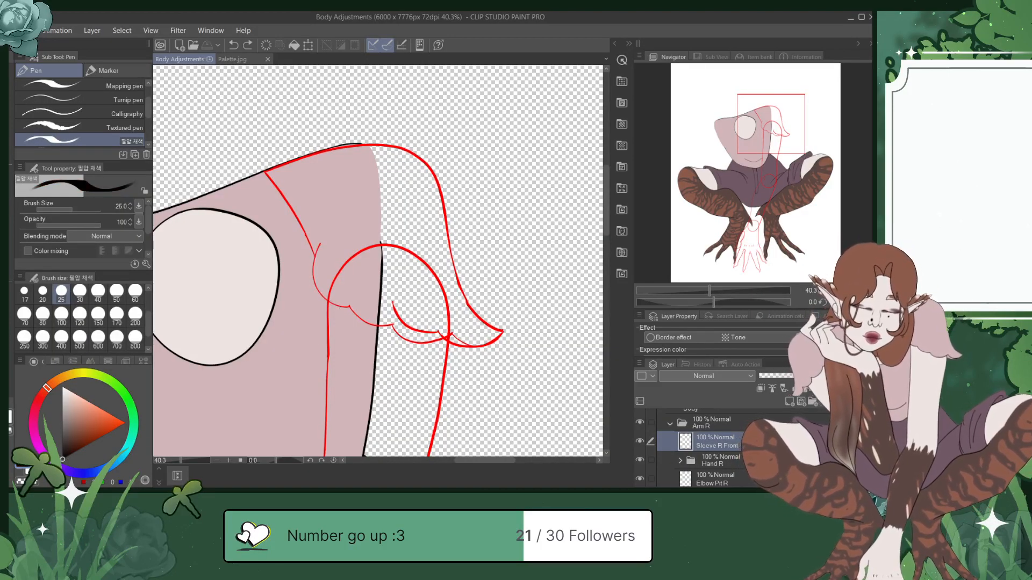
pyautogui.click(789, 402)
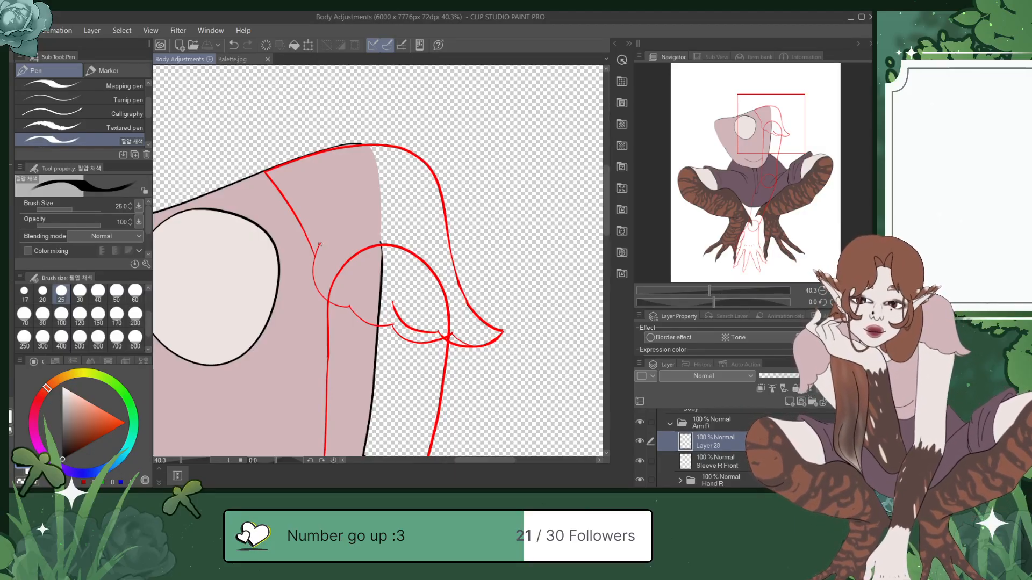
# Step: Ink the first two scallops of the right sleeve's hem in black over the red sketch
pyautogui.moveTo(313, 257)
pyautogui.mouseDown()
pyautogui.moveTo(321, 302)
pyautogui.moveTo(351, 308)
pyautogui.mouseUp()
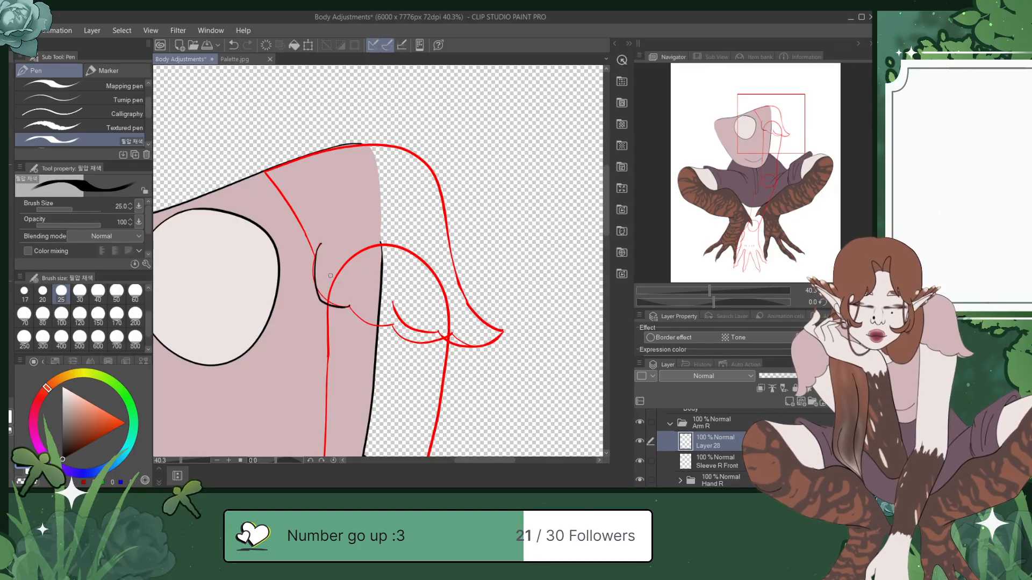
pyautogui.scroll(2, 330, 274)
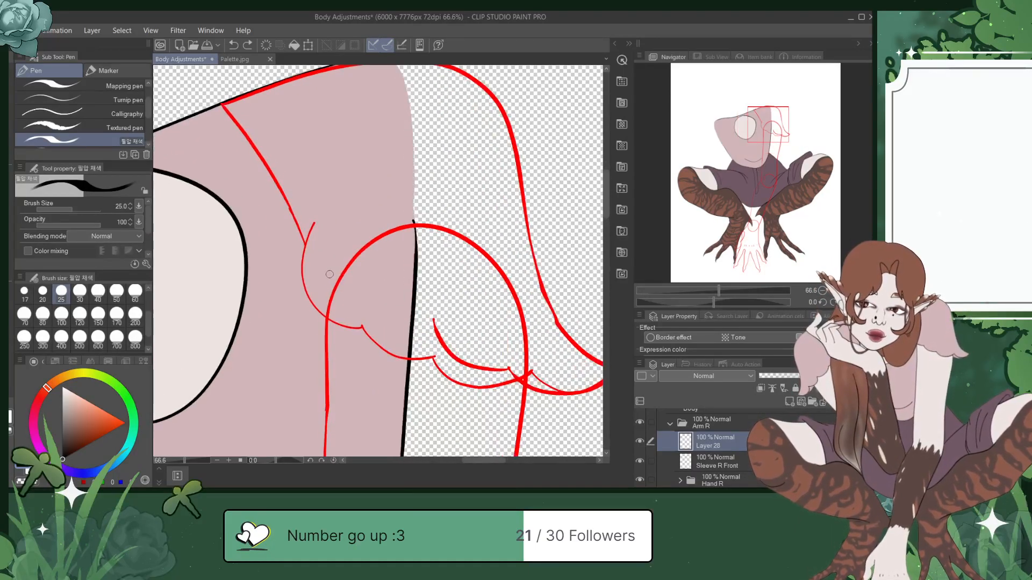
pyautogui.moveTo(772, 123); pyautogui.dragTo(778, 124)
pyautogui.moveTo(248, 203)
pyautogui.mouseDown()
pyautogui.moveTo(232, 250)
pyautogui.moveTo(254, 294)
pyautogui.mouseUp()
pyautogui.hotkey('ctrl', 'z')
pyautogui.moveTo(248, 204)
pyautogui.mouseDown()
pyautogui.moveTo(235, 252)
pyautogui.moveTo(247, 291)
pyautogui.moveTo(308, 312)
pyautogui.moveTo(298, 308)
pyautogui.moveTo(339, 343)
pyautogui.moveTo(376, 337)
pyautogui.mouseUp()
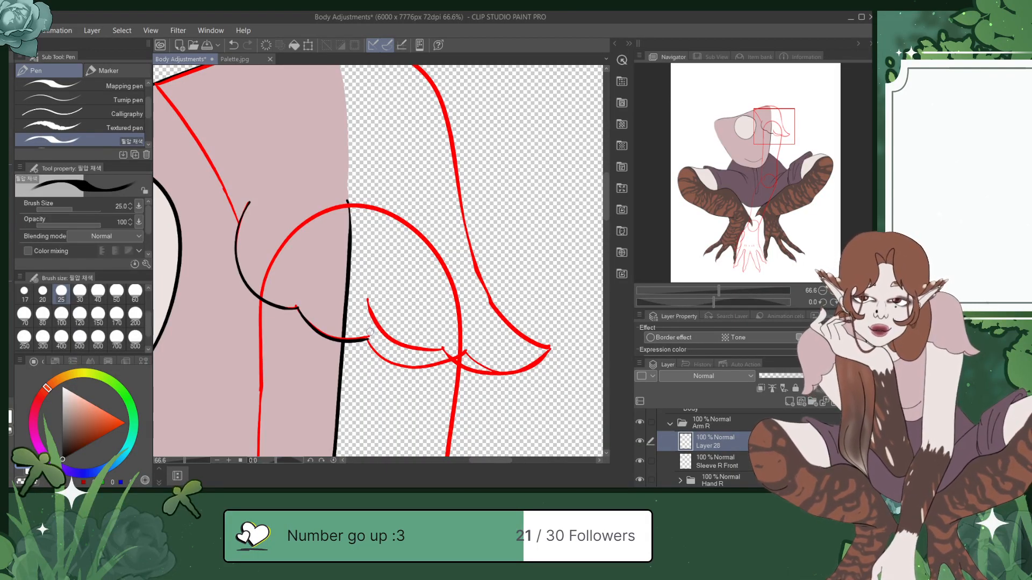
# Step: Ink the remaining two hem scallops out to the sleeve's pointed tip, and save the file
pyautogui.moveTo(367, 339)
pyautogui.mouseDown()
pyautogui.moveTo(374, 355)
pyautogui.moveTo(424, 370)
pyautogui.moveTo(458, 338)
pyautogui.mouseUp()
pyautogui.hotkey('ctrl', 'z')
pyautogui.moveTo(367, 338)
pyautogui.mouseDown()
pyautogui.moveTo(389, 359)
pyautogui.moveTo(429, 367)
pyautogui.moveTo(465, 344)
pyautogui.moveTo(483, 368)
pyautogui.moveTo(549, 349)
pyautogui.mouseUp()
pyautogui.hotkey('ctrl', 'z')
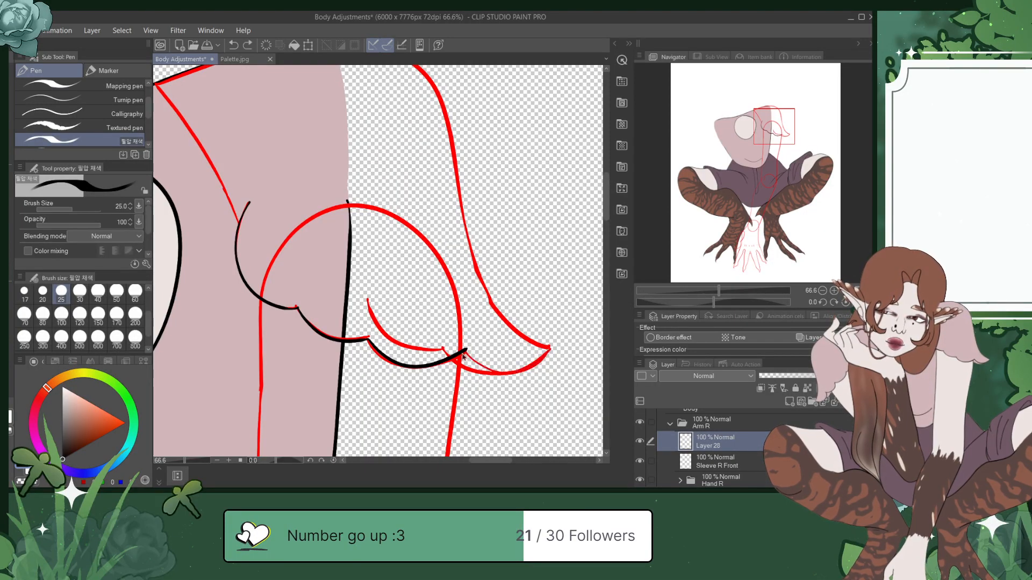
pyautogui.moveTo(463, 351)
pyautogui.mouseDown()
pyautogui.moveTo(514, 372)
pyautogui.moveTo(551, 347)
pyautogui.mouseUp()
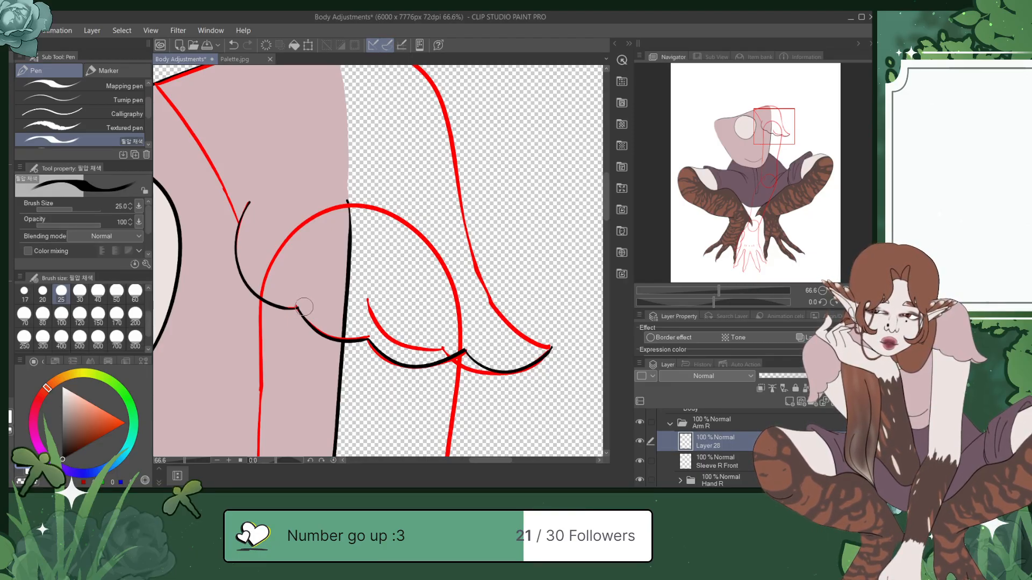
pyautogui.hotkey('ctrl', 's')
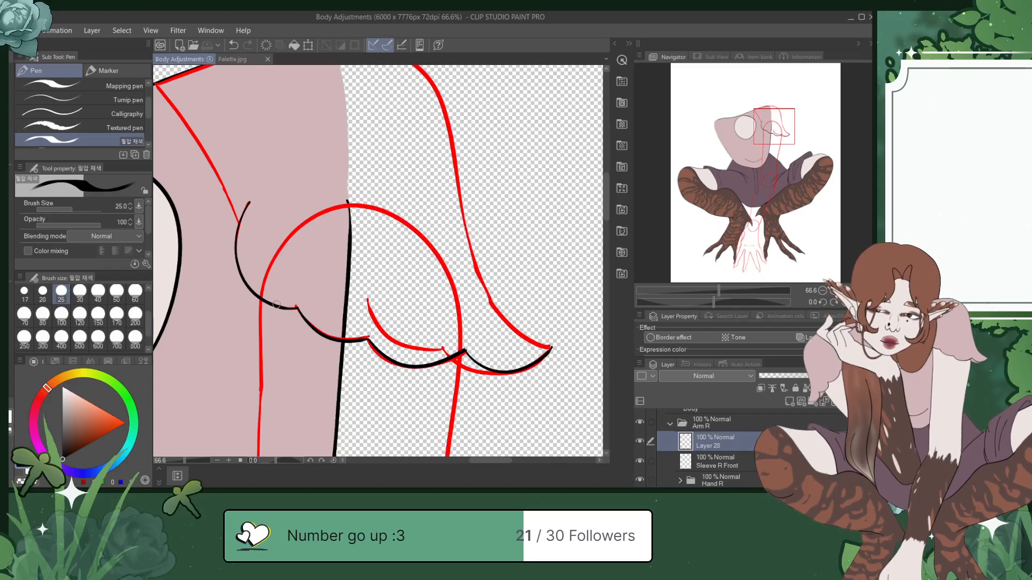
# Step: Touch up the line where the first hem scallops meet, and save the file
pyautogui.scroll(3, 277, 304)
pyautogui.scroll(1, 276, 304)
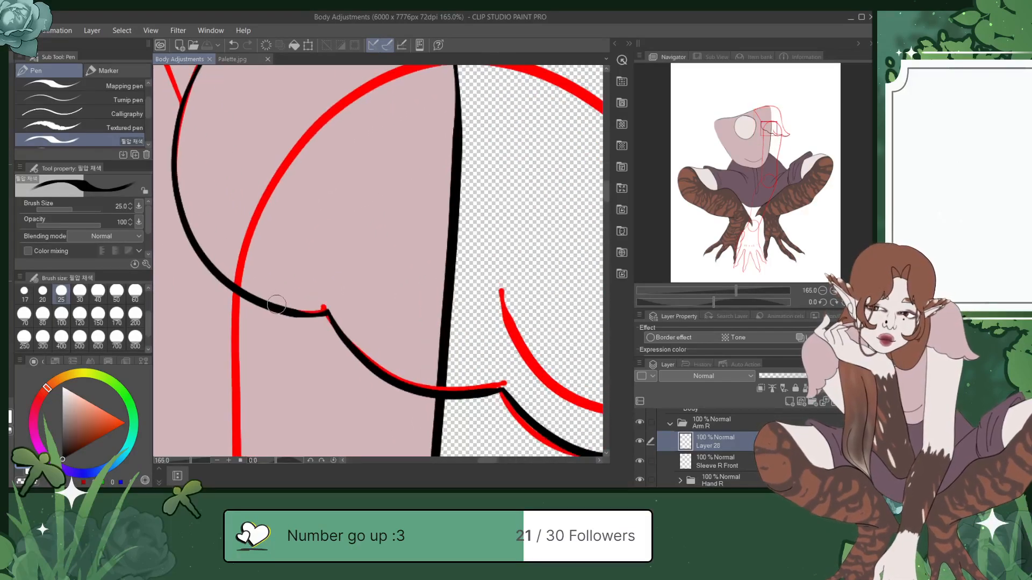
pyautogui.moveTo(296, 314); pyautogui.dragTo(325, 312)
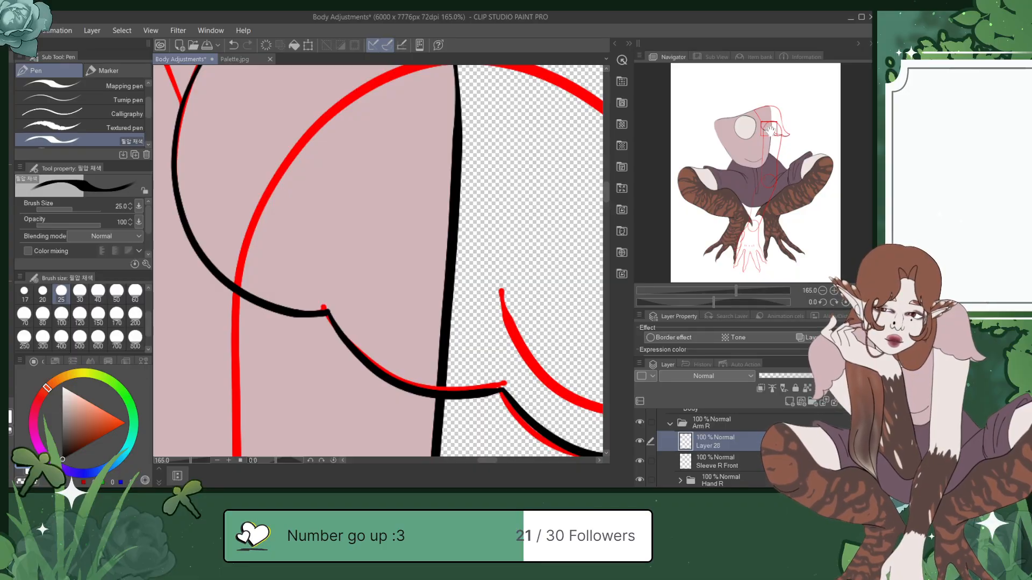
pyautogui.moveTo(770, 130); pyautogui.dragTo(775, 134)
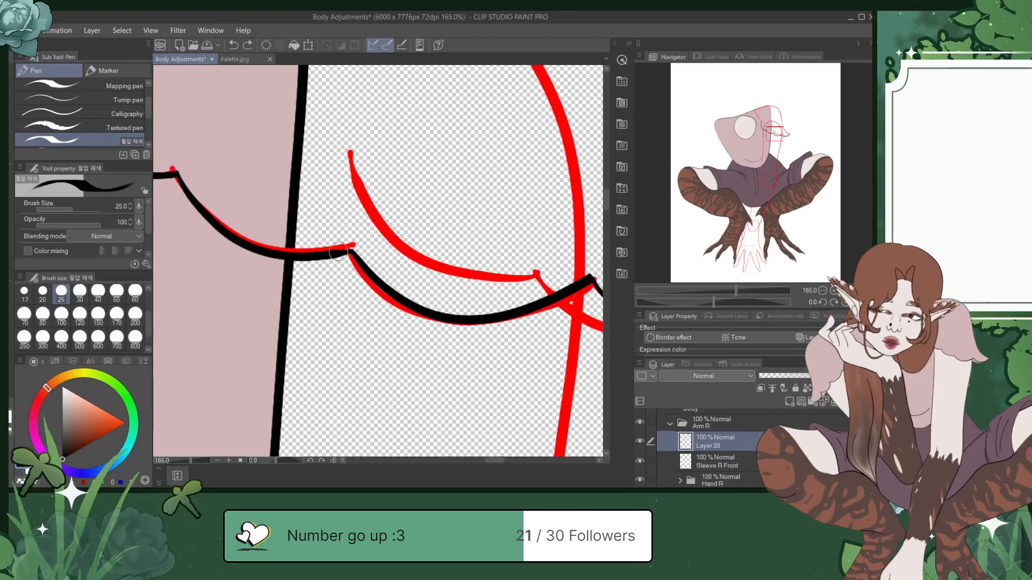
pyautogui.hotkey('ctrl', 's')
# Step: Ink the sleeve's outer contour from the pointed tip up and over the shoulder, and save the file
pyautogui.moveTo(773, 134); pyautogui.dragTo(787, 134)
pyautogui.scroll(-5, 464, 265)
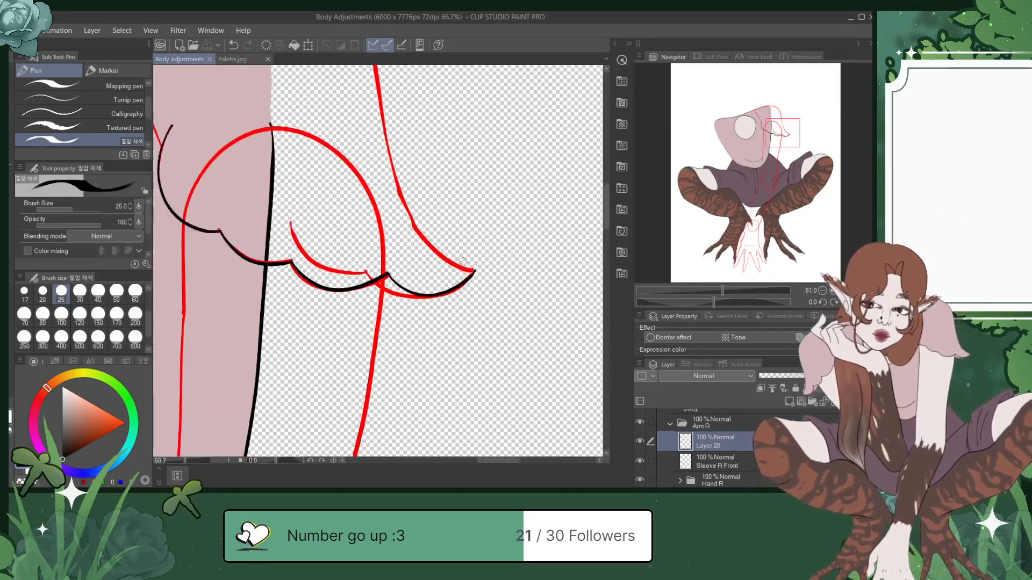
pyautogui.moveTo(784, 129); pyautogui.dragTo(782, 111)
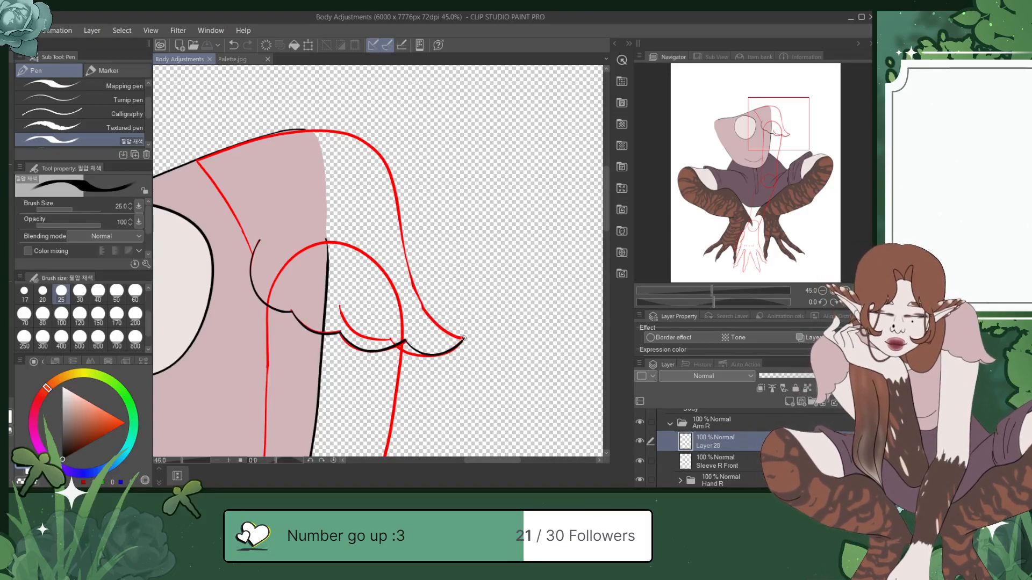
pyautogui.moveTo(398, 206)
pyautogui.mouseDown()
pyautogui.moveTo(377, 147)
pyautogui.moveTo(315, 127)
pyautogui.moveTo(244, 142)
pyautogui.mouseUp()
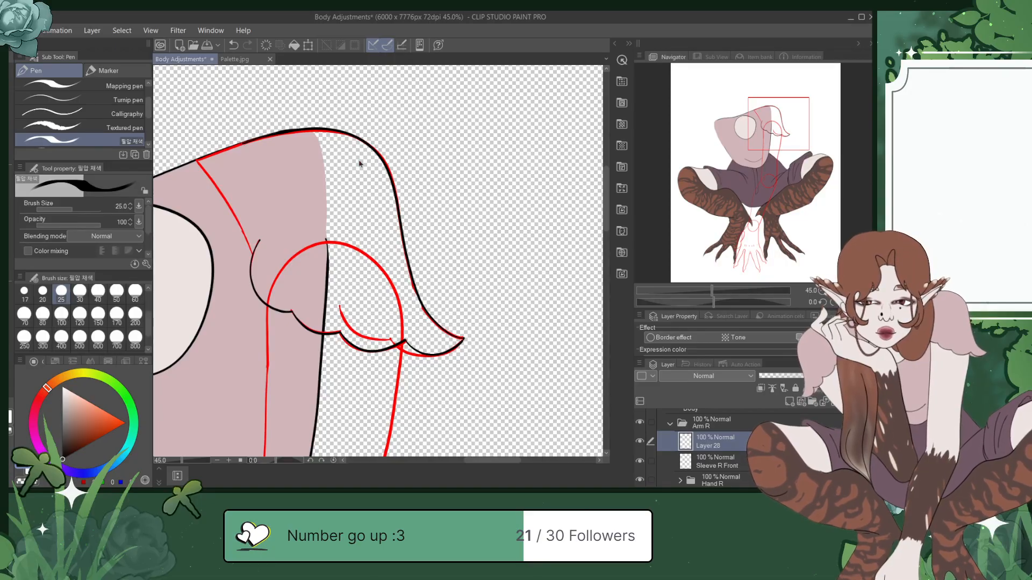
pyautogui.hotkey('ctrl', 's')
# Step: Delete the Sleeve R Front sketch layer, reselect the Layer 28 line art, and save the file
pyautogui.moveTo(778, 123); pyautogui.dragTo(768, 123)
pyautogui.click(640, 462)
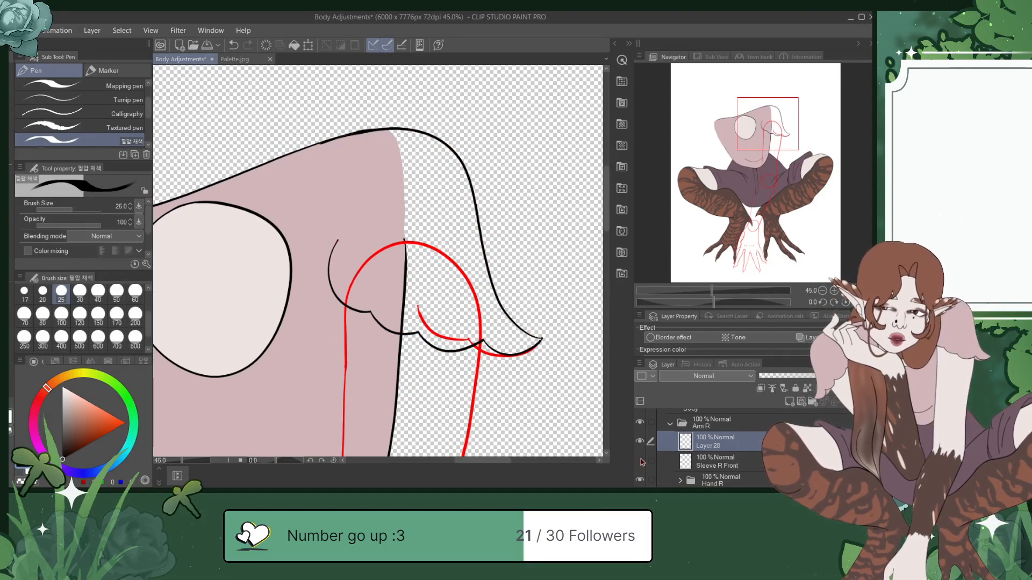
pyautogui.doubleClick(717, 465)
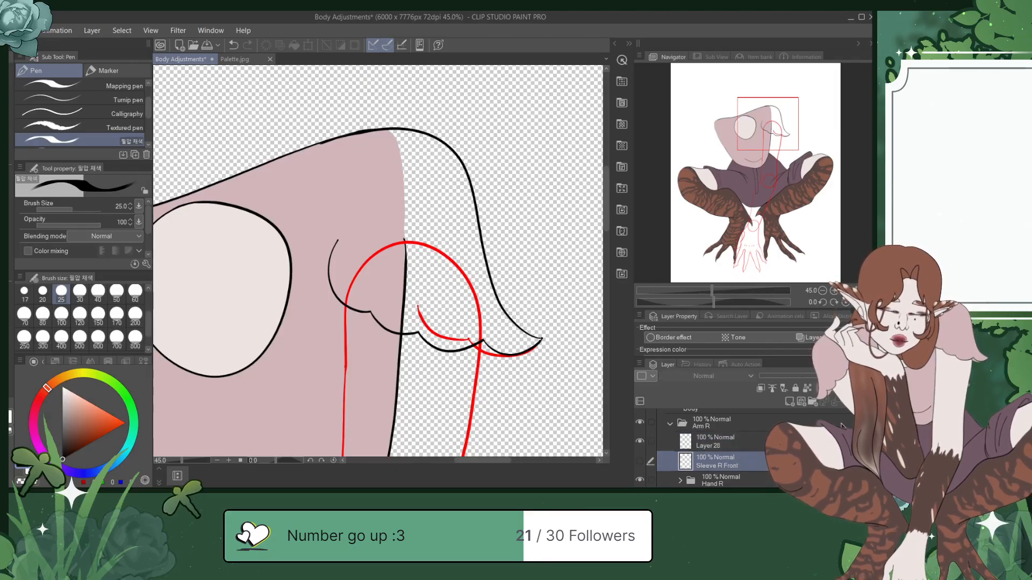
pyautogui.click(460, 200)
pyautogui.click(736, 442)
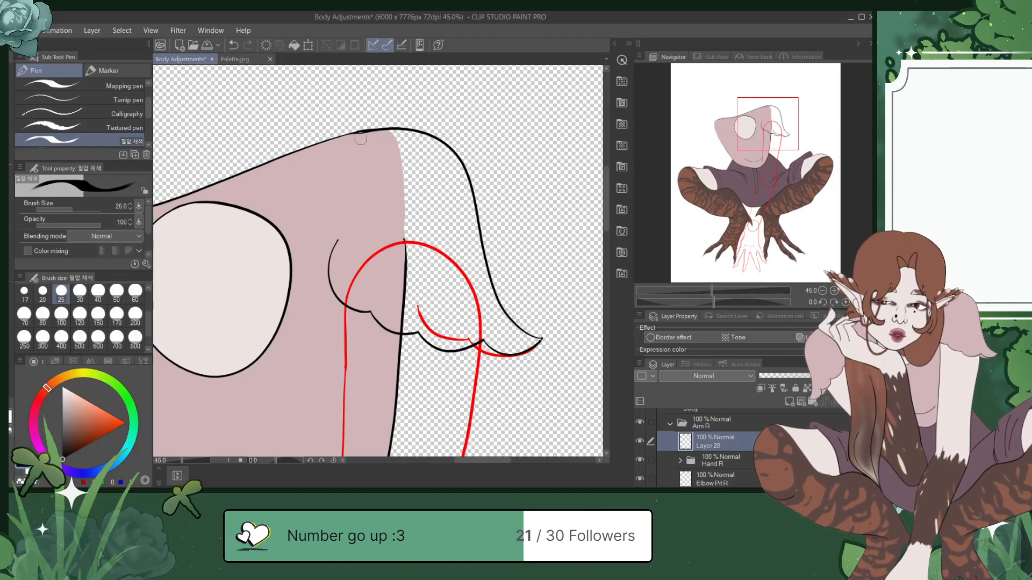
pyautogui.hotkey('ctrl', 's')
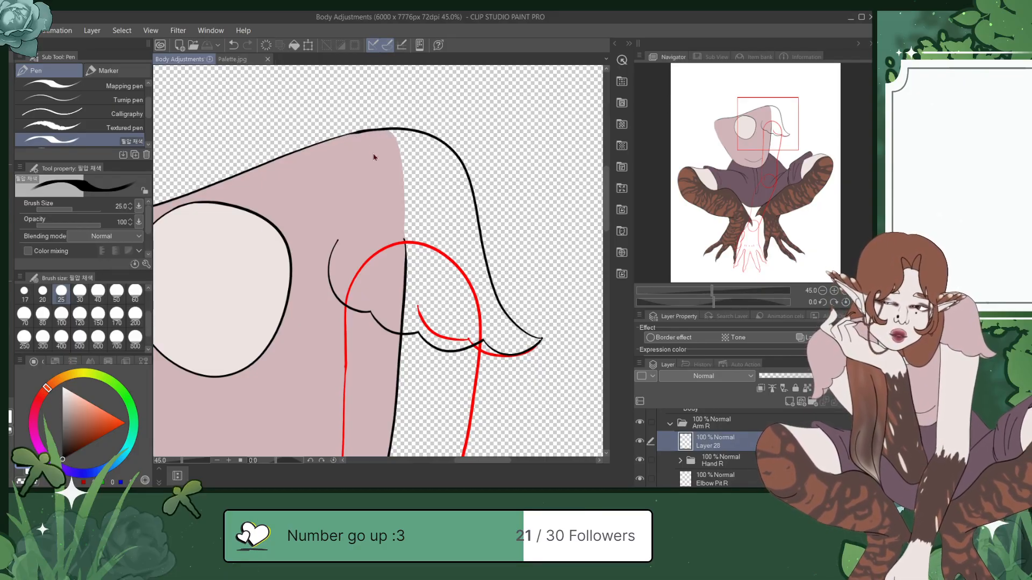
# Step: Sample the dusty pink base colour from the body and hide Layer 7
pyautogui.keyDown('alt'); pyautogui.click(364, 182); pyautogui.keyUp('alt')
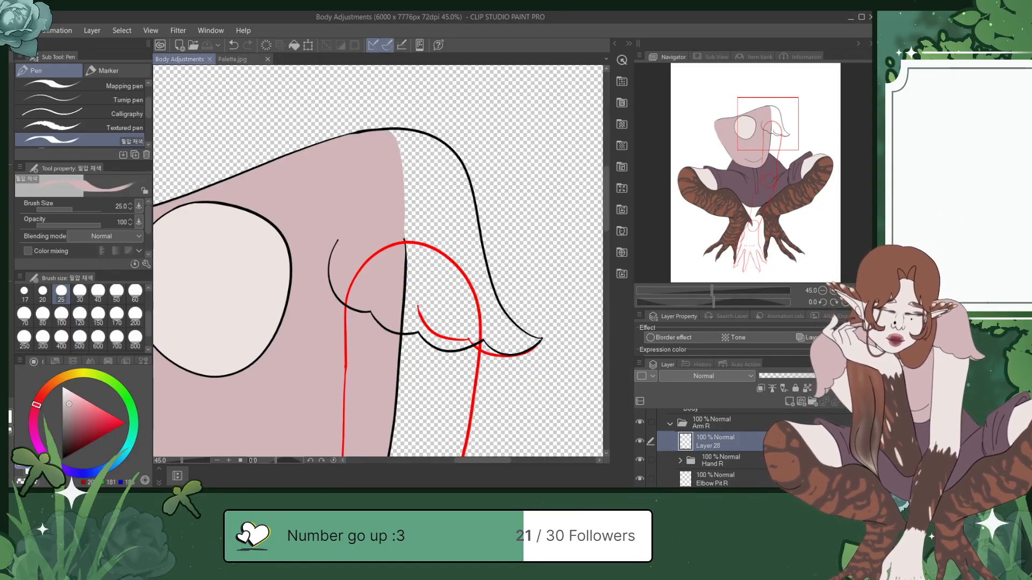
pyautogui.scroll(-5, 699, 452)
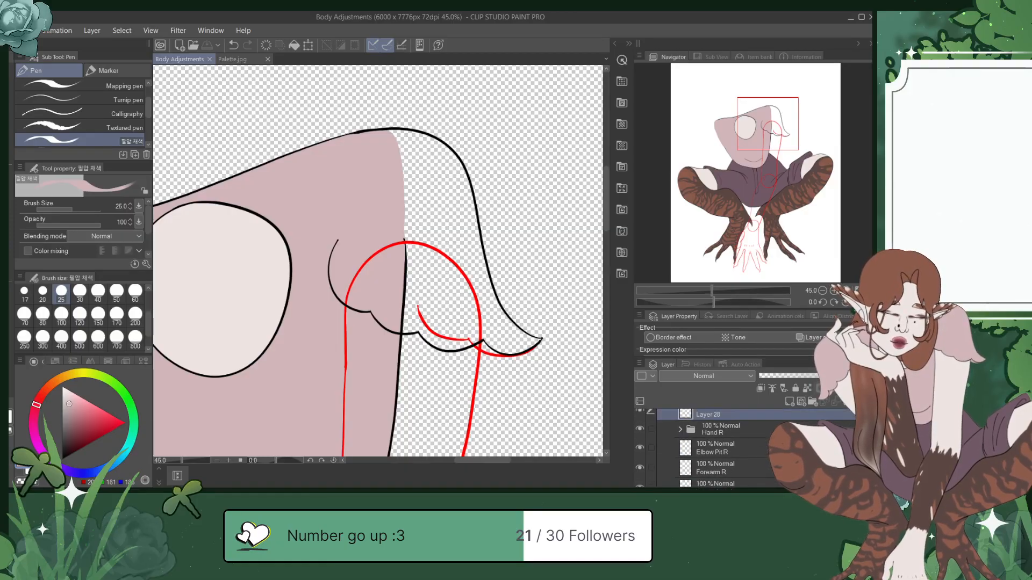
pyautogui.click(639, 456)
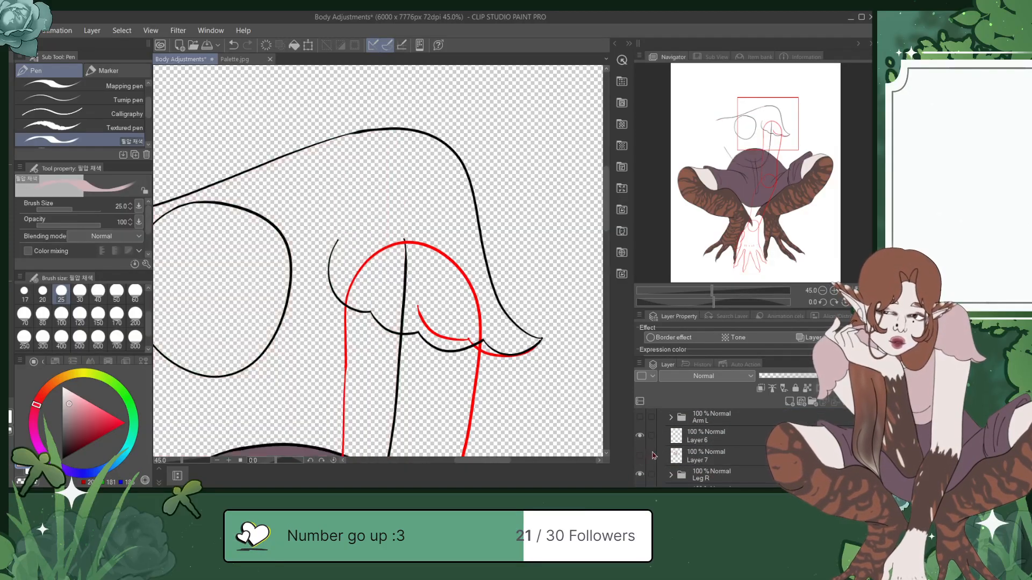
pyautogui.scroll(5, 753, 440)
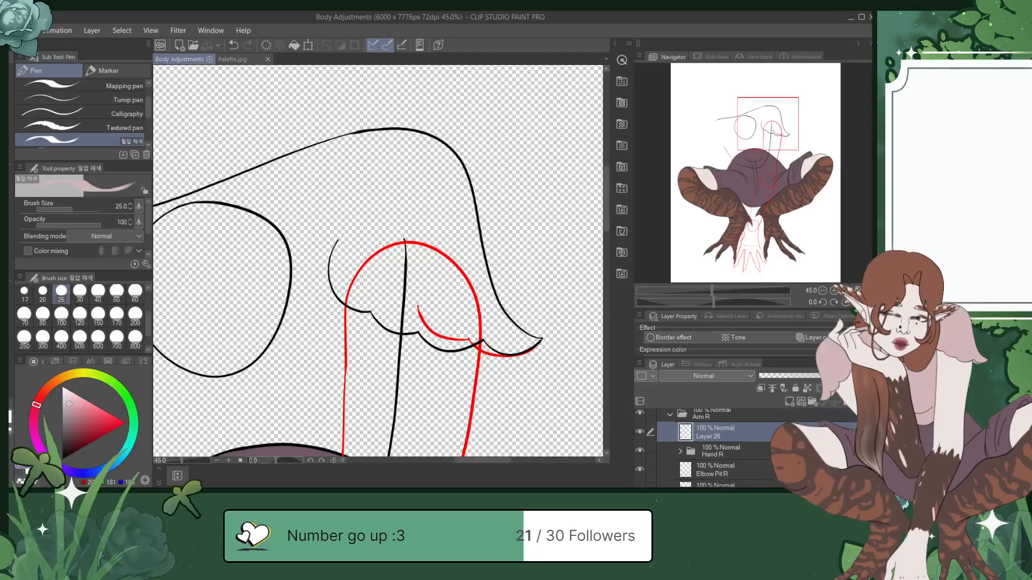
# Step: Add a new layer, place it directly beneath the Layer 28 line art, and save the file
pyautogui.click(789, 402)
pyautogui.moveTo(752, 459); pyautogui.dragTo(767, 450)
pyautogui.hotkey('ctrl', 's')
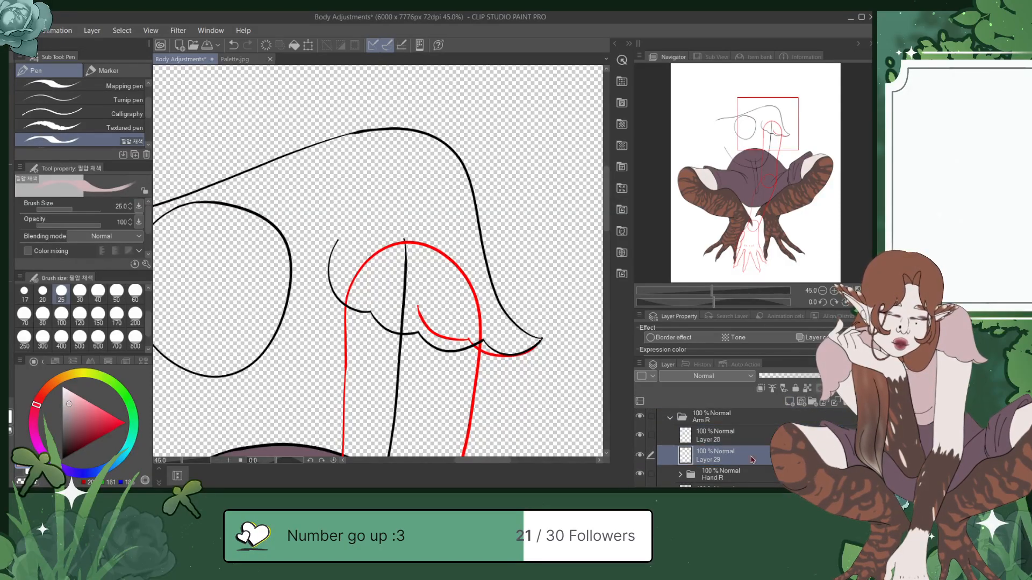
# Step: Paint the sleeve's middle and its second and third hem scallops dusty pink with the Mapping pen at size 100
pyautogui.click(123, 87)
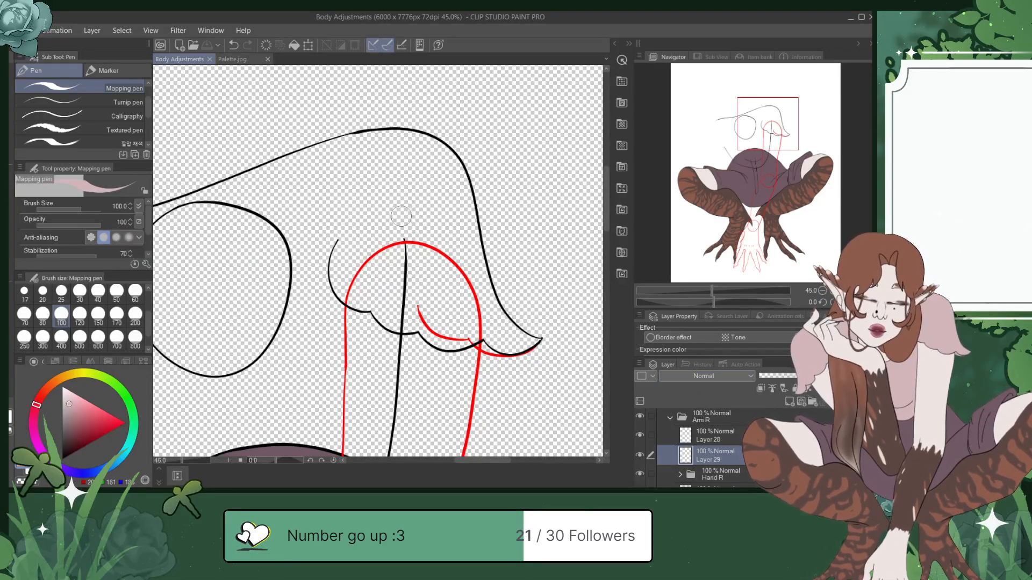
pyautogui.moveTo(406, 203)
pyautogui.mouseDown()
pyautogui.moveTo(419, 281)
pyautogui.moveTo(438, 231)
pyautogui.moveTo(423, 193)
pyautogui.moveTo(407, 205)
pyautogui.moveTo(423, 272)
pyautogui.moveTo(429, 233)
pyautogui.moveTo(418, 189)
pyautogui.moveTo(447, 218)
pyautogui.moveTo(451, 275)
pyautogui.moveTo(419, 294)
pyautogui.moveTo(406, 248)
pyautogui.moveTo(444, 238)
pyautogui.moveTo(377, 311)
pyautogui.moveTo(412, 328)
pyautogui.moveTo(424, 314)
pyautogui.moveTo(411, 326)
pyautogui.moveTo(423, 320)
pyautogui.moveTo(379, 307)
pyautogui.moveTo(428, 306)
pyautogui.moveTo(389, 303)
pyautogui.moveTo(420, 303)
pyautogui.moveTo(391, 298)
pyautogui.moveTo(417, 280)
pyautogui.moveTo(444, 299)
pyautogui.mouseUp()
pyautogui.scroll(4, 444, 300)
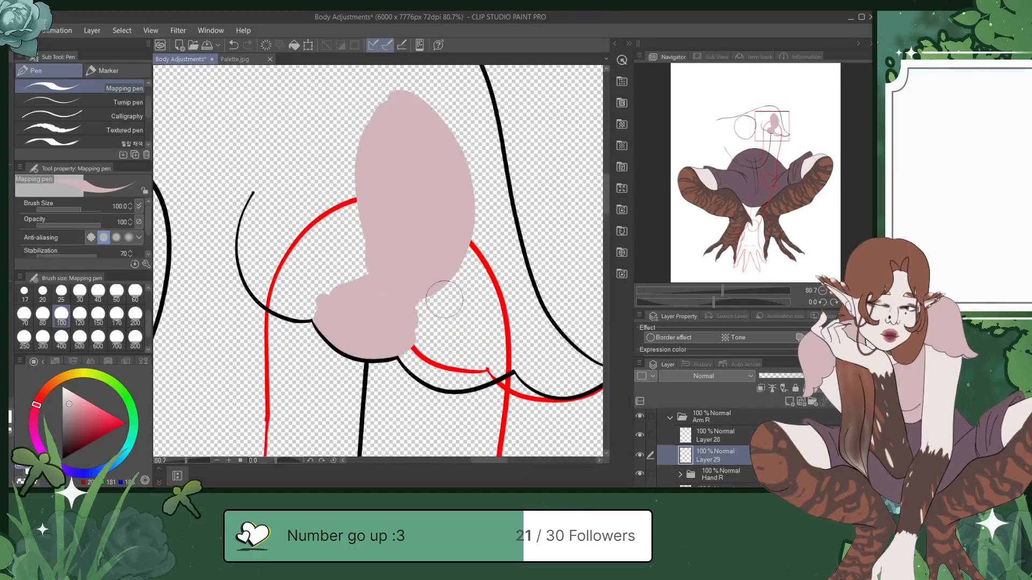
pyautogui.moveTo(771, 124); pyautogui.dragTo(784, 129)
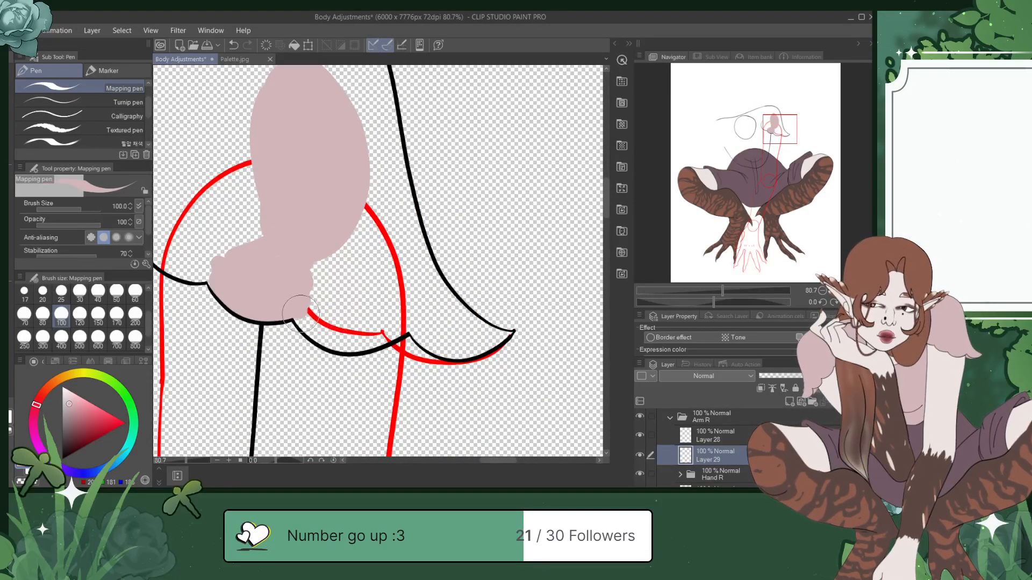
pyautogui.moveTo(297, 311)
pyautogui.mouseDown()
pyautogui.moveTo(336, 340)
pyautogui.moveTo(400, 322)
pyautogui.mouseUp()
pyautogui.moveTo(334, 340)
pyautogui.mouseDown()
pyautogui.moveTo(364, 338)
pyautogui.moveTo(395, 313)
pyautogui.moveTo(339, 338)
pyautogui.moveTo(403, 311)
pyautogui.moveTo(330, 338)
pyautogui.moveTo(360, 345)
pyautogui.moveTo(411, 315)
pyautogui.moveTo(356, 248)
pyautogui.moveTo(314, 238)
pyautogui.moveTo(336, 250)
pyautogui.moveTo(308, 277)
pyautogui.moveTo(319, 308)
pyautogui.moveTo(350, 325)
pyautogui.moveTo(388, 313)
pyautogui.moveTo(381, 288)
pyautogui.moveTo(342, 267)
pyautogui.moveTo(327, 288)
pyautogui.moveTo(362, 310)
pyautogui.moveTo(362, 288)
pyautogui.mouseUp()
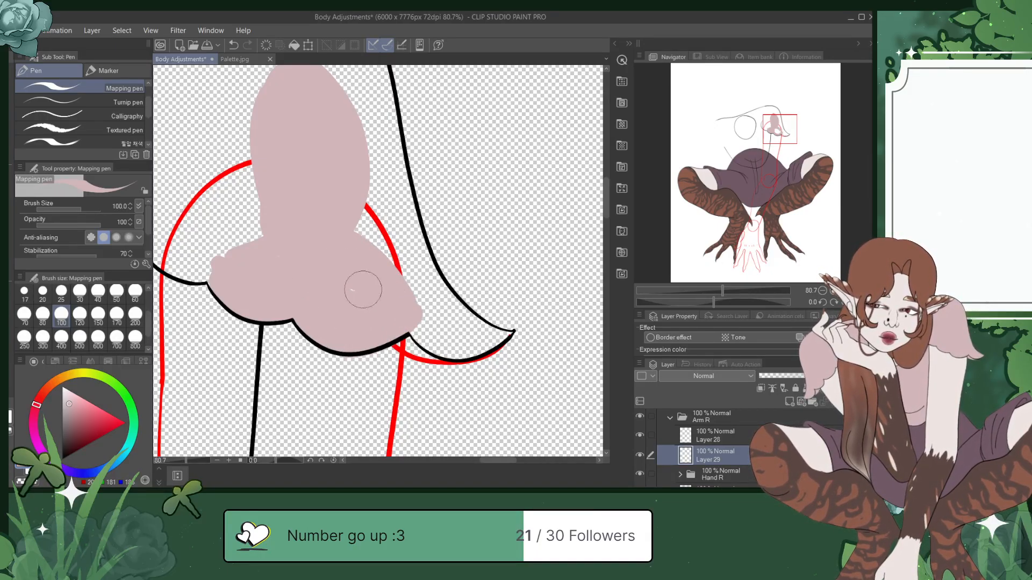
# Step: Paint the sleeve's pointed outer scallop and its outer side dusty pink up to the black outline
pyautogui.moveTo(357, 231)
pyautogui.mouseDown()
pyautogui.moveTo(471, 336)
pyautogui.moveTo(447, 316)
pyautogui.moveTo(411, 313)
pyautogui.moveTo(455, 341)
pyautogui.moveTo(415, 324)
pyautogui.moveTo(444, 346)
pyautogui.moveTo(471, 347)
pyautogui.moveTo(480, 330)
pyautogui.moveTo(490, 342)
pyautogui.moveTo(483, 347)
pyautogui.moveTo(511, 333)
pyautogui.moveTo(444, 302)
pyautogui.moveTo(458, 309)
pyautogui.moveTo(446, 279)
pyautogui.moveTo(517, 322)
pyautogui.mouseUp()
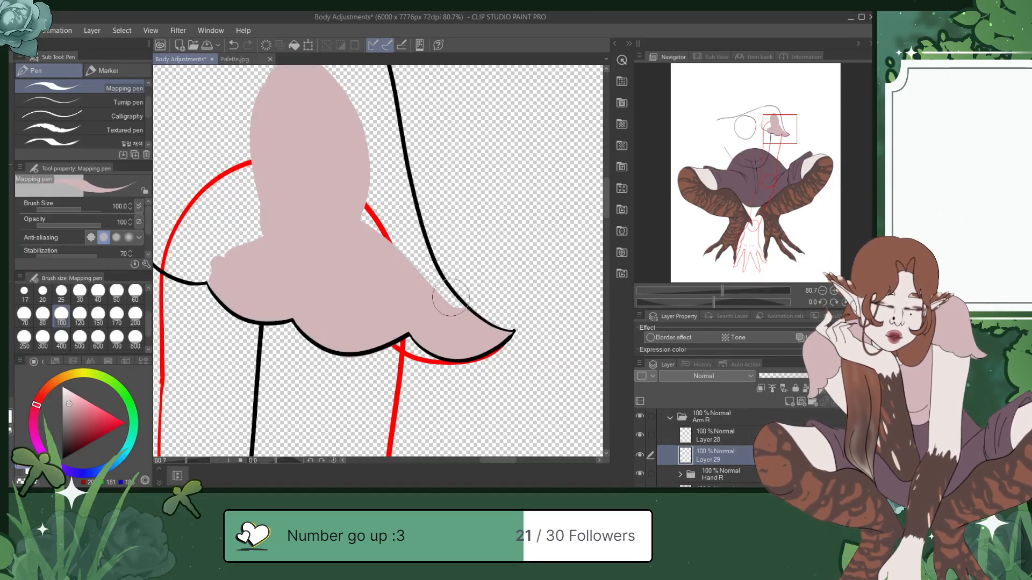
pyautogui.moveTo(462, 317)
pyautogui.mouseDown()
pyautogui.moveTo(404, 229)
pyautogui.moveTo(431, 275)
pyautogui.moveTo(394, 178)
pyautogui.moveTo(416, 256)
pyautogui.moveTo(398, 232)
pyautogui.moveTo(368, 146)
pyautogui.moveTo(377, 250)
pyautogui.moveTo(374, 215)
pyautogui.mouseUp()
pyautogui.moveTo(462, 83); pyautogui.dragTo(493, 212)
pyautogui.moveTo(340, 196)
pyautogui.mouseDown()
pyautogui.moveTo(390, 174)
pyautogui.moveTo(406, 186)
pyautogui.moveTo(443, 372)
pyautogui.mouseUp()
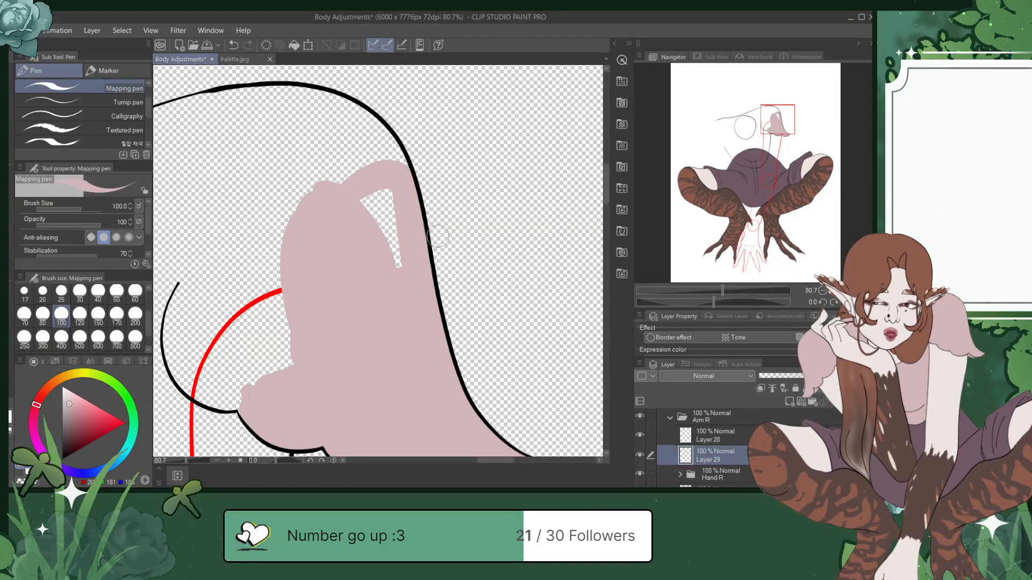
# Step: Fill the sleeve's rounded shoulder, remaining gaps and innermost hem scallop with dusty pink, and save the file
pyautogui.moveTo(371, 193)
pyautogui.mouseDown()
pyautogui.moveTo(390, 232)
pyautogui.moveTo(382, 246)
pyautogui.mouseUp()
pyautogui.moveTo(755, 99); pyautogui.dragTo(743, 94)
pyautogui.moveTo(539, 238)
pyautogui.mouseDown()
pyautogui.moveTo(468, 180)
pyautogui.moveTo(384, 173)
pyautogui.moveTo(297, 239)
pyautogui.moveTo(332, 336)
pyautogui.mouseUp()
pyautogui.moveTo(407, 330)
pyautogui.mouseDown()
pyautogui.moveTo(419, 308)
pyautogui.moveTo(425, 319)
pyautogui.moveTo(310, 305)
pyautogui.moveTo(339, 214)
pyautogui.moveTo(425, 181)
pyautogui.moveTo(504, 227)
pyautogui.moveTo(479, 289)
pyautogui.moveTo(500, 223)
pyautogui.moveTo(496, 270)
pyautogui.moveTo(479, 220)
pyautogui.moveTo(454, 275)
pyautogui.moveTo(362, 312)
pyautogui.moveTo(333, 266)
pyautogui.moveTo(397, 210)
pyautogui.moveTo(472, 223)
pyautogui.moveTo(418, 288)
pyautogui.moveTo(346, 290)
pyautogui.moveTo(407, 229)
pyautogui.moveTo(450, 245)
pyautogui.moveTo(377, 278)
pyautogui.moveTo(424, 233)
pyautogui.moveTo(462, 236)
pyautogui.mouseUp()
pyautogui.moveTo(379, 366)
pyautogui.mouseDown()
pyautogui.moveTo(360, 150)
pyautogui.moveTo(312, 146)
pyautogui.moveTo(293, 206)
pyautogui.moveTo(325, 248)
pyautogui.moveTo(367, 251)
pyautogui.mouseUp()
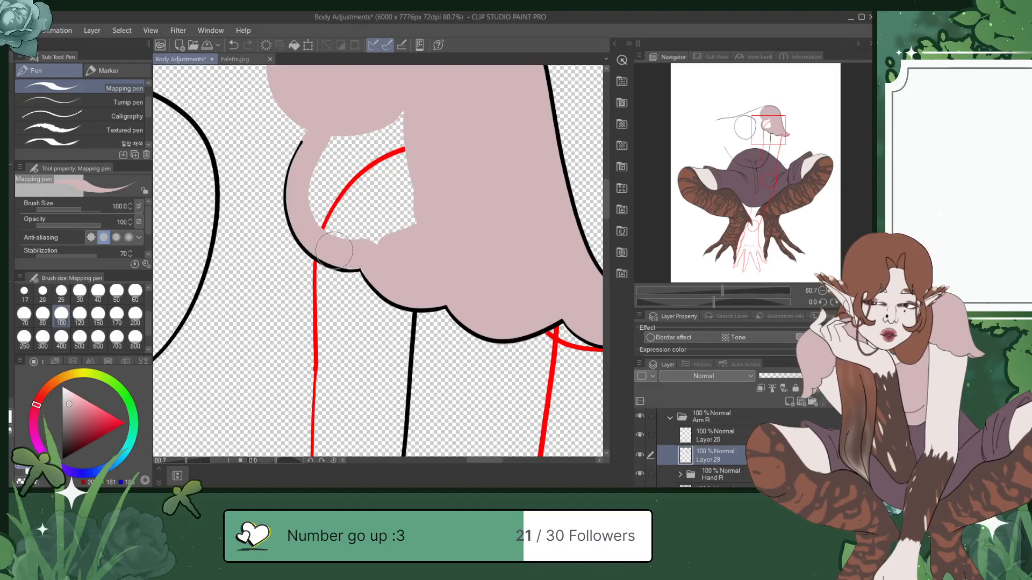
pyautogui.moveTo(335, 164)
pyautogui.mouseDown()
pyautogui.moveTo(339, 131)
pyautogui.moveTo(320, 208)
pyautogui.moveTo(348, 245)
pyautogui.moveTo(397, 236)
pyautogui.moveTo(418, 169)
pyautogui.moveTo(399, 103)
pyautogui.moveTo(369, 233)
pyautogui.moveTo(331, 187)
pyautogui.moveTo(356, 123)
pyautogui.moveTo(372, 117)
pyautogui.moveTo(363, 183)
pyautogui.moveTo(379, 218)
pyautogui.moveTo(333, 160)
pyautogui.mouseUp()
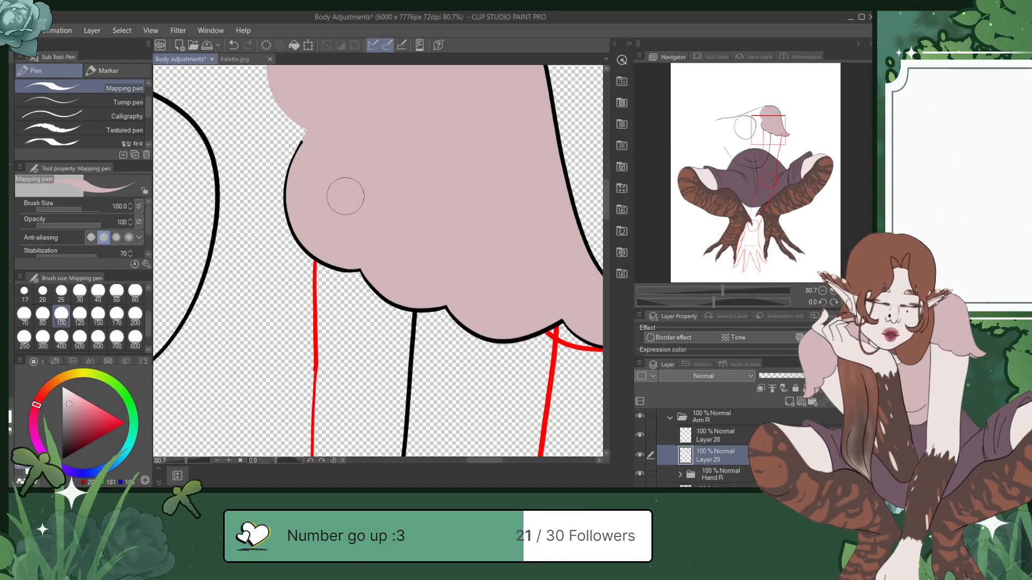
pyautogui.scroll(-4, 345, 196)
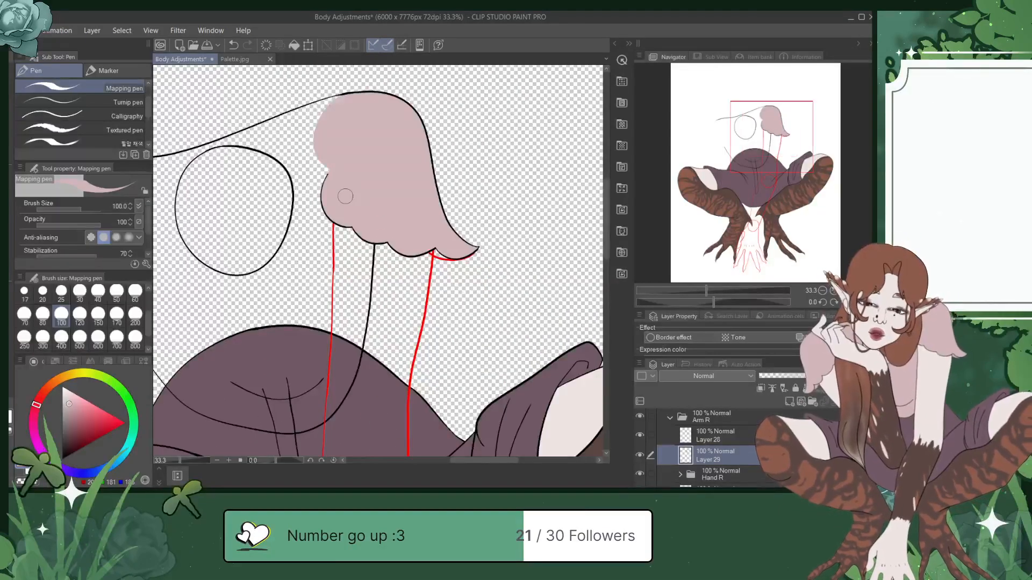
pyautogui.hotkey('ctrl', 's')
# Step: Show Layer 7 again to check the sleeve fill against the body, and save the file
pyautogui.scroll(-5, 699, 446)
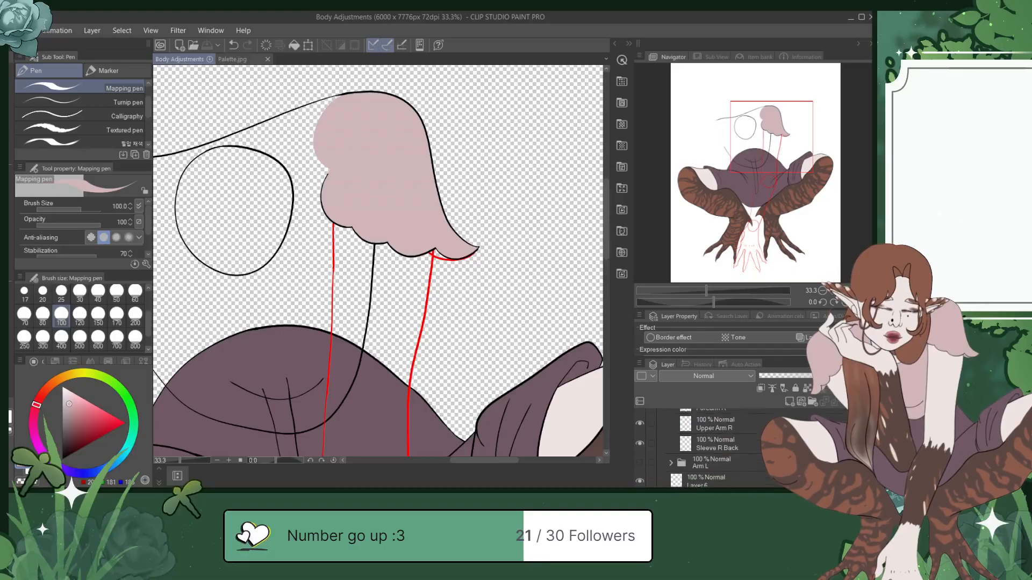
pyautogui.click(641, 462)
pyautogui.hotkey('ctrl', 's')
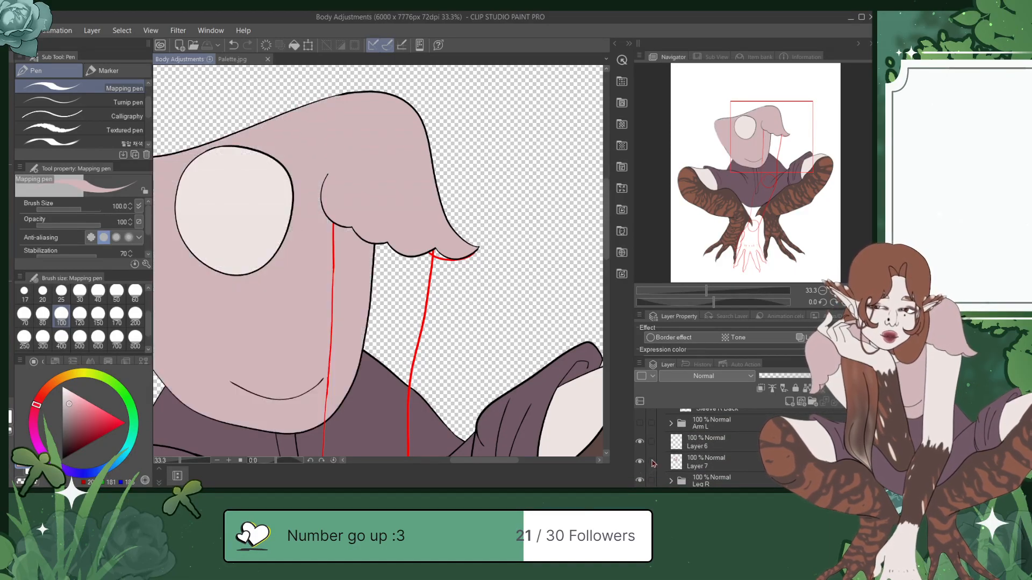
pyautogui.moveTo(788, 140); pyautogui.dragTo(784, 134)
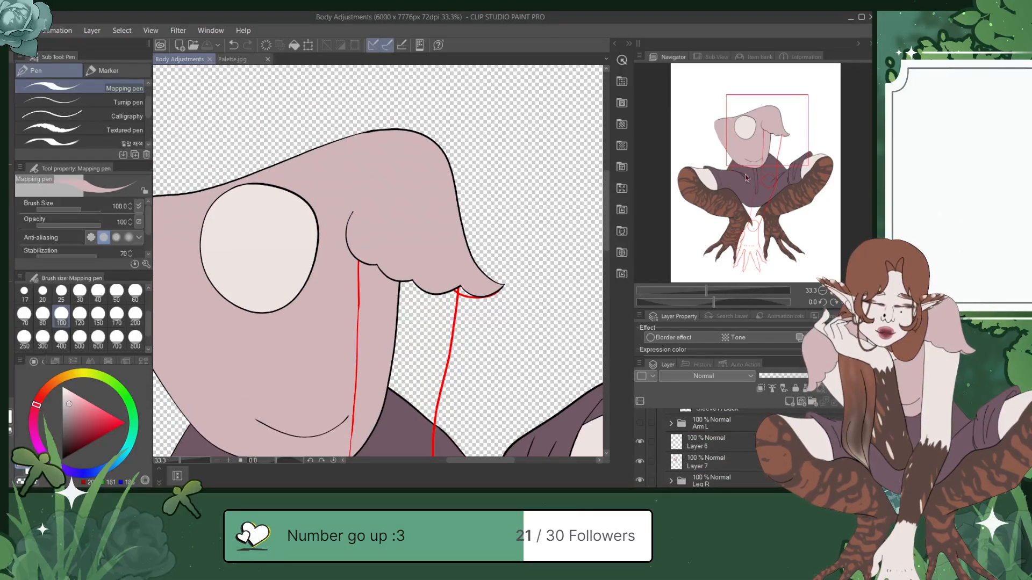
pyautogui.scroll(5, 699, 446)
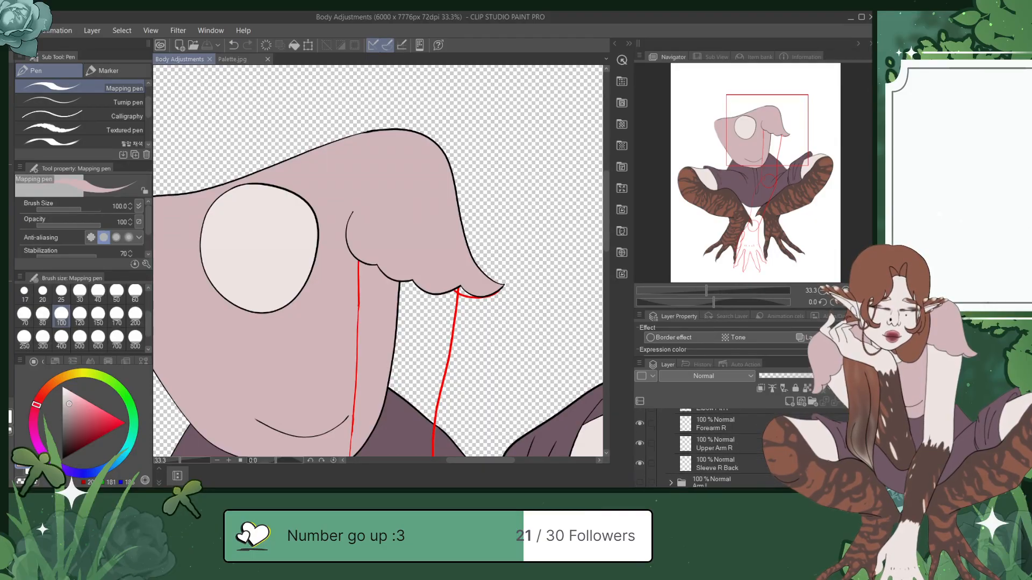
pyautogui.scroll(2, 699, 446)
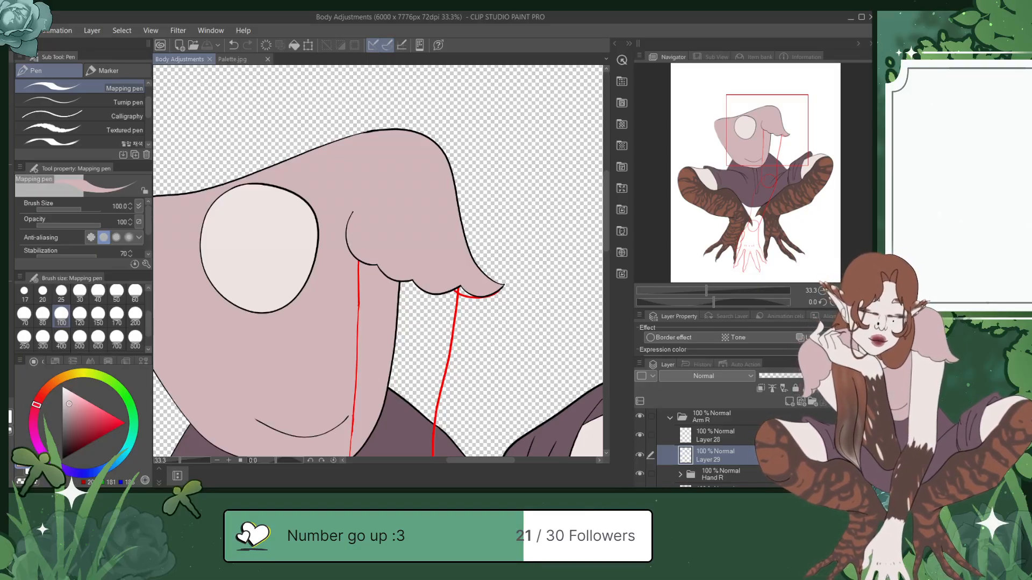
# Step: Hide the Layer 29 sleeve fill, save the file, and set up the pen below Textured pen in black at size 25
pyautogui.click(640, 455)
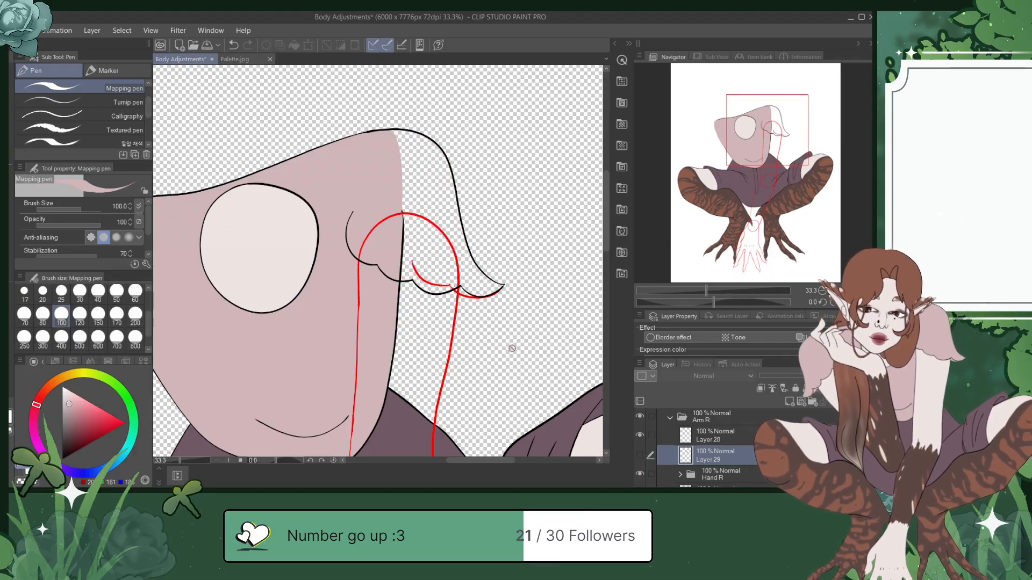
pyautogui.hotkey('ctrl', 's')
pyautogui.click(130, 142)
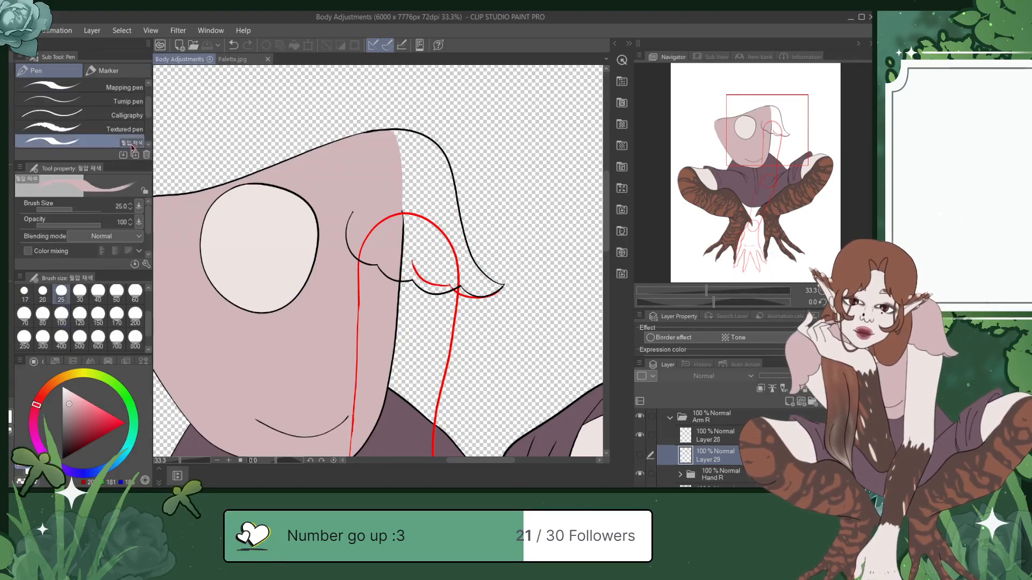
pyautogui.moveTo(77, 430); pyautogui.dragTo(63, 459)
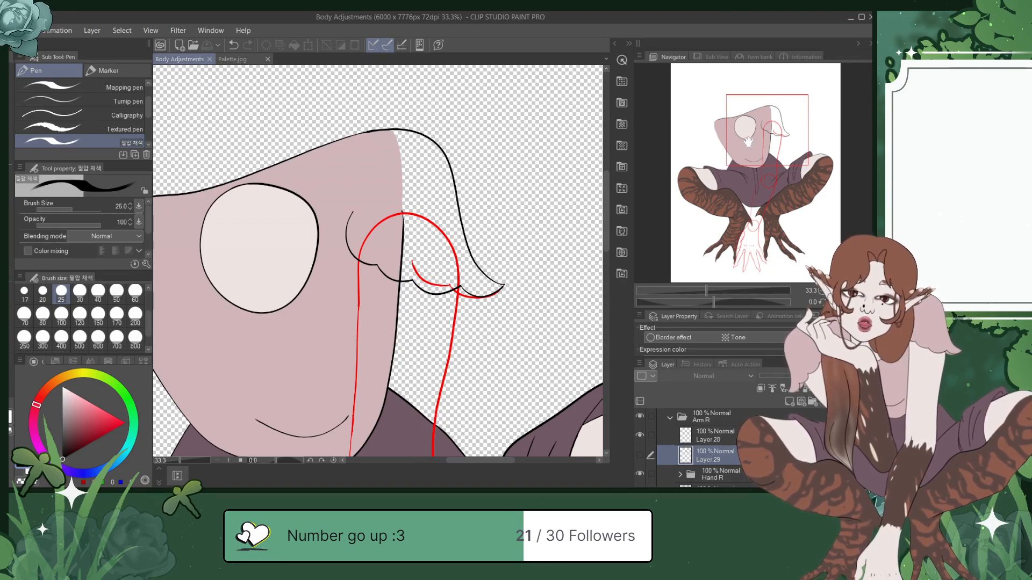
# Step: Toggle the right-arm sketch layers off and on to identify them, and add a new layer directly above Upper Arm R
pyautogui.moveTo(776, 132); pyautogui.dragTo(783, 158)
pyautogui.scroll(-4, 715, 446)
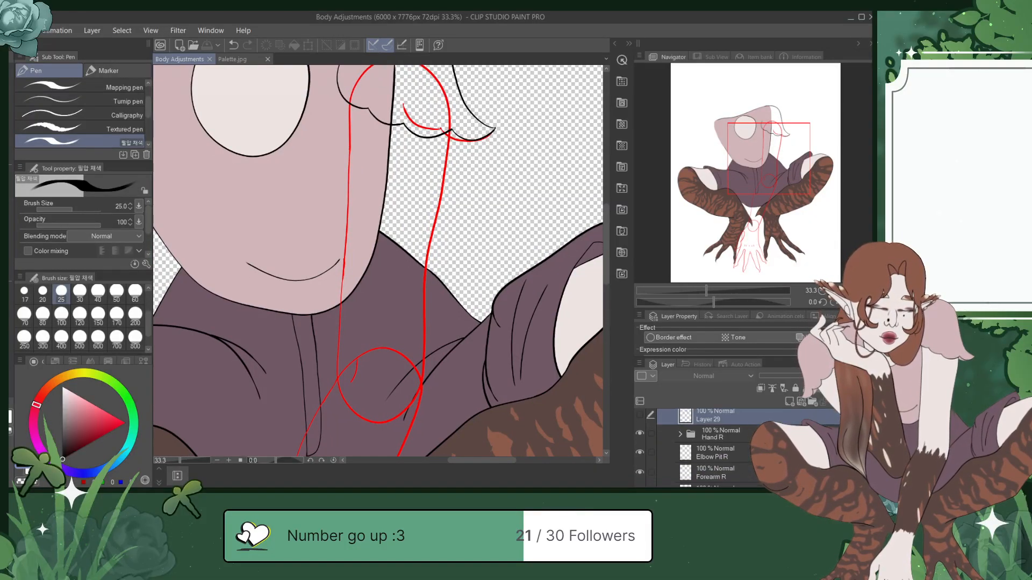
pyautogui.click(639, 424)
pyautogui.click(640, 425)
pyautogui.click(639, 443)
pyautogui.click(639, 443)
pyautogui.click(640, 463)
pyautogui.click(639, 463)
pyautogui.click(720, 468)
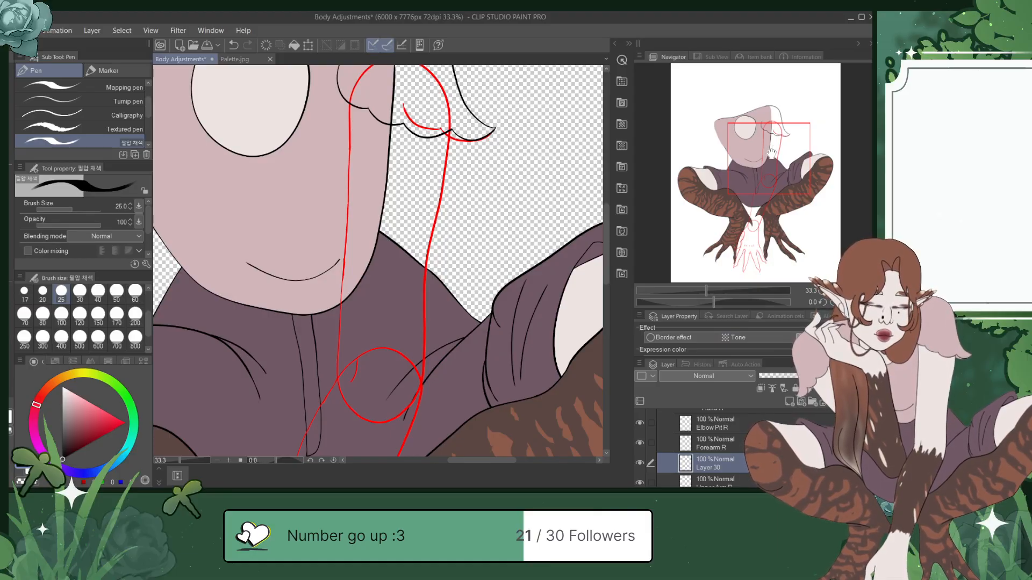
pyautogui.click(640, 443)
pyautogui.click(640, 443)
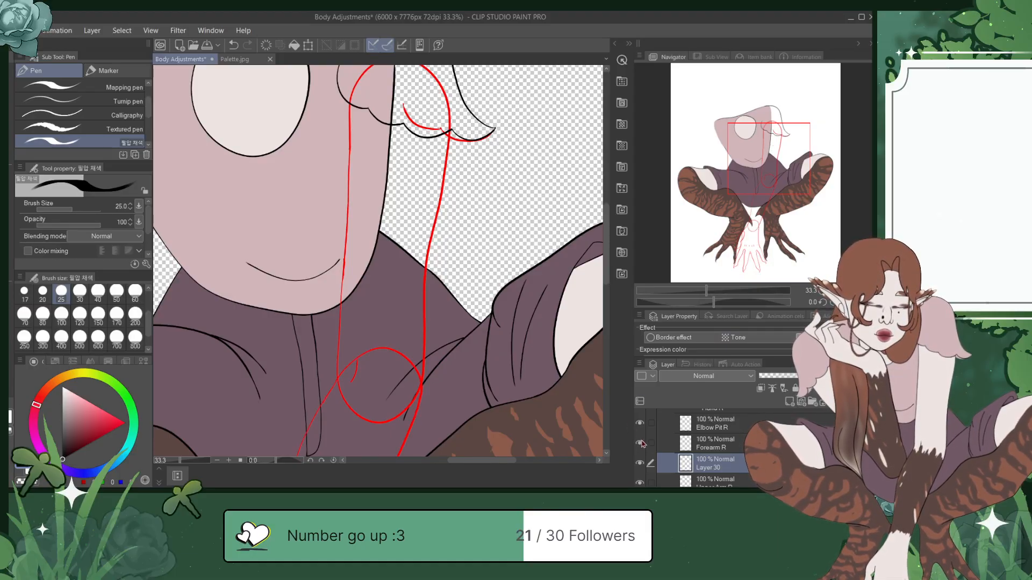
# Step: Ink the upper arm's inner side, rounded shoulder and upper outer side in black over the red sketch, and save the file
pyautogui.moveTo(763, 161); pyautogui.dragTo(766, 151)
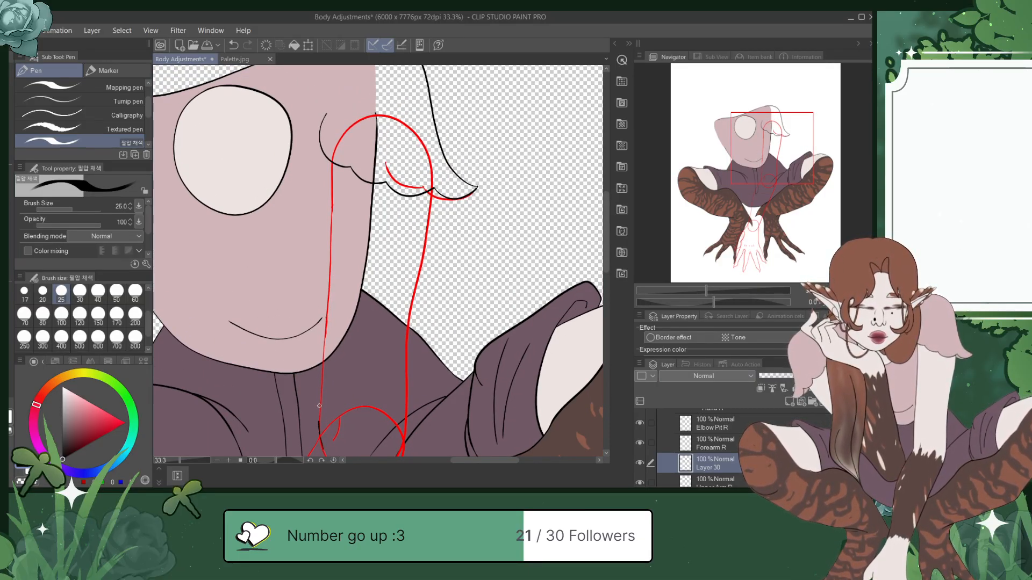
pyautogui.moveTo(324, 346); pyautogui.dragTo(334, 147)
pyautogui.hotkey('ctrl', 'z')
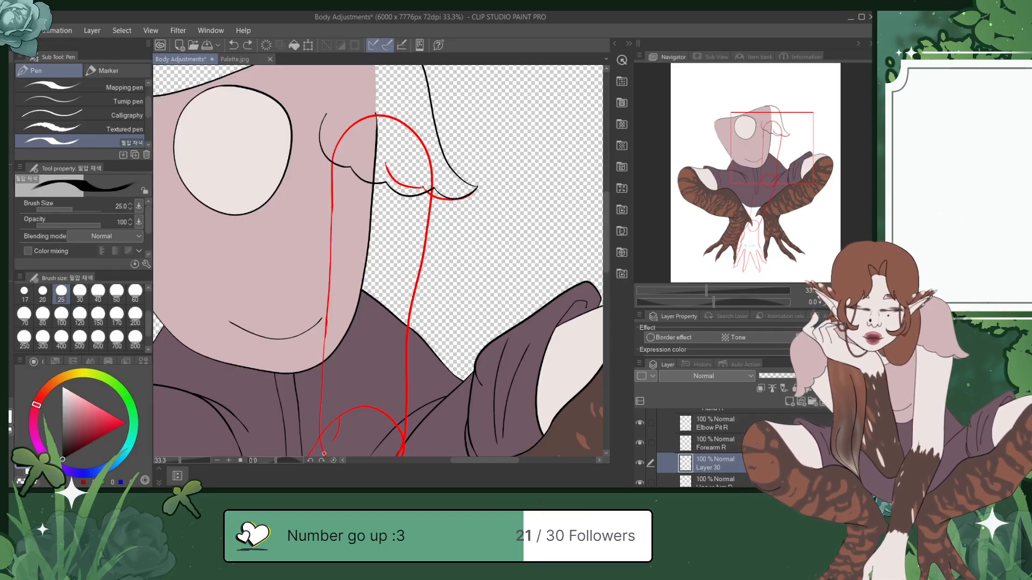
pyautogui.moveTo(320, 386)
pyautogui.mouseDown()
pyautogui.moveTo(330, 176)
pyautogui.moveTo(336, 138)
pyautogui.moveTo(358, 116)
pyautogui.moveTo(411, 120)
pyautogui.moveTo(426, 145)
pyautogui.moveTo(431, 217)
pyautogui.moveTo(404, 351)
pyautogui.mouseUp()
pyautogui.moveTo(401, 389); pyautogui.dragTo(401, 425)
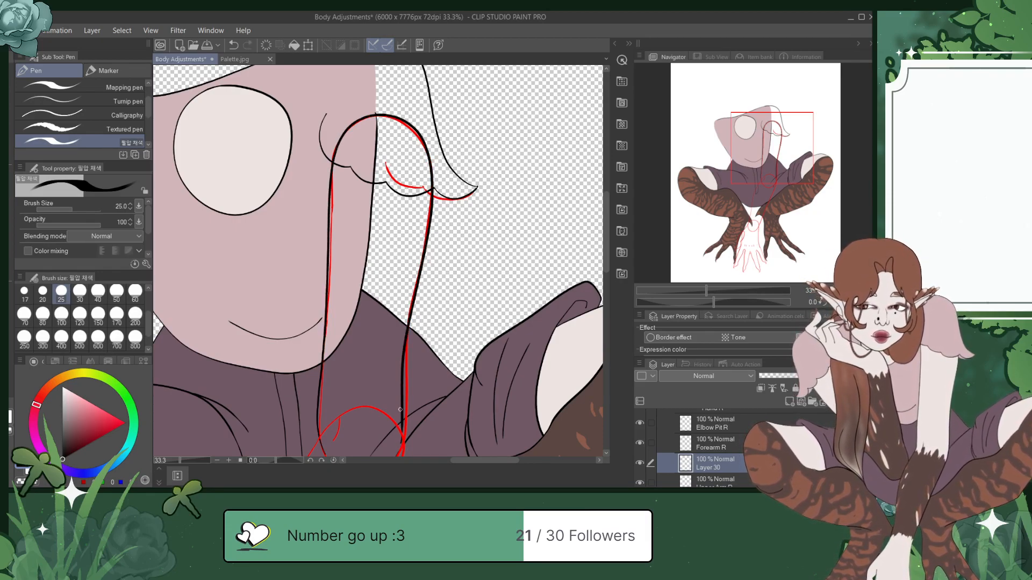
pyautogui.moveTo(415, 279); pyautogui.dragTo(402, 385)
pyautogui.moveTo(407, 339); pyautogui.dragTo(397, 454)
pyautogui.hotkey('ctrl', 's')
pyautogui.moveTo(782, 141); pyautogui.dragTo(785, 151)
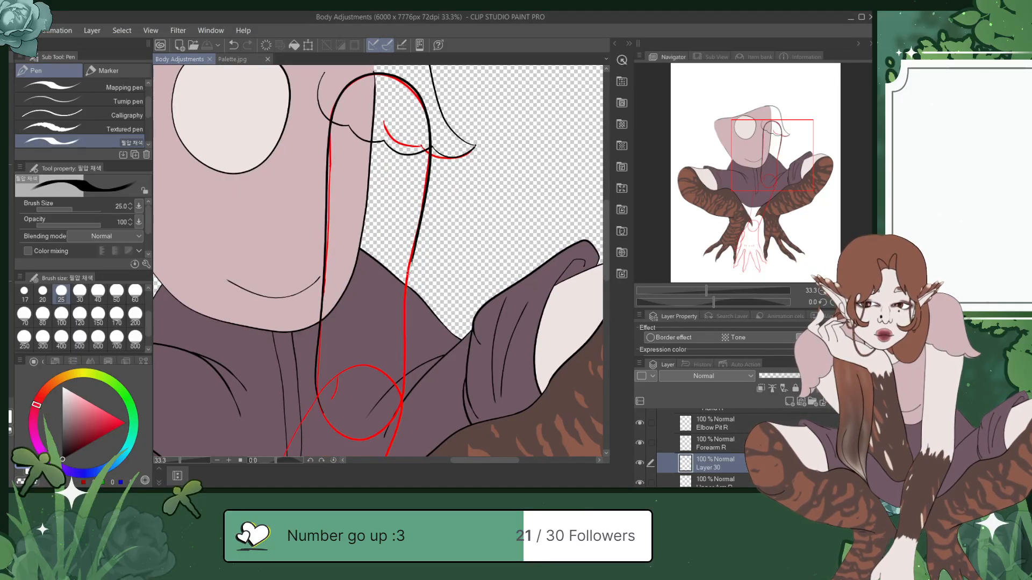
# Step: Ink the lower outer side of the upper arm down to the elbow circle in black, and save the file
pyautogui.moveTo(402, 327); pyautogui.dragTo(402, 388)
pyautogui.hotkey('ctrl', 'z')
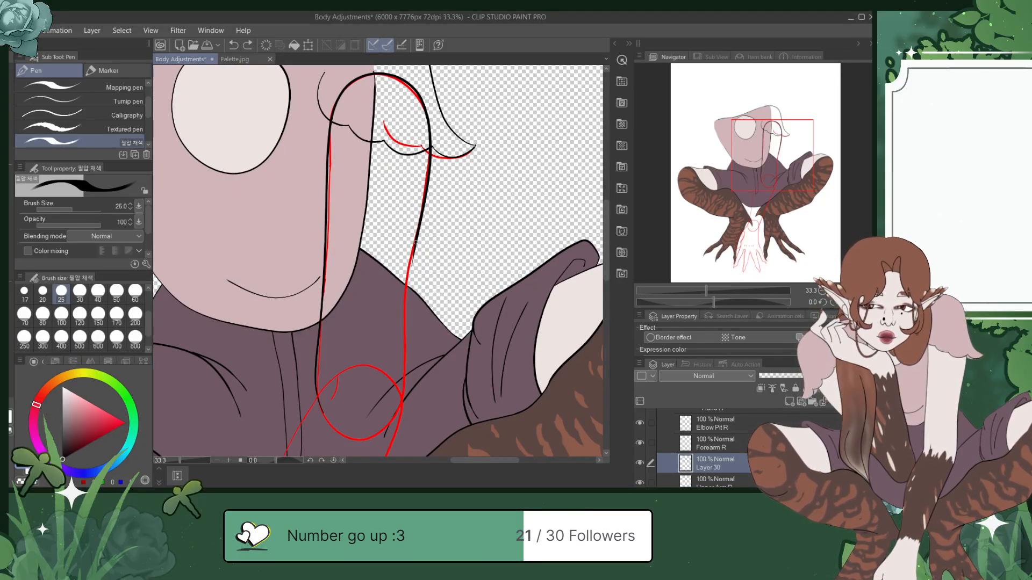
pyautogui.moveTo(404, 306); pyautogui.dragTo(404, 365)
pyautogui.moveTo(398, 414); pyautogui.dragTo(391, 425)
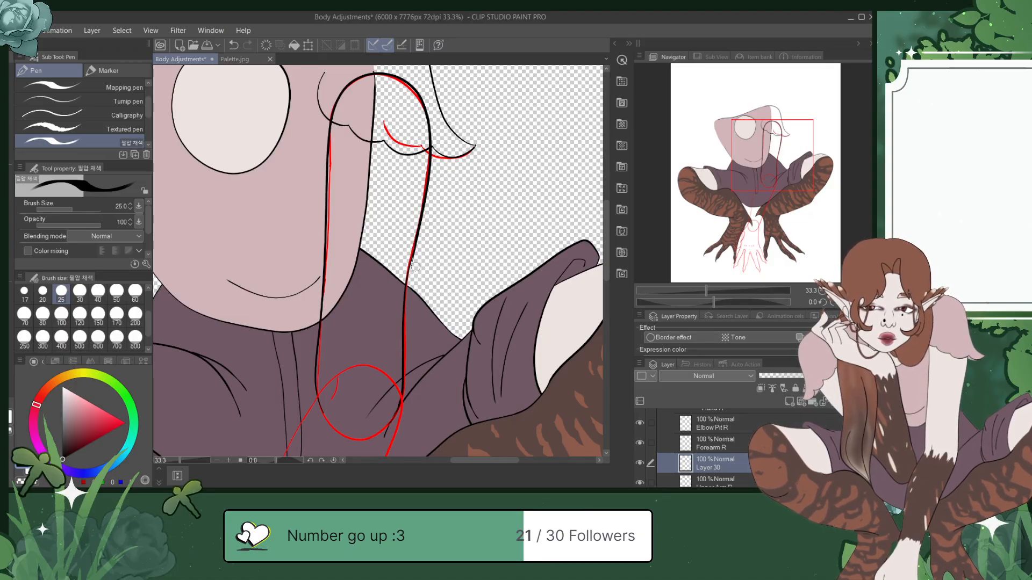
pyautogui.hotkey('ctrl', 's')
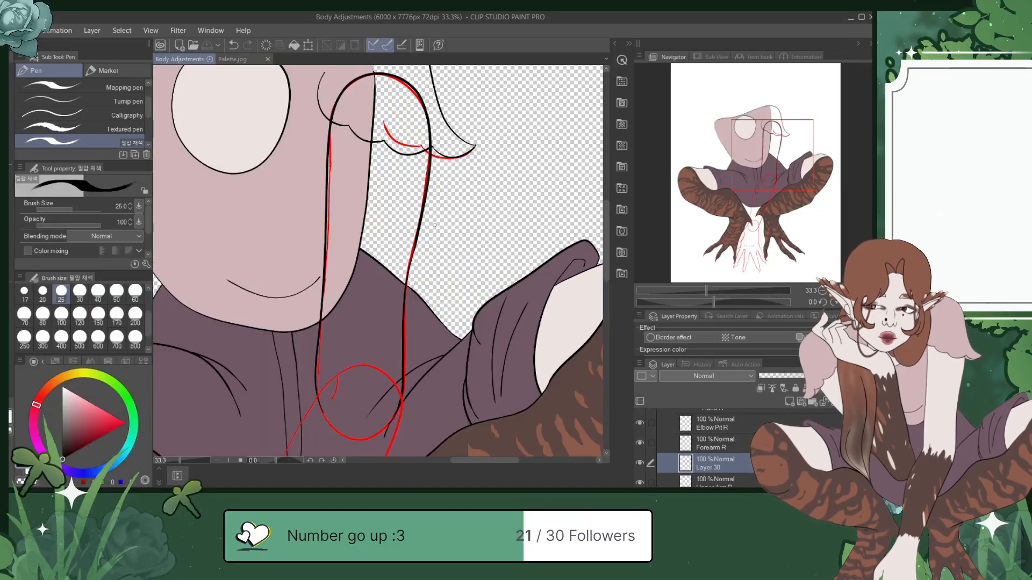
# Step: Ink the rounded elbow end that joins both sides of the upper arm, and save the file
pyautogui.scroll(3, 369, 422)
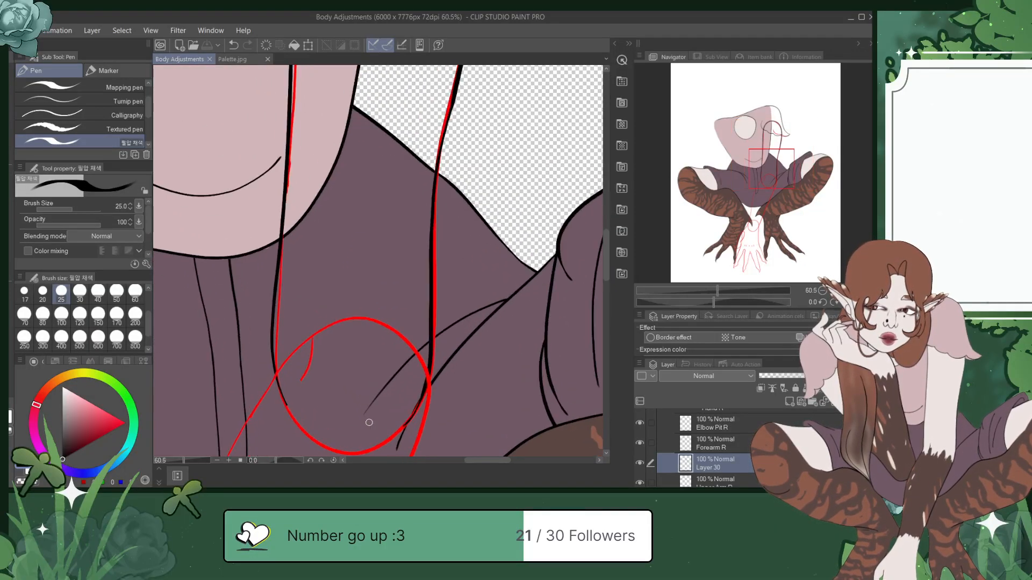
pyautogui.click(766, 181)
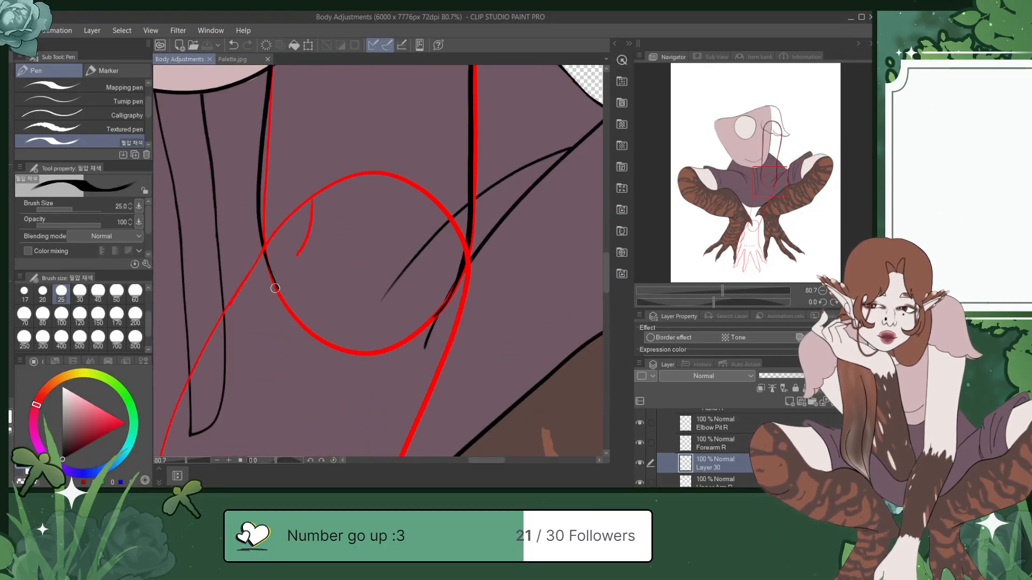
pyautogui.moveTo(266, 263); pyautogui.dragTo(295, 321)
pyautogui.hotkey('ctrl', 'z')
pyautogui.moveTo(265, 258)
pyautogui.mouseDown()
pyautogui.moveTo(306, 336)
pyautogui.moveTo(340, 355)
pyautogui.moveTo(390, 355)
pyautogui.mouseUp()
pyautogui.hotkey('ctrl', 'z')
pyautogui.moveTo(457, 277)
pyautogui.mouseDown()
pyautogui.moveTo(419, 331)
pyautogui.moveTo(354, 353)
pyautogui.moveTo(317, 337)
pyautogui.moveTo(287, 305)
pyautogui.moveTo(269, 272)
pyautogui.moveTo(266, 215)
pyautogui.mouseUp()
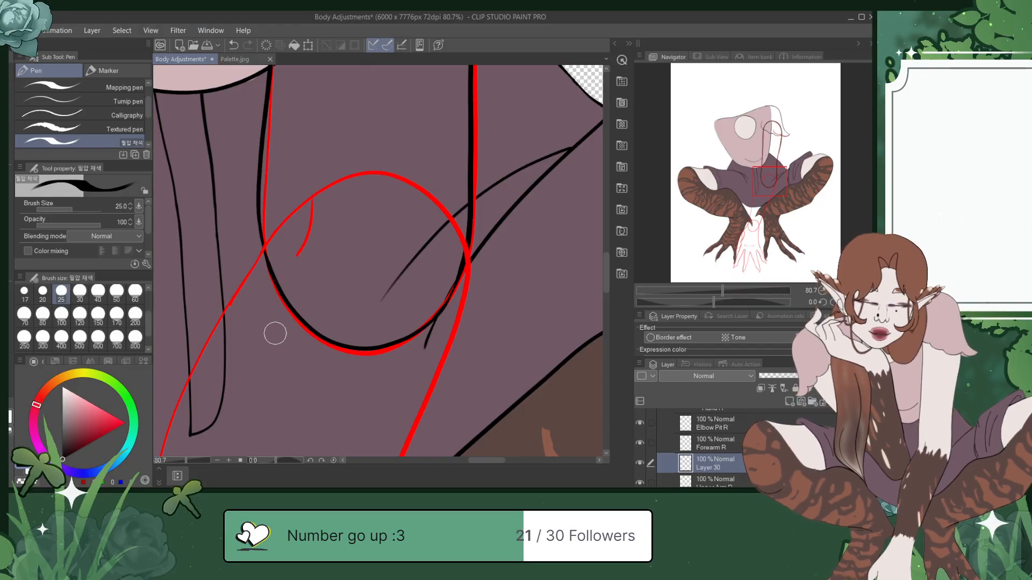
pyautogui.hotkey('ctrl', 's')
pyautogui.click(413, 363)
pyautogui.hotkey('ctrl', 's')
# Step: Delete the Upper Arm R sketch layer
pyautogui.scroll(-8, 353, 288)
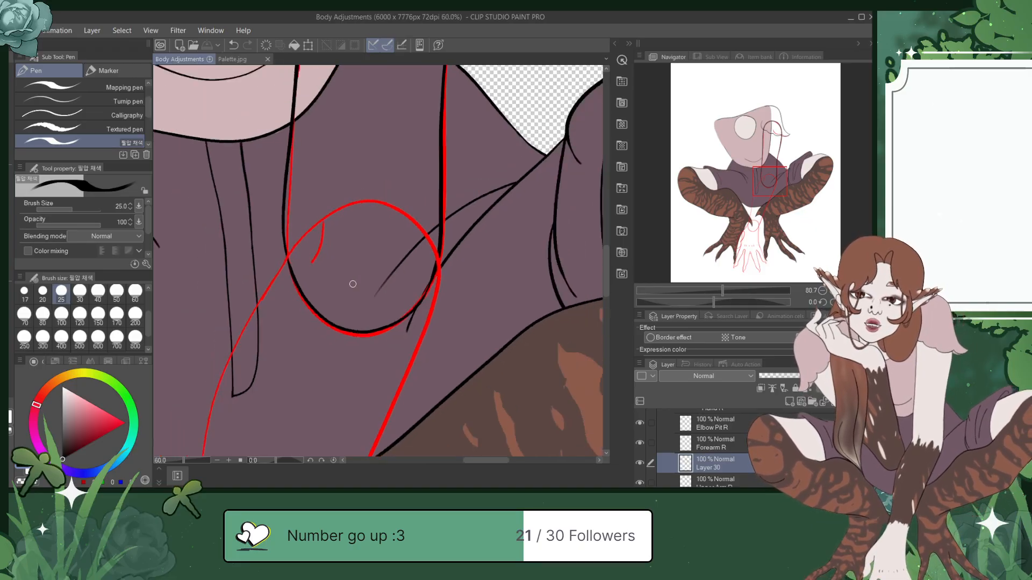
pyautogui.scroll(-1, 353, 284)
pyautogui.moveTo(777, 167); pyautogui.dragTo(781, 150)
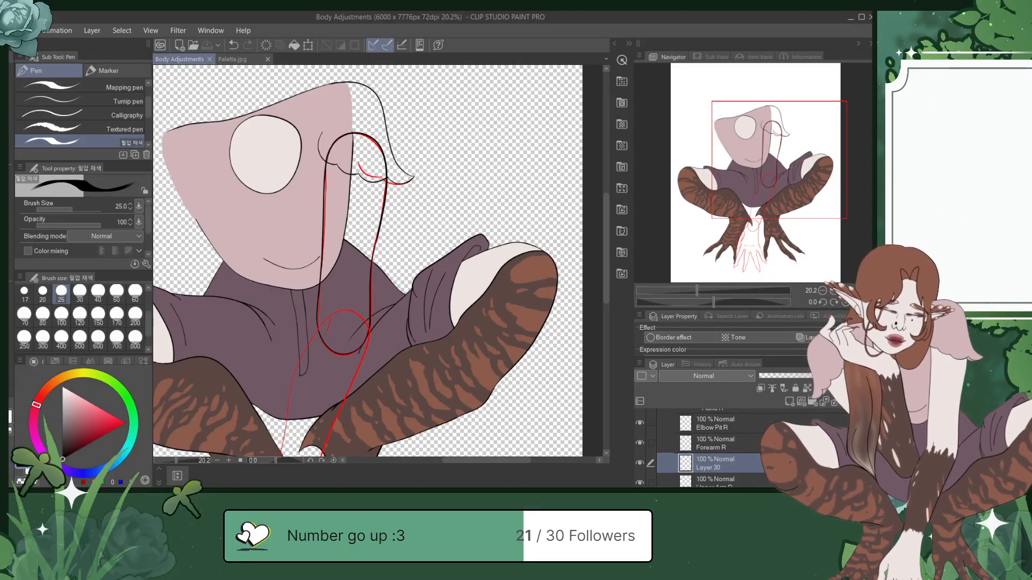
pyautogui.scroll(-2, 715, 449)
pyautogui.click(715, 449)
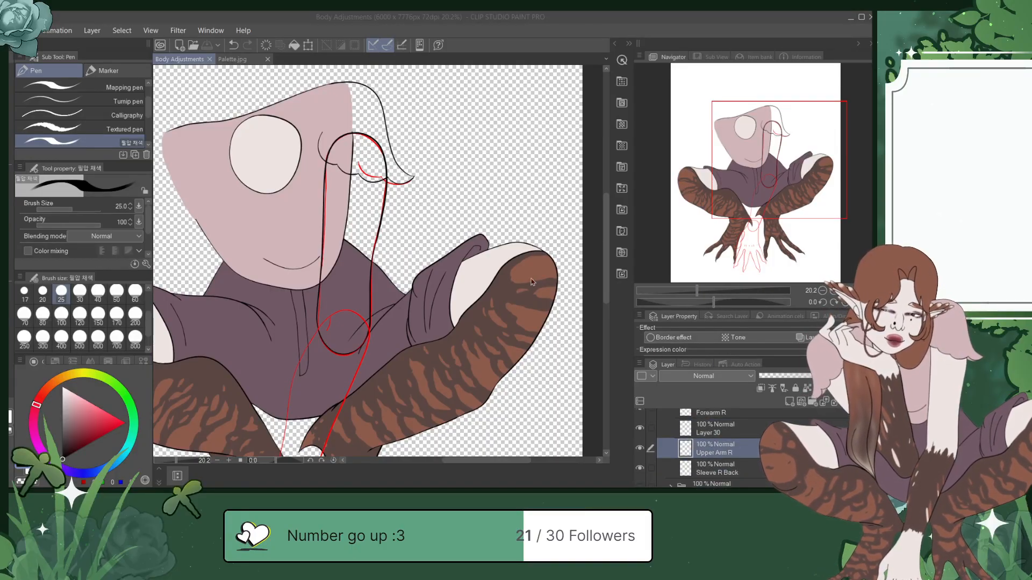
pyautogui.press('Delete')
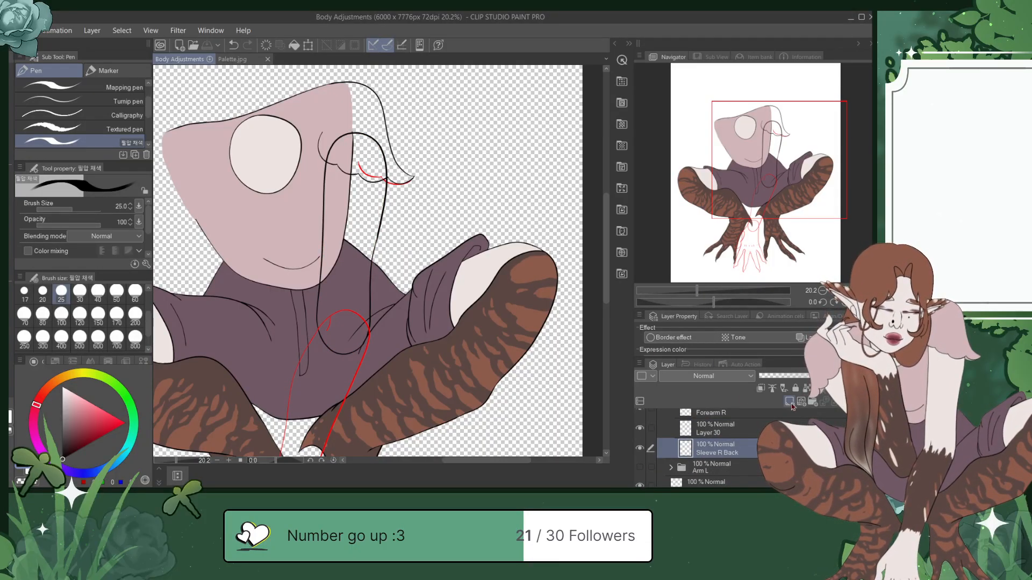
# Step: Add a new layer between the Layer 30 line art and Sleeve R Back, and save the file
pyautogui.click(790, 404)
pyautogui.click(640, 449)
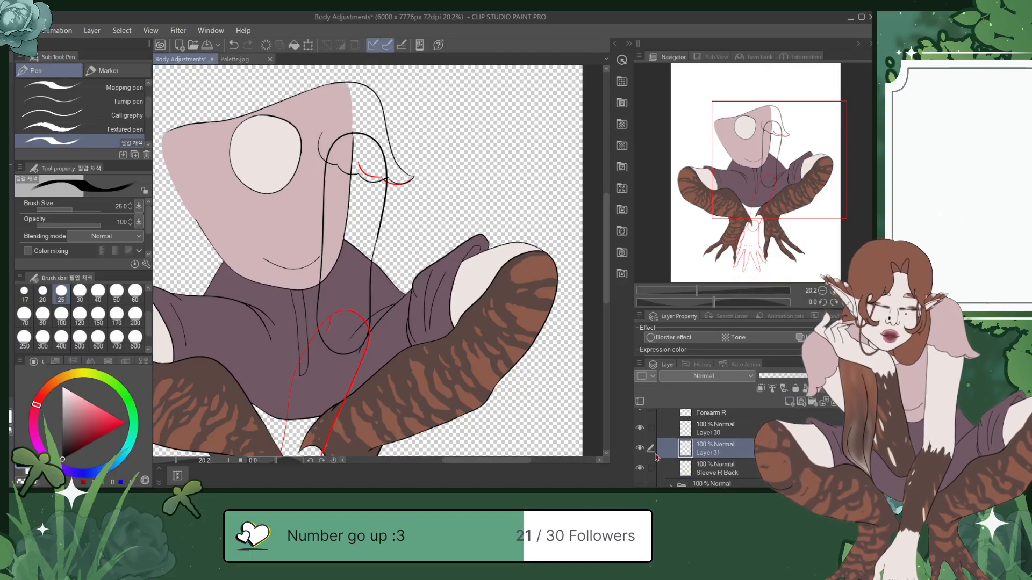
pyautogui.hotkey('ctrl', 's')
# Step: Sample the pale skin colour from the oval on the body and switch to the Mapping pen
pyautogui.keyDown('alt'); pyautogui.click(262, 154); pyautogui.keyUp('alt')
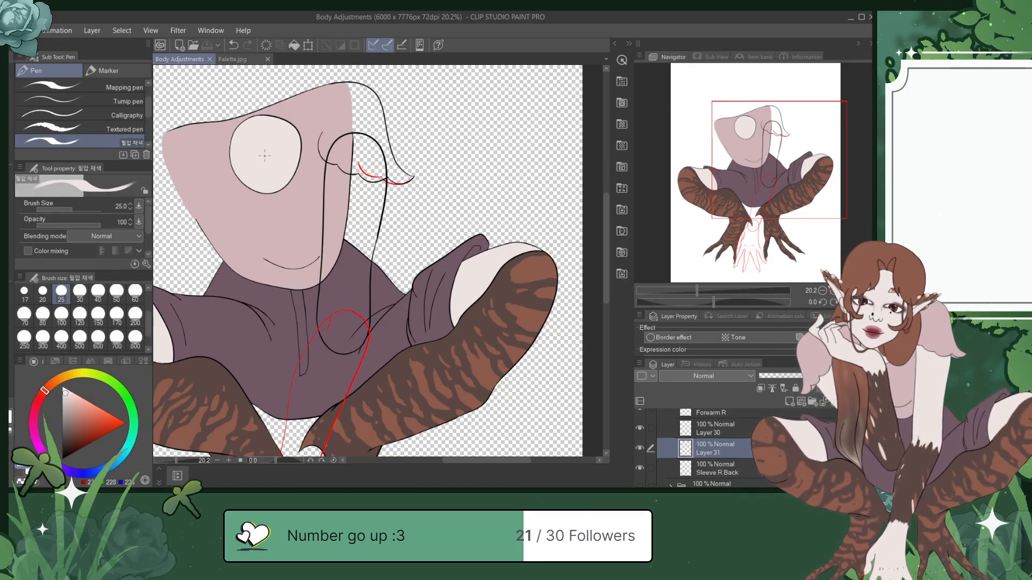
pyautogui.keyDown('alt'); pyautogui.click(265, 155); pyautogui.keyUp('alt')
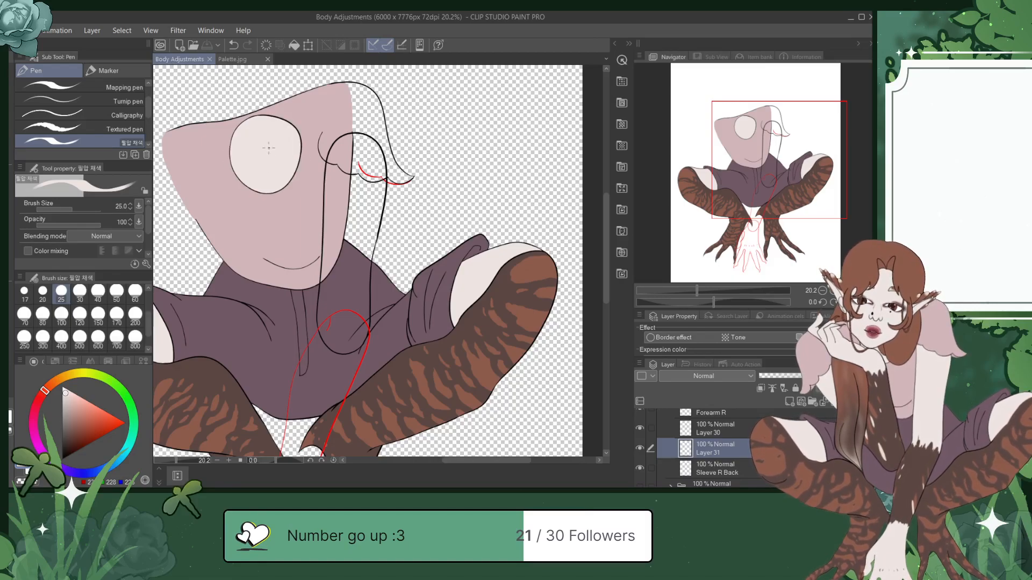
pyautogui.click(76, 87)
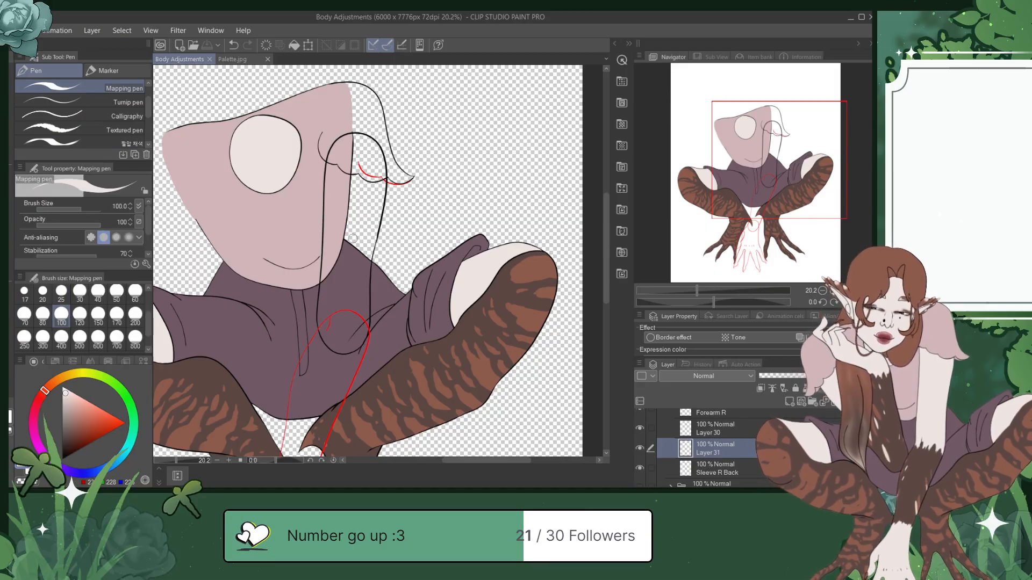
# Step: Block in the middle of the upper arm from shoulder to elbow in pale skin colour and set the brush size to 200
pyautogui.scroll(3, 352, 238)
pyautogui.moveTo(340, 83)
pyautogui.mouseDown()
pyautogui.moveTo(322, 145)
pyautogui.moveTo(332, 205)
pyautogui.moveTo(323, 156)
pyautogui.moveTo(317, 204)
pyautogui.moveTo(323, 148)
pyautogui.moveTo(295, 209)
pyautogui.moveTo(295, 247)
pyautogui.moveTo(332, 127)
pyautogui.moveTo(382, 183)
pyautogui.moveTo(358, 217)
pyautogui.moveTo(340, 133)
pyautogui.moveTo(356, 265)
pyautogui.moveTo(334, 143)
pyautogui.moveTo(353, 224)
pyautogui.moveTo(338, 161)
pyautogui.moveTo(331, 259)
pyautogui.moveTo(318, 253)
pyautogui.moveTo(317, 201)
pyautogui.moveTo(301, 272)
pyautogui.moveTo(311, 287)
pyautogui.mouseUp()
pyautogui.hotkey('ctrl', 's')
pyautogui.moveTo(772, 141); pyautogui.dragTo(772, 156)
pyautogui.moveTo(304, 134)
pyautogui.mouseDown()
pyautogui.moveTo(295, 389)
pyautogui.moveTo(308, 422)
pyautogui.moveTo(338, 422)
pyautogui.moveTo(354, 389)
pyautogui.moveTo(377, 144)
pyautogui.moveTo(363, 156)
pyautogui.moveTo(332, 156)
pyautogui.moveTo(321, 189)
pyautogui.moveTo(302, 299)
pyautogui.moveTo(315, 412)
pyautogui.moveTo(332, 405)
pyautogui.moveTo(345, 343)
pyautogui.moveTo(346, 136)
pyautogui.moveTo(326, 235)
pyautogui.moveTo(316, 401)
pyautogui.moveTo(305, 270)
pyautogui.moveTo(322, 151)
pyautogui.mouseUp()
pyautogui.click(135, 314)
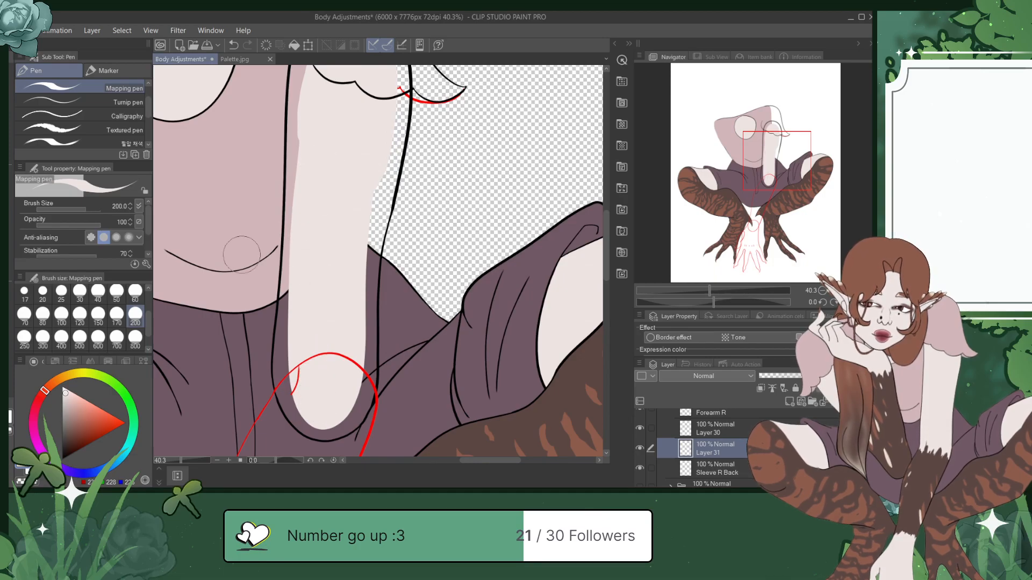
# Step: Set the brush size to 100 and fill the rounded elbow end with skin colour out to its line art, saving the file
pyautogui.click(62, 314)
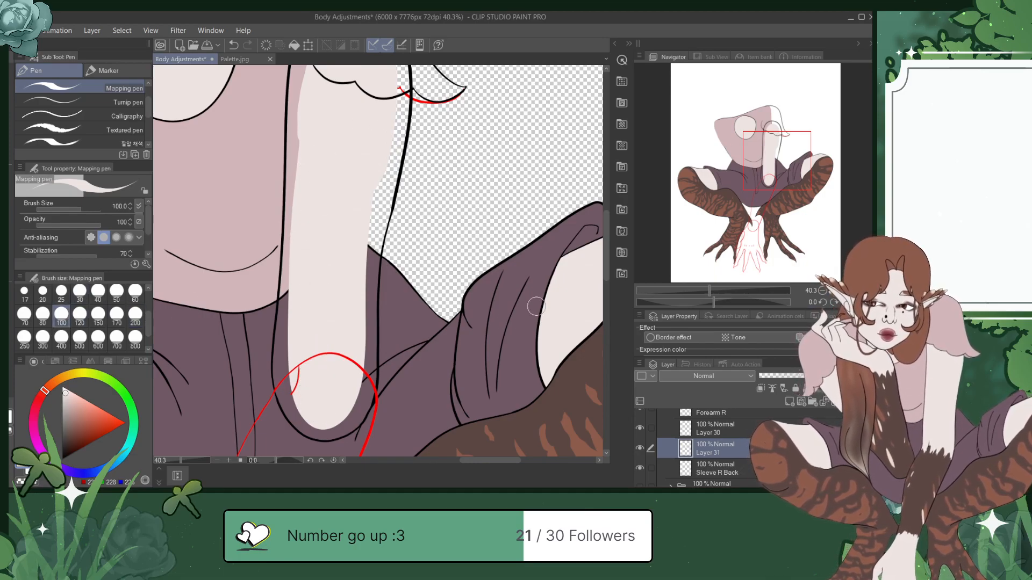
pyautogui.hotkey('ctrl', 's')
pyautogui.hotkey('ctrl', '+')
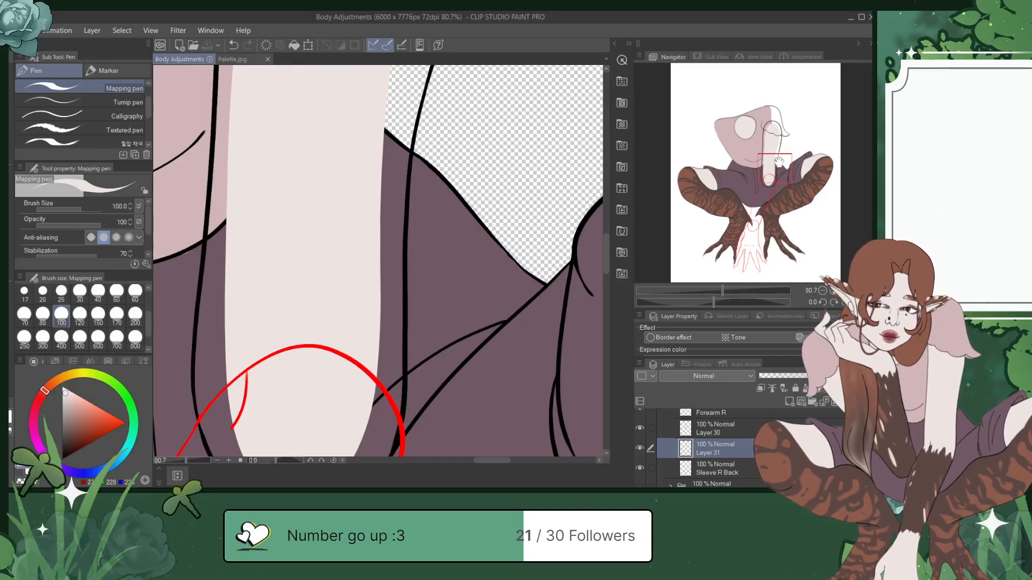
pyautogui.moveTo(779, 161); pyautogui.dragTo(777, 170)
pyautogui.moveTo(222, 203)
pyautogui.mouseDown()
pyautogui.moveTo(219, 276)
pyautogui.moveTo(236, 317)
pyautogui.moveTo(266, 341)
pyautogui.mouseUp()
pyautogui.moveTo(232, 240)
pyautogui.mouseDown()
pyautogui.moveTo(249, 312)
pyautogui.moveTo(301, 357)
pyautogui.moveTo(233, 292)
pyautogui.moveTo(240, 323)
pyautogui.moveTo(280, 359)
pyautogui.moveTo(324, 361)
pyautogui.moveTo(256, 339)
pyautogui.moveTo(276, 361)
pyautogui.moveTo(339, 363)
pyautogui.moveTo(308, 336)
pyautogui.moveTo(332, 353)
pyautogui.moveTo(314, 364)
pyautogui.moveTo(346, 363)
pyautogui.moveTo(381, 284)
pyautogui.mouseUp()
pyautogui.hotkey('ctrl', 'z')
pyautogui.moveTo(327, 358)
pyautogui.mouseDown()
pyautogui.moveTo(377, 329)
pyautogui.moveTo(353, 335)
pyautogui.moveTo(334, 364)
pyautogui.moveTo(388, 293)
pyautogui.moveTo(371, 340)
pyautogui.moveTo(398, 288)
pyautogui.moveTo(400, 249)
pyautogui.moveTo(375, 312)
pyautogui.moveTo(397, 224)
pyautogui.moveTo(396, 290)
pyautogui.moveTo(402, 217)
pyautogui.mouseUp()
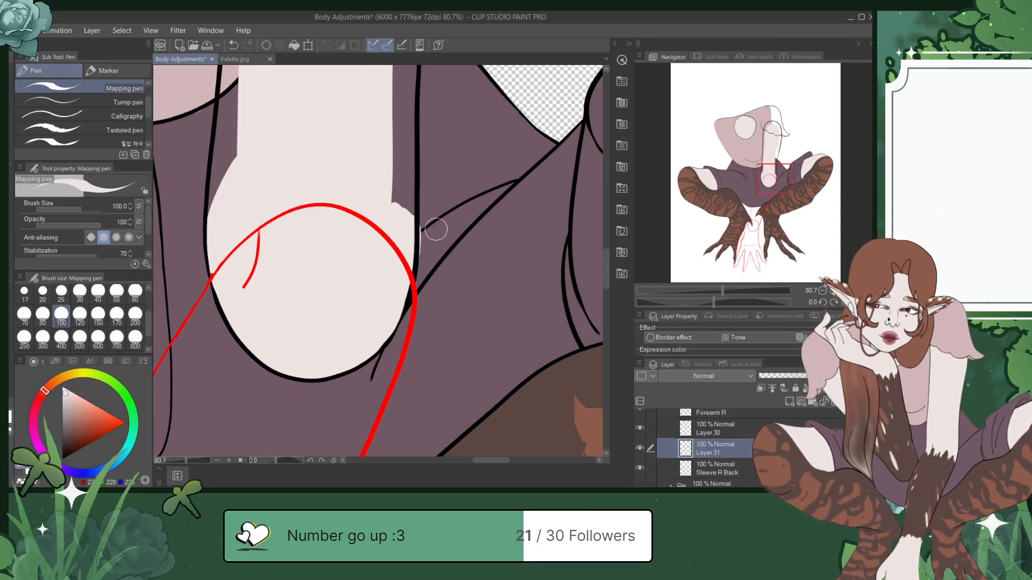
# Step: Extend the skin colour out to both outlines of the upper arm just above the elbow
pyautogui.moveTo(776, 180); pyautogui.dragTo(776, 171)
pyautogui.moveTo(221, 333); pyautogui.dragTo(237, 169)
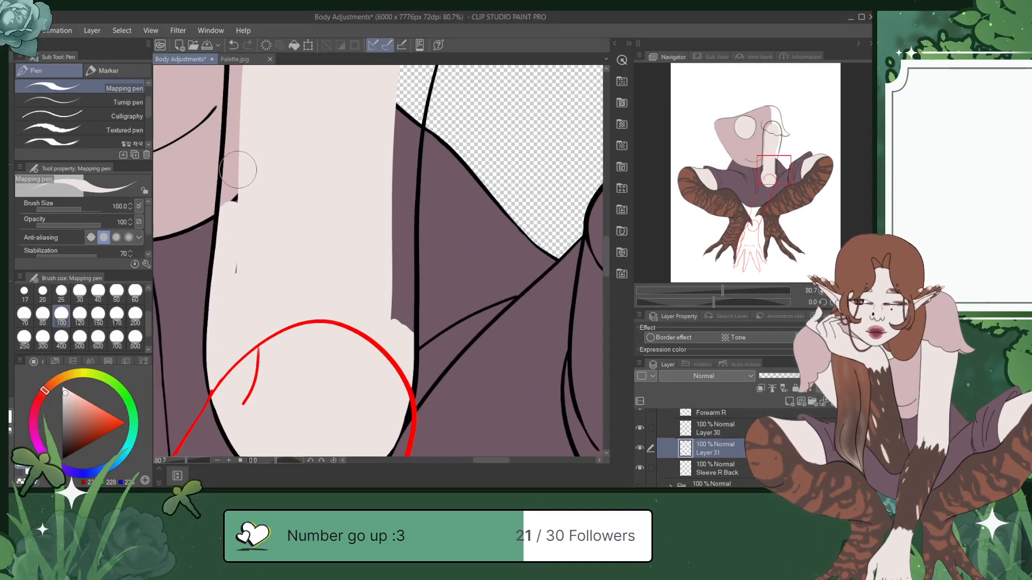
pyautogui.moveTo(225, 208); pyautogui.dragTo(239, 92)
pyautogui.hotkey('ctrl', 'z')
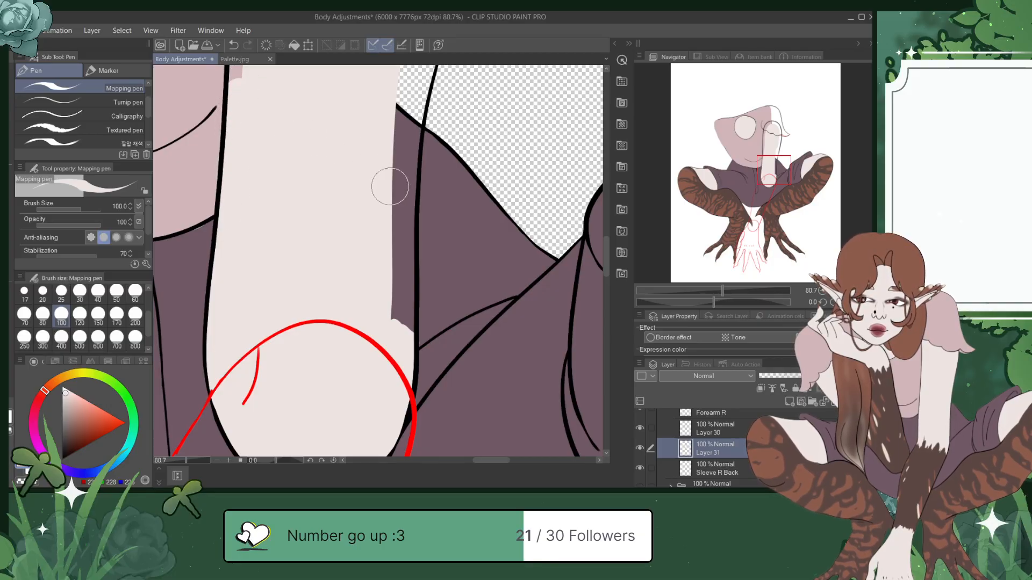
pyautogui.moveTo(394, 173)
pyautogui.mouseDown()
pyautogui.moveTo(394, 347)
pyautogui.moveTo(389, 181)
pyautogui.moveTo(383, 302)
pyautogui.mouseUp()
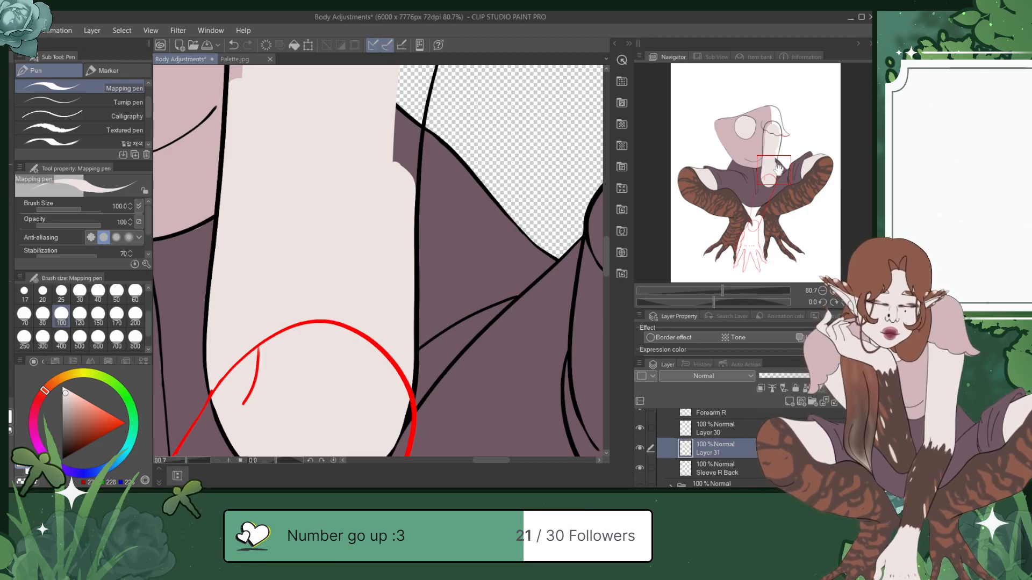
# Step: Fill the remaining gaps along both sides of the mid and upper part of the upper arm with skin colour
pyautogui.scroll(6, 362, 294)
pyautogui.moveTo(194, 299)
pyautogui.mouseDown()
pyautogui.moveTo(201, 104)
pyautogui.moveTo(210, 102)
pyautogui.moveTo(207, 205)
pyautogui.moveTo(200, 78)
pyautogui.mouseUp()
pyautogui.moveTo(364, 184)
pyautogui.mouseDown()
pyautogui.moveTo(390, 225)
pyautogui.moveTo(346, 356)
pyautogui.mouseUp()
pyautogui.moveTo(355, 254)
pyautogui.mouseDown()
pyautogui.moveTo(350, 338)
pyautogui.moveTo(377, 281)
pyautogui.moveTo(352, 412)
pyautogui.mouseUp()
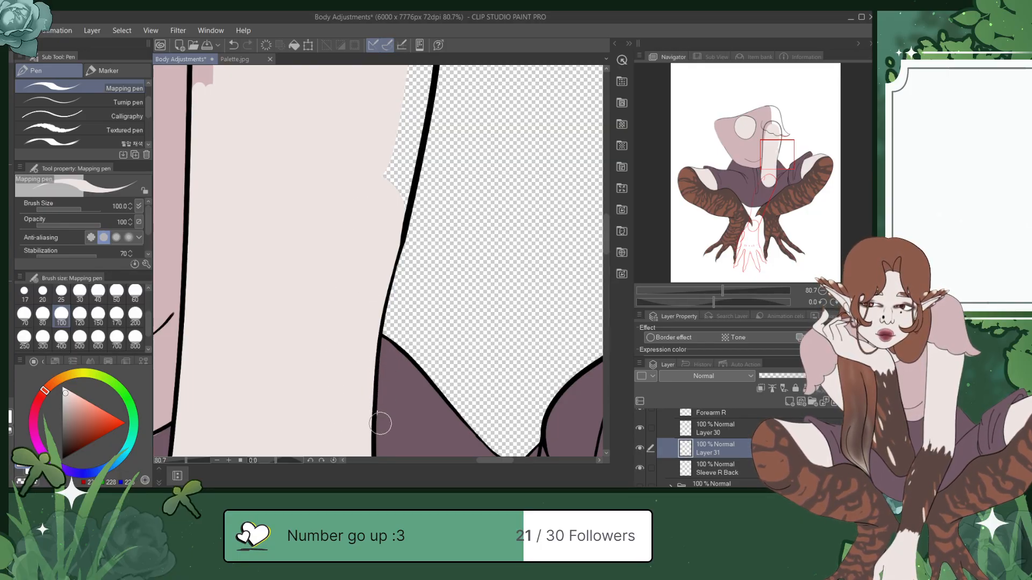
pyautogui.moveTo(781, 159); pyautogui.dragTo(783, 146)
pyautogui.moveTo(404, 160)
pyautogui.mouseDown()
pyautogui.moveTo(394, 304)
pyautogui.moveTo(366, 397)
pyautogui.mouseUp()
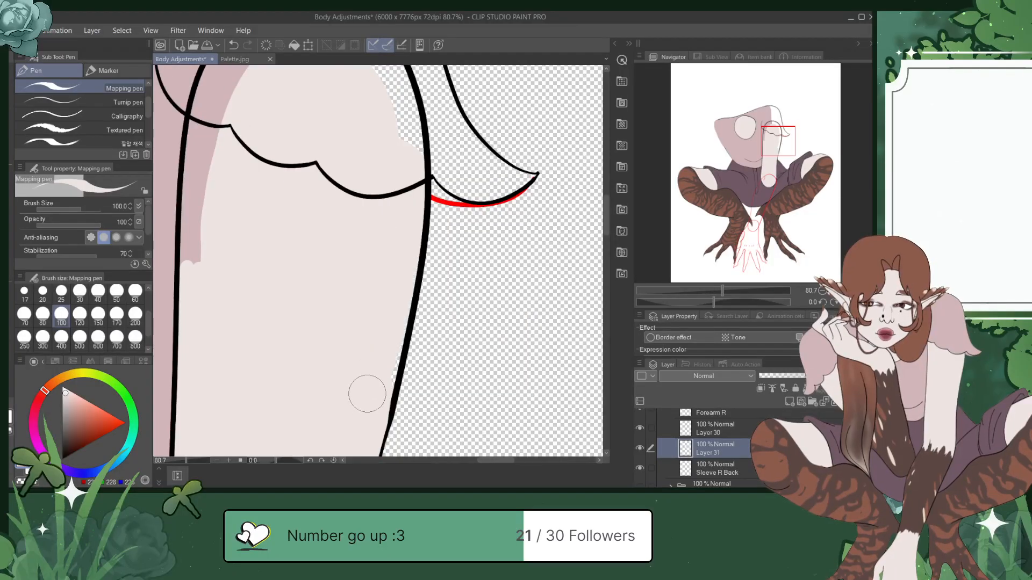
# Step: Fill the rounded shoulder end of the upper arm with skin colour and save the file
pyautogui.moveTo(780, 142); pyautogui.dragTo(775, 131)
pyautogui.moveTo(263, 404)
pyautogui.mouseDown()
pyautogui.moveTo(281, 231)
pyautogui.moveTo(325, 185)
pyautogui.moveTo(274, 341)
pyautogui.moveTo(277, 415)
pyautogui.moveTo(275, 250)
pyautogui.moveTo(316, 173)
pyautogui.moveTo(364, 158)
pyautogui.moveTo(392, 189)
pyautogui.moveTo(339, 189)
pyautogui.moveTo(443, 222)
pyautogui.moveTo(414, 157)
pyautogui.moveTo(455, 193)
pyautogui.moveTo(471, 252)
pyautogui.moveTo(469, 314)
pyautogui.moveTo(456, 209)
pyautogui.moveTo(485, 281)
pyautogui.moveTo(442, 334)
pyautogui.mouseUp()
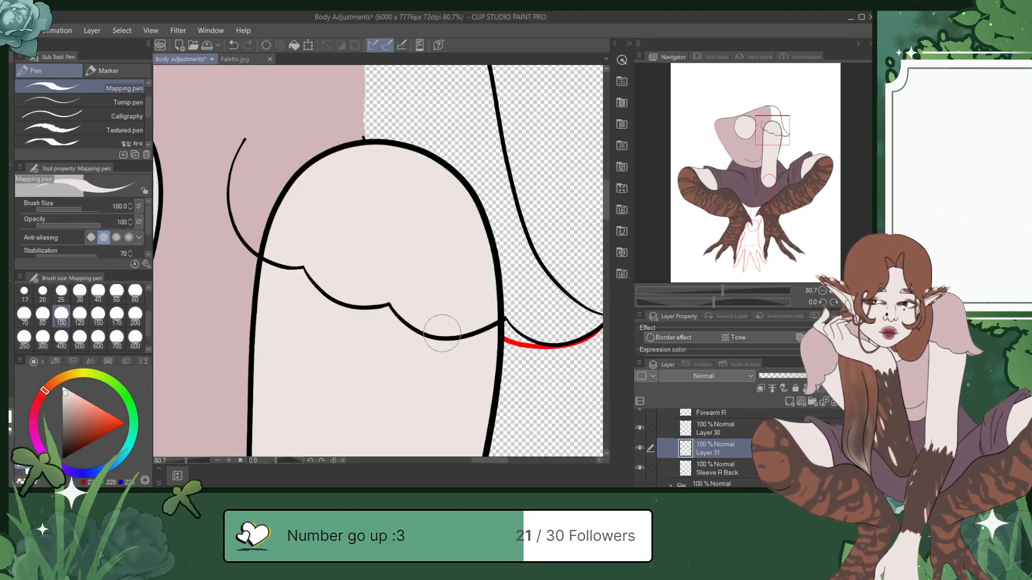
pyautogui.hotkey('ctrl', 's')
# Step: Show the front sleeve's Layer 29 colour fill again and save the file
pyautogui.scroll(-8, 459, 209)
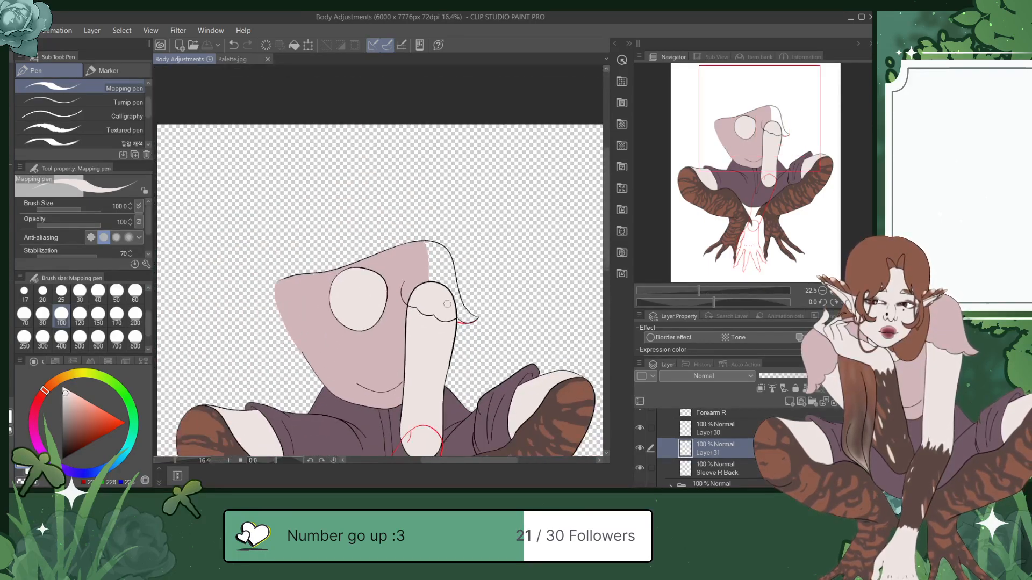
pyautogui.moveTo(771, 111); pyautogui.dragTo(784, 137)
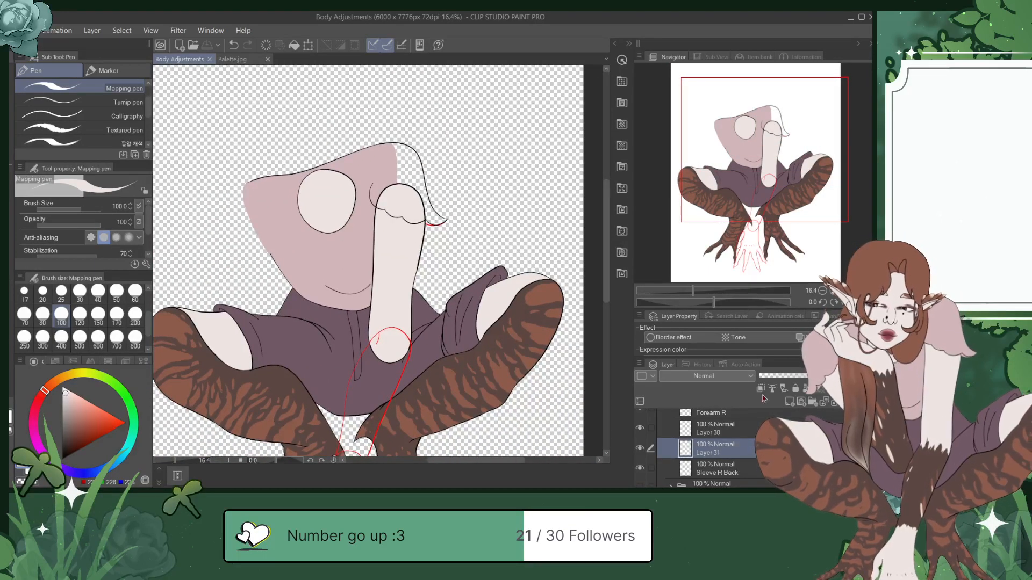
pyautogui.scroll(5, 699, 449)
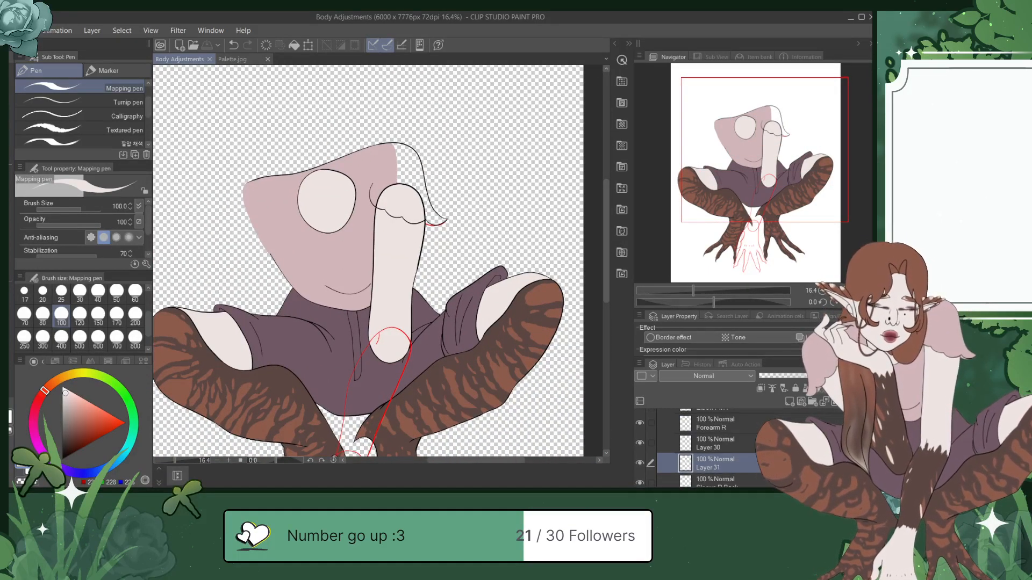
pyautogui.click(641, 439)
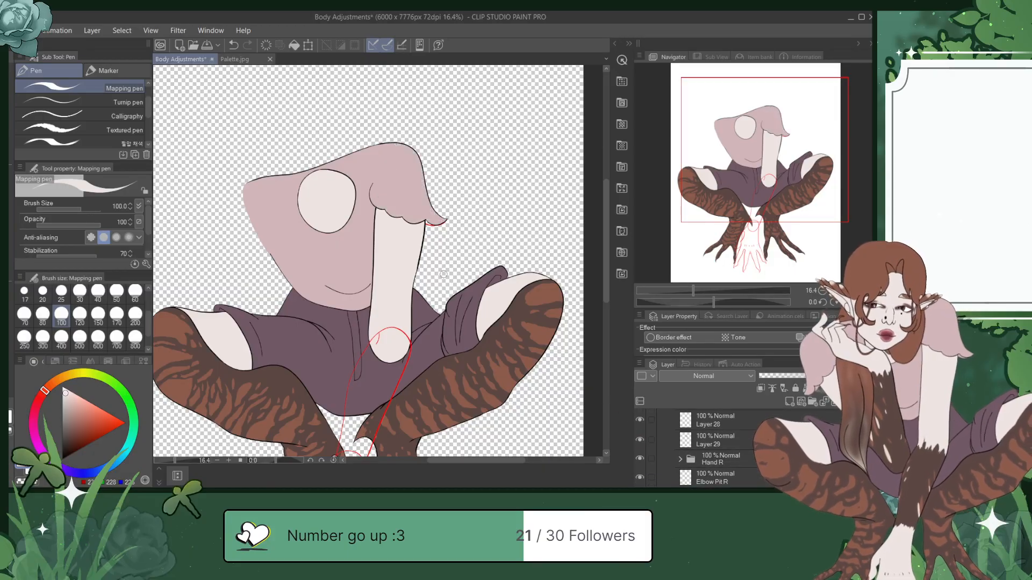
pyautogui.hotkey('ctrl', 's')
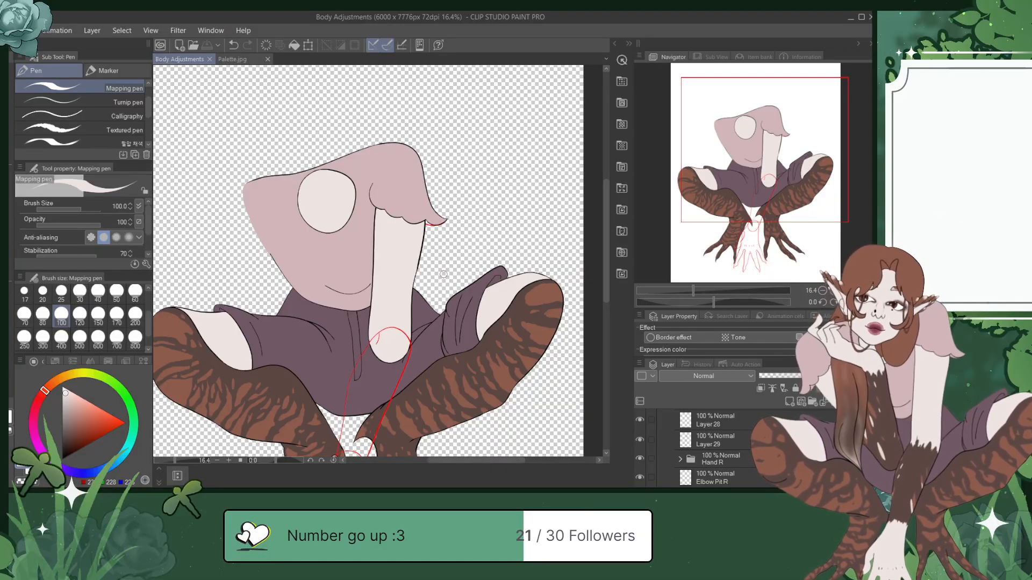
# Step: Select the Sleeve R Back layer beneath Layer 31
pyautogui.moveTo(764, 144); pyautogui.dragTo(762, 161)
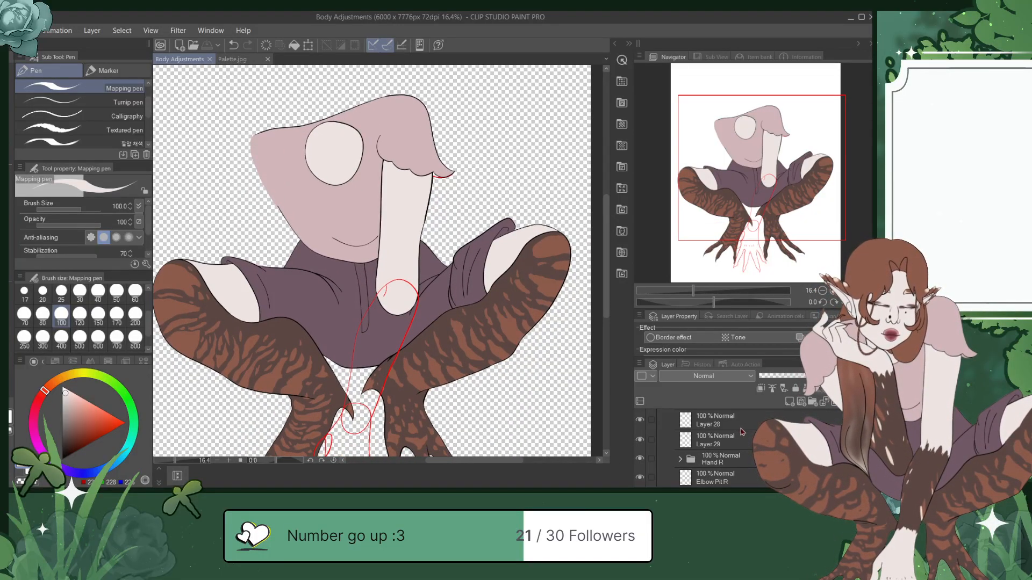
pyautogui.scroll(-7, 715, 448)
pyautogui.scroll(1, 715, 449)
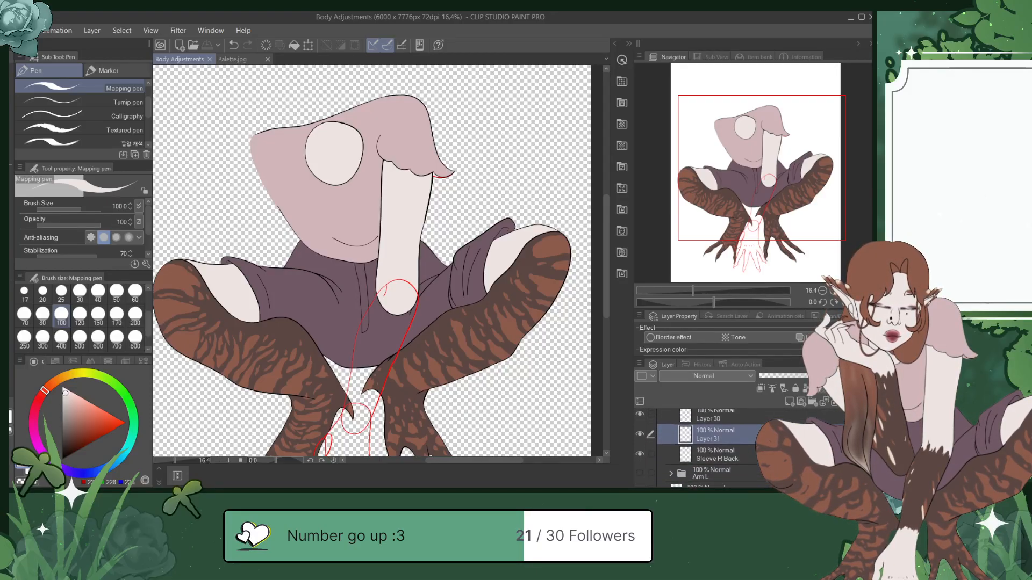
pyautogui.click(738, 457)
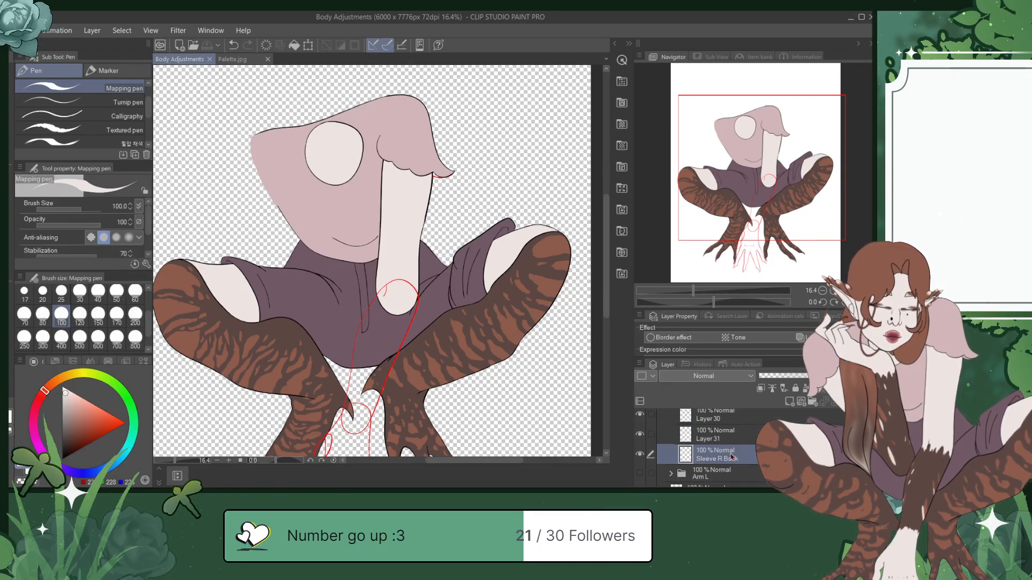
pyautogui.moveTo(731, 469); pyautogui.dragTo(736, 464)
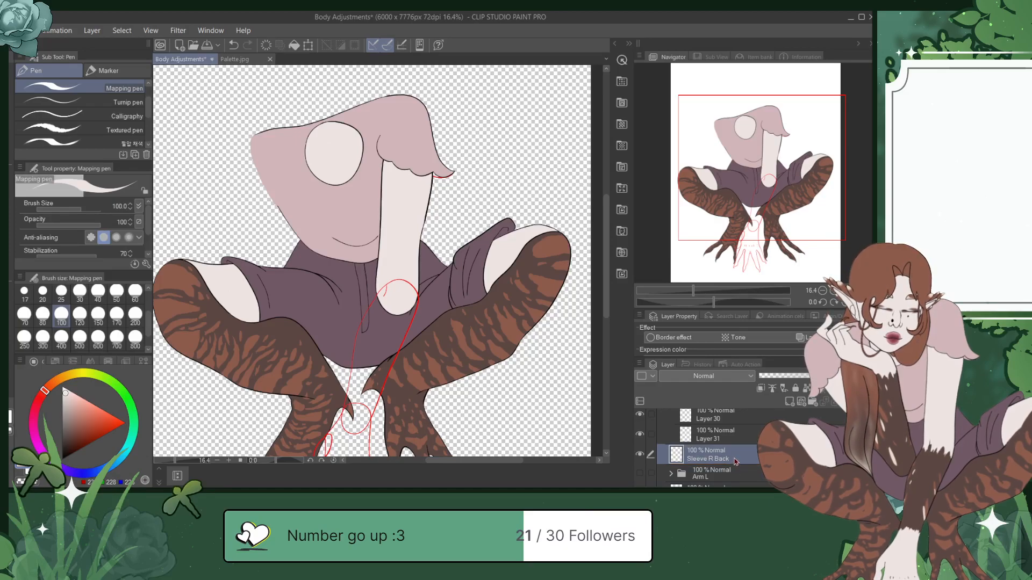
pyautogui.scroll(-3, 710, 446)
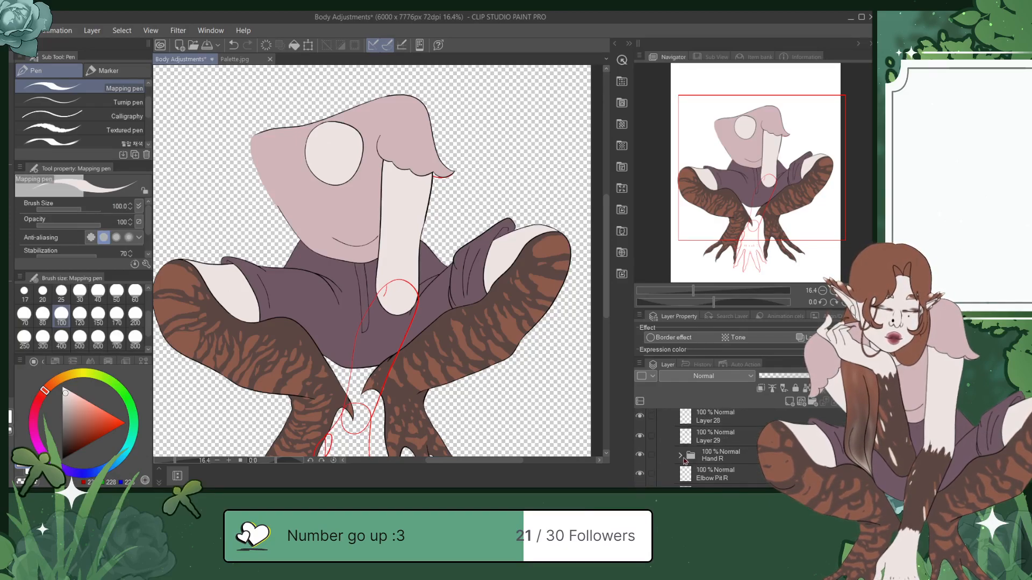
pyautogui.click(680, 456)
pyautogui.click(681, 457)
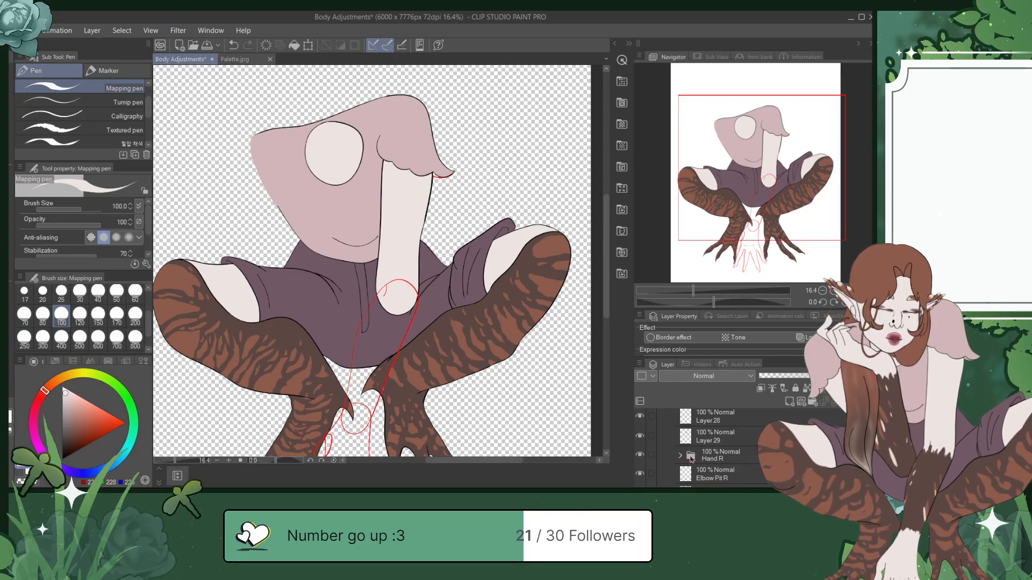
pyautogui.scroll(3, 710, 446)
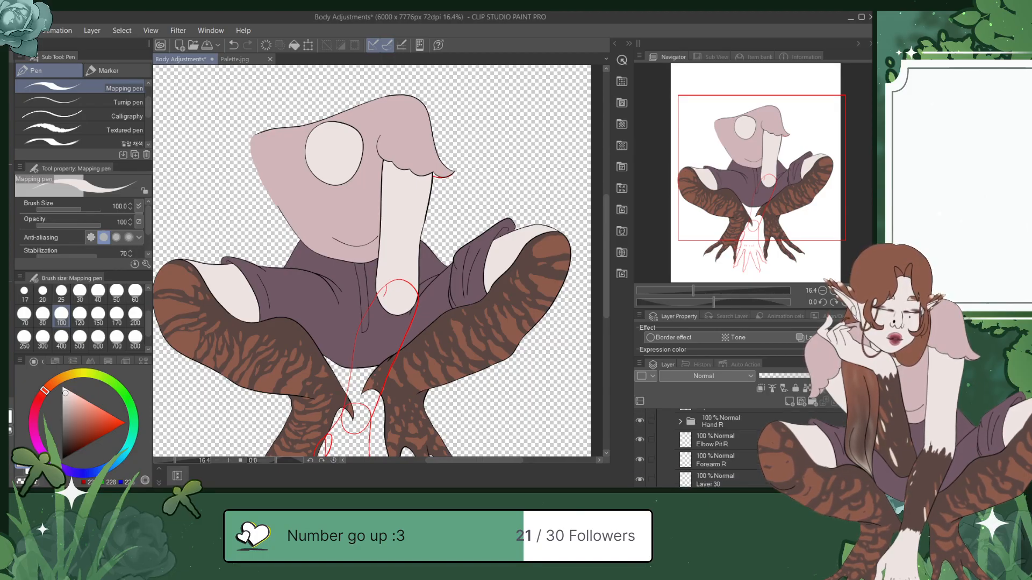
pyautogui.scroll(-1, 709, 446)
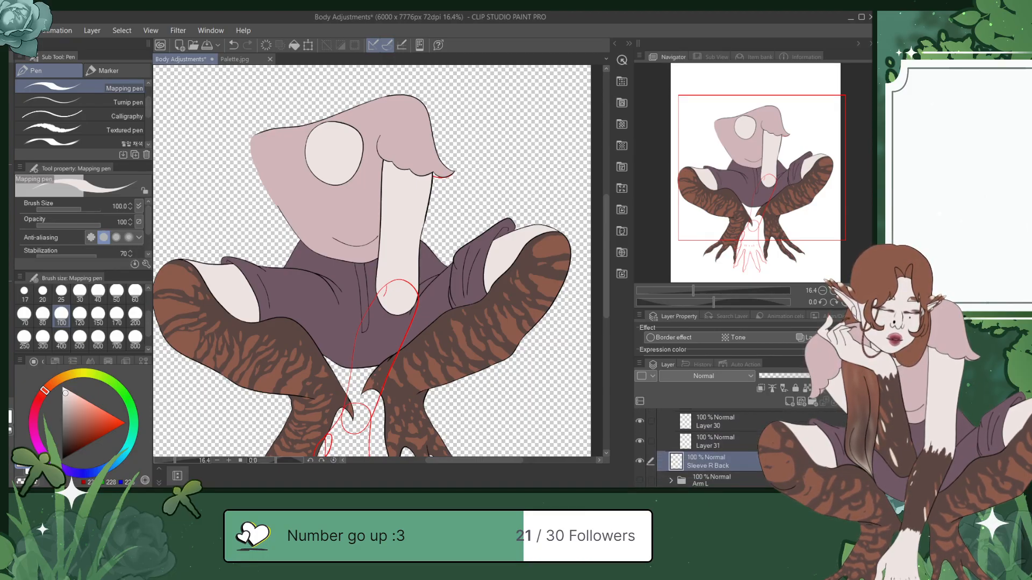
pyautogui.moveTo(729, 453); pyautogui.dragTo(729, 454)
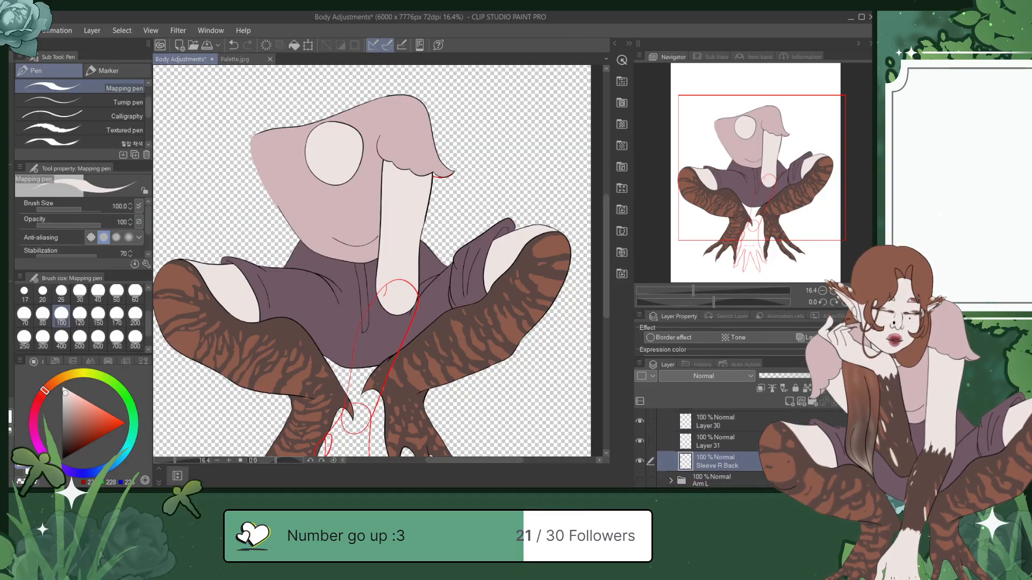
# Step: Save the file, swap the drawing colour to black, and choose the 필압 채색 pen
pyautogui.hotkey('ctrl', 's')
pyautogui.press('x')
pyautogui.click(126, 144)
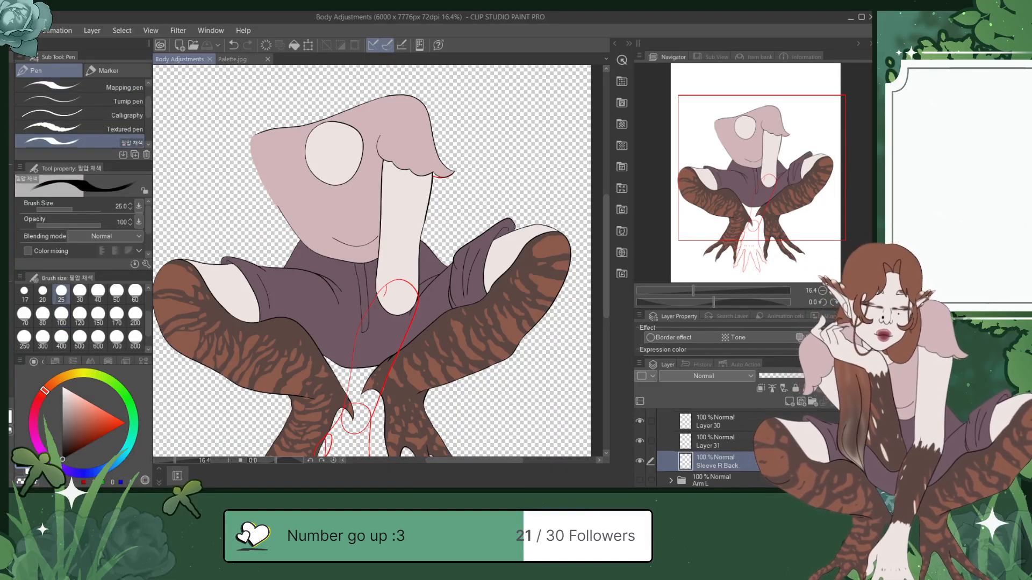
# Step: Hide the Layer 31 and Layer 29 colour fills and add a new layer directly above Sleeve R Back
pyautogui.scroll(5, 774, 141)
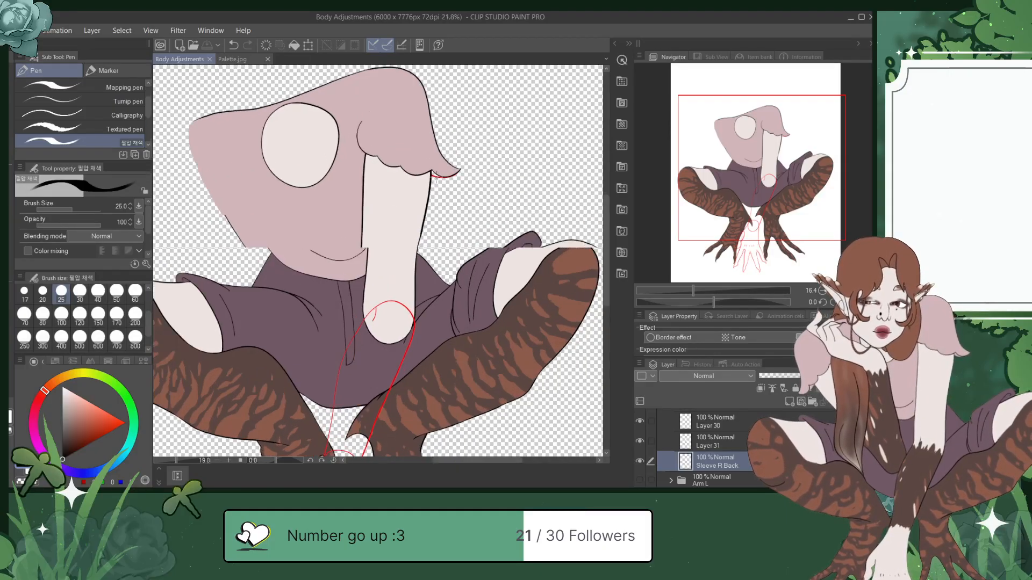
pyautogui.moveTo(774, 141); pyautogui.dragTo(771, 137)
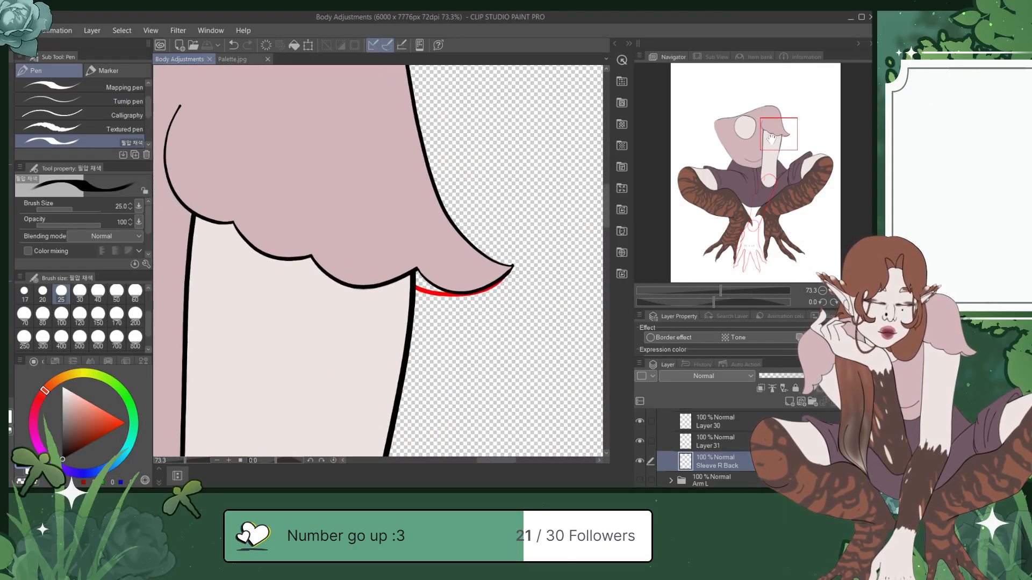
pyautogui.click(640, 441)
pyautogui.scroll(-3, 698, 452)
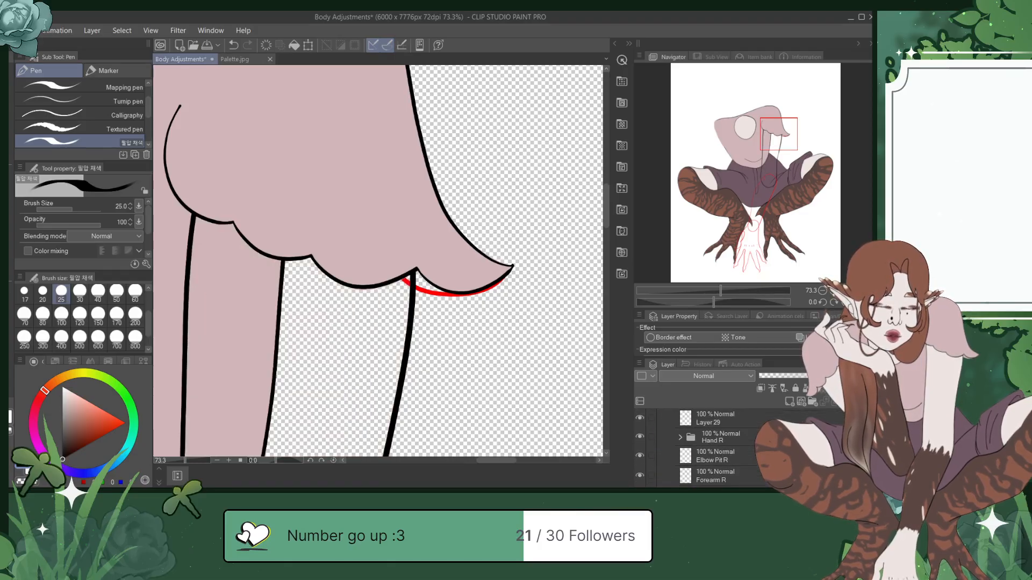
pyautogui.click(640, 447)
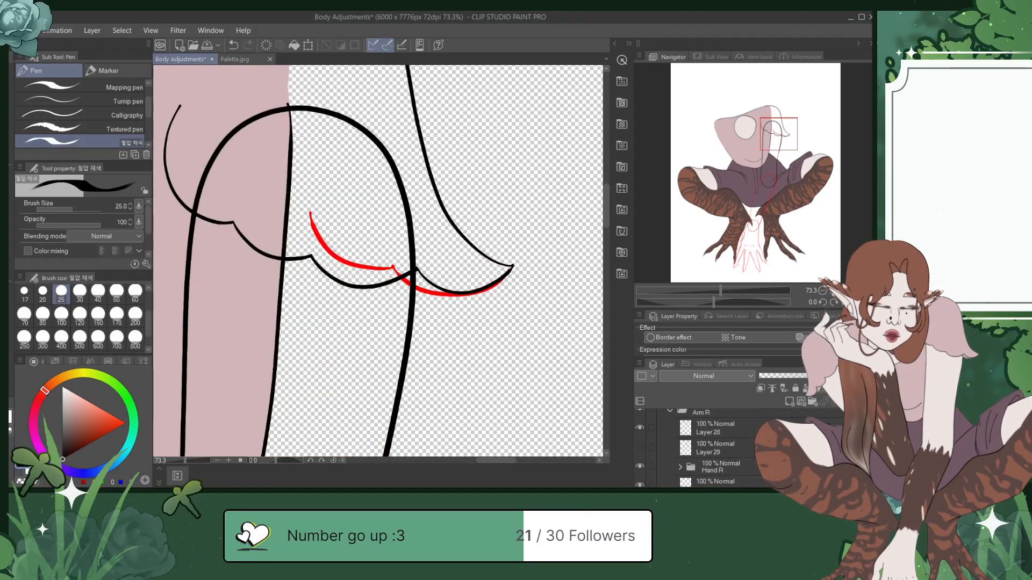
pyautogui.scroll(3, 699, 446)
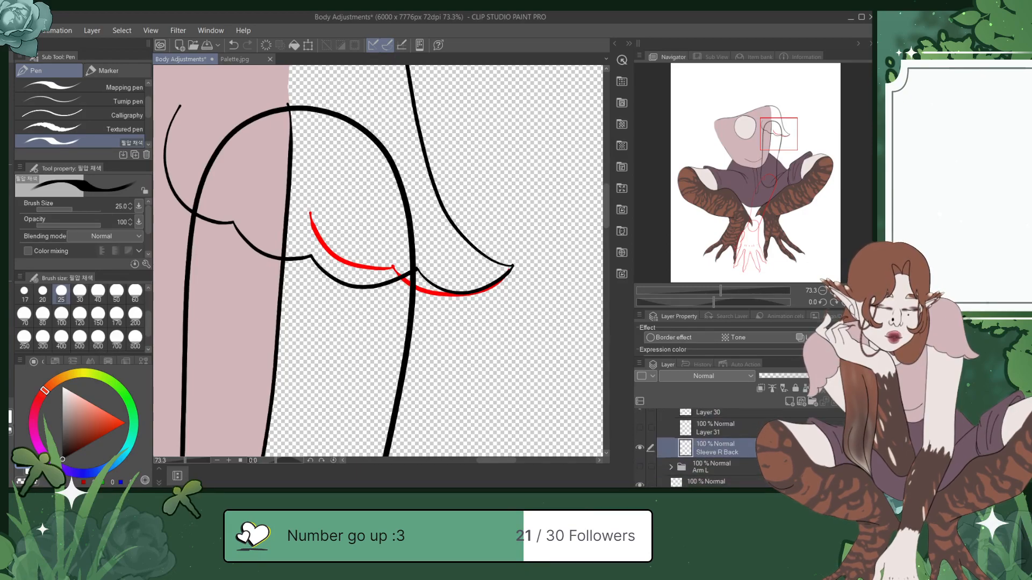
pyautogui.click(790, 402)
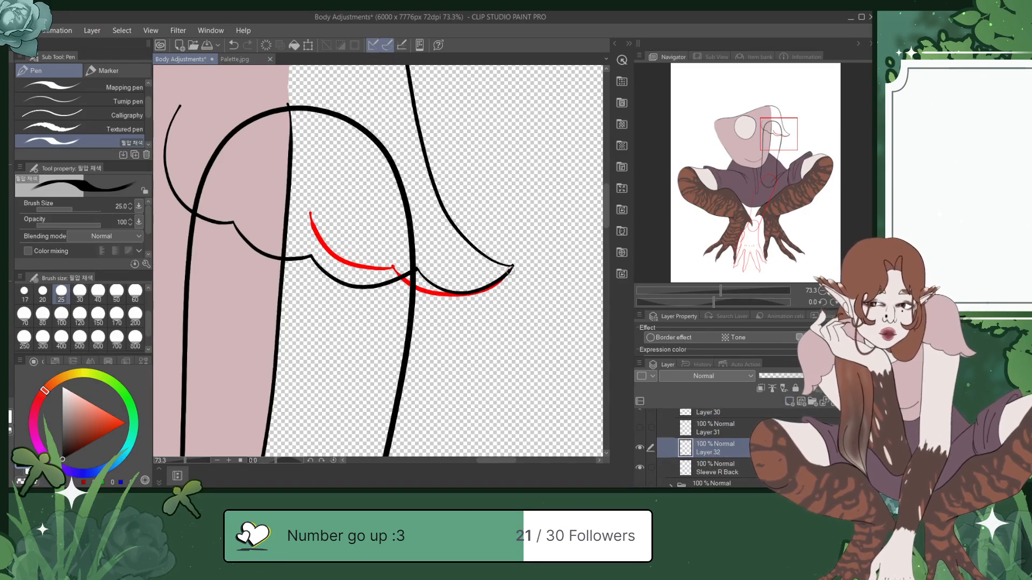
# Step: Ink the two scallops of the back sleeve's hem in black over the red sketch on Layer 32 and save the file
pyautogui.moveTo(510, 268)
pyautogui.mouseDown()
pyautogui.moveTo(467, 305)
pyautogui.moveTo(410, 275)
pyautogui.mouseUp()
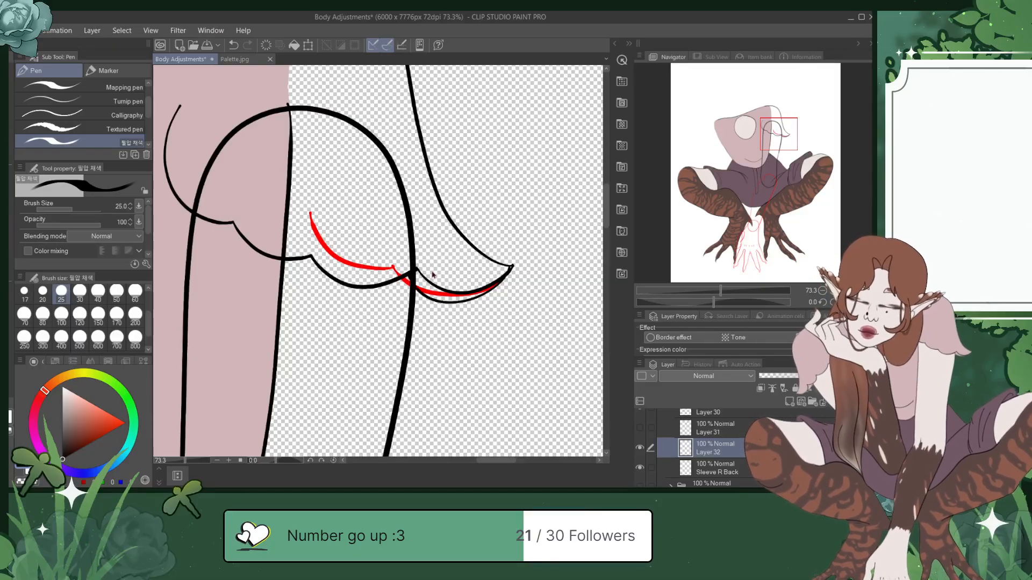
pyautogui.hotkey('ctrl', 'z')
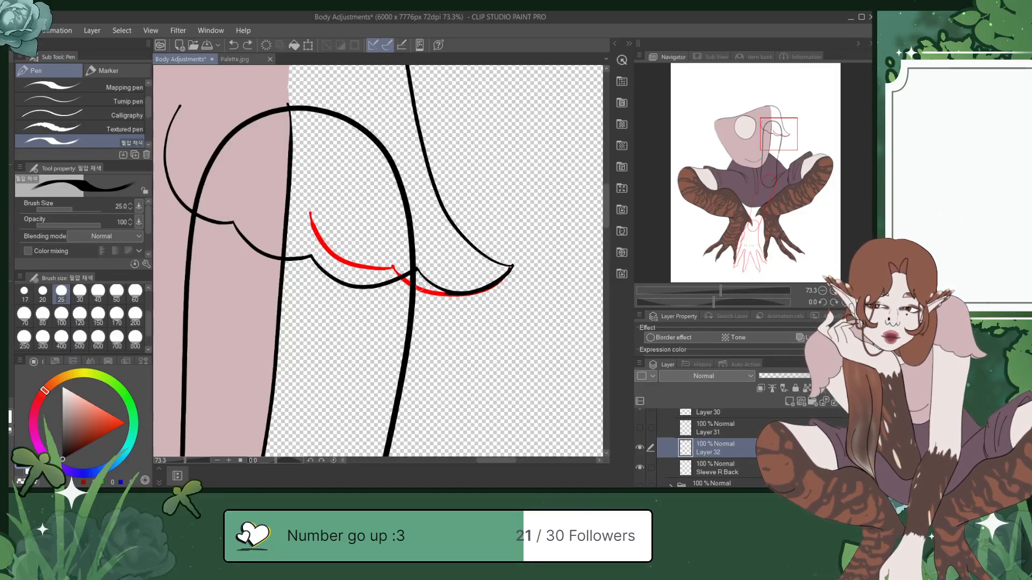
pyautogui.moveTo(509, 267)
pyautogui.mouseDown()
pyautogui.moveTo(471, 299)
pyautogui.moveTo(404, 283)
pyautogui.moveTo(394, 266)
pyautogui.mouseUp()
pyautogui.hotkey('ctrl', 'z')
pyautogui.moveTo(509, 267)
pyautogui.mouseDown()
pyautogui.moveTo(487, 291)
pyautogui.moveTo(435, 297)
pyautogui.moveTo(395, 265)
pyautogui.moveTo(348, 265)
pyautogui.moveTo(310, 211)
pyautogui.mouseUp()
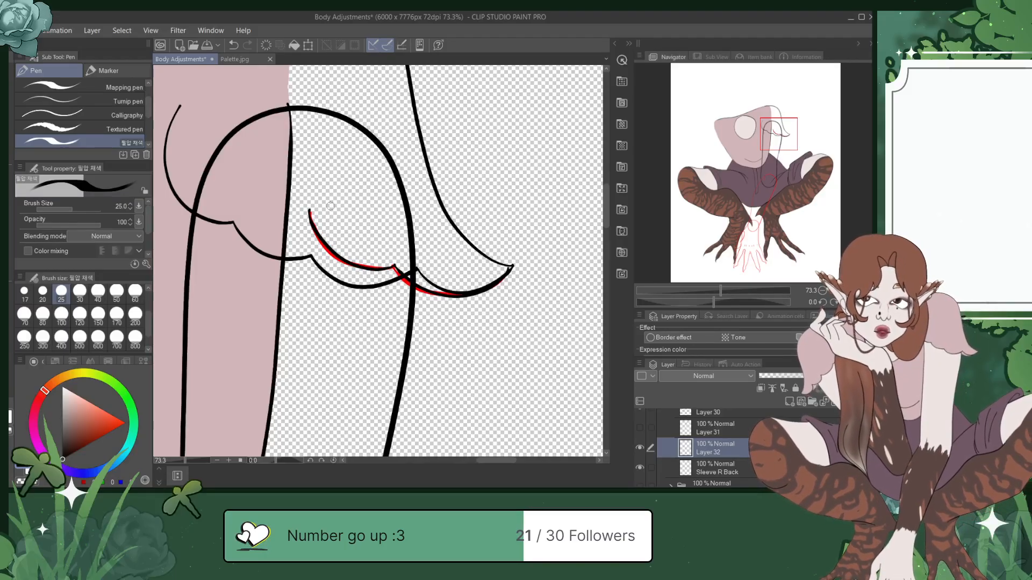
pyautogui.hotkey('ctrl', 'z')
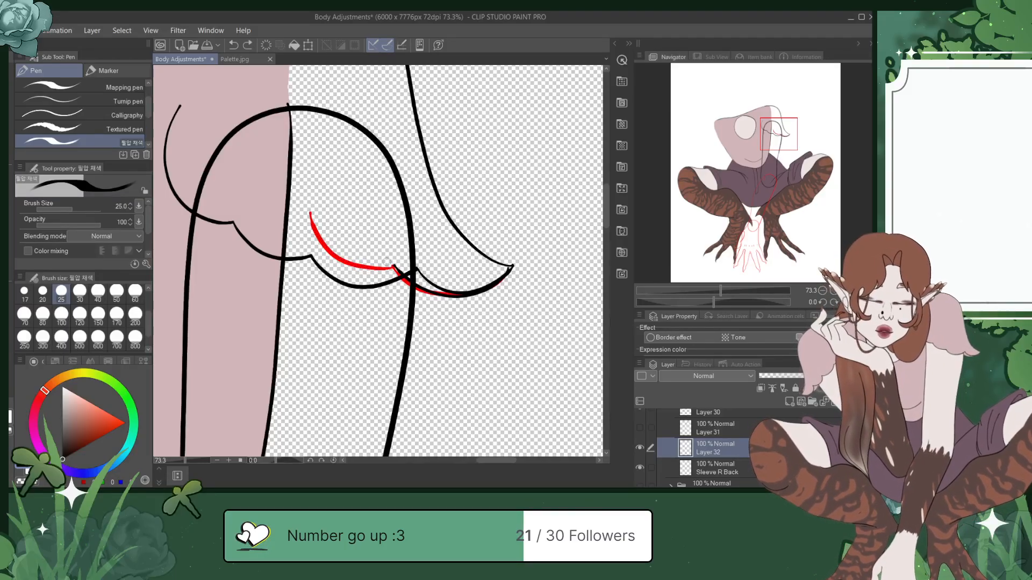
pyautogui.moveTo(392, 266)
pyautogui.mouseDown()
pyautogui.moveTo(317, 240)
pyautogui.moveTo(311, 213)
pyautogui.moveTo(330, 256)
pyautogui.moveTo(373, 277)
pyautogui.moveTo(398, 267)
pyautogui.mouseUp()
pyautogui.hotkey('ctrl', 'z')
pyautogui.hotkey('ctrl', 'z')
pyautogui.moveTo(310, 212)
pyautogui.mouseDown()
pyautogui.moveTo(354, 268)
pyautogui.moveTo(397, 268)
pyautogui.mouseUp()
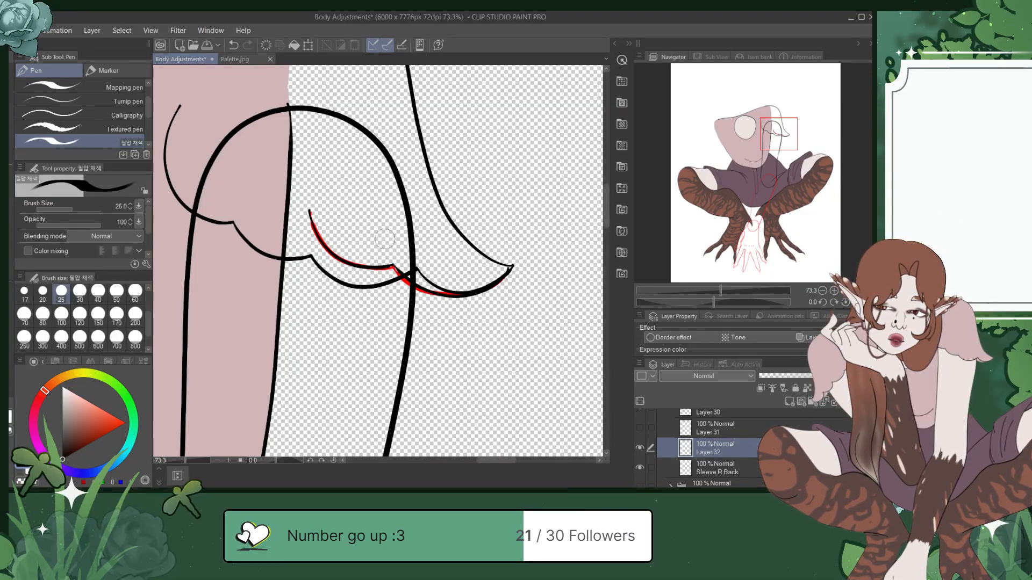
pyautogui.hotkey('ctrl', 's')
# Step: Sharpen the point where the back sleeve's two hem scallops meet with a short black stroke and save the file
pyautogui.scroll(3, 397, 260)
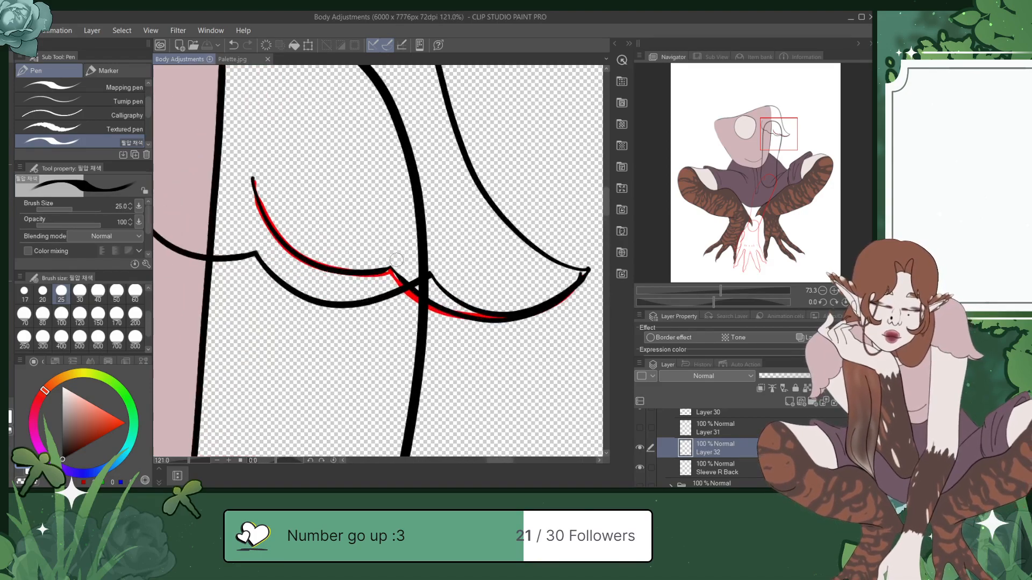
pyautogui.moveTo(387, 271); pyautogui.dragTo(403, 288)
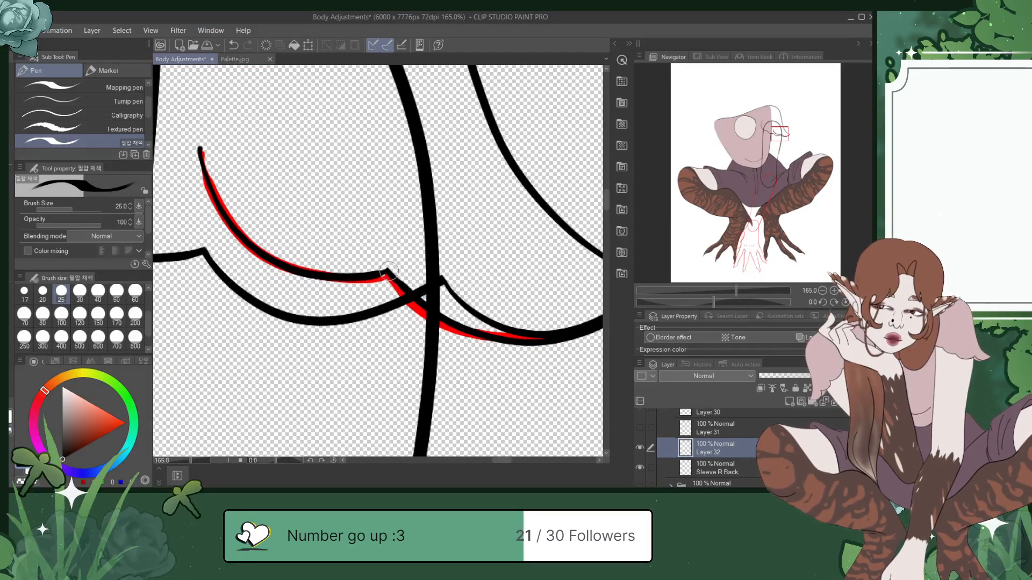
pyautogui.hotkey('ctrl', 's')
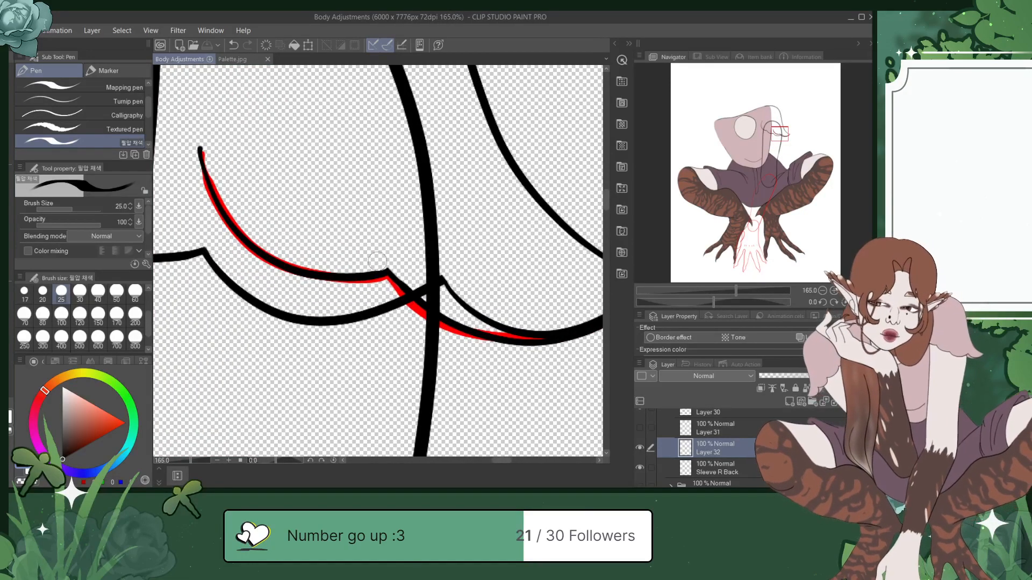
# Step: Add a new layer directly below Layer 32, delete the Sleeve R Back sketch layer, and save the file
pyautogui.scroll(-3, 378, 265)
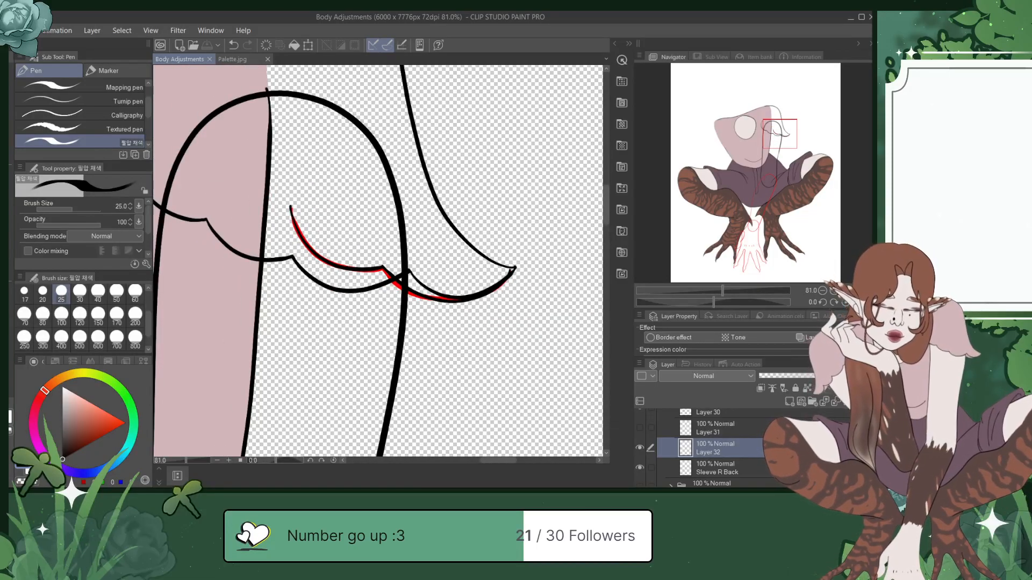
pyautogui.hotkey('ctrl', 'shift', 'n')
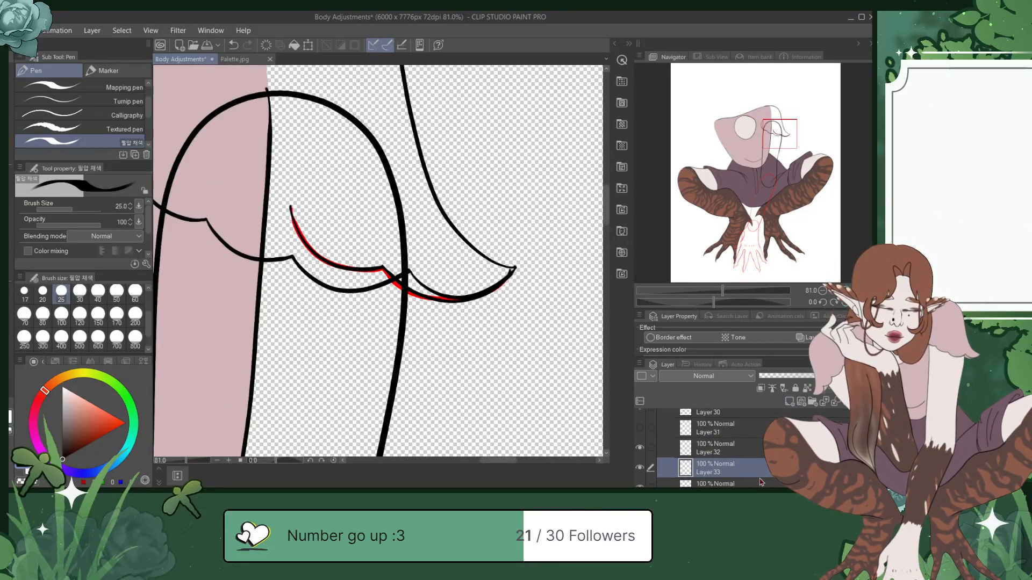
pyautogui.click(760, 482)
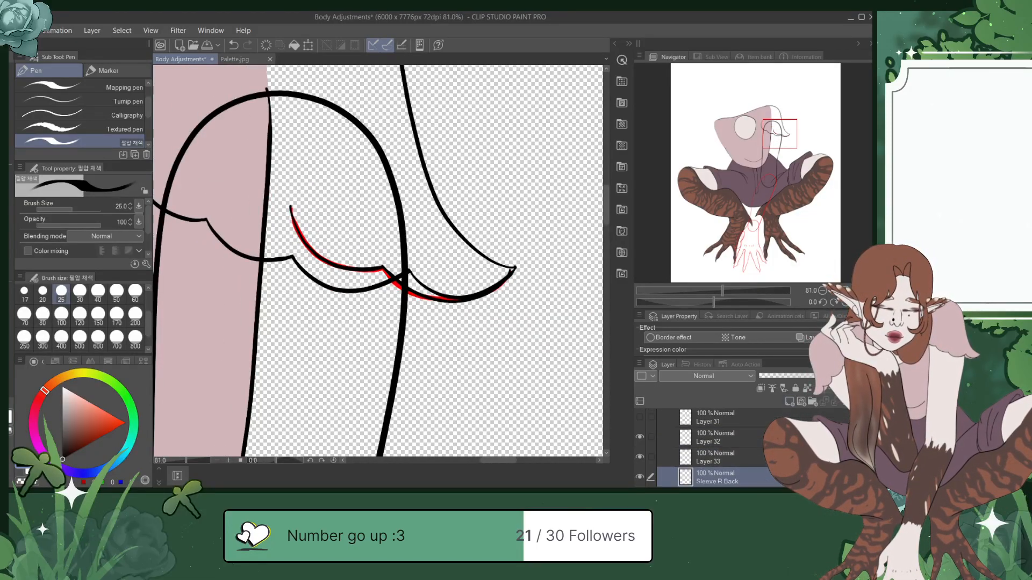
pyautogui.click(426, 206)
pyautogui.hotkey('ctrl', 's')
# Step: Hide the Layer 28 line art and fill the back sleeve on Layer 33 with the sampled sleeve pink, using the Mapping pen at size 100
pyautogui.keyDown('alt'); pyautogui.click(228, 179); pyautogui.keyUp('alt')
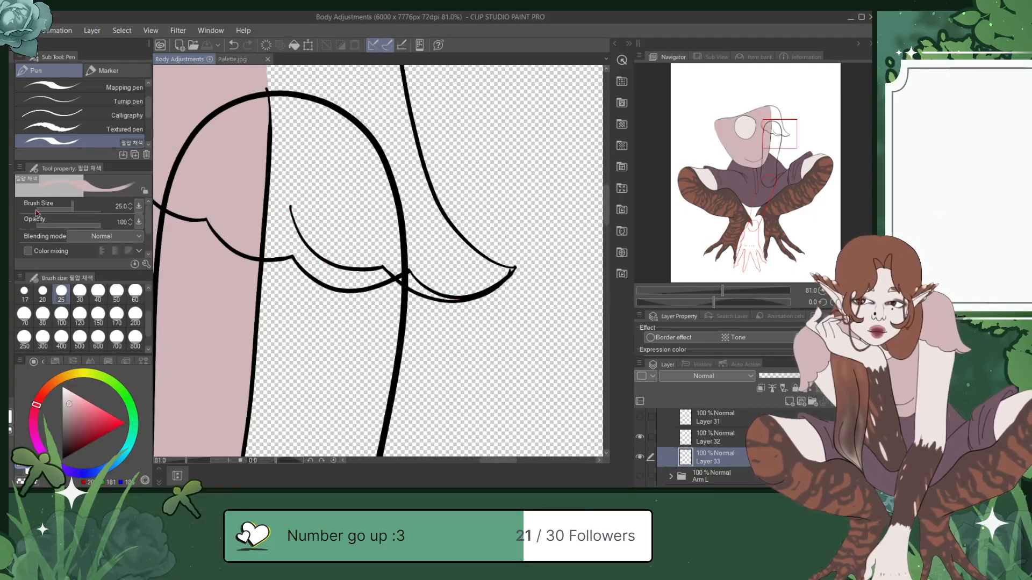
pyautogui.click(75, 87)
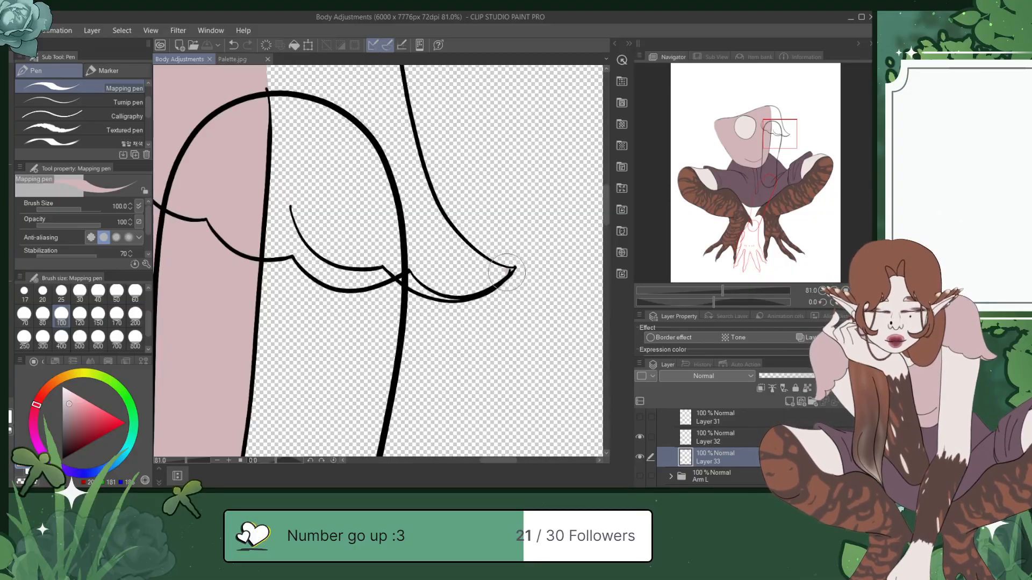
pyautogui.moveTo(502, 274); pyautogui.dragTo(458, 290)
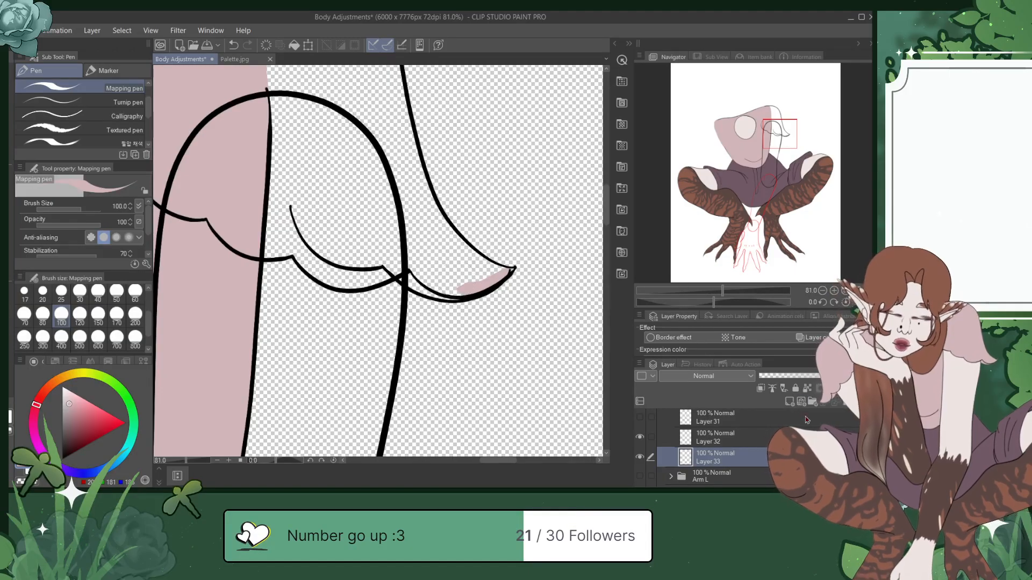
pyautogui.scroll(5, 799, 446)
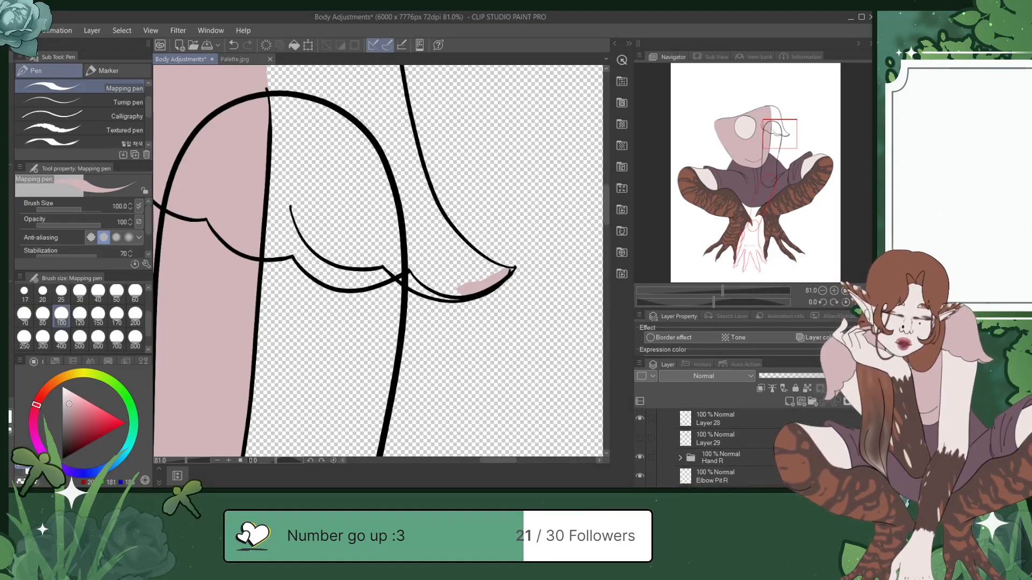
pyautogui.click(640, 419)
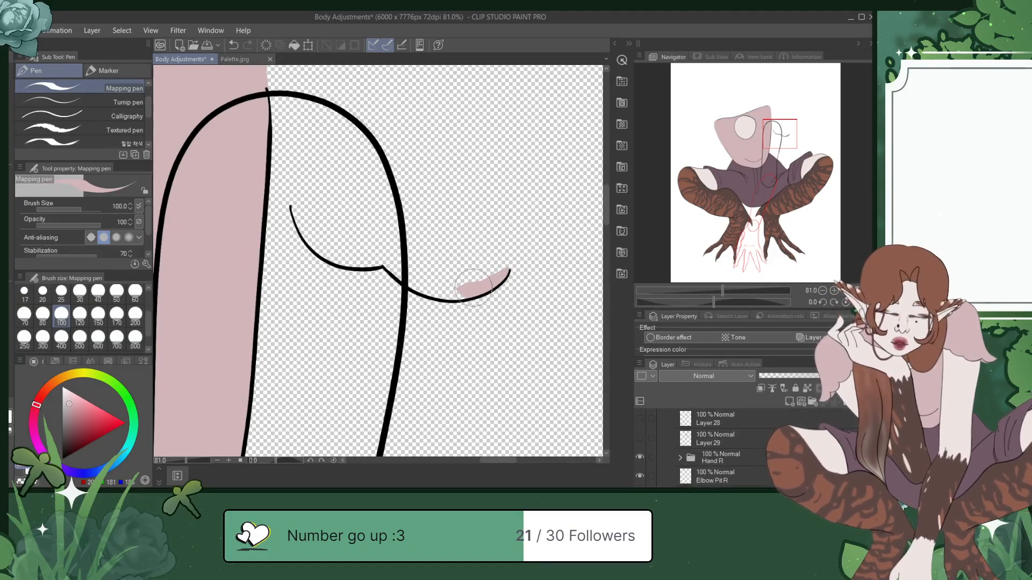
pyautogui.moveTo(460, 292)
pyautogui.mouseDown()
pyautogui.moveTo(423, 277)
pyautogui.moveTo(419, 289)
pyautogui.moveTo(443, 289)
pyautogui.moveTo(414, 281)
pyautogui.moveTo(391, 257)
pyautogui.moveTo(431, 279)
pyautogui.mouseUp()
pyautogui.moveTo(364, 256)
pyautogui.mouseDown()
pyautogui.moveTo(390, 260)
pyautogui.moveTo(380, 245)
pyautogui.moveTo(371, 260)
pyautogui.moveTo(332, 251)
pyautogui.moveTo(303, 210)
pyautogui.moveTo(314, 198)
pyautogui.moveTo(349, 200)
pyautogui.moveTo(370, 233)
pyautogui.moveTo(364, 252)
pyautogui.moveTo(328, 212)
pyautogui.moveTo(347, 242)
pyautogui.moveTo(335, 215)
pyautogui.moveTo(365, 245)
pyautogui.moveTo(403, 237)
pyautogui.moveTo(393, 248)
pyautogui.moveTo(384, 245)
pyautogui.moveTo(397, 232)
pyautogui.moveTo(435, 228)
pyautogui.moveTo(465, 245)
pyautogui.moveTo(483, 275)
pyautogui.moveTo(420, 265)
pyautogui.moveTo(397, 241)
pyautogui.moveTo(504, 272)
pyautogui.moveTo(470, 238)
pyautogui.moveTo(424, 231)
pyautogui.moveTo(496, 264)
pyautogui.moveTo(455, 238)
pyautogui.mouseUp()
# Step: Show Layer 28 and Layer 29 again, save the file, and briefly toggle Layer 28's line art to check the pink fill
pyautogui.click(640, 418)
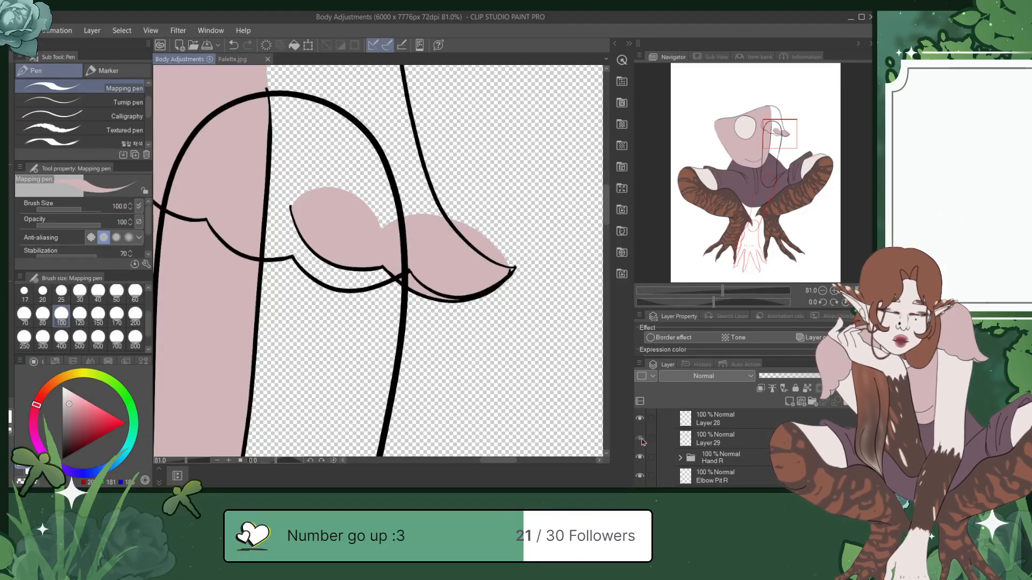
pyautogui.click(640, 438)
pyautogui.hotkey('ctrl', 's')
pyautogui.click(640, 421)
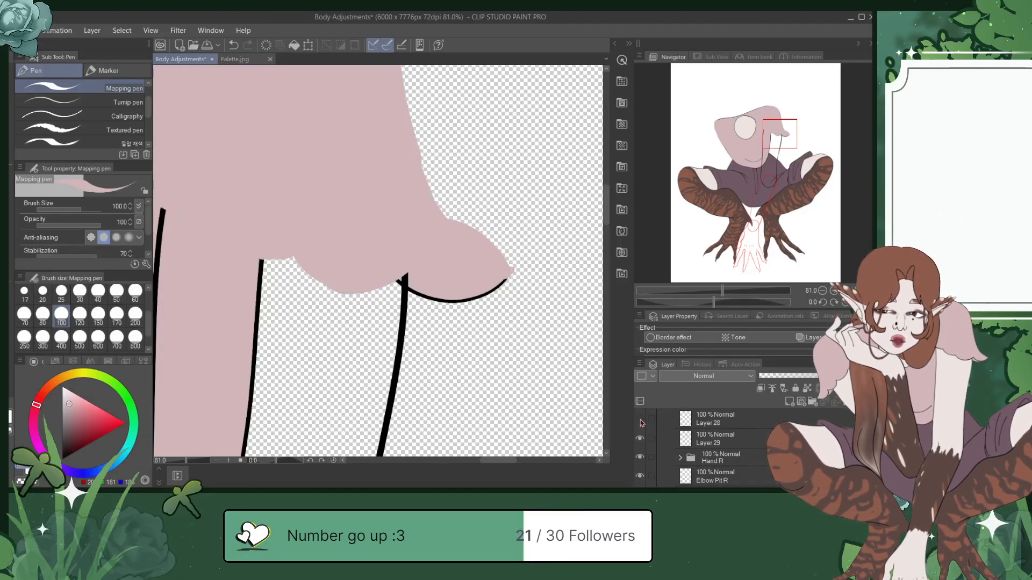
pyautogui.click(640, 420)
# Step: Hide Layer 29, erase the pink spilling past the front sleeve's outer line, show Layer 29 again, and save the file
pyautogui.click(641, 439)
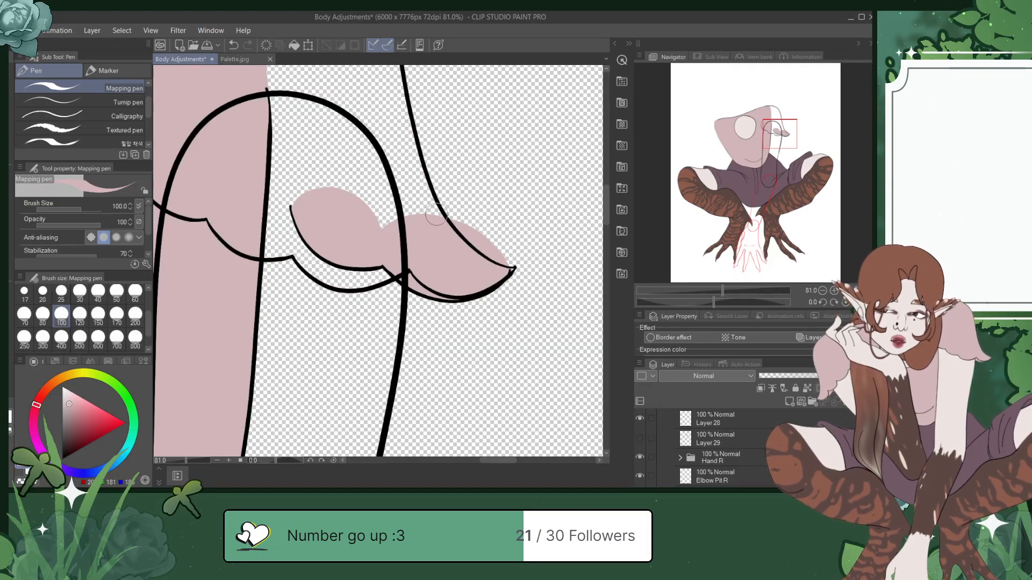
pyautogui.moveTo(430, 214); pyautogui.dragTo(471, 248)
pyautogui.moveTo(499, 256)
pyautogui.mouseDown()
pyautogui.moveTo(514, 264)
pyautogui.moveTo(462, 225)
pyautogui.mouseUp()
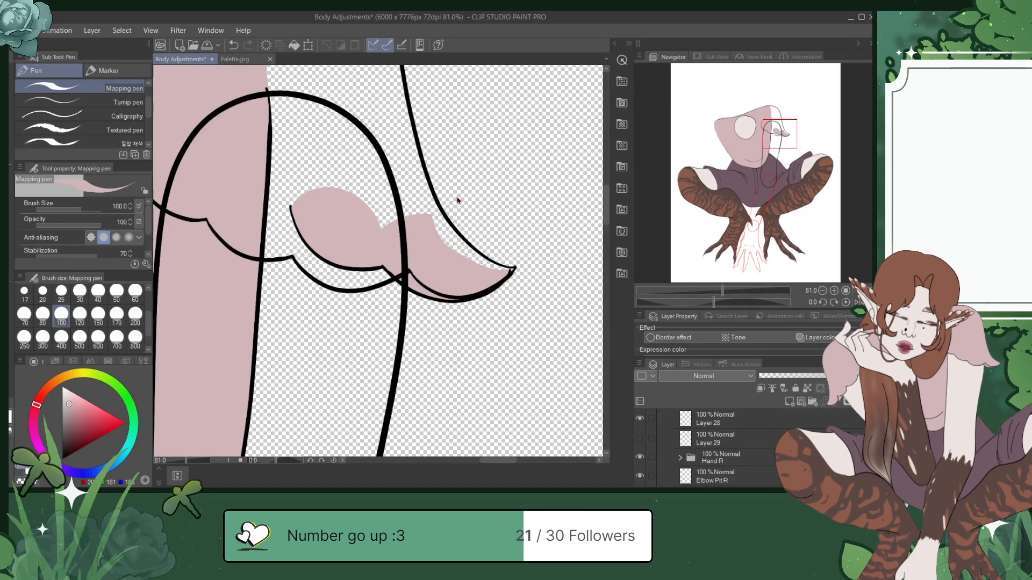
pyautogui.click(640, 438)
pyautogui.hotkey('ctrl', 's')
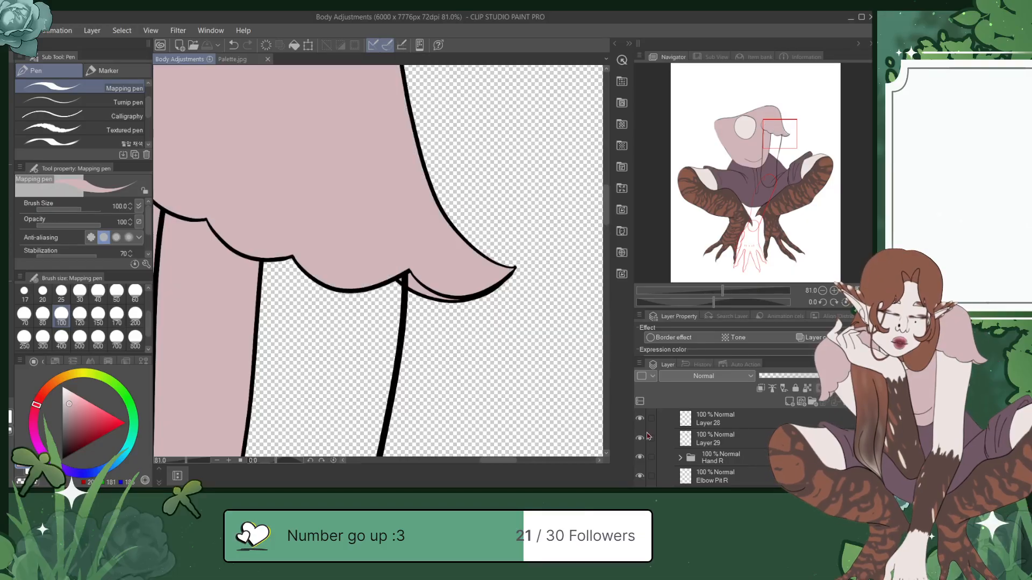
# Step: Show the arm's Layer 31 colour fill again and save the file
pyautogui.scroll(3, 758, 447)
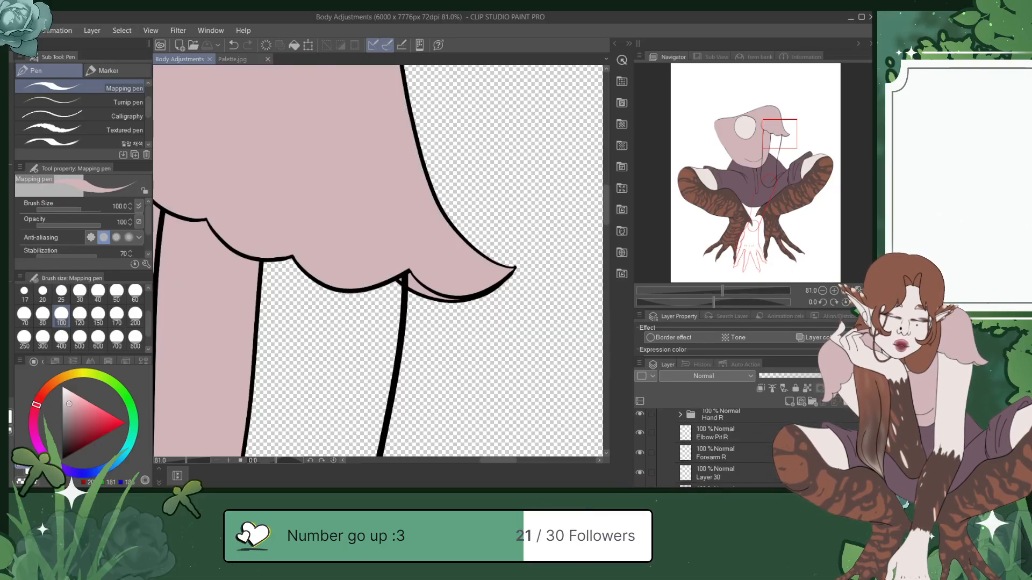
pyautogui.click(640, 439)
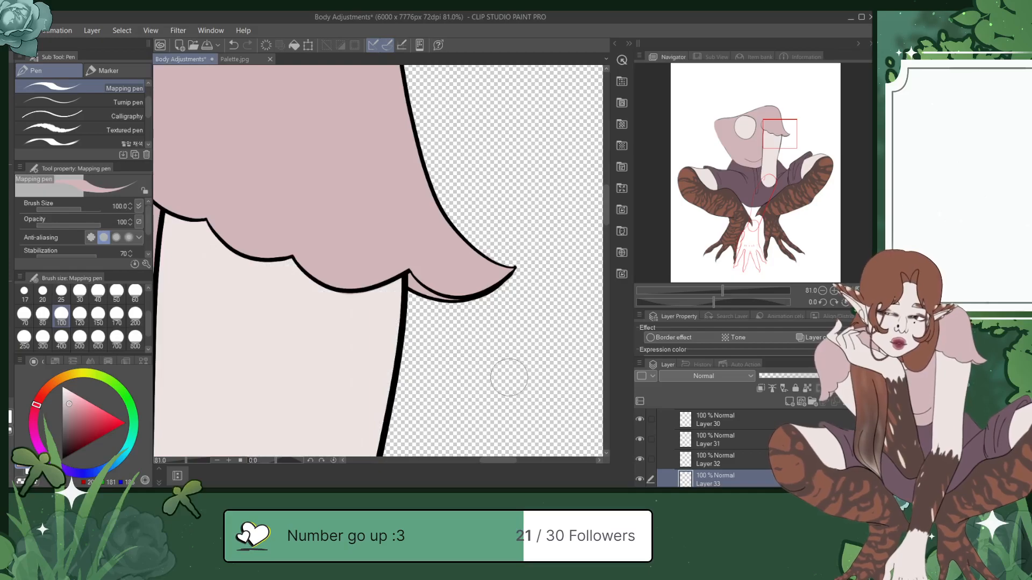
pyautogui.scroll(-5, 509, 377)
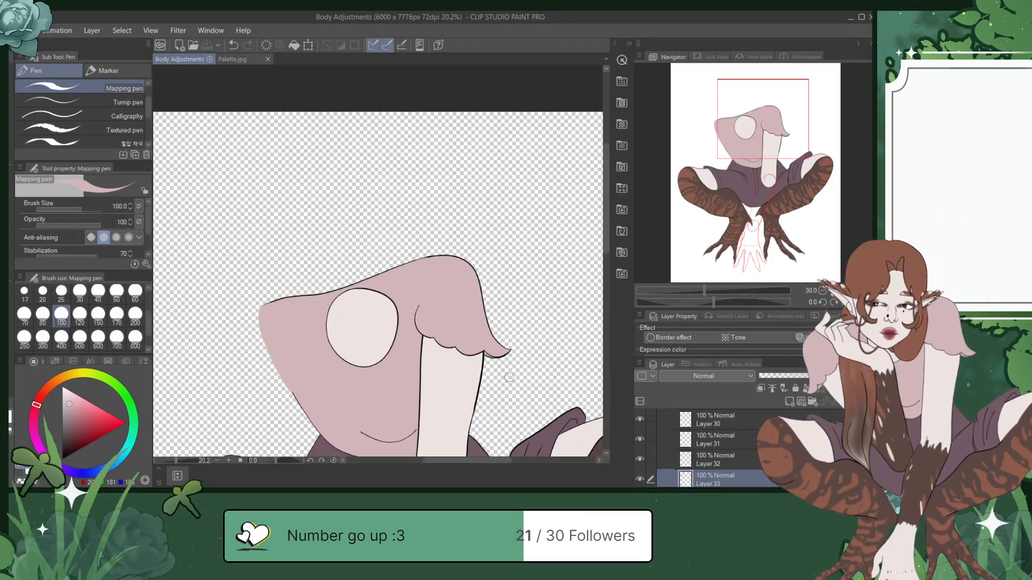
pyautogui.moveTo(790, 114); pyautogui.dragTo(795, 167)
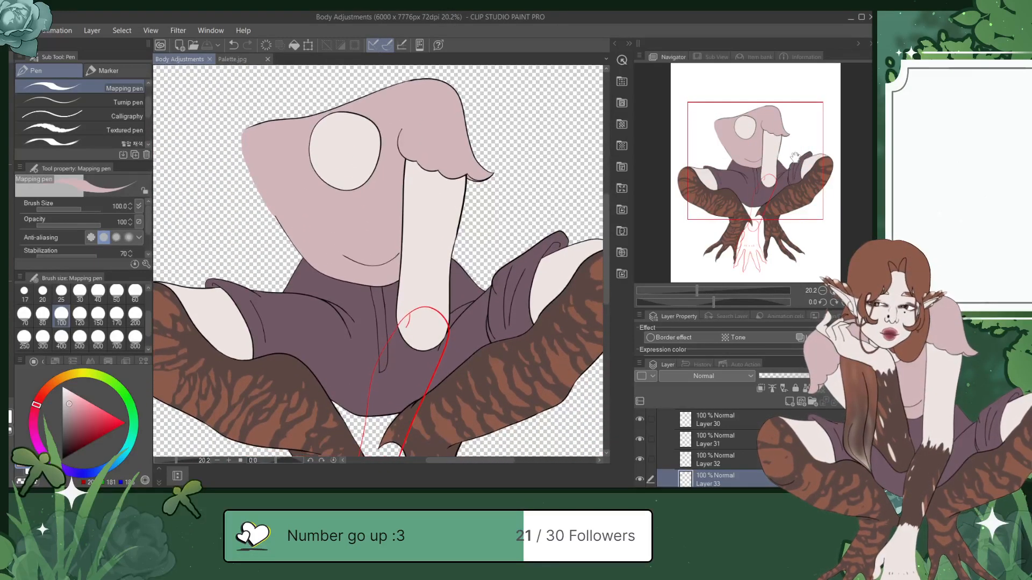
# Step: Add a new layer directly above Elbow Pit R, clipped to the layer below
pyautogui.scroll(-3, 715, 449)
pyautogui.scroll(1, 714, 449)
pyautogui.scroll(-1, 715, 449)
pyautogui.scroll(3, 715, 449)
pyautogui.scroll(2, 714, 449)
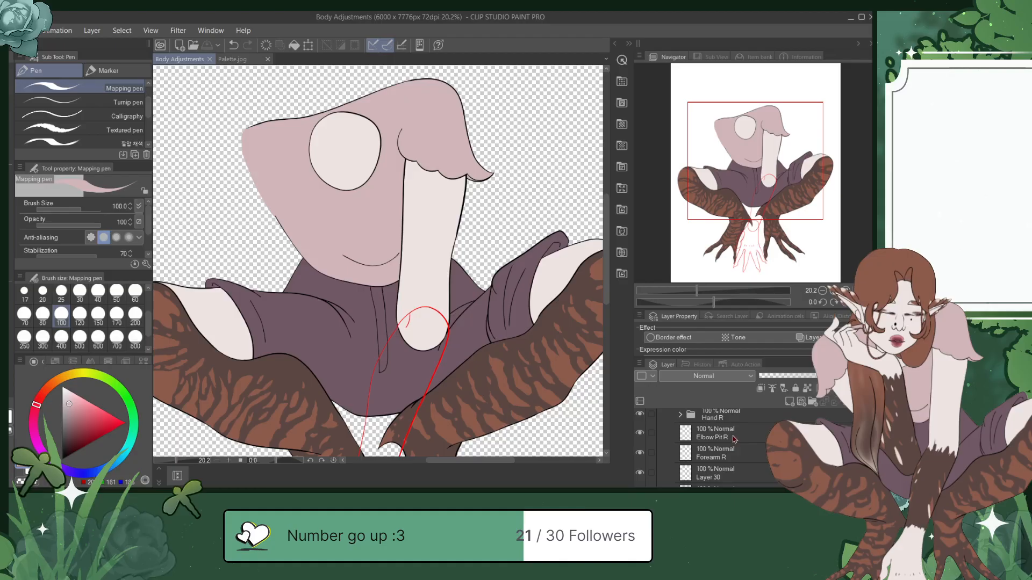
pyautogui.click(735, 440)
pyautogui.click(788, 401)
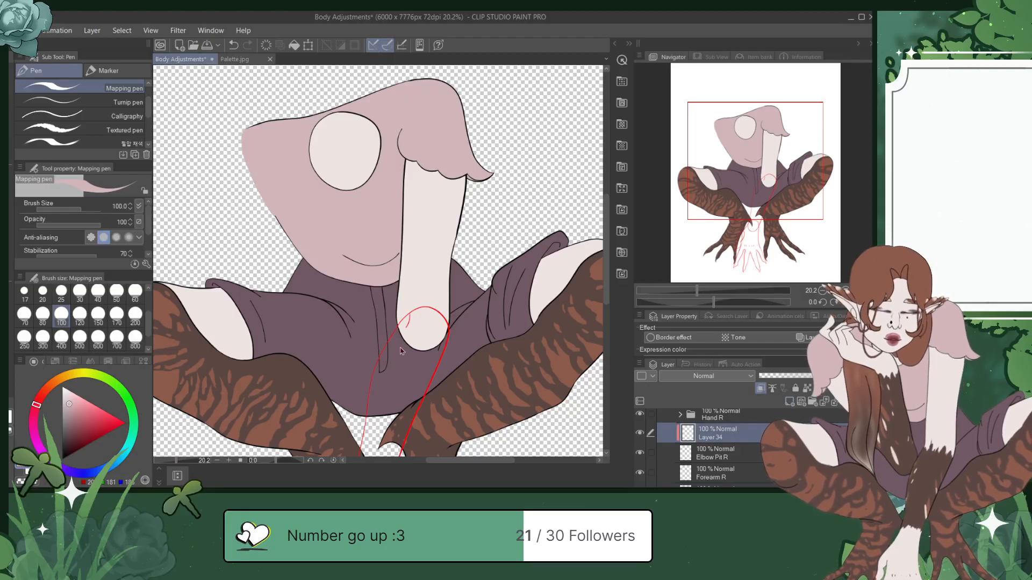
# Step: Choose the 필압 채색 pen and set the drawing colour to black for inking the elbow crease
pyautogui.scroll(3, 400, 346)
pyautogui.scroll(1, 399, 347)
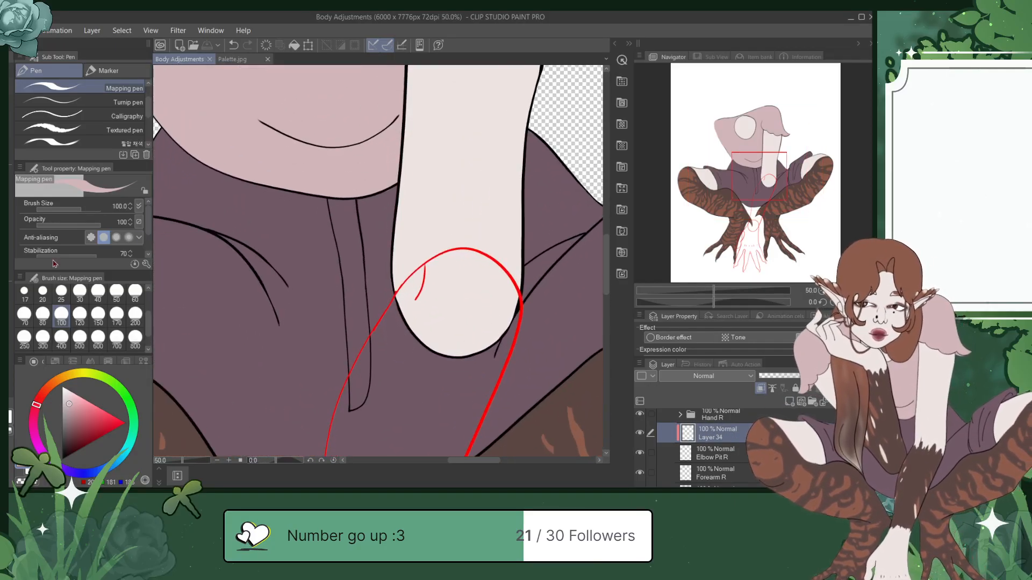
pyautogui.click(125, 142)
pyautogui.click(62, 459)
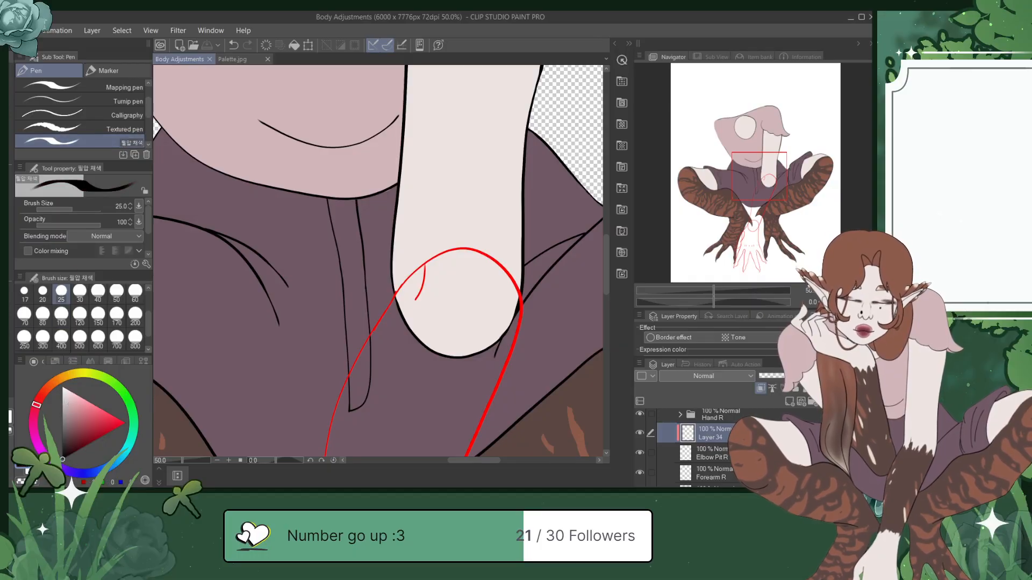
pyautogui.scroll(5, 443, 271)
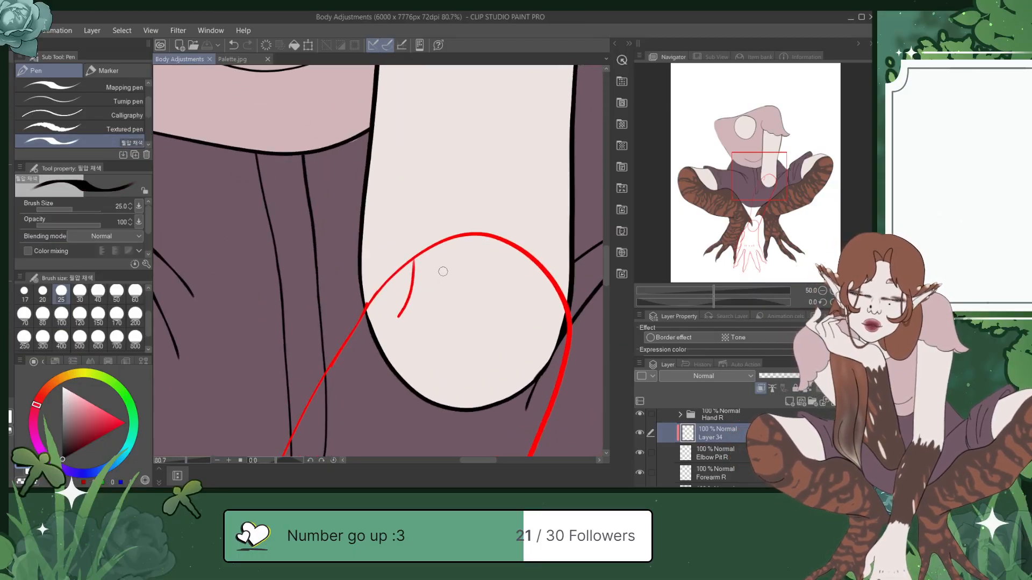
# Step: Try a stroke along the elbow crease, undo it, and turn off Layer 34's clipping to the layer below
pyautogui.moveTo(376, 339)
pyautogui.mouseDown()
pyautogui.moveTo(391, 322)
pyautogui.moveTo(399, 246)
pyautogui.mouseUp()
pyautogui.hotkey('ctrl', 'z')
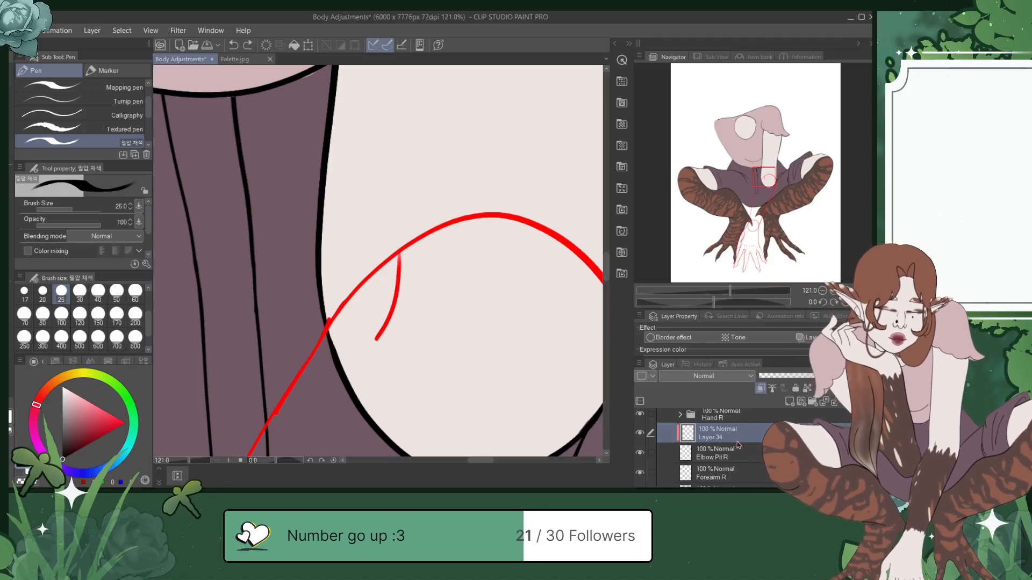
pyautogui.click(640, 433)
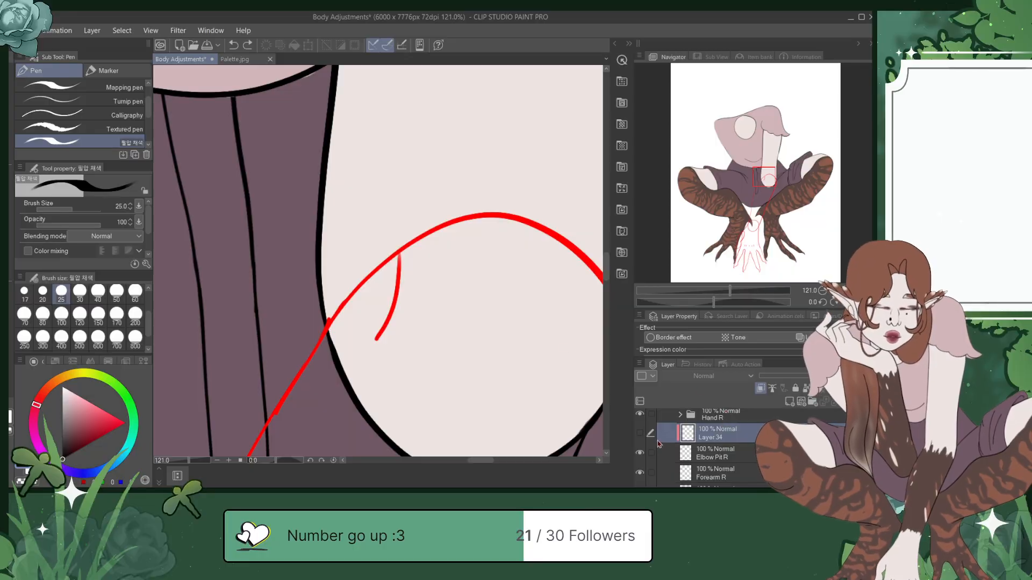
pyautogui.click(640, 432)
pyautogui.click(763, 389)
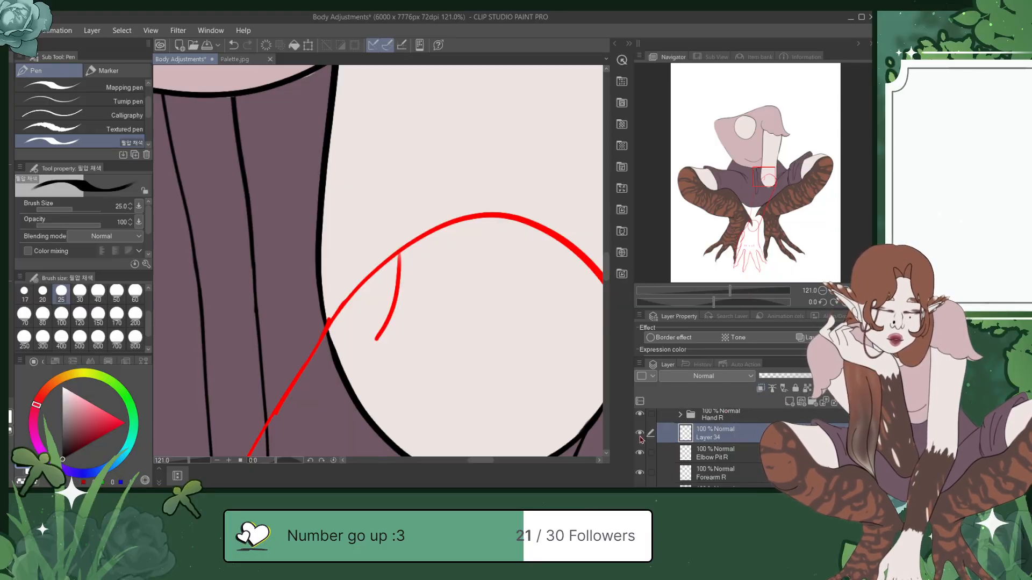
# Step: Ink the short curved elbow pit crease in black over the red sketch on Layer 34 and save the file
pyautogui.moveTo(376, 339)
pyautogui.mouseDown()
pyautogui.moveTo(396, 294)
pyautogui.moveTo(403, 258)
pyautogui.mouseUp()
pyautogui.hotkey('ctrl', 'z')
pyautogui.moveTo(377, 340)
pyautogui.mouseDown()
pyautogui.moveTo(403, 257)
pyautogui.moveTo(397, 287)
pyautogui.mouseUp()
pyautogui.hotkey('ctrl', 's')
pyautogui.scroll(-3, 392, 267)
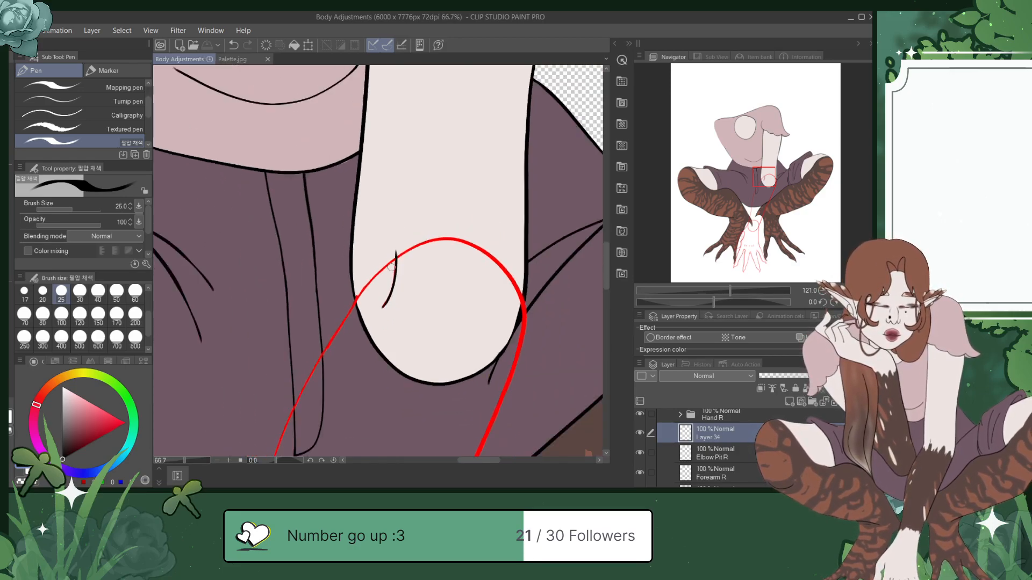
pyautogui.scroll(-2, 391, 267)
pyautogui.scroll(-1, 391, 267)
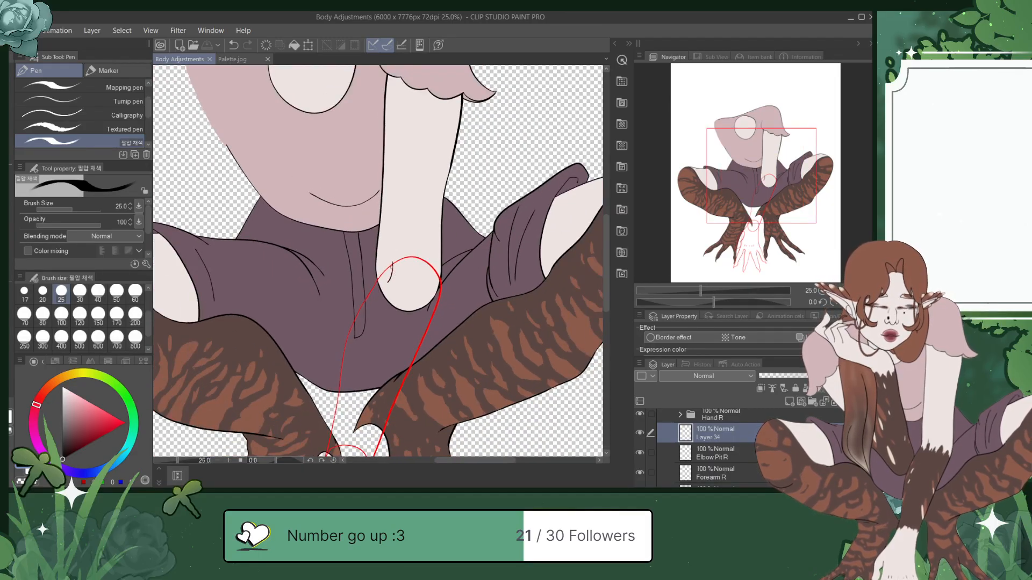
# Step: Delete the Elbow Pit R layer, add a new layer directly above Forearm R, and save the file
pyautogui.click(751, 462)
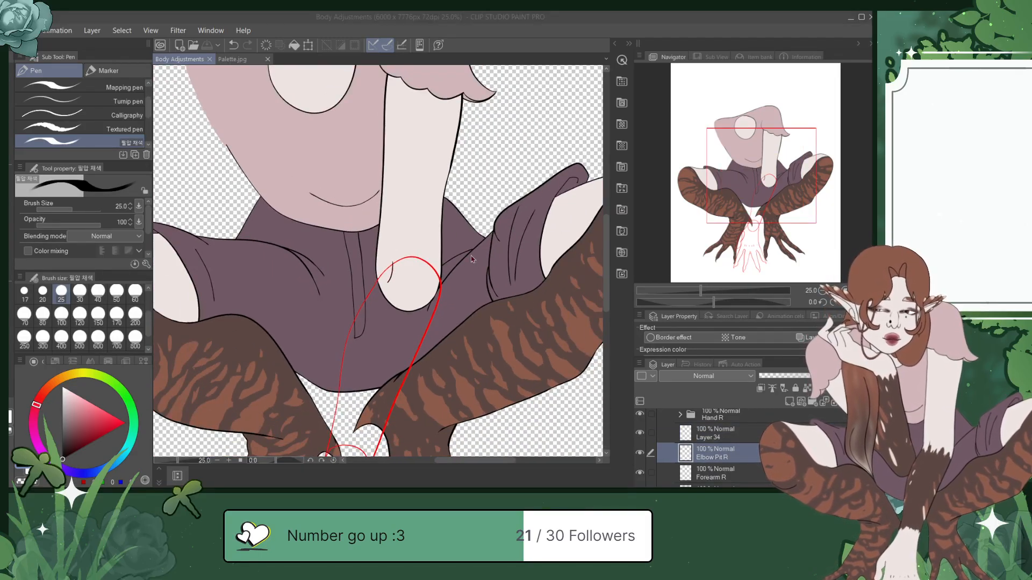
pyautogui.press('Delete')
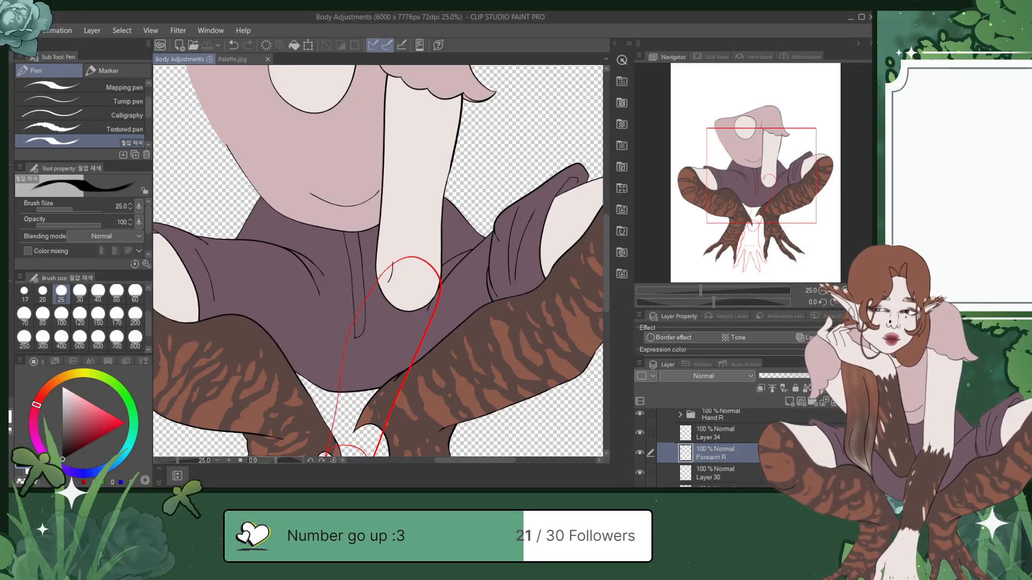
pyautogui.scroll(-1, 709, 446)
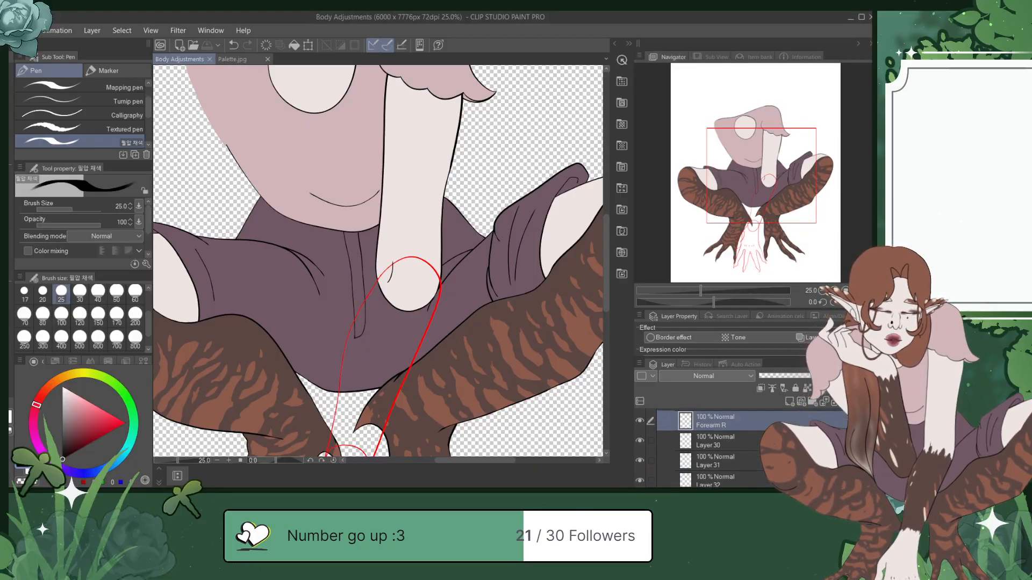
pyautogui.click(789, 403)
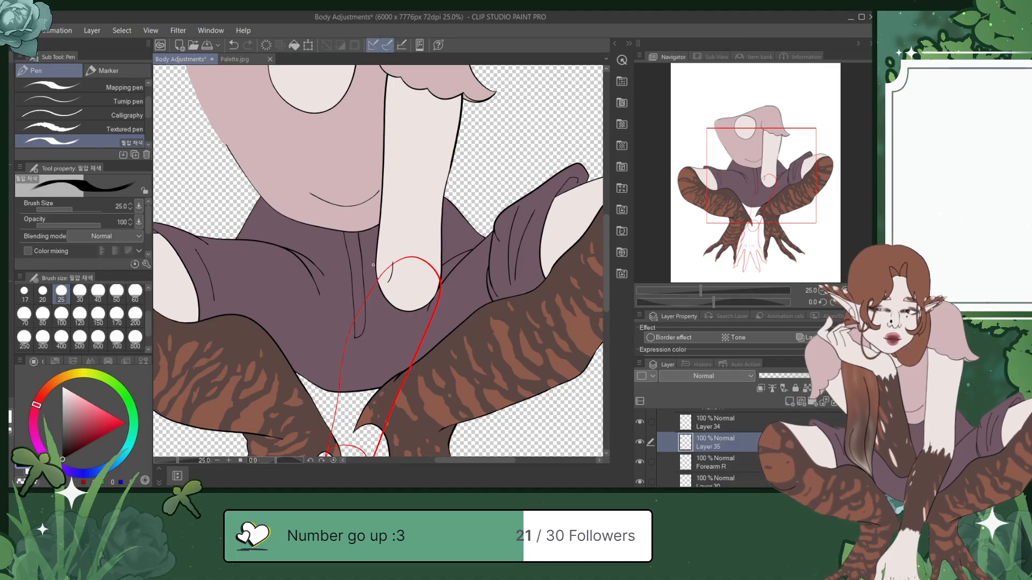
pyautogui.hotkey('ctrl', 's')
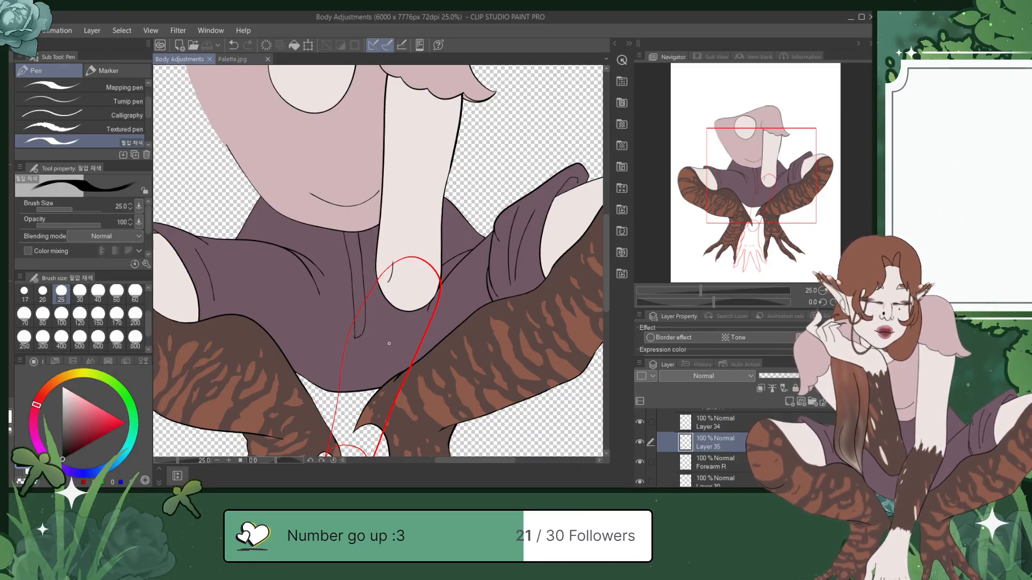
# Step: Ink the forearm's left contour in black on Layer 35, from the elbow down around the wrist circle, redoing unsatisfactory strokes, and save
pyautogui.scroll(2, 390, 343)
pyautogui.moveTo(766, 178); pyautogui.dragTo(763, 215)
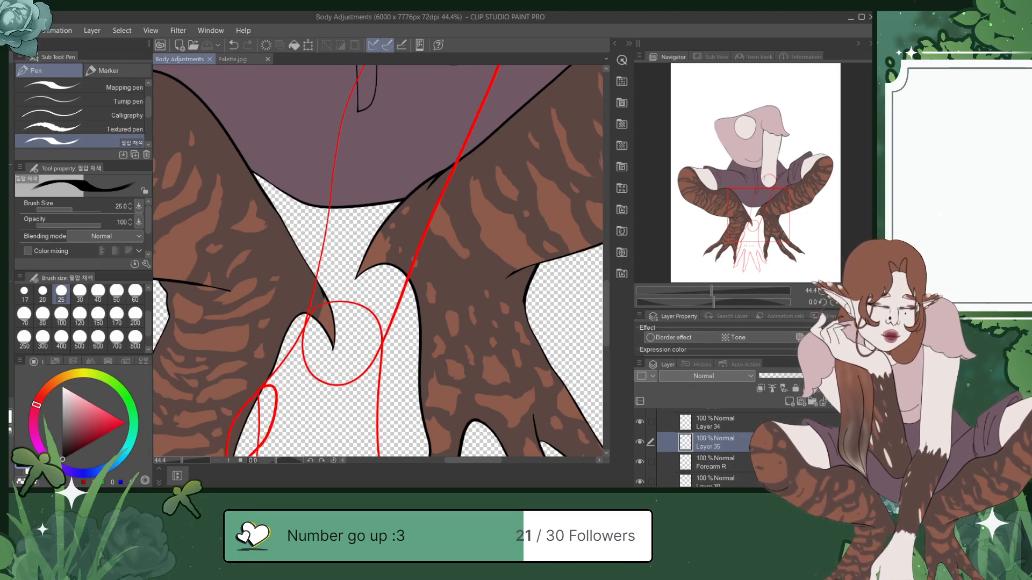
pyautogui.scroll(1, 835, 424)
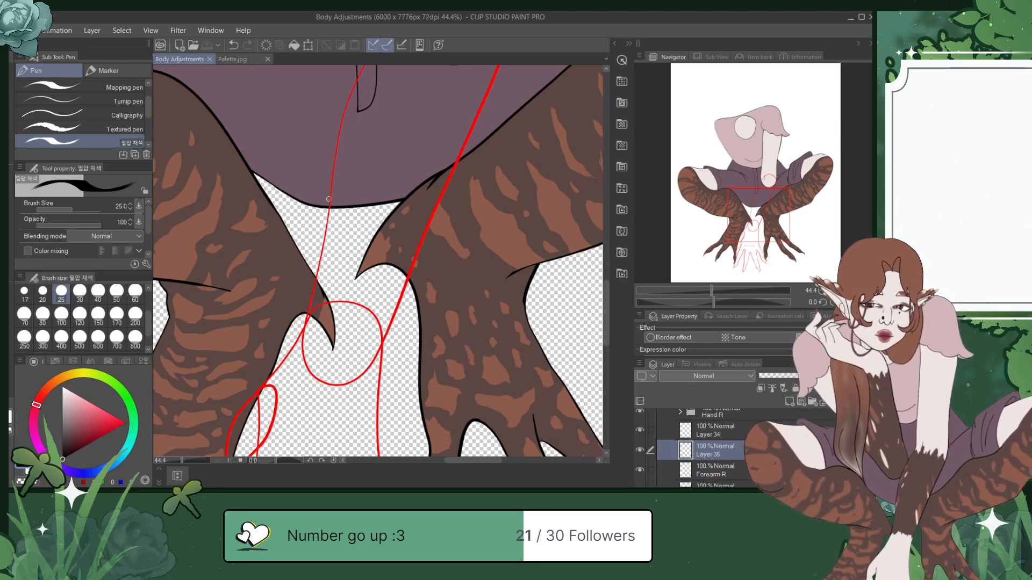
pyautogui.moveTo(747, 217); pyautogui.dragTo(761, 203)
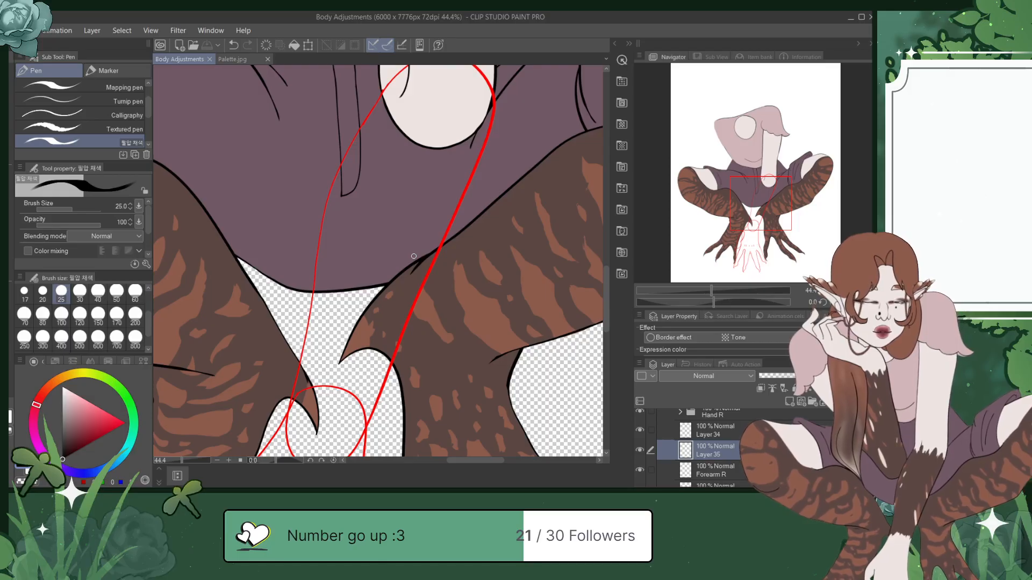
pyautogui.scroll(-2, 414, 256)
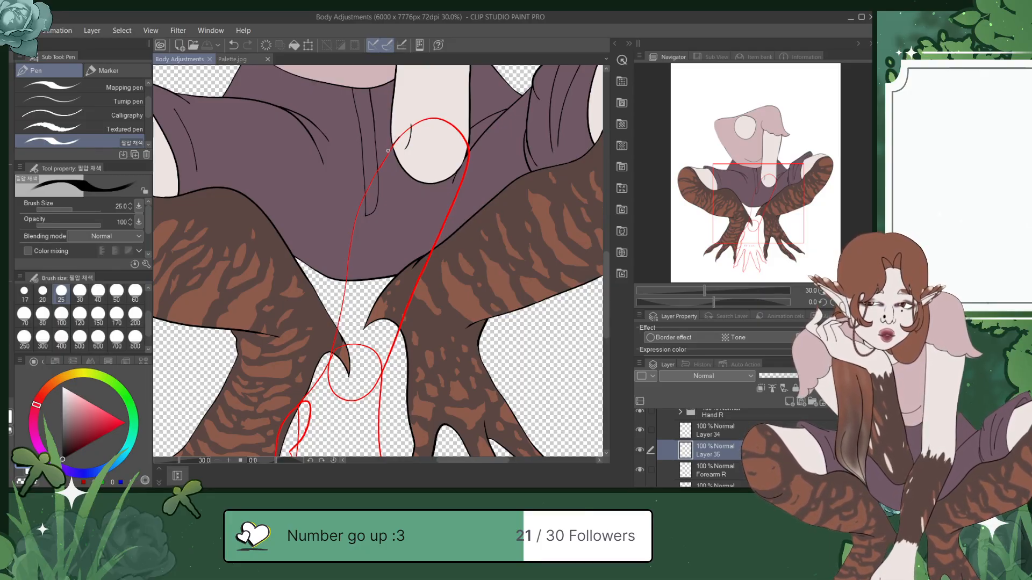
pyautogui.moveTo(350, 237); pyautogui.dragTo(347, 262)
pyautogui.moveTo(345, 302); pyautogui.dragTo(332, 327)
pyautogui.hotkey('ctrl', 'z')
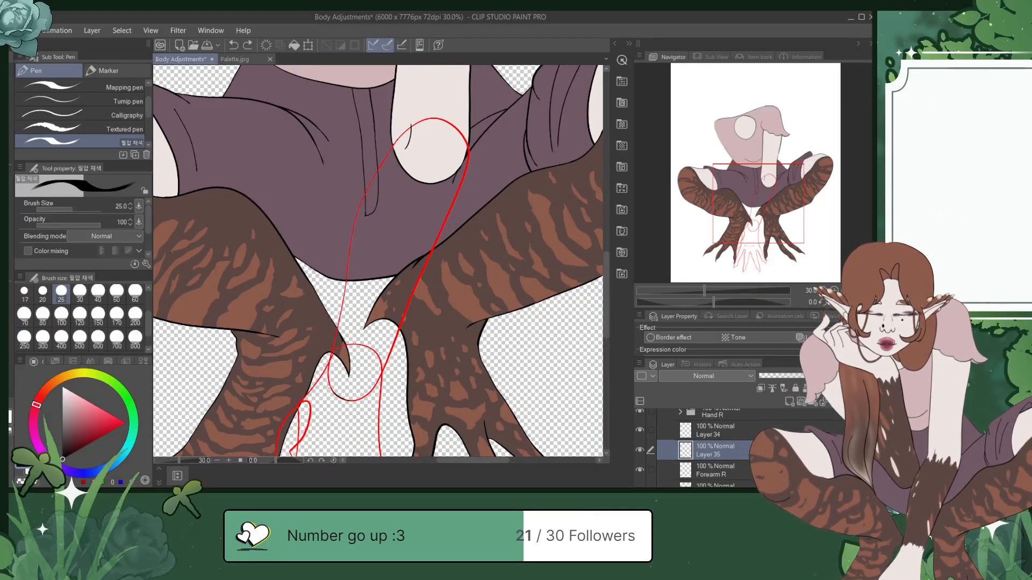
pyautogui.moveTo(335, 335)
pyautogui.mouseDown()
pyautogui.moveTo(365, 185)
pyautogui.moveTo(399, 143)
pyautogui.mouseUp()
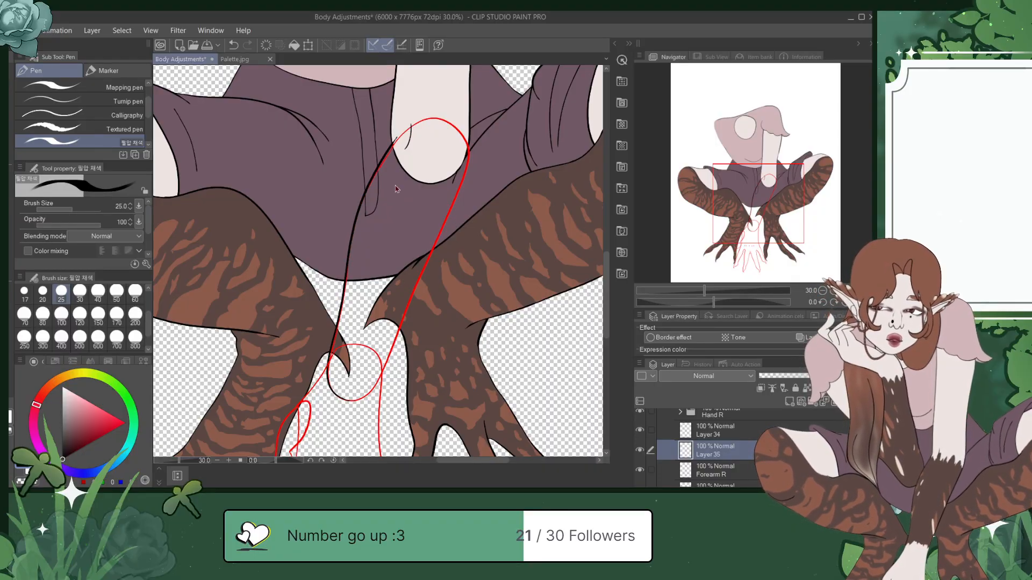
pyautogui.hotkey('ctrl', 'z')
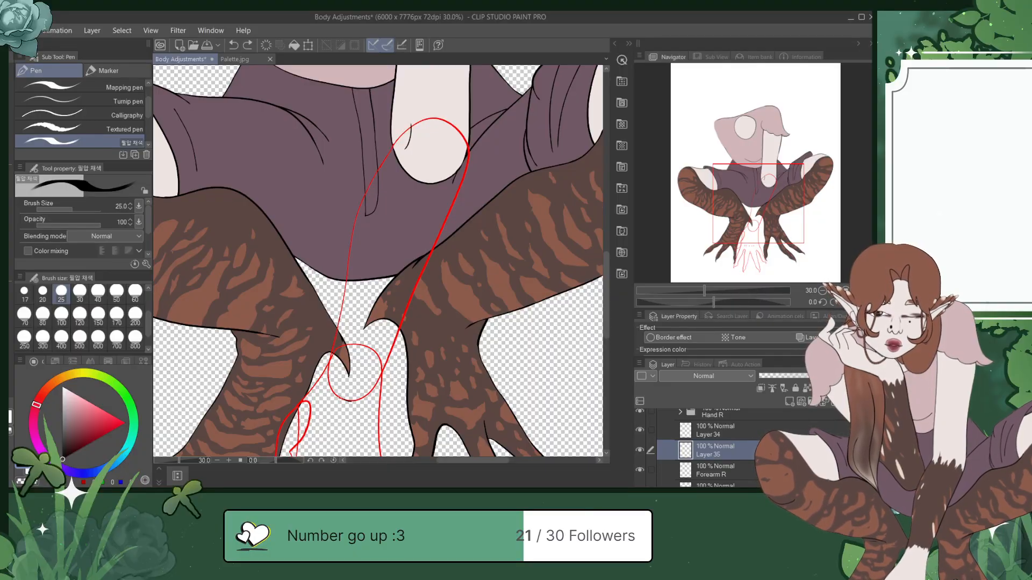
pyautogui.moveTo(334, 344)
pyautogui.mouseDown()
pyautogui.moveTo(356, 217)
pyautogui.moveTo(394, 144)
pyautogui.mouseUp()
pyautogui.hotkey('ctrl', 's')
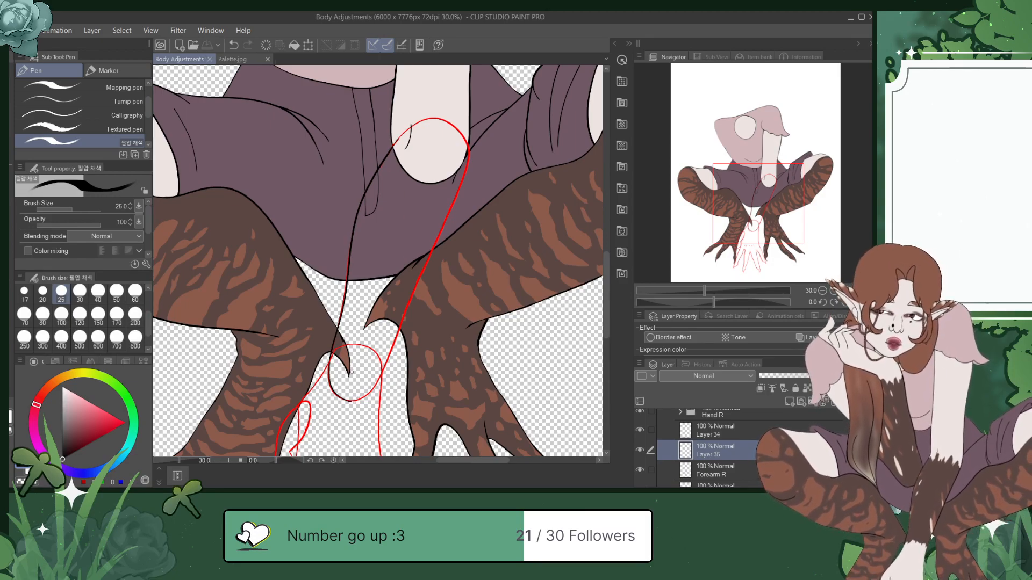
# Step: Ink the upper part of the forearm's right contour from the elbow down over the shorts and leg, redoing unsatisfactory strokes, and save
pyautogui.scroll(2, 352, 372)
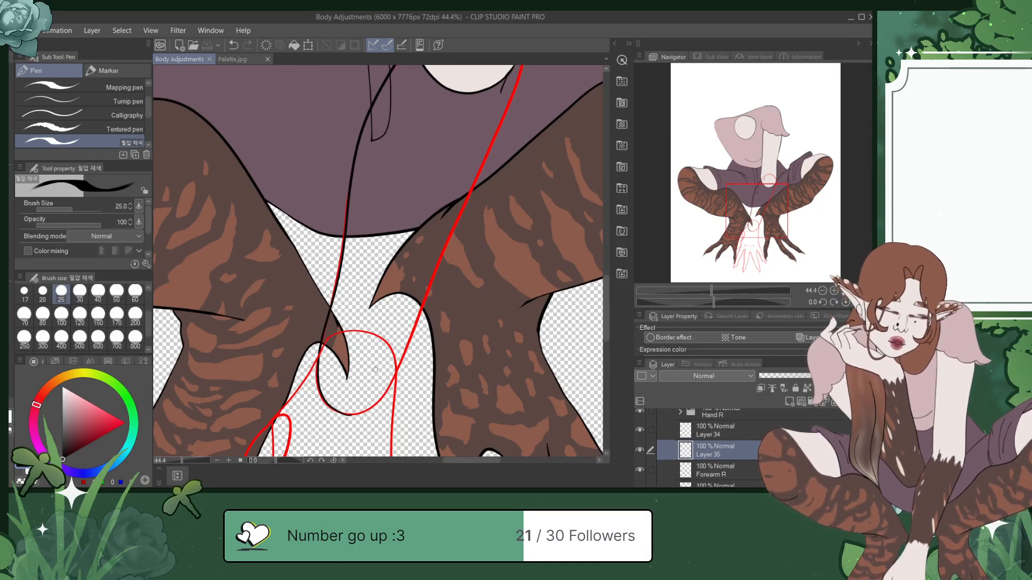
pyautogui.scroll(-1, 375, 370)
pyautogui.click(763, 203)
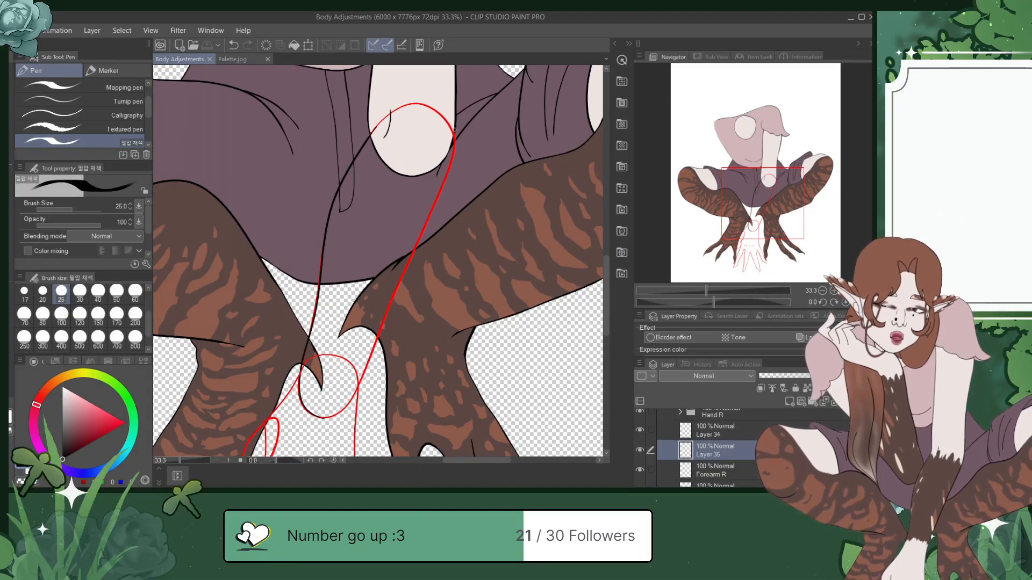
pyautogui.click(455, 127)
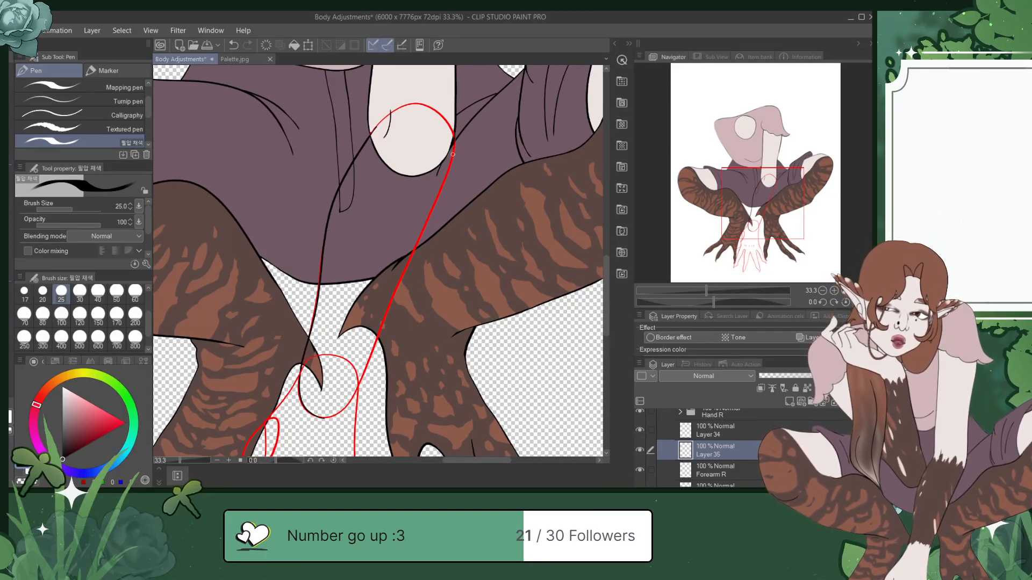
pyautogui.hotkey('ctrl', 'z')
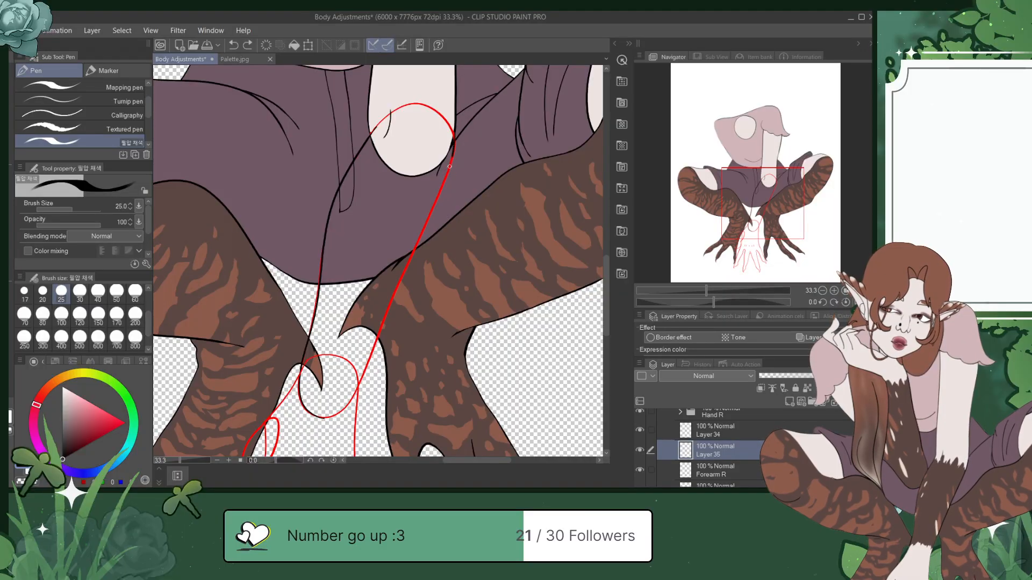
pyautogui.moveTo(422, 230); pyautogui.dragTo(361, 362)
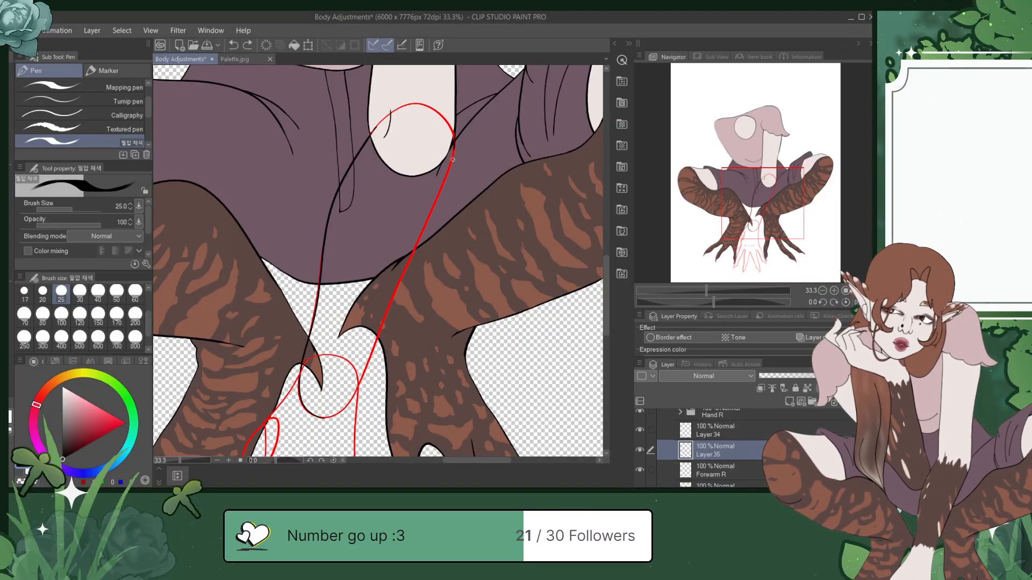
pyautogui.moveTo(439, 199); pyautogui.dragTo(332, 413)
pyautogui.hotkey('ctrl', 'z')
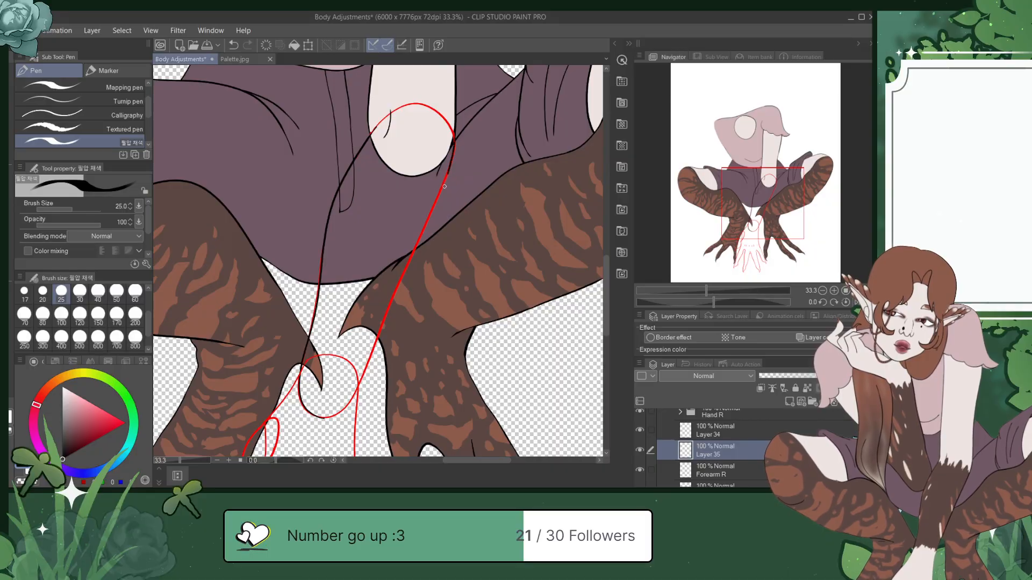
pyautogui.moveTo(407, 268); pyautogui.dragTo(357, 380)
pyautogui.hotkey('ctrl', 'z')
pyautogui.moveTo(453, 158); pyautogui.dragTo(439, 195)
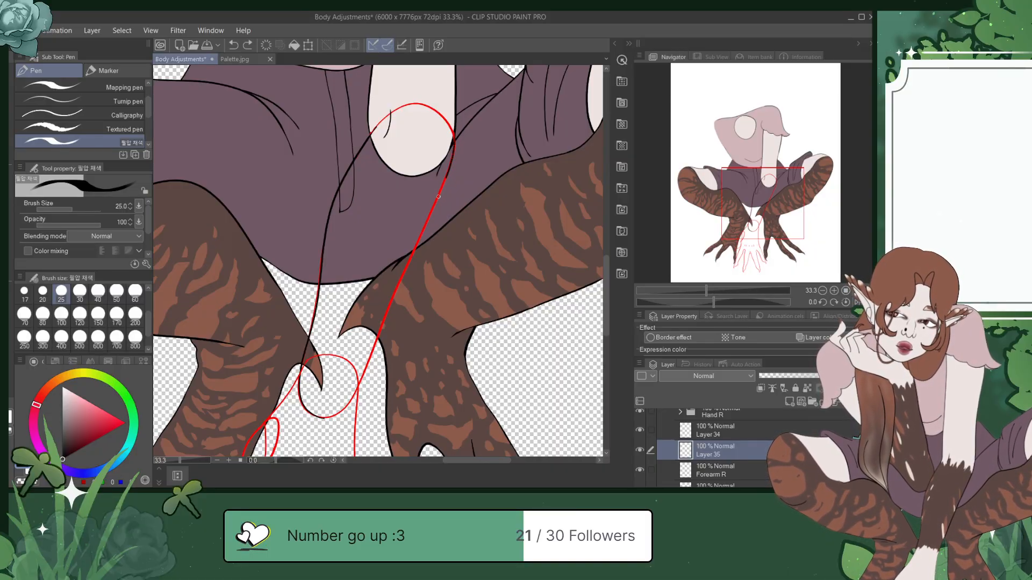
pyautogui.moveTo(418, 238); pyautogui.dragTo(348, 398)
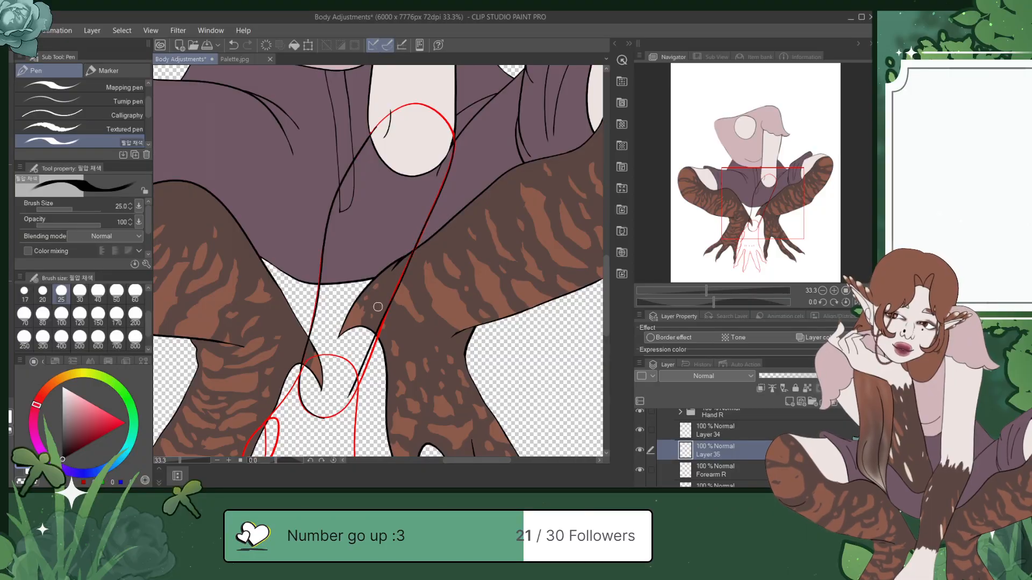
pyautogui.hotkey('ctrl', 'z')
pyautogui.hotkey('ctrl', 's')
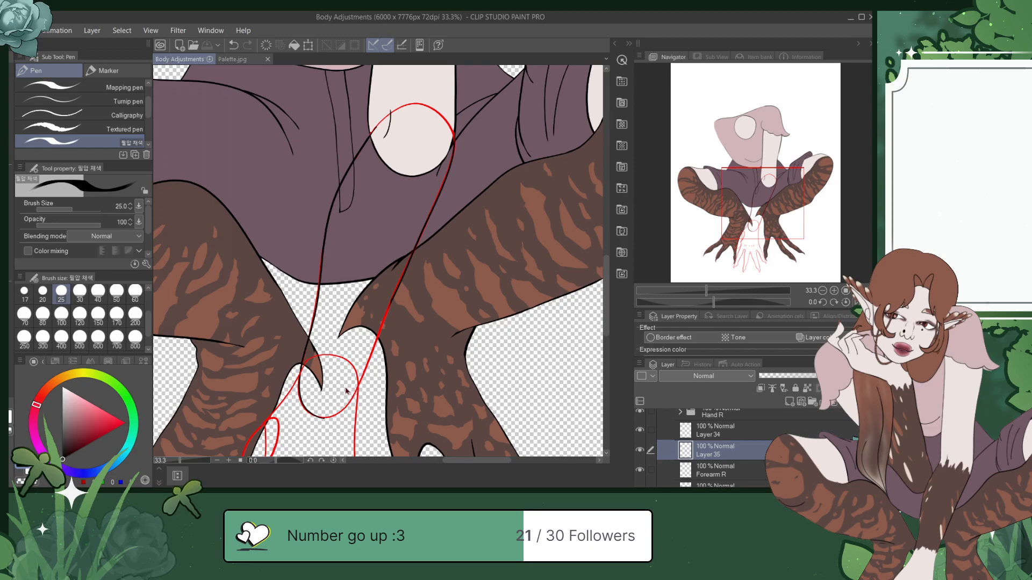
# Step: Continue the forearm's right contour in black down to the wrist, curving it inward along the bottom of the red wrist circle
pyautogui.scroll(3, 345, 387)
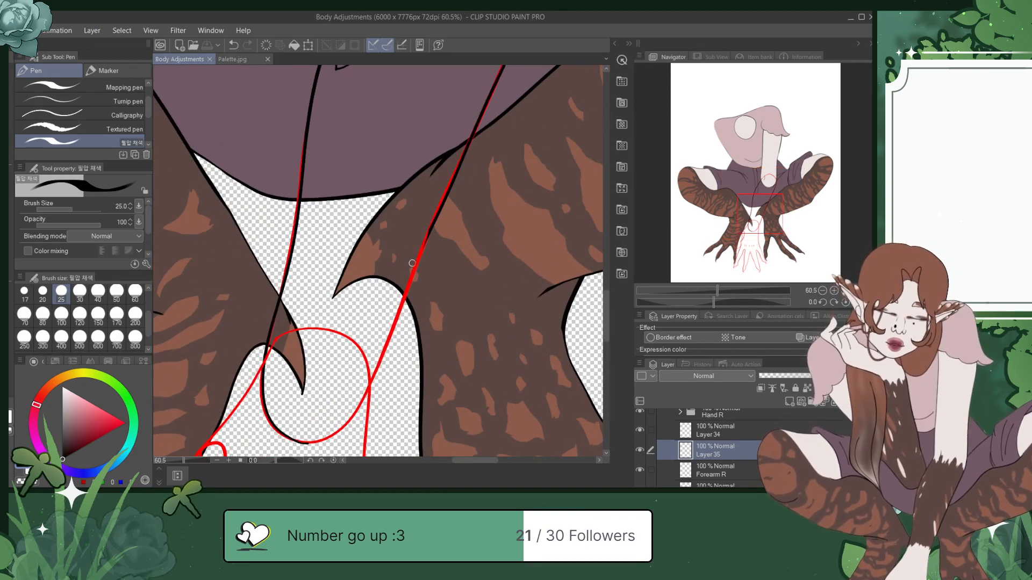
pyautogui.moveTo(431, 229)
pyautogui.mouseDown()
pyautogui.moveTo(370, 379)
pyautogui.moveTo(329, 433)
pyautogui.mouseUp()
pyautogui.hotkey('ctrl', 'z')
pyautogui.moveTo(425, 246)
pyautogui.mouseDown()
pyautogui.moveTo(369, 386)
pyautogui.moveTo(330, 425)
pyautogui.mouseUp()
pyautogui.hotkey('ctrl', 'z')
pyautogui.moveTo(428, 229); pyautogui.dragTo(372, 379)
pyautogui.moveTo(386, 344)
pyautogui.mouseDown()
pyautogui.moveTo(347, 422)
pyautogui.moveTo(329, 433)
pyautogui.mouseUp()
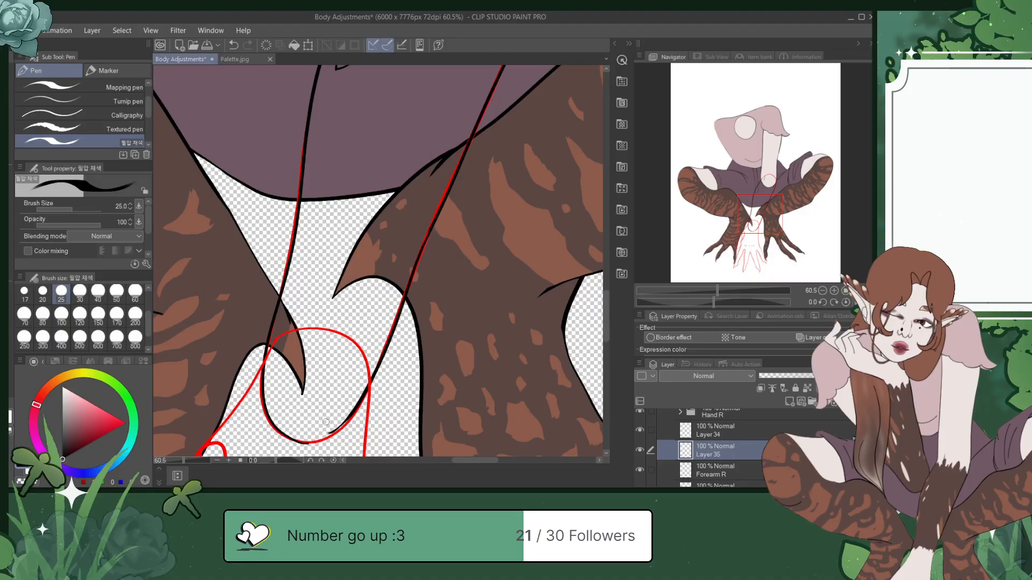
# Step: Smooth the join between the upper and lower strokes of the forearm's right contour with short black strokes, and save
pyautogui.moveTo(424, 231)
pyautogui.mouseDown()
pyautogui.moveTo(434, 211)
pyautogui.moveTo(422, 251)
pyautogui.mouseUp()
pyautogui.hotkey('ctrl', 'z')
pyautogui.moveTo(444, 200); pyautogui.dragTo(422, 251)
pyautogui.moveTo(444, 201); pyautogui.dragTo(421, 253)
pyautogui.hotkey('ctrl', 'z')
pyautogui.moveTo(433, 224); pyautogui.dragTo(450, 185)
pyautogui.hotkey('ctrl', 's')
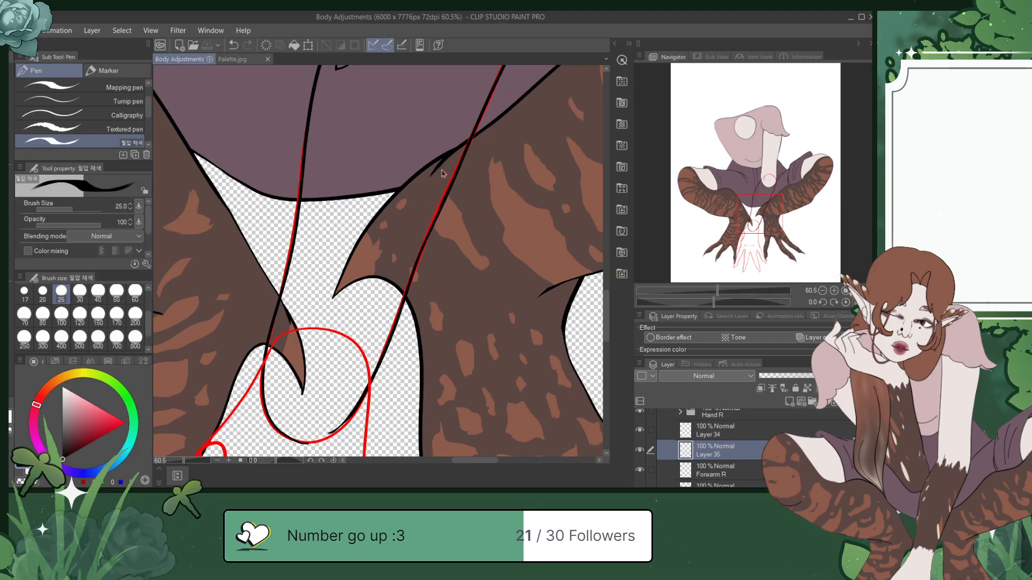
# Step: Close the gap at the bottom of the rounded wrist end, clean up the joined black outline, and save
pyautogui.moveTo(358, 430); pyautogui.dragTo(427, 328)
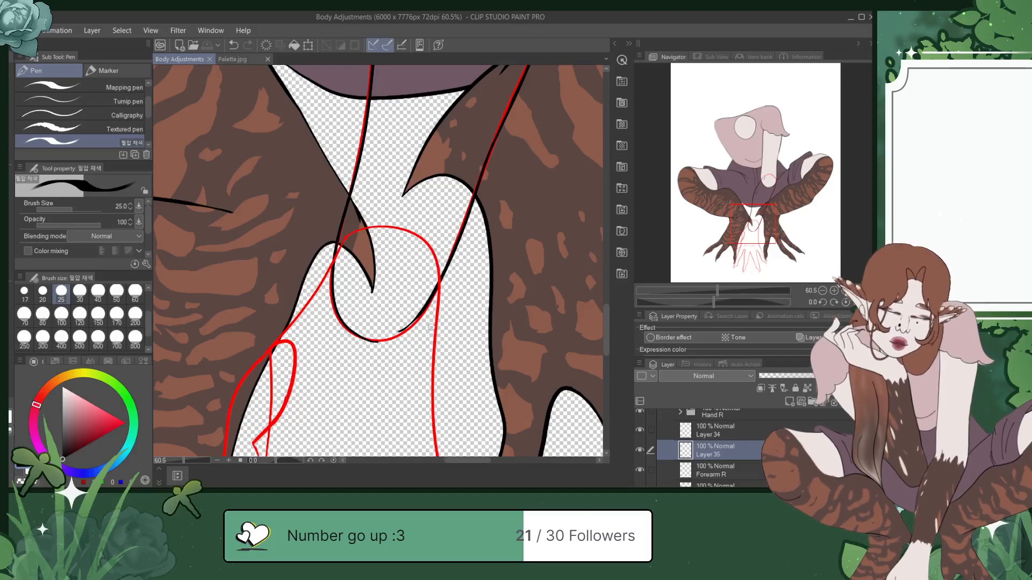
pyautogui.scroll(2, 431, 327)
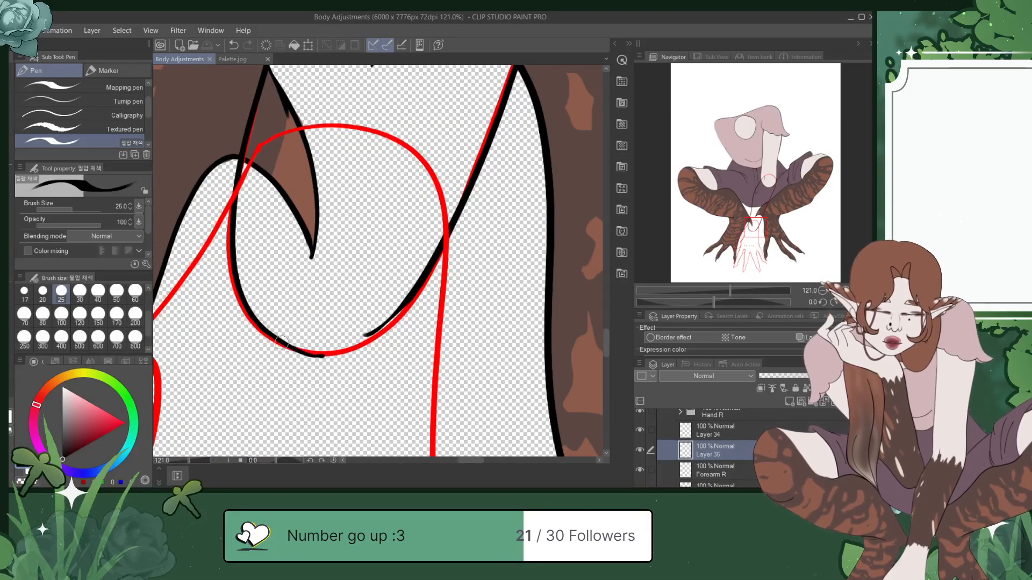
pyautogui.moveTo(279, 342)
pyautogui.mouseDown()
pyautogui.moveTo(360, 341)
pyautogui.moveTo(395, 315)
pyautogui.mouseUp()
pyautogui.hotkey('ctrl', 'z')
pyautogui.moveTo(277, 339)
pyautogui.mouseDown()
pyautogui.moveTo(325, 341)
pyautogui.moveTo(391, 312)
pyautogui.moveTo(330, 351)
pyautogui.moveTo(268, 344)
pyautogui.moveTo(317, 364)
pyautogui.moveTo(261, 339)
pyautogui.moveTo(335, 366)
pyautogui.moveTo(274, 349)
pyautogui.moveTo(347, 359)
pyautogui.mouseUp()
pyautogui.hotkey('ctrl', 'z')
pyautogui.press('e')
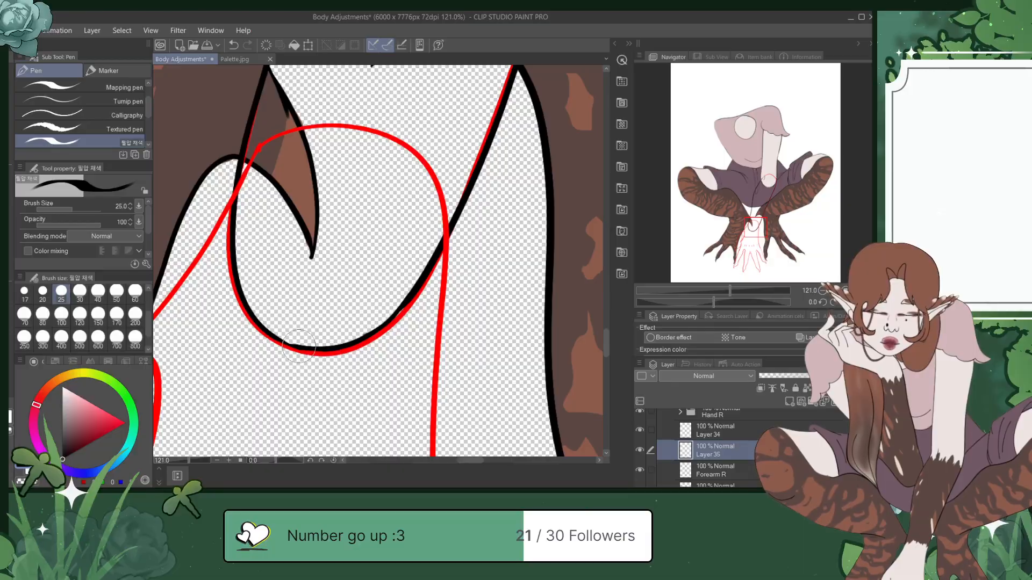
pyautogui.press('p')
pyautogui.moveTo(277, 341); pyautogui.dragTo(309, 348)
pyautogui.hotkey('ctrl', 'z')
pyautogui.hotkey('ctrl', 'z')
pyautogui.hotkey('ctrl', 's')
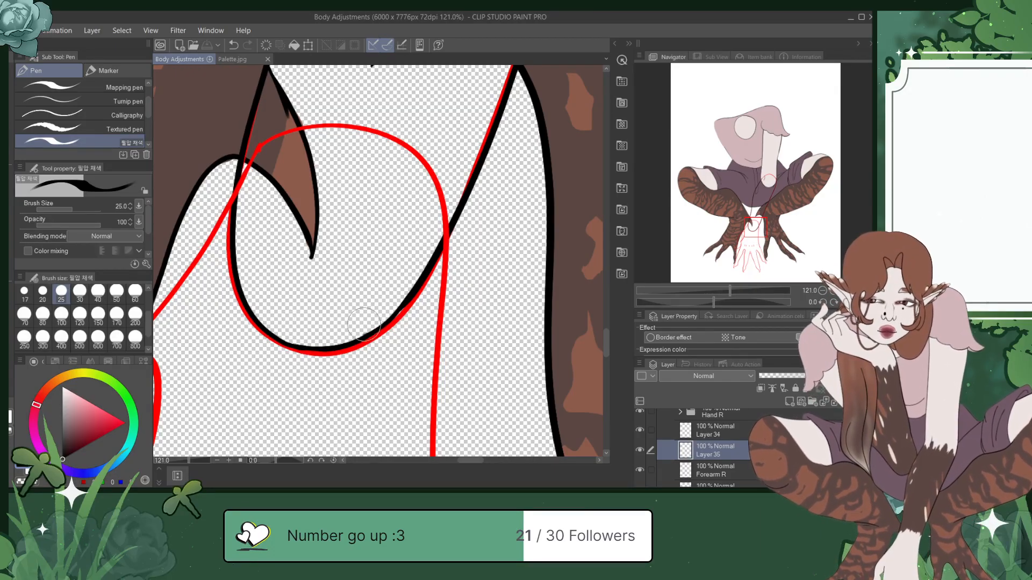
# Step: Sample the dark brown of the leg fur as the drawing colour for the forearm
pyautogui.scroll(-6, 356, 294)
pyautogui.moveTo(757, 199); pyautogui.dragTo(770, 193)
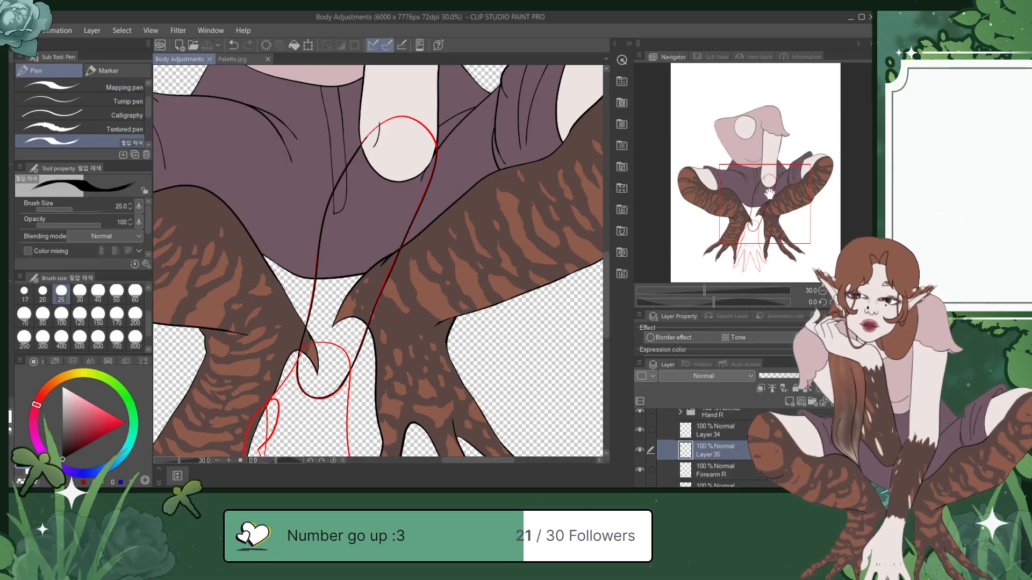
pyautogui.keyDown('alt'); pyautogui.click(479, 201); pyautogui.keyUp('alt')
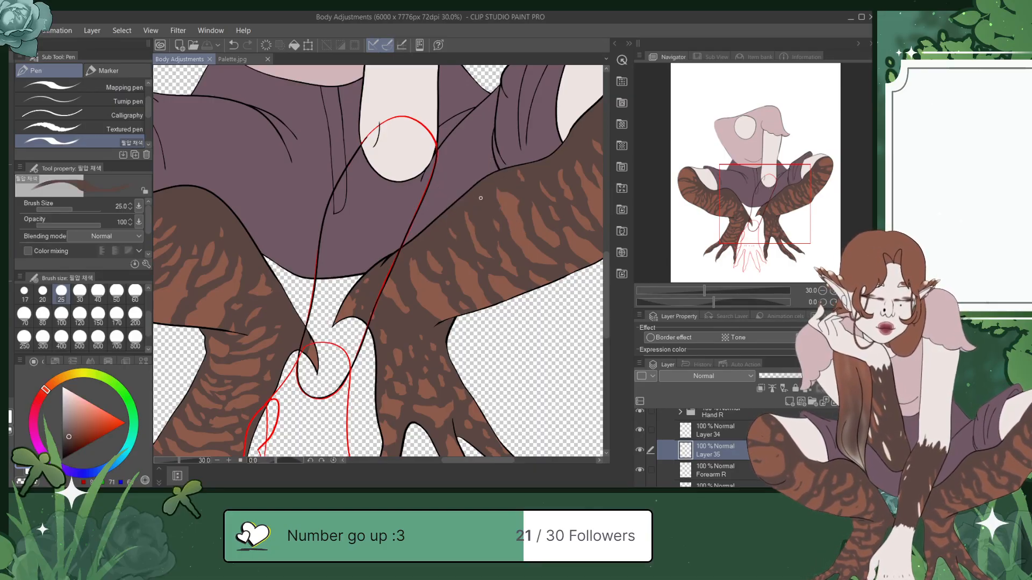
# Step: Hide the Leg R and Leg L layer groups to leave the forearm outline unobstructed
pyautogui.scroll(-10, 699, 446)
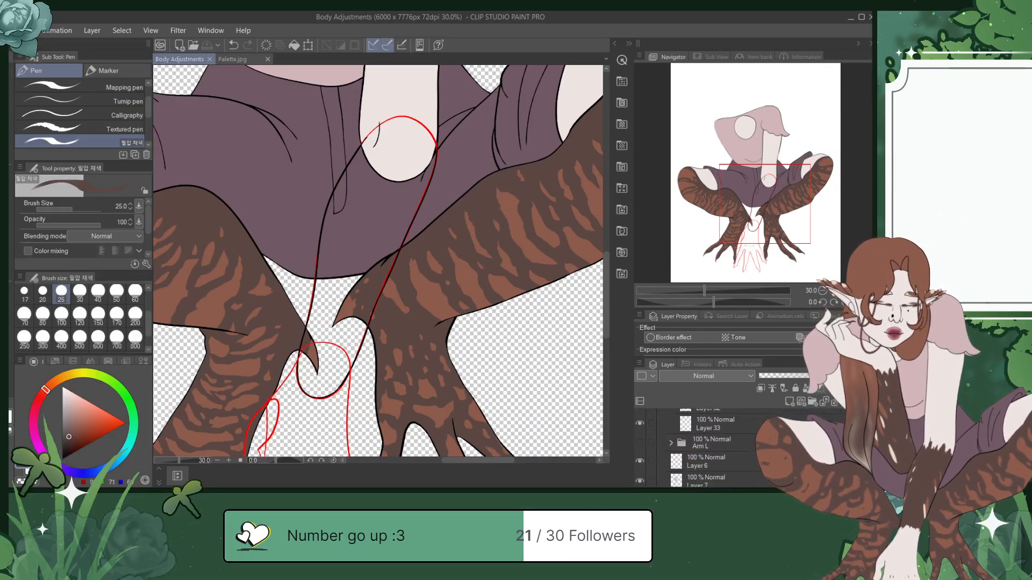
pyautogui.scroll(-1, 698, 446)
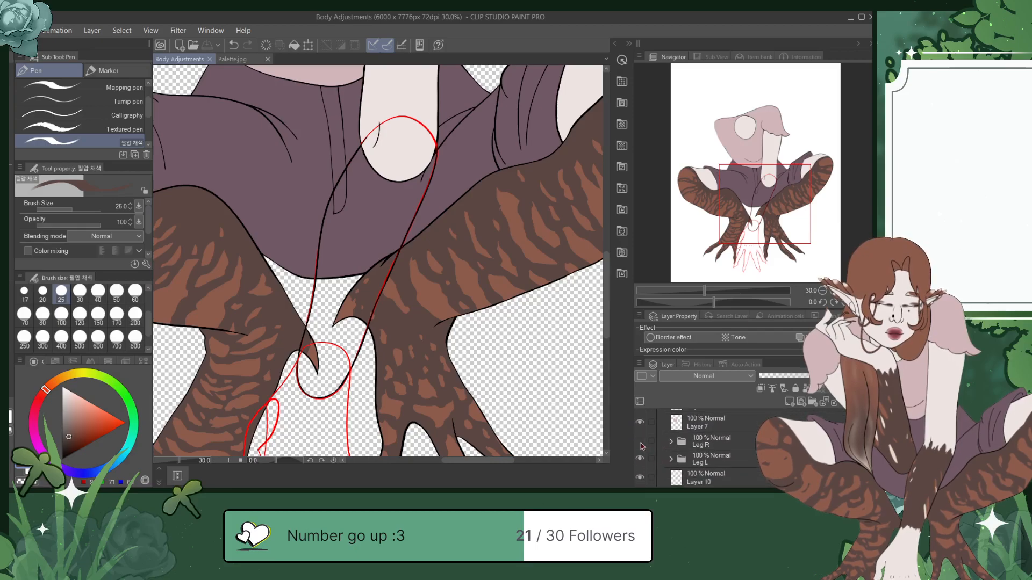
pyautogui.click(640, 442)
pyautogui.click(640, 460)
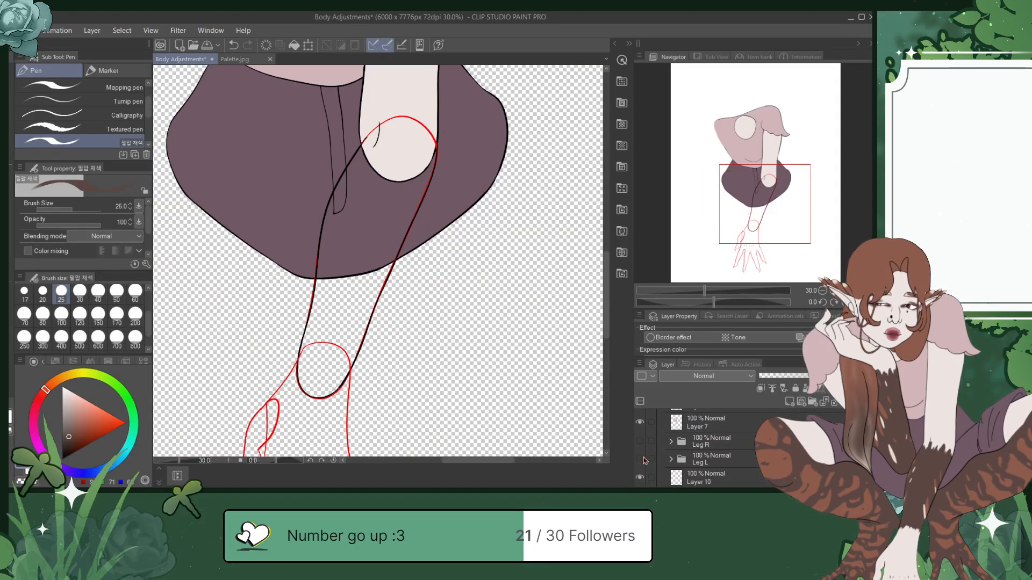
pyautogui.scroll(5, 715, 448)
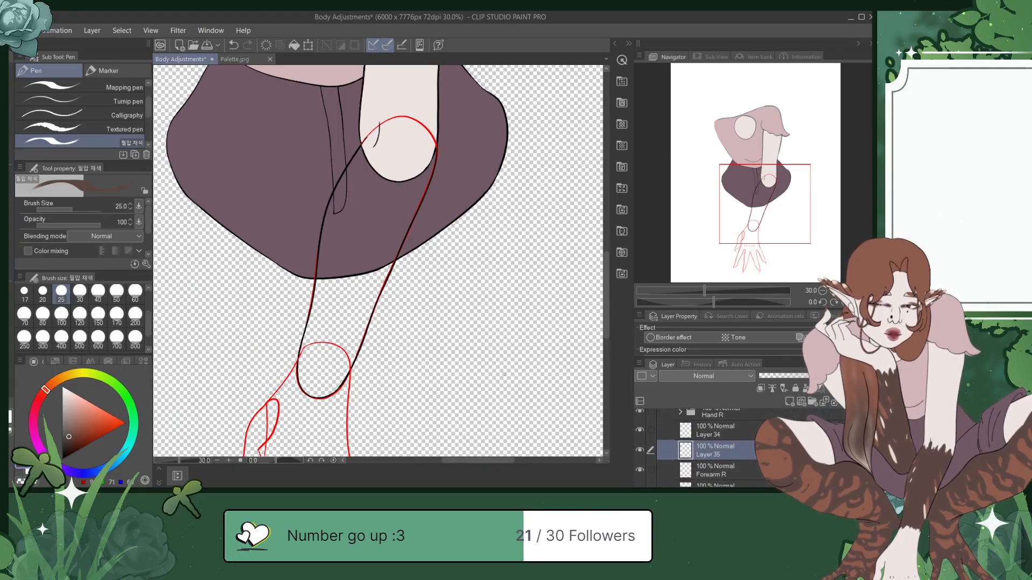
# Step: Switch to the Mapping pen with a brush size of 200 for filling in the forearm
pyautogui.click(134, 90)
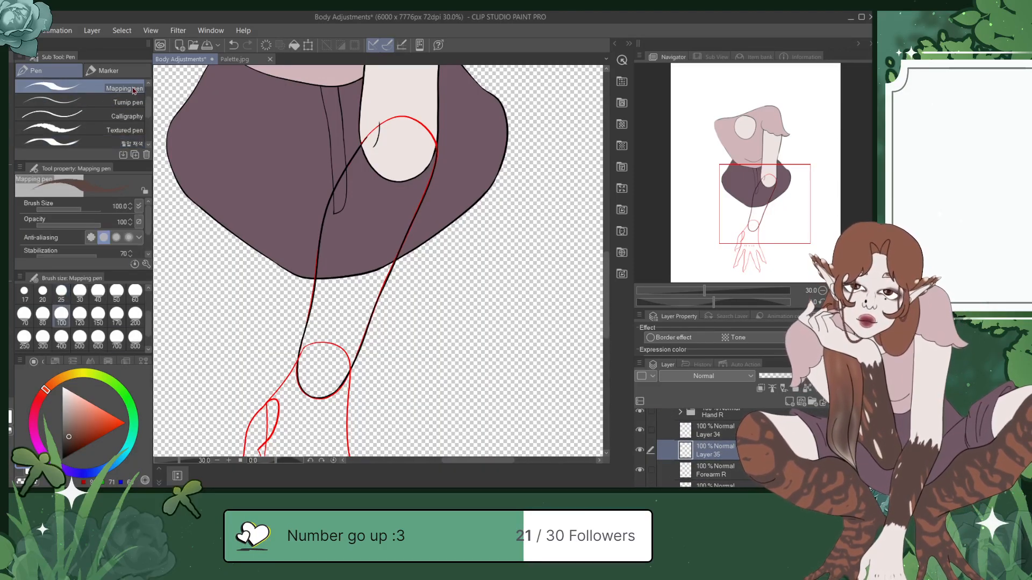
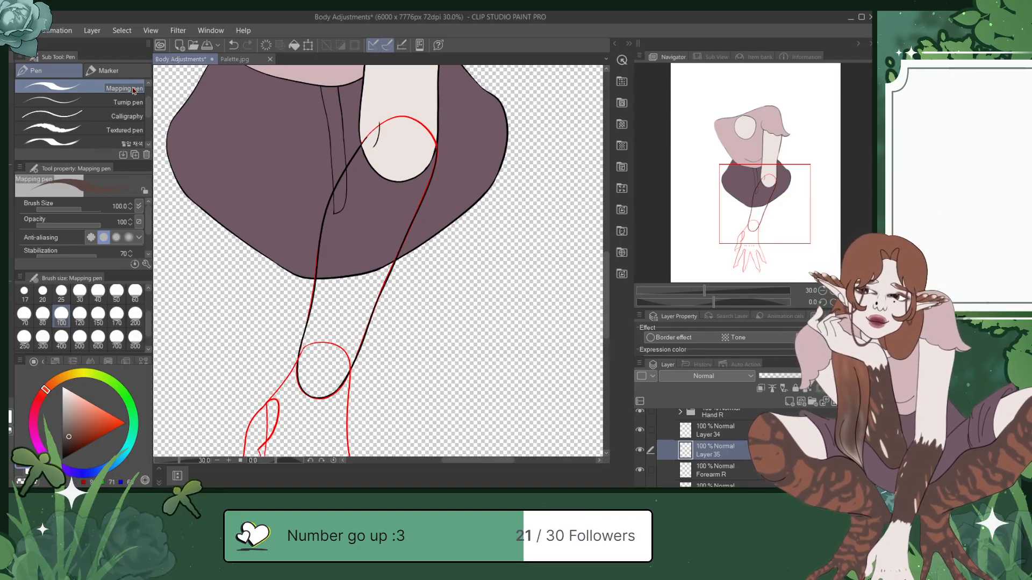
pyautogui.click(136, 316)
pyautogui.moveTo(380, 145)
pyautogui.mouseDown()
pyautogui.moveTo(329, 254)
pyautogui.moveTo(319, 375)
pyautogui.moveTo(350, 327)
pyautogui.moveTo(409, 152)
pyautogui.moveTo(374, 156)
pyautogui.moveTo(356, 193)
pyautogui.moveTo(325, 356)
pyautogui.moveTo(397, 163)
pyautogui.moveTo(388, 157)
pyautogui.moveTo(373, 202)
pyautogui.mouseUp()
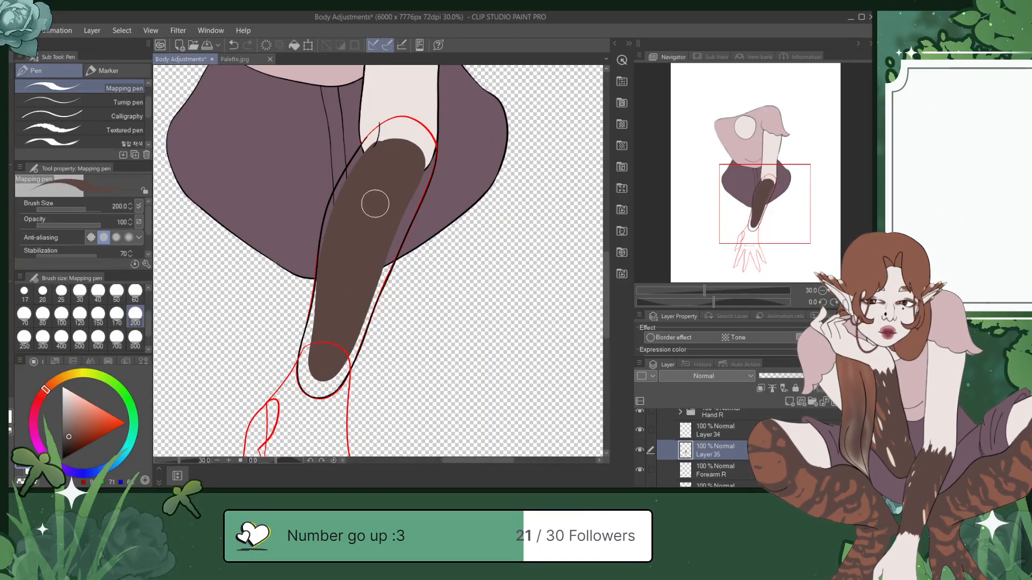
pyautogui.moveTo(323, 319)
pyautogui.mouseDown()
pyautogui.moveTo(313, 383)
pyautogui.moveTo(346, 337)
pyautogui.moveTo(388, 217)
pyautogui.mouseUp()
pyautogui.moveTo(368, 296)
pyautogui.mouseDown()
pyautogui.moveTo(403, 212)
pyautogui.moveTo(412, 155)
pyautogui.moveTo(411, 193)
pyautogui.mouseUp()
pyautogui.hotkey('ctrl', 'z')
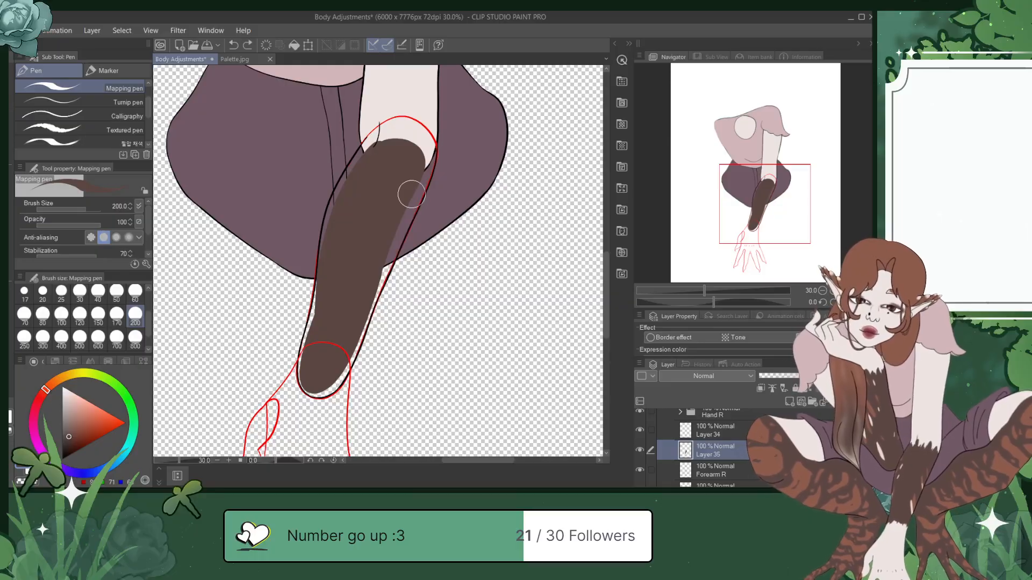
pyautogui.scroll(3, 408, 191)
pyautogui.click(63, 313)
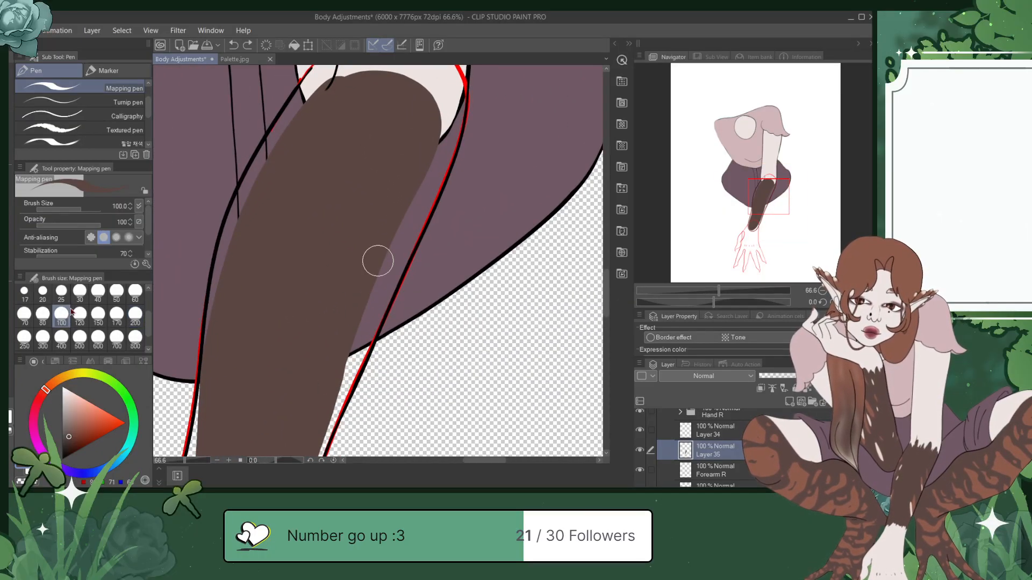
pyautogui.click(764, 181)
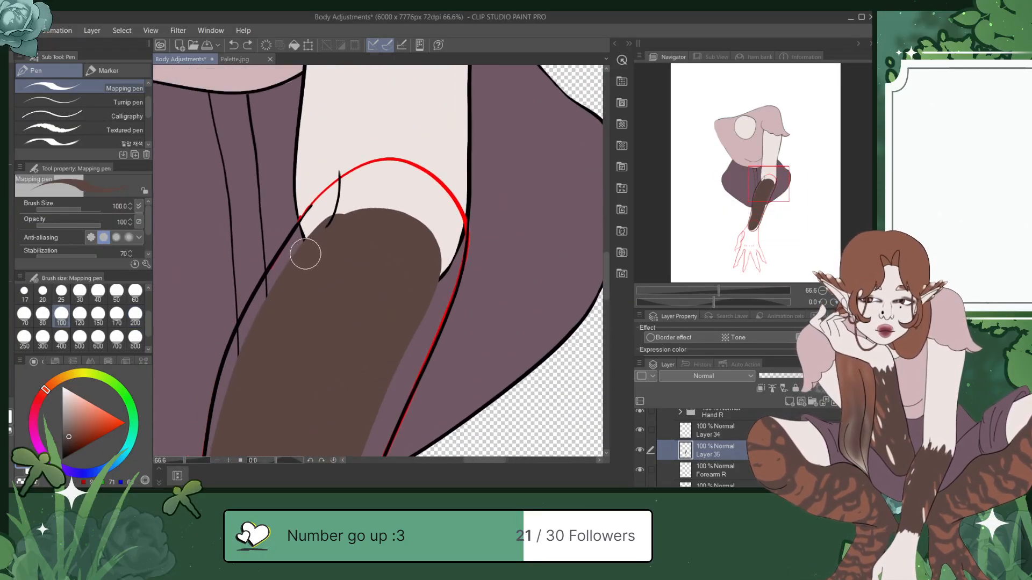
pyautogui.moveTo(312, 207); pyautogui.dragTo(322, 259)
pyautogui.hotkey('ctrl', 'z')
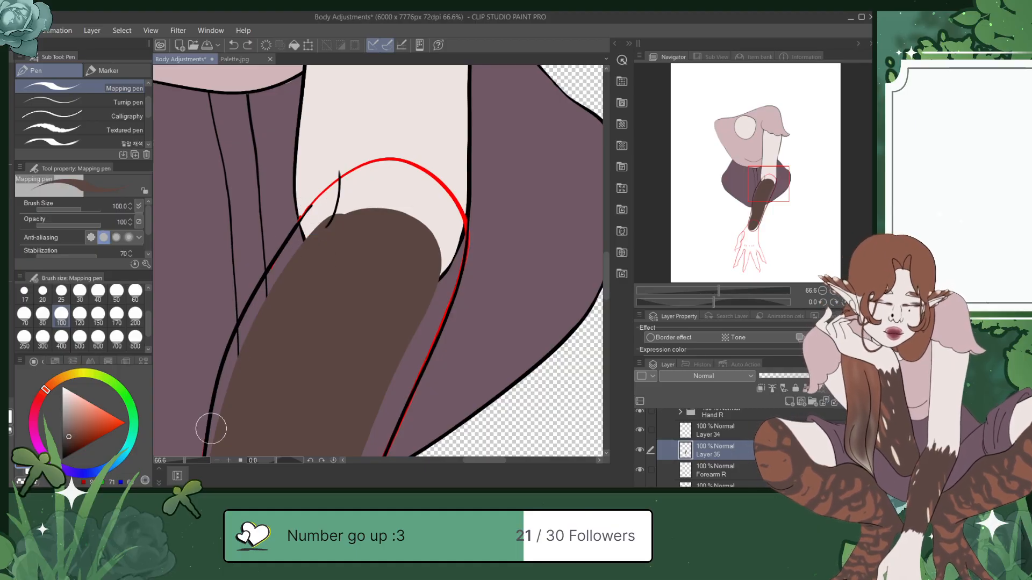
pyautogui.click(641, 451)
pyautogui.click(642, 452)
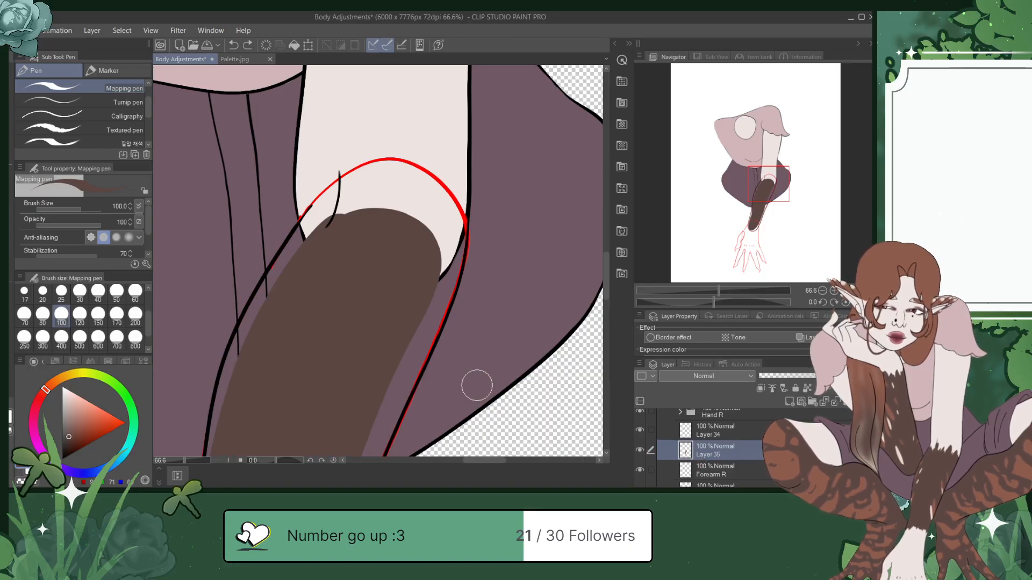
pyautogui.scroll(-4, 374, 348)
pyautogui.moveTo(780, 149); pyautogui.dragTo(777, 185)
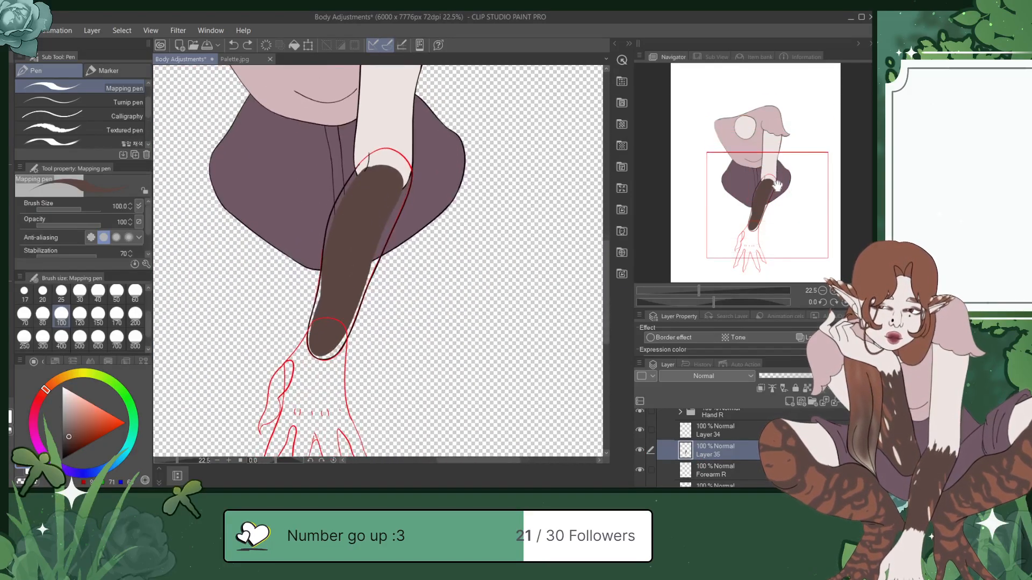
pyautogui.press('Delete')
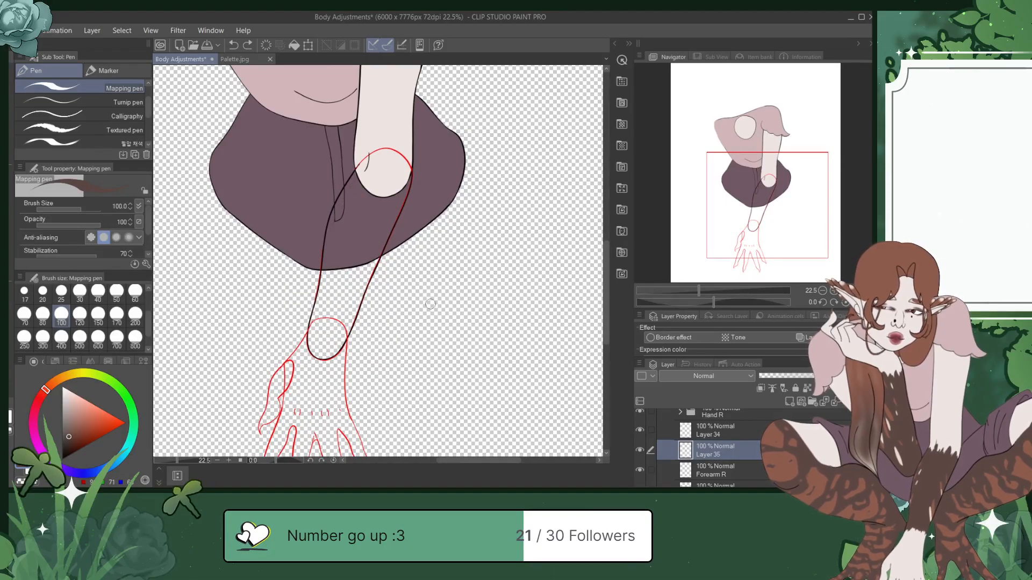
# Step: Add a layer directly above Forearm R, roughly fill the forearm outline with dark brown at brush size 200, and save
pyautogui.scroll(1, 430, 304)
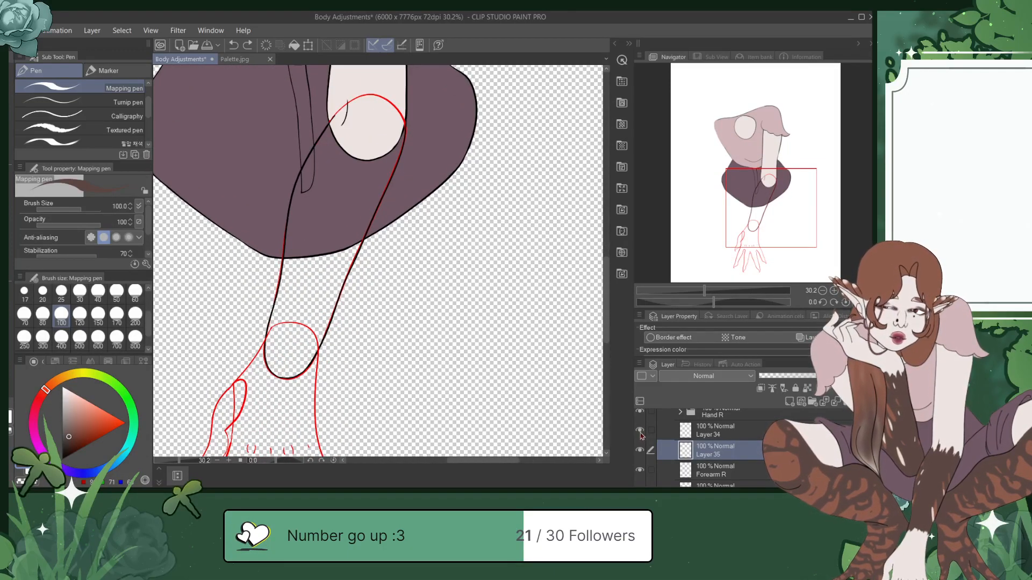
pyautogui.click(739, 468)
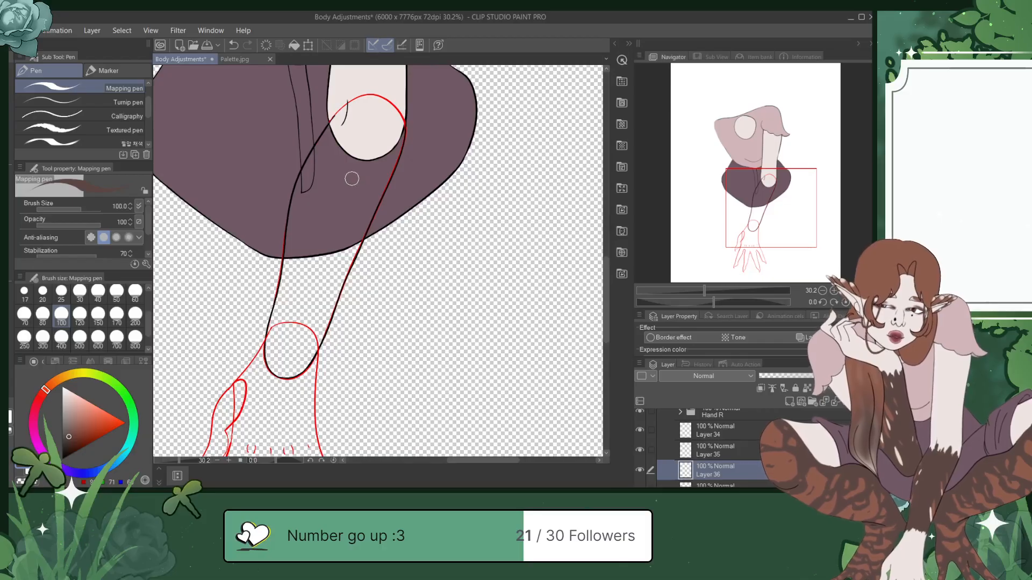
pyautogui.click(135, 317)
pyautogui.moveTo(354, 128)
pyautogui.mouseDown()
pyautogui.moveTo(327, 169)
pyautogui.moveTo(284, 360)
pyautogui.moveTo(382, 137)
pyautogui.moveTo(370, 119)
pyautogui.moveTo(349, 124)
pyautogui.moveTo(308, 289)
pyautogui.moveTo(358, 126)
pyautogui.mouseUp()
pyautogui.moveTo(321, 173)
pyautogui.mouseDown()
pyautogui.moveTo(295, 237)
pyautogui.moveTo(288, 331)
pyautogui.mouseUp()
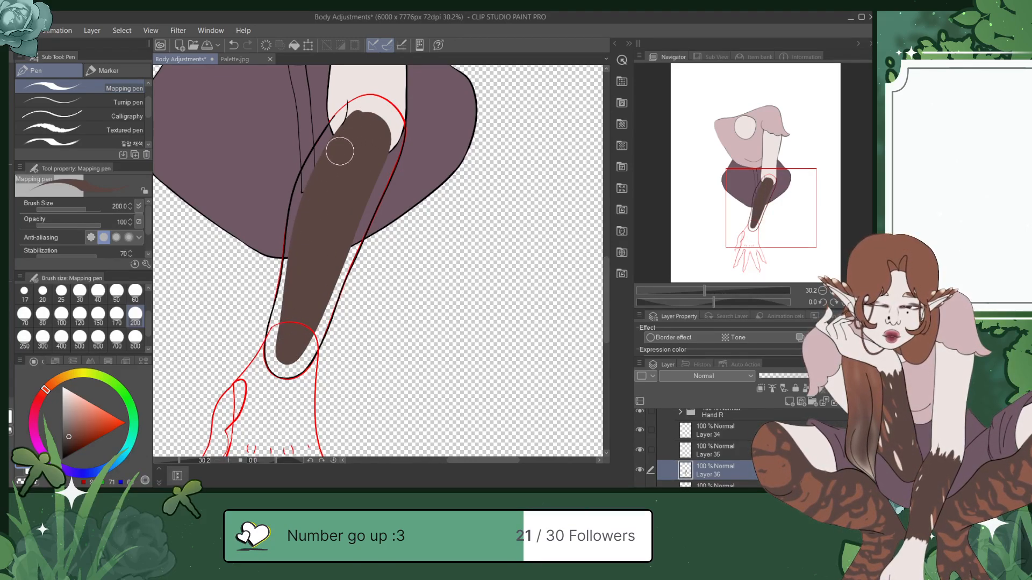
pyautogui.moveTo(352, 122)
pyautogui.mouseDown()
pyautogui.moveTo(322, 150)
pyautogui.moveTo(301, 196)
pyautogui.moveTo(278, 357)
pyautogui.moveTo(301, 359)
pyautogui.moveTo(375, 166)
pyautogui.moveTo(384, 121)
pyautogui.moveTo(341, 120)
pyautogui.mouseUp()
pyautogui.hotkey('ctrl', 's')
# Step: Reduce the brush size to 100 and delete the Forearm R layer with the red forearm sketch
pyautogui.click(61, 315)
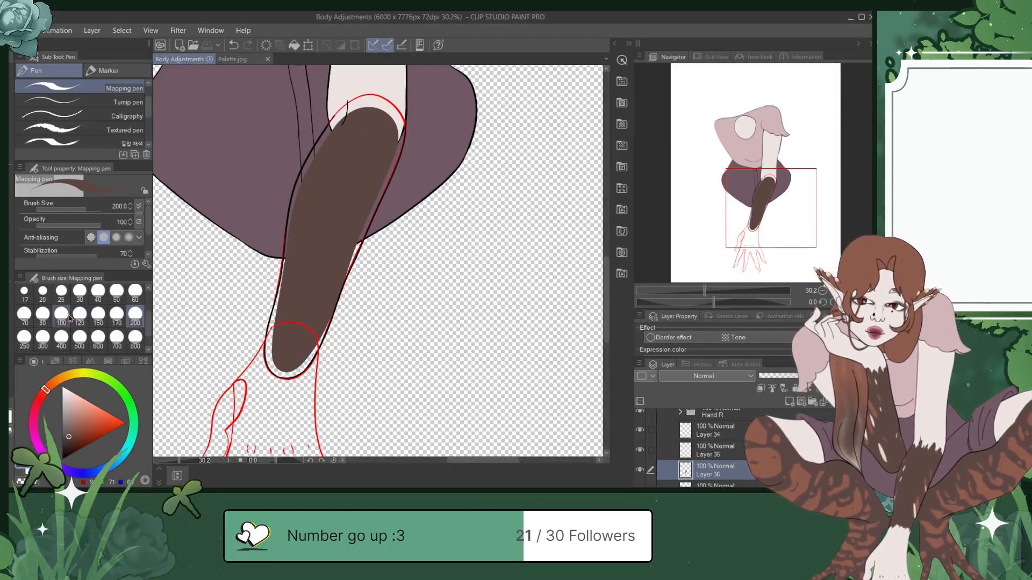
pyautogui.scroll(6, 354, 112)
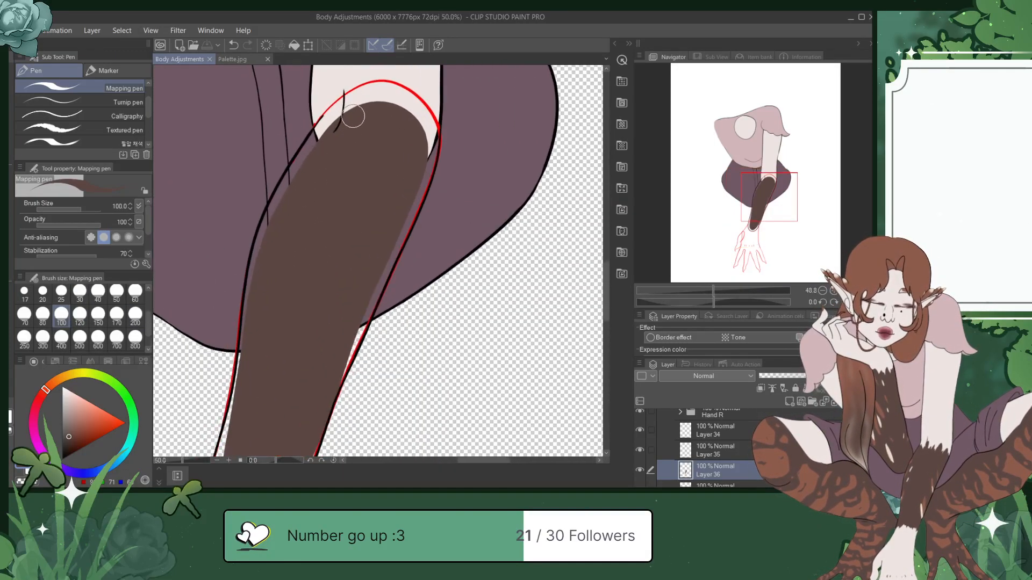
pyautogui.moveTo(773, 185); pyautogui.dragTo(766, 217)
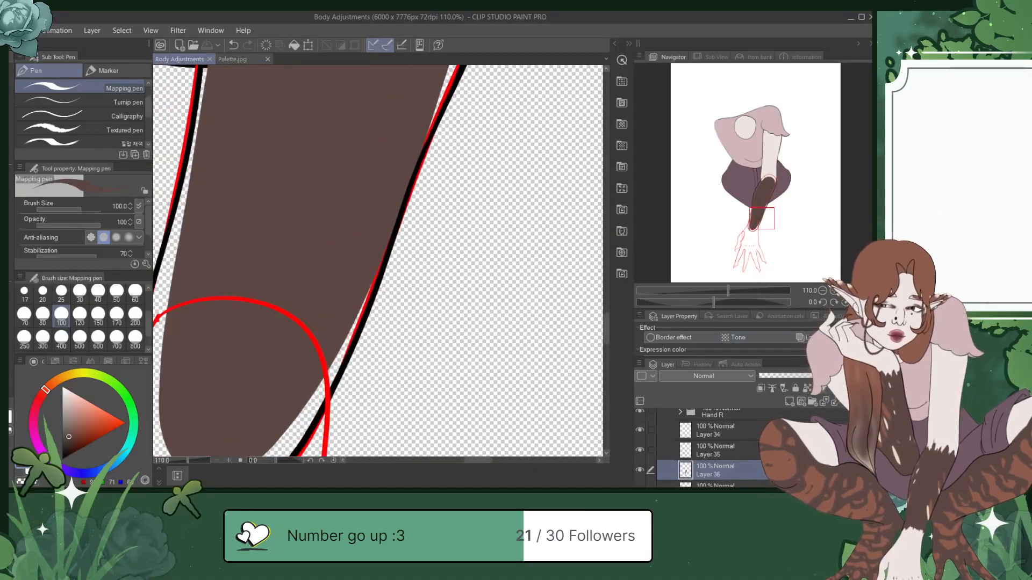
pyautogui.scroll(-1, 714, 449)
pyautogui.click(753, 482)
pyautogui.click(869, 402)
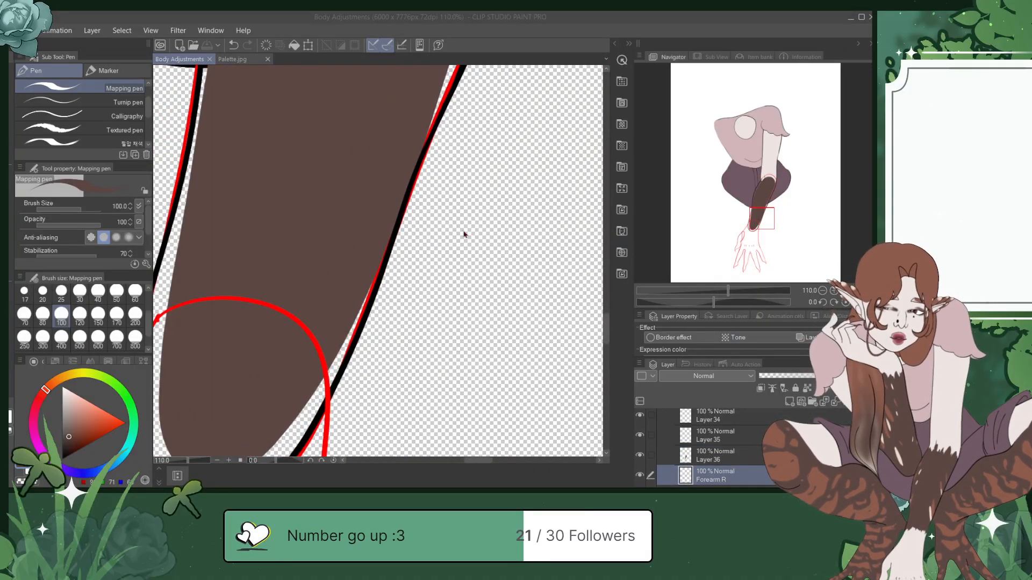
pyautogui.click(446, 201)
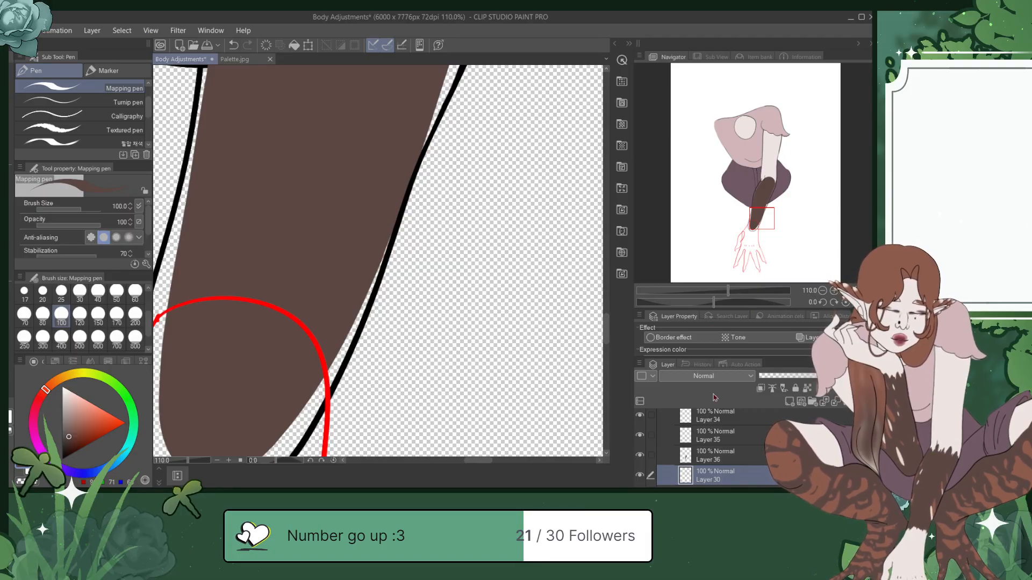
# Step: Extend the brown fill to the black outline along the lower forearm's right side and around the rounded wrist end
pyautogui.moveTo(385, 232)
pyautogui.mouseDown()
pyautogui.moveTo(313, 391)
pyautogui.moveTo(291, 405)
pyautogui.mouseUp()
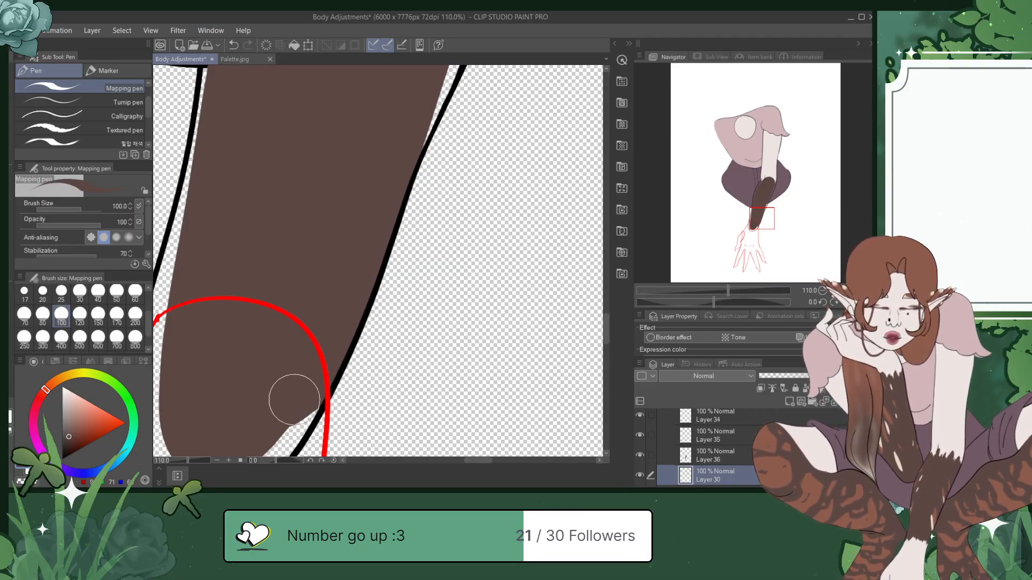
pyautogui.moveTo(764, 217); pyautogui.dragTo(757, 226)
pyautogui.moveTo(453, 216)
pyautogui.mouseDown()
pyautogui.moveTo(404, 284)
pyautogui.moveTo(372, 309)
pyautogui.moveTo(318, 316)
pyautogui.mouseUp()
pyautogui.moveTo(398, 296)
pyautogui.mouseDown()
pyautogui.moveTo(332, 324)
pyautogui.moveTo(301, 317)
pyautogui.moveTo(307, 238)
pyautogui.mouseUp()
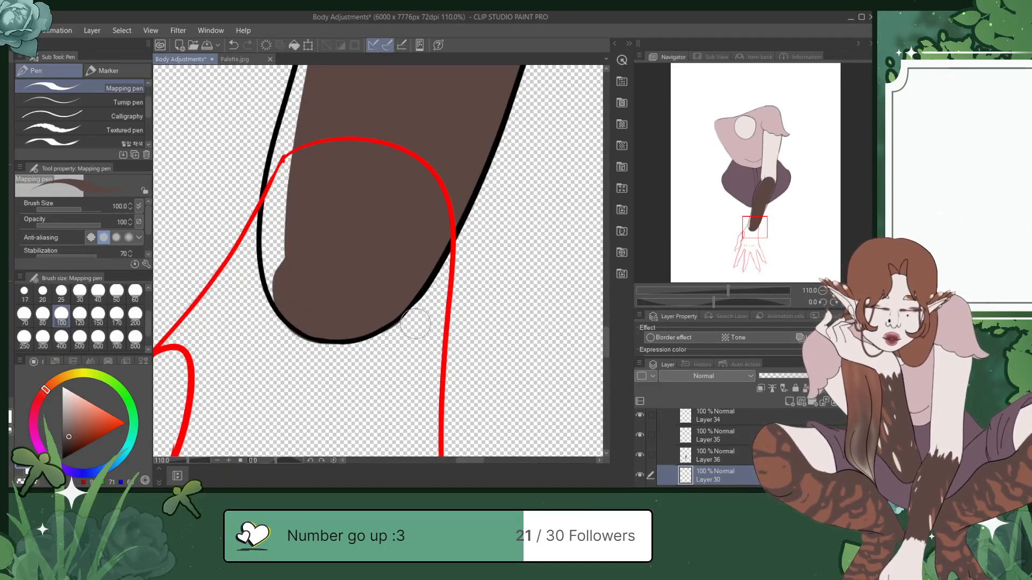
pyautogui.moveTo(280, 322); pyautogui.dragTo(407, 365)
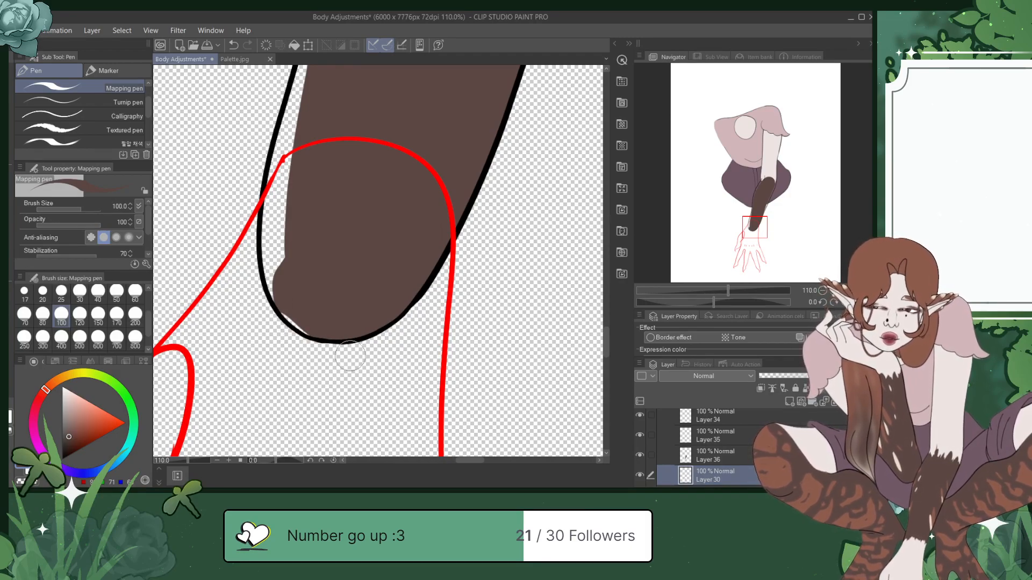
pyautogui.hotkey('ctrl', 'z')
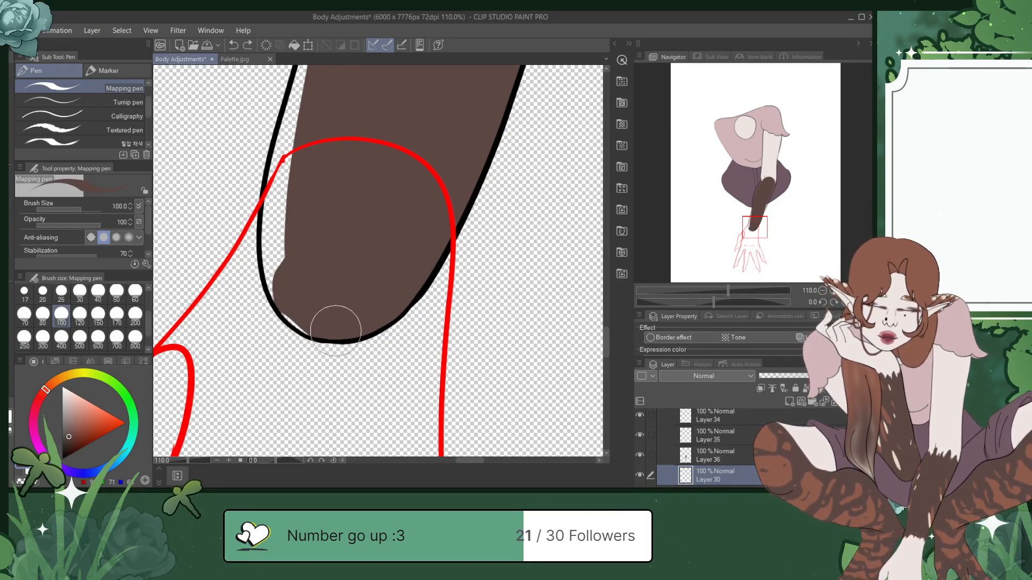
pyautogui.moveTo(308, 324)
pyautogui.mouseDown()
pyautogui.moveTo(286, 288)
pyautogui.moveTo(279, 212)
pyautogui.moveTo(301, 126)
pyautogui.moveTo(333, 380)
pyautogui.mouseUp()
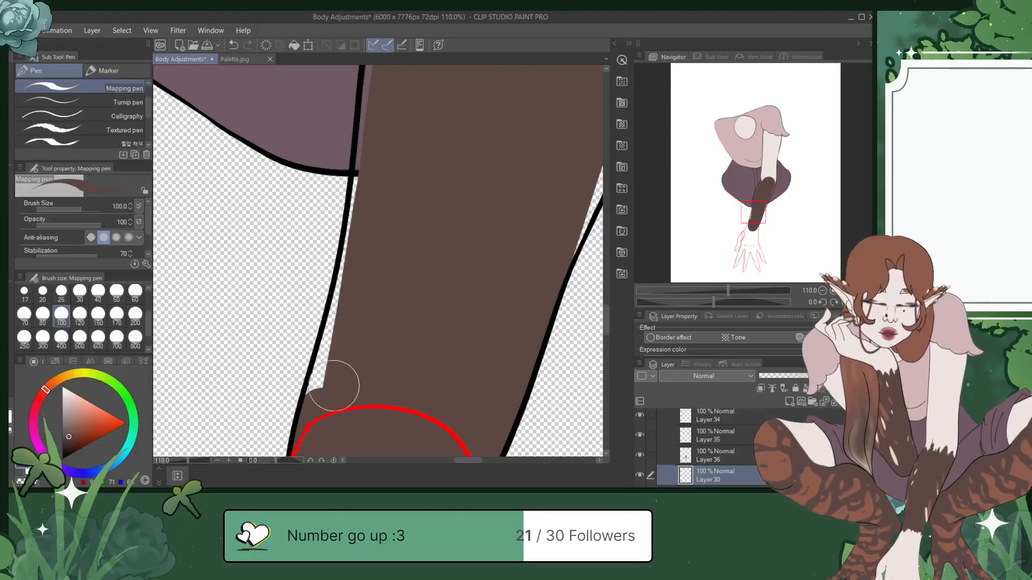
# Step: Fill the gap along the forearm's left contour with brown up to the elbow, ending in a pointed fur tuft
pyautogui.moveTo(350, 297)
pyautogui.mouseDown()
pyautogui.moveTo(374, 220)
pyautogui.moveTo(352, 280)
pyautogui.moveTo(375, 111)
pyautogui.moveTo(303, 379)
pyautogui.moveTo(307, 277)
pyautogui.moveTo(337, 172)
pyautogui.mouseUp()
pyautogui.hotkey('ctrl', 'z')
pyautogui.moveTo(302, 339)
pyautogui.mouseDown()
pyautogui.moveTo(322, 223)
pyautogui.moveTo(321, 242)
pyautogui.moveTo(384, 75)
pyautogui.mouseUp()
pyautogui.moveTo(758, 196); pyautogui.dragTo(761, 182)
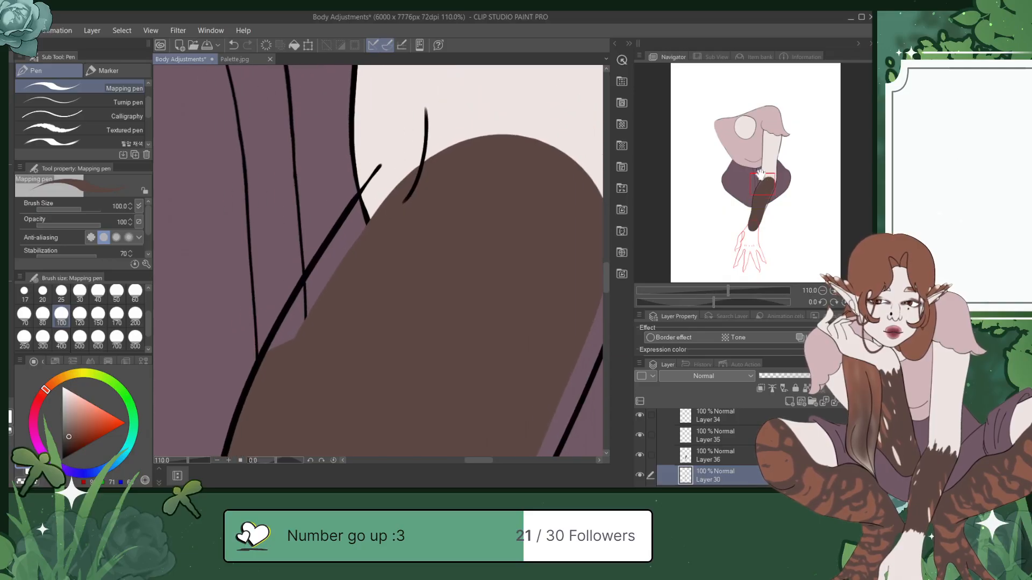
pyautogui.moveTo(359, 227)
pyautogui.mouseDown()
pyautogui.moveTo(337, 261)
pyautogui.moveTo(387, 152)
pyautogui.mouseUp()
# Step: Fill the gap along the upper forearm's right contour with brown towards the elbow, undoing strokes that miss the outline
pyautogui.moveTo(762, 181); pyautogui.dragTo(766, 201)
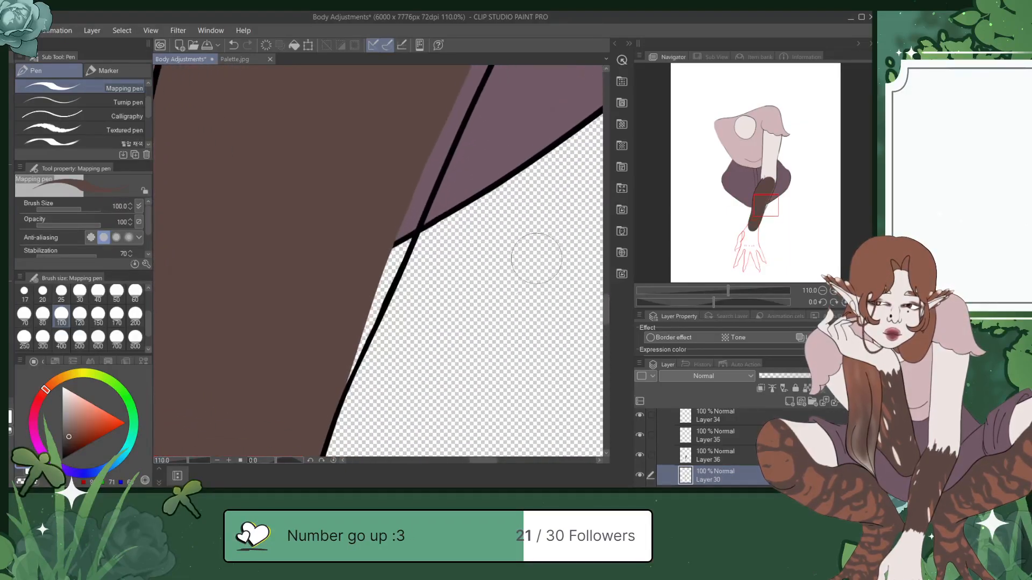
pyautogui.moveTo(334, 383)
pyautogui.mouseDown()
pyautogui.moveTo(375, 298)
pyautogui.moveTo(399, 197)
pyautogui.moveTo(415, 198)
pyautogui.moveTo(401, 237)
pyautogui.moveTo(443, 113)
pyautogui.mouseUp()
pyautogui.hotkey('ctrl', 'z')
pyautogui.moveTo(767, 202); pyautogui.dragTo(774, 185)
pyautogui.moveTo(339, 394)
pyautogui.mouseDown()
pyautogui.moveTo(329, 446)
pyautogui.moveTo(390, 269)
pyautogui.moveTo(384, 318)
pyautogui.moveTo(401, 276)
pyautogui.moveTo(428, 159)
pyautogui.moveTo(438, 162)
pyautogui.moveTo(428, 204)
pyautogui.moveTo(434, 101)
pyautogui.mouseUp()
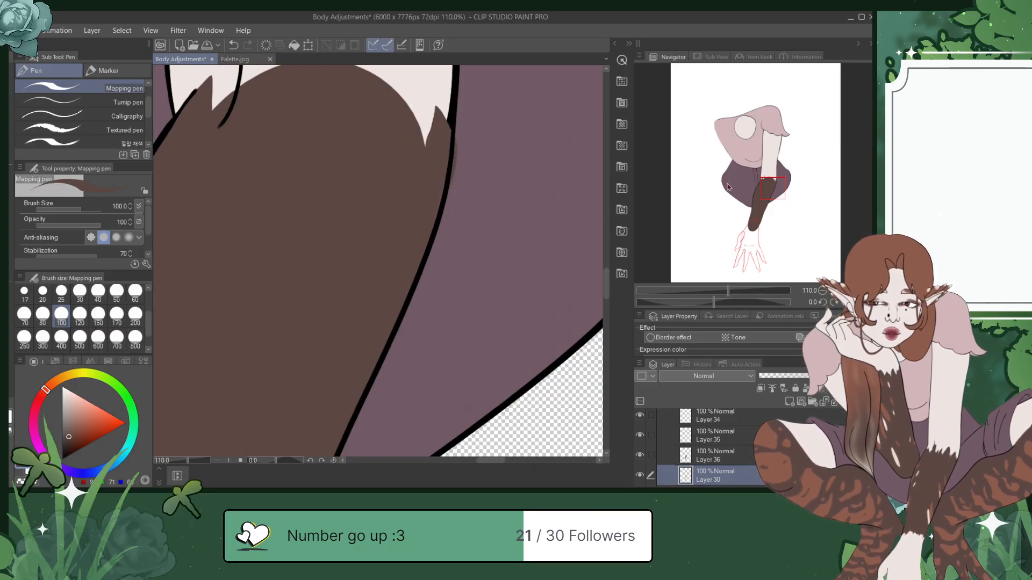
pyautogui.hotkey('ctrl', 'z')
# Step: Paint jagged brown fur tips along the rounded top edge of the forearm fill at the elbow, and save
pyautogui.scroll(5, 420, 399)
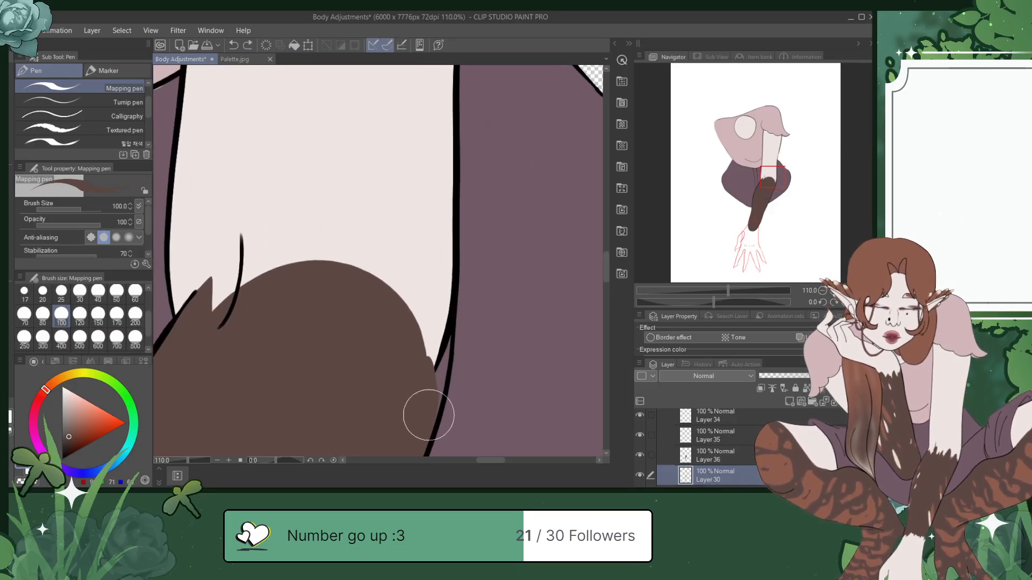
pyautogui.moveTo(429, 414)
pyautogui.mouseDown()
pyautogui.moveTo(443, 342)
pyautogui.moveTo(433, 260)
pyautogui.mouseUp()
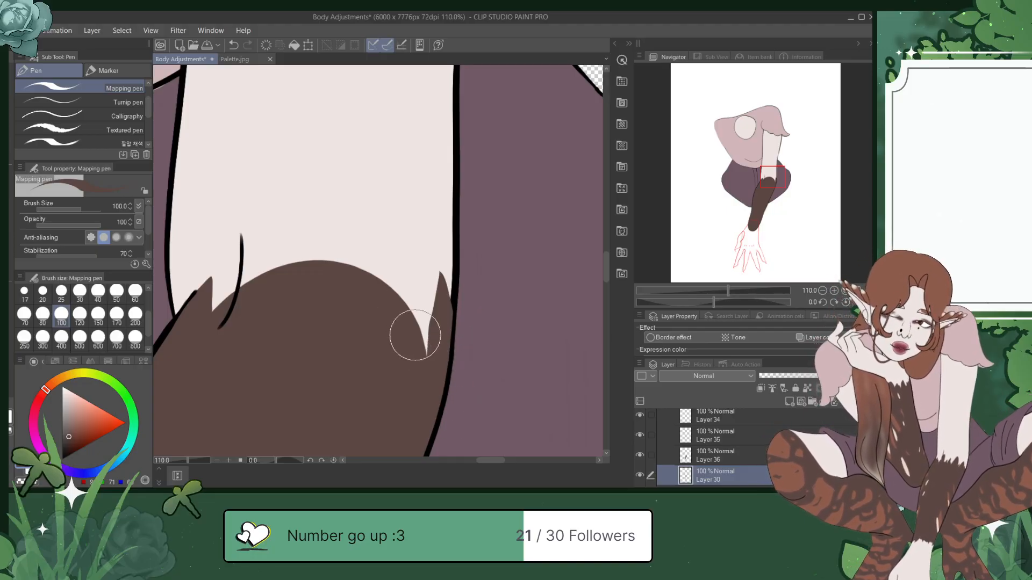
pyautogui.moveTo(410, 329); pyautogui.dragTo(396, 274)
pyautogui.moveTo(263, 279); pyautogui.dragTo(278, 254)
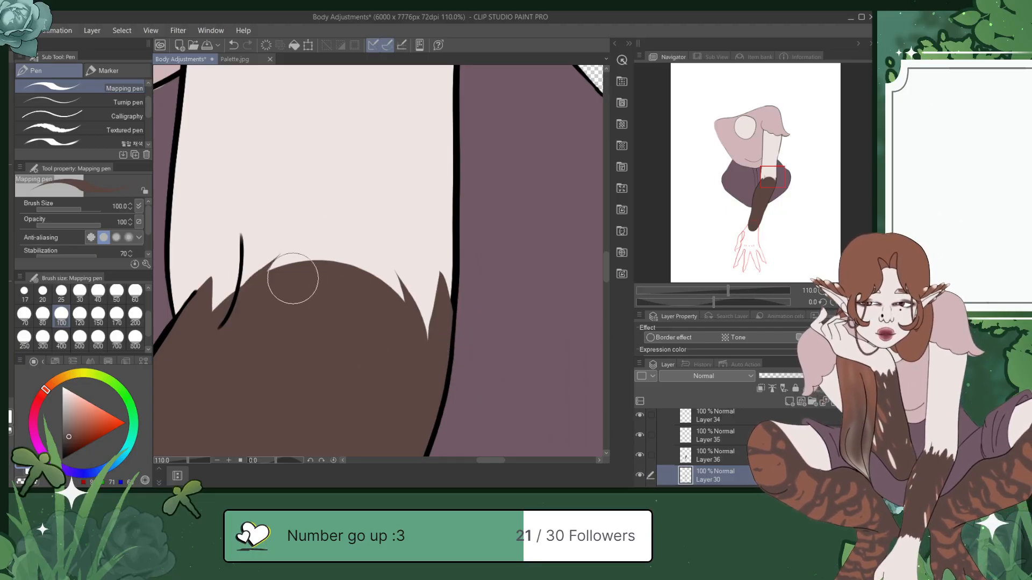
pyautogui.moveTo(375, 292); pyautogui.dragTo(351, 254)
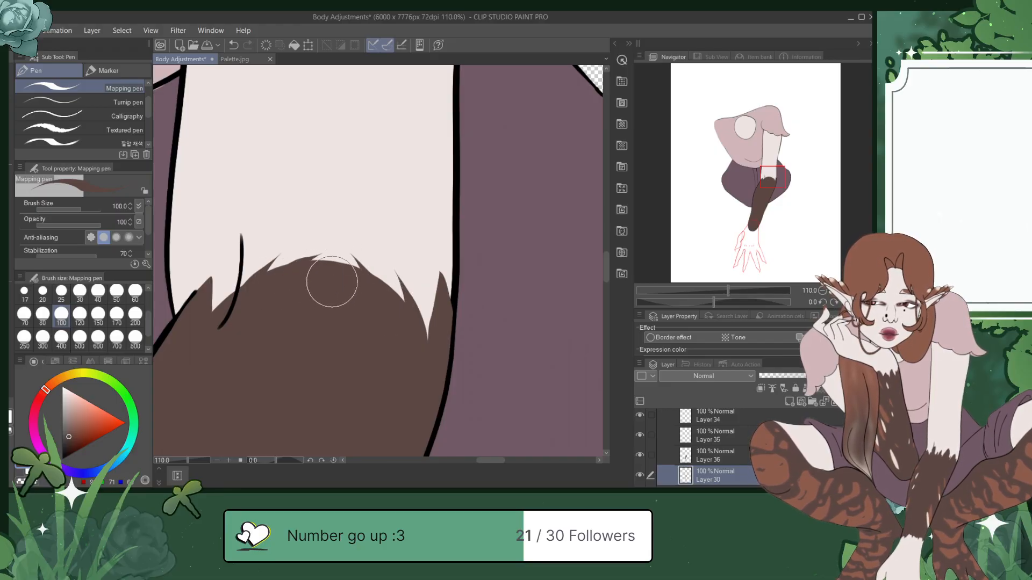
pyautogui.hotkey('ctrl', 's')
# Step: Check the coloured forearm against the body, expand the Hand R layer group, and save
pyautogui.scroll(-4, 301, 258)
pyautogui.scroll(-2, 279, 268)
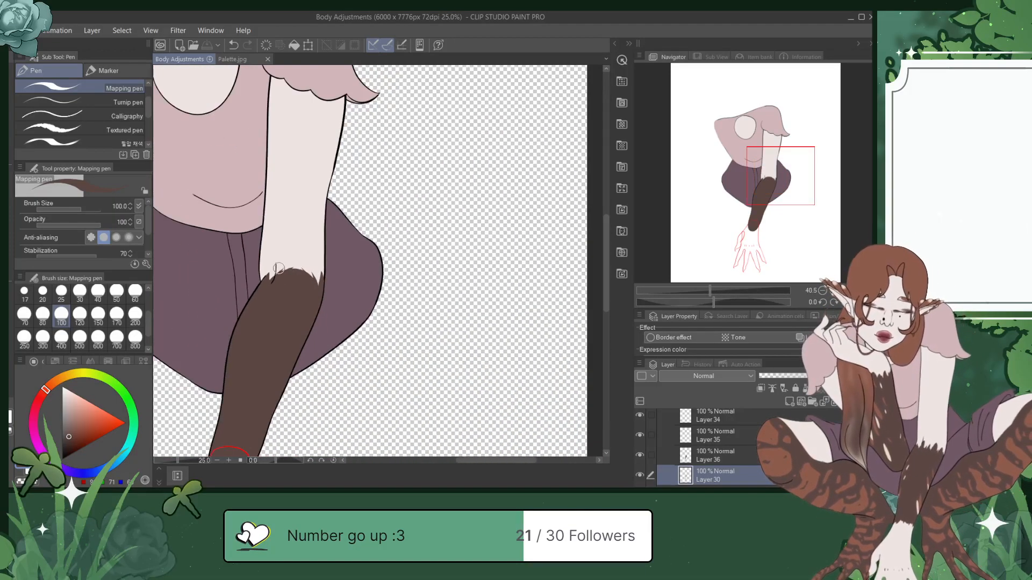
pyautogui.moveTo(794, 155); pyautogui.dragTo(771, 176)
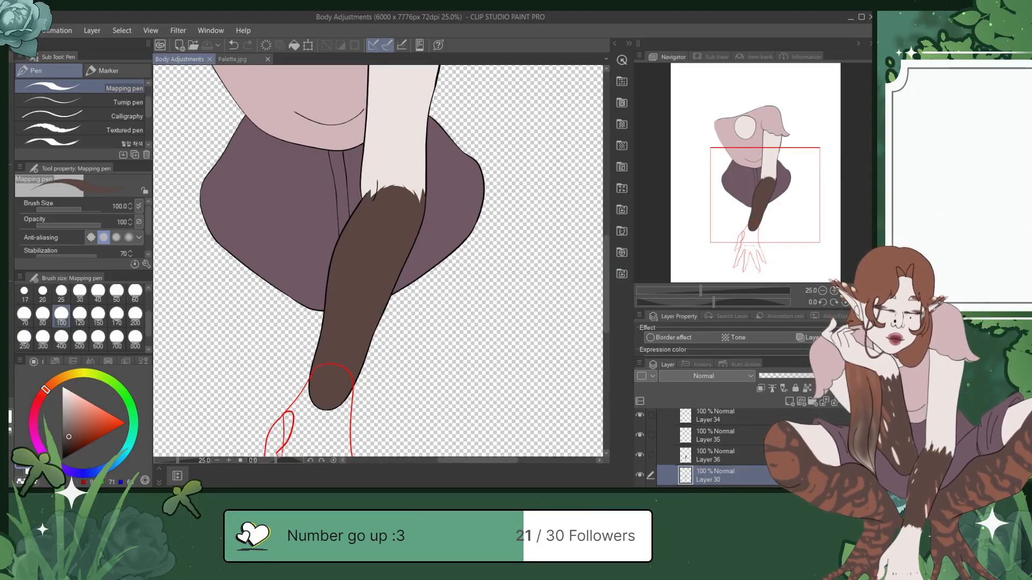
pyautogui.scroll(2, 745, 453)
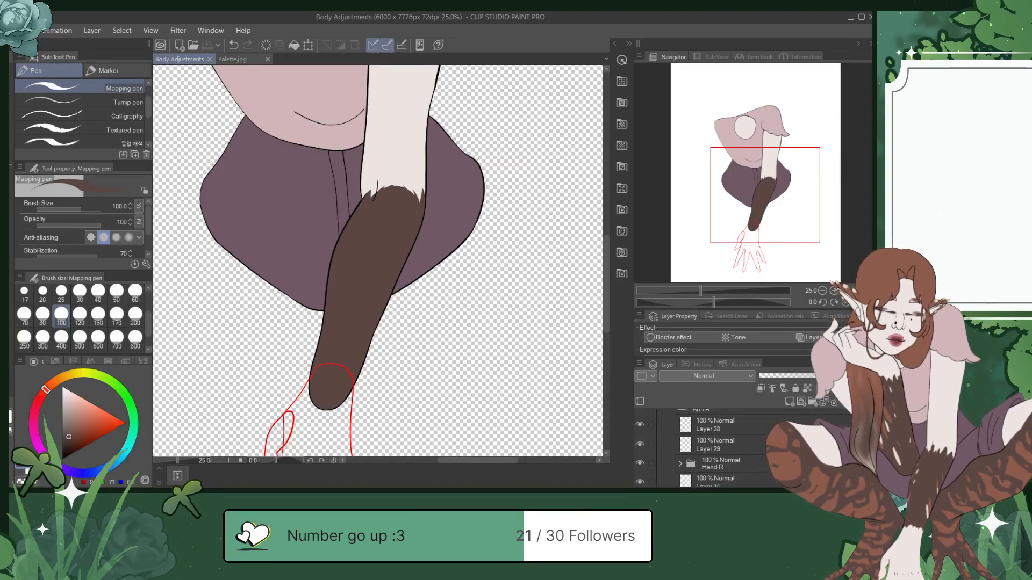
pyautogui.click(681, 438)
pyautogui.hotkey('ctrl', 's')
pyautogui.scroll(-2, 715, 449)
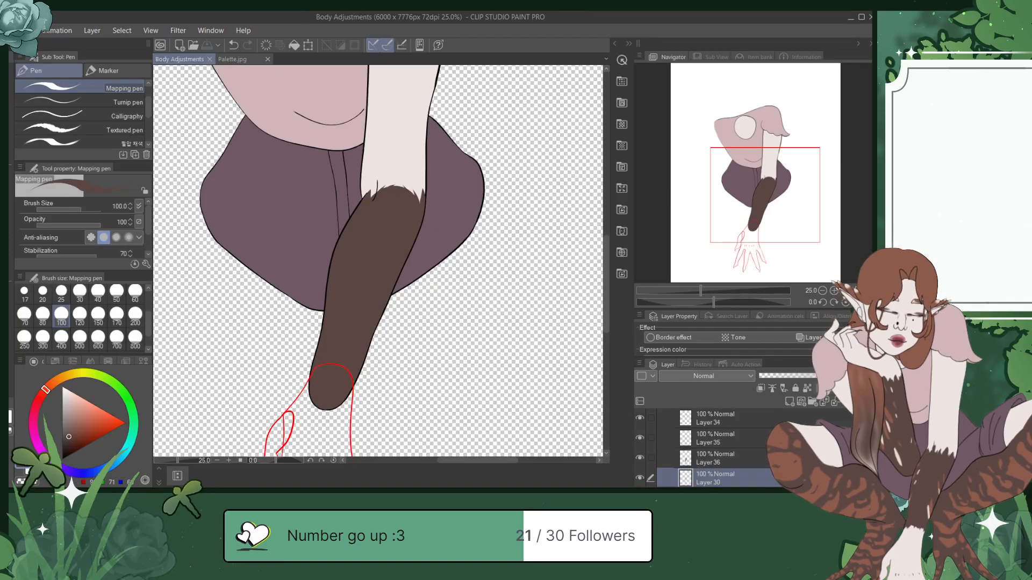
pyautogui.scroll(3, 715, 449)
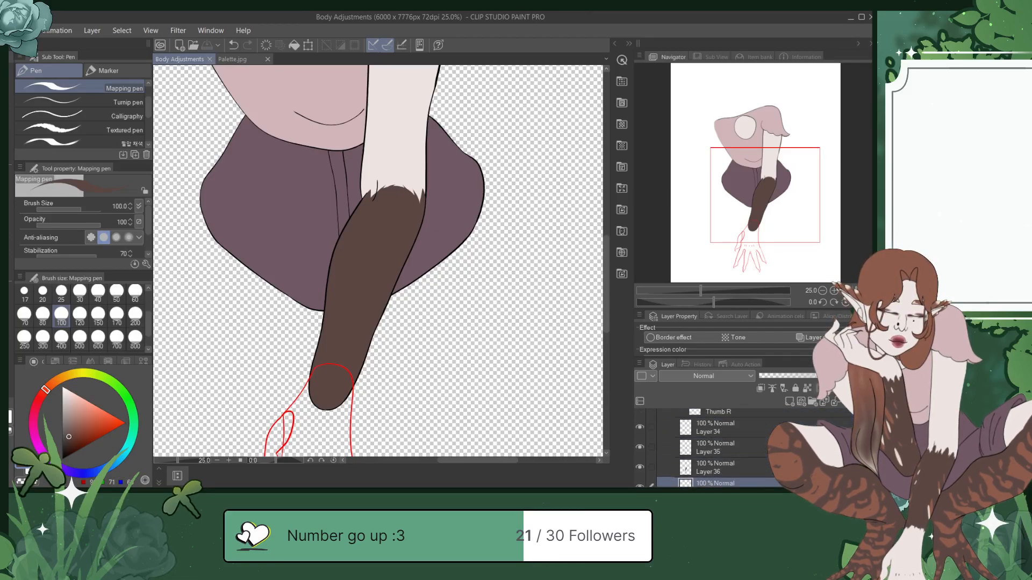
# Step: Add a new layer above the Hand R sketch layer and ready the 필압 채색 brush at size 25 in black
pyautogui.scroll(3, 715, 448)
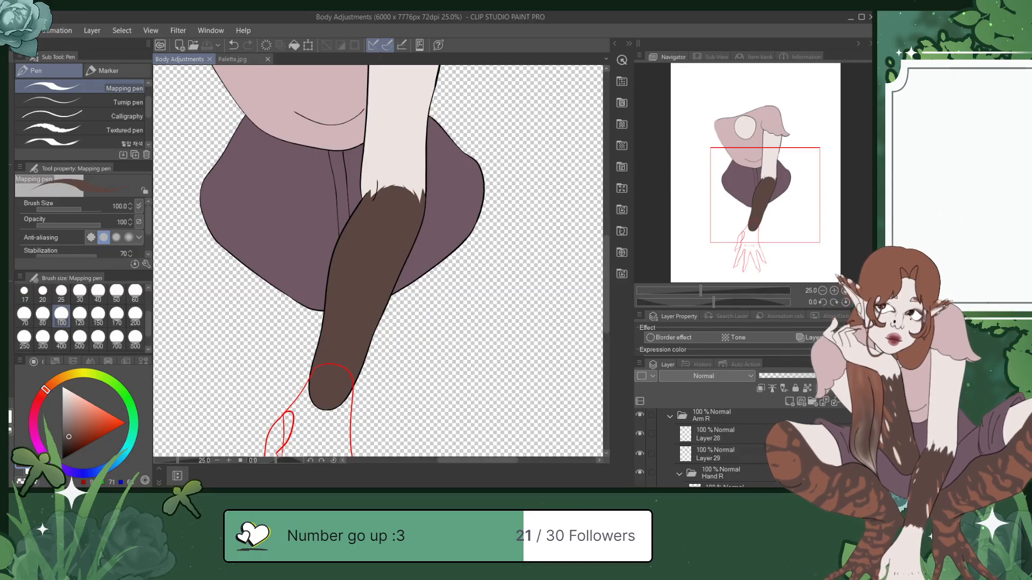
pyautogui.scroll(-4, 715, 449)
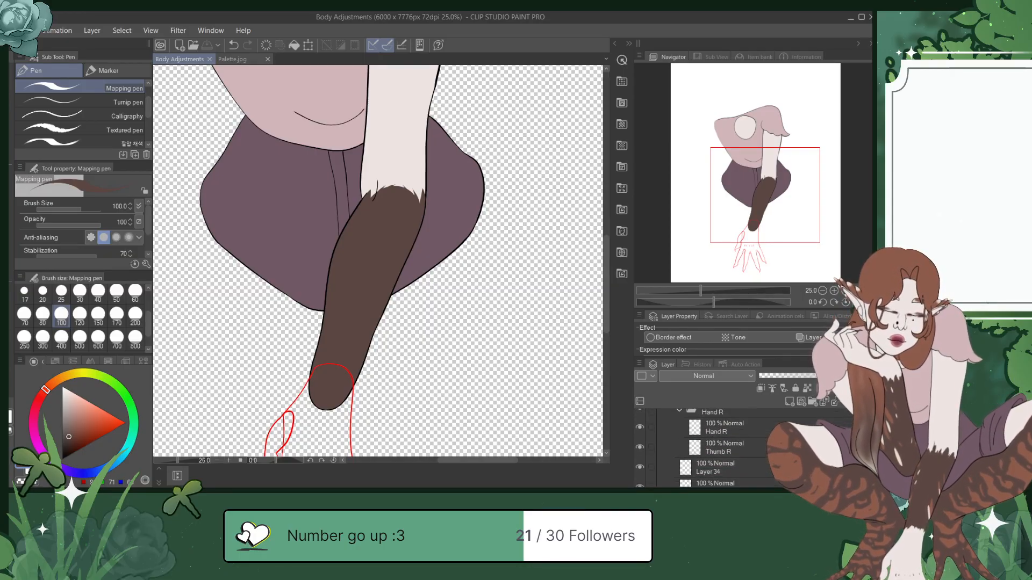
pyautogui.scroll(1, 715, 449)
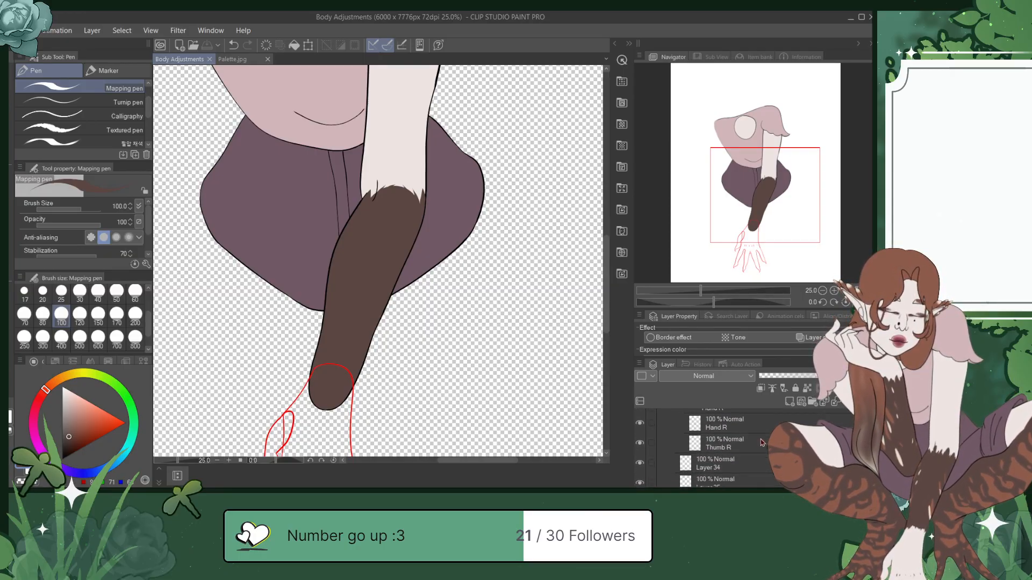
pyautogui.click(767, 427)
pyautogui.click(790, 401)
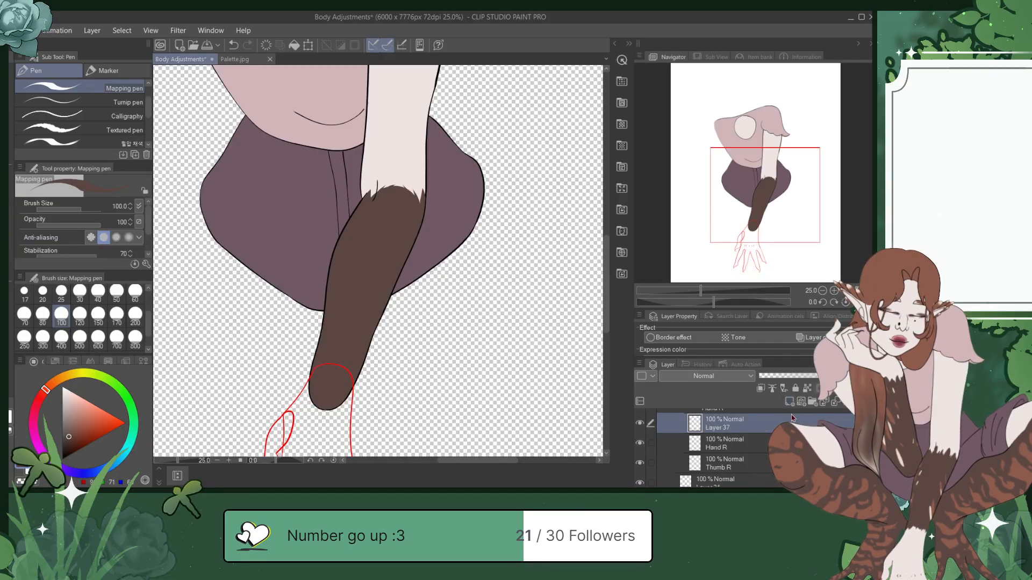
pyautogui.click(53, 142)
pyautogui.click(63, 459)
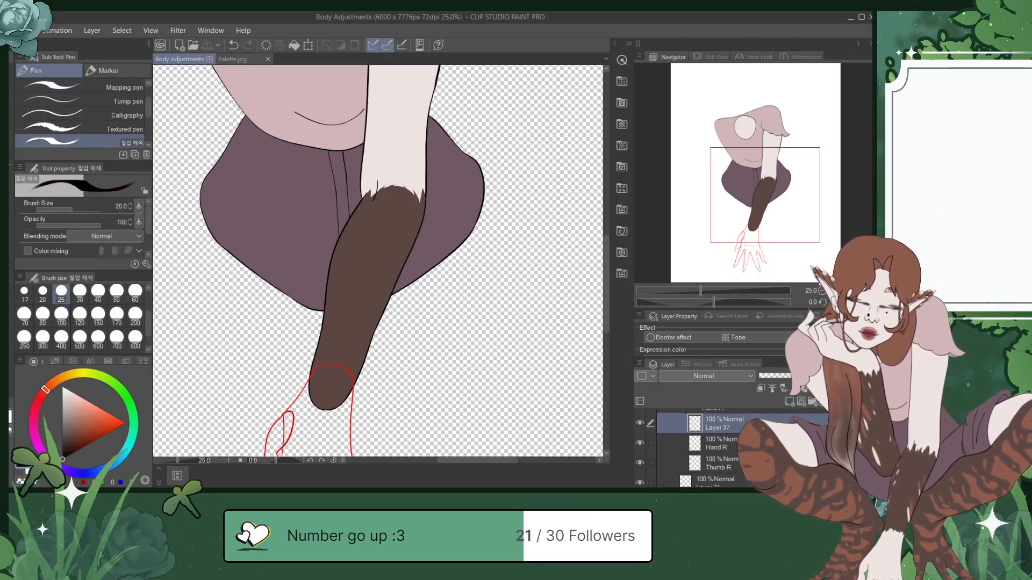
# Step: Move the Thumb R layer above the new line art layer, reselect the line art layer, and save
pyautogui.moveTo(773, 178); pyautogui.dragTo(748, 222)
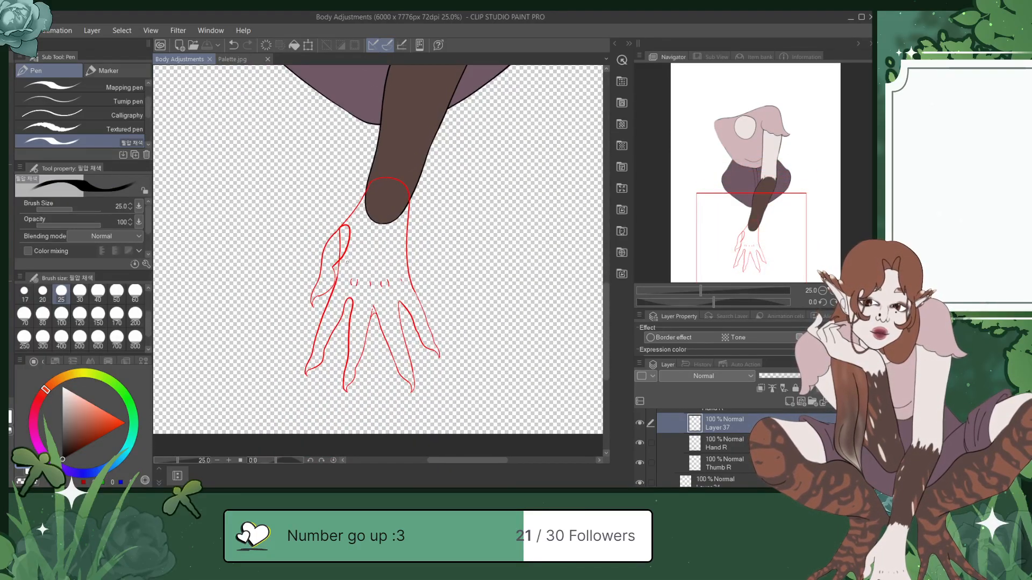
pyautogui.scroll(5, 347, 261)
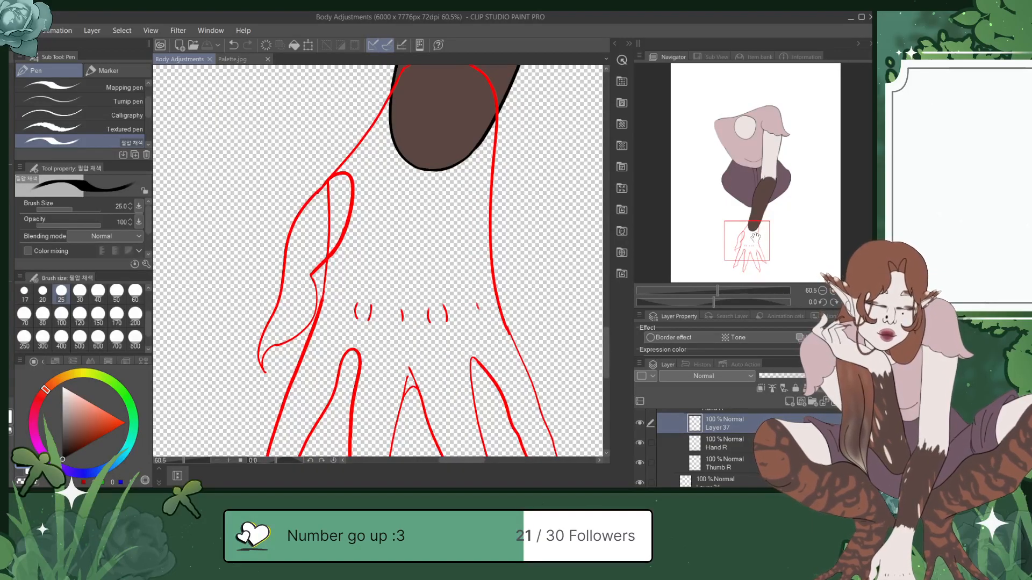
pyautogui.moveTo(736, 463); pyautogui.dragTo(741, 429)
pyautogui.click(735, 457)
pyautogui.hotkey('ctrl', 's')
# Step: Ink the palm edge beneath the thumb and the left wrist contour up to the forearm in black, and save
pyautogui.moveTo(748, 234); pyautogui.dragTo(746, 214)
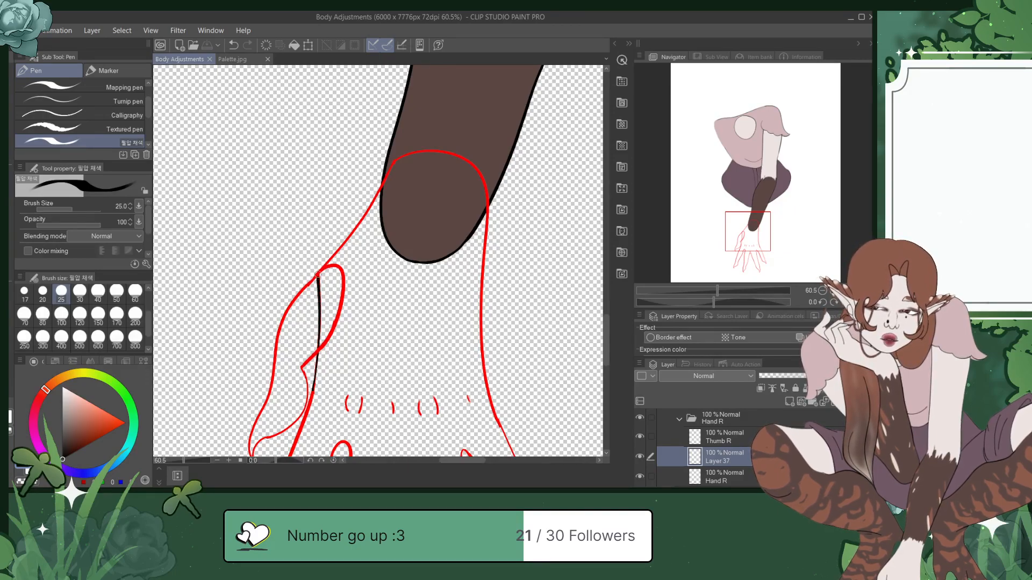
pyautogui.moveTo(393, 162); pyautogui.dragTo(384, 194)
pyautogui.hotkey('ctrl', 's')
# Step: Ink the right contour of the hand from the forearm down to the base of the little finger, and save
pyautogui.moveTo(756, 222)
pyautogui.mouseDown()
pyautogui.moveTo(755, 245)
pyautogui.moveTo(763, 226)
pyautogui.mouseUp()
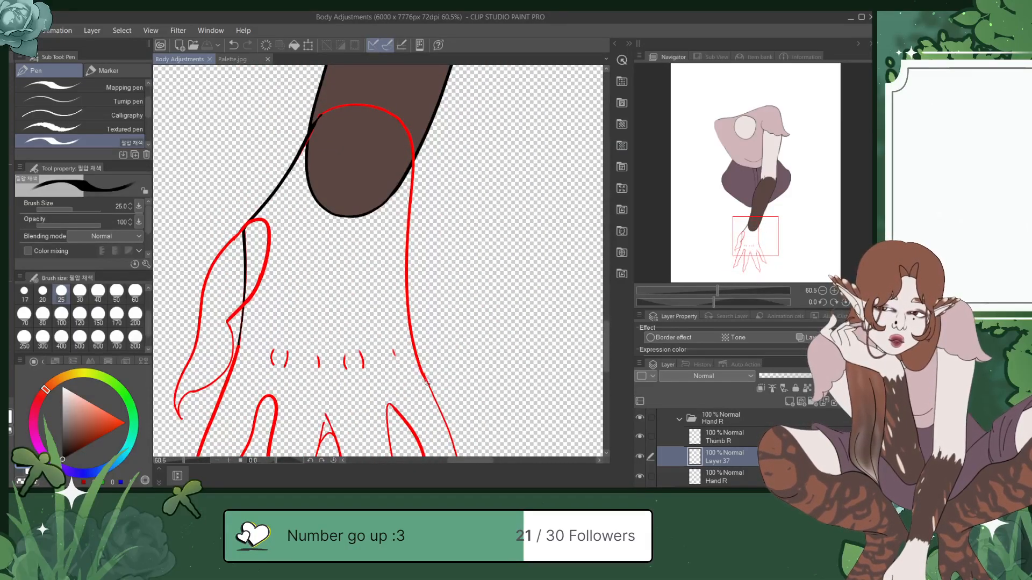
pyautogui.moveTo(407, 277); pyautogui.dragTo(428, 383)
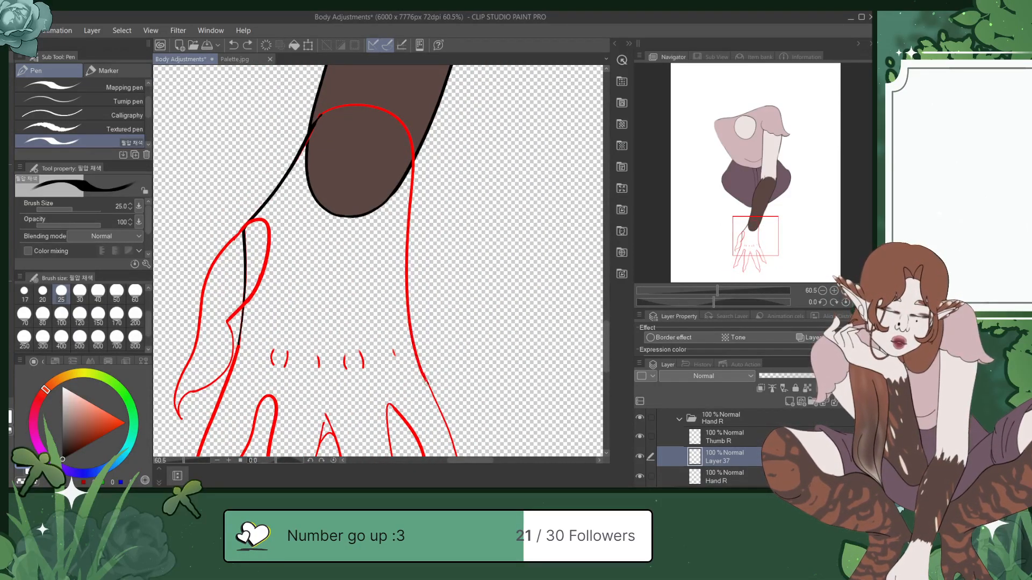
pyautogui.hotkey('ctrl', 'z')
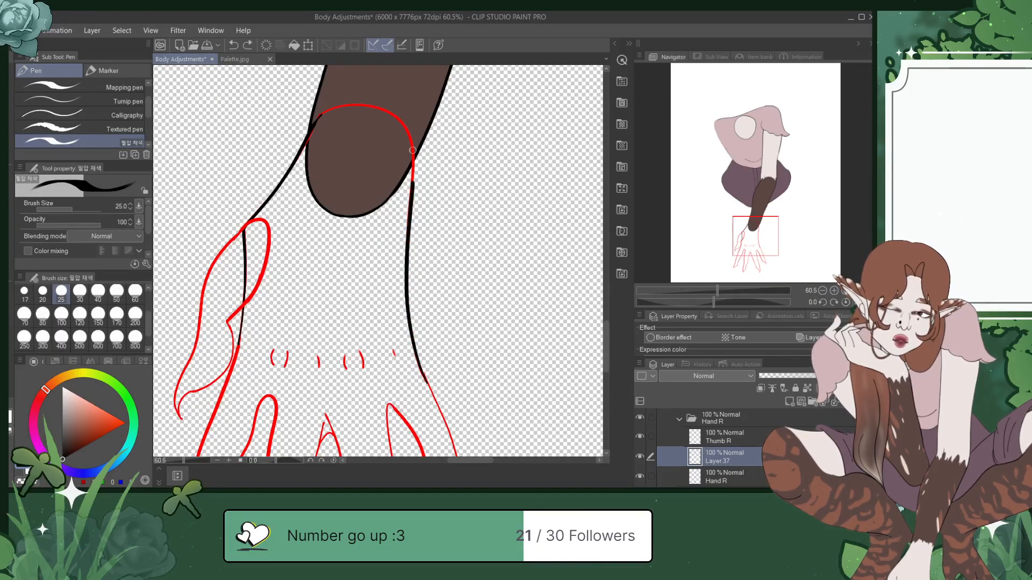
pyautogui.hotkey('ctrl', 's')
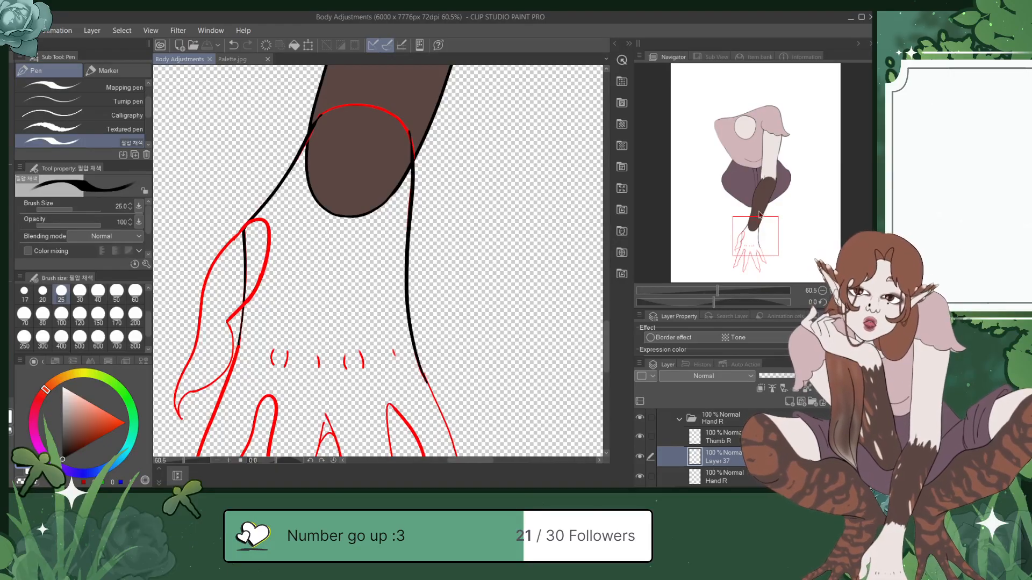
# Step: Ink the short curved knuckle marks across the back of the hand over the red sketch, and save
pyautogui.moveTo(758, 234)
pyautogui.mouseDown()
pyautogui.moveTo(764, 248)
pyautogui.moveTo(751, 244)
pyautogui.mouseUp()
pyautogui.scroll(4, 406, 240)
pyautogui.moveTo(466, 228); pyautogui.dragTo(472, 245)
pyautogui.moveTo(414, 224); pyautogui.dragTo(420, 262)
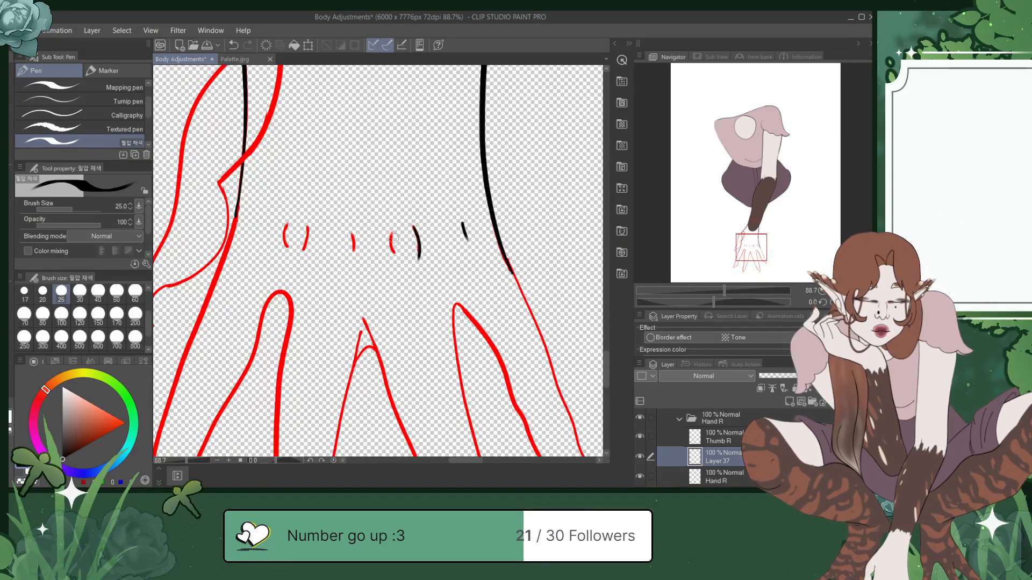
pyautogui.hotkey('ctrl', 'z')
pyautogui.moveTo(412, 225); pyautogui.dragTo(418, 262)
pyautogui.moveTo(392, 228)
pyautogui.mouseDown()
pyautogui.moveTo(393, 254)
pyautogui.moveTo(355, 263)
pyautogui.mouseUp()
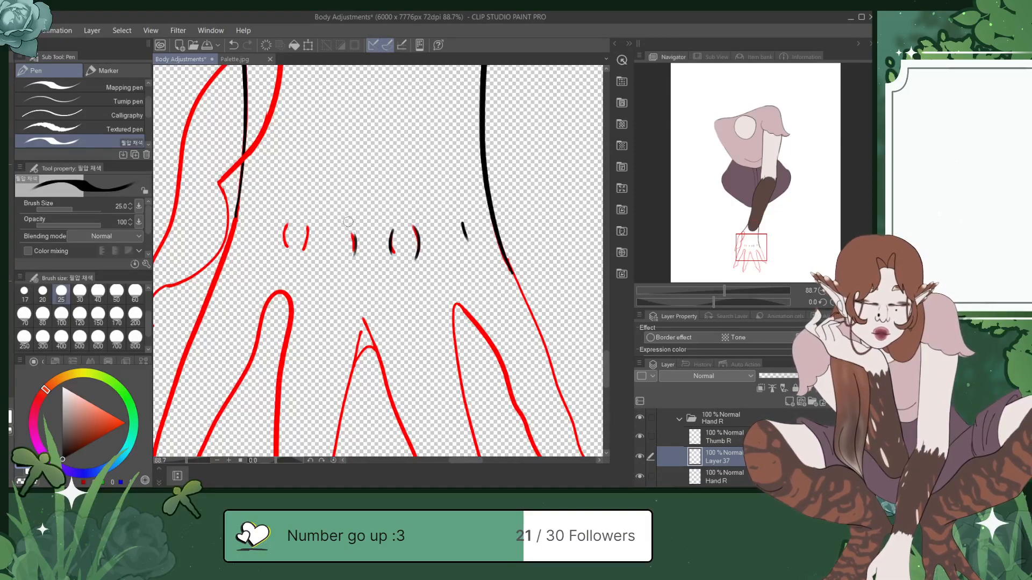
pyautogui.moveTo(306, 226)
pyautogui.mouseDown()
pyautogui.moveTo(304, 251)
pyautogui.moveTo(286, 248)
pyautogui.mouseUp()
pyautogui.hotkey('ctrl', 's')
# Step: Ink the little finger's outline down to its pointed tip and back around the gap beside the ring finger, and save
pyautogui.moveTo(750, 252); pyautogui.dragTo(757, 257)
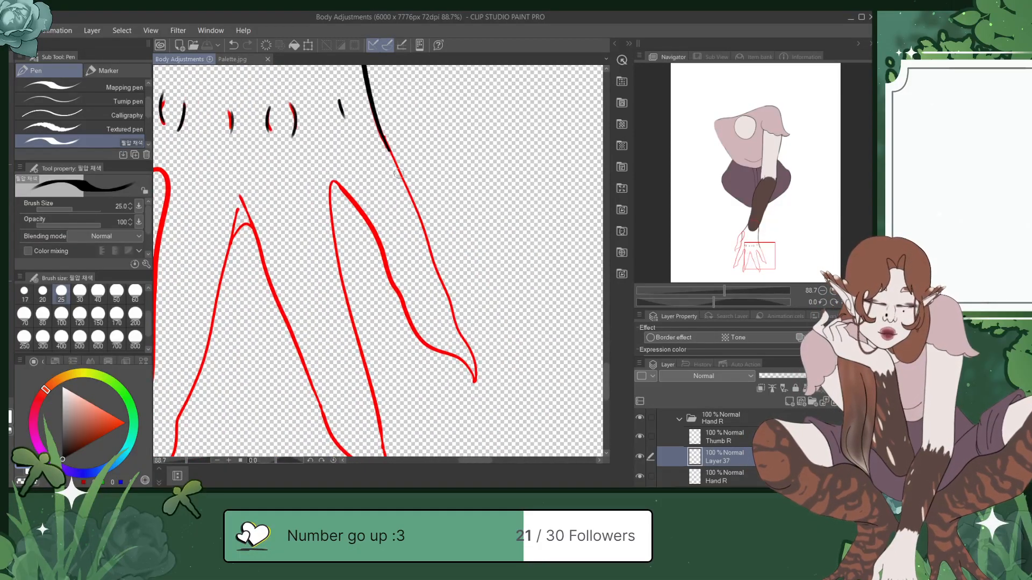
pyautogui.moveTo(397, 169); pyautogui.dragTo(407, 188)
pyautogui.hotkey('ctrl', 'z')
pyautogui.moveTo(382, 138)
pyautogui.mouseDown()
pyautogui.moveTo(474, 382)
pyautogui.moveTo(465, 363)
pyautogui.moveTo(421, 341)
pyautogui.moveTo(367, 221)
pyautogui.moveTo(351, 200)
pyautogui.moveTo(330, 198)
pyautogui.moveTo(346, 281)
pyautogui.mouseUp()
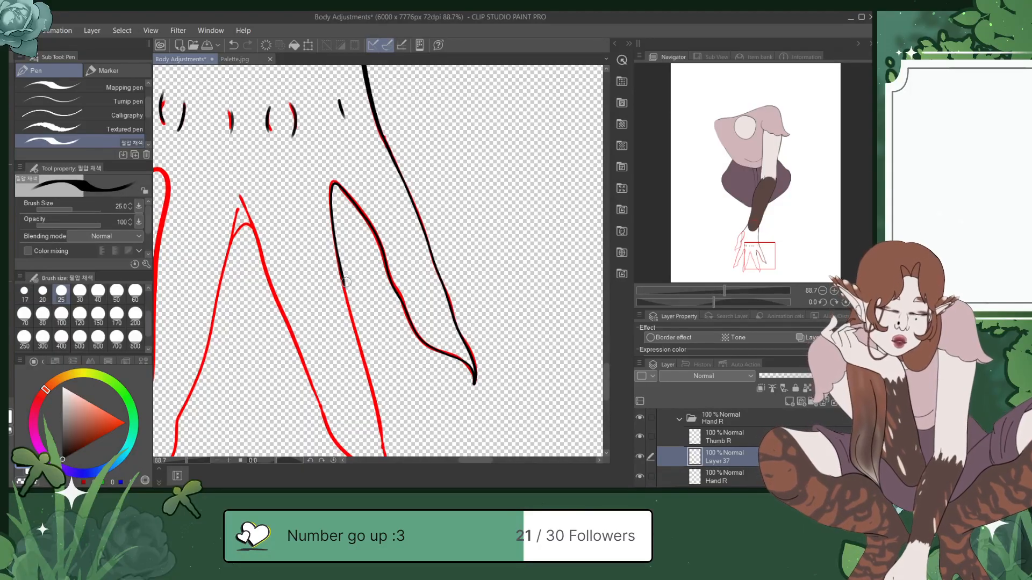
pyautogui.hotkey('ctrl', 's')
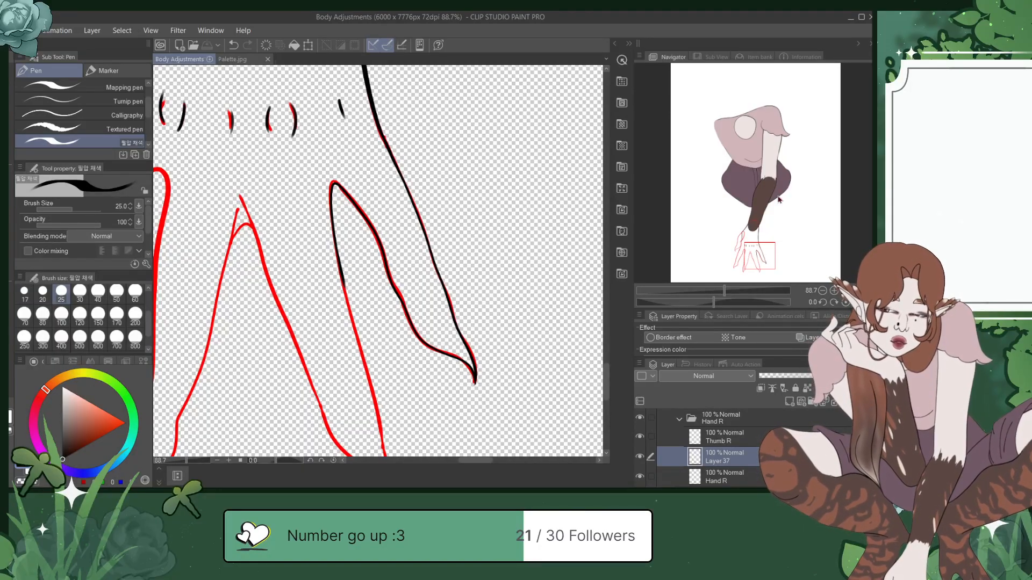
# Step: Ink the ring finger's outer edge and pointed tip, redoing strokes that miss the sketch, and save
pyautogui.moveTo(766, 249); pyautogui.dragTo(764, 256)
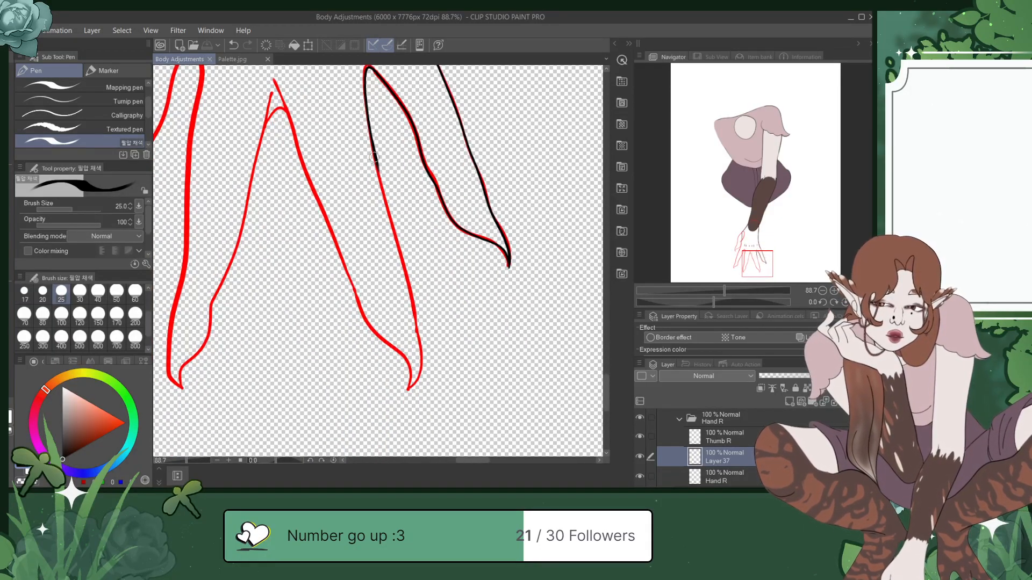
pyautogui.moveTo(376, 156)
pyautogui.mouseDown()
pyautogui.moveTo(418, 336)
pyautogui.moveTo(404, 394)
pyautogui.mouseUp()
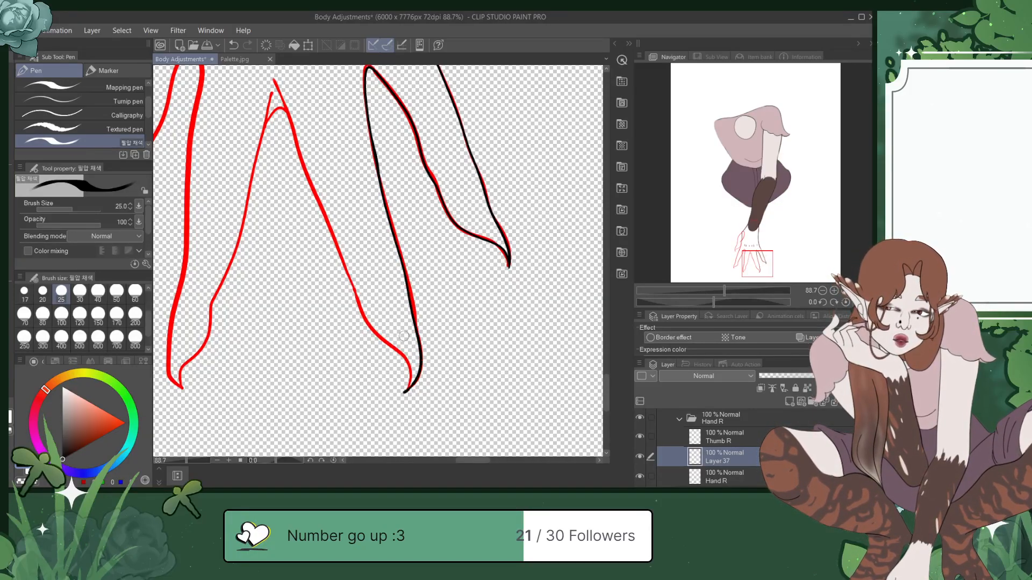
pyautogui.hotkey('ctrl', 'z')
pyautogui.moveTo(409, 379)
pyautogui.mouseDown()
pyautogui.moveTo(404, 356)
pyautogui.moveTo(412, 366)
pyautogui.moveTo(360, 316)
pyautogui.moveTo(349, 285)
pyautogui.mouseUp()
pyautogui.hotkey('ctrl', 'z')
pyautogui.hotkey('ctrl', 'z')
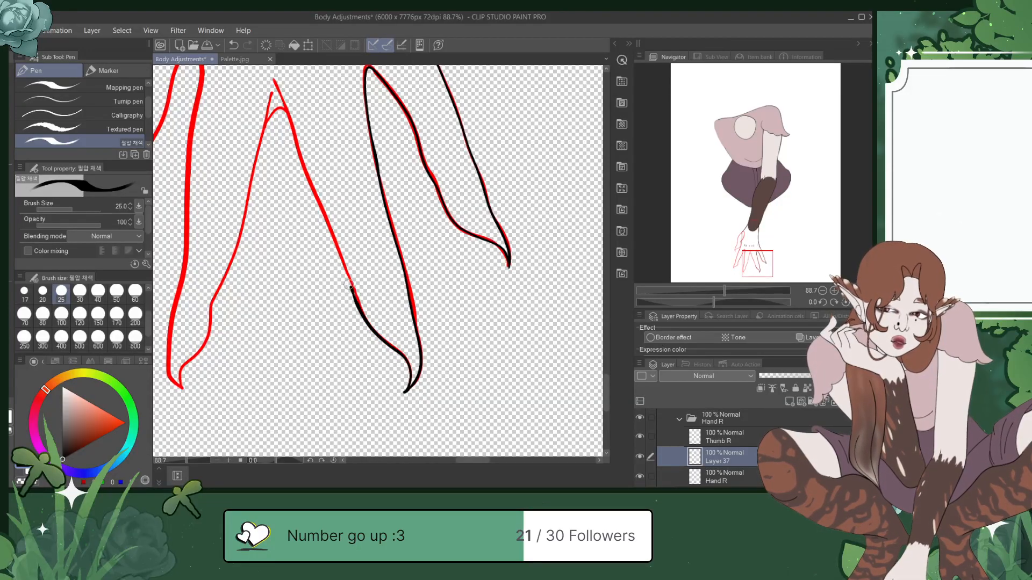
pyautogui.hotkey('ctrl', 'z')
pyautogui.moveTo(402, 382)
pyautogui.mouseDown()
pyautogui.moveTo(398, 395)
pyautogui.moveTo(414, 396)
pyautogui.mouseUp()
pyautogui.hotkey('ctrl', 's')
# Step: Nudge the loose upper end of the ring fingertip line onto the sketch using Liquify at brush size 200
pyautogui.moveTo(760, 262); pyautogui.dragTo(755, 253)
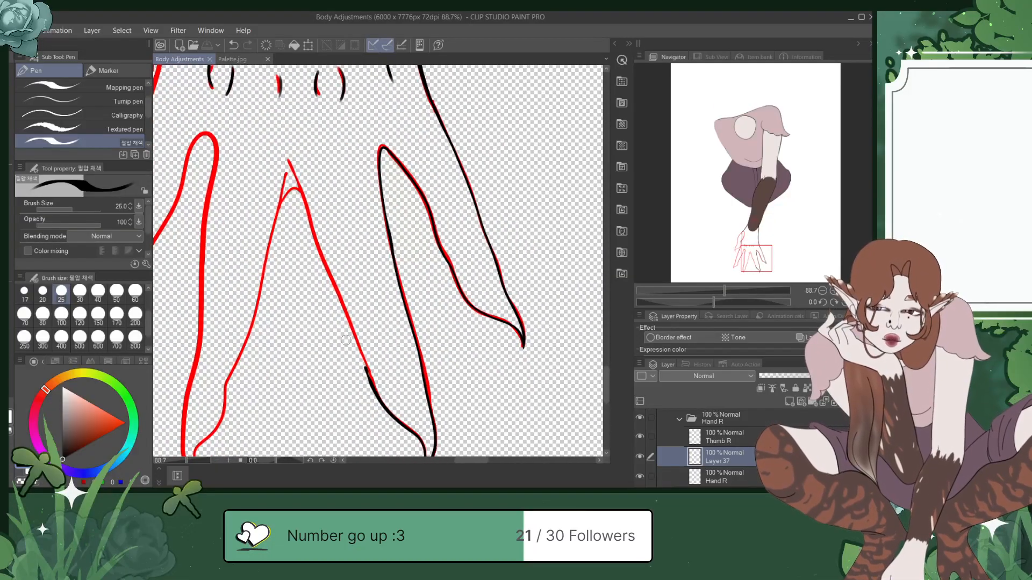
pyautogui.click(11, 300)
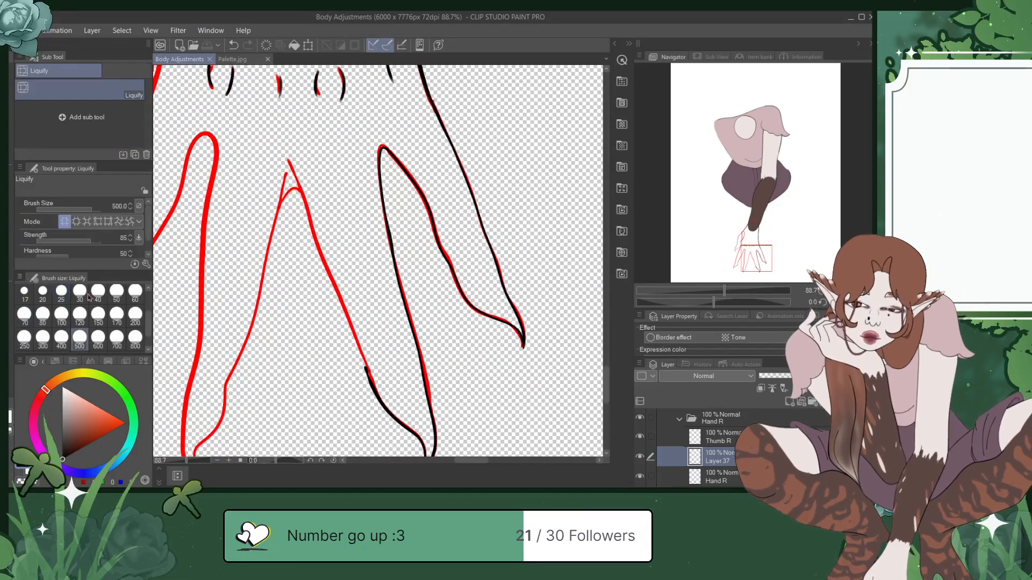
pyautogui.click(62, 315)
pyautogui.click(134, 315)
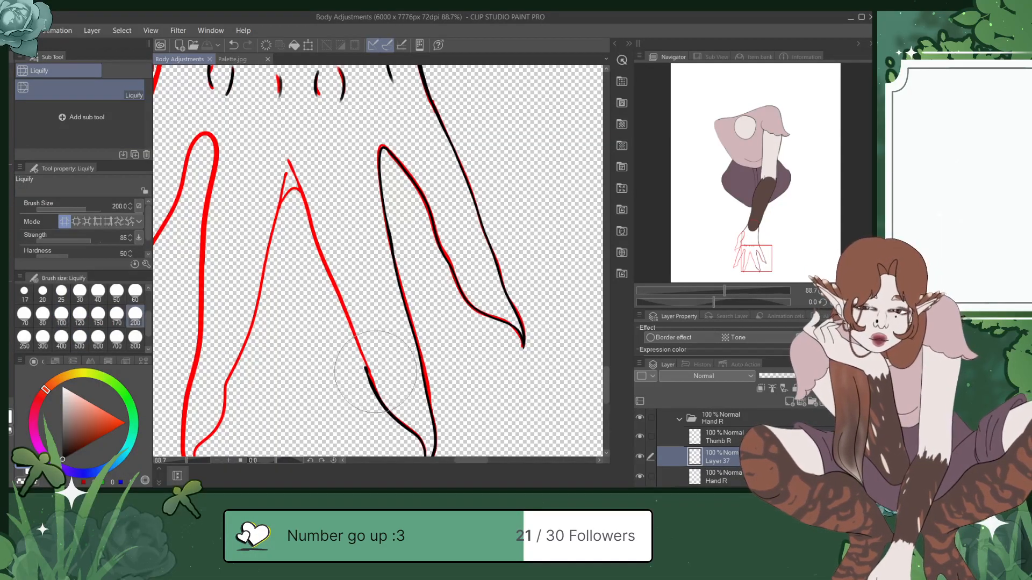
pyautogui.moveTo(374, 374)
pyautogui.mouseDown()
pyautogui.moveTo(357, 368)
pyautogui.moveTo(344, 344)
pyautogui.mouseUp()
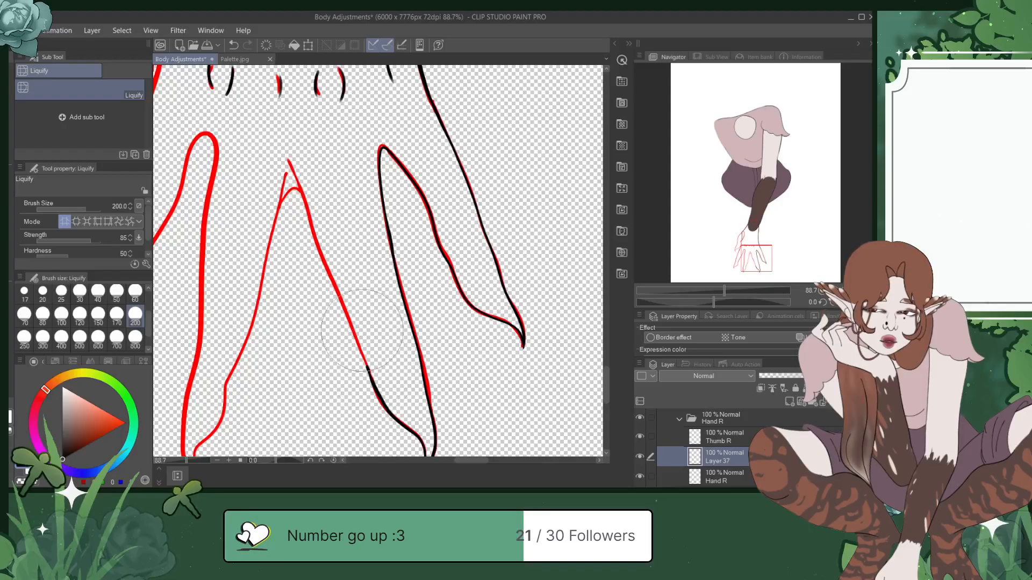
# Step: Ink the ring finger's inner edge up to the gap beside the middle finger, smooth the join near the fingertip, and save
pyautogui.press('p')
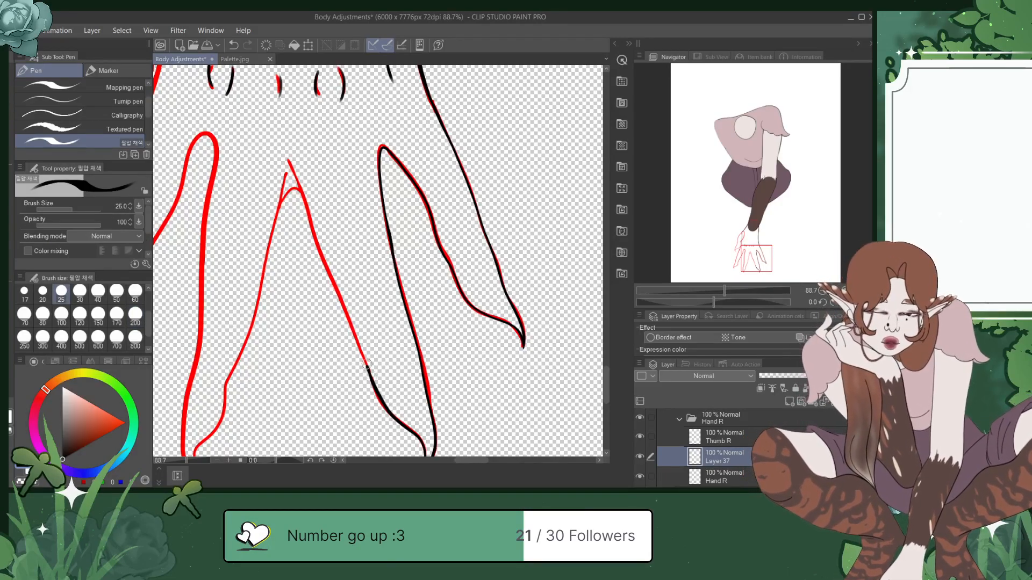
pyautogui.moveTo(373, 379); pyautogui.dragTo(287, 160)
pyautogui.hotkey('ctrl', 'z')
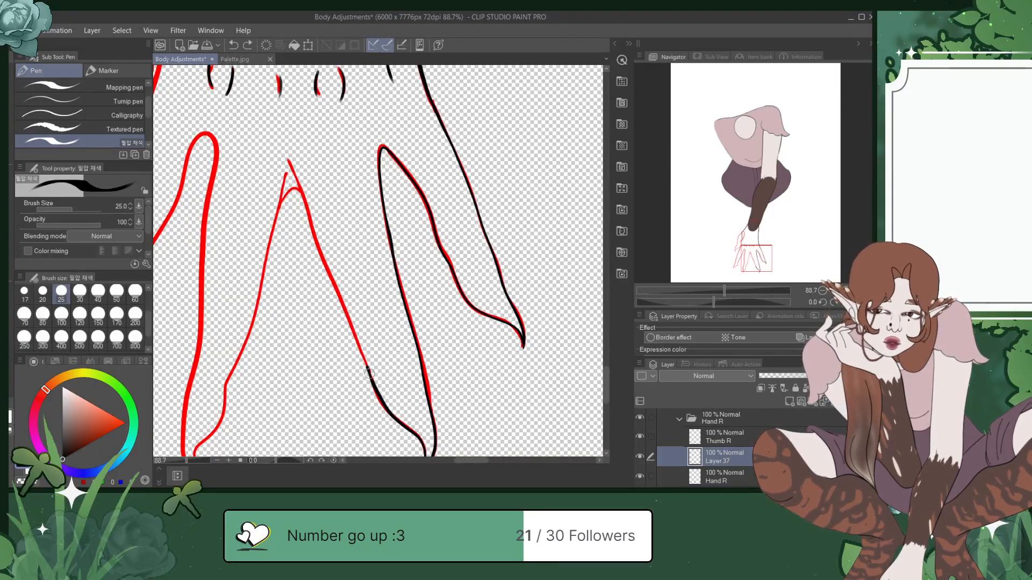
pyautogui.moveTo(355, 337); pyautogui.dragTo(288, 161)
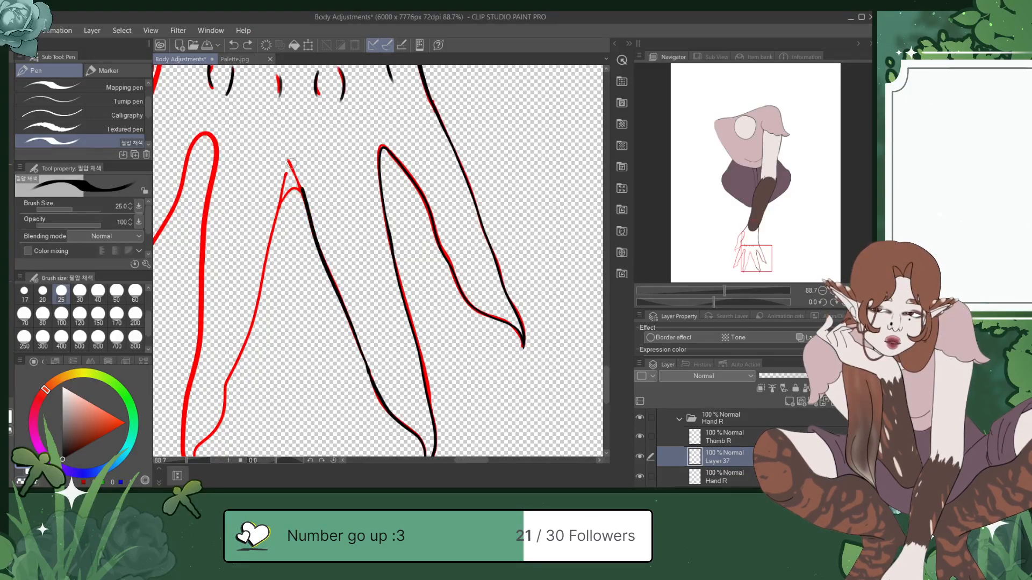
pyautogui.hotkey('ctrl', 's')
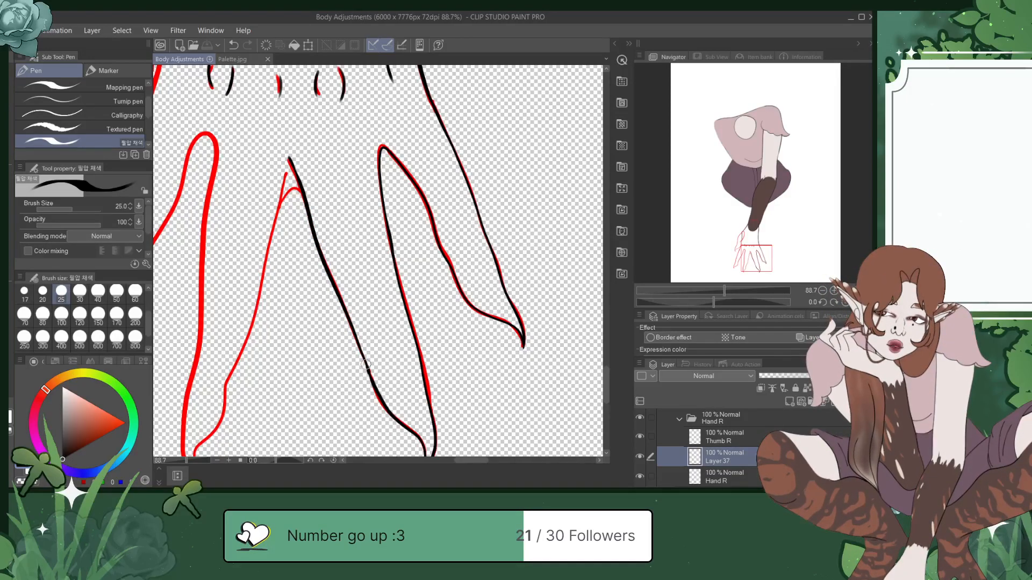
pyautogui.moveTo(359, 351); pyautogui.dragTo(380, 400)
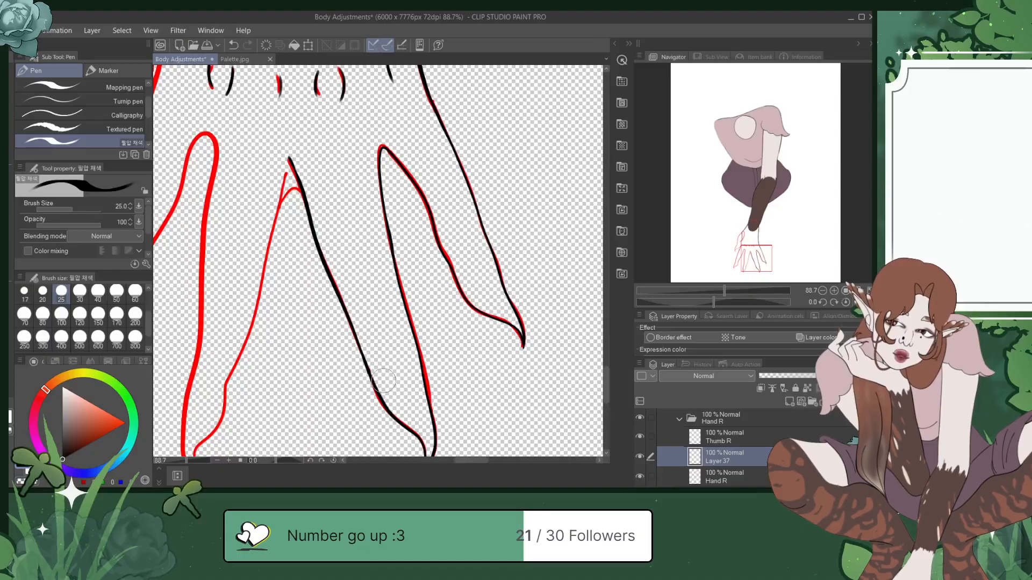
pyautogui.hotkey('ctrl', 's')
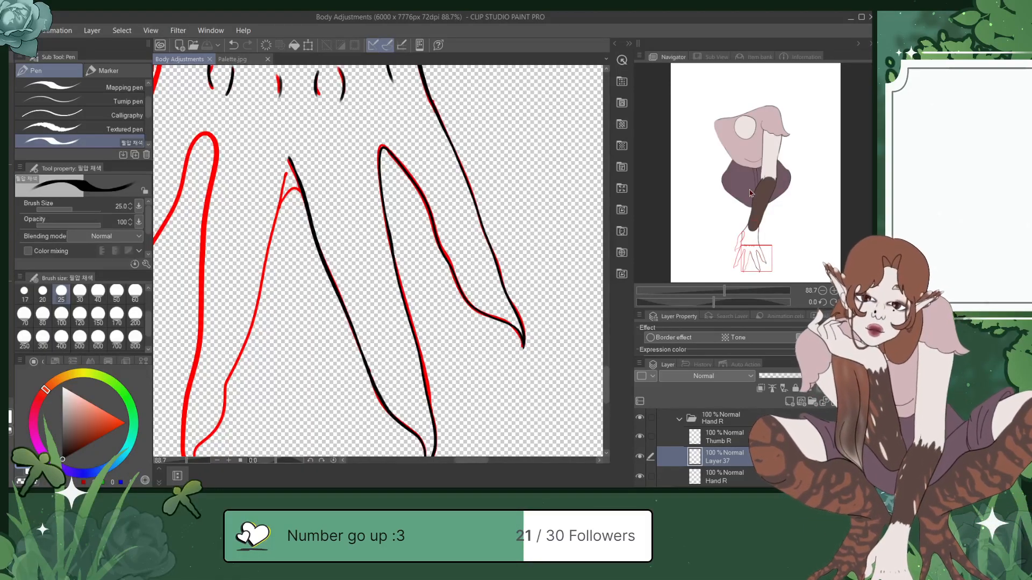
# Step: Ink the middle finger's right edge from the gap beside the ring finger down towards its pointed tip, and save
pyautogui.moveTo(758, 254); pyautogui.dragTo(757, 246)
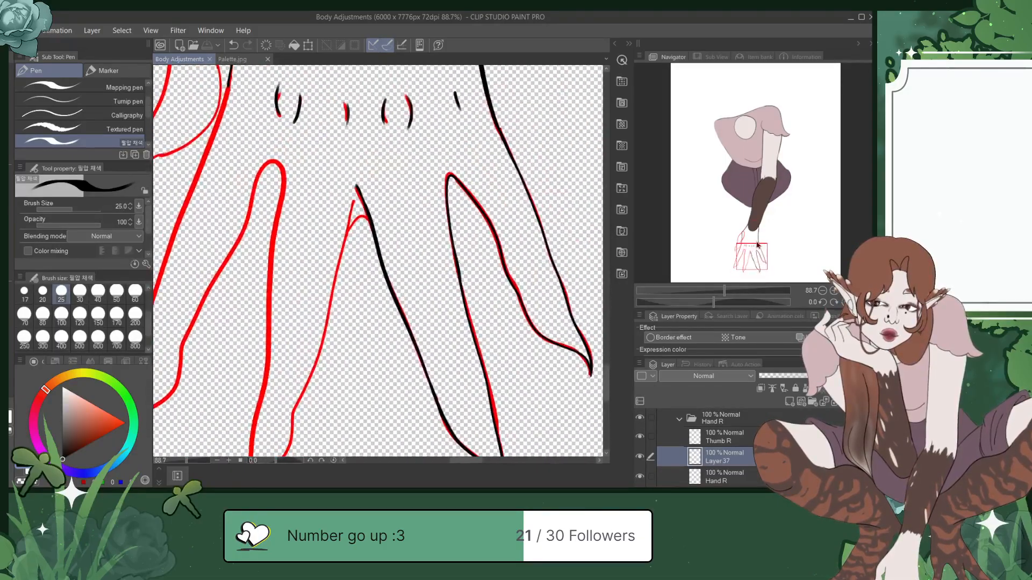
pyautogui.moveTo(351, 215)
pyautogui.mouseDown()
pyautogui.moveTo(340, 280)
pyautogui.moveTo(350, 215)
pyautogui.moveTo(341, 255)
pyautogui.mouseUp()
pyautogui.hotkey('ctrl', 'z')
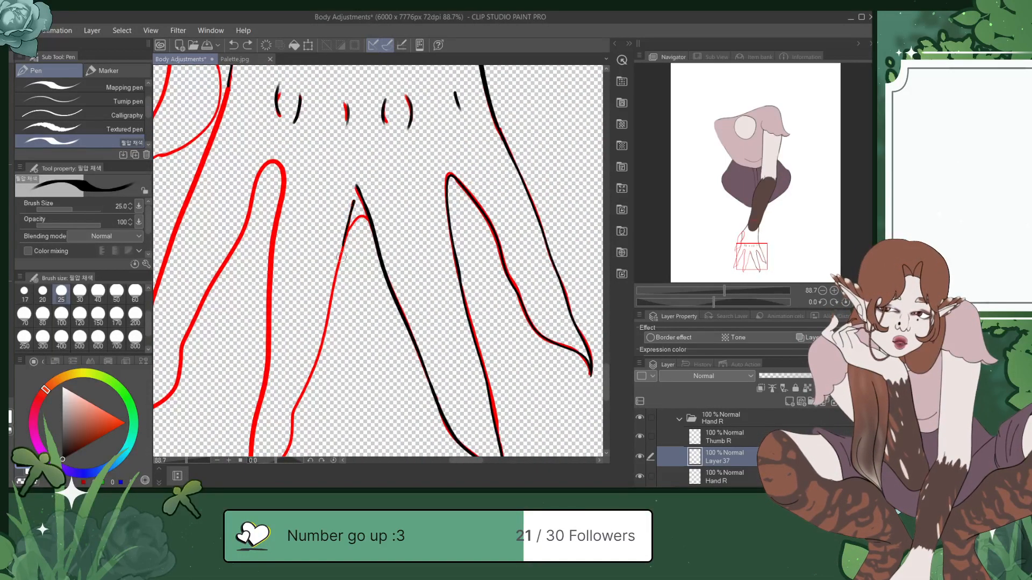
pyautogui.moveTo(332, 291); pyautogui.dragTo(283, 455)
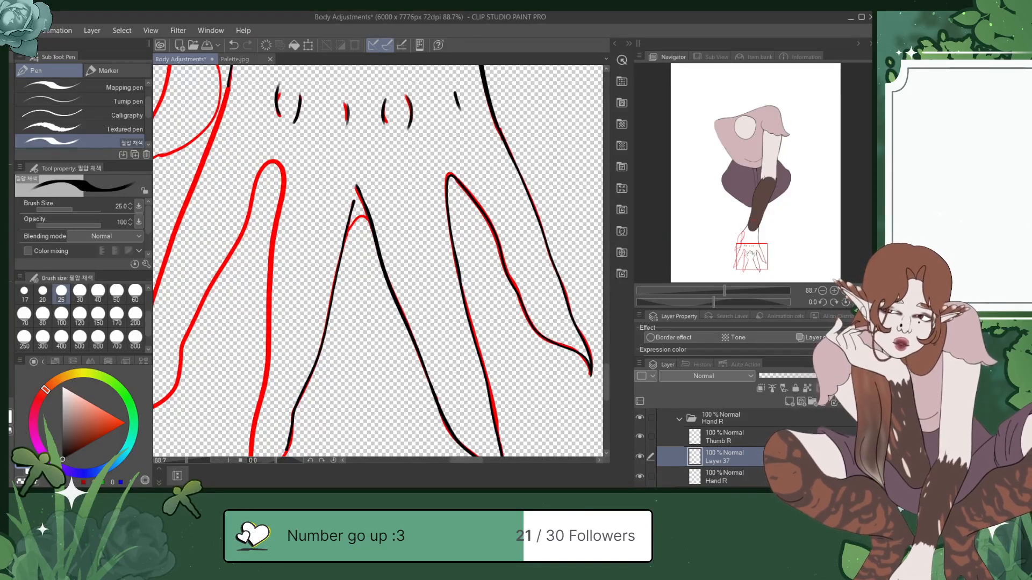
pyautogui.moveTo(751, 254); pyautogui.dragTo(746, 265)
pyautogui.hotkey('ctrl', 'z')
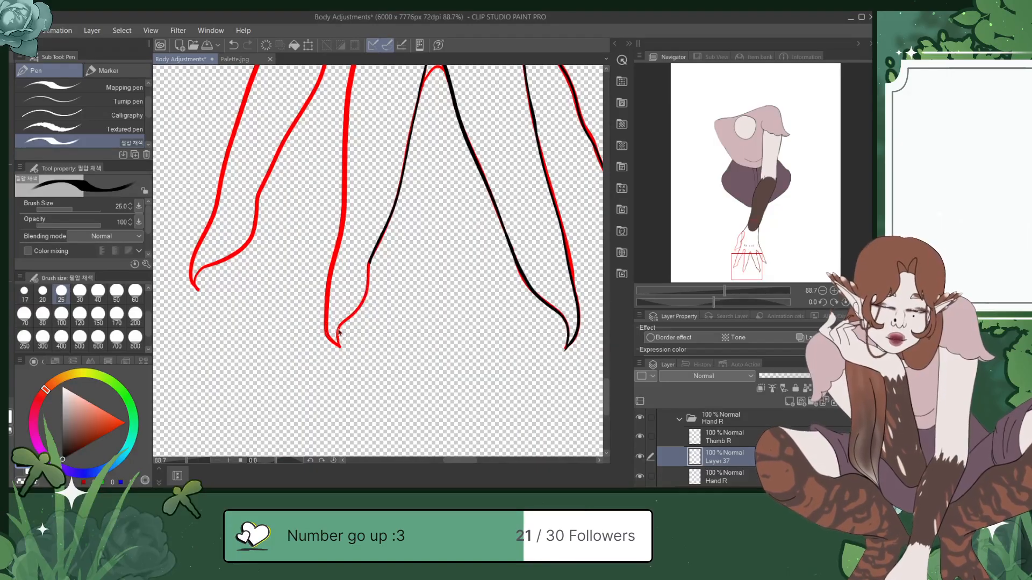
pyautogui.hotkey('ctrl', 's')
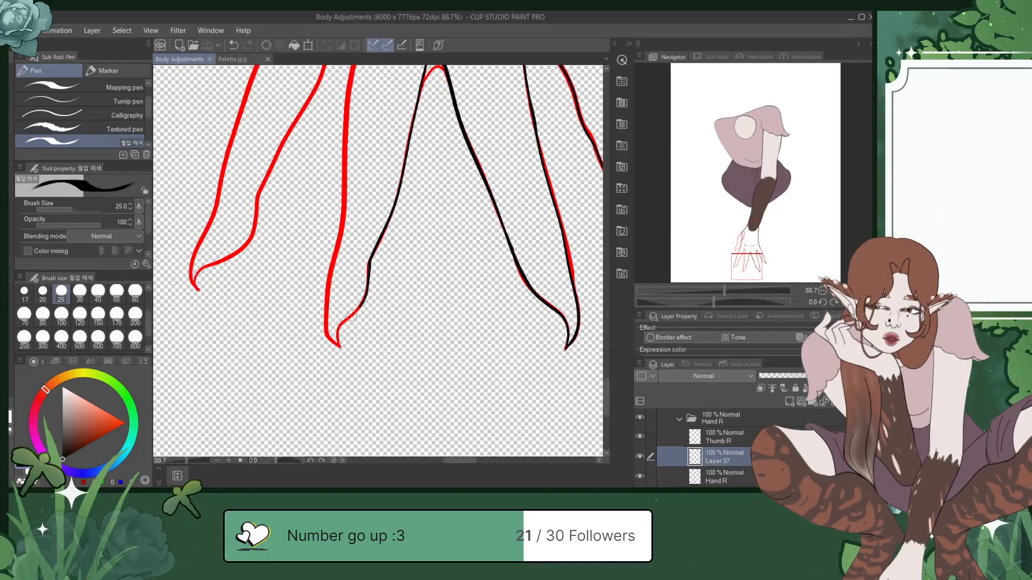
# Step: Ink the middle finger's left edge from its pointed tip up towards the gap beside the index finger, and save
pyautogui.moveTo(340, 348)
pyautogui.mouseDown()
pyautogui.moveTo(328, 315)
pyautogui.moveTo(345, 215)
pyautogui.moveTo(349, 86)
pyautogui.mouseUp()
pyautogui.moveTo(751, 263); pyautogui.dragTo(749, 235)
pyautogui.moveTo(379, 349)
pyautogui.mouseDown()
pyautogui.moveTo(391, 330)
pyautogui.moveTo(411, 346)
pyautogui.moveTo(384, 335)
pyautogui.moveTo(402, 326)
pyautogui.moveTo(407, 347)
pyautogui.mouseUp()
pyautogui.hotkey('ctrl', 'z')
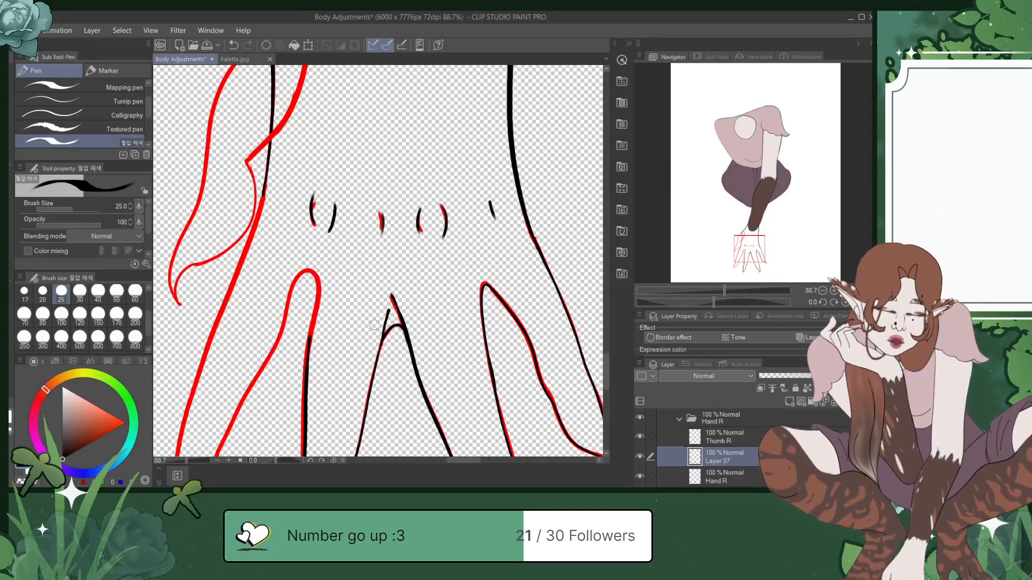
pyautogui.hotkey('ctrl', 's')
# Step: Ink the rounded gap between the middle and index fingers, redoing the stroke that joins the middle finger's edge, and save
pyautogui.moveTo(756, 232)
pyautogui.mouseDown()
pyautogui.moveTo(756, 242)
pyautogui.moveTo(746, 236)
pyautogui.mouseUp()
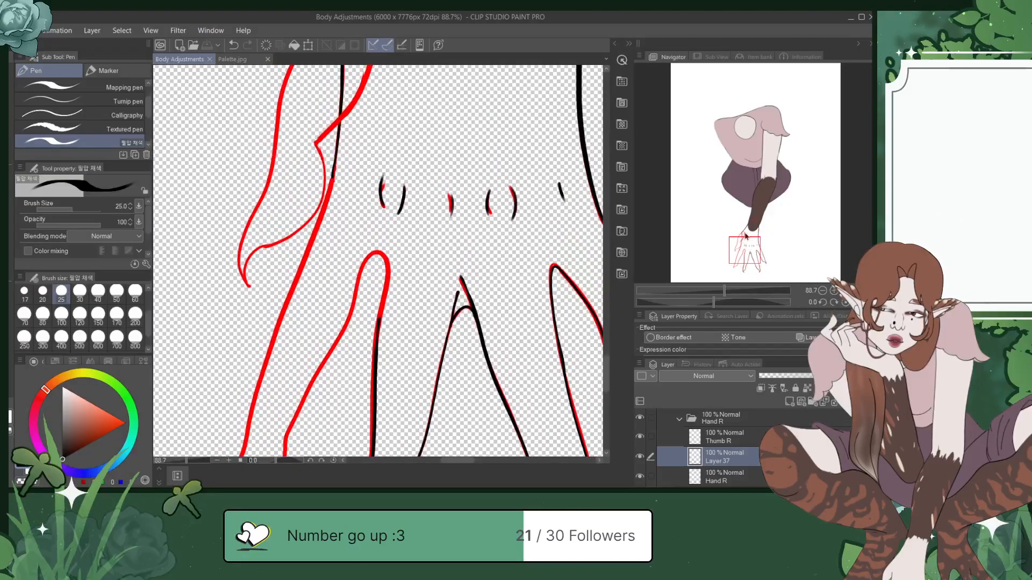
pyautogui.moveTo(356, 288)
pyautogui.mouseDown()
pyautogui.moveTo(377, 254)
pyautogui.moveTo(387, 265)
pyautogui.moveTo(378, 339)
pyautogui.mouseUp()
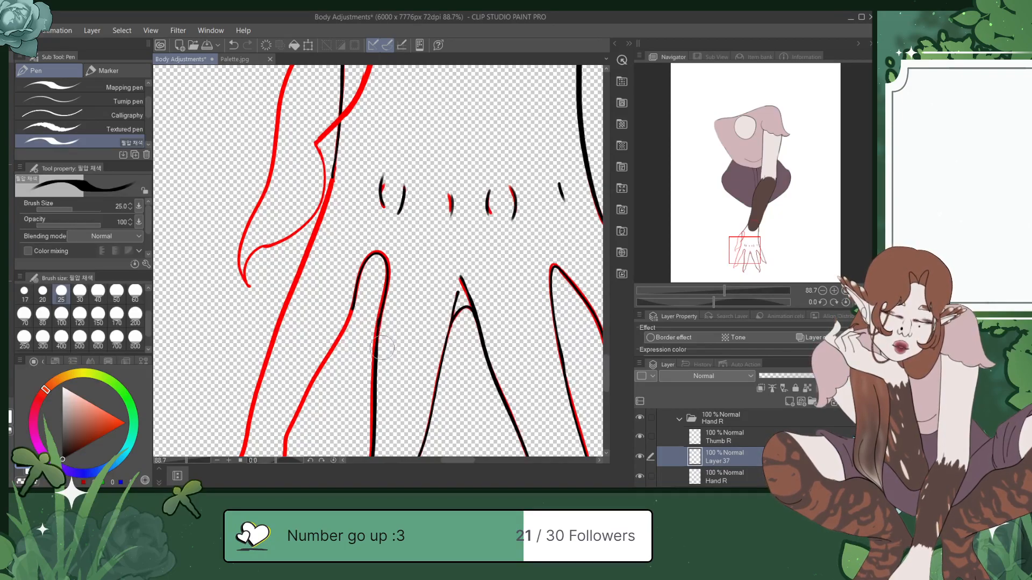
pyautogui.hotkey('ctrl', 'z')
pyautogui.moveTo(377, 333)
pyautogui.mouseDown()
pyautogui.moveTo(437, 139)
pyautogui.moveTo(468, 167)
pyautogui.moveTo(388, 297)
pyautogui.mouseUp()
pyautogui.hotkey('ctrl', 's')
# Step: Ink the index finger's inner edge from the gap down to its hooked tip, redoing strokes that miss the sketch, and save
pyautogui.hotkey('ctrl', 'z')
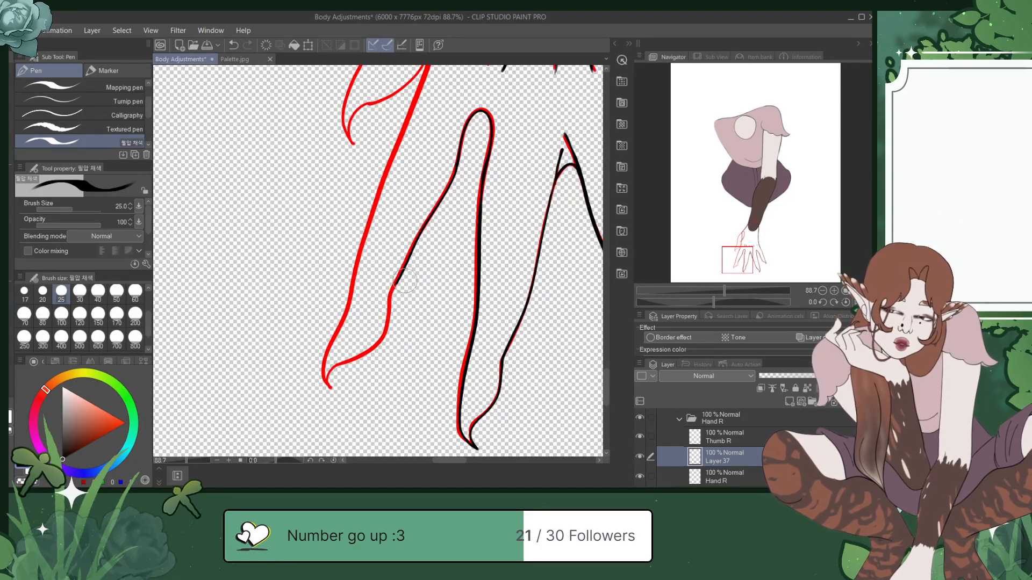
pyautogui.hotkey('ctrl', 'z')
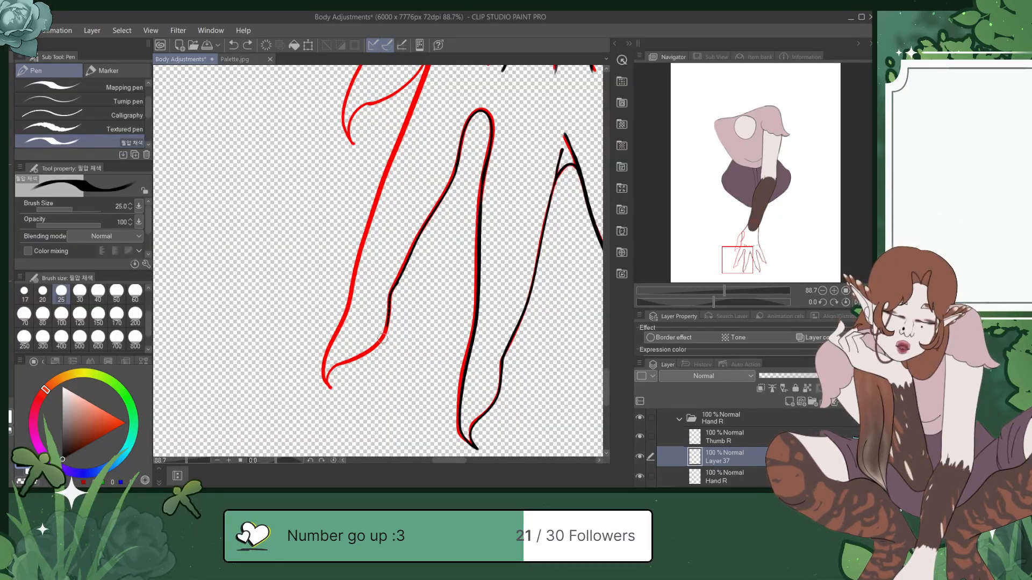
pyautogui.moveTo(366, 355)
pyautogui.mouseDown()
pyautogui.moveTo(324, 377)
pyautogui.moveTo(333, 386)
pyautogui.mouseUp()
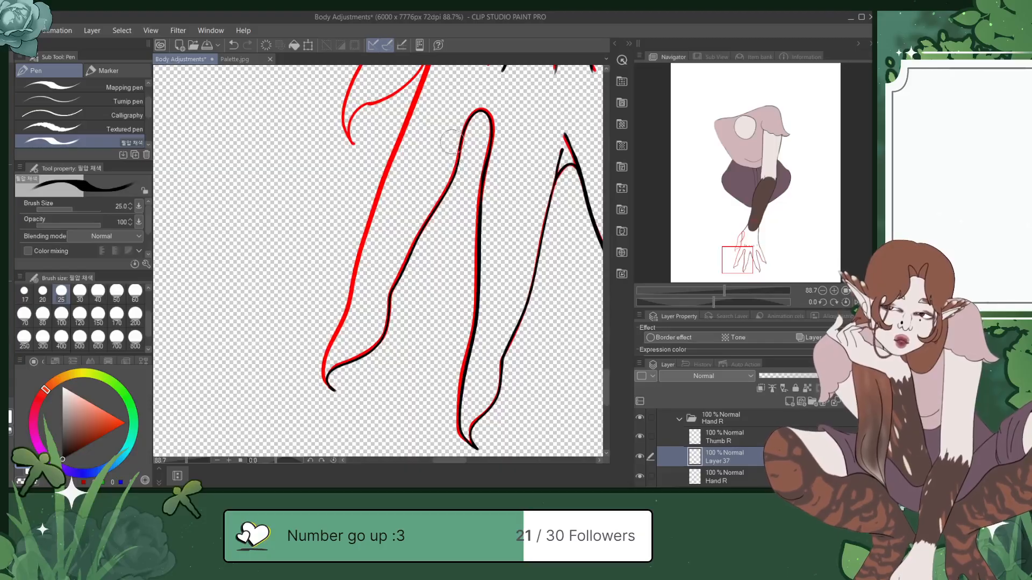
pyautogui.hotkey('ctrl', 's')
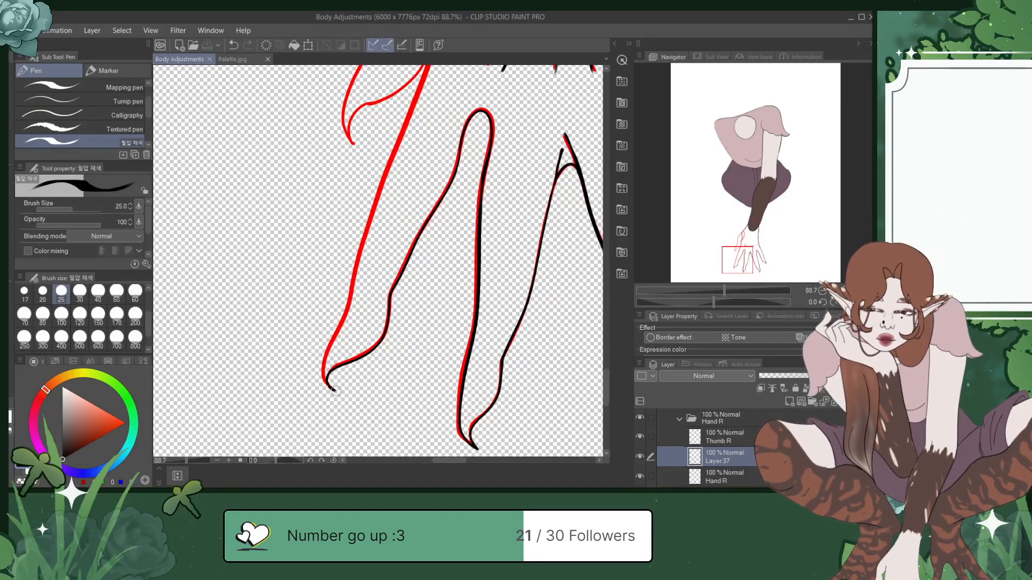
# Step: Ink the index finger's outer edge from the tip up to the hand's side line, touch up the pointed tip, and save
pyautogui.moveTo(329, 389)
pyautogui.mouseDown()
pyautogui.moveTo(323, 360)
pyautogui.moveTo(424, 78)
pyautogui.moveTo(369, 334)
pyautogui.moveTo(347, 377)
pyautogui.mouseUp()
pyautogui.scroll(1, 439, 305)
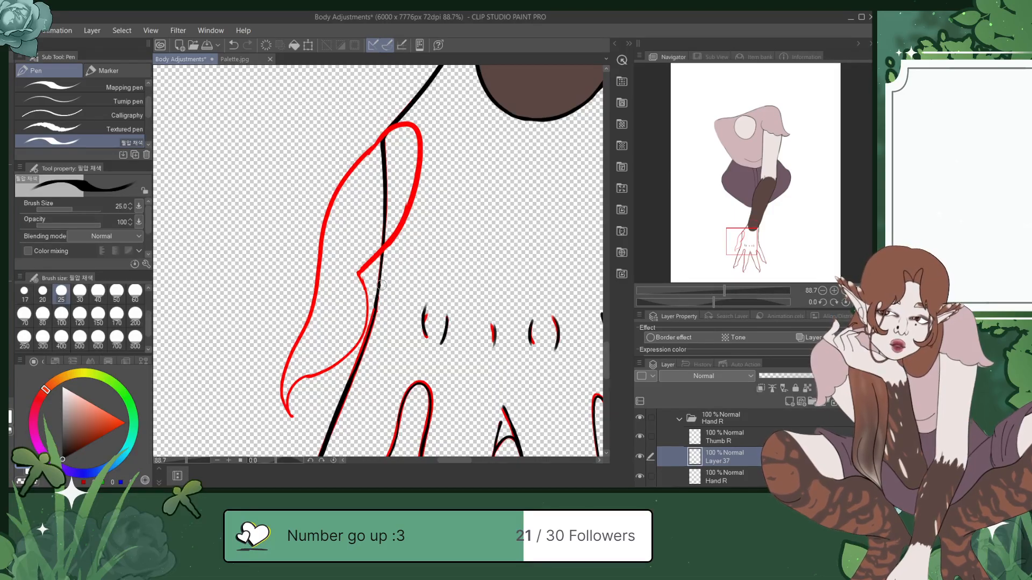
pyautogui.moveTo(380, 279); pyautogui.dragTo(384, 303)
pyautogui.hotkey('ctrl', 's')
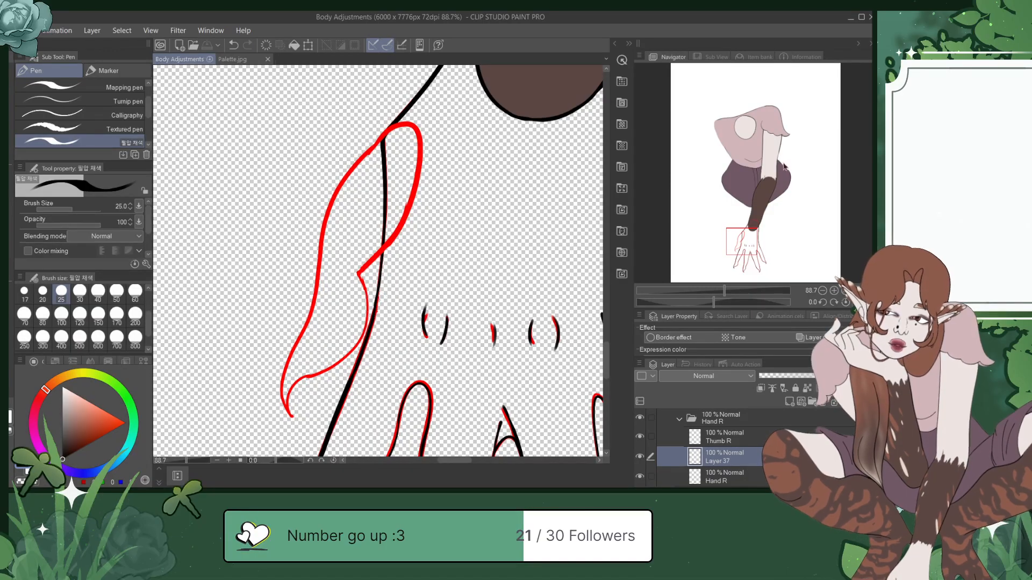
pyautogui.scroll(-7, 377, 304)
pyautogui.moveTo(749, 269); pyautogui.dragTo(747, 268)
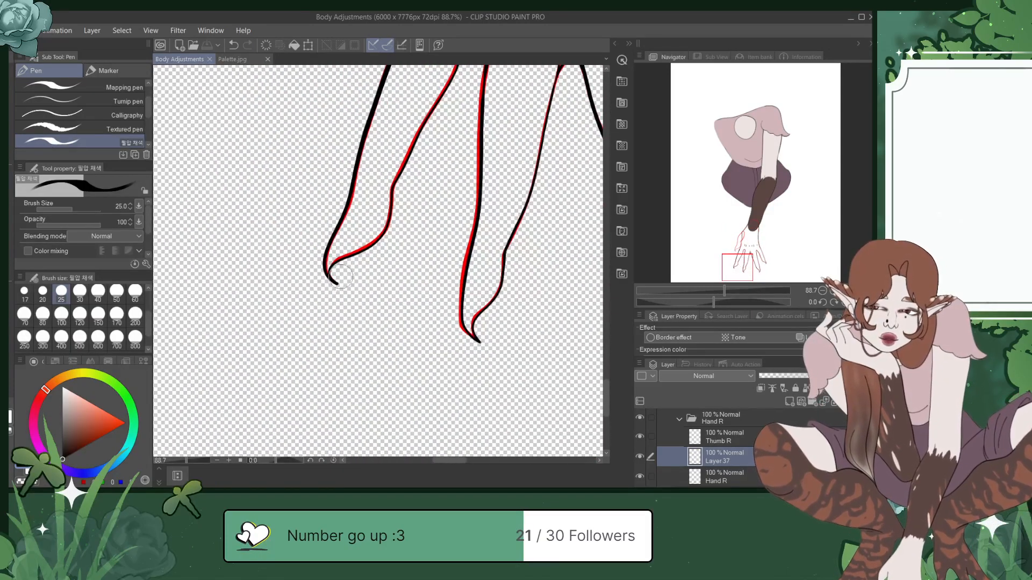
pyautogui.moveTo(340, 274); pyautogui.dragTo(347, 284)
pyautogui.hotkey('ctrl', 's')
# Step: Delete the red Hand R sketch layer beneath the hand line art and save
pyautogui.moveTo(744, 260); pyautogui.dragTo(749, 233)
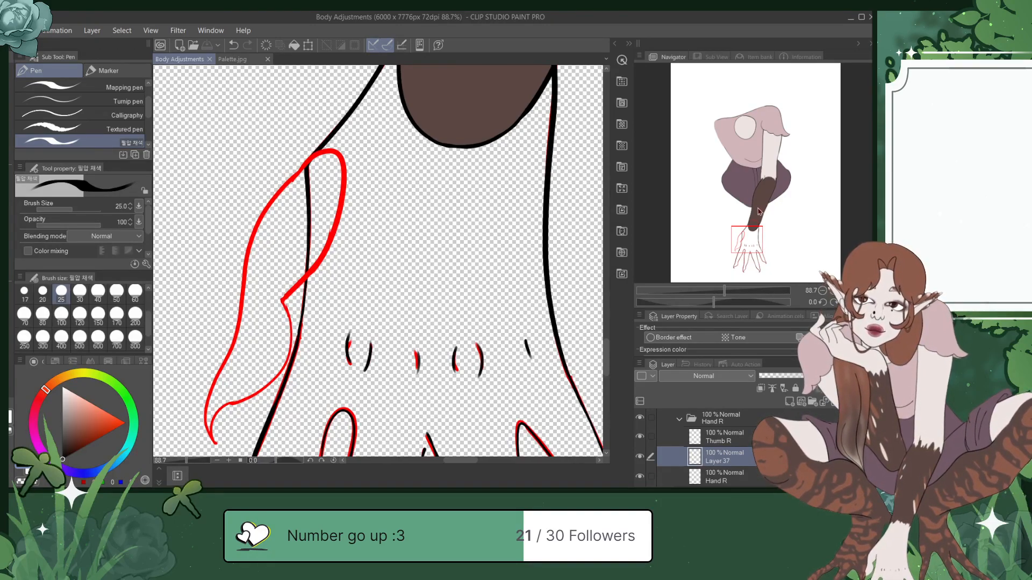
pyautogui.moveTo(755, 240)
pyautogui.mouseDown()
pyautogui.moveTo(760, 264)
pyautogui.moveTo(753, 243)
pyautogui.mouseUp()
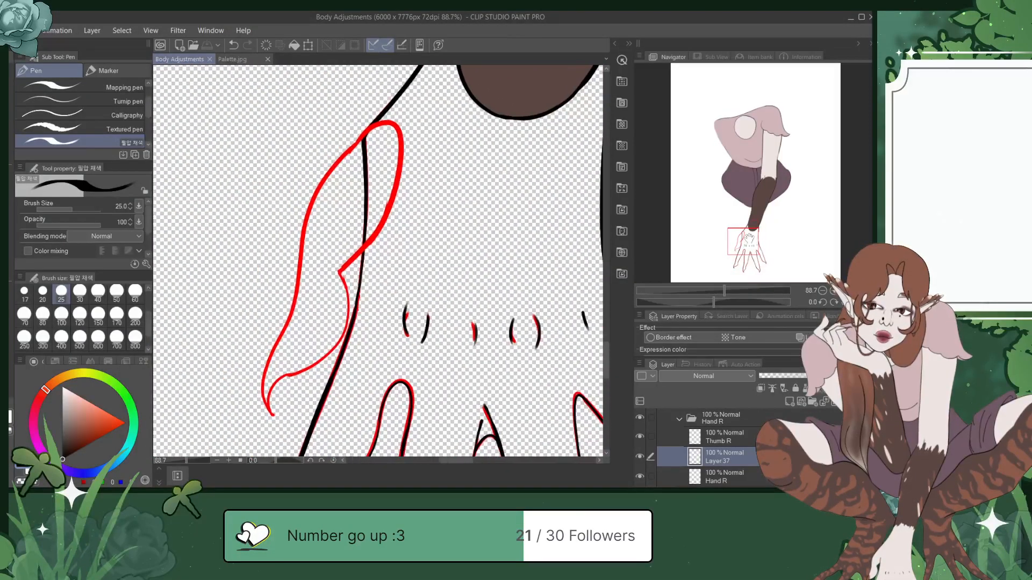
pyautogui.click(756, 479)
pyautogui.click(868, 402)
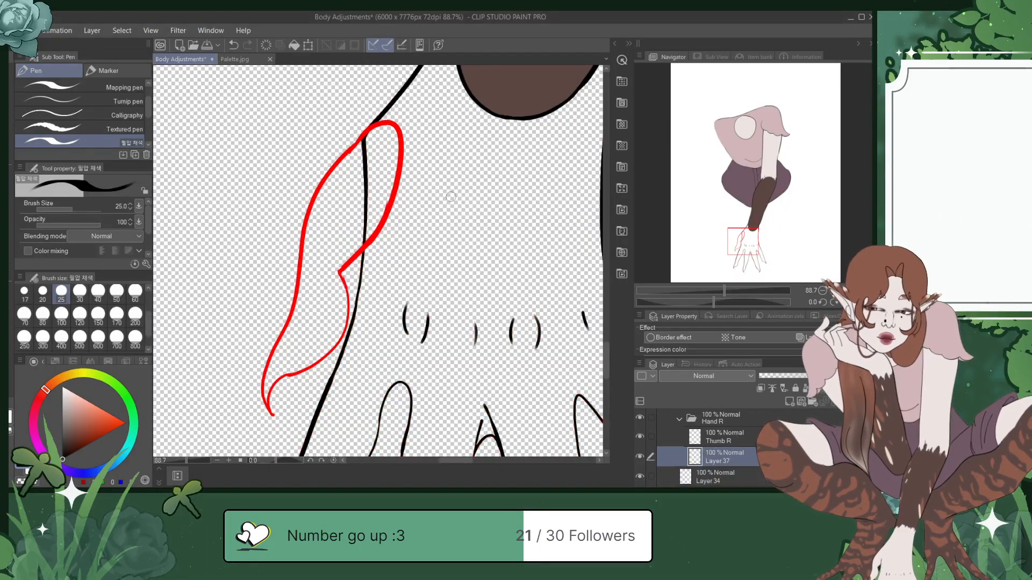
pyautogui.hotkey('ctrl', 's')
# Step: Add a layer above the Thumb R sketch and ink the thumb's hooked tip and lower inner curve up to the notch
pyautogui.click(789, 401)
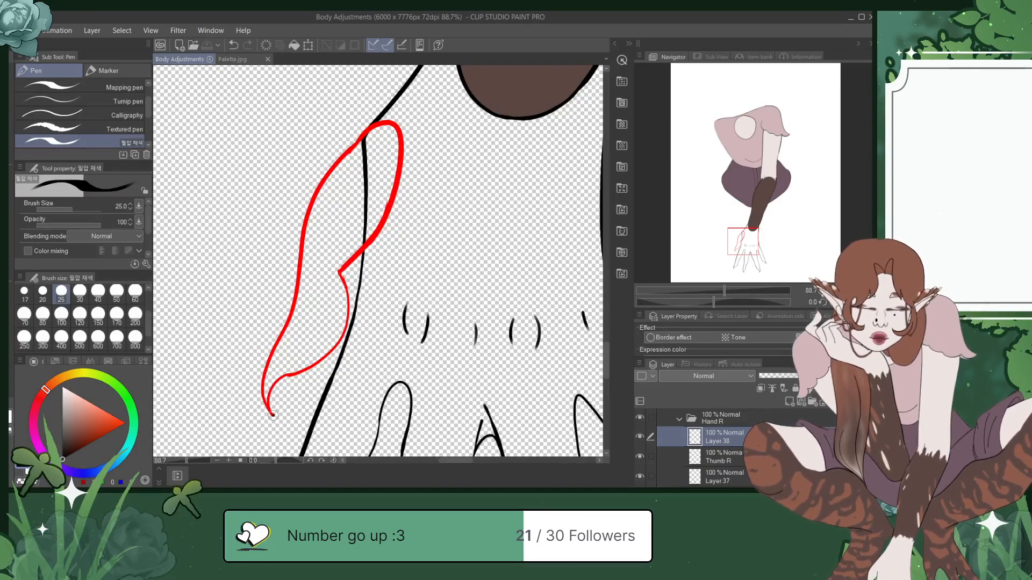
pyautogui.moveTo(272, 388); pyautogui.dragTo(288, 378)
pyautogui.hotkey('ctrl', 'z')
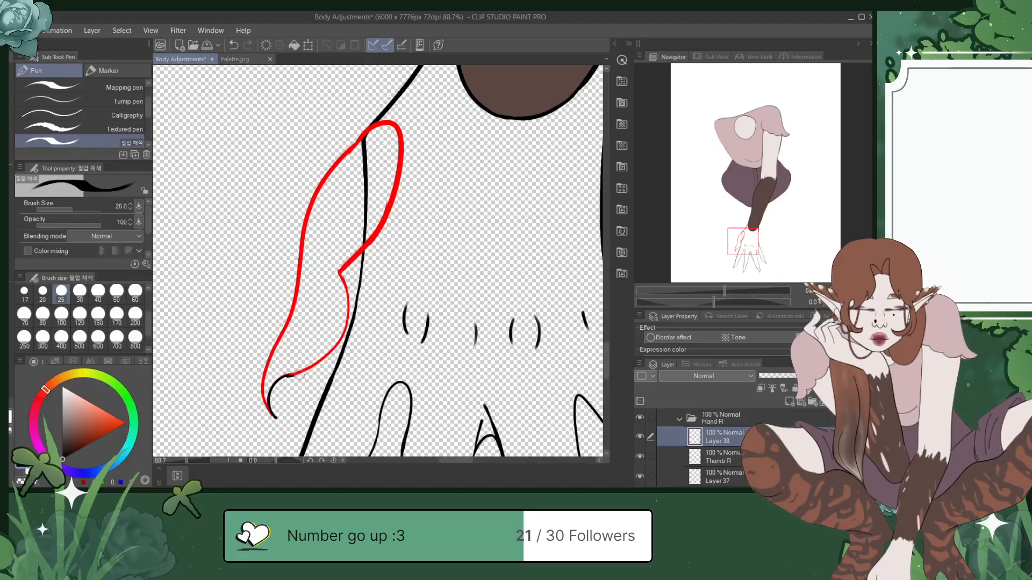
pyautogui.moveTo(347, 299); pyautogui.dragTo(290, 375)
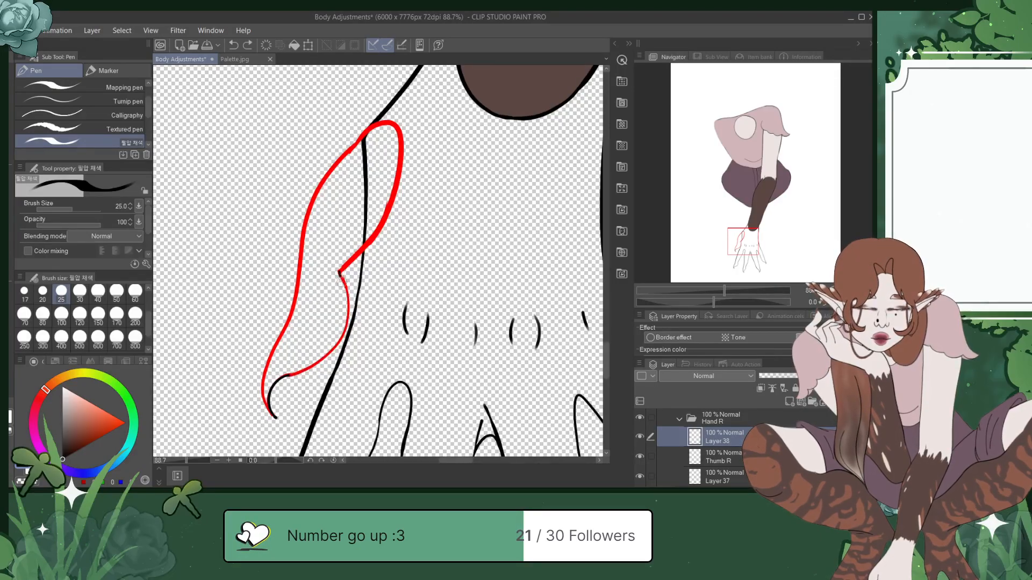
pyautogui.hotkey('ctrl', 'z')
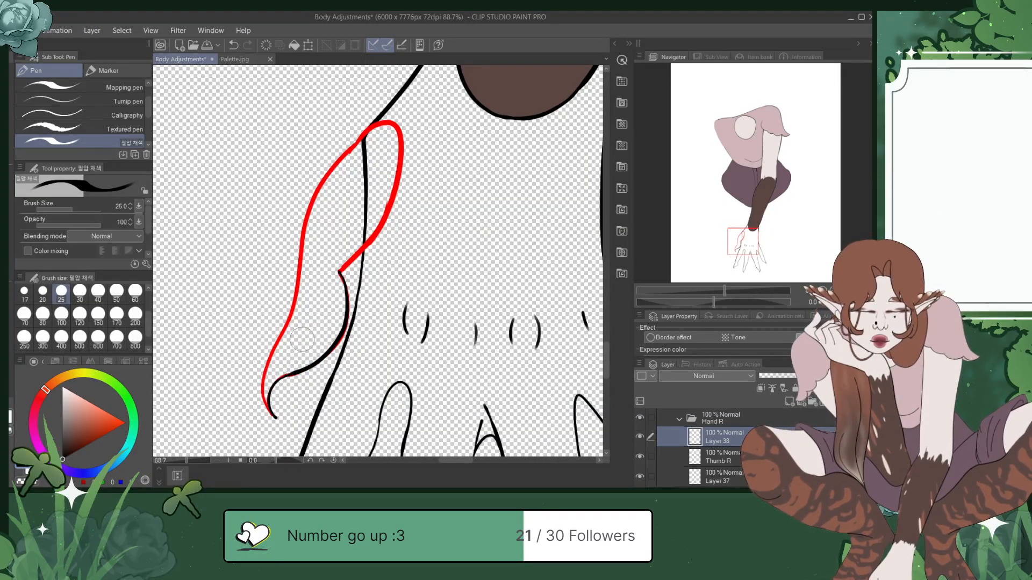
# Step: Ink the thumb's upper inner edge from the notch and its outer edge from the wrist down to the tip, and save
pyautogui.moveTo(340, 273)
pyautogui.mouseDown()
pyautogui.moveTo(379, 232)
pyautogui.moveTo(397, 187)
pyautogui.mouseUp()
pyautogui.hotkey('ctrl', 'z')
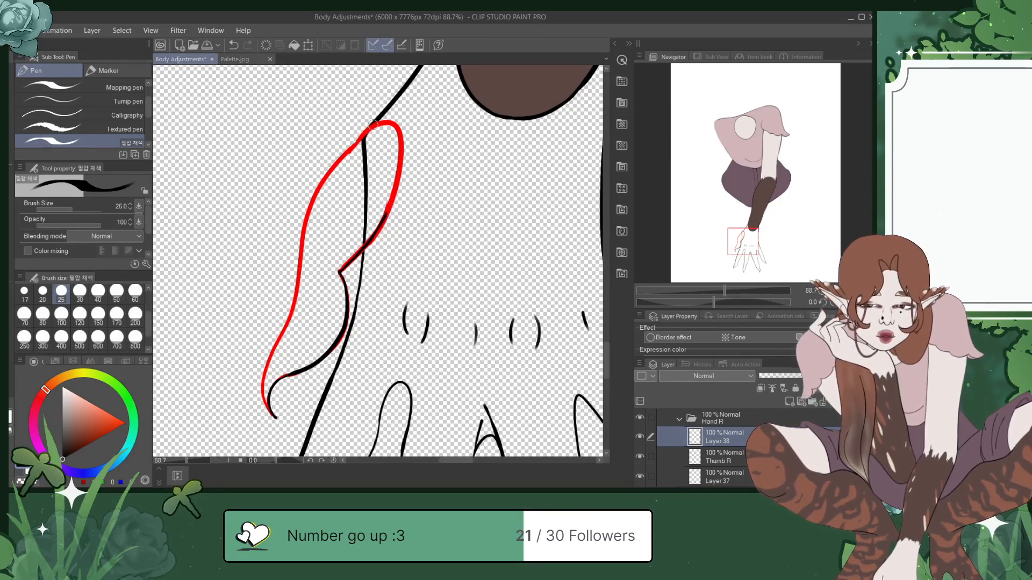
pyautogui.hotkey('ctrl', 'z')
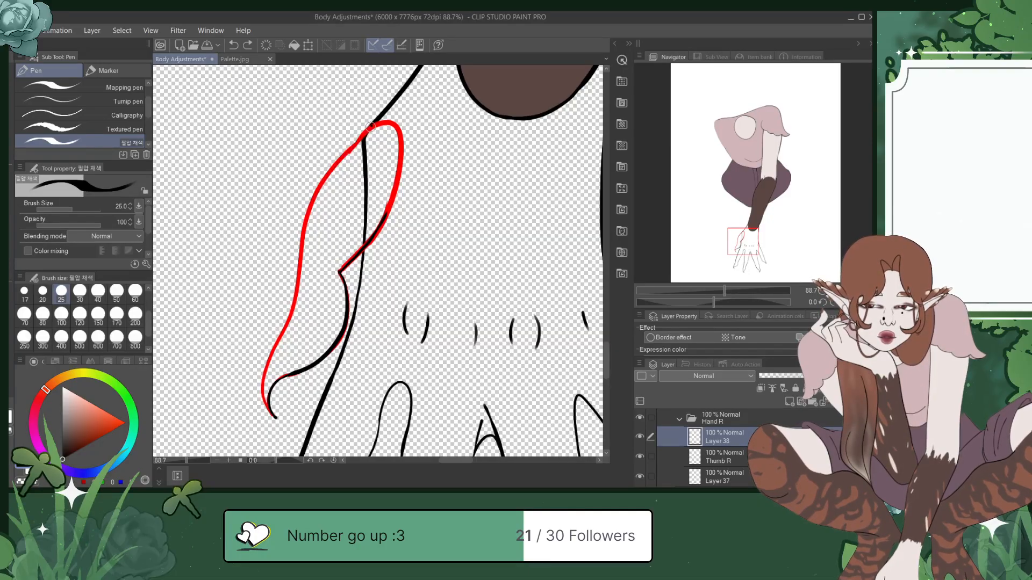
pyautogui.moveTo(307, 219); pyautogui.dragTo(300, 247)
pyautogui.hotkey('ctrl', 'z')
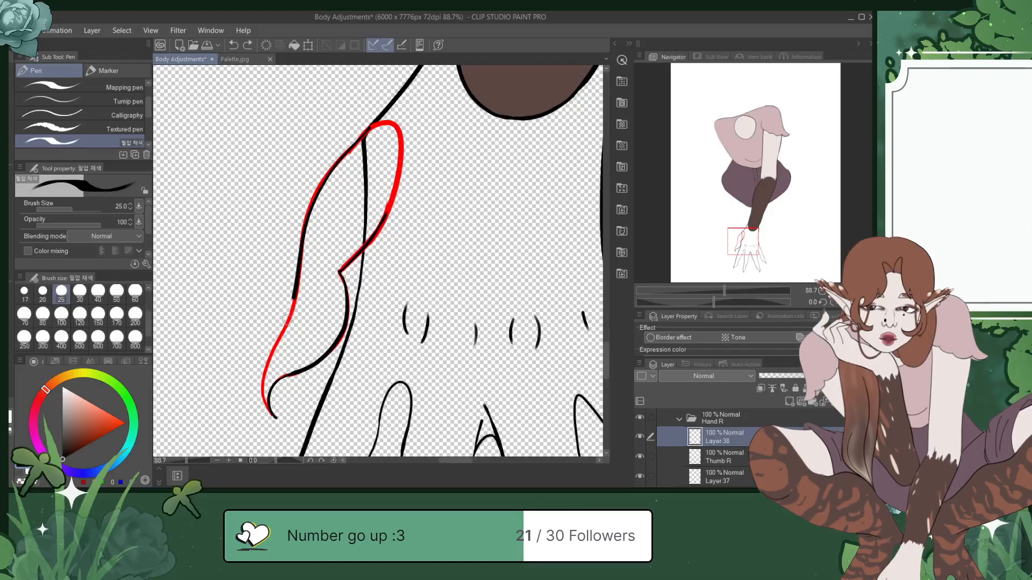
pyautogui.moveTo(265, 364); pyautogui.dragTo(260, 402)
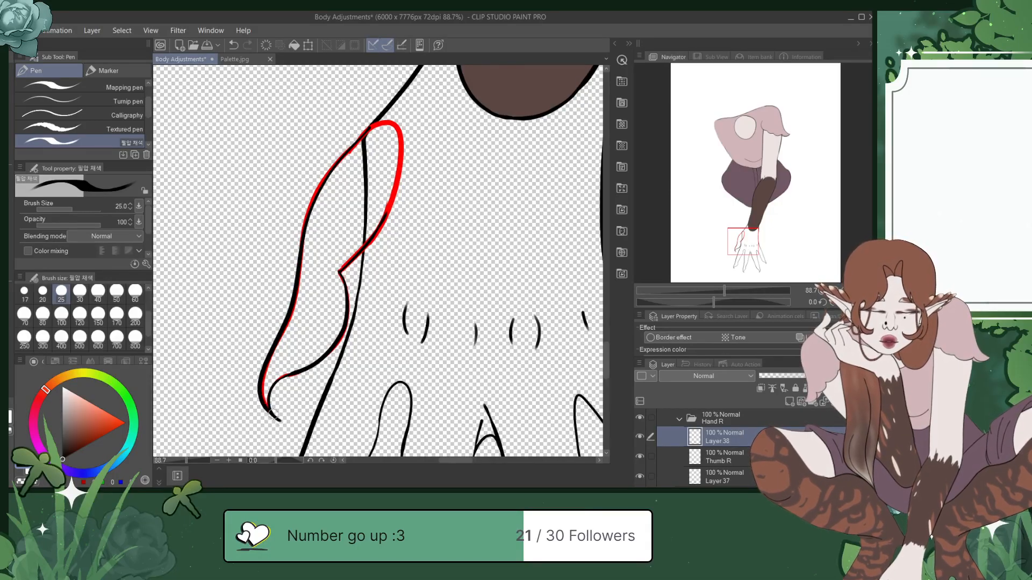
pyautogui.hotkey('ctrl', 's')
# Step: Delete the red Thumb R sketch layer and save
pyautogui.click(732, 454)
pyautogui.click(859, 402)
pyautogui.hotkey('ctrl', 's')
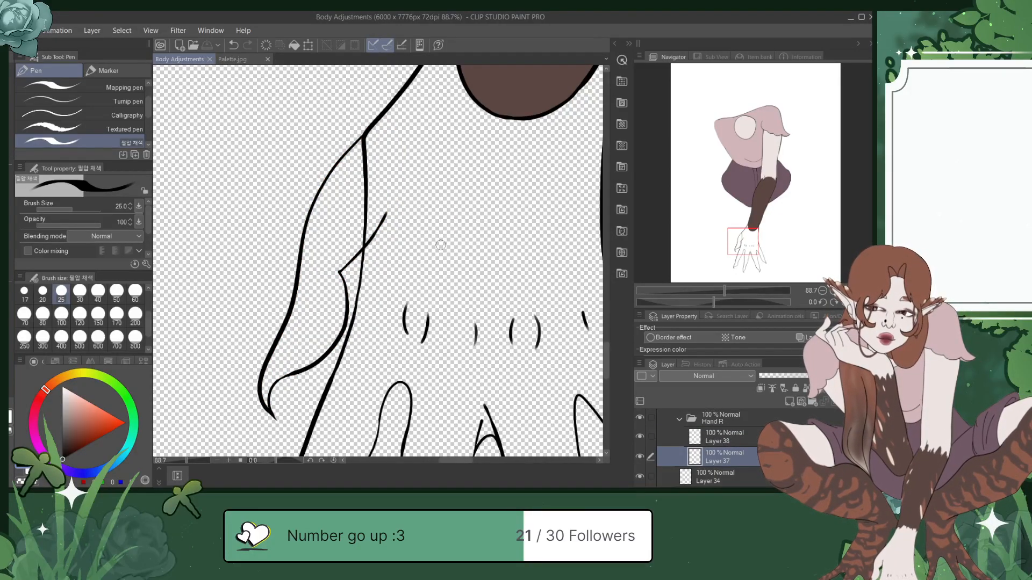
# Step: Add a layer beneath the thumb line art for its flat colour, using the sampled pale skin colour and the Mapping pen
pyautogui.scroll(-6, 440, 245)
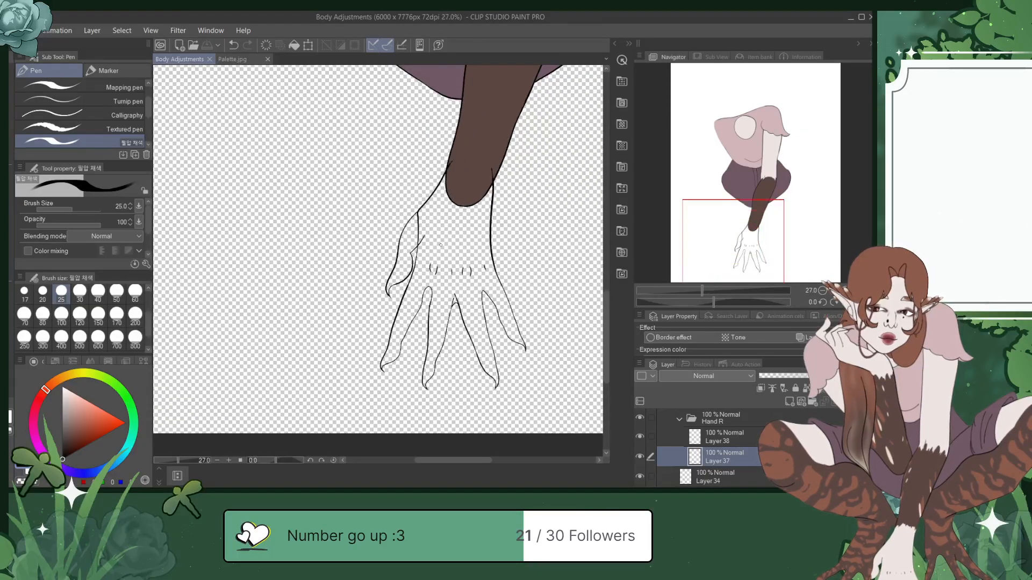
pyautogui.moveTo(739, 236)
pyautogui.mouseDown()
pyautogui.moveTo(758, 172)
pyautogui.moveTo(760, 231)
pyautogui.mouseUp()
pyautogui.keyDown('alt'); pyautogui.click(345, 184); pyautogui.keyUp('alt')
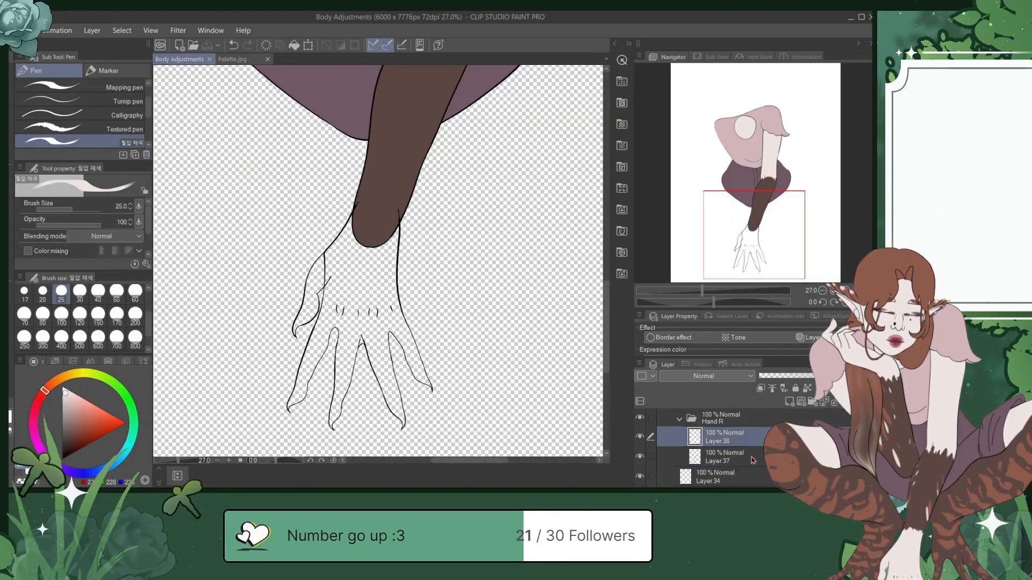
pyautogui.hotkey('ctrl', 'shift', 'n')
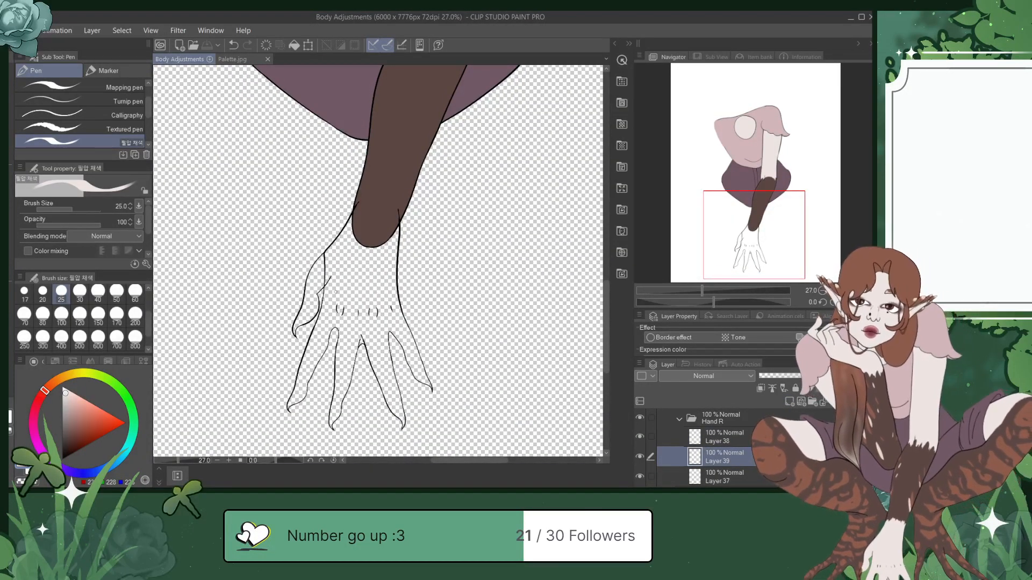
pyautogui.click(129, 88)
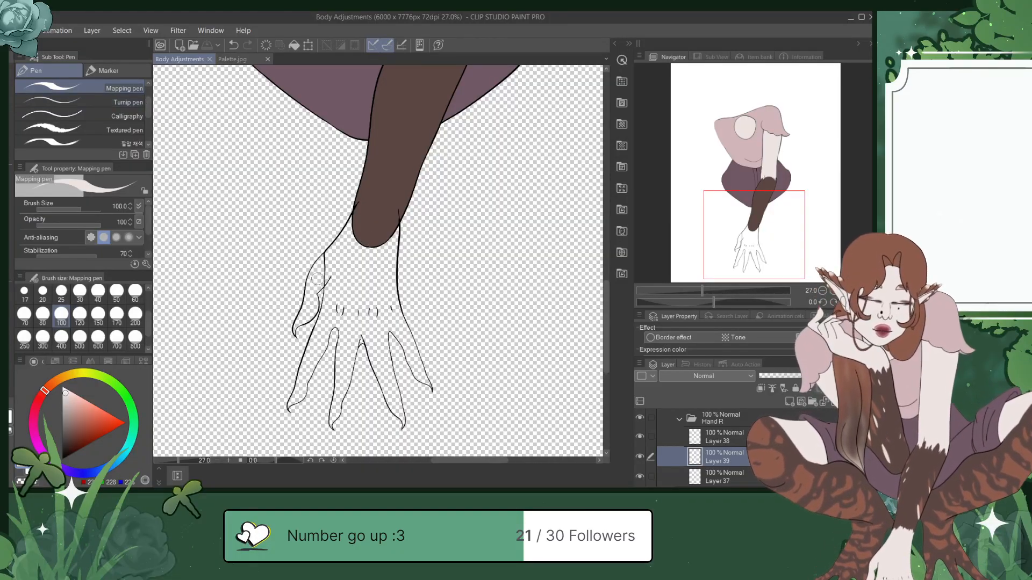
# Step: Paint the thumb with flat pale skin colour, covering the hand outline that crosses it, tidy the area around the notch, and save
pyautogui.scroll(2, 317, 278)
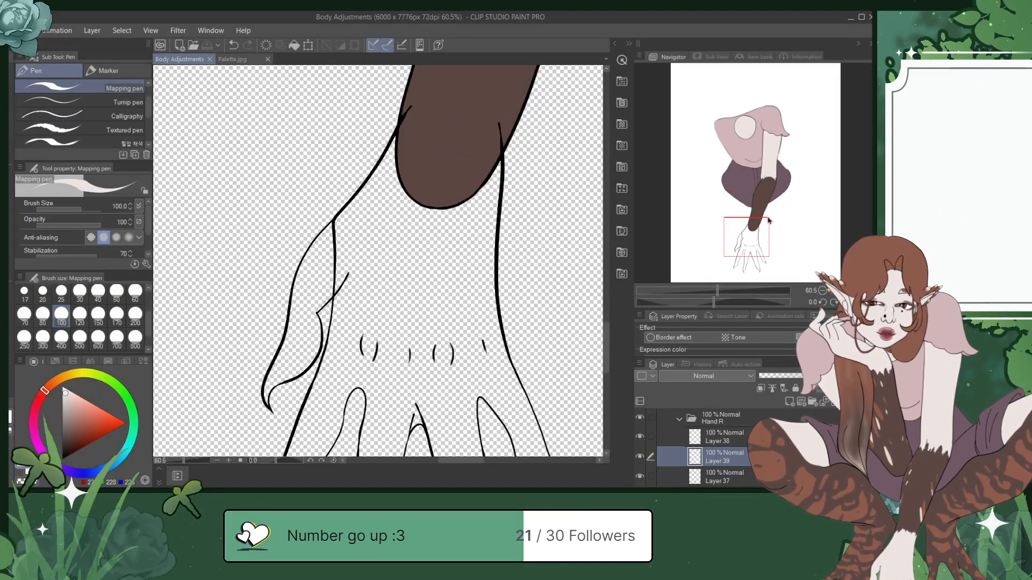
pyautogui.scroll(2, 400, 321)
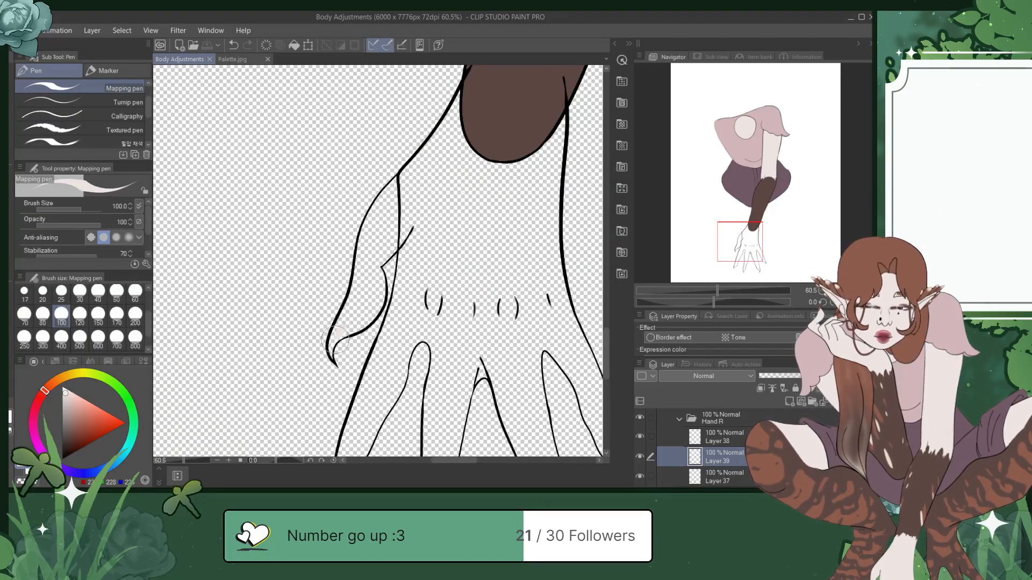
pyautogui.moveTo(344, 325)
pyautogui.mouseDown()
pyautogui.moveTo(332, 361)
pyautogui.moveTo(352, 312)
pyautogui.moveTo(338, 344)
pyautogui.moveTo(364, 321)
pyautogui.moveTo(375, 277)
pyautogui.mouseUp()
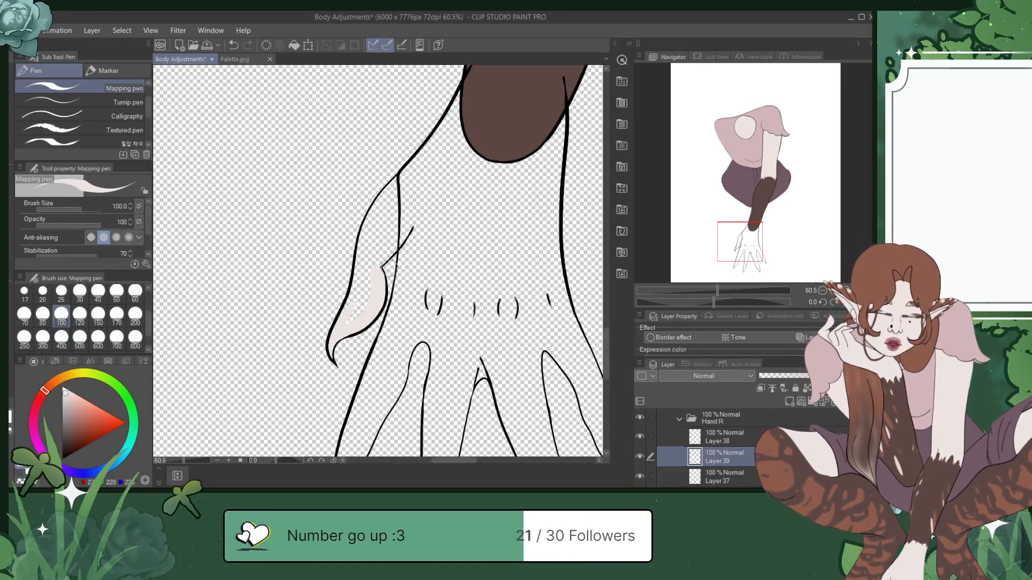
pyautogui.moveTo(379, 325)
pyautogui.mouseDown()
pyautogui.moveTo(358, 314)
pyautogui.moveTo(348, 323)
pyautogui.moveTo(367, 261)
pyautogui.moveTo(344, 319)
pyautogui.moveTo(366, 267)
pyautogui.moveTo(361, 290)
pyautogui.moveTo(364, 228)
pyautogui.moveTo(358, 279)
pyautogui.moveTo(370, 229)
pyautogui.moveTo(410, 164)
pyautogui.moveTo(413, 208)
pyautogui.moveTo(389, 245)
pyautogui.moveTo(412, 185)
pyautogui.moveTo(368, 257)
pyautogui.moveTo(407, 225)
pyautogui.moveTo(370, 261)
pyautogui.moveTo(396, 222)
pyautogui.moveTo(388, 233)
pyautogui.moveTo(392, 203)
pyautogui.mouseUp()
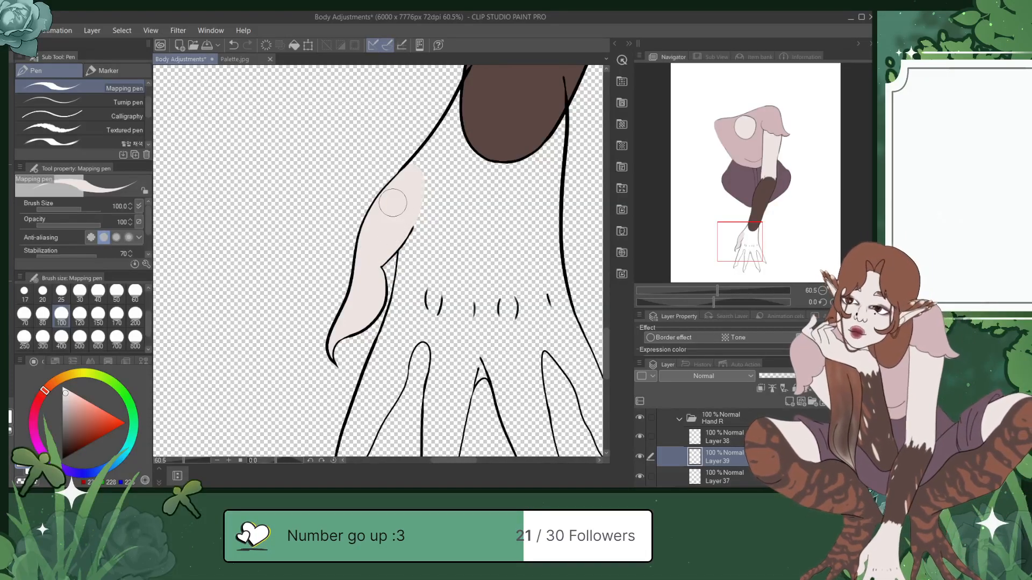
pyautogui.hotkey('ctrl', 's')
pyautogui.scroll(5, 425, 184)
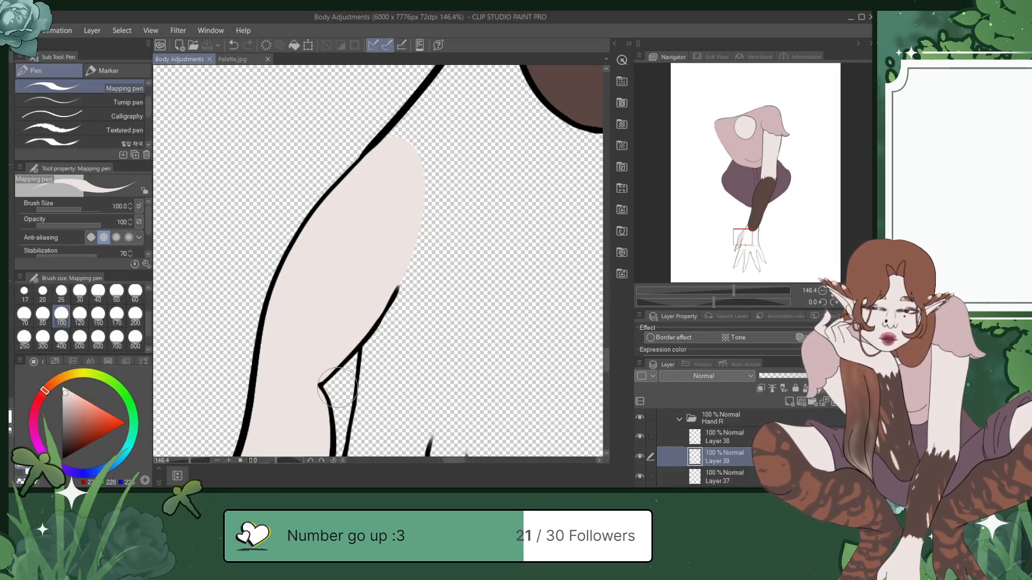
pyautogui.moveTo(376, 352); pyautogui.dragTo(372, 356)
pyautogui.scroll(-5, 372, 356)
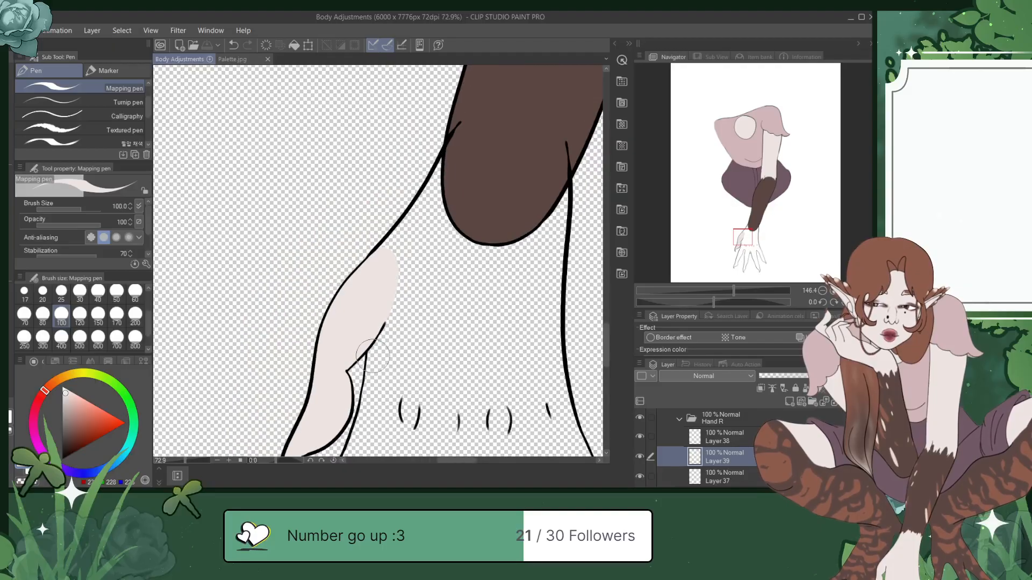
# Step: Add a new layer, move it directly beneath the hand line art on Layer 37, and save
pyautogui.moveTo(736, 206); pyautogui.dragTo(755, 242)
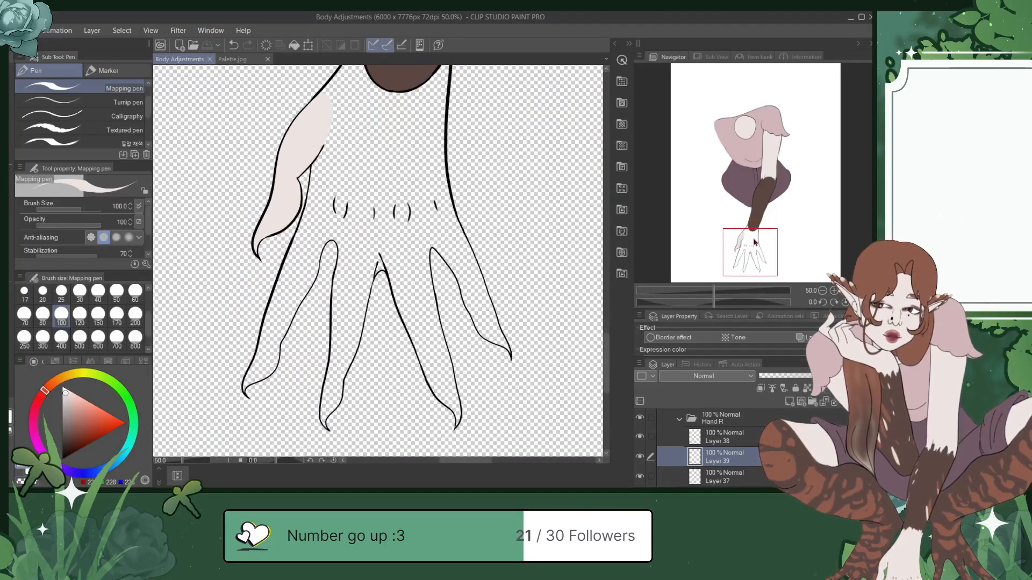
pyautogui.click(723, 477)
pyautogui.click(789, 403)
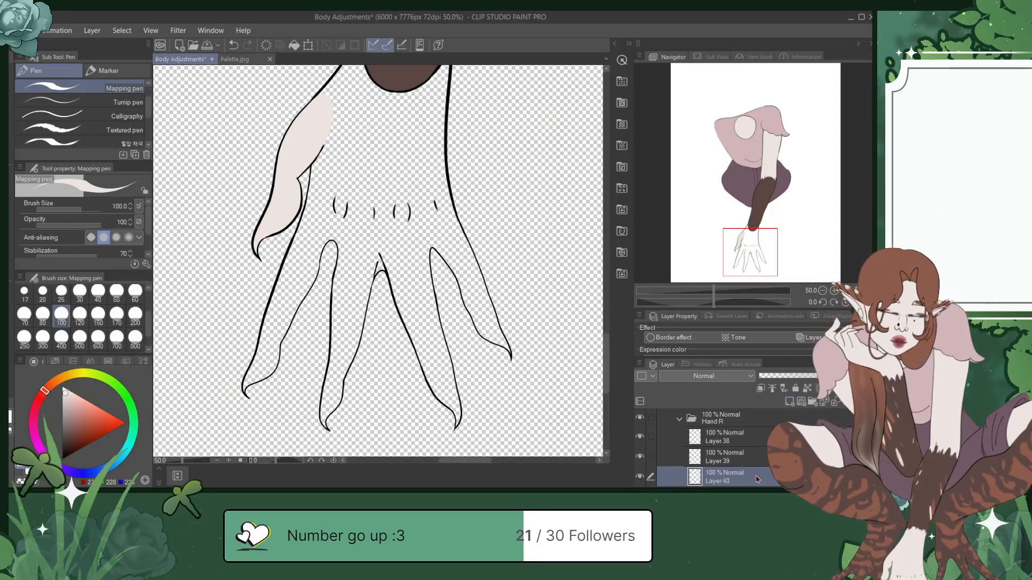
pyautogui.moveTo(758, 486); pyautogui.dragTo(763, 473)
pyautogui.hotkey('ctrl', 's')
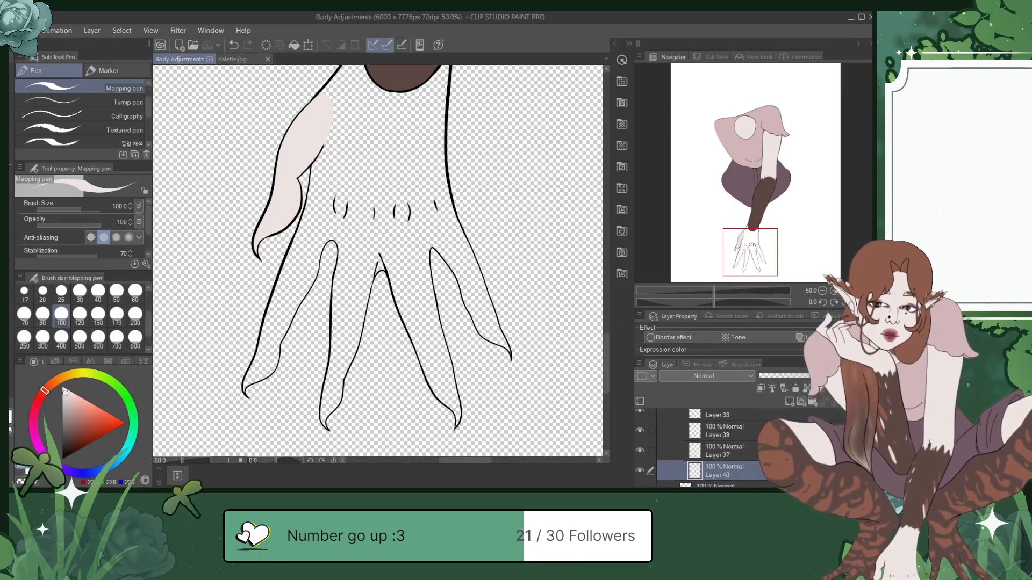
# Step: Paint the back of the hand with flat pale skin colour from the scalloped wrist edge to the knuckles, setting pen stabilization to 24
pyautogui.moveTo(752, 247); pyautogui.dragTo(754, 238)
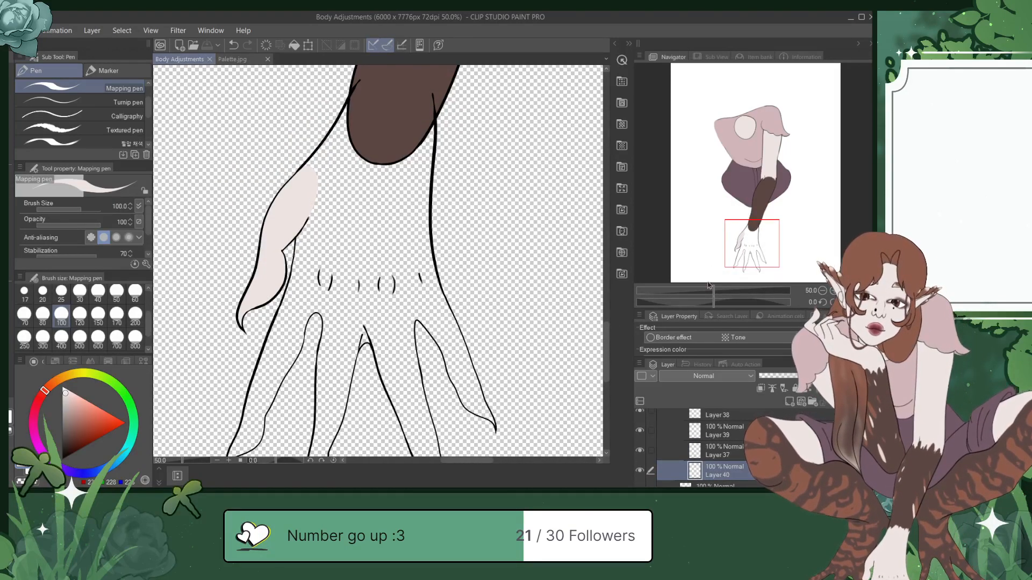
pyautogui.click(641, 432)
pyautogui.moveTo(309, 210)
pyautogui.mouseDown()
pyautogui.moveTo(302, 258)
pyautogui.moveTo(319, 206)
pyautogui.moveTo(316, 258)
pyautogui.moveTo(333, 202)
pyautogui.moveTo(336, 260)
pyautogui.moveTo(355, 198)
pyautogui.moveTo(361, 267)
pyautogui.moveTo(375, 193)
pyautogui.moveTo(386, 273)
pyautogui.moveTo(396, 194)
pyautogui.moveTo(412, 275)
pyautogui.moveTo(420, 195)
pyautogui.moveTo(404, 243)
pyautogui.moveTo(429, 198)
pyautogui.moveTo(433, 288)
pyautogui.moveTo(418, 242)
pyautogui.moveTo(426, 294)
pyautogui.moveTo(417, 249)
pyautogui.moveTo(414, 293)
pyautogui.moveTo(401, 308)
pyautogui.moveTo(392, 254)
pyautogui.moveTo(405, 274)
pyautogui.moveTo(392, 253)
pyautogui.moveTo(360, 244)
pyautogui.moveTo(394, 275)
pyautogui.moveTo(400, 297)
pyautogui.moveTo(374, 252)
pyautogui.moveTo(366, 303)
pyautogui.moveTo(366, 237)
pyautogui.moveTo(360, 281)
pyautogui.moveTo(338, 304)
pyautogui.moveTo(337, 262)
pyautogui.moveTo(322, 248)
pyautogui.moveTo(330, 266)
pyautogui.moveTo(315, 256)
pyautogui.moveTo(310, 289)
pyautogui.moveTo(335, 225)
pyautogui.moveTo(320, 212)
pyautogui.moveTo(315, 219)
pyautogui.moveTo(338, 157)
pyautogui.moveTo(368, 119)
pyautogui.moveTo(370, 160)
pyautogui.moveTo(335, 216)
pyautogui.moveTo(367, 131)
pyautogui.moveTo(391, 137)
pyautogui.moveTo(396, 210)
pyautogui.moveTo(419, 162)
pyautogui.moveTo(413, 184)
pyautogui.moveTo(424, 117)
pyautogui.moveTo(405, 147)
pyautogui.moveTo(406, 117)
pyautogui.moveTo(393, 123)
pyautogui.moveTo(376, 110)
pyautogui.moveTo(368, 123)
pyautogui.moveTo(347, 119)
pyautogui.moveTo(302, 179)
pyautogui.moveTo(305, 266)
pyautogui.mouseUp()
pyautogui.click(86, 254)
pyautogui.click(644, 431)
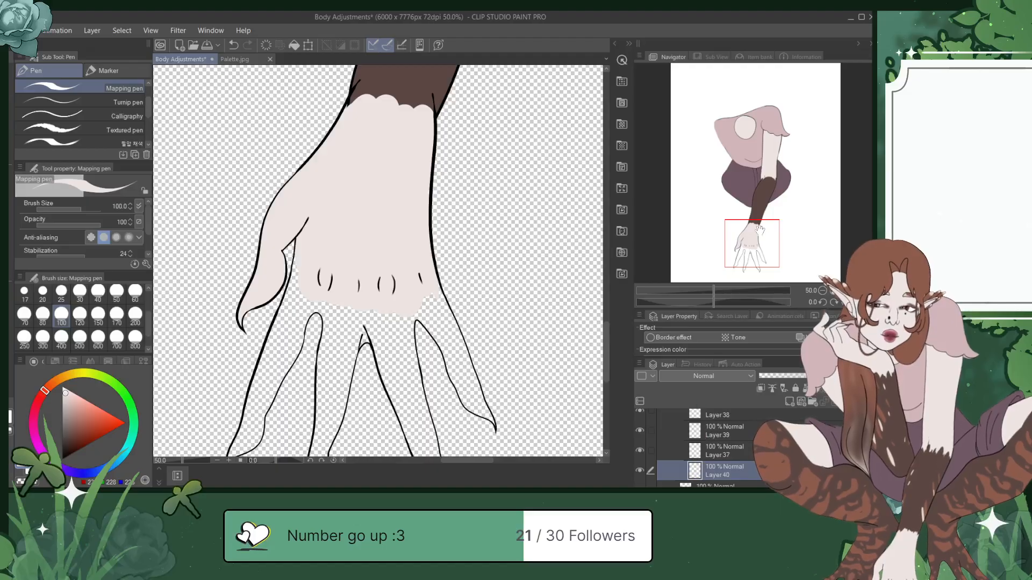
# Step: Fill the little finger with flat pale skin colour from the knuckle down to its pointed tip
pyautogui.moveTo(760, 228); pyautogui.dragTo(761, 238)
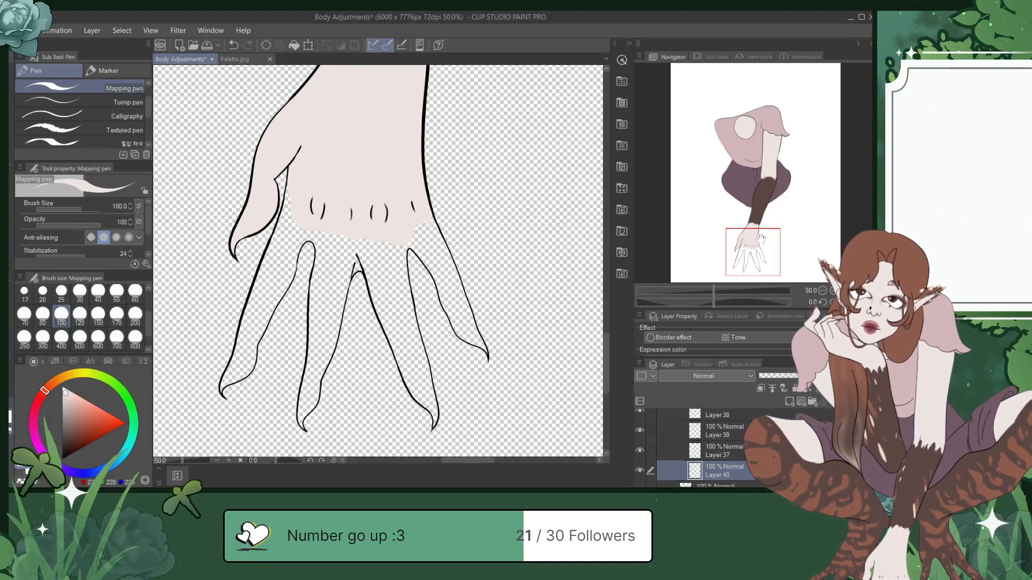
pyautogui.moveTo(761, 238); pyautogui.dragTo(768, 237)
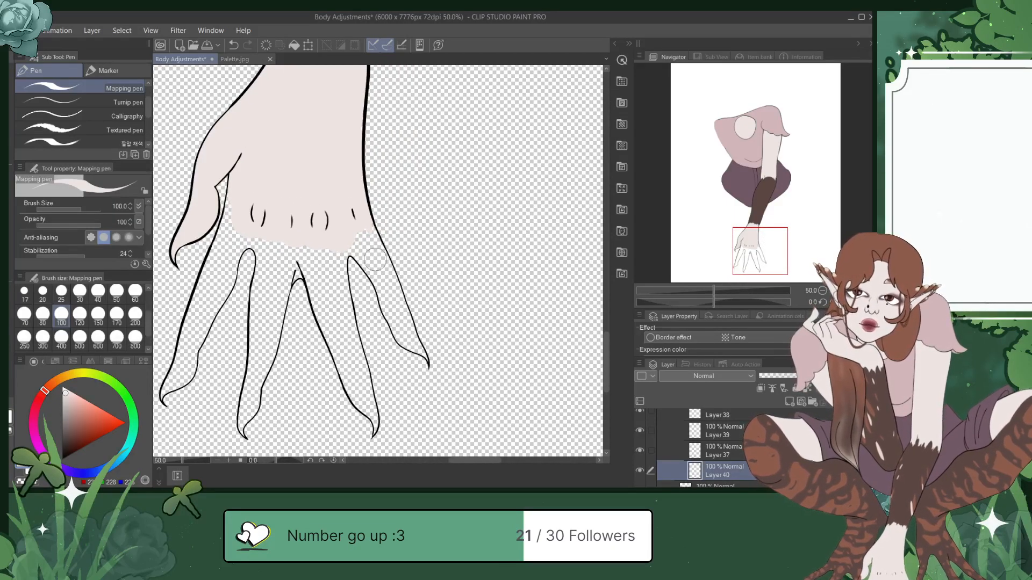
pyautogui.scroll(3, 375, 260)
pyautogui.moveTo(758, 249); pyautogui.dragTo(759, 253)
pyautogui.moveTo(348, 173)
pyautogui.mouseDown()
pyautogui.moveTo(329, 103)
pyautogui.moveTo(314, 131)
pyautogui.moveTo(354, 221)
pyautogui.moveTo(346, 229)
pyautogui.moveTo(336, 210)
pyautogui.moveTo(347, 238)
pyautogui.moveTo(297, 161)
pyautogui.moveTo(288, 123)
pyautogui.moveTo(285, 182)
pyautogui.mouseUp()
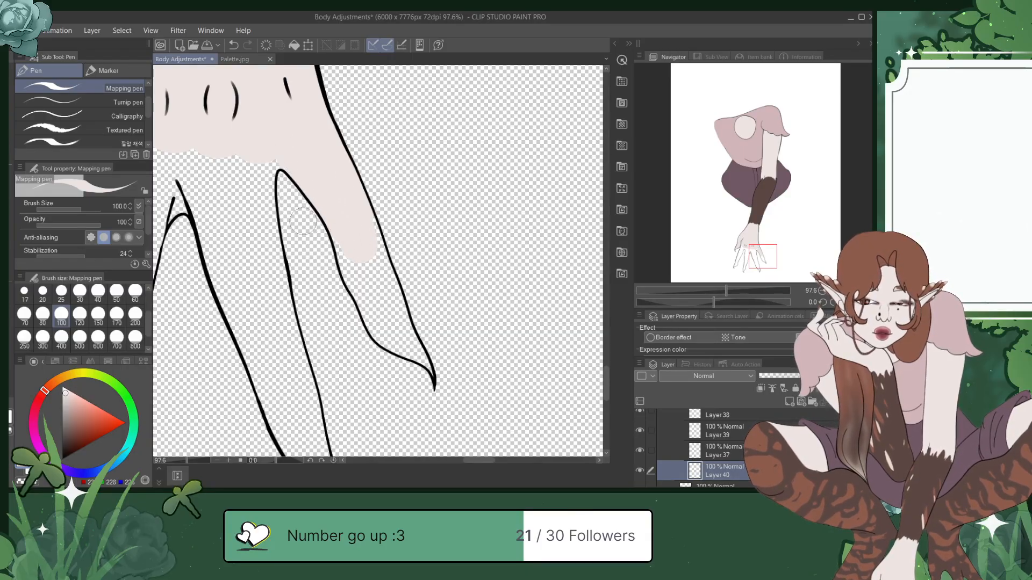
pyautogui.moveTo(373, 231)
pyautogui.mouseDown()
pyautogui.moveTo(398, 326)
pyautogui.moveTo(363, 226)
pyautogui.moveTo(346, 249)
pyautogui.moveTo(340, 229)
pyautogui.moveTo(356, 280)
pyautogui.moveTo(387, 316)
pyautogui.moveTo(367, 301)
pyautogui.moveTo(380, 326)
pyautogui.moveTo(413, 350)
pyautogui.moveTo(405, 320)
pyautogui.moveTo(420, 358)
pyautogui.moveTo(408, 349)
pyautogui.moveTo(432, 379)
pyautogui.mouseUp()
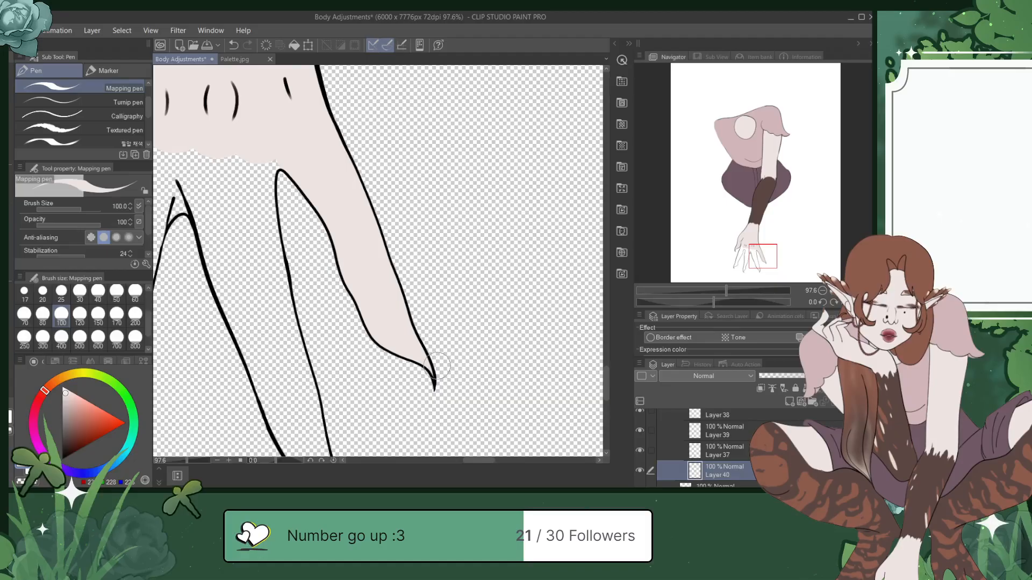
# Step: Fill the ring finger with flat pale skin colour from its claw tip up to the knuckles, undoing the last stray stroke
pyautogui.moveTo(768, 254); pyautogui.dragTo(762, 259)
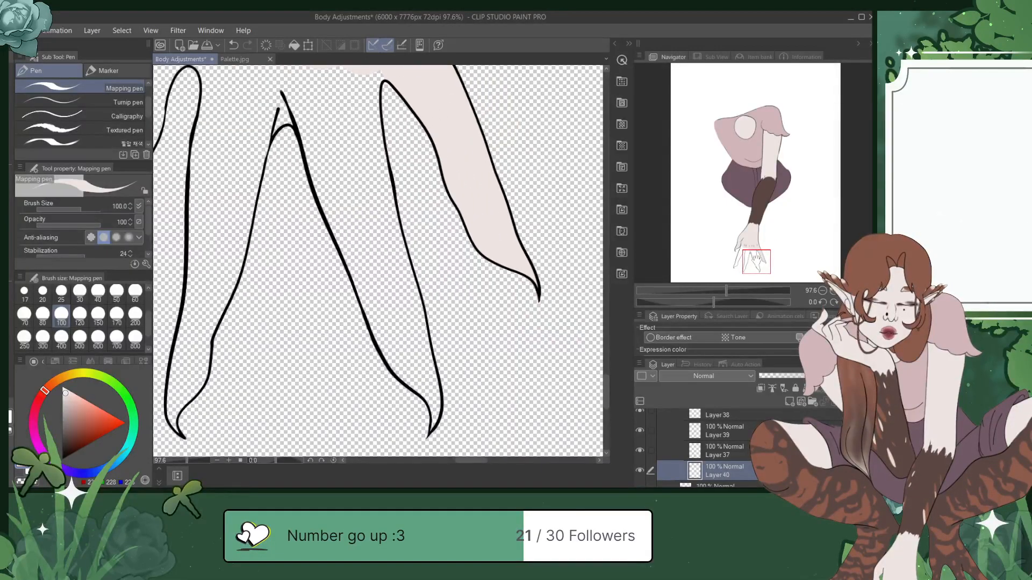
pyautogui.moveTo(436, 416)
pyautogui.mouseDown()
pyautogui.moveTo(414, 358)
pyautogui.moveTo(409, 352)
pyautogui.moveTo(432, 393)
pyautogui.moveTo(395, 350)
pyautogui.moveTo(379, 298)
pyautogui.moveTo(415, 362)
pyautogui.moveTo(391, 282)
pyautogui.moveTo(394, 333)
pyautogui.moveTo(418, 308)
pyautogui.moveTo(408, 289)
pyautogui.moveTo(427, 372)
pyautogui.mouseUp()
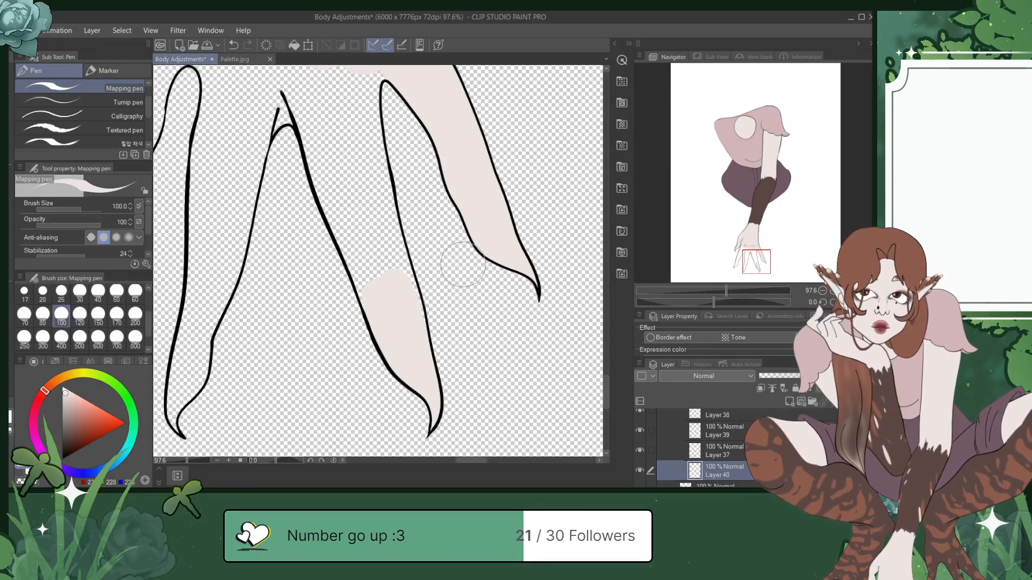
pyautogui.moveTo(758, 262); pyautogui.dragTo(755, 253)
pyautogui.moveTo(367, 184)
pyautogui.mouseDown()
pyautogui.moveTo(417, 419)
pyautogui.moveTo(404, 186)
pyautogui.moveTo(415, 189)
pyautogui.moveTo(393, 199)
pyautogui.moveTo(396, 308)
pyautogui.moveTo(405, 197)
pyautogui.mouseUp()
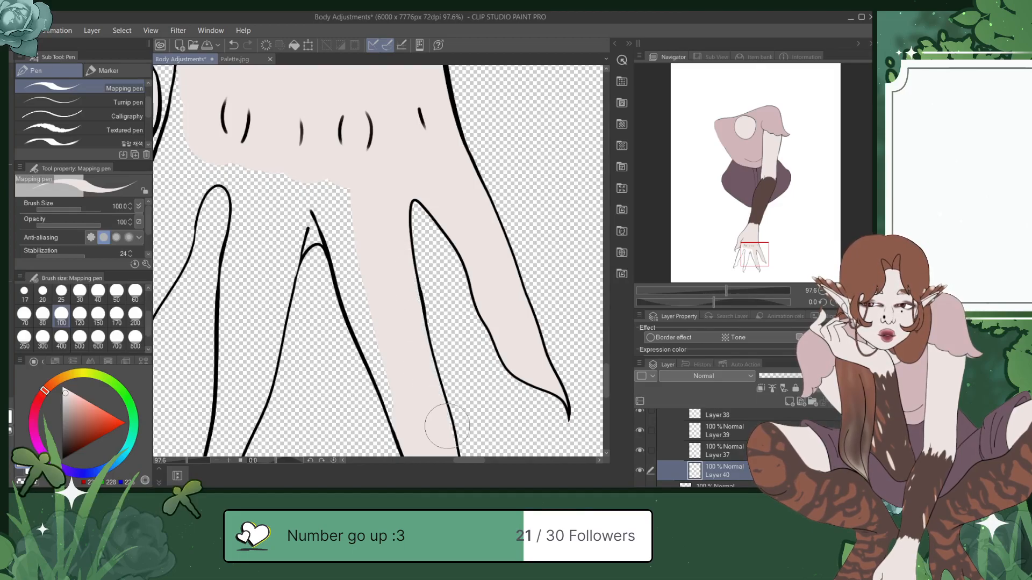
pyautogui.moveTo(343, 170)
pyautogui.mouseDown()
pyautogui.moveTo(343, 206)
pyautogui.moveTo(410, 421)
pyautogui.mouseUp()
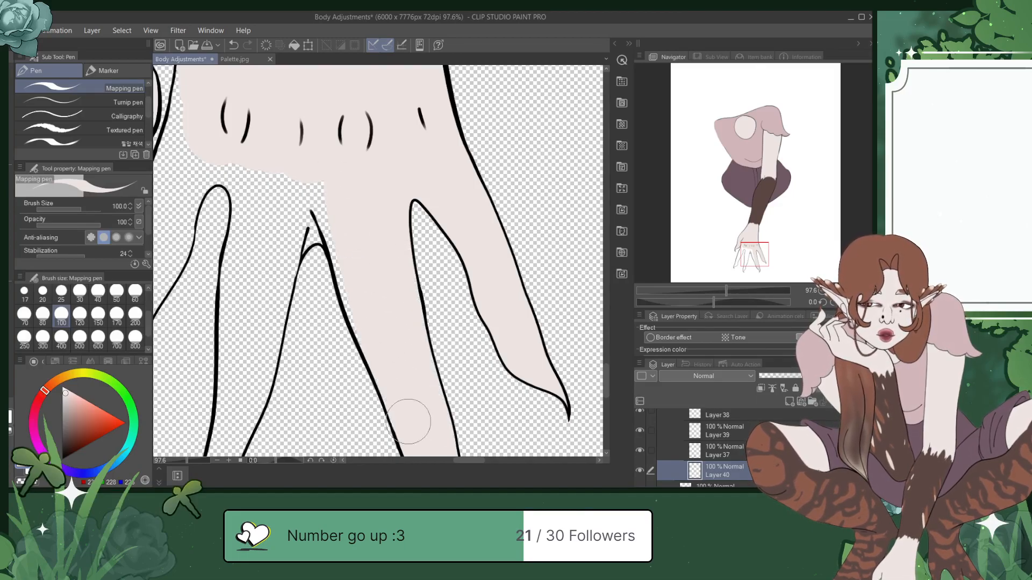
pyautogui.moveTo(348, 288); pyautogui.dragTo(306, 168)
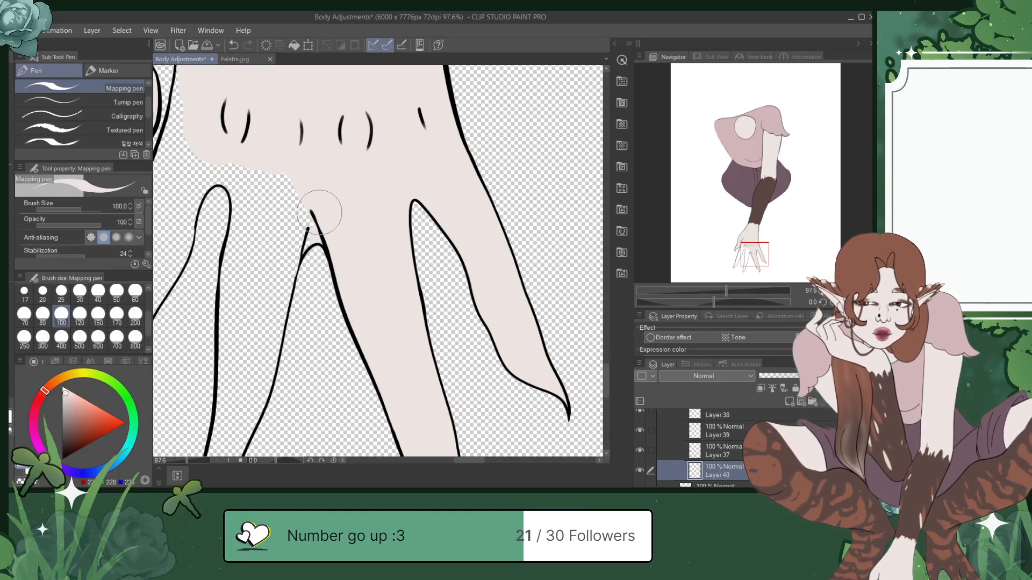
pyautogui.hotkey('ctrl', 'z')
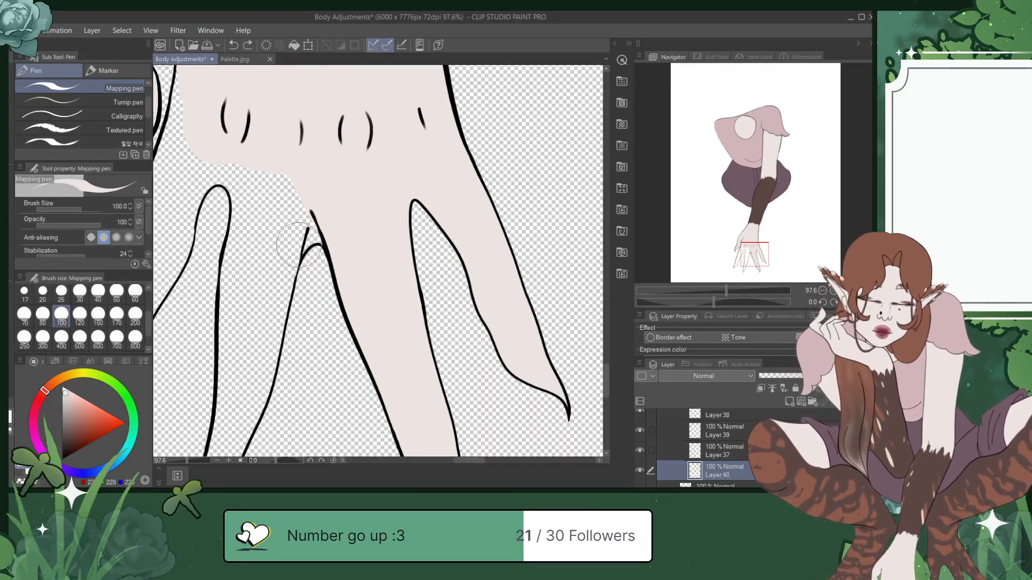
# Step: Fill the middle finger with flat pale skin colour from the knuckle down to its claw tip, and save
pyautogui.moveTo(306, 242)
pyautogui.mouseDown()
pyautogui.moveTo(327, 240)
pyautogui.moveTo(285, 197)
pyautogui.moveTo(279, 165)
pyautogui.moveTo(259, 254)
pyautogui.moveTo(286, 191)
pyautogui.moveTo(262, 318)
pyautogui.mouseUp()
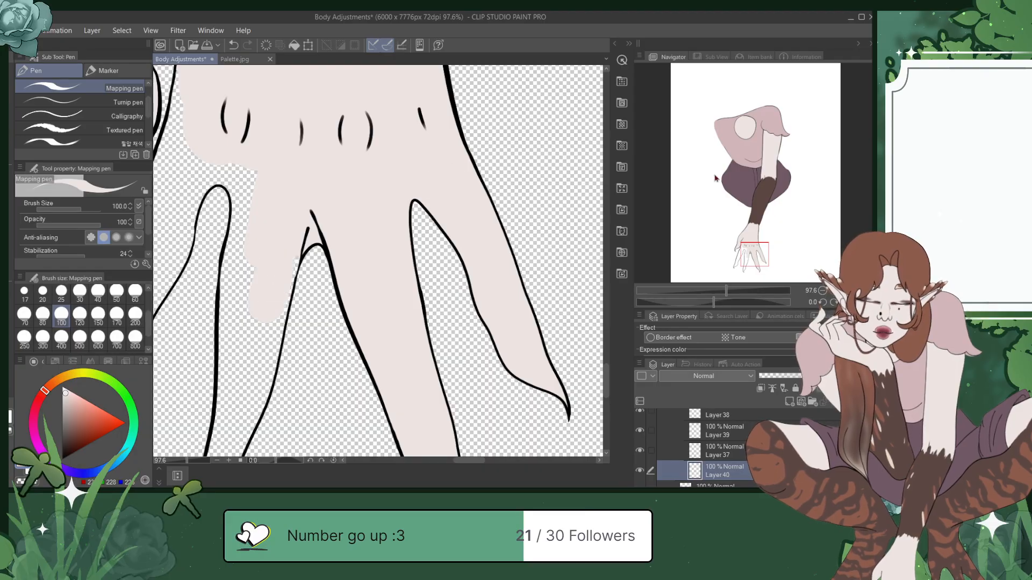
pyautogui.moveTo(758, 246); pyautogui.dragTo(749, 254)
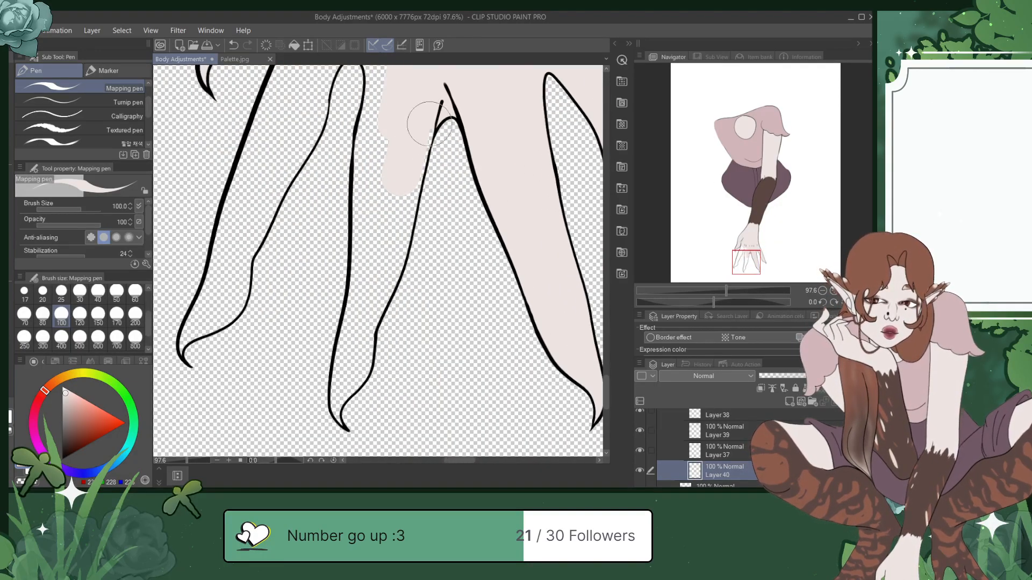
pyautogui.moveTo(420, 160); pyautogui.dragTo(397, 238)
pyautogui.hotkey('ctrl', 'z')
pyautogui.moveTo(419, 160)
pyautogui.mouseDown()
pyautogui.moveTo(403, 224)
pyautogui.moveTo(405, 161)
pyautogui.moveTo(393, 231)
pyautogui.moveTo(410, 191)
pyautogui.moveTo(403, 173)
pyautogui.moveTo(369, 231)
pyautogui.moveTo(421, 186)
pyautogui.moveTo(399, 289)
pyautogui.mouseUp()
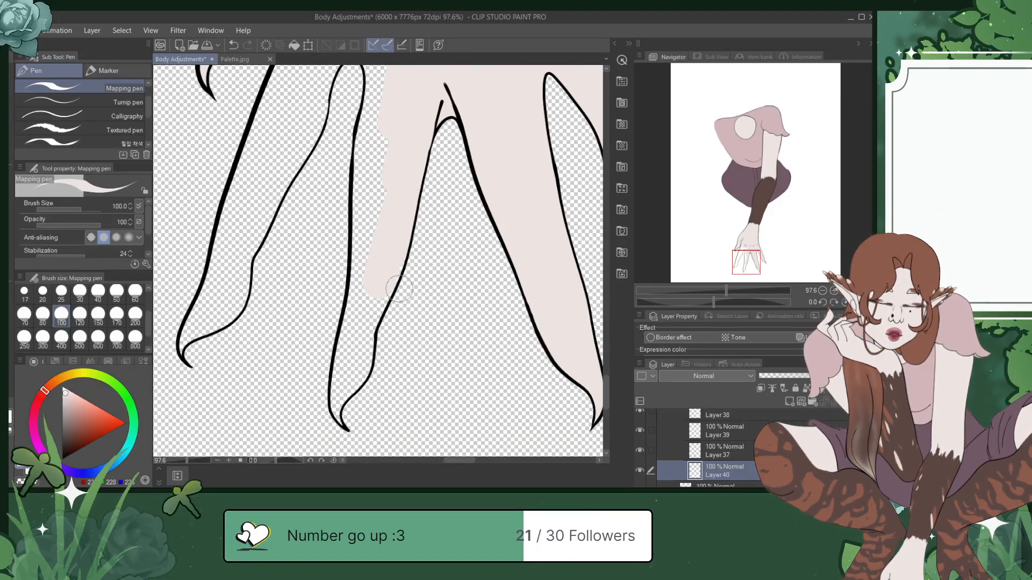
pyautogui.moveTo(748, 258); pyautogui.dragTo(748, 251)
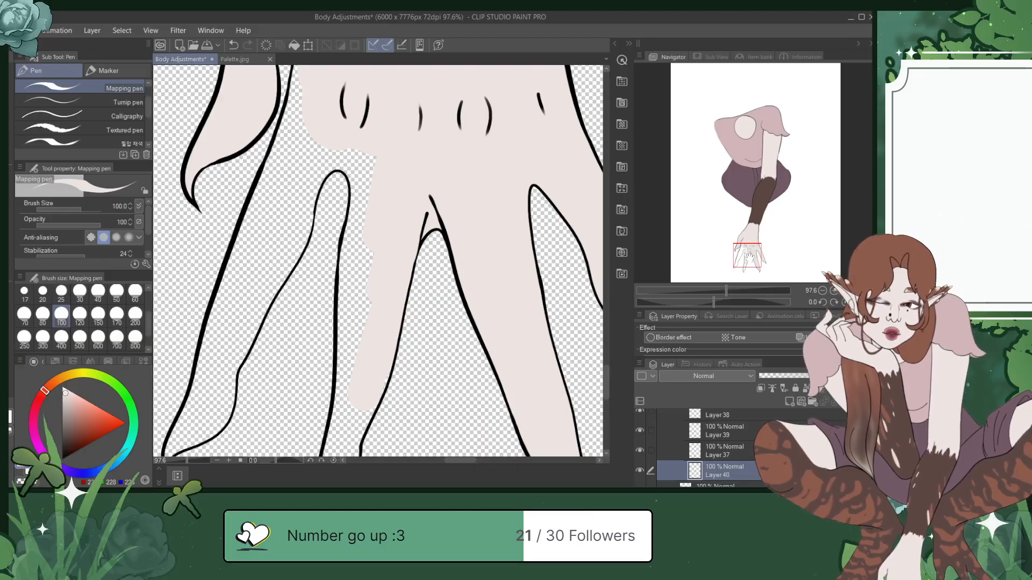
pyautogui.moveTo(357, 138)
pyautogui.mouseDown()
pyautogui.moveTo(373, 265)
pyautogui.moveTo(367, 292)
pyautogui.moveTo(367, 202)
pyautogui.moveTo(348, 369)
pyautogui.mouseUp()
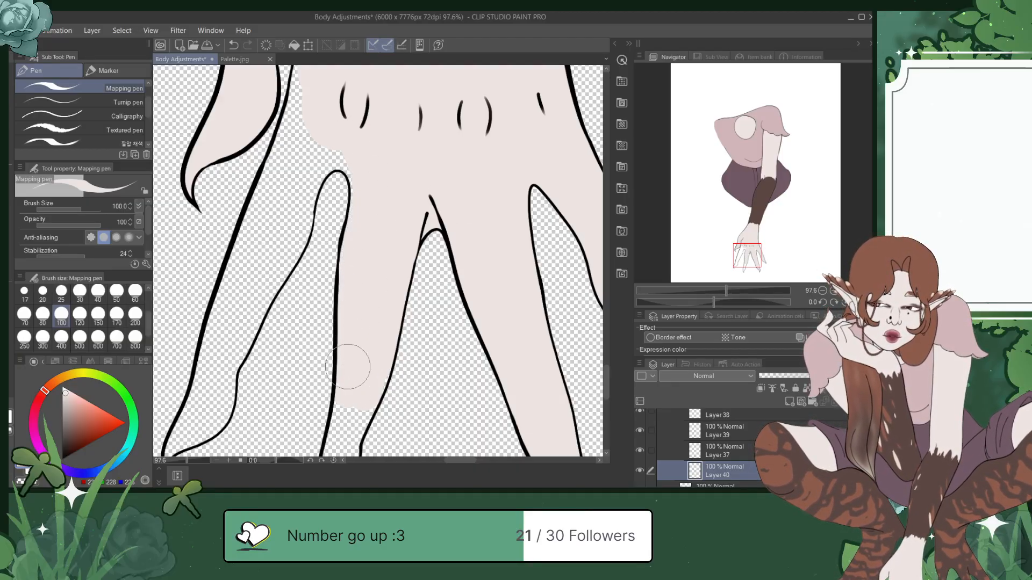
pyautogui.moveTo(748, 246); pyautogui.dragTo(747, 255)
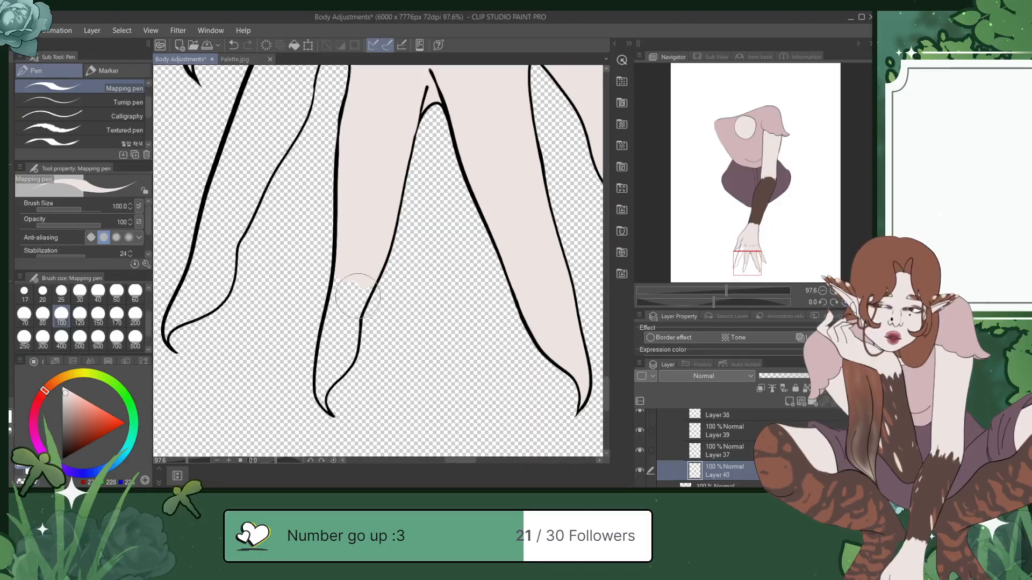
pyautogui.moveTo(334, 325)
pyautogui.mouseDown()
pyautogui.moveTo(333, 340)
pyautogui.moveTo(336, 318)
pyautogui.moveTo(353, 312)
pyautogui.moveTo(325, 411)
pyautogui.moveTo(317, 378)
pyautogui.moveTo(315, 316)
pyautogui.moveTo(342, 402)
pyautogui.mouseUp()
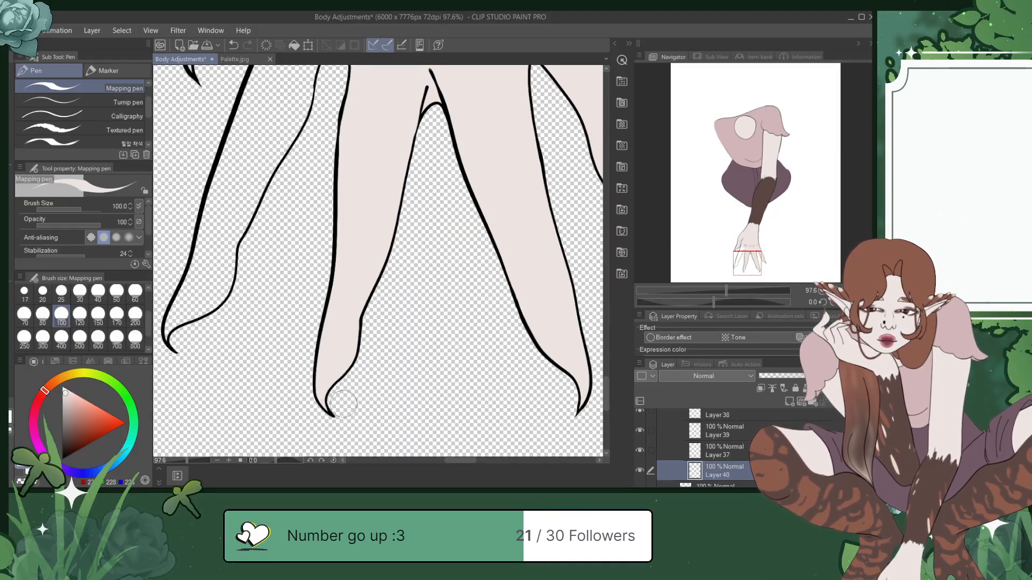
pyautogui.hotkey('ctrl', 's')
# Step: Fill the index finger and the hand edge beside the thumb with flat pale skin colour, and save
pyautogui.moveTo(751, 261); pyautogui.dragTo(748, 244)
pyautogui.moveTo(348, 200)
pyautogui.mouseDown()
pyautogui.moveTo(324, 329)
pyautogui.moveTo(358, 251)
pyautogui.moveTo(324, 354)
pyautogui.moveTo(374, 277)
pyautogui.moveTo(402, 285)
pyautogui.moveTo(364, 302)
pyautogui.moveTo(405, 315)
pyautogui.moveTo(395, 260)
pyautogui.mouseUp()
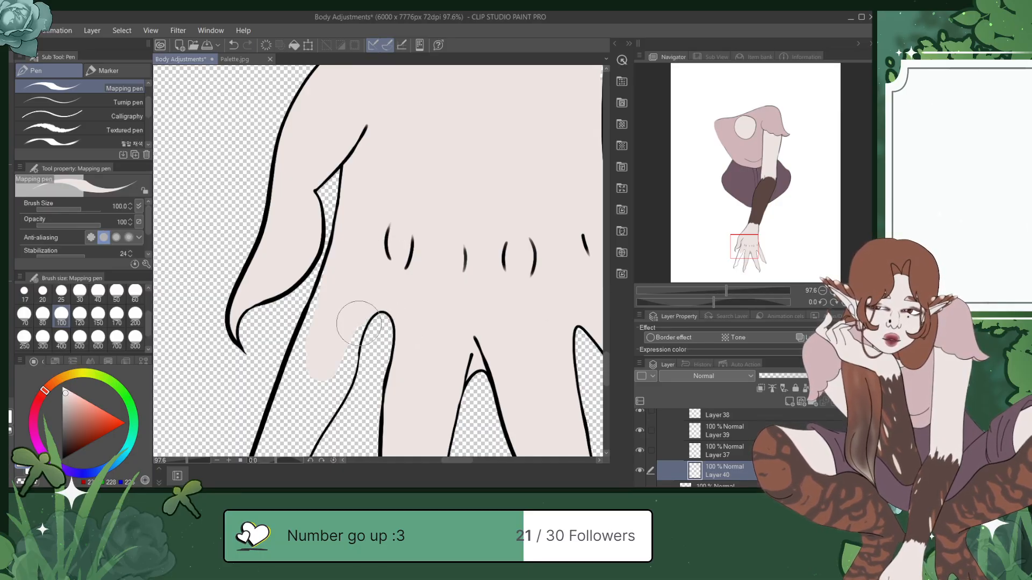
pyautogui.moveTo(353, 346)
pyautogui.mouseDown()
pyautogui.moveTo(318, 404)
pyautogui.moveTo(346, 350)
pyautogui.moveTo(301, 412)
pyautogui.moveTo(295, 387)
pyautogui.mouseUp()
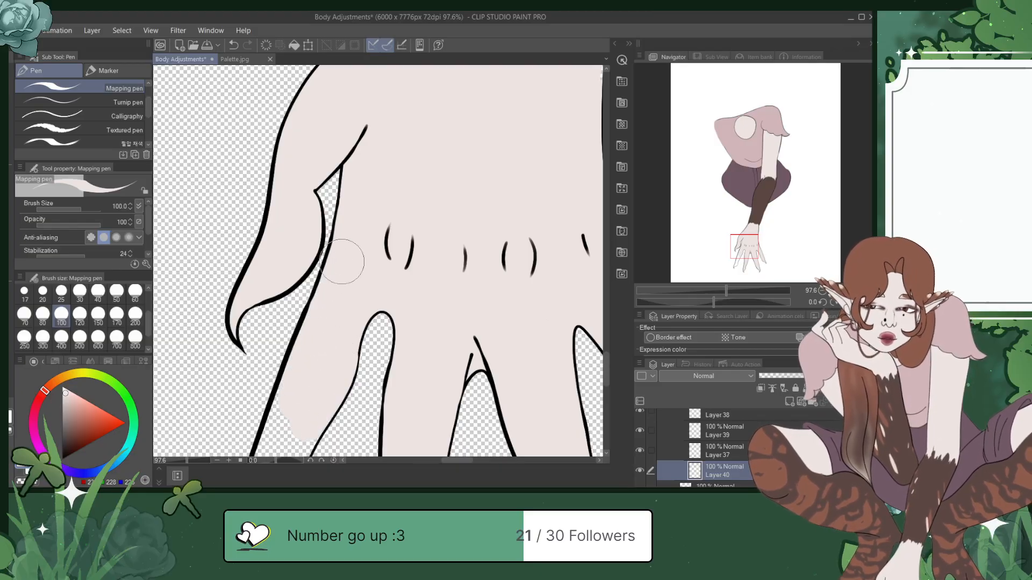
pyautogui.moveTo(747, 243); pyautogui.dragTo(743, 259)
pyautogui.moveTo(374, 140); pyautogui.dragTo(334, 270)
pyautogui.moveTo(383, 169)
pyautogui.mouseDown()
pyautogui.moveTo(386, 191)
pyautogui.moveTo(349, 264)
pyautogui.moveTo(360, 215)
pyautogui.moveTo(377, 212)
pyautogui.moveTo(346, 264)
pyautogui.moveTo(353, 255)
pyautogui.moveTo(345, 289)
pyautogui.moveTo(370, 237)
pyautogui.moveTo(341, 315)
pyautogui.moveTo(325, 329)
pyautogui.moveTo(344, 285)
pyautogui.moveTo(335, 278)
pyautogui.moveTo(322, 313)
pyautogui.moveTo(350, 269)
pyautogui.moveTo(311, 330)
pyautogui.moveTo(324, 325)
pyautogui.moveTo(311, 364)
pyautogui.mouseUp()
pyautogui.hotkey('ctrl', 's')
# Step: Tidy the flat colour in the gap between the index and middle fingers, and save
pyautogui.scroll(-4, 353, 368)
pyautogui.scroll(4, 353, 364)
pyautogui.scroll(4, 352, 362)
pyautogui.click(746, 246)
pyautogui.moveTo(745, 245); pyautogui.dragTo(744, 250)
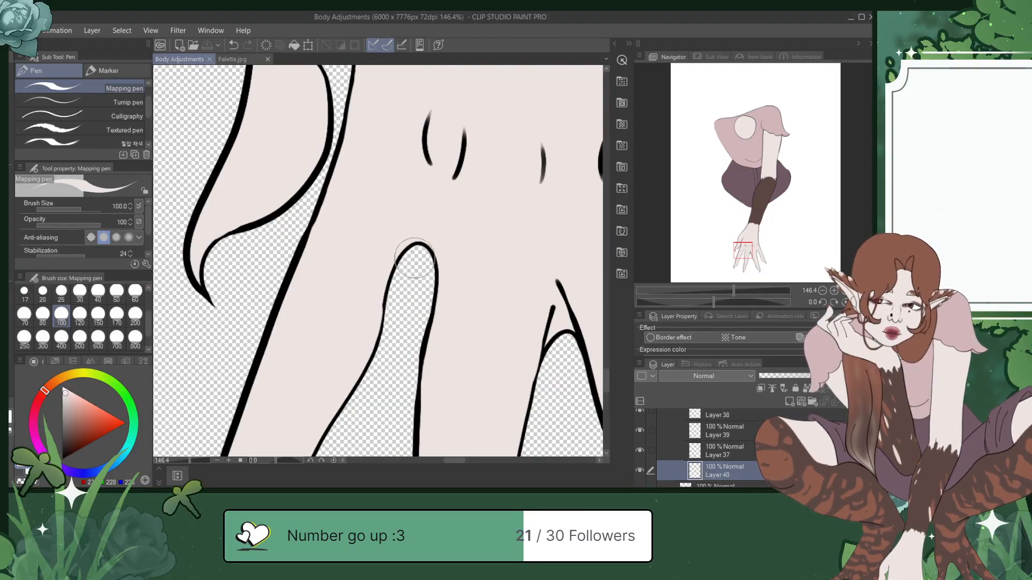
pyautogui.click(405, 290)
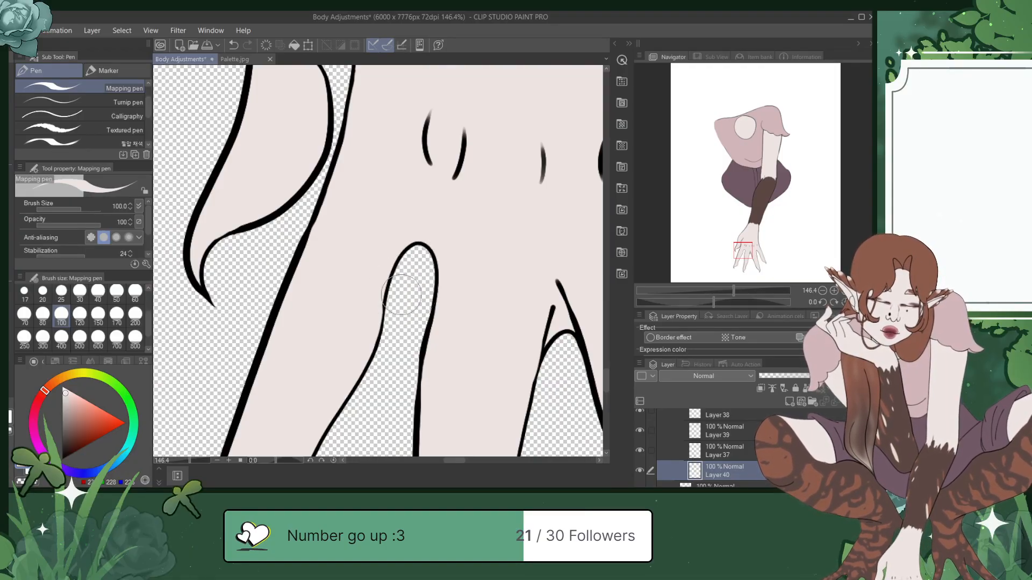
pyautogui.scroll(-15, 402, 317)
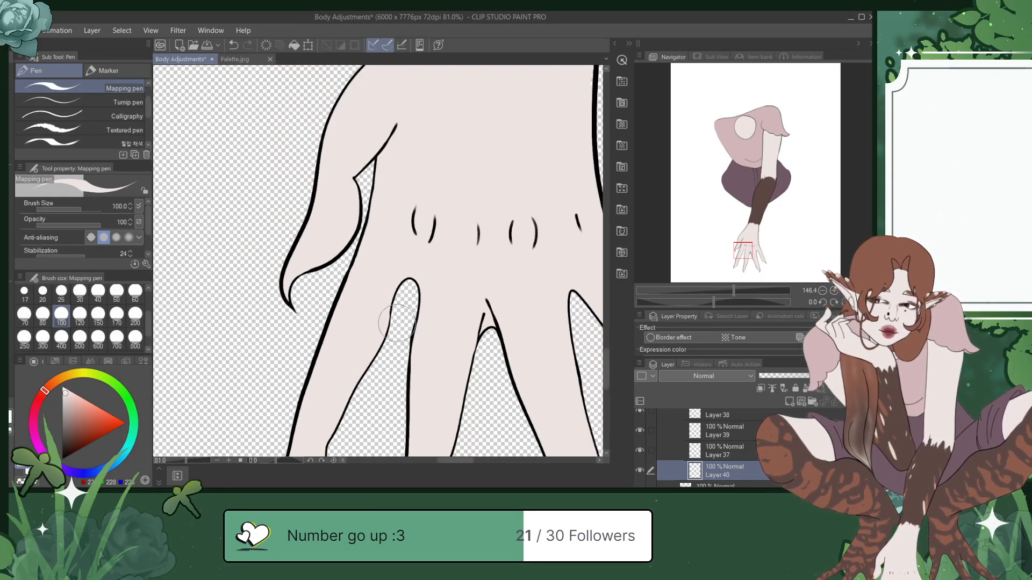
pyautogui.hotkey('ctrl', 's')
# Step: Add a new layer clipped to the hand's flat colour on Layer 40, and sample the reddish-brown colour from Palette.jpg
pyautogui.moveTo(482, 370); pyautogui.dragTo(463, 324)
pyautogui.scroll(7, 426, 294)
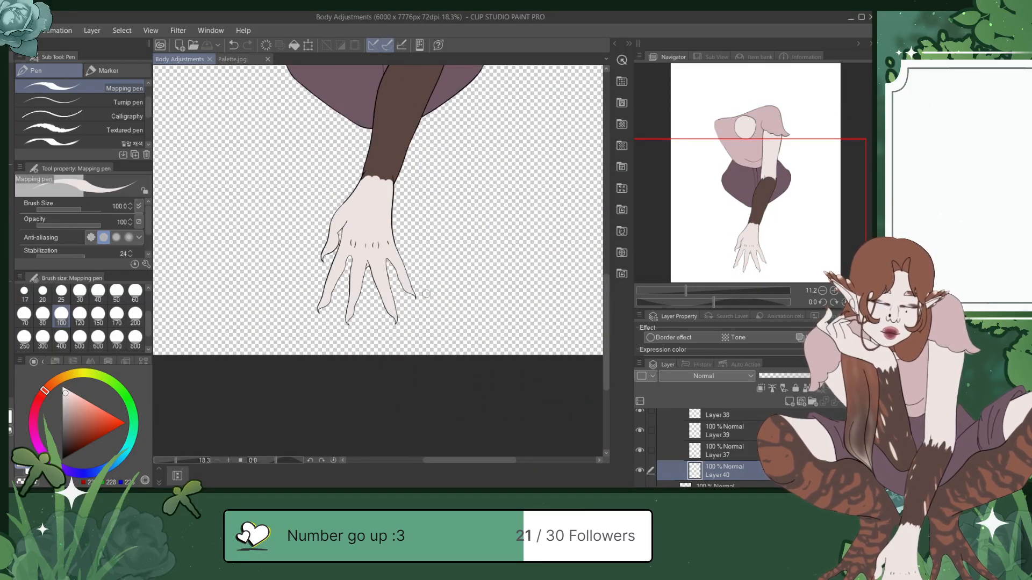
pyautogui.moveTo(767, 241); pyautogui.dragTo(746, 257)
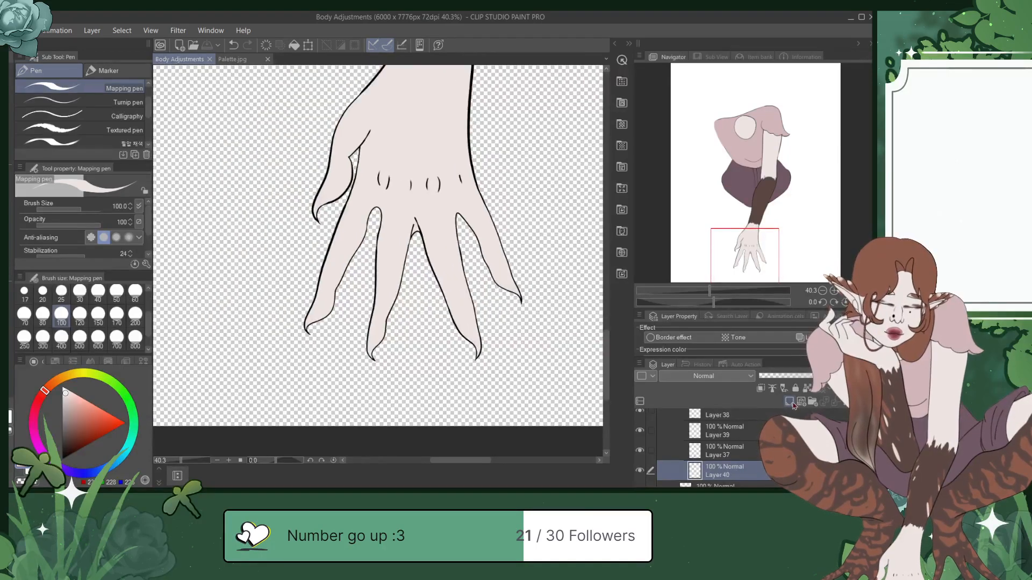
pyautogui.click(791, 403)
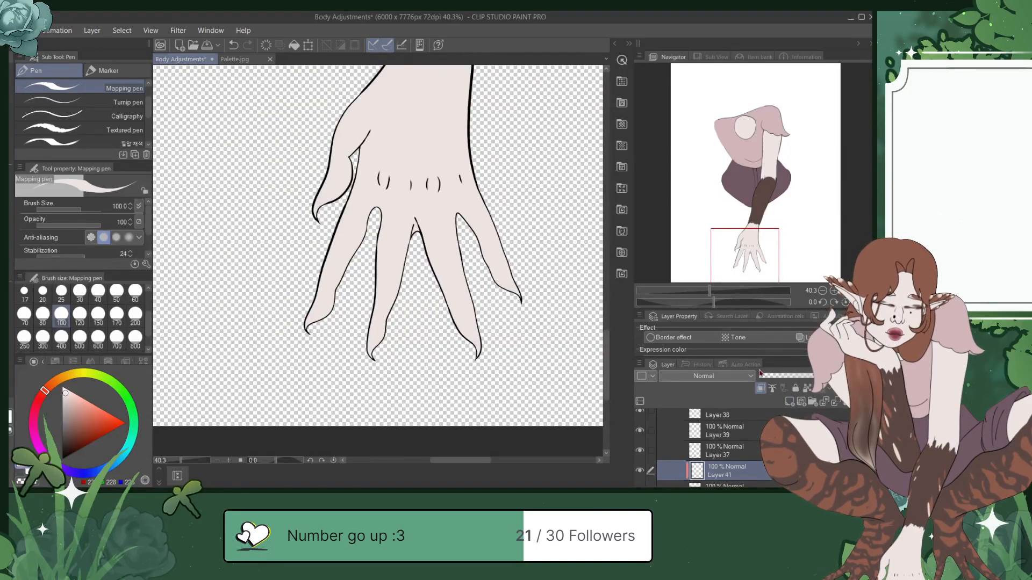
pyautogui.click(234, 59)
pyautogui.keyDown('alt'); pyautogui.click(433, 194); pyautogui.keyUp('alt')
pyautogui.click(180, 59)
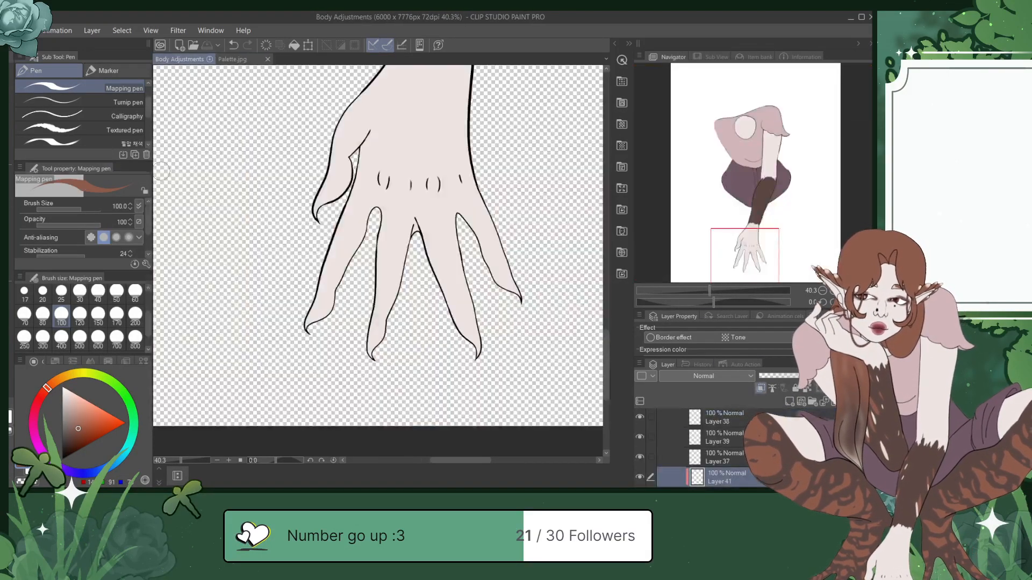
# Step: Choose the Lasso selection tool, and clean up the skin colour along the middle finger's claw edge on Layer 40
pyautogui.scroll(5, 348, 329)
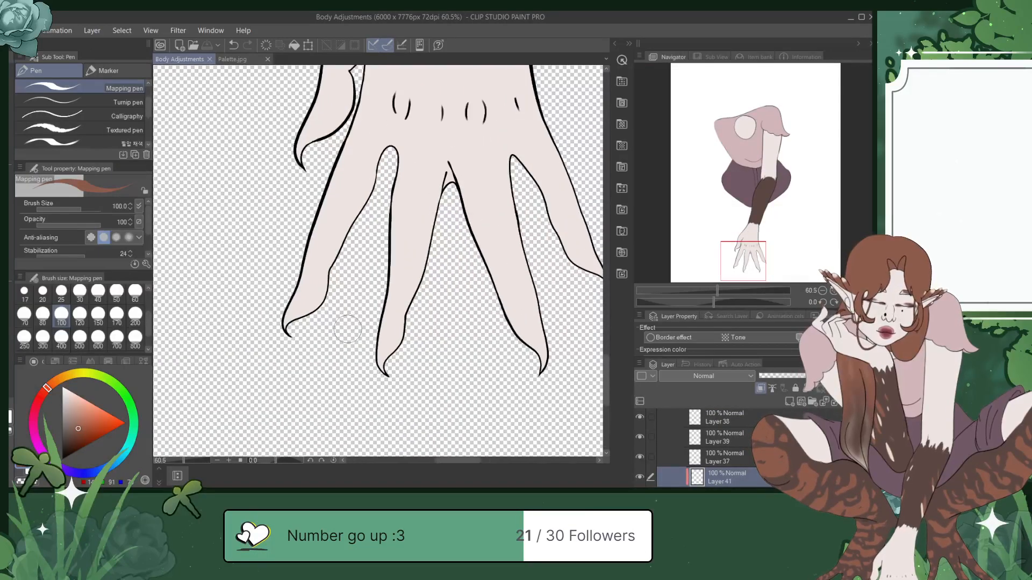
pyautogui.press('m')
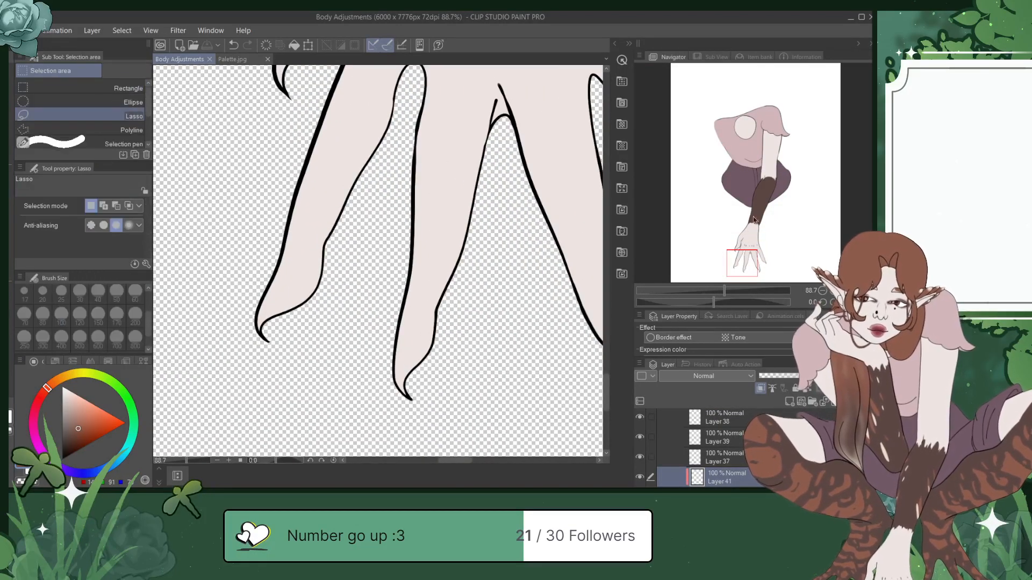
pyautogui.moveTo(743, 253); pyautogui.dragTo(753, 260)
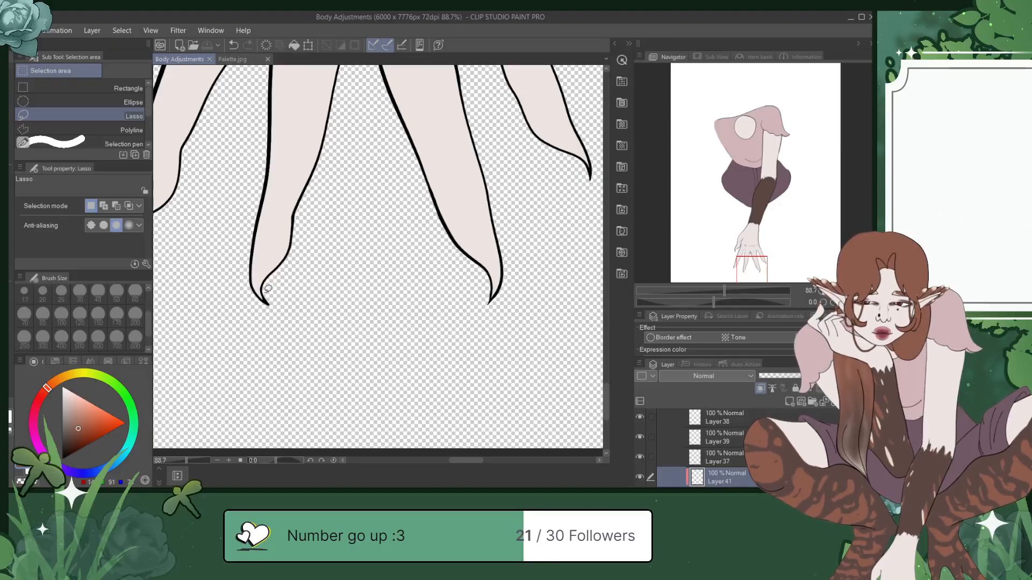
pyautogui.scroll(4, 266, 285)
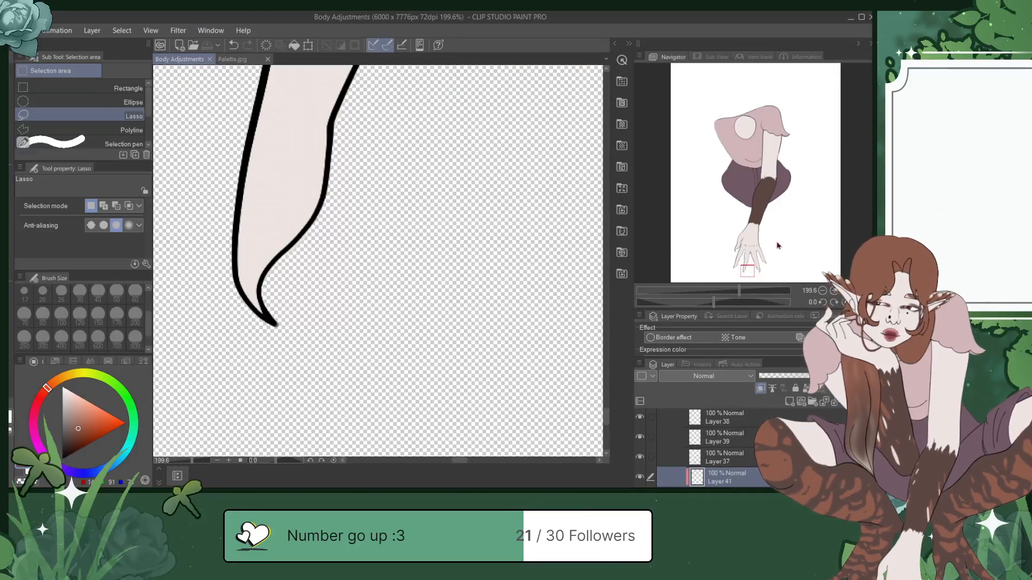
pyautogui.click(745, 266)
pyautogui.moveTo(743, 266); pyautogui.dragTo(747, 270)
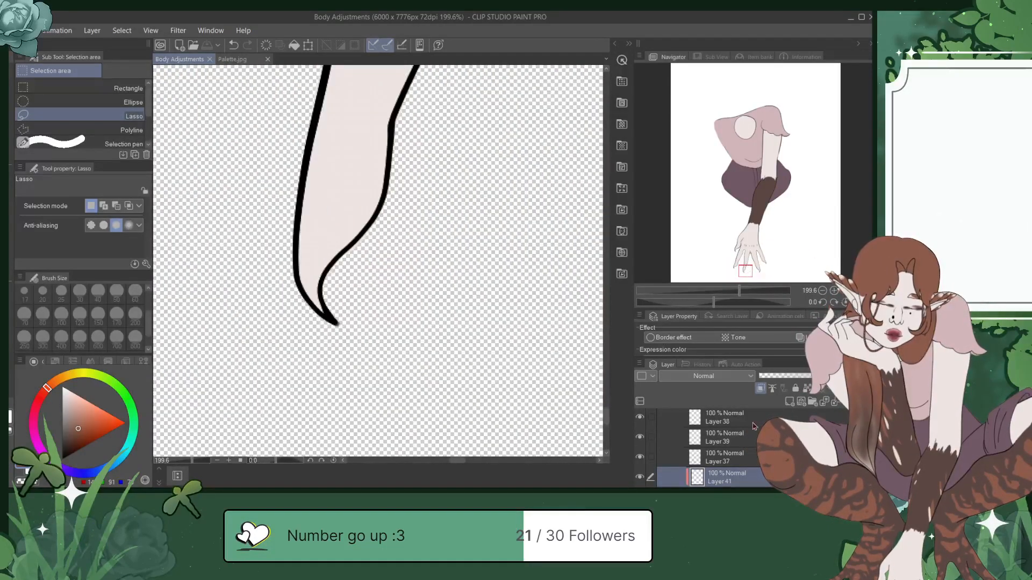
pyautogui.scroll(-1, 722, 462)
pyautogui.click(723, 480)
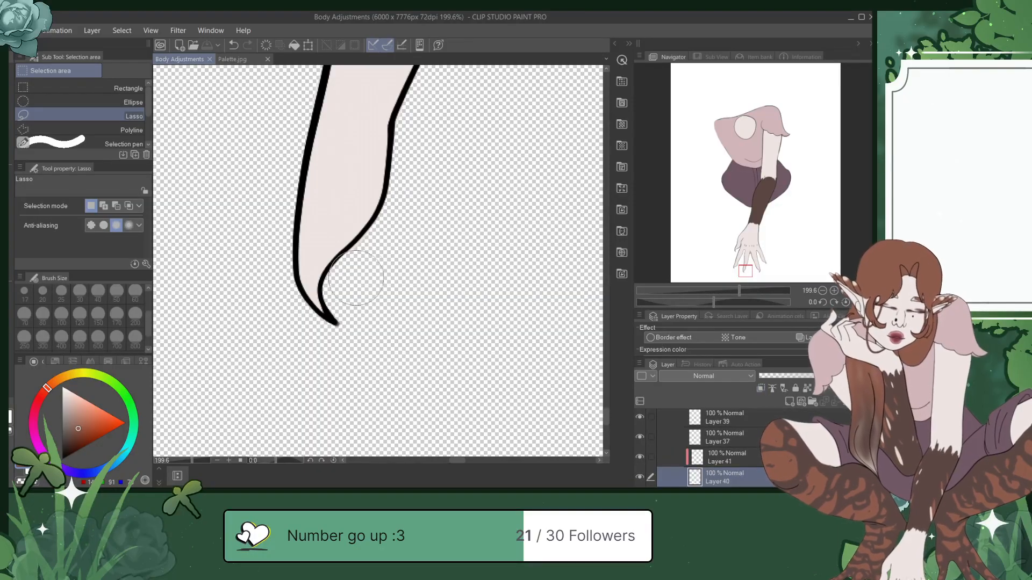
pyautogui.moveTo(383, 234); pyautogui.dragTo(346, 278)
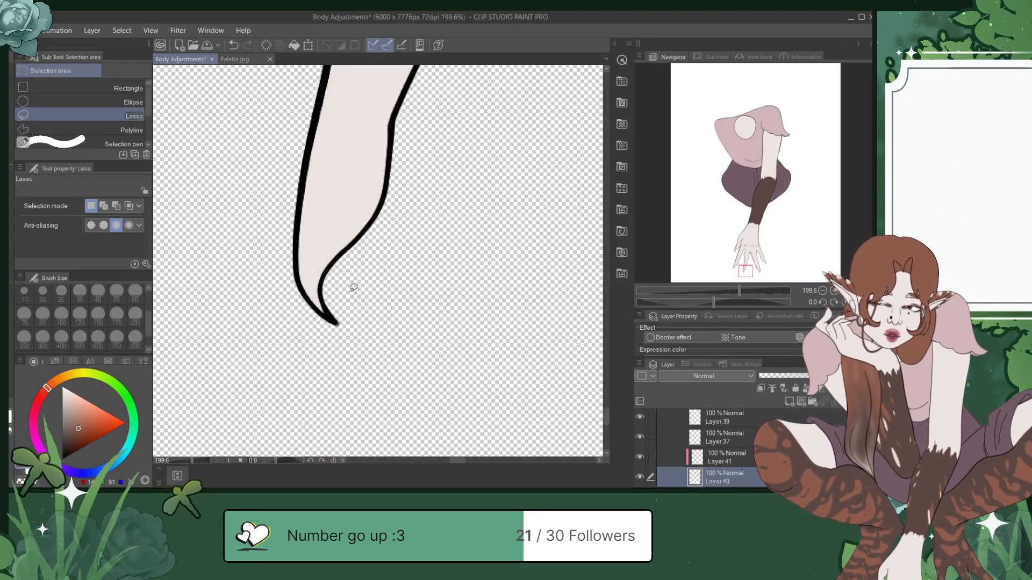
# Step: On clipped Layer 41, lasso the middle finger's claw tip, fill it with reddish-brown, and clear the selection
pyautogui.click(738, 465)
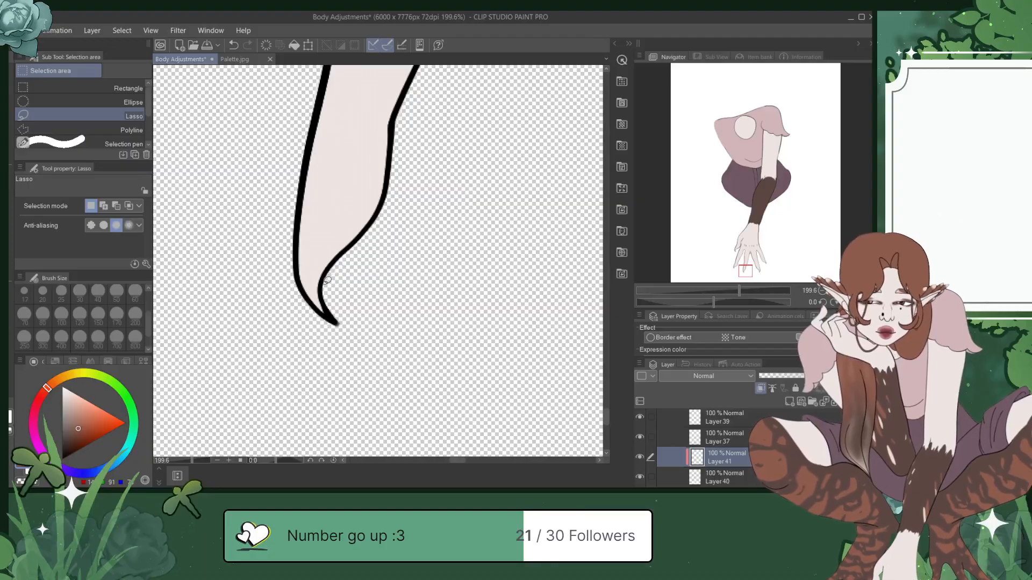
pyautogui.moveTo(282, 231)
pyautogui.mouseDown()
pyautogui.moveTo(320, 347)
pyautogui.moveTo(361, 308)
pyautogui.moveTo(359, 252)
pyautogui.mouseUp()
pyautogui.click(381, 373)
pyautogui.hotkey('ctrl', 'd')
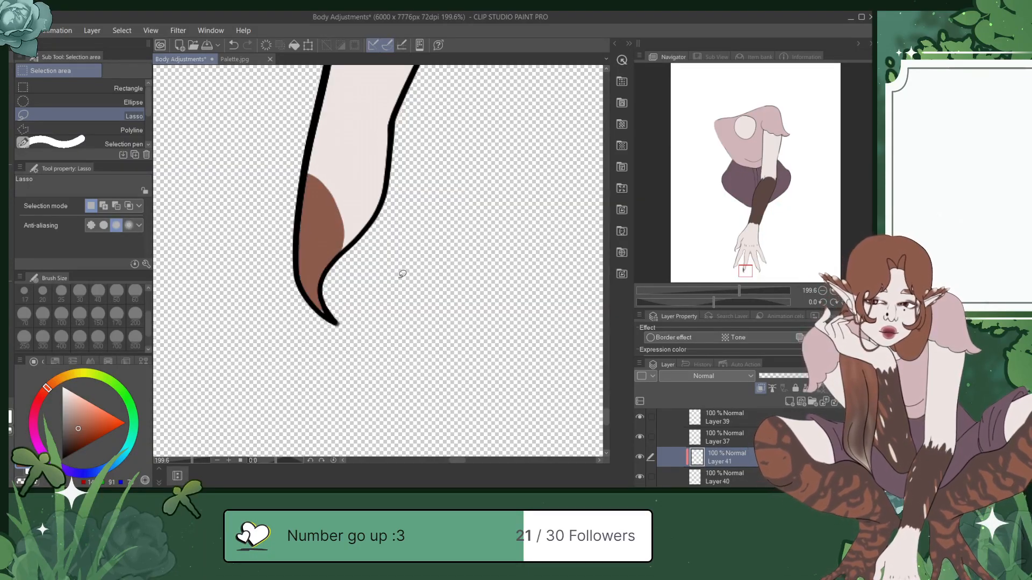
# Step: Refill the middle finger's claw with reddish-brown using a new lasso selection drawn around the whole tip, and deselect
pyautogui.scroll(-2, 402, 274)
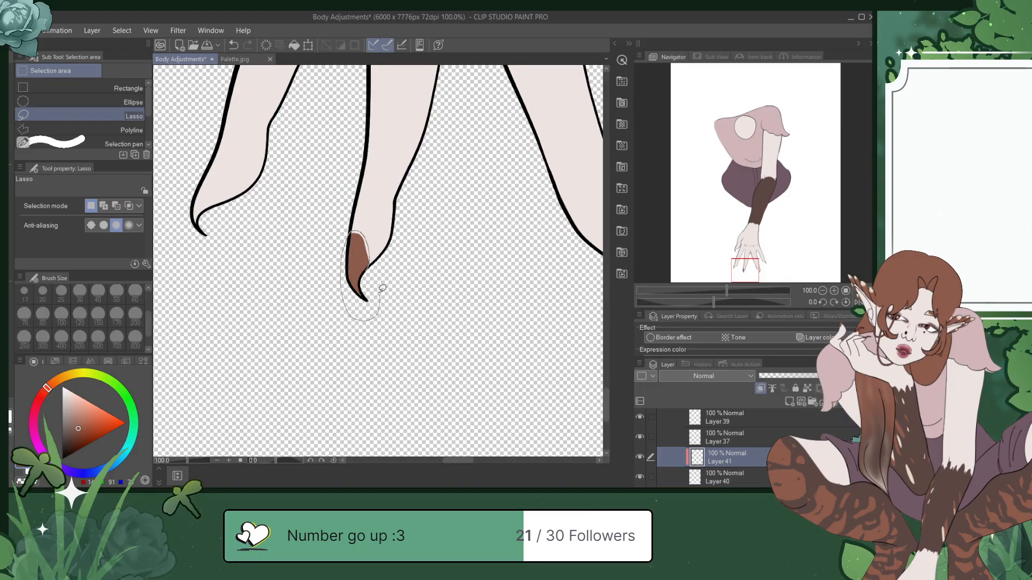
pyautogui.moveTo(380, 295); pyautogui.dragTo(373, 272)
pyautogui.click(419, 340)
pyautogui.click(407, 273)
# Step: Lasso and fill the claw tips of the ring finger and the little finger with flat reddish-brown on Layer 41
pyautogui.moveTo(752, 260); pyautogui.dragTo(761, 259)
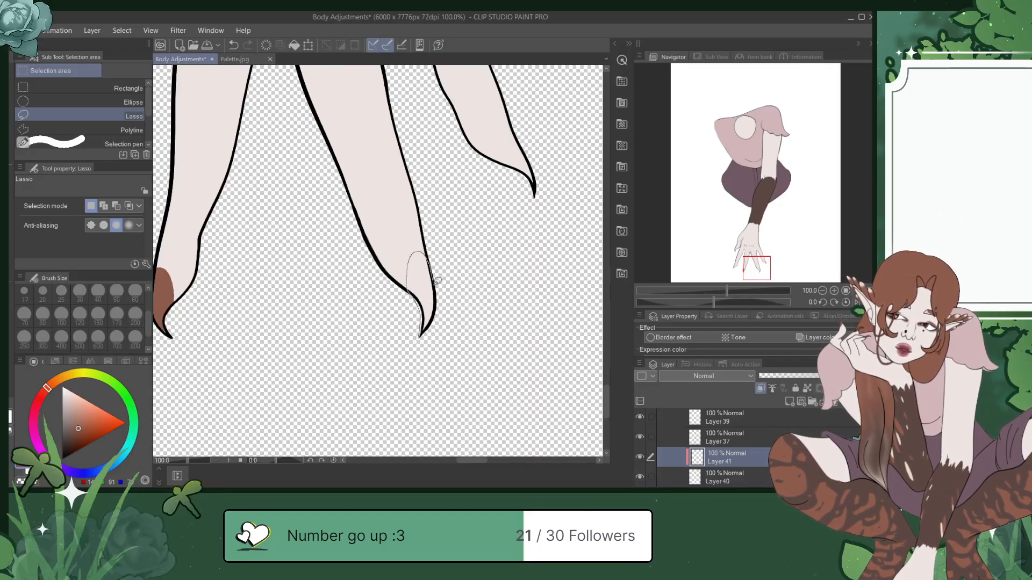
pyautogui.moveTo(440, 337); pyautogui.dragTo(419, 344)
pyautogui.click(480, 372)
pyautogui.click(483, 323)
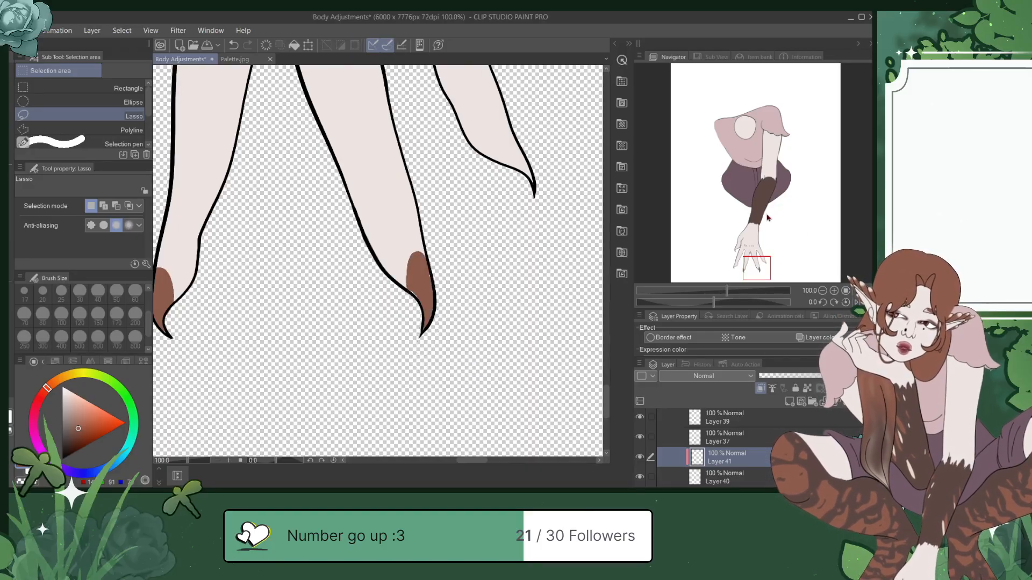
pyautogui.moveTo(762, 266); pyautogui.dragTo(768, 252)
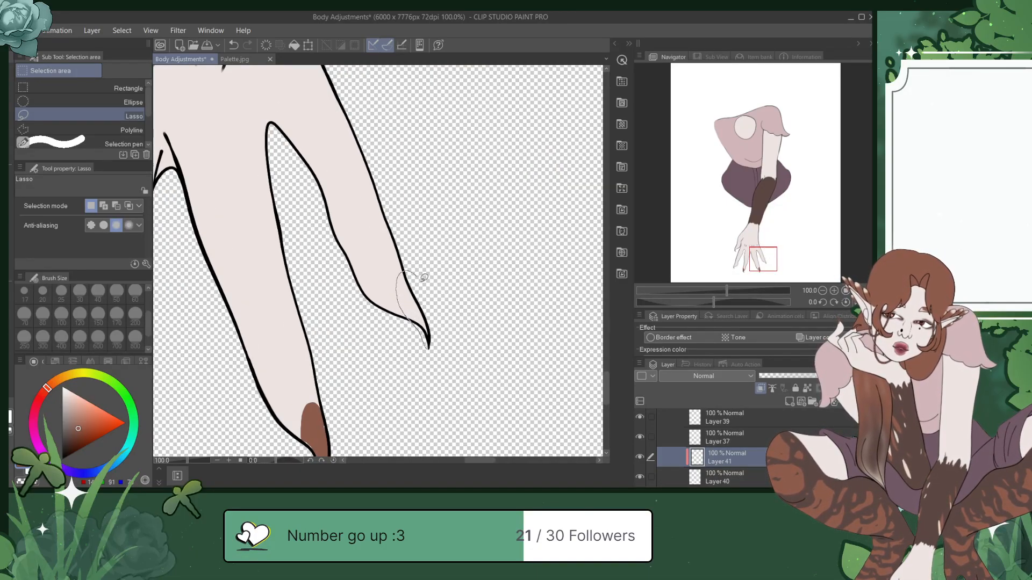
pyautogui.moveTo(420, 272); pyautogui.dragTo(453, 360)
pyautogui.click(484, 393)
pyautogui.click(474, 317)
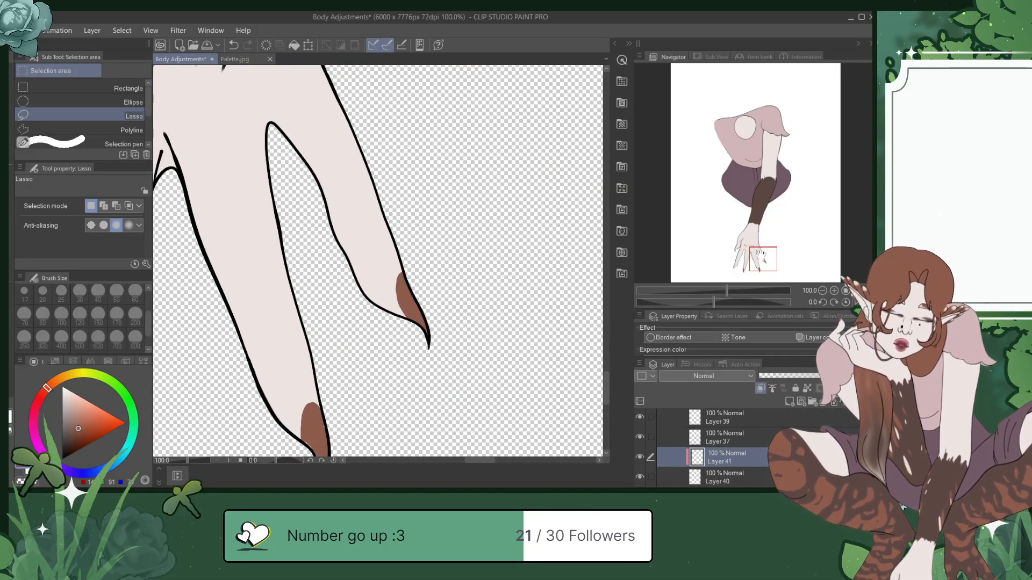
# Step: Lasso the index finger's claw tip, fill it with flat reddish-brown on Layer 41, and deselect
pyautogui.moveTo(770, 258); pyautogui.dragTo(743, 263)
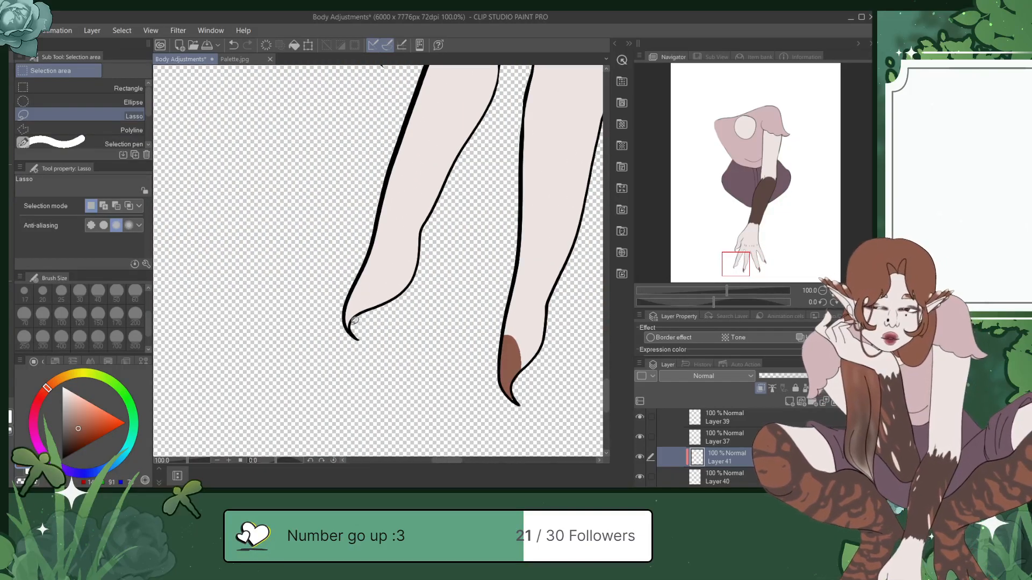
pyautogui.moveTo(330, 334); pyautogui.dragTo(371, 321)
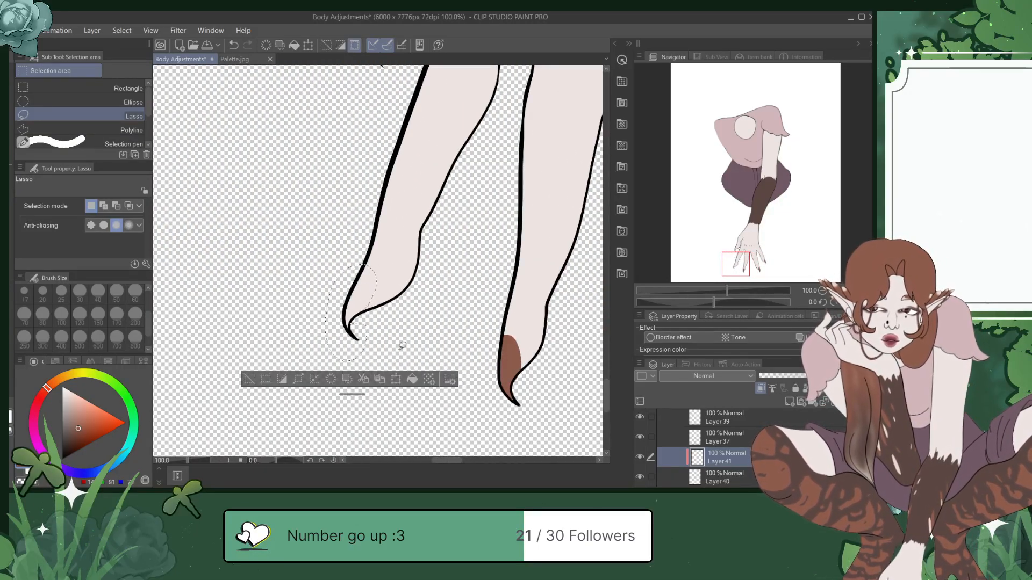
pyautogui.click(403, 380)
pyautogui.click(402, 331)
pyautogui.moveTo(740, 260); pyautogui.dragTo(740, 241)
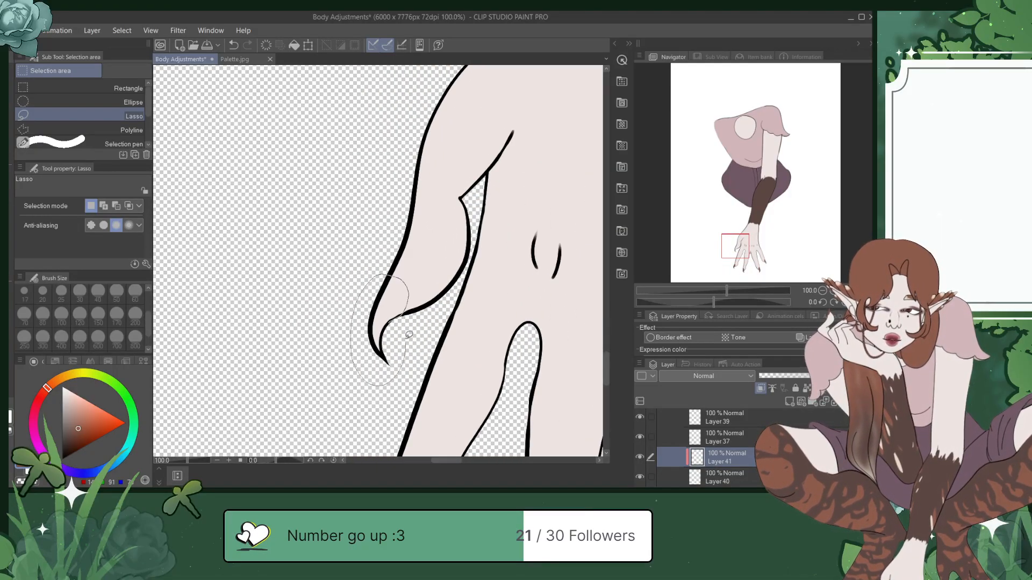
pyautogui.moveTo(410, 339); pyautogui.dragTo(411, 339)
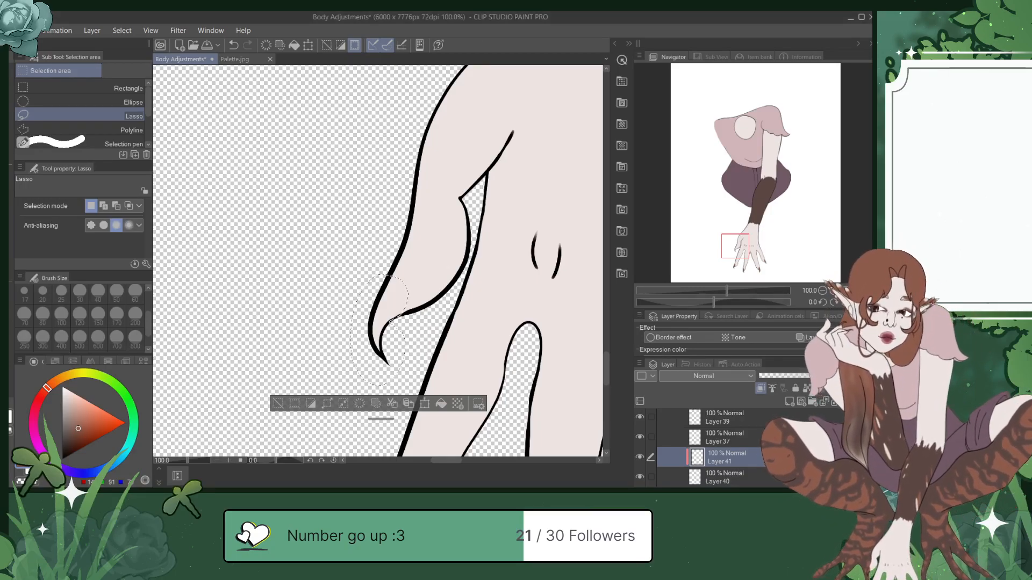
pyautogui.click(424, 334)
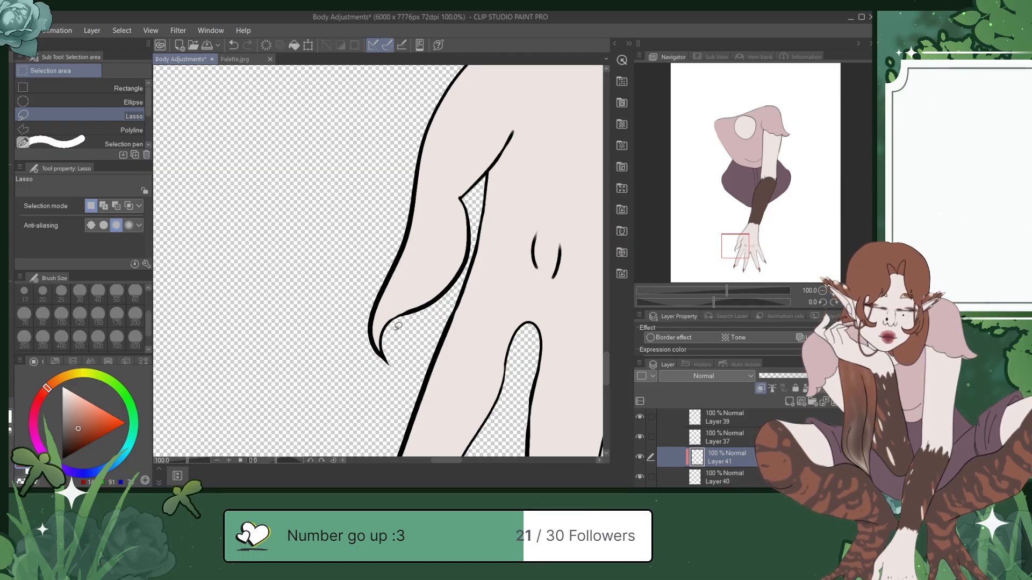
pyautogui.hotkey('ctrl', 'z')
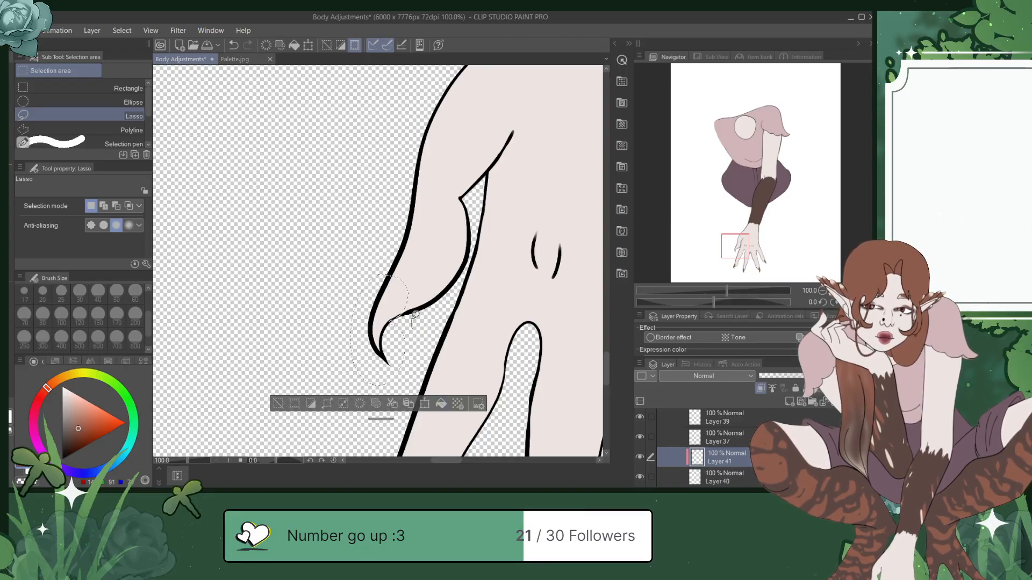
pyautogui.moveTo(415, 314); pyautogui.dragTo(420, 319)
pyautogui.hotkey('ctrl', 'z')
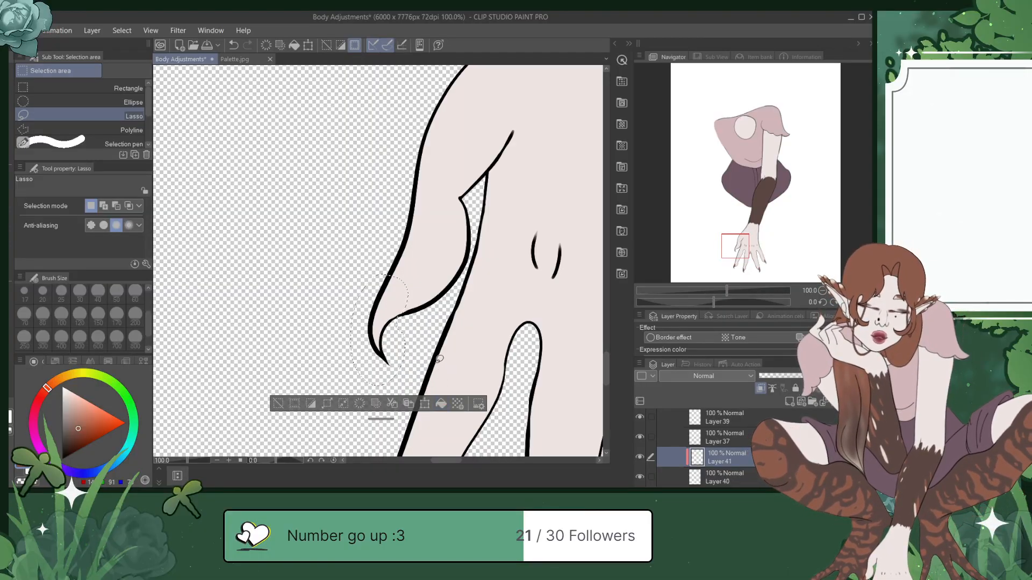
pyautogui.hotkey('ctrl', 'd')
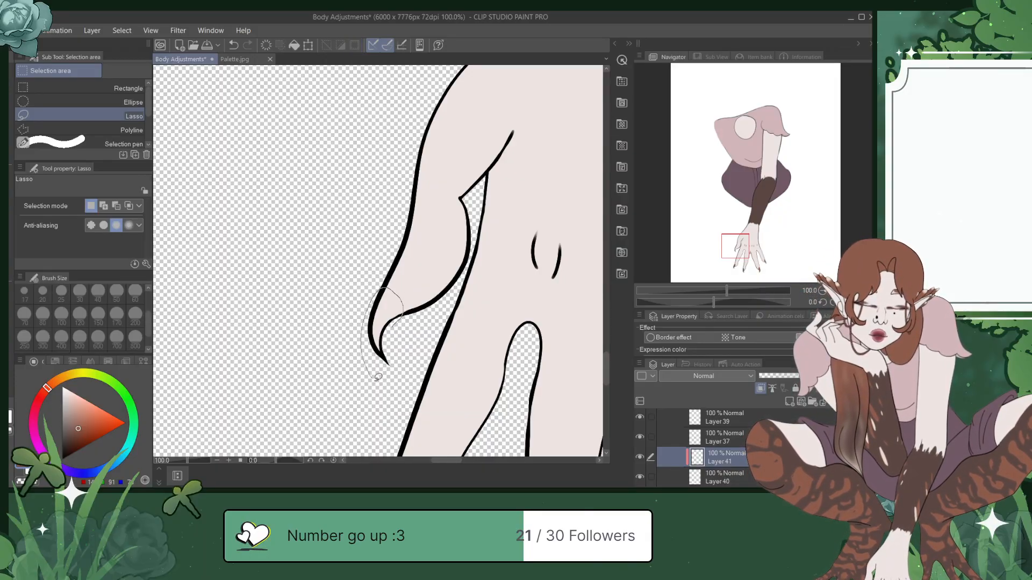
# Step: Lasso the thumb's claw tip on Layer 41 and choose the Mapping pen for colouring inside the selection
pyautogui.moveTo(376, 374); pyautogui.dragTo(405, 344)
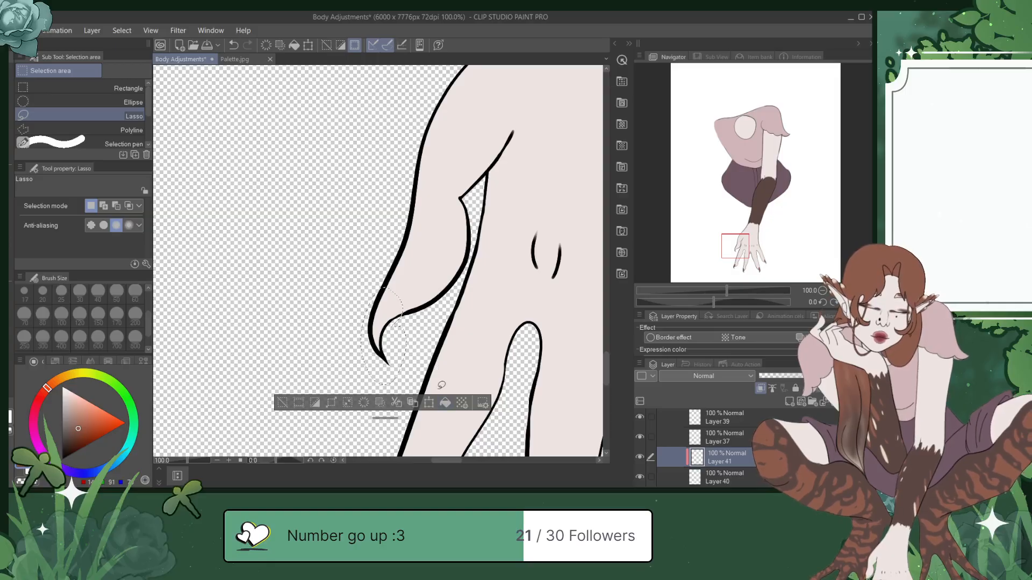
pyautogui.press('p')
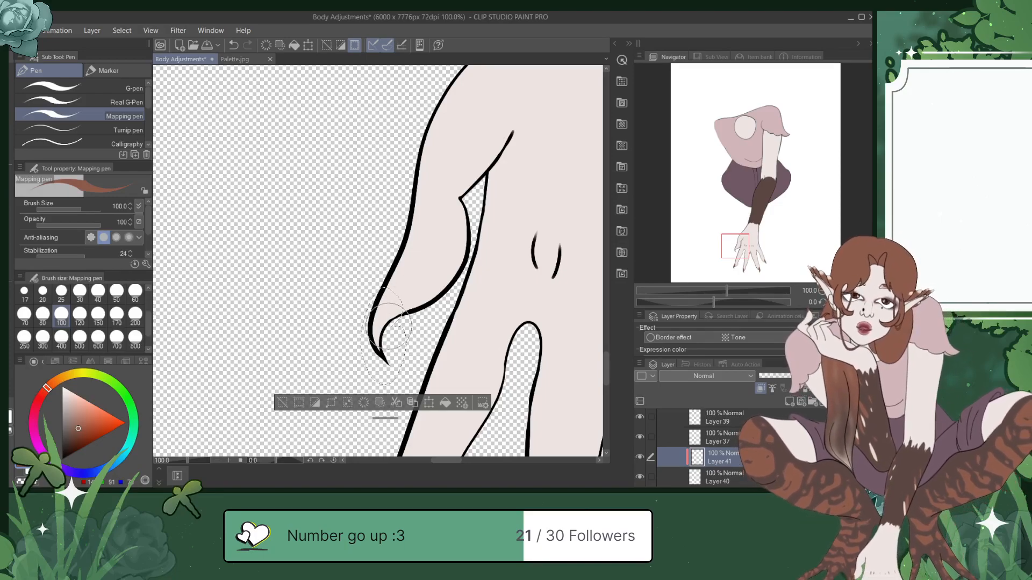
# Step: Try to fill the lassoed thumb claw with brown on the clipped Layer 41
pyautogui.hotkey('ctrl', 's')
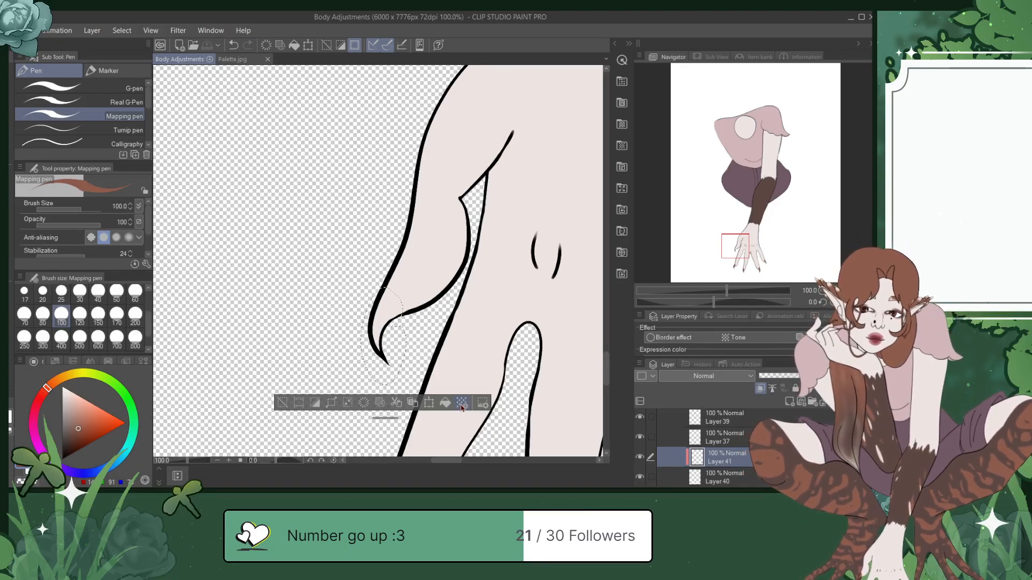
pyautogui.click(445, 403)
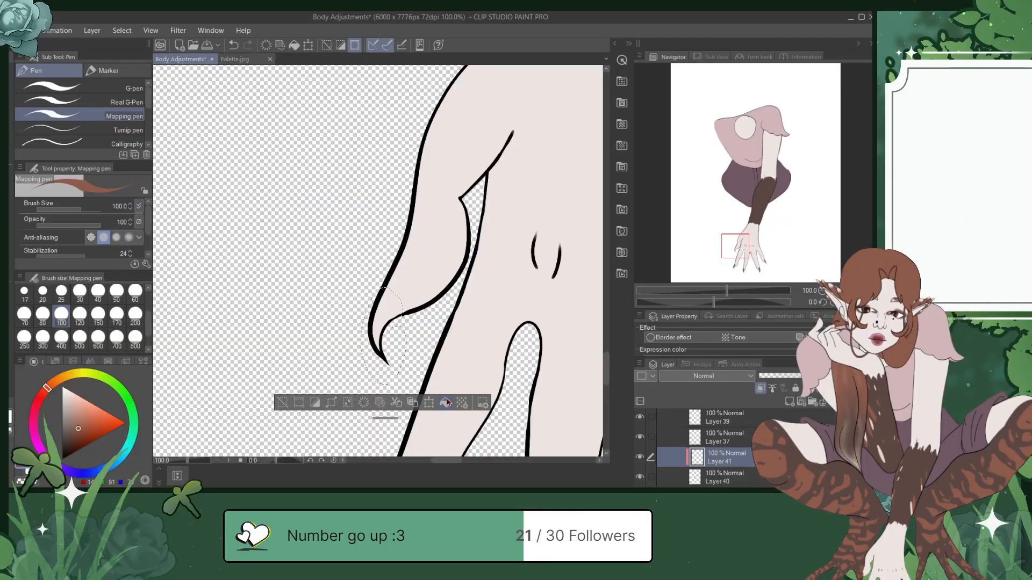
pyautogui.hotkey('ctrl', 'z')
pyautogui.hotkey('ctrl', 'z')
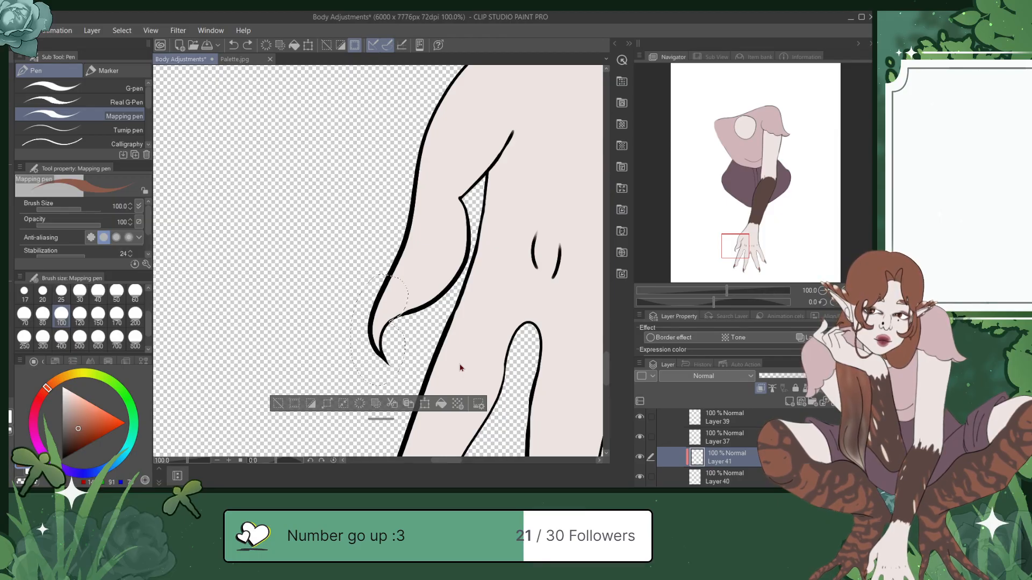
pyautogui.hotkey('ctrl', 'd')
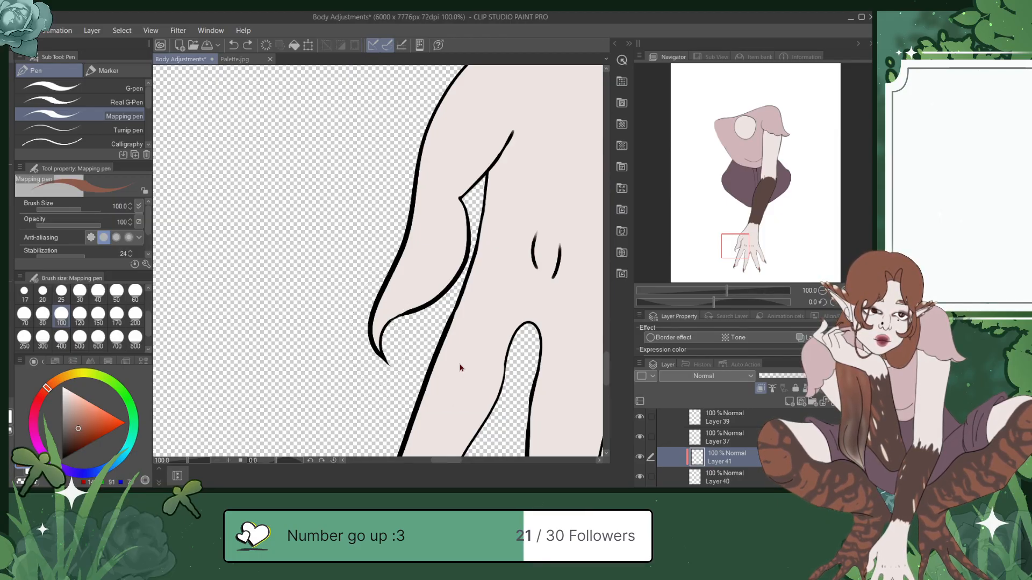
pyautogui.hotkey('ctrl', 'a')
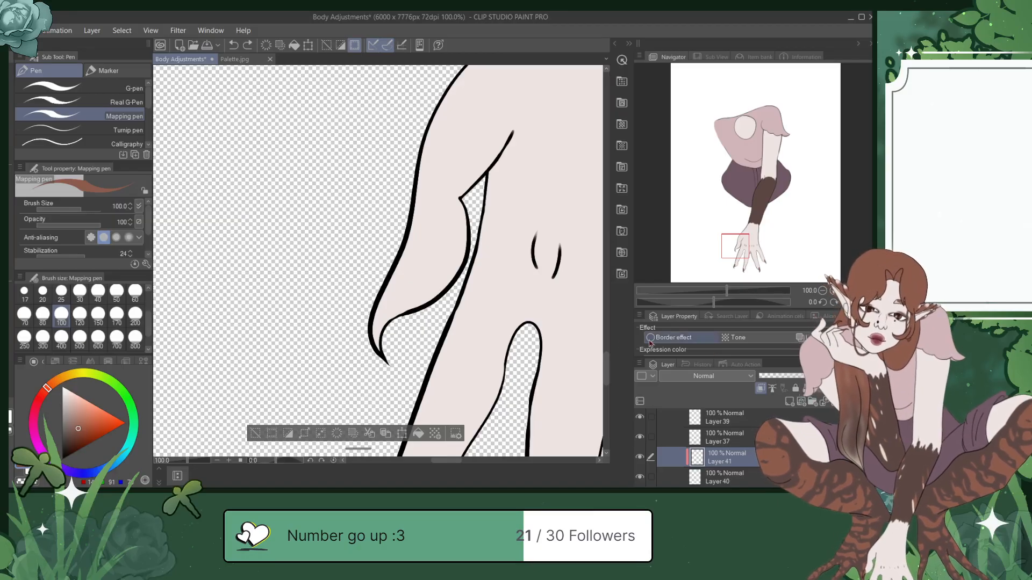
# Step: Lasso the thumb claw again to retry the brown fill, and clear the selection
pyautogui.press('m')
pyautogui.moveTo(395, 319)
pyautogui.mouseDown()
pyautogui.moveTo(409, 309)
pyautogui.moveTo(376, 279)
pyautogui.moveTo(401, 374)
pyautogui.moveTo(408, 329)
pyautogui.mouseUp()
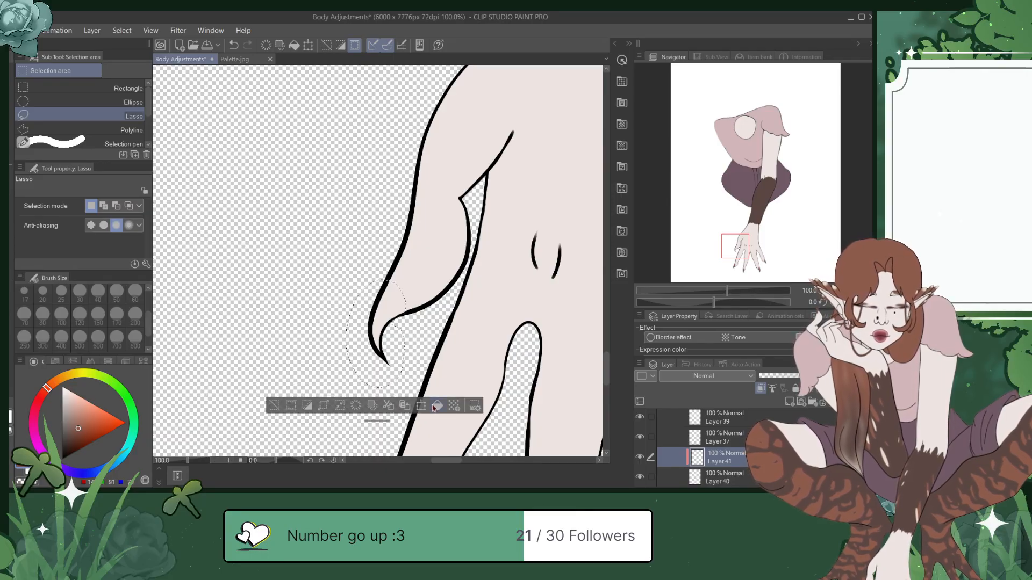
pyautogui.hotkey('ctrl', 'd')
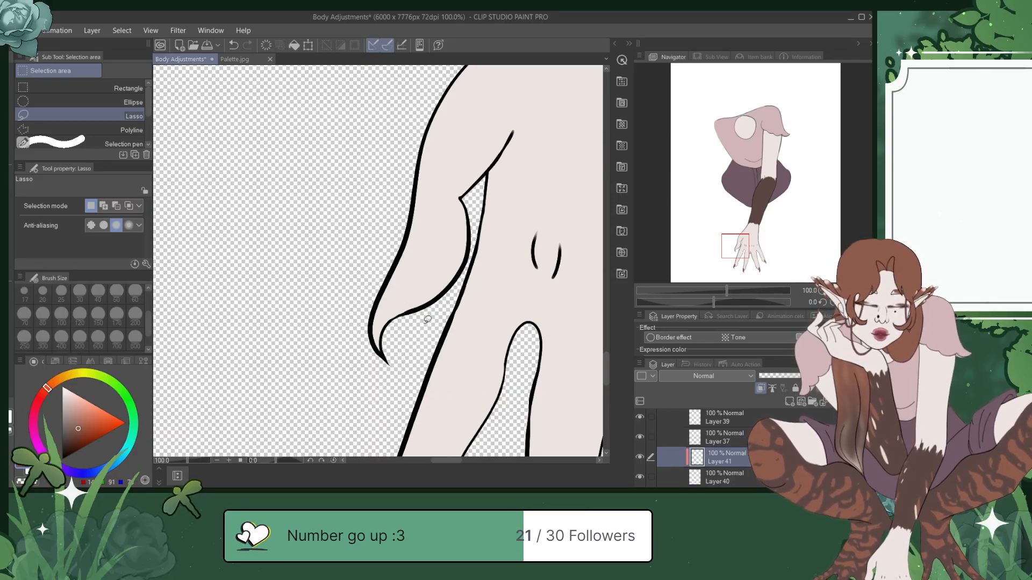
# Step: Save the Body Adjustments drawing and close the program
pyautogui.hotkey('ctrl', 's')
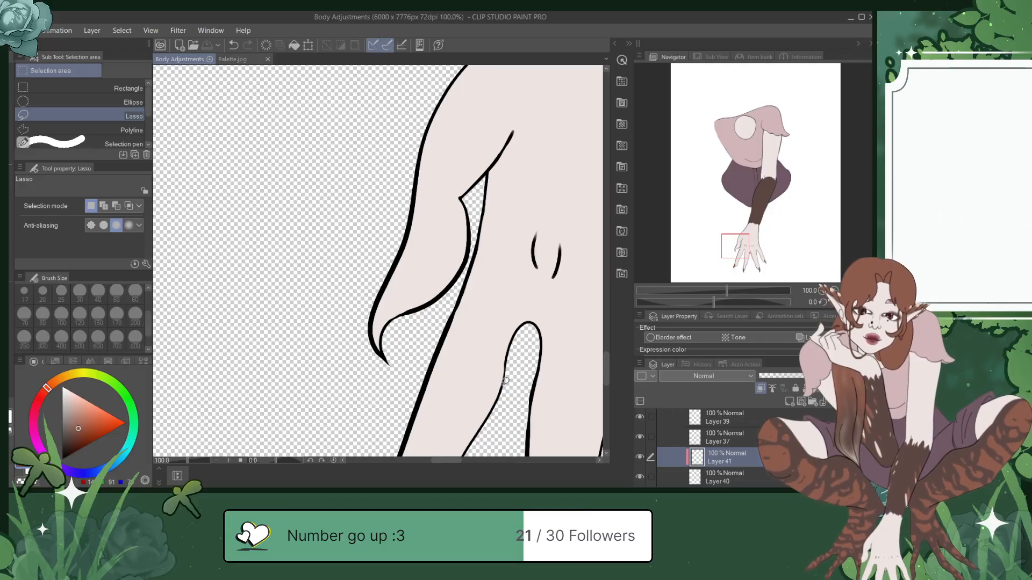
pyautogui.click(870, 18)
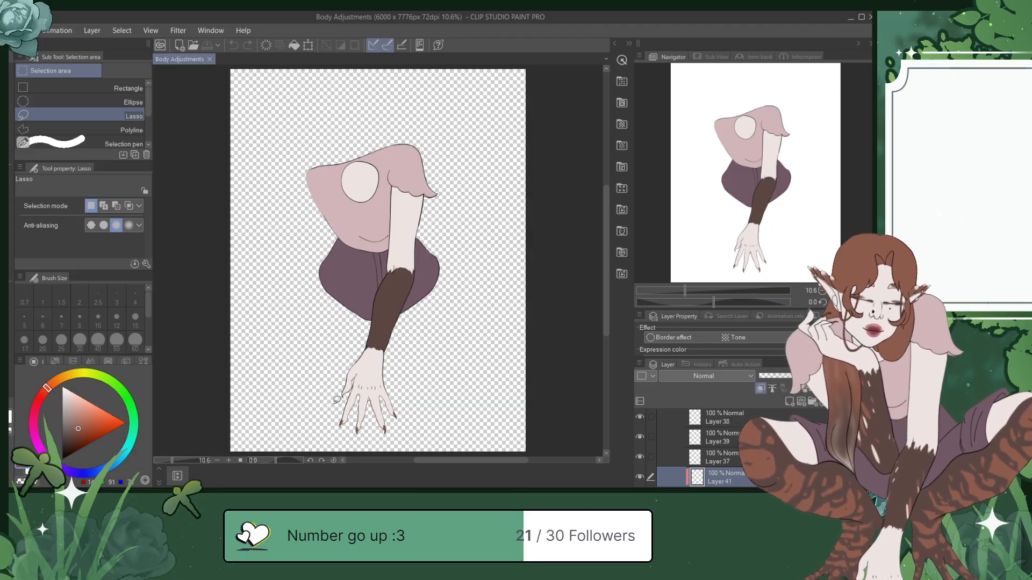
# Step: Try again to color the thumb claw on Layer 41 inside a lasso selection, and save the drawing
pyautogui.scroll(5, 337, 400)
pyautogui.scroll(5, 337, 400)
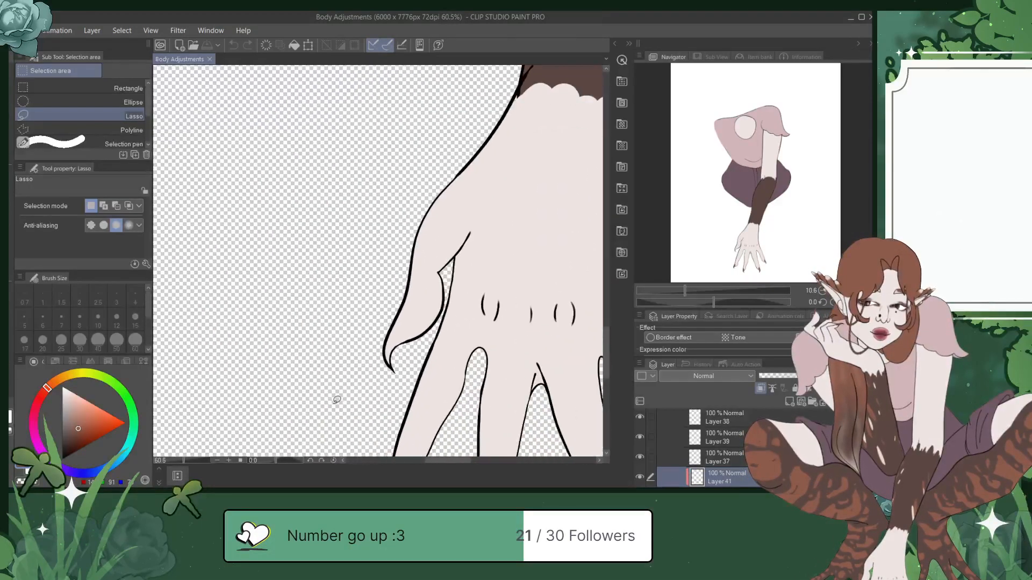
pyautogui.moveTo(423, 327)
pyautogui.mouseDown()
pyautogui.moveTo(404, 306)
pyautogui.moveTo(419, 345)
pyautogui.mouseUp()
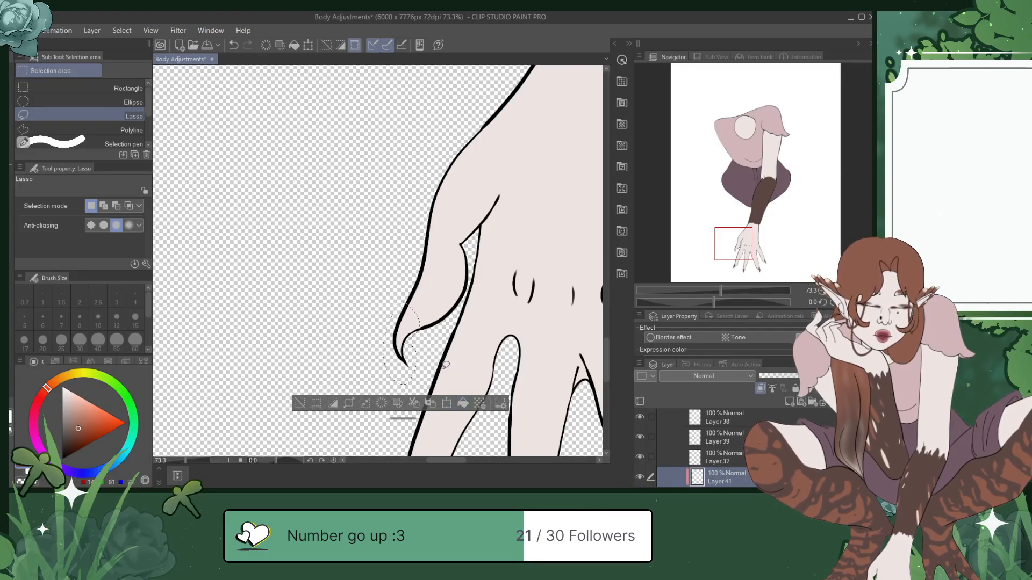
pyautogui.press('p')
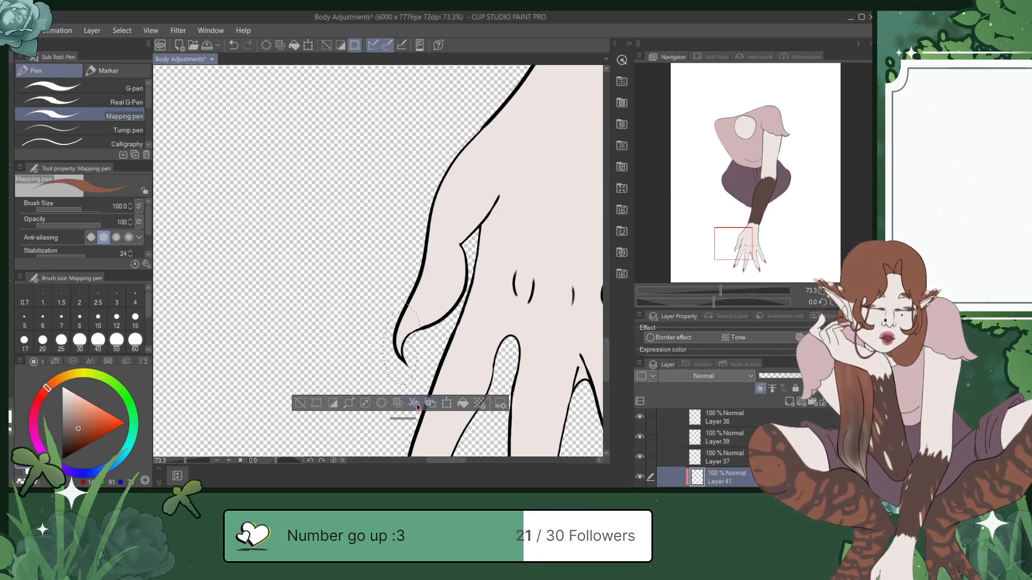
pyautogui.scroll(-2, 821, 422)
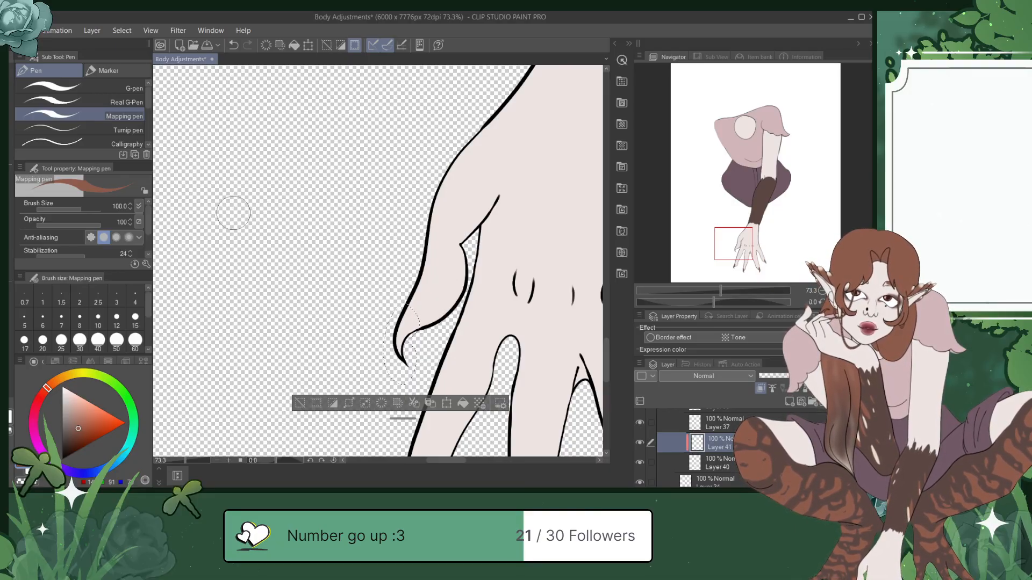
pyautogui.press('m')
pyautogui.hotkey('ctrl', 'd')
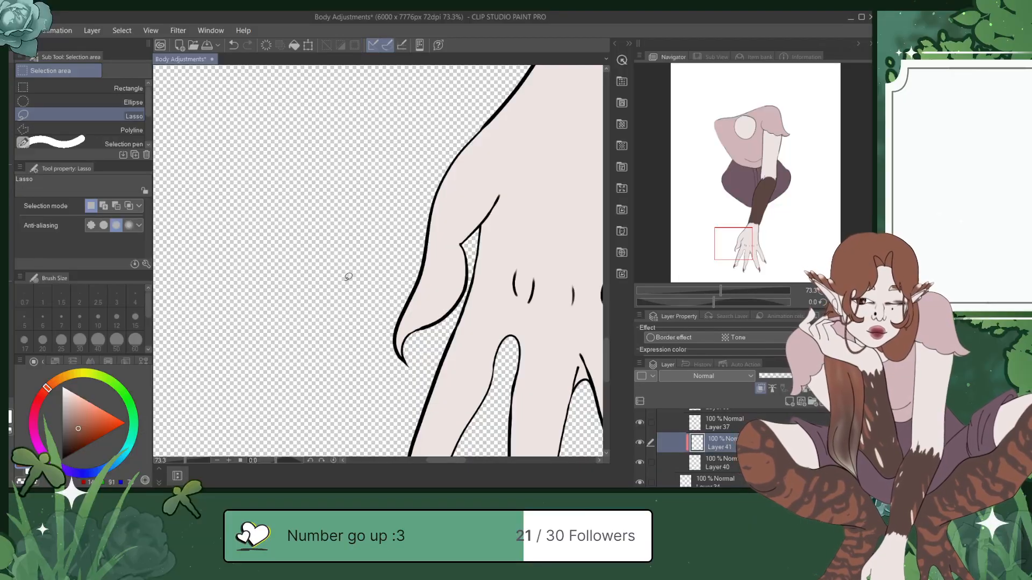
pyautogui.moveTo(411, 299)
pyautogui.mouseDown()
pyautogui.moveTo(394, 323)
pyautogui.moveTo(392, 373)
pyautogui.moveTo(426, 342)
pyautogui.mouseUp()
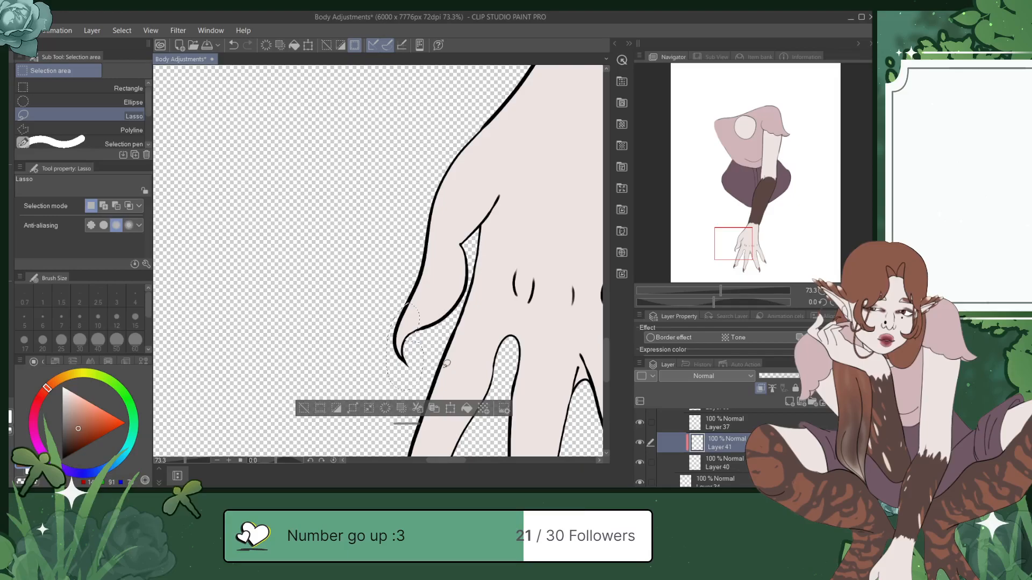
pyautogui.hotkey('ctrl', 'd')
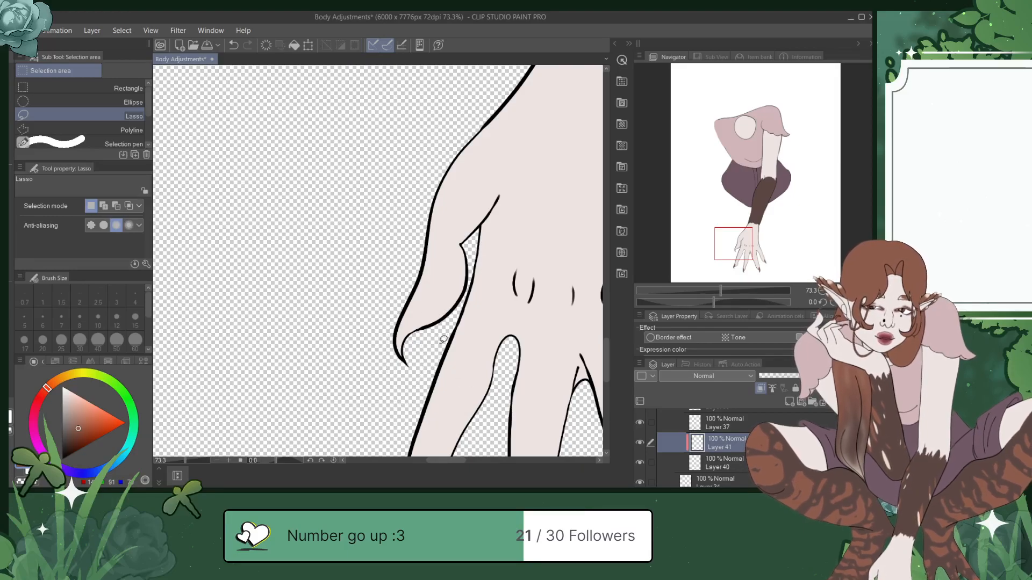
pyautogui.hotkey('ctrl', 's')
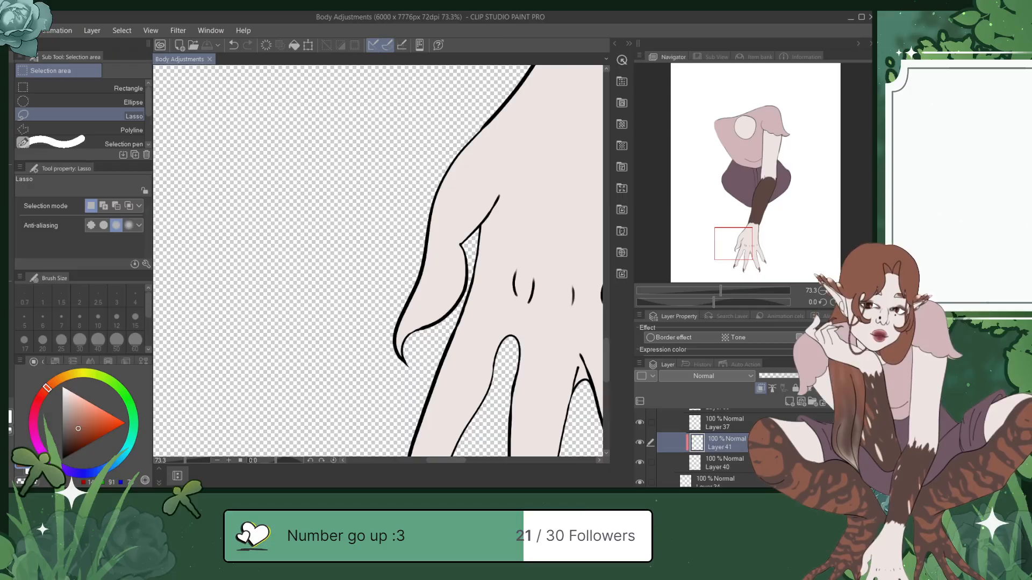
# Step: Test the brown fill on a lassoed patch on the back of the hand, undo it and clear the selection
pyautogui.click(640, 443)
pyautogui.click(639, 443)
pyautogui.moveTo(746, 240)
pyautogui.mouseDown()
pyautogui.moveTo(757, 252)
pyautogui.moveTo(758, 243)
pyautogui.mouseUp()
pyautogui.moveTo(457, 199); pyautogui.dragTo(462, 197)
pyautogui.click(511, 286)
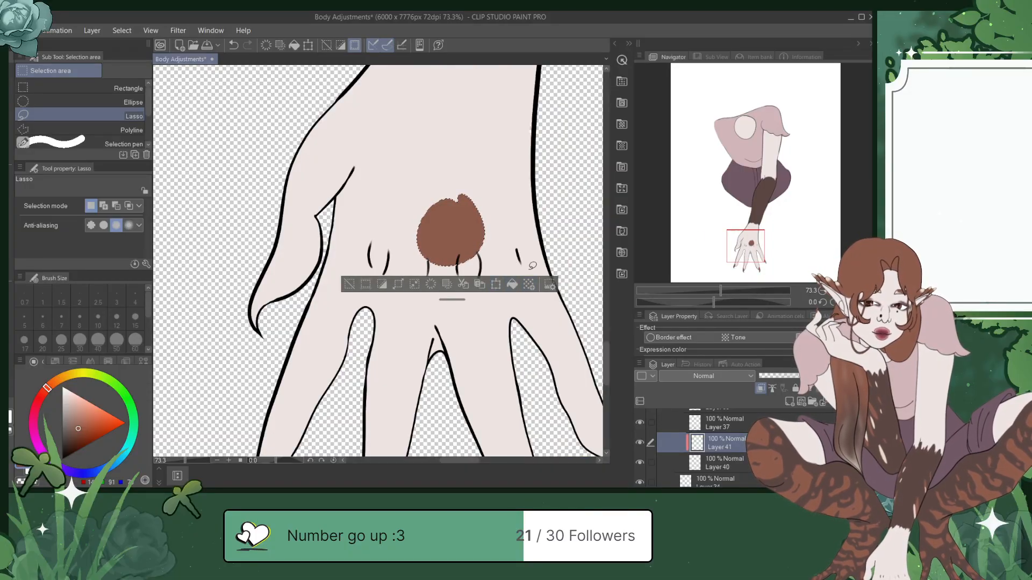
pyautogui.hotkey('ctrl', 'z')
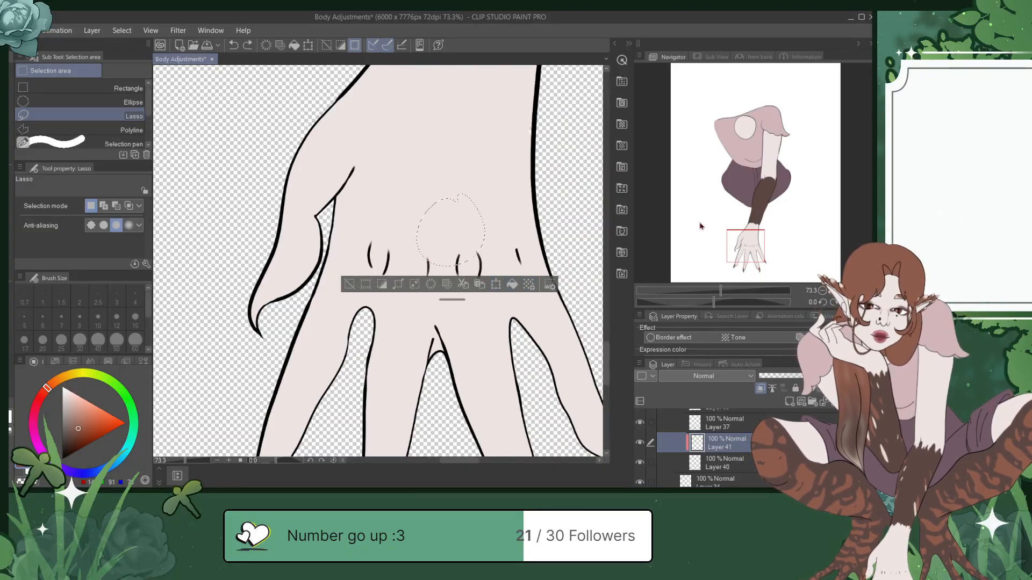
pyautogui.moveTo(759, 248); pyautogui.dragTo(750, 248)
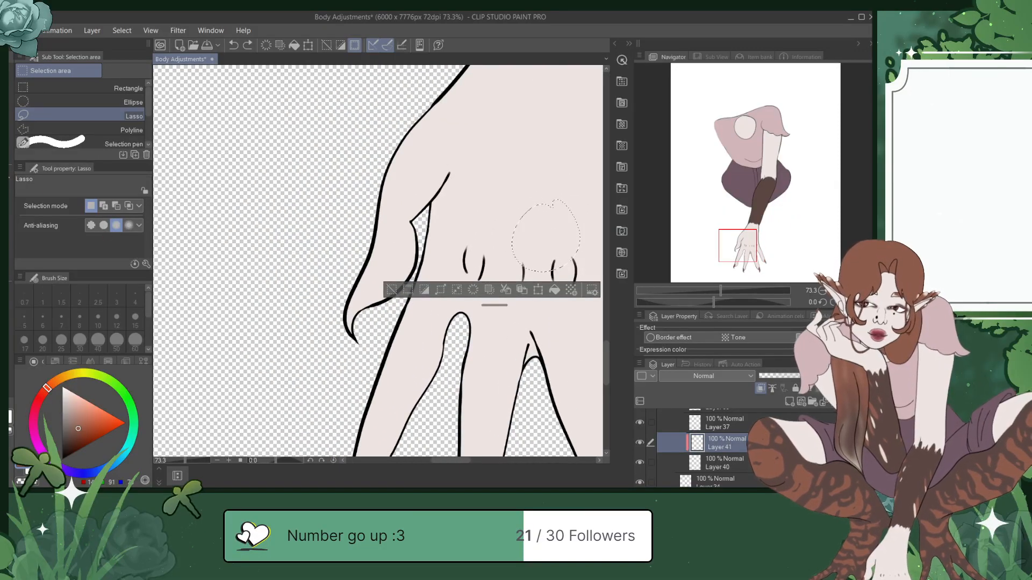
pyautogui.click(5, 208)
pyautogui.click(6, 147)
pyautogui.hotkey('ctrl', 'd')
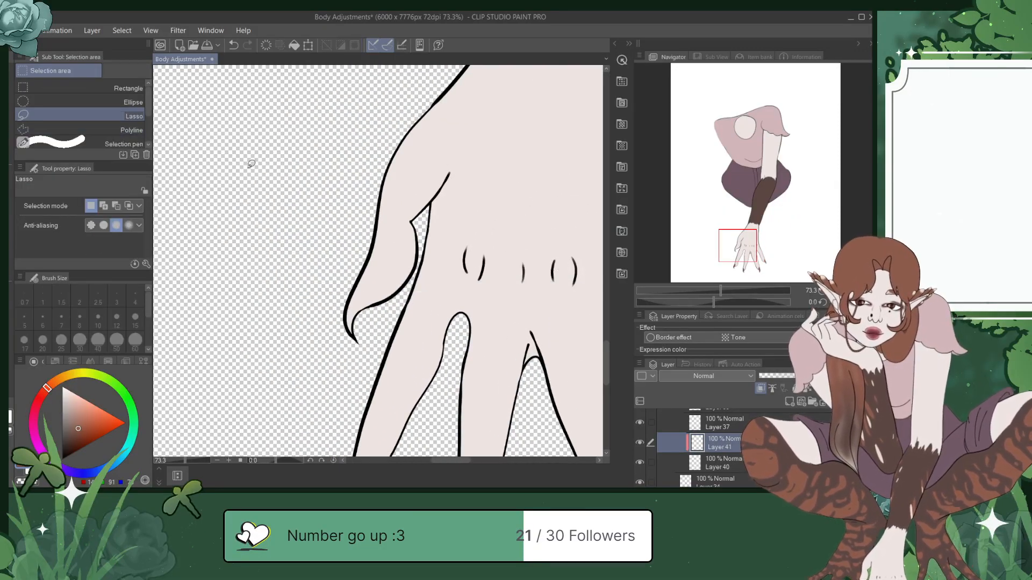
# Step: Try a Mapping pen stroke along the thumb on Layer 41, undo it and save the drawing
pyautogui.press('p')
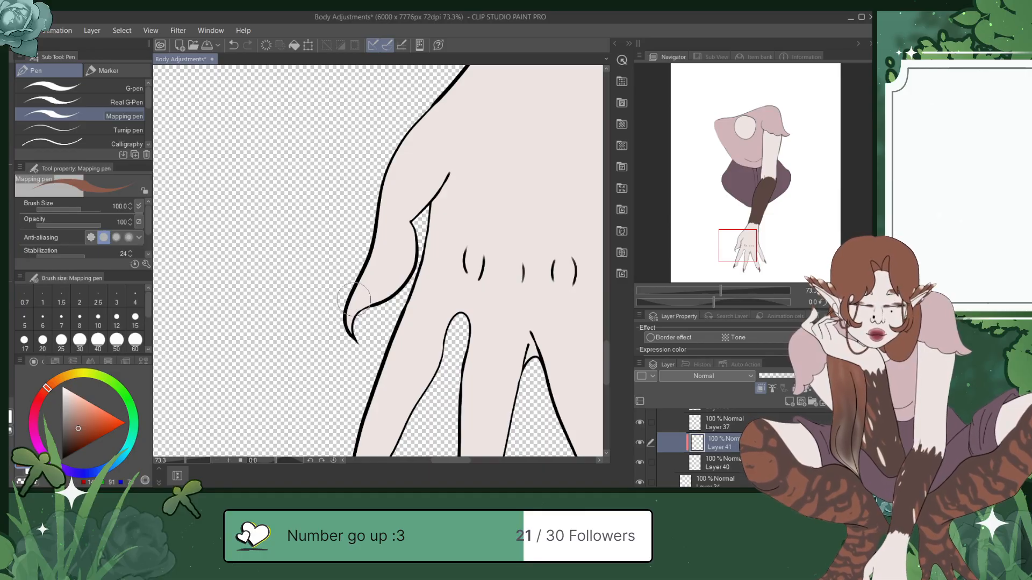
pyautogui.moveTo(425, 226); pyautogui.dragTo(408, 273)
pyautogui.hotkey('ctrl', 'z')
pyautogui.hotkey('ctrl', 's')
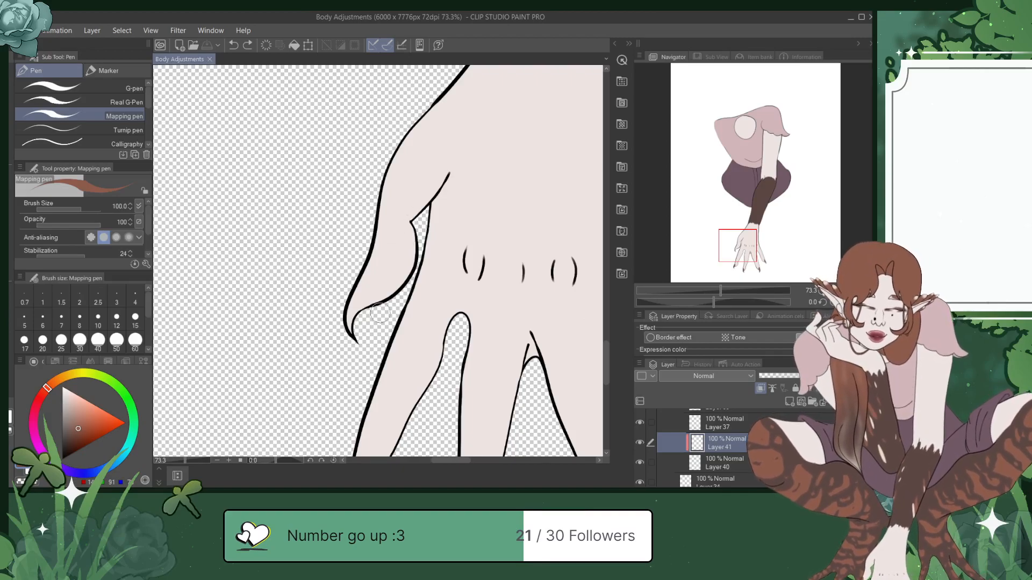
# Step: Save the drawing and merge the clipped Layer 41 down into Layer 40
pyautogui.hotkey('ctrl', 's')
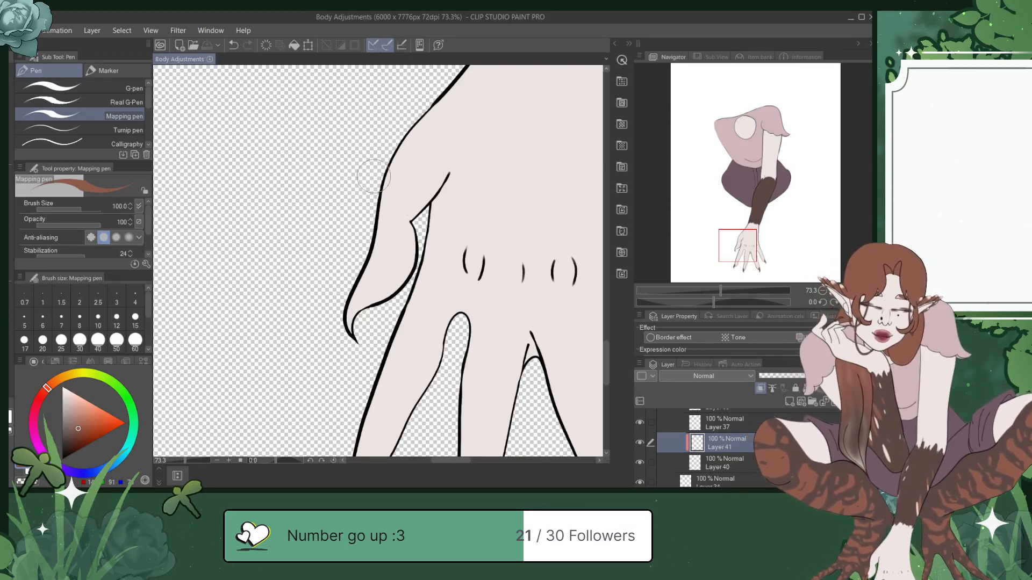
pyautogui.hotkey('ctrl', 'e')
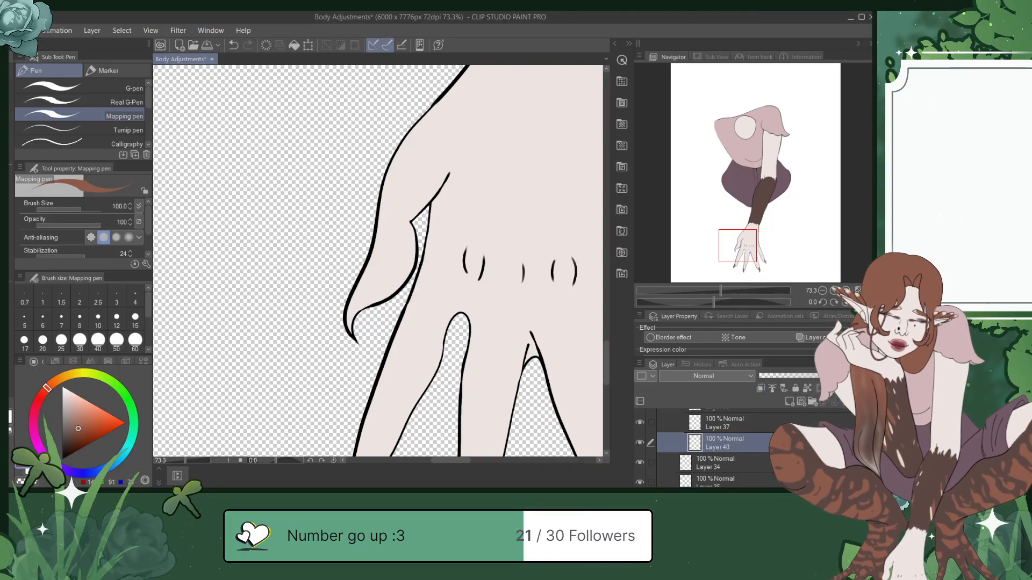
# Step: Check what Layer 38 contains by toggling its visibility, and add a new layer clipped to Layer 39
pyautogui.scroll(2, 726, 449)
pyautogui.click(731, 430)
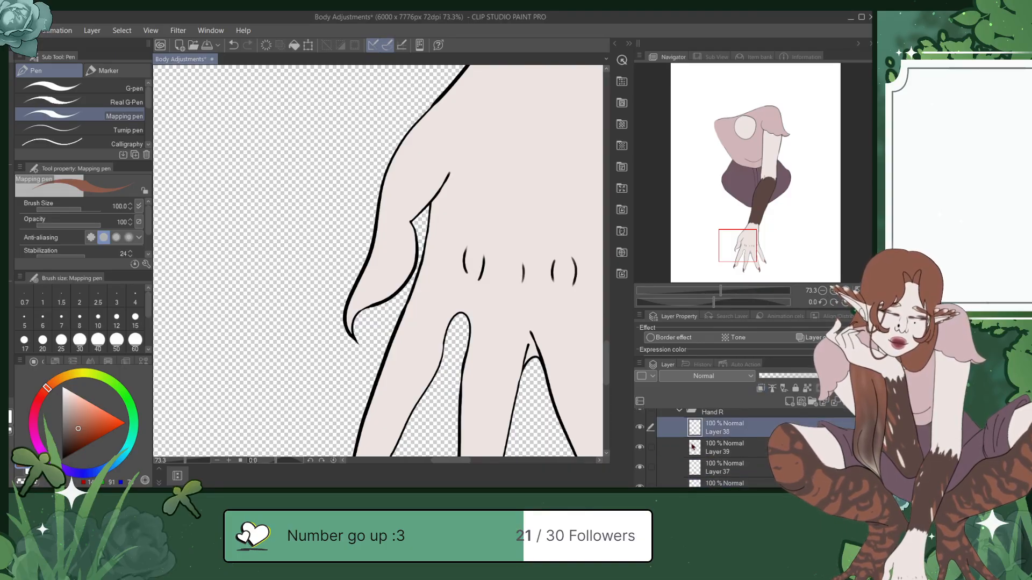
pyautogui.click(640, 427)
pyautogui.click(639, 428)
pyautogui.click(733, 451)
pyautogui.hotkey('ctrl', 'shift', 'n')
pyautogui.hotkey('ctrl', 's')
# Step: Paint the thumb claw brown on the new clipped layer with the Mapping pen at size 100
pyautogui.moveTo(353, 337); pyautogui.dragTo(359, 289)
pyautogui.hotkey('ctrl', 'z')
pyautogui.moveTo(352, 337); pyautogui.dragTo(356, 285)
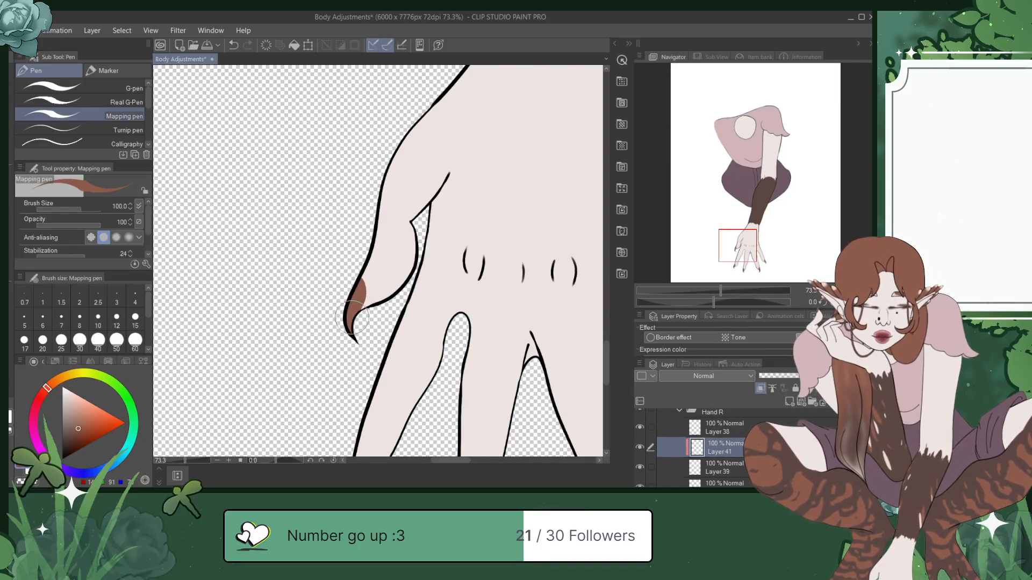
# Step: Save the drawing and merge the painted clipped layer down into Layer 39
pyautogui.hotkey('ctrl', 's')
pyautogui.scroll(-3, 328, 267)
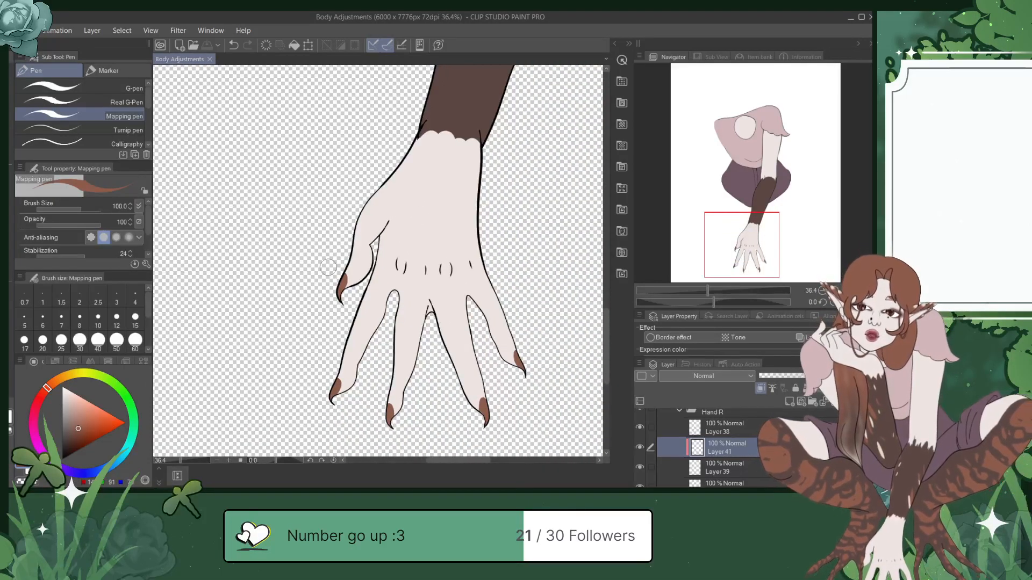
pyautogui.hotkey('ctrl', 'e')
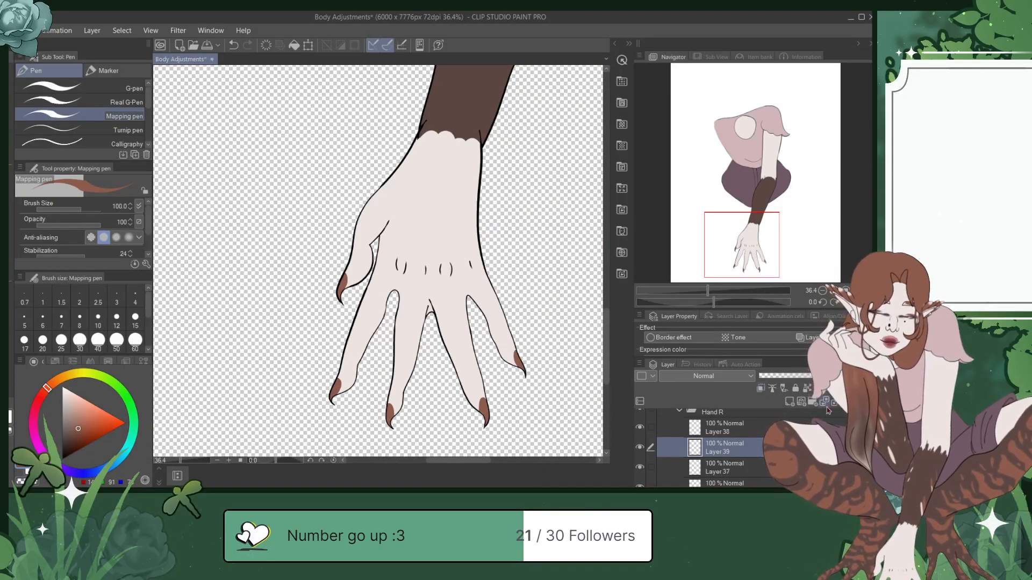
pyautogui.scroll(-4, 463, 341)
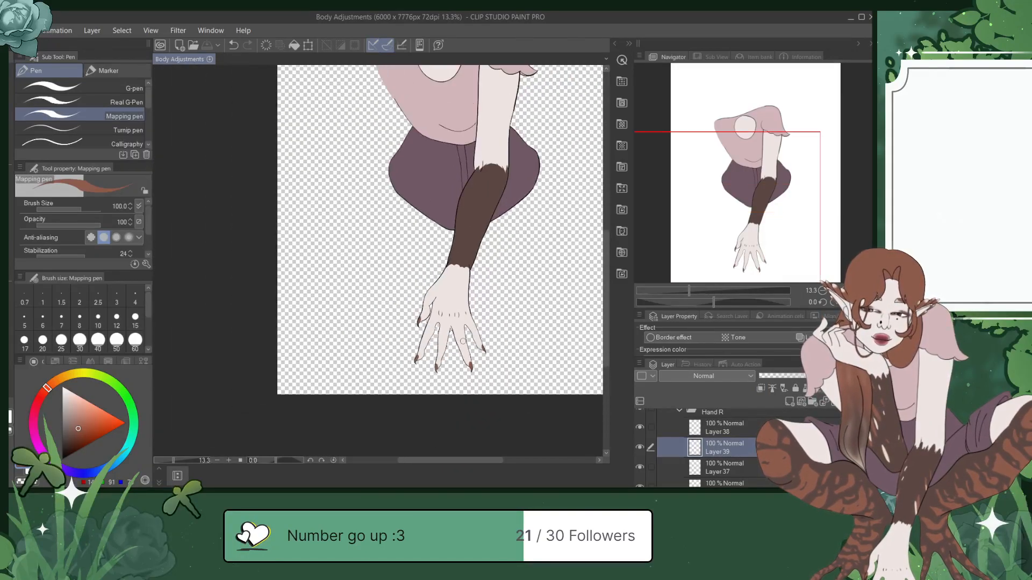
pyautogui.scroll(4, 462, 342)
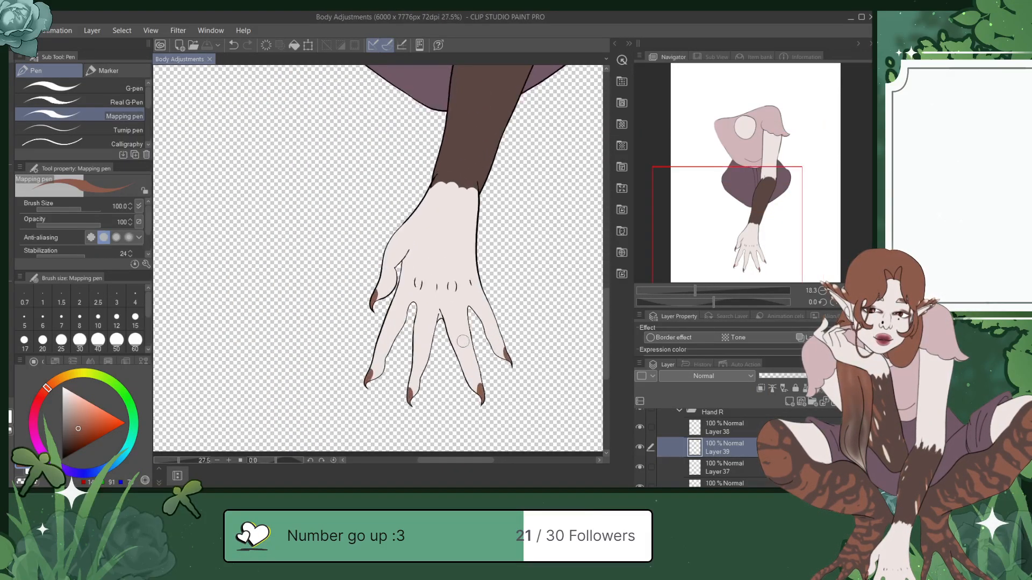
pyautogui.moveTo(518, 317); pyautogui.dragTo(486, 301)
pyautogui.scroll(-5, 486, 301)
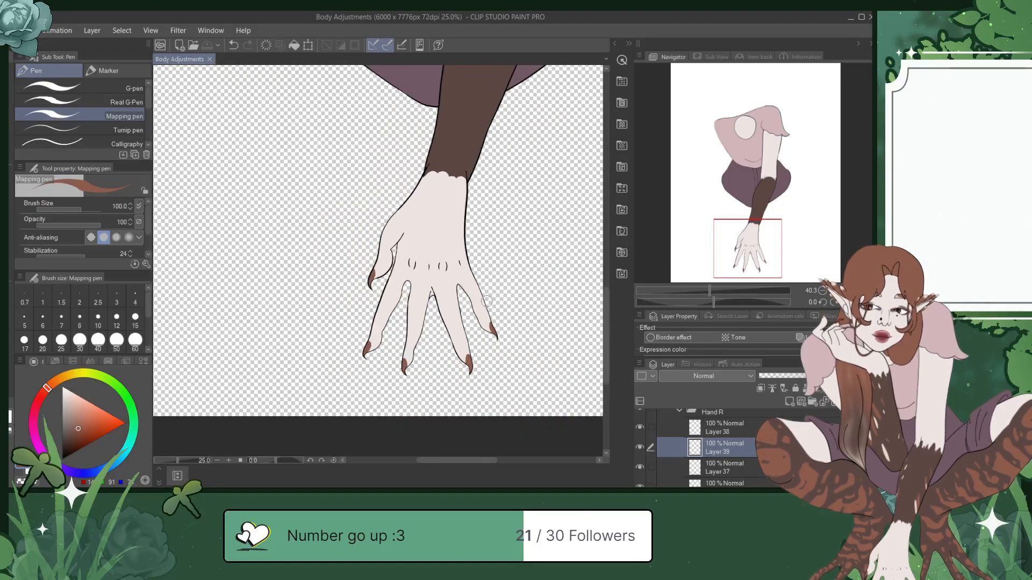
pyautogui.moveTo(773, 189); pyautogui.dragTo(819, 164)
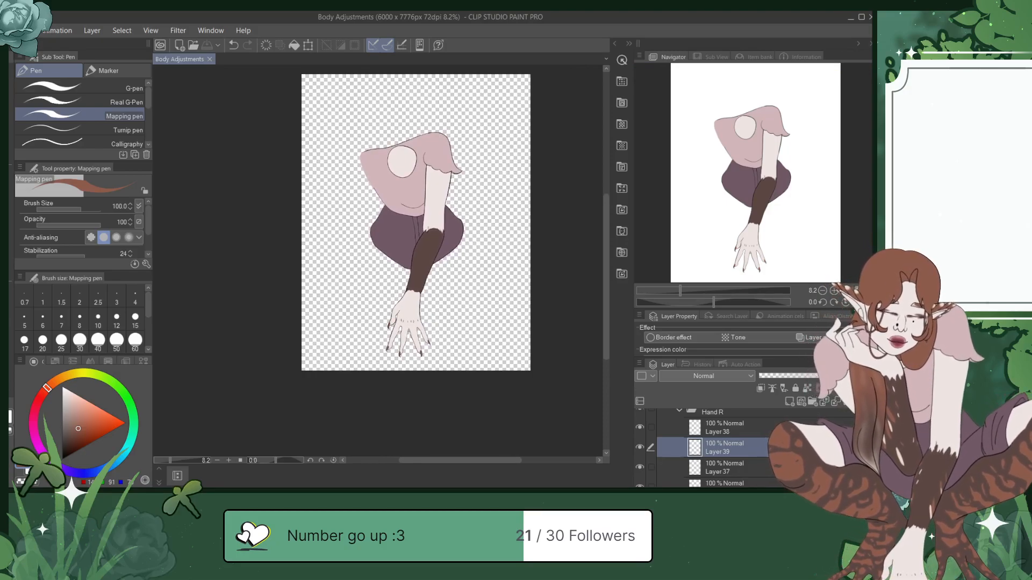
# Step: Collapse the Hand R folder and select the Arm R folder
pyautogui.scroll(1, 780, 447)
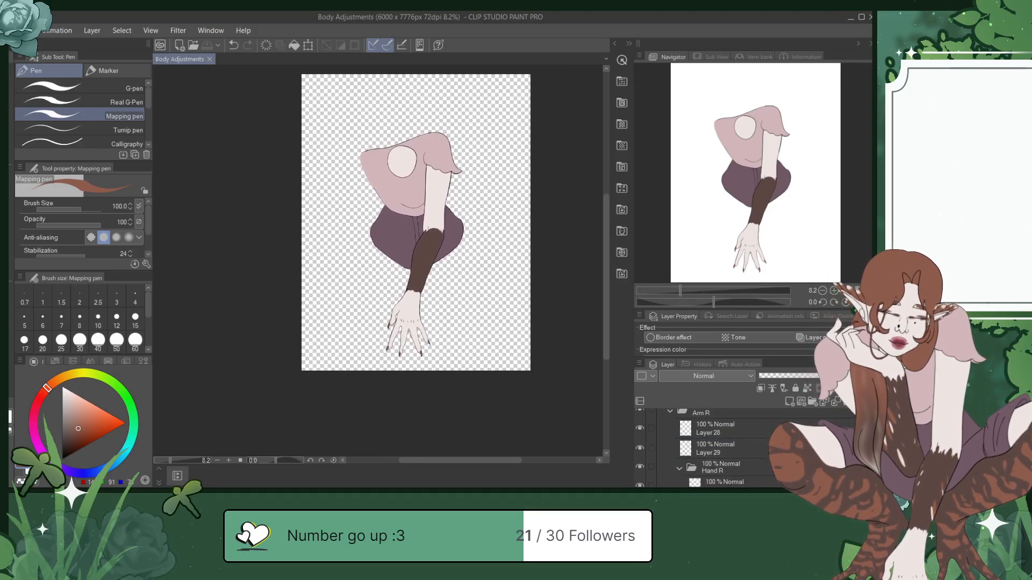
pyautogui.click(681, 467)
pyautogui.click(681, 411)
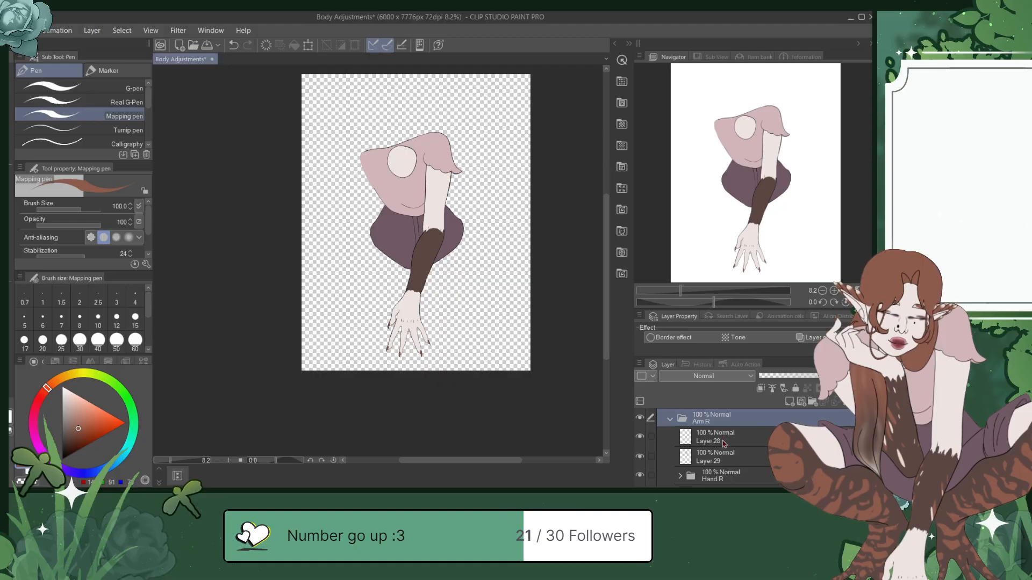
# Step: Save the drawing with the Arm R folder collapsed, and expand and show the Arm L folder
pyautogui.click(670, 418)
pyautogui.hotkey('ctrl', 's')
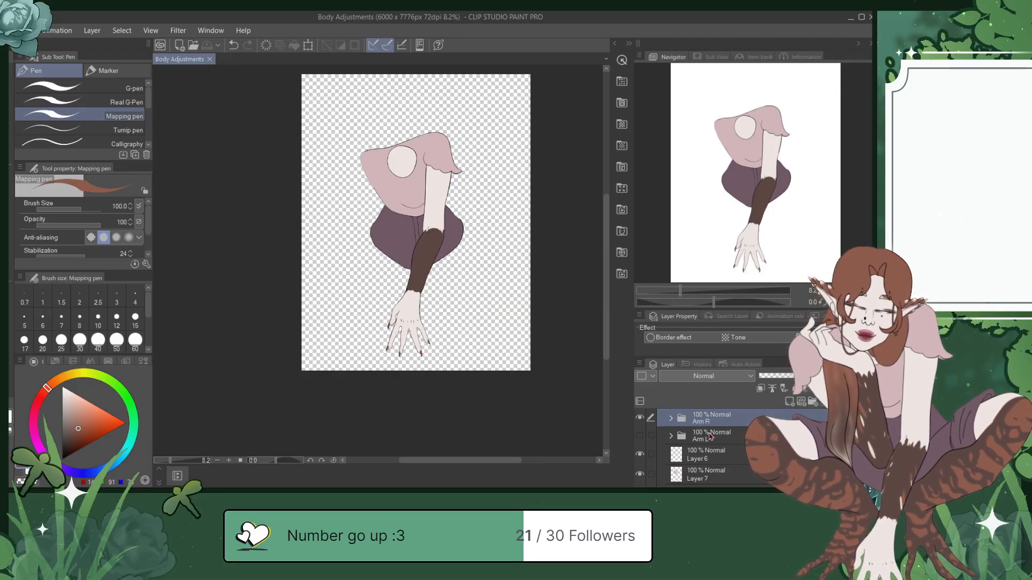
pyautogui.click(671, 437)
pyautogui.click(642, 436)
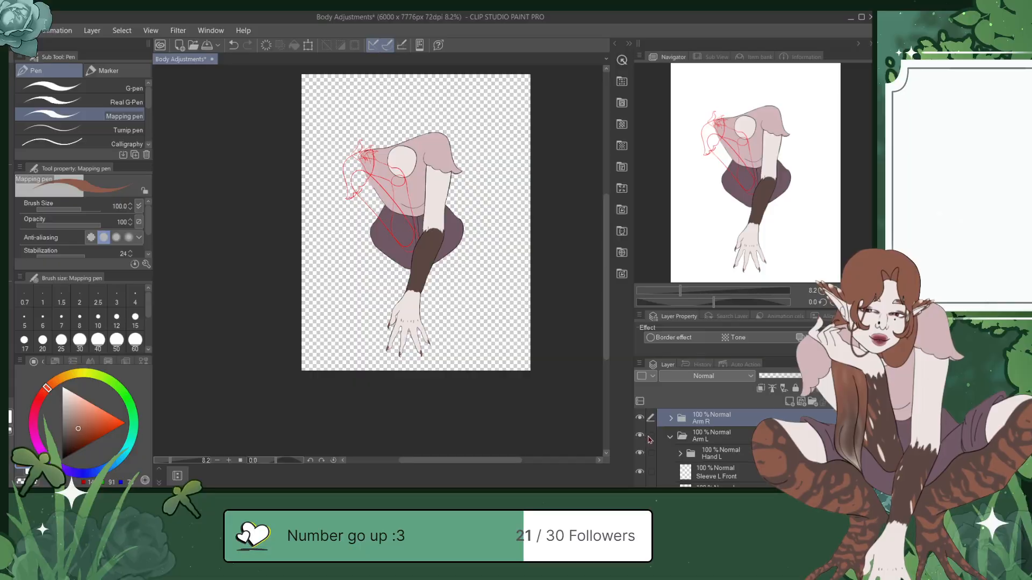
# Step: Select the Sleeve L Front layer and set up the 필압 채색 pen with black for inking
pyautogui.scroll(5, 414, 158)
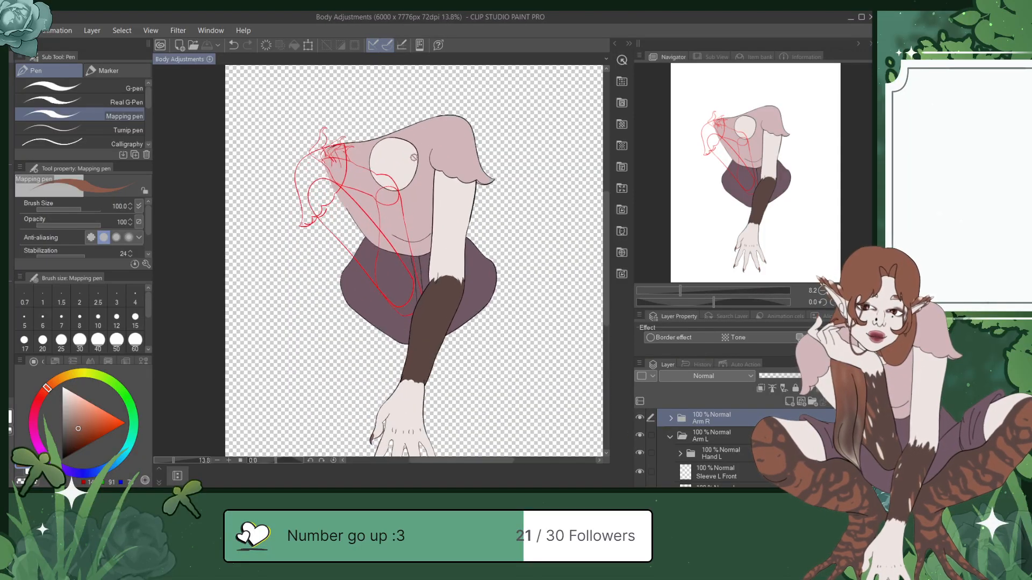
pyautogui.moveTo(762, 150); pyautogui.dragTo(737, 148)
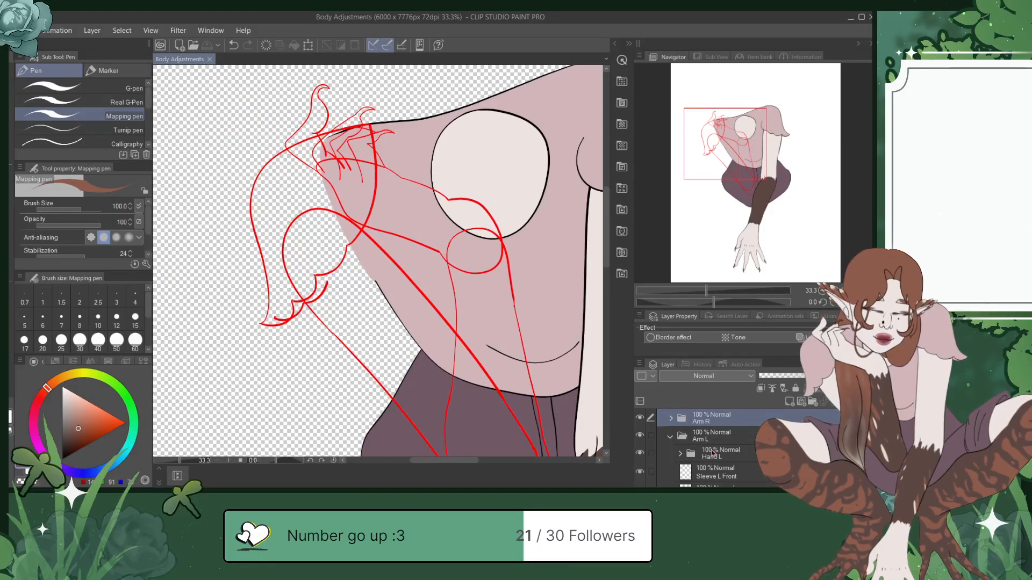
pyautogui.click(753, 478)
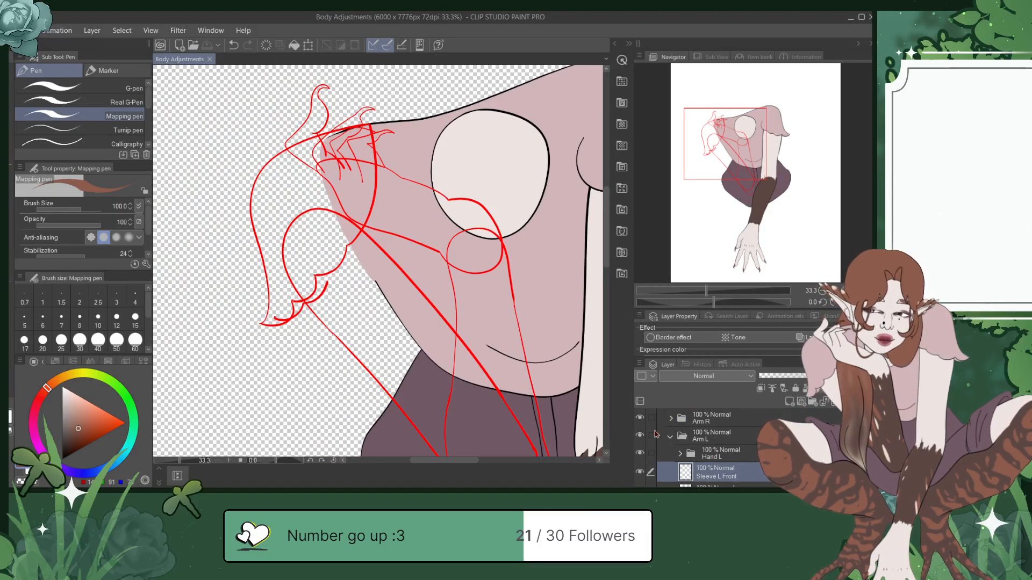
pyautogui.click(62, 458)
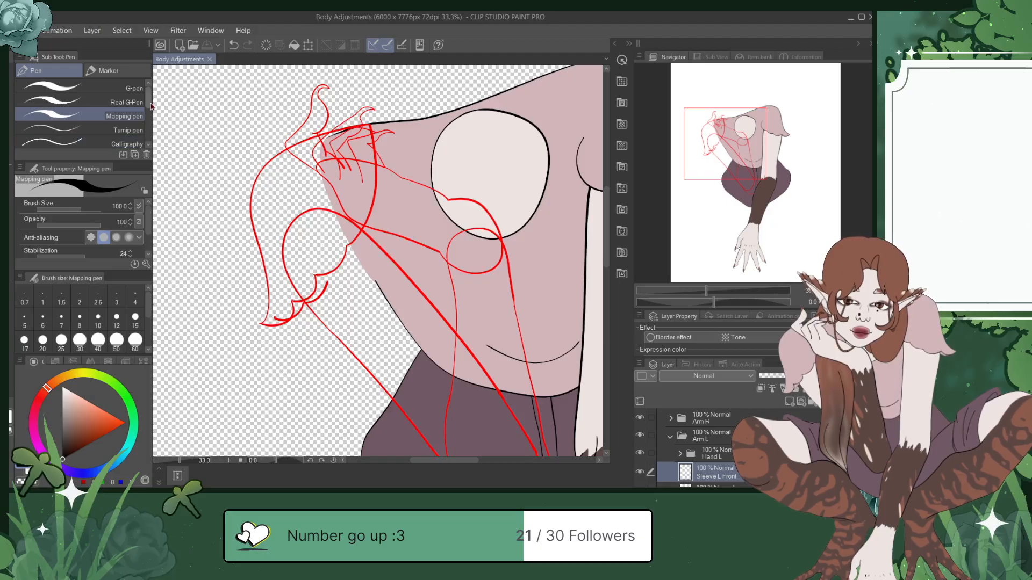
pyautogui.scroll(-2, 137, 141)
pyautogui.click(134, 138)
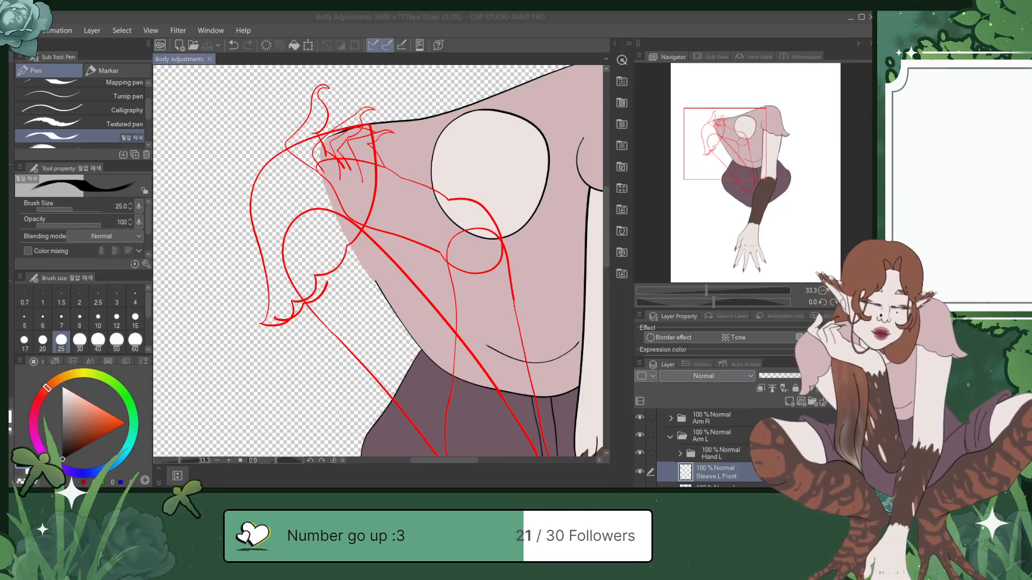
# Step: Add a new layer above Sleeve L Front and ink the outermost scallop of the left sleeve's hem in black over the red sketch
pyautogui.click(443, 264)
pyautogui.scroll(5, 339, 129)
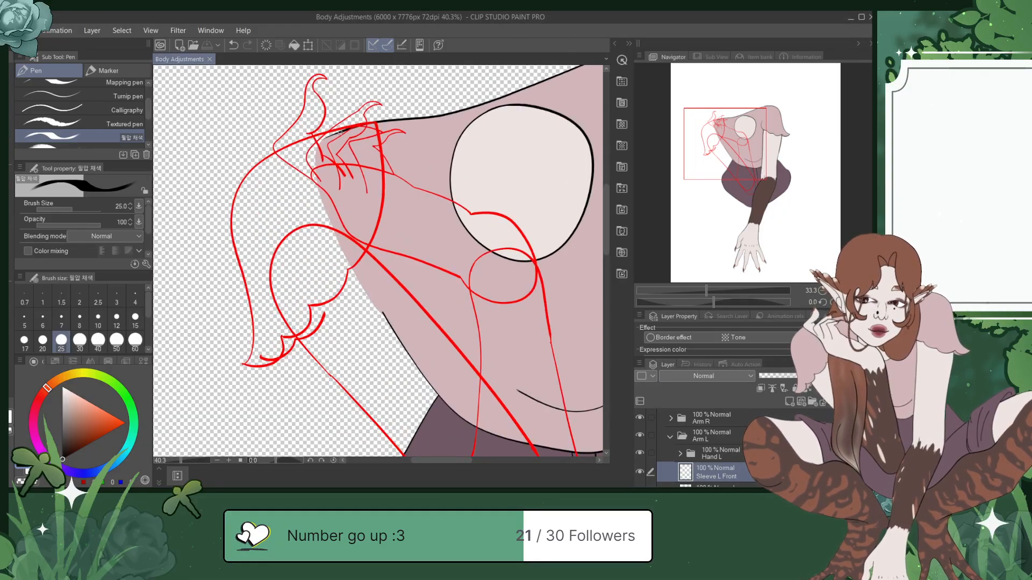
pyautogui.moveTo(737, 134); pyautogui.dragTo(733, 143)
pyautogui.moveTo(251, 378)
pyautogui.mouseDown()
pyautogui.moveTo(291, 379)
pyautogui.moveTo(304, 339)
pyautogui.moveTo(326, 335)
pyautogui.moveTo(303, 340)
pyautogui.moveTo(338, 325)
pyautogui.moveTo(339, 294)
pyautogui.mouseUp()
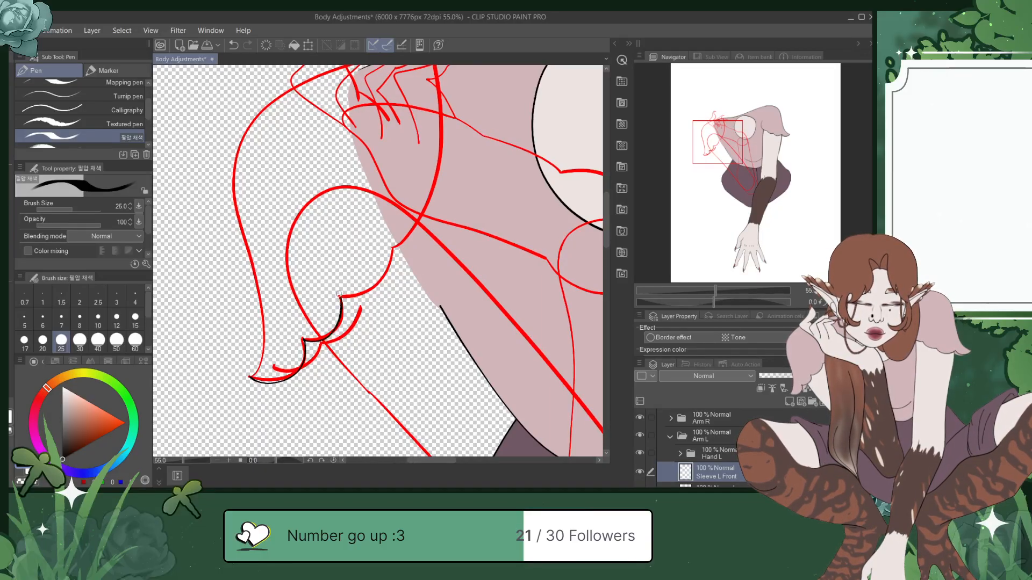
pyautogui.hotkey('ctrl', 'z')
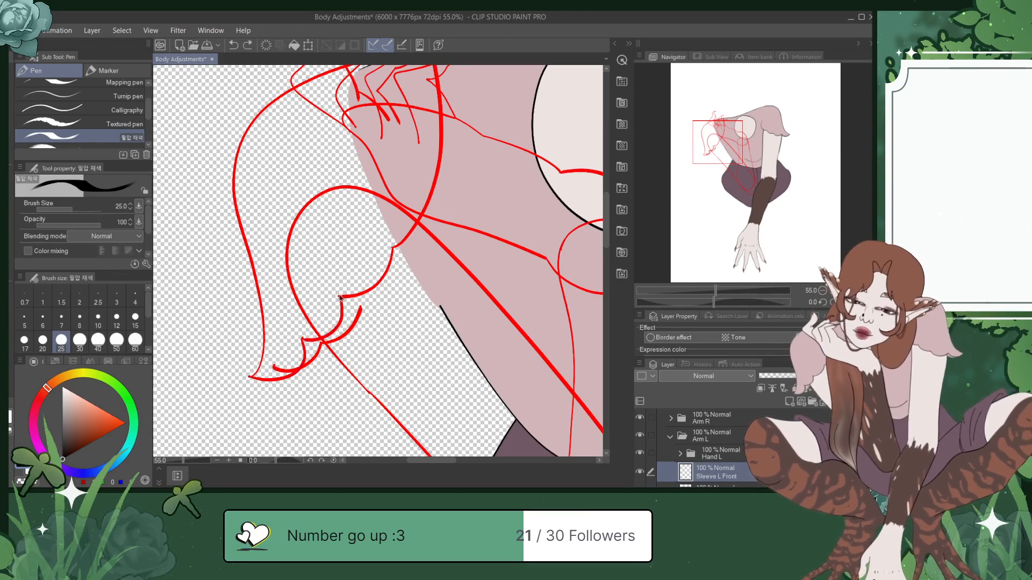
pyautogui.click(790, 404)
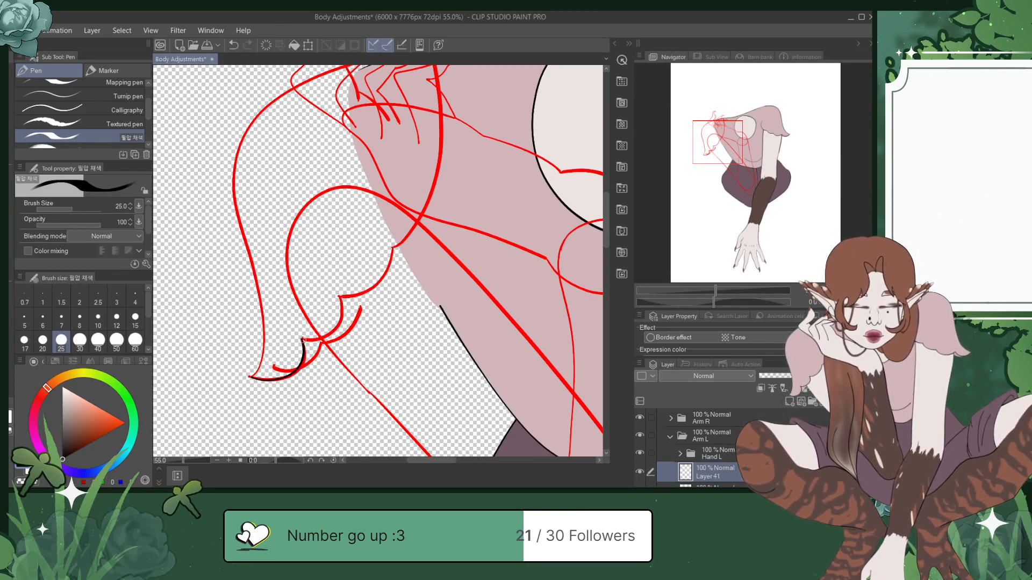
pyautogui.hotkey('ctrl', 'z')
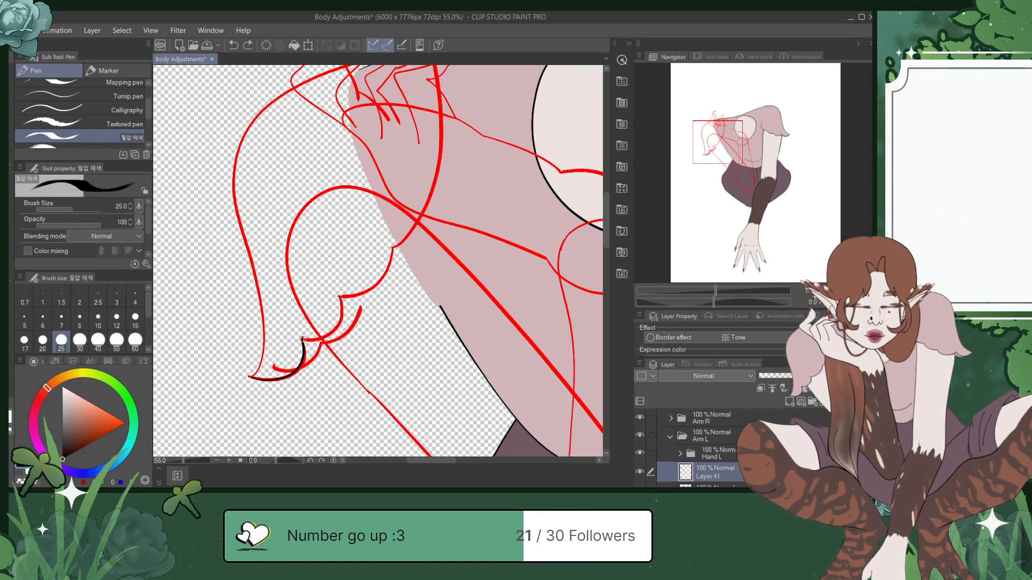
pyautogui.hotkey('ctrl', 'z')
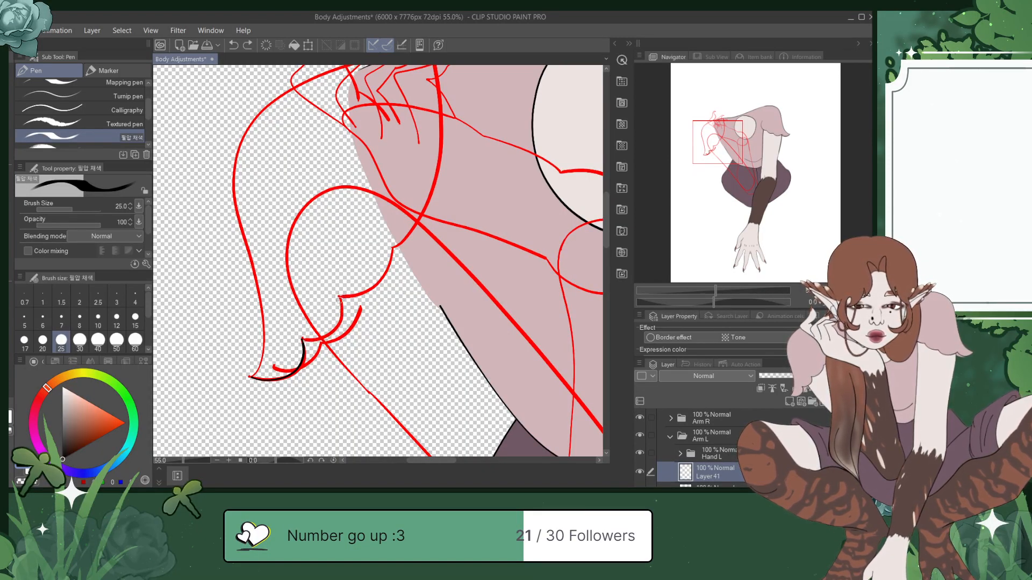
pyautogui.hotkey('ctrl', 'z')
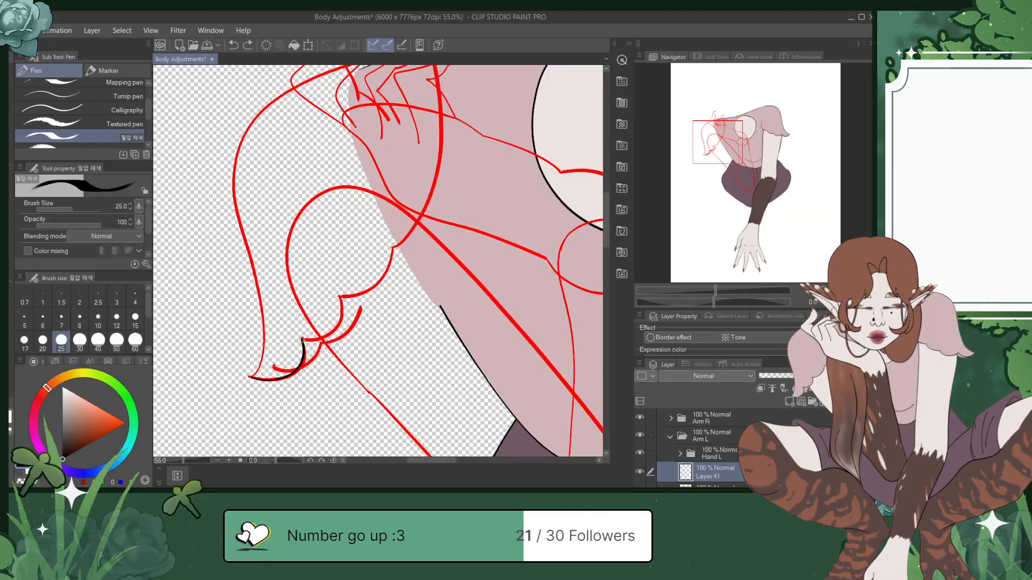
pyautogui.hotkey('ctrl', 'z')
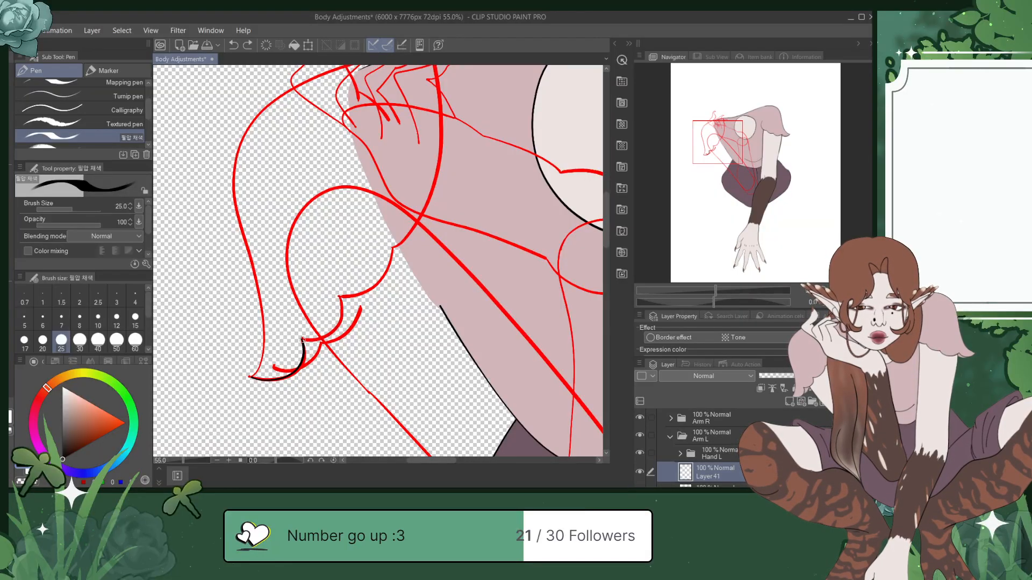
pyautogui.hotkey('ctrl', 'z')
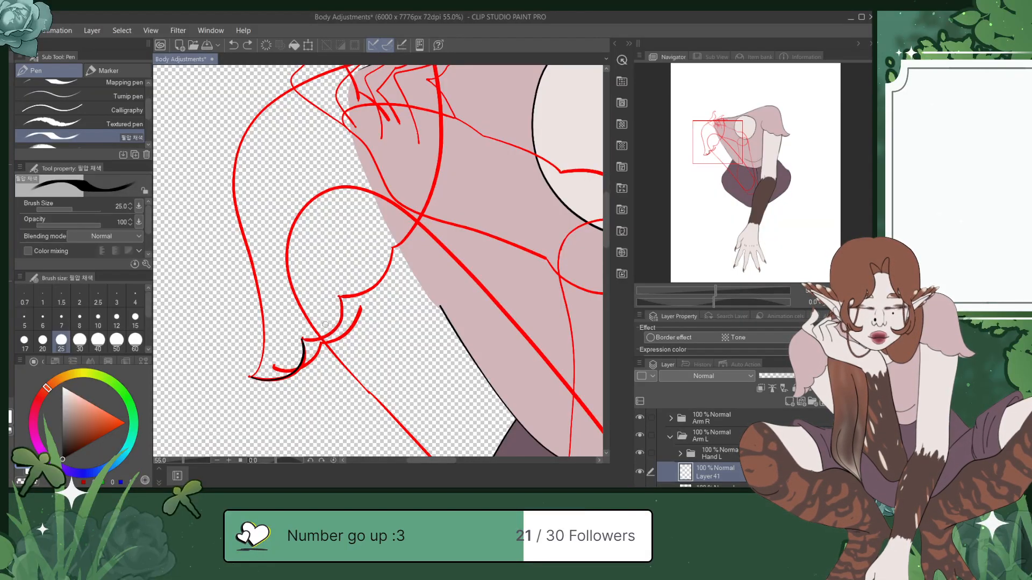
# Step: Ink the remaining three scallops of the left sleeve's hem along the red sketch and save the drawing
pyautogui.scroll(2, 329, 325)
pyautogui.scroll(2, 325, 324)
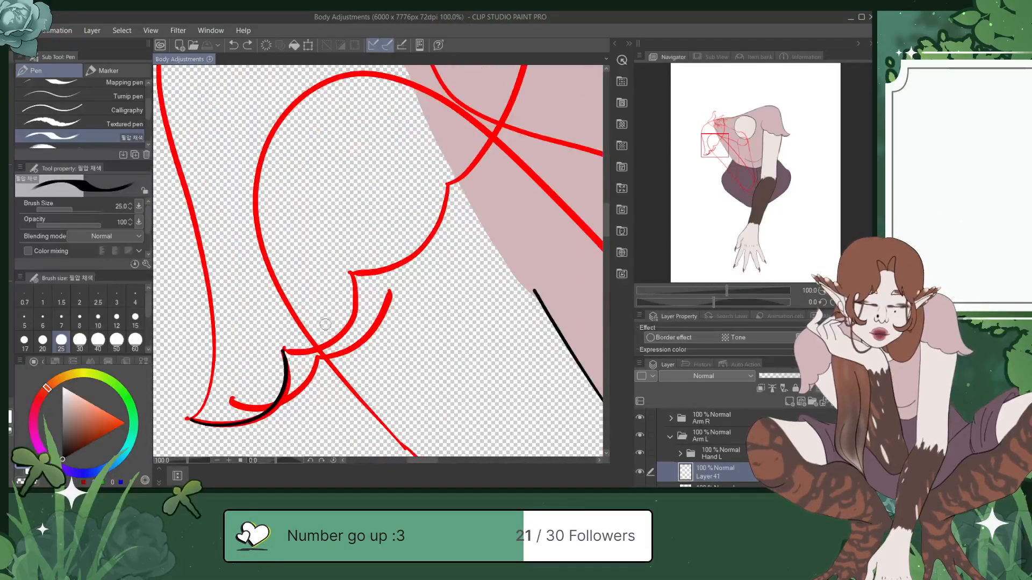
pyautogui.moveTo(352, 271)
pyautogui.mouseDown()
pyautogui.moveTo(383, 272)
pyautogui.moveTo(424, 249)
pyautogui.moveTo(444, 192)
pyautogui.moveTo(352, 272)
pyautogui.moveTo(419, 258)
pyautogui.moveTo(435, 221)
pyautogui.moveTo(428, 194)
pyautogui.mouseUp()
pyautogui.hotkey('ctrl', 'z')
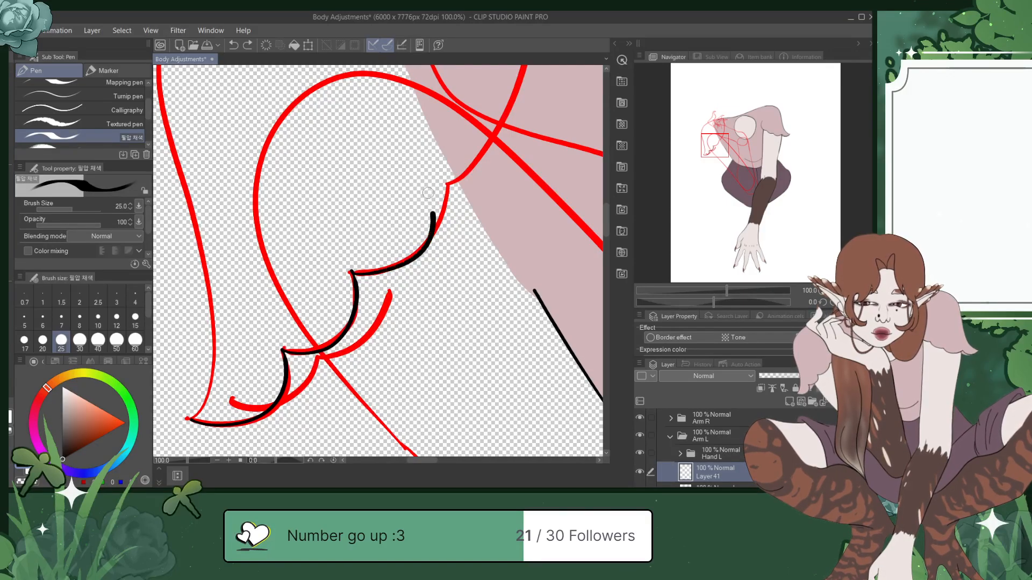
pyautogui.moveTo(716, 143); pyautogui.dragTo(722, 138)
pyautogui.moveTo(318, 316)
pyautogui.mouseDown()
pyautogui.moveTo(385, 275)
pyautogui.moveTo(387, 196)
pyautogui.mouseUp()
pyautogui.hotkey('ctrl', 'z')
pyautogui.moveTo(307, 314)
pyautogui.mouseDown()
pyautogui.moveTo(347, 309)
pyautogui.moveTo(386, 259)
pyautogui.moveTo(394, 207)
pyautogui.mouseUp()
pyautogui.hotkey('ctrl', 's')
# Step: Ink the left sleeve's outer edge in black from the hem tip up over the curve to the shoulder line
pyautogui.scroll(-4, 393, 202)
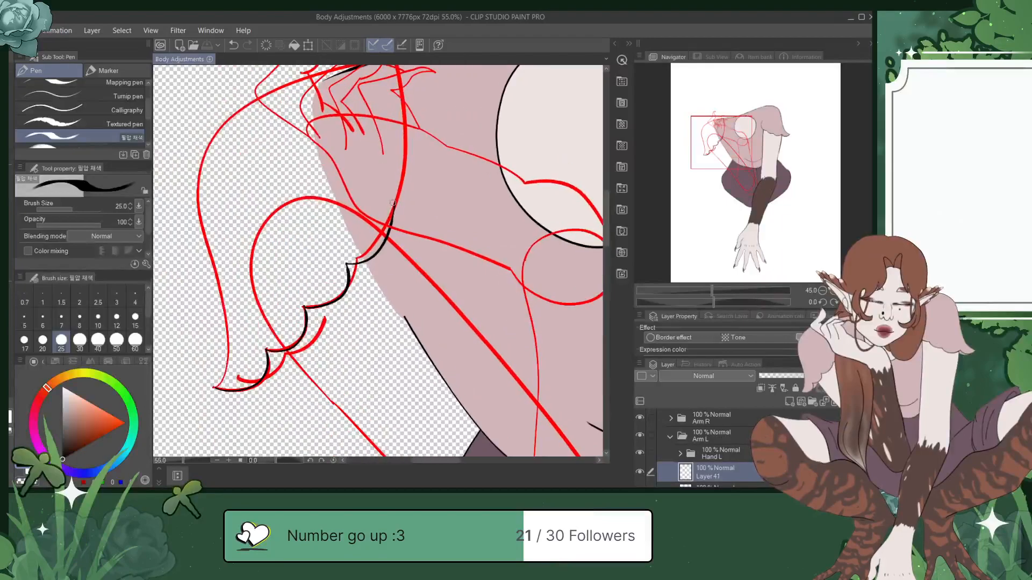
pyautogui.moveTo(742, 150); pyautogui.dragTo(726, 139)
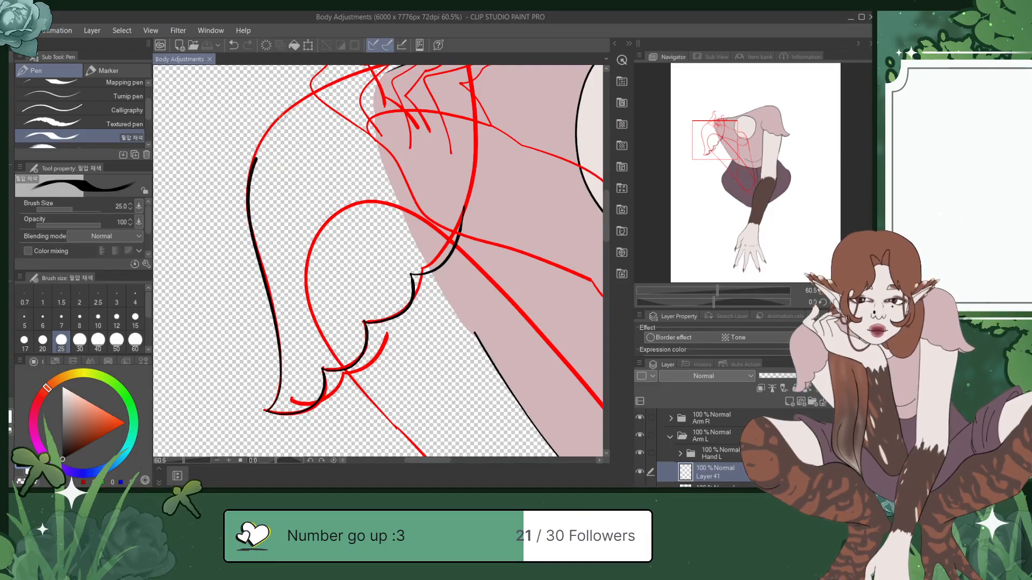
pyautogui.moveTo(726, 152); pyautogui.dragTo(731, 135)
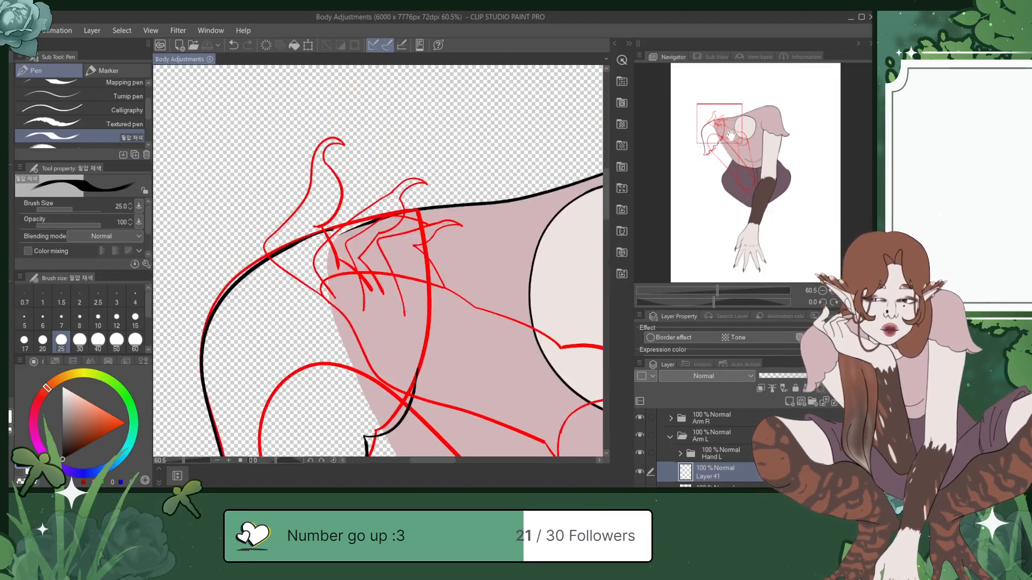
pyautogui.scroll(3, 351, 252)
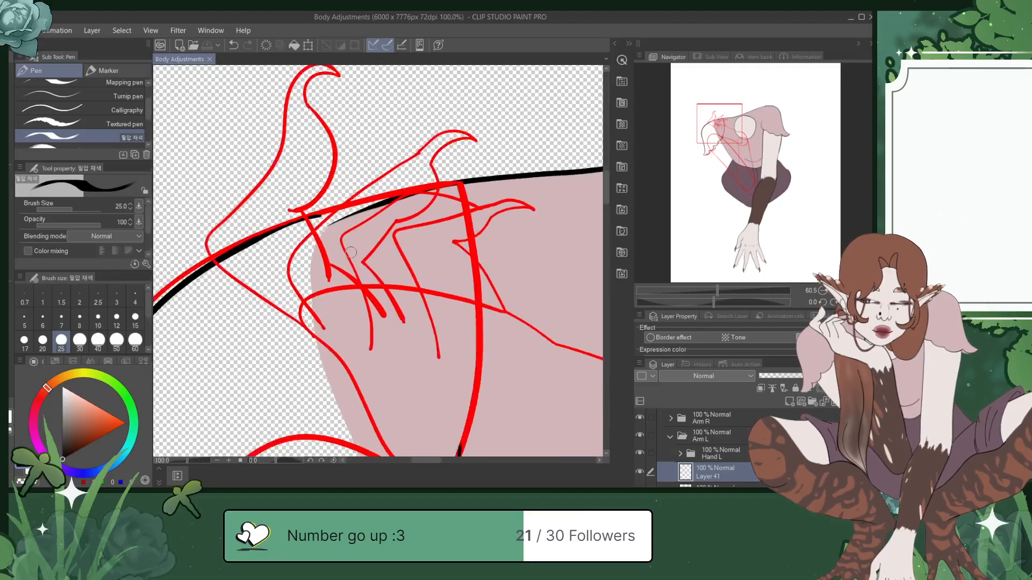
pyautogui.scroll(-3, 351, 252)
pyautogui.scroll(-2, 350, 252)
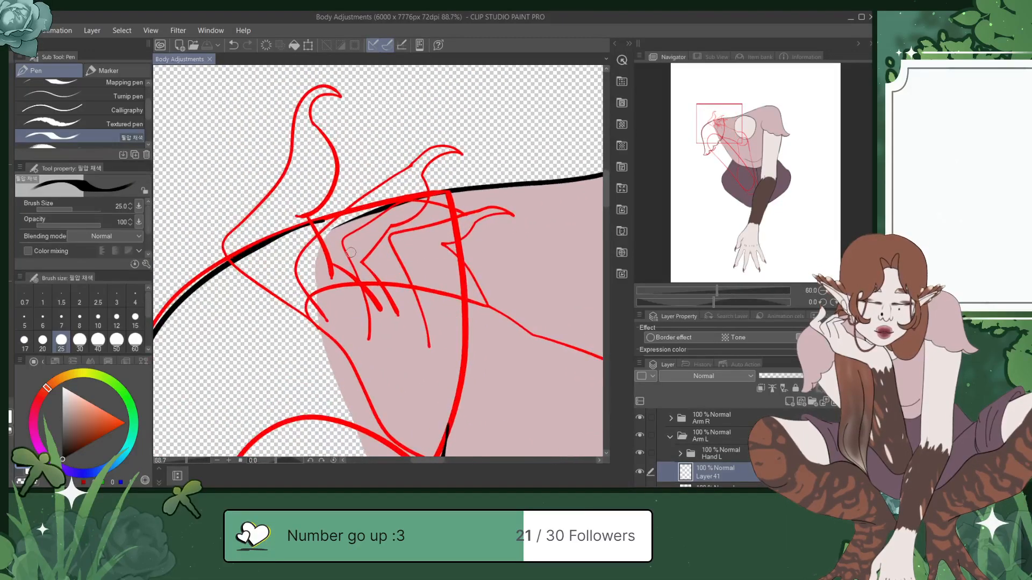
pyautogui.scroll(1, 351, 252)
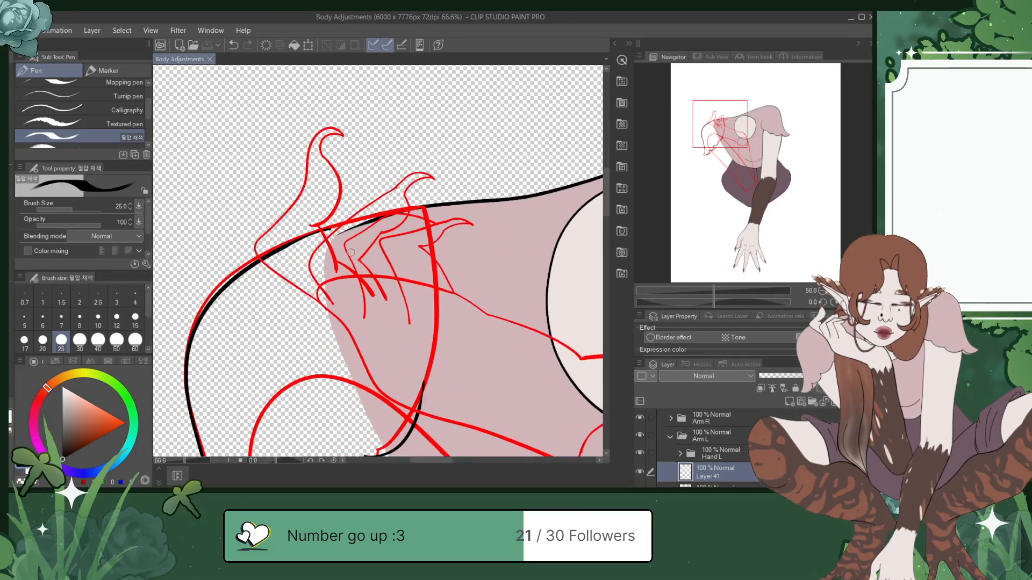
# Step: Liquify the sleeve's upper curve at brush size 800 to match the red sketch, reset the size to 200, and save
pyautogui.press('j')
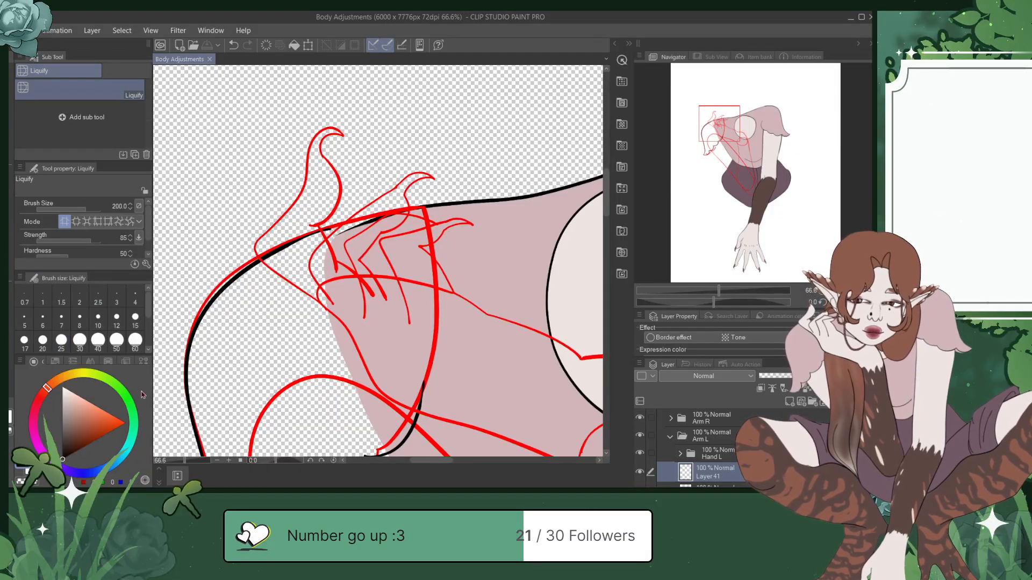
pyautogui.scroll(-1, 149, 326)
pyautogui.click(135, 335)
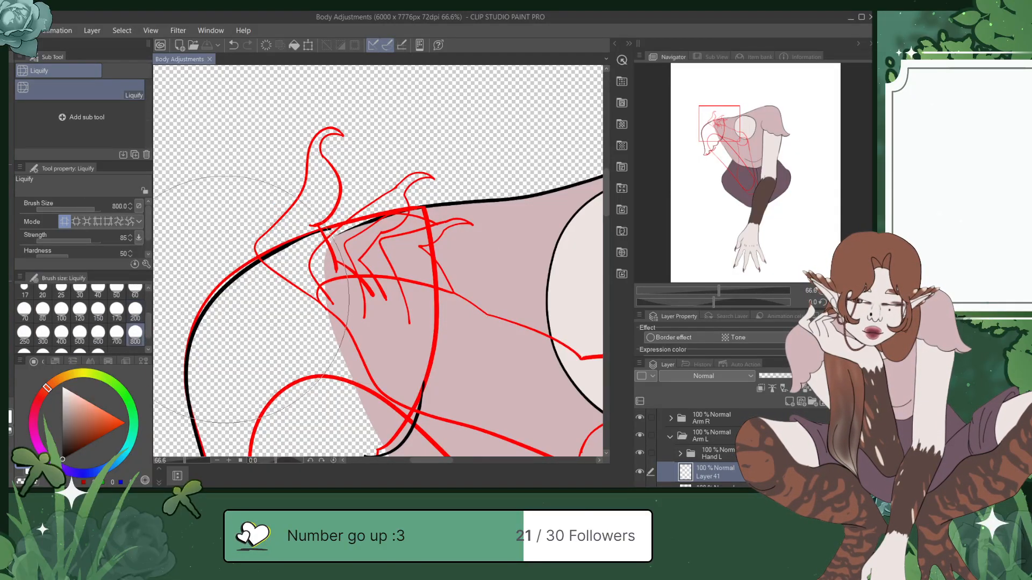
pyautogui.moveTo(250, 292)
pyautogui.mouseDown()
pyautogui.moveTo(231, 269)
pyautogui.moveTo(241, 253)
pyautogui.mouseUp()
pyautogui.click(135, 310)
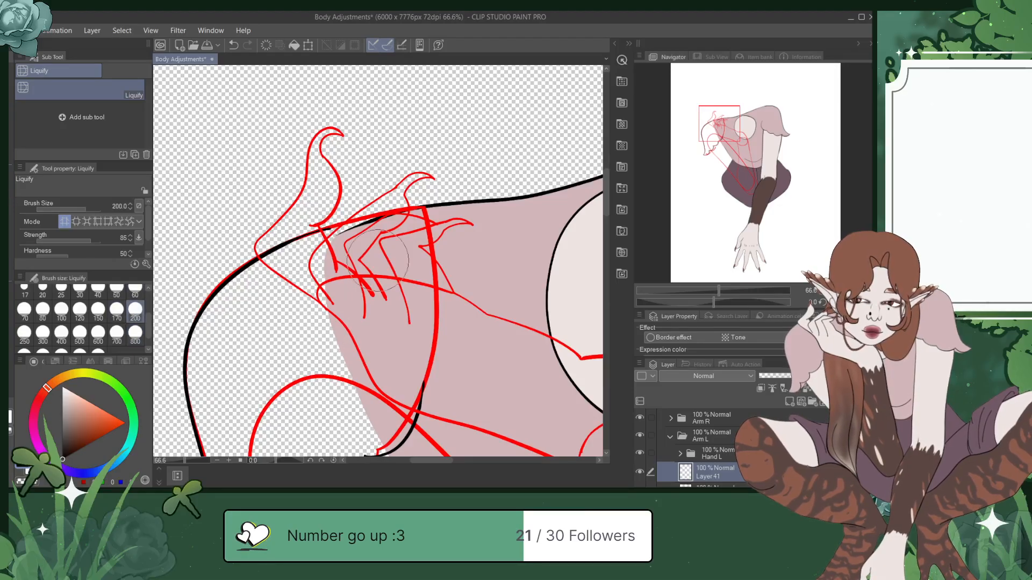
pyautogui.press('p')
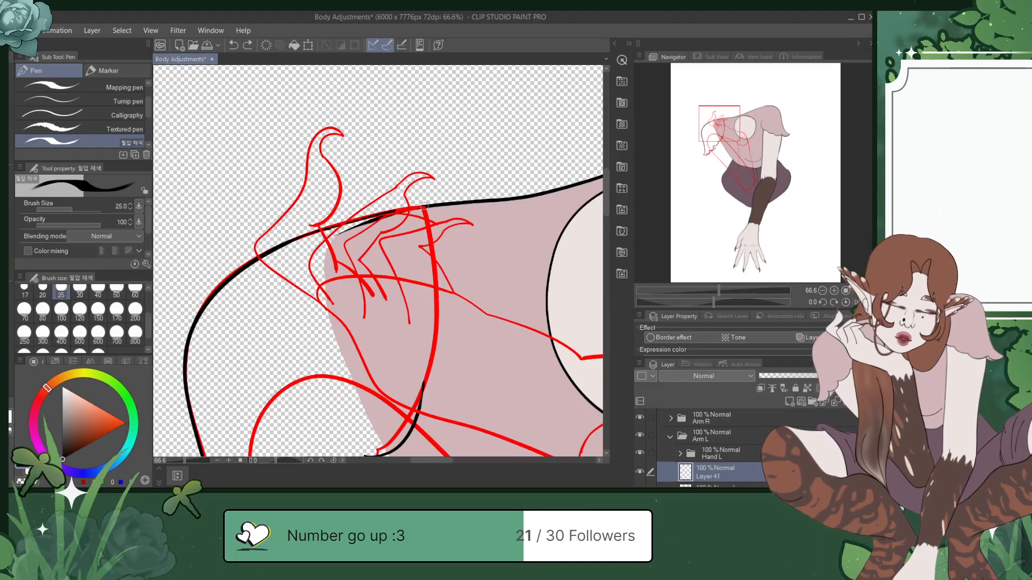
pyautogui.hotkey('ctrl', 's')
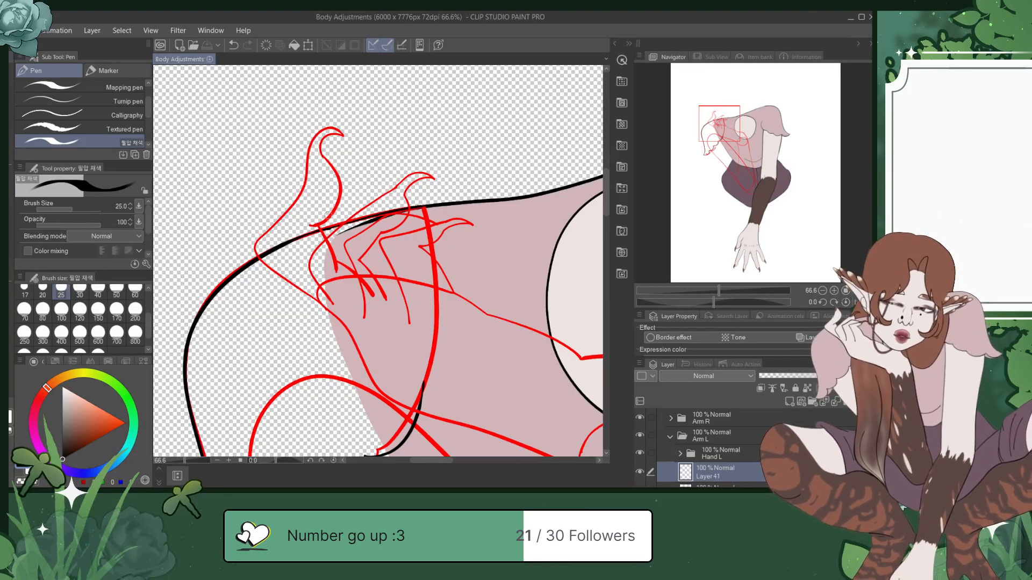
# Step: Touch up the sleeve outline near the shoulder with the 필압 채색 pen at size 25 and save the drawing
pyautogui.scroll(2, 329, 215)
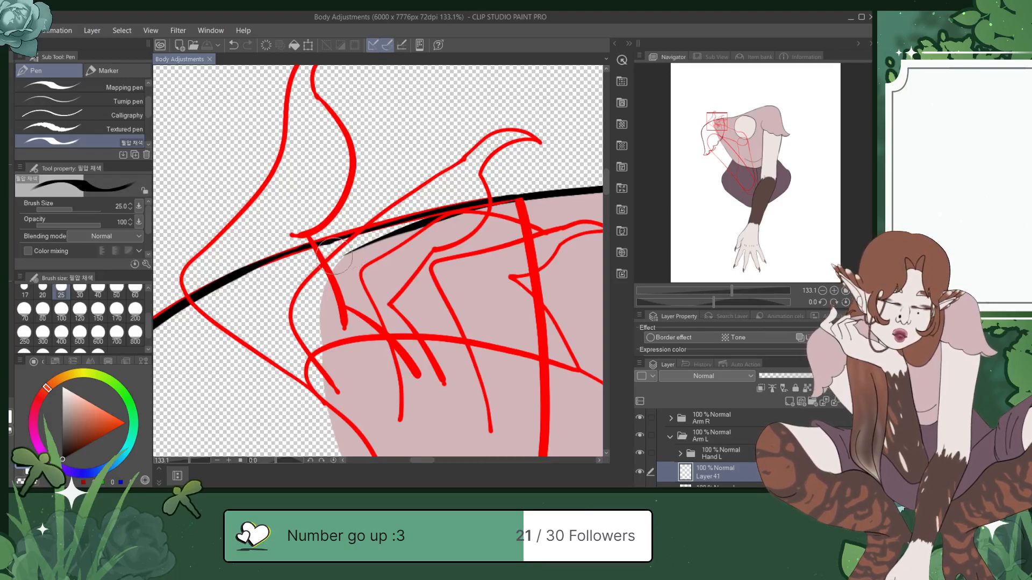
pyautogui.click(319, 263)
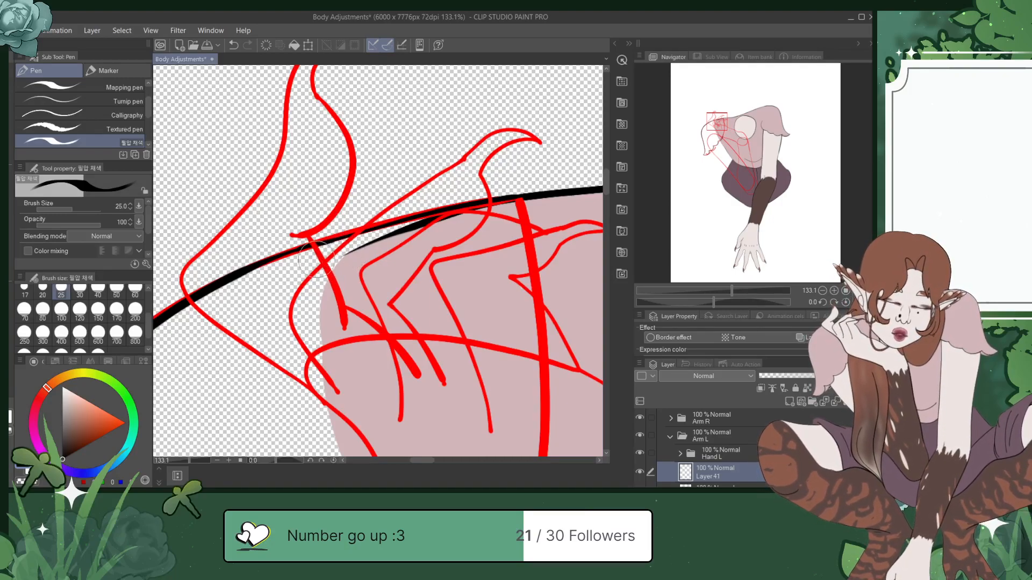
pyautogui.hotkey('ctrl', 's')
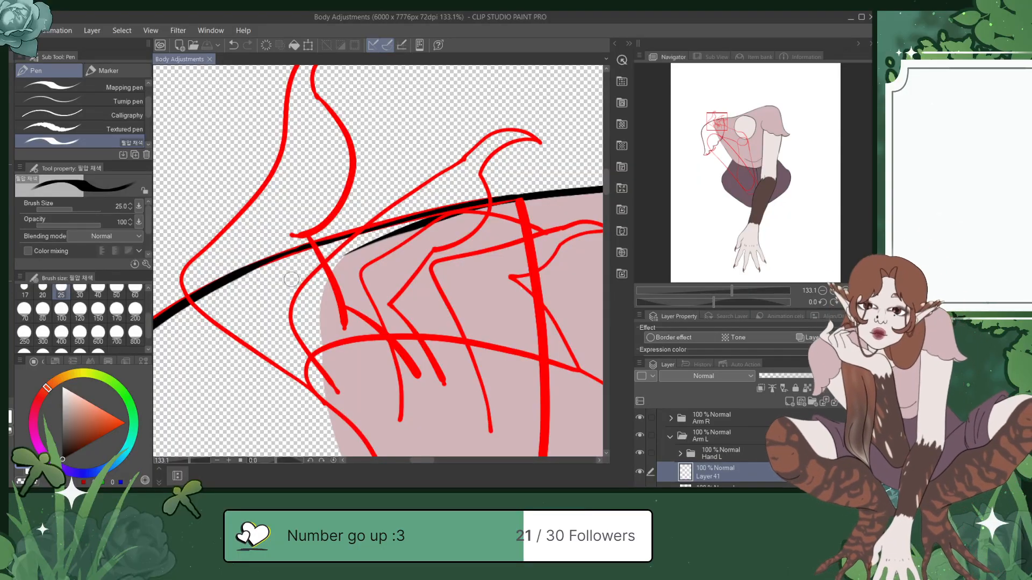
# Step: Sample the shirt's pink and replace the Sleeve L Front sketch layer with a new empty layer below Layer 41
pyautogui.scroll(-8, 291, 279)
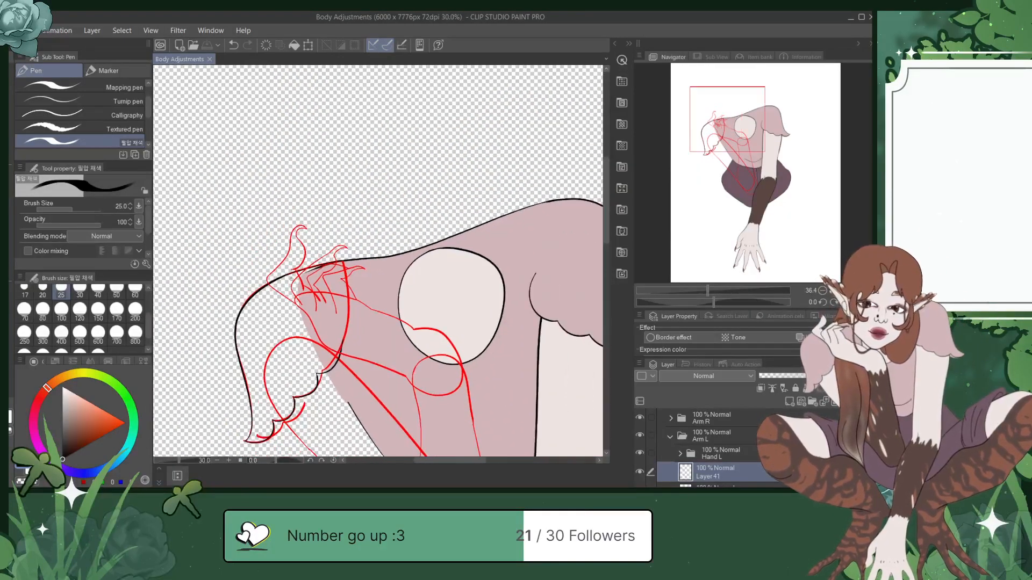
pyautogui.moveTo(736, 116); pyautogui.dragTo(740, 138)
pyautogui.keyDown('alt'); pyautogui.click(549, 138); pyautogui.keyUp('alt')
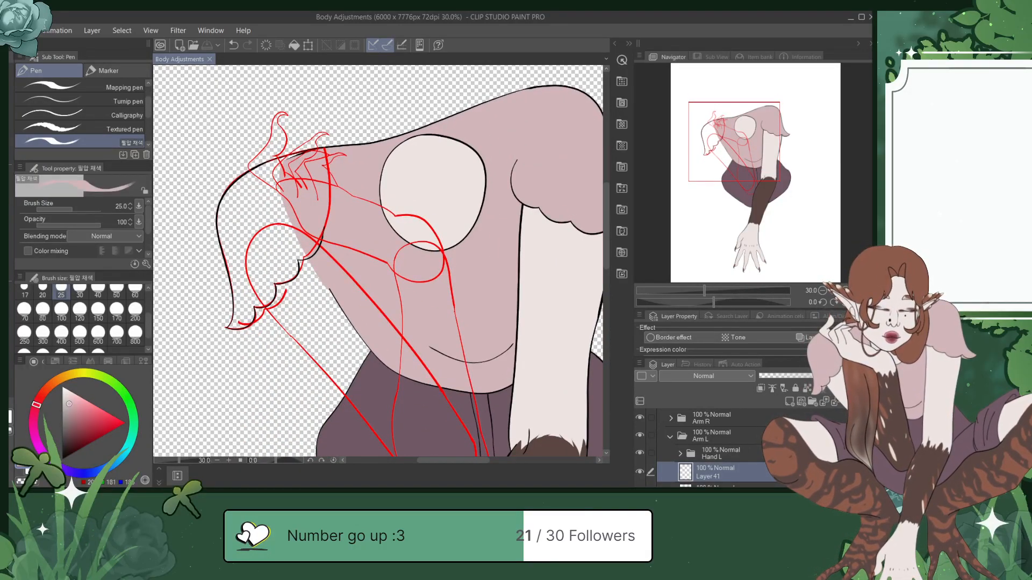
pyautogui.scroll(-1, 714, 457)
pyautogui.click(716, 478)
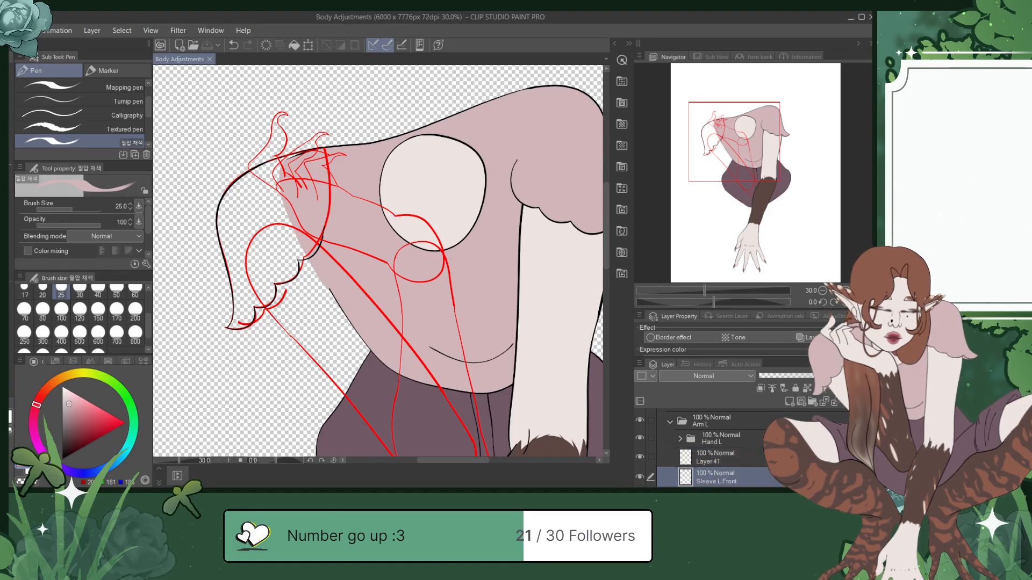
pyautogui.click(444, 195)
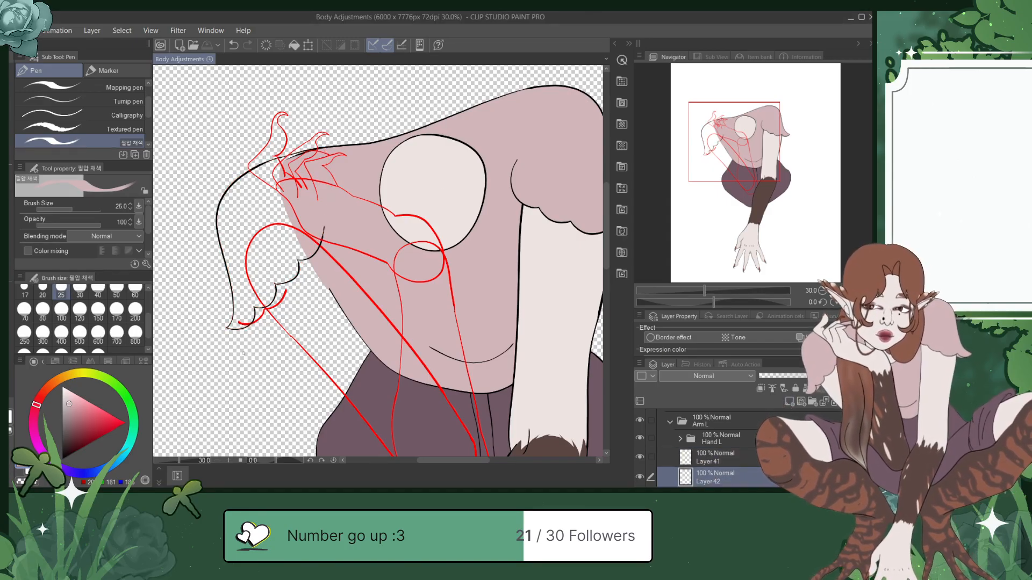
# Step: Choose the Mapping pen at size 200 and hide Layer 7 with the torso's base color
pyautogui.click(80, 87)
pyautogui.click(134, 311)
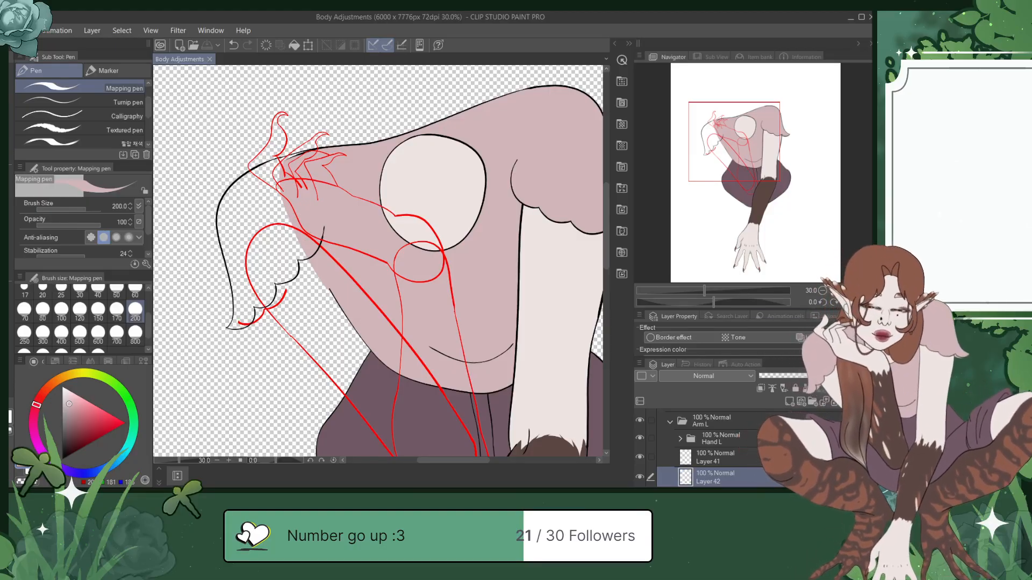
pyautogui.scroll(-3, 747, 450)
pyautogui.scroll(3, 747, 450)
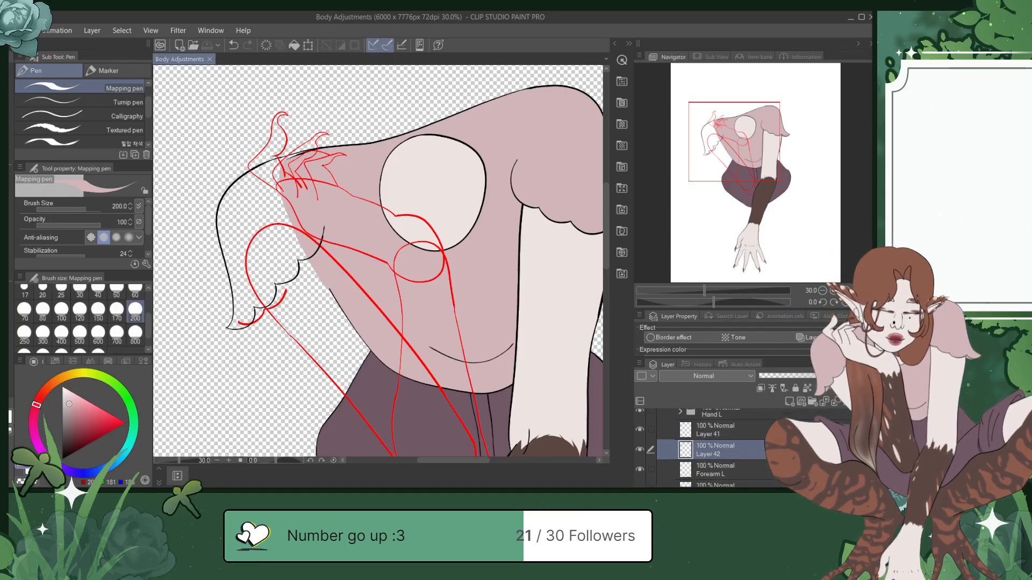
pyautogui.scroll(-5, 698, 452)
pyautogui.click(640, 458)
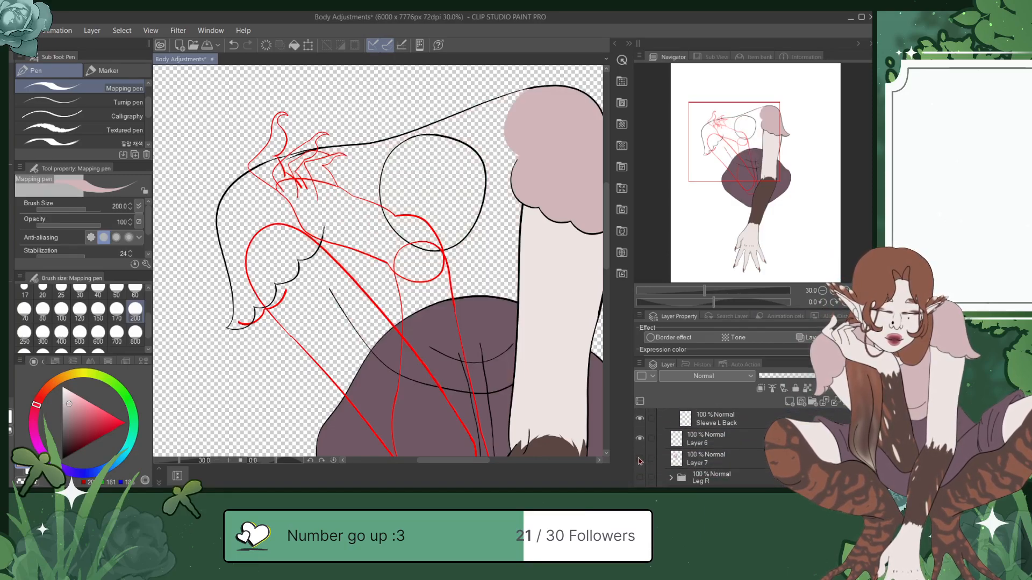
# Step: Paint the left sleeve's main area in pink, from below the shoulder line down to the first hem scallop
pyautogui.scroll(4, 281, 198)
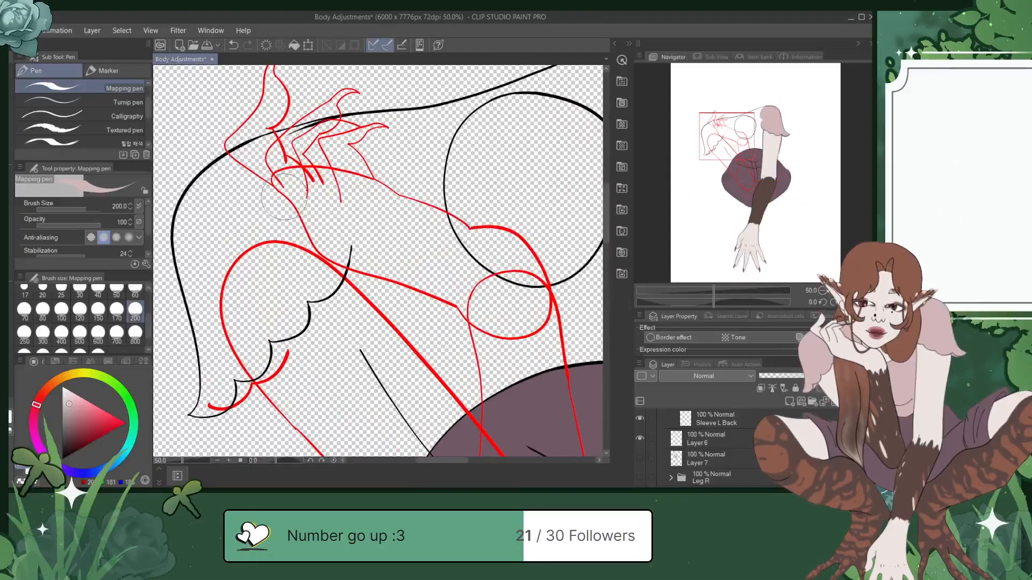
pyautogui.moveTo(299, 219)
pyautogui.mouseDown()
pyautogui.moveTo(322, 305)
pyautogui.moveTo(360, 231)
pyautogui.moveTo(317, 231)
pyautogui.moveTo(327, 290)
pyautogui.moveTo(335, 209)
pyautogui.moveTo(291, 215)
pyautogui.moveTo(292, 287)
pyautogui.moveTo(276, 239)
pyautogui.moveTo(286, 206)
pyautogui.moveTo(323, 167)
pyautogui.moveTo(367, 188)
pyautogui.moveTo(333, 179)
pyautogui.moveTo(335, 191)
pyautogui.moveTo(285, 205)
pyautogui.moveTo(283, 188)
pyautogui.moveTo(307, 168)
pyautogui.moveTo(383, 151)
pyautogui.moveTo(322, 164)
pyautogui.moveTo(394, 137)
pyautogui.moveTo(378, 144)
pyautogui.moveTo(368, 118)
pyautogui.moveTo(349, 164)
pyautogui.mouseUp()
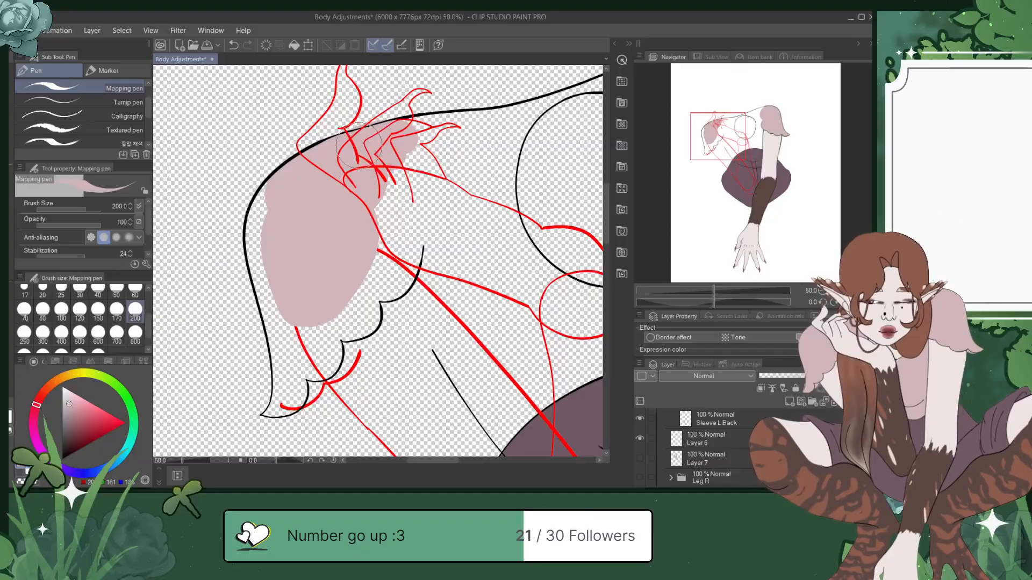
pyautogui.scroll(2, 363, 144)
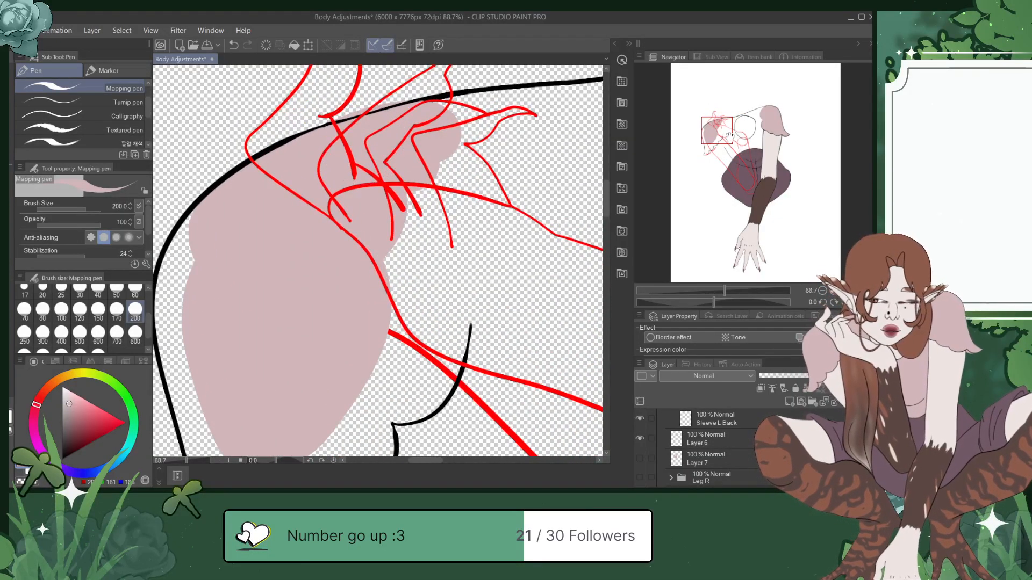
pyautogui.moveTo(363, 143); pyautogui.dragTo(377, 218)
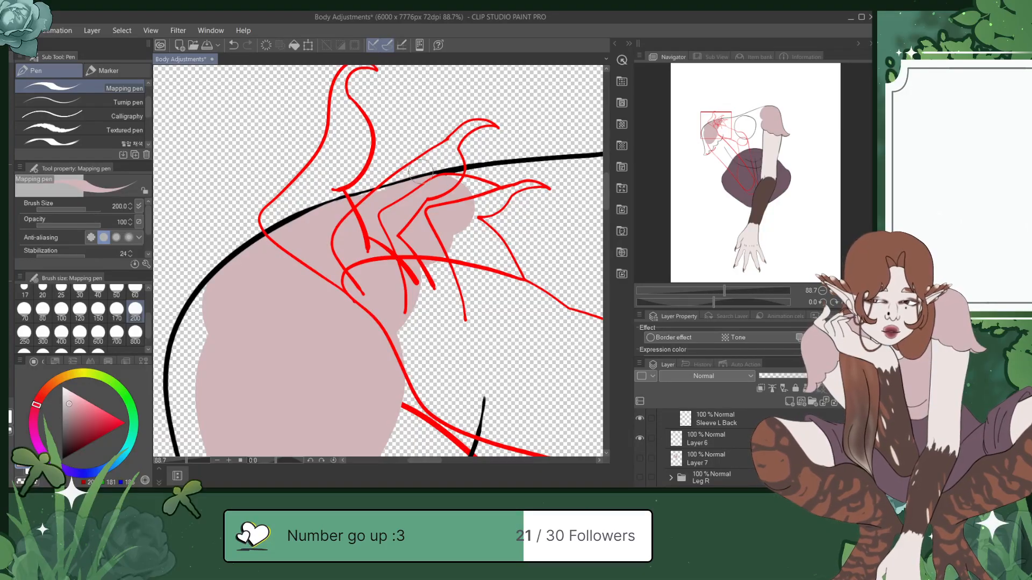
pyautogui.moveTo(382, 215)
pyautogui.mouseDown()
pyautogui.moveTo(350, 215)
pyautogui.moveTo(513, 184)
pyautogui.moveTo(467, 190)
pyautogui.moveTo(496, 181)
pyautogui.moveTo(483, 165)
pyautogui.mouseUp()
pyautogui.hotkey('ctrl', 'z')
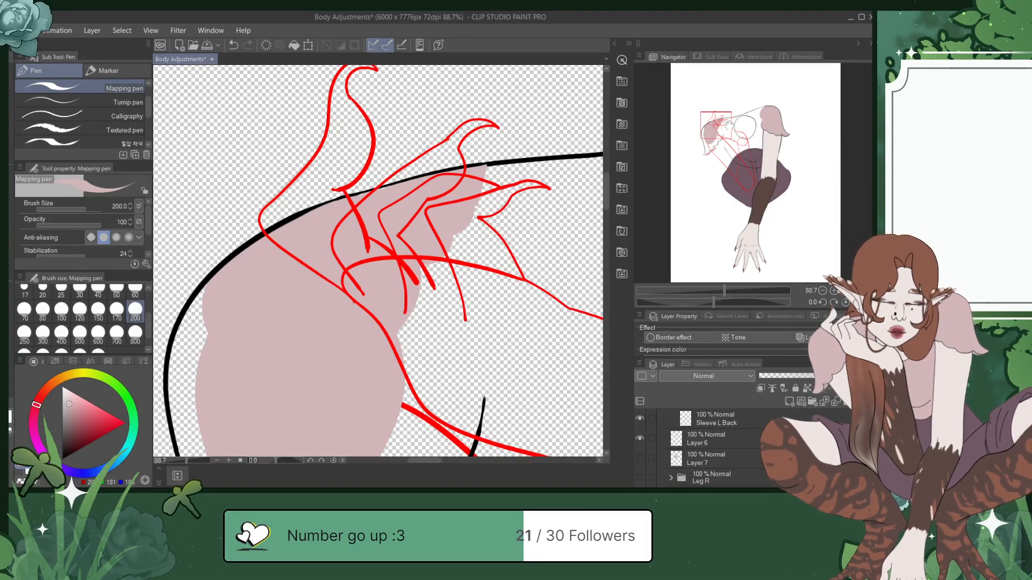
pyautogui.moveTo(424, 438); pyautogui.dragTo(397, 301)
pyautogui.moveTo(379, 338)
pyautogui.mouseDown()
pyautogui.moveTo(419, 324)
pyautogui.moveTo(435, 284)
pyautogui.moveTo(429, 204)
pyautogui.moveTo(404, 176)
pyautogui.moveTo(379, 198)
pyautogui.moveTo(392, 292)
pyautogui.moveTo(357, 282)
pyautogui.mouseUp()
pyautogui.moveTo(727, 134); pyautogui.dragTo(729, 128)
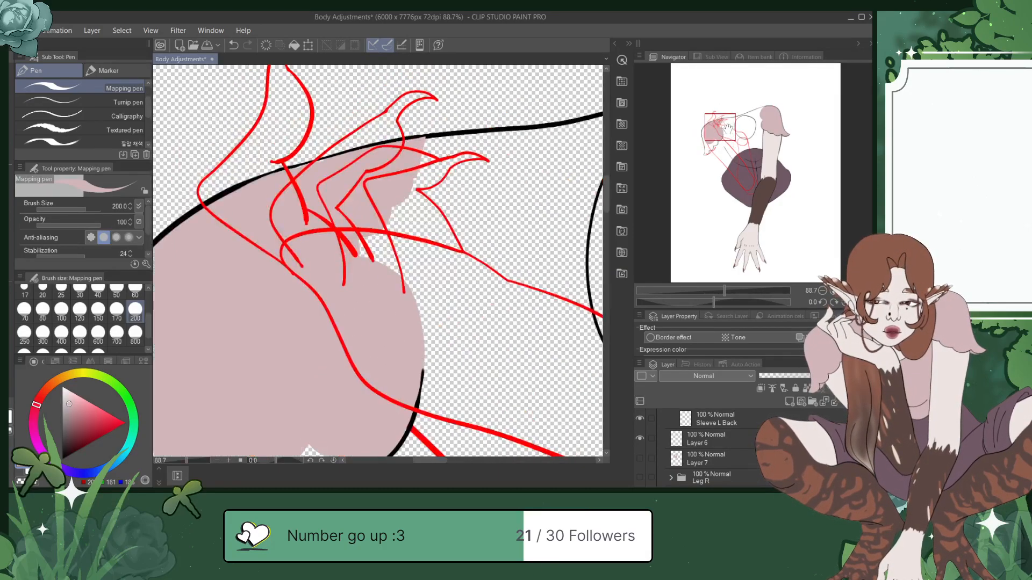
# Step: Set the pen size to 100 and fill the sleeve's inner edge between the shoulder line and the hem
pyautogui.click(81, 310)
pyautogui.click(62, 310)
pyautogui.moveTo(423, 185)
pyautogui.mouseDown()
pyautogui.moveTo(403, 343)
pyautogui.moveTo(409, 170)
pyautogui.moveTo(397, 296)
pyautogui.moveTo(390, 223)
pyautogui.moveTo(359, 242)
pyautogui.mouseUp()
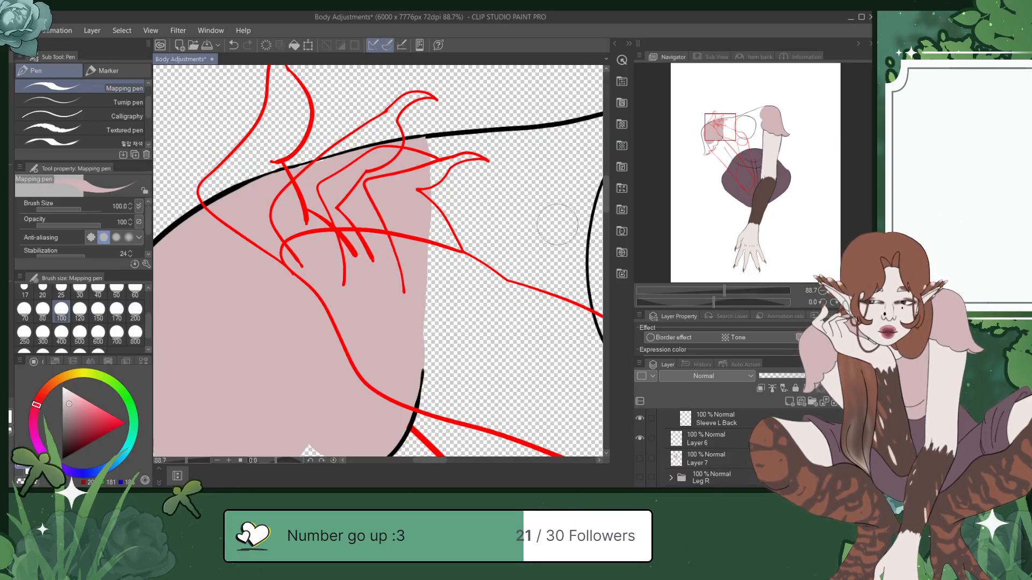
# Step: Fill the scallops of the left sleeve's hem with pink down to the pointed tip
pyautogui.moveTo(716, 143); pyautogui.dragTo(712, 145)
pyautogui.moveTo(425, 175)
pyautogui.mouseDown()
pyautogui.moveTo(452, 183)
pyautogui.moveTo(444, 177)
pyautogui.moveTo(449, 228)
pyautogui.moveTo(400, 253)
pyautogui.moveTo(399, 191)
pyautogui.moveTo(406, 235)
pyautogui.moveTo(426, 168)
pyautogui.mouseUp()
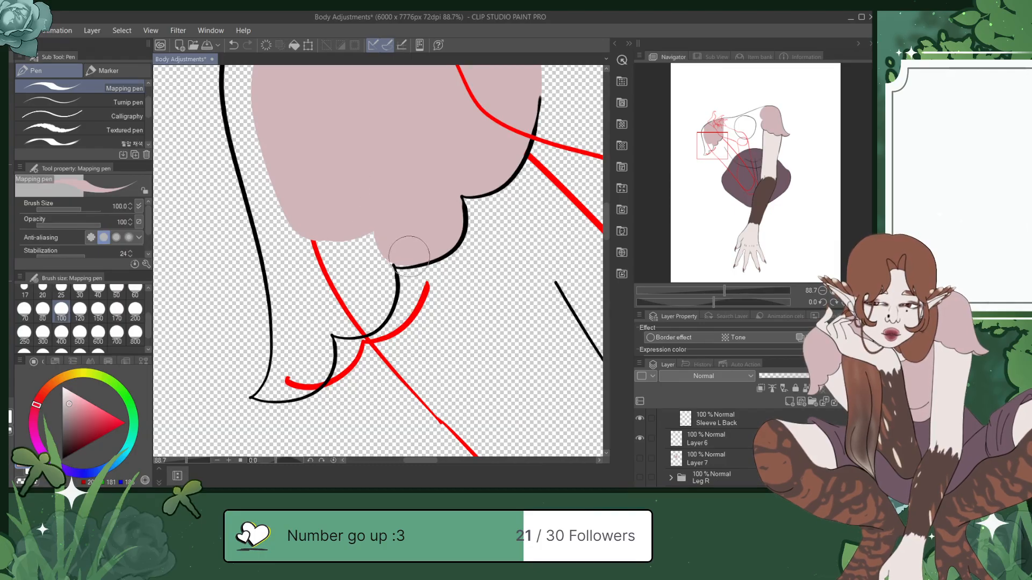
pyautogui.moveTo(390, 254)
pyautogui.mouseDown()
pyautogui.moveTo(377, 180)
pyautogui.moveTo(372, 246)
pyautogui.moveTo(363, 207)
pyautogui.mouseUp()
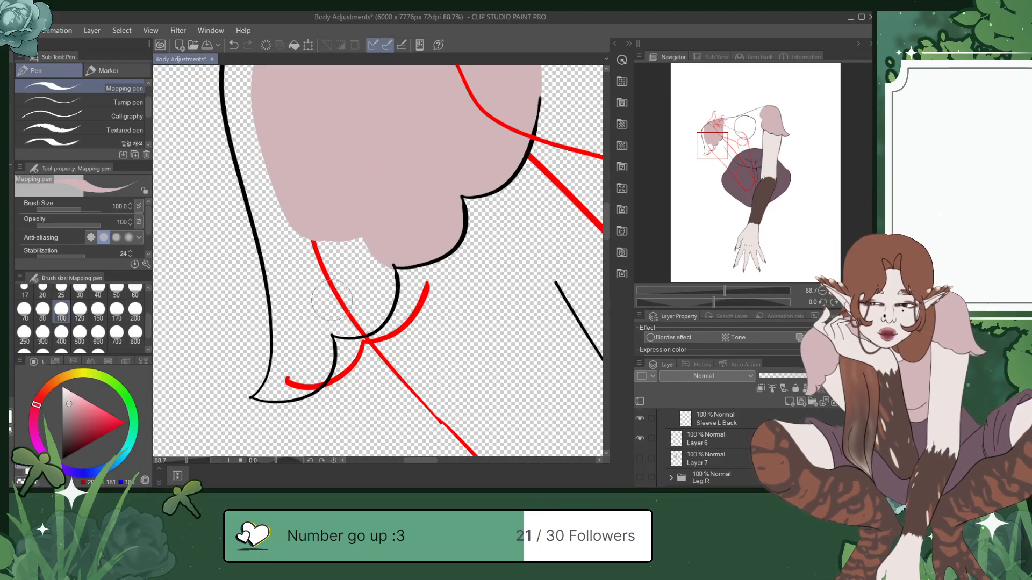
pyautogui.moveTo(331, 322)
pyautogui.mouseDown()
pyautogui.moveTo(376, 314)
pyautogui.moveTo(384, 271)
pyautogui.moveTo(382, 300)
pyautogui.moveTo(358, 229)
pyautogui.moveTo(365, 315)
pyautogui.moveTo(349, 248)
pyautogui.moveTo(346, 290)
pyautogui.moveTo(331, 299)
pyautogui.moveTo(323, 223)
pyautogui.mouseUp()
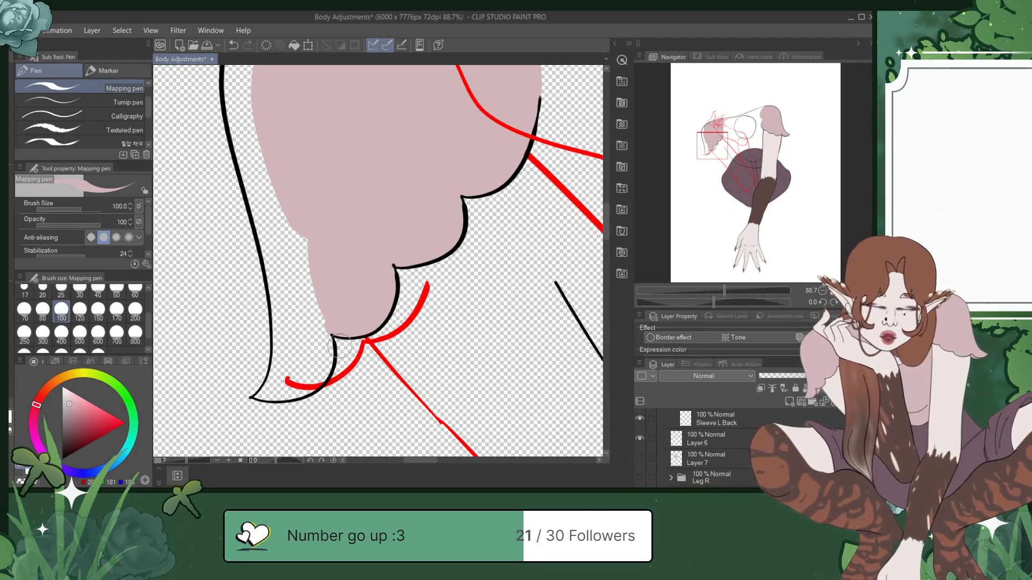
pyautogui.moveTo(352, 349)
pyautogui.mouseDown()
pyautogui.moveTo(323, 332)
pyautogui.moveTo(323, 371)
pyautogui.moveTo(324, 336)
pyautogui.moveTo(310, 386)
pyautogui.moveTo(273, 385)
pyautogui.moveTo(290, 392)
pyautogui.moveTo(256, 398)
pyautogui.moveTo(300, 344)
pyautogui.moveTo(285, 381)
pyautogui.moveTo(308, 307)
pyautogui.moveTo(303, 363)
pyautogui.moveTo(298, 240)
pyautogui.moveTo(299, 347)
pyautogui.moveTo(283, 208)
pyautogui.mouseUp()
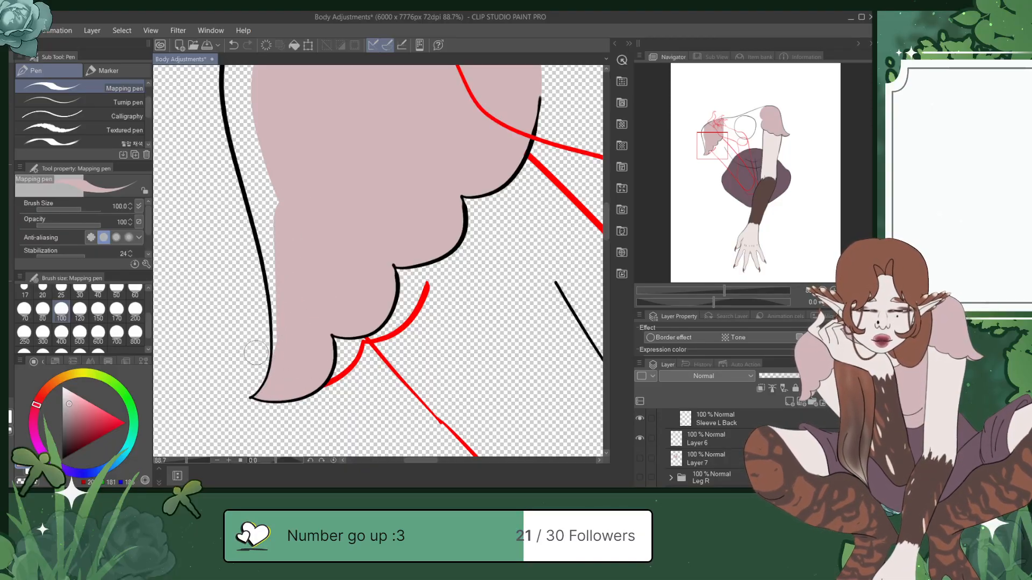
# Step: Fill the strip along the left sleeve's outer line up over the curve with pink and save the drawing
pyautogui.moveTo(725, 144)
pyautogui.mouseDown()
pyautogui.moveTo(727, 156)
pyautogui.moveTo(711, 143)
pyautogui.mouseUp()
pyautogui.moveTo(314, 365)
pyautogui.mouseDown()
pyautogui.moveTo(320, 391)
pyautogui.moveTo(311, 253)
pyautogui.moveTo(309, 245)
pyautogui.moveTo(305, 261)
pyautogui.moveTo(280, 150)
pyautogui.moveTo(306, 210)
pyautogui.mouseUp()
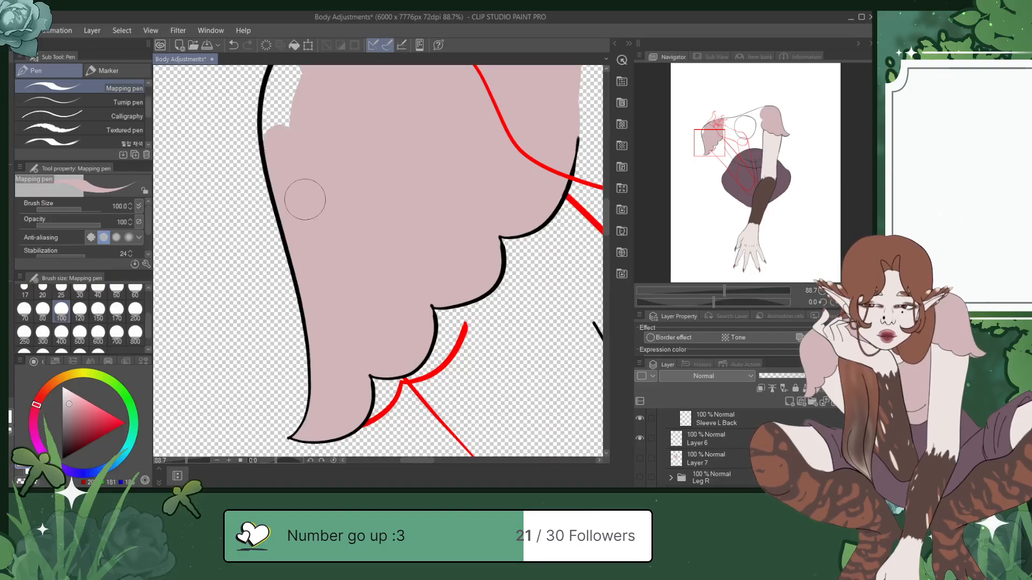
pyautogui.moveTo(719, 151); pyautogui.dragTo(711, 131)
pyautogui.moveTo(315, 184)
pyautogui.mouseDown()
pyautogui.moveTo(287, 260)
pyautogui.moveTo(303, 198)
pyautogui.moveTo(288, 232)
pyautogui.moveTo(287, 290)
pyautogui.moveTo(296, 272)
pyautogui.moveTo(283, 270)
pyautogui.moveTo(295, 313)
pyautogui.moveTo(286, 302)
pyautogui.moveTo(323, 339)
pyautogui.mouseUp()
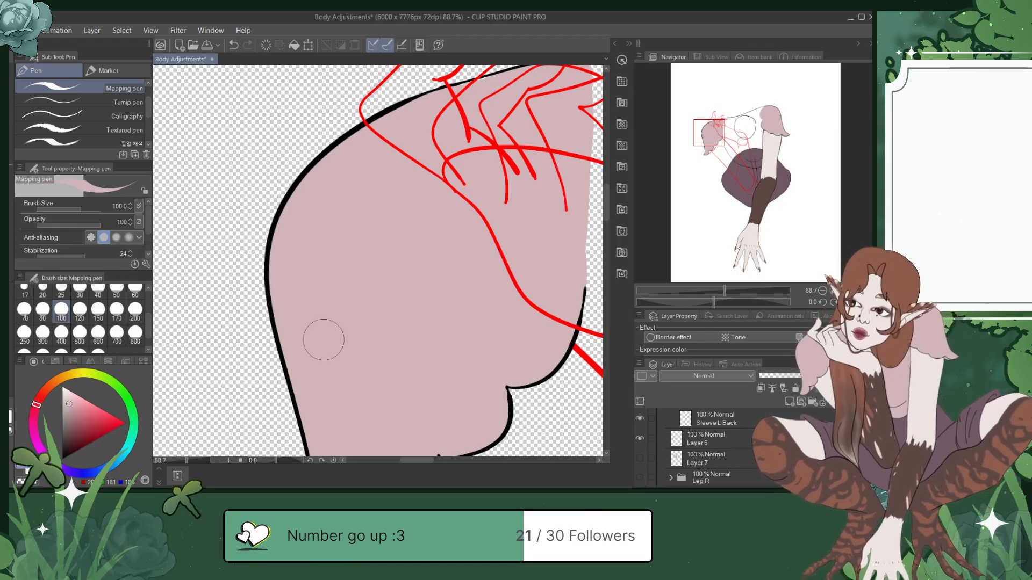
pyautogui.scroll(-3, 324, 339)
pyautogui.hotkey('ctrl', 's')
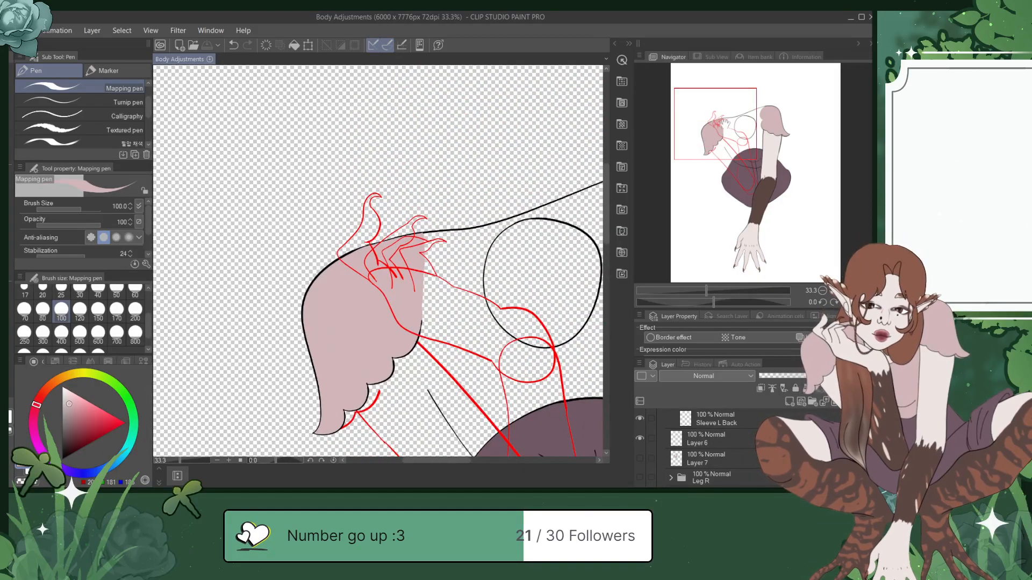
# Step: Touch up the sleeve's pink under the shoulder line near the inner edge and save the drawing
pyautogui.moveTo(733, 112); pyautogui.dragTo(737, 112)
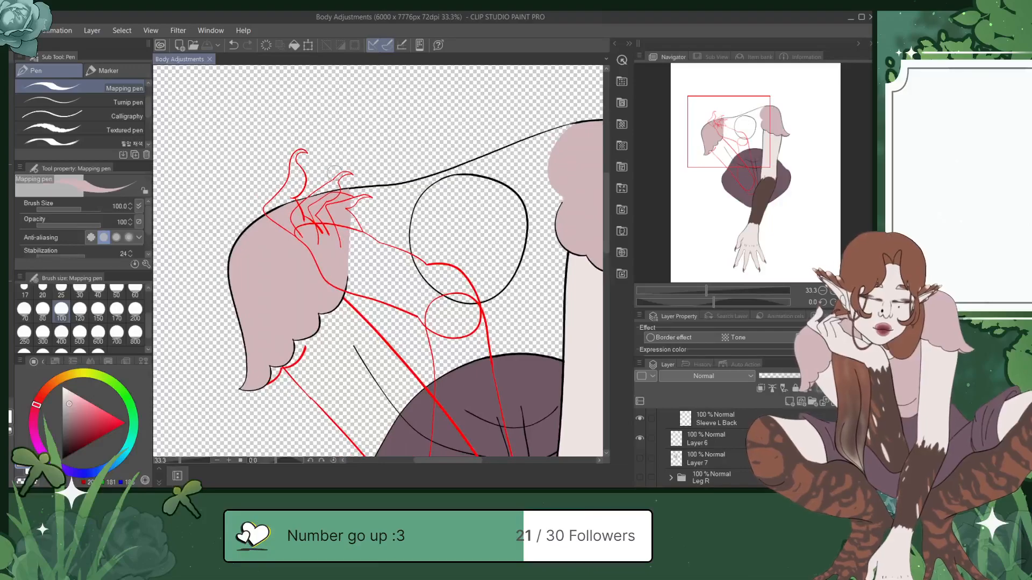
pyautogui.scroll(5, 335, 172)
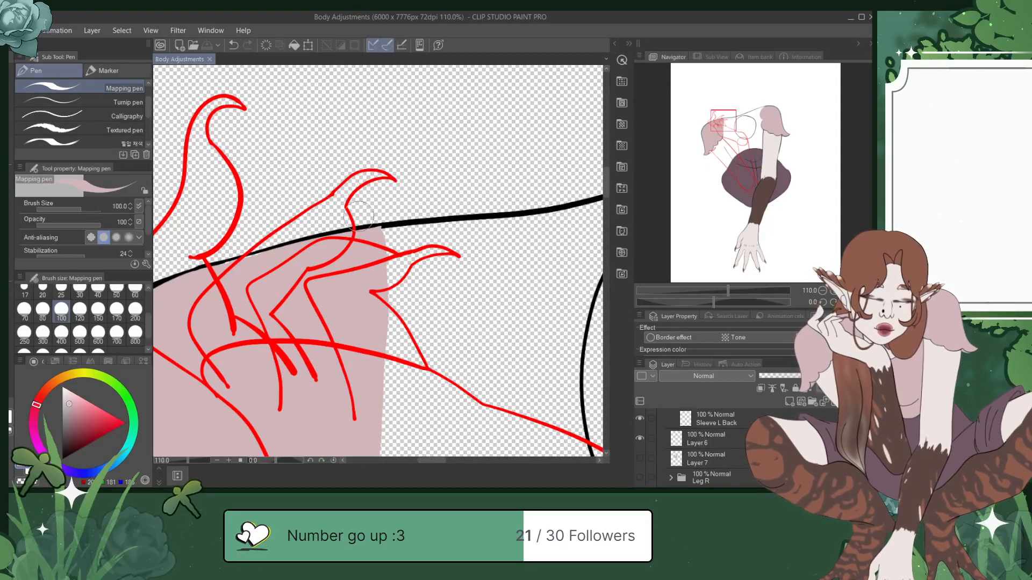
pyautogui.moveTo(366, 217); pyautogui.dragTo(417, 218)
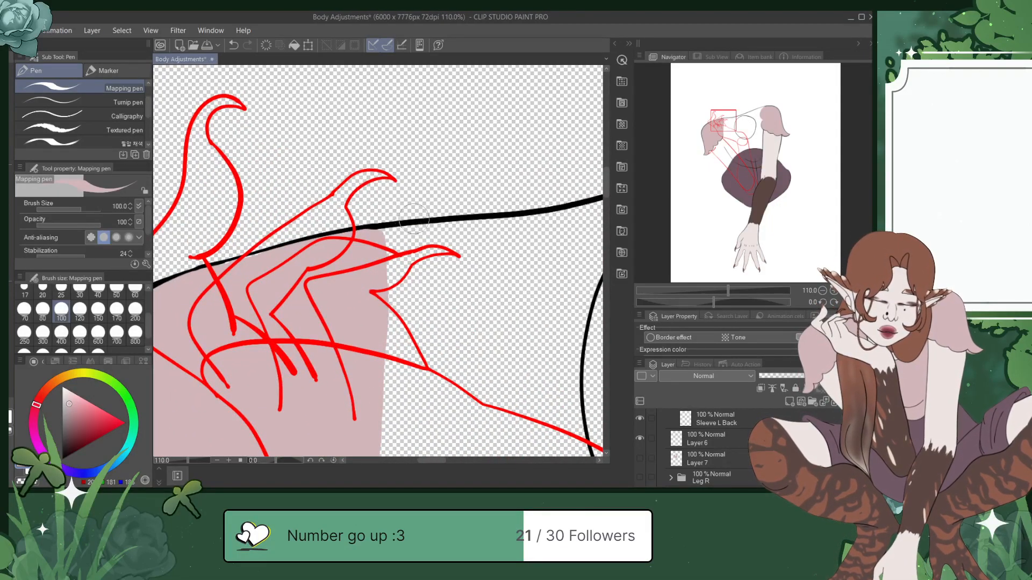
pyautogui.hotkey('ctrl', 's')
pyautogui.scroll(-5, 401, 239)
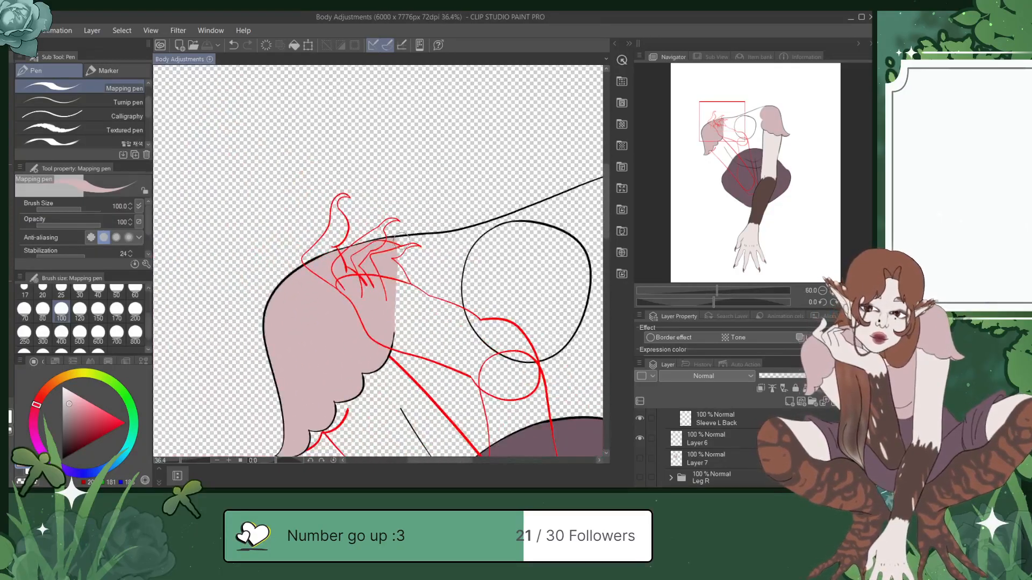
# Step: Make Layer 7 with the torso's base color visible again behind the finished sleeve
pyautogui.moveTo(724, 116); pyautogui.dragTo(731, 130)
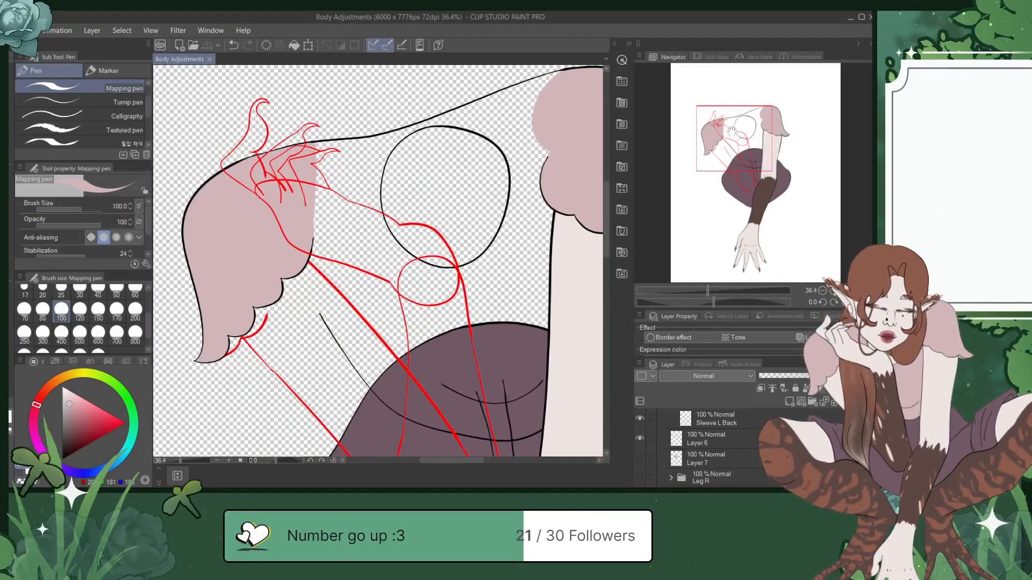
pyautogui.scroll(-2, 699, 446)
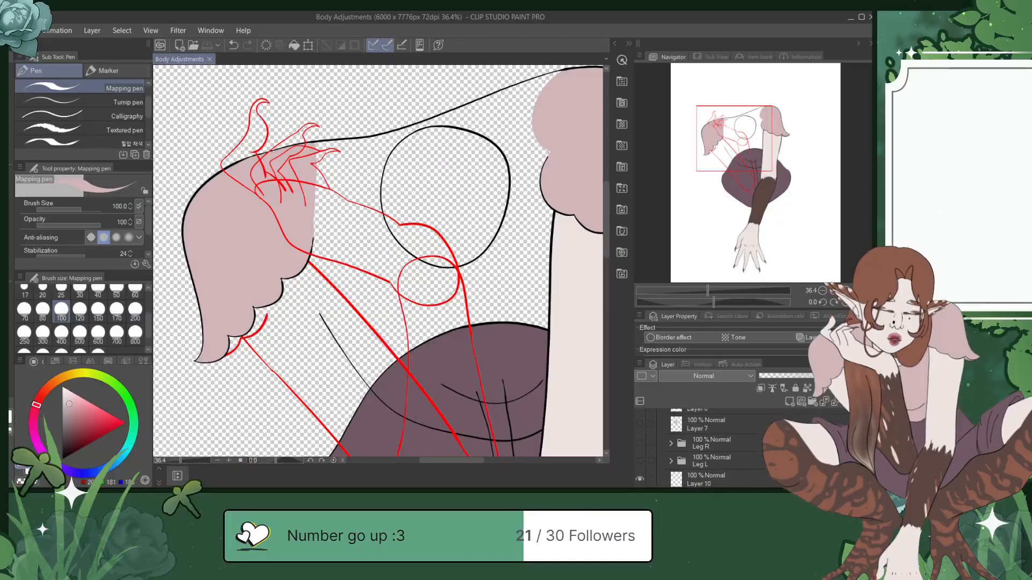
pyautogui.click(640, 447)
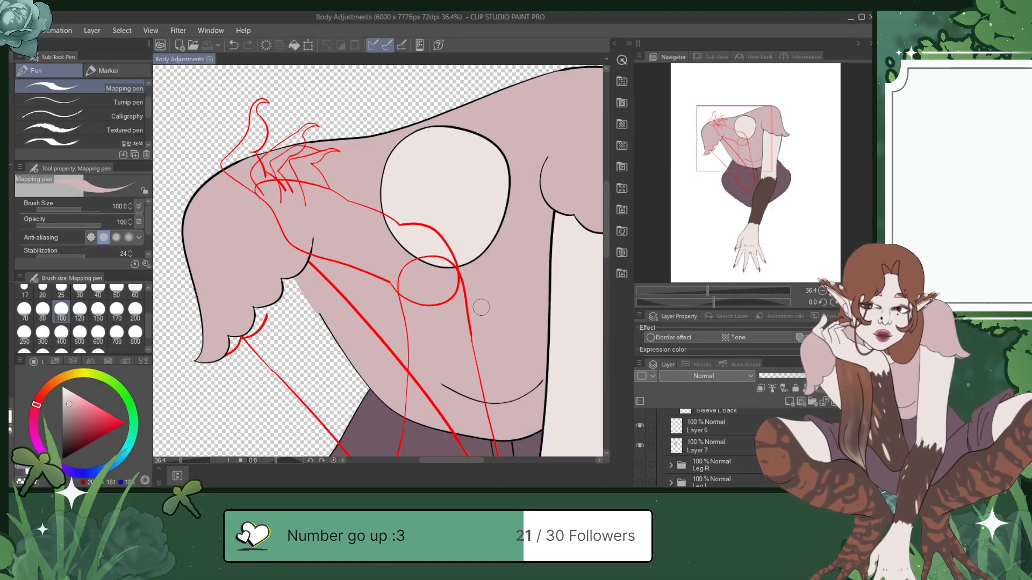
# Step: Show the Leg R and Leg L folders to check the whole figure, save the drawing, and hide both folders again
pyautogui.scroll(-4, 481, 307)
pyautogui.moveTo(749, 136); pyautogui.dragTo(785, 161)
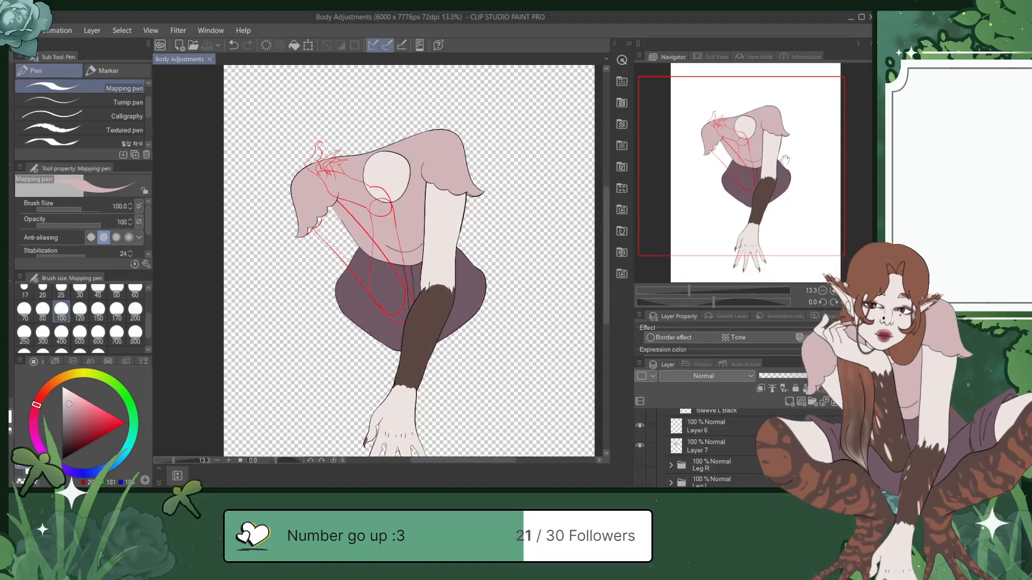
pyautogui.moveTo(640, 466); pyautogui.dragTo(644, 479)
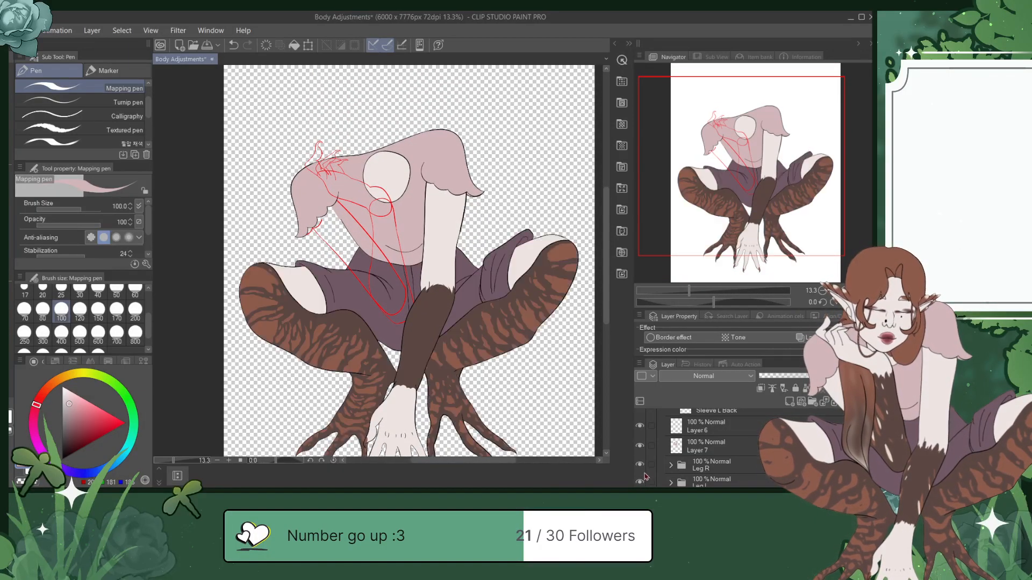
pyautogui.hotkey('ctrl', 's')
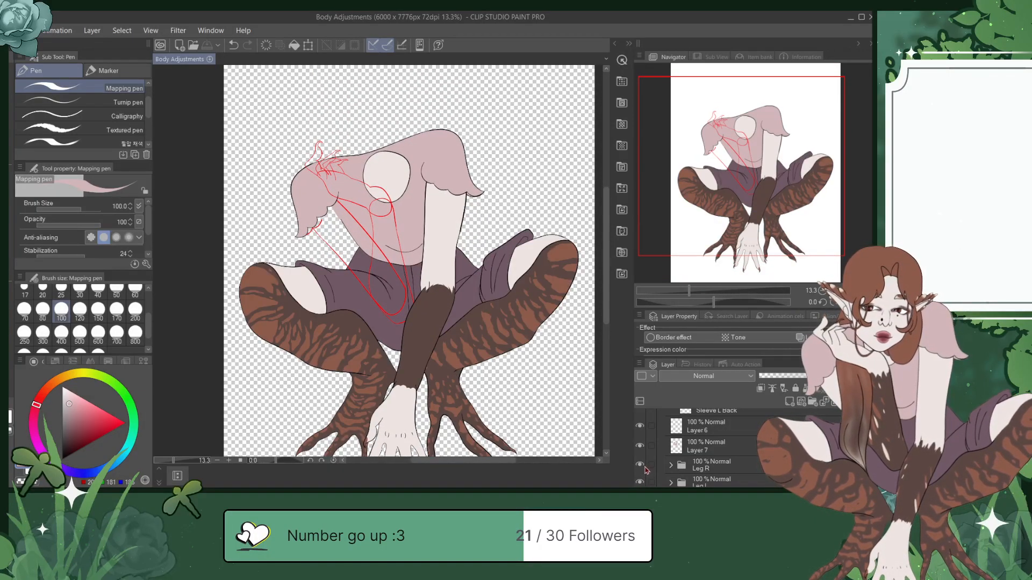
pyautogui.moveTo(639, 483); pyautogui.dragTo(639, 464)
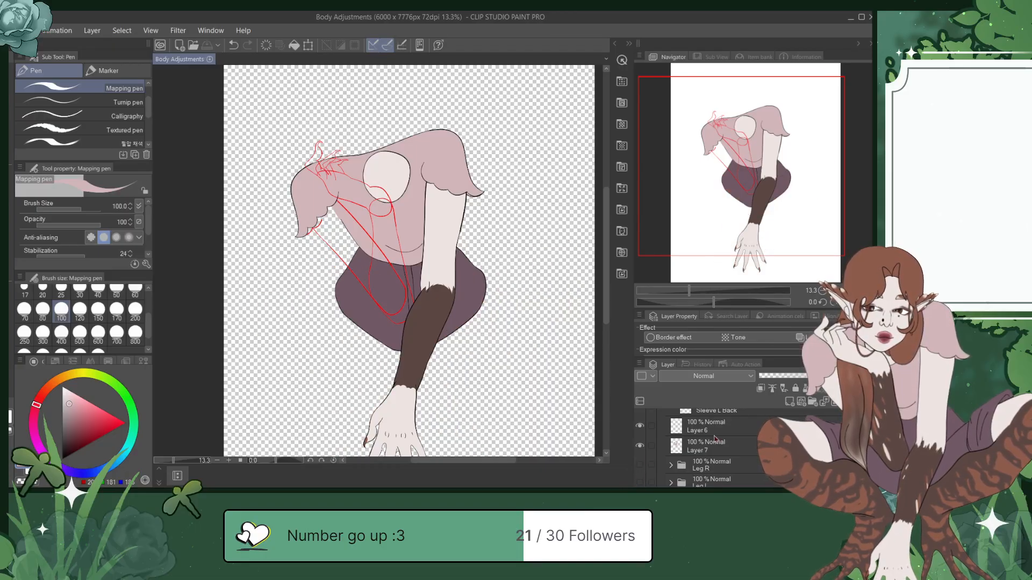
# Step: Hide the Arm R folder to clear the view for the left arm and save the drawing
pyautogui.scroll(3, 698, 446)
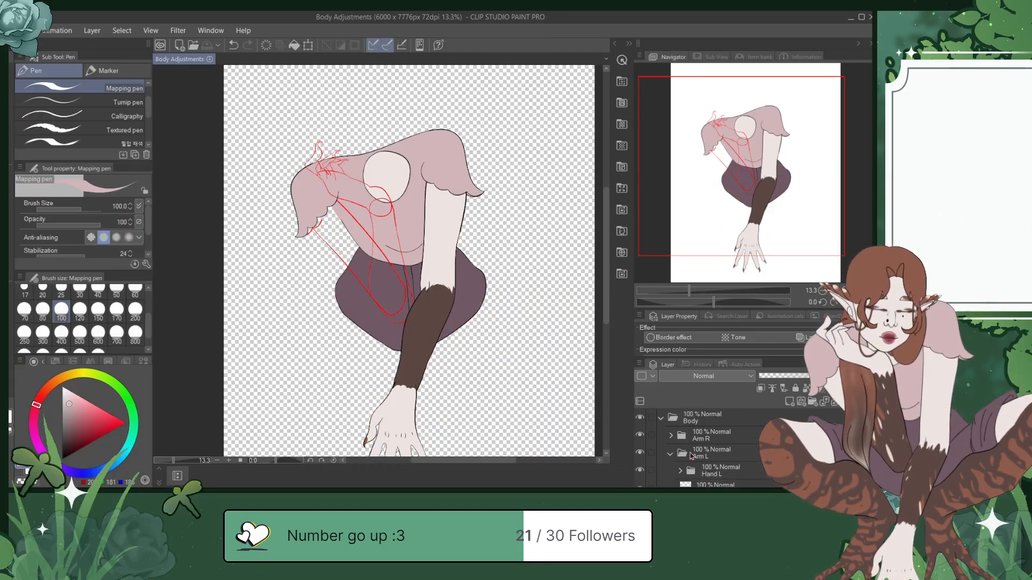
pyautogui.click(640, 434)
pyautogui.hotkey('ctrl', 's')
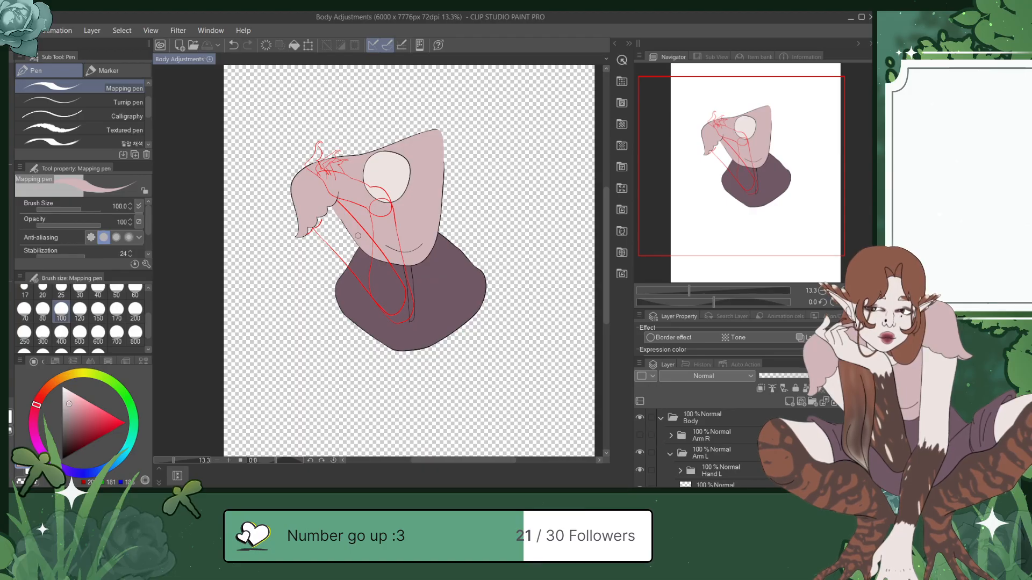
pyautogui.scroll(3, 358, 235)
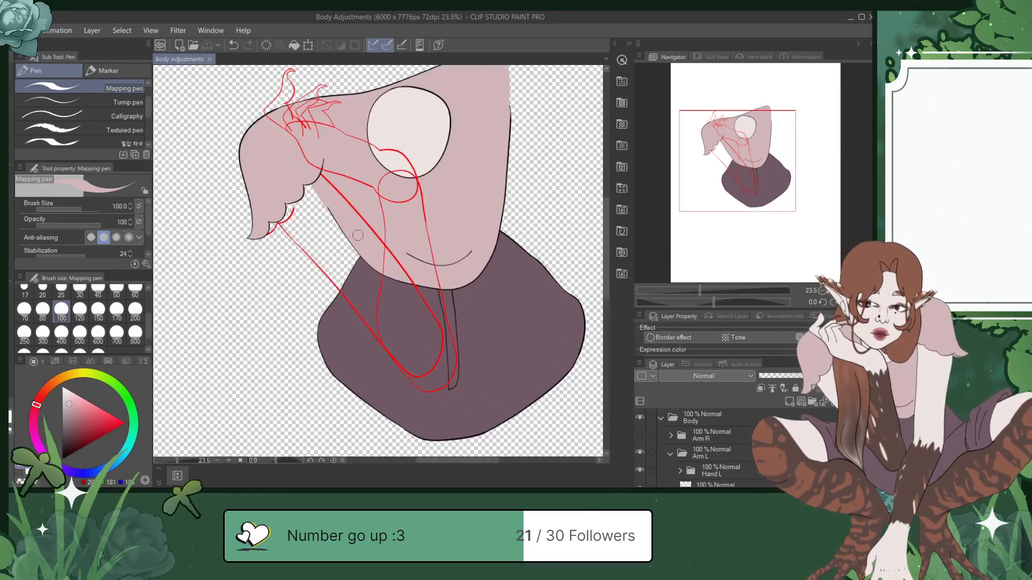
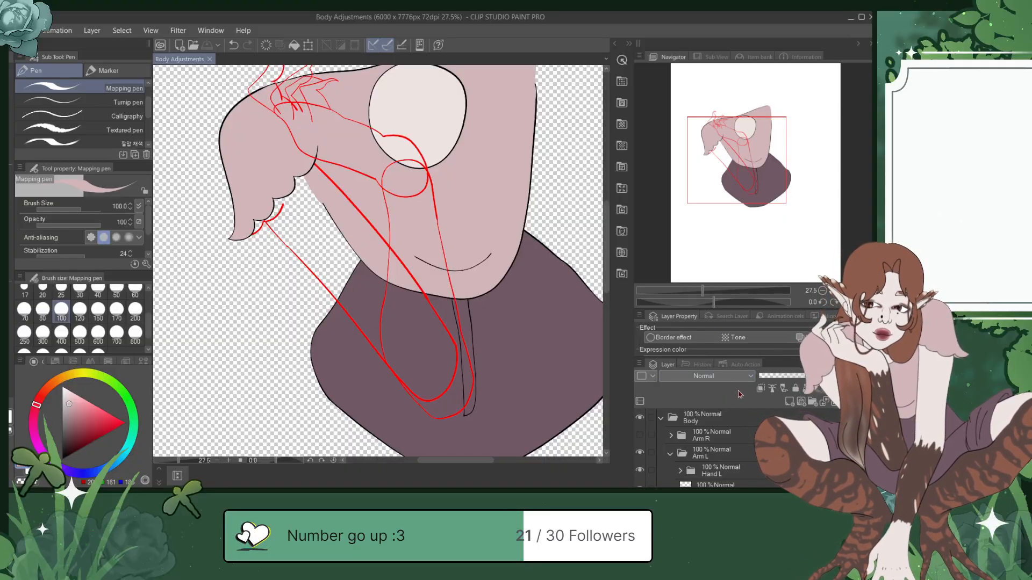
# Step: Switch to the 필압 채색 pen in black, add a new layer directly above Forearm L, and save the drawing
pyautogui.click(125, 143)
pyautogui.moveTo(66, 454); pyautogui.dragTo(61, 461)
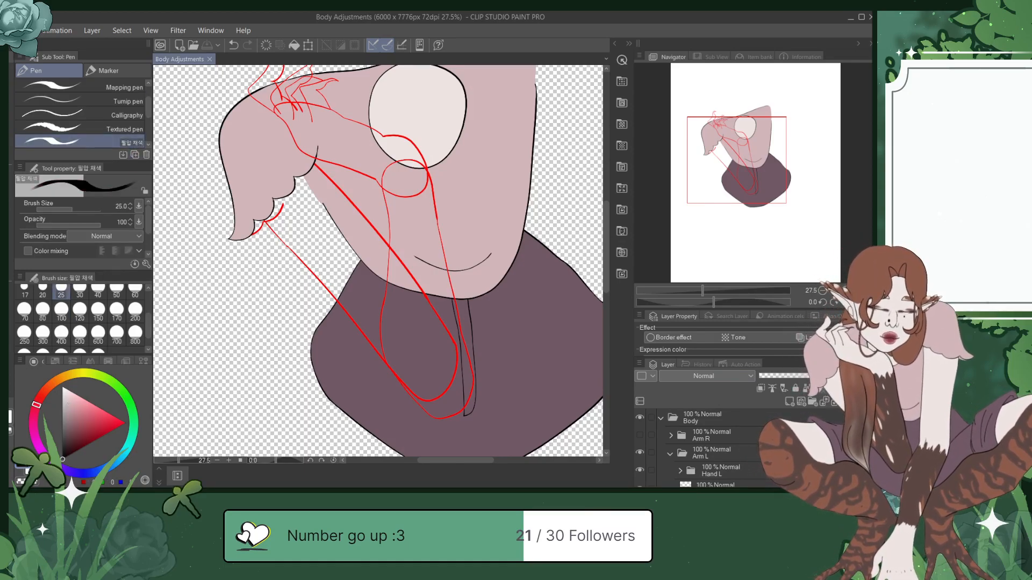
pyautogui.scroll(-4, 699, 448)
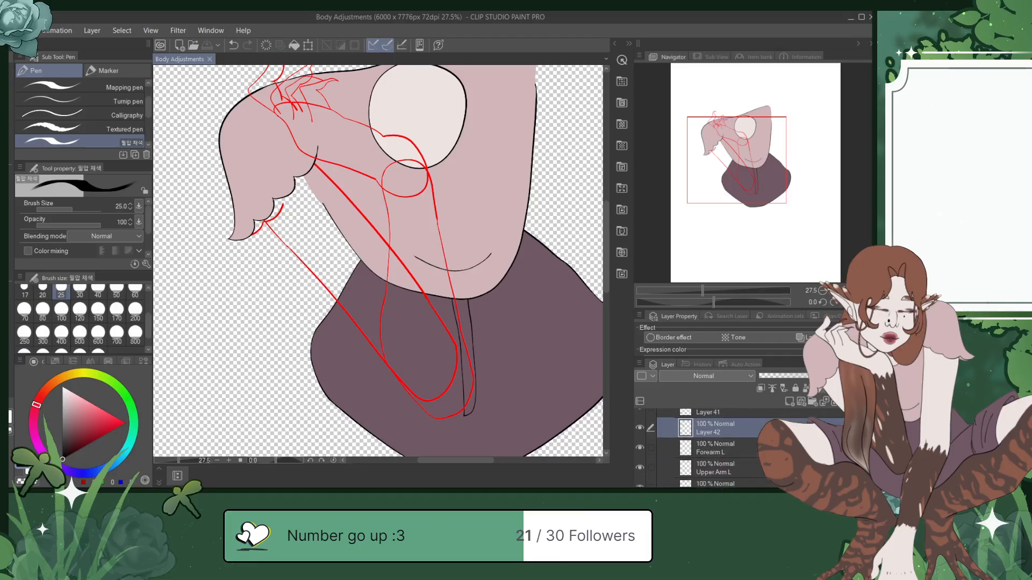
pyautogui.click(639, 432)
pyautogui.click(640, 432)
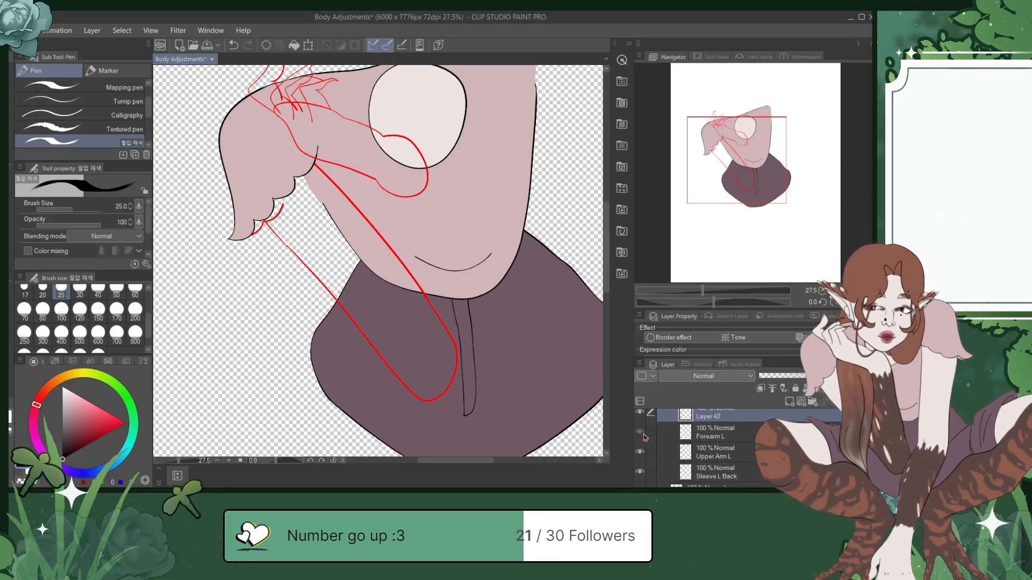
pyautogui.click(729, 436)
pyautogui.click(789, 401)
pyautogui.hotkey('ctrl', 's')
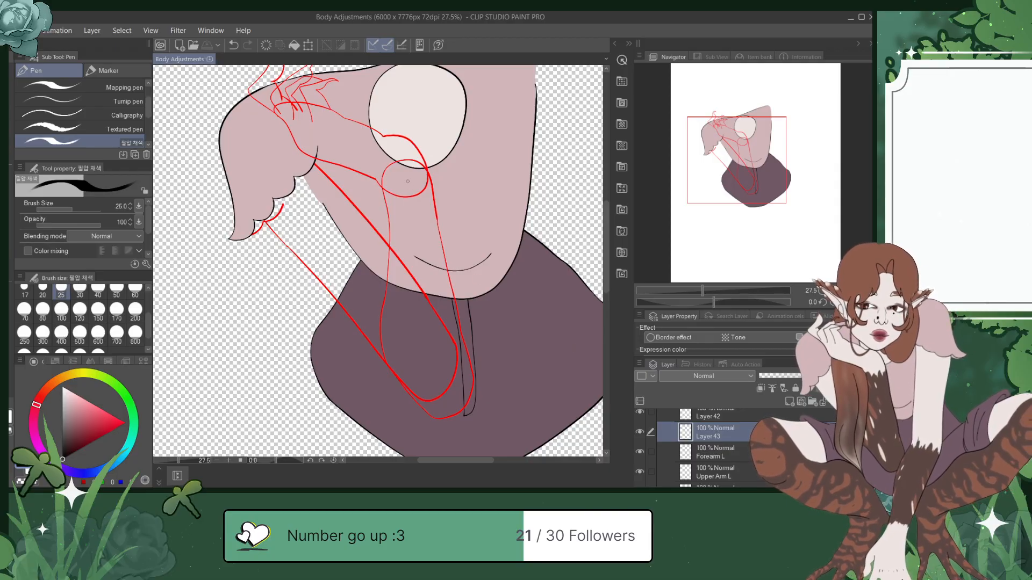
pyautogui.click(639, 452)
pyautogui.click(639, 452)
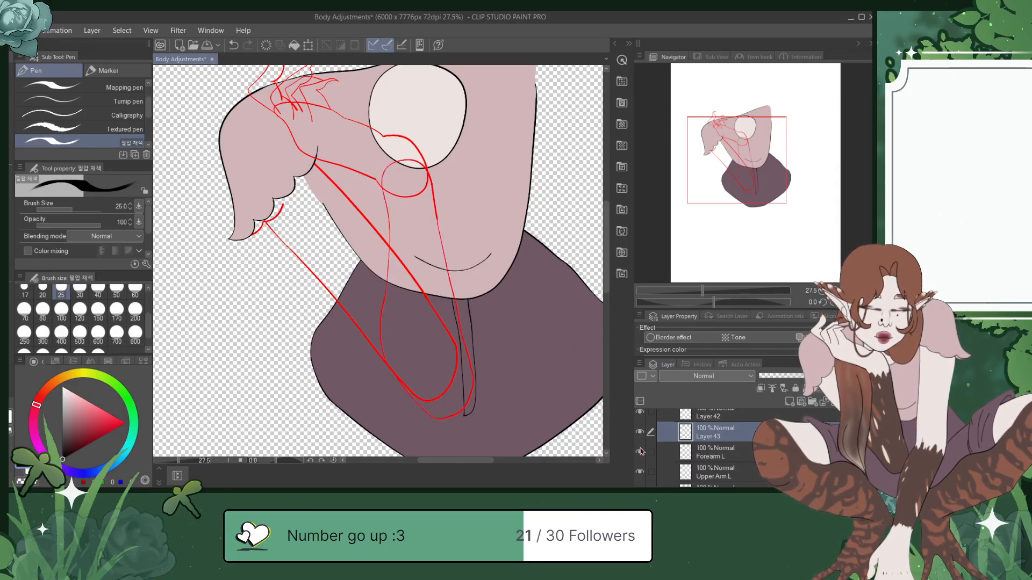
pyautogui.hotkey('ctrl', 's')
# Step: Ink the forearm's rounded wrist end and both long sides over the red sketch to just below the torso's lower edge, and save
pyautogui.scroll(2, 409, 201)
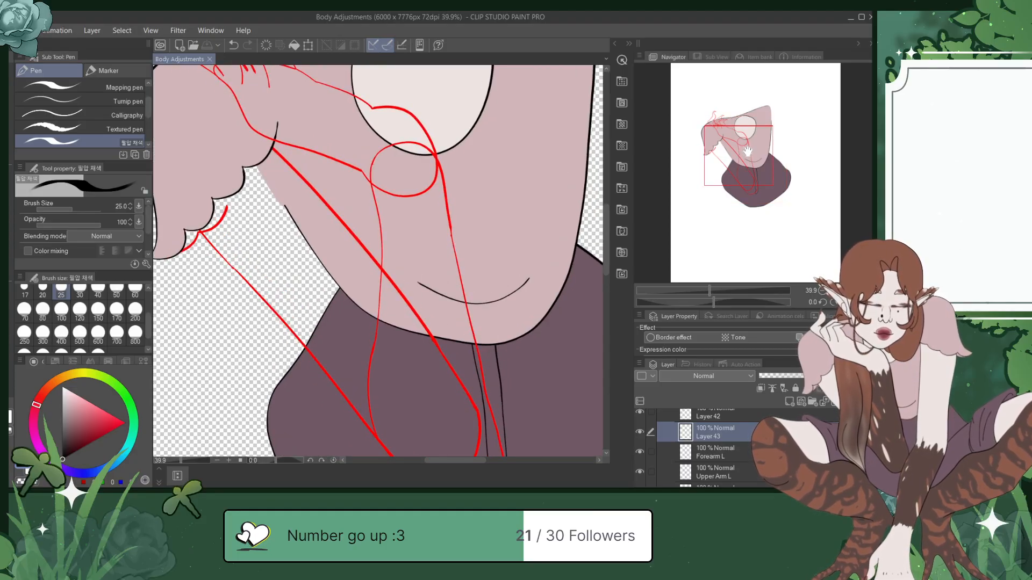
pyautogui.moveTo(749, 153); pyautogui.dragTo(750, 145)
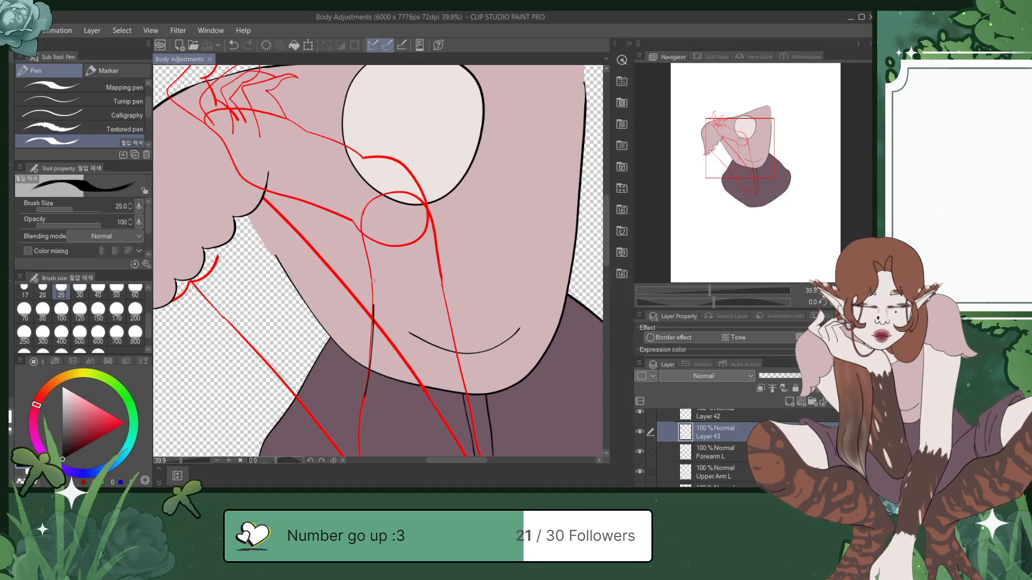
pyautogui.moveTo(372, 303); pyautogui.dragTo(431, 217)
pyautogui.moveTo(444, 281); pyautogui.dragTo(472, 423)
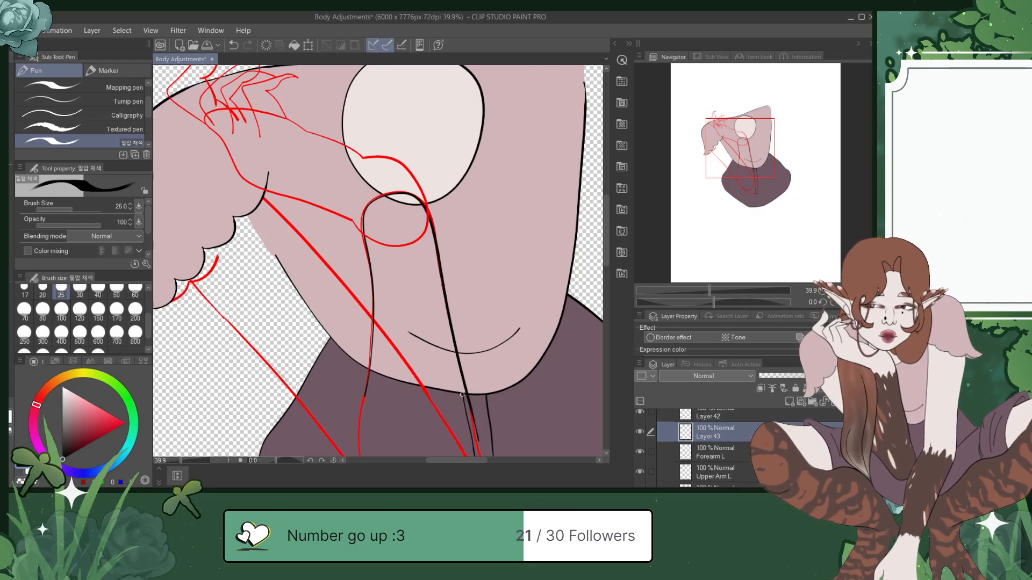
pyautogui.hotkey('ctrl', 's')
# Step: Clean up the black outline where the wrist curve meets the forearm's right side, and save the drawing
pyautogui.scroll(5, 391, 201)
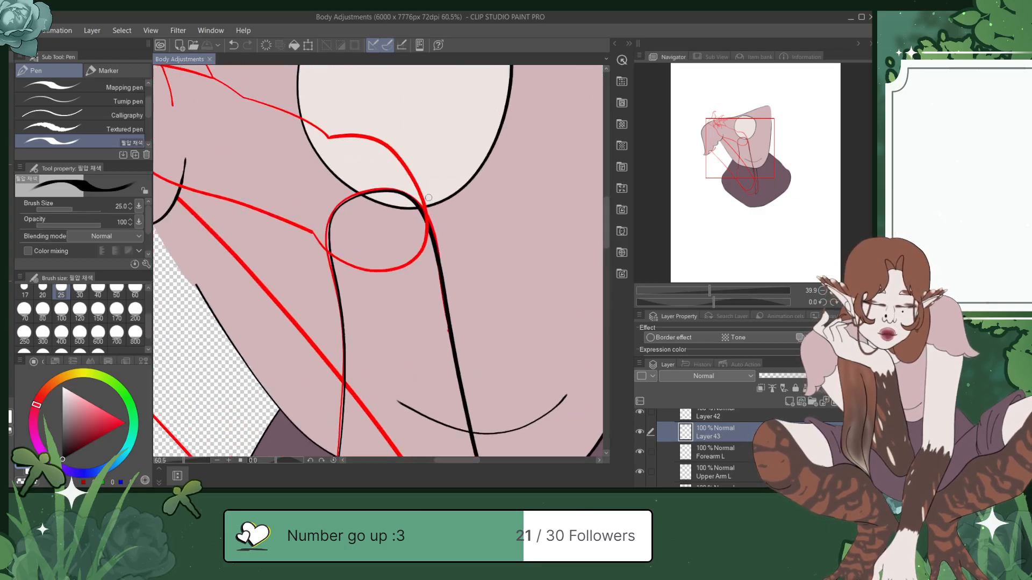
pyautogui.moveTo(359, 188)
pyautogui.mouseDown()
pyautogui.moveTo(409, 208)
pyautogui.moveTo(436, 263)
pyautogui.moveTo(449, 329)
pyautogui.mouseUp()
pyautogui.hotkey('ctrl', 'z')
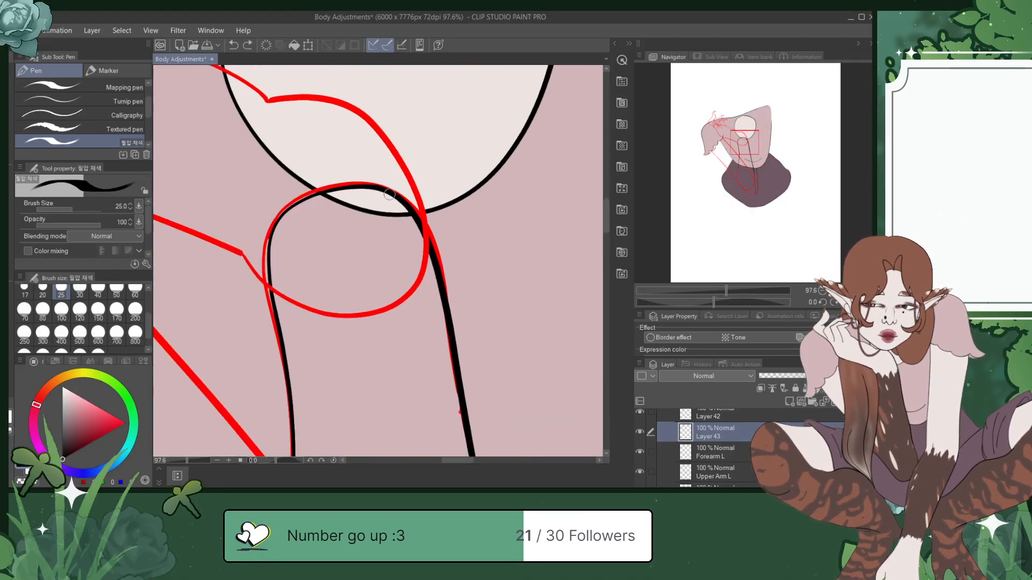
pyautogui.moveTo(373, 185)
pyautogui.mouseDown()
pyautogui.moveTo(403, 199)
pyautogui.moveTo(438, 243)
pyautogui.moveTo(448, 361)
pyautogui.mouseUp()
pyautogui.hotkey('ctrl', 'z')
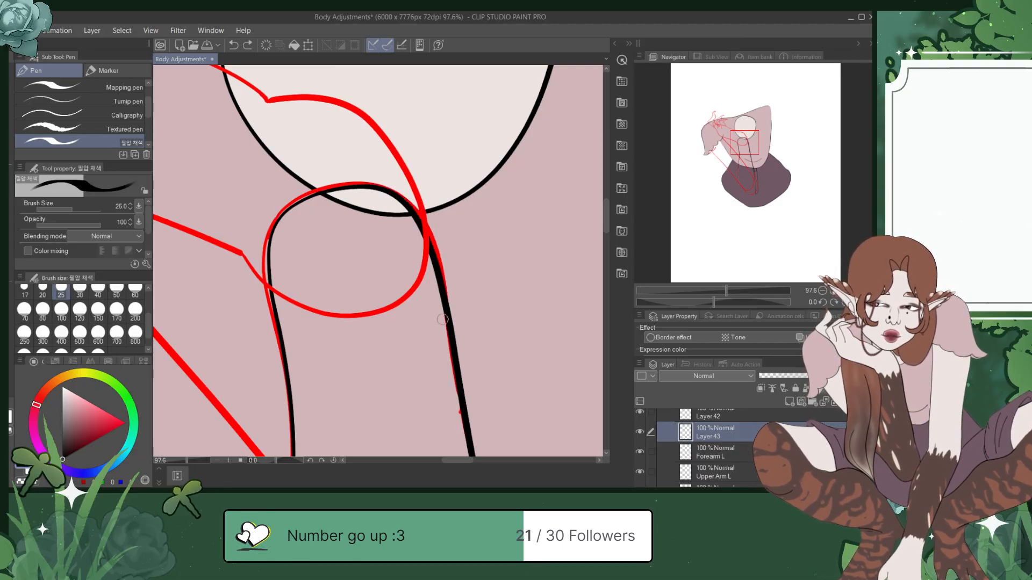
pyautogui.moveTo(401, 198)
pyautogui.mouseDown()
pyautogui.moveTo(443, 290)
pyautogui.moveTo(431, 236)
pyautogui.moveTo(395, 194)
pyautogui.moveTo(371, 188)
pyautogui.moveTo(418, 260)
pyautogui.mouseUp()
pyautogui.moveTo(380, 202); pyautogui.dragTo(418, 252)
pyautogui.moveTo(380, 203)
pyautogui.mouseDown()
pyautogui.moveTo(411, 232)
pyautogui.moveTo(427, 293)
pyautogui.mouseUp()
pyautogui.moveTo(400, 219); pyautogui.dragTo(424, 327)
pyautogui.hotkey('ctrl', 's')
# Step: Trim the loose lower end of the forearm's right-hand line below the torso edge, and save the drawing
pyautogui.moveTo(747, 144); pyautogui.dragTo(755, 176)
pyautogui.scroll(-2, 755, 176)
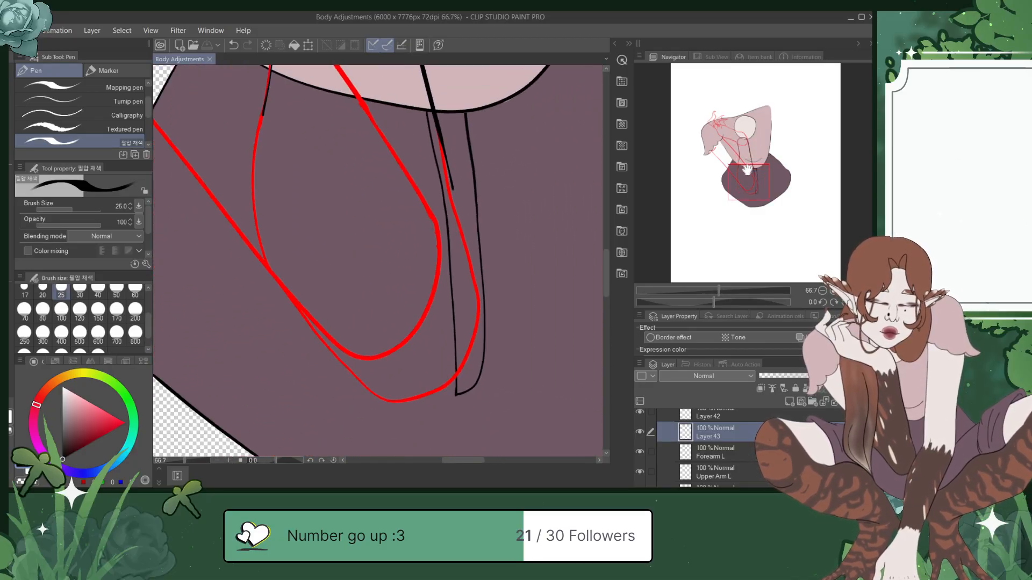
pyautogui.moveTo(745, 171); pyautogui.dragTo(746, 161)
pyautogui.moveTo(408, 287); pyautogui.dragTo(406, 300)
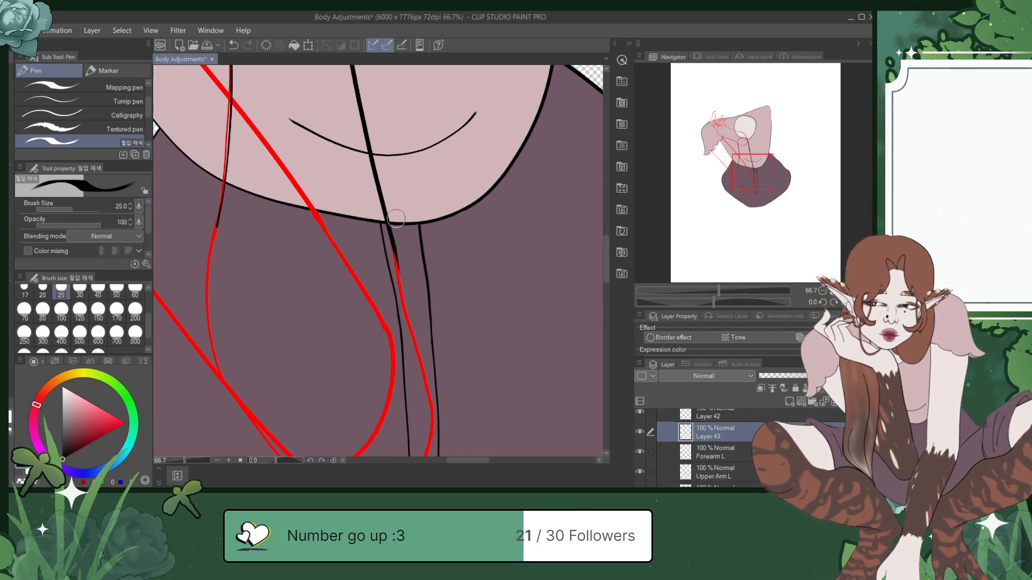
pyautogui.hotkey('ctrl', 's')
pyautogui.moveTo(446, 320); pyautogui.dragTo(453, 235)
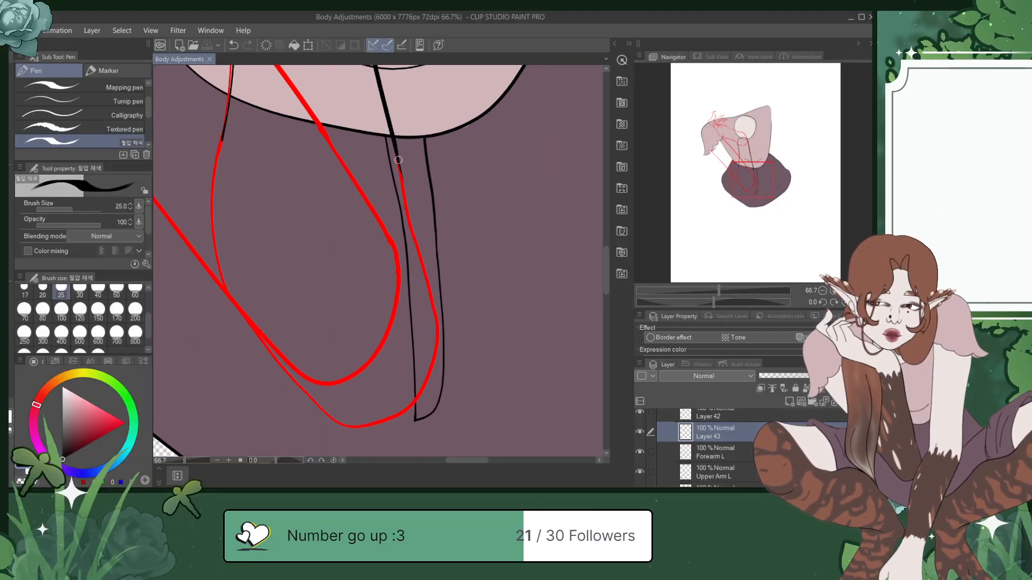
pyautogui.hotkey('ctrl', 'z')
pyautogui.moveTo(397, 155); pyautogui.dragTo(429, 288)
pyautogui.hotkey('ctrl', 'z')
pyautogui.moveTo(397, 152)
pyautogui.mouseDown()
pyautogui.moveTo(436, 313)
pyautogui.moveTo(433, 365)
pyautogui.moveTo(431, 295)
pyautogui.moveTo(402, 155)
pyautogui.mouseUp()
pyautogui.hotkey('ctrl', 'z')
pyautogui.hotkey('ctrl', 'z')
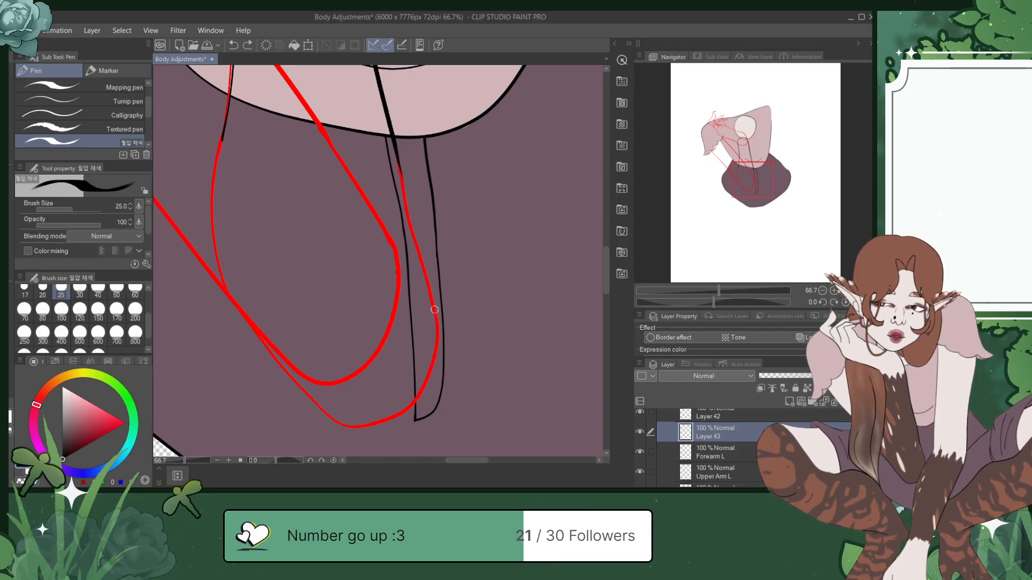
pyautogui.moveTo(436, 312)
pyautogui.mouseDown()
pyautogui.moveTo(398, 153)
pyautogui.moveTo(416, 255)
pyautogui.mouseUp()
pyautogui.hotkey('ctrl', 'z')
pyautogui.hotkey('ctrl', 'z')
pyautogui.moveTo(399, 160); pyautogui.dragTo(438, 329)
pyautogui.hotkey('ctrl', 'z')
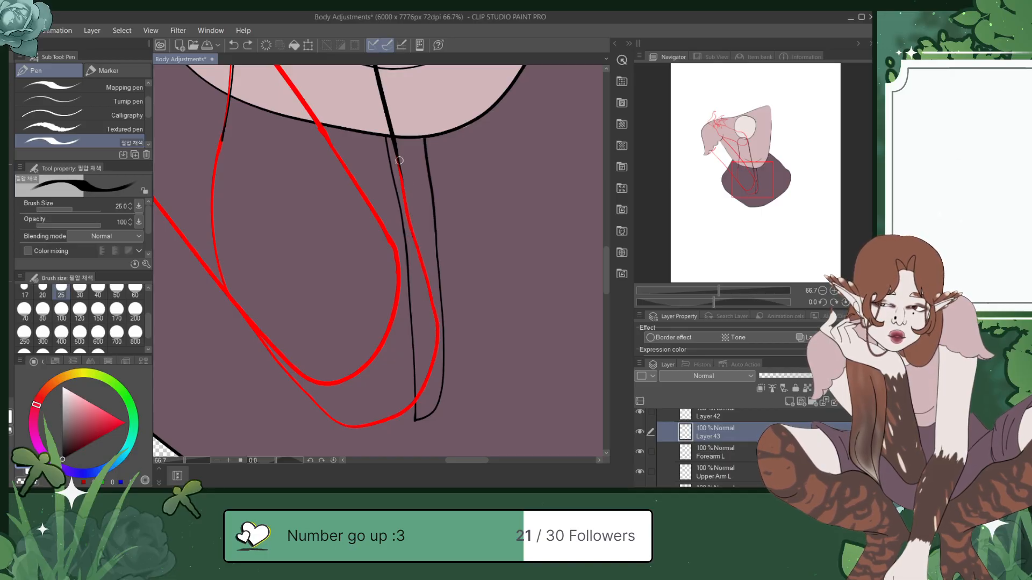
# Step: Extend the forearm's right-hand line down the red sketch and around the right half of the elbow
pyautogui.moveTo(401, 170); pyautogui.dragTo(440, 328)
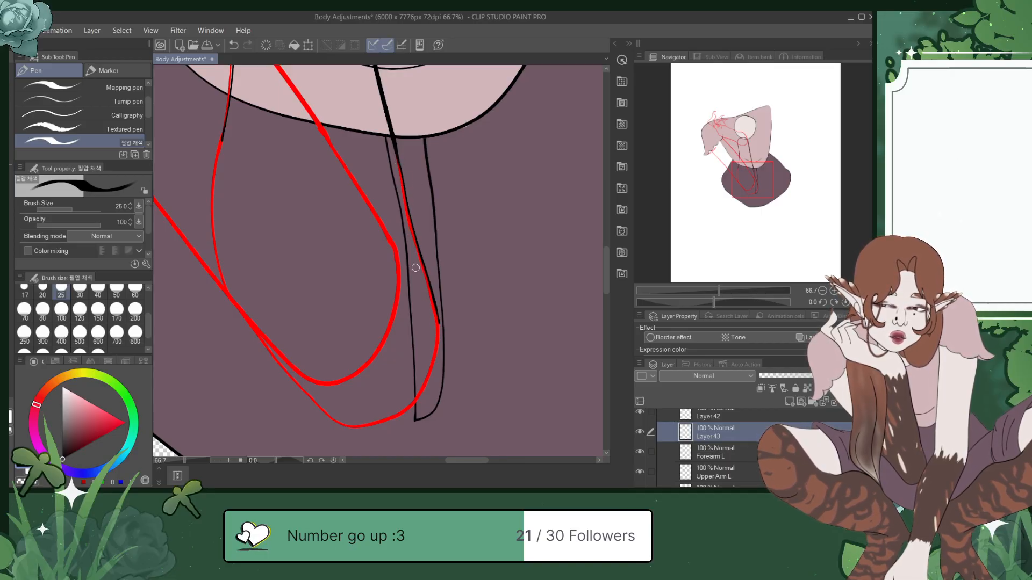
pyautogui.hotkey('ctrl', 's')
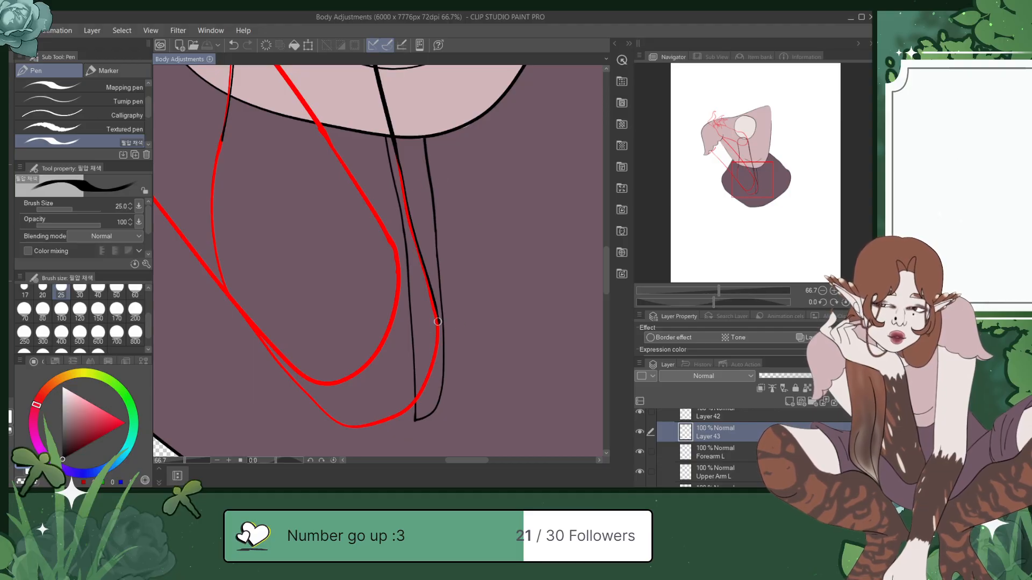
pyautogui.hotkey('ctrl', 'z')
pyautogui.moveTo(437, 350)
pyautogui.mouseDown()
pyautogui.moveTo(419, 400)
pyautogui.moveTo(392, 421)
pyautogui.moveTo(347, 427)
pyautogui.moveTo(398, 415)
pyautogui.moveTo(355, 428)
pyautogui.moveTo(387, 424)
pyautogui.moveTo(413, 407)
pyautogui.mouseUp()
pyautogui.hotkey('ctrl', 'z')
pyautogui.hotkey('ctrl', 'z')
pyautogui.hotkey('ctrl', 'z')
pyautogui.hotkey('ctrl', 'z')
pyautogui.hotkey('ctrl', 'z')
pyautogui.moveTo(359, 428)
pyautogui.mouseDown()
pyautogui.moveTo(406, 411)
pyautogui.moveTo(430, 373)
pyautogui.moveTo(436, 308)
pyautogui.mouseUp()
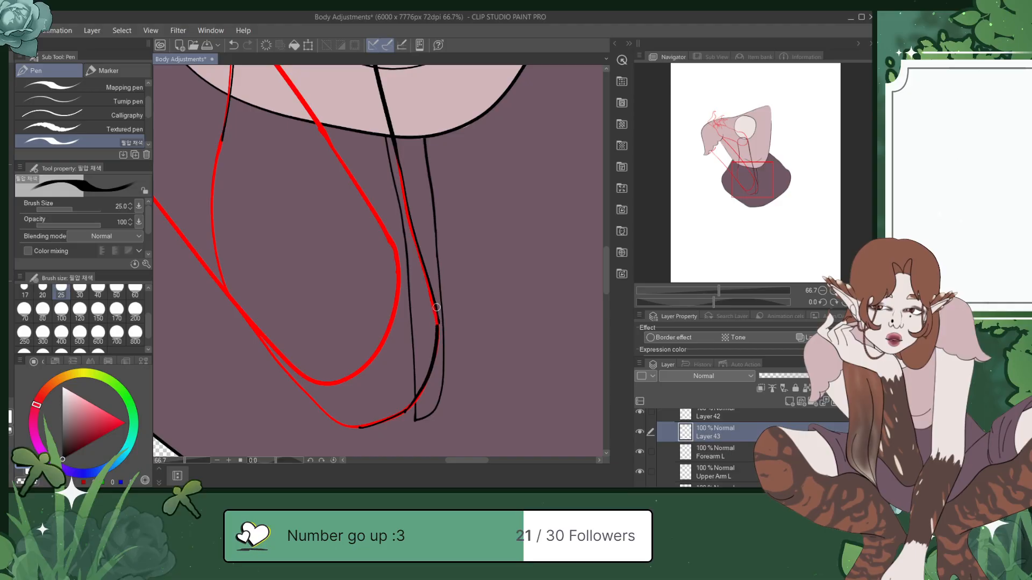
pyautogui.hotkey('ctrl', 'z')
pyautogui.moveTo(437, 345)
pyautogui.mouseDown()
pyautogui.moveTo(417, 400)
pyautogui.moveTo(401, 410)
pyautogui.mouseUp()
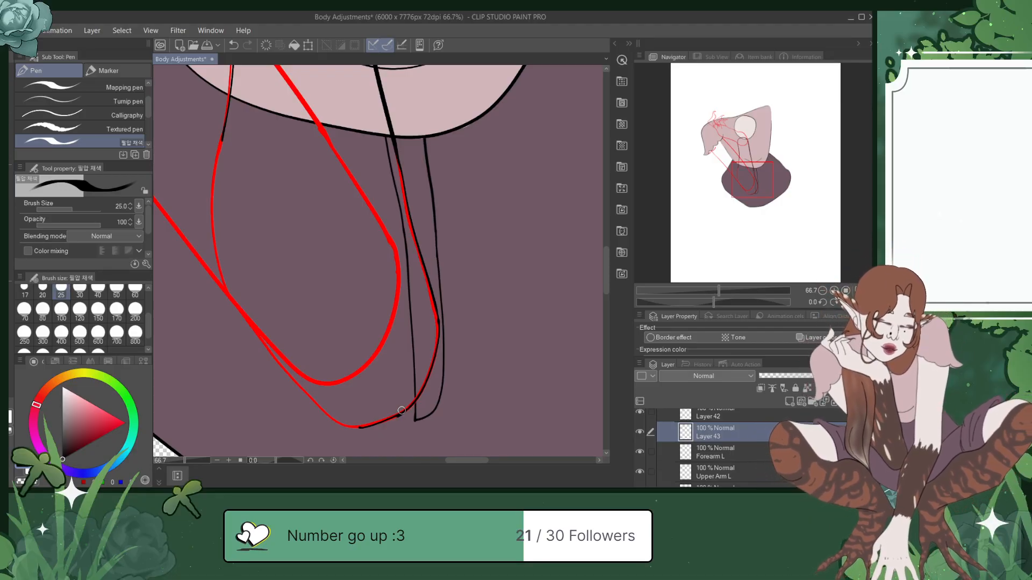
# Step: Smooth the black outline along the elbow's right bend and underside, and save the drawing
pyautogui.scroll(3, 402, 410)
pyautogui.moveTo(467, 232)
pyautogui.mouseDown()
pyautogui.moveTo(464, 223)
pyautogui.moveTo(461, 262)
pyautogui.mouseUp()
pyautogui.moveTo(471, 208); pyautogui.dragTo(475, 258)
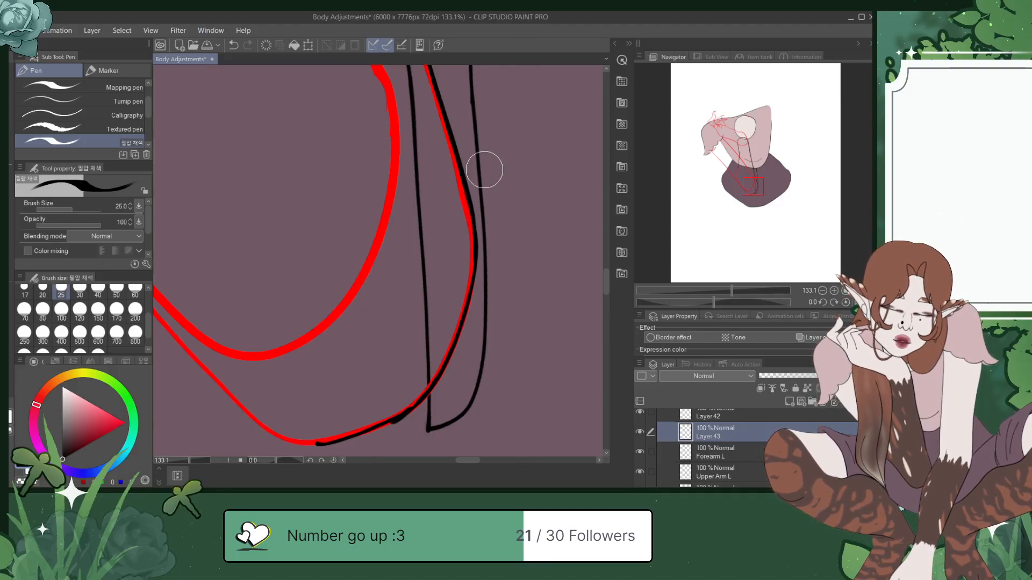
pyautogui.moveTo(382, 438); pyautogui.dragTo(457, 402)
pyautogui.hotkey('ctrl', 'z')
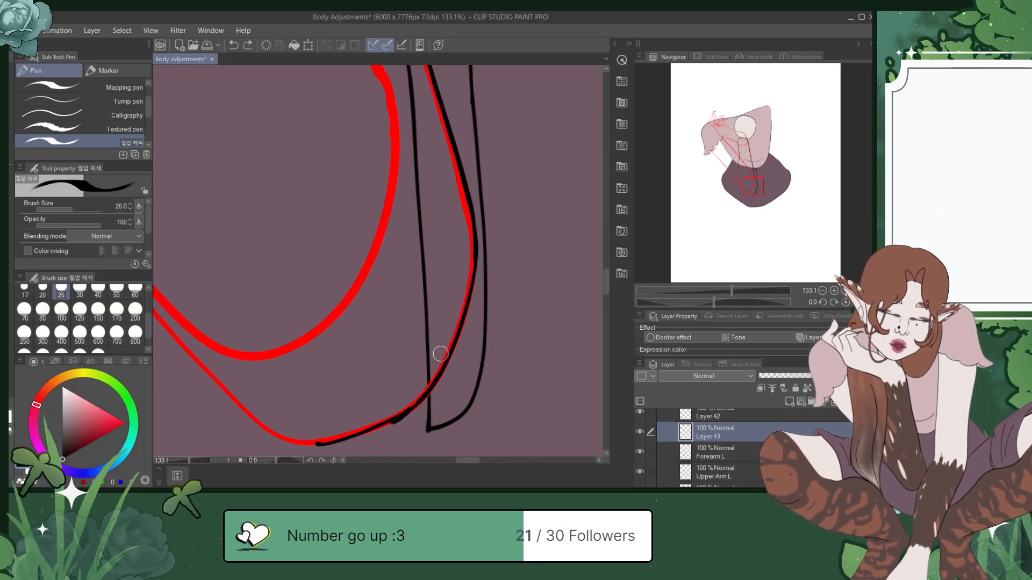
pyautogui.moveTo(387, 438); pyautogui.dragTo(476, 399)
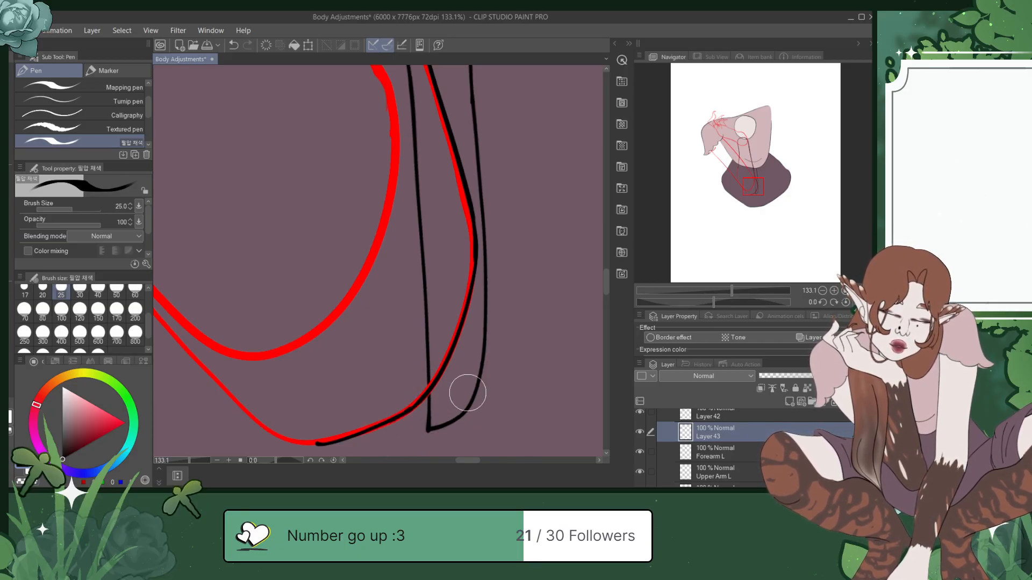
pyautogui.moveTo(388, 423)
pyautogui.mouseDown()
pyautogui.moveTo(423, 397)
pyautogui.moveTo(410, 418)
pyautogui.moveTo(422, 395)
pyautogui.mouseUp()
pyautogui.hotkey('ctrl', 'z')
pyautogui.hotkey('ctrl', 'z')
pyautogui.hotkey('ctrl', 's')
# Step: Ink the forearm's lower left edge along the red sketch down to the bottom of the elbow
pyautogui.moveTo(756, 185); pyautogui.dragTo(756, 187)
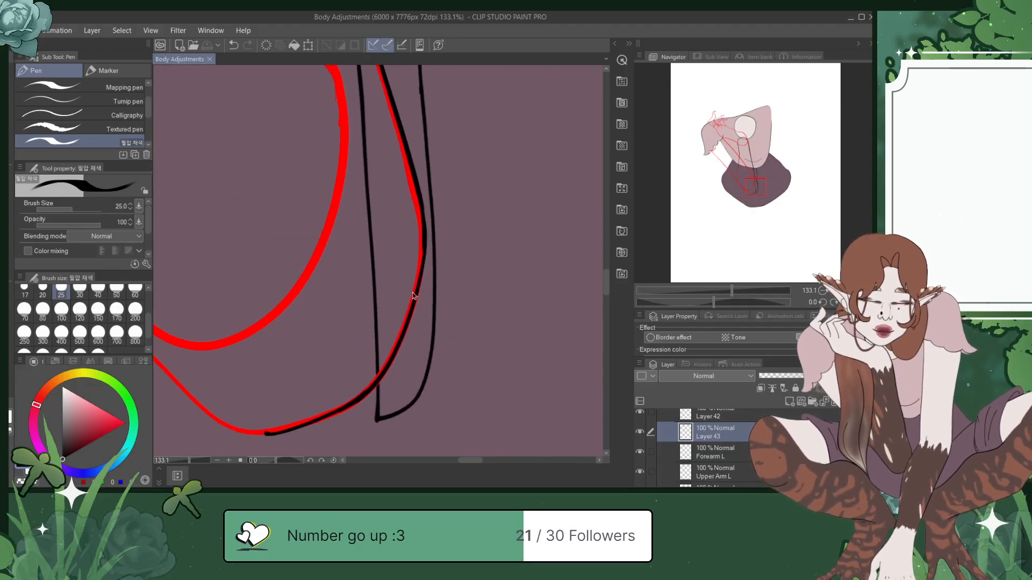
pyautogui.scroll(-6, 412, 291)
pyautogui.scroll(-3, 412, 292)
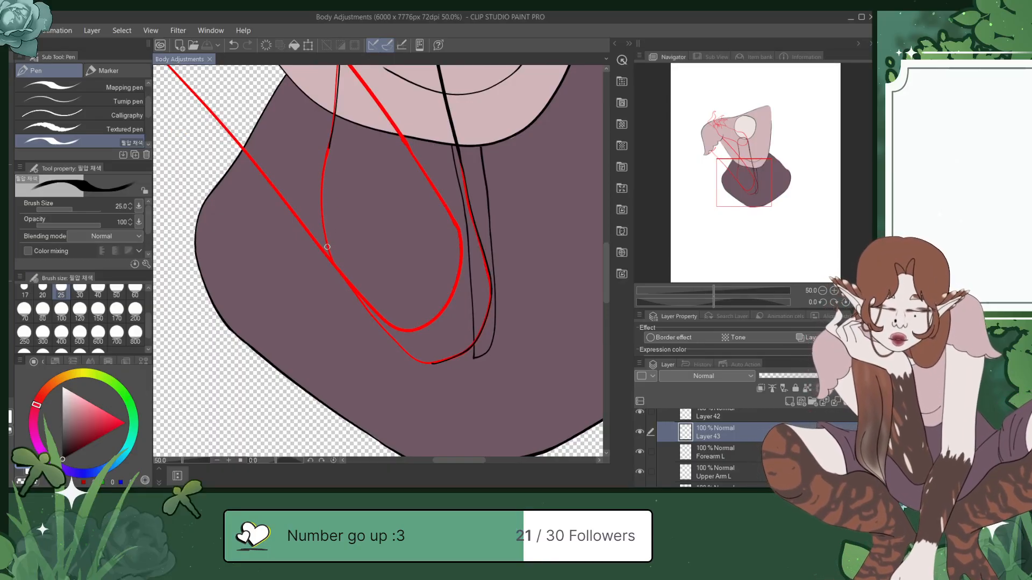
pyautogui.moveTo(363, 300); pyautogui.dragTo(419, 361)
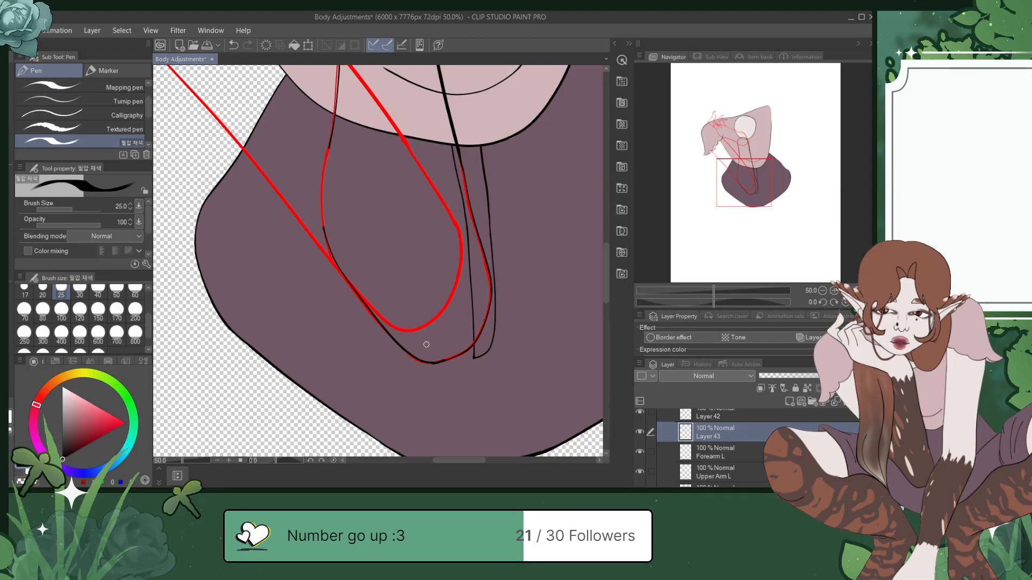
# Step: Blend the join between the two black lines at the bottom of the elbow, and save the drawing
pyautogui.scroll(8, 424, 344)
pyautogui.scroll(2, 426, 344)
pyautogui.moveTo(750, 188); pyautogui.dragTo(753, 193)
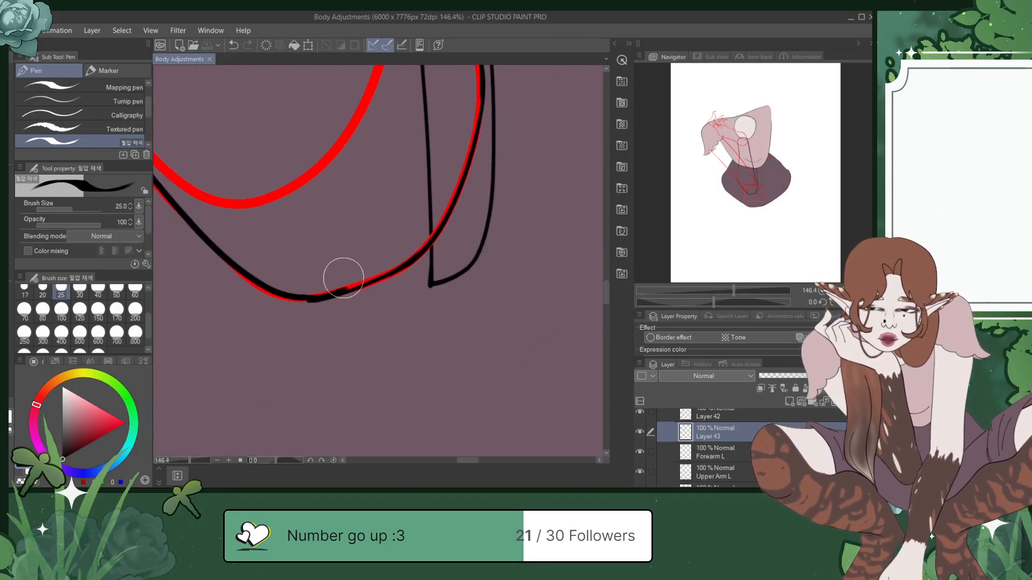
pyautogui.moveTo(267, 261)
pyautogui.mouseDown()
pyautogui.moveTo(296, 295)
pyautogui.moveTo(283, 295)
pyautogui.moveTo(339, 290)
pyautogui.moveTo(362, 279)
pyautogui.moveTo(348, 275)
pyautogui.moveTo(400, 266)
pyautogui.mouseUp()
pyautogui.hotkey('ctrl', 'z')
pyautogui.hotkey('ctrl', 'z')
pyautogui.moveTo(307, 298); pyautogui.dragTo(405, 262)
pyautogui.hotkey('ctrl', 'z')
pyautogui.moveTo(318, 298); pyautogui.dragTo(419, 252)
pyautogui.hotkey('ctrl', 'z')
pyautogui.moveTo(322, 299); pyautogui.dragTo(421, 251)
pyautogui.hotkey('ctrl', 's')
# Step: Ink the missing middle stretch of the forearm's left edge to connect its upper and lower black lines
pyautogui.scroll(-1, 366, 281)
pyautogui.scroll(-6, 366, 281)
pyautogui.moveTo(761, 190); pyautogui.dragTo(742, 166)
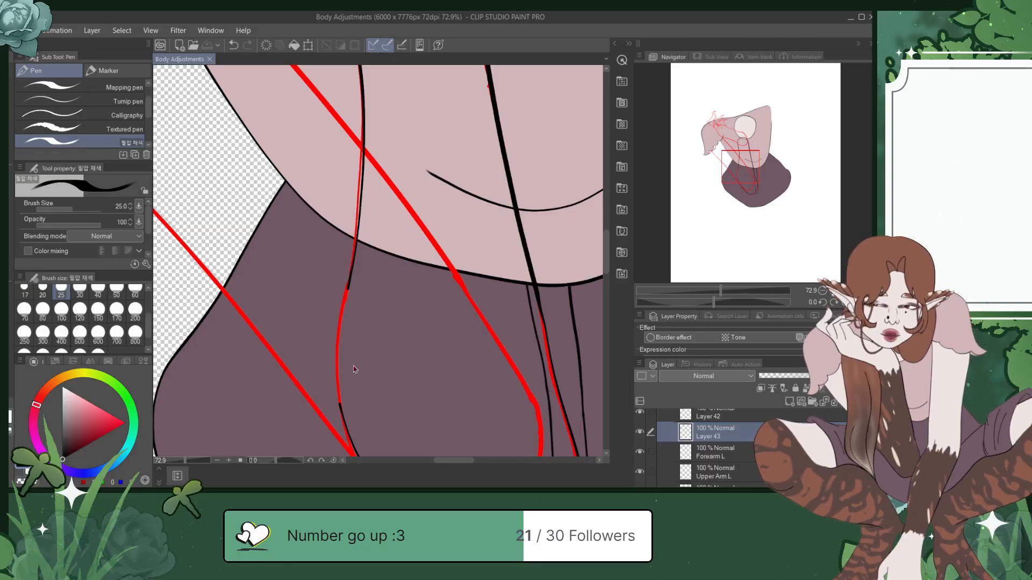
pyautogui.scroll(7, 353, 365)
pyautogui.moveTo(745, 173); pyautogui.dragTo(746, 172)
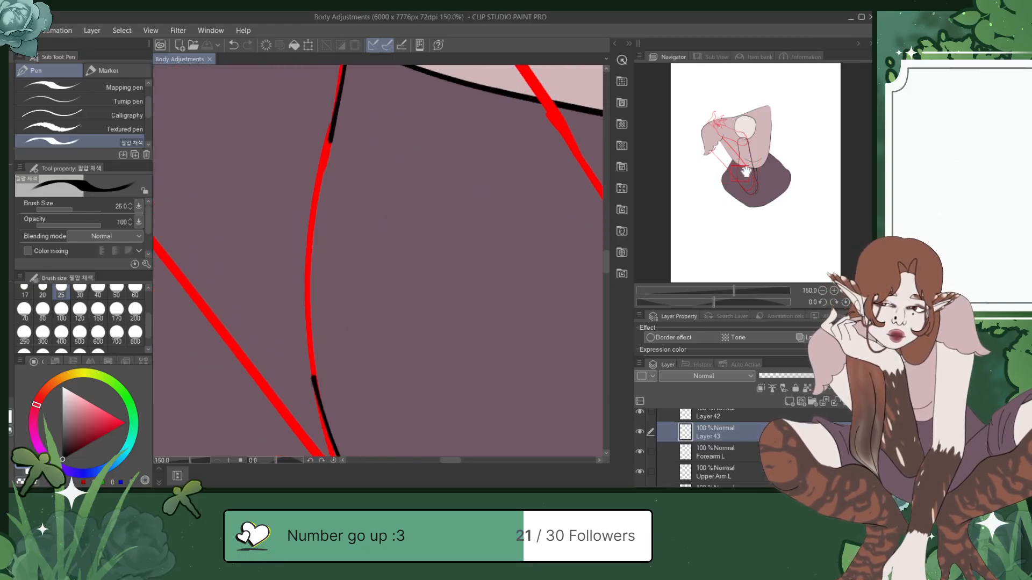
pyautogui.moveTo(324, 163); pyautogui.dragTo(332, 136)
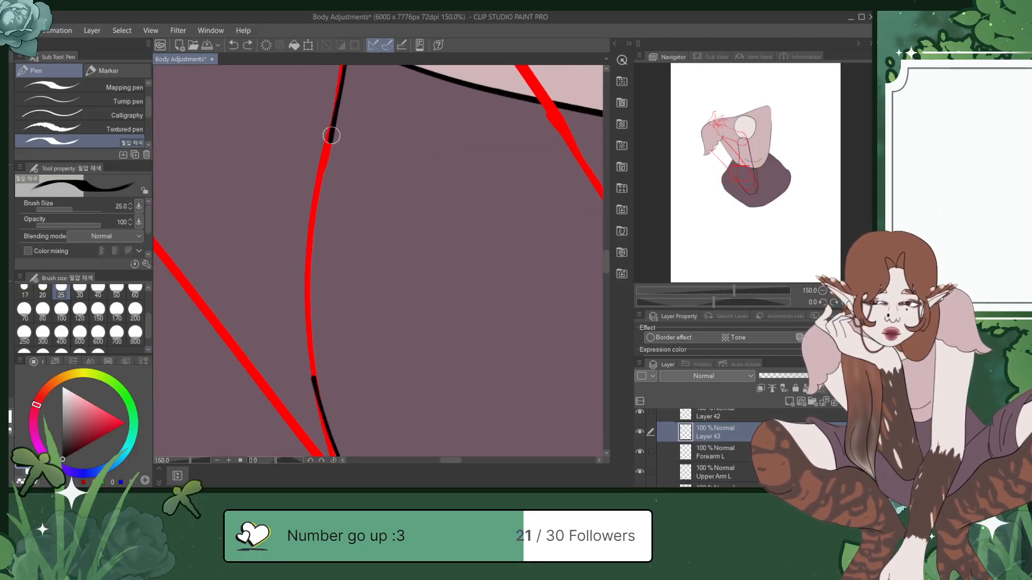
pyautogui.hotkey('ctrl', 'z')
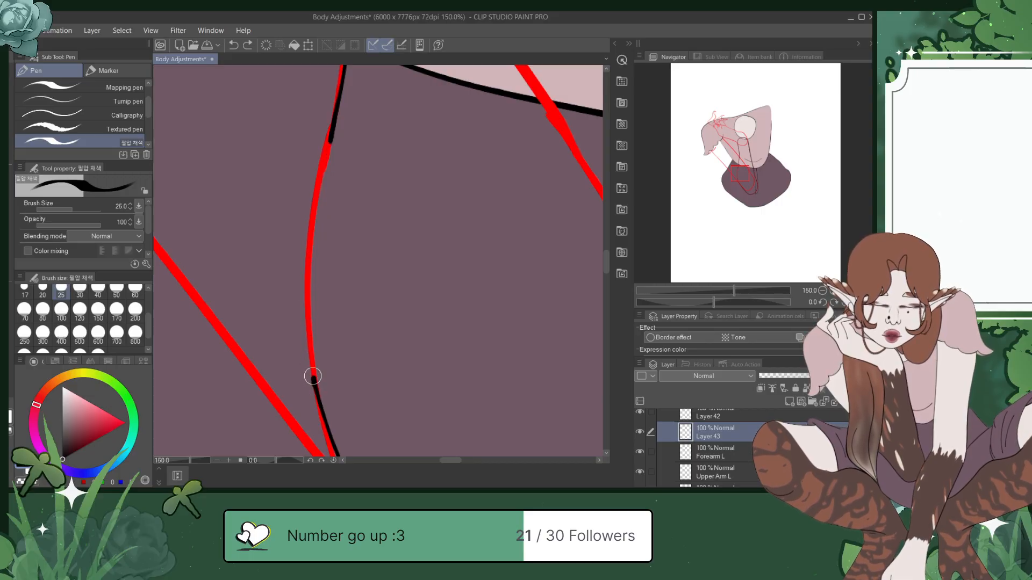
pyautogui.moveTo(307, 285); pyautogui.dragTo(329, 150)
pyautogui.hotkey('ctrl', 'z')
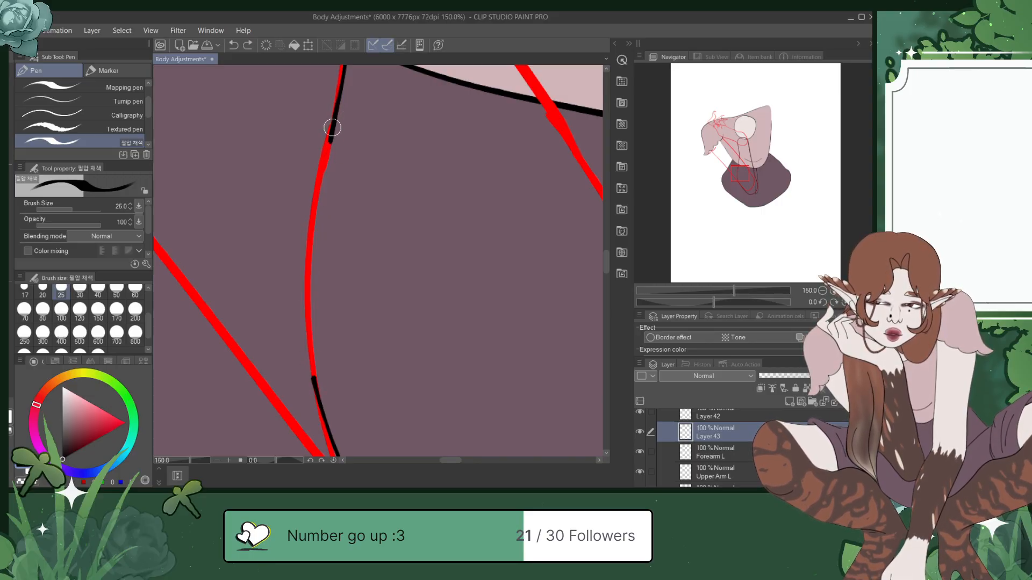
pyautogui.moveTo(312, 223)
pyautogui.mouseDown()
pyautogui.moveTo(306, 341)
pyautogui.moveTo(324, 423)
pyautogui.mouseUp()
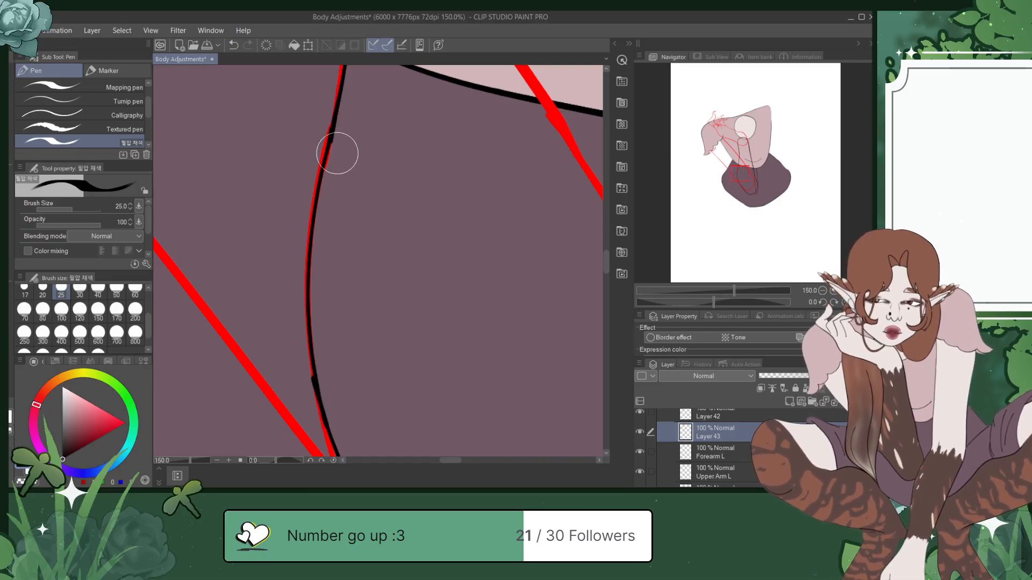
pyautogui.moveTo(737, 169); pyautogui.dragTo(741, 174)
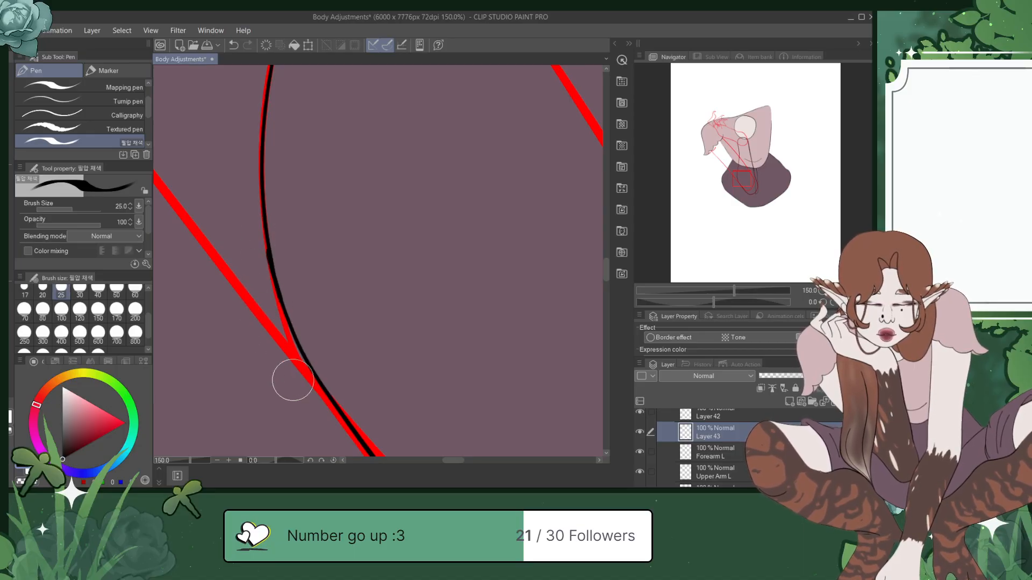
# Step: Save the drawing, and open Palette.jpg to pick its dark brown 5C4742 as the drawing color for the body artwork
pyautogui.hotkey('ctrl', 's')
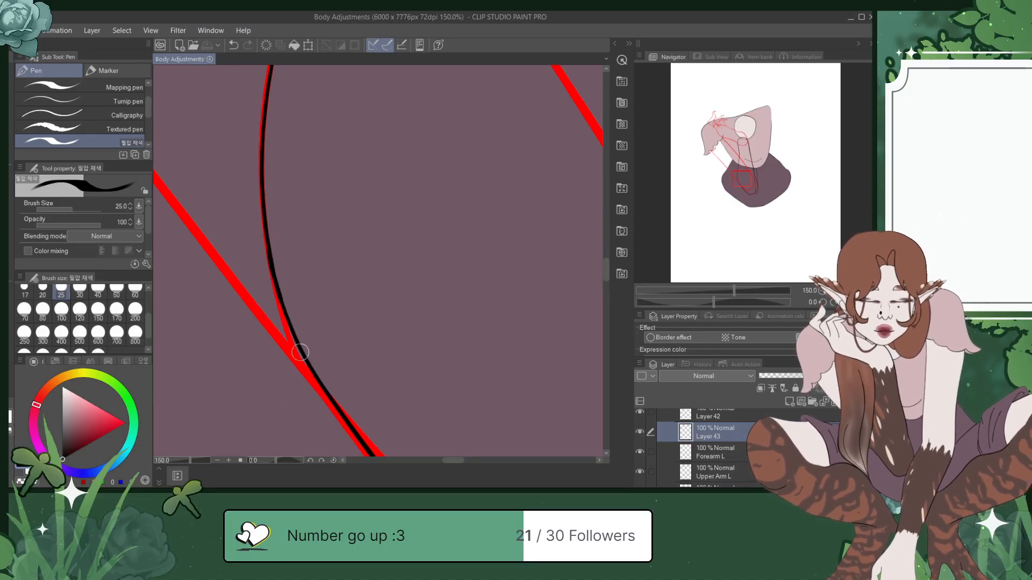
pyautogui.scroll(-4, 322, 339)
pyautogui.scroll(-2, 324, 338)
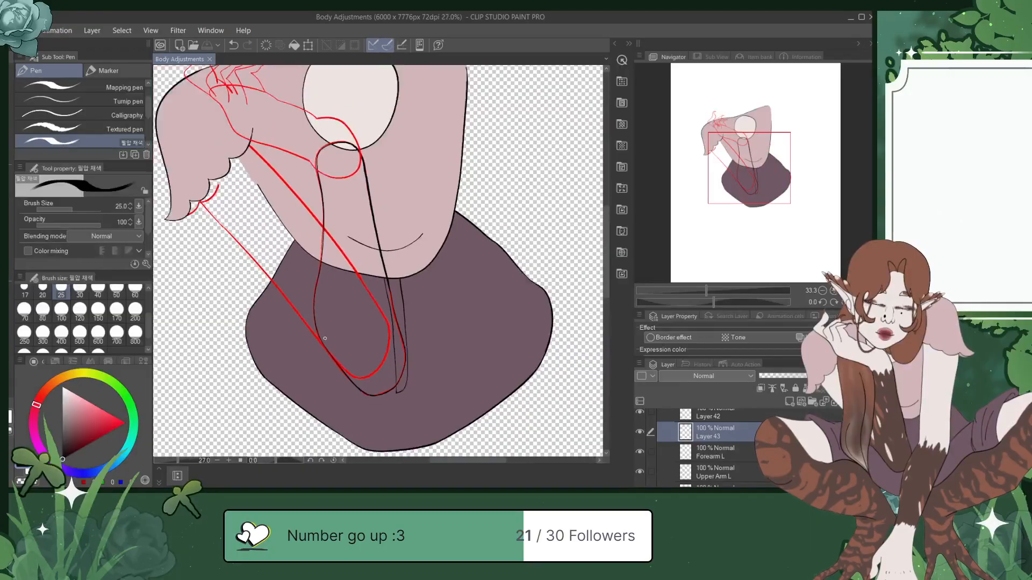
pyautogui.moveTo(764, 175); pyautogui.dragTo(763, 167)
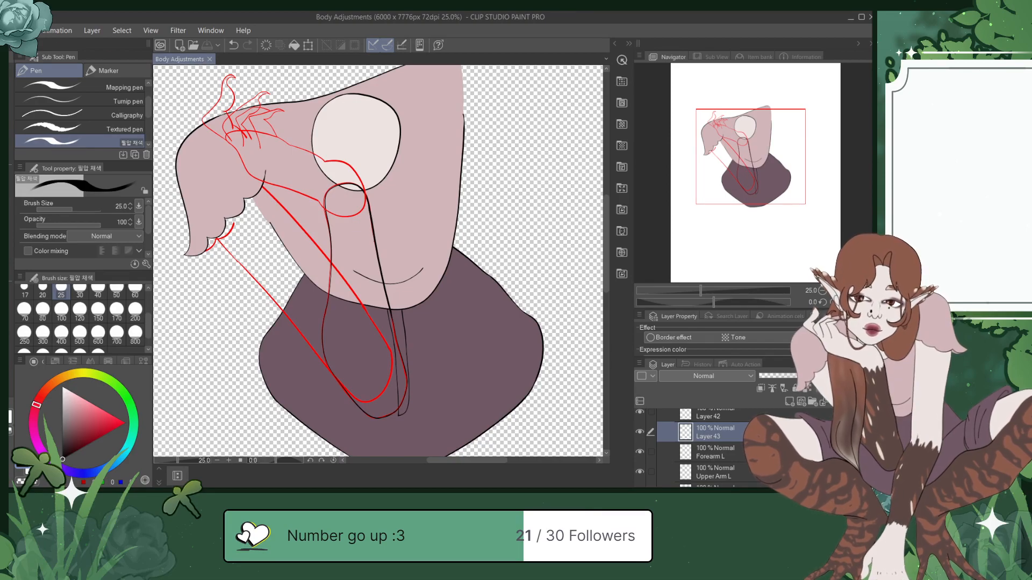
pyautogui.click(22, 75)
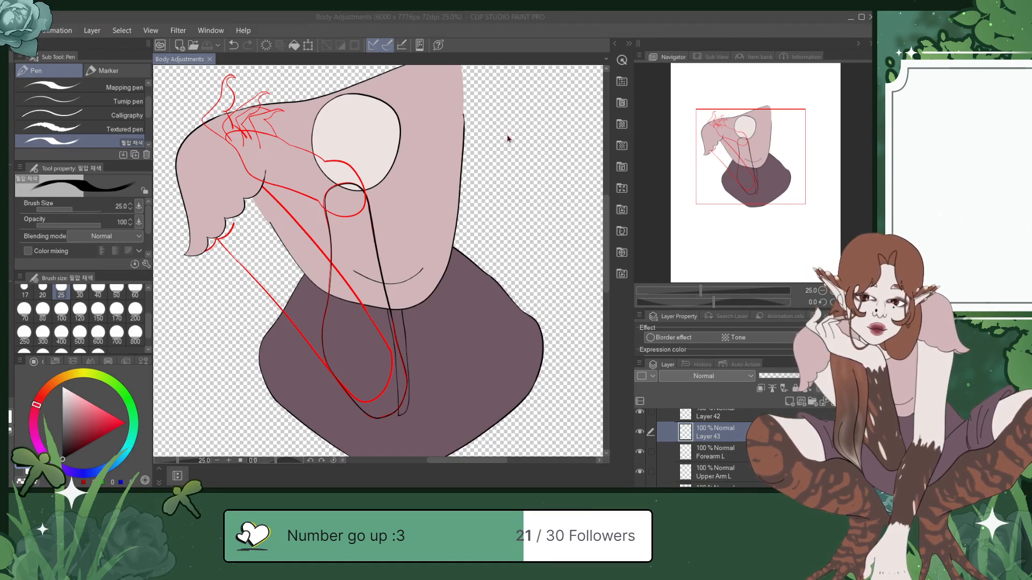
pyautogui.doubleClick(416, 127)
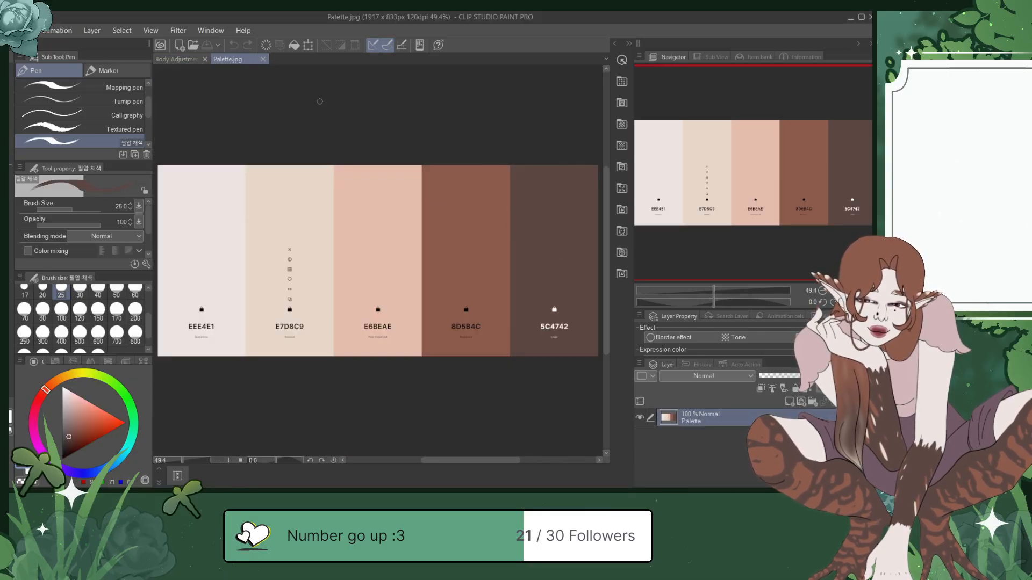
pyautogui.click(177, 59)
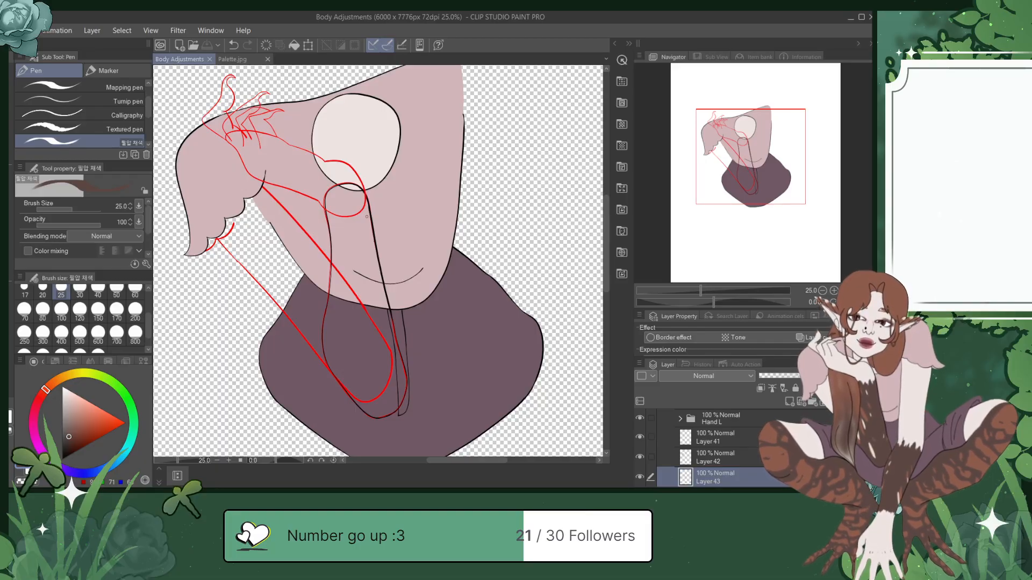
# Step: Add a new layer directly above Forearm L, and delete the old Forearm L layer
pyautogui.scroll(-2, 715, 446)
pyautogui.click(715, 448)
pyautogui.hotkey('ctrl', 'shift', 'n')
pyautogui.click(715, 468)
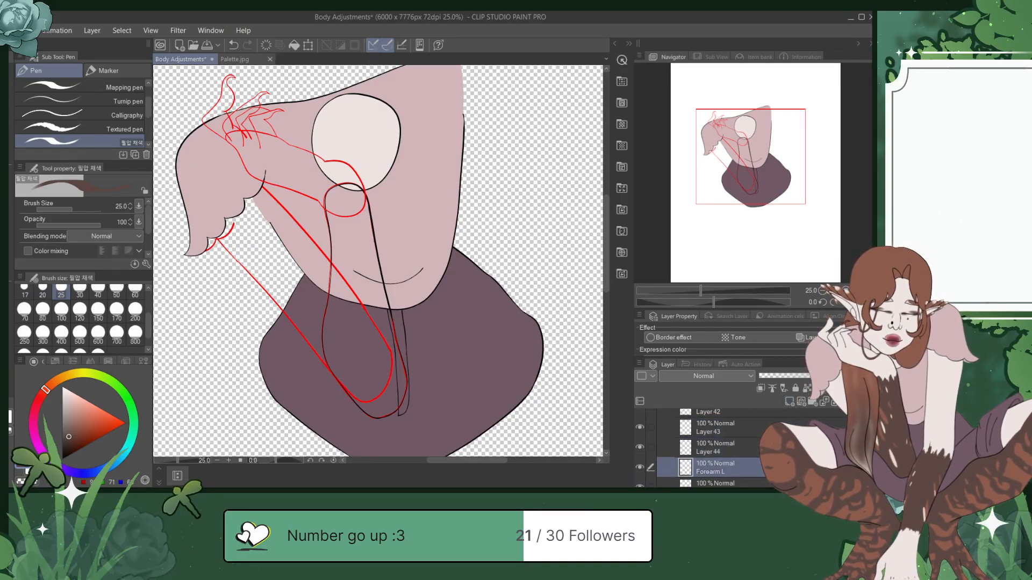
pyautogui.press('Delete')
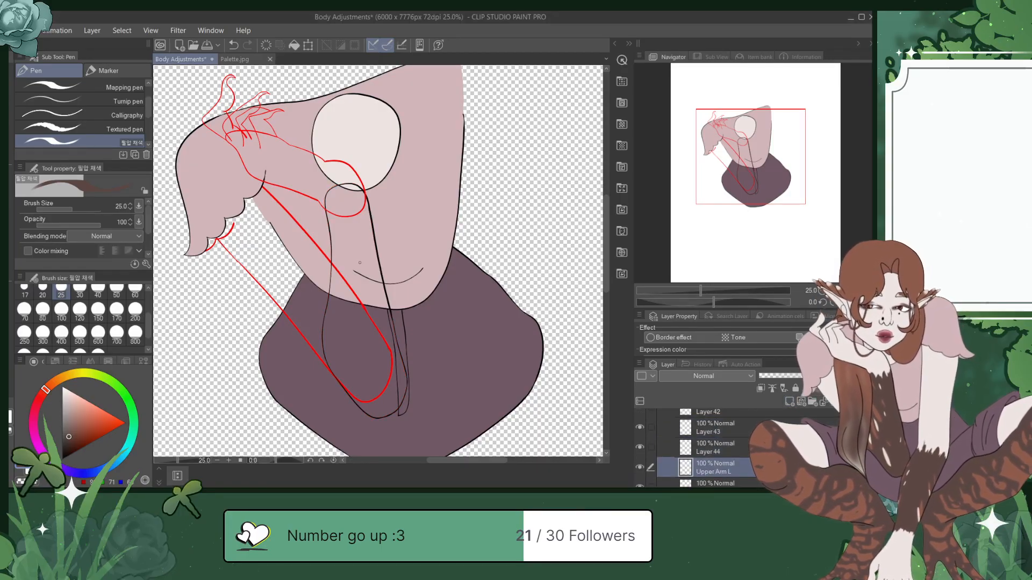
# Step: Roughly fill the forearm from wrist to elbow in dark brown on the Upper Arm L layer, using the Mapping pen at size 100
pyautogui.click(80, 87)
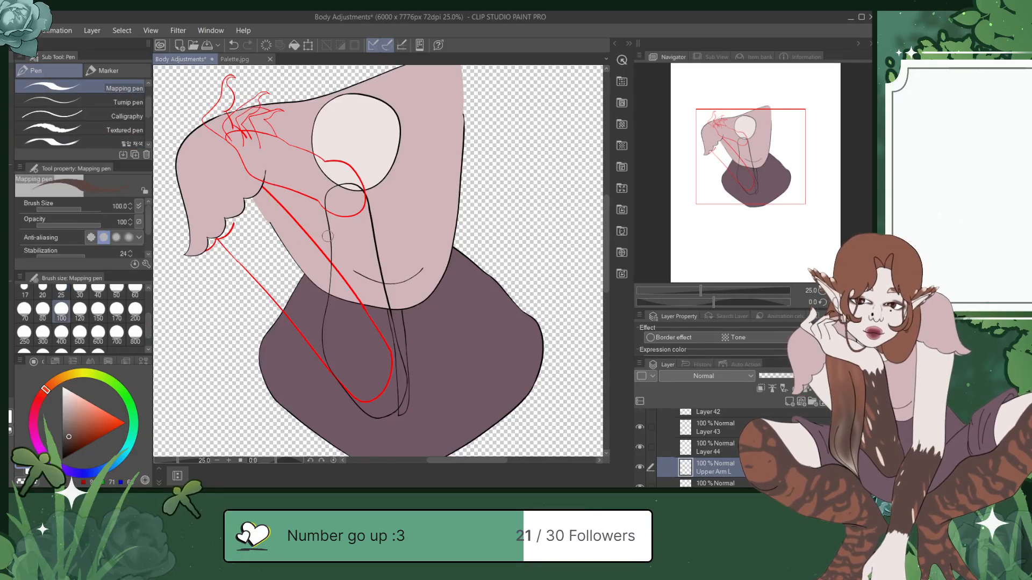
pyautogui.moveTo(342, 226)
pyautogui.mouseDown()
pyautogui.moveTo(347, 273)
pyautogui.moveTo(365, 276)
pyautogui.mouseUp()
pyautogui.moveTo(360, 215); pyautogui.dragTo(365, 295)
pyautogui.moveTo(363, 254)
pyautogui.mouseDown()
pyautogui.moveTo(377, 323)
pyautogui.moveTo(361, 280)
pyautogui.moveTo(356, 351)
pyautogui.moveTo(347, 269)
pyautogui.moveTo(349, 305)
pyautogui.mouseUp()
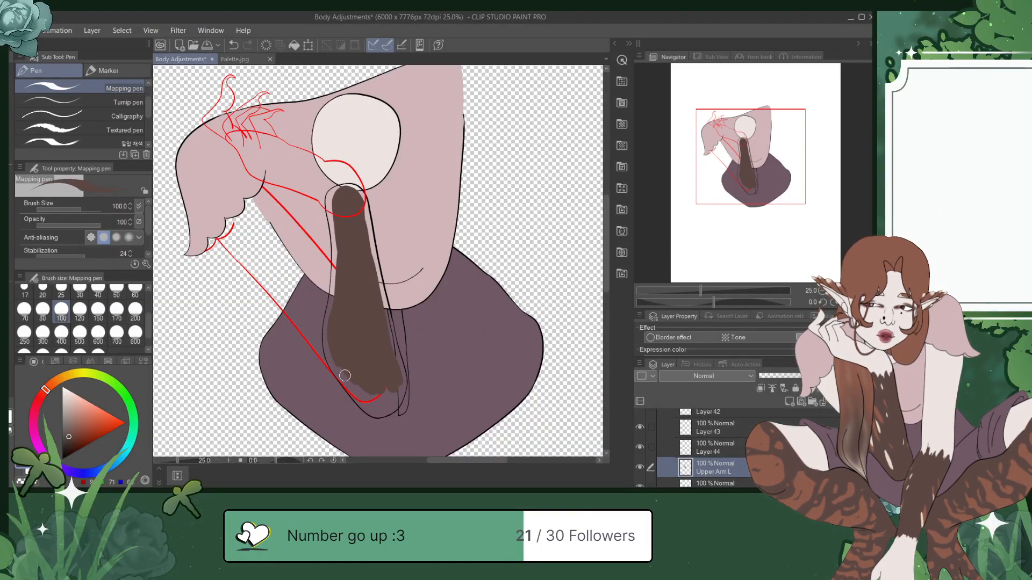
pyautogui.moveTo(361, 398)
pyautogui.mouseDown()
pyautogui.moveTo(382, 416)
pyautogui.moveTo(398, 376)
pyautogui.moveTo(384, 380)
pyautogui.moveTo(381, 370)
pyautogui.moveTo(378, 390)
pyautogui.moveTo(373, 382)
pyautogui.moveTo(396, 389)
pyautogui.mouseUp()
pyautogui.hotkey('ctrl', 'z')
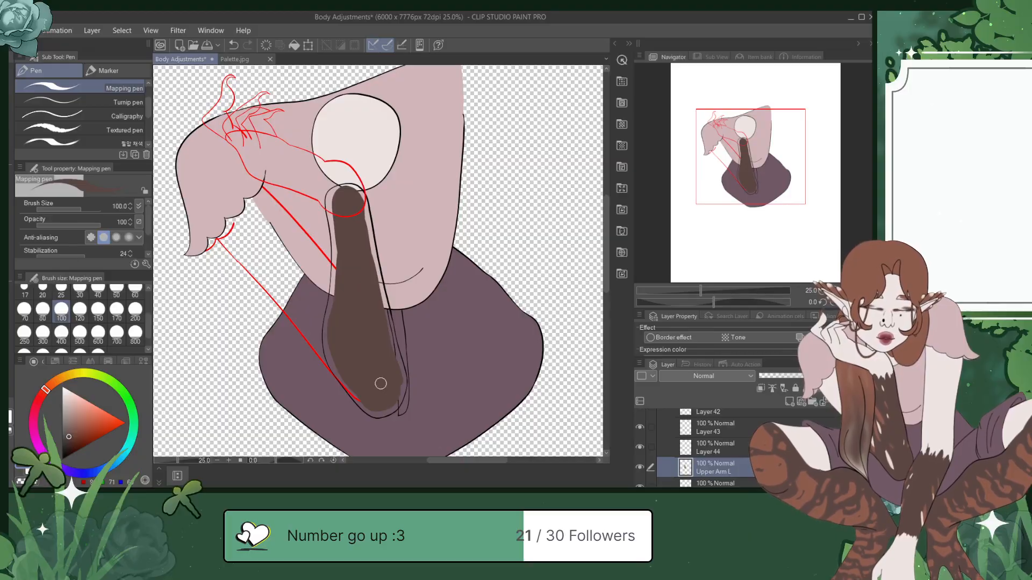
# Step: Extend the brown fill on Upper Arm L to the forearm's right outline, from the elbow up to the wrist
pyautogui.scroll(4, 381, 383)
pyautogui.moveTo(753, 175); pyautogui.dragTo(756, 182)
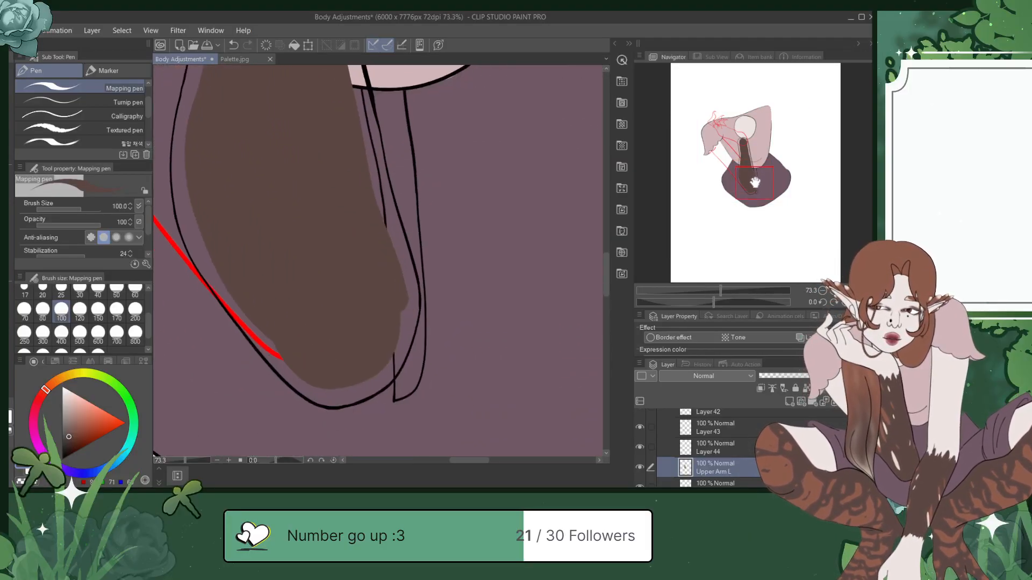
pyautogui.moveTo(366, 390)
pyautogui.mouseDown()
pyautogui.moveTo(398, 355)
pyautogui.moveTo(406, 292)
pyautogui.moveTo(404, 352)
pyautogui.moveTo(408, 294)
pyautogui.moveTo(414, 304)
pyautogui.moveTo(382, 195)
pyautogui.mouseUp()
pyautogui.moveTo(763, 186); pyautogui.dragTo(761, 176)
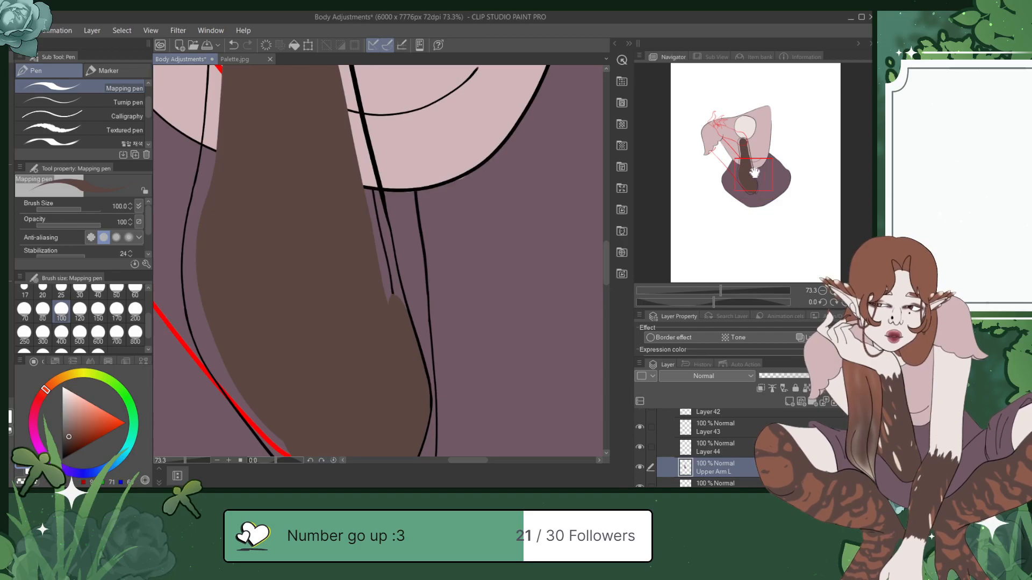
pyautogui.moveTo(363, 193)
pyautogui.mouseDown()
pyautogui.moveTo(397, 315)
pyautogui.moveTo(375, 212)
pyautogui.moveTo(382, 260)
pyautogui.mouseUp()
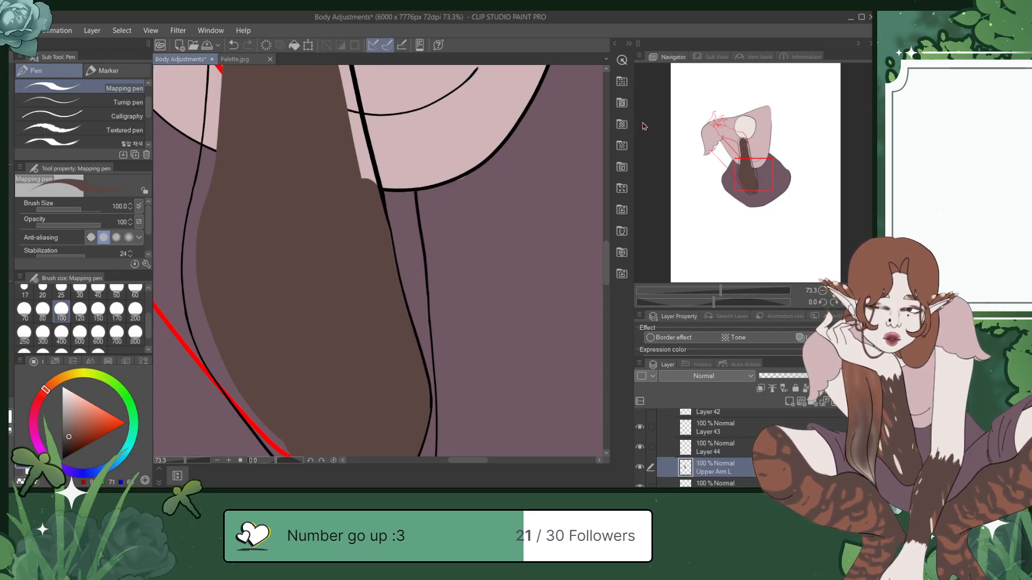
pyautogui.click(749, 161)
pyautogui.moveTo(368, 177); pyautogui.dragTo(408, 349)
pyautogui.moveTo(397, 285); pyautogui.dragTo(415, 322)
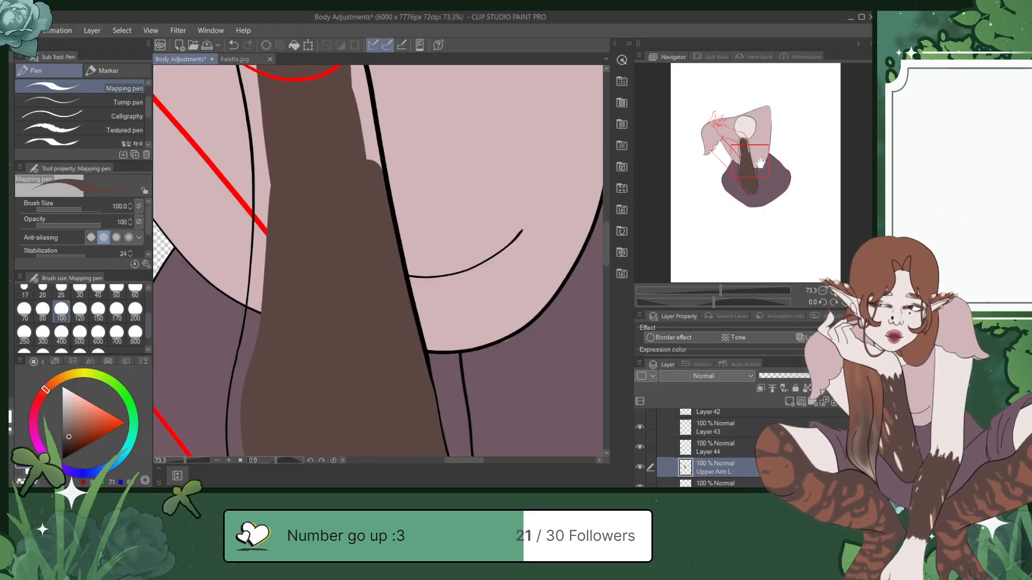
pyautogui.moveTo(760, 162); pyautogui.dragTo(748, 146)
pyautogui.moveTo(360, 199)
pyautogui.mouseDown()
pyautogui.moveTo(376, 203)
pyautogui.moveTo(401, 250)
pyautogui.moveTo(414, 345)
pyautogui.mouseUp()
pyautogui.hotkey('ctrl', 'z')
pyautogui.moveTo(378, 204)
pyautogui.mouseDown()
pyautogui.moveTo(410, 312)
pyautogui.moveTo(411, 361)
pyautogui.mouseUp()
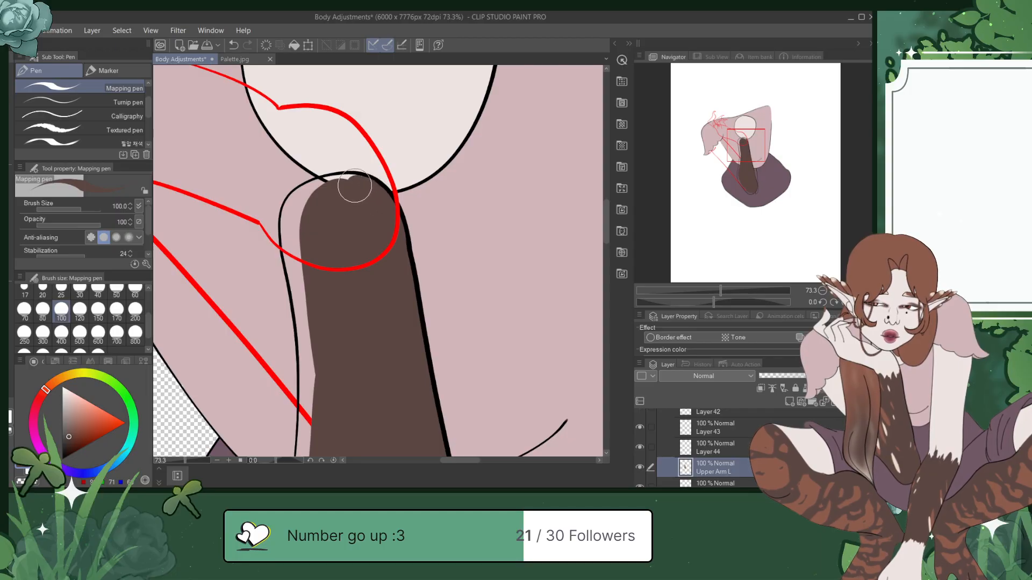
# Step: Extend the brown fill on Upper Arm L around the forearm's rounded top and down its upper left outline
pyautogui.moveTo(368, 188)
pyautogui.mouseDown()
pyautogui.moveTo(305, 197)
pyautogui.moveTo(291, 222)
pyautogui.moveTo(315, 358)
pyautogui.mouseUp()
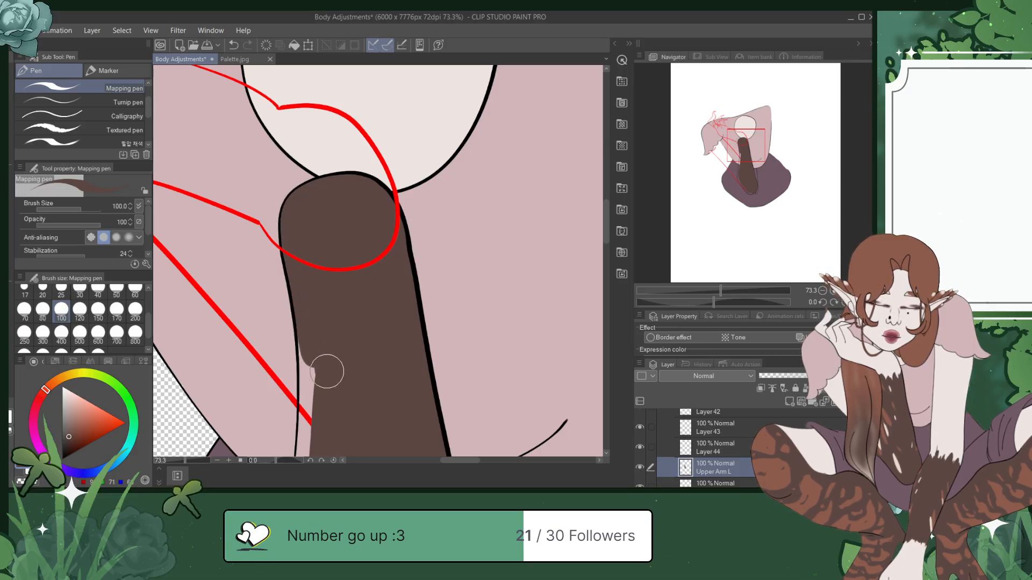
pyautogui.moveTo(757, 145); pyautogui.dragTo(755, 154)
pyautogui.moveTo(336, 230)
pyautogui.mouseDown()
pyautogui.moveTo(341, 299)
pyautogui.moveTo(337, 225)
pyautogui.moveTo(337, 287)
pyautogui.mouseUp()
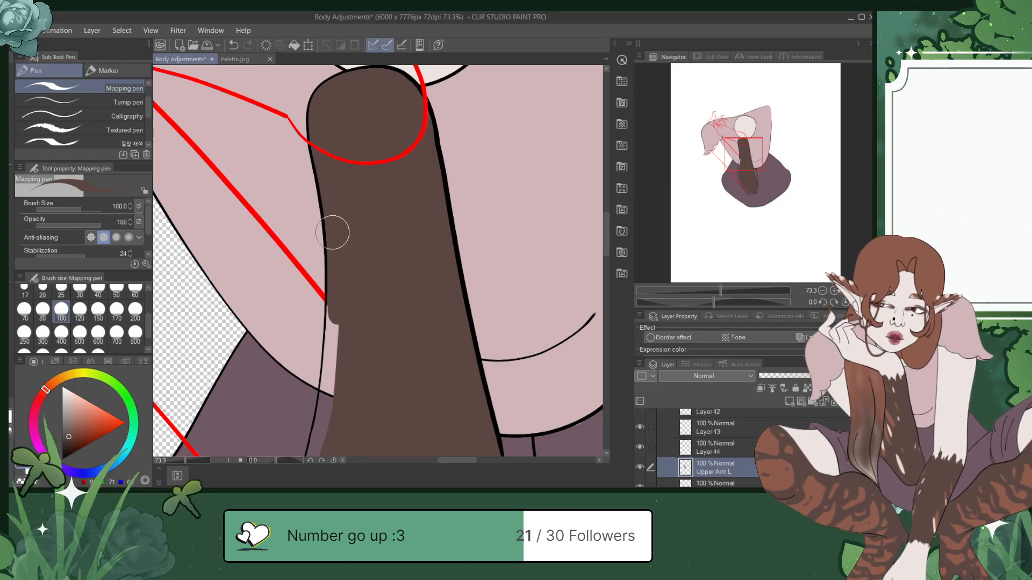
pyautogui.moveTo(332, 230); pyautogui.dragTo(332, 393)
pyautogui.hotkey('ctrl', 'z')
pyautogui.moveTo(333, 231); pyautogui.dragTo(332, 221)
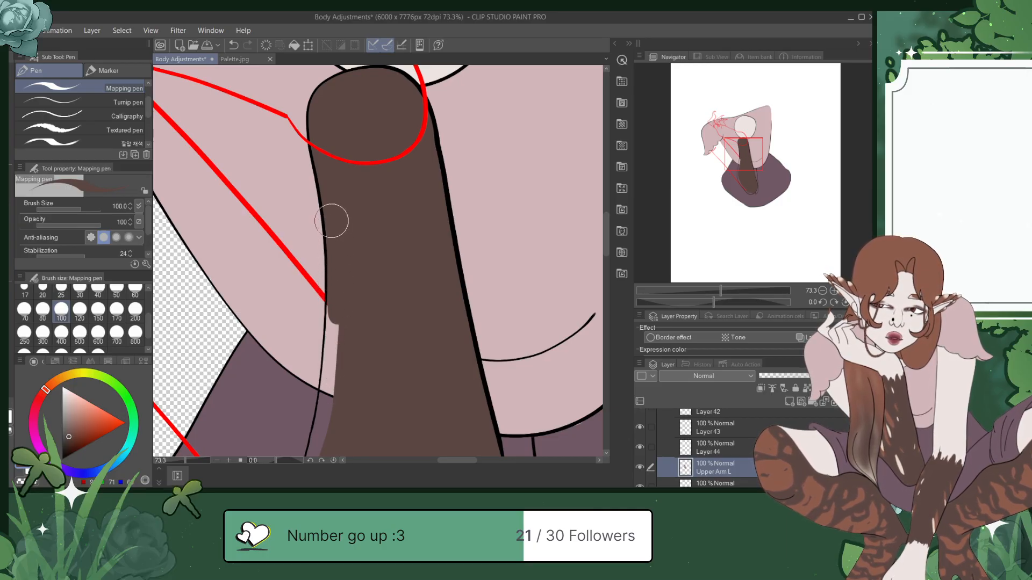
pyautogui.moveTo(334, 304); pyautogui.dragTo(329, 446)
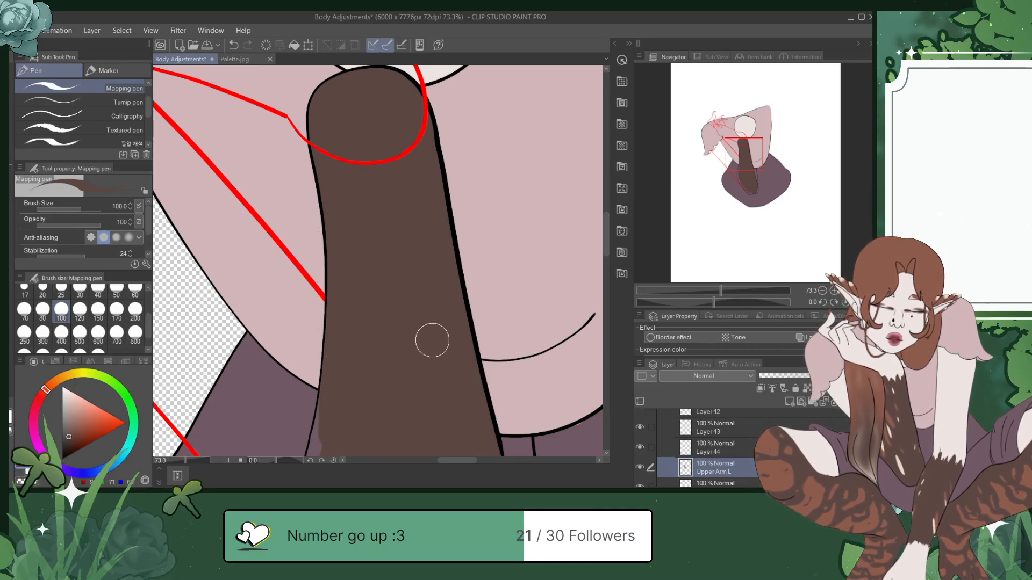
# Step: Fill the remaining gaps along the forearm's lower left outline and elbow bottom in brown on Upper Arm L, and save the drawing
pyautogui.moveTo(746, 156); pyautogui.dragTo(743, 173)
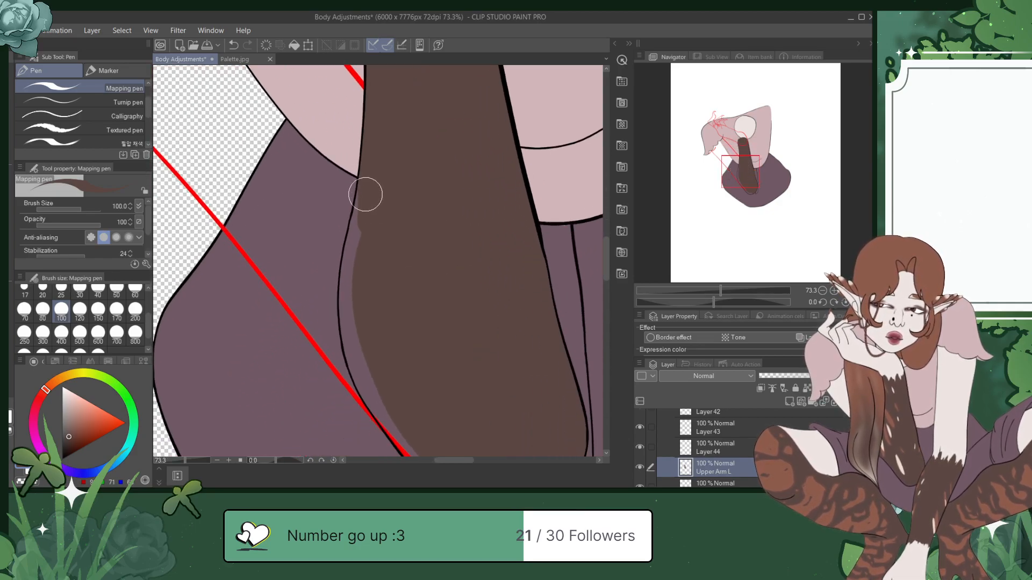
pyautogui.moveTo(357, 233)
pyautogui.mouseDown()
pyautogui.moveTo(355, 347)
pyautogui.moveTo(392, 424)
pyautogui.moveTo(364, 353)
pyautogui.moveTo(381, 404)
pyautogui.mouseUp()
pyautogui.moveTo(742, 170); pyautogui.dragTo(748, 184)
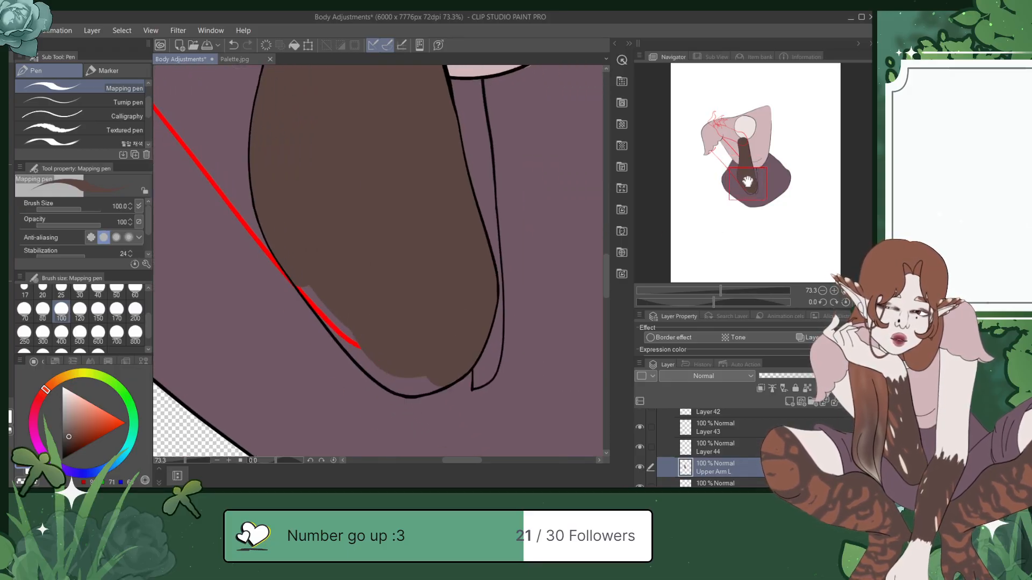
pyautogui.moveTo(299, 278); pyautogui.dragTo(358, 346)
pyautogui.hotkey('ctrl', 'z')
pyautogui.moveTo(302, 283)
pyautogui.mouseDown()
pyautogui.moveTo(379, 363)
pyautogui.moveTo(339, 322)
pyautogui.moveTo(361, 353)
pyautogui.moveTo(411, 385)
pyautogui.moveTo(401, 370)
pyautogui.moveTo(410, 384)
pyautogui.moveTo(408, 373)
pyautogui.moveTo(439, 376)
pyautogui.moveTo(400, 383)
pyautogui.moveTo(428, 378)
pyautogui.mouseUp()
pyautogui.hotkey('ctrl', 's')
# Step: Check the Upper Arm L layer by toggling its visibility, and undo all the brown painting made on it
pyautogui.scroll(-3, 426, 361)
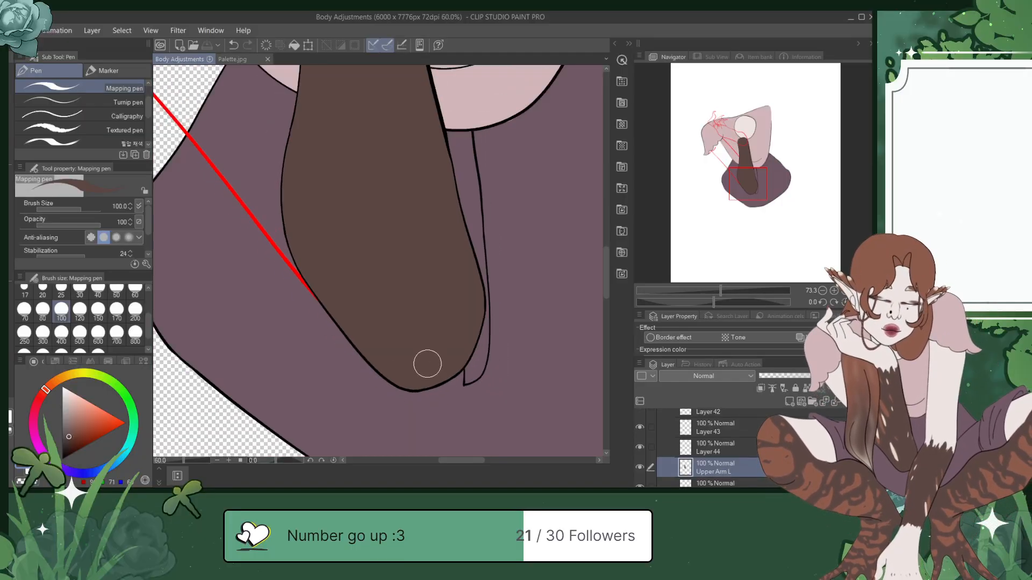
pyautogui.scroll(-2, 427, 364)
pyautogui.moveTo(761, 166); pyautogui.dragTo(759, 157)
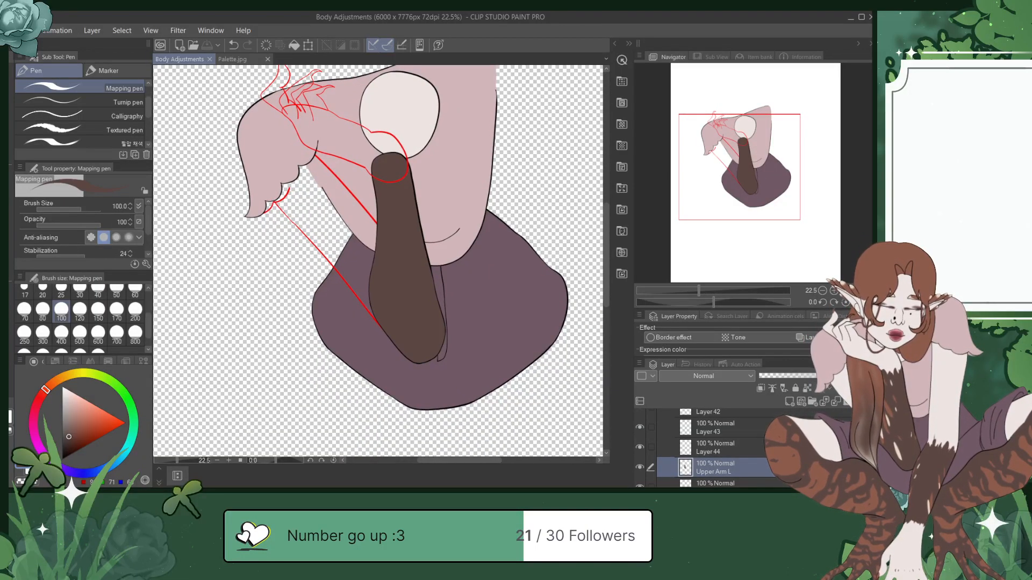
pyautogui.click(639, 468)
pyautogui.click(640, 468)
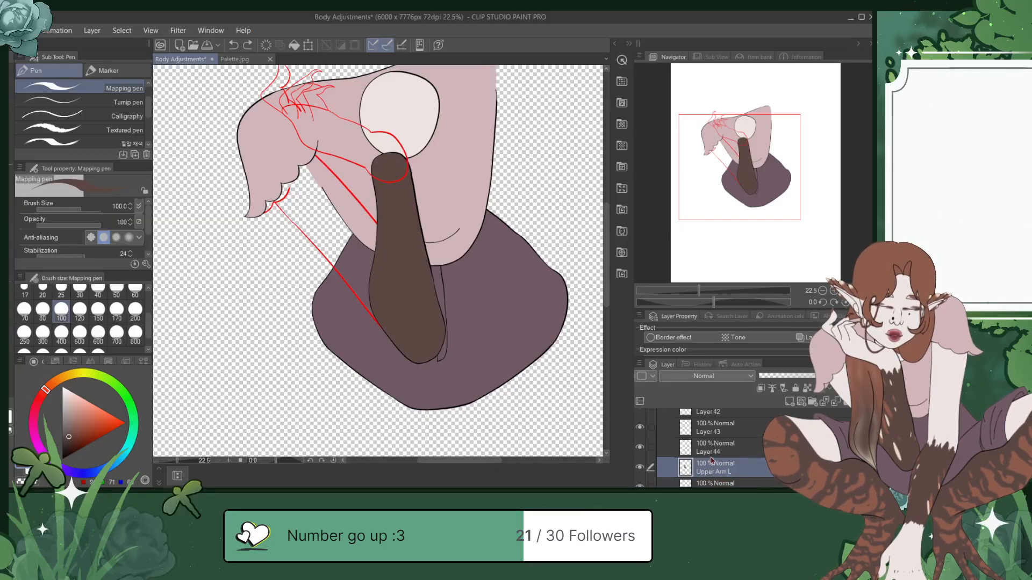
pyautogui.hotkey('ctrl', 'z')
pyautogui.hotkey('ctrl', 'z')
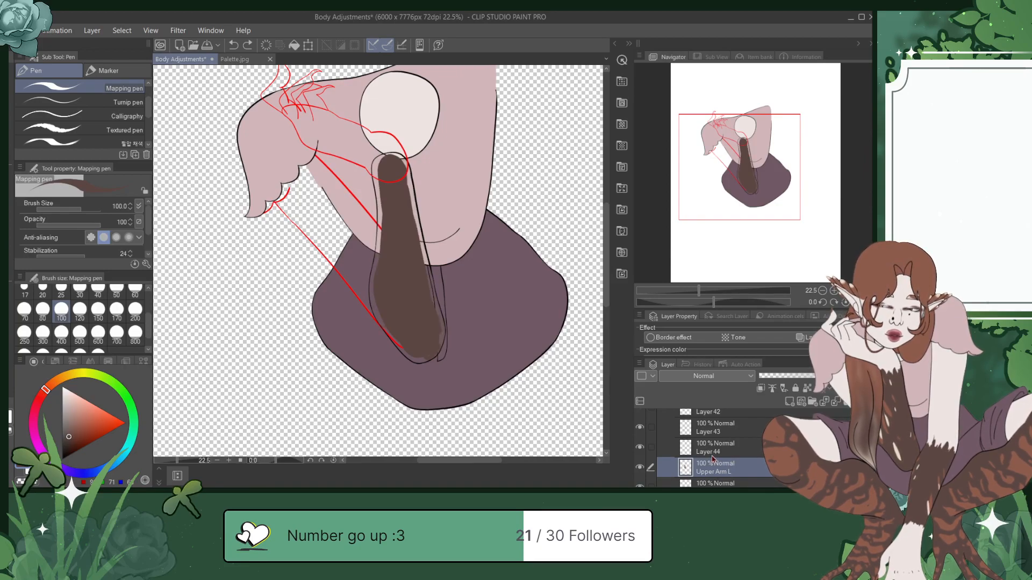
pyautogui.hotkey('ctrl', 'z')
pyautogui.hotkey('ctrl', 'z')
pyautogui.hotkey('ctrl', 'z')
pyautogui.hotkey('ctrl', 'z')
pyautogui.hotkey('ctrl', 'z')
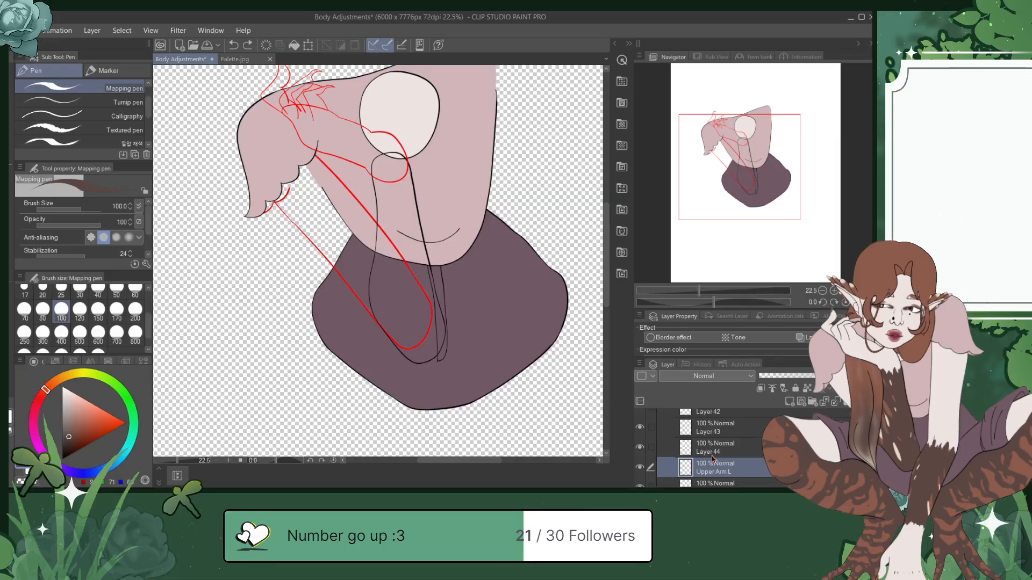
# Step: Roughly fill the forearm in dark brown down to the elbow on Layer 44 with the Mapping pen, and save the drawing
pyautogui.click(716, 448)
pyautogui.click(640, 450)
pyautogui.hotkey('ctrl', 's')
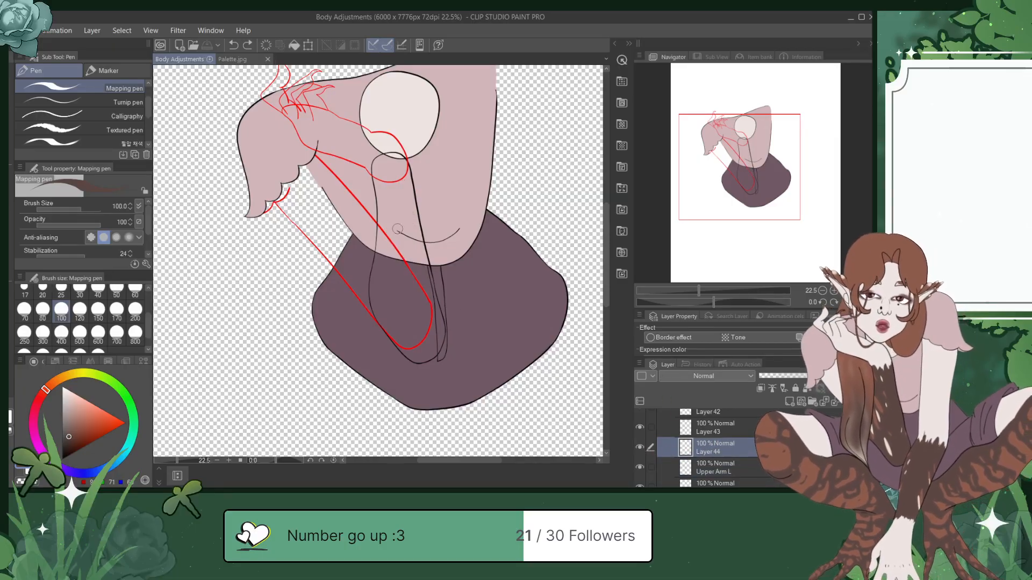
pyautogui.scroll(1, 398, 229)
pyautogui.scroll(3, 397, 229)
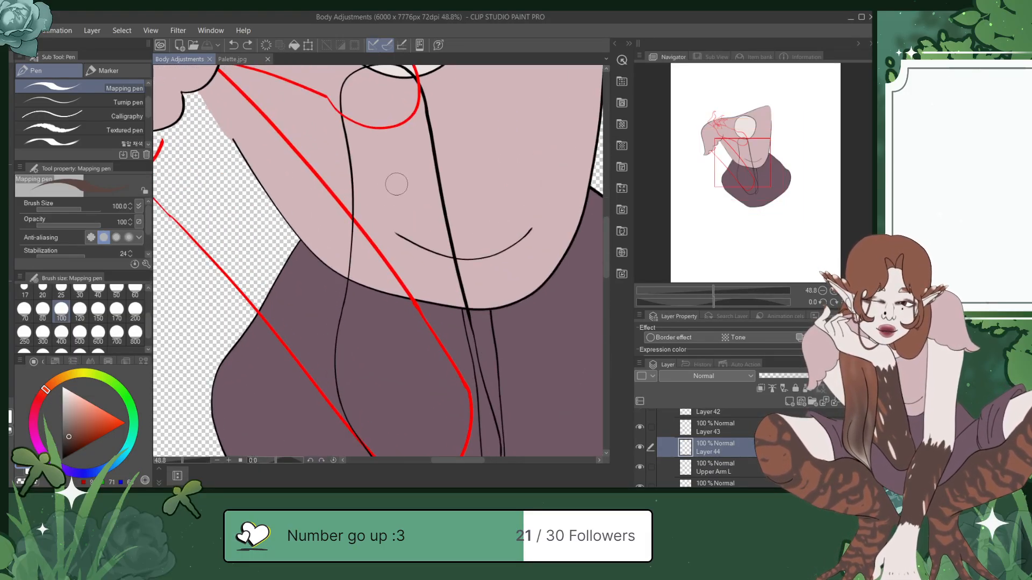
pyautogui.moveTo(361, 137)
pyautogui.mouseDown()
pyautogui.moveTo(362, 101)
pyautogui.moveTo(376, 86)
pyautogui.moveTo(406, 88)
pyautogui.moveTo(414, 132)
pyautogui.moveTo(410, 144)
pyautogui.moveTo(392, 117)
pyautogui.moveTo(390, 160)
pyautogui.moveTo(377, 100)
pyautogui.moveTo(379, 194)
pyautogui.moveTo(366, 166)
pyautogui.moveTo(369, 331)
pyautogui.moveTo(388, 302)
pyautogui.moveTo(390, 230)
pyautogui.moveTo(400, 261)
pyautogui.moveTo(407, 211)
pyautogui.moveTo(417, 287)
pyautogui.moveTo(421, 183)
pyautogui.moveTo(442, 340)
pyautogui.moveTo(416, 160)
pyautogui.moveTo(431, 336)
pyautogui.moveTo(453, 408)
pyautogui.mouseUp()
pyautogui.moveTo(762, 164); pyautogui.dragTo(763, 182)
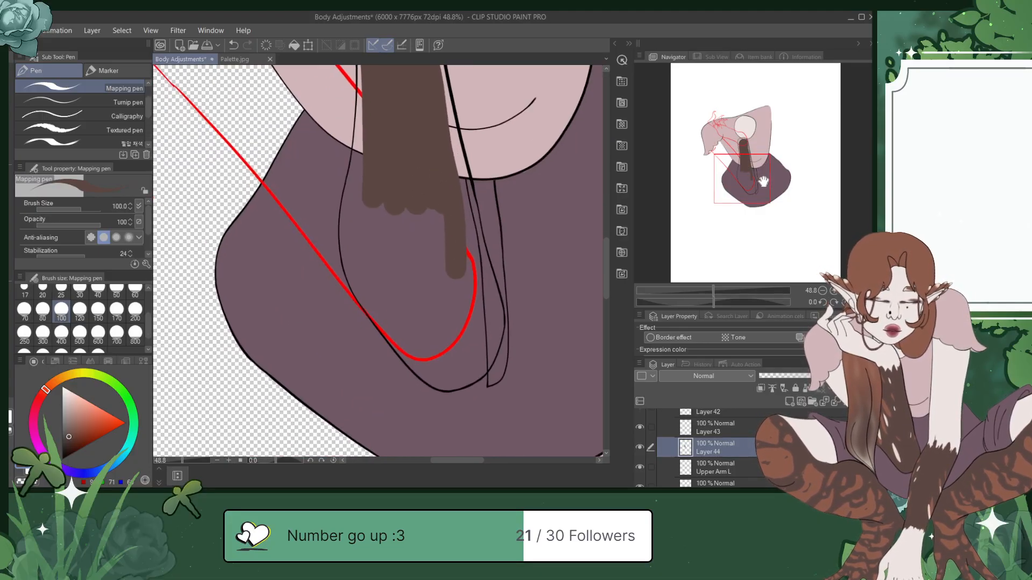
pyautogui.moveTo(369, 124)
pyautogui.mouseDown()
pyautogui.moveTo(362, 269)
pyautogui.moveTo(373, 218)
pyautogui.moveTo(404, 311)
pyautogui.moveTo(390, 206)
pyautogui.moveTo(404, 188)
pyautogui.moveTo(437, 306)
pyautogui.moveTo(439, 209)
pyautogui.moveTo(444, 273)
pyautogui.mouseUp()
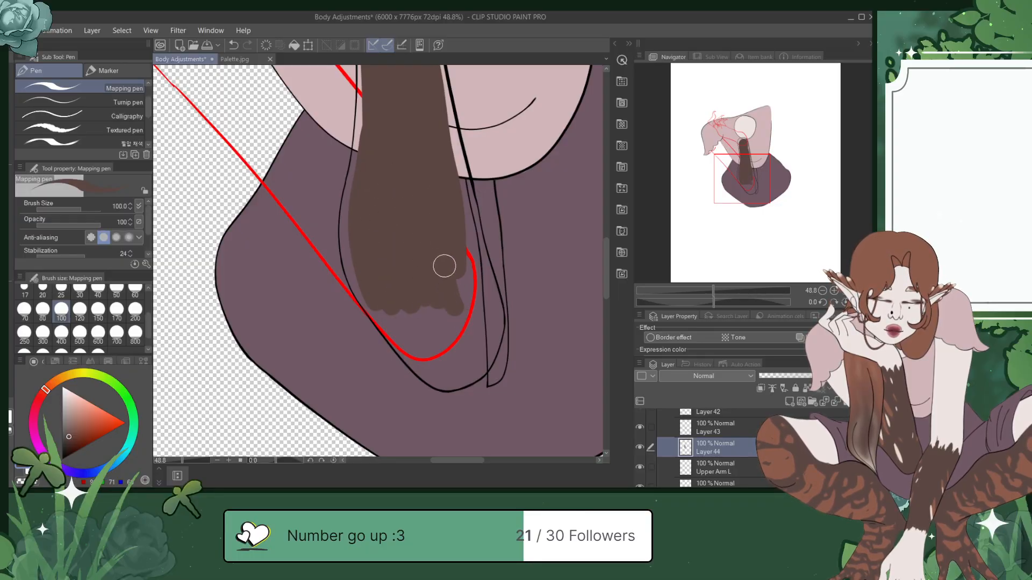
pyautogui.moveTo(453, 178)
pyautogui.mouseDown()
pyautogui.moveTo(487, 308)
pyautogui.moveTo(487, 336)
pyautogui.moveTo(465, 368)
pyautogui.moveTo(471, 283)
pyautogui.moveTo(453, 338)
pyautogui.moveTo(437, 333)
pyautogui.moveTo(416, 291)
pyautogui.moveTo(453, 357)
pyautogui.moveTo(395, 310)
pyautogui.moveTo(371, 271)
pyautogui.moveTo(406, 337)
pyautogui.moveTo(477, 362)
pyautogui.mouseUp()
pyautogui.hotkey('ctrl', 's')
# Step: Extend the brown fill on Layer 44 to the outline around the forearm's rounded top and upper sides
pyautogui.scroll(2, 472, 330)
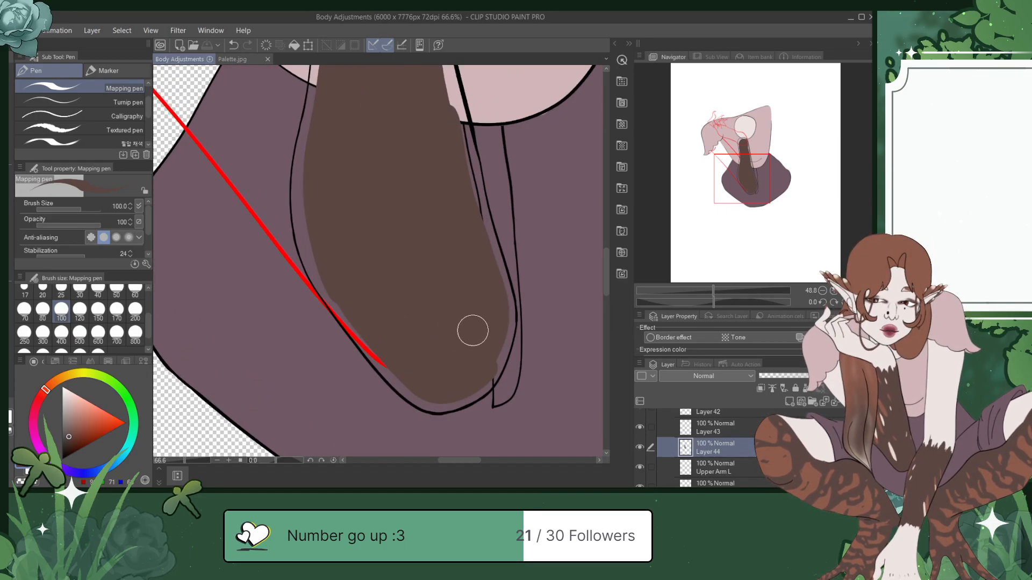
pyautogui.scroll(-5, 472, 331)
pyautogui.scroll(6, 430, 161)
pyautogui.moveTo(396, 244)
pyautogui.mouseDown()
pyautogui.moveTo(389, 224)
pyautogui.moveTo(370, 228)
pyautogui.moveTo(343, 267)
pyautogui.moveTo(356, 268)
pyautogui.moveTo(344, 318)
pyautogui.moveTo(340, 292)
pyautogui.moveTo(357, 430)
pyautogui.mouseUp()
pyautogui.hotkey('ctrl', 'z')
pyautogui.hotkey('ctrl', 'z')
pyautogui.moveTo(341, 285); pyautogui.dragTo(358, 439)
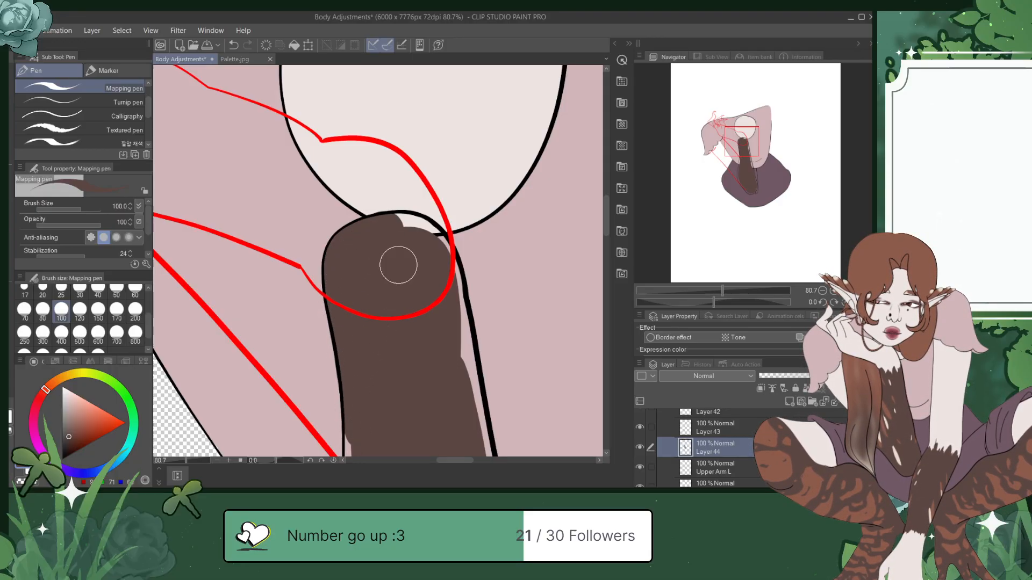
pyautogui.moveTo(411, 228)
pyautogui.mouseDown()
pyautogui.moveTo(449, 316)
pyautogui.moveTo(469, 416)
pyautogui.mouseUp()
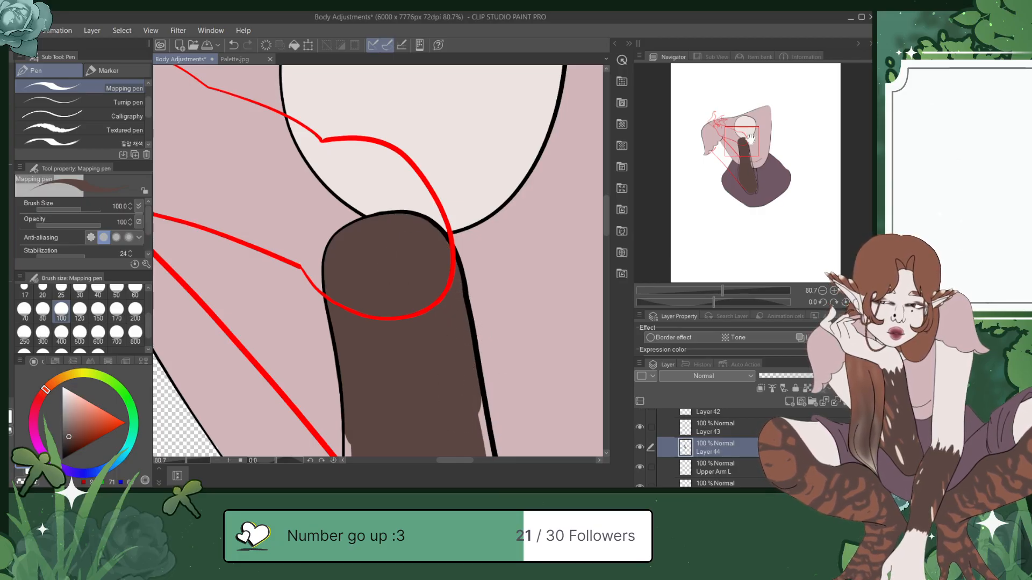
# Step: Extend the brown fill along the forearm's right outline down to the lower edge of the pink torso
pyautogui.moveTo(751, 139); pyautogui.dragTo(748, 160)
pyautogui.moveTo(438, 128); pyautogui.dragTo(484, 376)
pyautogui.moveTo(454, 214); pyautogui.dragTo(502, 438)
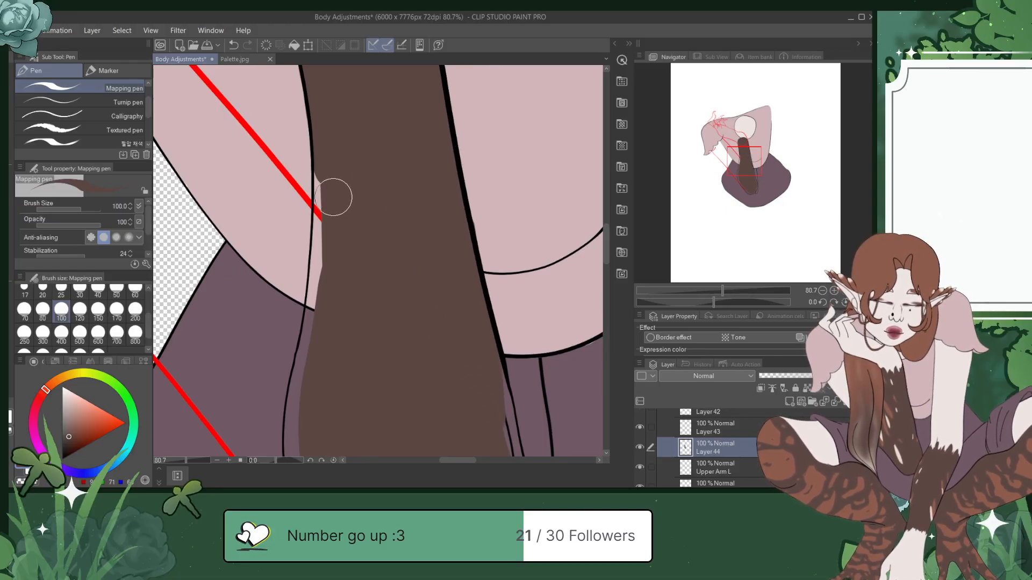
# Step: Extend the brown fill on Layer 44 to the forearm's left outline, from beside the pink torso down over the purple shape
pyautogui.moveTo(325, 178); pyautogui.dragTo(323, 168)
pyautogui.moveTo(324, 255); pyautogui.dragTo(313, 376)
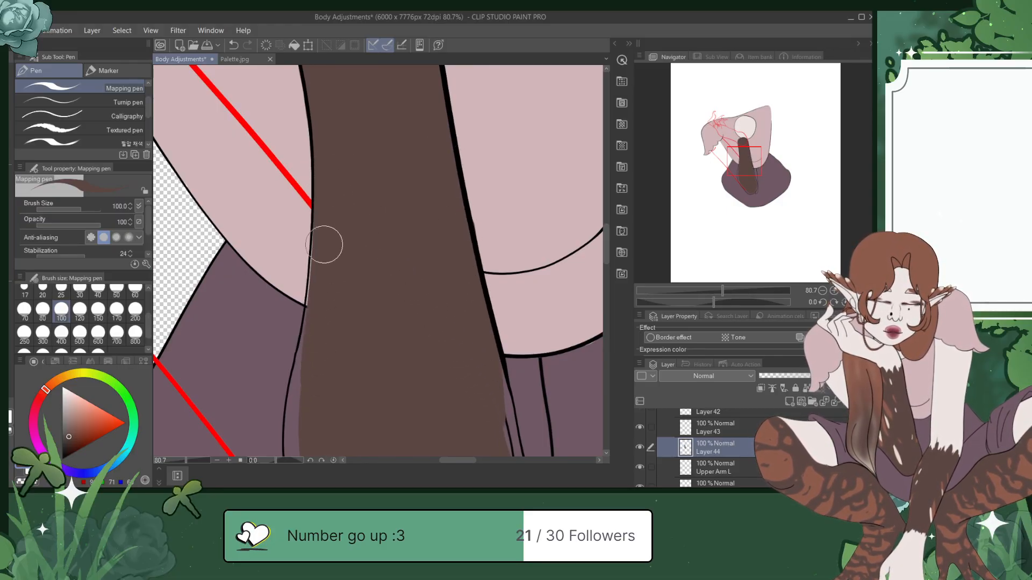
pyautogui.moveTo(322, 244); pyautogui.dragTo(311, 376)
pyautogui.hotkey('ctrl', 'z')
pyautogui.moveTo(325, 228)
pyautogui.mouseDown()
pyautogui.moveTo(314, 344)
pyautogui.moveTo(317, 287)
pyautogui.moveTo(295, 423)
pyautogui.mouseUp()
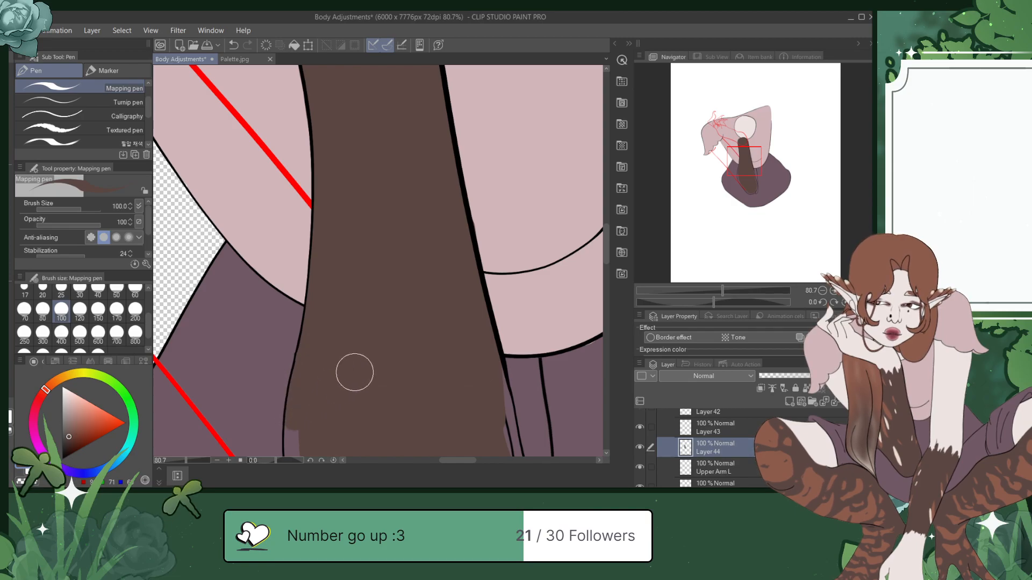
# Step: Fill the forearm's lower left side in brown out to the outline, down to the bottom of the elbow, and save
pyautogui.moveTo(344, 384)
pyautogui.mouseDown()
pyautogui.moveTo(330, 120)
pyautogui.moveTo(307, 110)
pyautogui.mouseUp()
pyautogui.moveTo(262, 138)
pyautogui.mouseDown()
pyautogui.moveTo(254, 187)
pyautogui.moveTo(282, 257)
pyautogui.moveTo(262, 151)
pyautogui.moveTo(299, 264)
pyautogui.moveTo(316, 264)
pyautogui.moveTo(257, 203)
pyautogui.moveTo(281, 267)
pyautogui.mouseUp()
pyautogui.moveTo(258, 195)
pyautogui.mouseDown()
pyautogui.moveTo(311, 315)
pyautogui.moveTo(276, 257)
pyautogui.moveTo(286, 269)
pyautogui.mouseUp()
pyautogui.hotkey('ctrl', 'z')
pyautogui.moveTo(266, 229)
pyautogui.mouseDown()
pyautogui.moveTo(326, 335)
pyautogui.moveTo(277, 265)
pyautogui.moveTo(393, 403)
pyautogui.moveTo(364, 378)
pyautogui.moveTo(423, 411)
pyautogui.moveTo(394, 399)
pyautogui.moveTo(414, 411)
pyautogui.mouseUp()
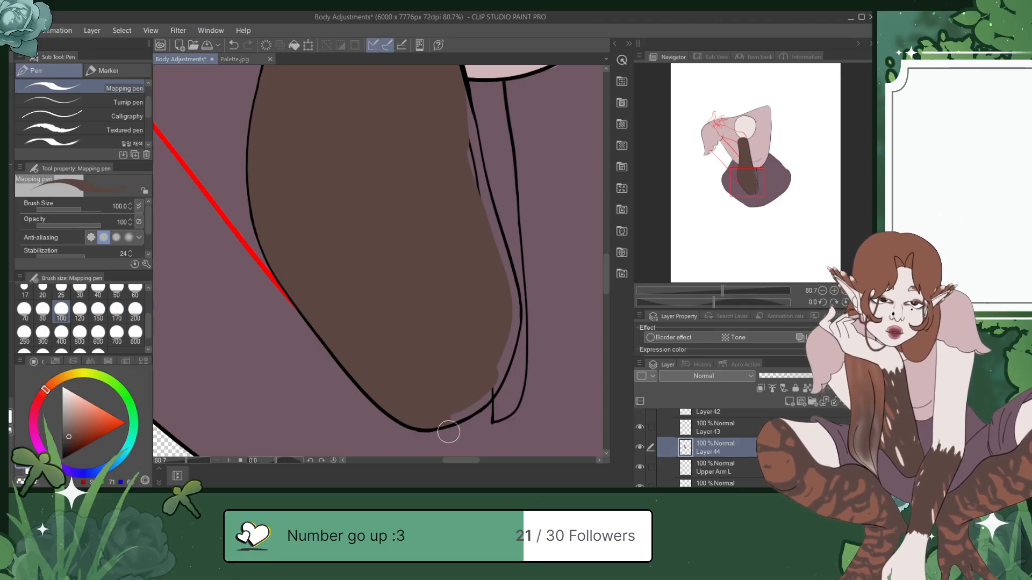
pyautogui.hotkey('ctrl', 's')
# Step: Fill the remaining gaps along the elbow's right outline in brown up to the torso's lower edge, and save the drawing
pyautogui.moveTo(456, 412)
pyautogui.mouseDown()
pyautogui.moveTo(497, 372)
pyautogui.moveTo(505, 297)
pyautogui.moveTo(505, 342)
pyautogui.moveTo(510, 334)
pyautogui.moveTo(508, 294)
pyautogui.moveTo(513, 318)
pyautogui.moveTo(481, 223)
pyautogui.mouseUp()
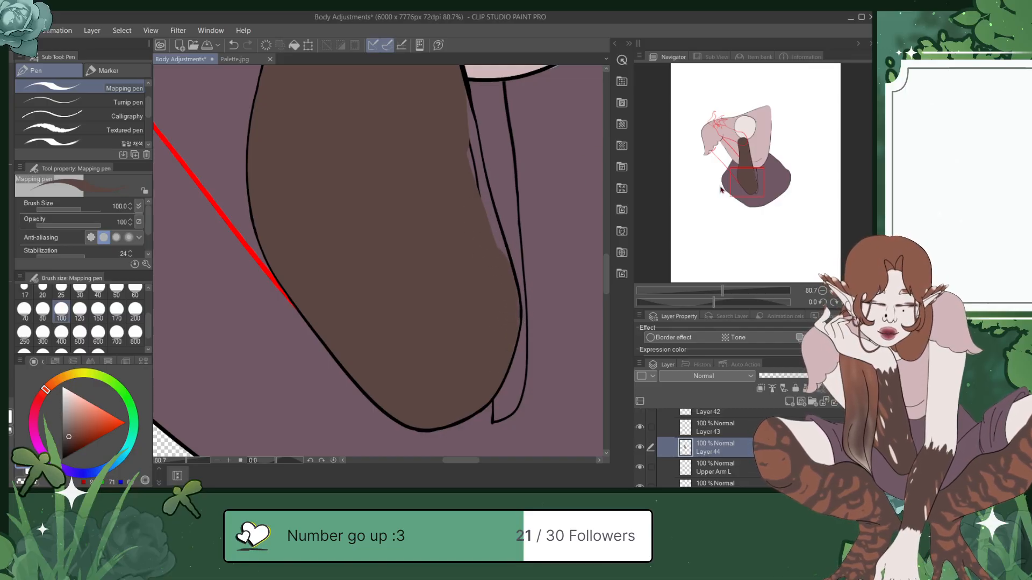
pyautogui.moveTo(721, 190); pyautogui.dragTo(727, 183)
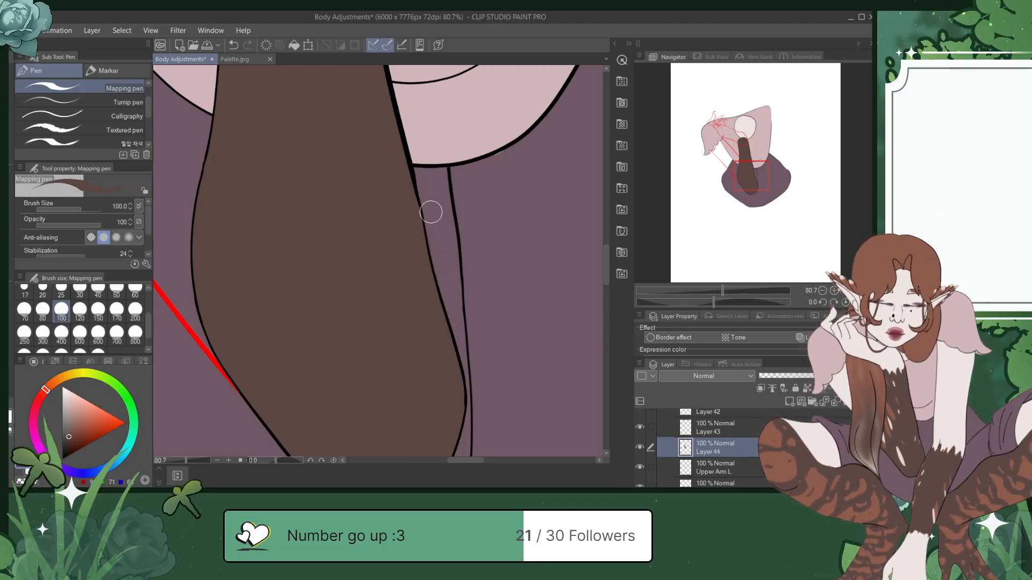
pyautogui.hotkey('ctrl', 's')
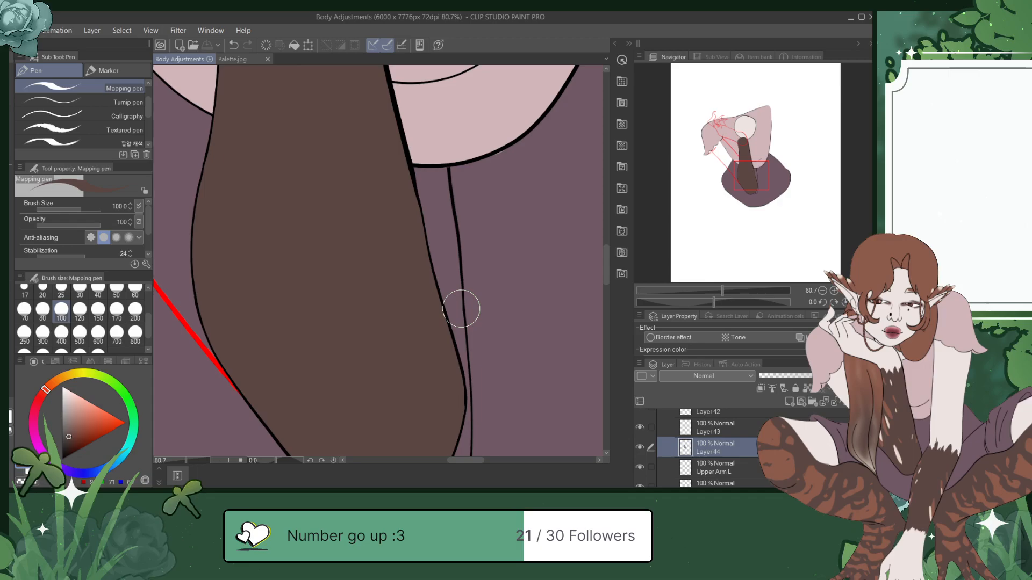
# Step: Switch to the 필압 채색 pen, make Upper Arm L the active layer, and hide Layers 41 to 44
pyautogui.scroll(-5, 461, 309)
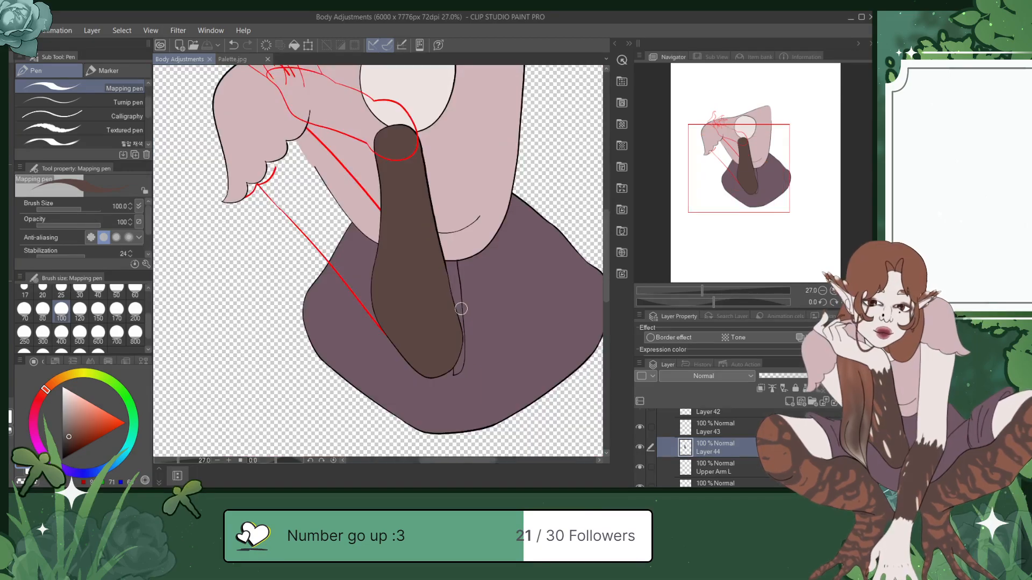
pyautogui.scroll(-1, 460, 299)
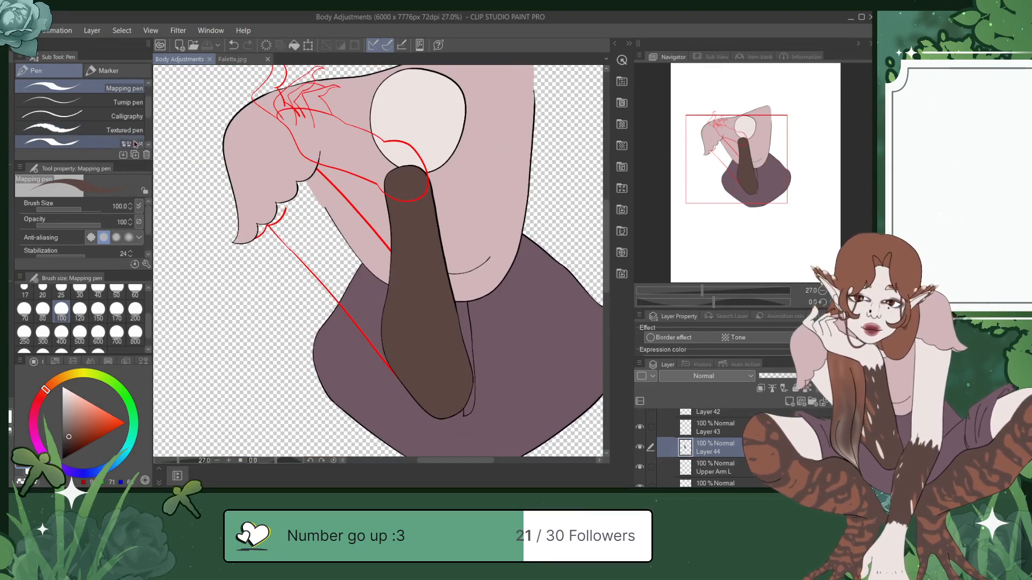
pyautogui.click(81, 142)
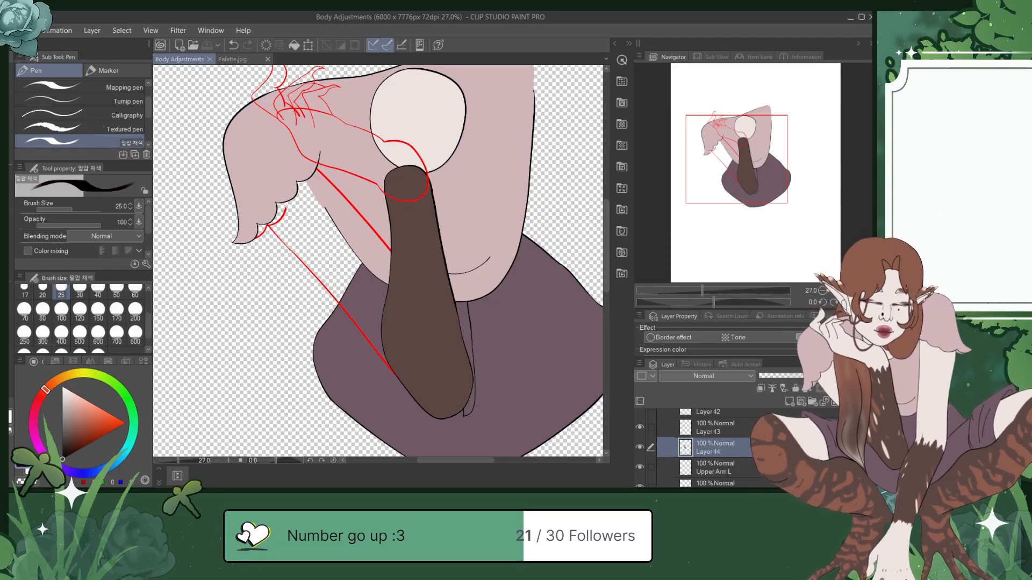
pyautogui.click(746, 468)
pyautogui.click(640, 467)
pyautogui.click(640, 467)
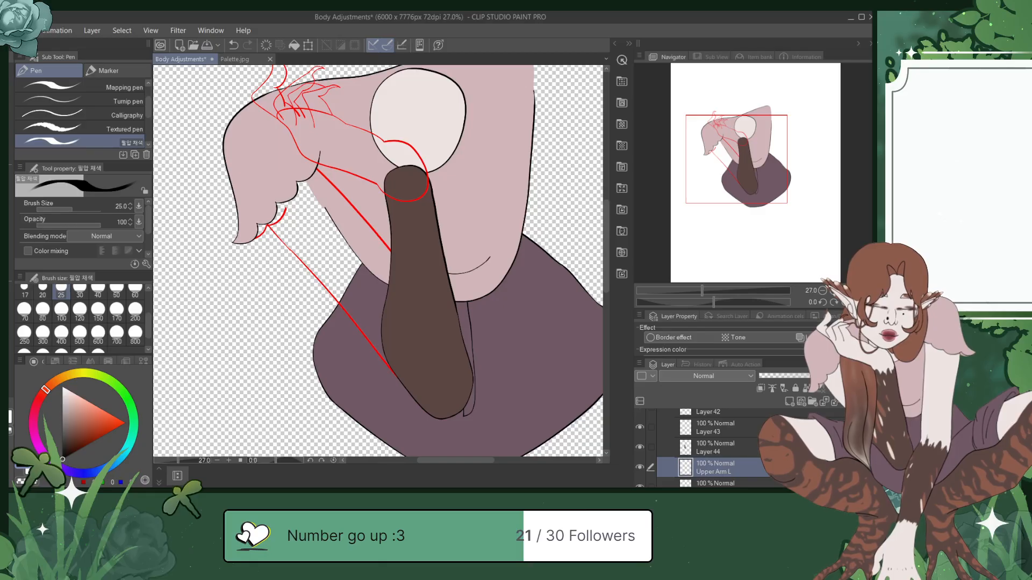
pyautogui.click(639, 448)
pyautogui.click(639, 427)
pyautogui.hotkey('ctrl', 's')
pyautogui.scroll(3, 714, 448)
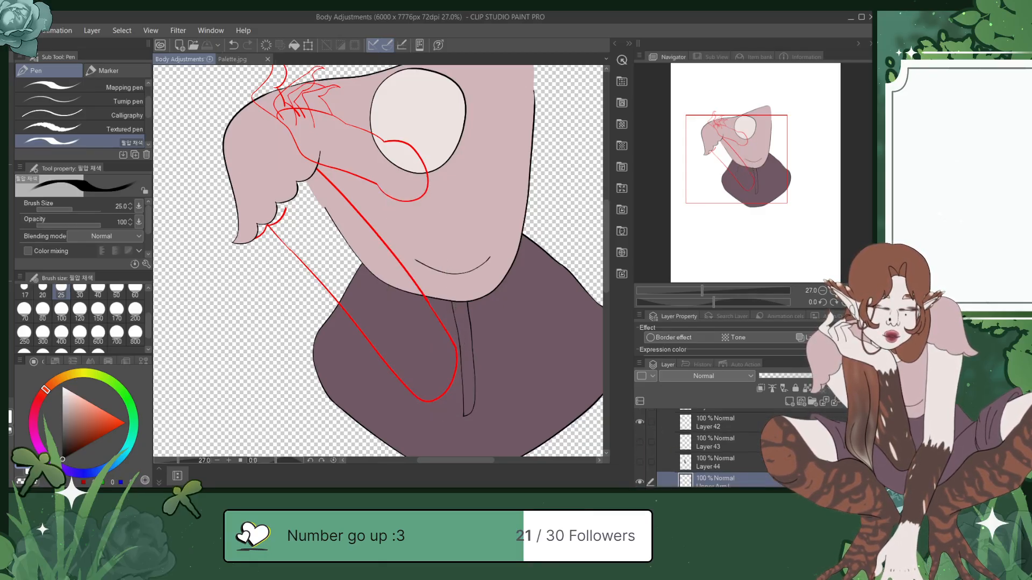
pyautogui.click(638, 467)
pyautogui.click(639, 447)
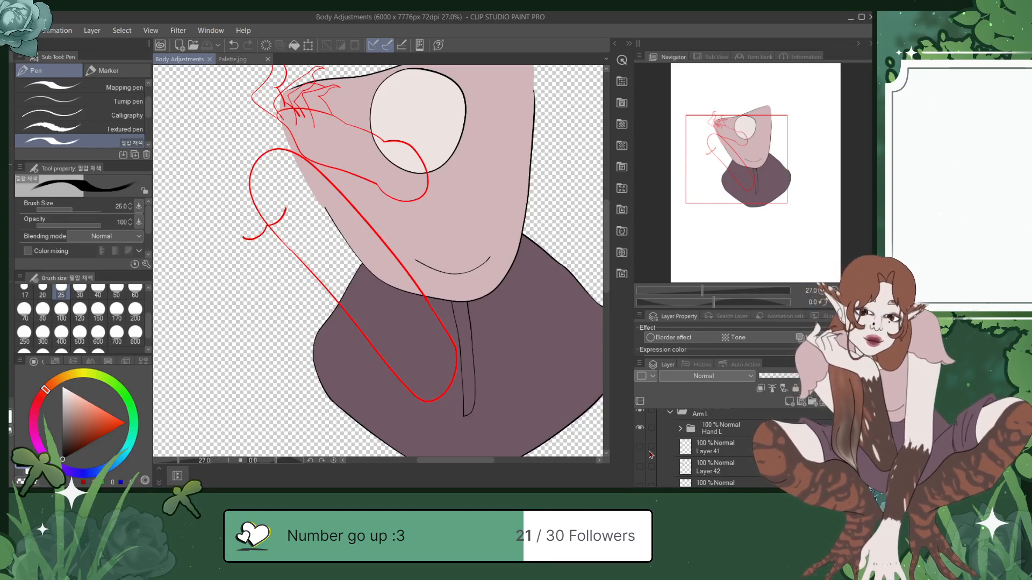
# Step: Check the Upper Arm L layer by toggling its visibility, and add a new raster layer directly above it
pyautogui.scroll(-2, 651, 455)
pyautogui.scroll(-1, 709, 449)
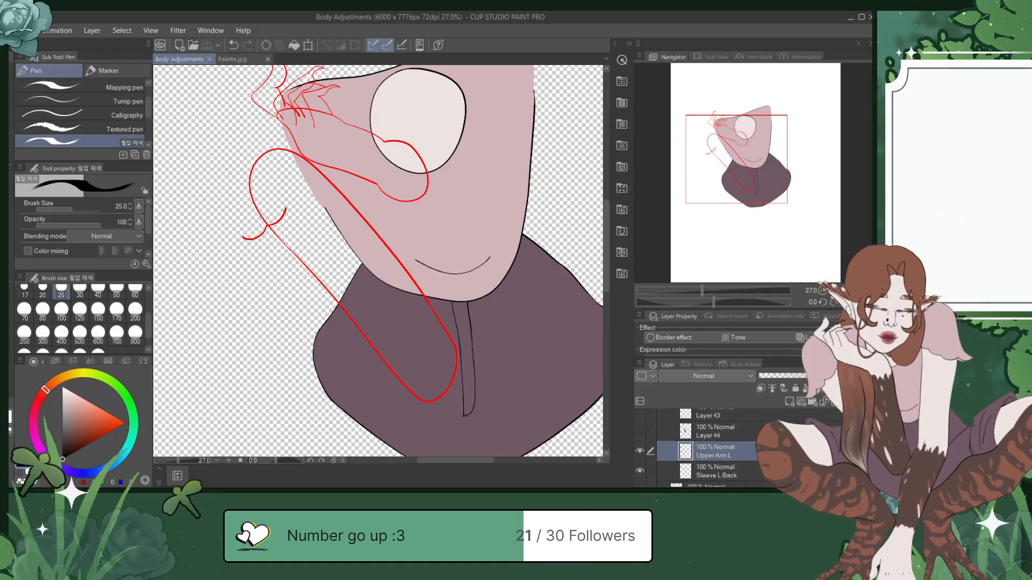
pyautogui.click(640, 452)
pyautogui.click(640, 453)
pyautogui.click(788, 402)
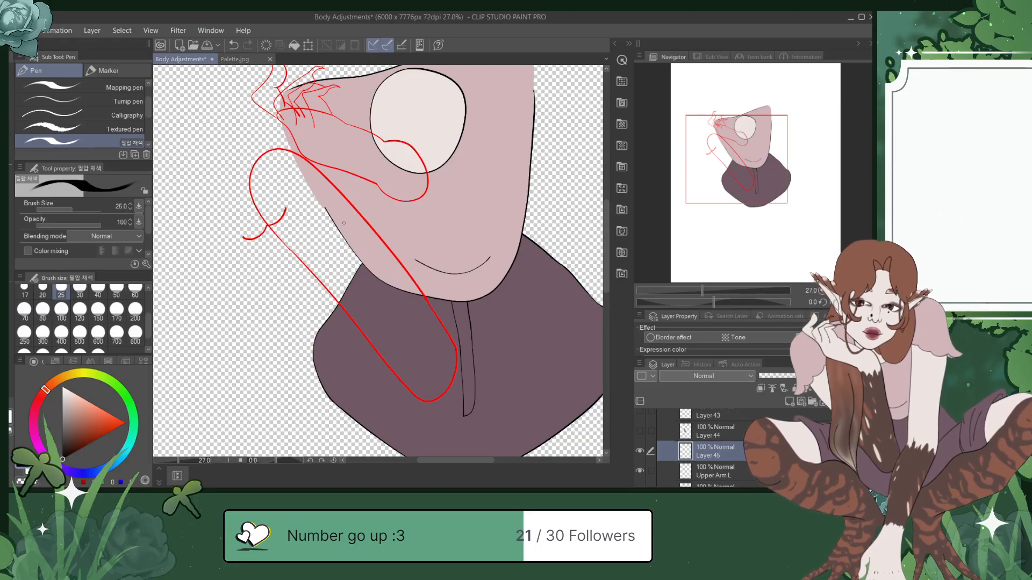
# Step: Ink the start of the upper arm's outer outline in black across the sketched sleeve cuff, undoing strokes that stray from the red sketch
pyautogui.scroll(3, 344, 223)
pyautogui.moveTo(736, 159); pyautogui.dragTo(726, 148)
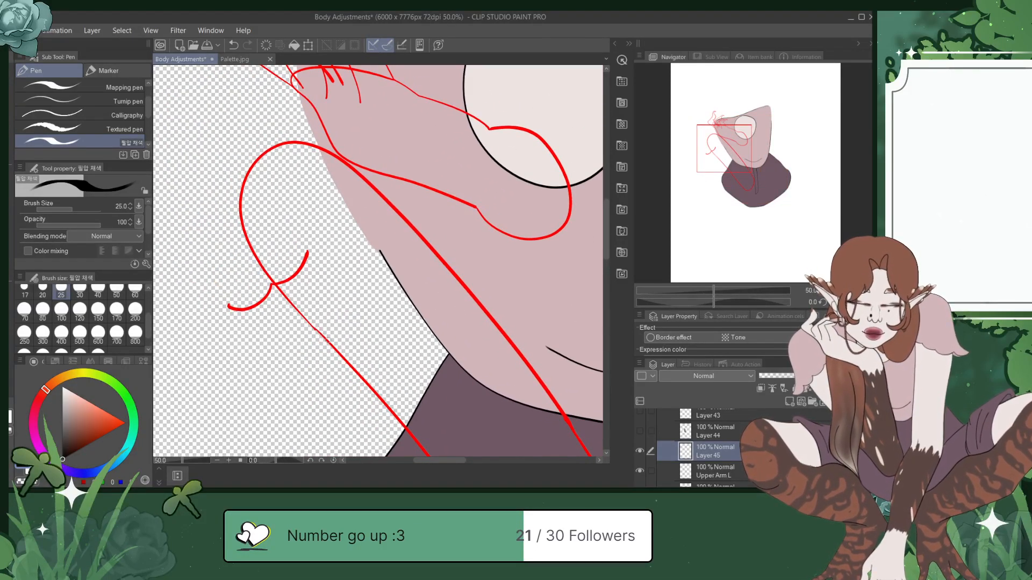
pyautogui.moveTo(281, 291); pyautogui.dragTo(259, 254)
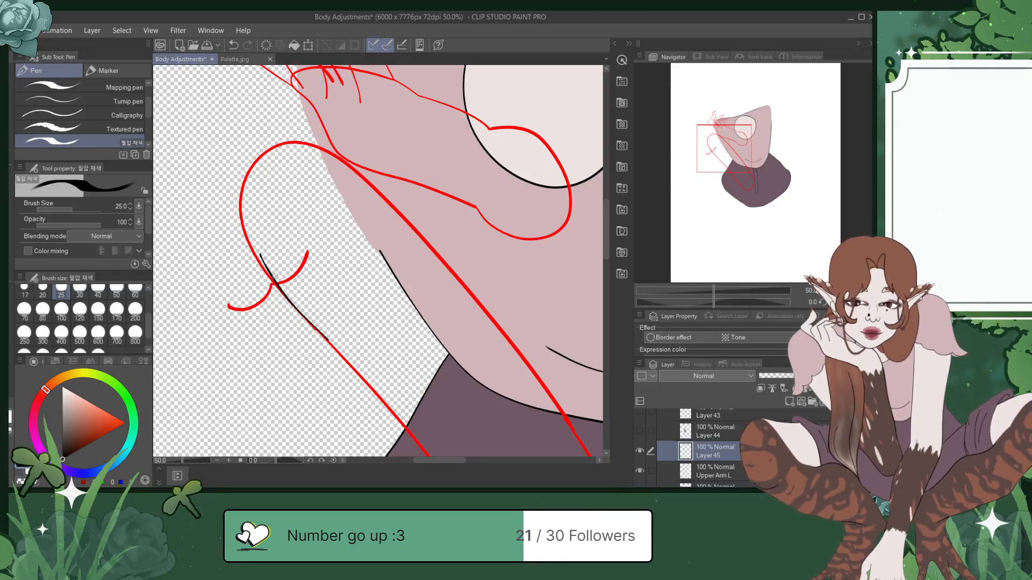
pyautogui.hotkey('ctrl', 'z')
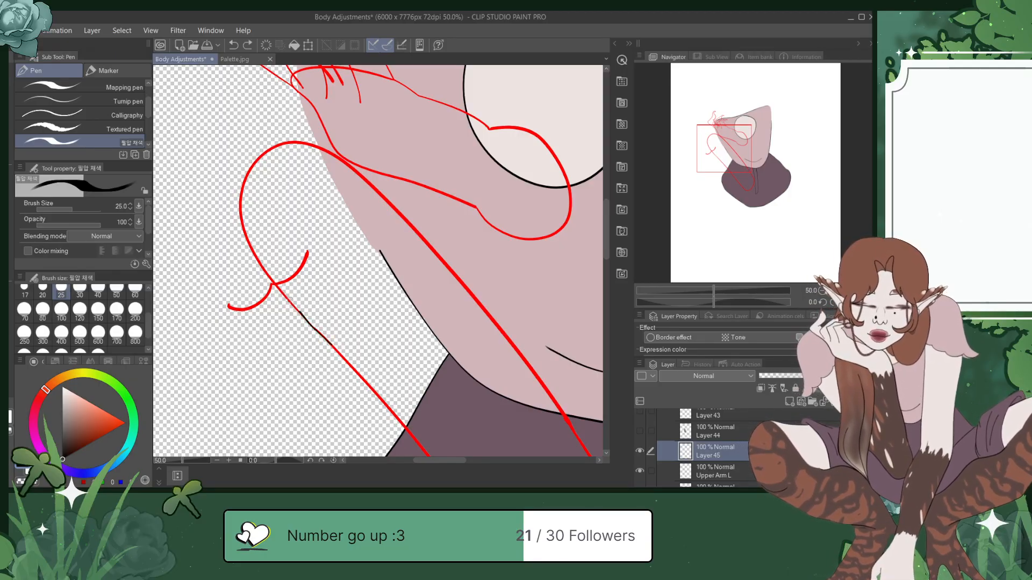
pyautogui.hotkey('ctrl', 'z')
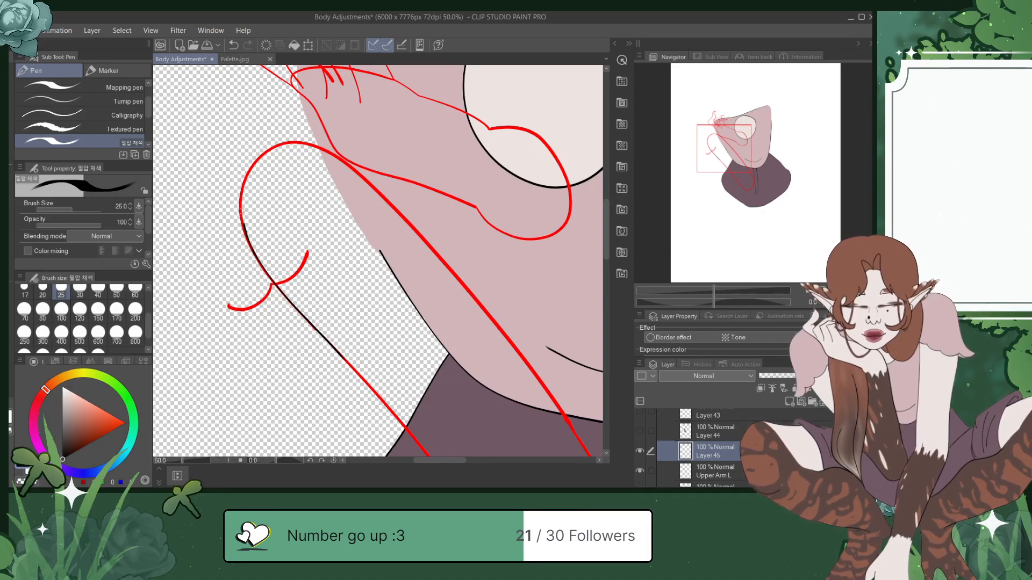
pyautogui.hotkey('ctrl', 'z')
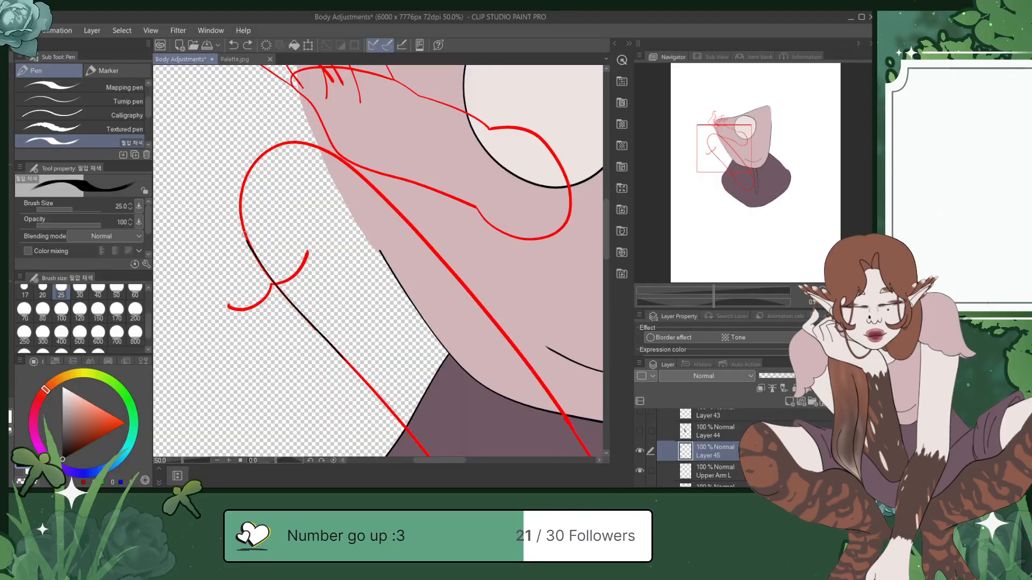
pyautogui.hotkey('ctrl', 'z')
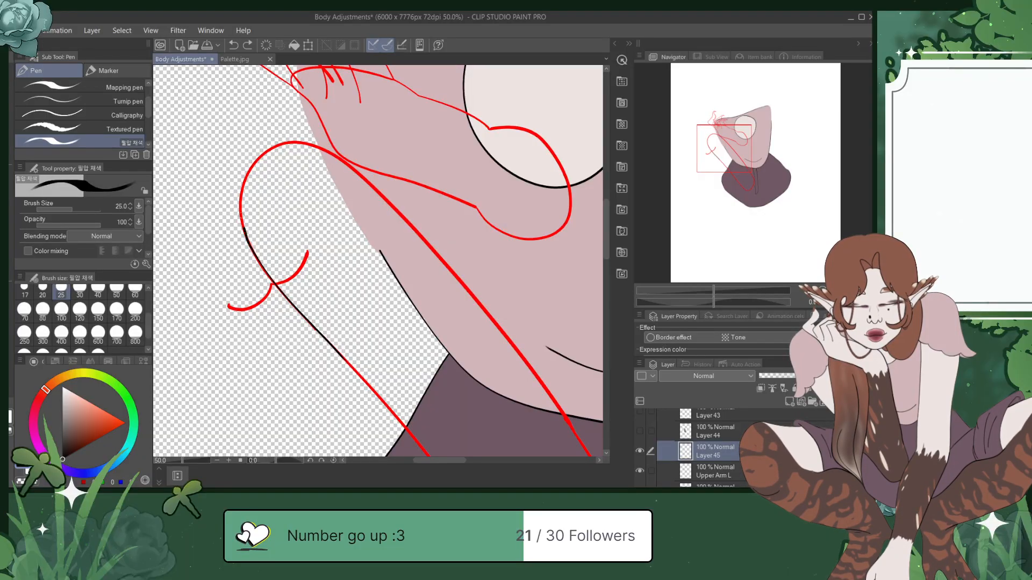
pyautogui.moveTo(349, 160); pyautogui.dragTo(405, 215)
pyautogui.hotkey('ctrl', 'z')
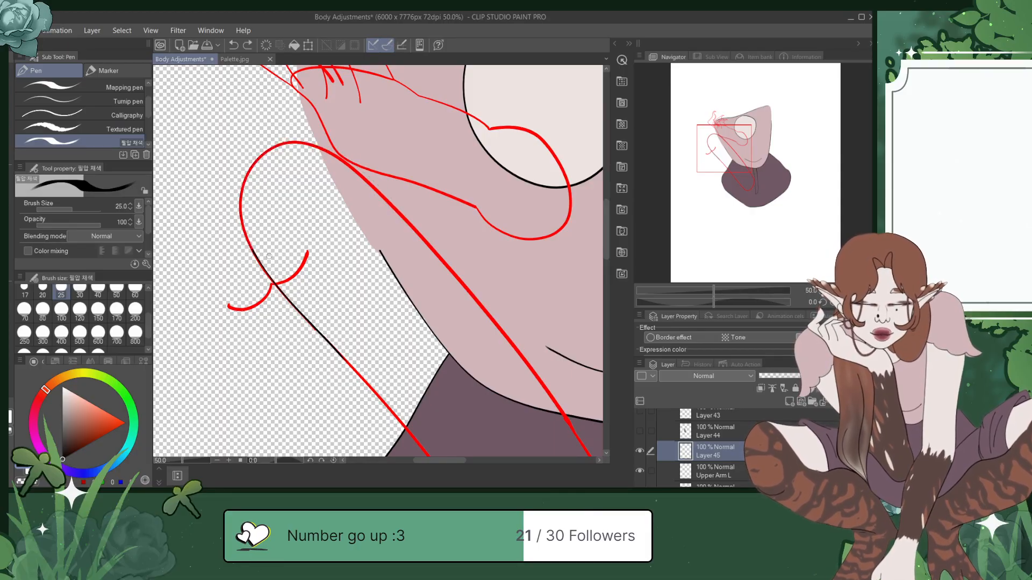
pyautogui.moveTo(340, 156); pyautogui.dragTo(488, 326)
pyautogui.hotkey('ctrl', 'z')
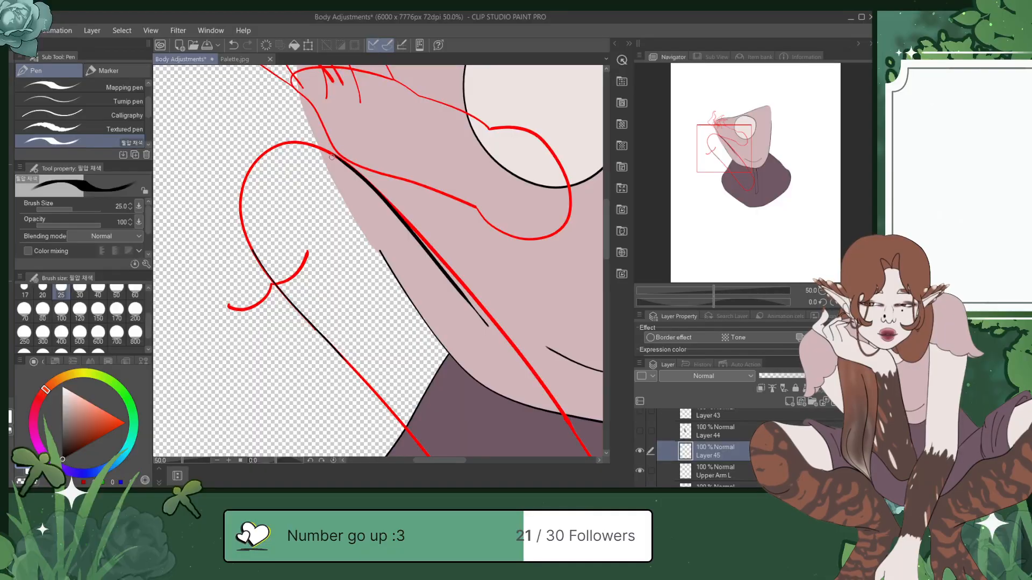
pyautogui.hotkey('ctrl', 'z')
pyautogui.moveTo(347, 161)
pyautogui.mouseDown()
pyautogui.moveTo(426, 234)
pyautogui.moveTo(516, 350)
pyautogui.mouseUp()
pyautogui.hotkey('ctrl', 'z')
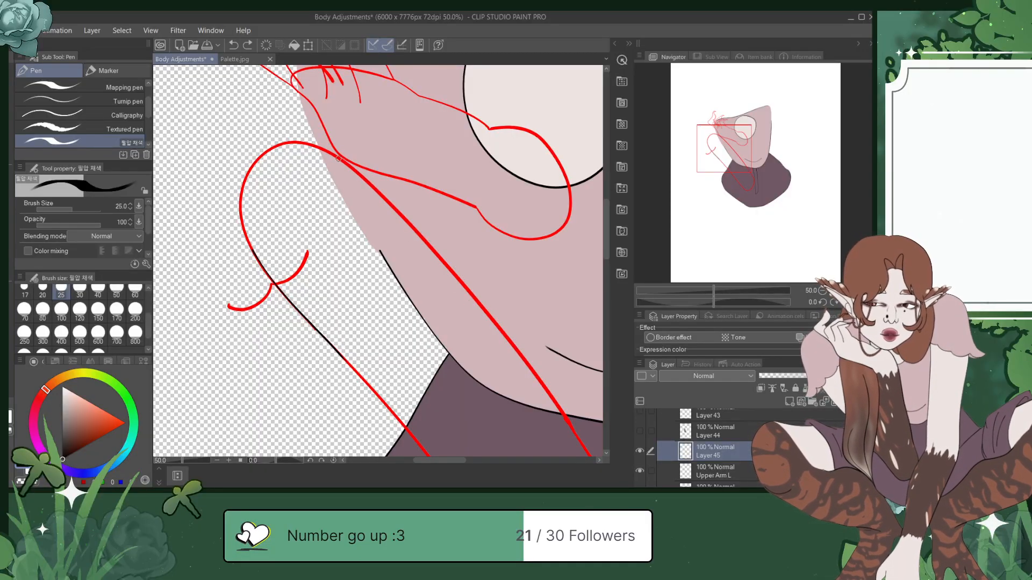
pyautogui.moveTo(372, 190); pyautogui.dragTo(539, 387)
pyautogui.hotkey('ctrl', 'z')
pyautogui.moveTo(361, 176); pyautogui.dragTo(403, 220)
pyautogui.hotkey('ctrl', 'z')
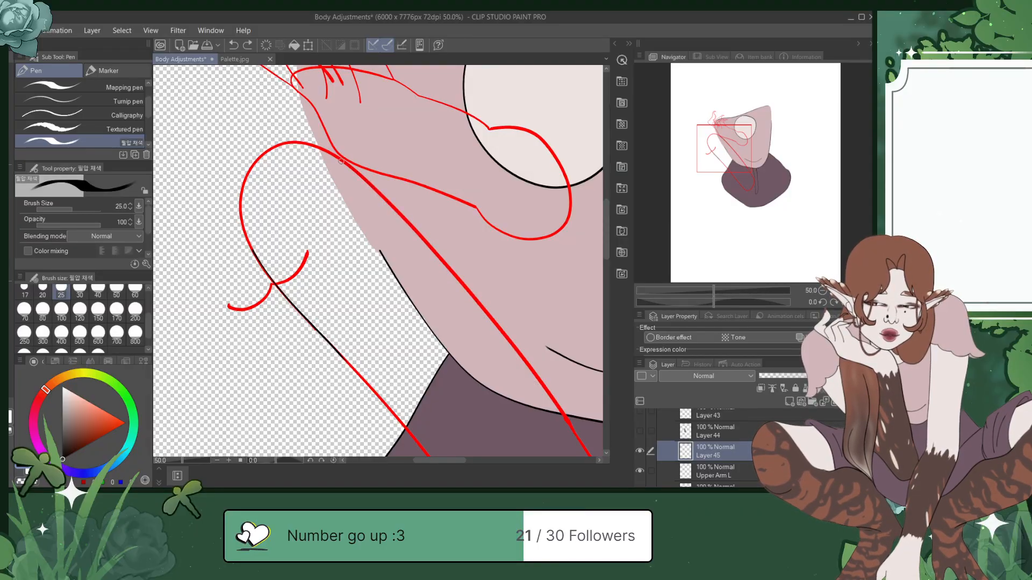
pyautogui.moveTo(366, 181); pyautogui.dragTo(430, 246)
pyautogui.hotkey('ctrl', 'z')
pyautogui.moveTo(367, 179); pyautogui.dragTo(447, 263)
pyautogui.hotkey('ctrl', 'z')
# Step: Rotate the canvas to -130 degrees and ink the upper arm's inner outline over the pink torso in black along the red sketch
pyautogui.click(825, 303)
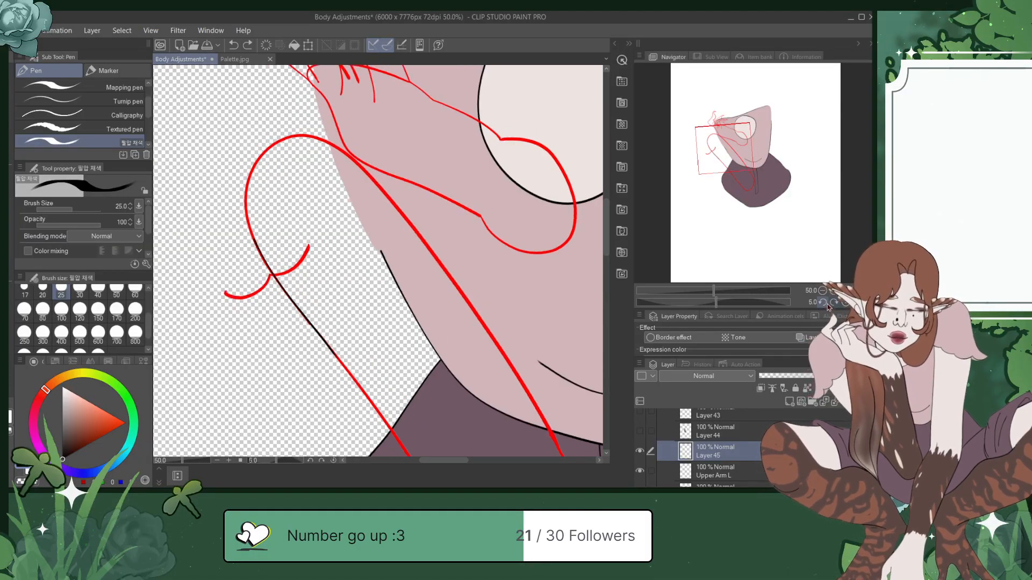
pyautogui.click(823, 302)
pyautogui.click(822, 302)
pyautogui.click(822, 303)
pyautogui.click(822, 303)
pyautogui.click(822, 304)
pyautogui.click(823, 303)
pyautogui.click(822, 304)
pyautogui.click(822, 303)
pyautogui.click(822, 304)
pyautogui.click(822, 304)
pyautogui.click(823, 304)
pyautogui.click(823, 304)
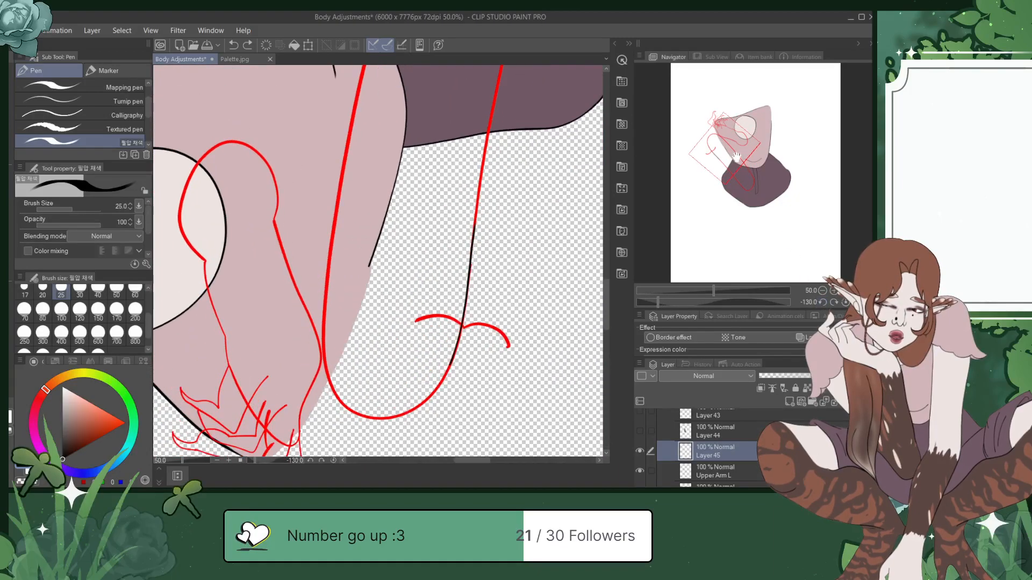
pyautogui.moveTo(725, 149)
pyautogui.mouseDown()
pyautogui.moveTo(715, 143)
pyautogui.moveTo(724, 148)
pyautogui.mouseUp()
pyautogui.moveTo(320, 290); pyautogui.dragTo(357, 88)
pyautogui.hotkey('ctrl', 'z')
pyautogui.moveTo(318, 327)
pyautogui.mouseDown()
pyautogui.moveTo(364, 74)
pyautogui.moveTo(317, 355)
pyautogui.mouseUp()
pyautogui.hotkey('ctrl', 'z')
pyautogui.hotkey('ctrl', 'z')
pyautogui.moveTo(318, 318); pyautogui.dragTo(360, 77)
pyautogui.hotkey('ctrl', 'z')
pyautogui.moveTo(317, 327); pyautogui.dragTo(362, 71)
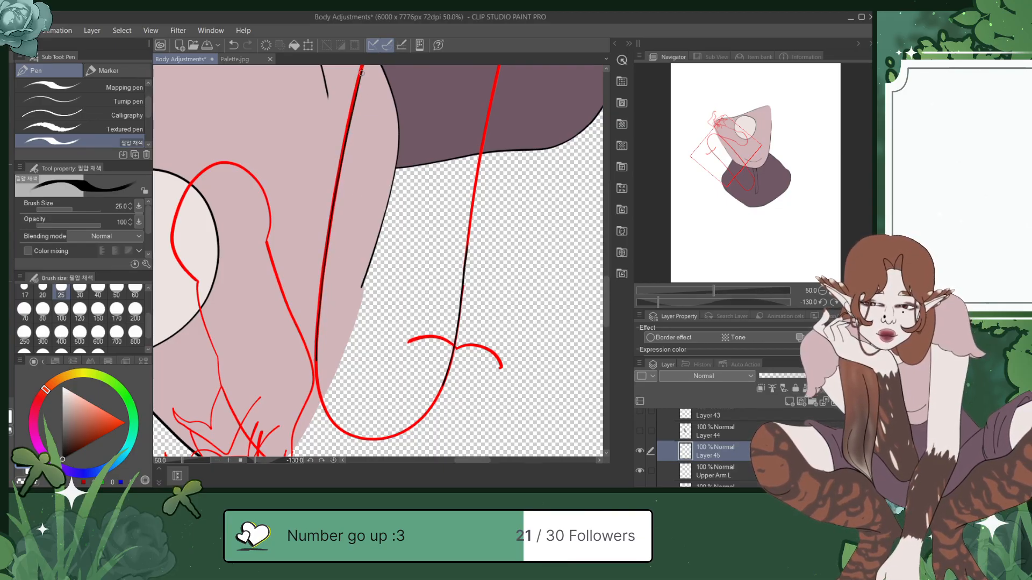
# Step: Ink the outline around the rounded elbow and back along the upper arm's outer side in black, and save the drawing
pyautogui.moveTo(719, 145)
pyautogui.mouseDown()
pyautogui.moveTo(759, 179)
pyautogui.moveTo(745, 189)
pyautogui.mouseUp()
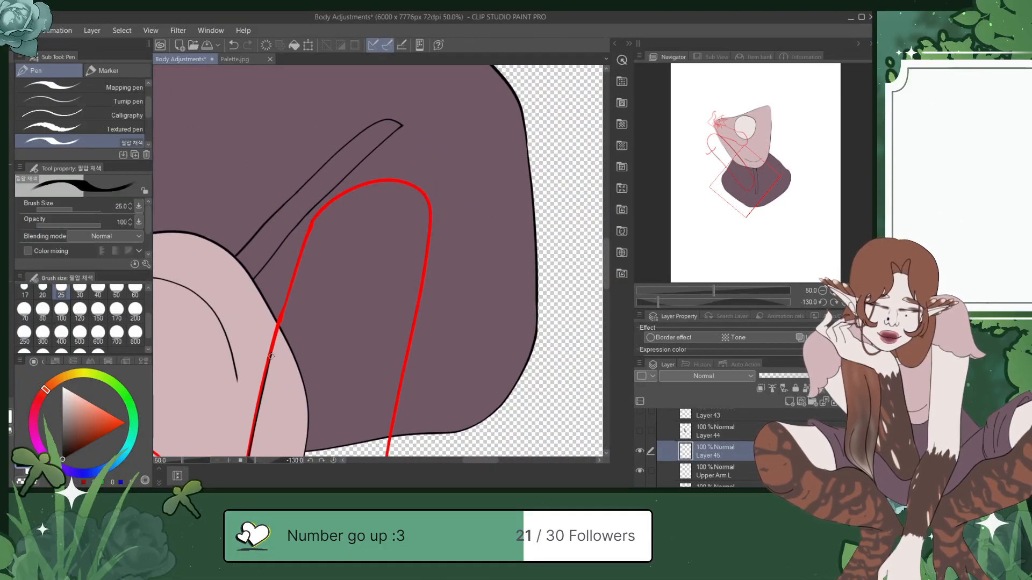
pyautogui.moveTo(281, 313)
pyautogui.mouseDown()
pyautogui.moveTo(324, 206)
pyautogui.moveTo(359, 184)
pyautogui.moveTo(403, 176)
pyautogui.moveTo(425, 187)
pyautogui.moveTo(430, 241)
pyautogui.moveTo(394, 426)
pyautogui.mouseUp()
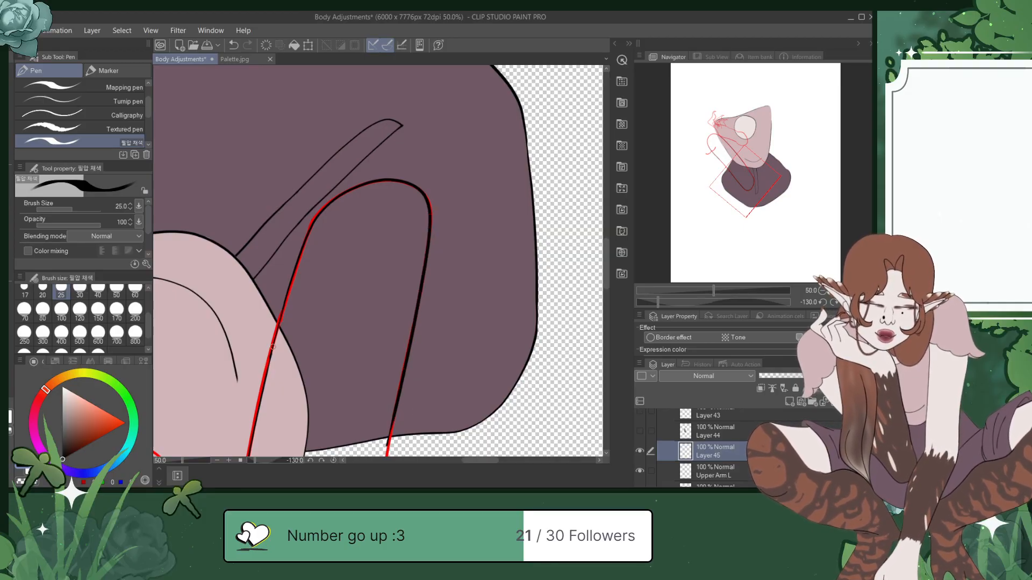
pyautogui.hotkey('ctrl', 's')
# Step: Join the upper arm's inner outline to the elbow outline near the torso's lower edge, redrawing the black connecting stroke, and save
pyautogui.scroll(3, 274, 351)
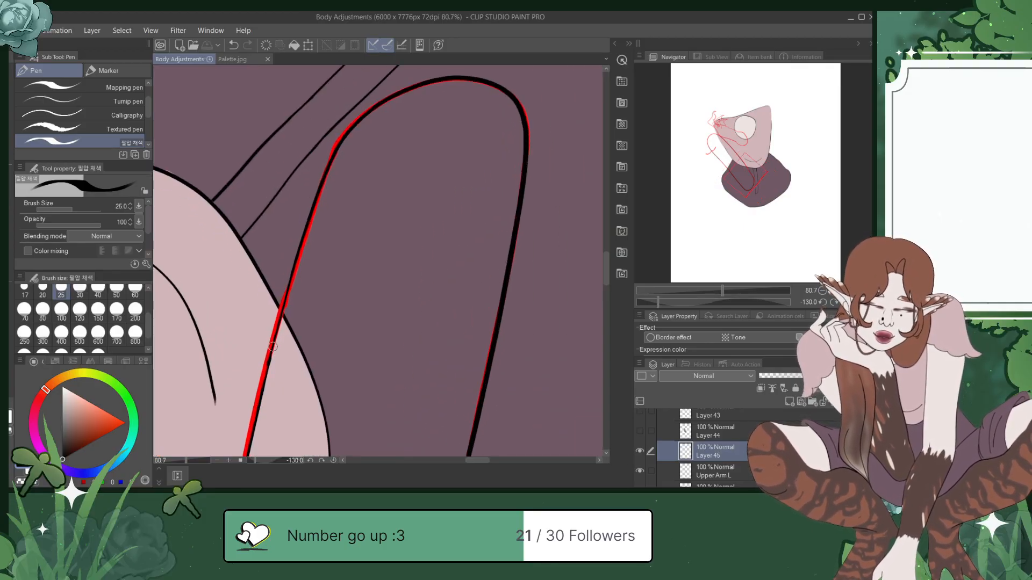
pyautogui.moveTo(261, 368); pyautogui.dragTo(266, 321)
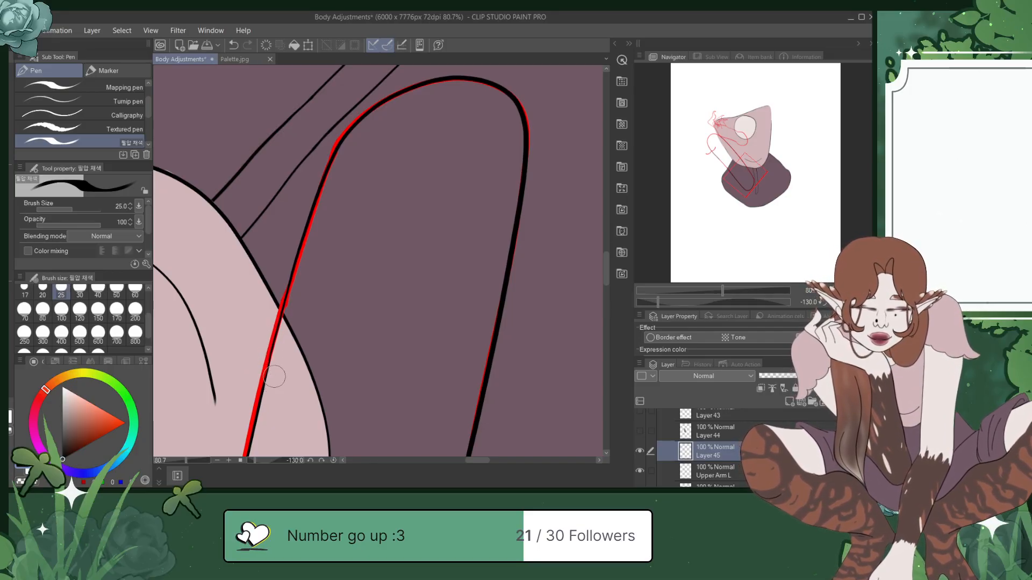
pyautogui.hotkey('ctrl', 'z')
pyautogui.moveTo(268, 351); pyautogui.dragTo(272, 342)
pyautogui.hotkey('ctrl', 'z')
pyautogui.moveTo(262, 389); pyautogui.dragTo(273, 330)
pyautogui.hotkey('ctrl', 'z')
pyautogui.moveTo(263, 384); pyautogui.dragTo(274, 334)
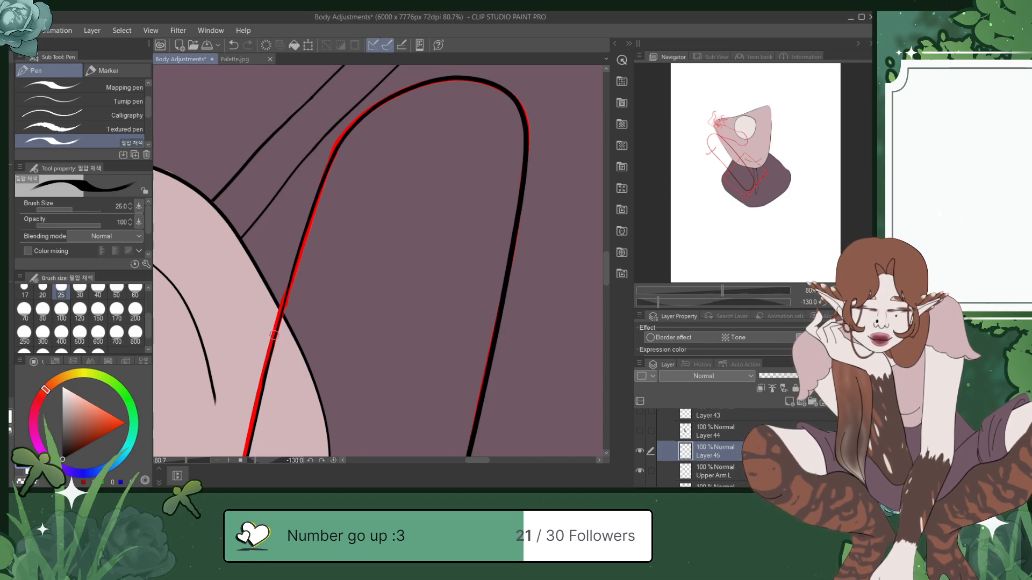
pyautogui.hotkey('ctrl', 'z')
pyautogui.moveTo(263, 391); pyautogui.dragTo(275, 334)
pyautogui.hotkey('ctrl', 'z')
pyautogui.moveTo(258, 398); pyautogui.dragTo(274, 320)
pyautogui.hotkey('ctrl', 'z')
pyautogui.moveTo(258, 398); pyautogui.dragTo(275, 324)
pyautogui.hotkey('ctrl', 'z')
pyautogui.moveTo(256, 402); pyautogui.dragTo(275, 321)
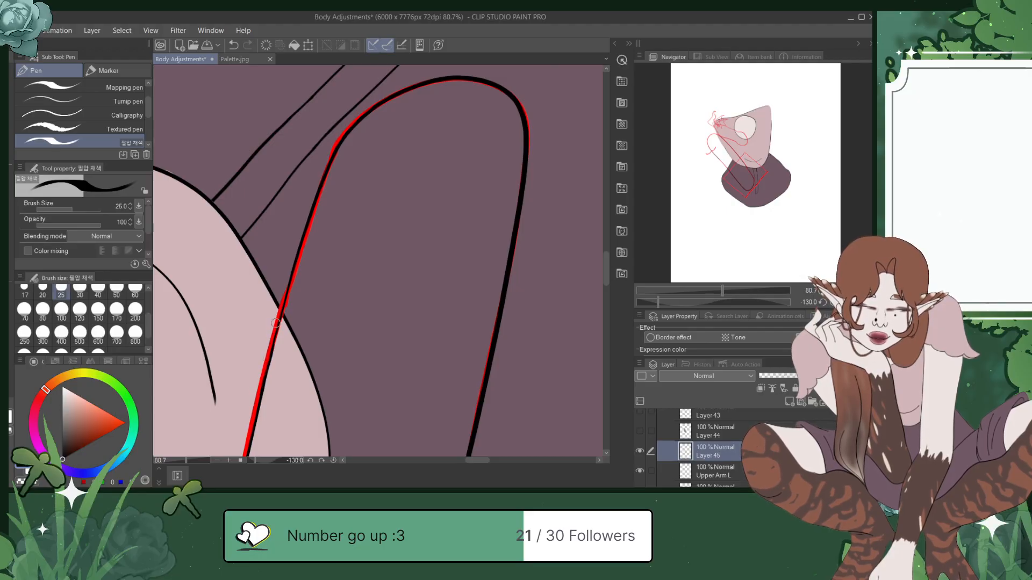
pyautogui.hotkey('ctrl', 's')
# Step: Reset the canvas rotation, ink the missing stretch of the upper arm's outer outline between cuff and elbow, and save the drawing
pyautogui.moveTo(744, 171)
pyautogui.mouseDown()
pyautogui.moveTo(737, 194)
pyautogui.moveTo(728, 161)
pyautogui.mouseUp()
pyautogui.click(844, 302)
pyautogui.moveTo(251, 178); pyautogui.dragTo(391, 340)
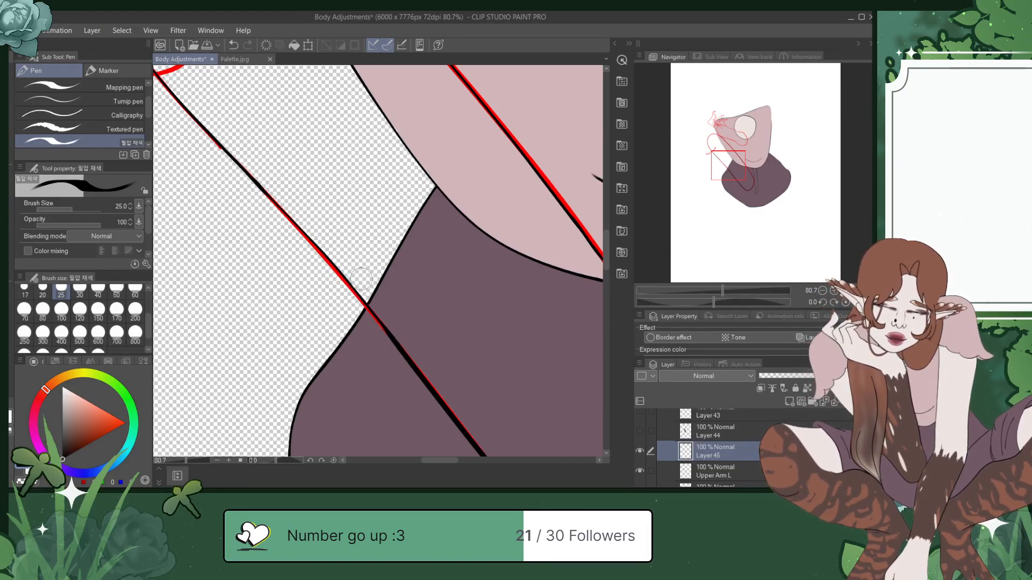
pyautogui.hotkey('ctrl', 's')
pyautogui.scroll(-3, 427, 373)
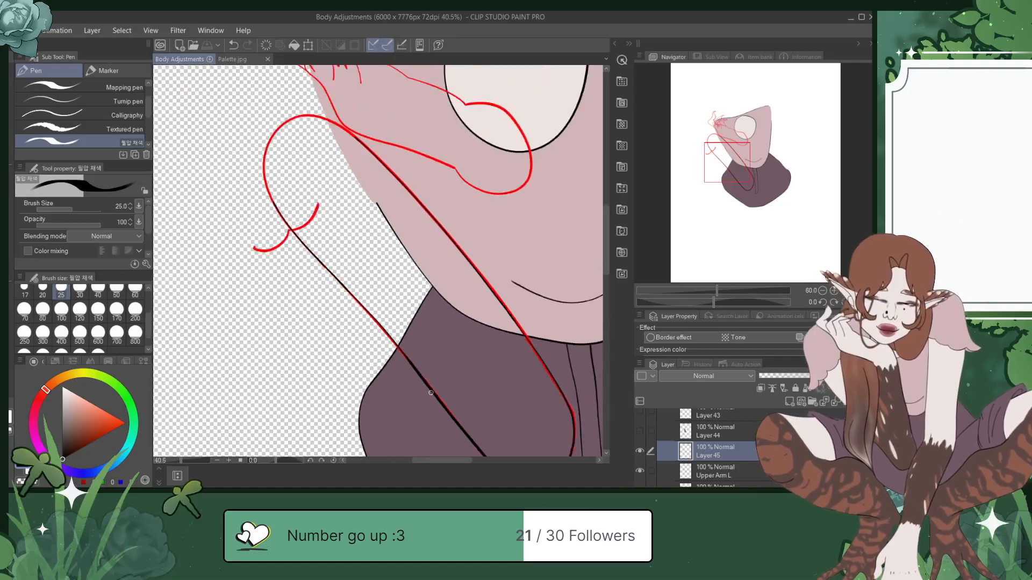
# Step: Ink the rounded shoulder end in black along the red sketch, joining the upper arm's outer and inner outlines, and save the drawing
pyautogui.moveTo(735, 160); pyautogui.dragTo(728, 151)
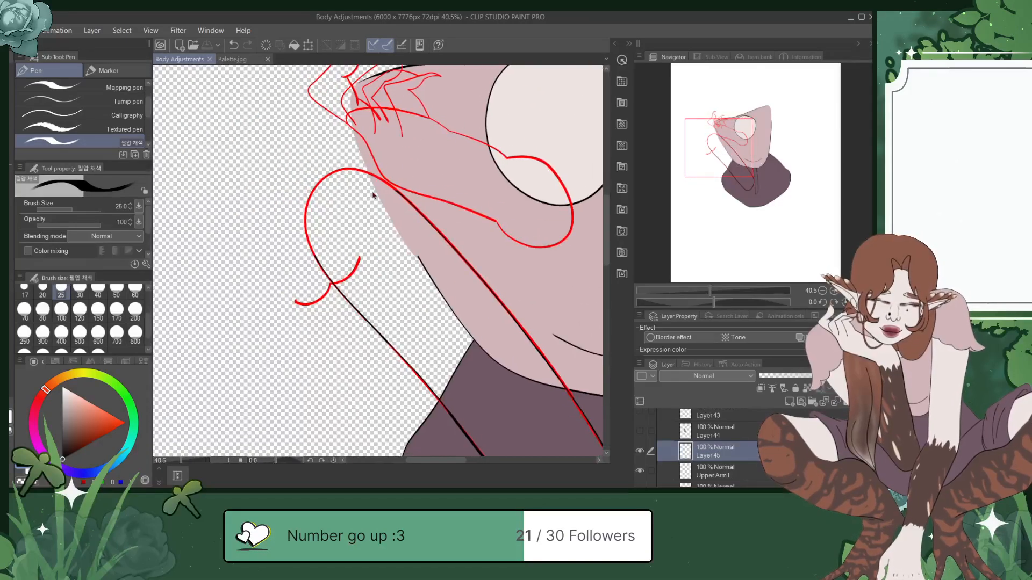
pyautogui.scroll(4, 372, 190)
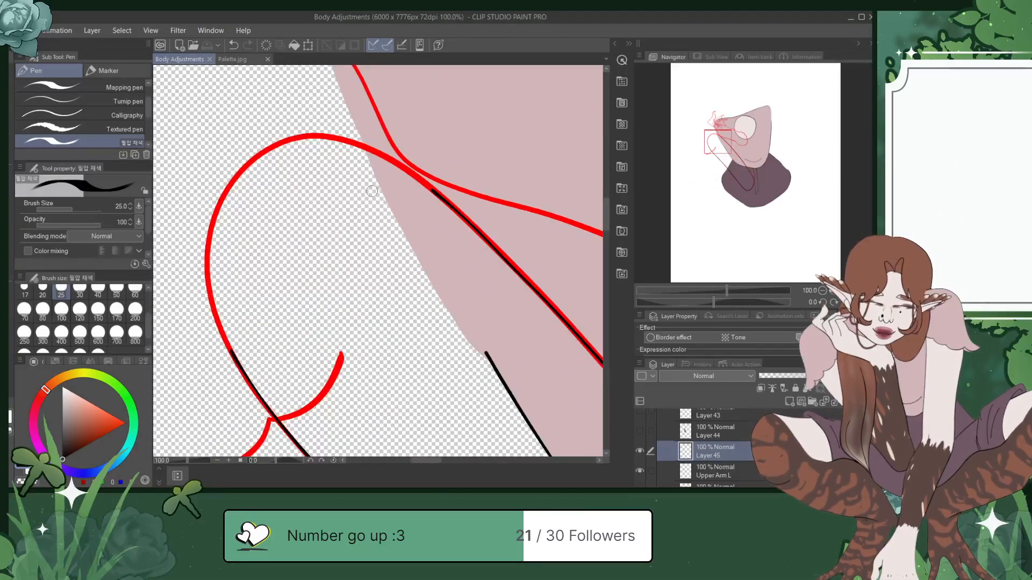
pyautogui.moveTo(231, 351); pyautogui.dragTo(210, 286)
pyautogui.hotkey('ctrl', 'z')
pyautogui.moveTo(234, 357)
pyautogui.mouseDown()
pyautogui.moveTo(208, 242)
pyautogui.moveTo(218, 206)
pyautogui.moveTo(267, 153)
pyautogui.moveTo(294, 139)
pyautogui.moveTo(358, 142)
pyautogui.moveTo(460, 212)
pyautogui.moveTo(482, 209)
pyautogui.mouseUp()
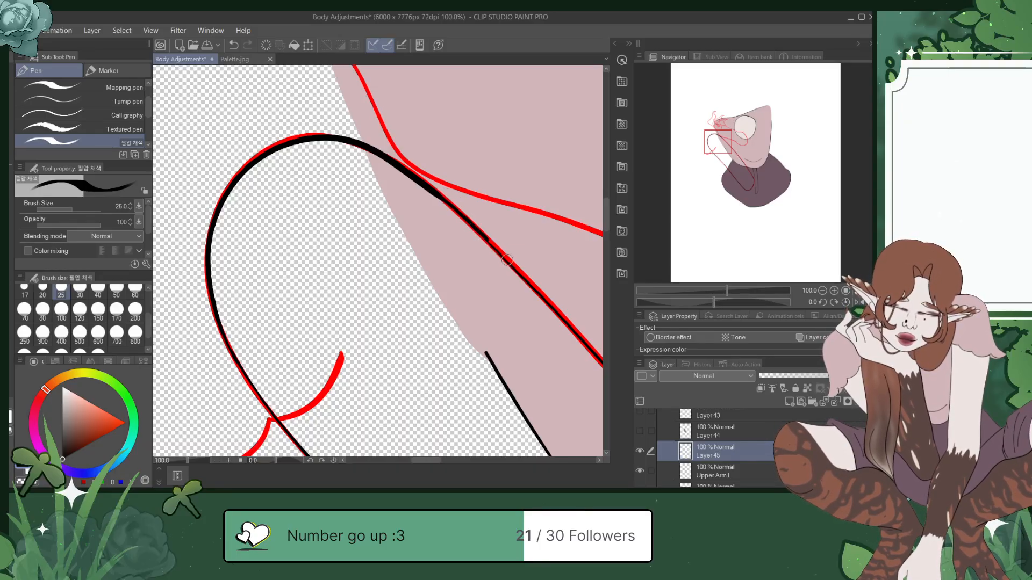
pyautogui.hotkey('ctrl', 'z')
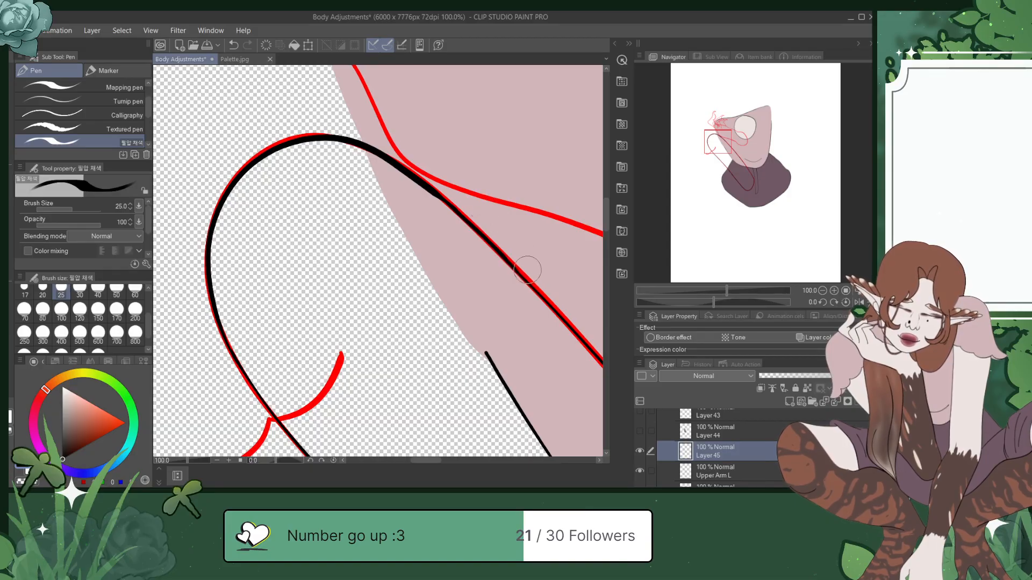
pyautogui.hotkey('ctrl', 's')
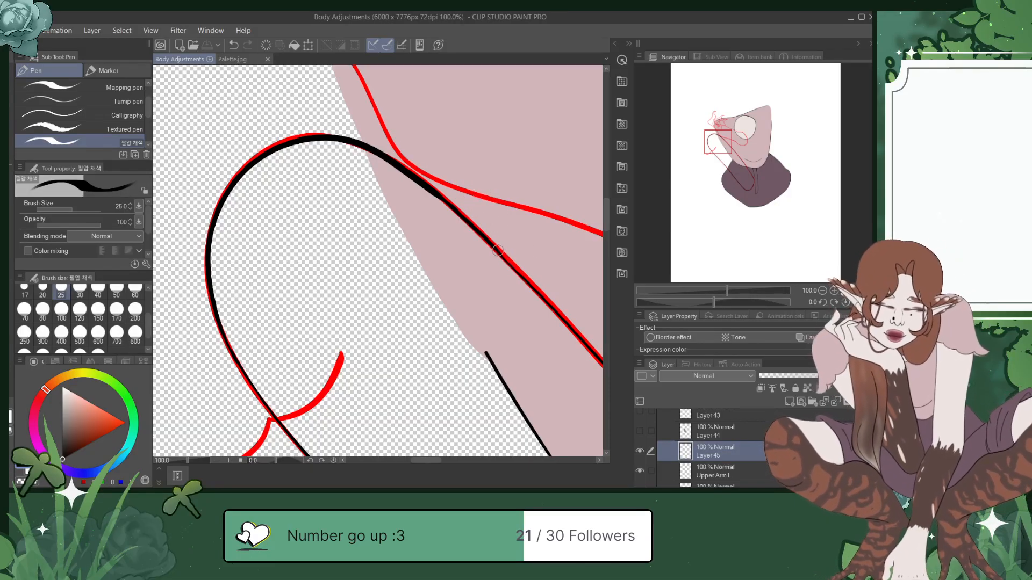
pyautogui.moveTo(522, 276); pyautogui.dragTo(497, 250)
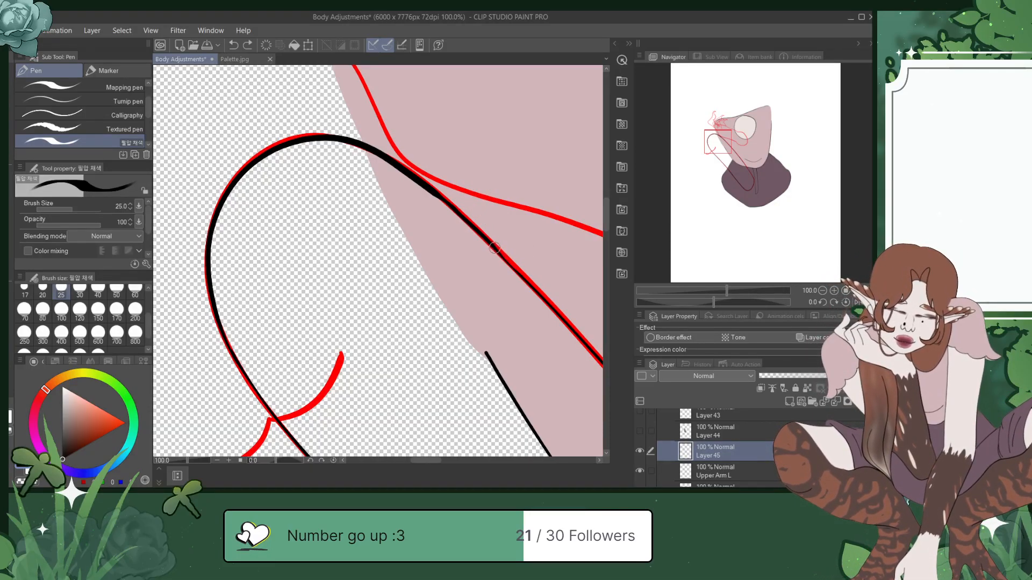
pyautogui.hotkey('ctrl', 's')
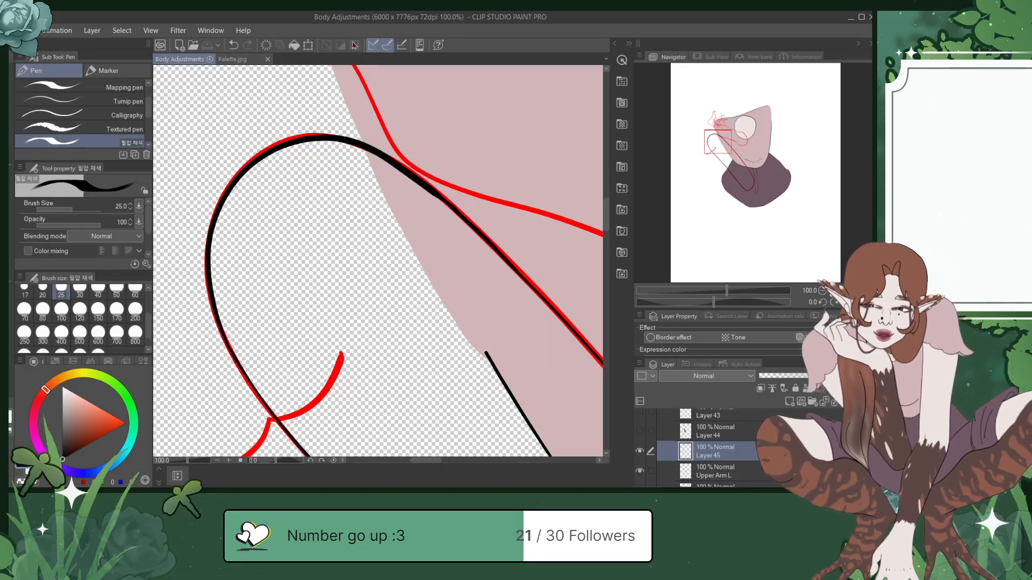
# Step: Sample the pale oval's color, replace the Upper Arm L sketch layer with a new empty layer beneath Layer 45, and save
pyautogui.scroll(-5, 353, 138)
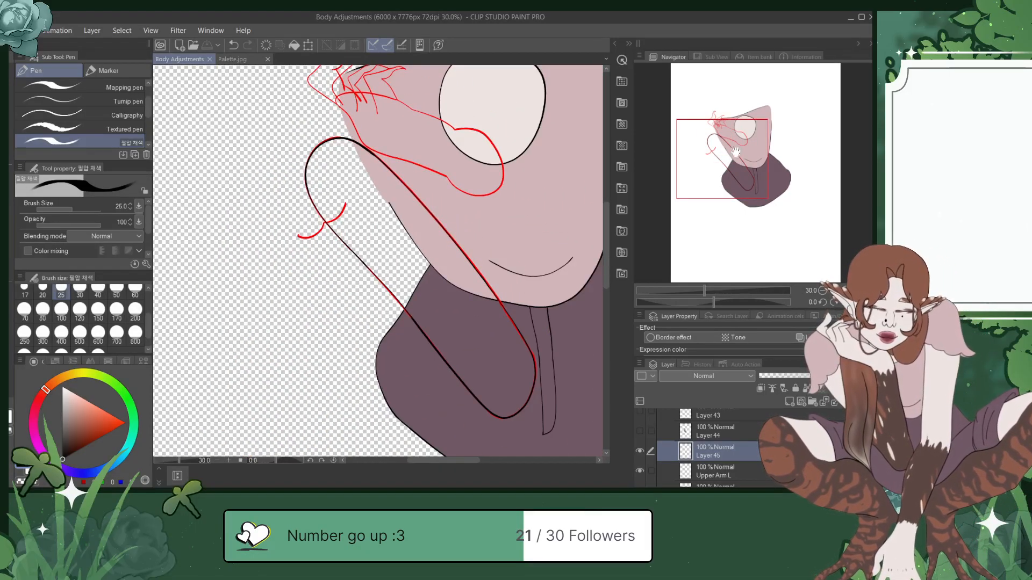
pyautogui.moveTo(741, 154); pyautogui.dragTo(755, 157)
pyautogui.keyDown('alt'); pyautogui.click(429, 84); pyautogui.keyUp('alt')
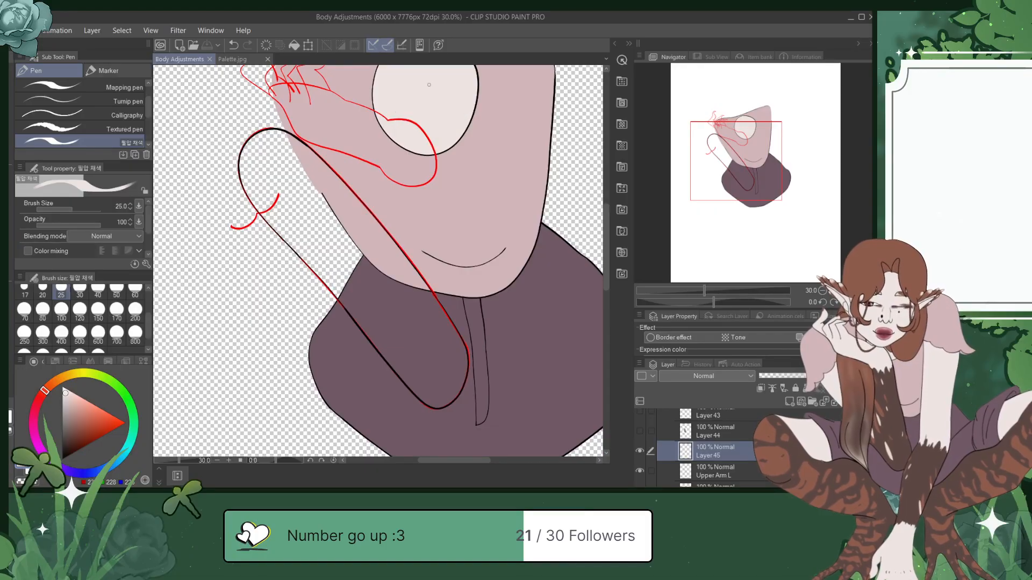
pyautogui.click(741, 475)
pyautogui.press('Delete')
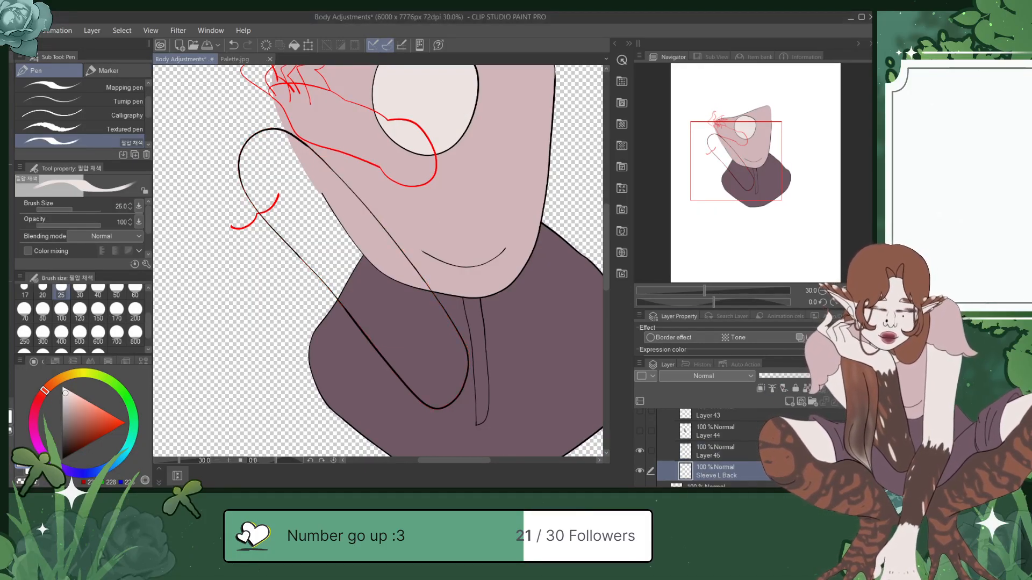
pyautogui.hotkey('ctrl', 's')
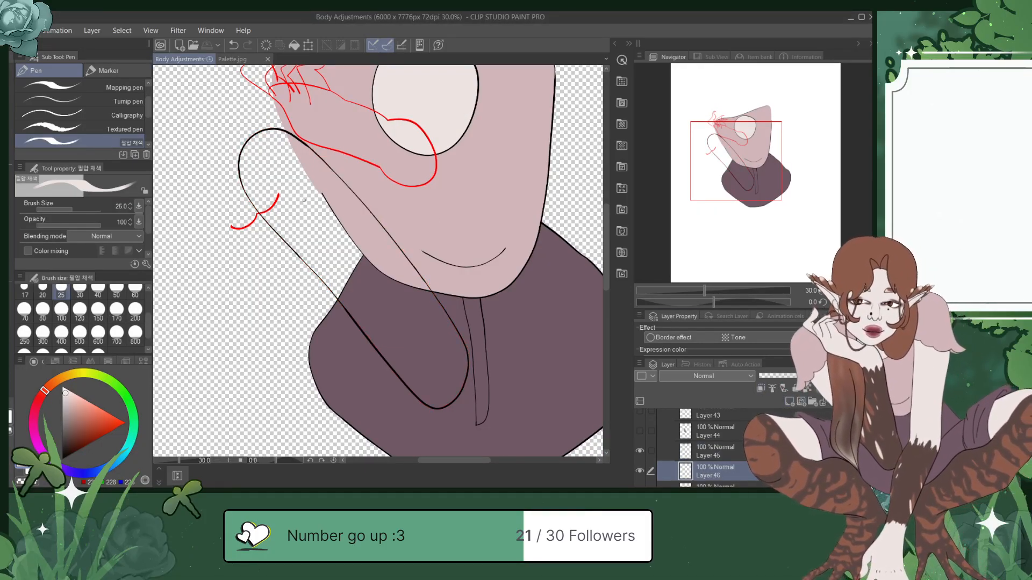
# Step: Paint the bulk of the upper arm in the pale color with the Mapping pen at size 200
pyautogui.click(129, 87)
pyautogui.click(135, 311)
pyautogui.moveTo(294, 216)
pyautogui.mouseDown()
pyautogui.moveTo(263, 183)
pyautogui.moveTo(259, 161)
pyautogui.moveTo(274, 147)
pyautogui.moveTo(311, 170)
pyautogui.moveTo(368, 250)
pyautogui.mouseUp()
pyautogui.moveTo(310, 191)
pyautogui.mouseDown()
pyautogui.moveTo(364, 252)
pyautogui.moveTo(272, 204)
pyautogui.moveTo(383, 308)
pyautogui.mouseUp()
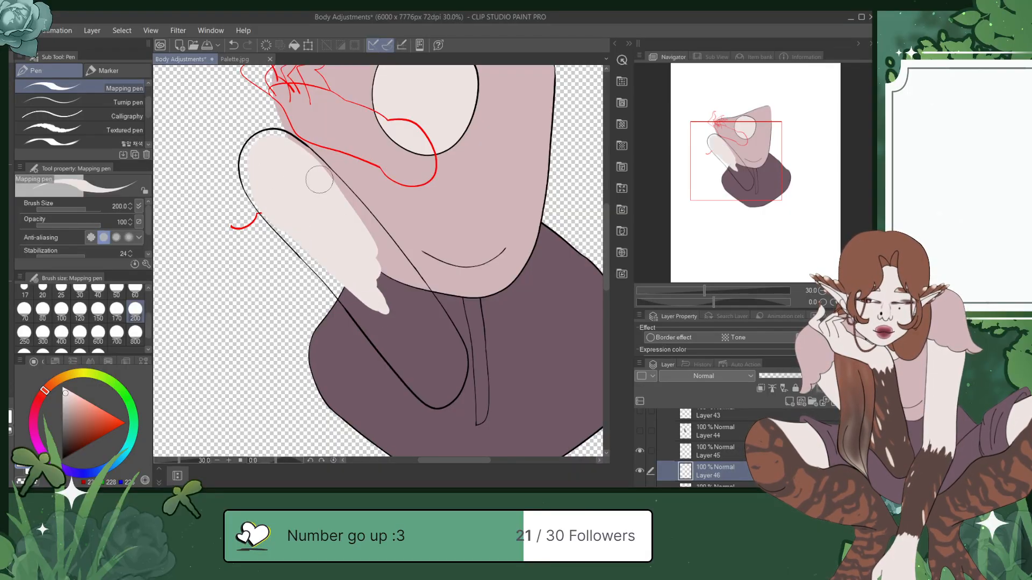
pyautogui.moveTo(319, 180)
pyautogui.mouseDown()
pyautogui.moveTo(372, 296)
pyautogui.moveTo(429, 374)
pyautogui.moveTo(358, 291)
pyautogui.moveTo(440, 392)
pyautogui.moveTo(448, 350)
pyautogui.moveTo(368, 247)
pyautogui.mouseUp()
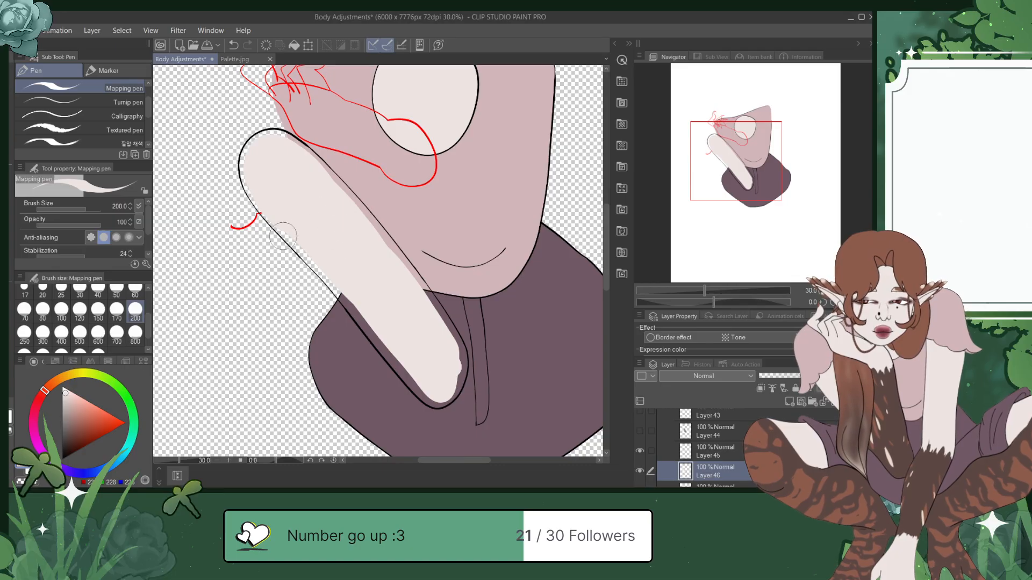
# Step: With the brush size at 100, fill the pale color up to the outline along the lower inner side and around the elbow
pyautogui.click(61, 309)
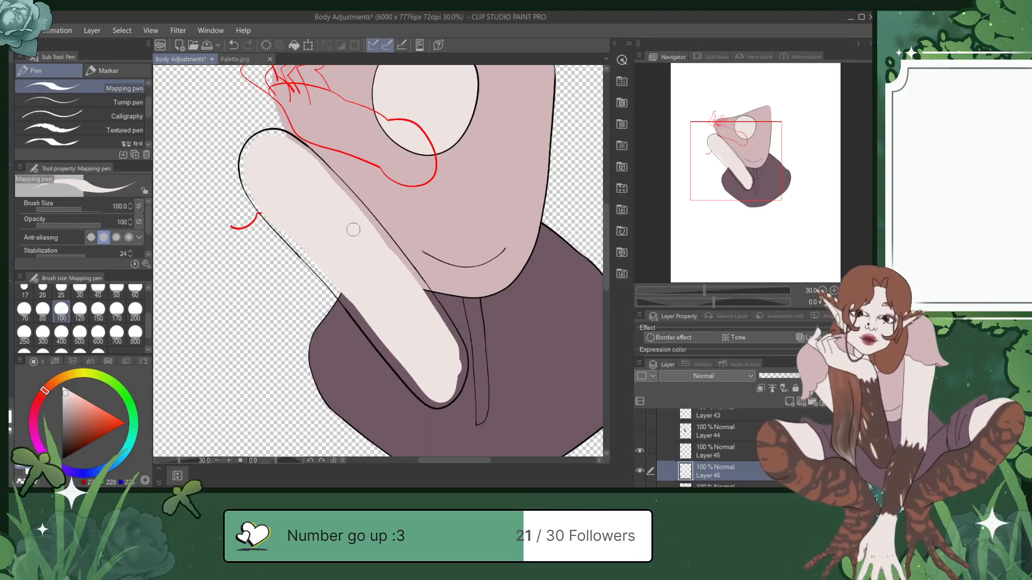
pyautogui.scroll(4, 337, 217)
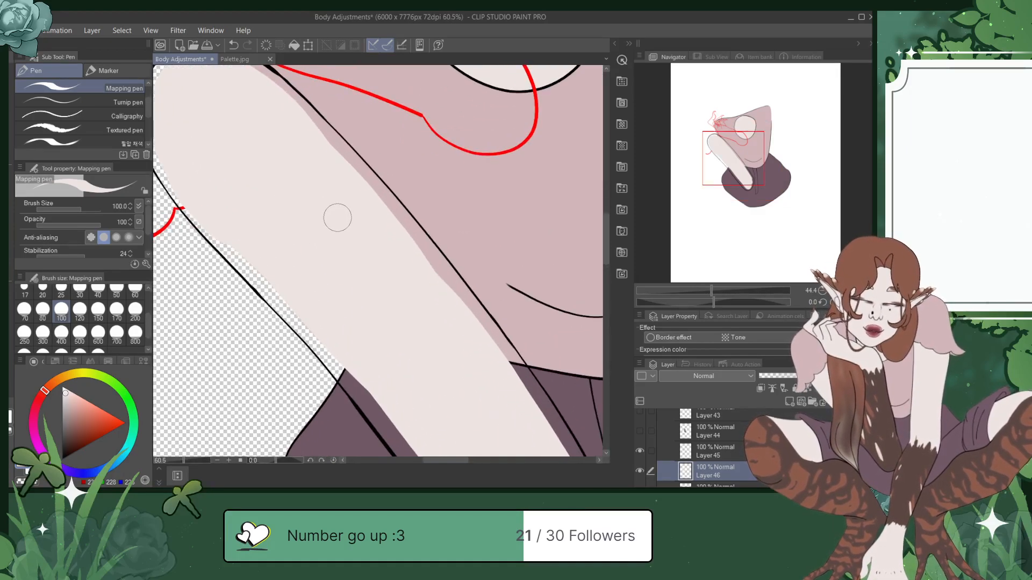
pyautogui.scroll(1, 246, 223)
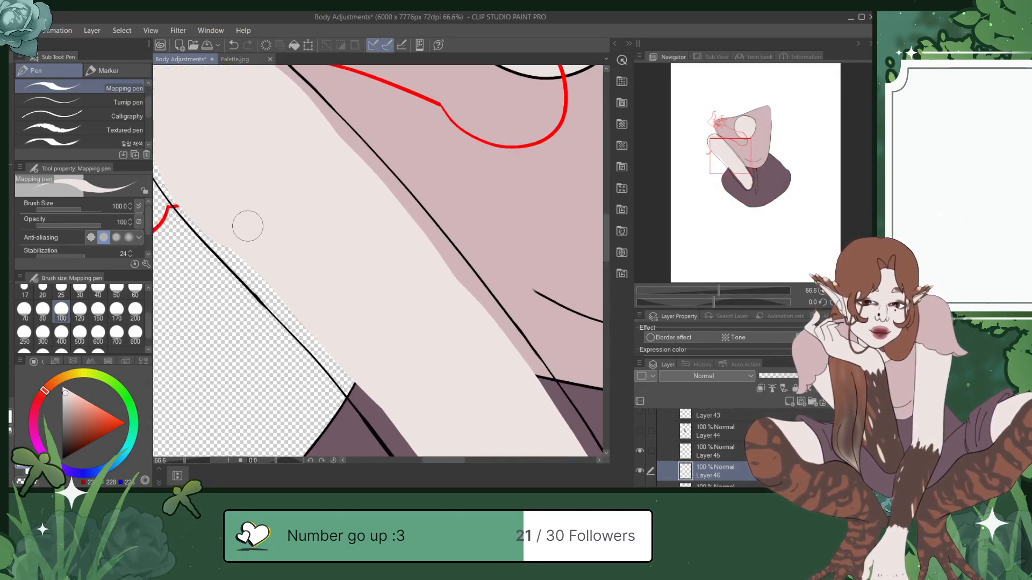
pyautogui.moveTo(740, 156); pyautogui.dragTo(747, 151)
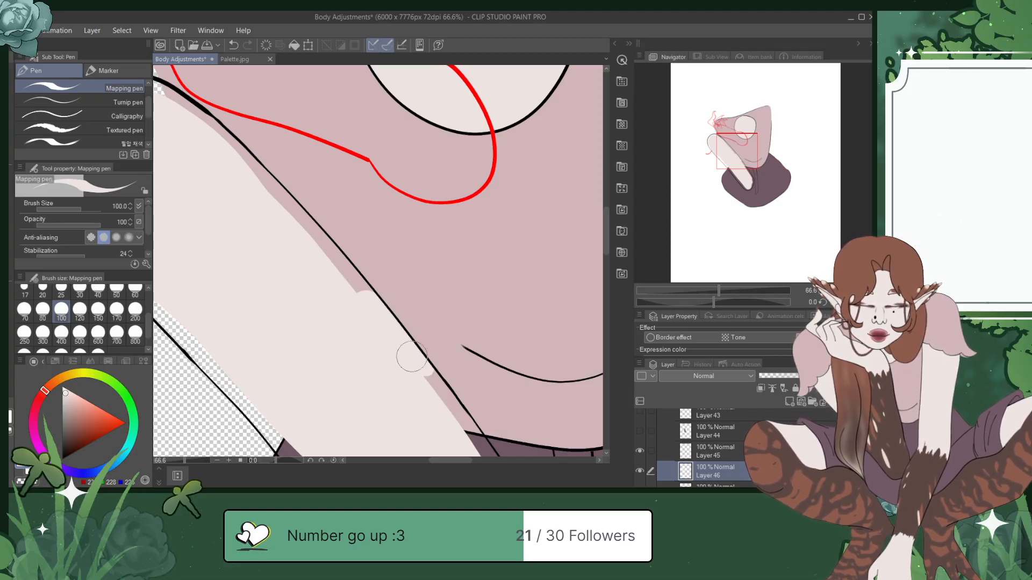
pyautogui.moveTo(742, 151); pyautogui.dragTo(751, 169)
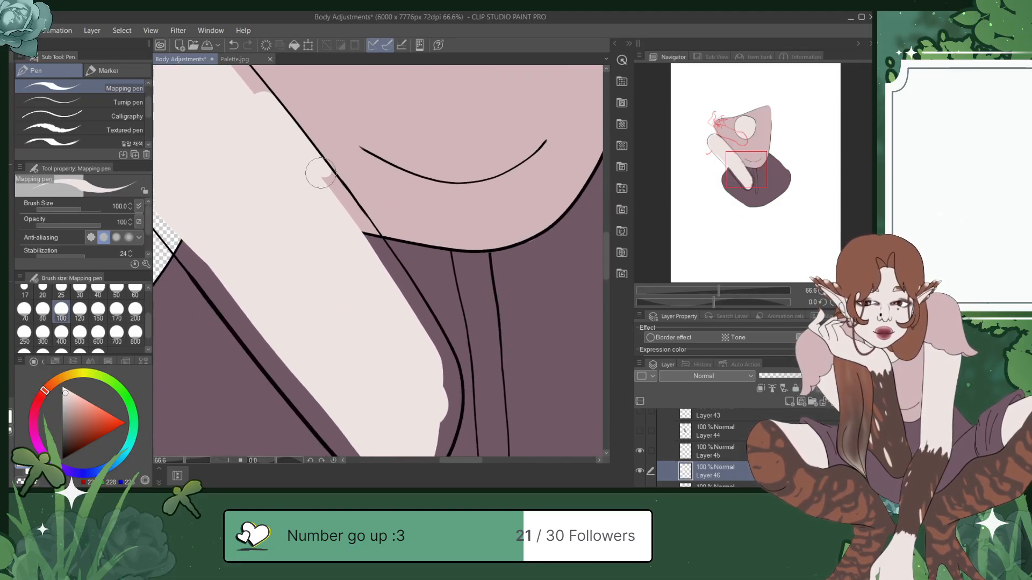
pyautogui.moveTo(336, 192)
pyautogui.mouseDown()
pyautogui.moveTo(353, 212)
pyautogui.moveTo(321, 166)
pyautogui.moveTo(397, 298)
pyautogui.moveTo(361, 218)
pyautogui.moveTo(407, 296)
pyautogui.moveTo(368, 225)
pyautogui.moveTo(439, 358)
pyautogui.moveTo(390, 260)
pyautogui.moveTo(451, 378)
pyautogui.moveTo(452, 347)
pyautogui.mouseUp()
pyautogui.moveTo(755, 167); pyautogui.dragTo(753, 179)
pyautogui.moveTo(461, 272)
pyautogui.mouseDown()
pyautogui.moveTo(430, 342)
pyautogui.moveTo(444, 318)
pyautogui.moveTo(403, 352)
pyautogui.moveTo(437, 336)
pyautogui.moveTo(409, 357)
pyautogui.moveTo(369, 323)
pyautogui.moveTo(266, 176)
pyautogui.mouseUp()
pyautogui.moveTo(734, 178); pyautogui.dragTo(733, 169)
pyautogui.moveTo(409, 366)
pyautogui.mouseDown()
pyautogui.moveTo(311, 231)
pyautogui.moveTo(314, 276)
pyautogui.moveTo(338, 308)
pyautogui.mouseUp()
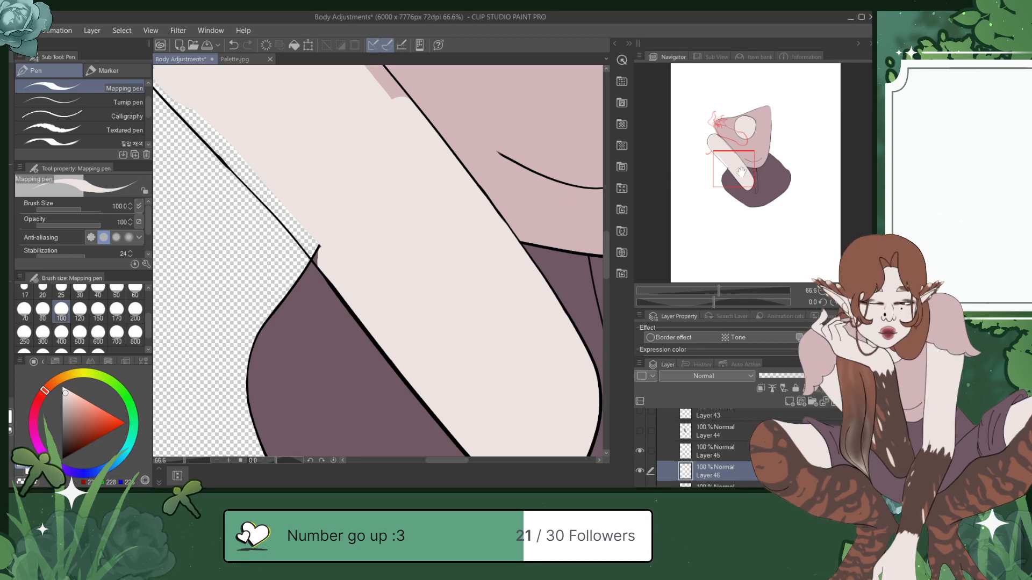
# Step: Fill the remaining gaps along the arm's outer side, the rounded shoulder and the upper inner edge in the pale color, and save
pyautogui.moveTo(740, 172); pyautogui.dragTo(733, 163)
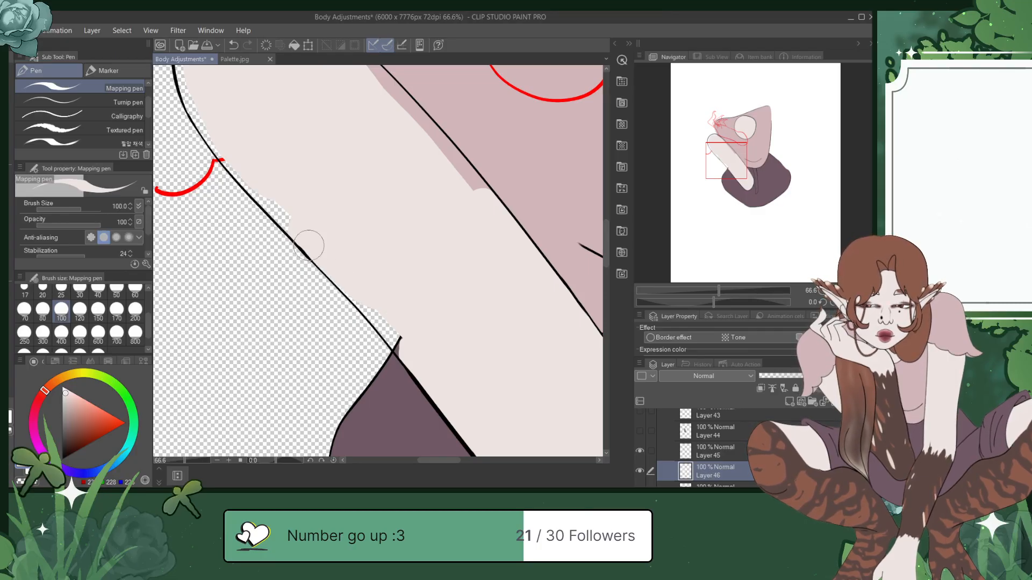
pyautogui.moveTo(308, 246); pyautogui.dragTo(418, 365)
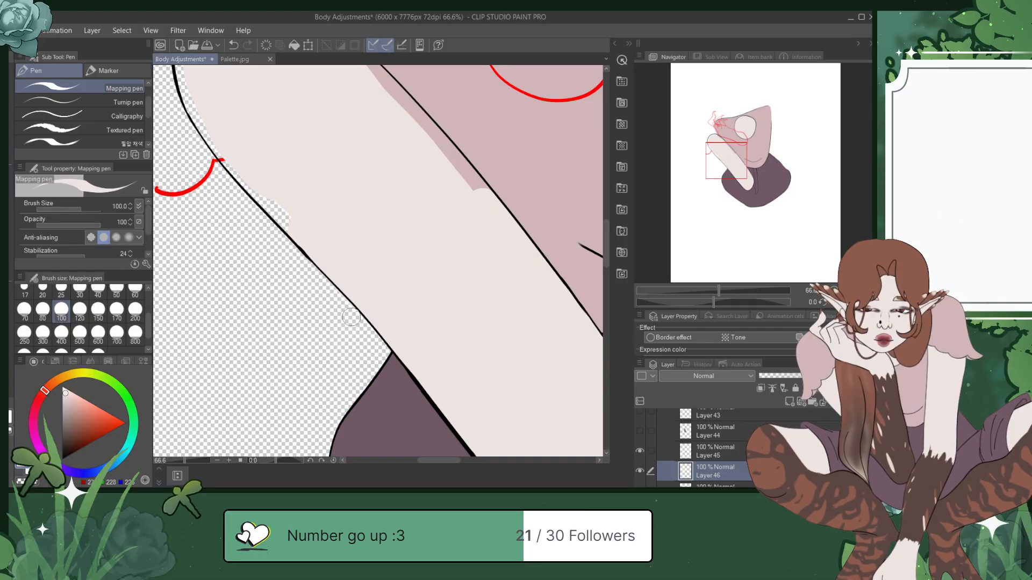
pyautogui.moveTo(734, 154); pyautogui.dragTo(725, 141)
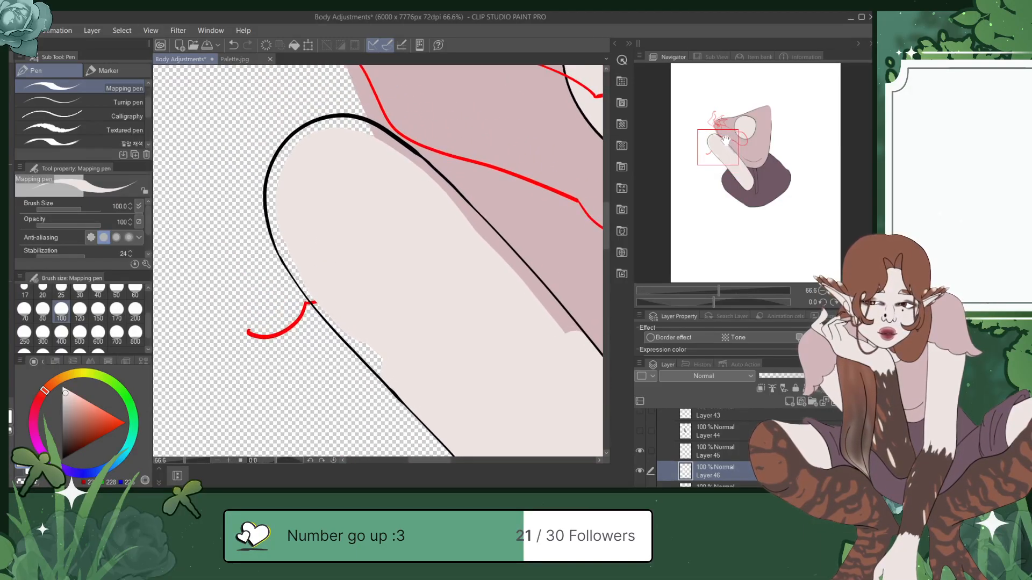
pyautogui.moveTo(279, 235); pyautogui.dragTo(345, 312)
pyautogui.moveTo(283, 243)
pyautogui.mouseDown()
pyautogui.moveTo(373, 350)
pyautogui.moveTo(350, 333)
pyautogui.moveTo(400, 376)
pyautogui.moveTo(360, 335)
pyautogui.mouseUp()
pyautogui.moveTo(299, 221)
pyautogui.mouseDown()
pyautogui.moveTo(276, 216)
pyautogui.moveTo(278, 176)
pyautogui.moveTo(288, 154)
pyautogui.moveTo(326, 138)
pyautogui.moveTo(300, 153)
pyautogui.moveTo(319, 131)
pyautogui.moveTo(362, 144)
pyautogui.moveTo(330, 131)
pyautogui.moveTo(340, 127)
pyautogui.moveTo(388, 156)
pyautogui.moveTo(405, 186)
pyautogui.moveTo(370, 131)
pyautogui.moveTo(489, 248)
pyautogui.moveTo(460, 217)
pyautogui.moveTo(438, 147)
pyautogui.mouseUp()
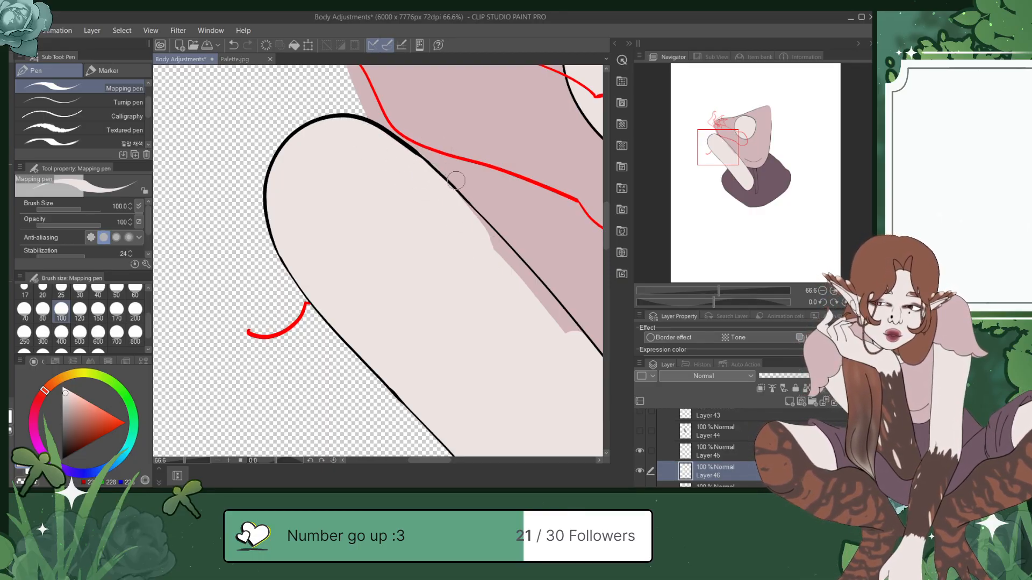
pyautogui.moveTo(727, 144); pyautogui.dragTo(735, 142)
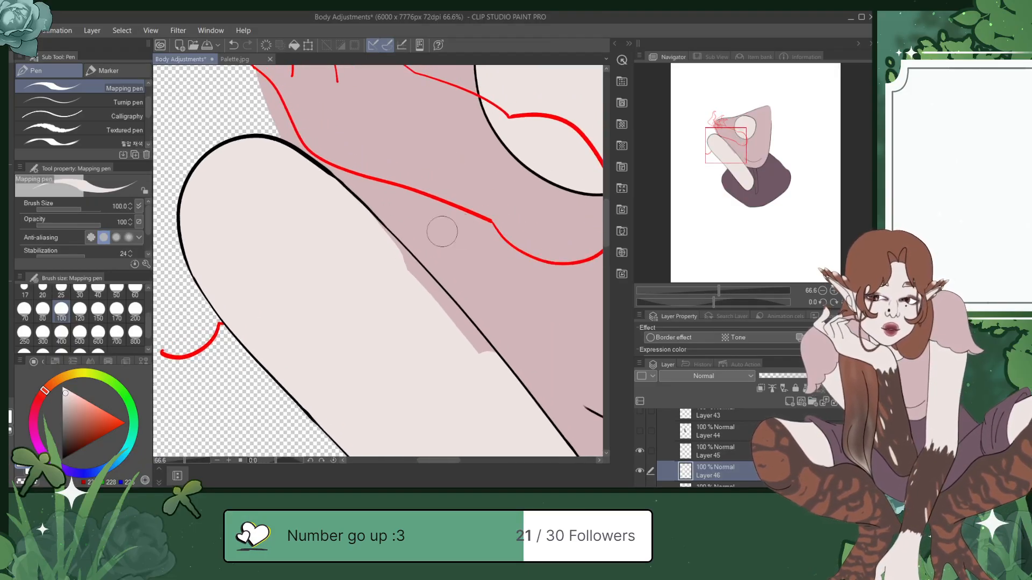
pyautogui.moveTo(371, 232)
pyautogui.mouseDown()
pyautogui.moveTo(357, 204)
pyautogui.moveTo(415, 281)
pyautogui.moveTo(403, 270)
pyautogui.moveTo(450, 319)
pyautogui.moveTo(455, 311)
pyautogui.mouseUp()
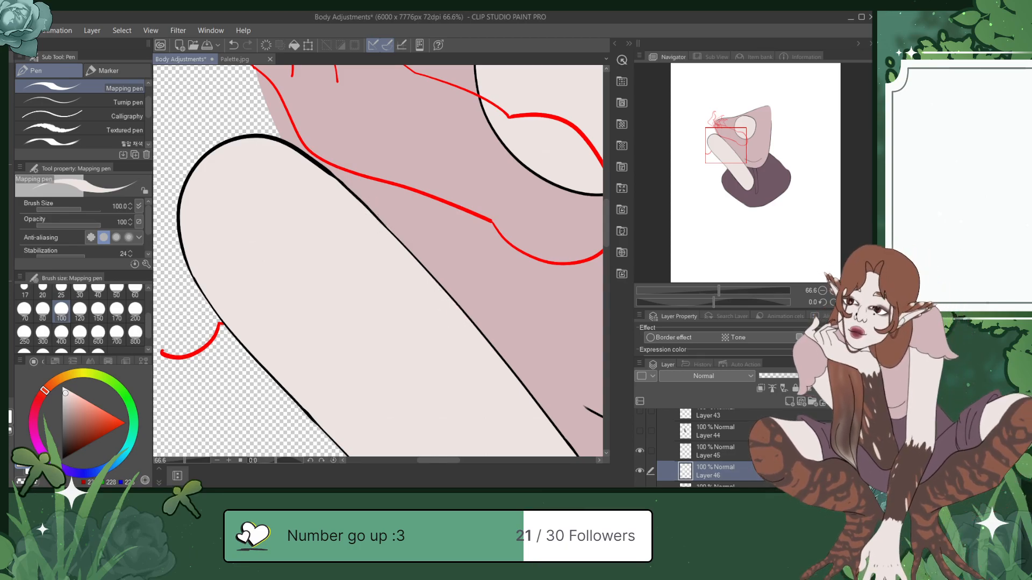
pyautogui.scroll(-5, 292, 196)
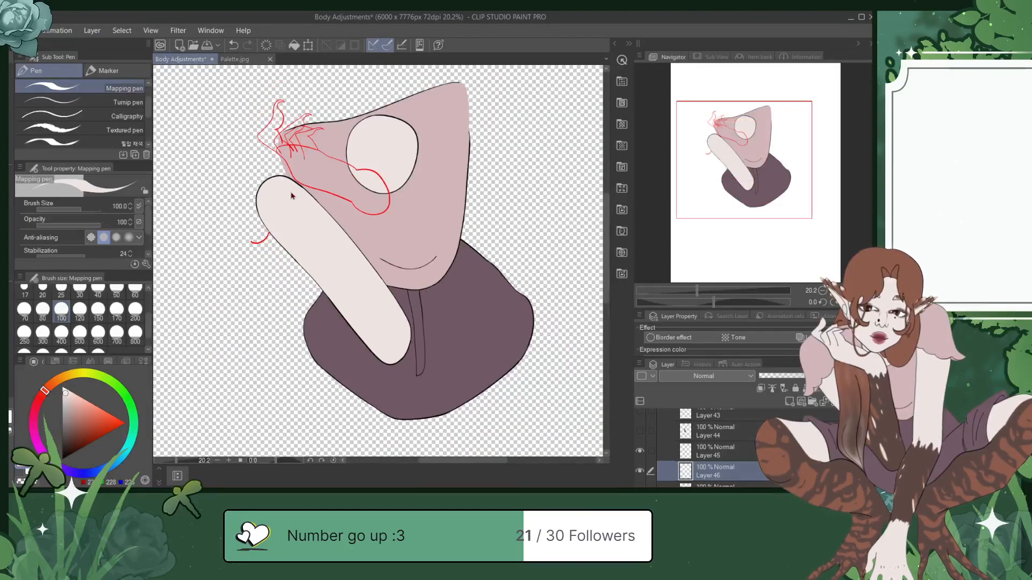
pyautogui.moveTo(777, 156); pyautogui.dragTo(766, 154)
pyautogui.hotkey('ctrl', 's')
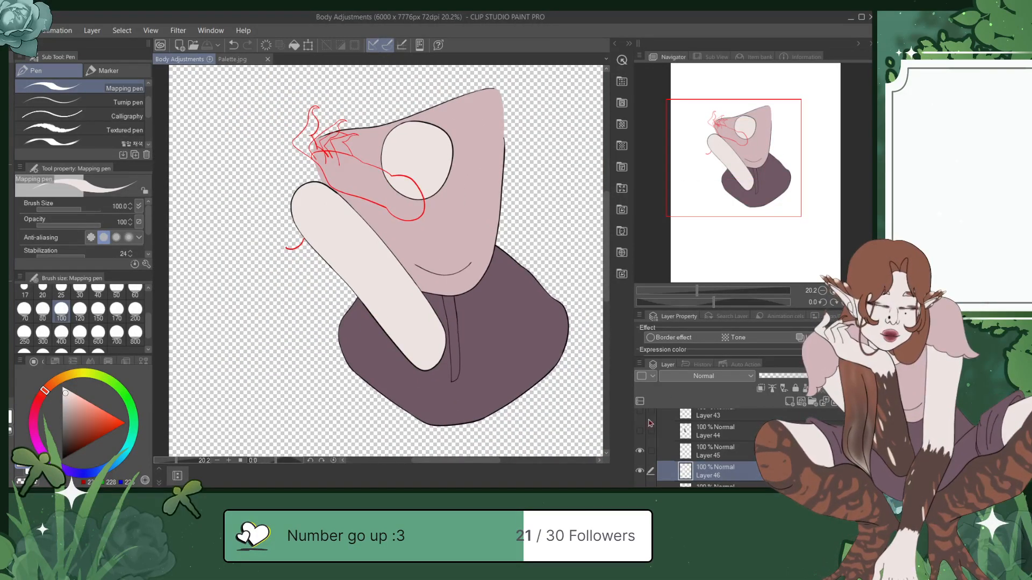
# Step: Show the hidden forearm and sleeve layers, Layer 41 through Layer 44, and save the drawing
pyautogui.moveTo(640, 431); pyautogui.dragTo(639, 412)
pyautogui.scroll(2, 639, 419)
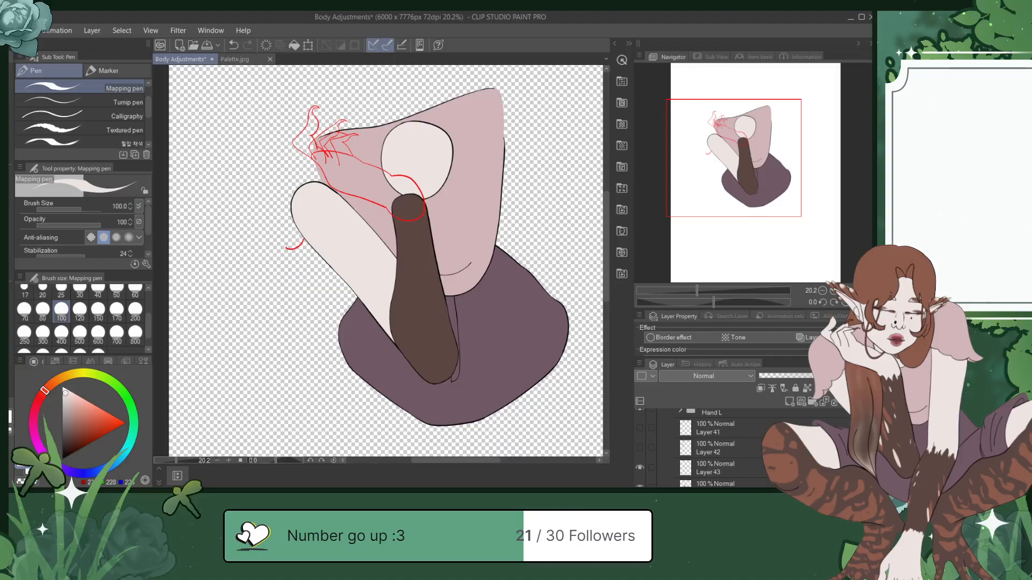
pyautogui.moveTo(640, 447); pyautogui.dragTo(639, 428)
pyautogui.hotkey('ctrl', 's')
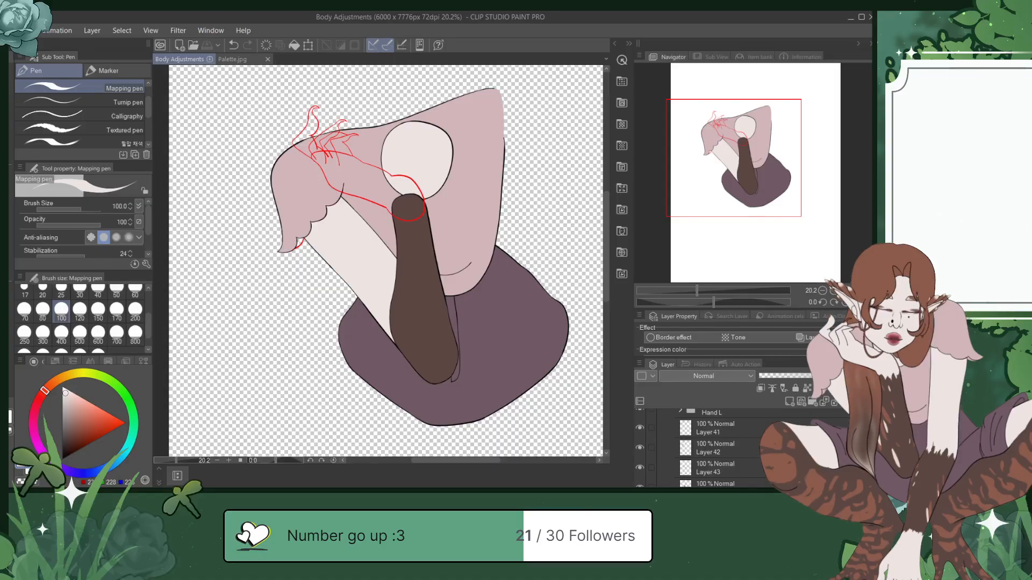
# Step: Add a raster layer above Sleeve L Back and switch to the 필압 채색 pen at size 25 in black
pyautogui.scroll(-3, 709, 448)
pyautogui.scroll(3, 710, 448)
pyautogui.hotkey('ctrl', 'shift', 'n')
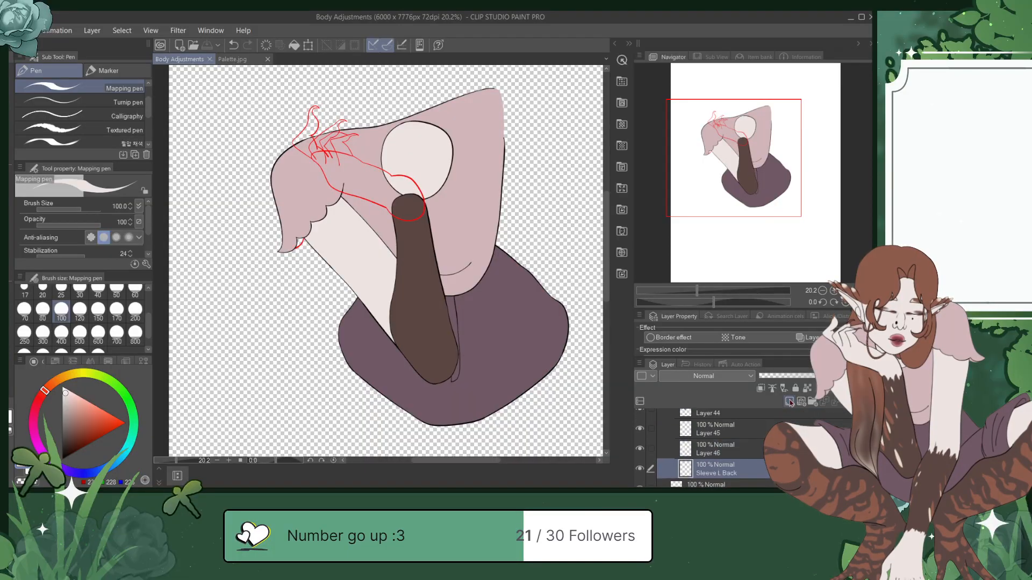
pyautogui.click(131, 143)
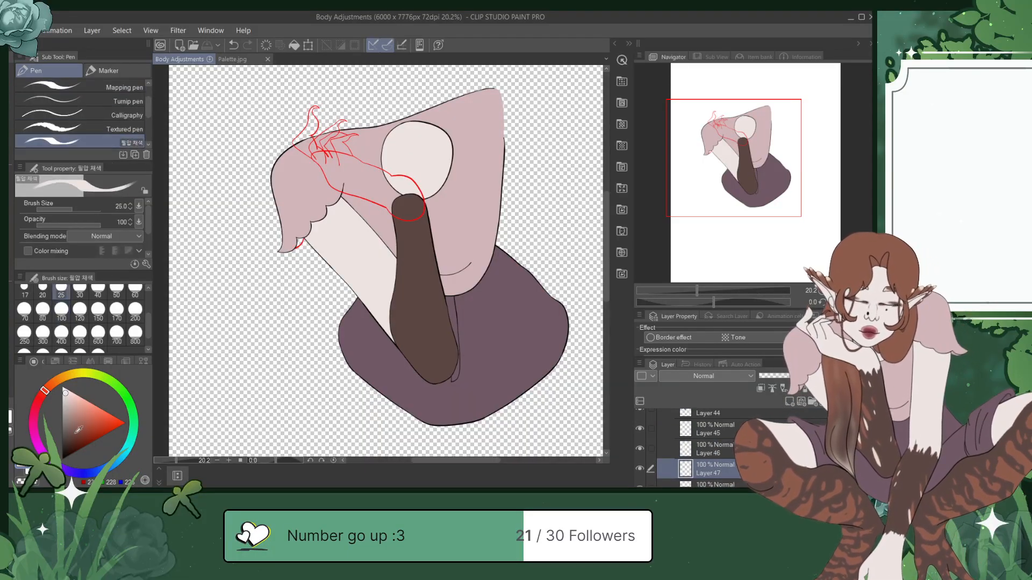
pyautogui.click(62, 460)
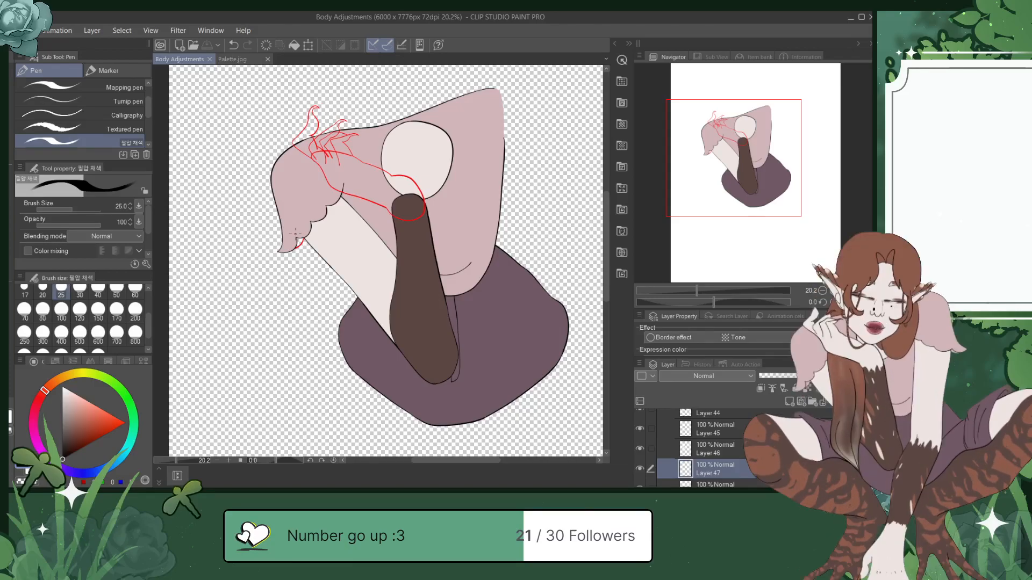
# Step: Hide Layers 42, 45 and 46 and ink the scalloped back edge of the sleeve in black over the red sketch
pyautogui.scroll(4, 295, 233)
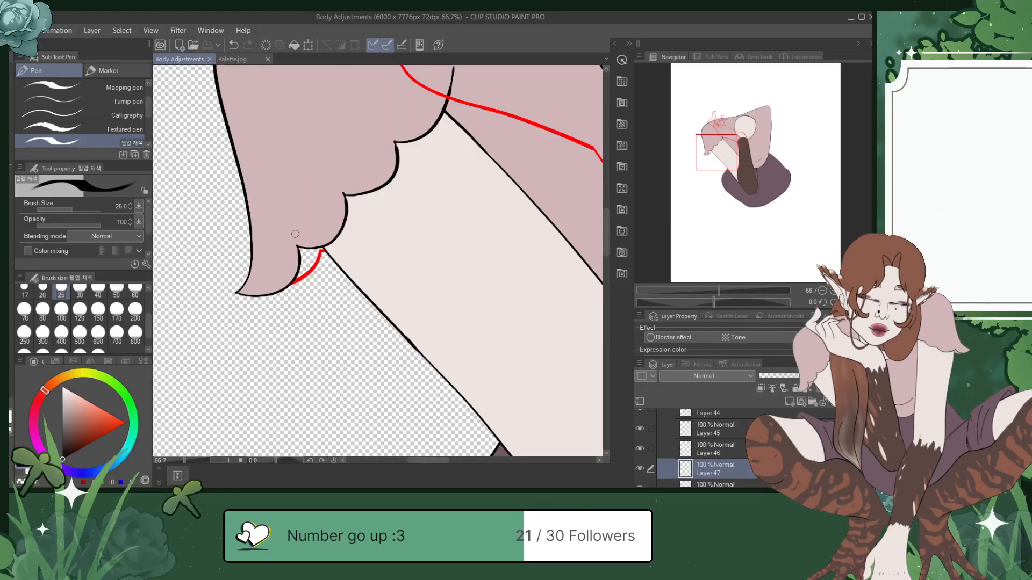
pyautogui.scroll(1, 295, 234)
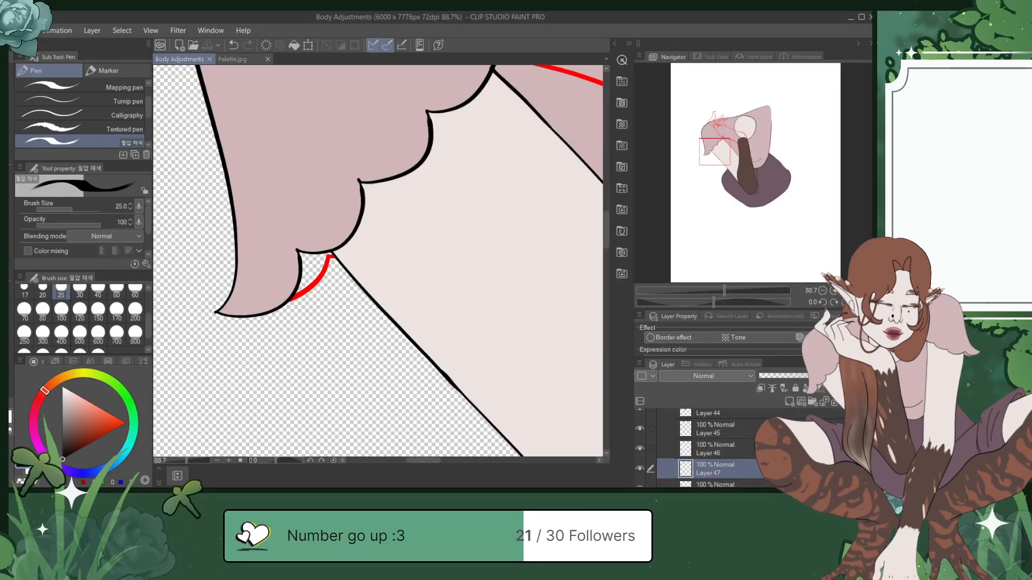
pyautogui.scroll(2, 709, 448)
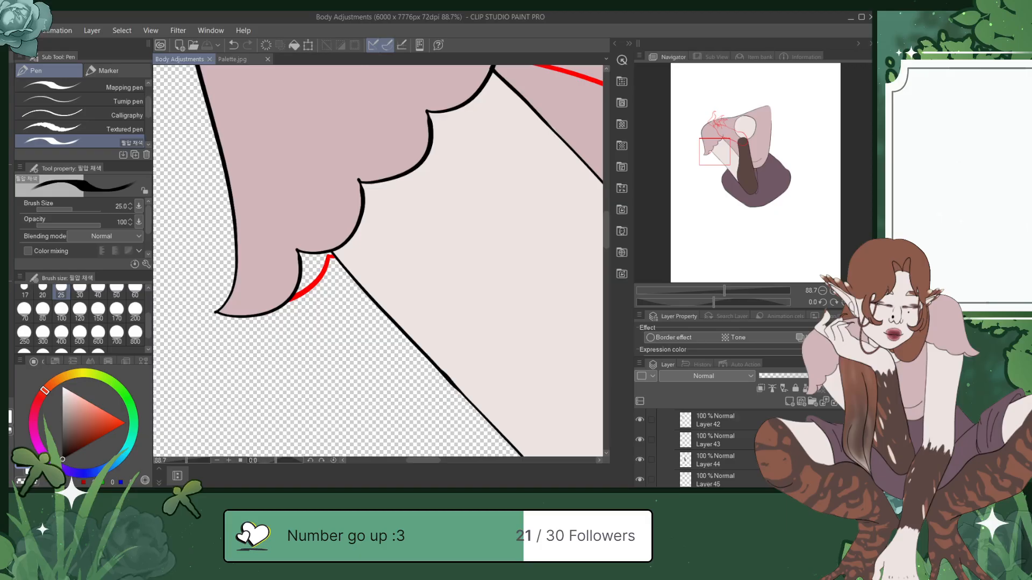
pyautogui.scroll(2, 709, 448)
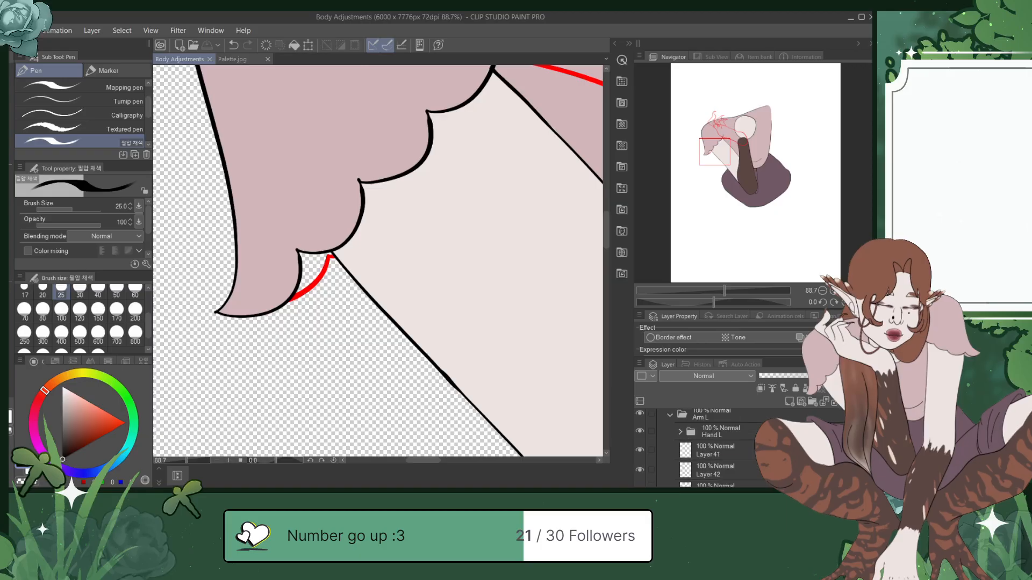
pyautogui.click(639, 450)
pyautogui.click(640, 471)
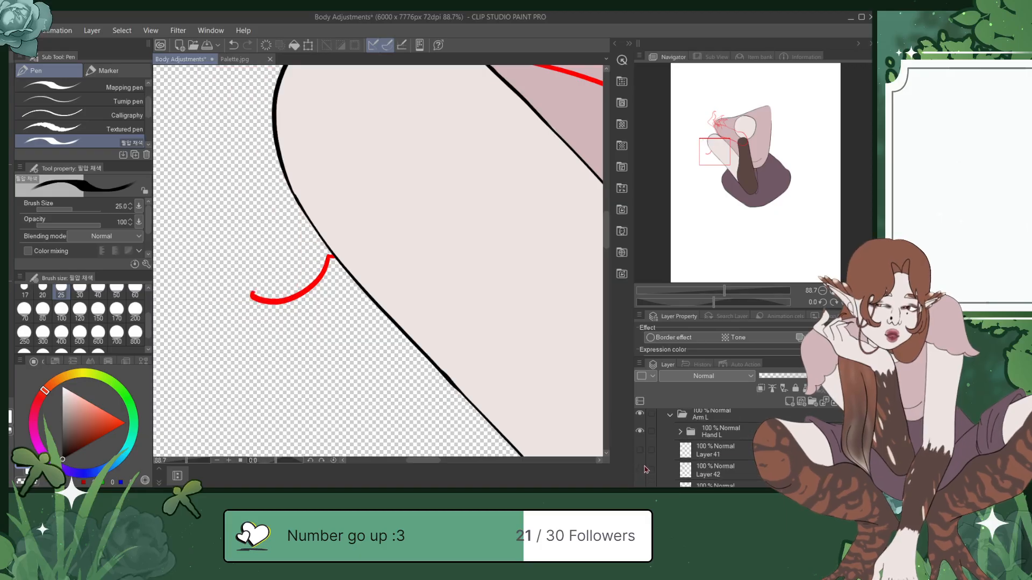
pyautogui.click(640, 450)
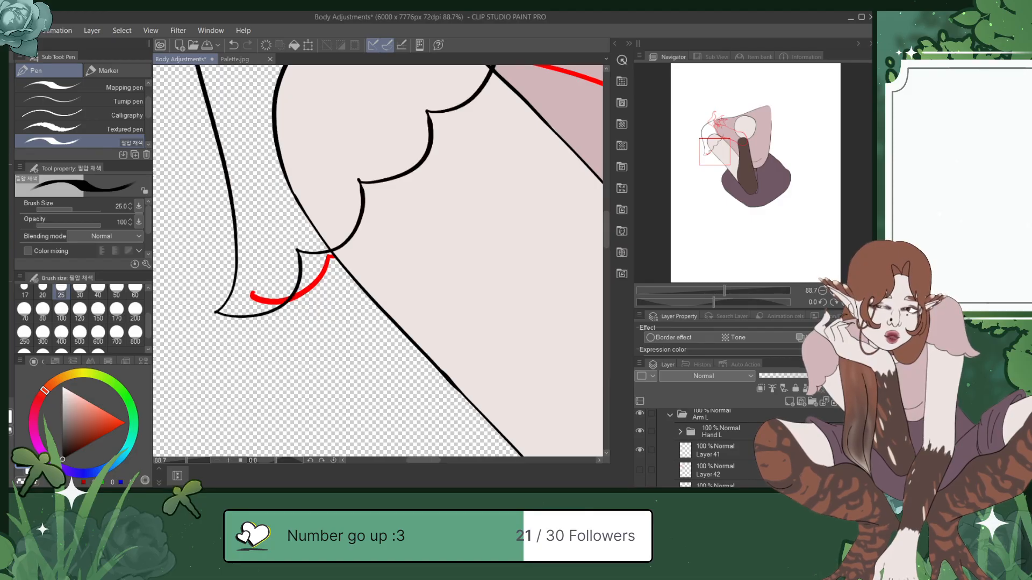
pyautogui.scroll(-2, 646, 453)
pyautogui.scroll(-3, 710, 451)
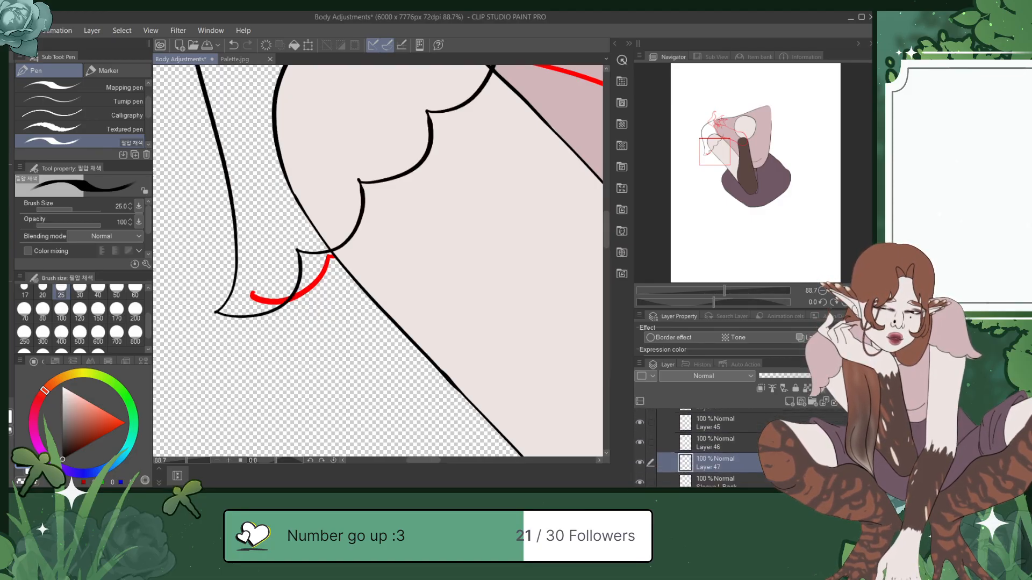
pyautogui.click(640, 423)
pyautogui.click(640, 443)
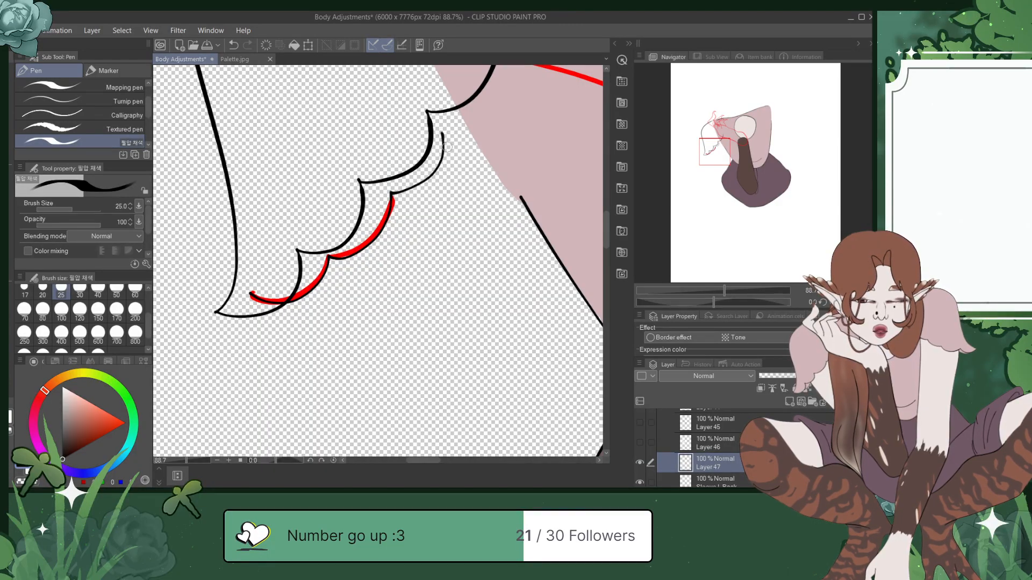
# Step: Sample the sleeve's pink, add a layer beneath Layer 47, delete the Sleeve L Back sketch layer, and save
pyautogui.keyDown('alt'); pyautogui.click(541, 161); pyautogui.keyUp('alt')
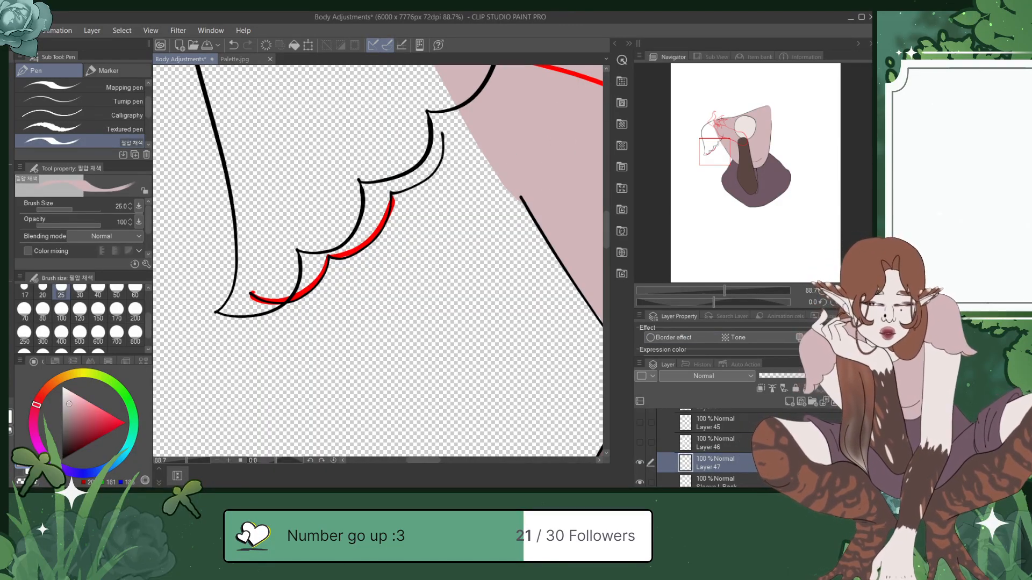
pyautogui.click(761, 480)
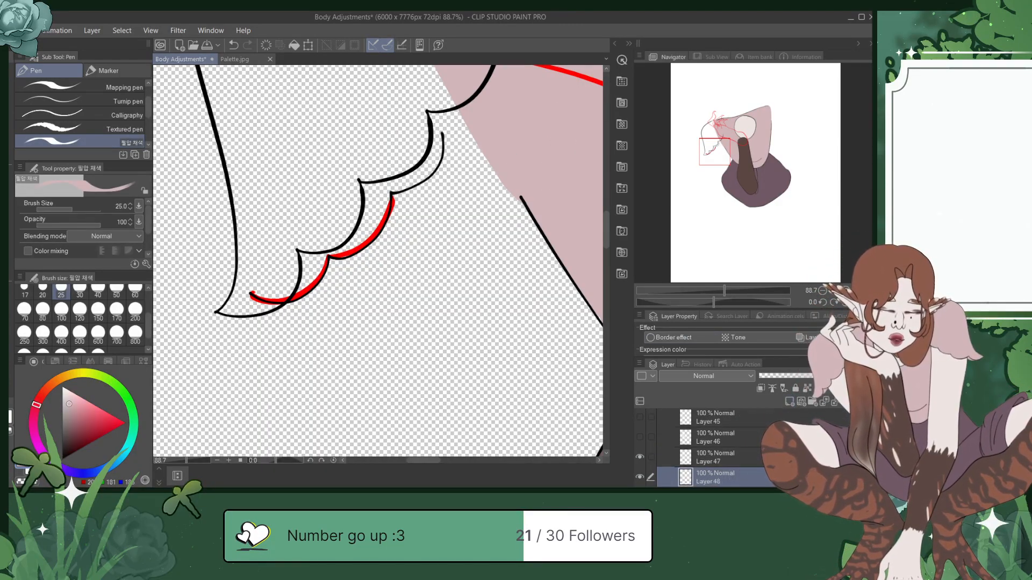
pyautogui.scroll(-3, 721, 446)
pyautogui.click(720, 438)
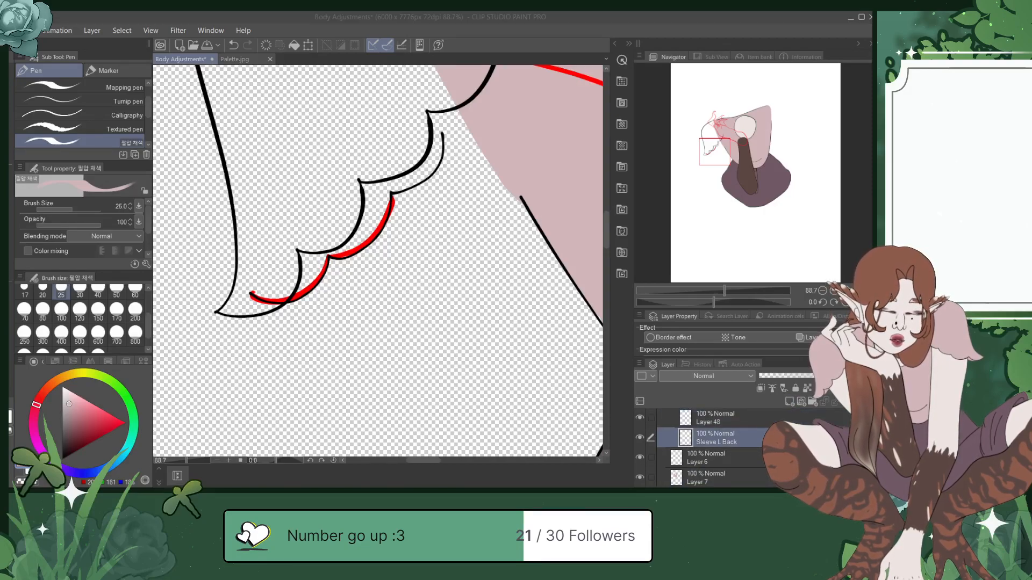
pyautogui.click(446, 204)
pyautogui.scroll(2, 720, 446)
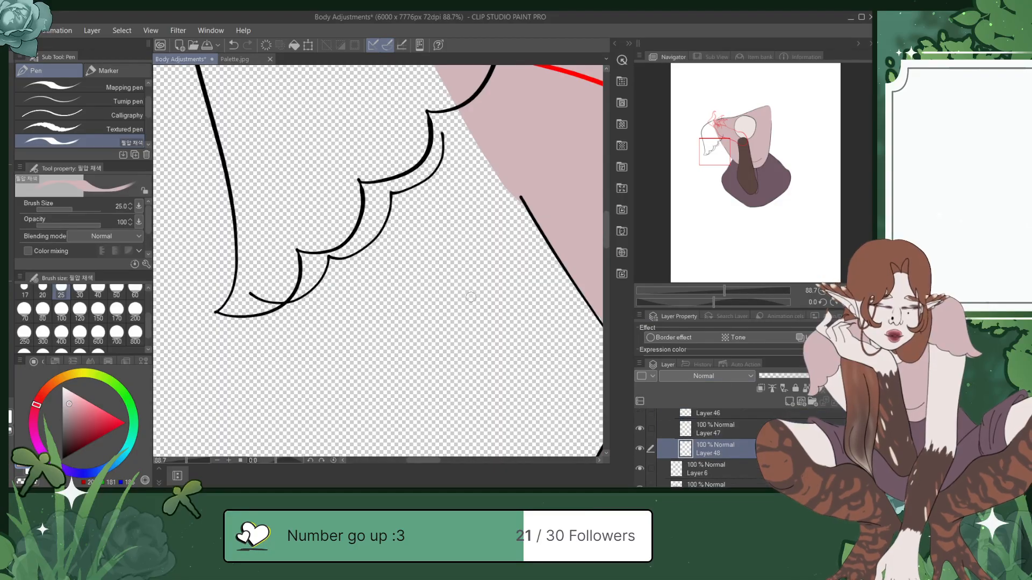
pyautogui.hotkey('ctrl', 's')
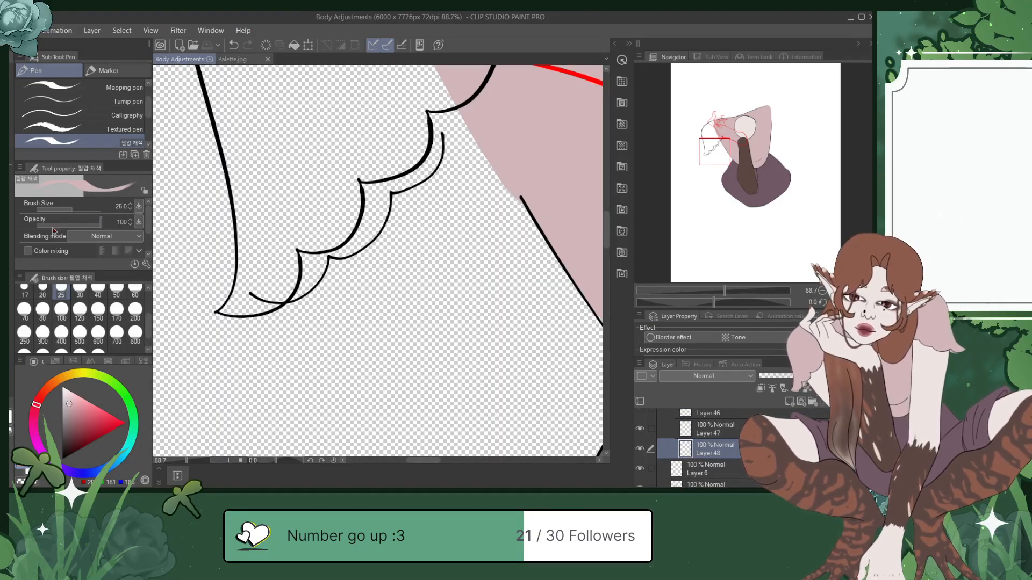
# Step: Fill the scalloped back of the sleeve in pink with the Mapping pen at size 100, and save
pyautogui.click(81, 87)
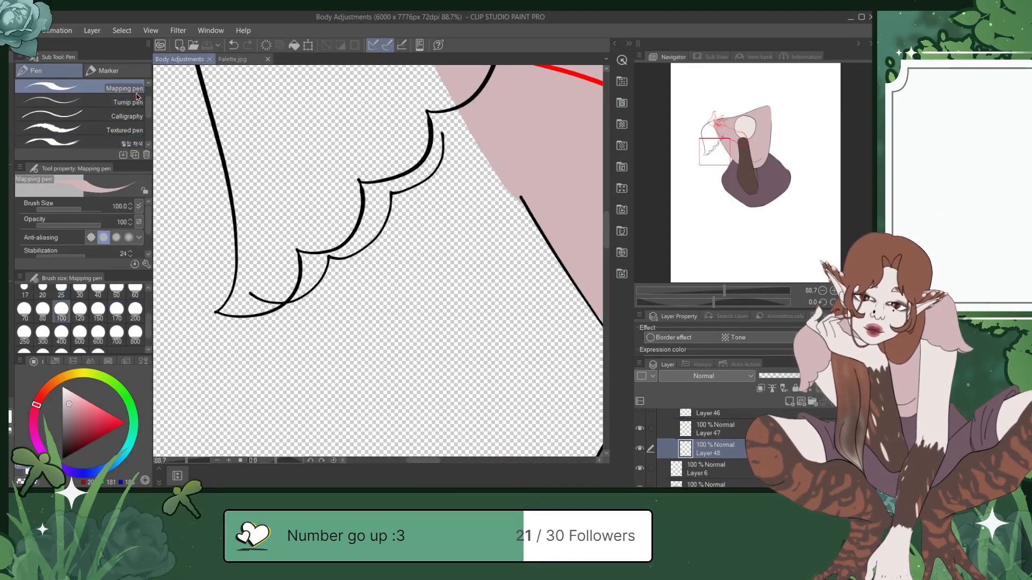
pyautogui.moveTo(259, 283)
pyautogui.mouseDown()
pyautogui.moveTo(296, 289)
pyautogui.moveTo(319, 252)
pyautogui.moveTo(306, 280)
pyautogui.moveTo(298, 248)
pyautogui.moveTo(293, 278)
pyautogui.moveTo(311, 247)
pyautogui.moveTo(282, 238)
pyautogui.moveTo(260, 265)
pyautogui.moveTo(281, 257)
pyautogui.mouseUp()
pyautogui.moveTo(364, 240)
pyautogui.mouseDown()
pyautogui.moveTo(332, 241)
pyautogui.moveTo(356, 237)
pyautogui.moveTo(371, 213)
pyautogui.moveTo(366, 231)
pyautogui.moveTo(371, 188)
pyautogui.moveTo(322, 204)
pyautogui.moveTo(347, 216)
pyautogui.moveTo(389, 178)
pyautogui.moveTo(382, 175)
pyautogui.moveTo(401, 186)
pyautogui.moveTo(424, 161)
pyautogui.moveTo(430, 134)
pyautogui.moveTo(376, 140)
pyautogui.moveTo(397, 163)
pyautogui.moveTo(408, 126)
pyautogui.moveTo(334, 170)
pyautogui.mouseUp()
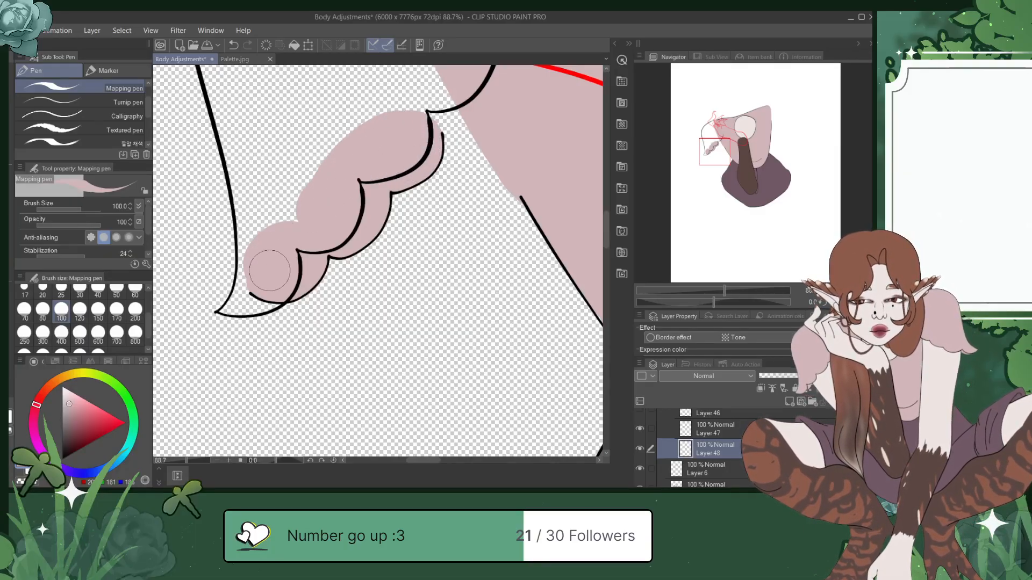
pyautogui.moveTo(274, 233); pyautogui.dragTo(346, 173)
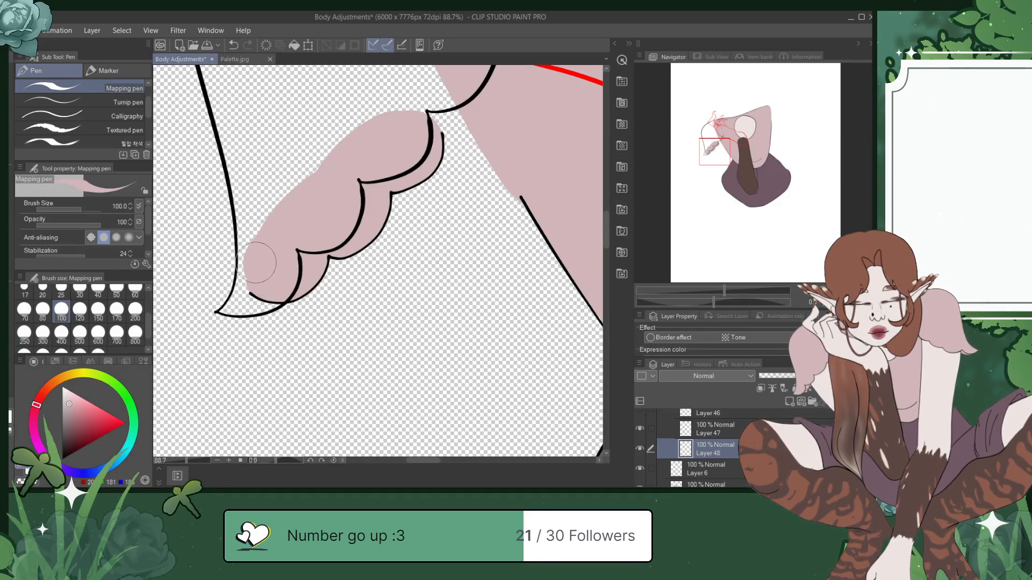
pyautogui.moveTo(255, 253)
pyautogui.mouseDown()
pyautogui.moveTo(282, 204)
pyautogui.moveTo(342, 156)
pyautogui.mouseUp()
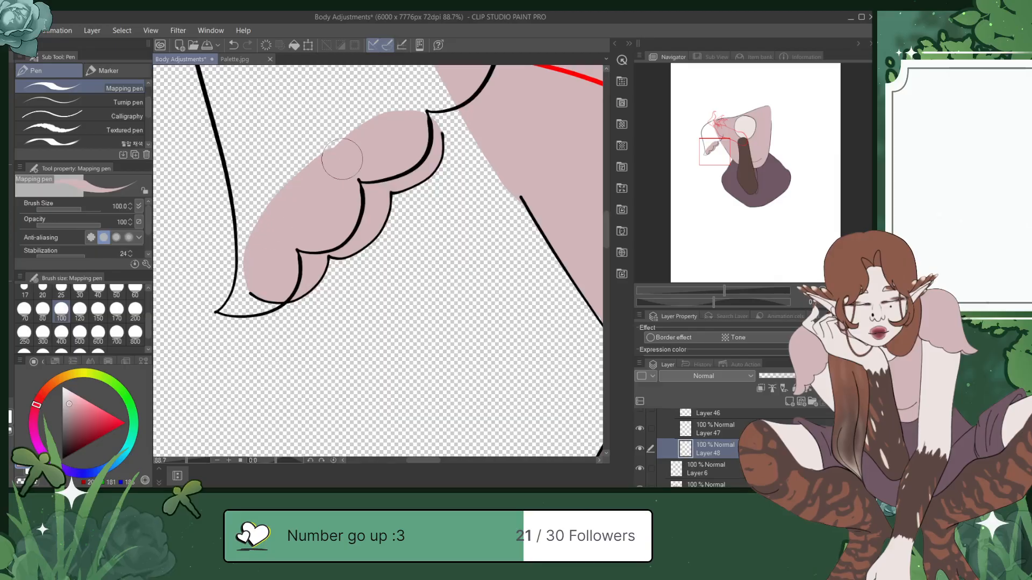
pyautogui.hotkey('ctrl', 's')
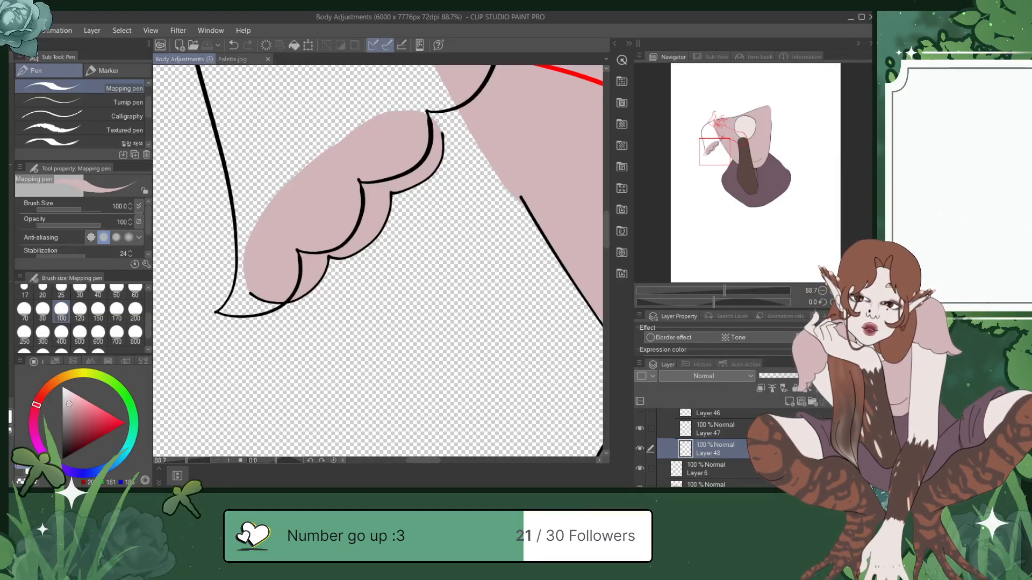
# Step: Show the hidden Layers 46, 45 and 42 again
pyautogui.scroll(-2, 380, 231)
pyautogui.moveTo(720, 152); pyautogui.dragTo(726, 149)
pyautogui.scroll(3, 705, 449)
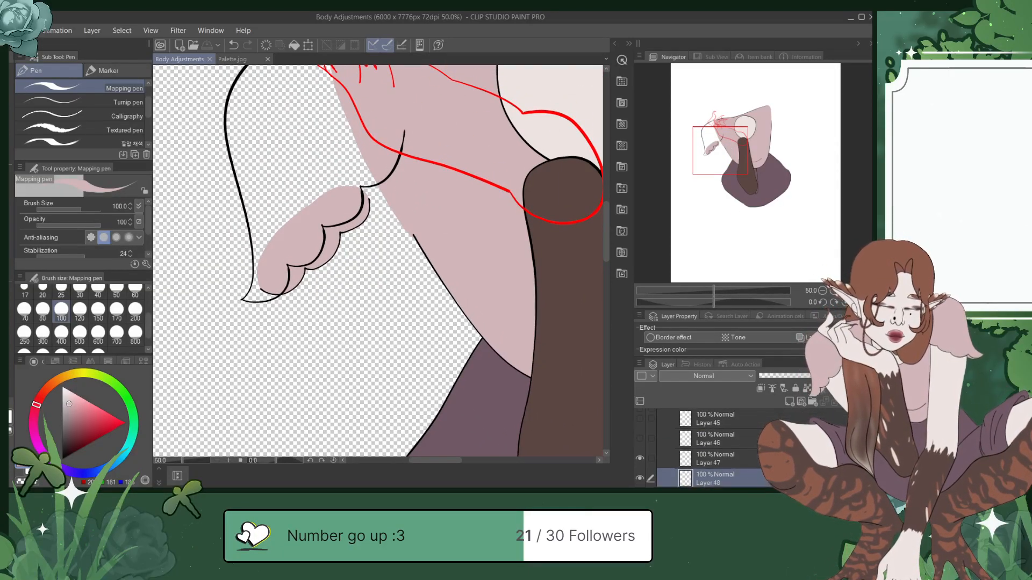
pyautogui.click(640, 439)
pyautogui.click(641, 417)
pyautogui.scroll(6, 648, 451)
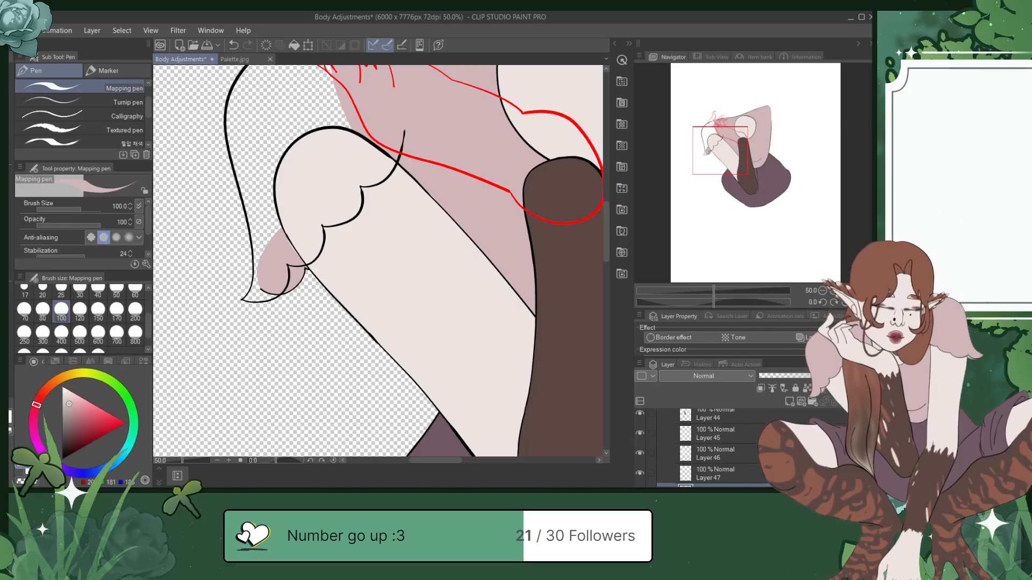
pyautogui.click(640, 448)
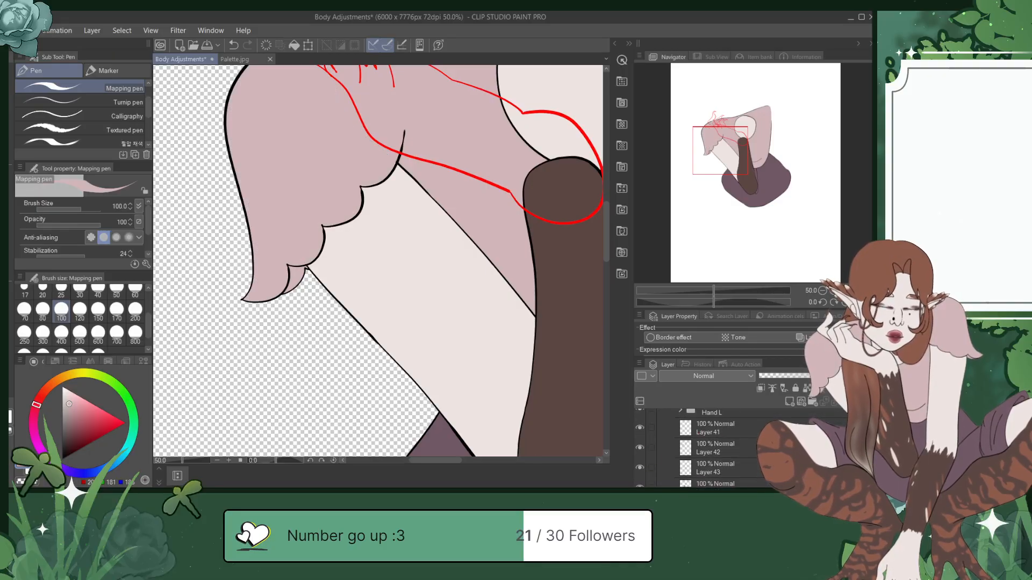
pyautogui.scroll(-8, 698, 448)
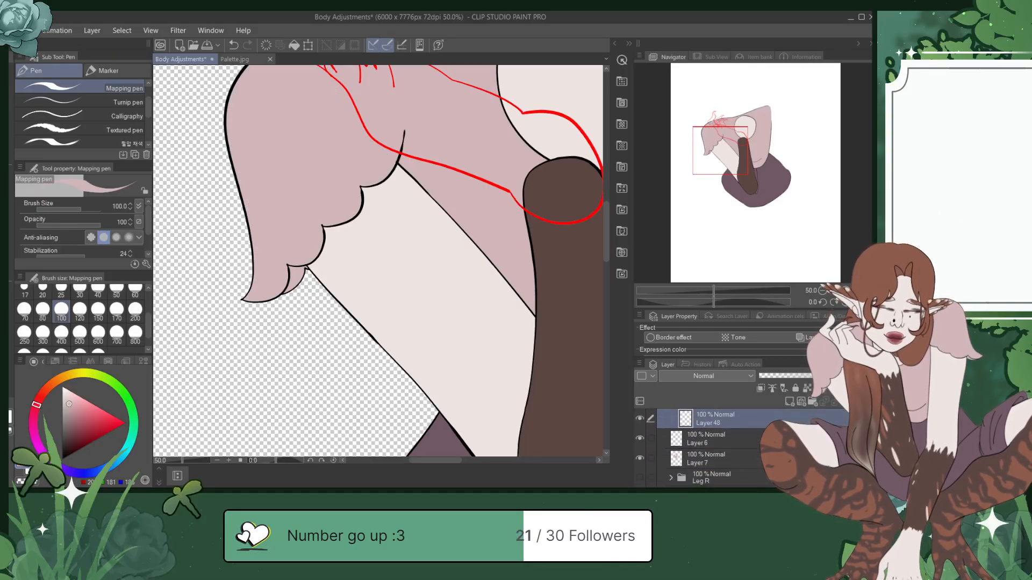
pyautogui.scroll(8, 699, 449)
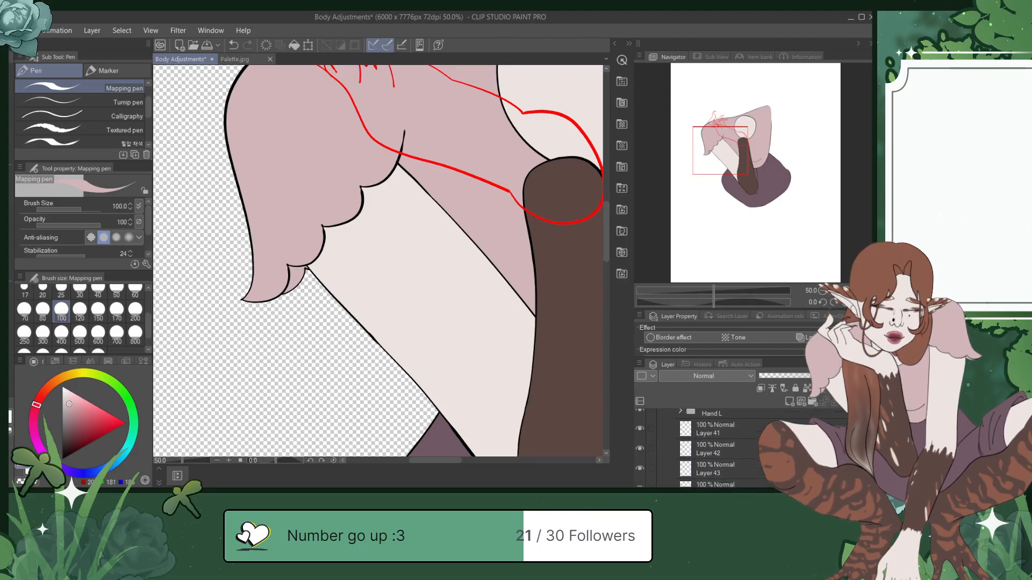
# Step: Expand the Hand L folder, save the drawing, and switch to the 필압 채색 pen at size 25 in black
pyautogui.click(682, 433)
pyautogui.moveTo(727, 149); pyautogui.dragTo(739, 126)
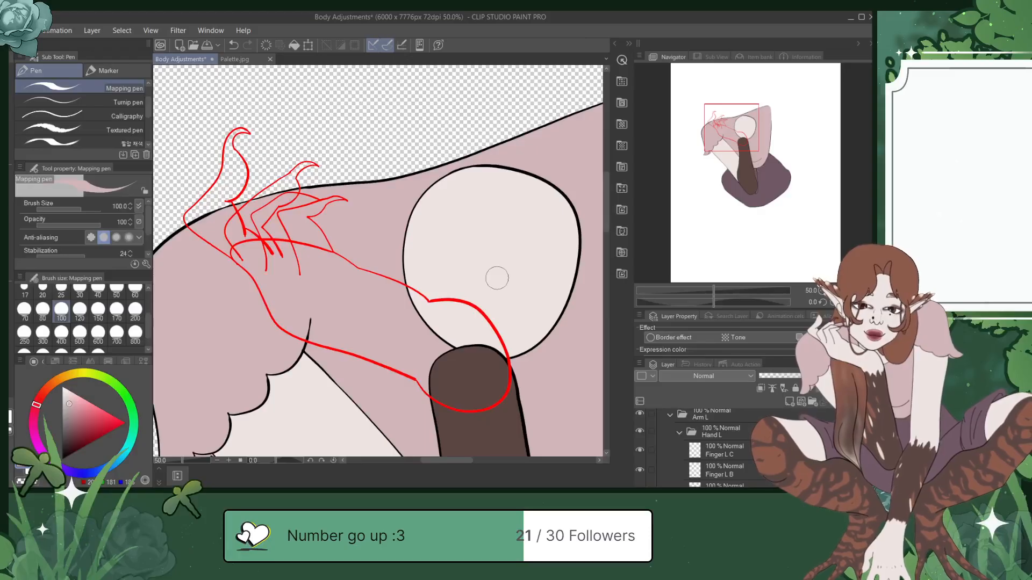
pyautogui.hotkey('ctrl', 's')
pyautogui.moveTo(87, 431); pyautogui.dragTo(62, 459)
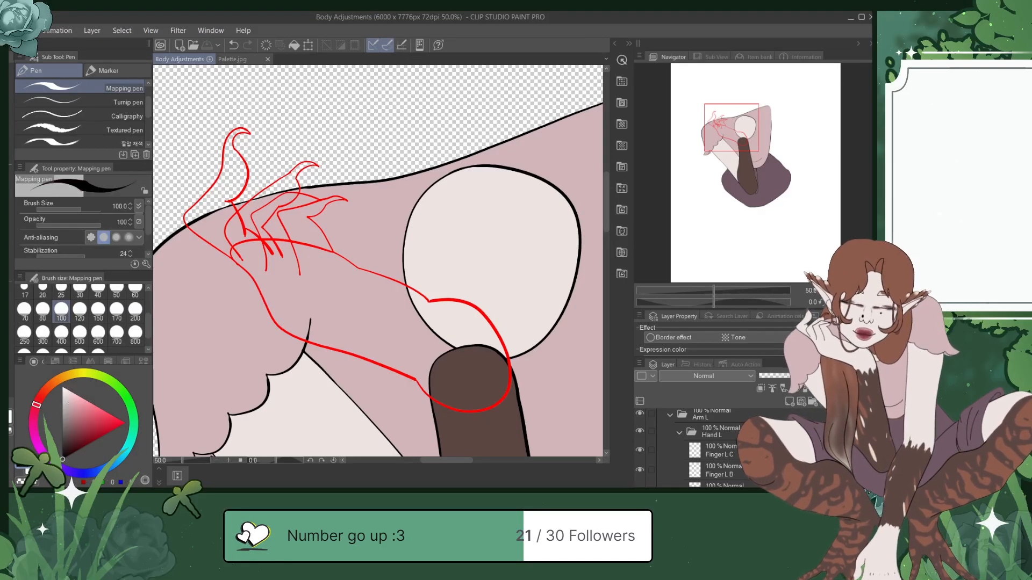
pyautogui.click(132, 143)
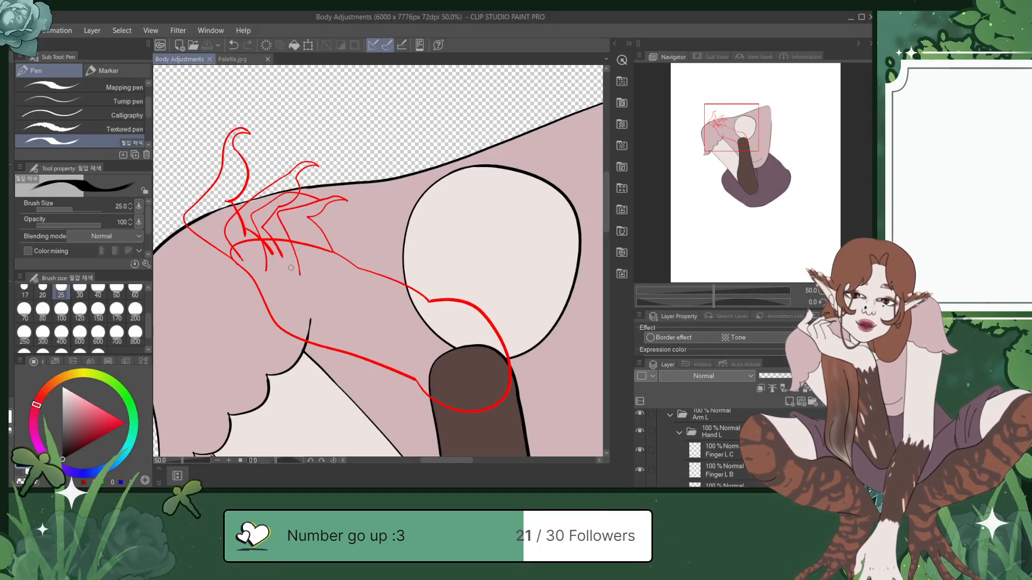
# Step: Hide the Finger L C, Finger L B and Fingers L A sketches and add a raster layer above Wrist L
pyautogui.click(720, 450)
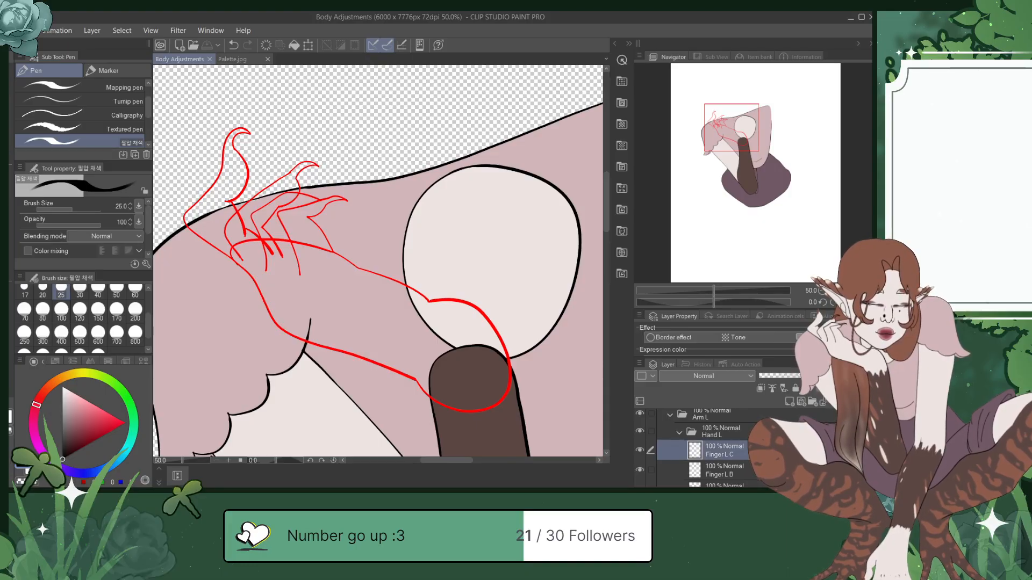
pyautogui.click(640, 451)
pyautogui.click(639, 471)
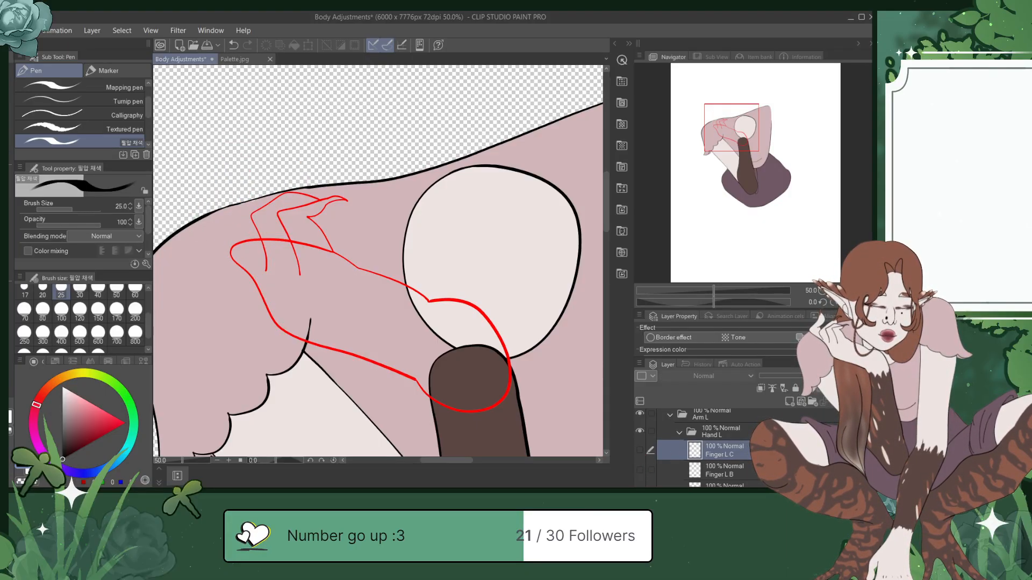
pyautogui.scroll(-2, 709, 446)
pyautogui.click(640, 457)
pyautogui.click(733, 474)
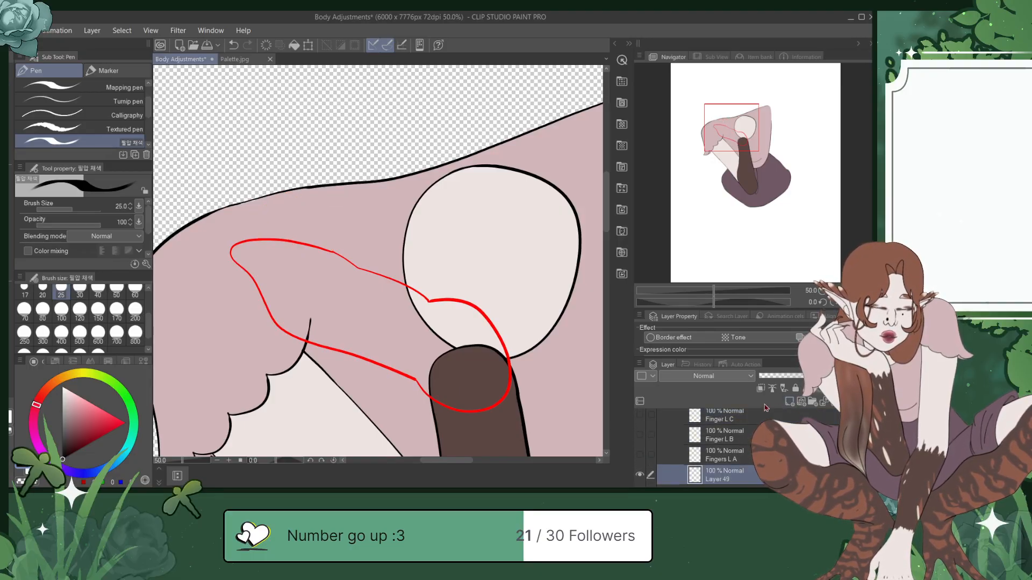
# Step: Ink the rounded wrist end in black on Layer 49 over the red Wrist L sketch, and save
pyautogui.scroll(-2, 709, 446)
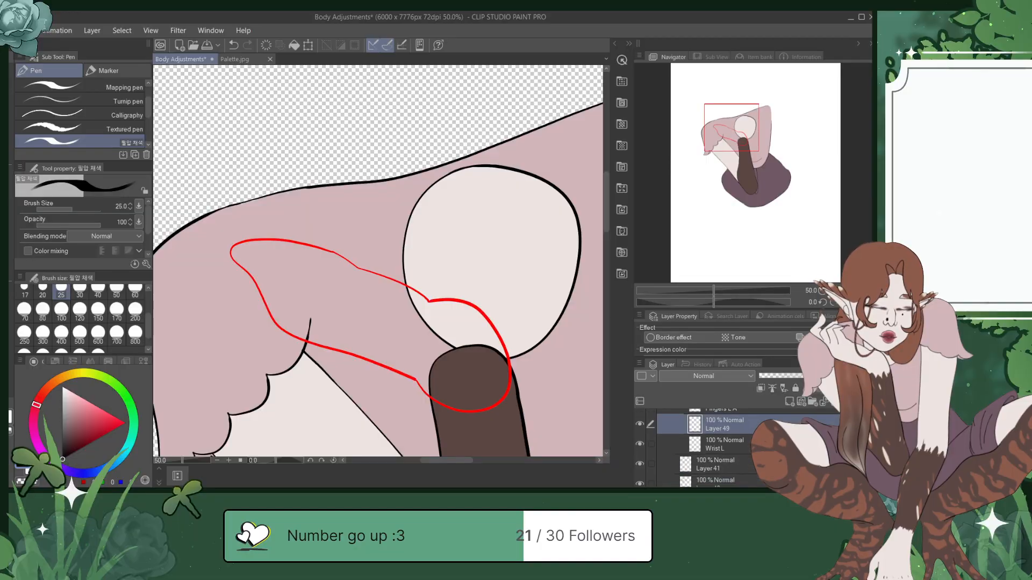
pyautogui.click(723, 457)
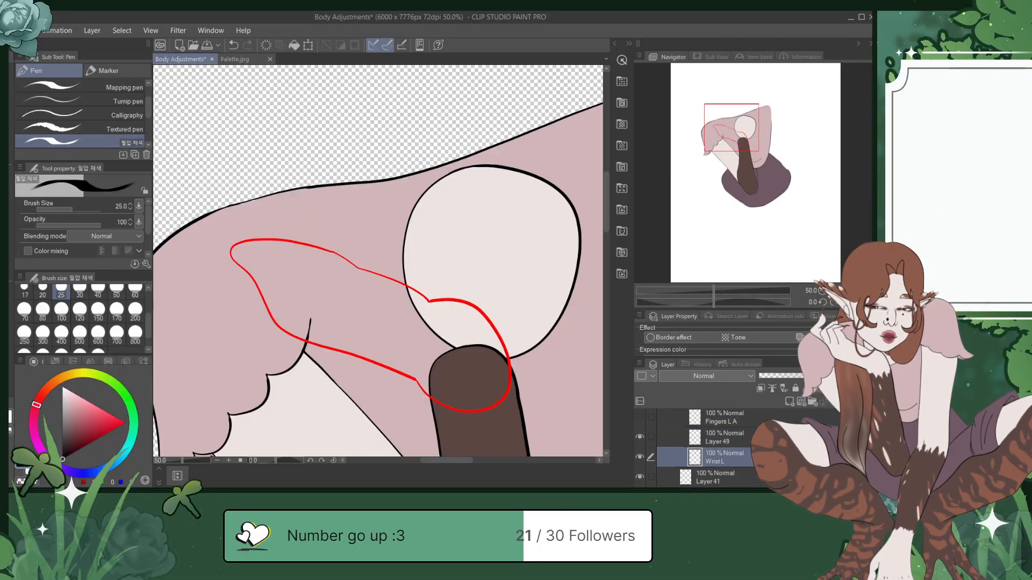
pyautogui.hotkey('alt', ']')
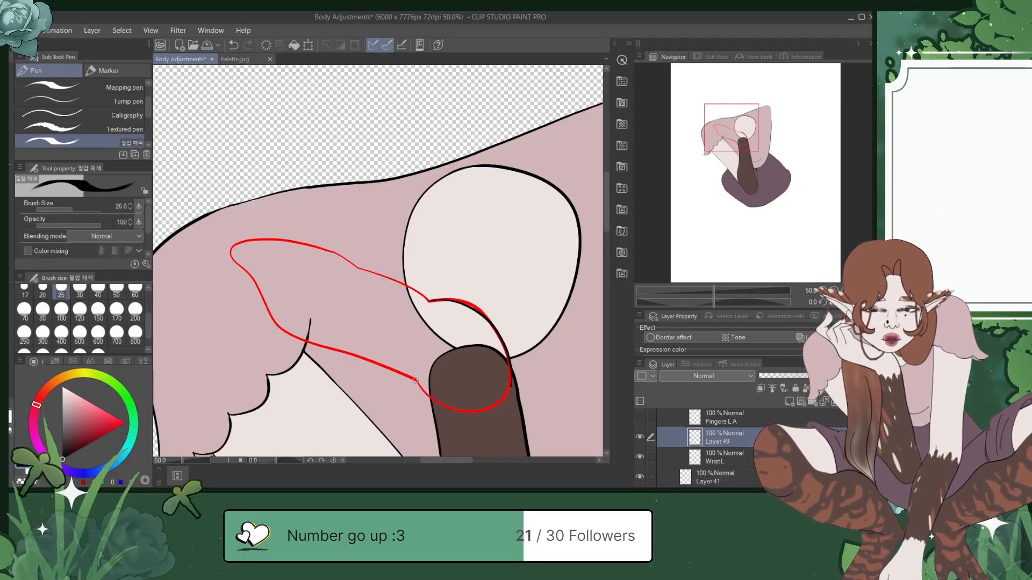
pyautogui.hotkey('ctrl', 'z')
pyautogui.hotkey('ctrl', 'z')
pyautogui.hotkey('ctrl', 's')
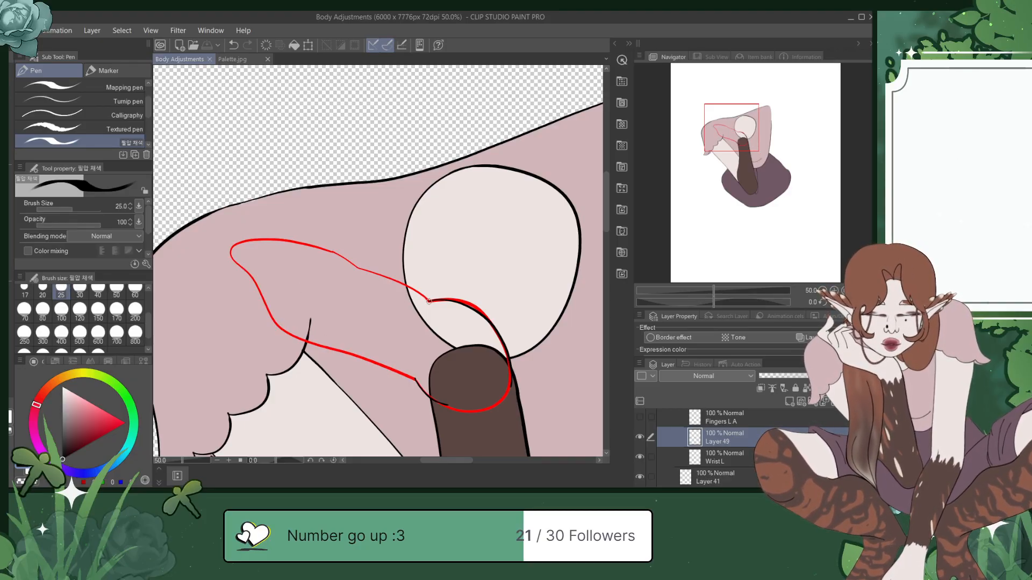
# Step: Ink the upper edge of the hand from the wrist bump towards the middle, and save
pyautogui.hotkey('ctrl', 'z')
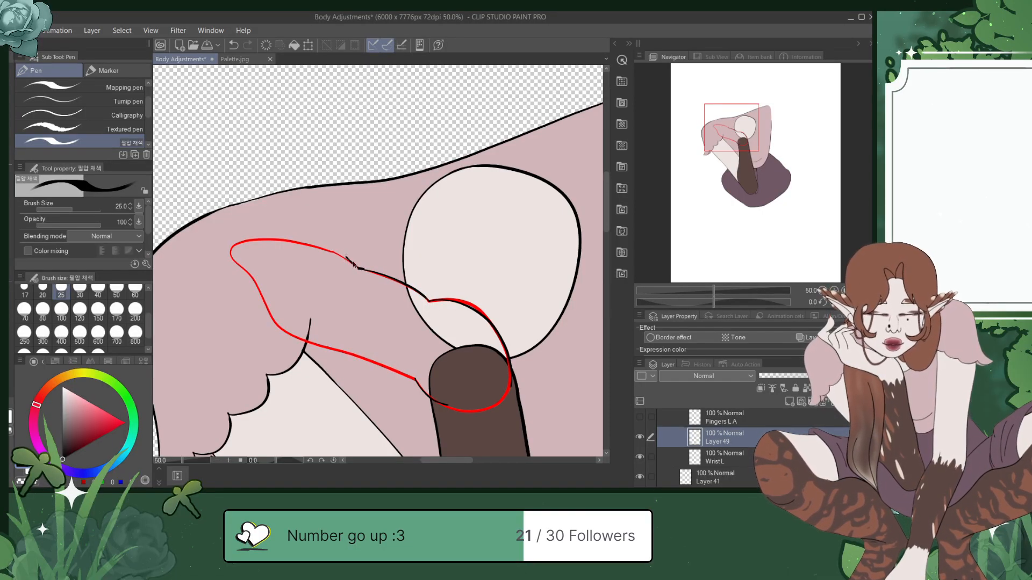
pyautogui.scroll(2, 376, 444)
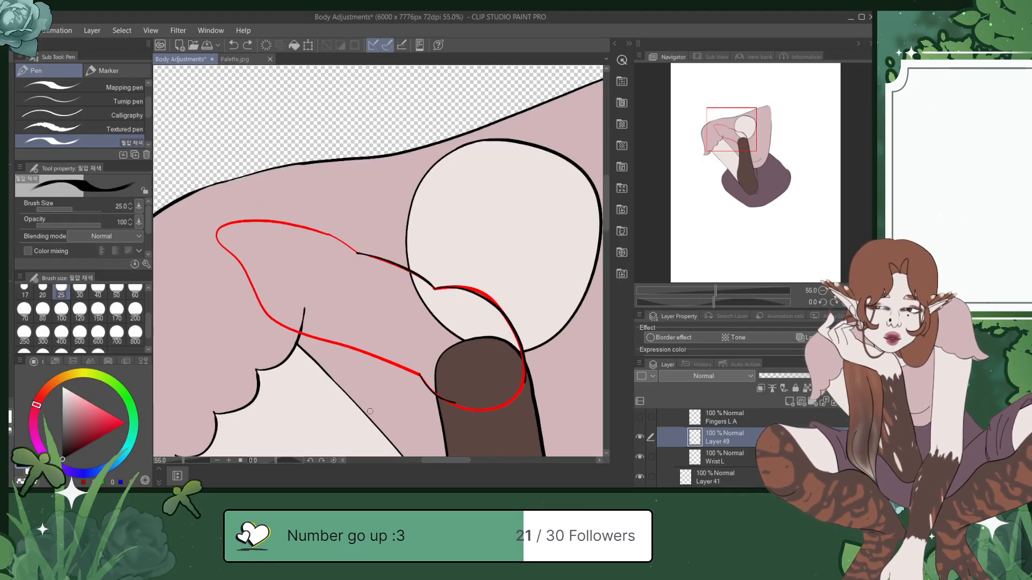
pyautogui.hotkey('ctrl', 's')
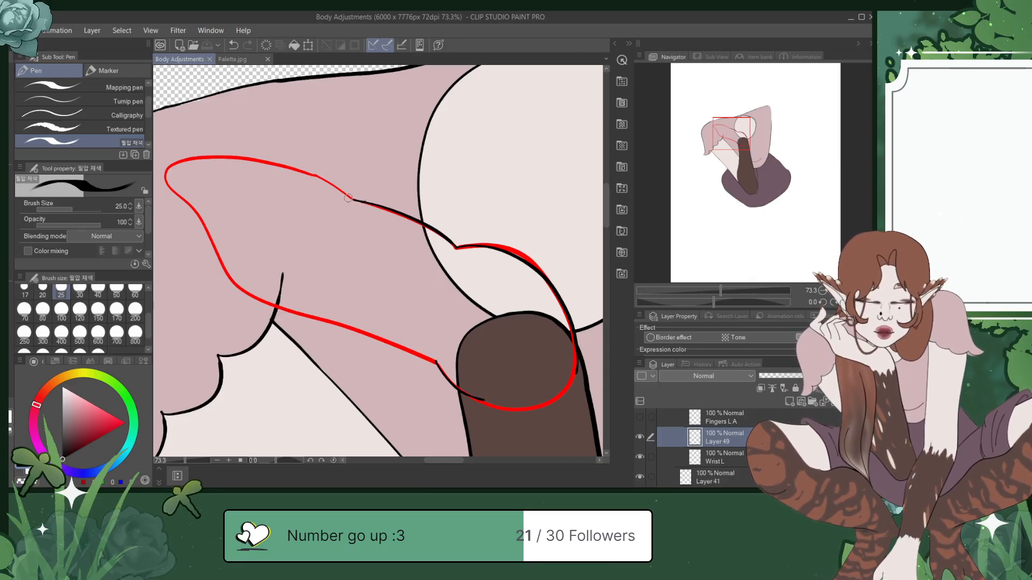
# Step: Ink the rounded far tip of the hand and its upper edge, joining it to the line from the wrist
pyautogui.moveTo(258, 163)
pyautogui.mouseDown()
pyautogui.moveTo(182, 161)
pyautogui.moveTo(164, 171)
pyautogui.moveTo(192, 199)
pyautogui.mouseUp()
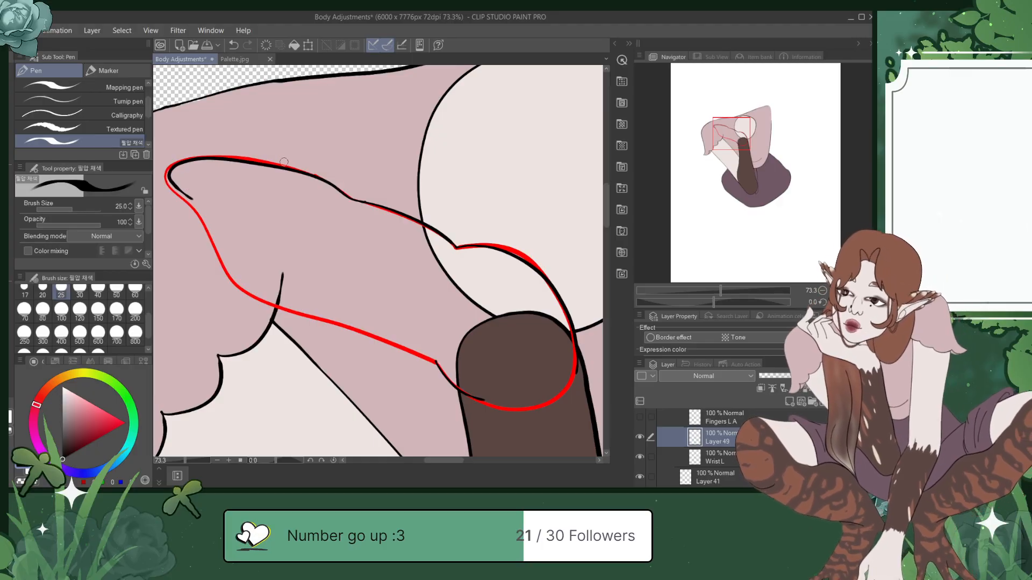
pyautogui.hotkey('ctrl', 'z')
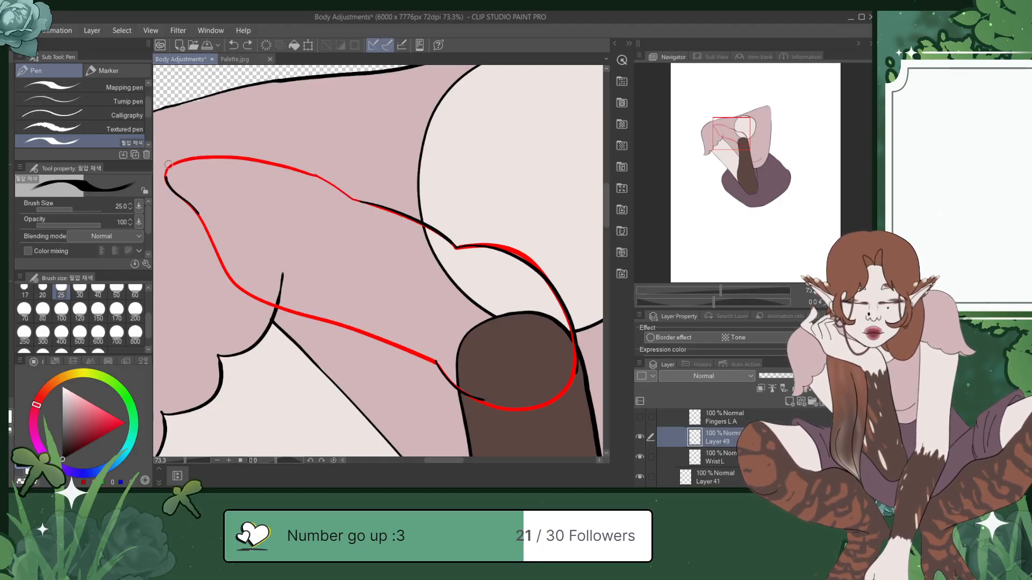
pyautogui.moveTo(214, 156)
pyautogui.mouseDown()
pyautogui.moveTo(300, 170)
pyautogui.moveTo(366, 204)
pyautogui.mouseUp()
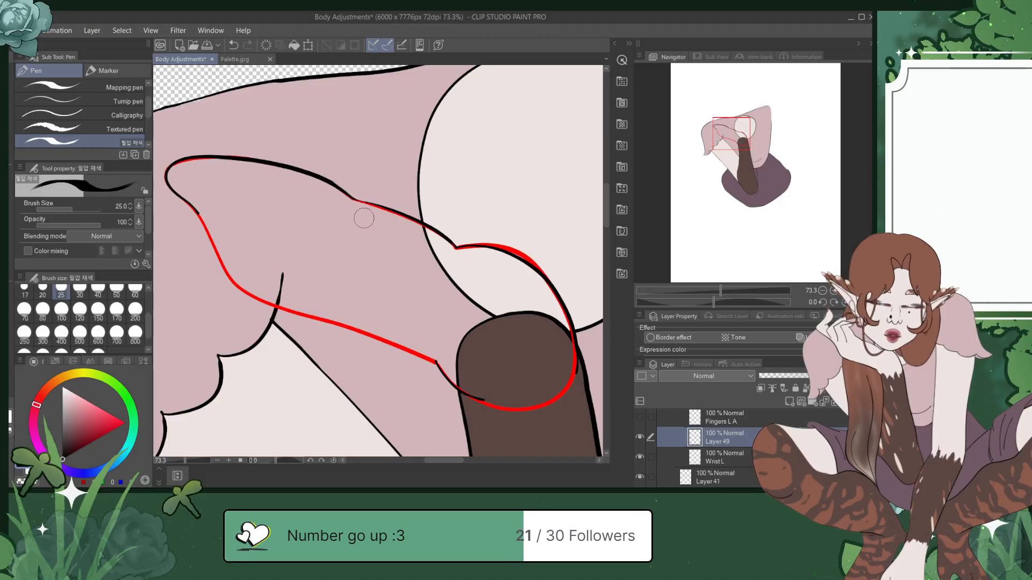
pyautogui.hotkey('ctrl', 'z')
pyautogui.moveTo(352, 198); pyautogui.dragTo(400, 213)
pyautogui.hotkey('ctrl', 'z')
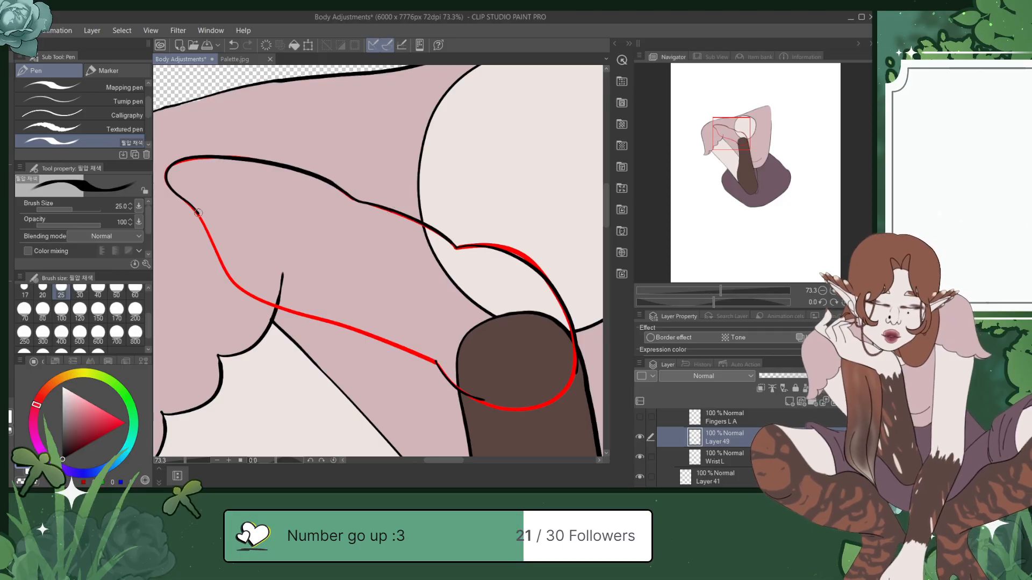
# Step: Ink the lower edge of the hand from the tip back to the wrist, save, and check the line at the tip
pyautogui.moveTo(214, 245)
pyautogui.mouseDown()
pyautogui.moveTo(256, 299)
pyautogui.moveTo(424, 349)
pyautogui.mouseUp()
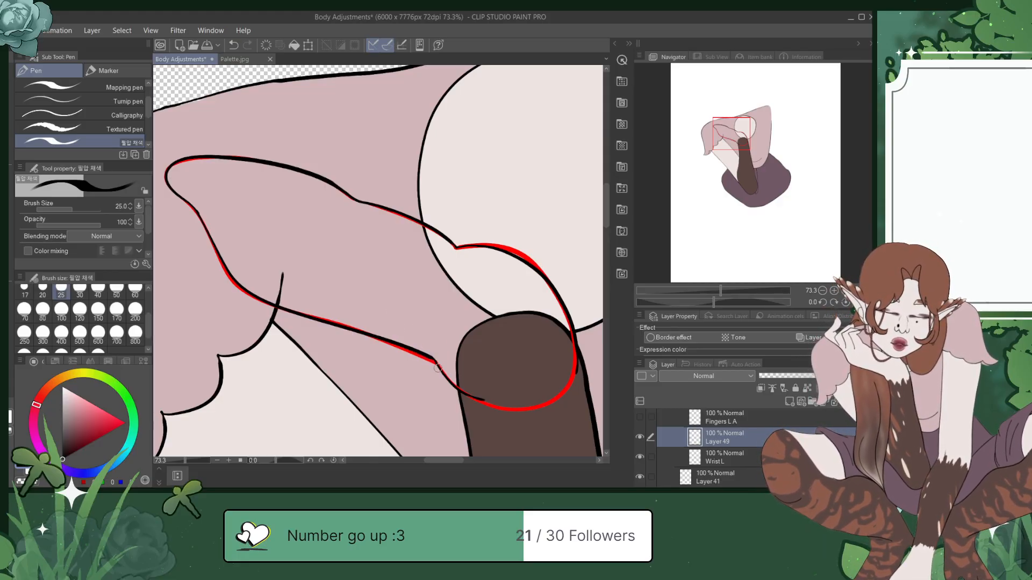
pyautogui.moveTo(435, 362); pyautogui.dragTo(438, 366)
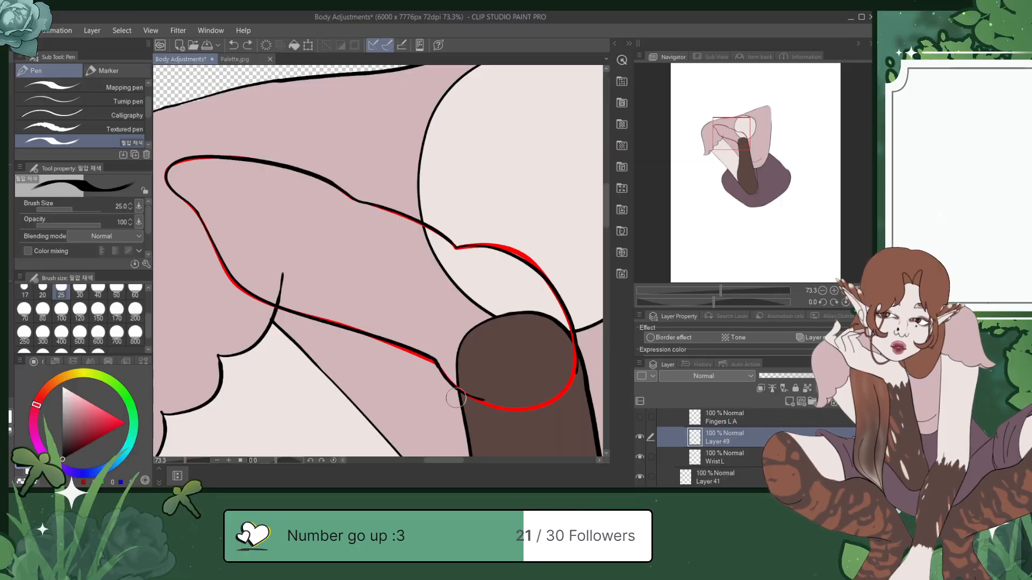
pyautogui.hotkey('ctrl', 's')
pyautogui.moveTo(749, 156); pyautogui.dragTo(711, 124)
pyautogui.scroll(3, 365, 200)
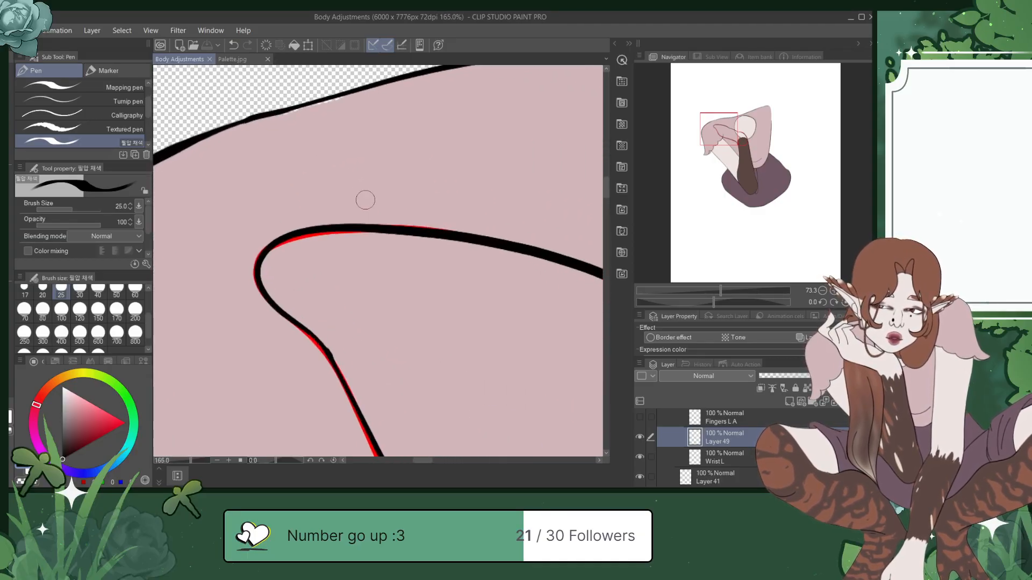
pyautogui.moveTo(334, 339); pyautogui.dragTo(338, 343)
pyautogui.scroll(-5, 342, 315)
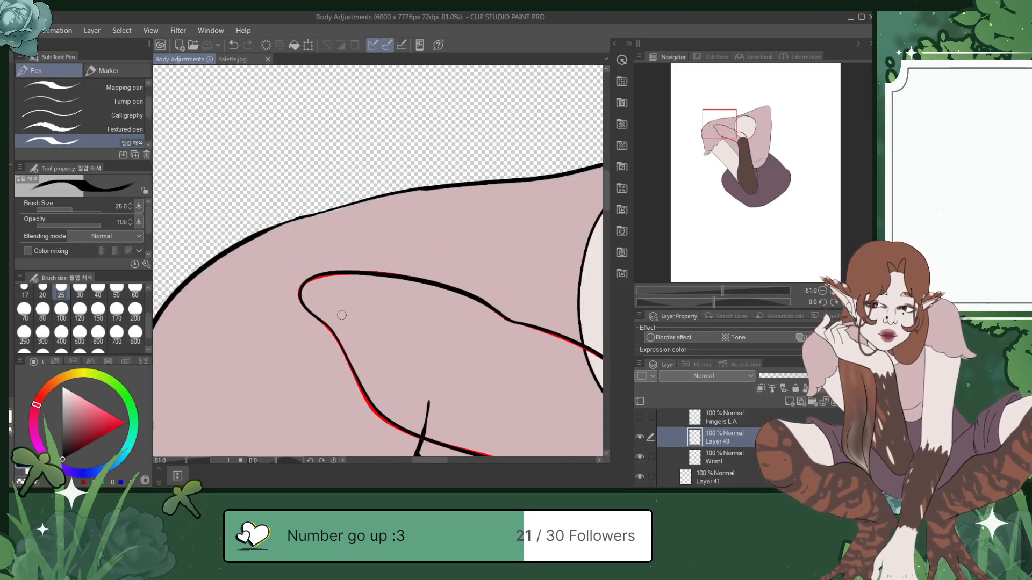
# Step: Pick the pale skin color from the rounded shape, add a raster layer below Layer 49, delete the Wrist L sketch, and save
pyautogui.moveTo(736, 123); pyautogui.dragTo(738, 130)
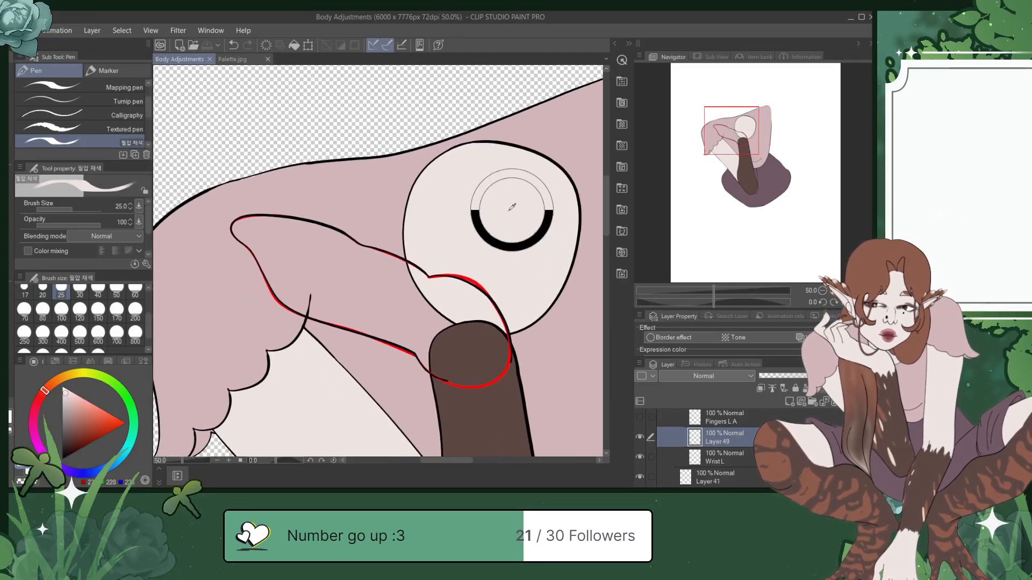
pyautogui.click(752, 456)
pyautogui.hotkey('ctrl', 'shift', 'n')
pyautogui.click(750, 476)
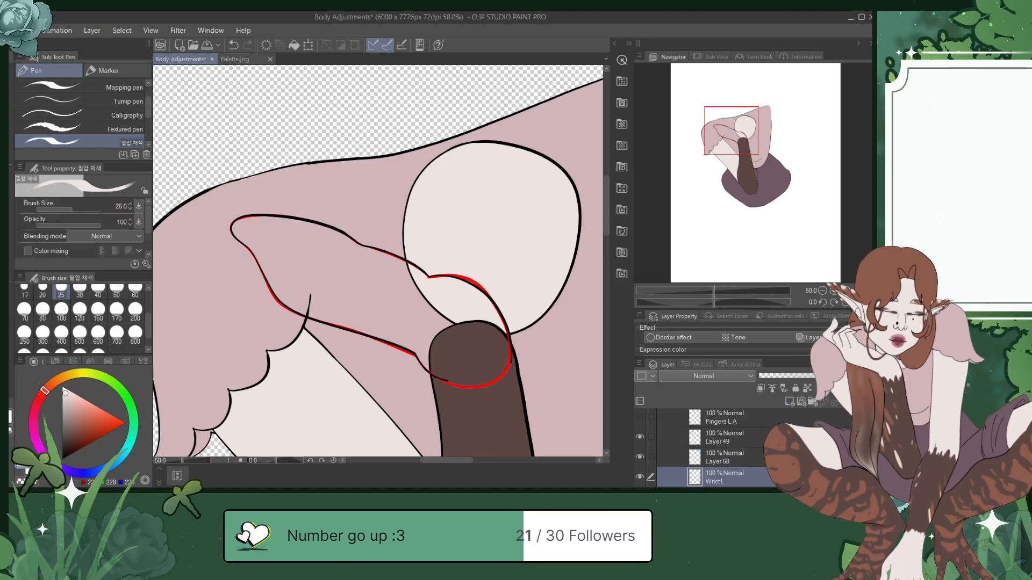
pyautogui.click(449, 197)
pyautogui.hotkey('ctrl', 's')
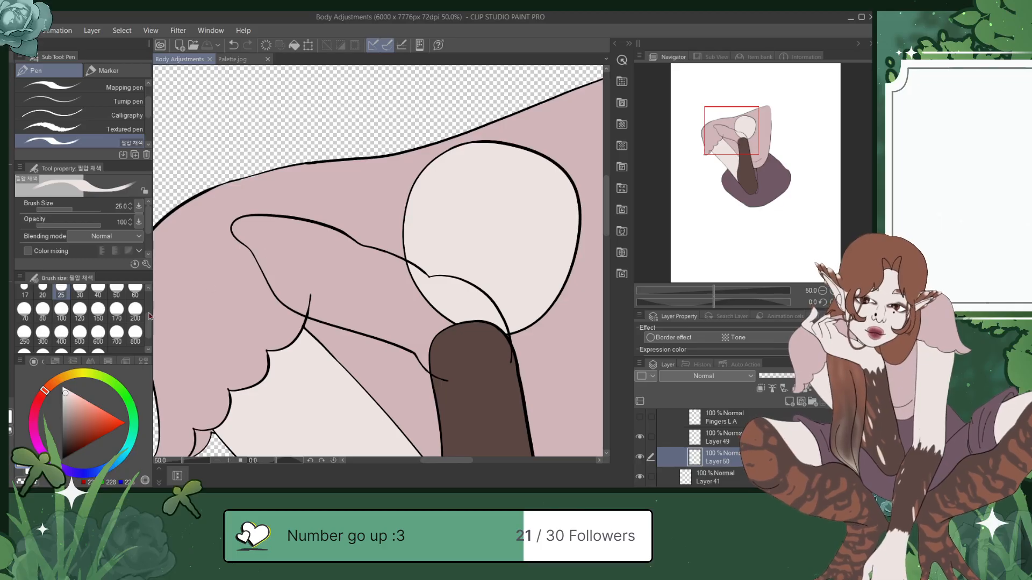
# Step: Start filling the wrist and upper edge of the hand in pale skin color with the Mapping pen at size 100
pyautogui.click(108, 87)
pyautogui.moveTo(253, 237)
pyautogui.mouseDown()
pyautogui.moveTo(333, 240)
pyautogui.moveTo(373, 266)
pyautogui.mouseUp()
pyautogui.hotkey('ctrl', 'z')
pyautogui.moveTo(252, 230)
pyautogui.mouseDown()
pyautogui.moveTo(366, 281)
pyautogui.moveTo(334, 257)
pyautogui.moveTo(486, 323)
pyautogui.moveTo(497, 349)
pyautogui.moveTo(459, 360)
pyautogui.moveTo(423, 310)
pyautogui.moveTo(490, 342)
pyautogui.moveTo(445, 325)
pyautogui.mouseUp()
# Step: Hide Layer 7 and paint the wrist end in skin color with a scalloped edge over the brown forearm
pyautogui.scroll(-10, 714, 446)
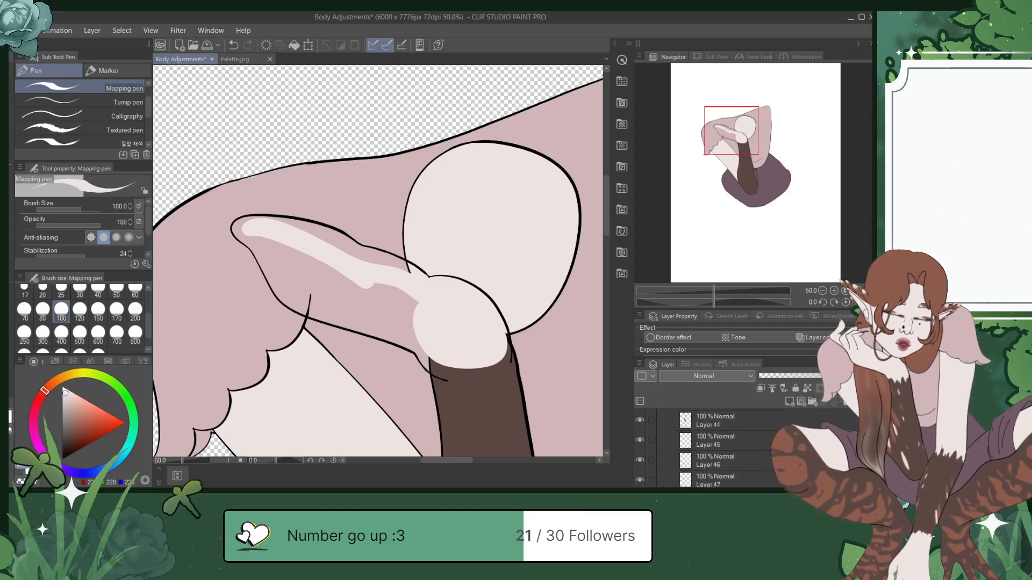
pyautogui.click(639, 432)
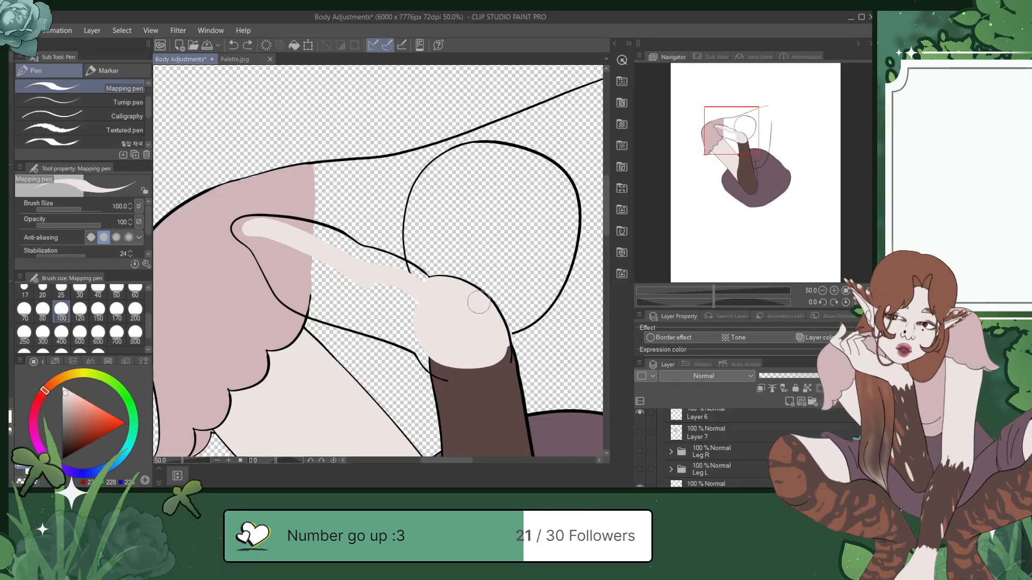
pyautogui.hotkey('ctrl', 'z')
pyautogui.moveTo(491, 316); pyautogui.dragTo(508, 361)
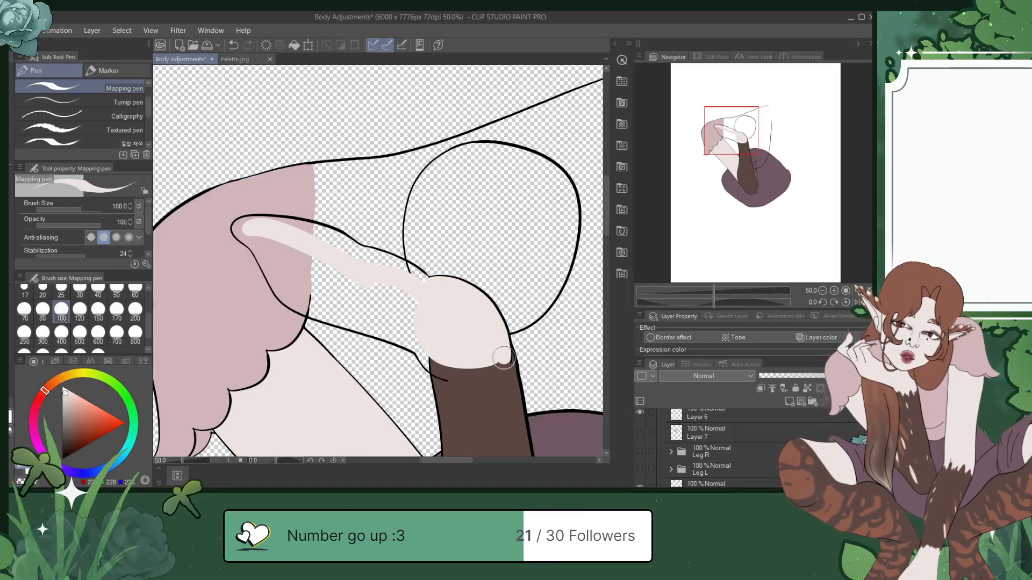
pyautogui.moveTo(428, 362)
pyautogui.mouseDown()
pyautogui.moveTo(457, 375)
pyautogui.moveTo(433, 367)
pyautogui.moveTo(445, 357)
pyautogui.moveTo(479, 370)
pyautogui.mouseUp()
pyautogui.hotkey('ctrl', 'z')
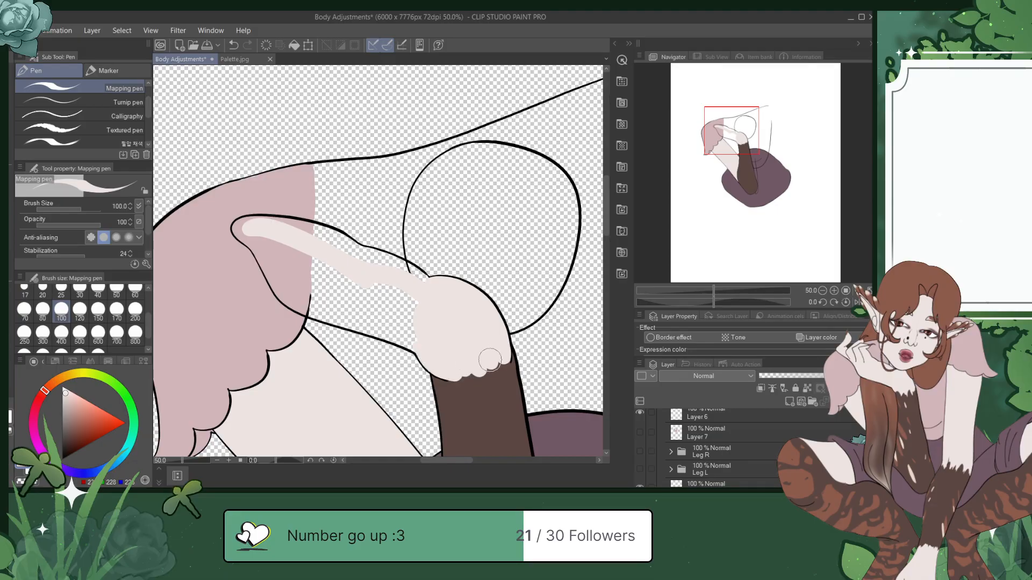
# Step: Fill the rest of the hand in skin color up to its outline, save, and show Layer 7 again
pyautogui.moveTo(407, 330)
pyautogui.mouseDown()
pyautogui.moveTo(367, 322)
pyautogui.moveTo(417, 334)
pyautogui.moveTo(366, 306)
pyautogui.moveTo(434, 330)
pyautogui.moveTo(382, 279)
pyautogui.moveTo(399, 290)
pyautogui.moveTo(376, 293)
pyautogui.mouseUp()
pyautogui.moveTo(293, 255)
pyautogui.mouseDown()
pyautogui.moveTo(363, 300)
pyautogui.moveTo(295, 273)
pyautogui.moveTo(310, 296)
pyautogui.moveTo(374, 316)
pyautogui.moveTo(296, 286)
pyautogui.moveTo(377, 323)
pyautogui.moveTo(310, 308)
pyautogui.moveTo(317, 295)
pyautogui.moveTo(321, 311)
pyautogui.moveTo(288, 300)
pyautogui.moveTo(280, 291)
pyautogui.moveTo(317, 311)
pyautogui.moveTo(286, 297)
pyautogui.moveTo(262, 258)
pyautogui.moveTo(254, 262)
pyautogui.moveTo(282, 314)
pyautogui.moveTo(268, 313)
pyautogui.moveTo(245, 212)
pyautogui.moveTo(274, 248)
pyautogui.moveTo(252, 236)
pyautogui.moveTo(268, 261)
pyautogui.moveTo(239, 228)
pyautogui.moveTo(275, 233)
pyautogui.moveTo(272, 219)
pyautogui.moveTo(256, 241)
pyautogui.moveTo(238, 227)
pyautogui.moveTo(279, 223)
pyautogui.mouseUp()
pyautogui.hotkey('ctrl', 'z')
pyautogui.hotkey('ctrl', 'z')
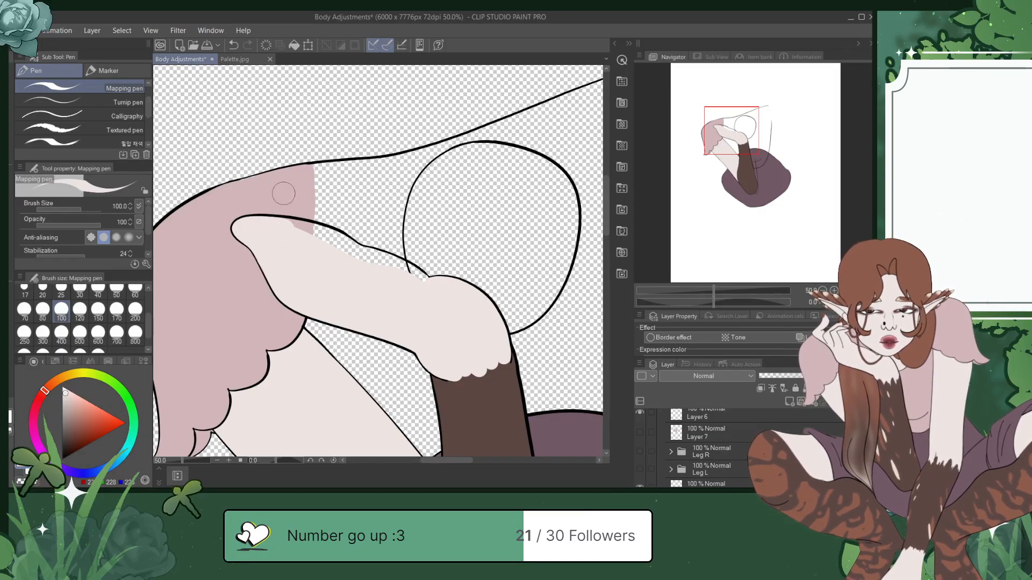
pyautogui.moveTo(285, 224); pyautogui.dragTo(323, 234)
pyautogui.moveTo(348, 249)
pyautogui.mouseDown()
pyautogui.moveTo(366, 261)
pyautogui.moveTo(330, 244)
pyautogui.moveTo(423, 285)
pyautogui.moveTo(413, 271)
pyautogui.moveTo(429, 290)
pyautogui.mouseUp()
pyautogui.hotkey('ctrl', 's')
pyautogui.click(640, 433)
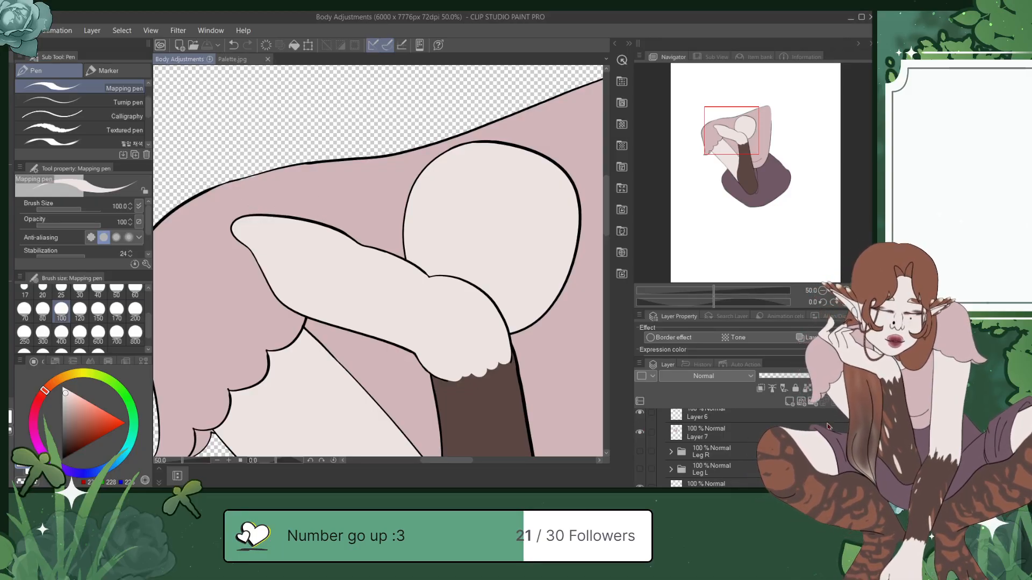
# Step: Show the Fingers L A sketch, add a raster layer above it, and switch to the 필압 채색 pen at size 25 in black
pyautogui.scroll(-10, 826, 426)
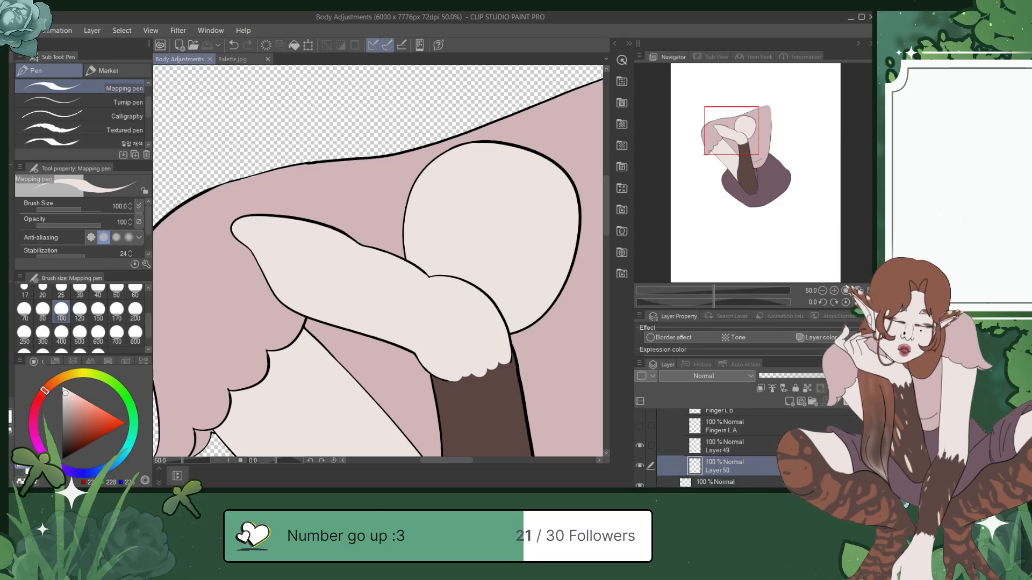
pyautogui.scroll(1, 717, 446)
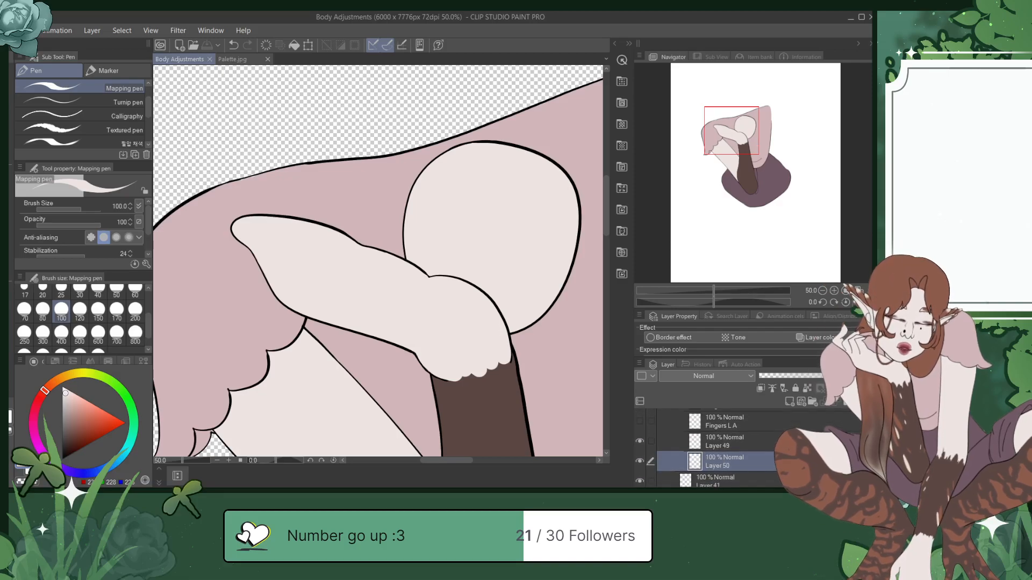
pyautogui.click(808, 426)
pyautogui.click(640, 421)
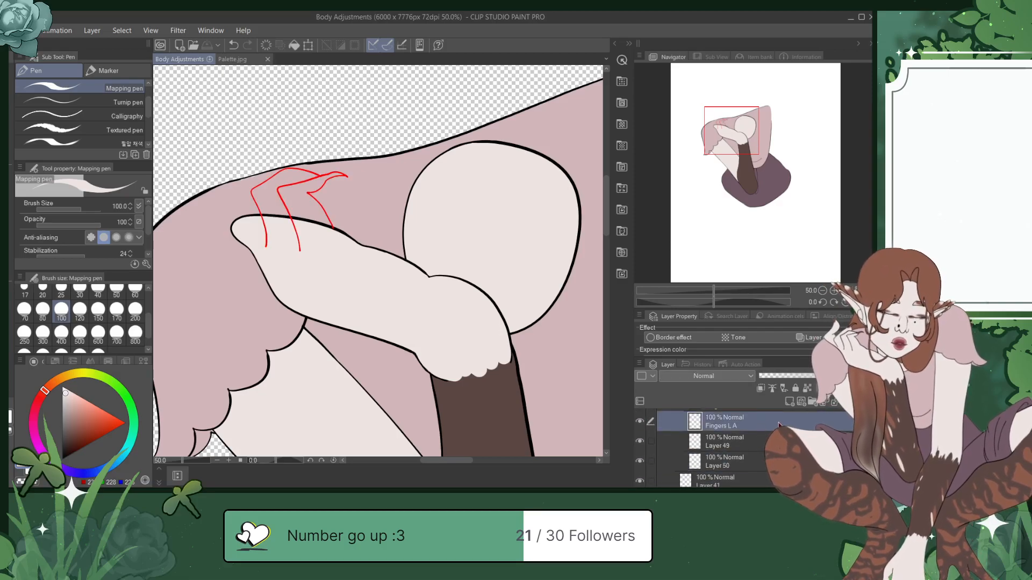
pyautogui.click(788, 403)
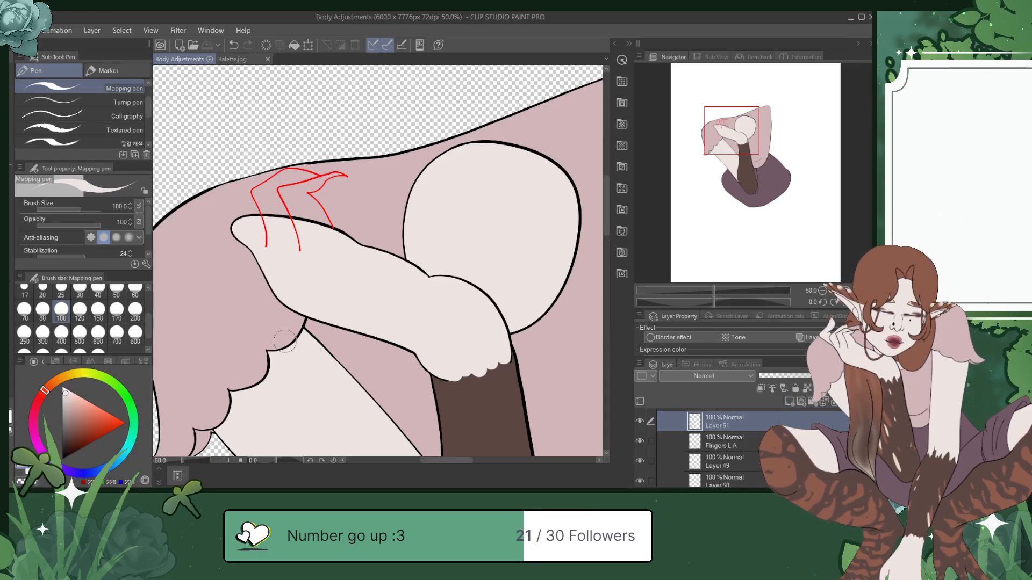
pyautogui.click(91, 143)
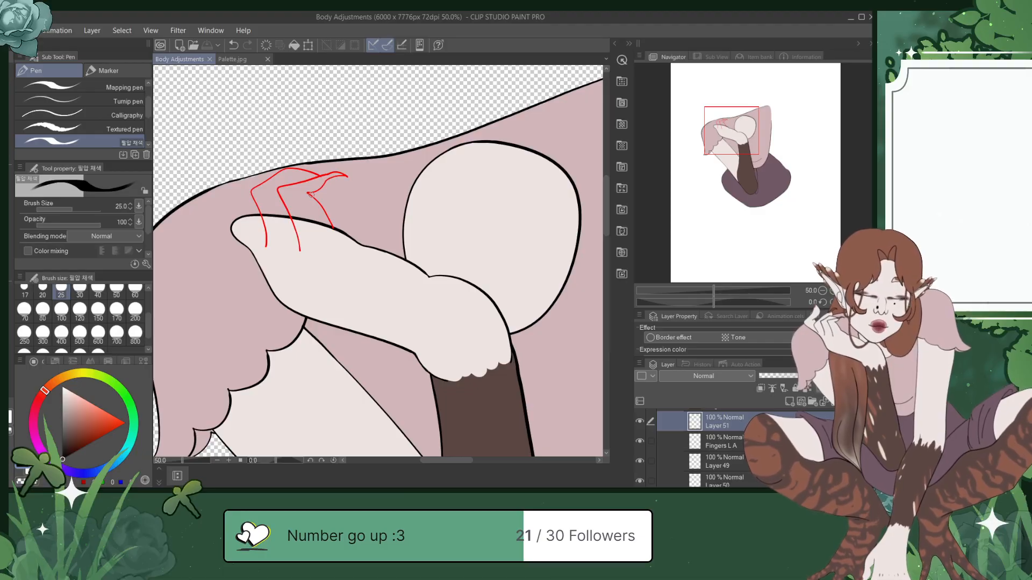
# Step: Ink the underside of the front finger from the hand up towards the fingertip on Layer 51
pyautogui.scroll(4, 311, 195)
pyautogui.moveTo(733, 126); pyautogui.dragTo(728, 125)
pyautogui.moveTo(343, 199); pyautogui.dragTo(394, 269)
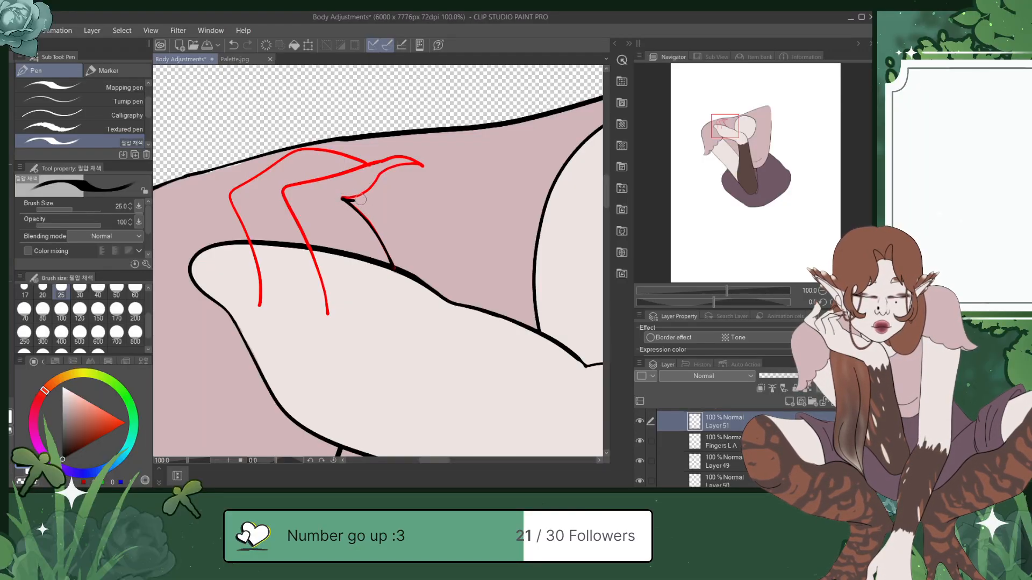
pyautogui.moveTo(391, 166); pyautogui.dragTo(424, 172)
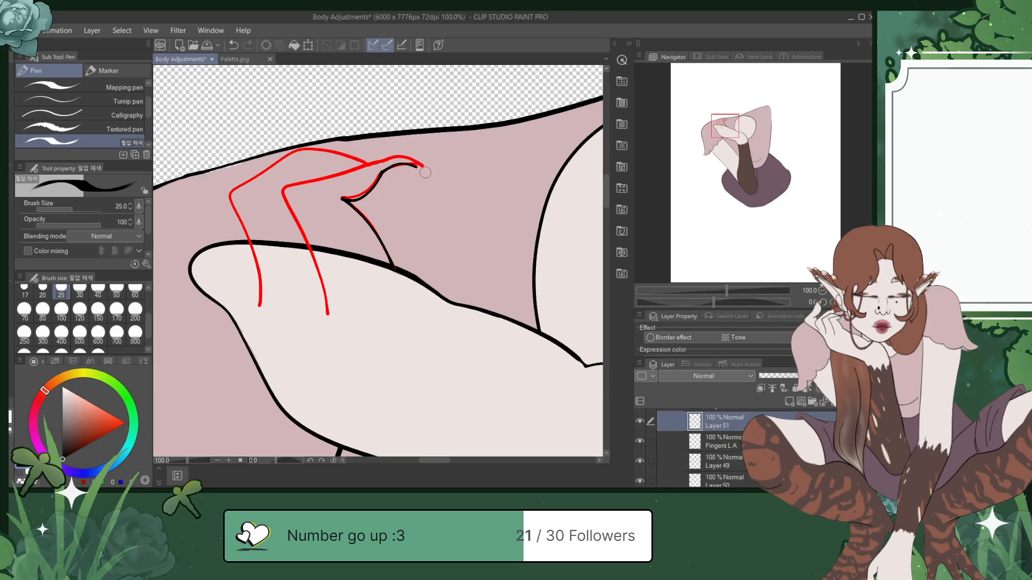
pyautogui.hotkey('ctrl', 'z')
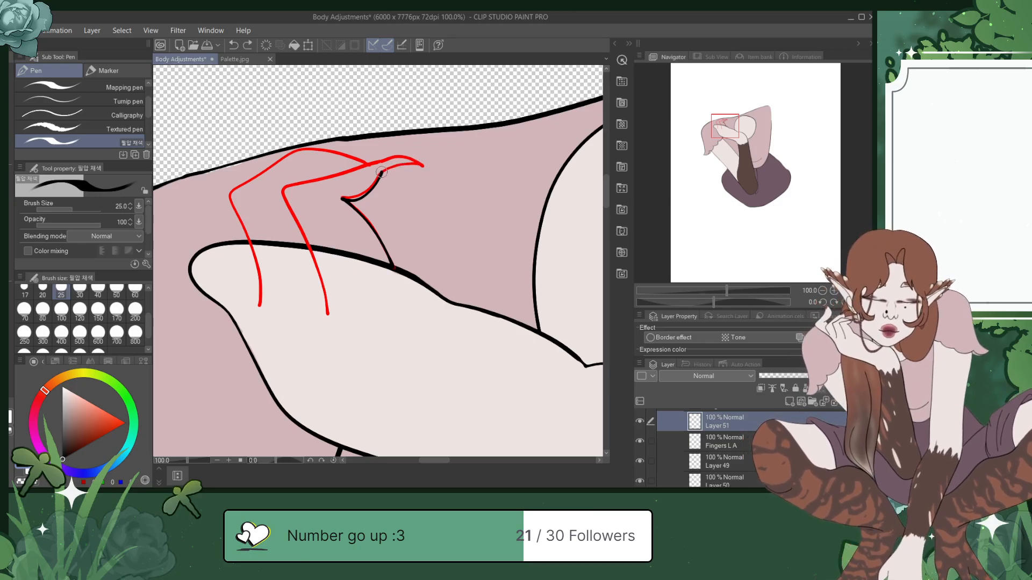
# Step: Ink the fingertip and the upper edge of the front finger down into the hand, and save
pyautogui.moveTo(406, 161)
pyautogui.mouseDown()
pyautogui.moveTo(384, 169)
pyautogui.moveTo(416, 161)
pyautogui.moveTo(427, 171)
pyautogui.moveTo(382, 172)
pyautogui.moveTo(419, 162)
pyautogui.moveTo(427, 170)
pyautogui.moveTo(399, 154)
pyautogui.moveTo(286, 187)
pyautogui.moveTo(288, 216)
pyautogui.mouseUp()
pyautogui.hotkey('ctrl', 'z')
pyautogui.hotkey('ctrl', 'z')
pyautogui.hotkey('ctrl', 'z')
pyautogui.moveTo(385, 159)
pyautogui.mouseDown()
pyautogui.moveTo(281, 193)
pyautogui.moveTo(330, 308)
pyautogui.mouseUp()
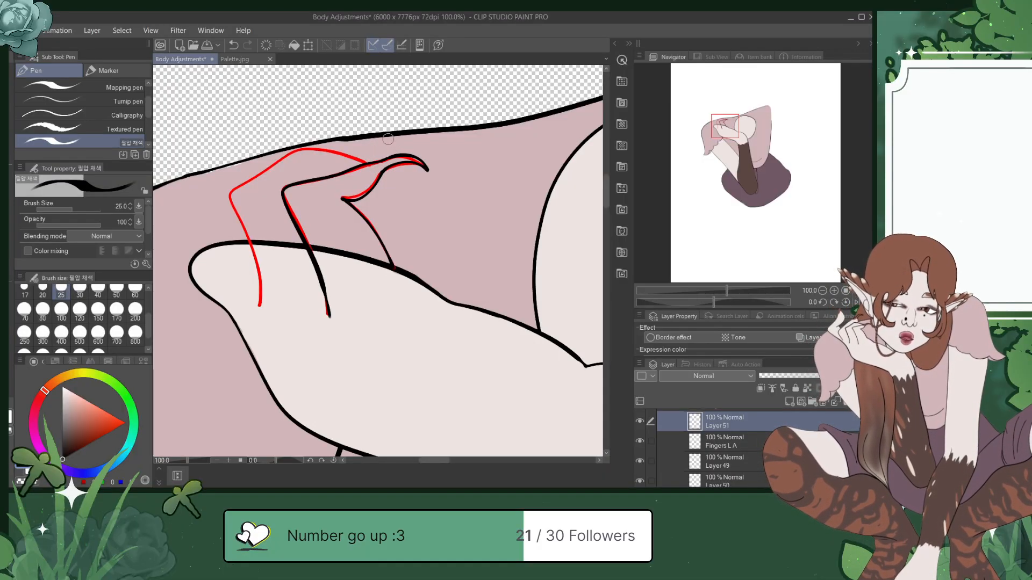
pyautogui.hotkey('ctrl', 's')
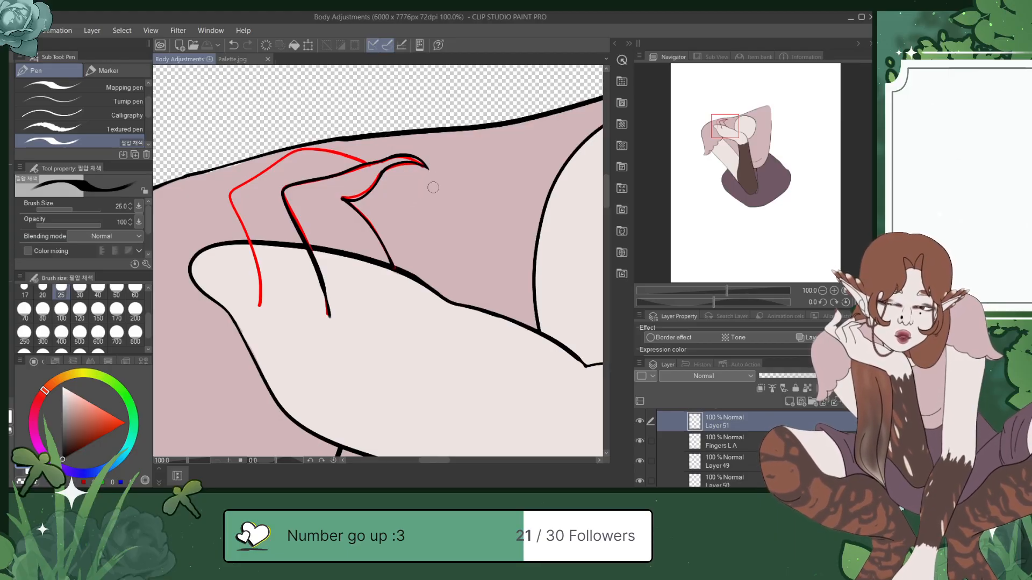
# Step: Ink the outer finger behind it, from the front finger over the bent knuckle down into the hand
pyautogui.moveTo(367, 163)
pyautogui.mouseDown()
pyautogui.moveTo(296, 151)
pyautogui.moveTo(229, 197)
pyautogui.moveTo(257, 264)
pyautogui.moveTo(257, 306)
pyautogui.moveTo(260, 277)
pyautogui.moveTo(231, 191)
pyautogui.mouseUp()
pyautogui.hotkey('ctrl', 'z')
pyautogui.hotkey('ctrl', 'z')
pyautogui.moveTo(261, 305)
pyautogui.mouseDown()
pyautogui.moveTo(255, 253)
pyautogui.moveTo(231, 190)
pyautogui.moveTo(304, 148)
pyautogui.moveTo(359, 158)
pyautogui.moveTo(298, 150)
pyautogui.moveTo(233, 193)
pyautogui.moveTo(262, 296)
pyautogui.moveTo(292, 216)
pyautogui.moveTo(301, 262)
pyautogui.moveTo(284, 296)
pyautogui.moveTo(262, 281)
pyautogui.moveTo(256, 306)
pyautogui.moveTo(261, 281)
pyautogui.moveTo(259, 308)
pyautogui.mouseUp()
pyautogui.hotkey('ctrl', 'z')
pyautogui.hotkey('ctrl', 'z')
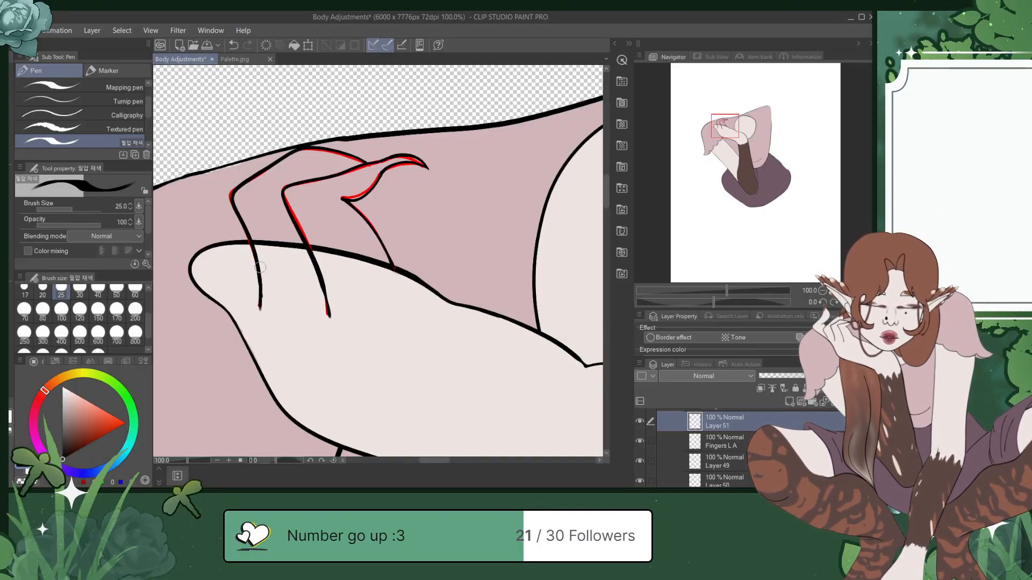
# Step: Redo the lower end of the outer finger's line where it runs into the hand, and save
pyautogui.hotkey('ctrl', 'z')
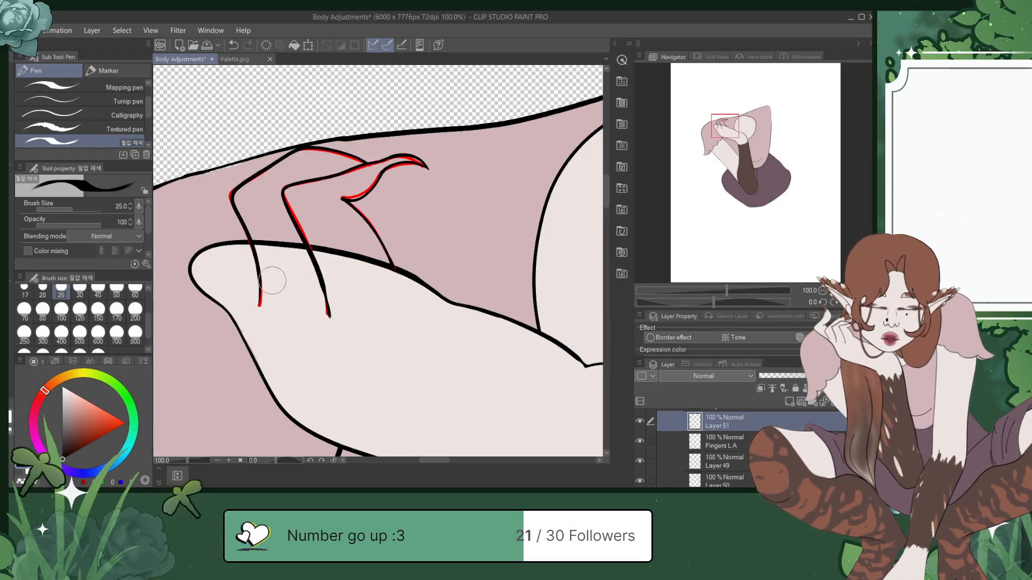
pyautogui.moveTo(260, 278); pyautogui.dragTo(259, 307)
pyautogui.hotkey('ctrl', 's')
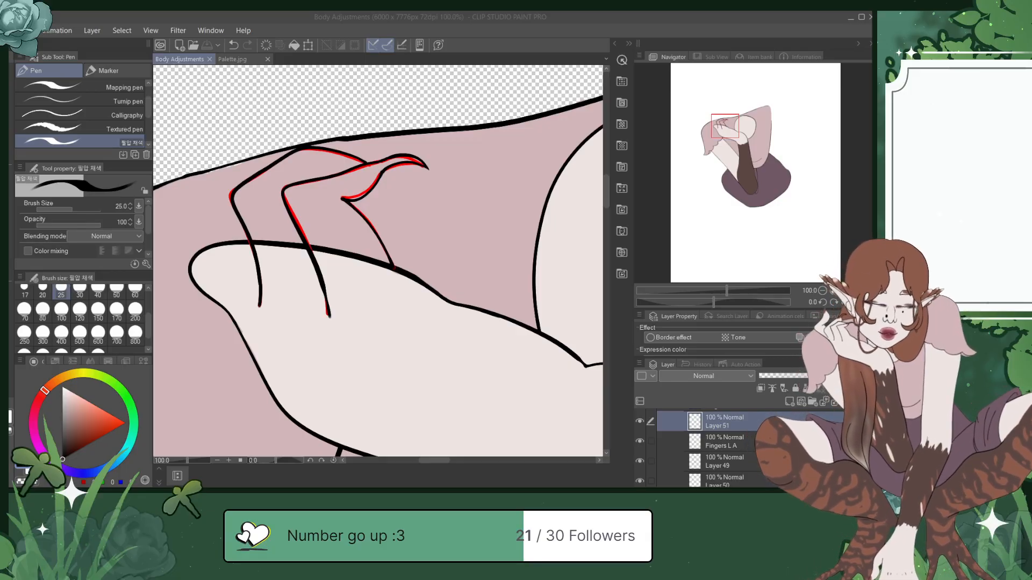
# Step: Delete the red Fingers L A sketch layer
pyautogui.click(683, 390)
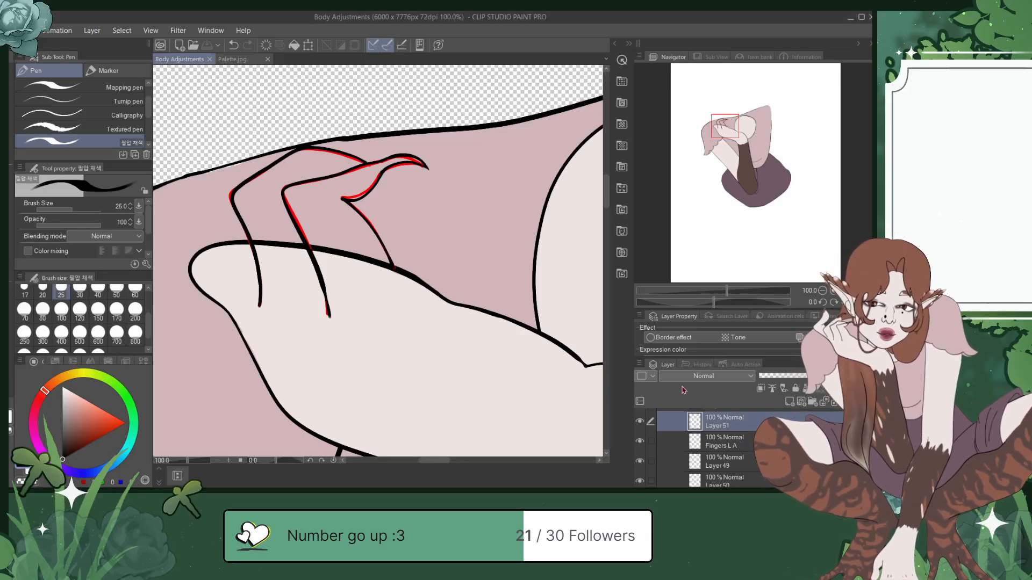
pyautogui.click(720, 441)
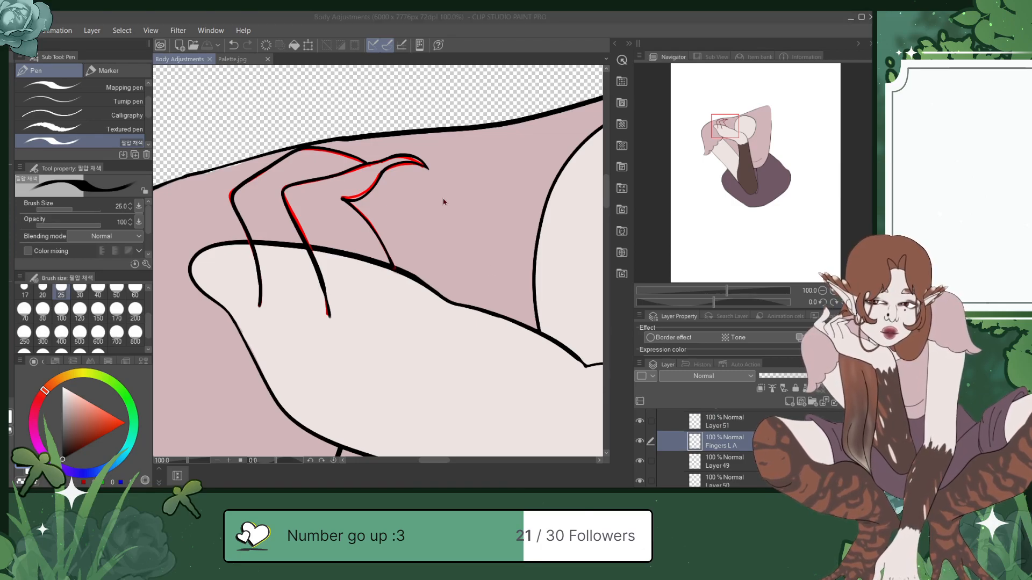
pyautogui.press('Delete')
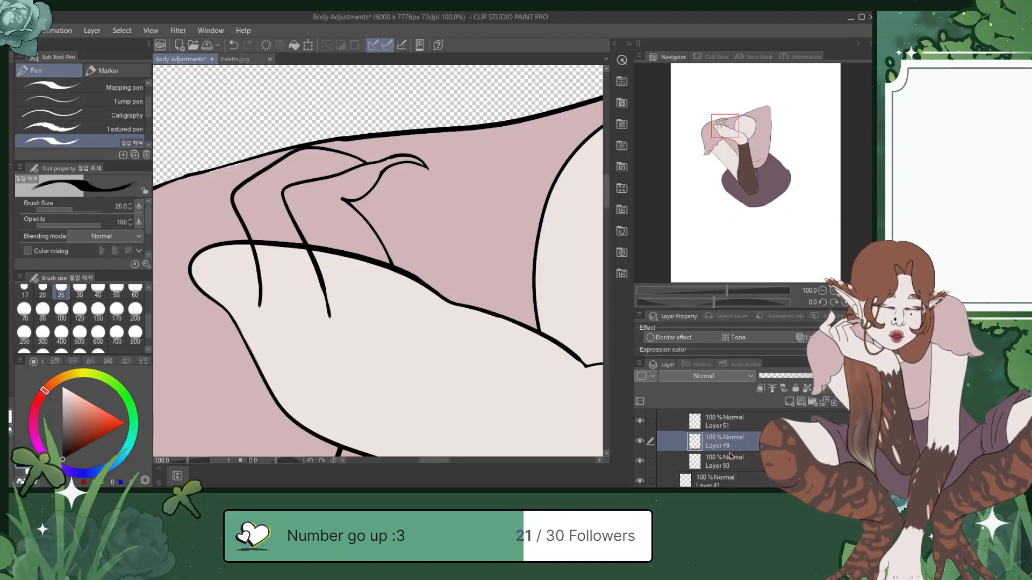
# Step: Hide Layer 50, add a raster layer below Layer 51, and pick the pale skin color for the Mapping pen at size 100
pyautogui.click(640, 441)
pyautogui.click(640, 441)
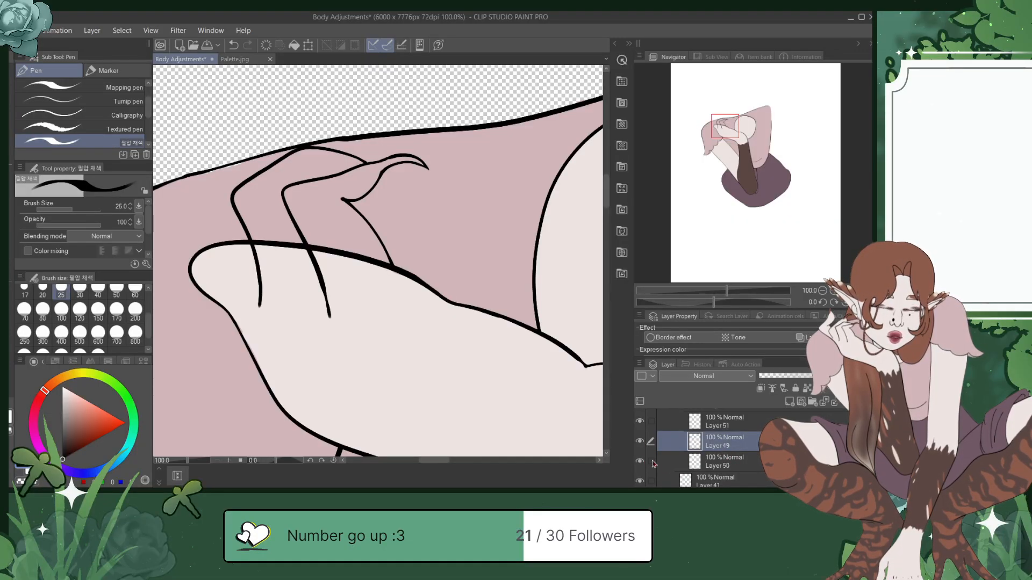
pyautogui.click(640, 462)
pyautogui.click(789, 402)
pyautogui.keyDown('alt'); pyautogui.click(575, 258); pyautogui.keyUp('alt')
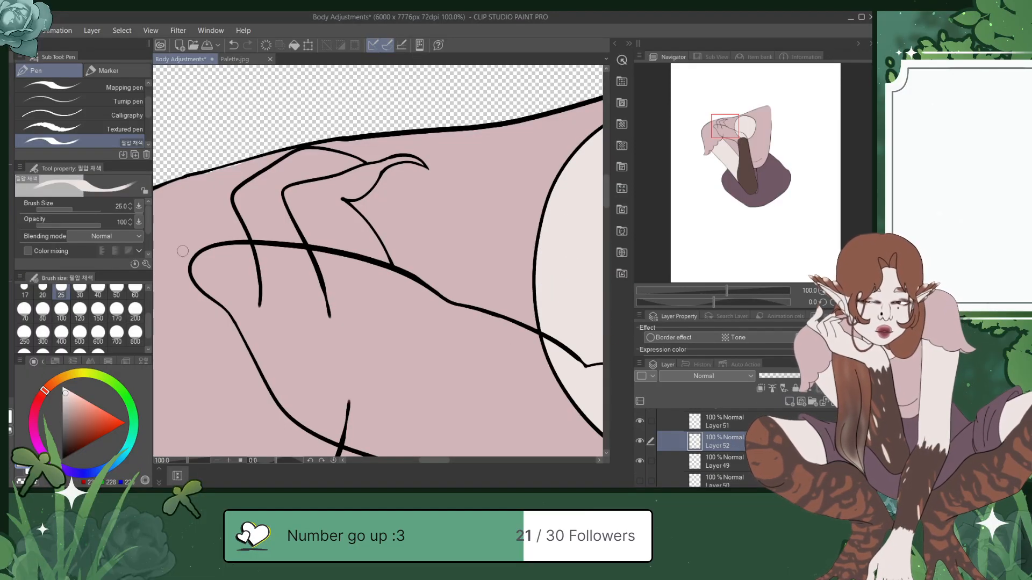
pyautogui.click(108, 88)
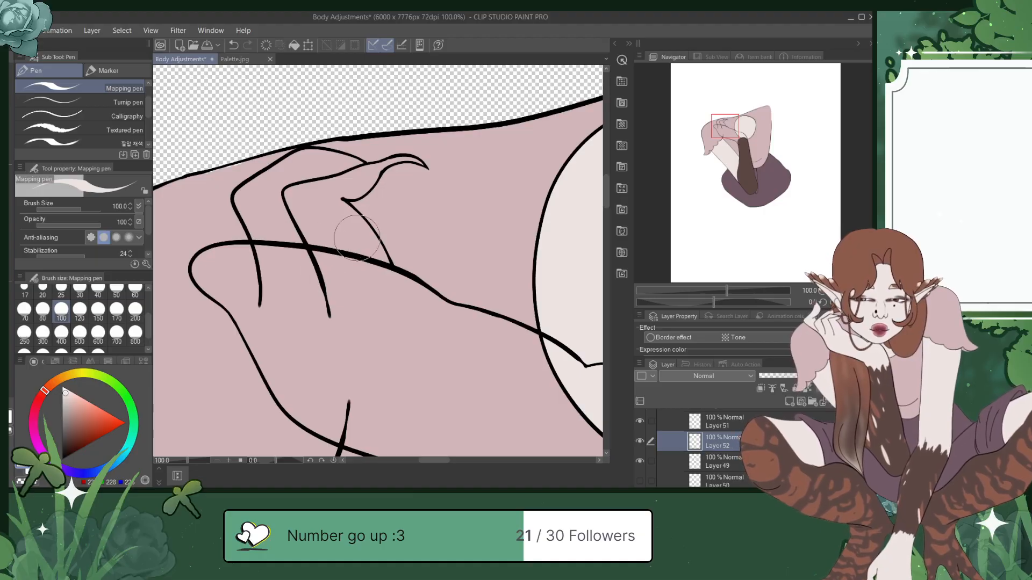
# Step: Fill the two bent fingers and the claw with the pale skin color under the line art on Layer 52, and save
pyautogui.moveTo(340, 204)
pyautogui.mouseDown()
pyautogui.moveTo(387, 281)
pyautogui.moveTo(380, 295)
pyautogui.moveTo(341, 305)
pyautogui.moveTo(326, 249)
pyautogui.moveTo(353, 286)
pyautogui.moveTo(354, 254)
pyautogui.moveTo(365, 266)
pyautogui.moveTo(333, 220)
pyautogui.moveTo(341, 247)
pyautogui.moveTo(306, 215)
pyautogui.moveTo(321, 240)
pyautogui.moveTo(291, 191)
pyautogui.moveTo(332, 177)
pyautogui.moveTo(353, 181)
pyautogui.moveTo(351, 192)
pyautogui.moveTo(370, 174)
pyautogui.moveTo(309, 168)
pyautogui.moveTo(325, 162)
pyautogui.moveTo(307, 160)
pyautogui.moveTo(259, 204)
pyautogui.moveTo(297, 179)
pyautogui.moveTo(299, 161)
pyautogui.moveTo(245, 199)
pyautogui.moveTo(286, 270)
pyautogui.moveTo(268, 198)
pyautogui.moveTo(307, 283)
pyautogui.moveTo(305, 267)
pyautogui.moveTo(261, 239)
pyautogui.moveTo(252, 211)
pyautogui.moveTo(291, 314)
pyautogui.moveTo(310, 287)
pyautogui.moveTo(283, 280)
pyautogui.moveTo(329, 289)
pyautogui.mouseUp()
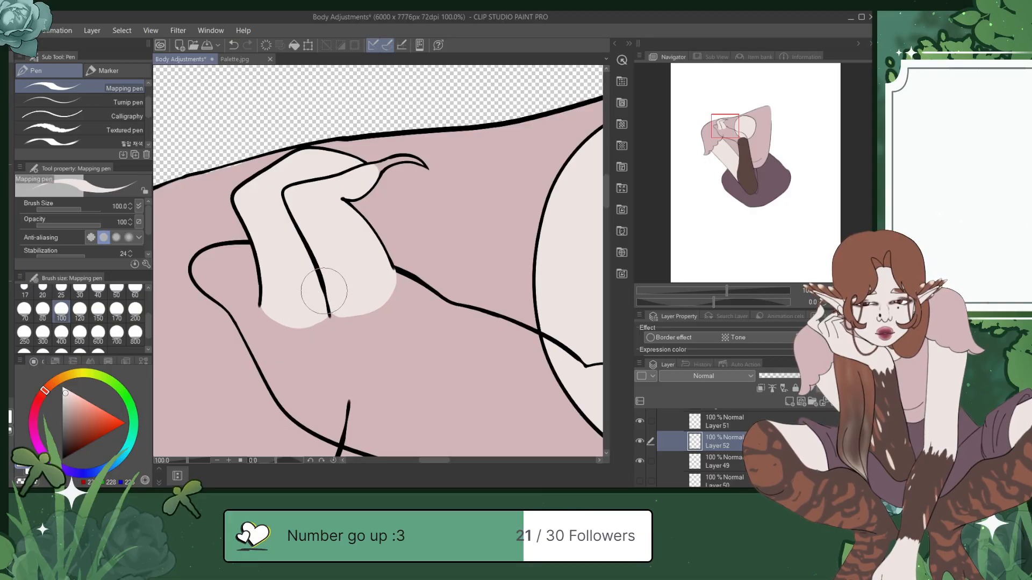
pyautogui.moveTo(328, 300); pyautogui.dragTo(349, 301)
pyautogui.hotkey('ctrl', 'z')
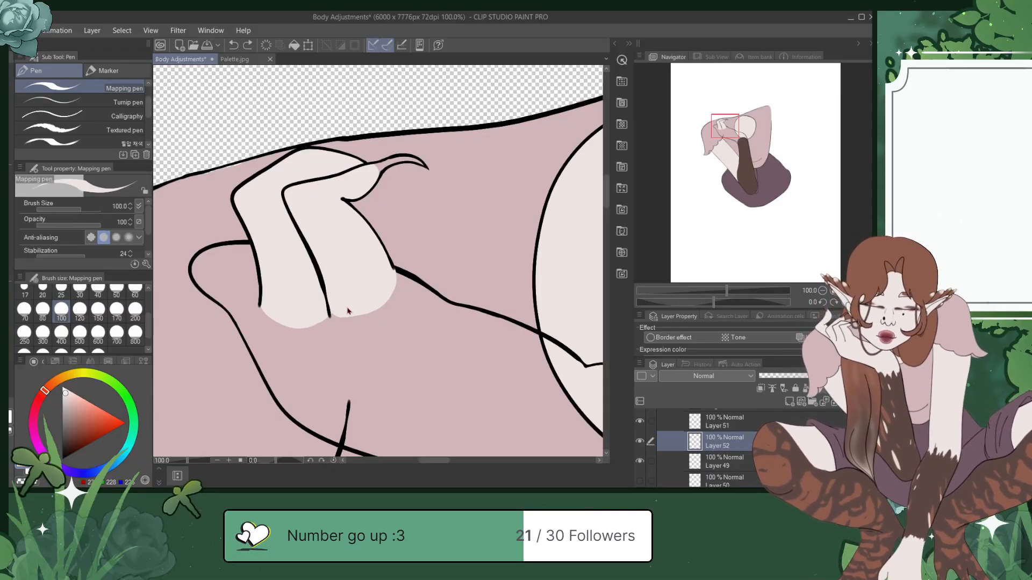
pyautogui.moveTo(331, 309); pyautogui.dragTo(312, 311)
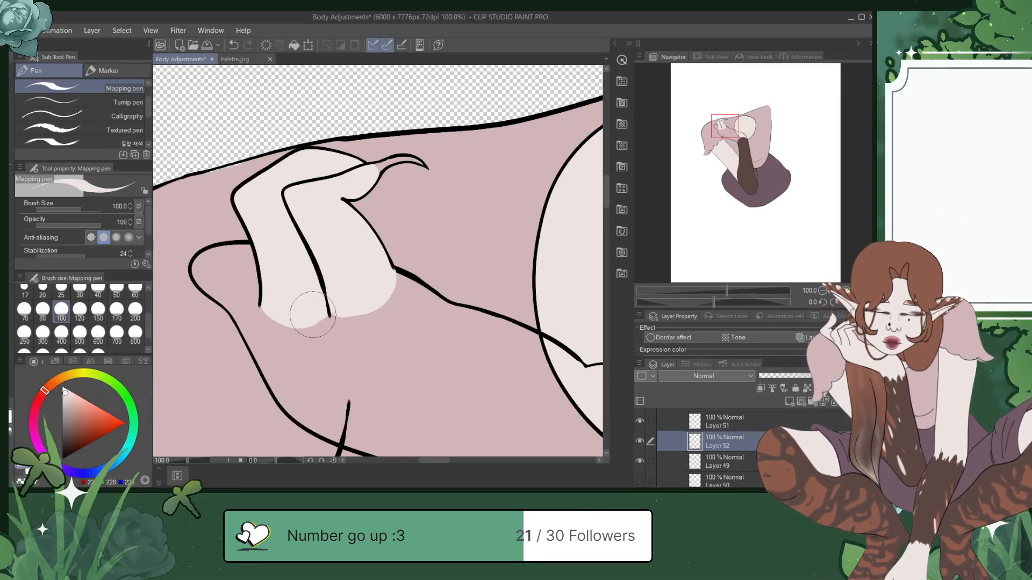
pyautogui.moveTo(321, 299); pyautogui.dragTo(352, 304)
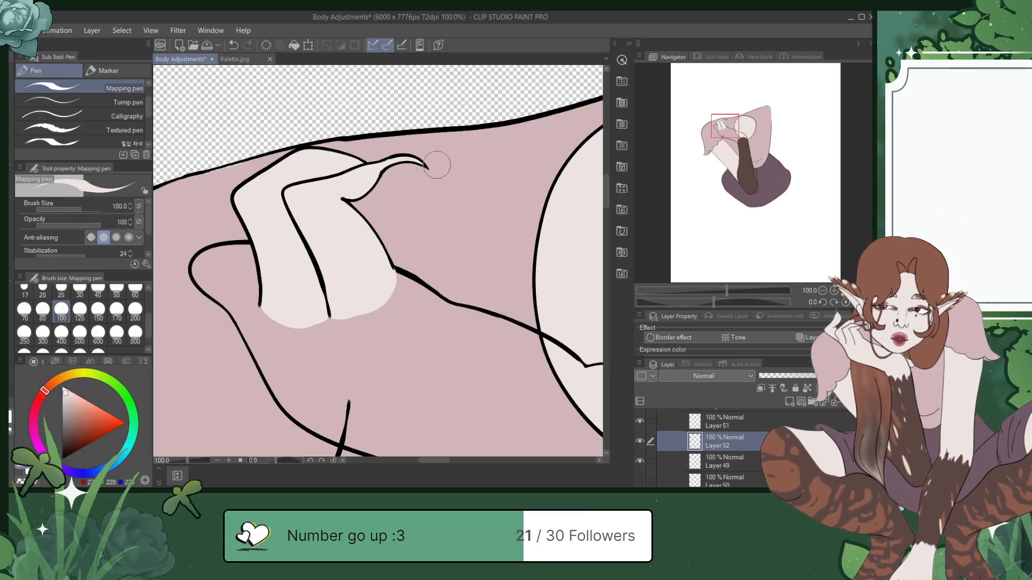
pyautogui.hotkey('ctrl', 's')
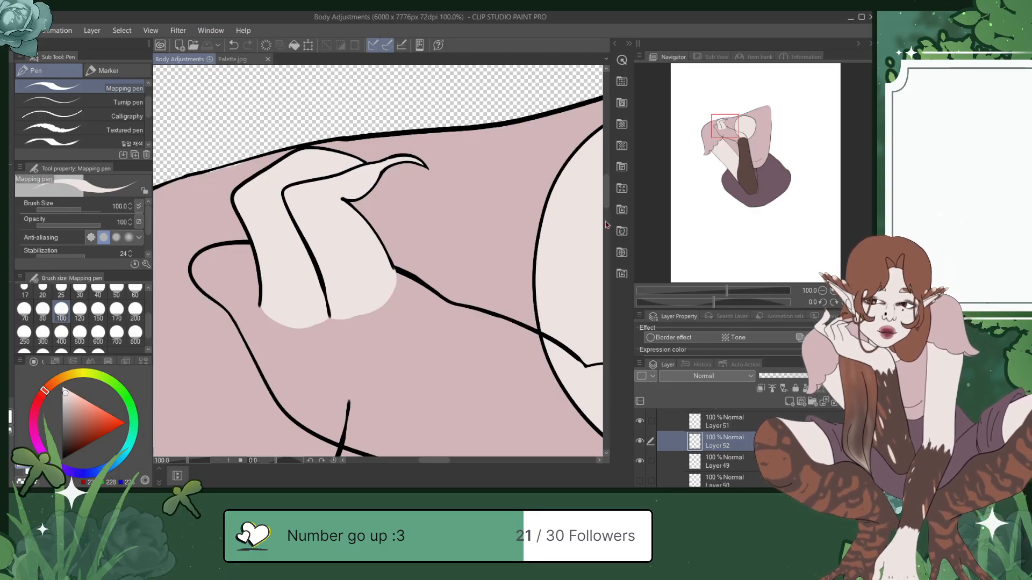
# Step: Sample the brown 8D5B4C from Palette.jpg and add a raster layer clipped to the finger fill on Layer 52
pyautogui.click(237, 59)
pyautogui.keyDown('alt'); pyautogui.click(461, 192); pyautogui.keyUp('alt')
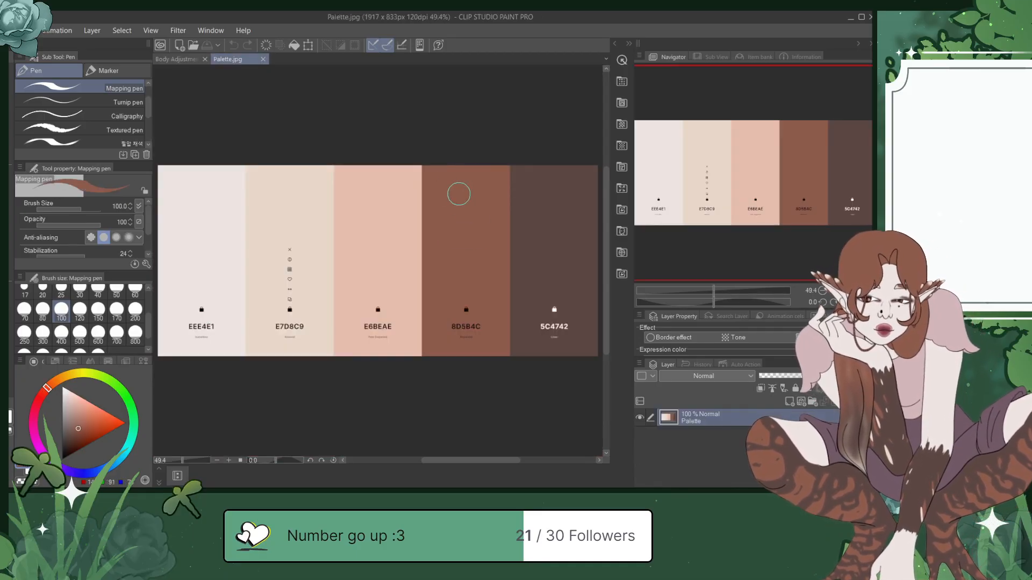
pyautogui.click(188, 62)
pyautogui.click(789, 402)
pyautogui.click(760, 388)
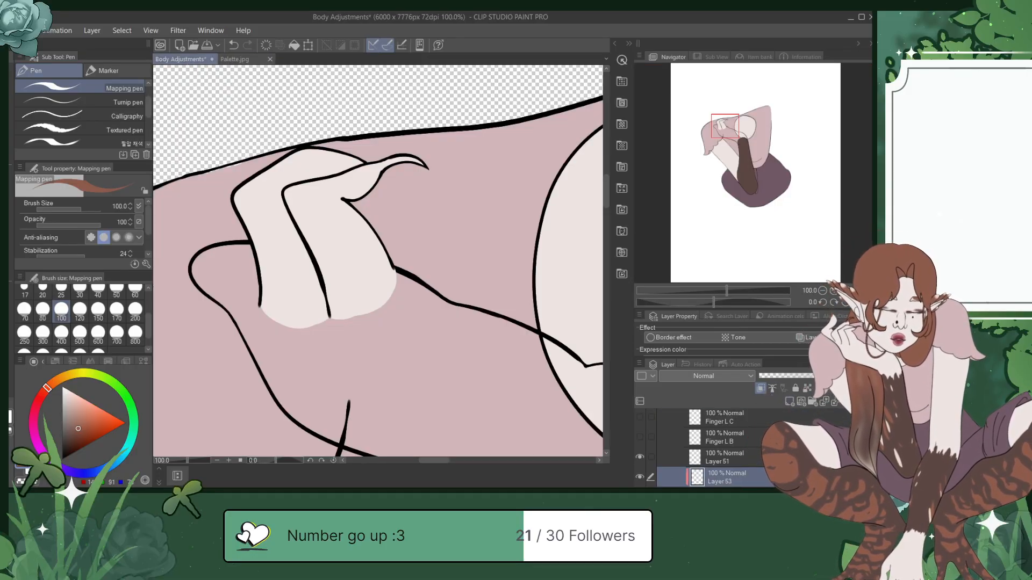
# Step: Paint the front finger's claw brown on the clipped layer, save, and merge it into Layer 52
pyautogui.scroll(-1, 709, 448)
pyautogui.click(640, 482)
pyautogui.click(640, 482)
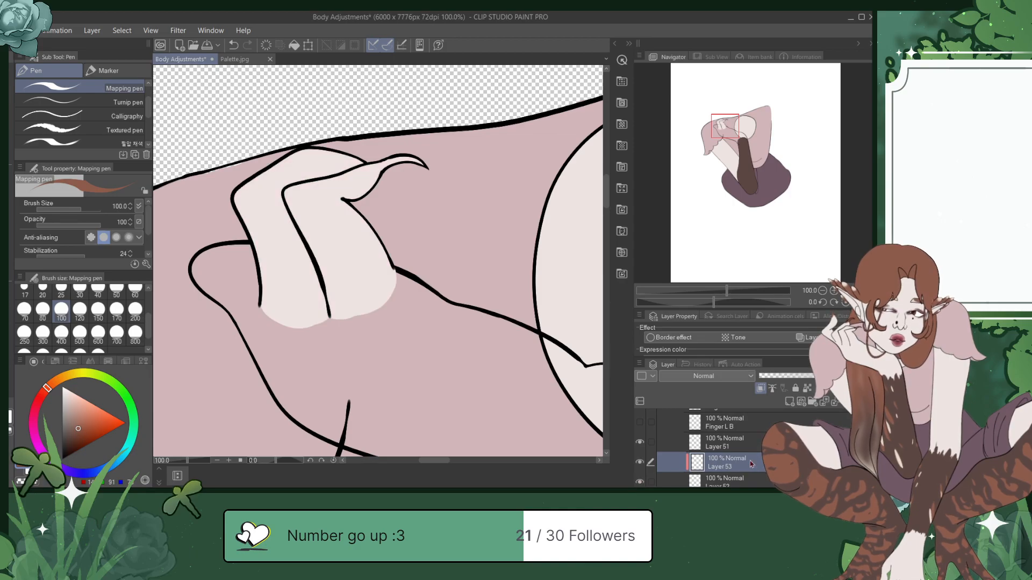
pyautogui.moveTo(397, 159)
pyautogui.mouseDown()
pyautogui.moveTo(409, 157)
pyautogui.moveTo(356, 169)
pyautogui.moveTo(365, 170)
pyautogui.mouseUp()
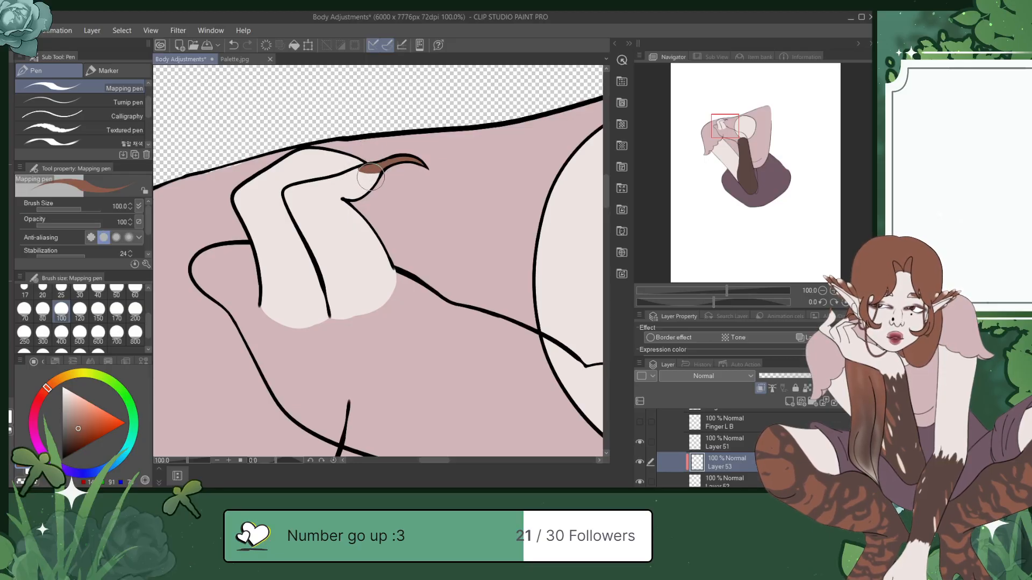
pyautogui.hotkey('ctrl', 's')
pyautogui.click(837, 402)
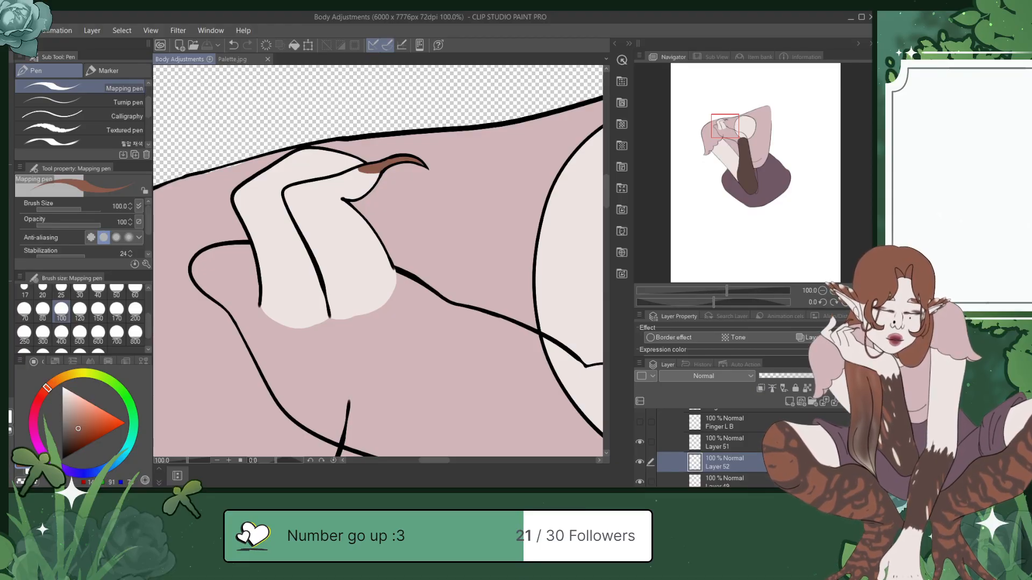
# Step: Hide the finished fingers on Layer 51 and Layer 52, and save
pyautogui.click(640, 442)
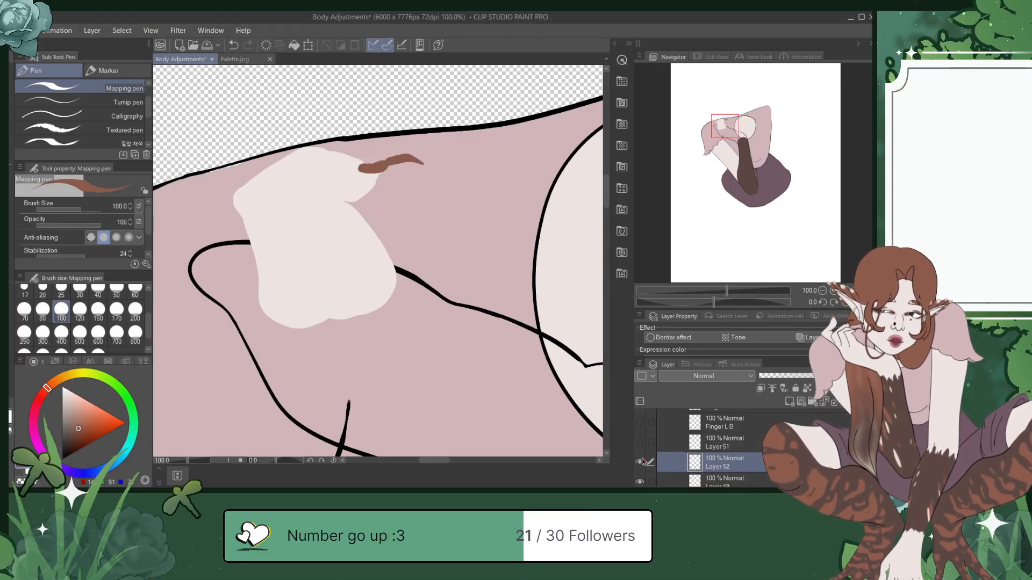
pyautogui.click(640, 462)
pyautogui.hotkey('ctrl', 's')
# Step: Show the Finger L B sketch, add a raster layer above it, and switch to the 필압 채색 pen at size 25 in black
pyautogui.click(640, 423)
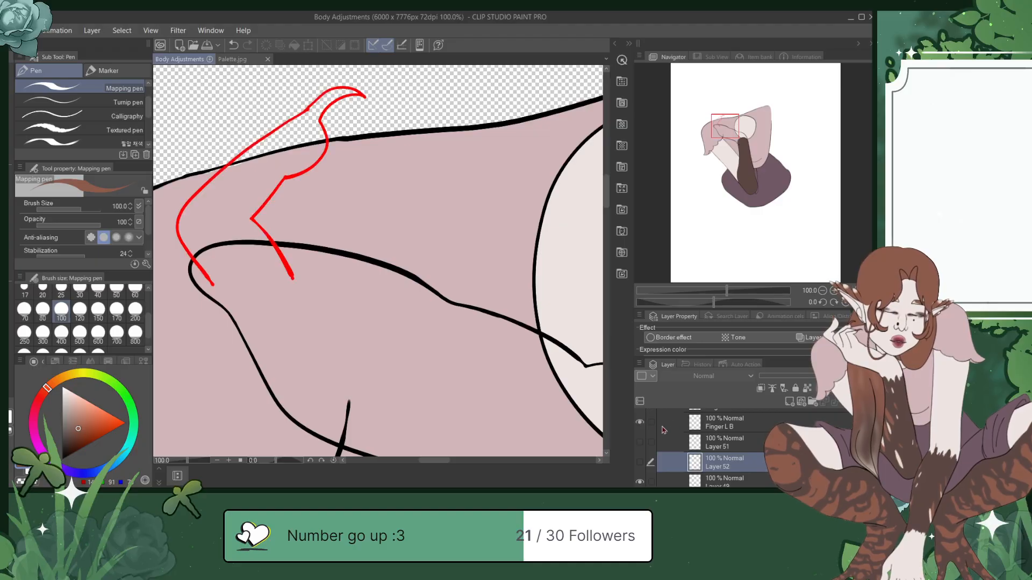
pyautogui.click(762, 426)
pyautogui.hotkey('ctrl', 'shift', 'n')
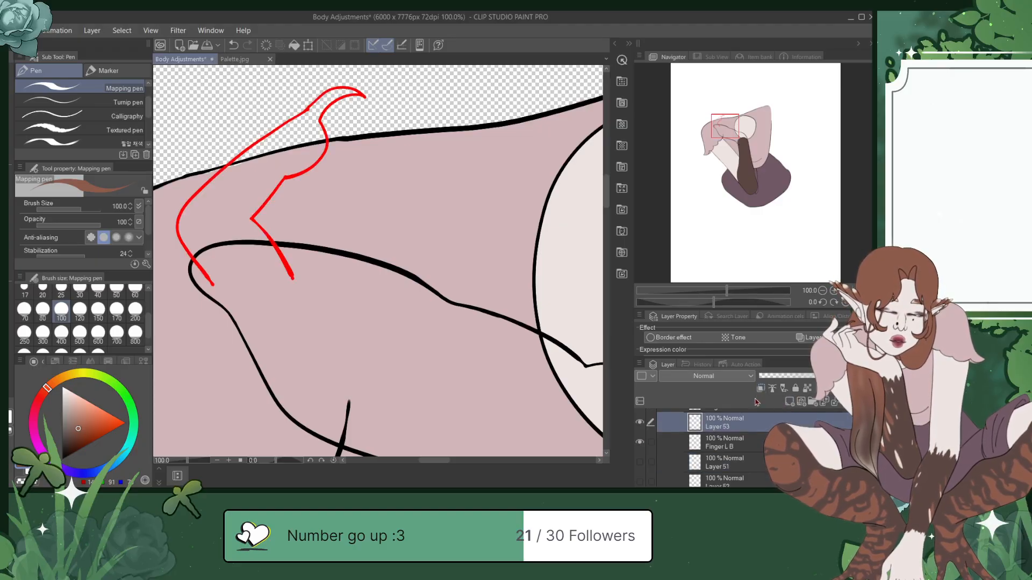
pyautogui.click(63, 460)
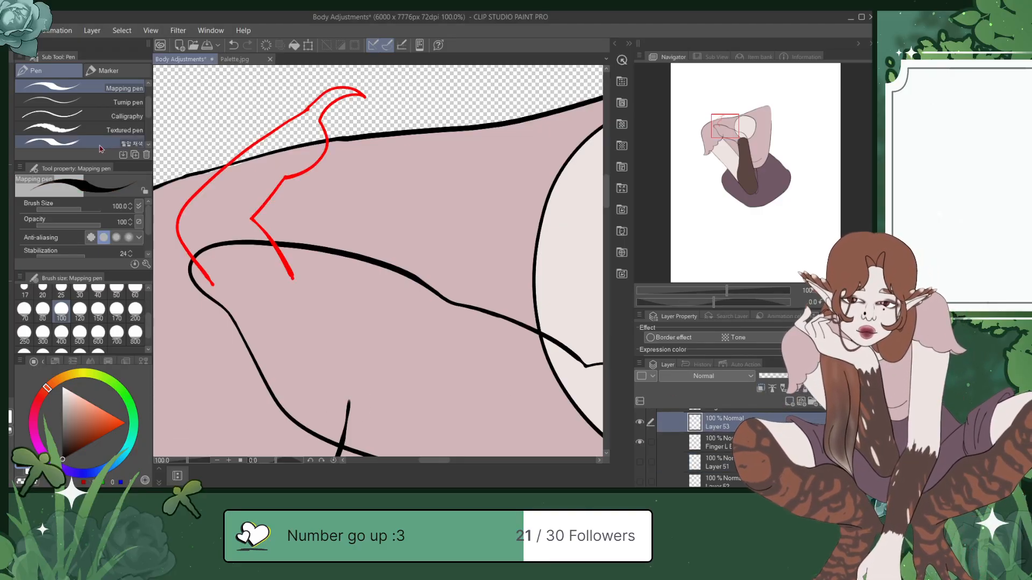
pyautogui.click(80, 141)
pyautogui.hotkey('ctrl', 's')
pyautogui.moveTo(733, 129); pyautogui.dragTo(729, 126)
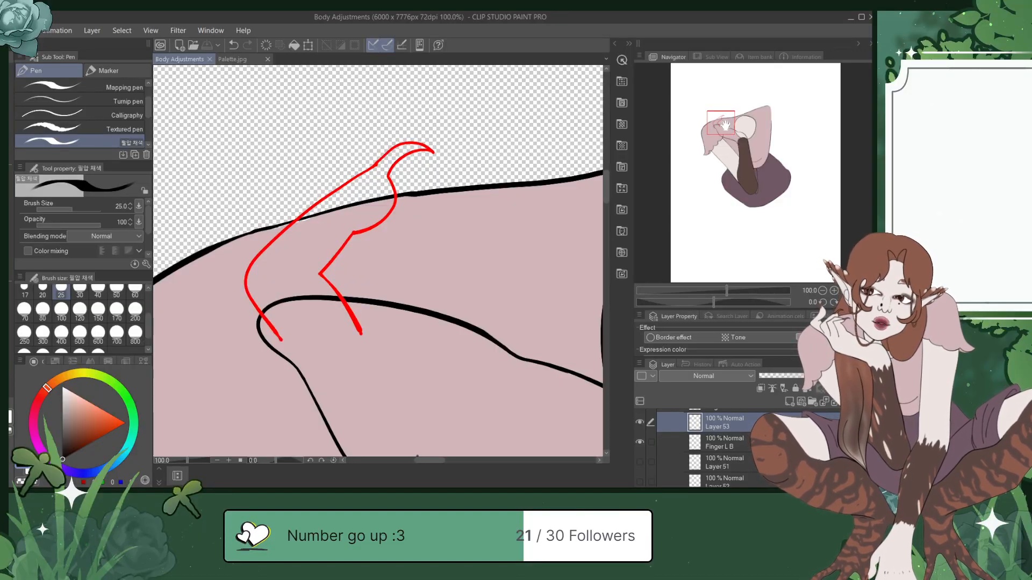
# Step: Ink the underside of the Finger L B sketch on Layer 53, from the hand up to the curved claw tip
pyautogui.moveTo(320, 274); pyautogui.dragTo(362, 333)
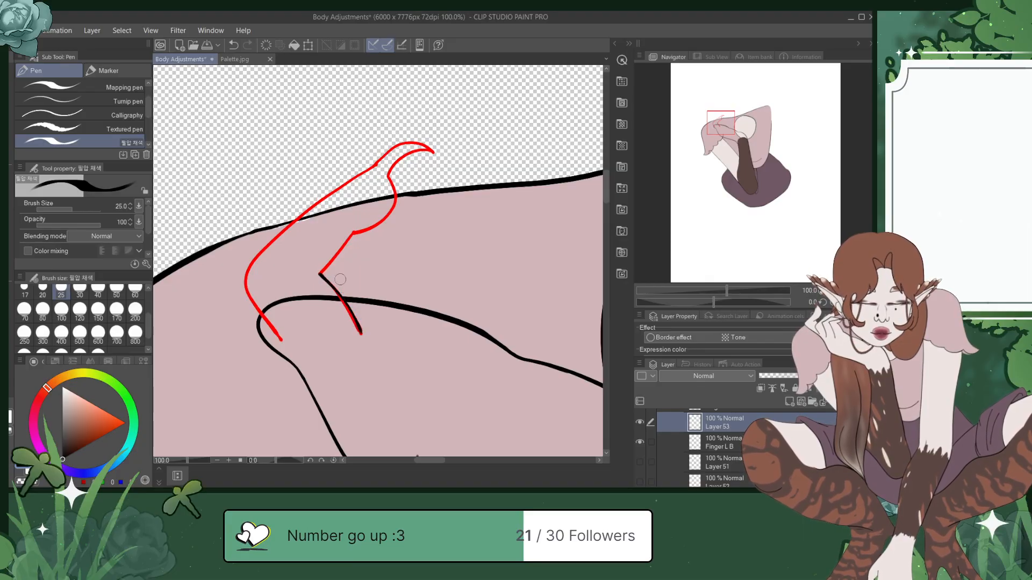
pyautogui.moveTo(328, 267)
pyautogui.mouseDown()
pyautogui.moveTo(353, 233)
pyautogui.moveTo(383, 221)
pyautogui.moveTo(395, 201)
pyautogui.moveTo(392, 180)
pyautogui.mouseUp()
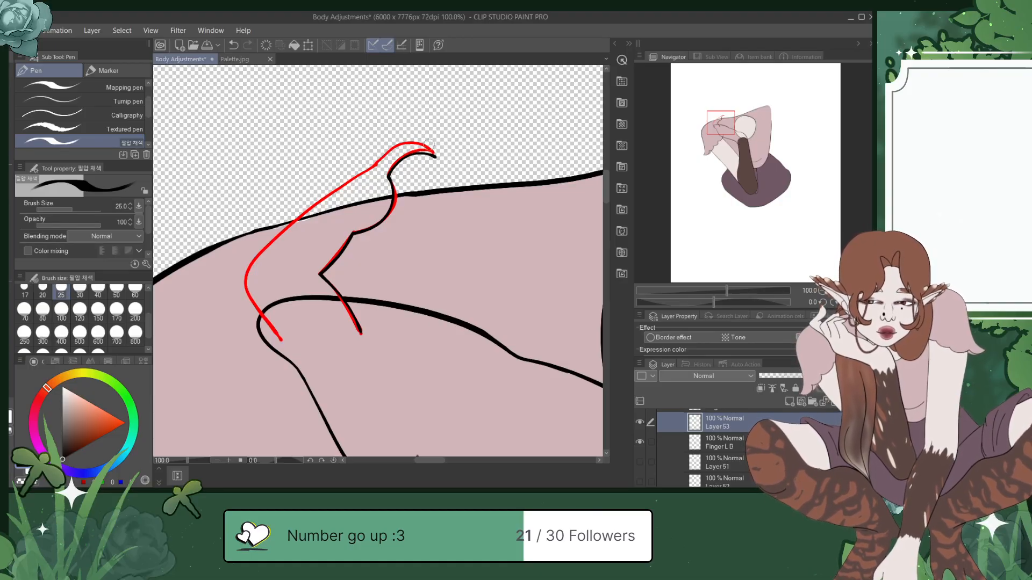
pyautogui.hotkey('ctrl', 'z')
pyautogui.moveTo(397, 161); pyautogui.dragTo(434, 154)
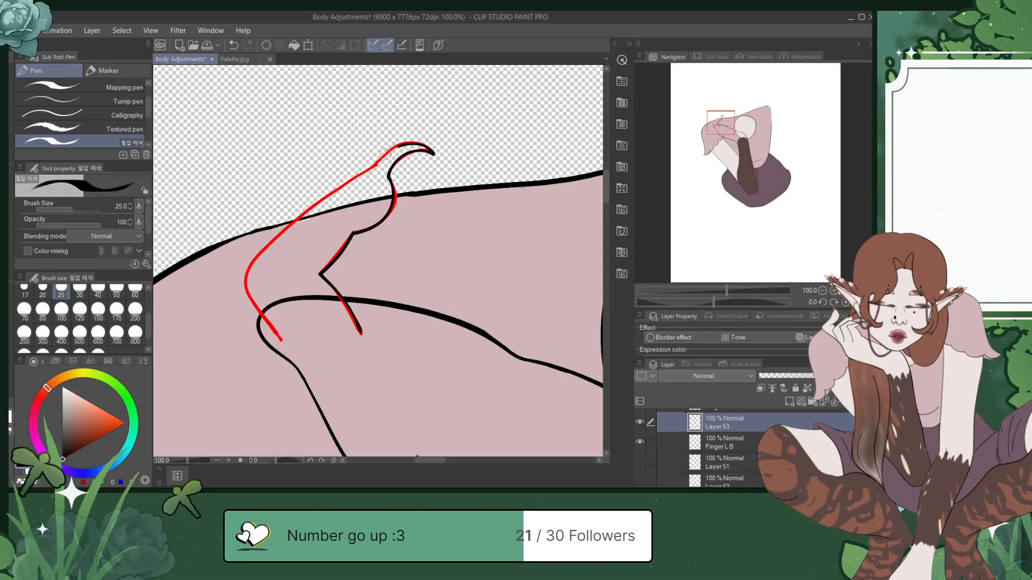
# Step: Ink the finger's upper edge from the claw down into the hand, touch up the claw's point, and save
pyautogui.moveTo(339, 186)
pyautogui.mouseDown()
pyautogui.moveTo(271, 242)
pyautogui.moveTo(245, 285)
pyautogui.mouseUp()
pyautogui.moveTo(270, 326); pyautogui.dragTo(280, 338)
pyautogui.hotkey('ctrl', 's')
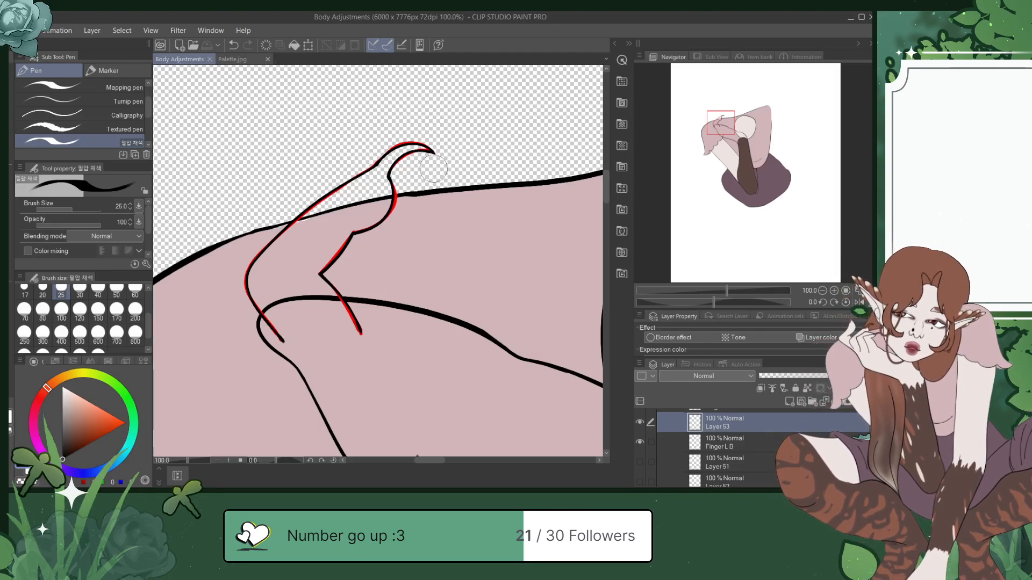
pyautogui.moveTo(426, 148); pyautogui.dragTo(434, 153)
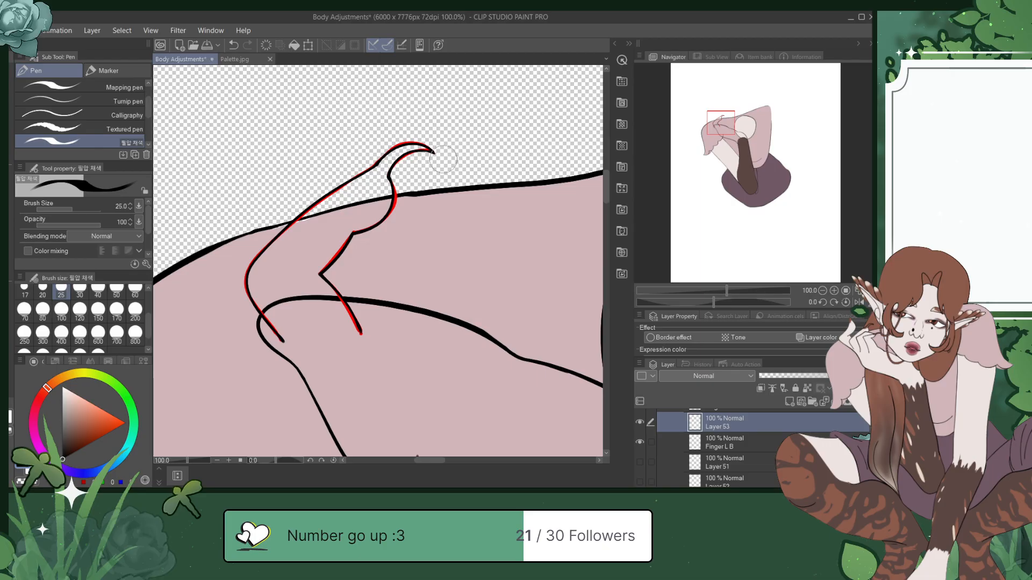
pyautogui.hotkey('ctrl', 's')
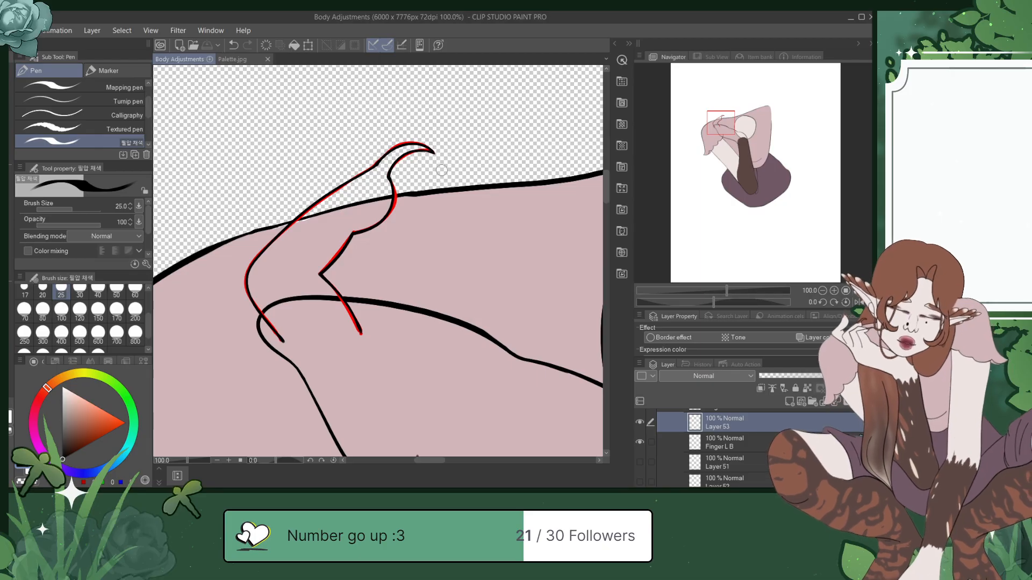
# Step: Sample the pale skin color from the large round shape and delete the red Finger L B sketch layer
pyautogui.click(741, 124)
pyautogui.keyDown('alt'); pyautogui.click(497, 261); pyautogui.keyUp('alt')
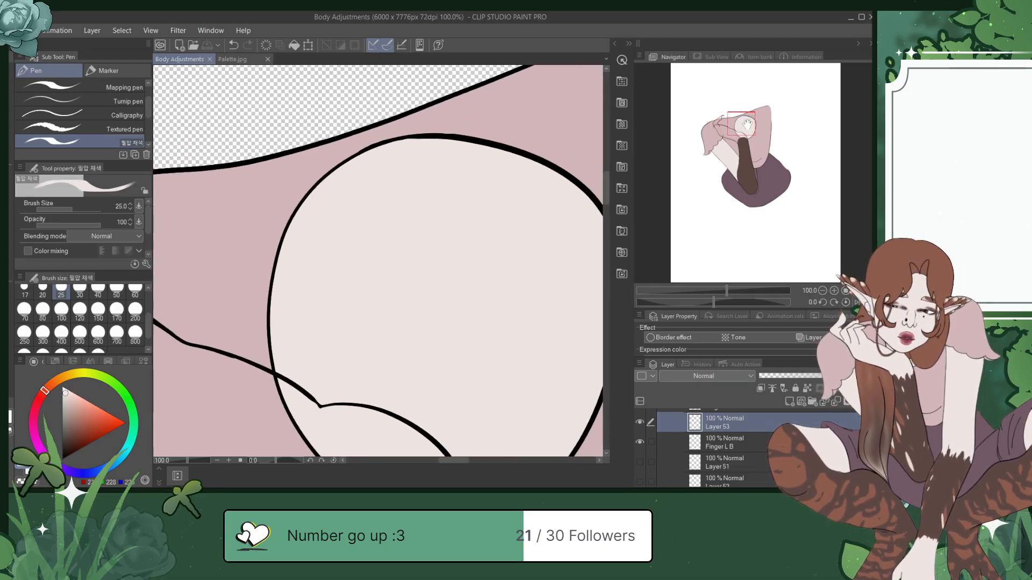
pyautogui.click(718, 123)
pyautogui.click(758, 444)
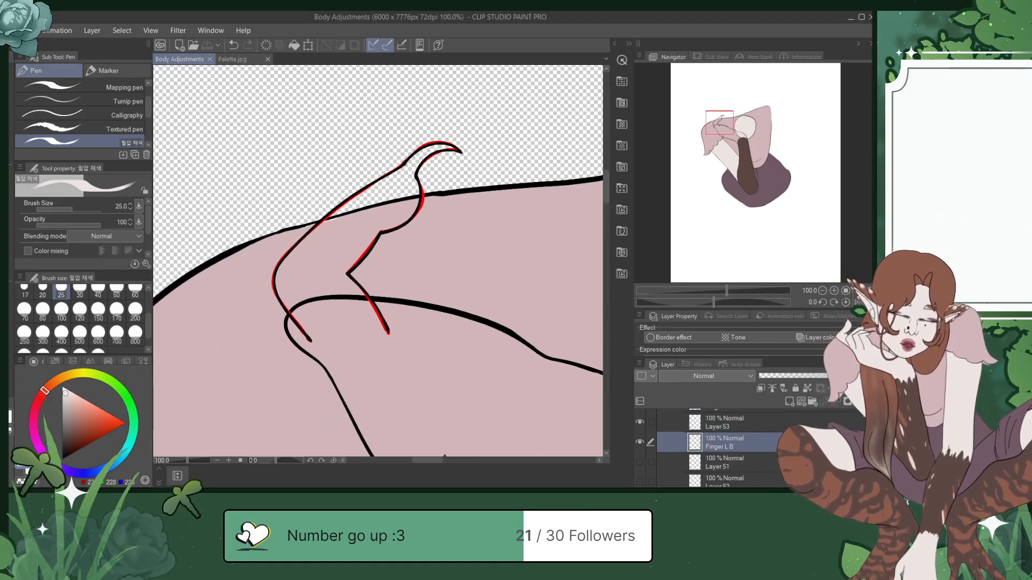
pyautogui.click(453, 202)
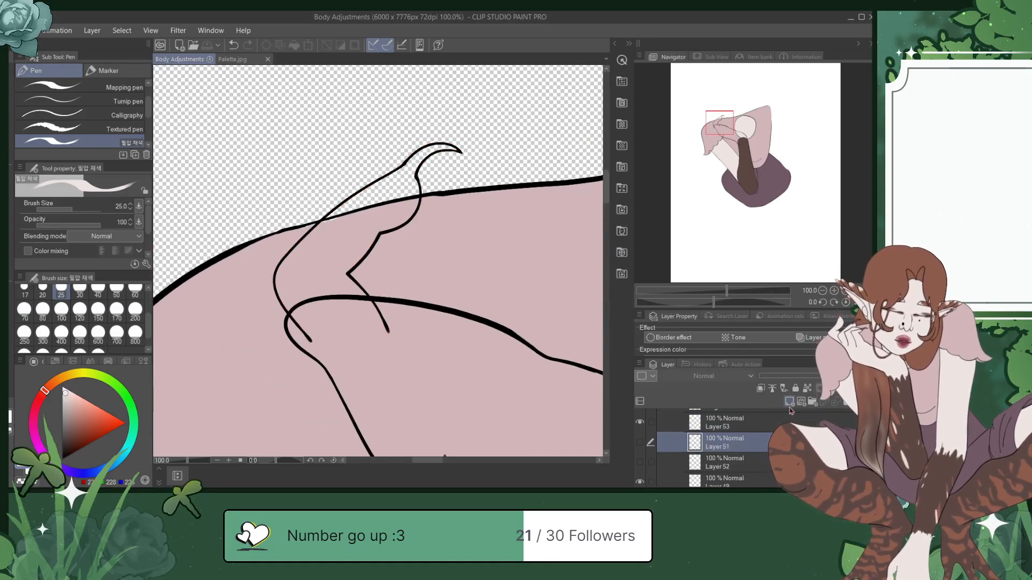
# Step: Add a raster layer below Layer 53 and fill the finger and claw in pale skin color with the Mapping pen at size 100
pyautogui.click(789, 401)
pyautogui.click(121, 87)
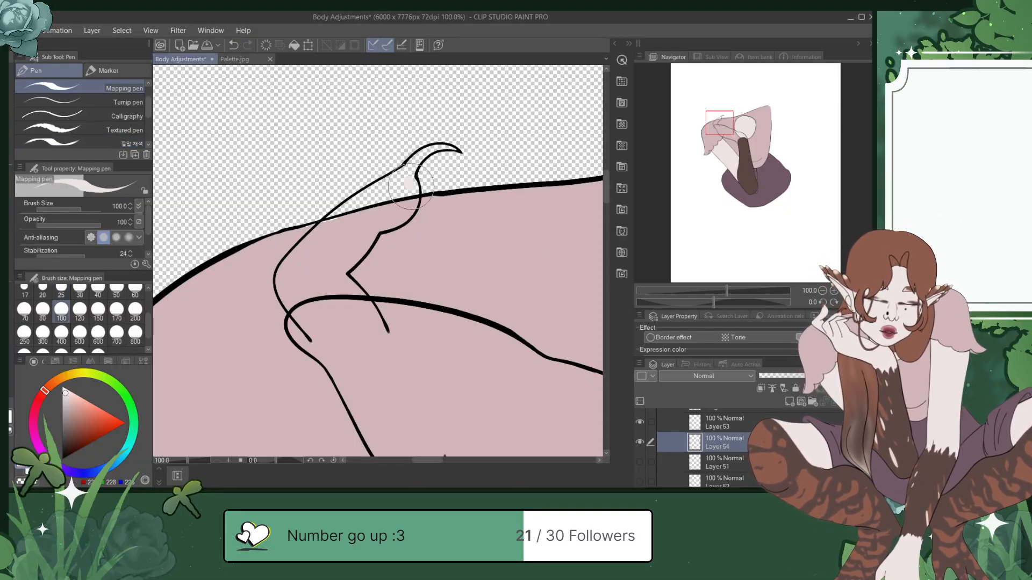
pyautogui.moveTo(409, 184)
pyautogui.mouseDown()
pyautogui.moveTo(412, 202)
pyautogui.moveTo(387, 221)
pyautogui.mouseUp()
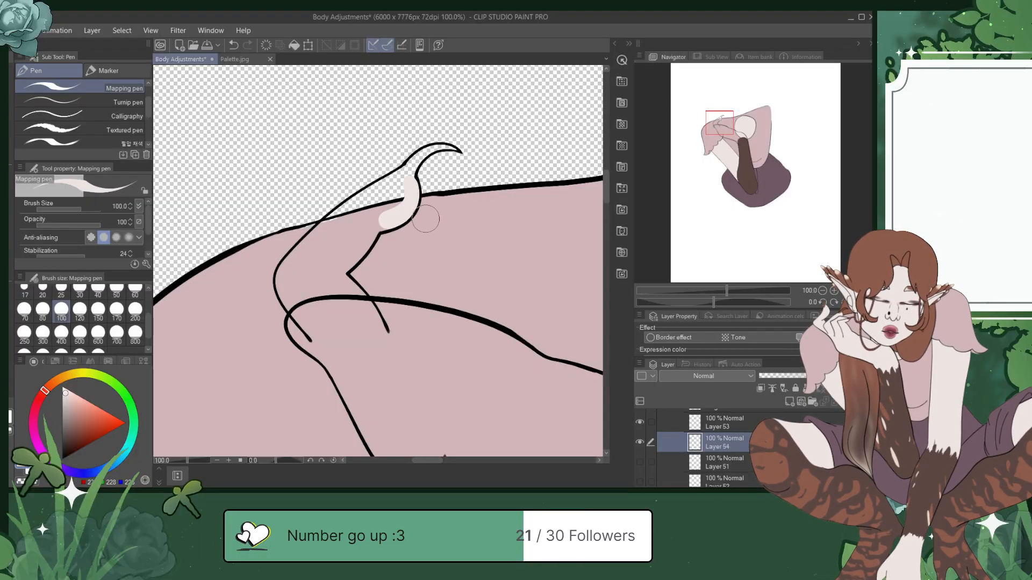
pyautogui.moveTo(436, 175)
pyautogui.mouseDown()
pyautogui.moveTo(405, 185)
pyautogui.moveTo(395, 206)
pyautogui.moveTo(401, 183)
pyautogui.moveTo(357, 214)
pyautogui.moveTo(386, 200)
pyautogui.moveTo(367, 217)
pyautogui.moveTo(351, 214)
pyautogui.moveTo(375, 195)
pyautogui.moveTo(289, 271)
pyautogui.moveTo(313, 322)
pyautogui.moveTo(349, 331)
pyautogui.mouseUp()
pyautogui.moveTo(317, 293)
pyautogui.mouseDown()
pyautogui.moveTo(346, 321)
pyautogui.moveTo(334, 288)
pyautogui.moveTo(349, 293)
pyautogui.moveTo(368, 322)
pyautogui.moveTo(350, 336)
pyautogui.moveTo(338, 301)
pyautogui.moveTo(352, 298)
pyautogui.moveTo(326, 278)
pyautogui.moveTo(354, 238)
pyautogui.moveTo(365, 250)
pyautogui.moveTo(420, 168)
pyautogui.moveTo(398, 176)
pyautogui.mouseUp()
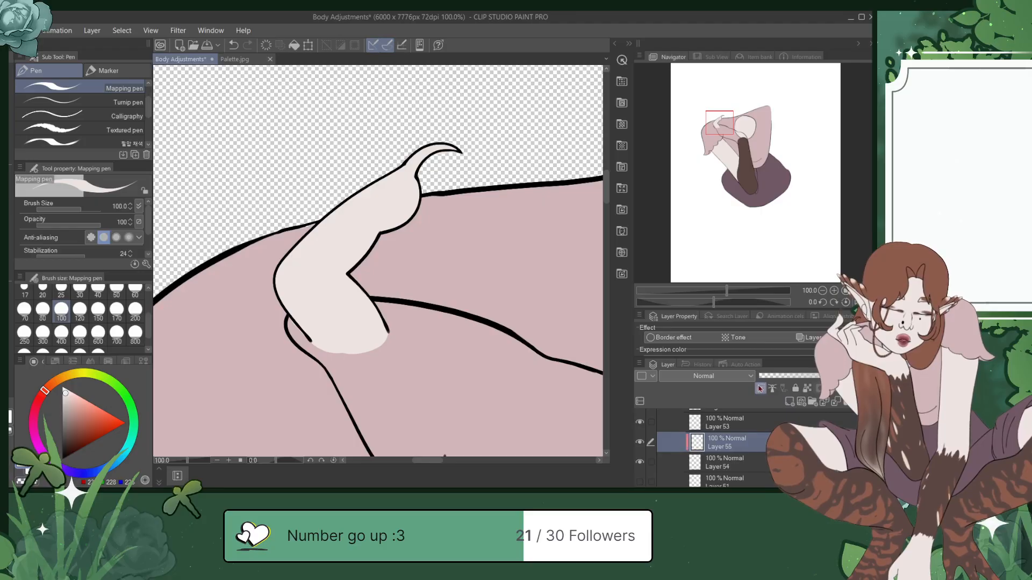
# Step: Sample the brown 8D5B4C from Palette.jpg and color the finger's claw with it on the clipped Layer 55
pyautogui.click(235, 59)
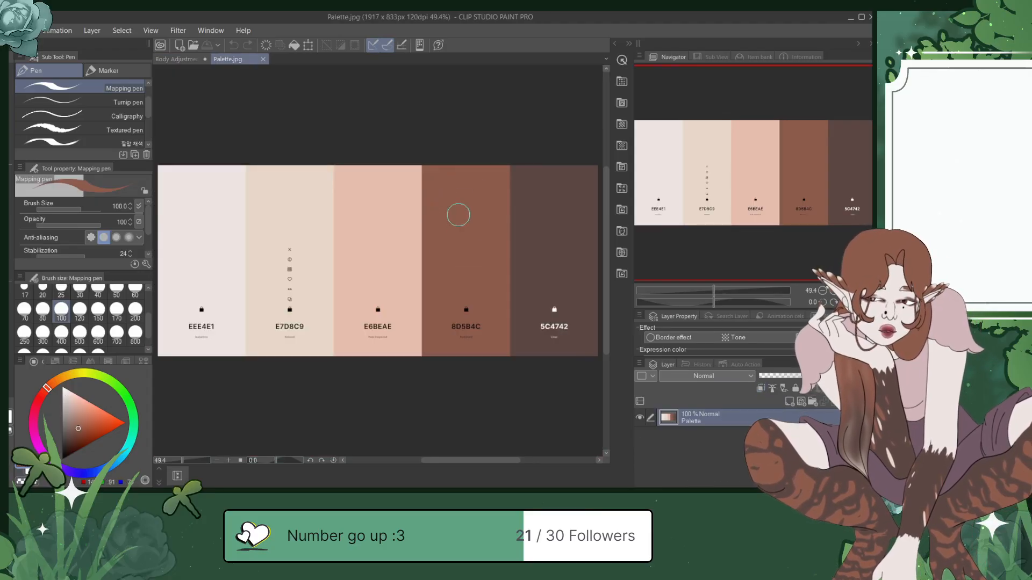
pyautogui.click(177, 59)
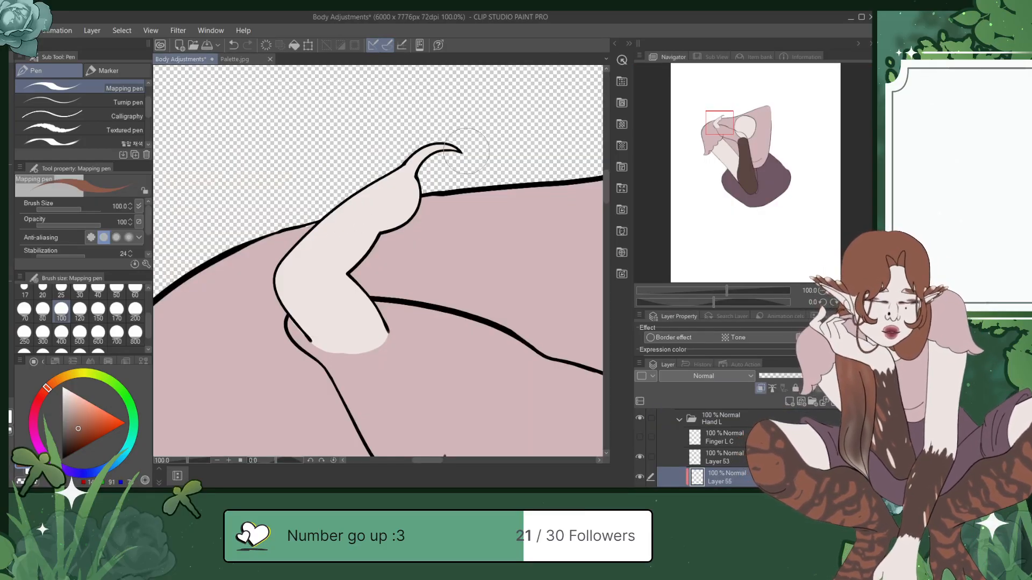
pyautogui.moveTo(461, 143)
pyautogui.mouseDown()
pyautogui.moveTo(424, 151)
pyautogui.moveTo(454, 141)
pyautogui.mouseUp()
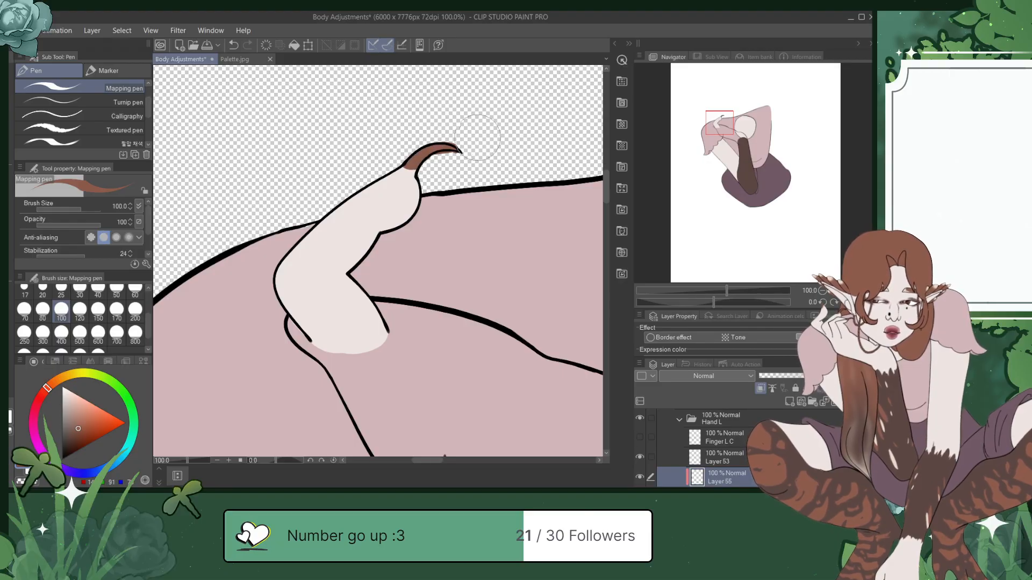
pyautogui.scroll(-1, 698, 449)
pyautogui.click(724, 480)
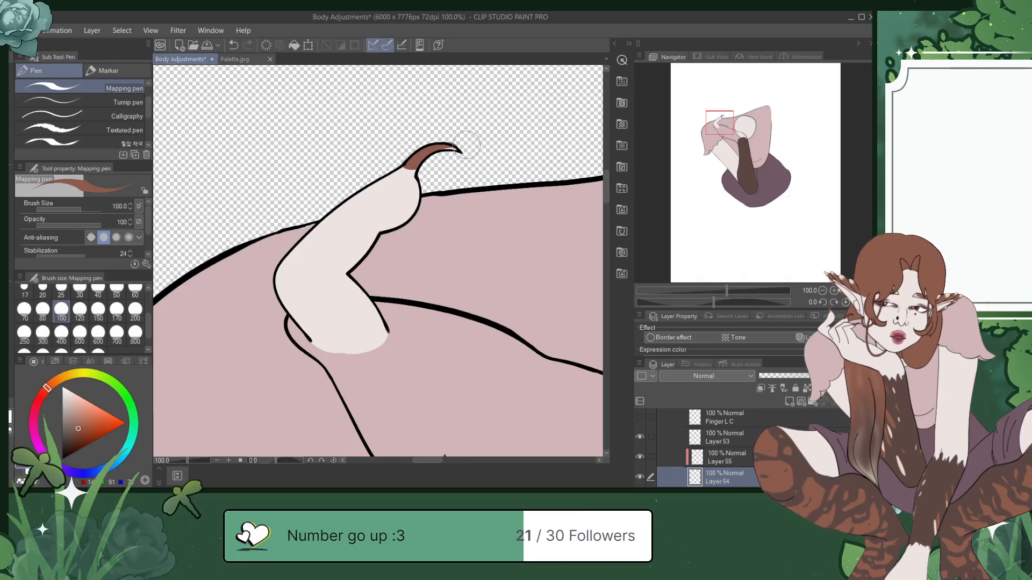
pyautogui.hotkey('ctrl', 'z')
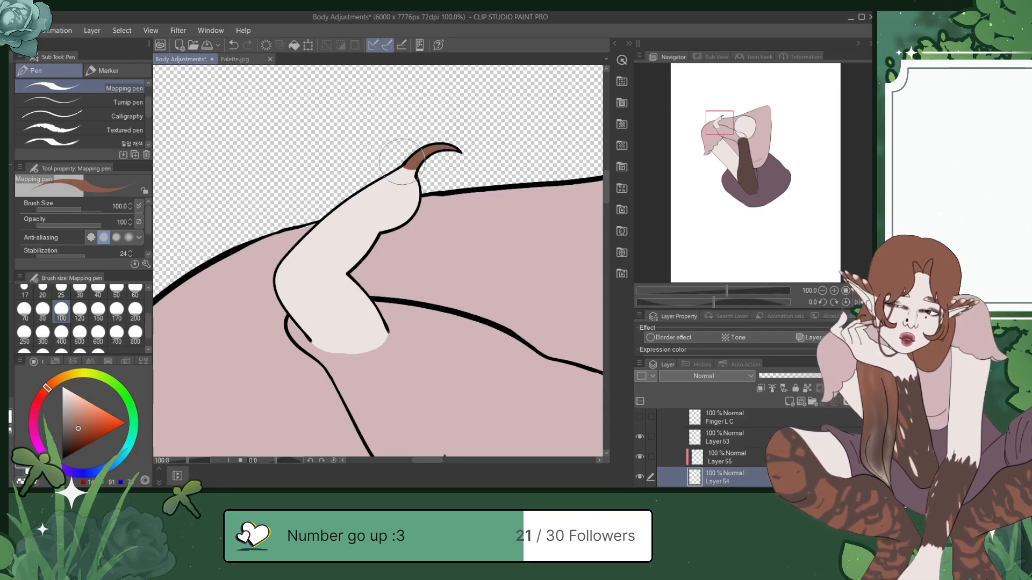
pyautogui.moveTo(407, 173)
pyautogui.mouseDown()
pyautogui.moveTo(395, 163)
pyautogui.moveTo(402, 156)
pyautogui.mouseUp()
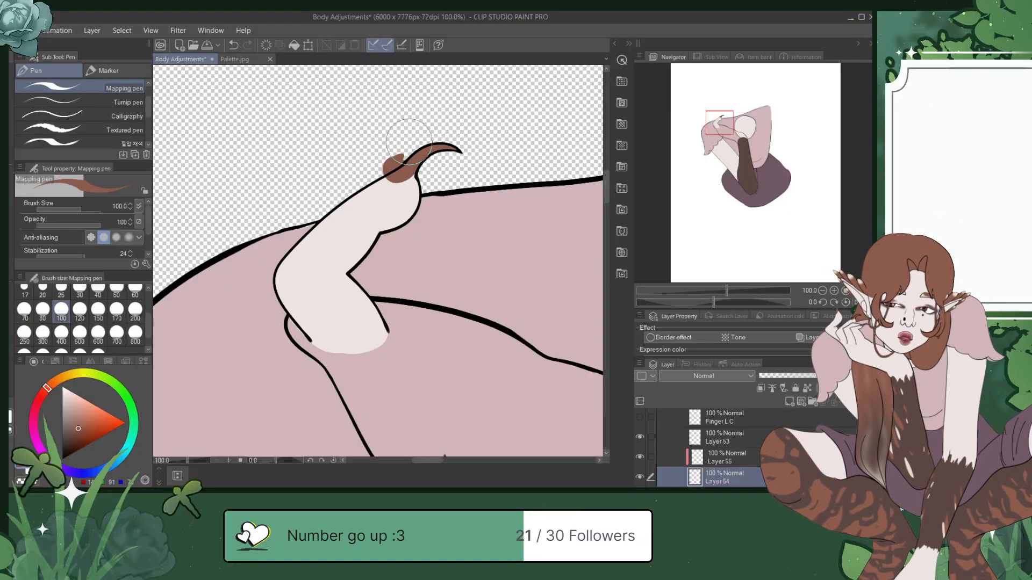
pyautogui.hotkey('ctrl', 'z')
# Step: Extend the brown from the claw onto the fingertip on Layer 55, save, and merge the layer down into Layer 54
pyautogui.click(724, 454)
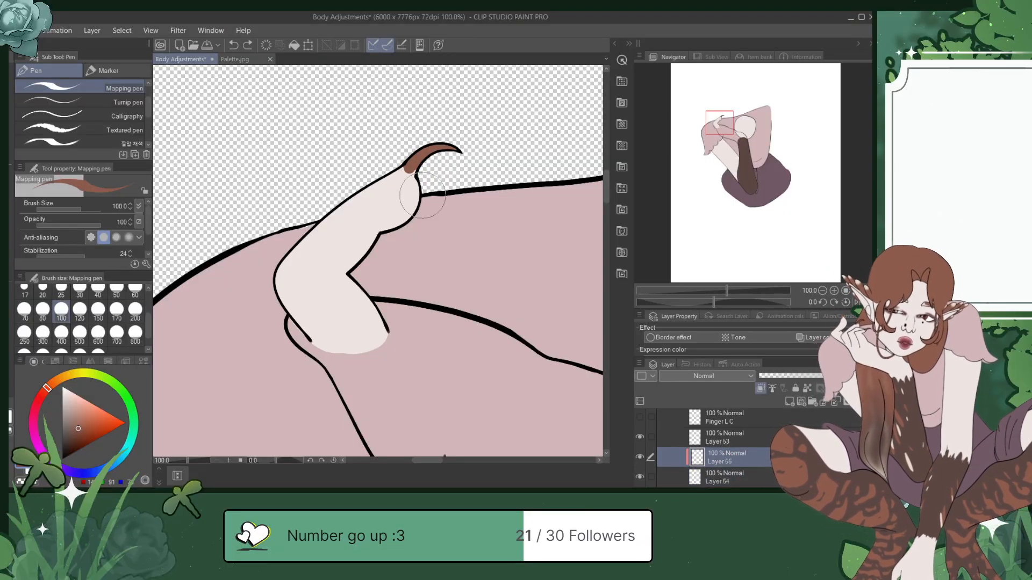
pyautogui.moveTo(411, 164)
pyautogui.mouseDown()
pyautogui.moveTo(415, 143)
pyautogui.moveTo(415, 160)
pyautogui.moveTo(395, 172)
pyautogui.moveTo(405, 169)
pyautogui.moveTo(380, 171)
pyautogui.moveTo(412, 159)
pyautogui.mouseUp()
pyautogui.hotkey('ctrl', 's')
pyautogui.click(835, 402)
pyautogui.click(640, 458)
pyautogui.click(641, 457)
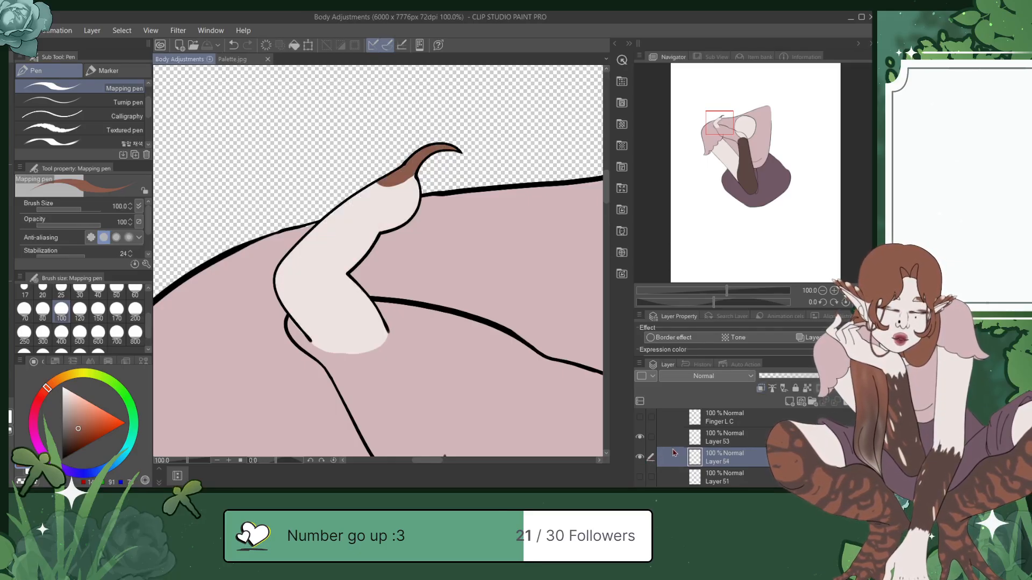
# Step: Hide the finished finger's Layer 53 and Layer 54 and show the red Finger L C sketch
pyautogui.click(640, 457)
pyautogui.click(640, 437)
pyautogui.click(640, 417)
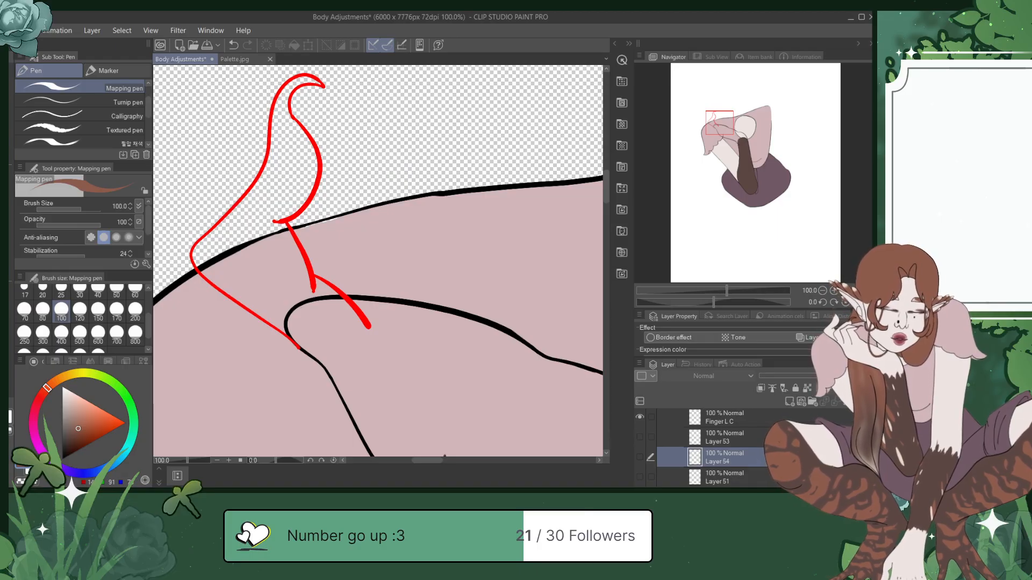
# Step: Add a raster layer above Finger L C and switch to the 필압 채색 pen in black at size 25
pyautogui.scroll(1, 724, 447)
pyautogui.click(724, 447)
pyautogui.click(789, 400)
pyautogui.click(81, 142)
pyautogui.press('x')
pyautogui.hotkey('ctrl', 's')
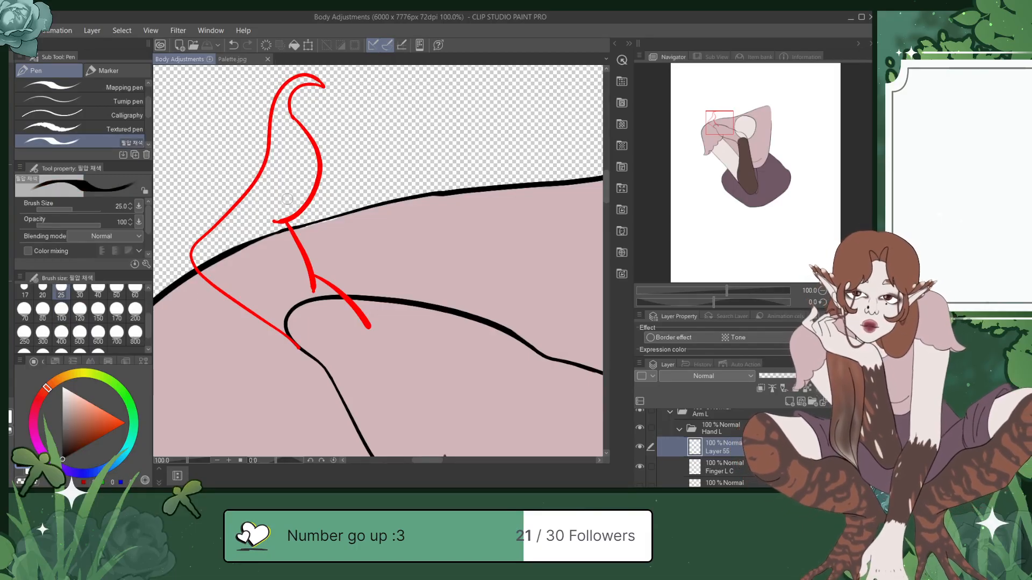
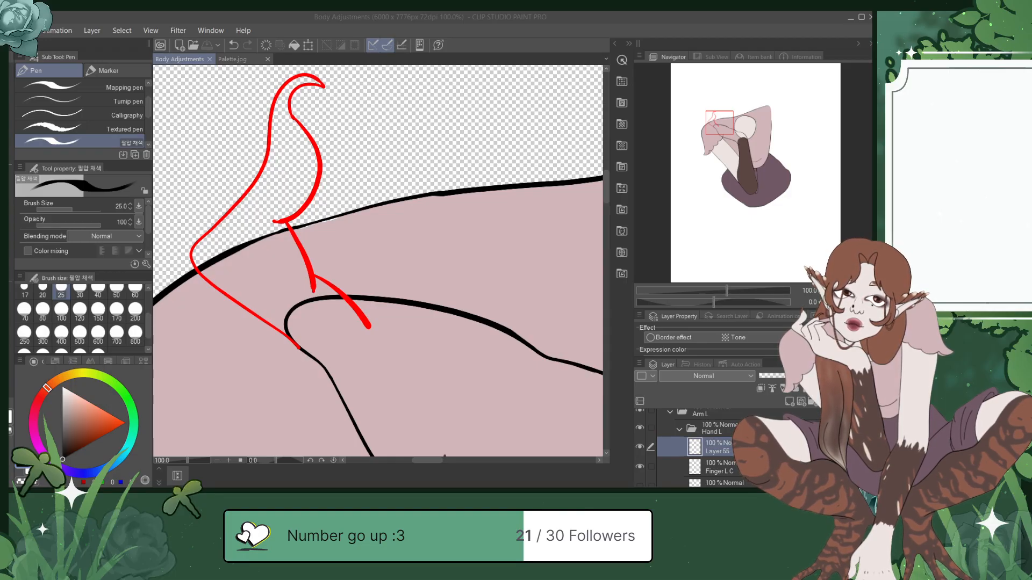
pyautogui.click(560, 360)
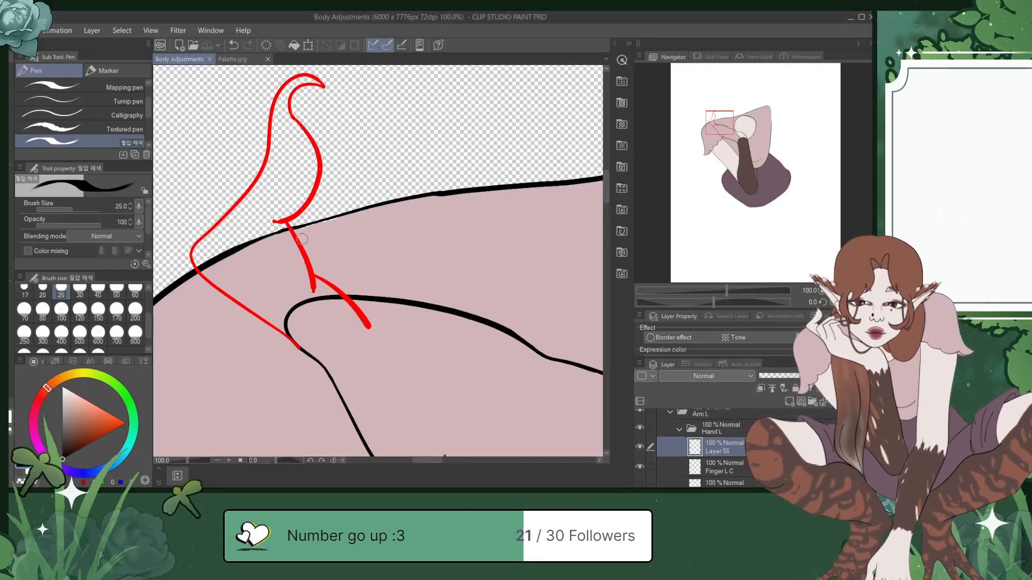
# Step: Ink the two short lines at the base of the Finger L C sketch where it meets the hand, and save
pyautogui.moveTo(305, 268); pyautogui.dragTo(363, 322)
pyautogui.moveTo(291, 228)
pyautogui.mouseDown()
pyautogui.moveTo(318, 293)
pyautogui.moveTo(344, 285)
pyautogui.moveTo(372, 323)
pyautogui.mouseUp()
pyautogui.hotkey('ctrl', 'z')
pyautogui.moveTo(312, 267); pyautogui.dragTo(376, 324)
pyautogui.hotkey('ctrl', 's')
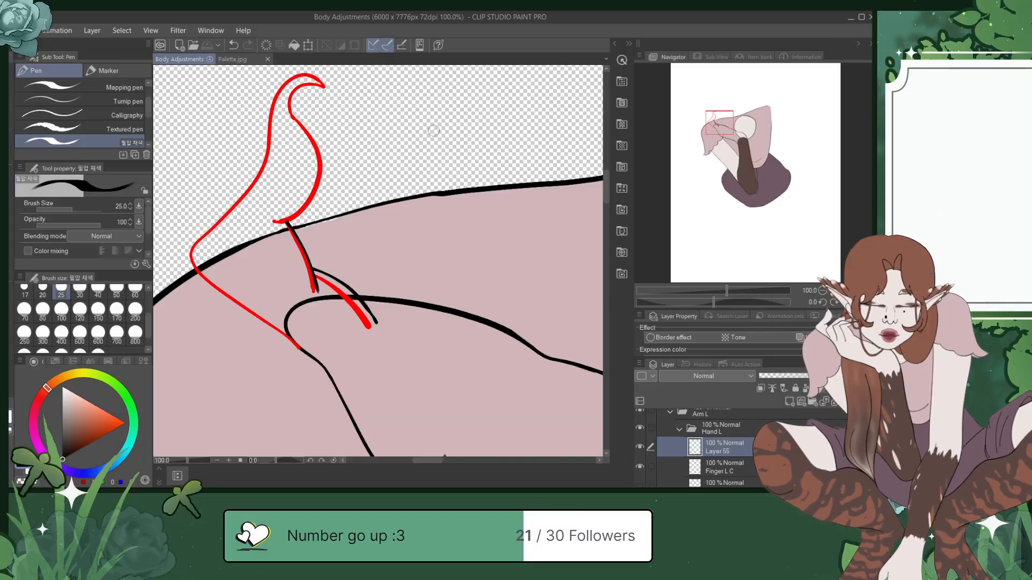
# Step: Ink the inner edge of the Finger L C sketch between the base lines and the curved claw
pyautogui.moveTo(726, 124); pyautogui.dragTo(718, 118)
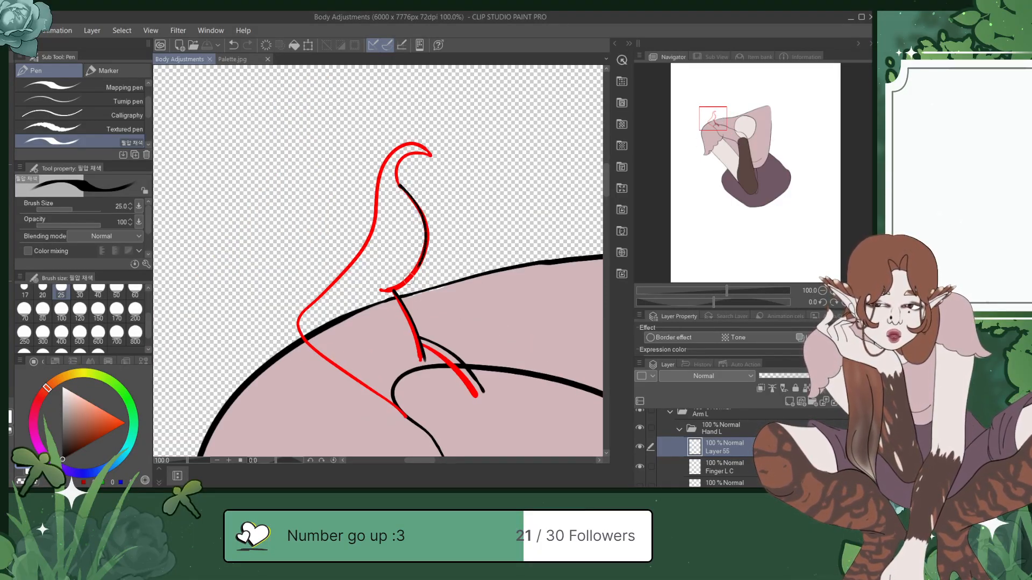
pyautogui.moveTo(383, 290); pyautogui.dragTo(384, 290)
pyautogui.hotkey('ctrl', 'z')
pyautogui.moveTo(402, 187)
pyautogui.mouseDown()
pyautogui.moveTo(428, 228)
pyautogui.moveTo(417, 271)
pyautogui.moveTo(381, 291)
pyautogui.mouseUp()
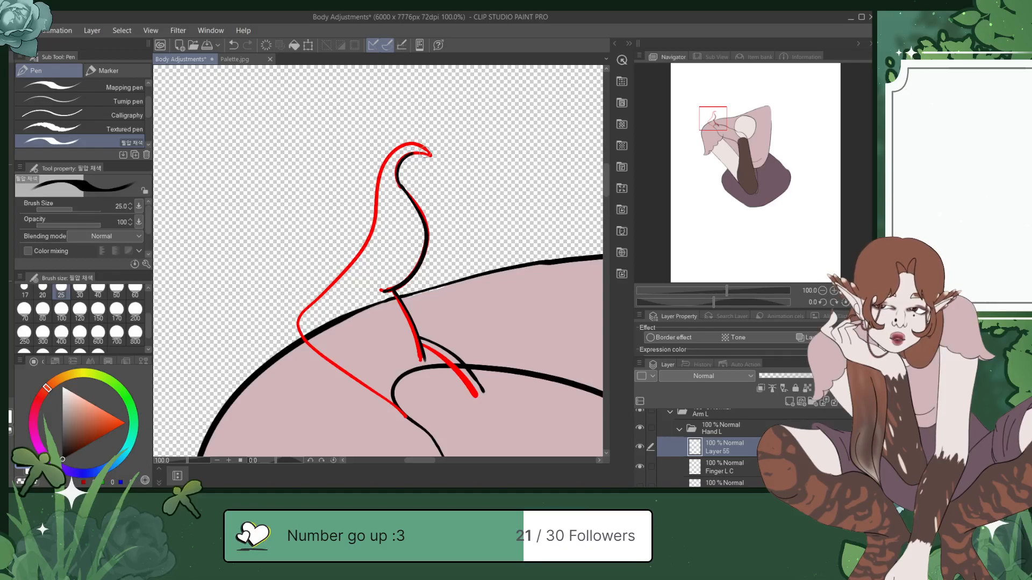
# Step: Ink the outer edge of the Finger L C sketch from the hand around the bend to the claw tip, and save
pyautogui.moveTo(421, 145)
pyautogui.mouseDown()
pyautogui.moveTo(386, 161)
pyautogui.moveTo(363, 251)
pyautogui.moveTo(300, 325)
pyautogui.moveTo(340, 371)
pyautogui.moveTo(418, 426)
pyautogui.mouseUp()
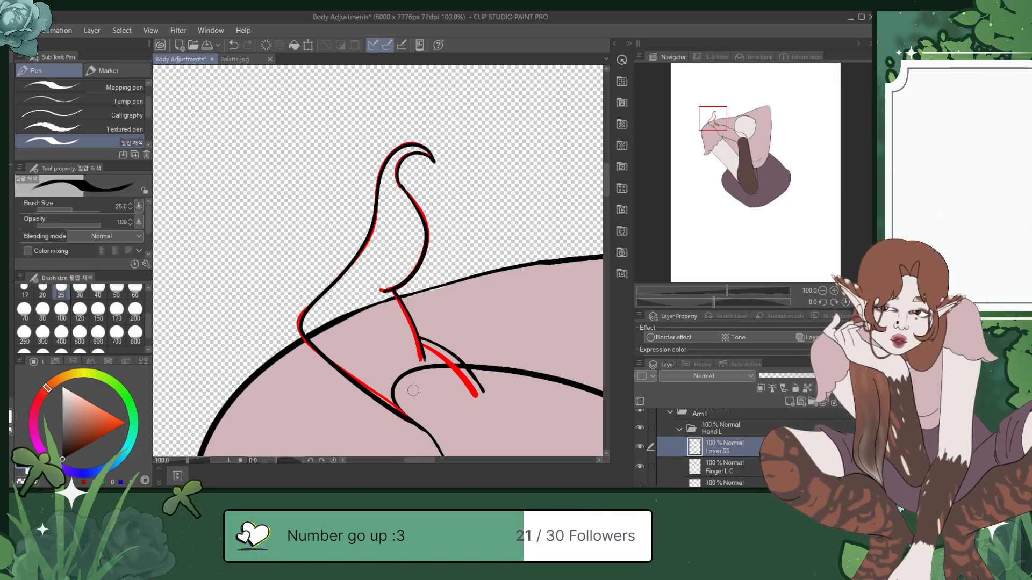
pyautogui.hotkey('ctrl', 'z')
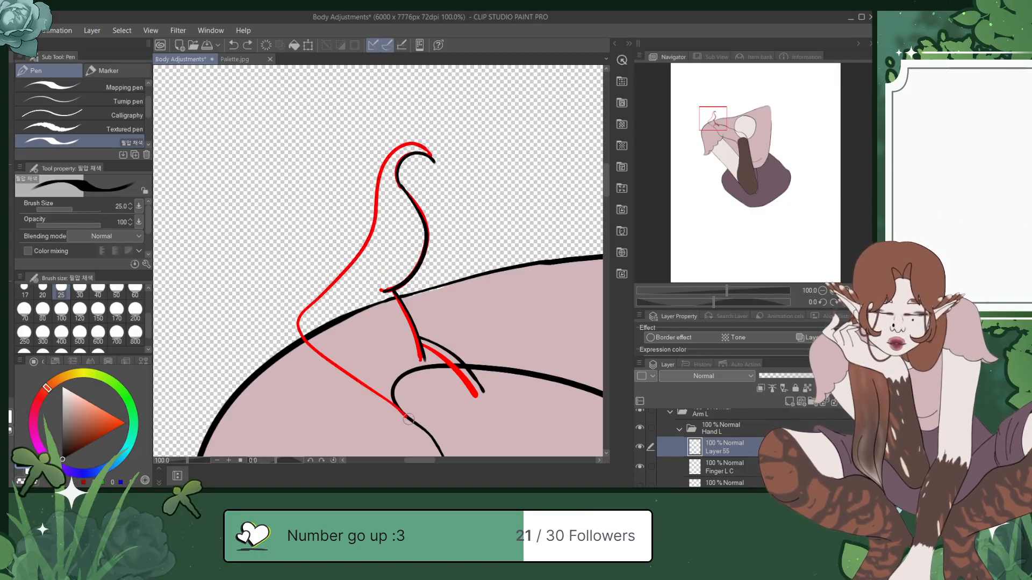
pyautogui.hotkey('ctrl', 'z')
pyautogui.moveTo(361, 377)
pyautogui.mouseDown()
pyautogui.moveTo(397, 410)
pyautogui.moveTo(305, 342)
pyautogui.moveTo(302, 313)
pyautogui.moveTo(363, 249)
pyautogui.moveTo(384, 163)
pyautogui.moveTo(397, 148)
pyautogui.moveTo(433, 159)
pyautogui.mouseUp()
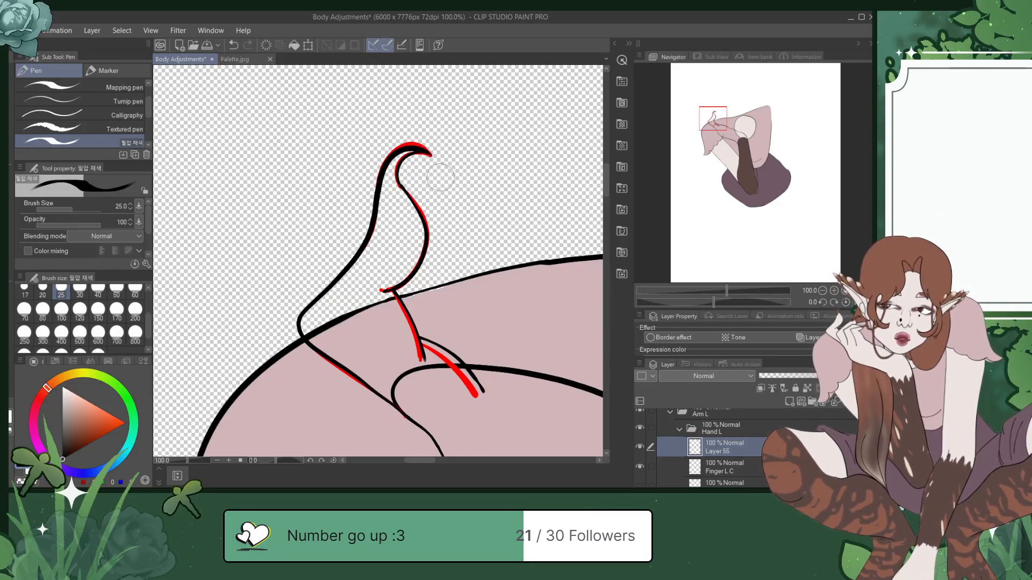
pyautogui.hotkey('ctrl', 's')
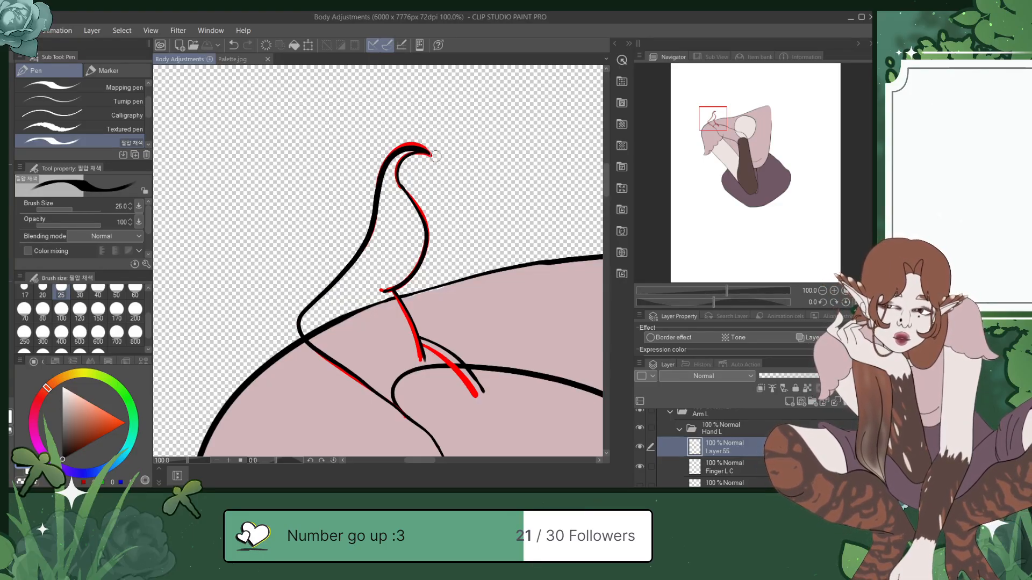
# Step: Delete the Finger L C layer from the Hand L folder and save the document
pyautogui.click(722, 466)
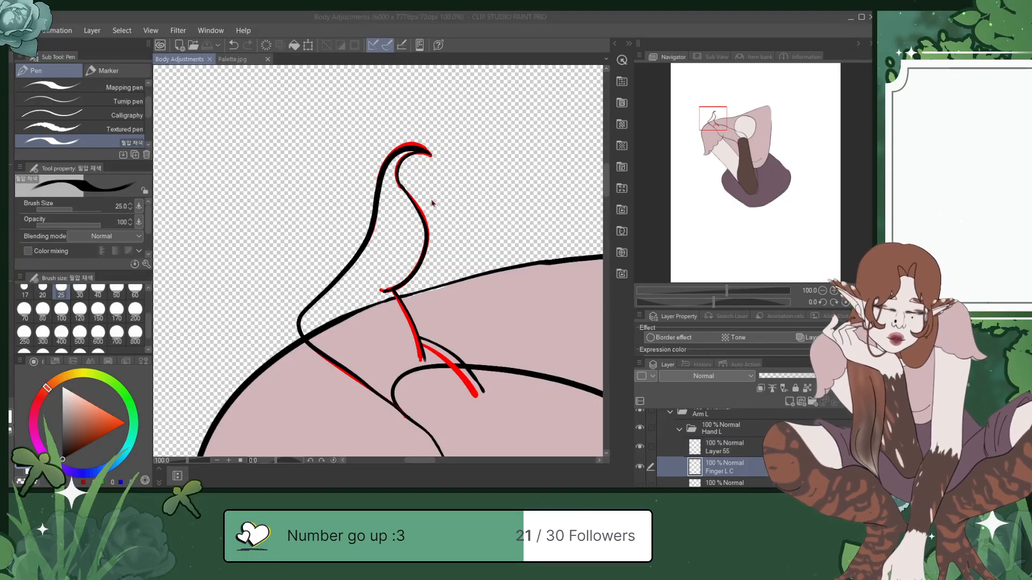
pyautogui.press('Delete')
pyautogui.moveTo(716, 116)
pyautogui.mouseDown()
pyautogui.moveTo(744, 126)
pyautogui.moveTo(720, 121)
pyautogui.mouseUp()
pyautogui.hotkey('ctrl', 's')
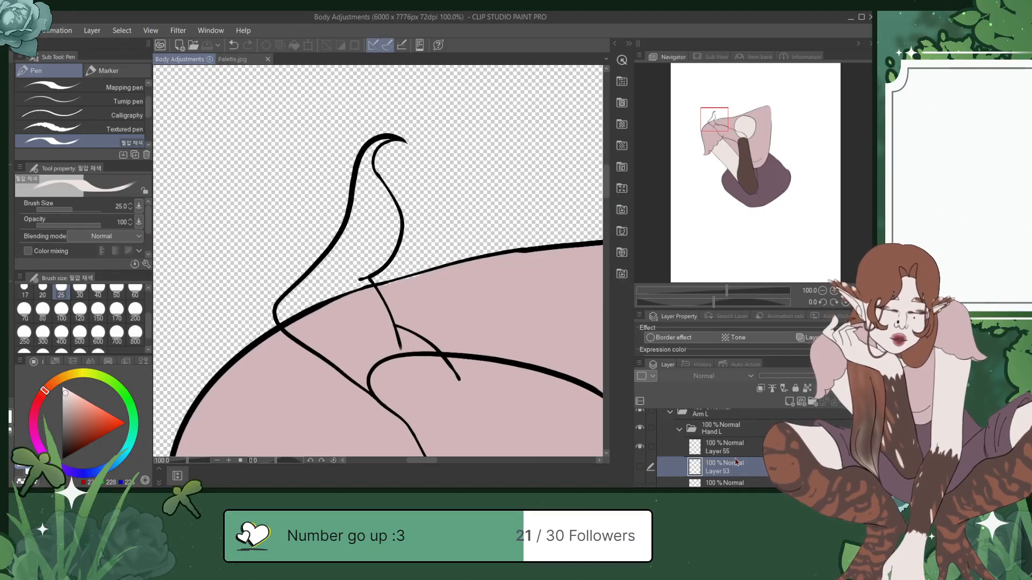
# Step: Check which finger layers are shown, add a new empty layer directly beneath Layer 55, and save
pyautogui.click(639, 447)
pyautogui.click(639, 448)
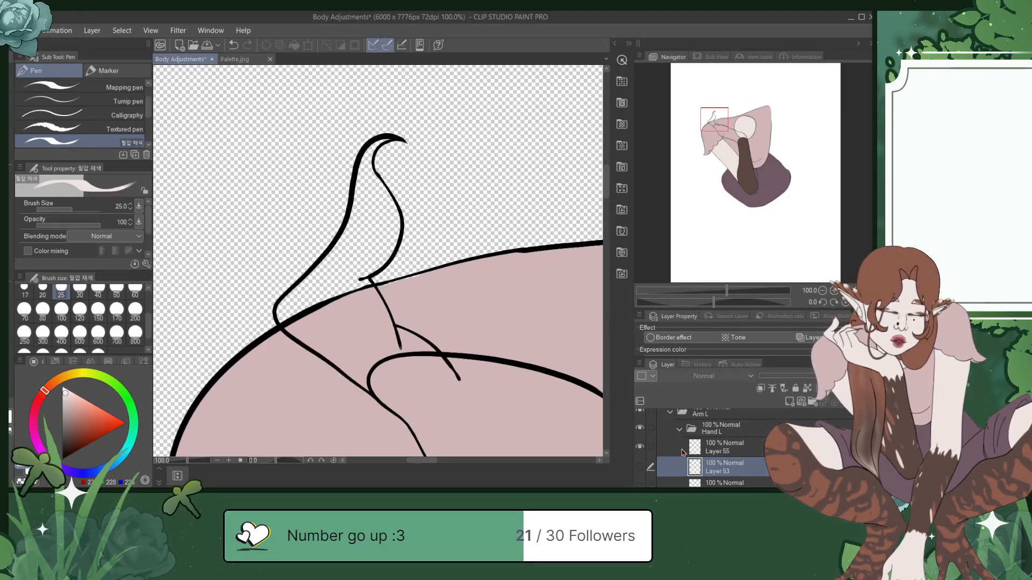
pyautogui.click(641, 467)
pyautogui.click(640, 467)
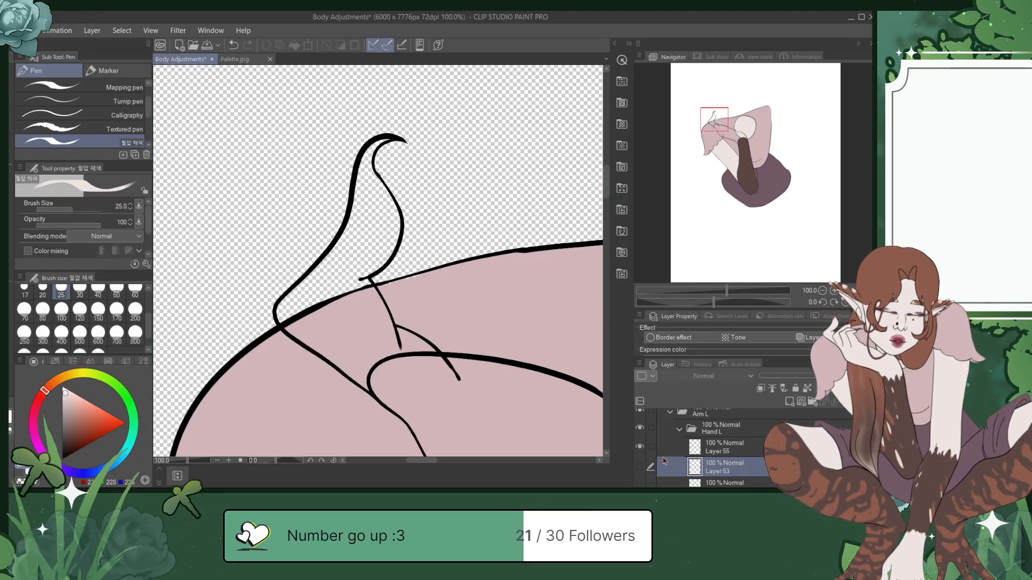
pyautogui.click(790, 403)
pyautogui.hotkey('ctrl', 's')
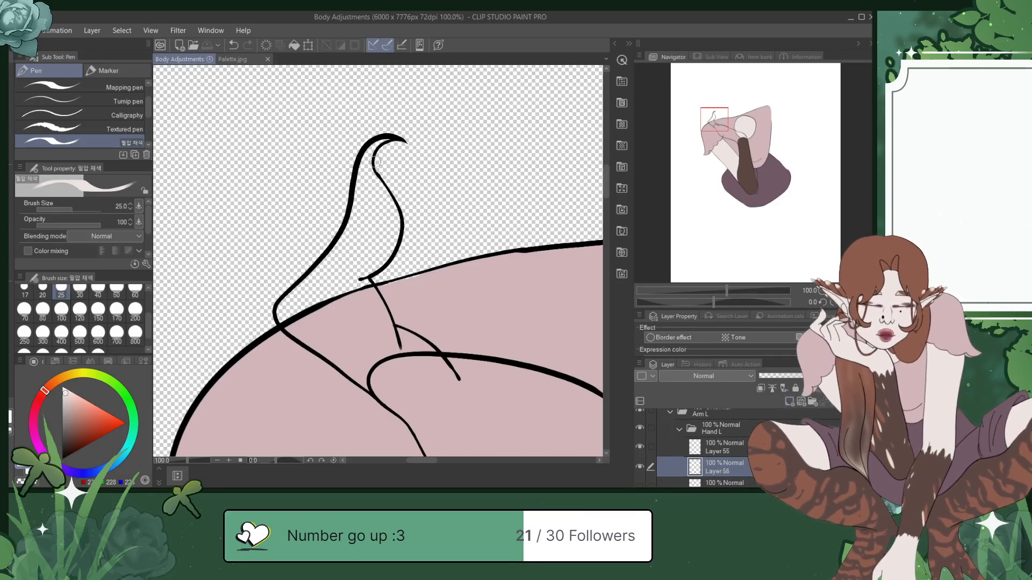
# Step: Fill the raised finger's line art with the pale skin color using the Mapping pen at size 100, and save
pyautogui.moveTo(368, 146); pyautogui.dragTo(365, 183)
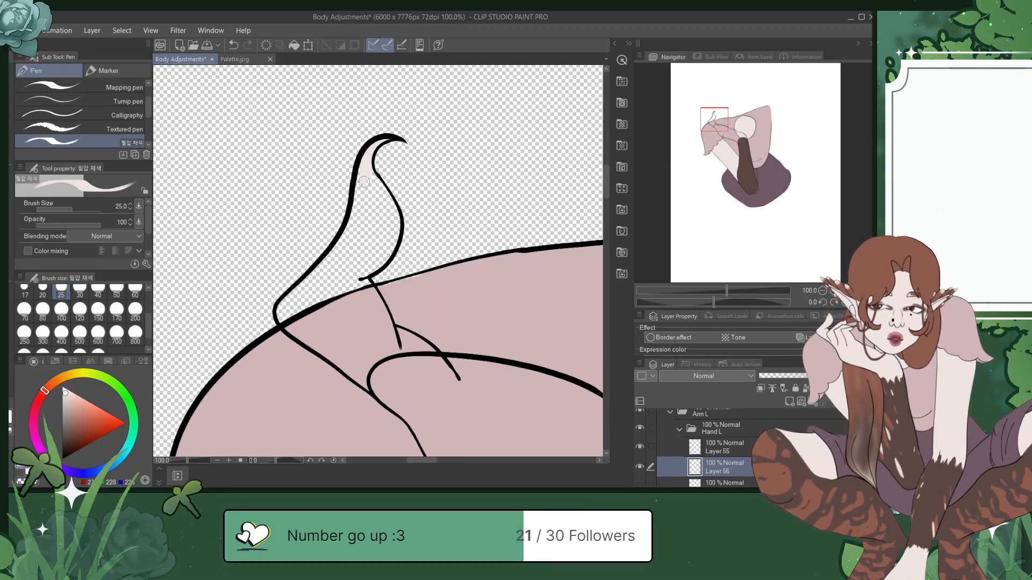
pyautogui.click(123, 87)
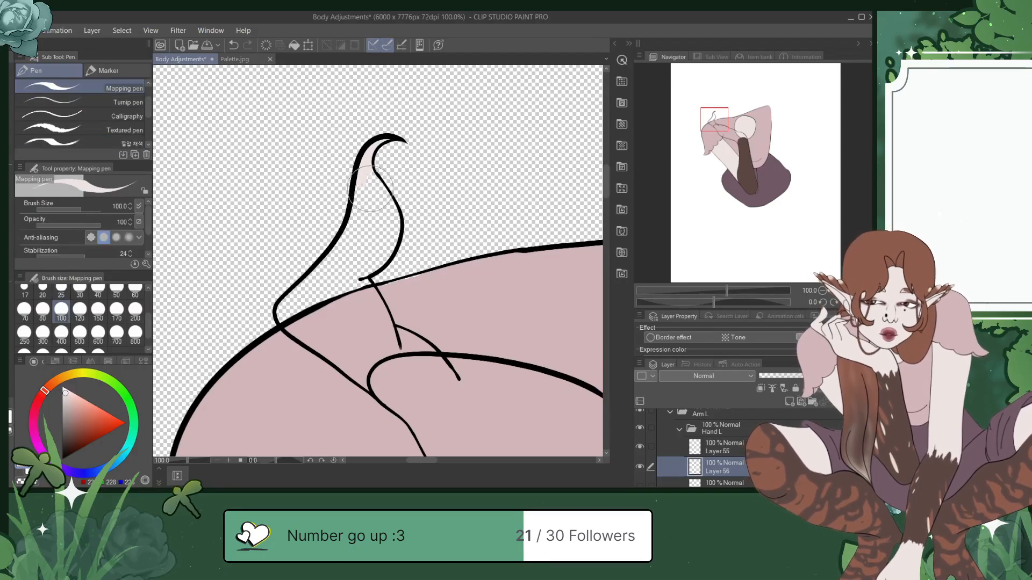
pyautogui.moveTo(380, 193)
pyautogui.mouseDown()
pyautogui.moveTo(391, 240)
pyautogui.moveTo(361, 265)
pyautogui.moveTo(374, 182)
pyautogui.moveTo(377, 209)
pyautogui.moveTo(368, 245)
pyautogui.moveTo(364, 182)
pyautogui.moveTo(353, 267)
pyautogui.moveTo(394, 164)
pyautogui.mouseUp()
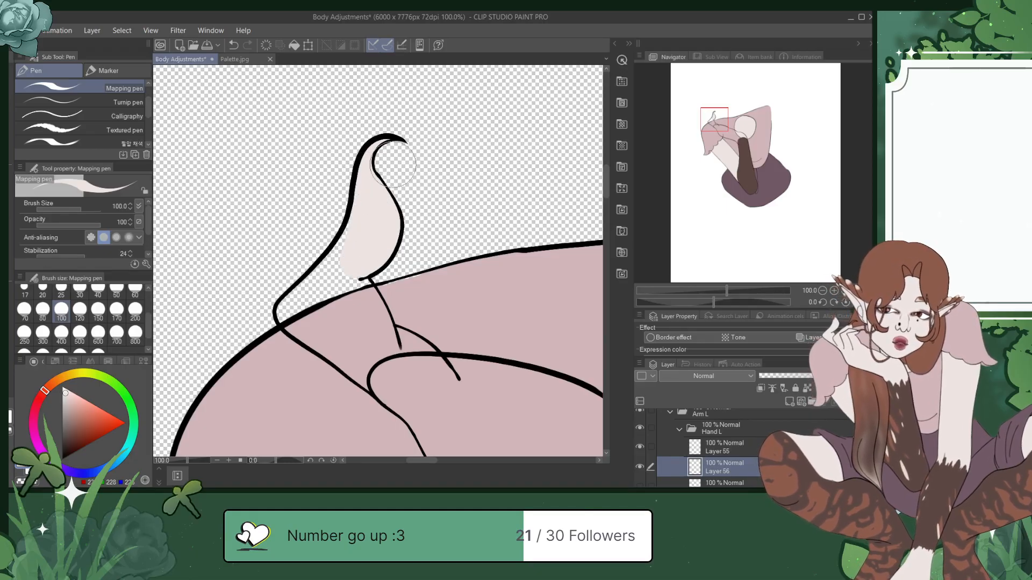
pyautogui.moveTo(358, 232)
pyautogui.mouseDown()
pyautogui.moveTo(307, 298)
pyautogui.moveTo(342, 262)
pyautogui.moveTo(345, 251)
pyautogui.moveTo(291, 318)
pyautogui.moveTo(338, 345)
pyautogui.moveTo(347, 330)
pyautogui.moveTo(331, 302)
pyautogui.moveTo(320, 310)
pyautogui.moveTo(373, 324)
pyautogui.moveTo(356, 281)
pyautogui.moveTo(392, 360)
pyautogui.moveTo(335, 308)
pyautogui.moveTo(399, 372)
pyautogui.moveTo(404, 354)
pyautogui.moveTo(389, 336)
pyautogui.moveTo(439, 375)
pyautogui.moveTo(395, 338)
pyautogui.moveTo(419, 351)
pyautogui.mouseUp()
pyautogui.hotkey('ctrl', 'z')
pyautogui.moveTo(397, 339)
pyautogui.mouseDown()
pyautogui.moveTo(445, 390)
pyautogui.moveTo(400, 397)
pyautogui.moveTo(375, 361)
pyautogui.moveTo(429, 381)
pyautogui.moveTo(352, 355)
pyautogui.mouseUp()
pyautogui.hotkey('ctrl', 'z')
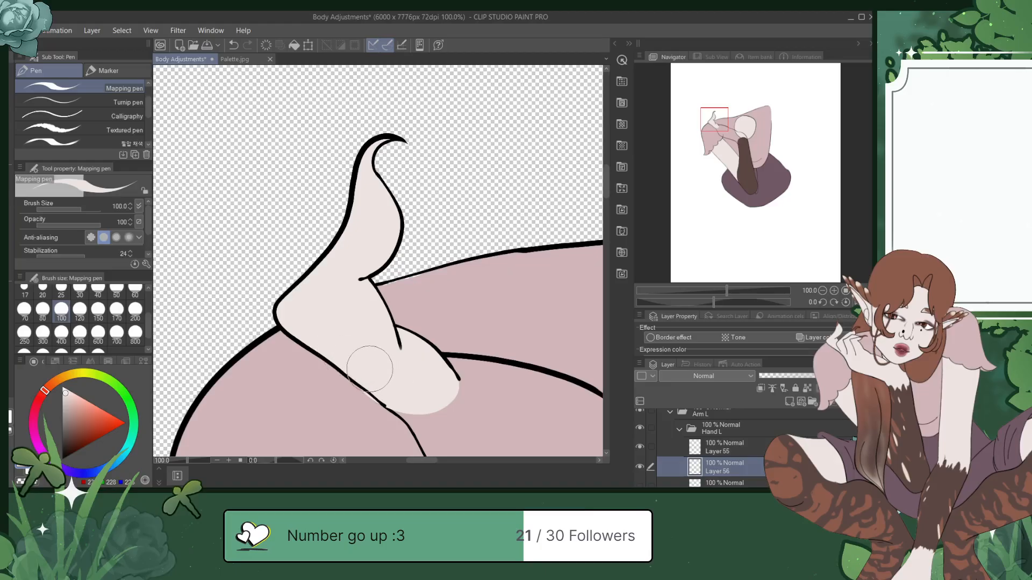
pyautogui.hotkey('ctrl', 'z')
pyautogui.hotkey('ctrl', 's')
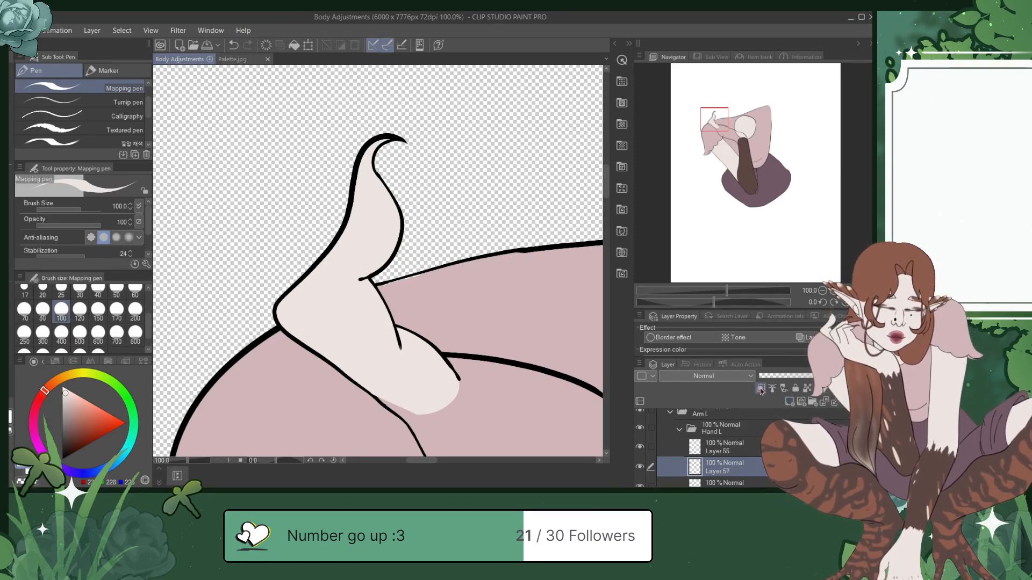
# Step: Color the raised finger's claw tip with the brown 8D5B4C sampled from Palette.jpg and merge it into Layer 56
pyautogui.click(231, 59)
pyautogui.keyDown('alt'); pyautogui.click(445, 202); pyautogui.keyUp('alt')
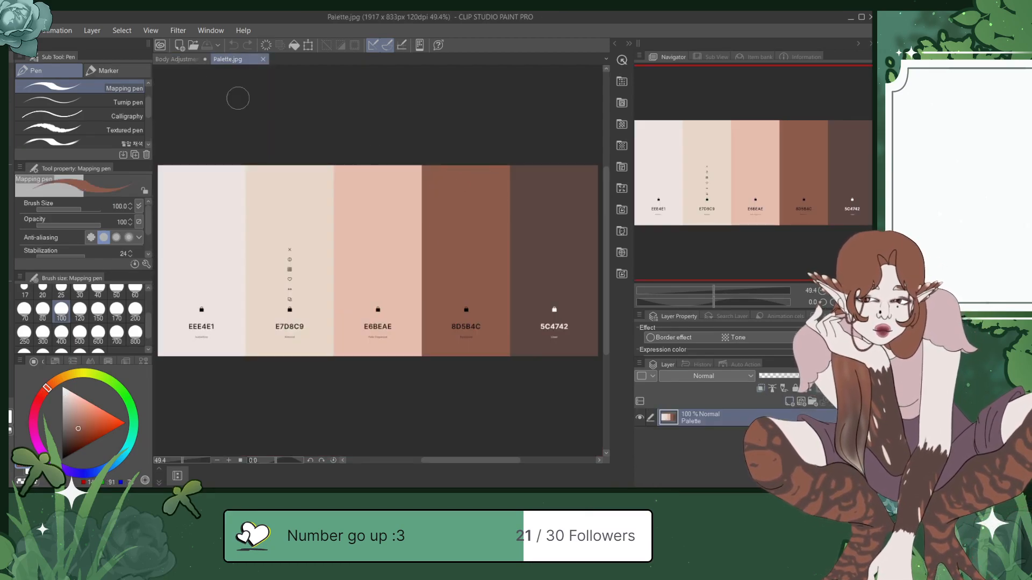
pyautogui.click(178, 59)
pyautogui.moveTo(392, 144)
pyautogui.mouseDown()
pyautogui.moveTo(352, 178)
pyautogui.moveTo(364, 164)
pyautogui.moveTo(355, 204)
pyautogui.moveTo(368, 153)
pyautogui.mouseUp()
pyautogui.hotkey('ctrl', 's')
pyautogui.click(836, 402)
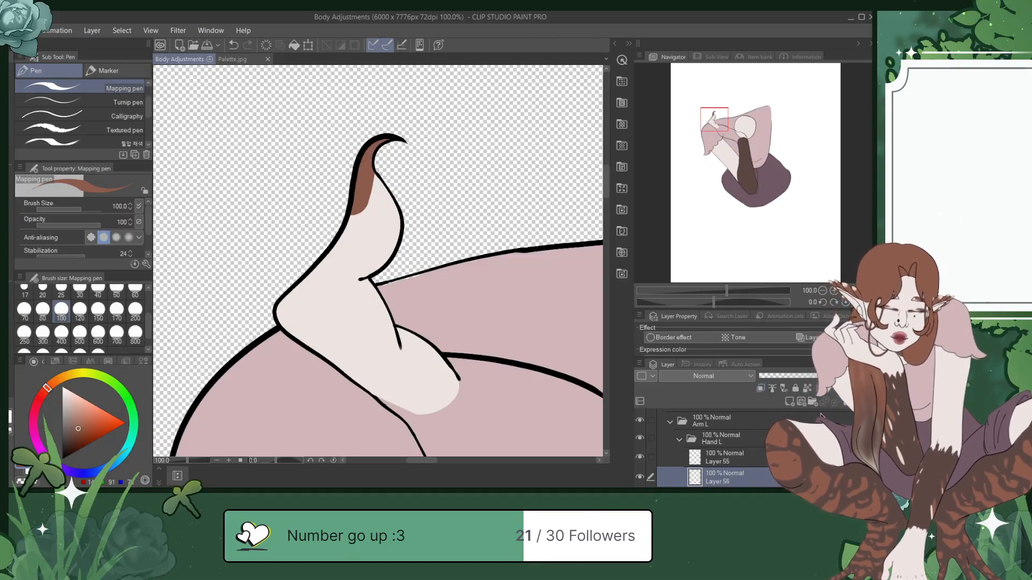
# Step: Show Layers 53 and 54 and move them together above Layer 55 in the Hand L folder
pyautogui.scroll(-2, 714, 463)
pyautogui.click(639, 453)
pyautogui.click(640, 473)
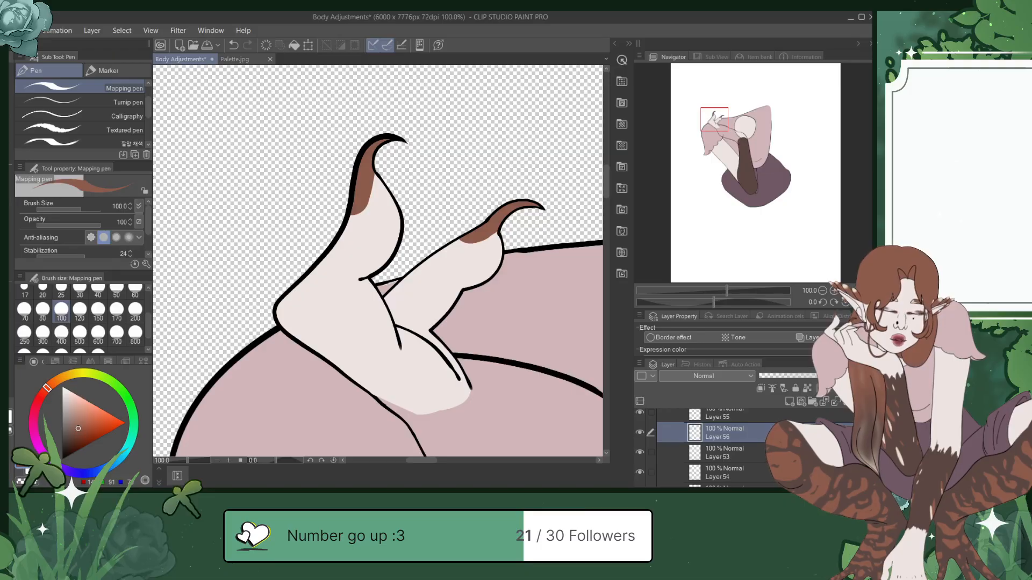
pyautogui.click(728, 458)
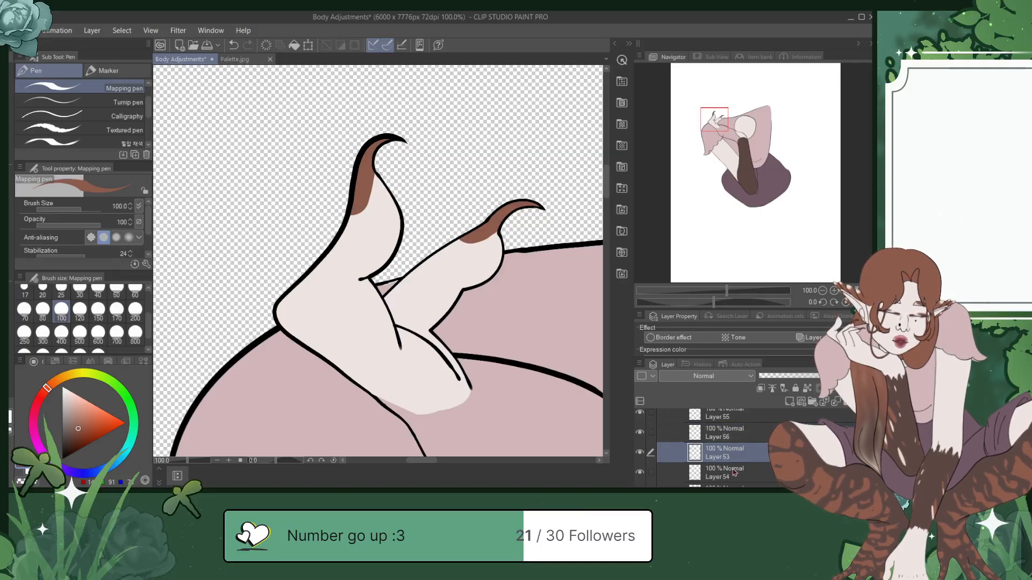
pyautogui.click(728, 471)
pyautogui.click(650, 453)
pyautogui.moveTo(746, 430); pyautogui.dragTo(748, 439)
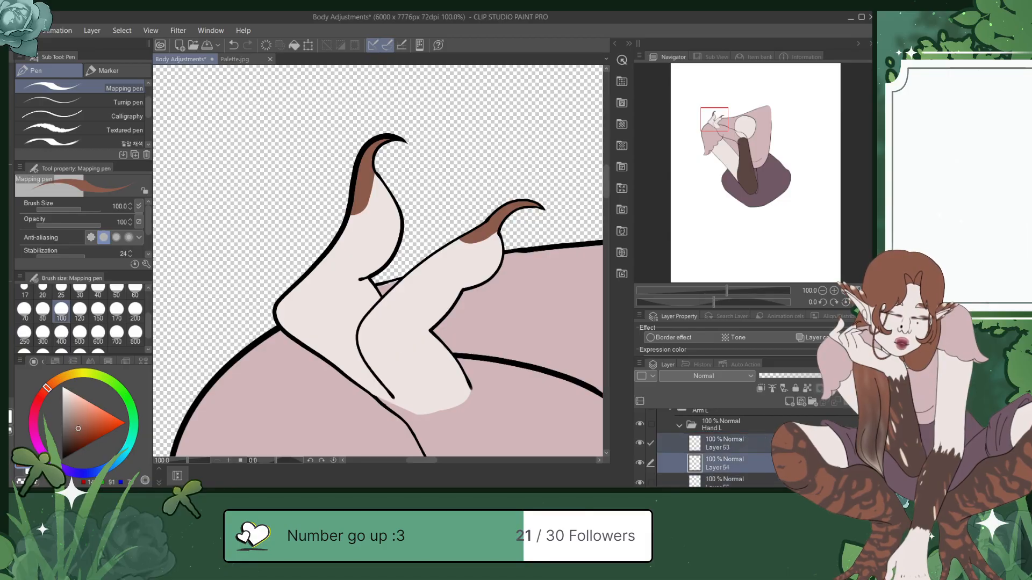
# Step: Show Layers 51 and 52 and move them together to the top of the Hand L folder
pyautogui.scroll(-3, 678, 451)
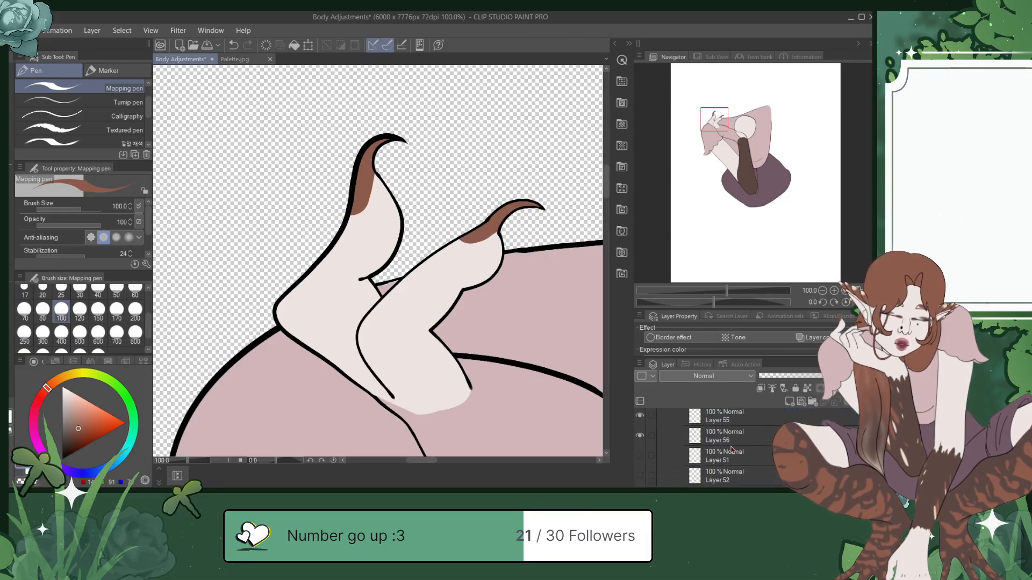
pyautogui.click(673, 458)
pyautogui.click(639, 456)
pyautogui.click(640, 475)
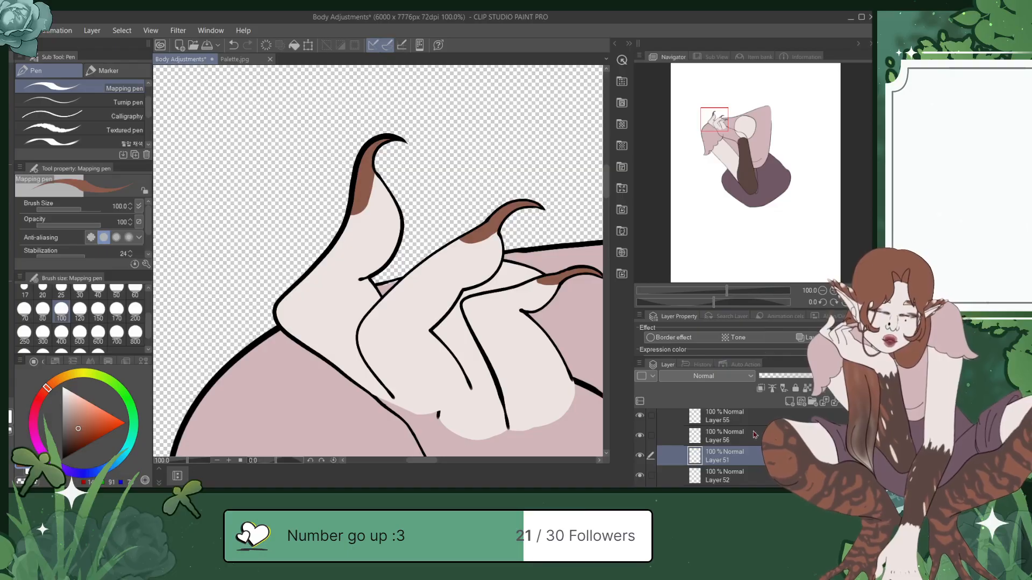
pyautogui.click(728, 481)
pyautogui.click(695, 458)
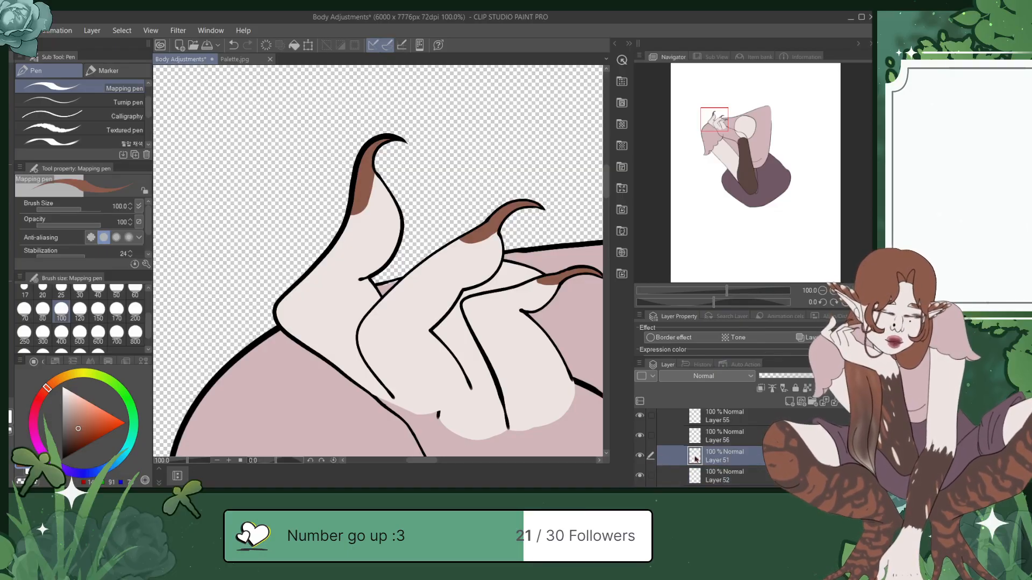
pyautogui.keyDown('ctrl'); pyautogui.click(666, 477); pyautogui.keyUp('ctrl')
pyautogui.moveTo(747, 430); pyautogui.dragTo(754, 429)
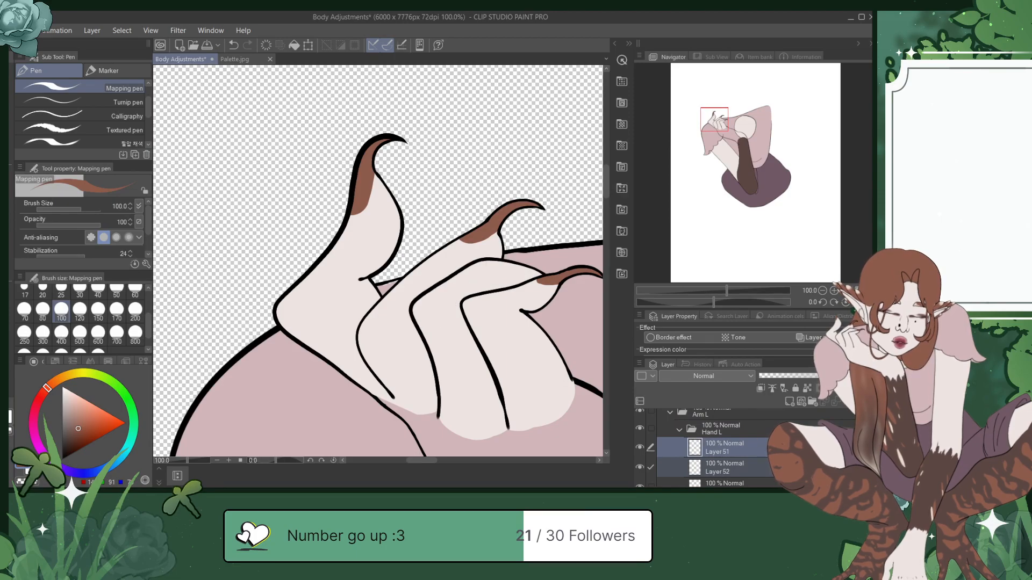
# Step: Show the hidden palm fill at the end of the Hand L folder and save the document
pyautogui.scroll(-3, 715, 446)
pyautogui.click(639, 436)
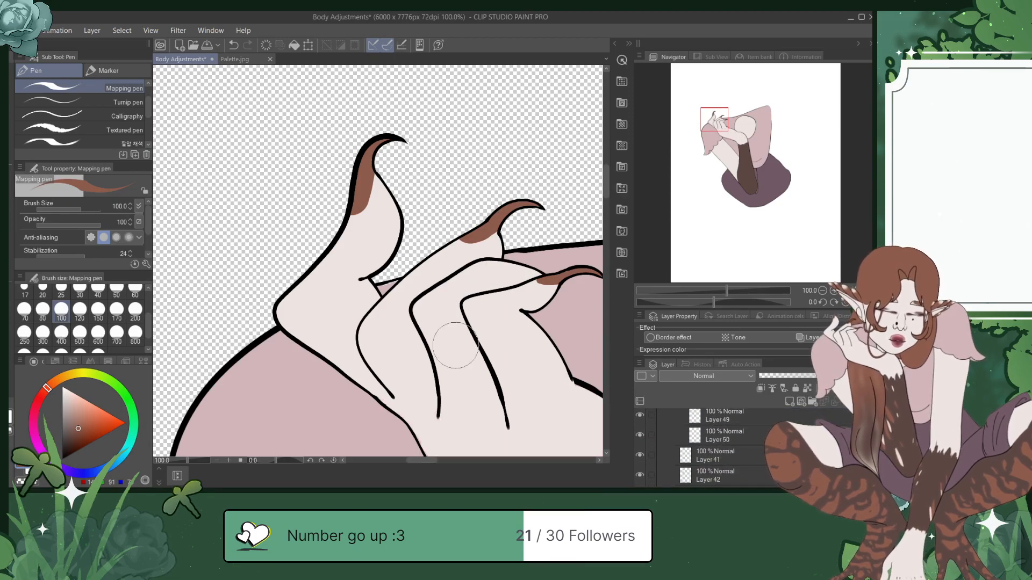
pyautogui.scroll(-8, 455, 346)
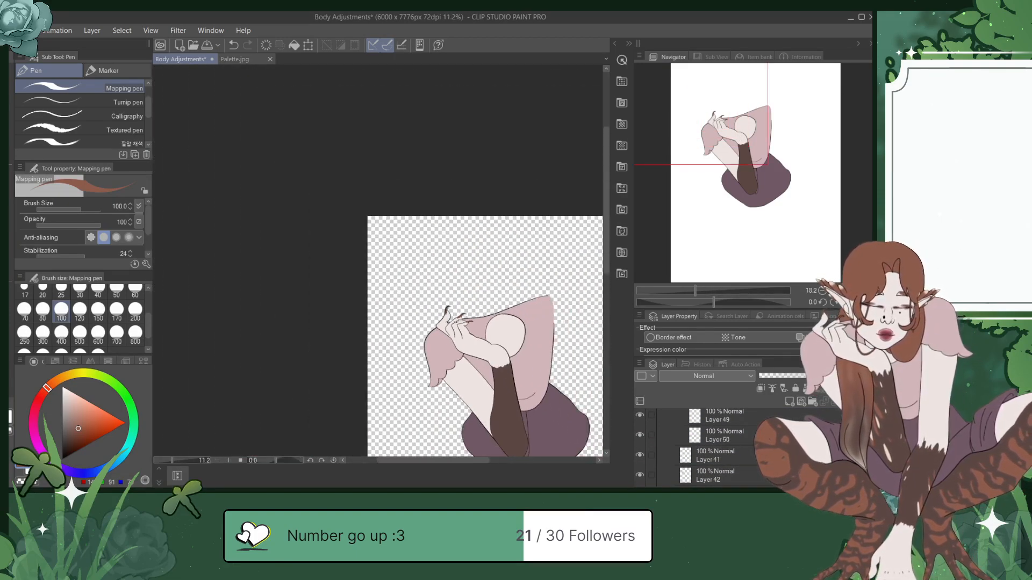
pyautogui.moveTo(738, 116); pyautogui.dragTo(799, 159)
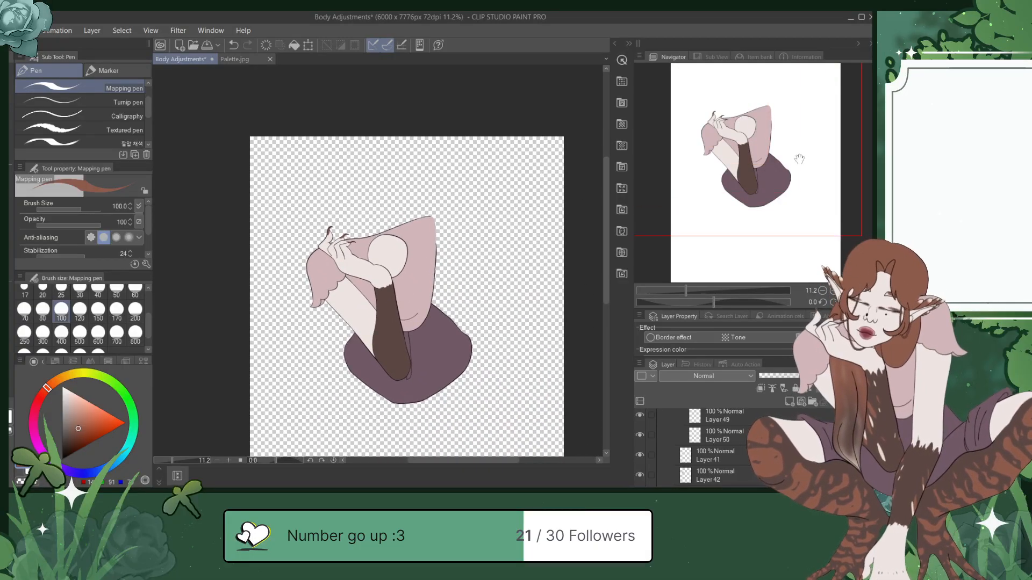
pyautogui.hotkey('ctrl', 's')
# Step: Collapse the Hand L and Arm L folders, show the Arm R, Leg R and Leg L folders, and save
pyautogui.scroll(3, 714, 446)
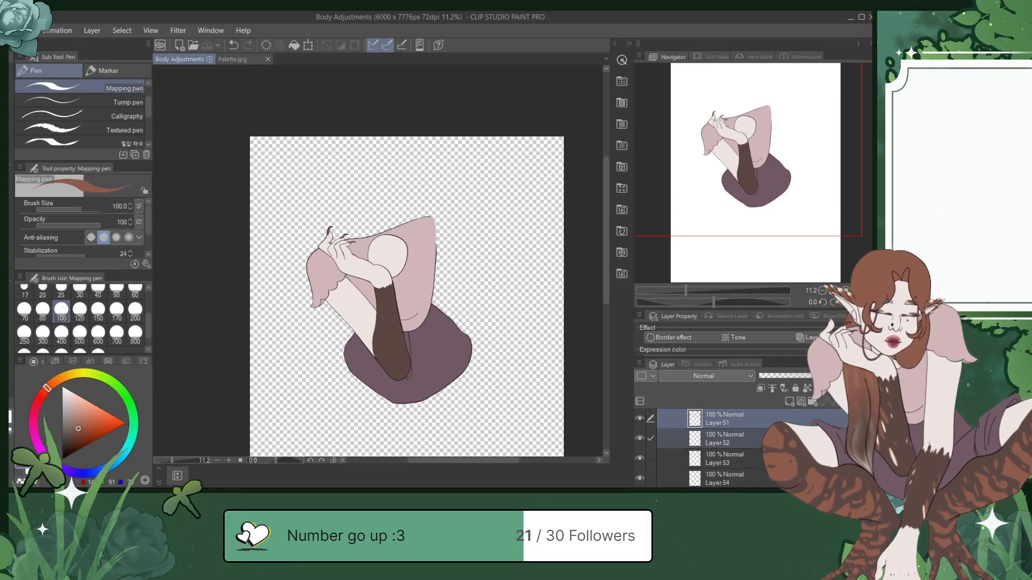
pyautogui.scroll(3, 715, 446)
pyautogui.click(680, 469)
pyautogui.click(670, 449)
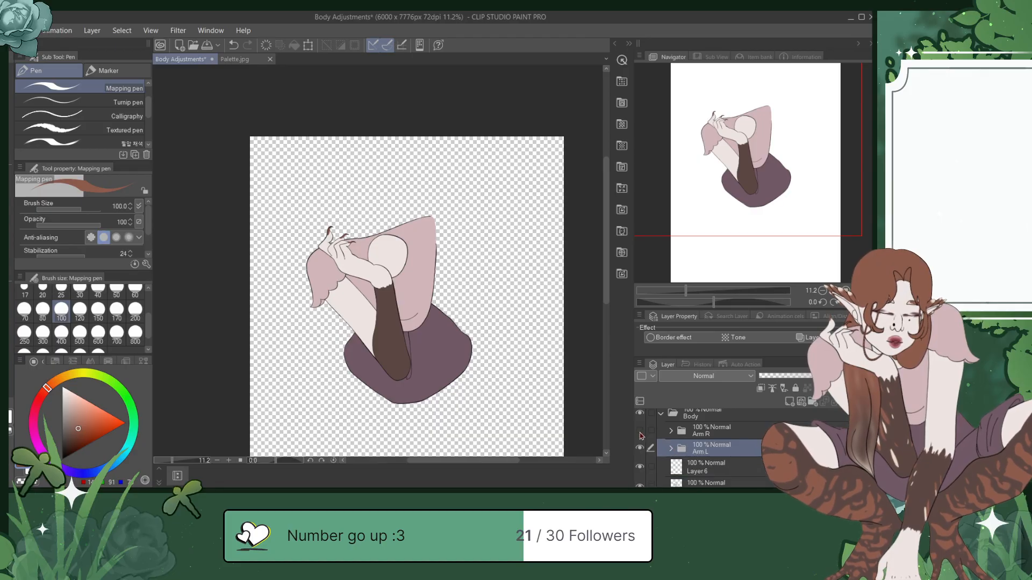
pyautogui.click(640, 431)
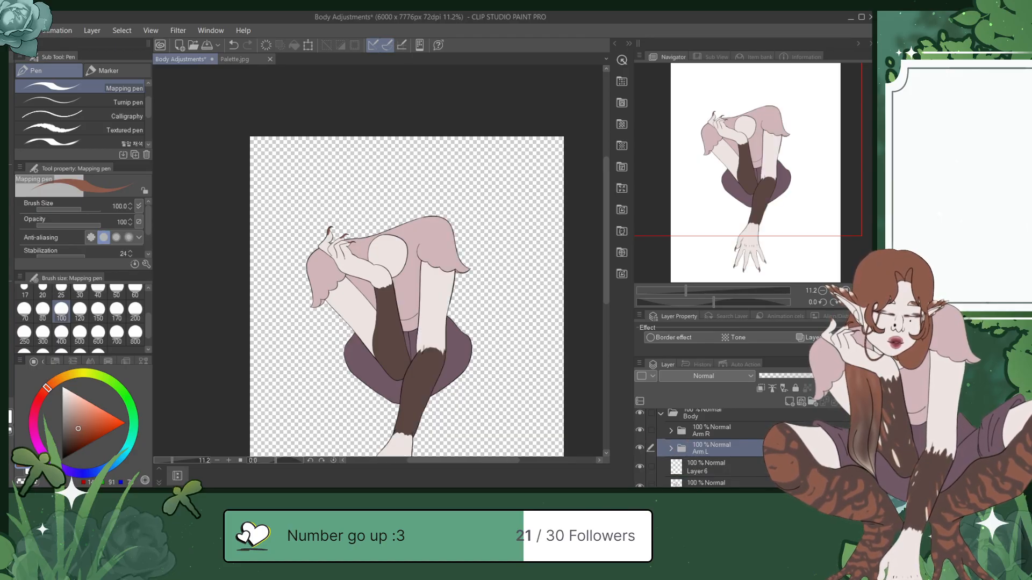
pyautogui.scroll(-5, 698, 446)
pyautogui.click(640, 438)
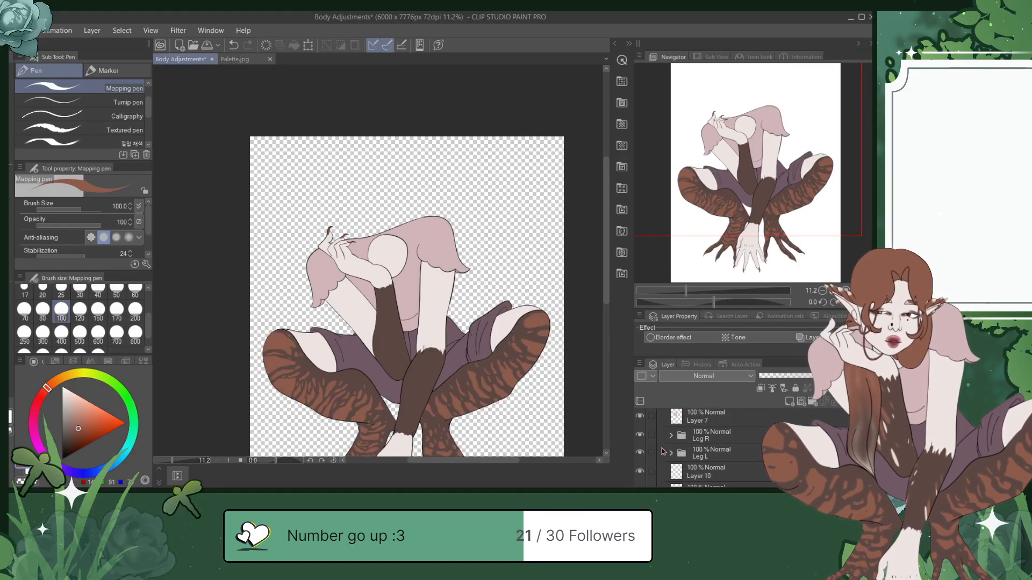
pyautogui.moveTo(510, 394); pyautogui.dragTo(503, 323)
pyautogui.hotkey('ctrl', 's')
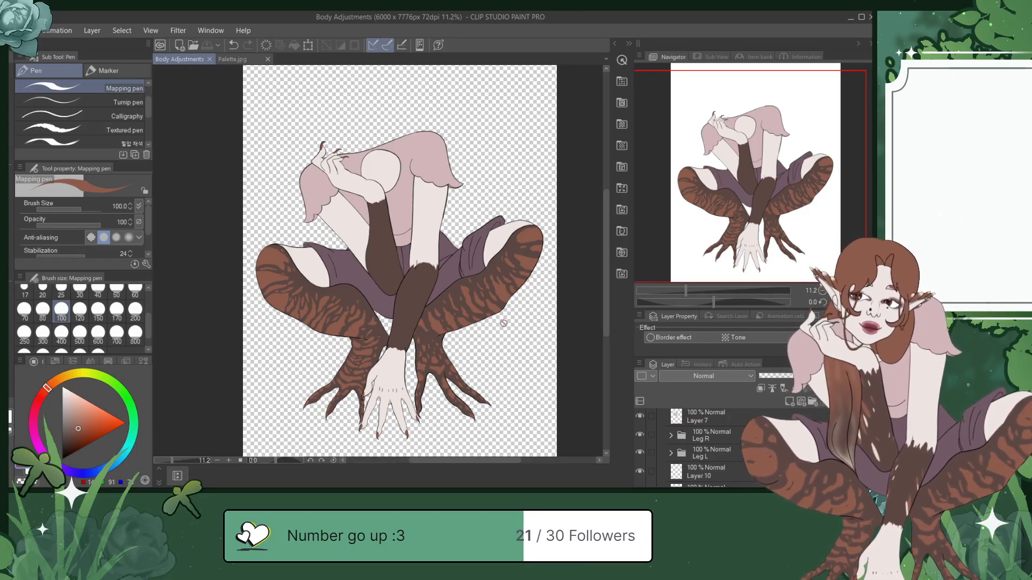
# Step: Merge Layers 6 and 7 of the Body folder into one layer named Torso
pyautogui.scroll(5, 699, 446)
pyautogui.scroll(-1, 698, 446)
pyautogui.click(698, 437)
pyautogui.click(639, 436)
pyautogui.click(639, 436)
pyautogui.click(866, 402)
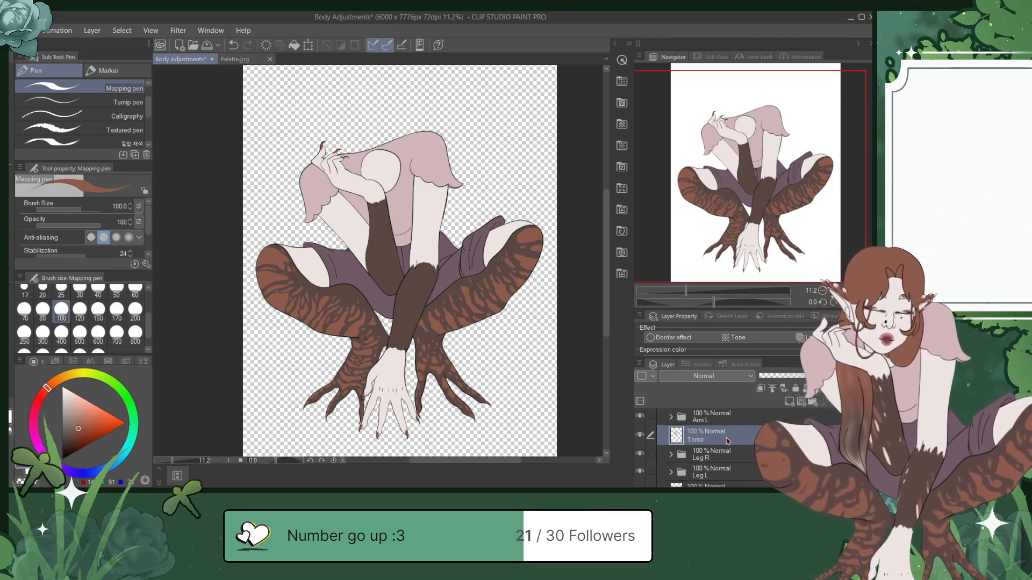
# Step: Expand the Arm R folder, merge its topmost layer into Layer 29, and rename the result Sleeve R Top
pyautogui.scroll(2, 699, 446)
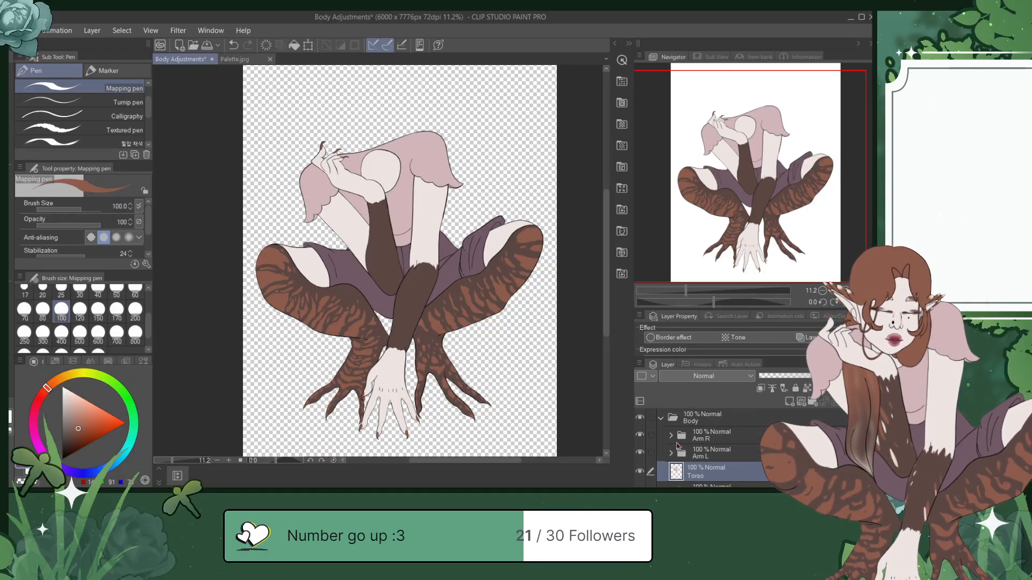
pyautogui.click(670, 435)
pyautogui.click(713, 454)
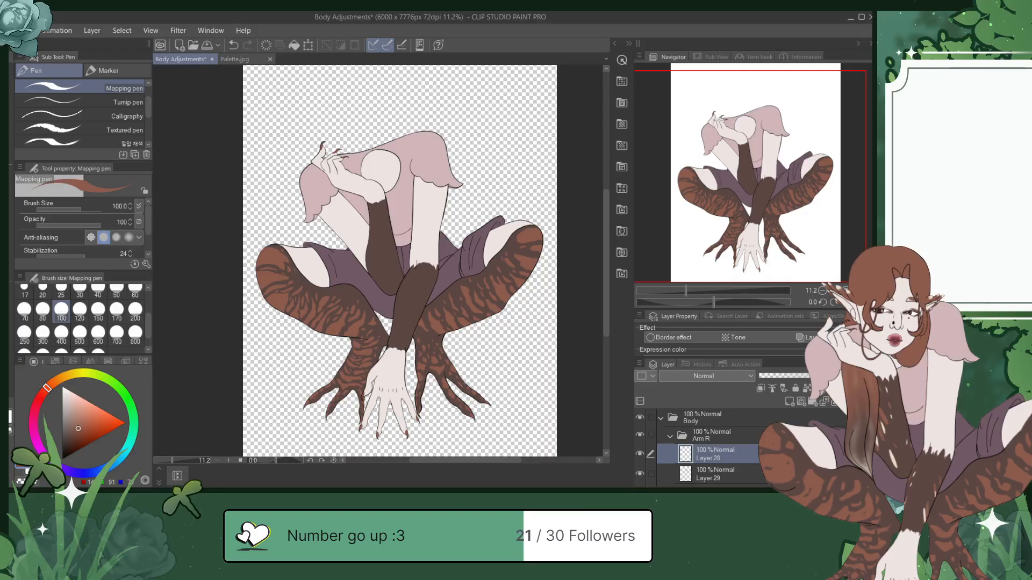
pyautogui.scroll(-1, 698, 446)
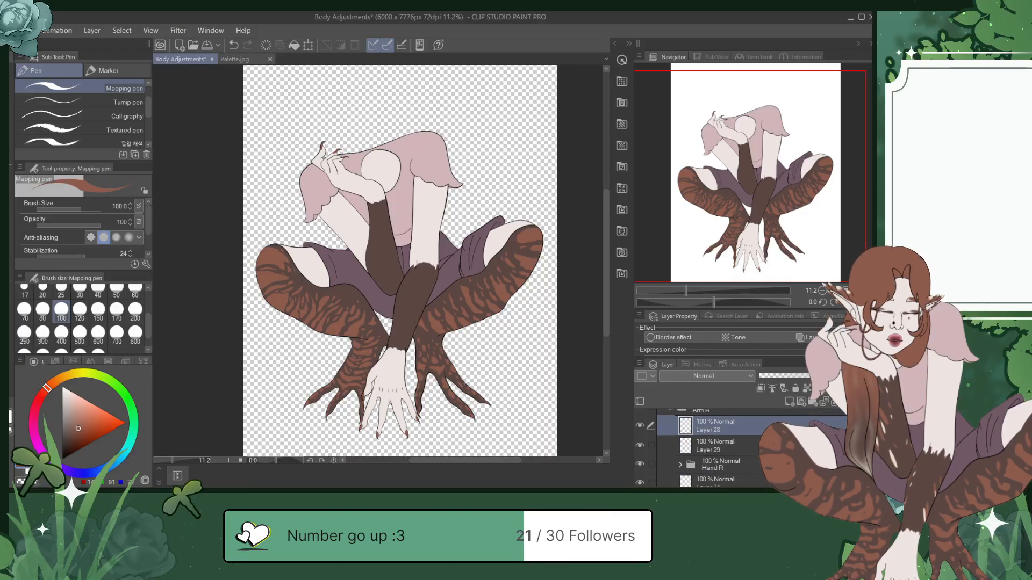
pyautogui.hotkey('ctrl', 'e')
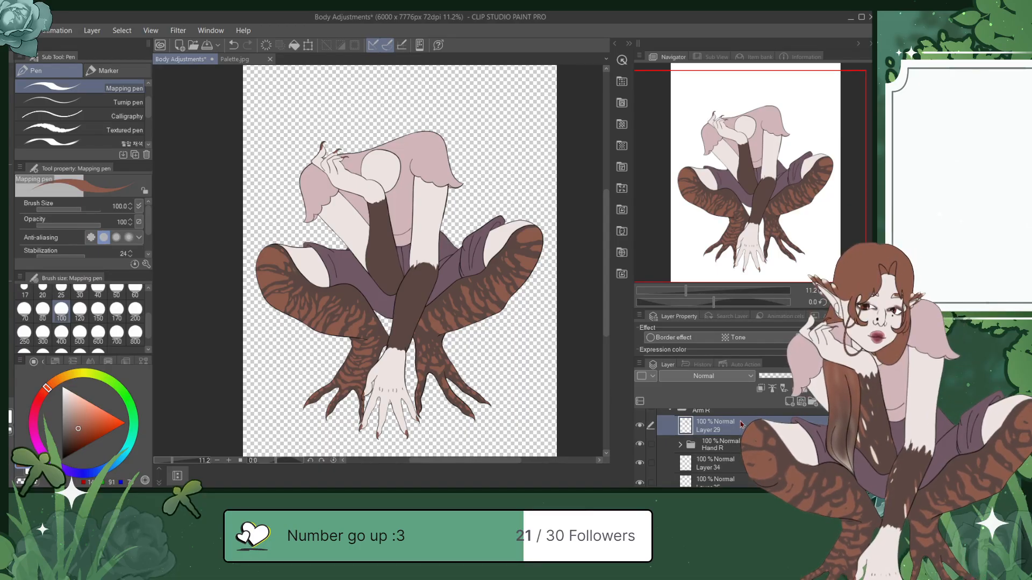
pyautogui.write('Sleeve R Top')
pyautogui.press('Return')
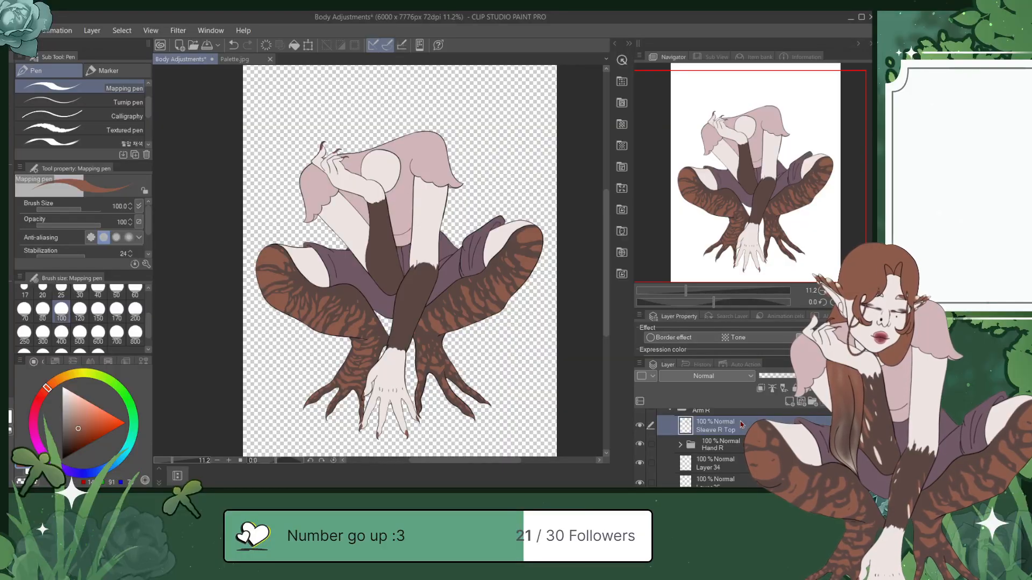
# Step: Rename Layer 34 in the Arm R folder as Elbow Pit
pyautogui.click(715, 463)
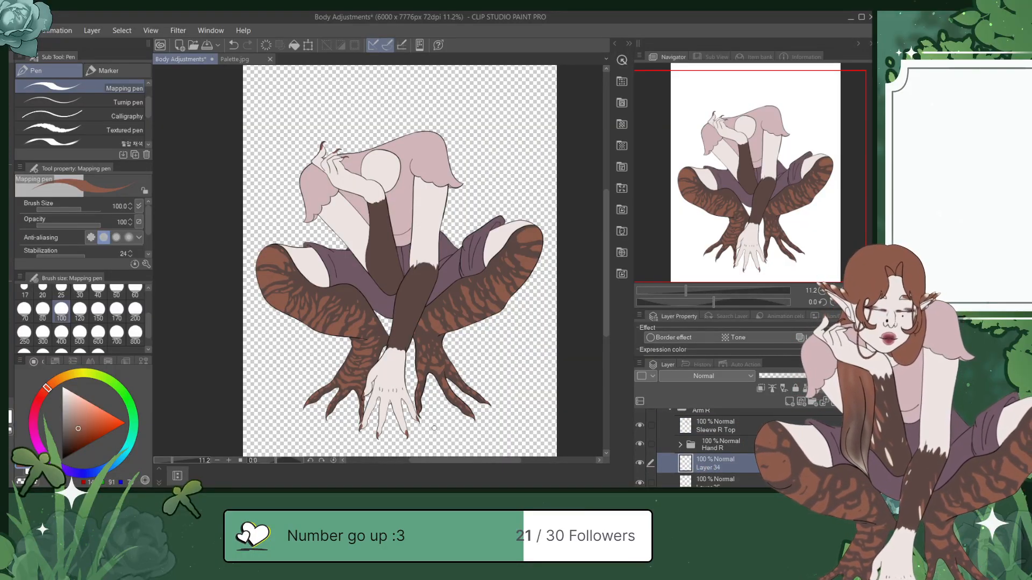
pyautogui.scroll(4, 434, 428)
pyautogui.moveTo(770, 204); pyautogui.dragTo(764, 209)
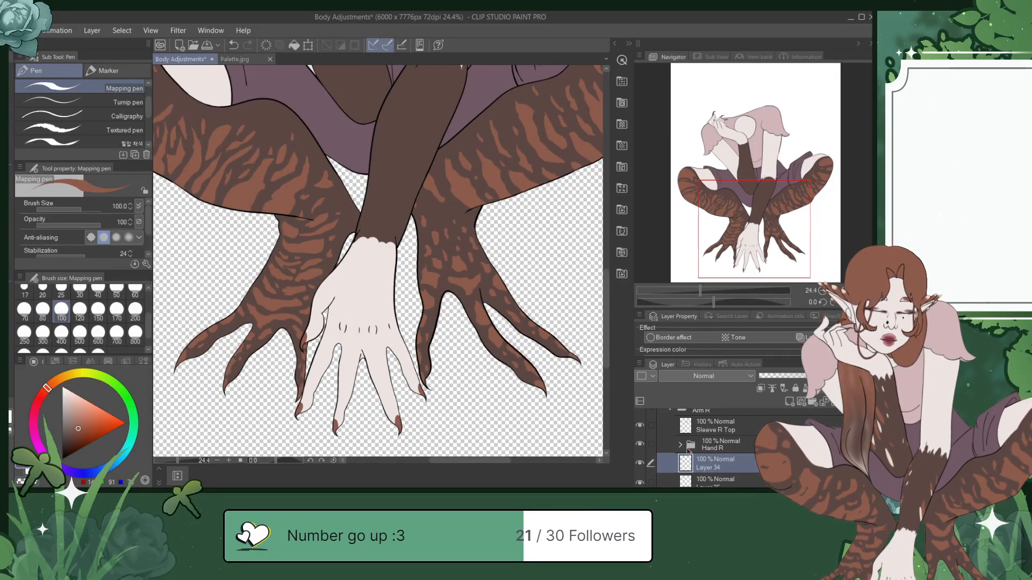
pyautogui.click(639, 469)
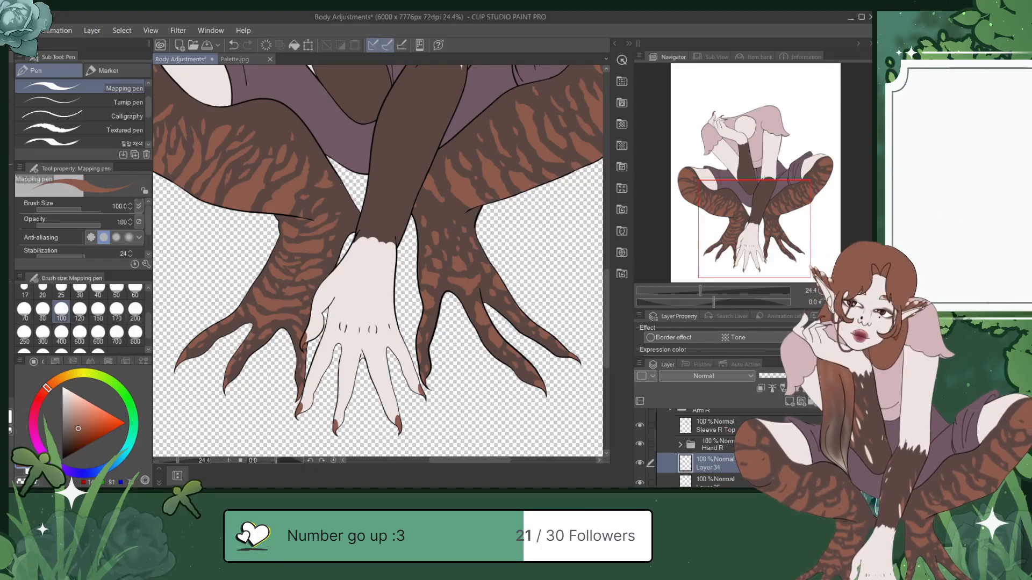
pyautogui.write('Elbow Pit')
pyautogui.press('Return')
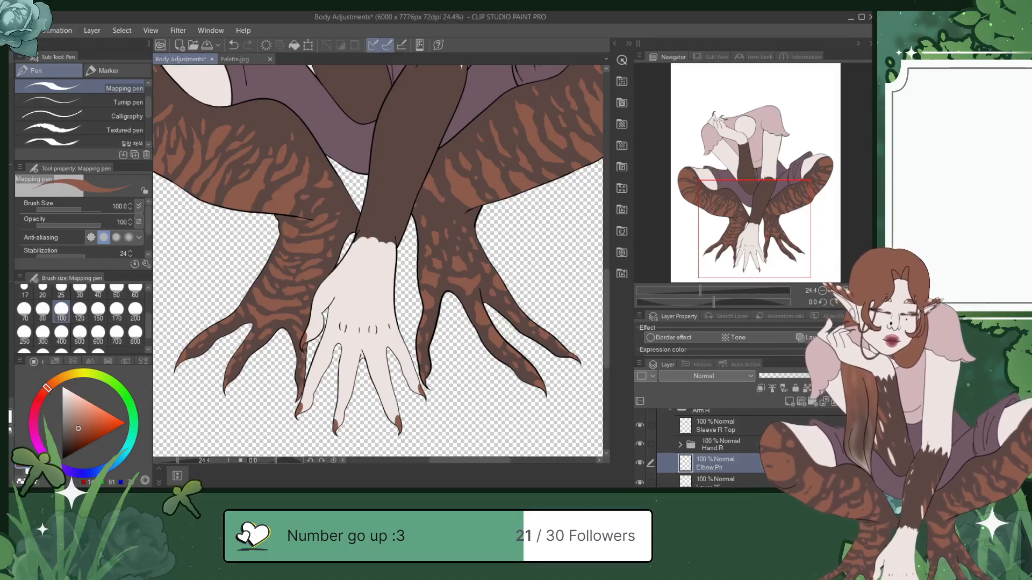
# Step: Expand the Hand R folder and rename its topmost layer, Layer 38, as Thumn R
pyautogui.scroll(-2, 710, 446)
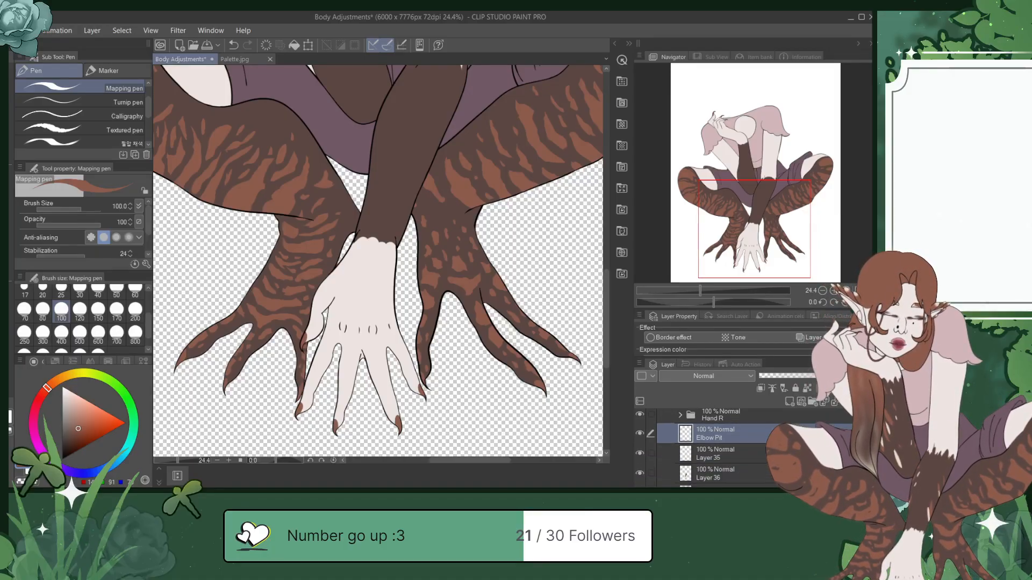
pyautogui.click(681, 416)
pyautogui.click(740, 442)
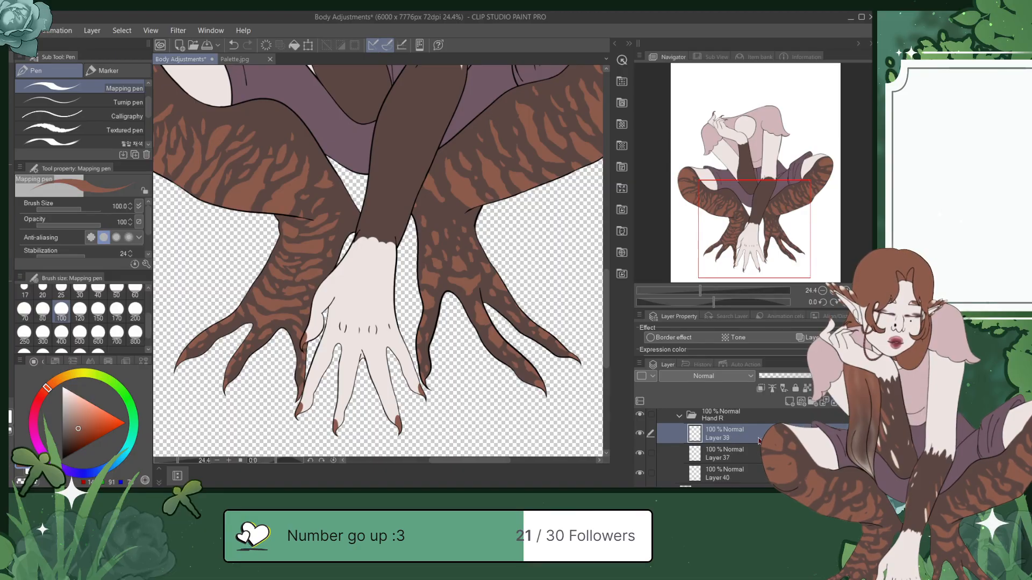
pyautogui.doubleClick(720, 438)
pyautogui.write('Thumn R')
pyautogui.press('Return')
# Step: Merge Layer 37 into Layer 40 in the Hand R folder and rename the result Hand R
pyautogui.click(750, 453)
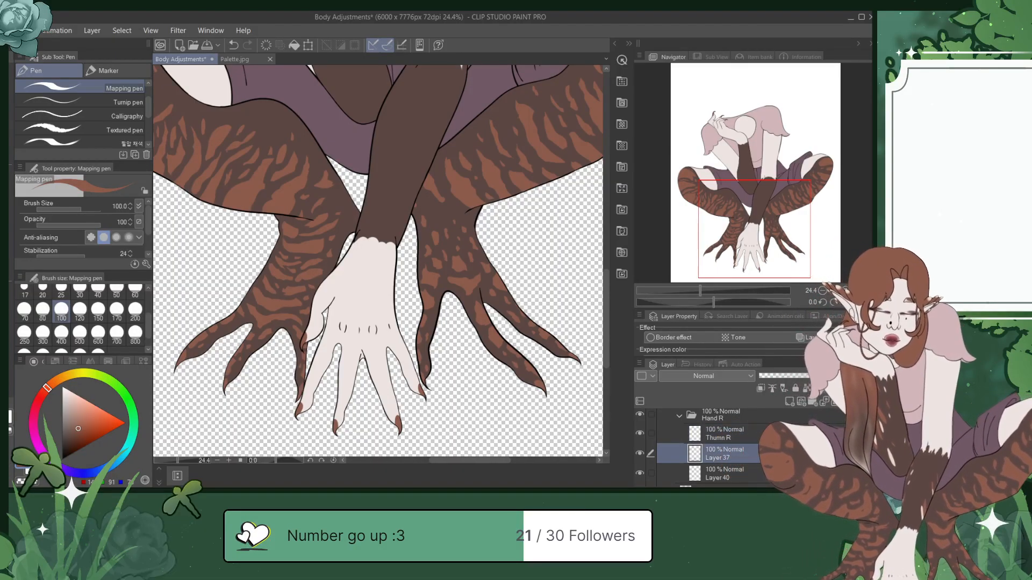
pyautogui.click(835, 403)
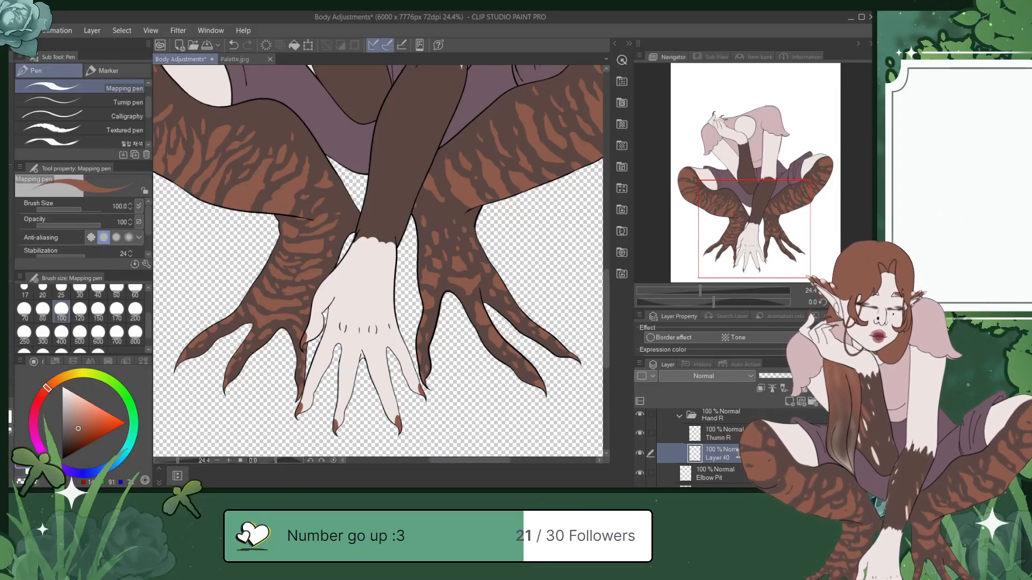
pyautogui.click(639, 433)
pyautogui.click(640, 433)
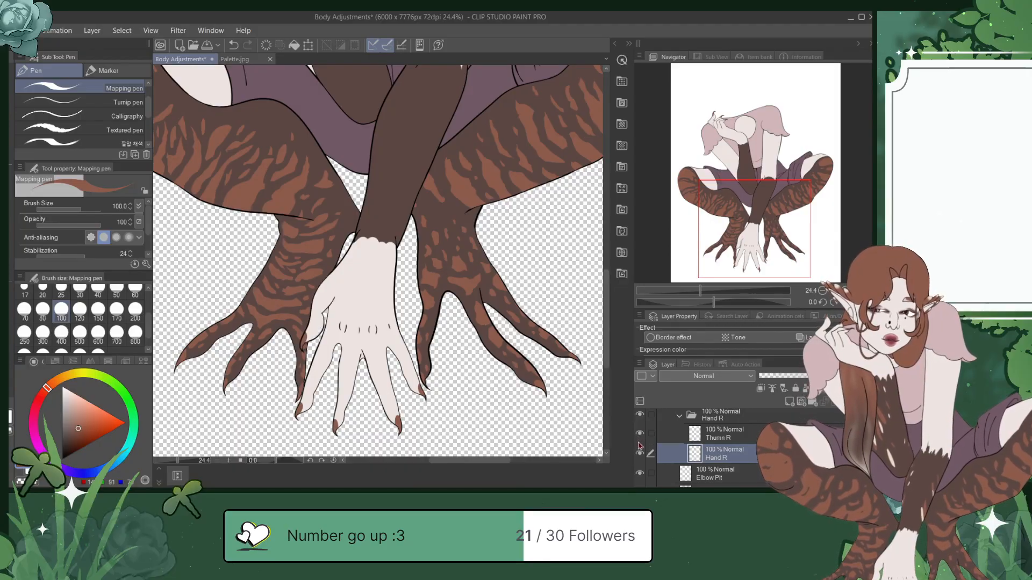
pyautogui.click(639, 453)
pyautogui.click(640, 455)
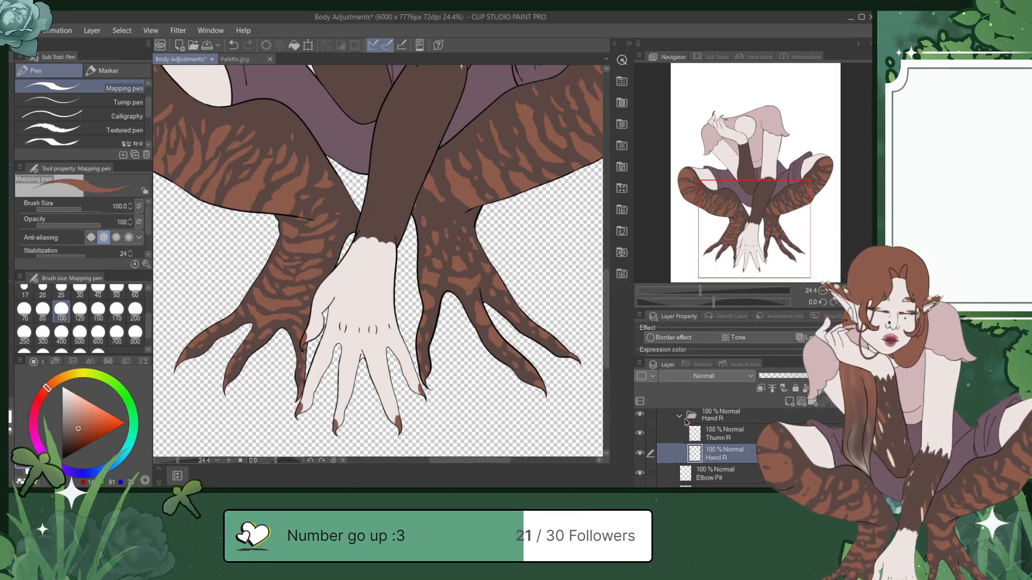
# Step: Collapse the Hand R folder, merge Layer 35 into Layer 36, and rename the result Forearm R
pyautogui.click(680, 417)
pyautogui.click(639, 457)
pyautogui.click(640, 456)
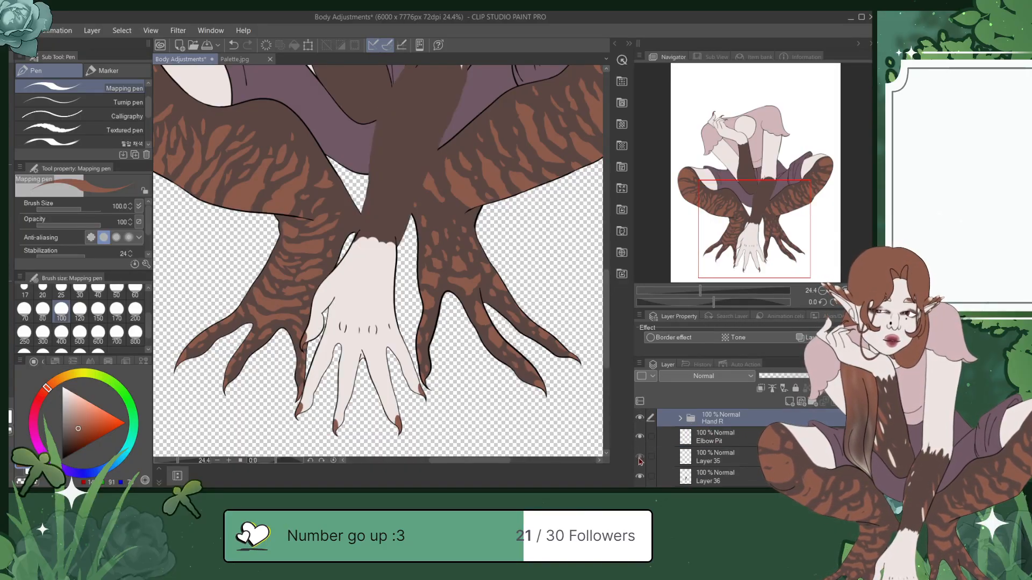
pyautogui.click(658, 454)
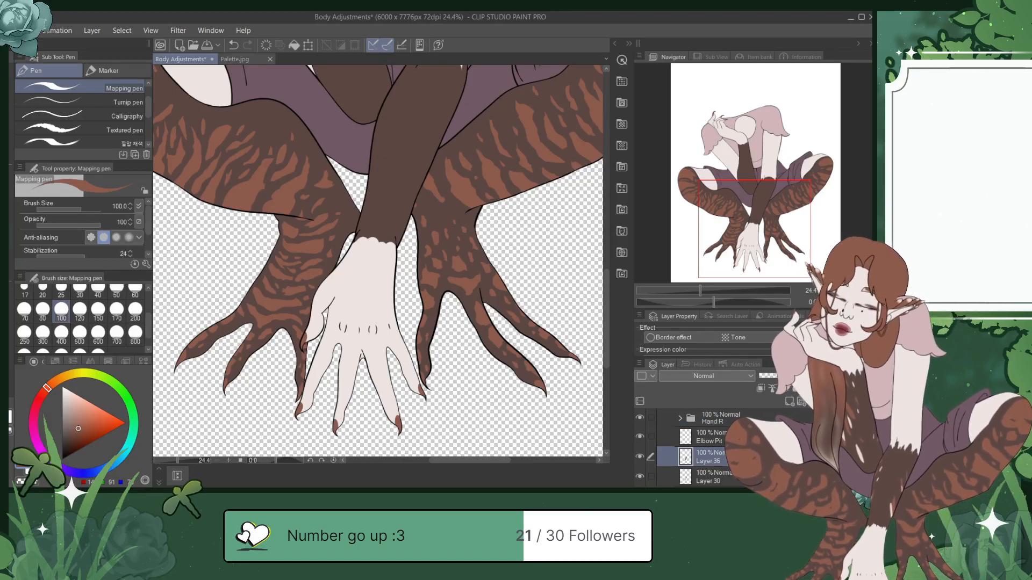
pyautogui.write('Forearm R')
pyautogui.press('Return')
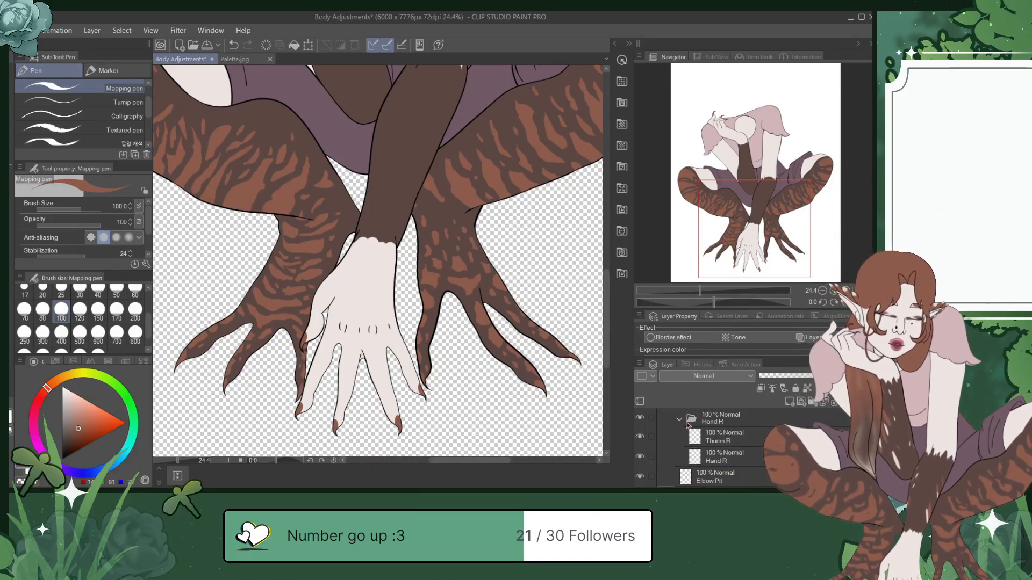
# Step: Toggle the visibility of Layers 30 and 31 to examine which lines and fills of the right arm each contains
pyautogui.scroll(-2, 704, 452)
pyautogui.click(712, 449)
pyautogui.click(640, 449)
pyautogui.click(639, 450)
pyautogui.click(640, 450)
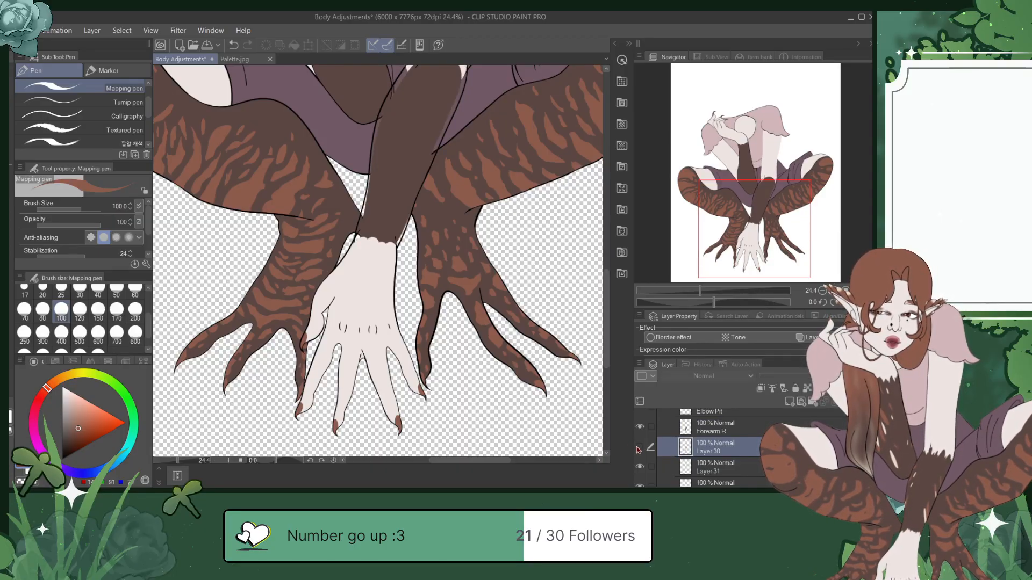
pyautogui.click(639, 450)
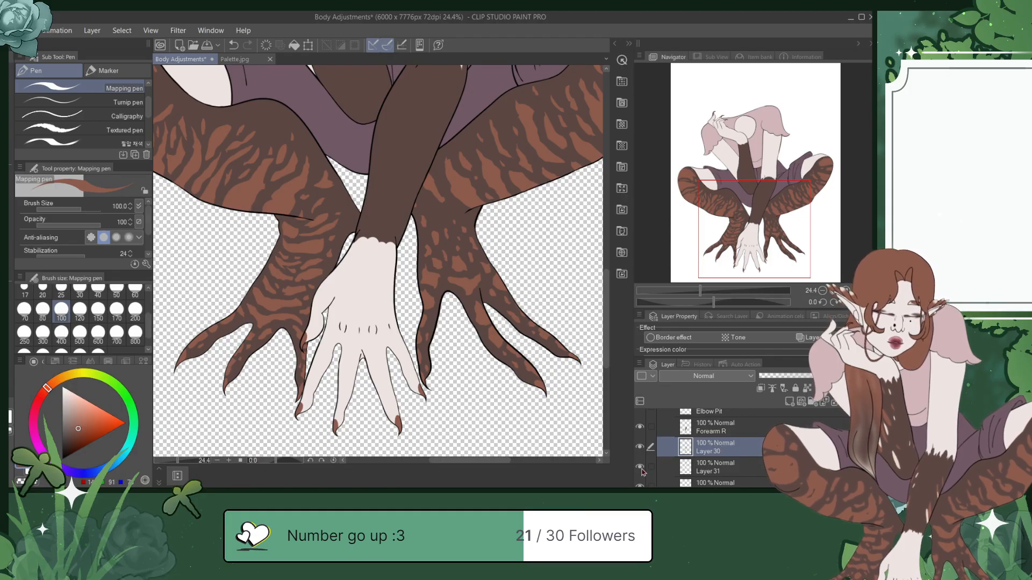
pyautogui.click(641, 467)
pyautogui.click(640, 467)
pyautogui.moveTo(755, 226); pyautogui.dragTo(774, 164)
pyautogui.click(639, 468)
pyautogui.click(639, 468)
pyautogui.click(640, 447)
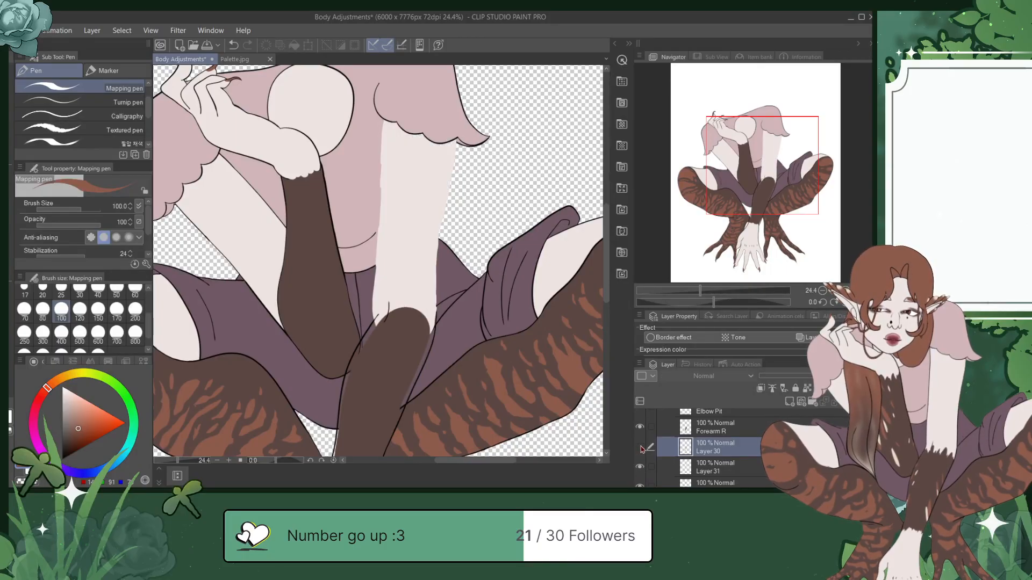
pyautogui.click(639, 447)
pyautogui.click(639, 447)
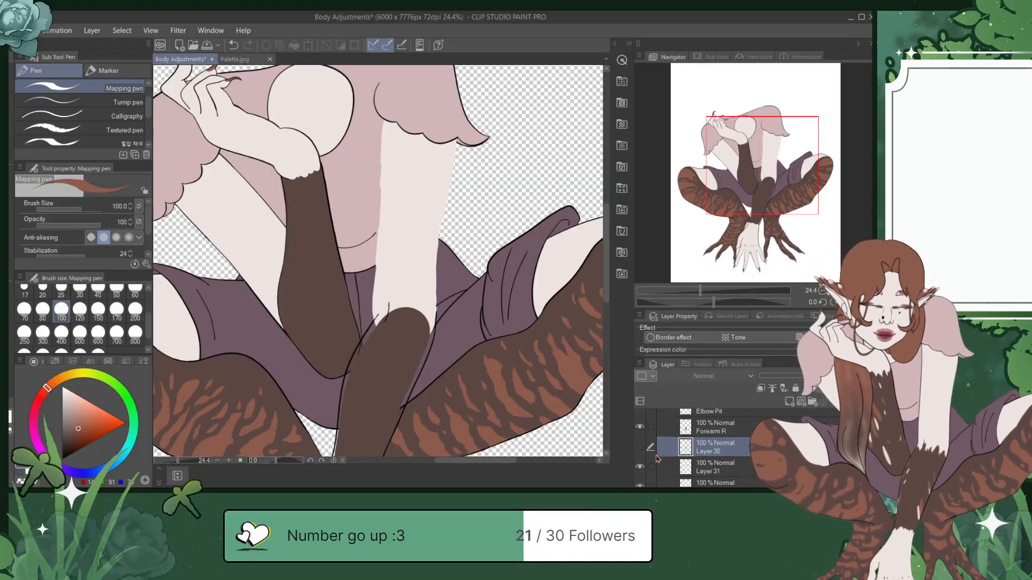
pyautogui.click(640, 447)
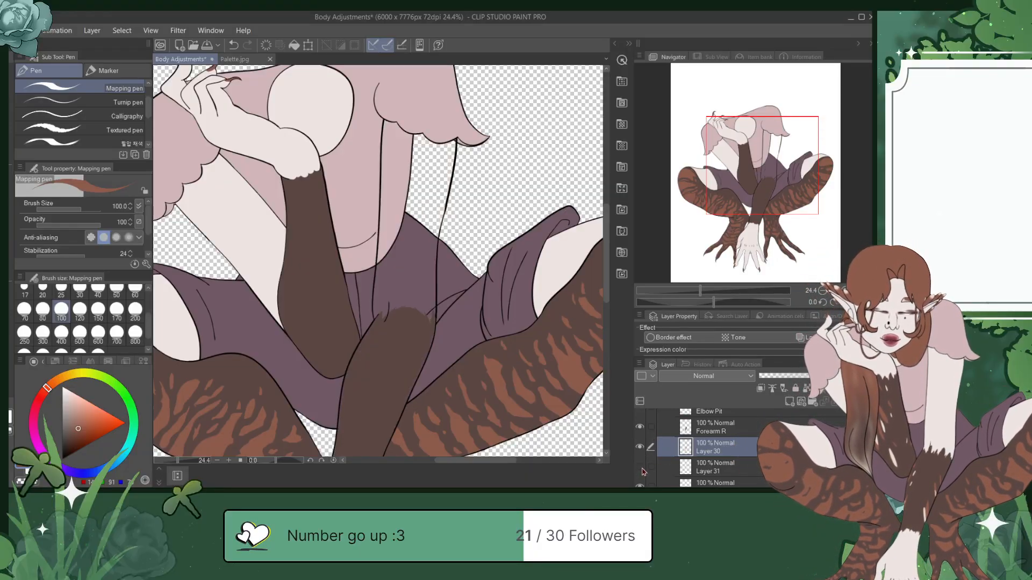
pyautogui.click(640, 467)
# Step: Merge Layer 32 into Layer 33, rename the result Sleeve R Back, and save the document
pyautogui.scroll(-1, 698, 446)
pyautogui.scroll(-2, 656, 436)
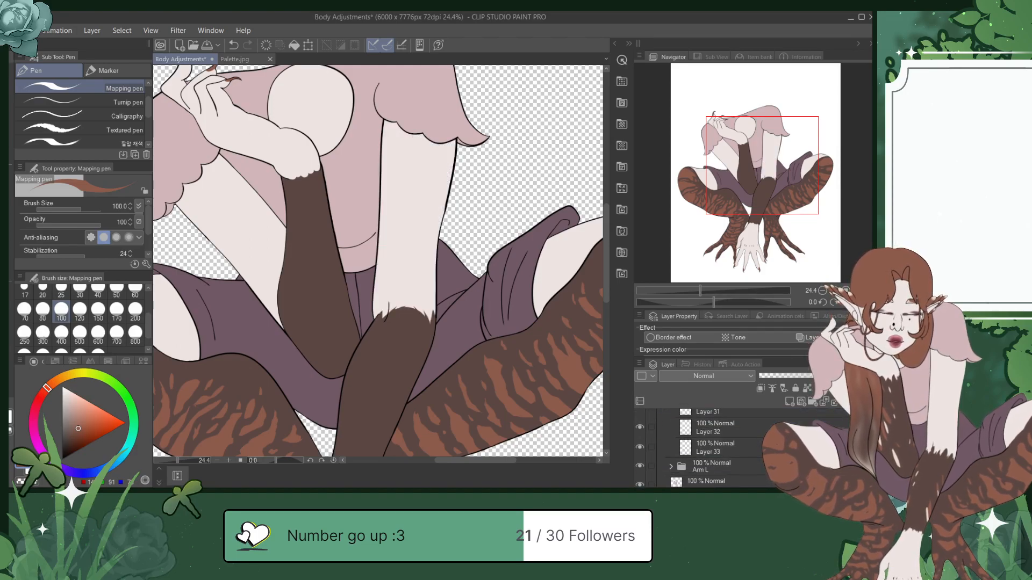
pyautogui.click(640, 430)
pyautogui.click(639, 430)
pyautogui.click(641, 449)
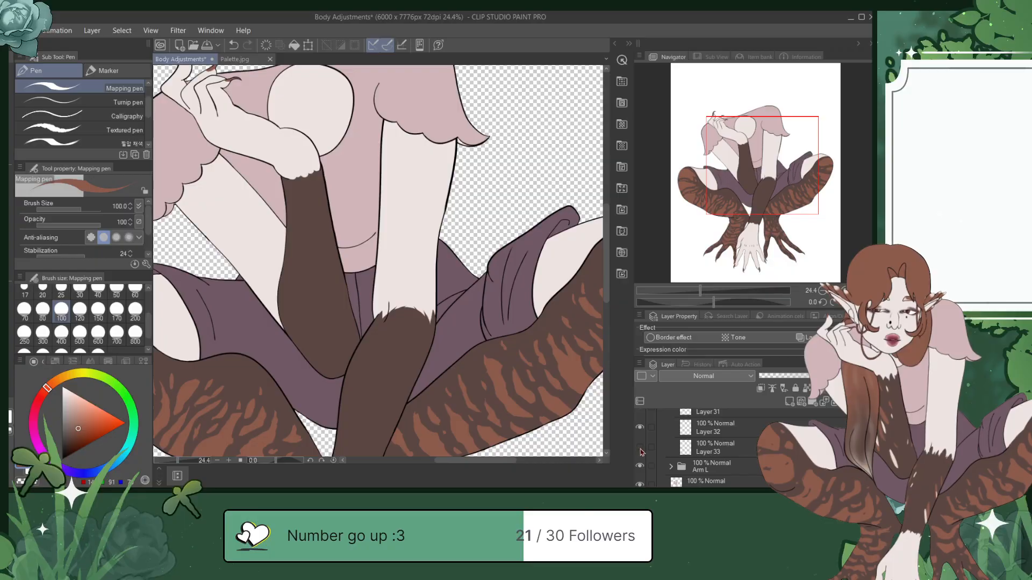
pyautogui.click(640, 450)
pyautogui.click(641, 450)
pyautogui.click(641, 449)
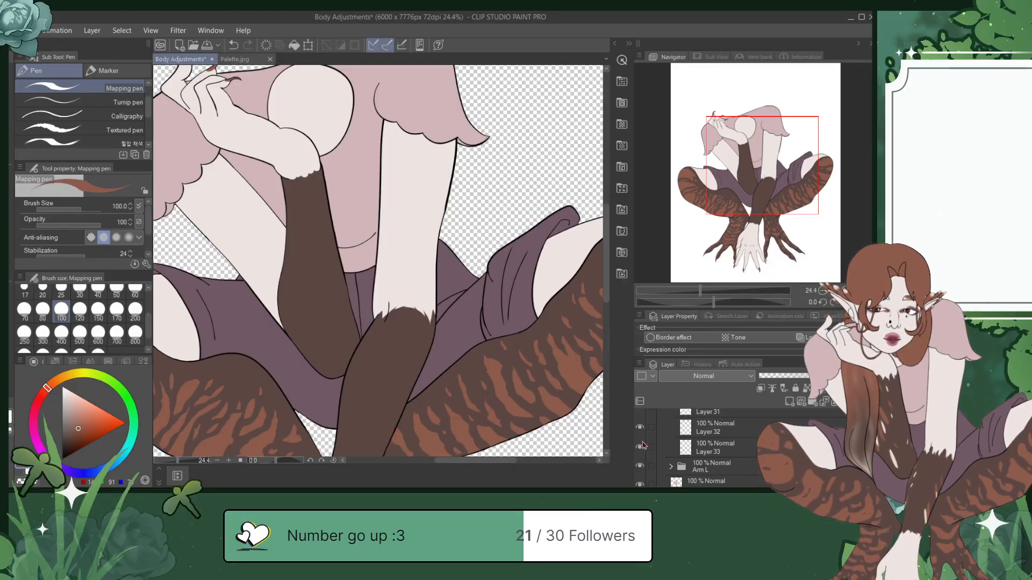
pyautogui.click(749, 431)
pyautogui.click(835, 403)
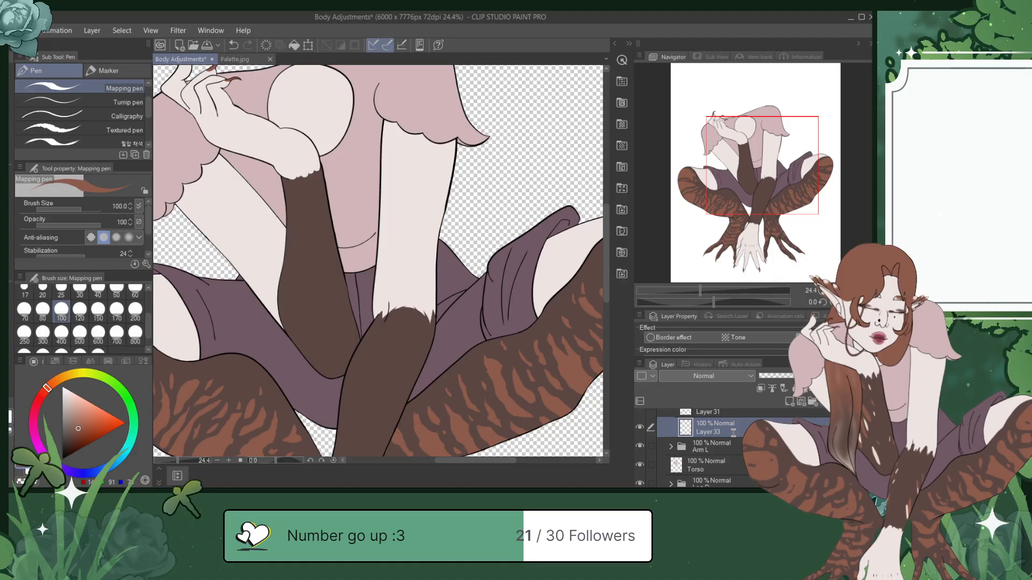
pyautogui.write('Sleeve R Back')
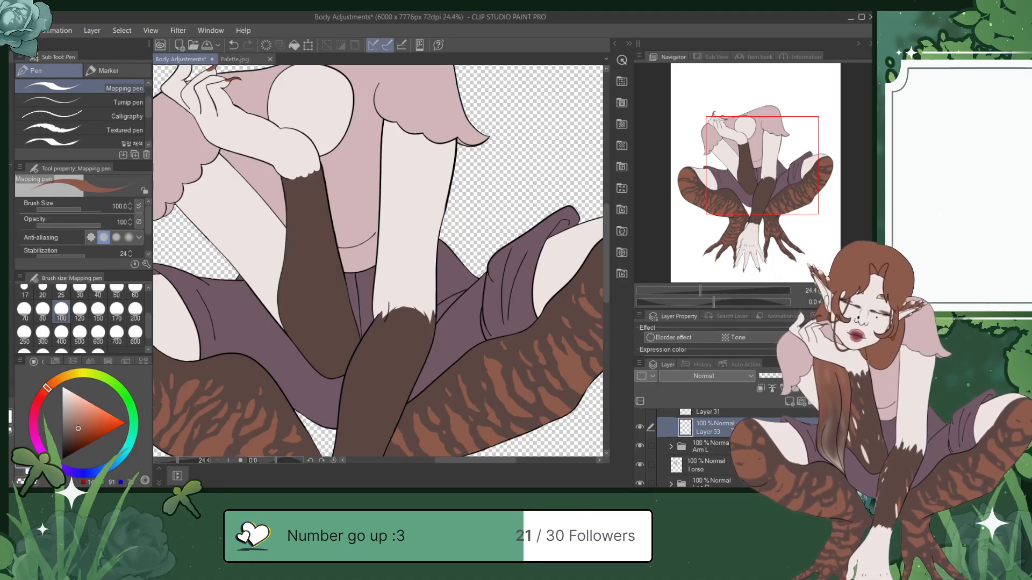
pyautogui.press('Return')
pyautogui.hotkey('ctrl', 's')
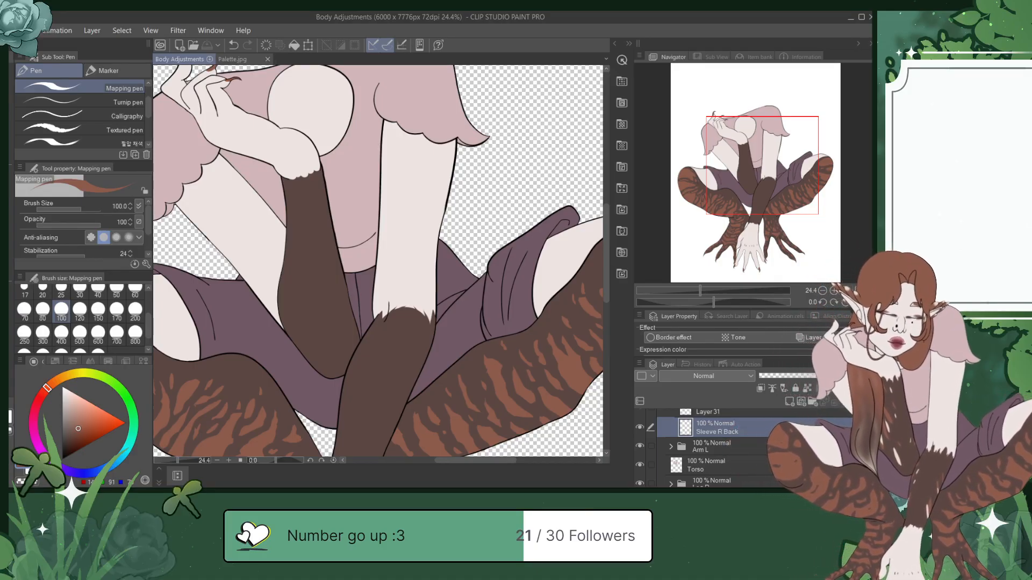
# Step: Hide the Forearm R layer and Layer 31 so that only Layer 30's upper arm lines show
pyautogui.scroll(2, 698, 446)
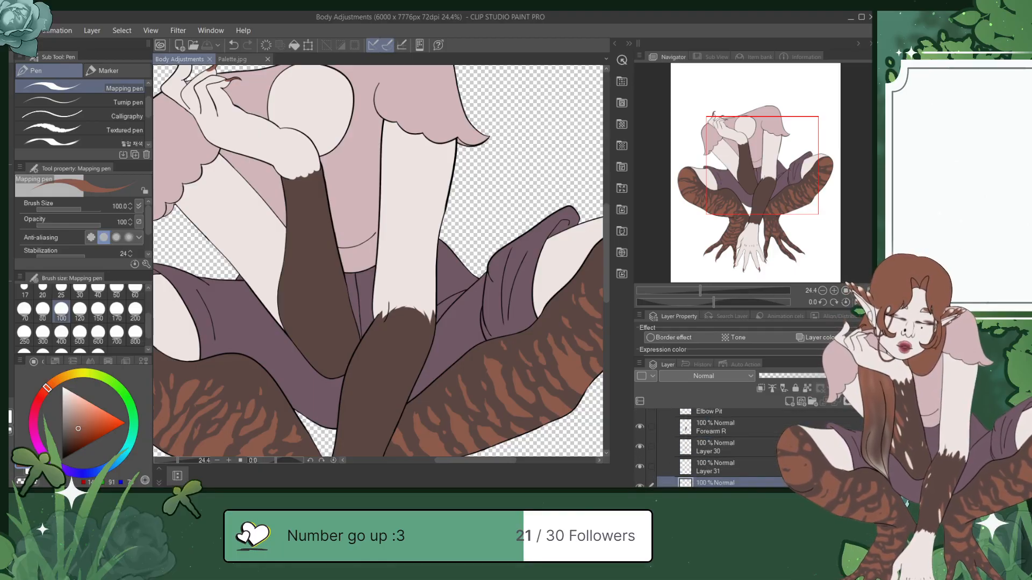
pyautogui.click(641, 445)
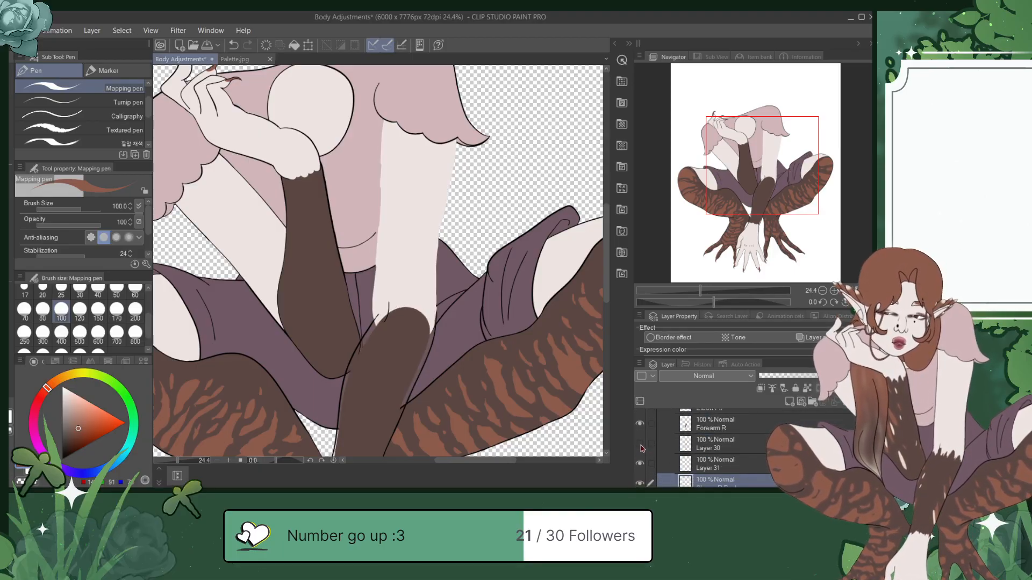
pyautogui.click(640, 464)
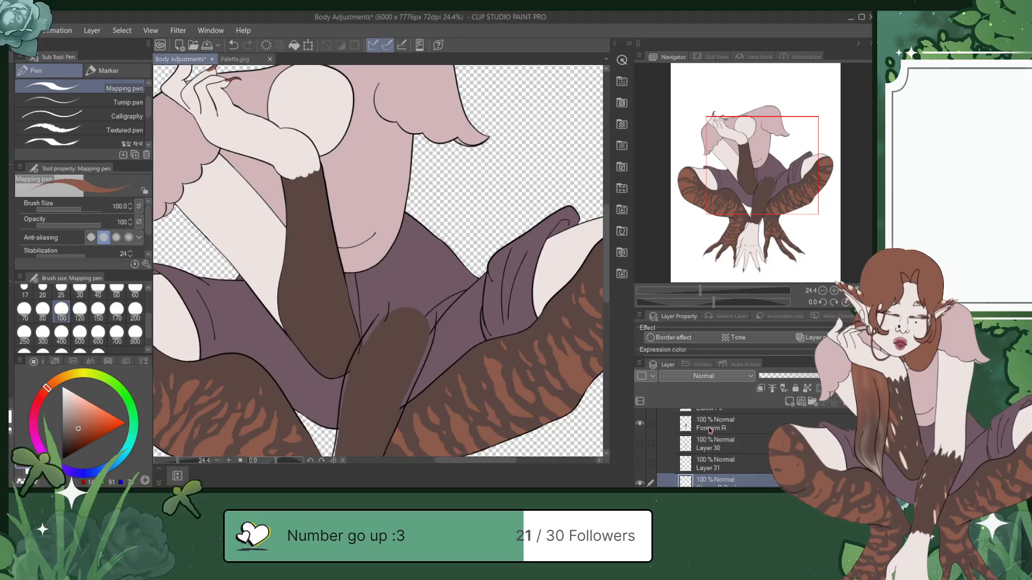
pyautogui.click(640, 425)
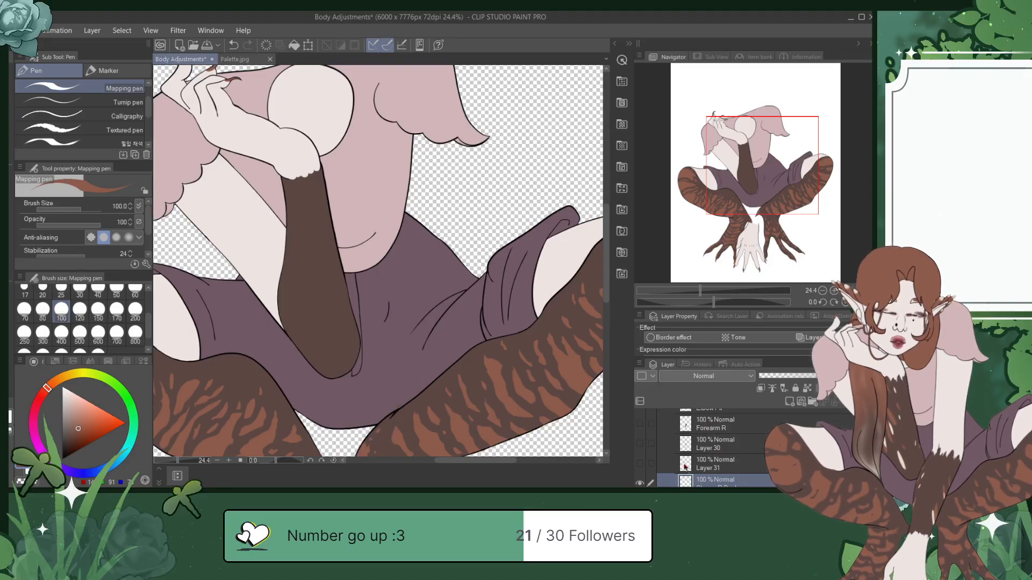
pyautogui.click(642, 426)
pyautogui.moveTo(747, 180); pyautogui.dragTo(750, 190)
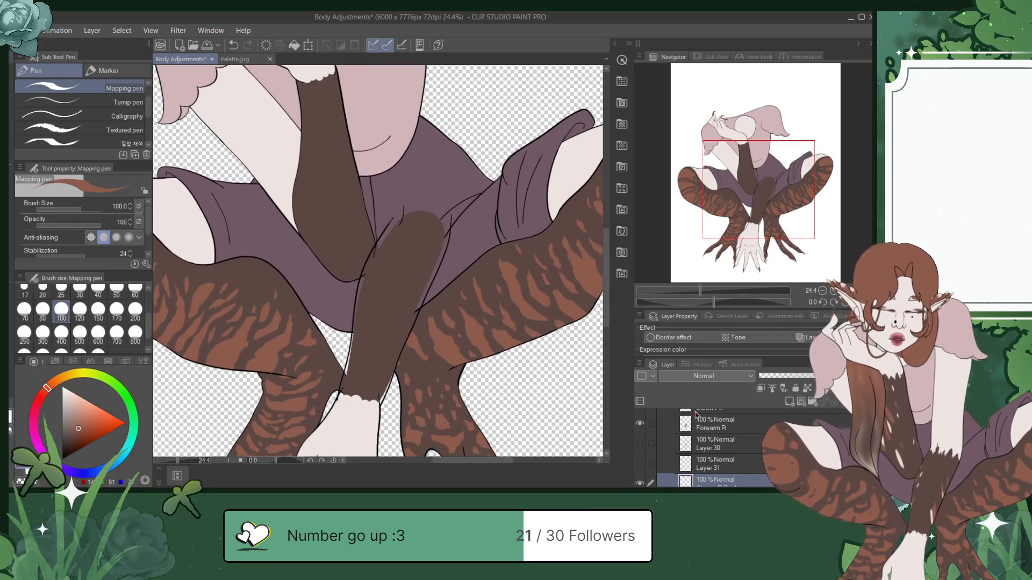
pyautogui.click(641, 425)
pyautogui.click(641, 445)
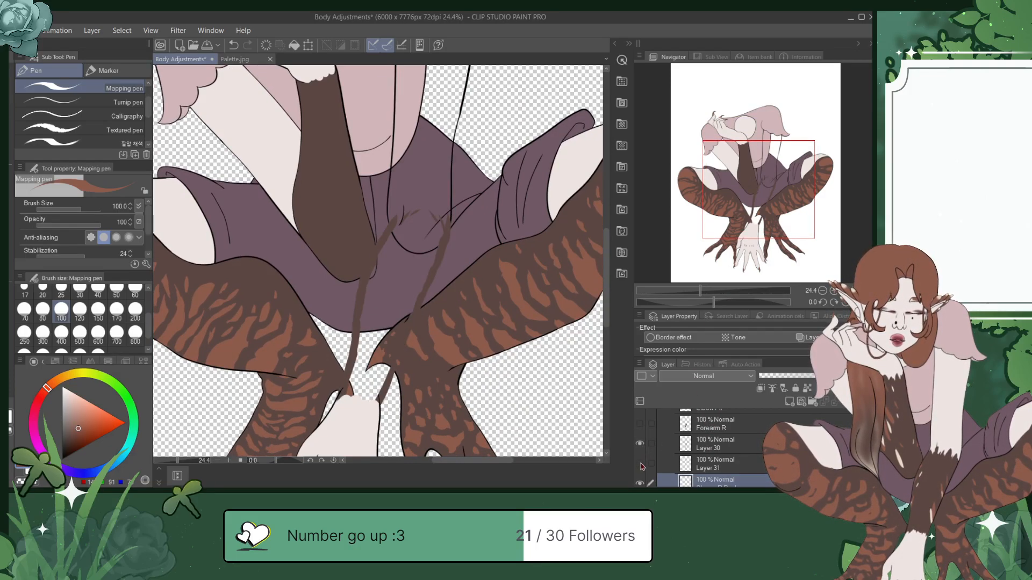
pyautogui.click(641, 465)
pyautogui.click(641, 464)
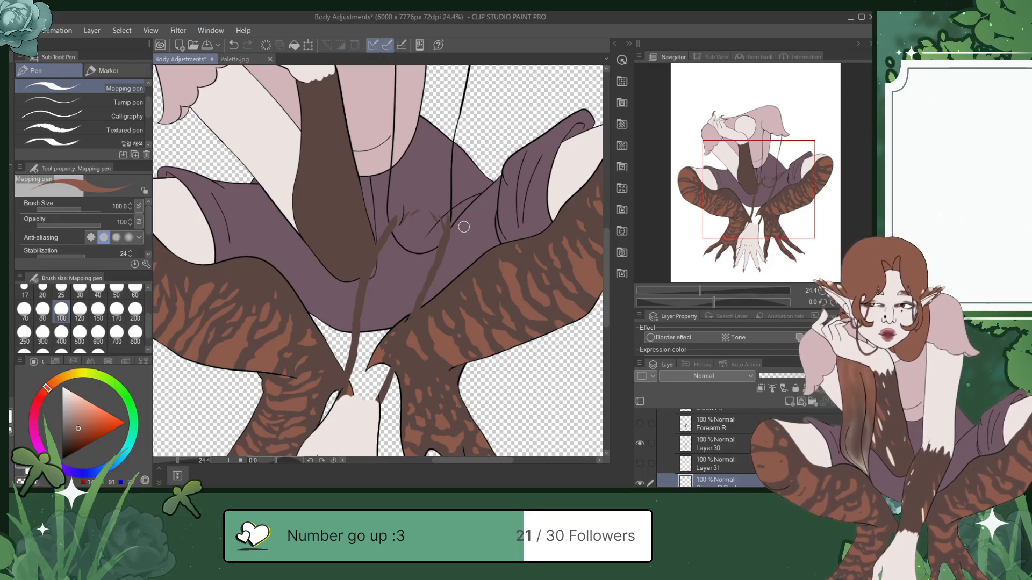
# Step: Lasso the brown fur tufts at the right elbow on Layer 30, cut and paste them onto a new layer above Forearm R, and show Forearm R
pyautogui.scroll(5, 464, 226)
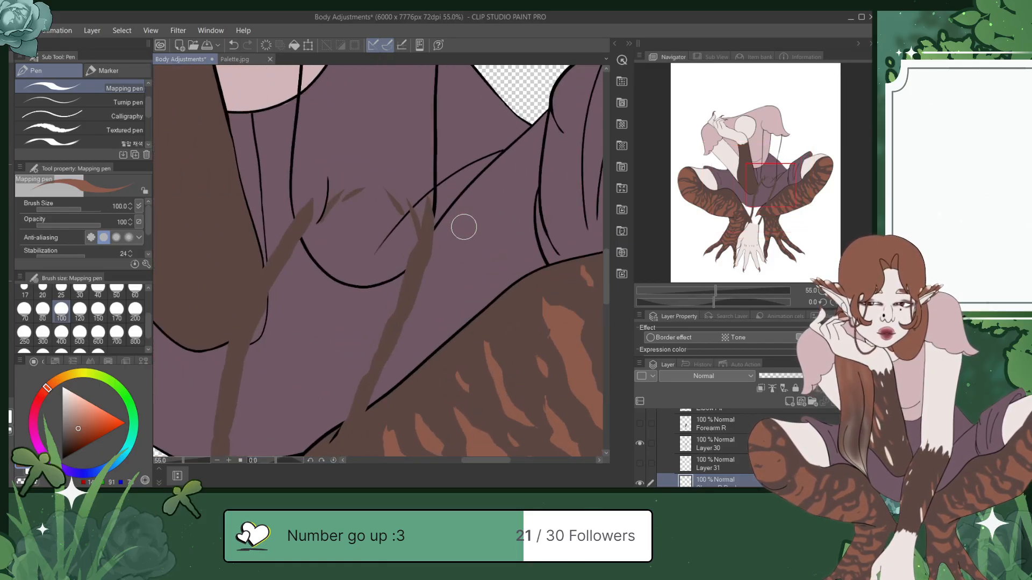
pyautogui.moveTo(779, 181); pyautogui.dragTo(774, 178)
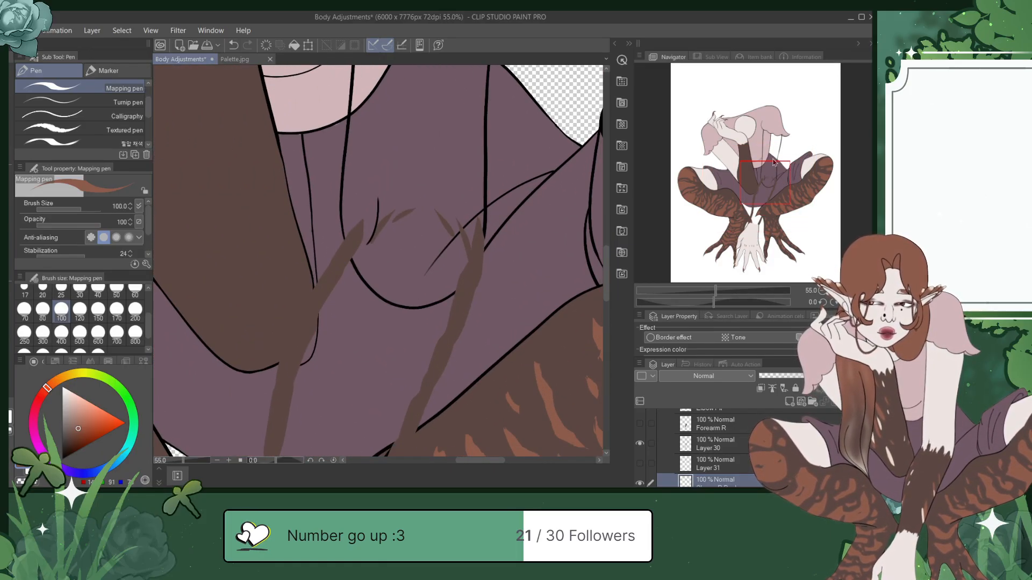
pyautogui.click(709, 443)
pyautogui.click(640, 443)
pyautogui.click(640, 443)
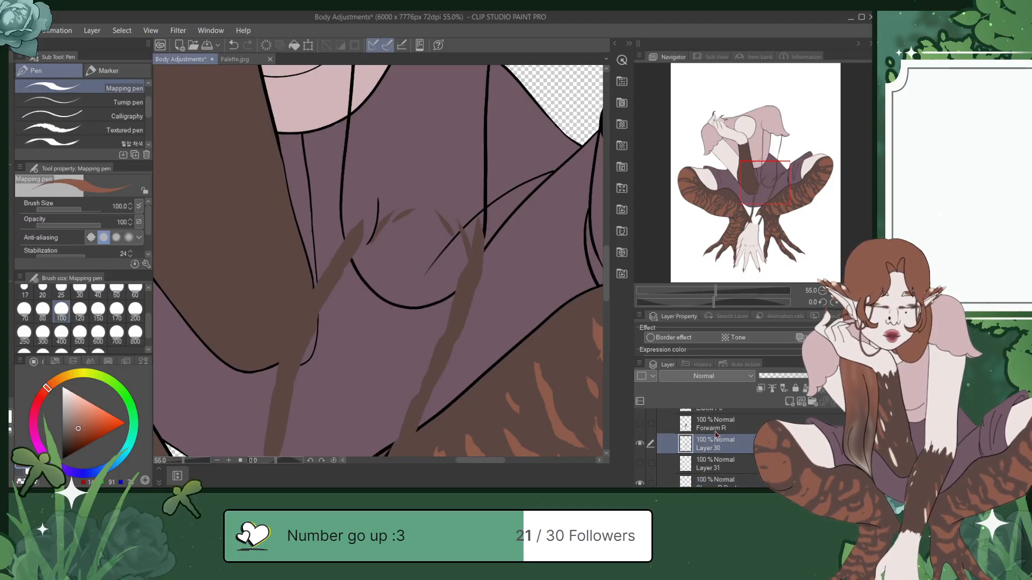
pyautogui.press('m')
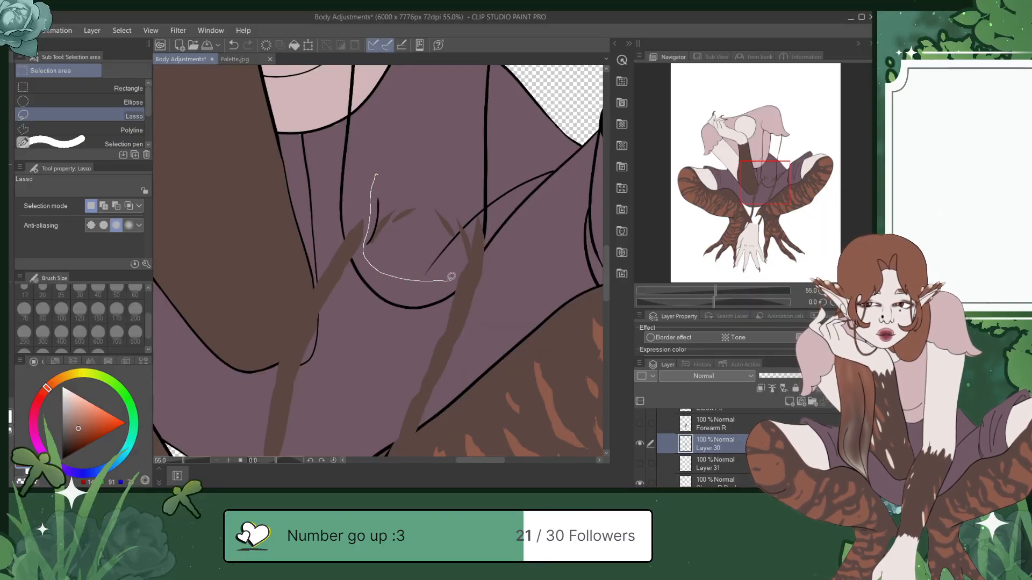
pyautogui.moveTo(408, 156); pyautogui.dragTo(390, 159)
pyautogui.hotkey('ctrl', 'c')
pyautogui.hotkey('ctrl', 'v')
pyautogui.moveTo(746, 429); pyautogui.dragTo(749, 430)
pyautogui.click(640, 452)
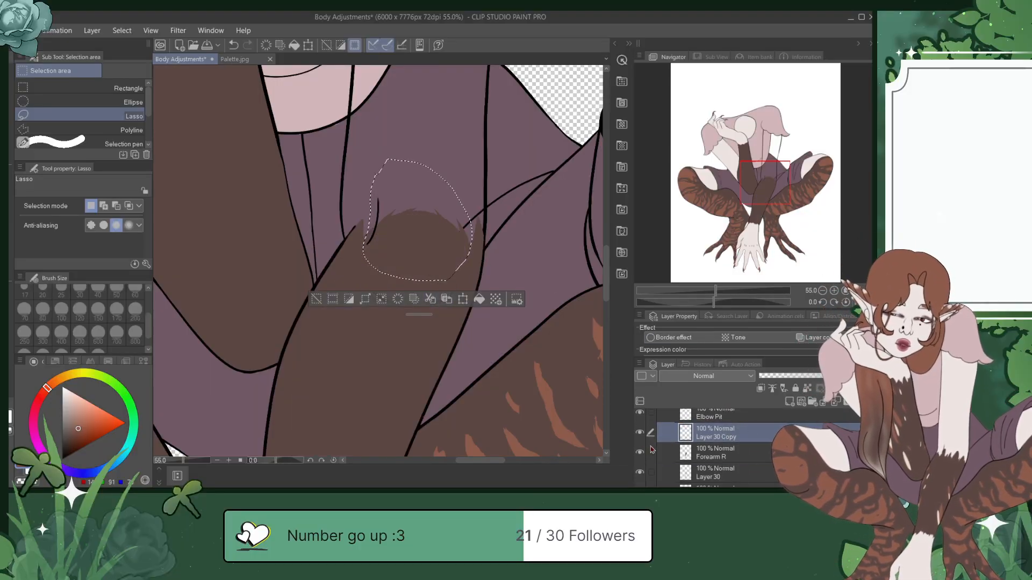
# Step: Merge Layer 30 Copy into Forearm R, hide Forearm R, and clear the lasso selection
pyautogui.click(833, 403)
pyautogui.click(639, 433)
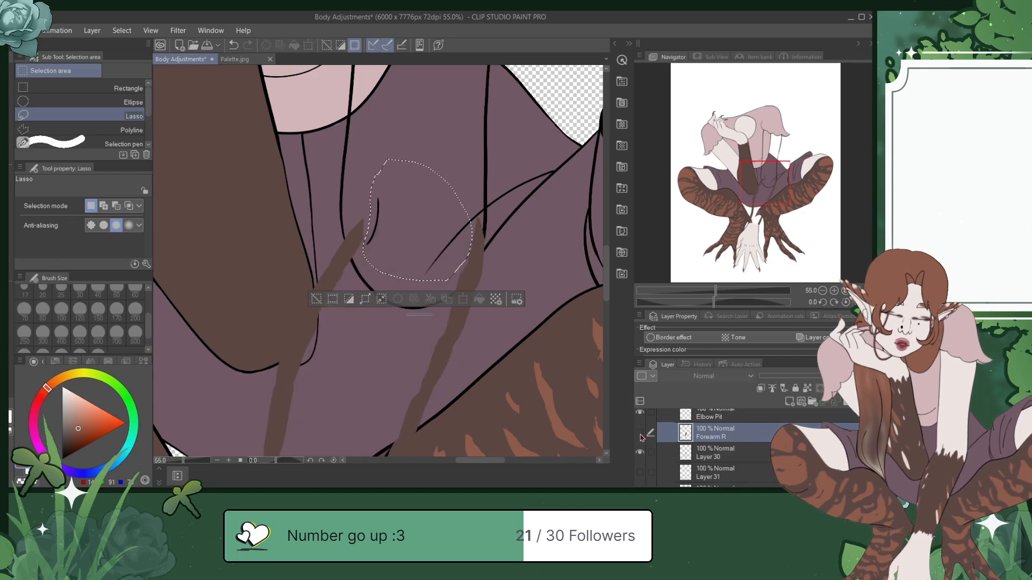
pyautogui.click(640, 433)
pyautogui.click(640, 433)
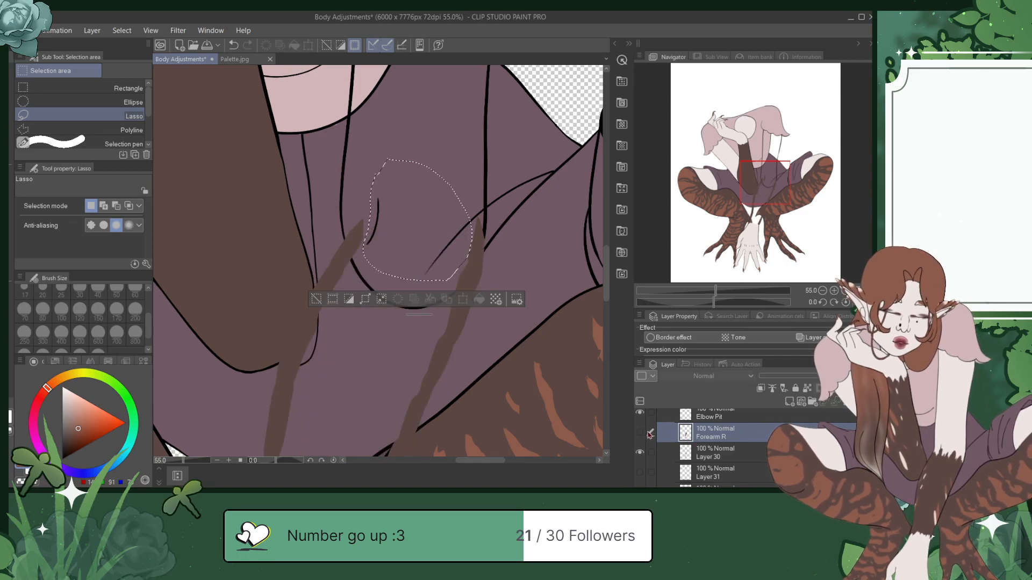
pyautogui.click(640, 453)
pyautogui.click(640, 453)
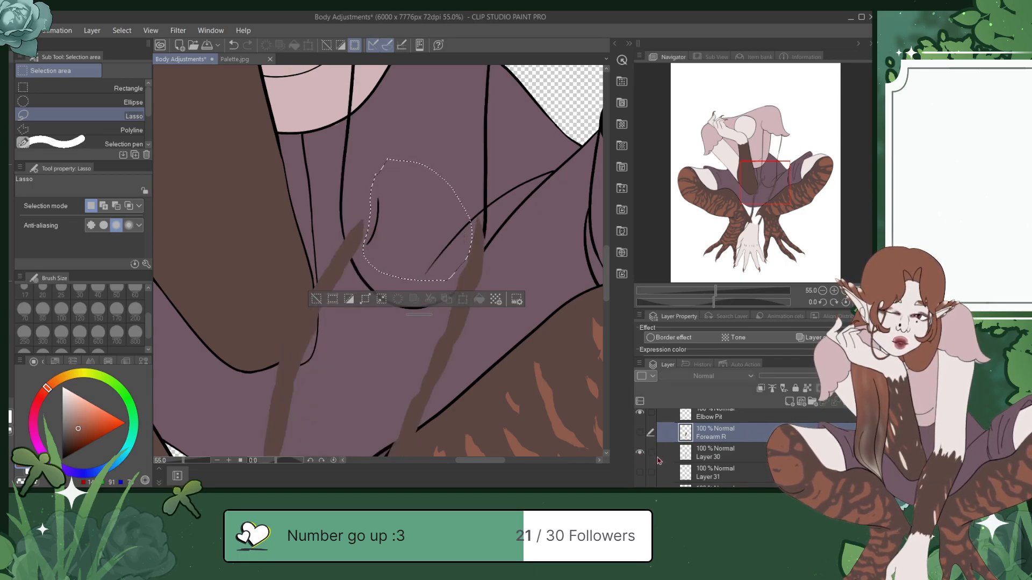
pyautogui.click(579, 414)
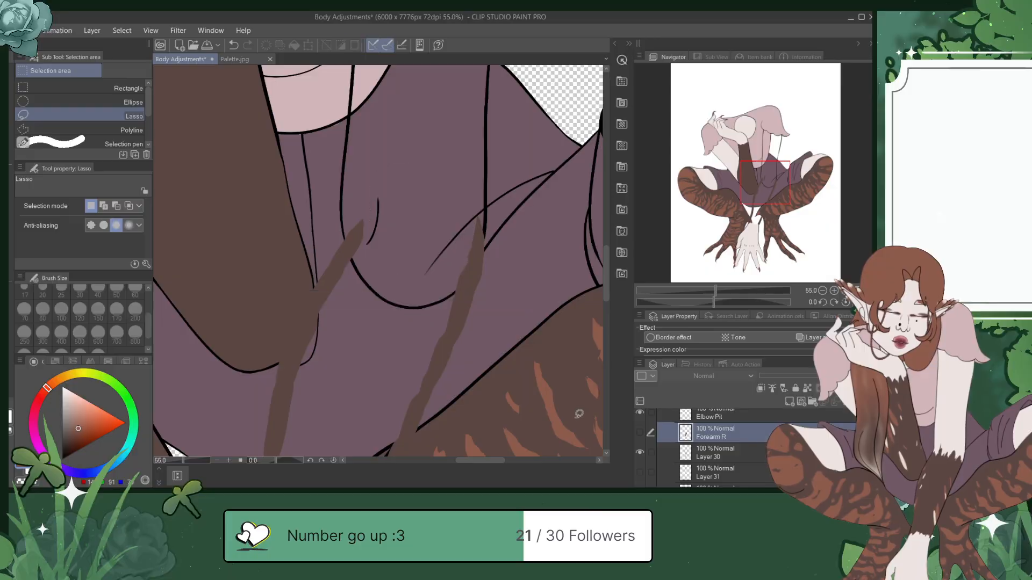
# Step: Erase the leftover brown forearm strip running down from the inner side of the elbow on Layer 30 with the Hard eraser
pyautogui.click(711, 456)
pyautogui.click(642, 454)
pyautogui.click(645, 453)
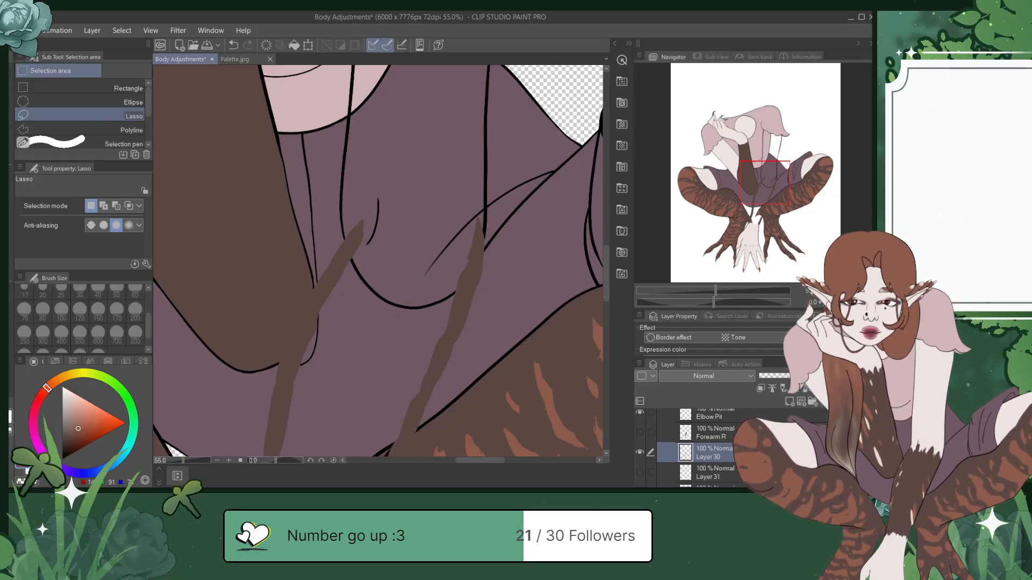
pyautogui.press('e')
pyautogui.moveTo(363, 212); pyautogui.dragTo(357, 251)
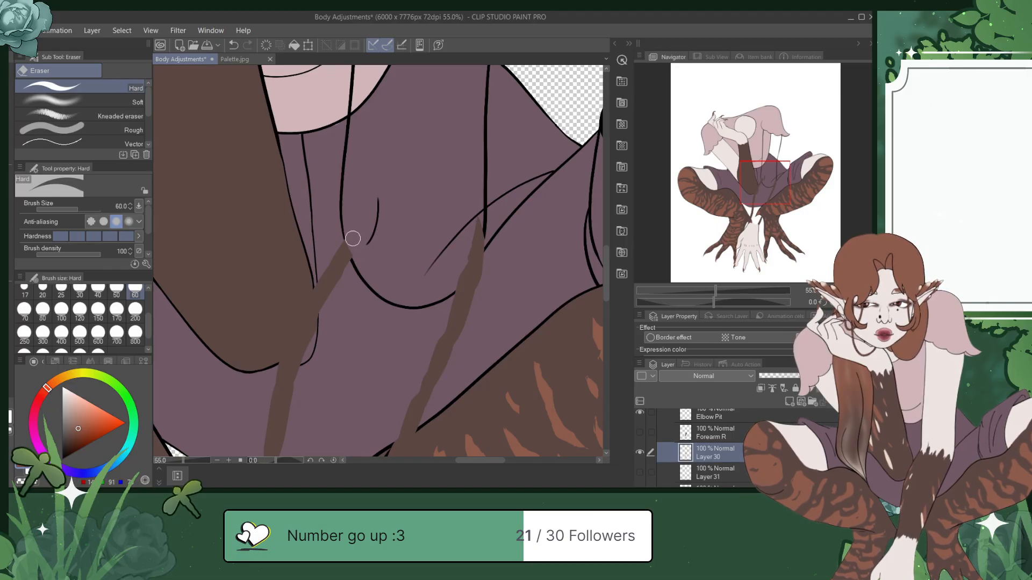
pyautogui.moveTo(338, 238)
pyautogui.mouseDown()
pyautogui.moveTo(356, 292)
pyautogui.moveTo(332, 248)
pyautogui.moveTo(323, 276)
pyautogui.moveTo(330, 305)
pyautogui.moveTo(313, 272)
pyautogui.moveTo(302, 293)
pyautogui.moveTo(299, 356)
pyautogui.moveTo(310, 368)
pyautogui.moveTo(321, 345)
pyautogui.moveTo(317, 285)
pyautogui.moveTo(297, 299)
pyautogui.moveTo(272, 370)
pyautogui.moveTo(282, 411)
pyautogui.moveTo(305, 415)
pyautogui.mouseUp()
pyautogui.moveTo(773, 181); pyautogui.dragTo(763, 212)
pyautogui.moveTo(321, 121)
pyautogui.mouseDown()
pyautogui.moveTo(309, 220)
pyautogui.moveTo(325, 148)
pyautogui.moveTo(322, 231)
pyautogui.moveTo(338, 149)
pyautogui.moveTo(320, 253)
pyautogui.mouseUp()
pyautogui.moveTo(317, 312)
pyautogui.mouseDown()
pyautogui.moveTo(301, 328)
pyautogui.moveTo(302, 292)
pyautogui.moveTo(295, 360)
pyautogui.moveTo(291, 321)
pyautogui.moveTo(274, 319)
pyautogui.moveTo(314, 328)
pyautogui.mouseUp()
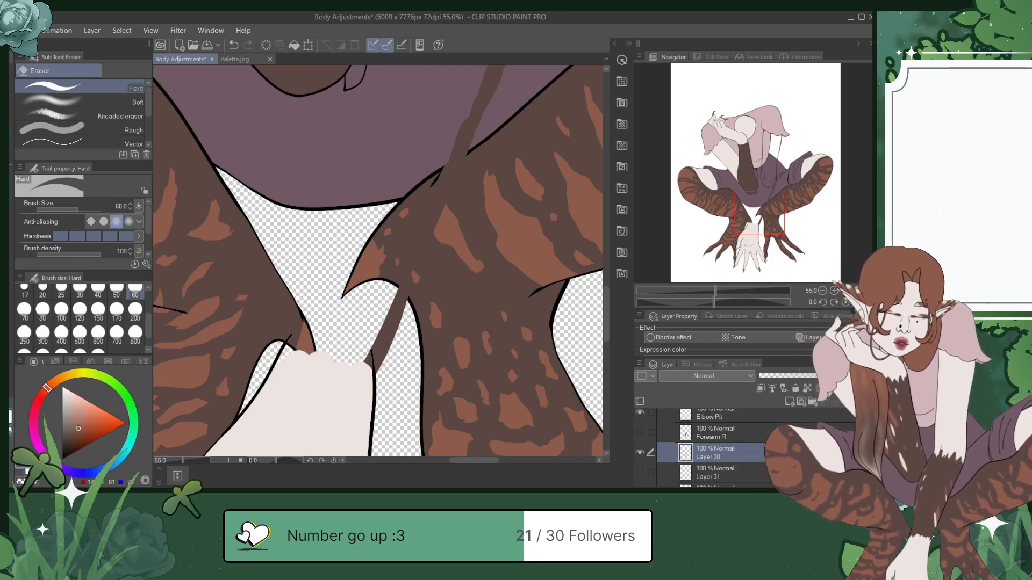
# Step: Hide the Hand R folder and erase the brown remnants between the legs and over the knee on Layer 30
pyautogui.scroll(2, 715, 446)
pyautogui.click(640, 448)
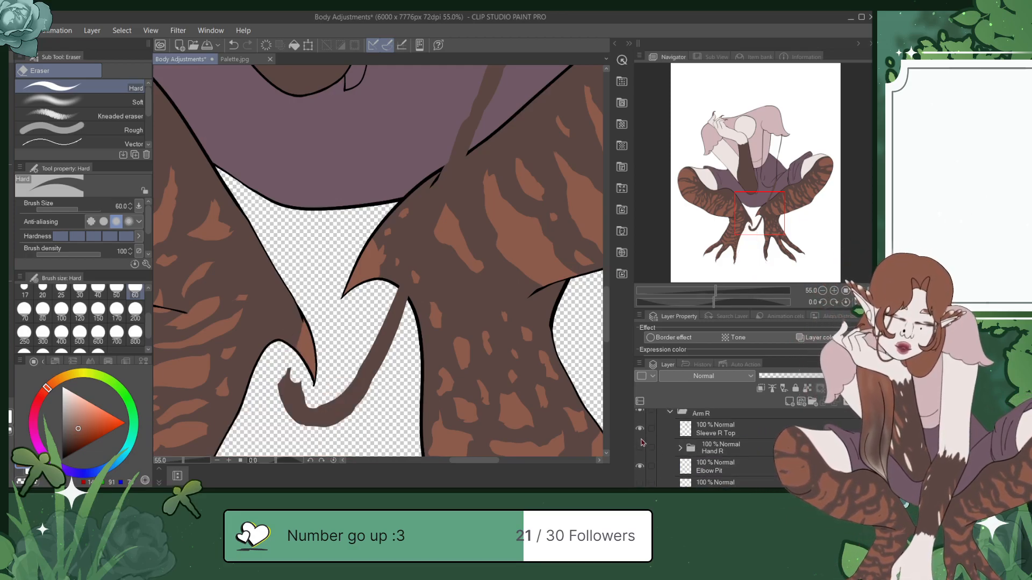
pyautogui.moveTo(293, 348)
pyautogui.mouseDown()
pyautogui.moveTo(281, 423)
pyautogui.moveTo(324, 373)
pyautogui.moveTo(321, 438)
pyautogui.moveTo(359, 374)
pyautogui.moveTo(359, 409)
pyautogui.moveTo(416, 306)
pyautogui.moveTo(370, 329)
pyautogui.moveTo(387, 305)
pyautogui.mouseUp()
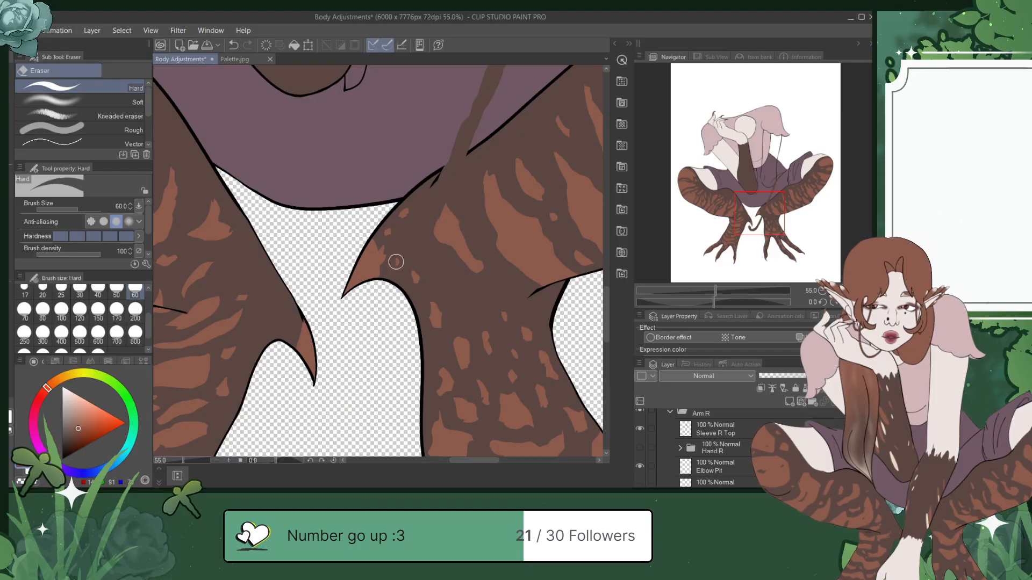
pyautogui.moveTo(432, 185); pyautogui.dragTo(465, 120)
# Step: Erase the remaining brown strip beside the elbow on Layer 30, stopping at the upper arm's outline
pyautogui.moveTo(760, 214); pyautogui.dragTo(776, 190)
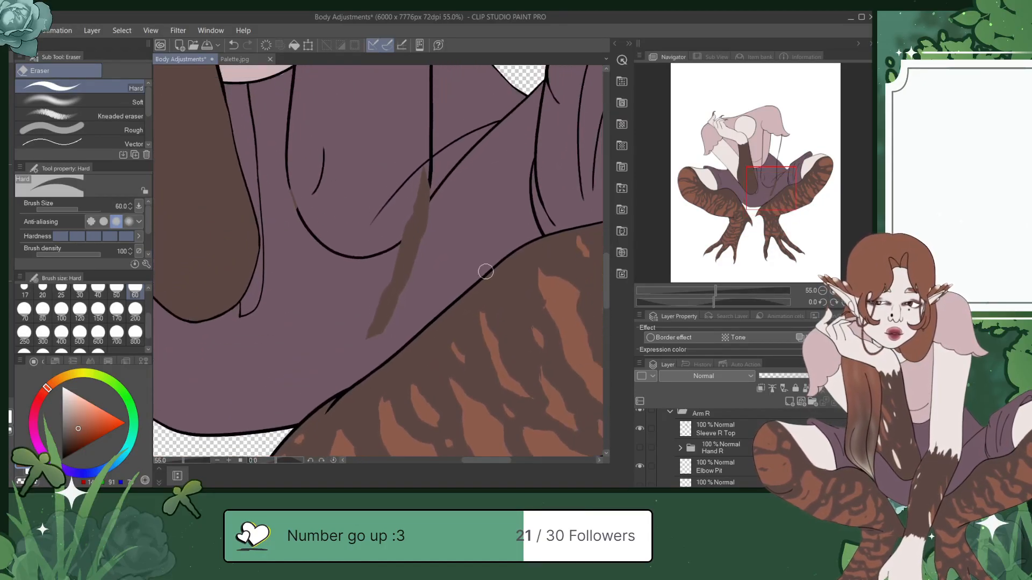
pyautogui.moveTo(394, 320); pyautogui.dragTo(371, 341)
pyautogui.moveTo(411, 295); pyautogui.dragTo(376, 325)
pyautogui.moveTo(413, 283); pyautogui.dragTo(356, 336)
pyautogui.moveTo(419, 267)
pyautogui.mouseDown()
pyautogui.moveTo(438, 245)
pyautogui.moveTo(392, 267)
pyautogui.moveTo(408, 261)
pyautogui.moveTo(427, 232)
pyautogui.moveTo(402, 253)
pyautogui.moveTo(422, 225)
pyautogui.mouseUp()
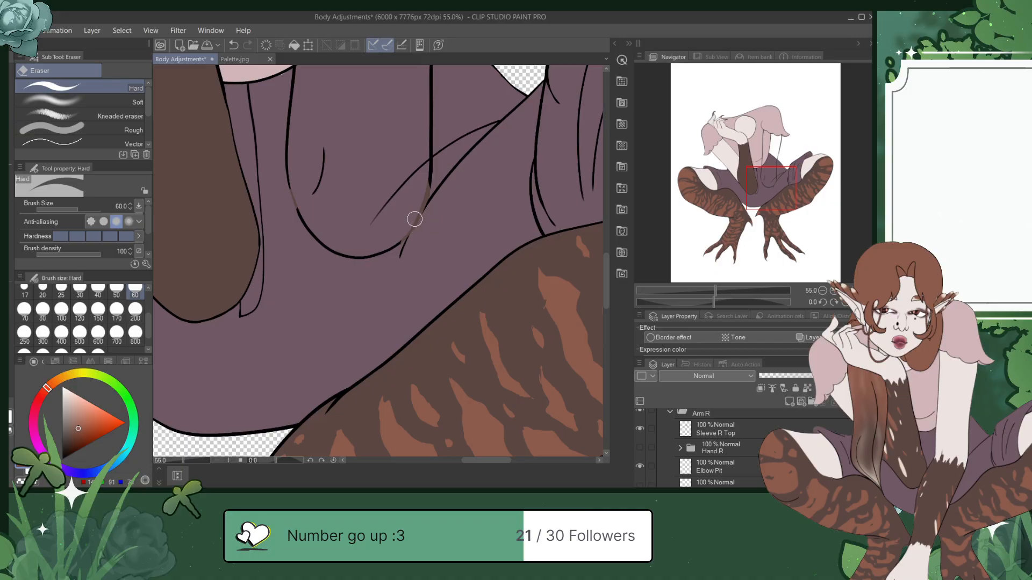
# Step: Add a layer clipped to Layer 30, repaint the brown-tinted elbow outline black with the Mapping pen, and merge it into Layer 30
pyautogui.scroll(-2, 715, 449)
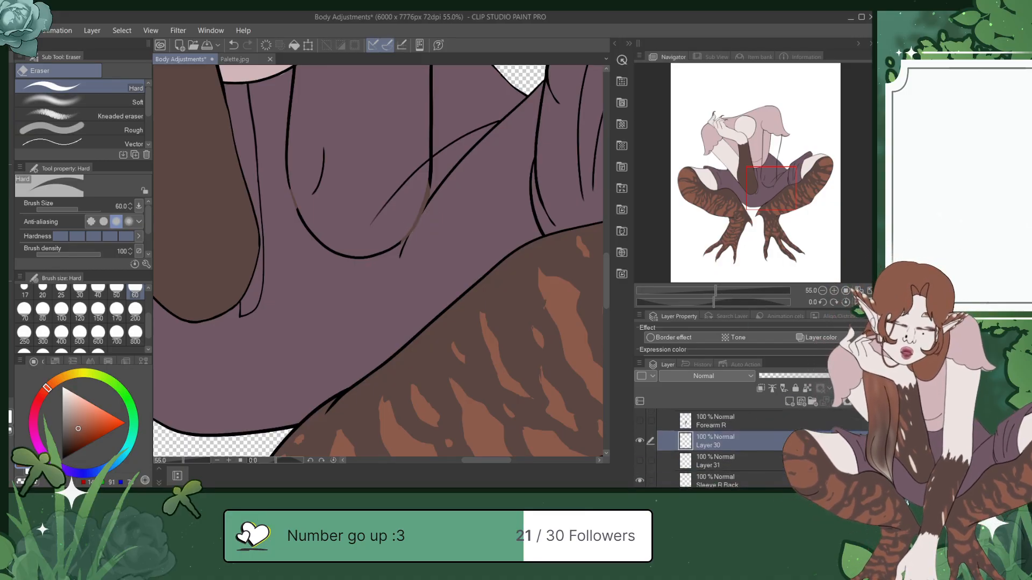
pyautogui.click(789, 402)
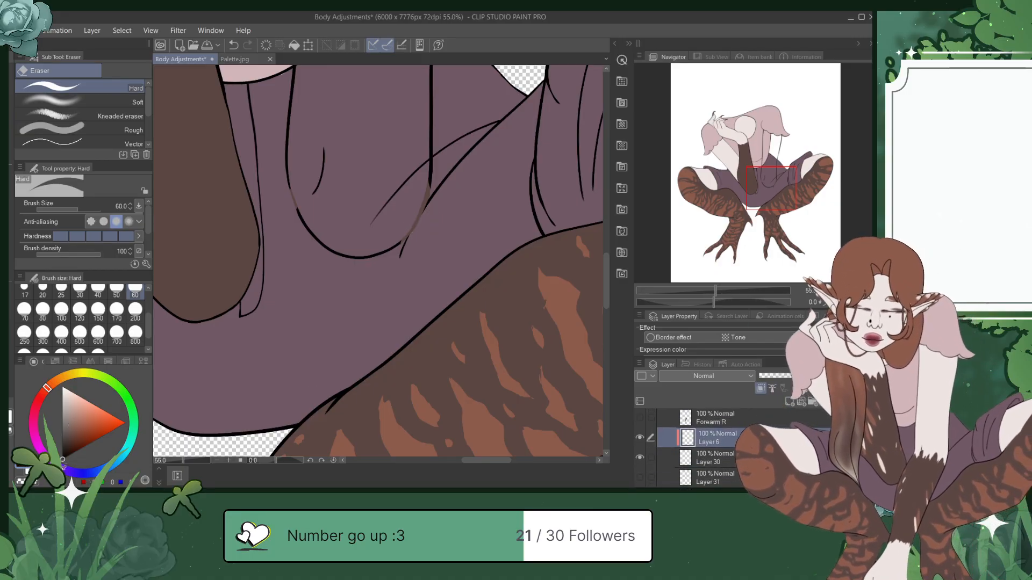
pyautogui.press('p')
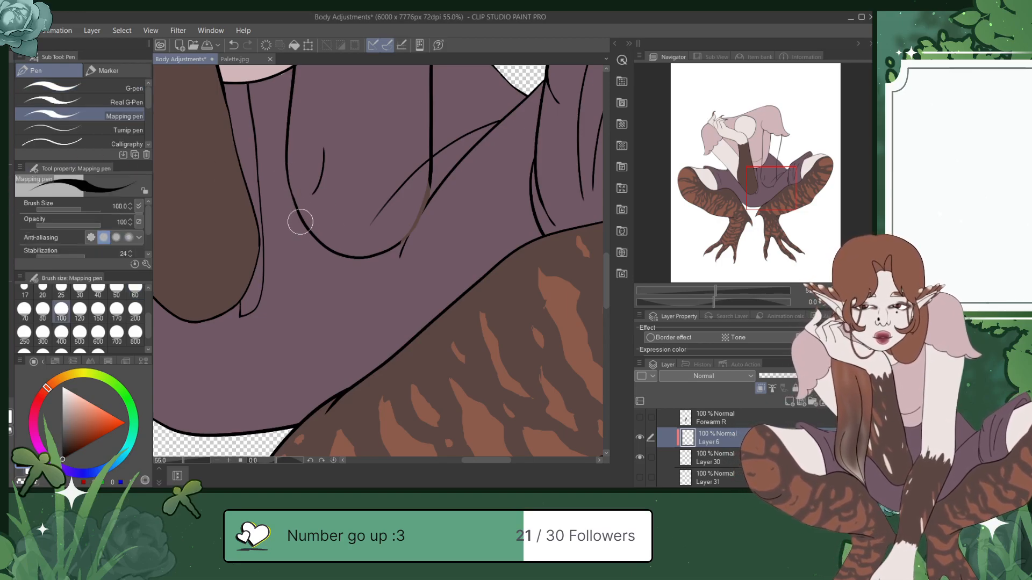
pyautogui.moveTo(414, 246); pyautogui.dragTo(431, 185)
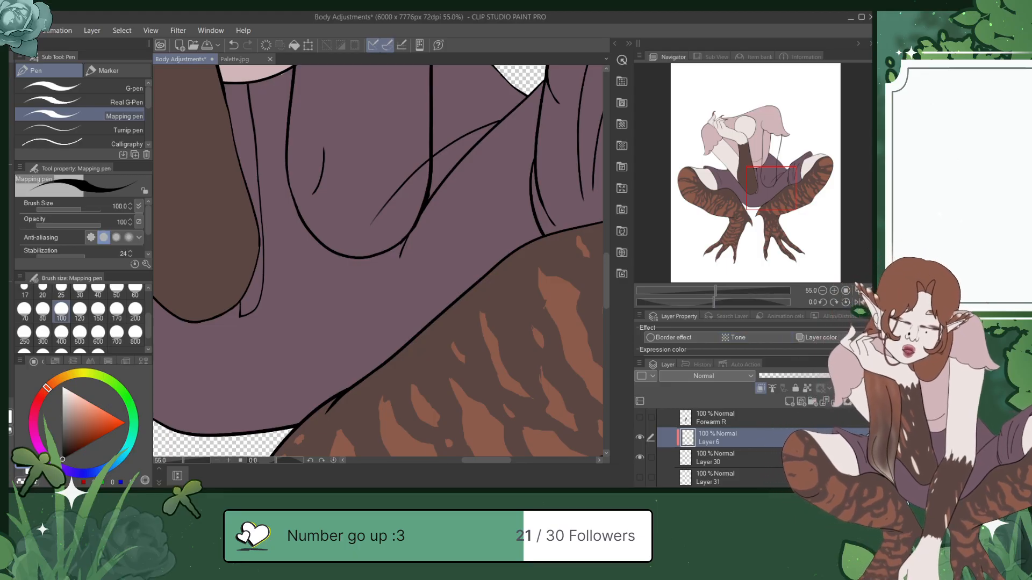
pyautogui.click(835, 404)
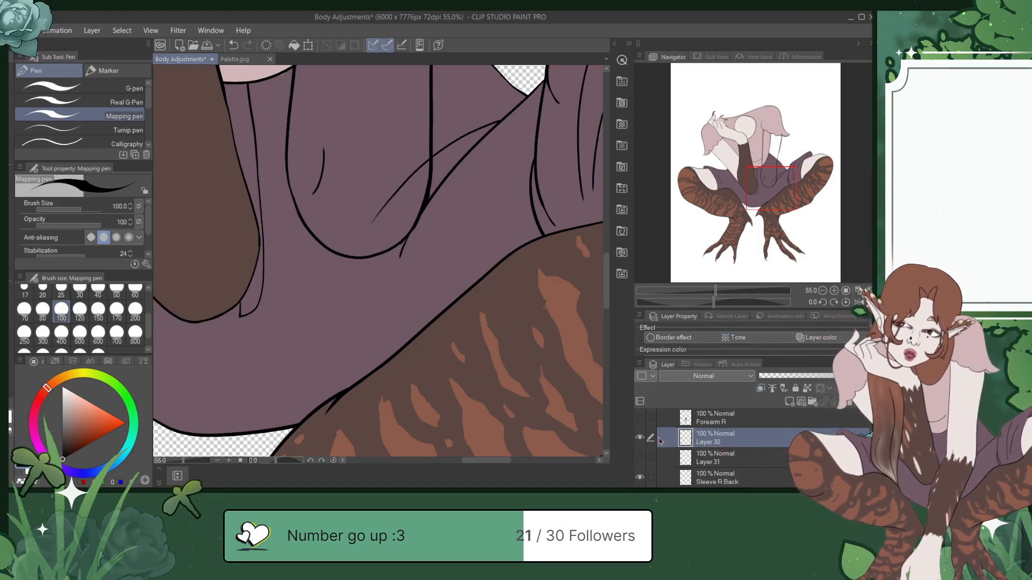
# Step: Show Layer 31, merge Layer 30 into it, rename the result Upper Arm, and check it by toggling its visibility
pyautogui.click(640, 438)
pyautogui.click(639, 438)
pyautogui.click(640, 458)
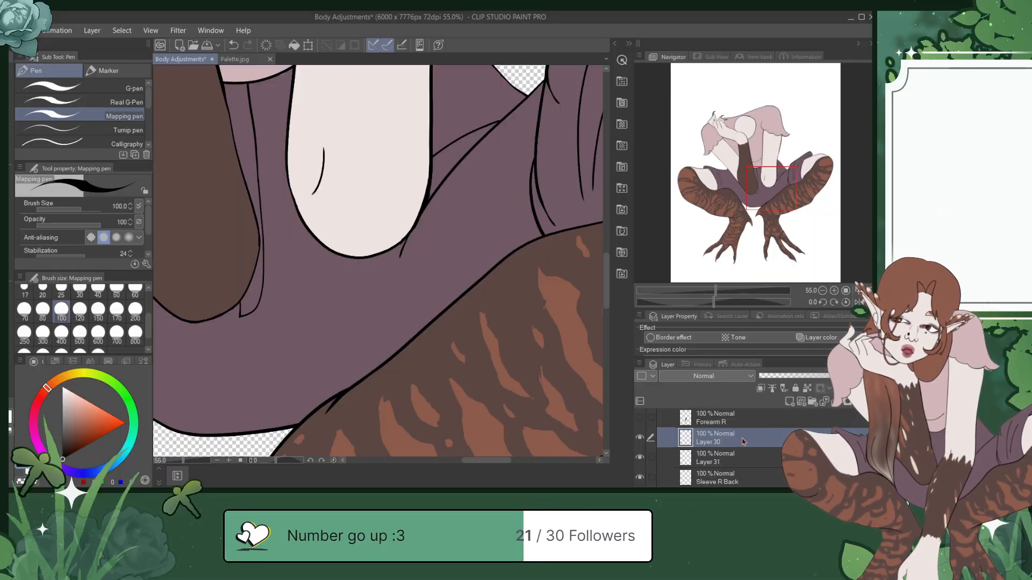
pyautogui.click(827, 406)
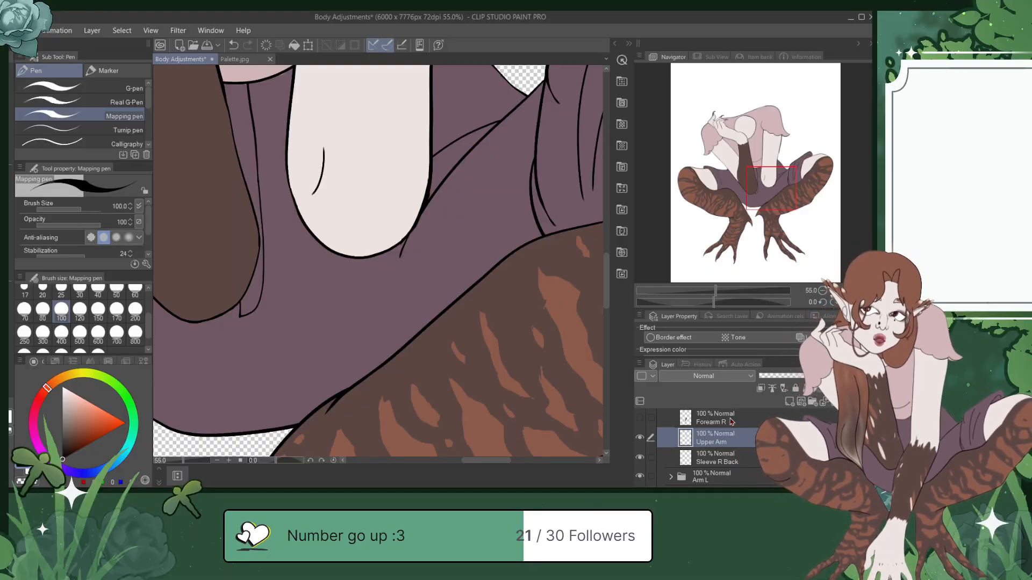
pyautogui.click(639, 438)
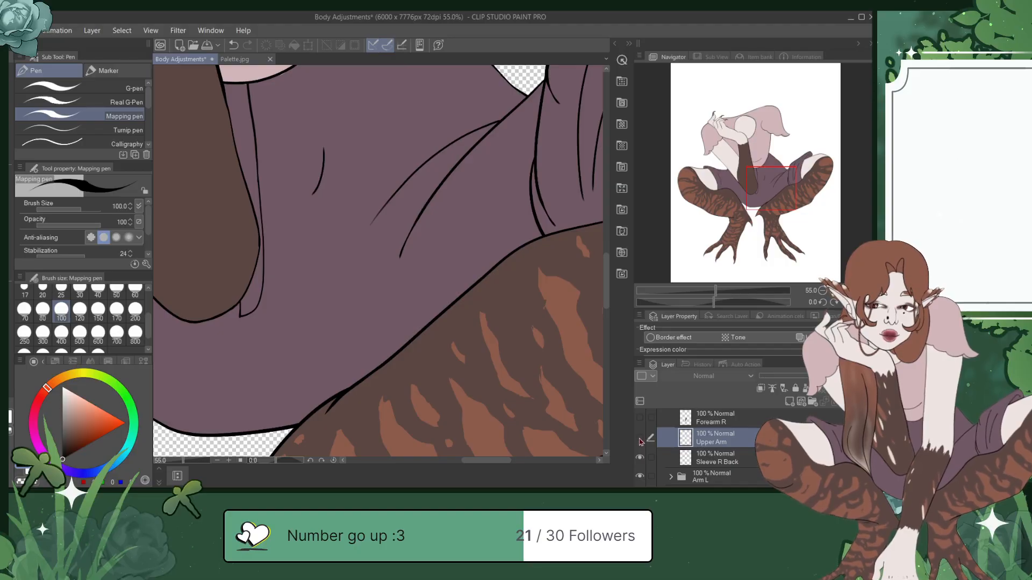
pyautogui.click(640, 437)
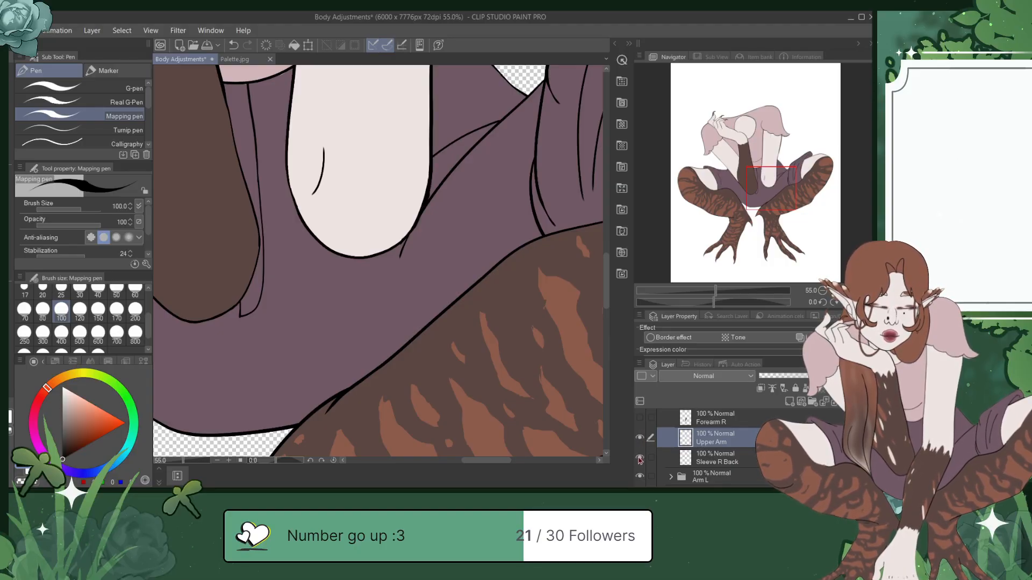
# Step: Show Forearm R, add a new layer beneath it, sample the brown fur color, and fill the gap along the forearm's inner edge
pyautogui.click(640, 417)
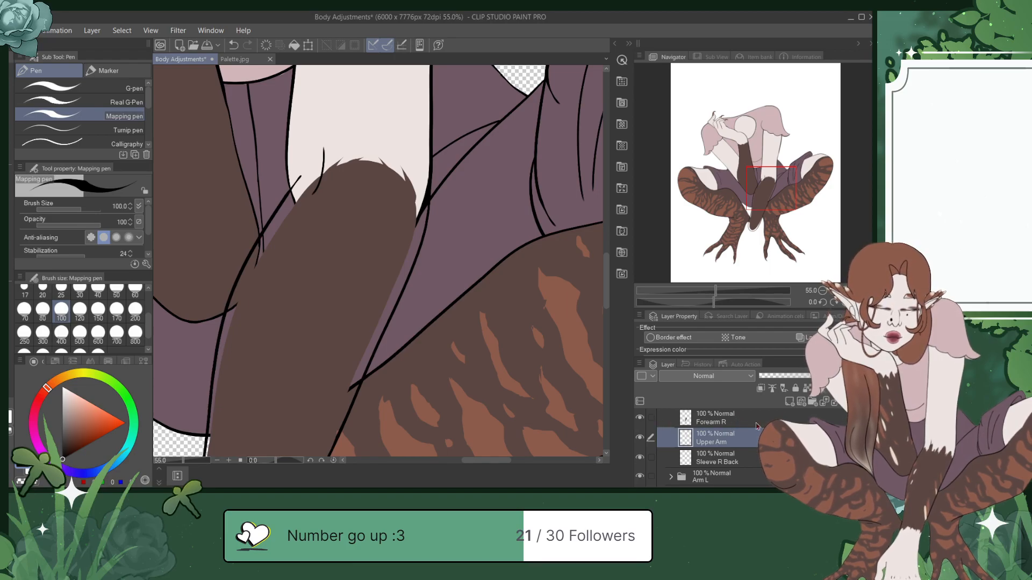
pyautogui.click(789, 402)
pyautogui.keyDown('alt'); pyautogui.click(331, 286); pyautogui.keyUp('alt')
pyautogui.moveTo(768, 185); pyautogui.dragTo(751, 204)
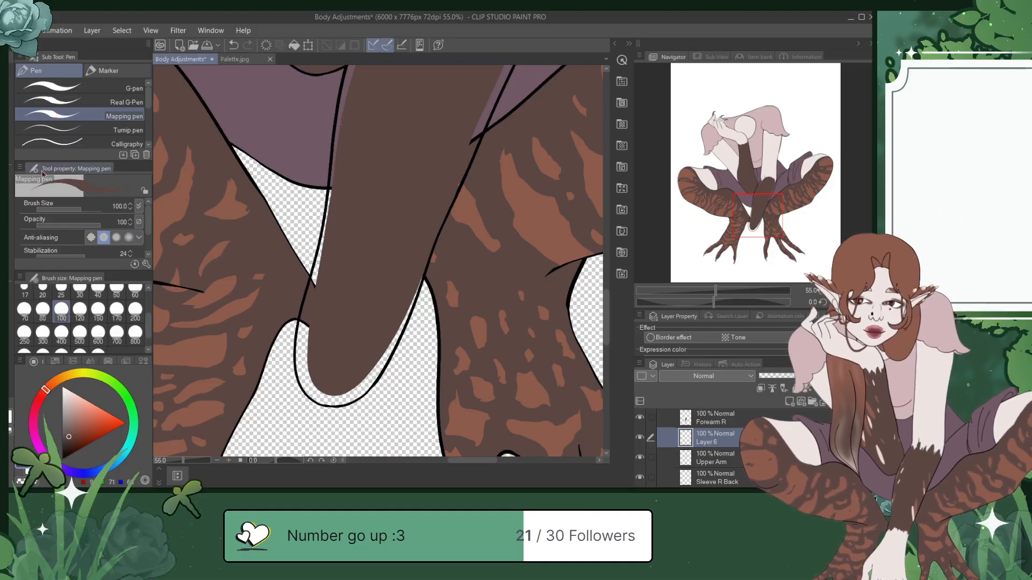
pyautogui.moveTo(309, 311)
pyautogui.mouseDown()
pyautogui.moveTo(315, 387)
pyautogui.moveTo(313, 307)
pyautogui.moveTo(338, 171)
pyautogui.moveTo(360, 131)
pyautogui.mouseUp()
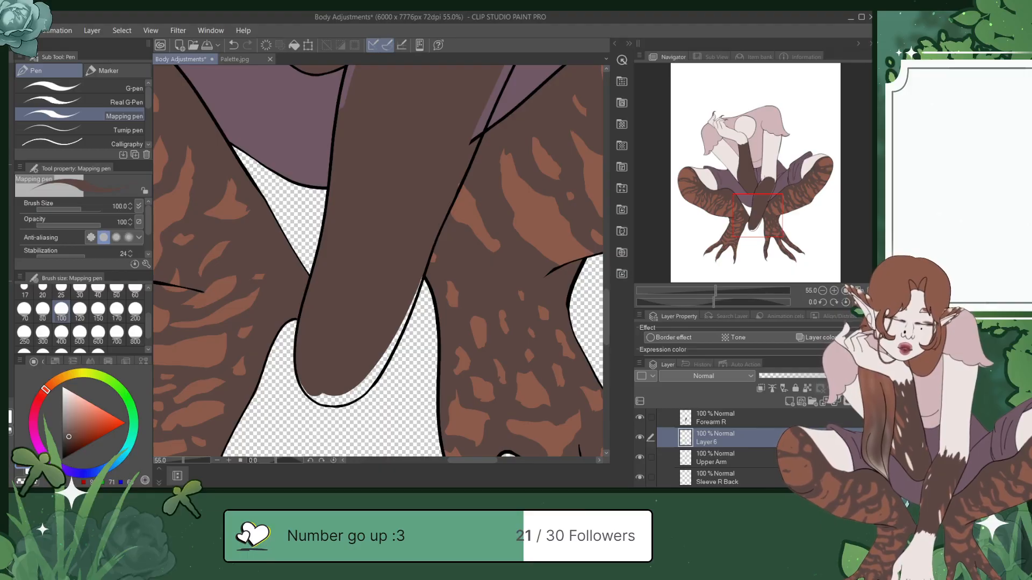
# Step: Hide the Leg R and Leg L folders and fill the gaps at the forearm's lower tip and outer edge with brown
pyautogui.scroll(-5, 709, 446)
pyautogui.click(640, 435)
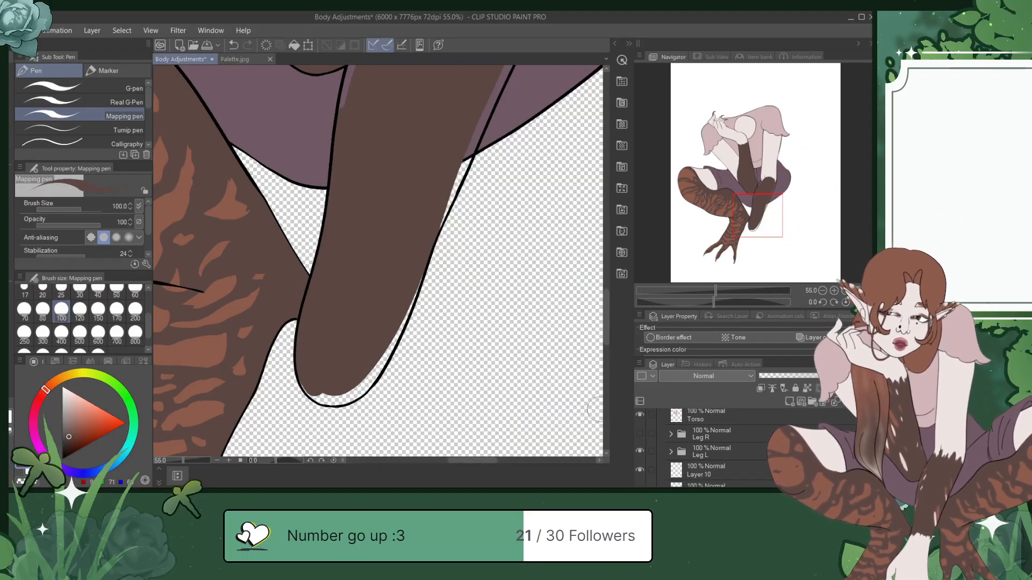
pyautogui.click(639, 447)
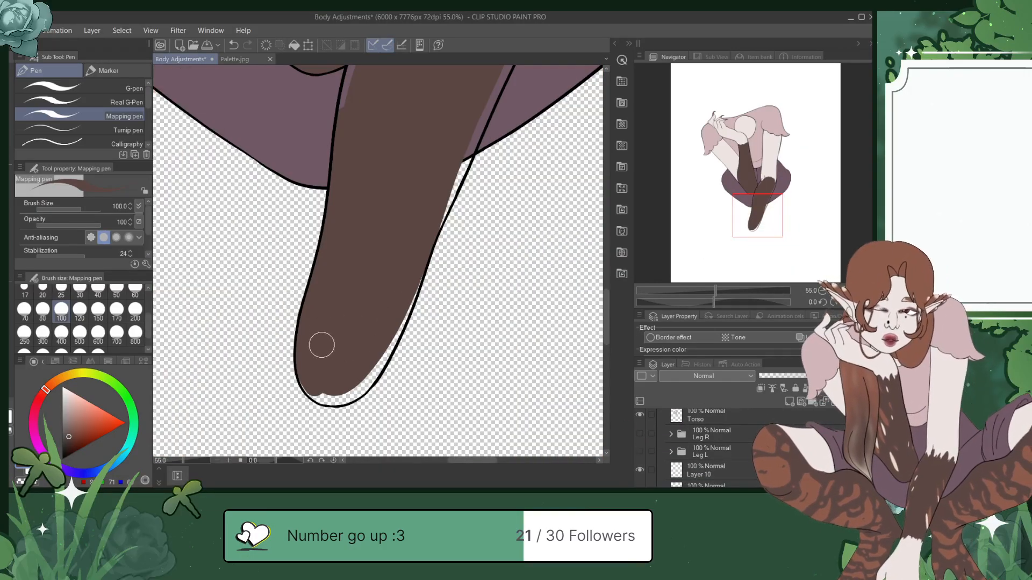
pyautogui.moveTo(311, 384)
pyautogui.mouseDown()
pyautogui.moveTo(329, 395)
pyautogui.moveTo(342, 381)
pyautogui.moveTo(329, 396)
pyautogui.moveTo(343, 395)
pyautogui.moveTo(369, 365)
pyautogui.moveTo(347, 359)
pyautogui.mouseUp()
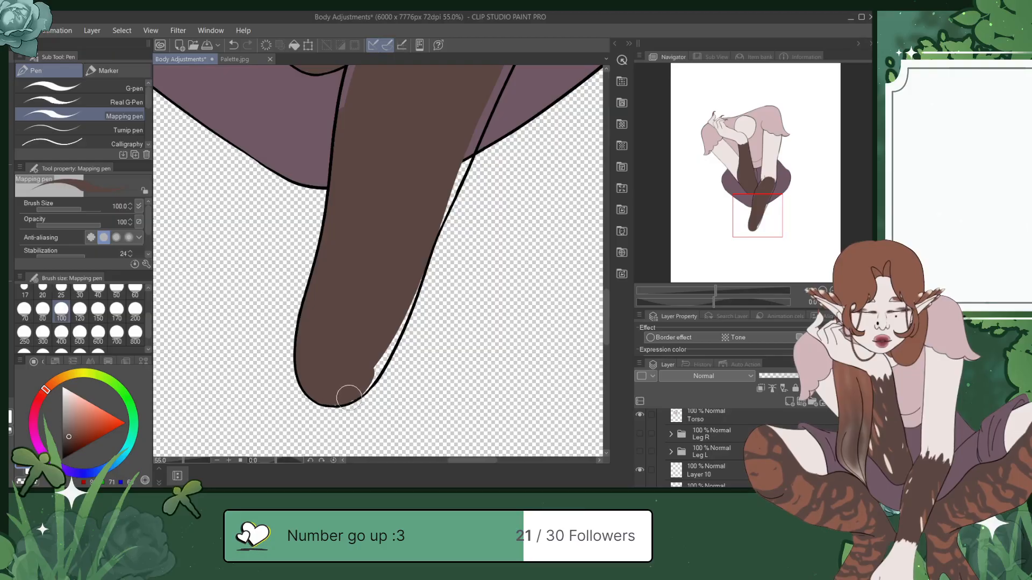
pyautogui.moveTo(333, 399)
pyautogui.mouseDown()
pyautogui.moveTo(367, 385)
pyautogui.moveTo(416, 267)
pyautogui.mouseUp()
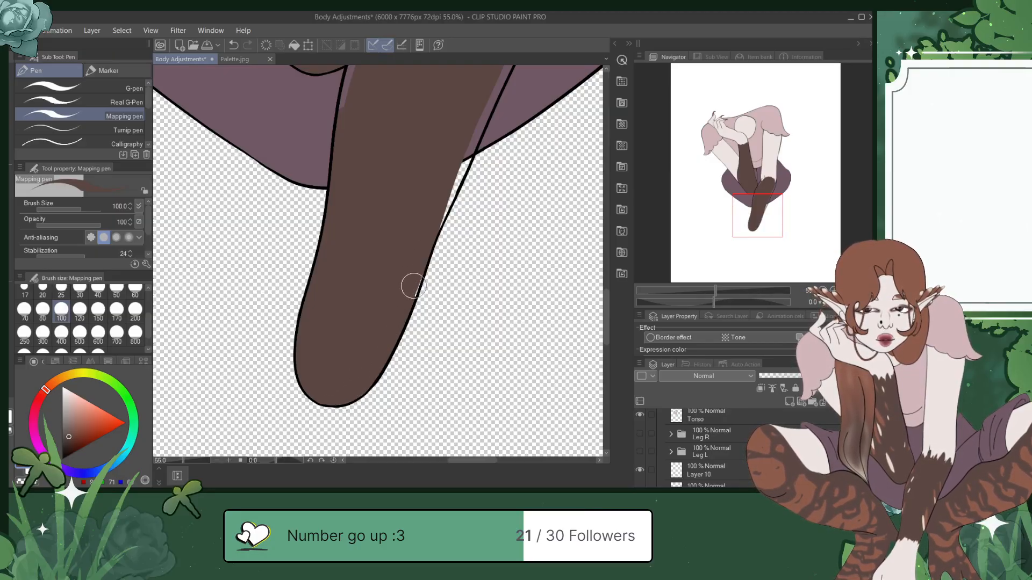
# Step: Fill the remaining gaps along both edges of the upper forearm with brown, up to the elbow fur
pyautogui.moveTo(750, 198); pyautogui.dragTo(761, 201)
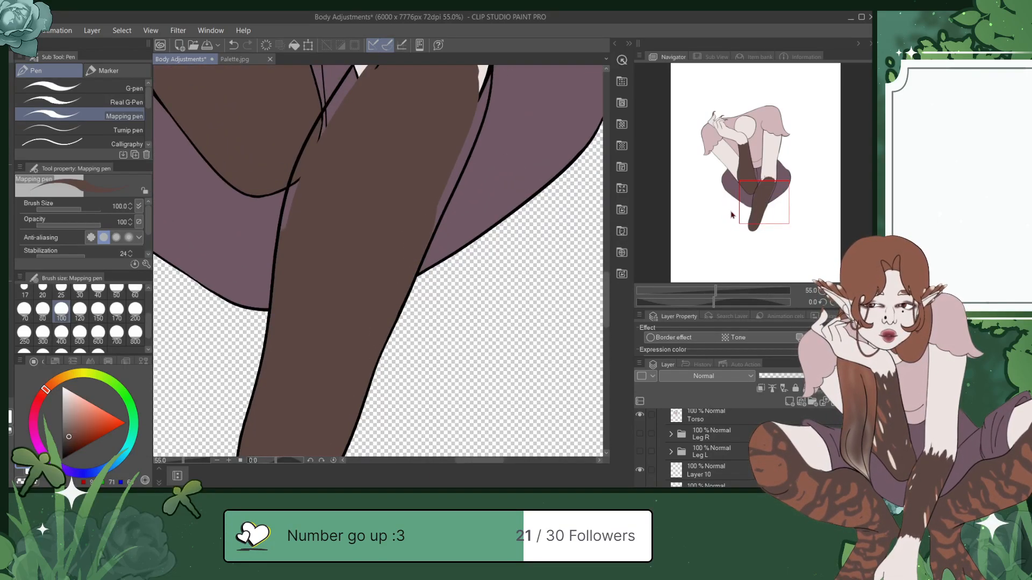
pyautogui.moveTo(755, 202); pyautogui.dragTo(761, 191)
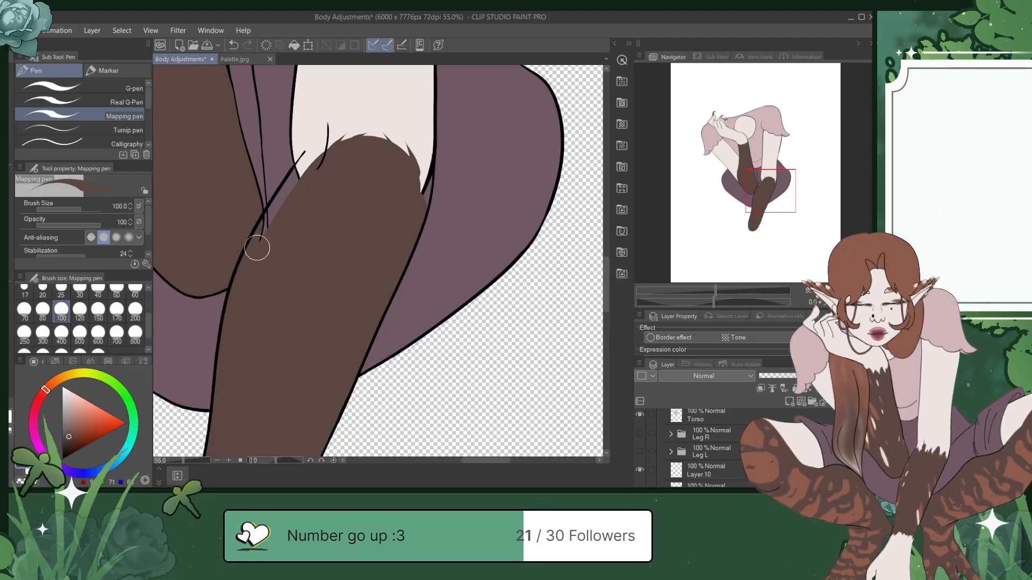
pyautogui.moveTo(285, 196)
pyautogui.mouseDown()
pyautogui.moveTo(308, 163)
pyautogui.moveTo(333, 158)
pyautogui.moveTo(300, 167)
pyautogui.mouseUp()
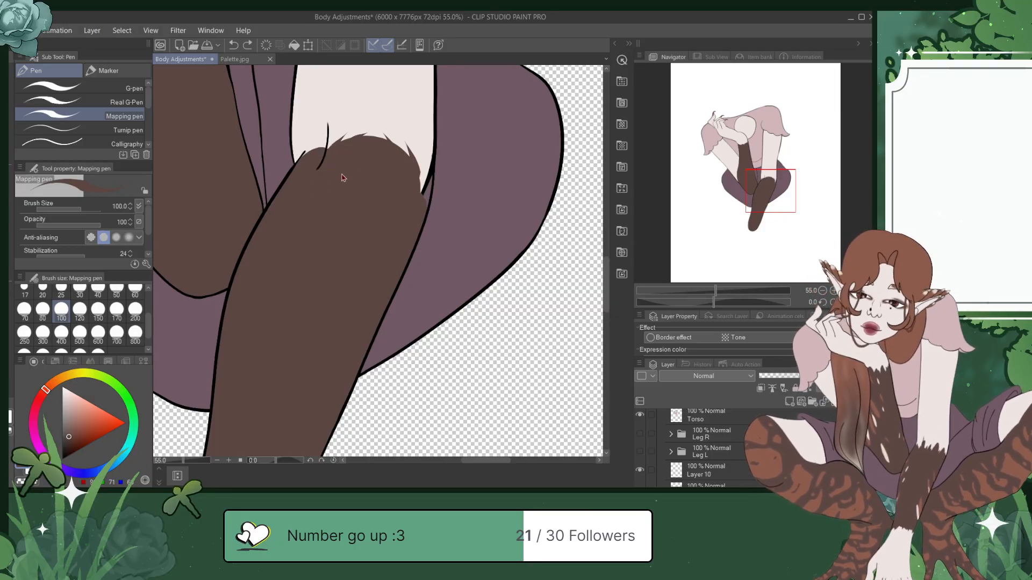
# Step: Redraw the brown fur tuft beside the short crease line at the forearm's upper inner edge
pyautogui.hotkey('ctrl', 'z')
pyautogui.moveTo(295, 180); pyautogui.dragTo(316, 150)
pyautogui.hotkey('ctrl', 'z')
pyautogui.moveTo(282, 198); pyautogui.dragTo(322, 139)
pyautogui.hotkey('ctrl', 'z')
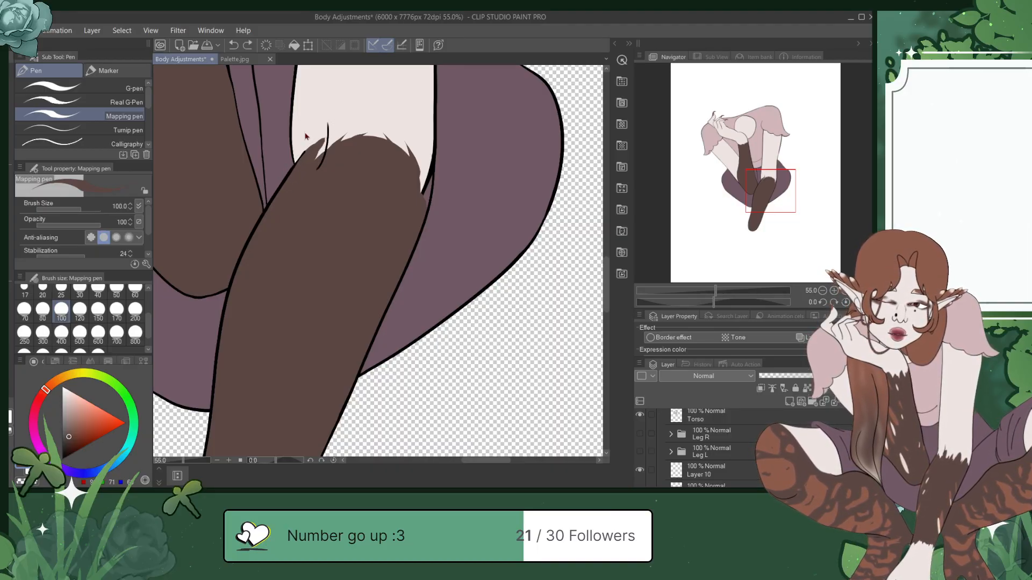
pyautogui.hotkey('ctrl', 'z')
pyautogui.moveTo(287, 194); pyautogui.dragTo(326, 133)
pyautogui.moveTo(303, 168); pyautogui.dragTo(319, 142)
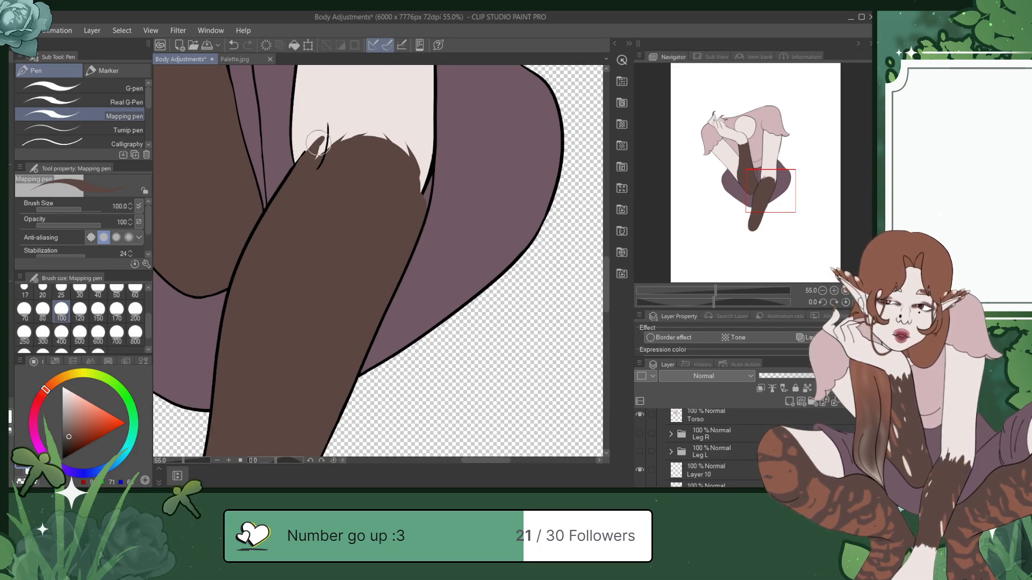
pyautogui.moveTo(304, 184); pyautogui.dragTo(322, 141)
pyautogui.hotkey('ctrl', 'z')
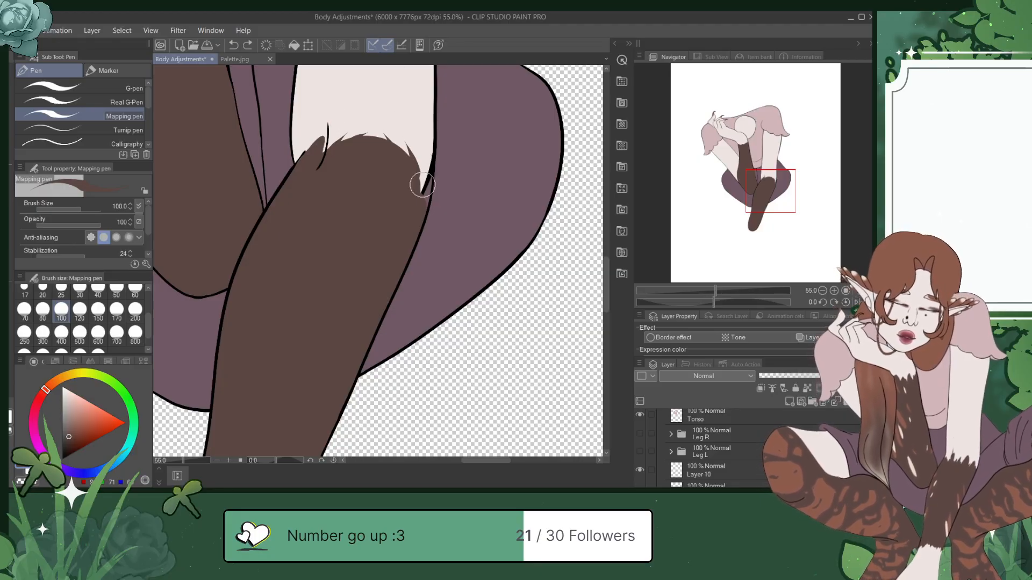
# Step: Paint brown fur tufts filling the gap at the forearm's upper outer edge, and save the file
pyautogui.moveTo(419, 208); pyautogui.dragTo(421, 144)
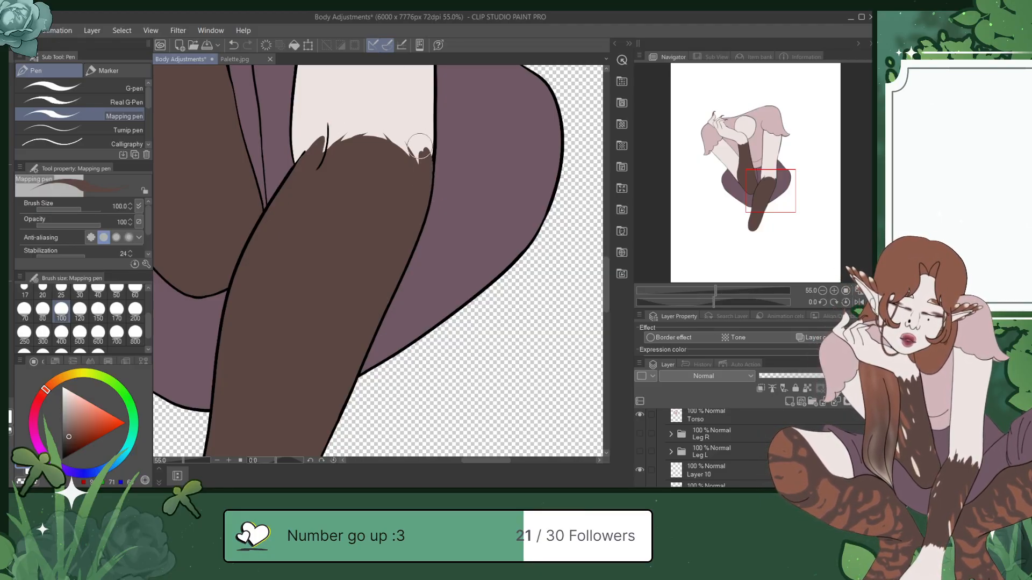
pyautogui.moveTo(422, 184); pyautogui.dragTo(420, 133)
pyautogui.moveTo(425, 177); pyautogui.dragTo(425, 135)
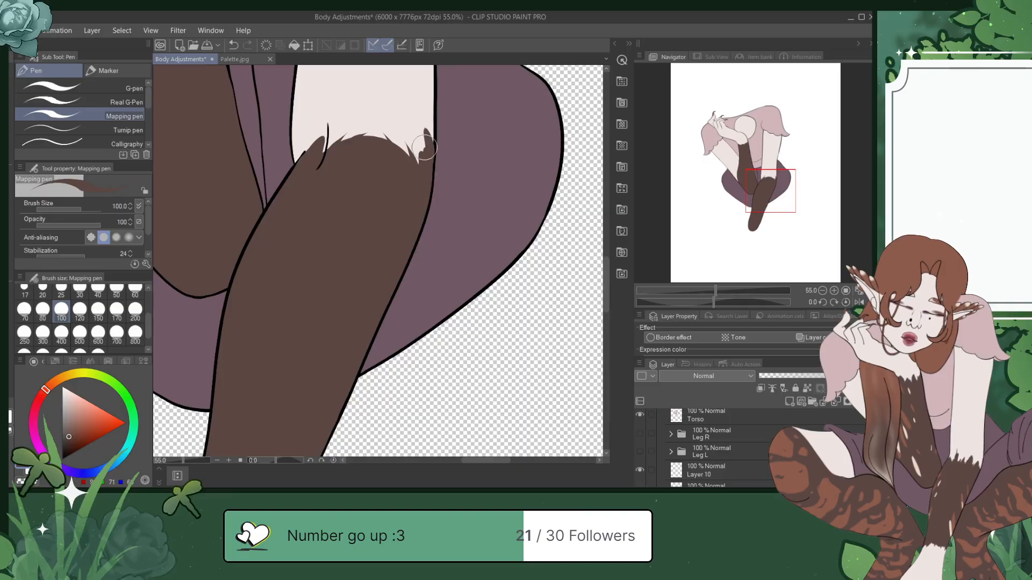
pyautogui.hotkey('ctrl', 'z')
pyautogui.moveTo(425, 171)
pyautogui.mouseDown()
pyautogui.moveTo(419, 136)
pyautogui.moveTo(421, 149)
pyautogui.mouseUp()
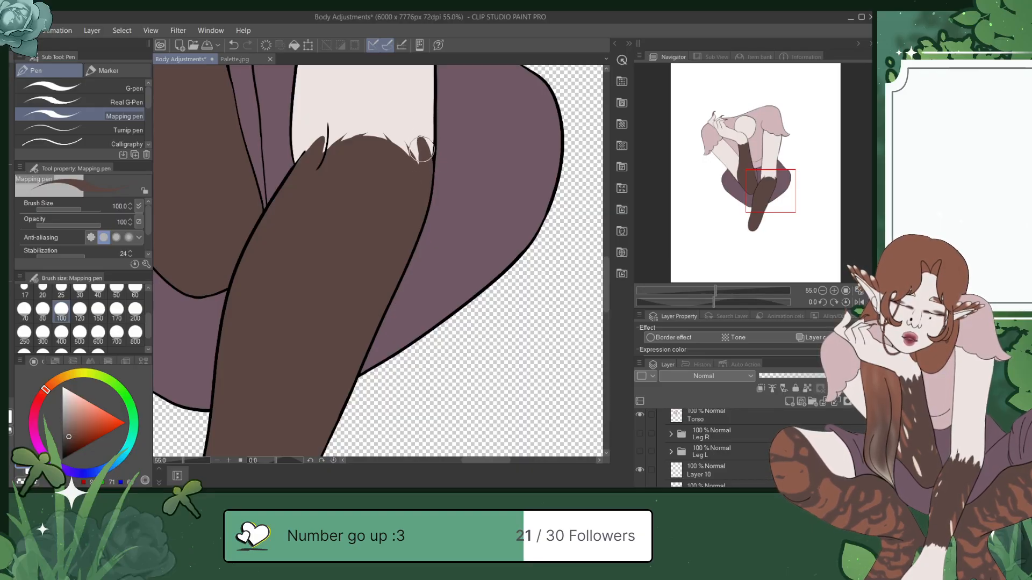
pyautogui.scroll(-1, 410, 191)
pyautogui.hotkey('ctrl', 's')
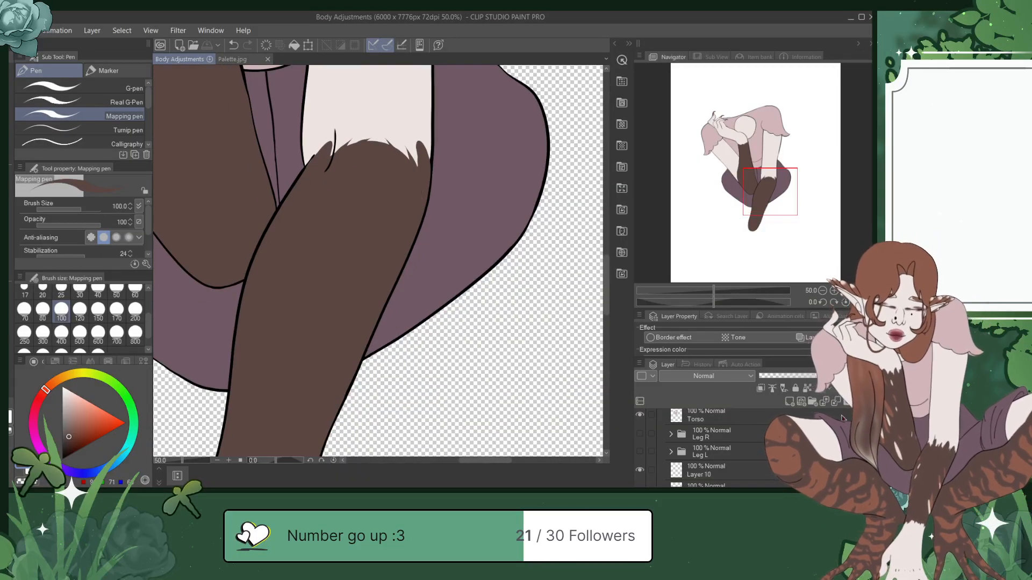
# Step: Merge Forearm R with Layer 6 beneath it and name the merged layer Forearm R
pyautogui.scroll(-3, 834, 417)
pyautogui.scroll(6, 833, 417)
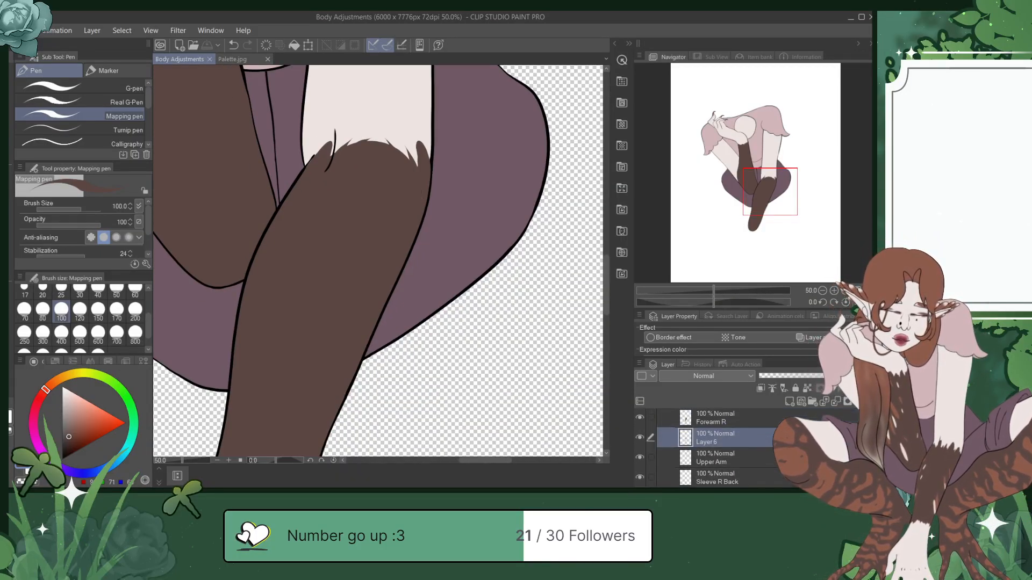
pyautogui.click(828, 414)
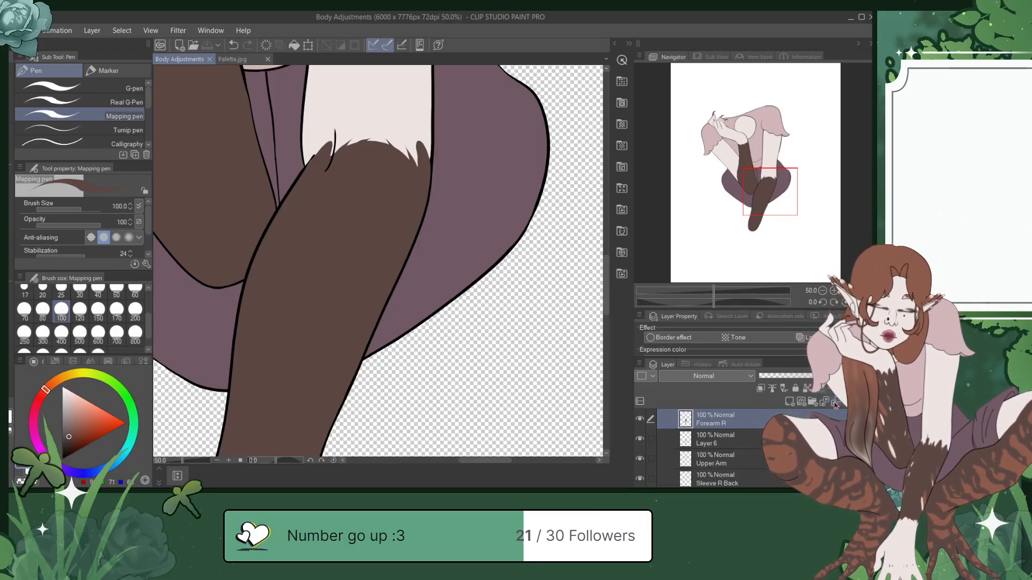
pyautogui.hotkey('ctrl', 'e')
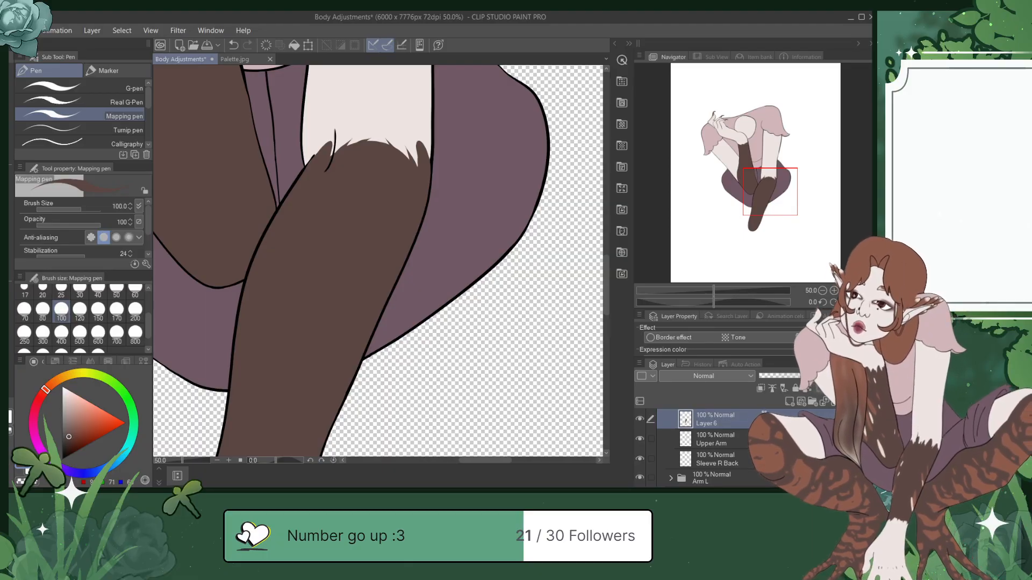
pyautogui.press('Return')
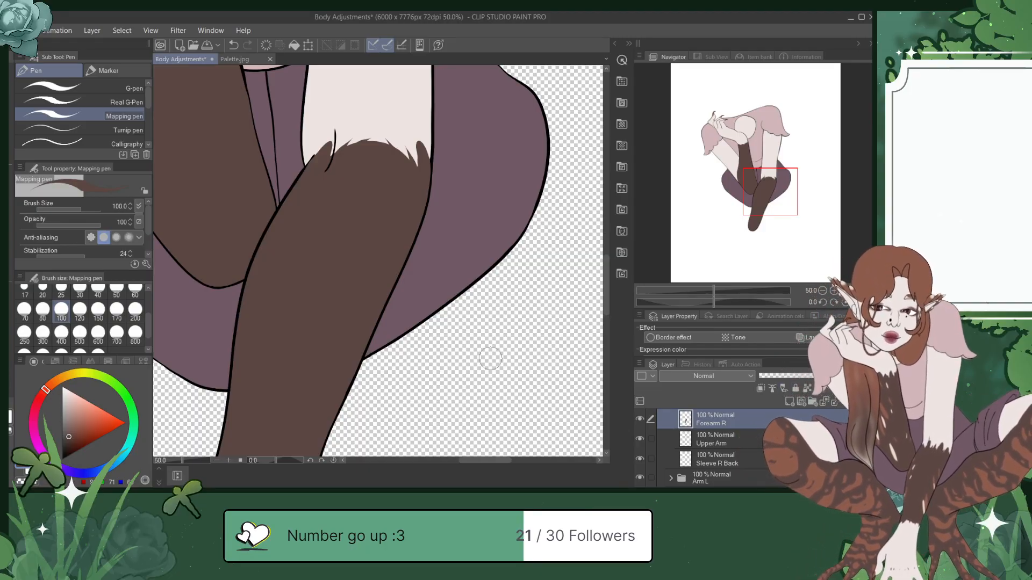
# Step: Collapse the Arm R folder and expand the Arm L folder and its Hand L subfolder
pyautogui.scroll(-3, 490, 358)
pyautogui.scroll(-1, 490, 359)
pyautogui.scroll(-1, 491, 359)
pyautogui.scroll(3, 715, 449)
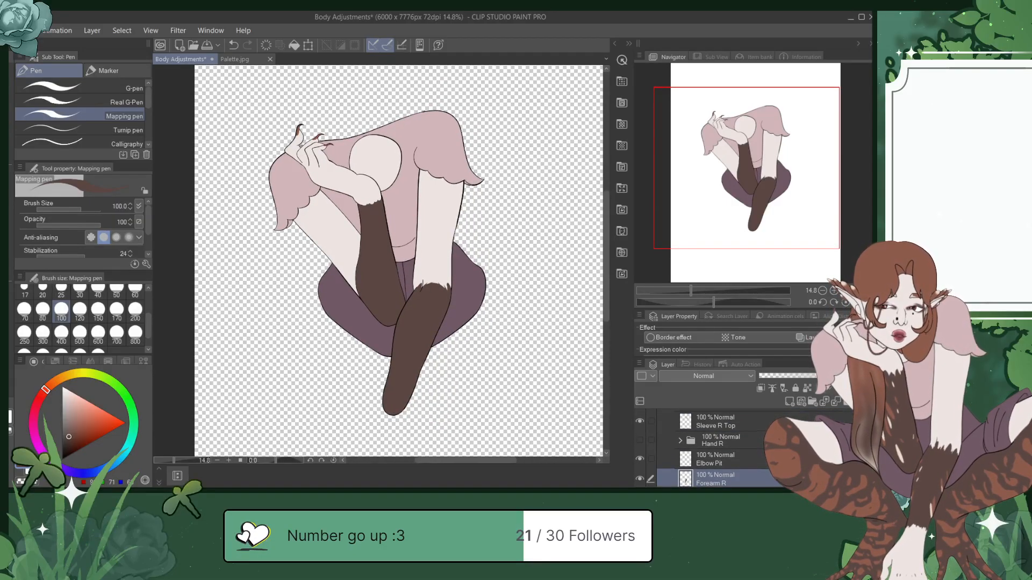
pyautogui.scroll(2, 699, 449)
pyautogui.click(671, 433)
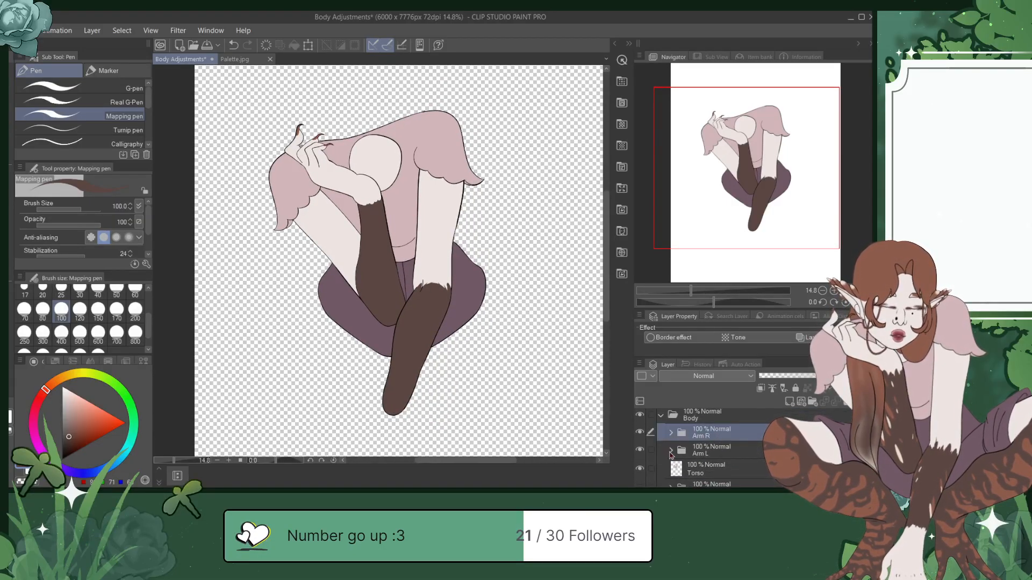
pyautogui.click(671, 451)
pyautogui.click(680, 468)
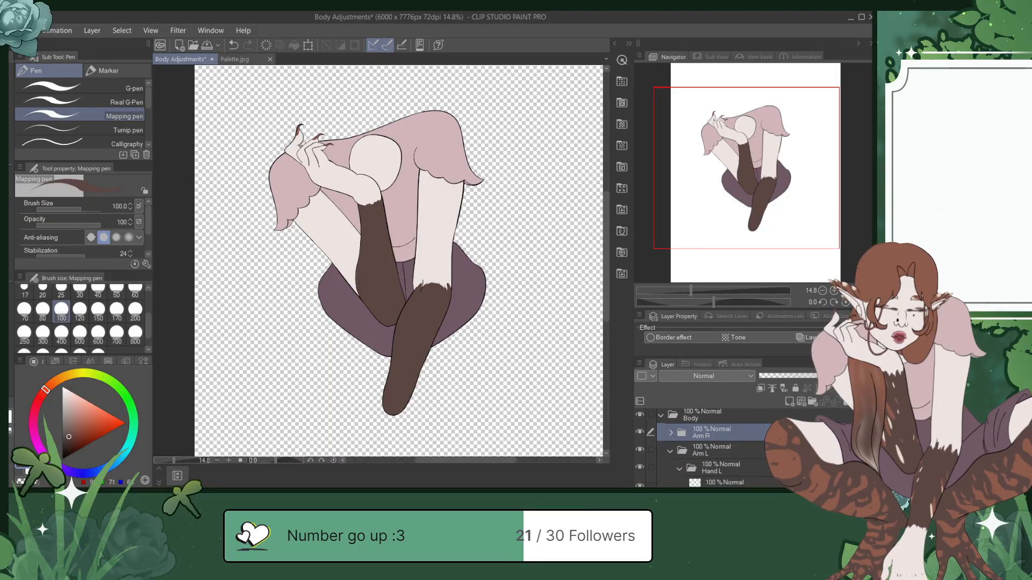
# Step: Merge the Hand L layers in pairs: Layer 51 into 52, 53 into 54, 55 into 56, and the last pair into Layer 50
pyautogui.scroll(-1, 699, 451)
pyautogui.click(725, 431)
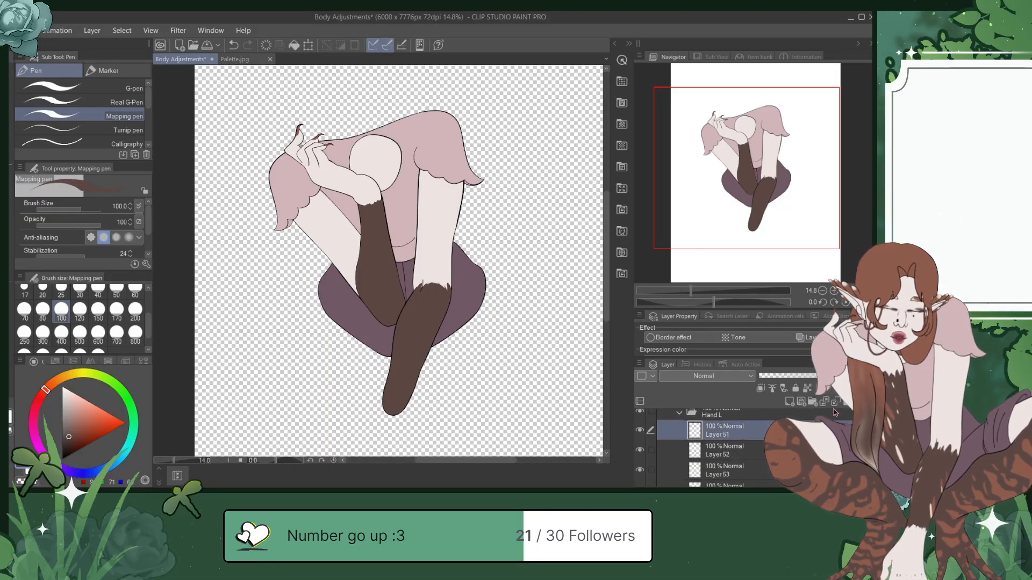
pyautogui.click(724, 450)
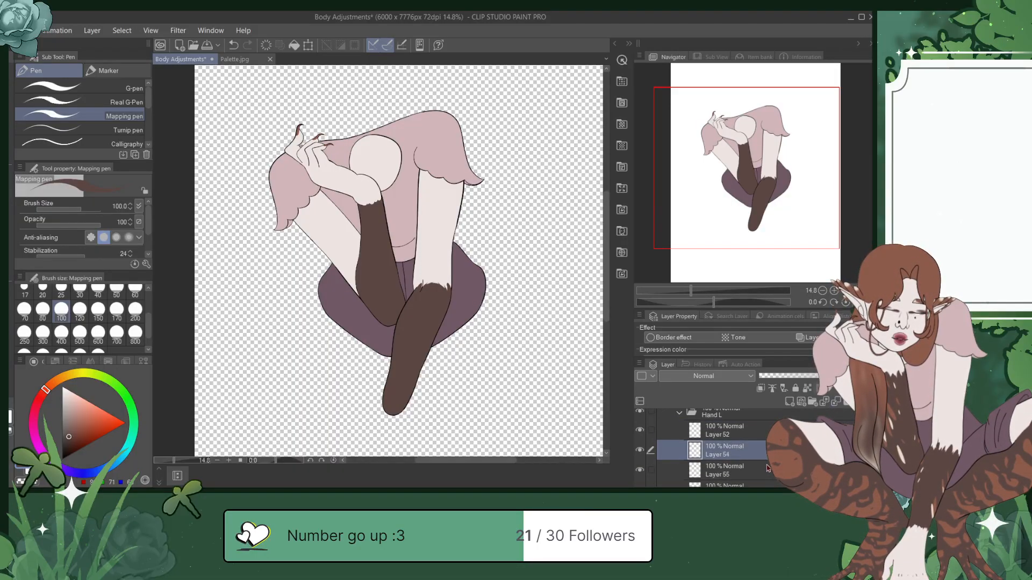
pyautogui.click(767, 468)
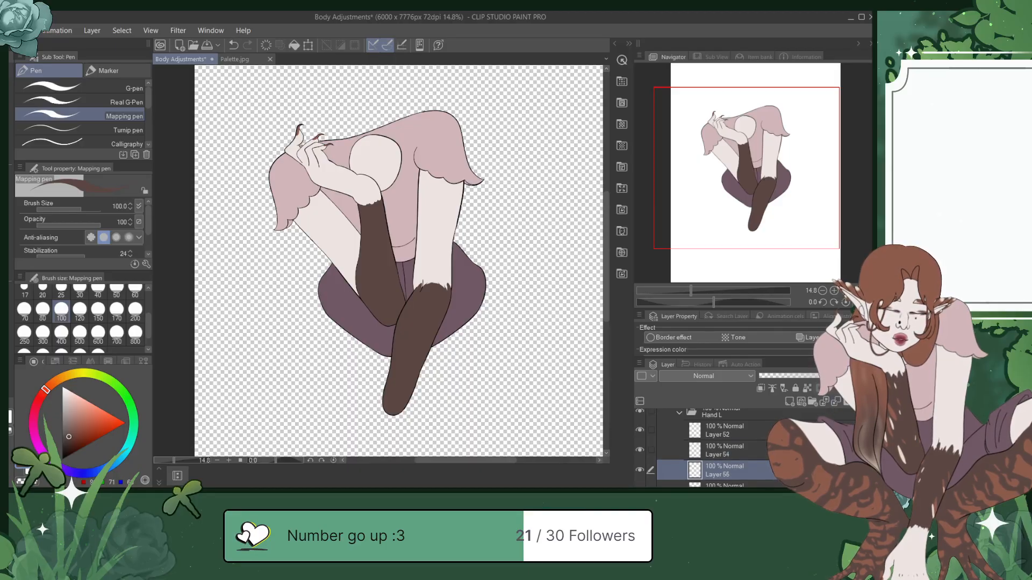
pyautogui.scroll(-3, 724, 450)
pyautogui.scroll(1, 725, 451)
pyautogui.click(742, 446)
pyautogui.hotkey('ctrl', 'e')
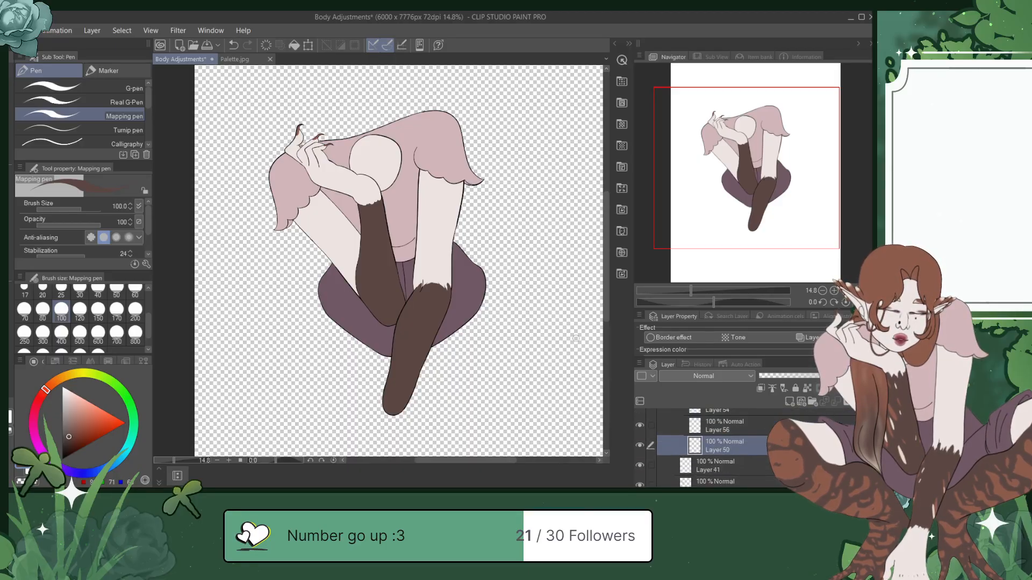
# Step: Toggle Layer 50's visibility to identify its part and rename the layer Wrist L
pyautogui.scroll(2, 299, 142)
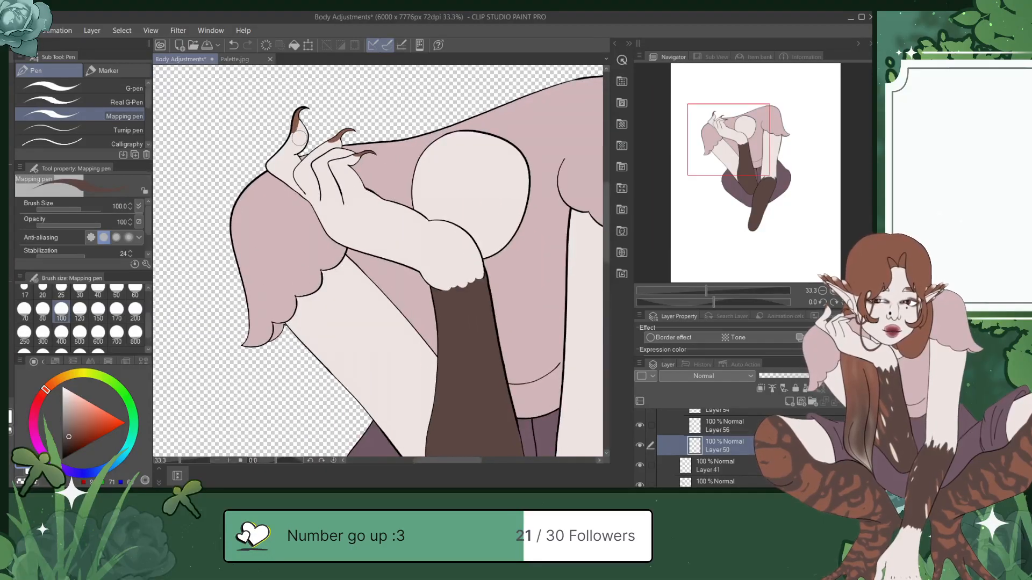
pyautogui.moveTo(299, 138); pyautogui.dragTo(291, 199)
pyautogui.click(639, 446)
pyautogui.click(640, 446)
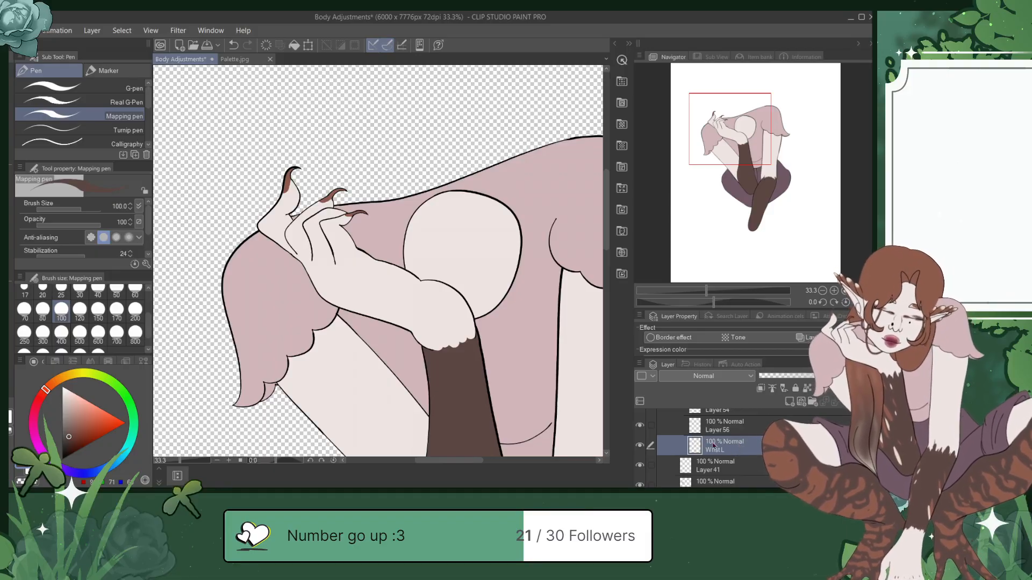
# Step: Toggle Layer 56's visibility to identify its part and rename the layer Finger L A
pyautogui.click(731, 433)
pyautogui.click(640, 425)
pyautogui.click(639, 426)
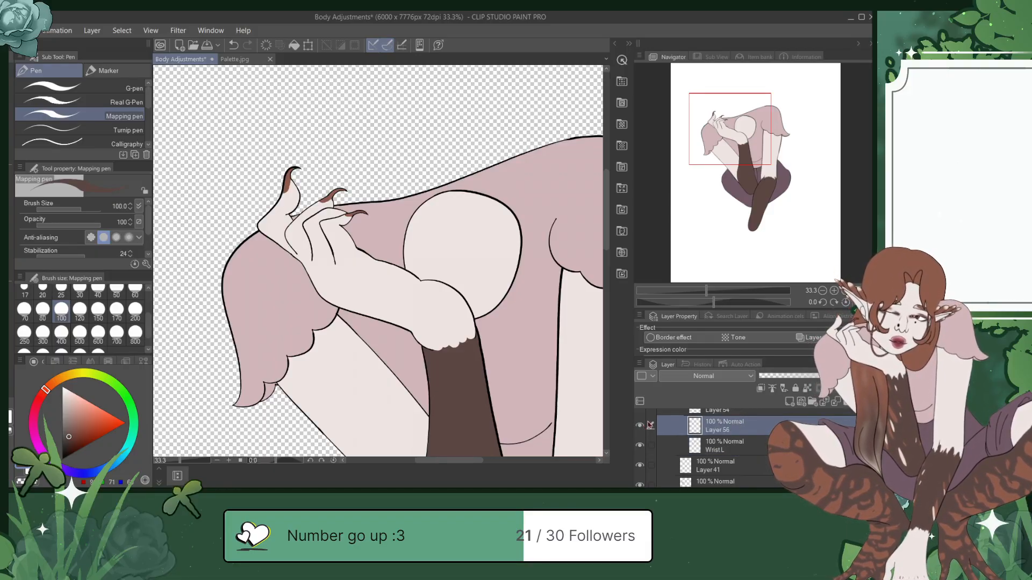
pyautogui.doubleClick(720, 430)
pyautogui.write('Finger L')
pyautogui.press('Return')
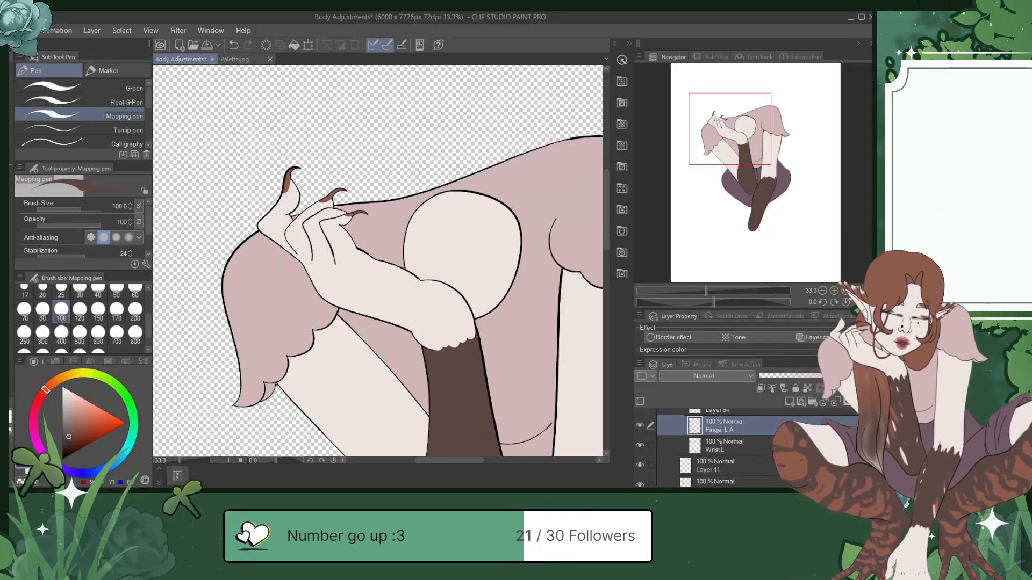
# Step: Rename Layer 54 as Finger L B and Layer 52 as Fingers L C, and save the file
pyautogui.scroll(2, 714, 446)
pyautogui.click(734, 444)
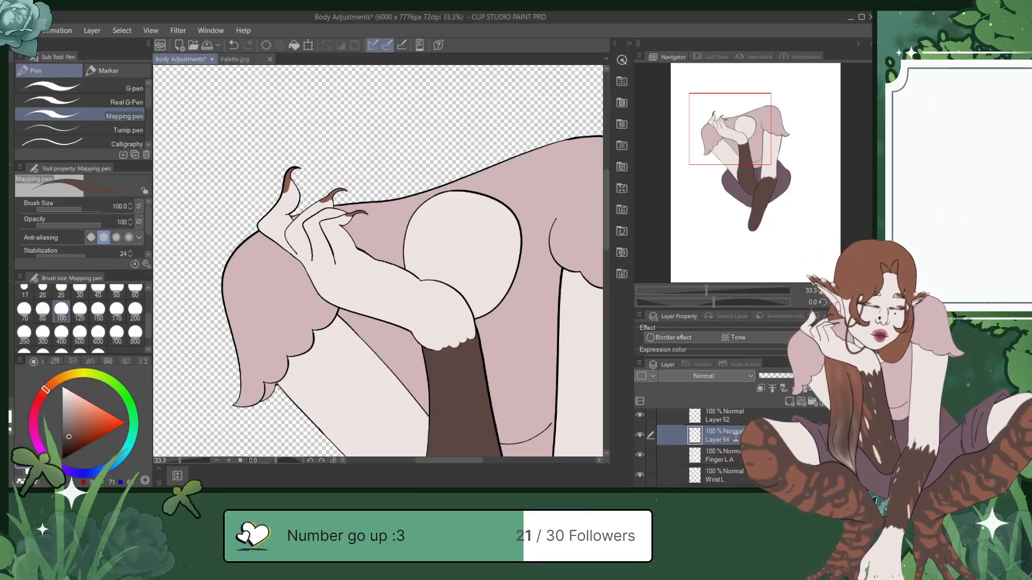
pyautogui.click(732, 420)
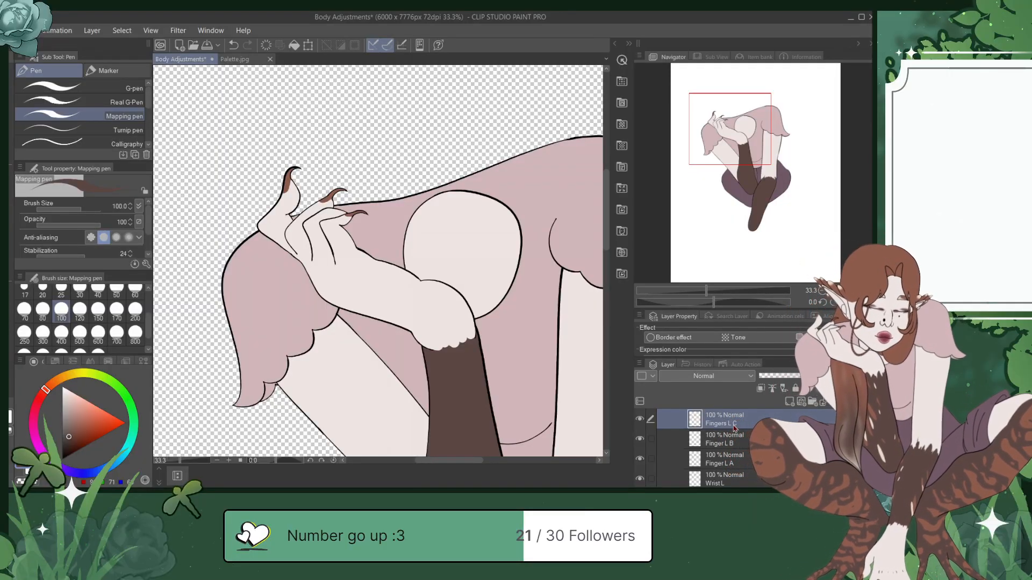
pyautogui.hotkey('ctrl', 's')
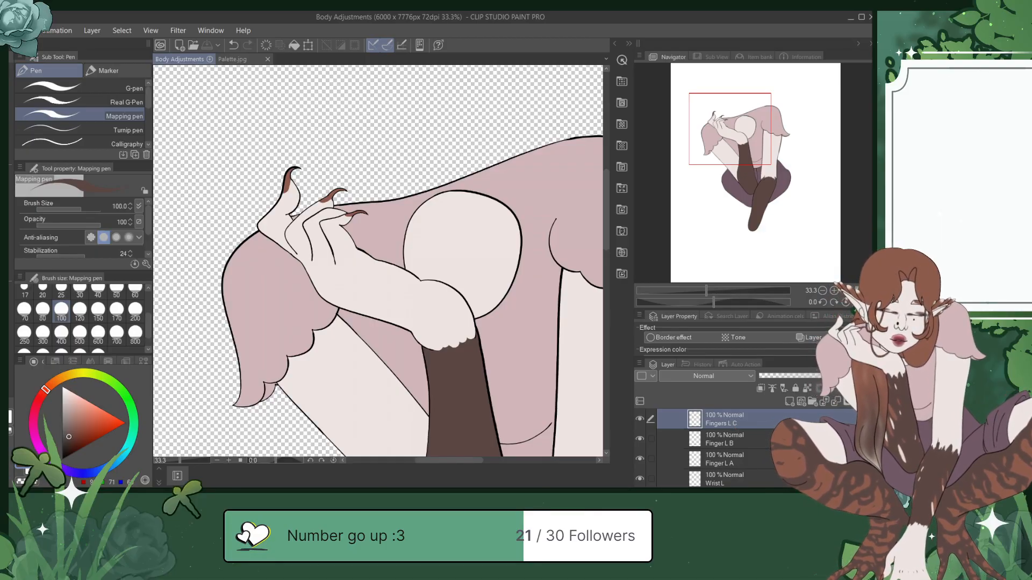
# Step: Collapse the Hand L folder, merge Layer 41 into Layer 42, and rename the result Sleeve R Top
pyautogui.scroll(2, 707, 446)
pyautogui.click(680, 432)
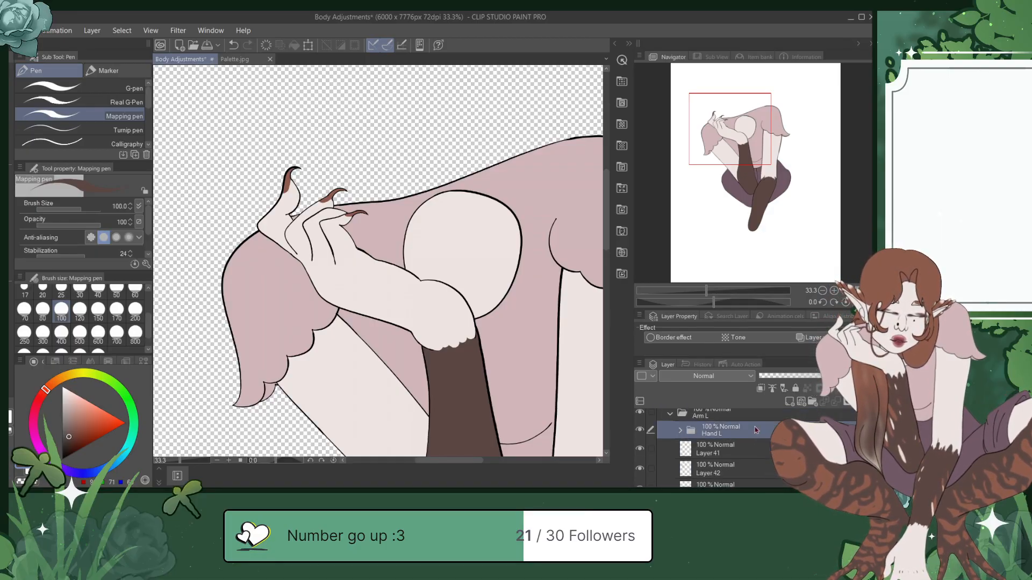
pyautogui.click(707, 452)
pyautogui.click(834, 404)
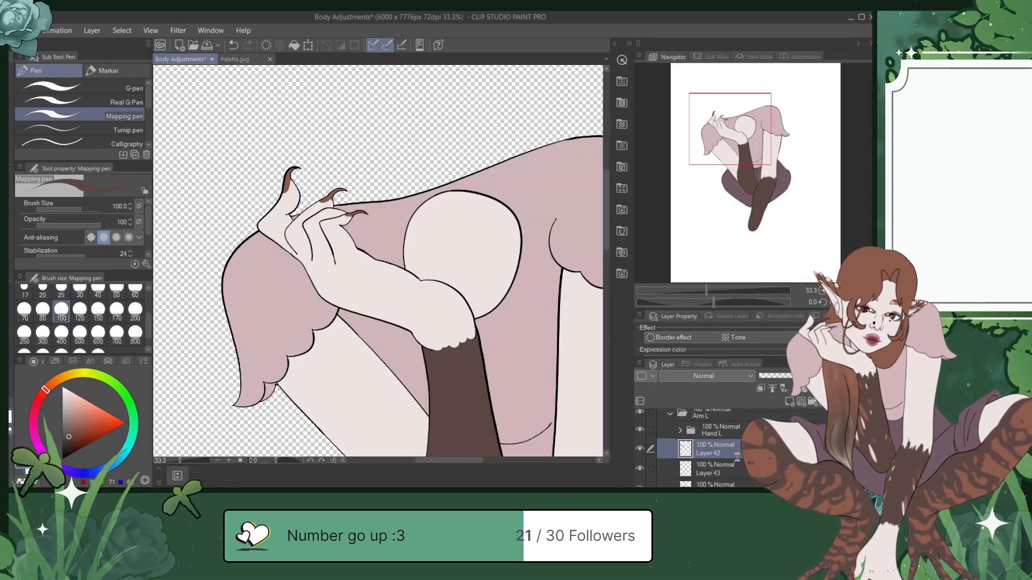
pyautogui.write('Sleeve R Top')
pyautogui.press('Return')
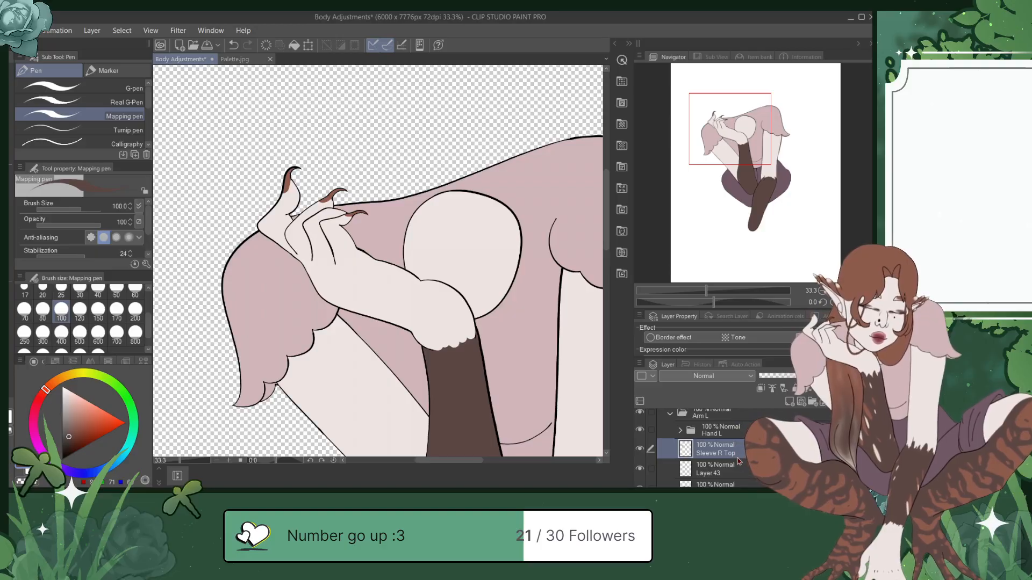
# Step: Merge Layer 43 into Layer 44, check it by toggling its visibility, and rename it Forearm L
pyautogui.click(760, 465)
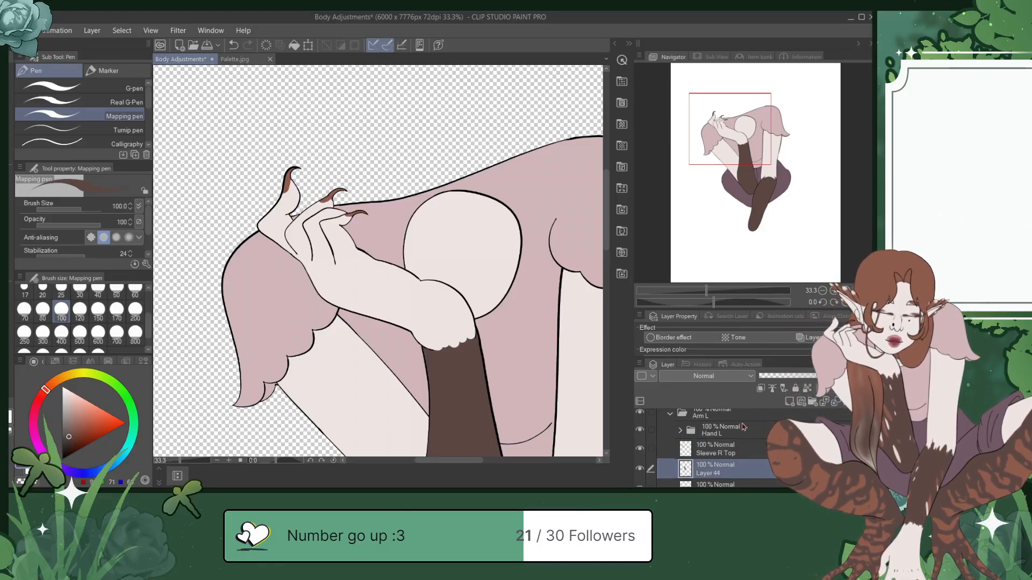
pyautogui.click(639, 469)
pyautogui.click(640, 469)
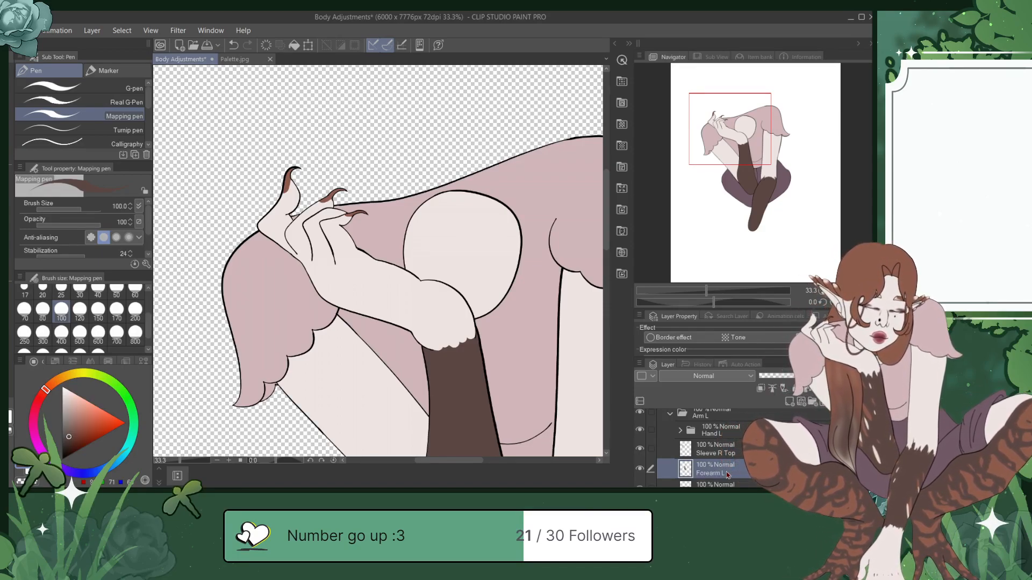
# Step: Merge Layer 45 into Layer 46, check the part by toggling its visibility, and rename it Upper Arm L
pyautogui.scroll(-2, 752, 451)
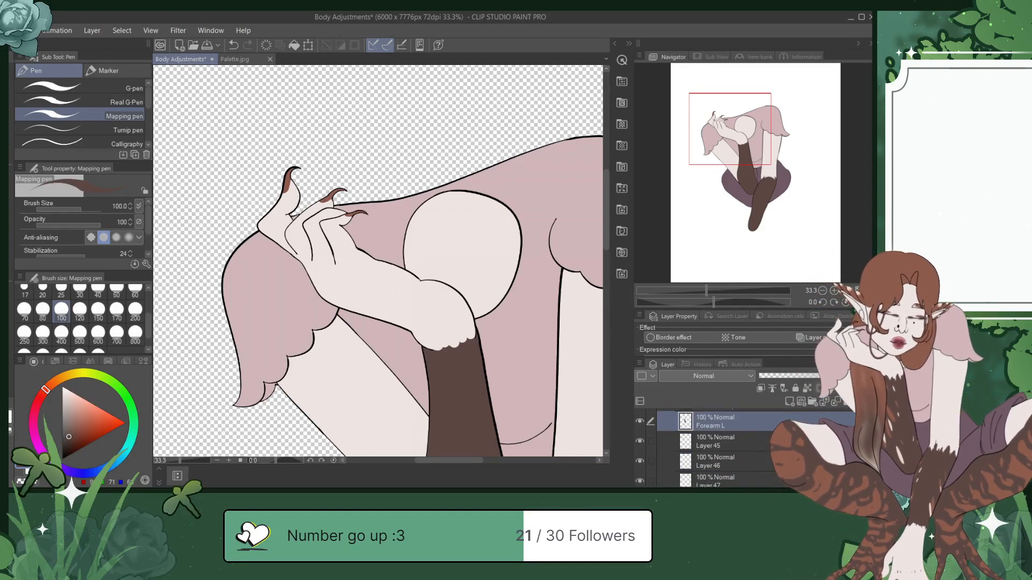
pyautogui.click(752, 442)
pyautogui.click(640, 443)
pyautogui.click(640, 444)
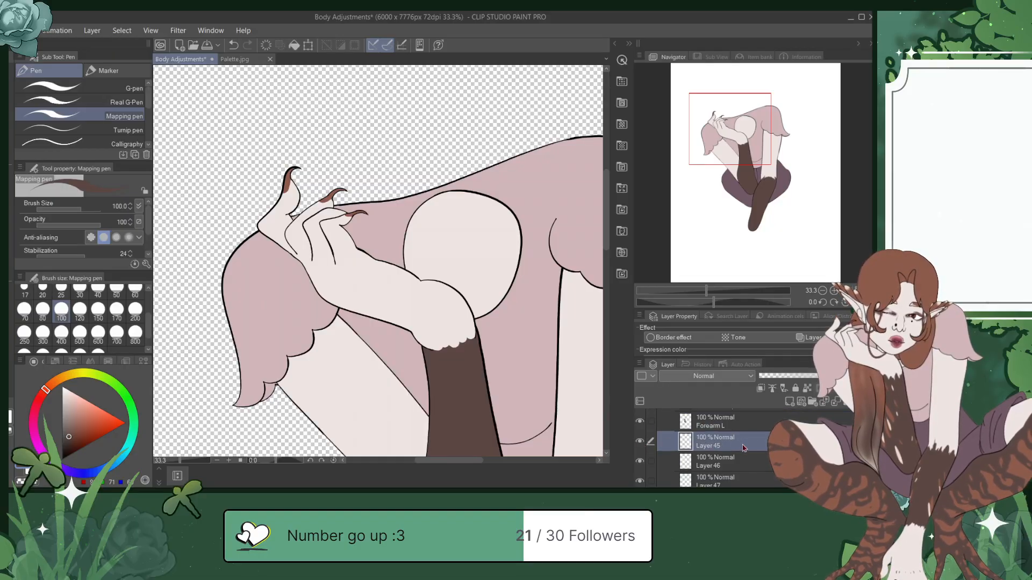
pyautogui.click(728, 455)
pyautogui.click(652, 443)
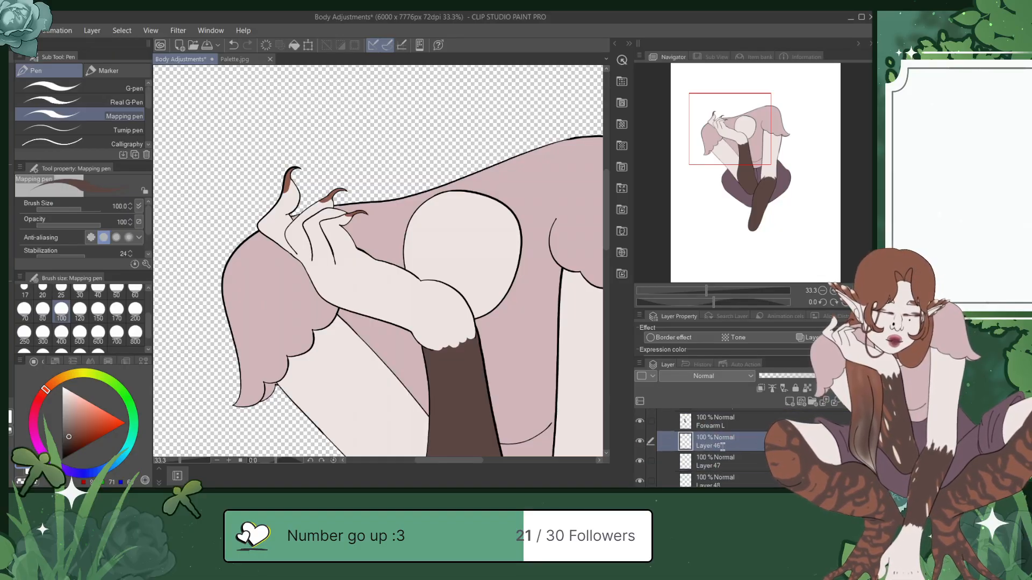
pyautogui.click(640, 442)
pyautogui.click(640, 442)
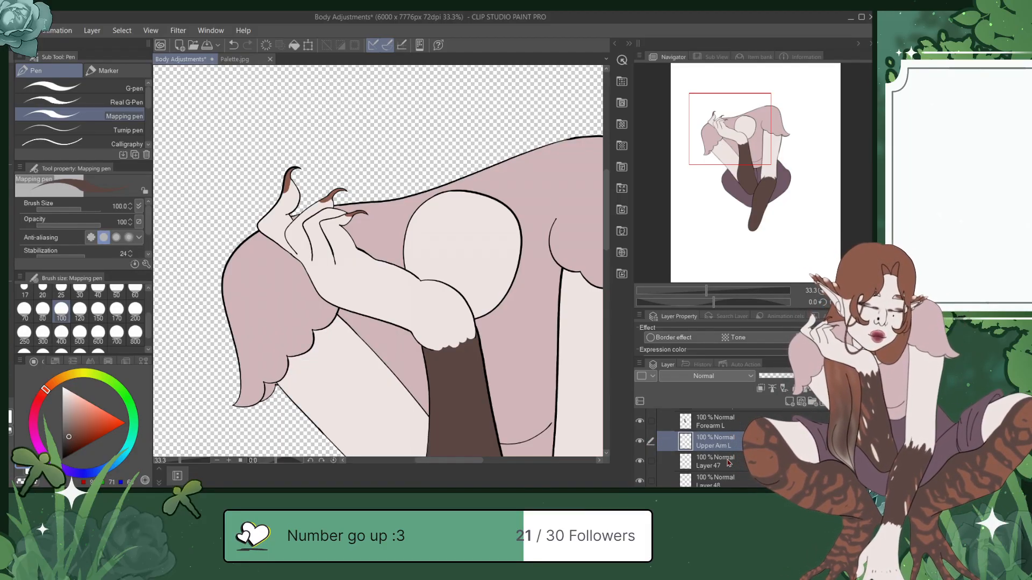
# Step: Merge Layer 47 into Layer 48, check the part by toggling its visibility, and rename it Sleeve L Bottom
pyautogui.click(766, 463)
pyautogui.hotkey('ctrl', 'e')
pyautogui.click(639, 463)
pyautogui.click(638, 464)
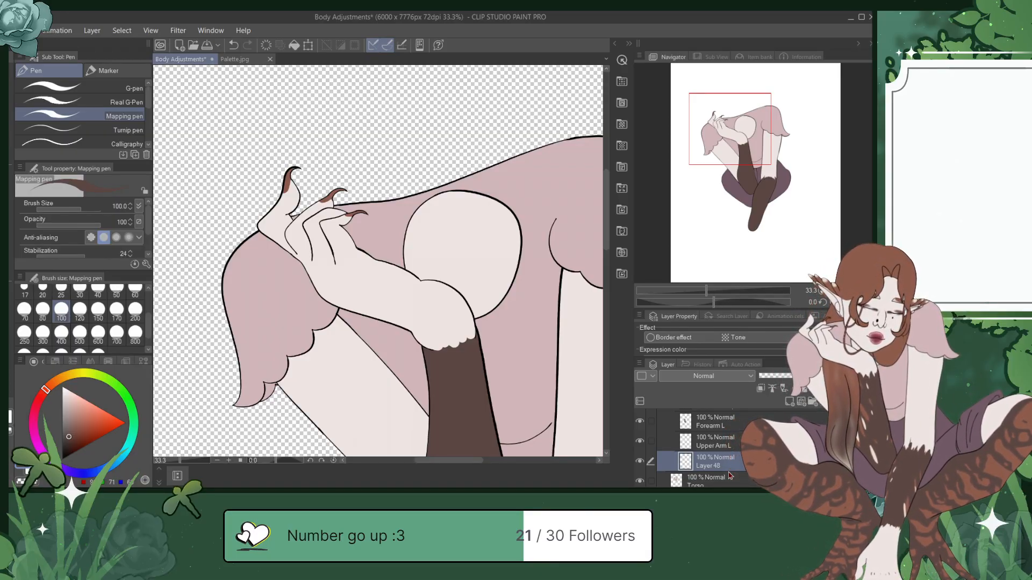
pyautogui.write('Sleeve L Bottom')
pyautogui.press('Return')
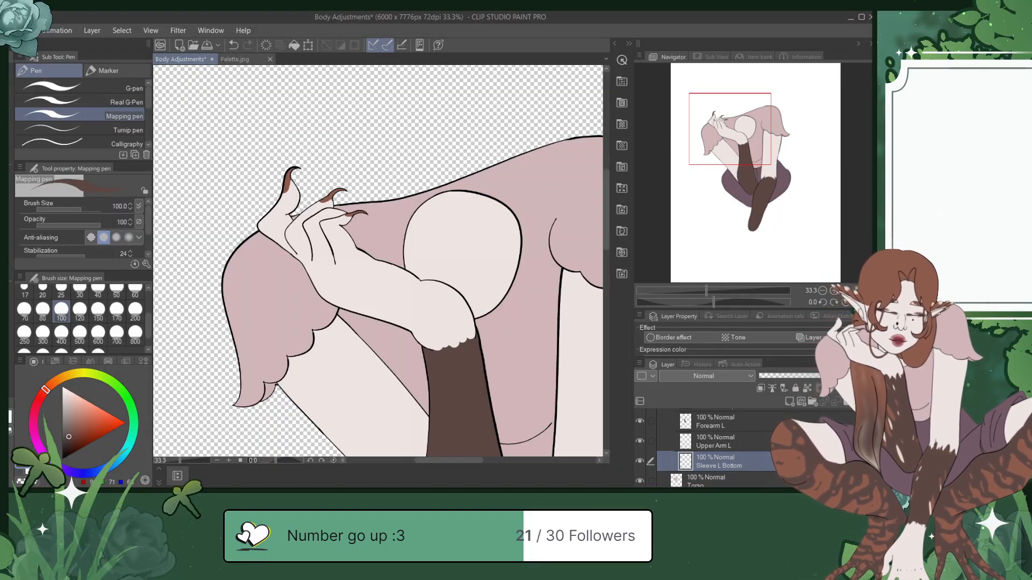
# Step: Collapse the Arm L folder and save the file
pyautogui.scroll(3, 699, 446)
pyautogui.click(670, 432)
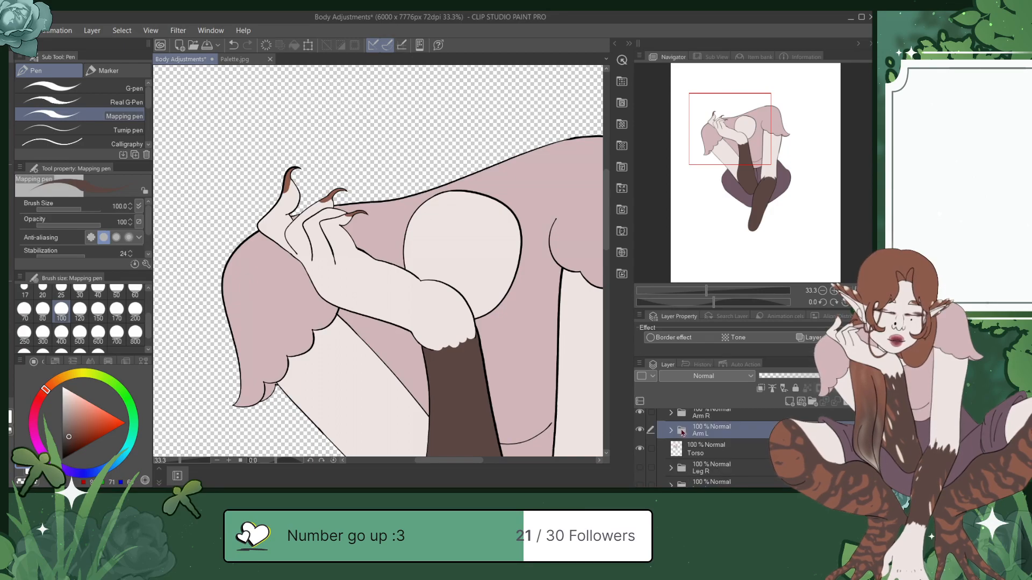
pyautogui.hotkey('ctrl', 's')
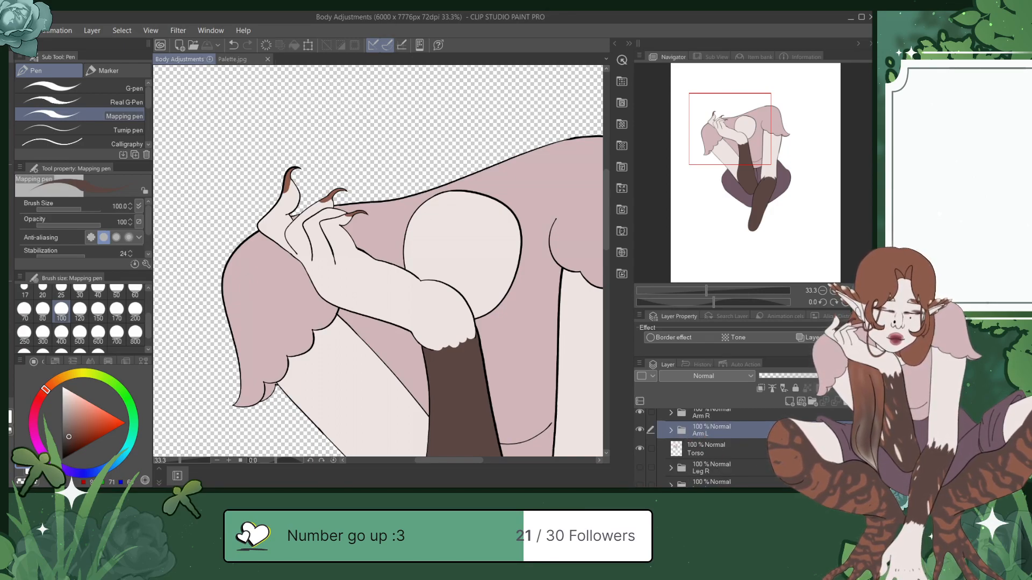
# Step: Merge Layer 8 into Layer 9 below the leg folders and rename the result Hips
pyautogui.scroll(-5, 699, 446)
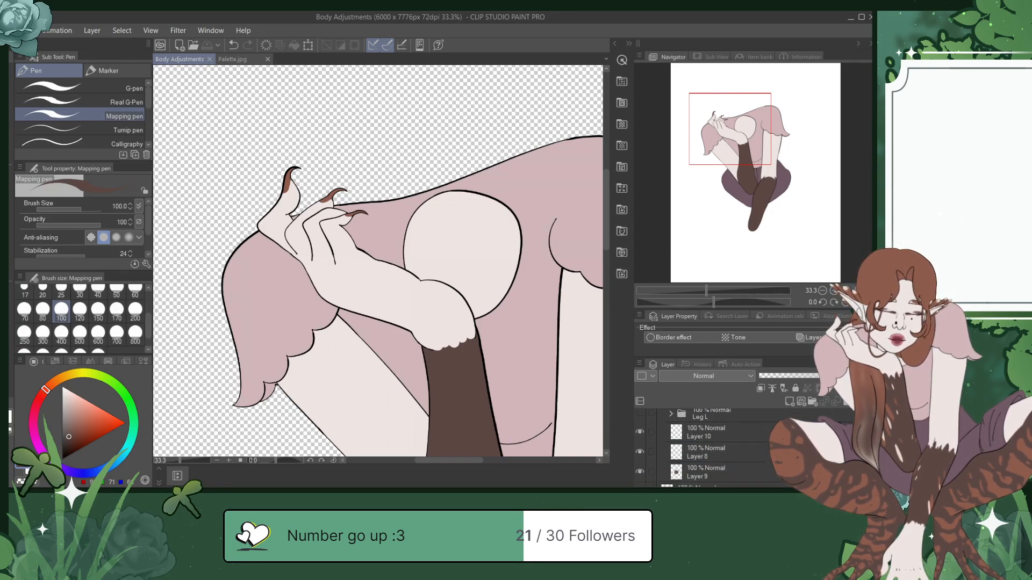
pyautogui.click(714, 426)
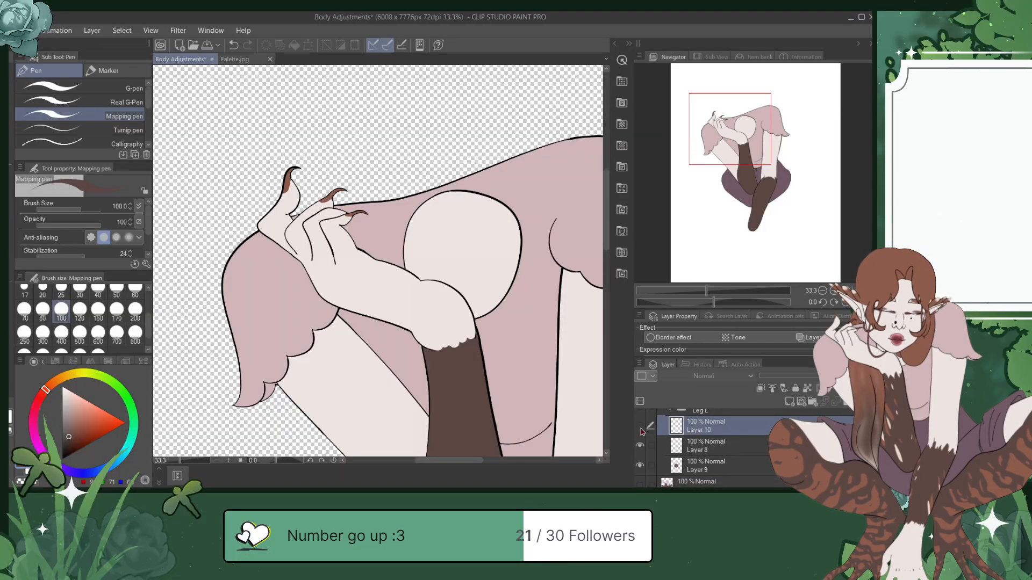
pyautogui.click(738, 450)
pyautogui.click(835, 402)
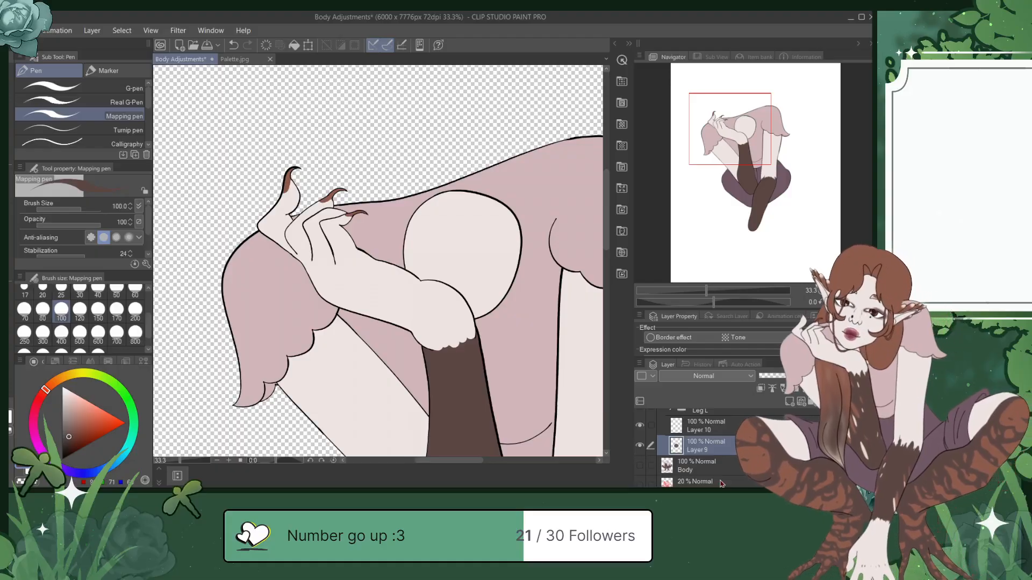
pyautogui.write('Hips')
pyautogui.press('Return')
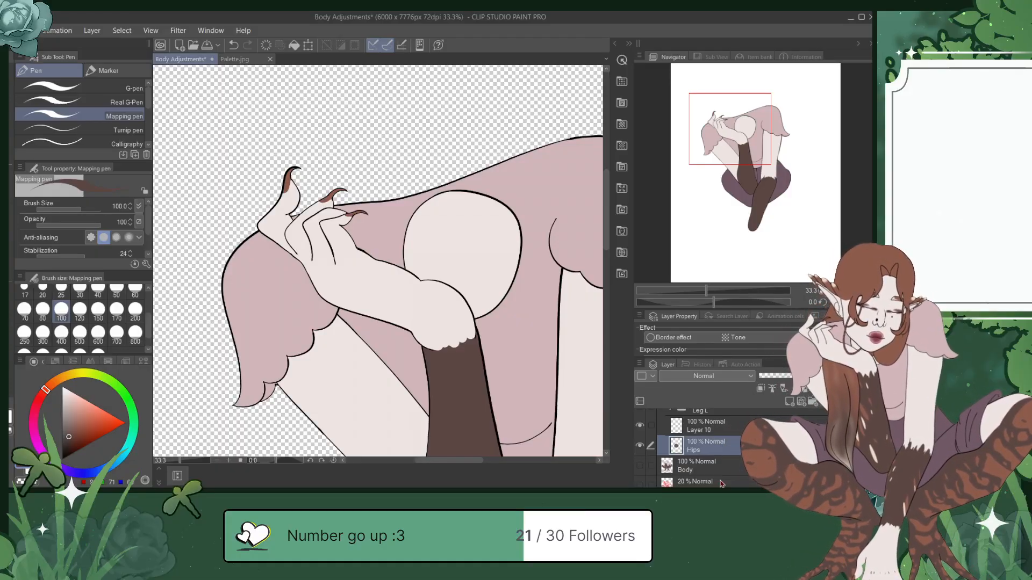
# Step: Rename Layer 10 as Pant Seem and save the file
pyautogui.click(715, 425)
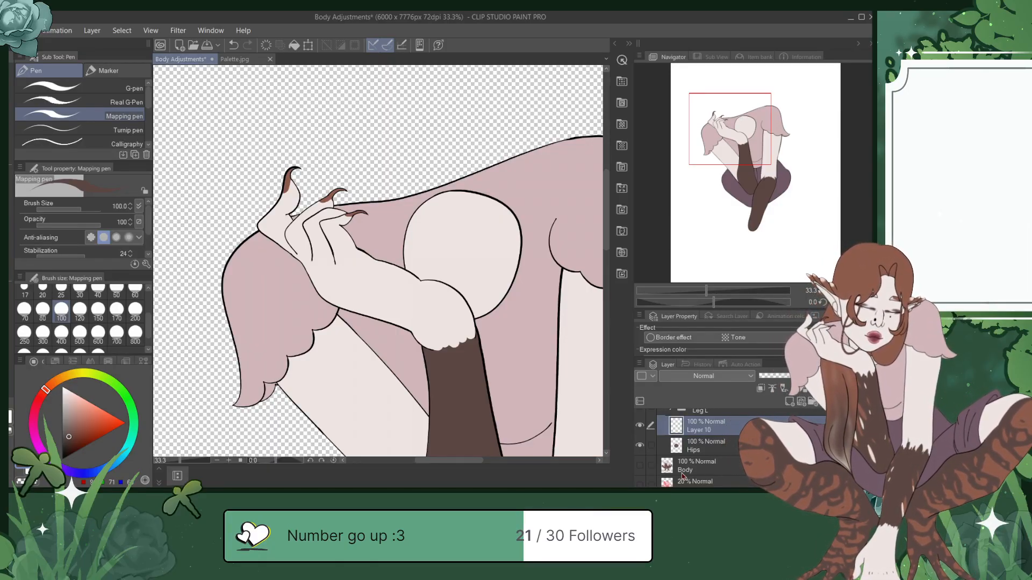
pyautogui.write('Pant Seem')
pyautogui.press('Return')
pyautogui.hotkey('ctrl', 's')
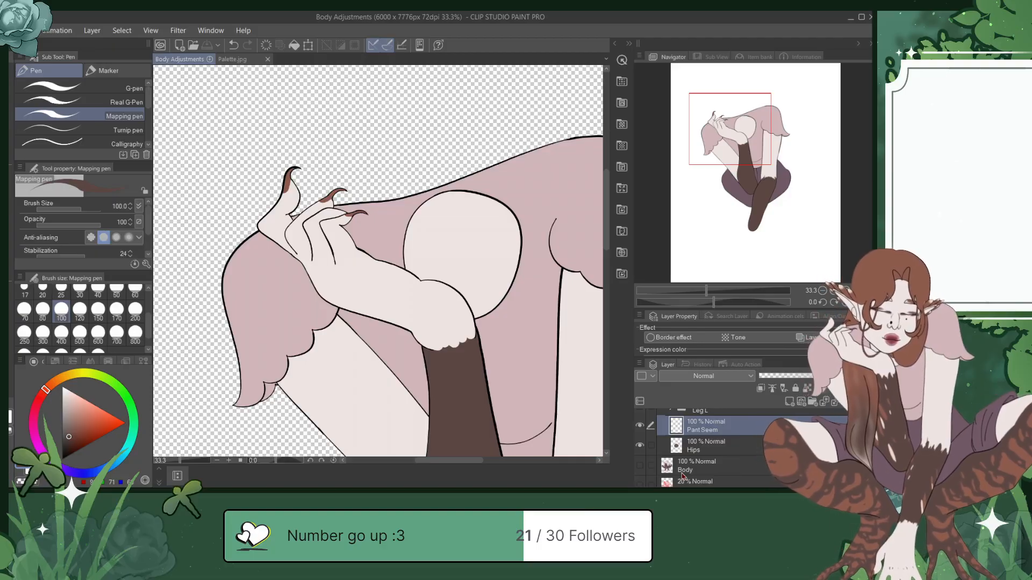
# Step: Make the Leg R and Leg L folders visible and expand the Leg R folder
pyautogui.scroll(2, 699, 446)
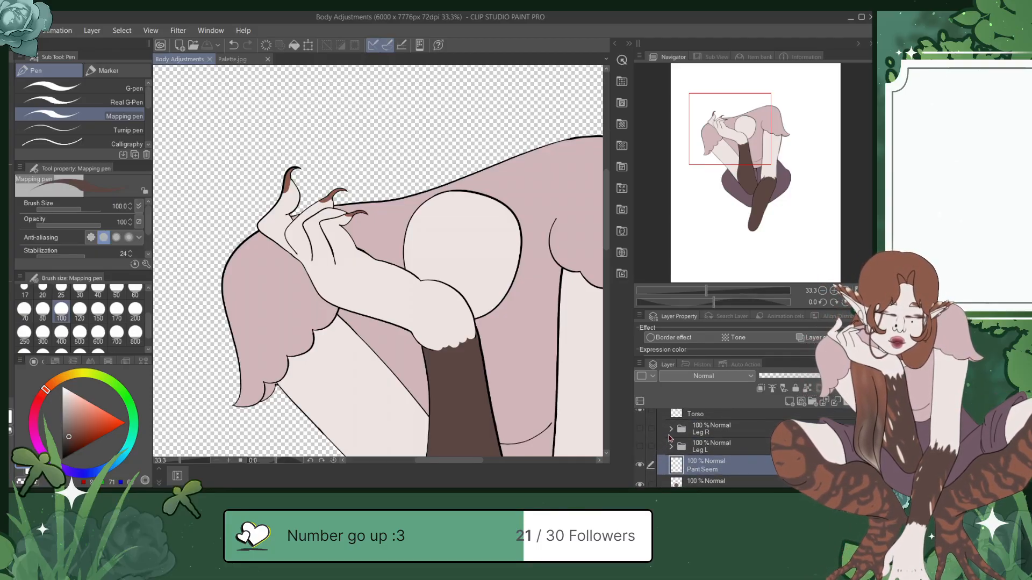
pyautogui.click(639, 429)
pyautogui.click(639, 446)
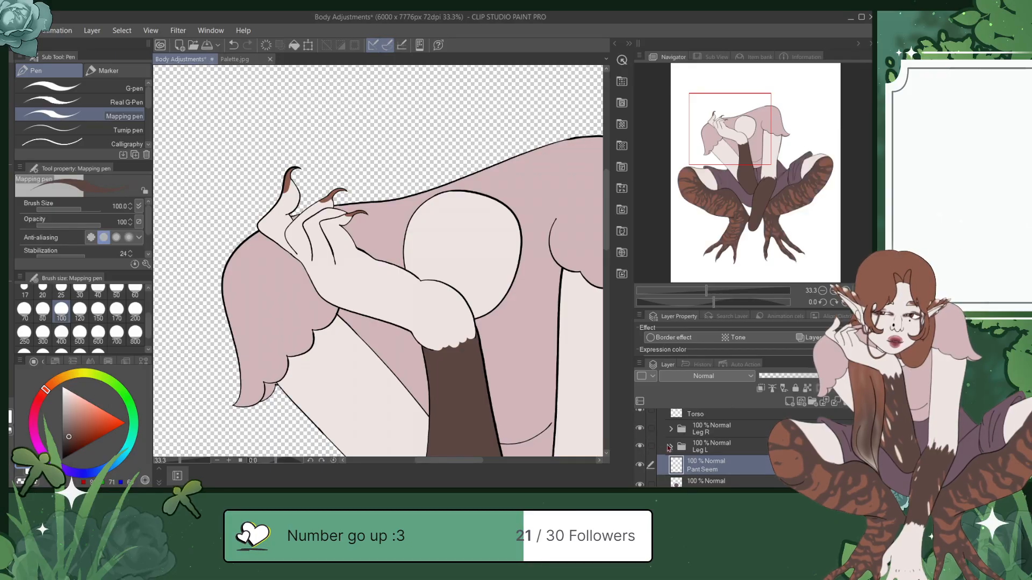
pyautogui.click(671, 429)
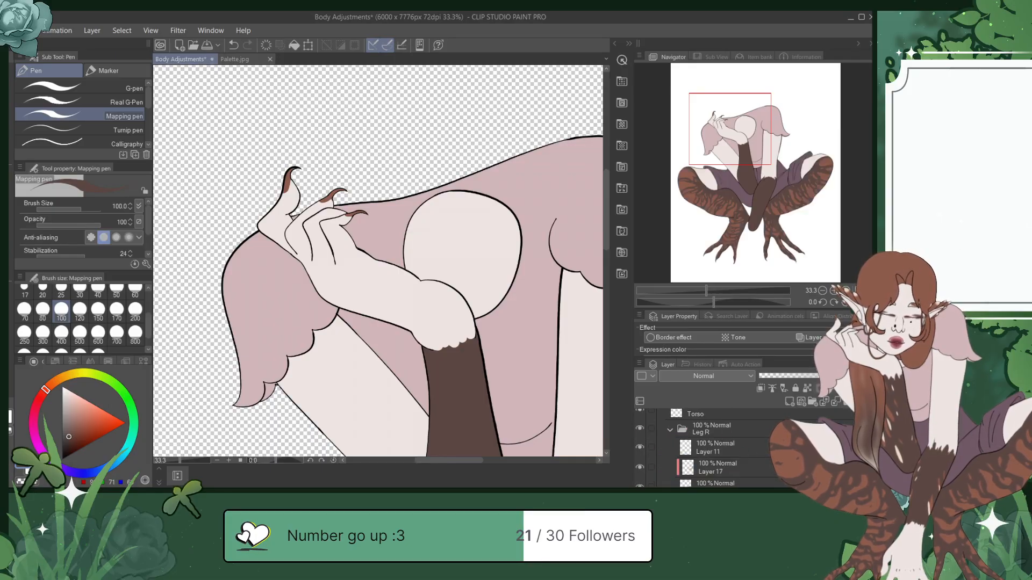
# Step: Merge Layer 12 and its clipped layer into Layer 13 in the Leg R folder, and rename the result Foot R
pyautogui.scroll(-5, 699, 446)
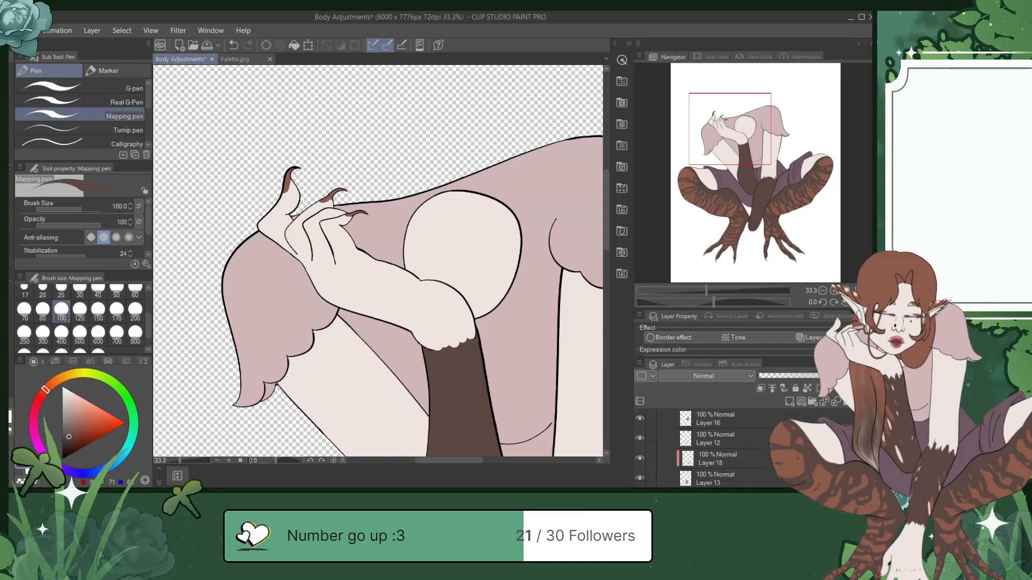
pyautogui.click(640, 457)
pyautogui.click(640, 457)
pyautogui.click(715, 437)
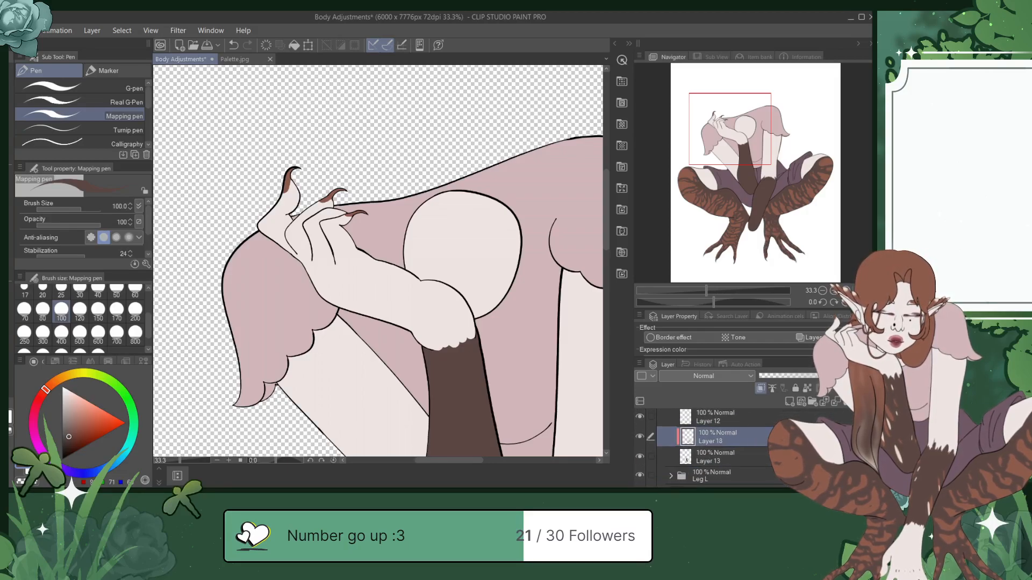
pyautogui.click(830, 406)
pyautogui.scroll(-1, 762, 423)
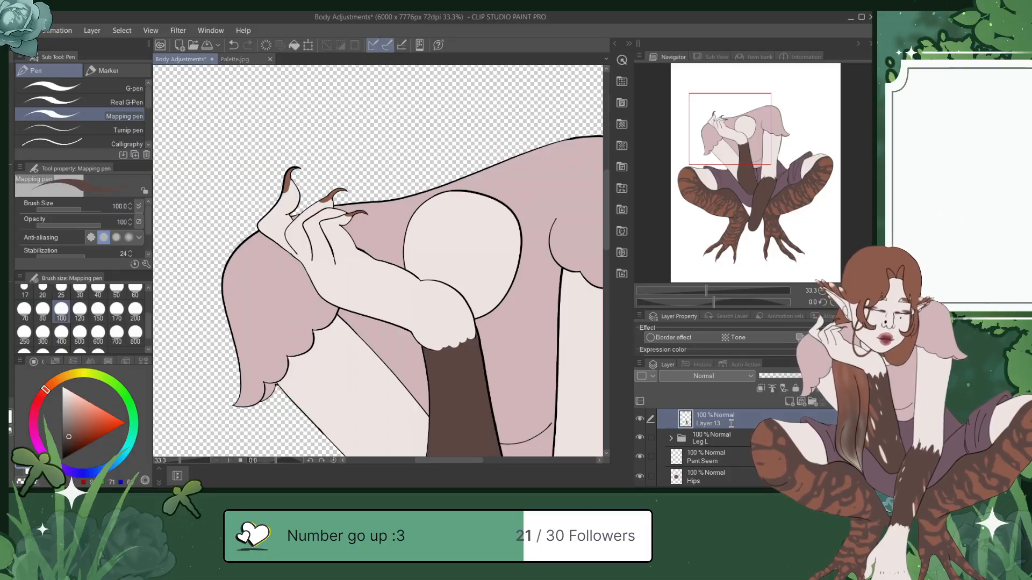
pyautogui.write('Foot R')
pyautogui.press('Return')
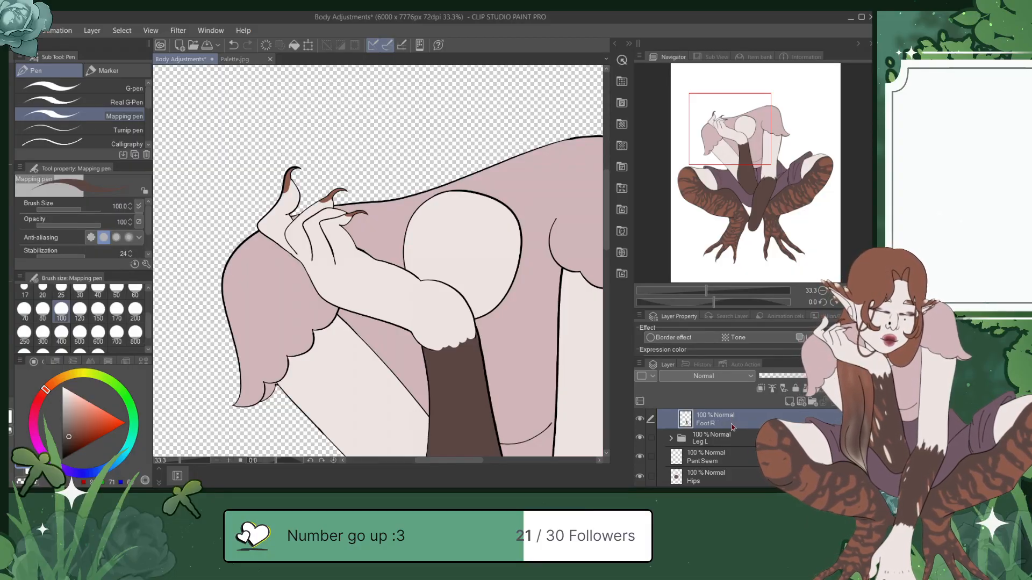
# Step: Merge Layer 11 and the clipped Layer 17 into Layer 14 in the Leg R folder, and rename the result Calf R
pyautogui.scroll(5, 732, 427)
pyautogui.scroll(-5, 723, 448)
pyautogui.scroll(2, 723, 449)
pyautogui.scroll(1, 728, 438)
pyautogui.click(729, 436)
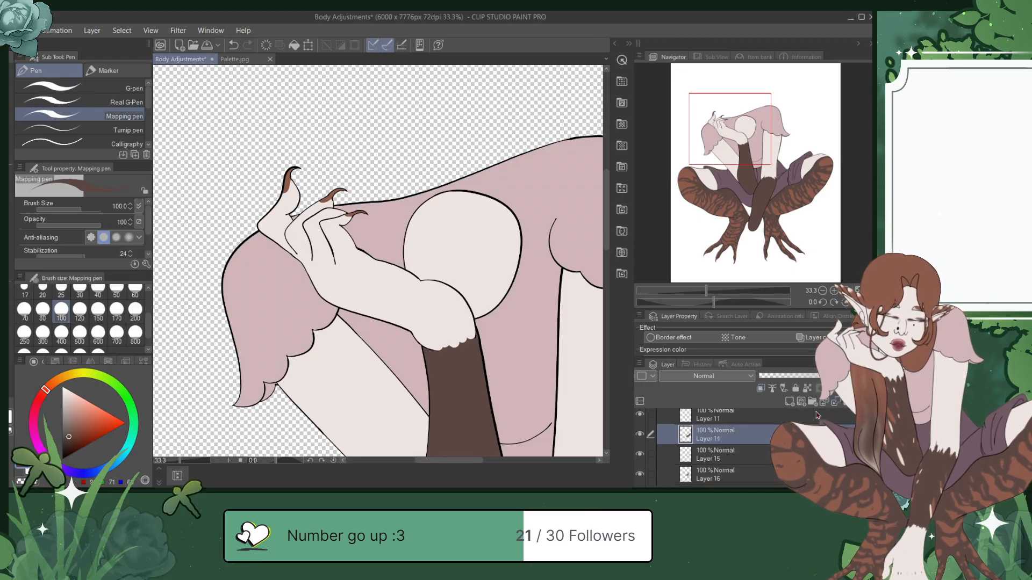
pyautogui.click(836, 403)
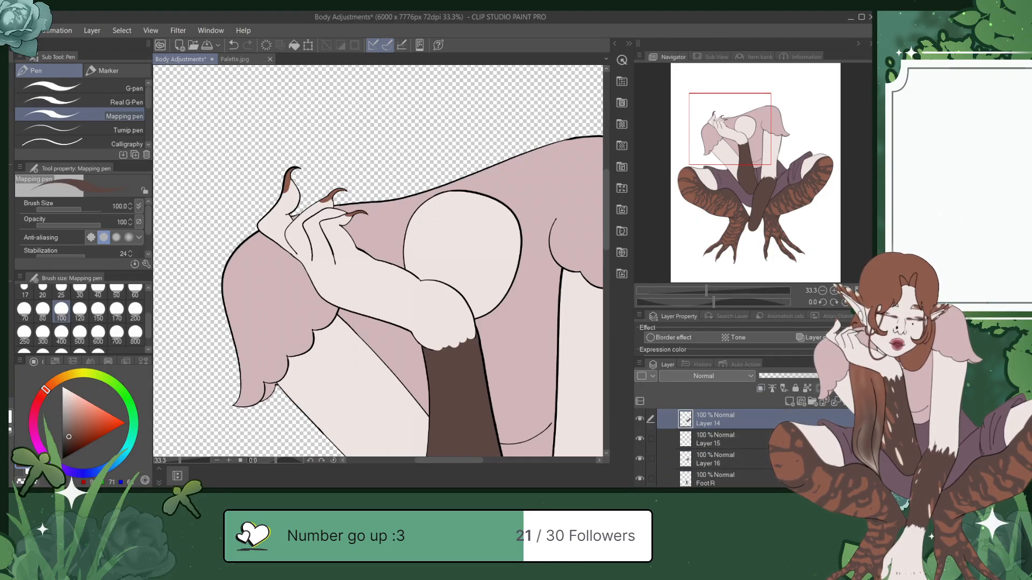
pyautogui.scroll(2, 709, 449)
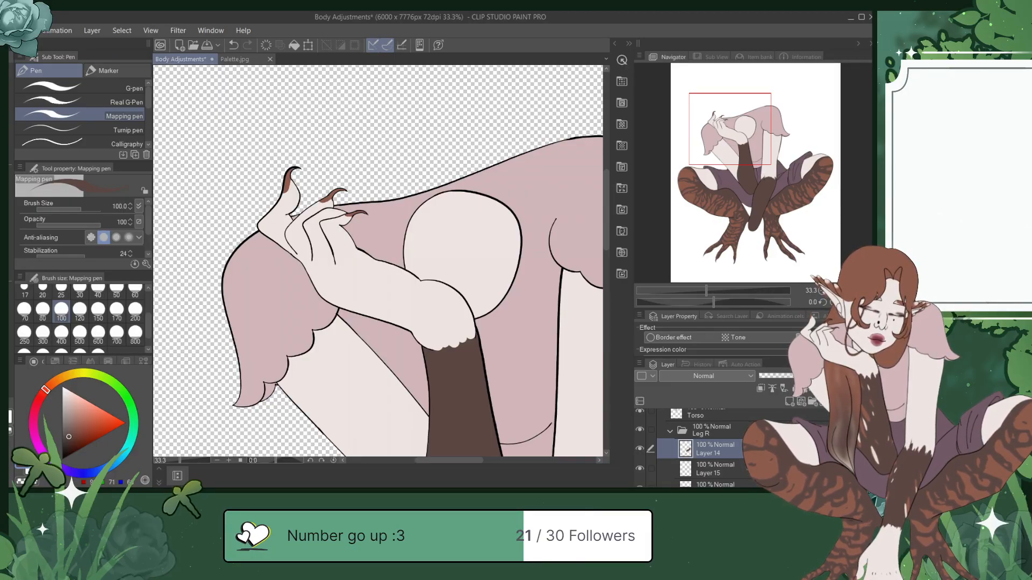
# Step: Merge Layer 15 into Layer 16 in the Leg R folder and rename the result Thigh R
pyautogui.click(739, 462)
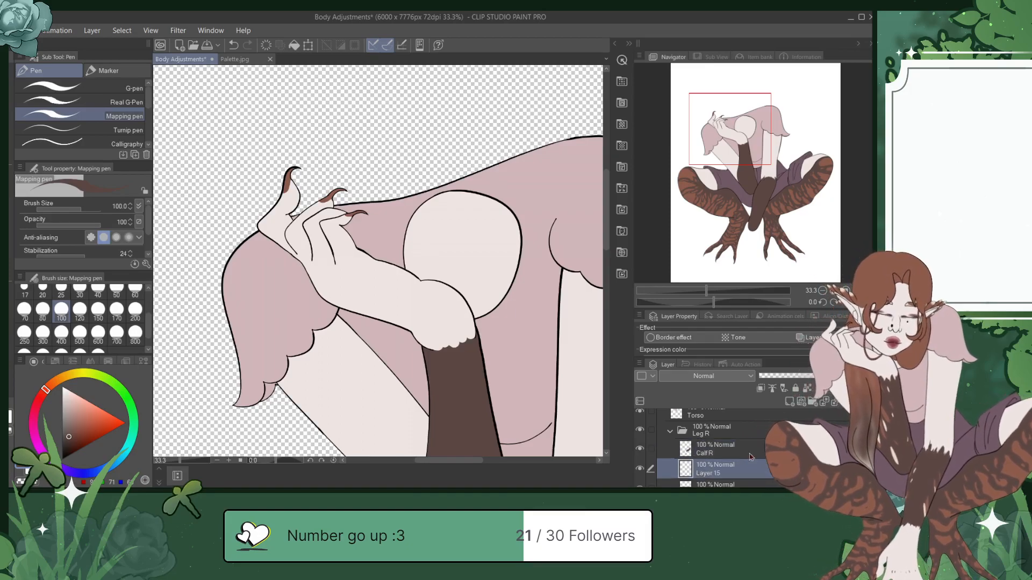
pyautogui.scroll(-2, 767, 433)
pyautogui.click(835, 403)
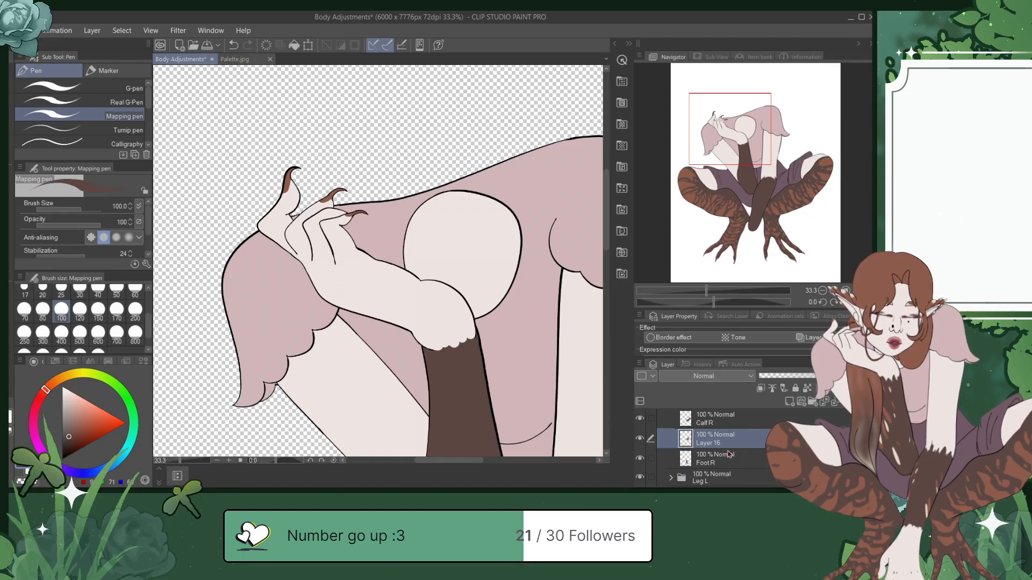
pyautogui.write('Thigh R')
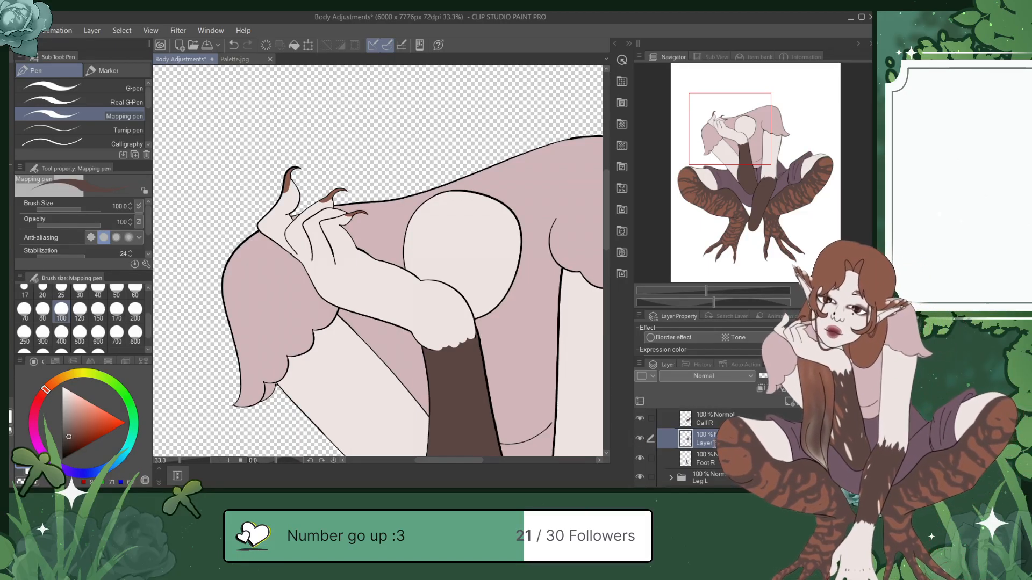
pyautogui.press('Return')
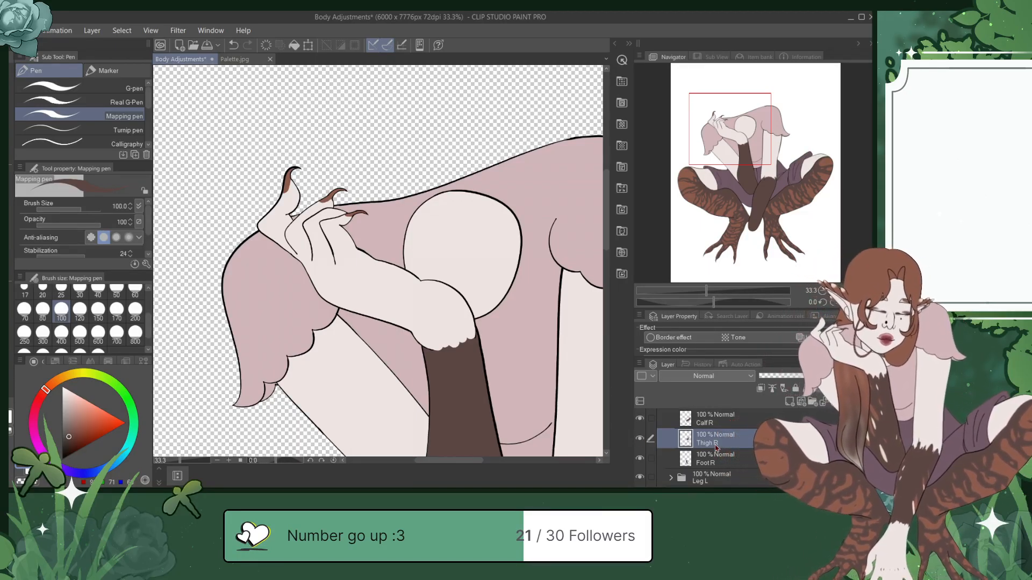
# Step: Collapse the Leg R folder, expand Leg L, and merge Layer 20 and the clipped Layer 26 into Layer 23
pyautogui.scroll(3, 752, 447)
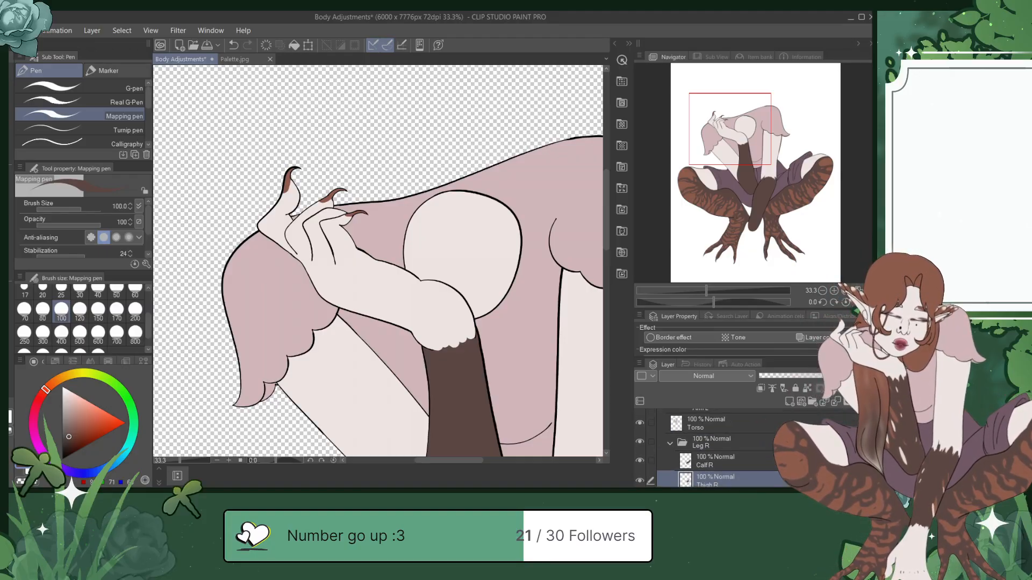
pyautogui.click(672, 445)
pyautogui.scroll(-2, 673, 425)
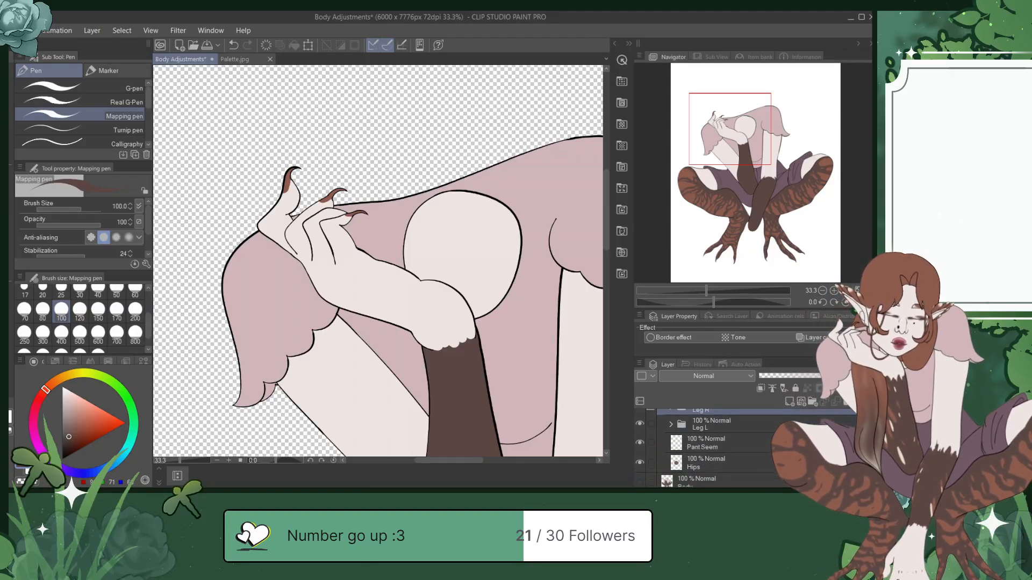
pyautogui.click(671, 423)
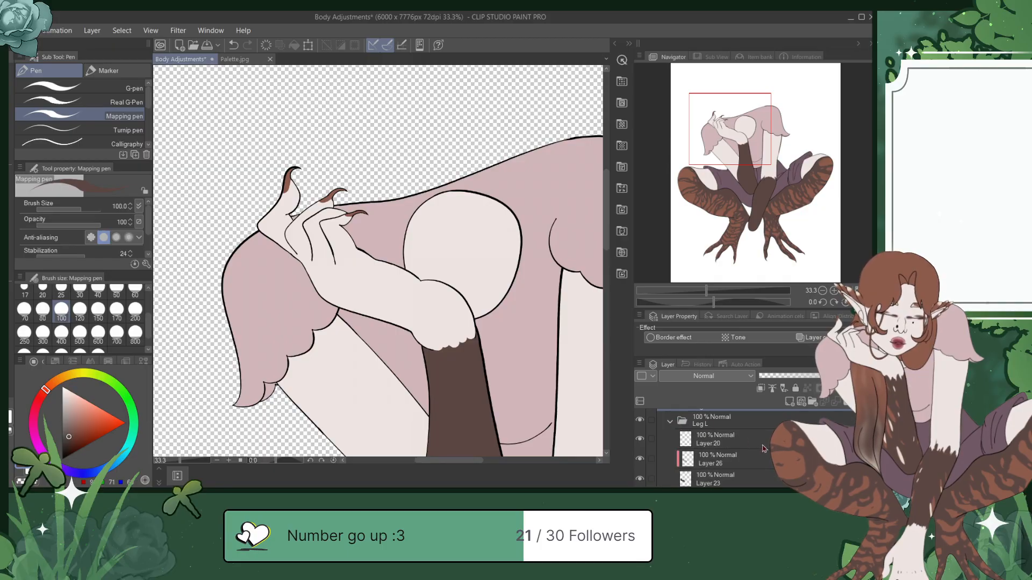
pyautogui.click(747, 459)
pyautogui.click(764, 444)
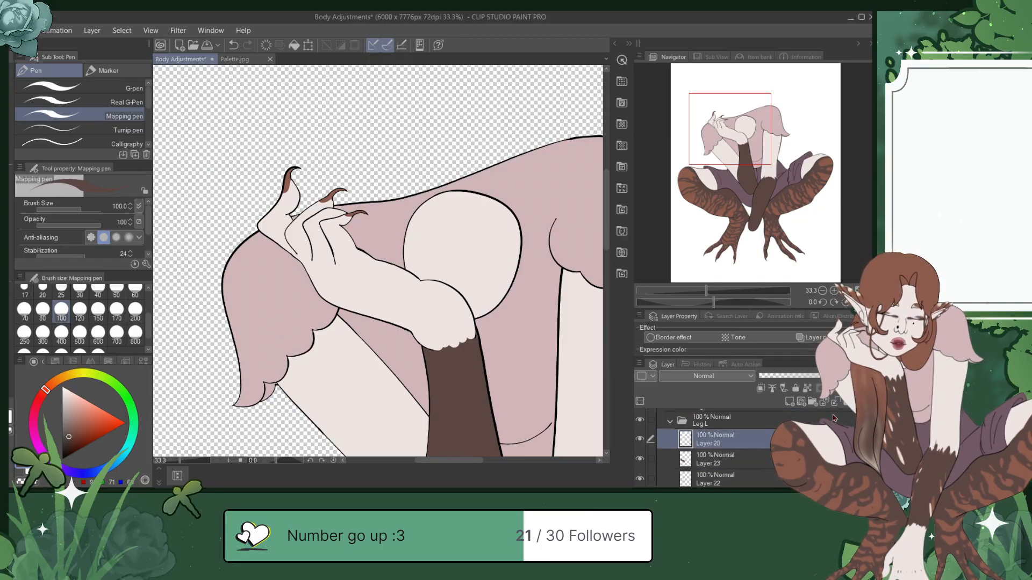
# Step: Merge Layer 19 into Layer 24 and Layer 22 into Layer 25 in the Leg L folder
pyautogui.click(777, 476)
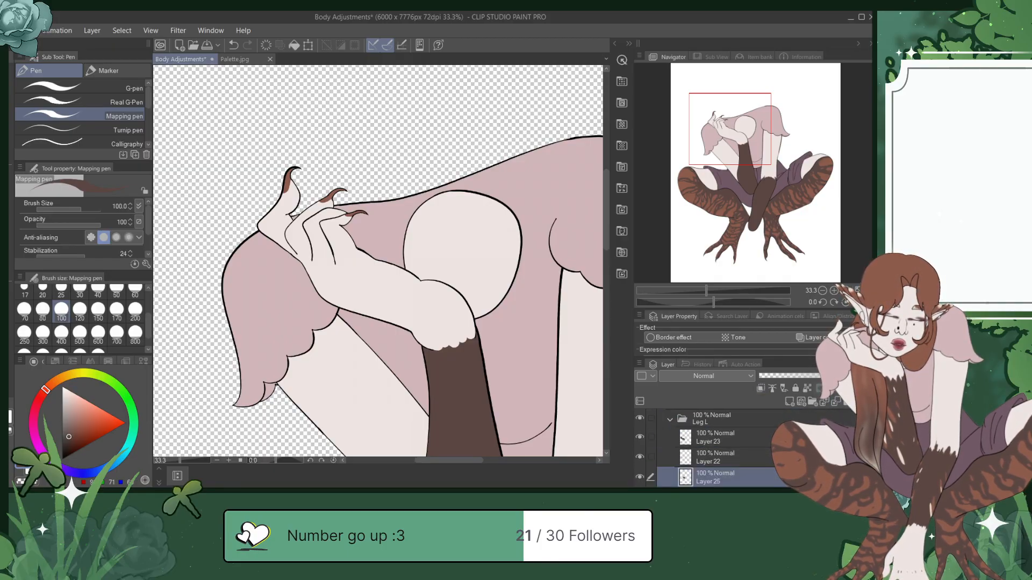
pyautogui.scroll(-2, 715, 446)
pyautogui.click(759, 473)
pyautogui.hotkey('ctrl', 'e')
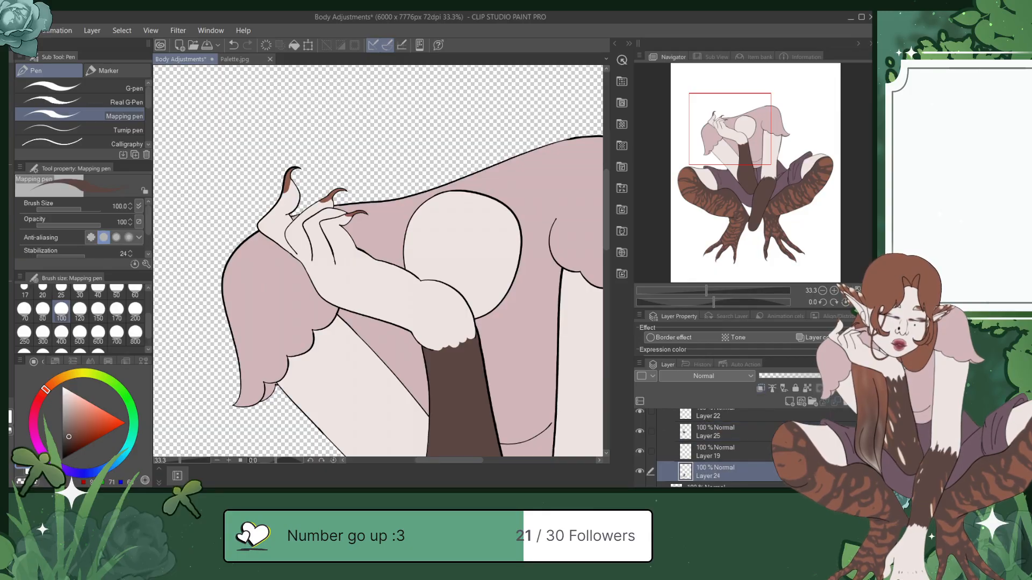
pyautogui.click(762, 452)
pyautogui.hotkey('ctrl', 'e')
pyautogui.click(753, 416)
pyautogui.click(836, 403)
pyautogui.scroll(2, 725, 446)
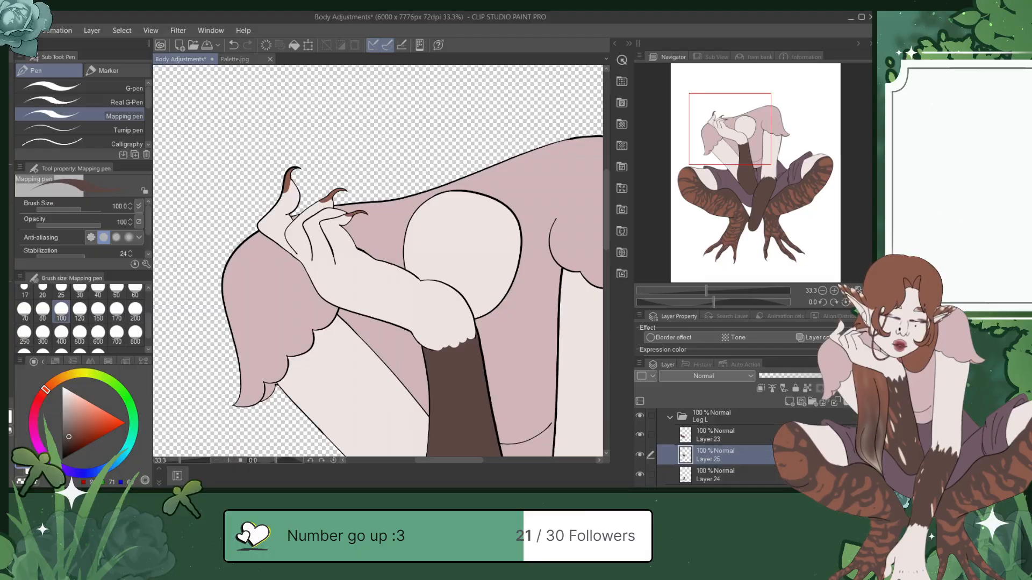
# Step: Rename Layer 23 as Calf L and Layer 25 as Thigh L in the Leg L folder
pyautogui.click(751, 438)
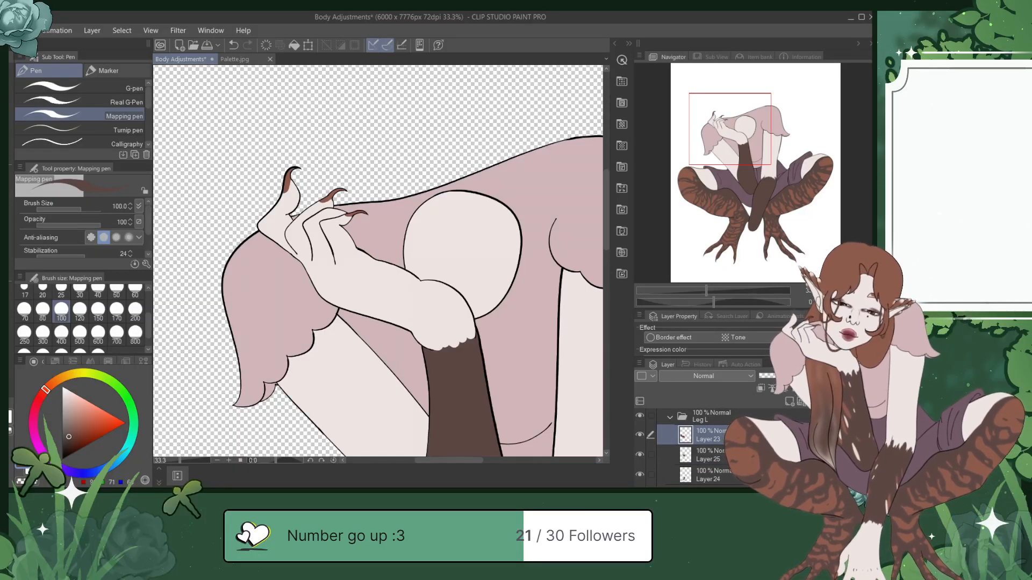
pyautogui.write('Calf L')
pyautogui.press('Return')
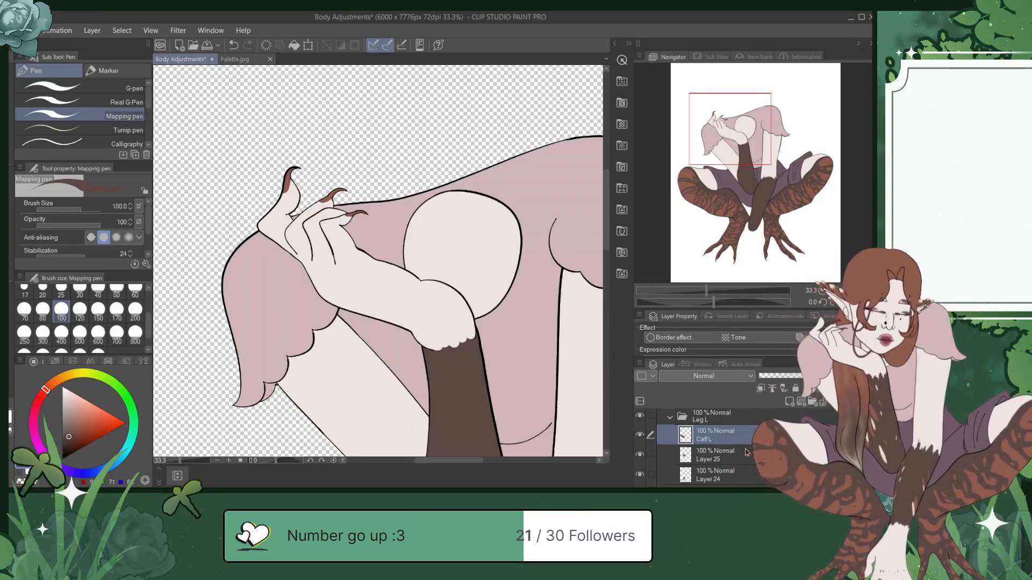
pyautogui.click(727, 460)
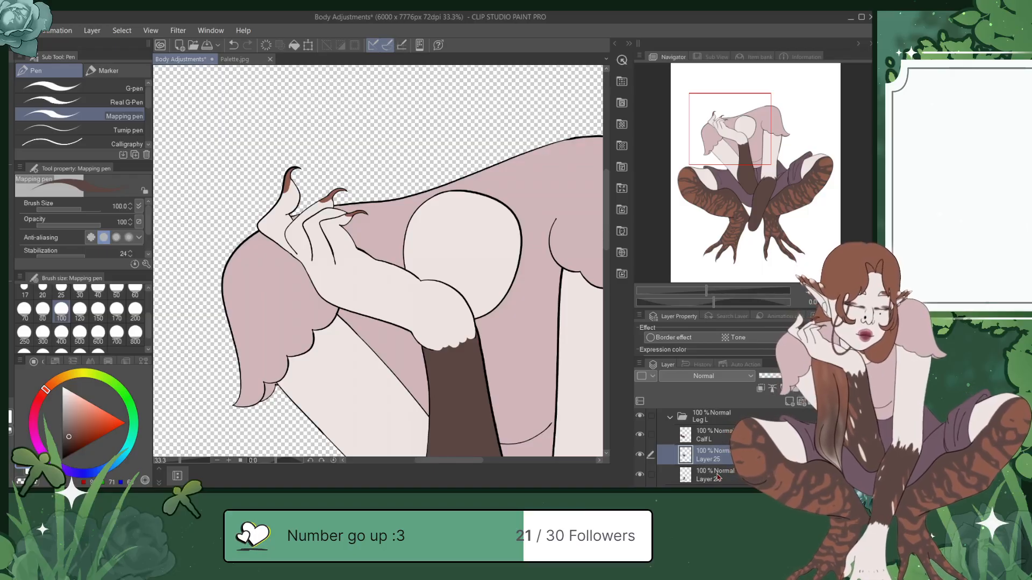
pyautogui.write('Thigh L')
pyautogui.press('Return')
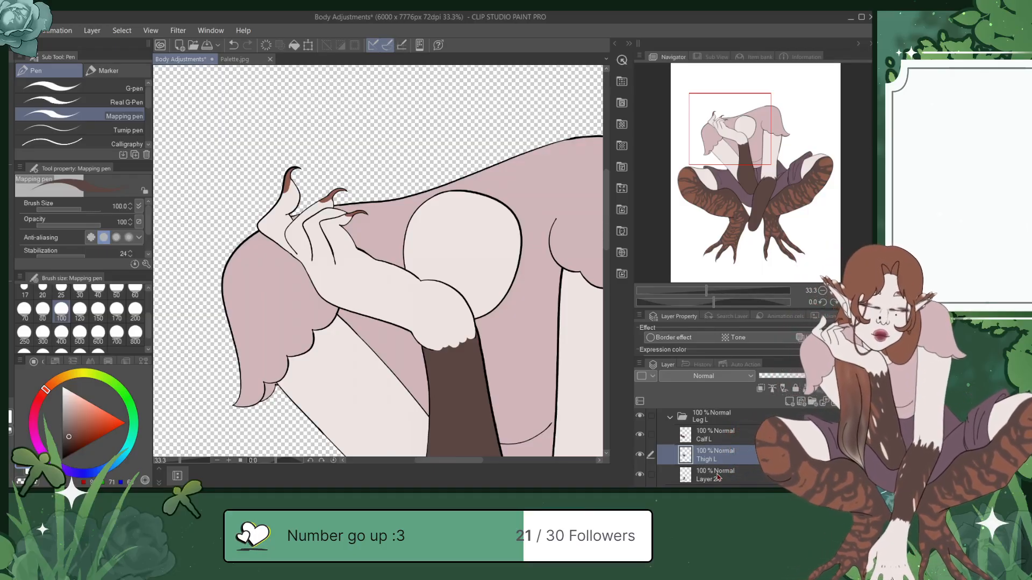
# Step: Rename Layer 24 in the Leg L folder as Foot L and save the drawing
pyautogui.click(720, 478)
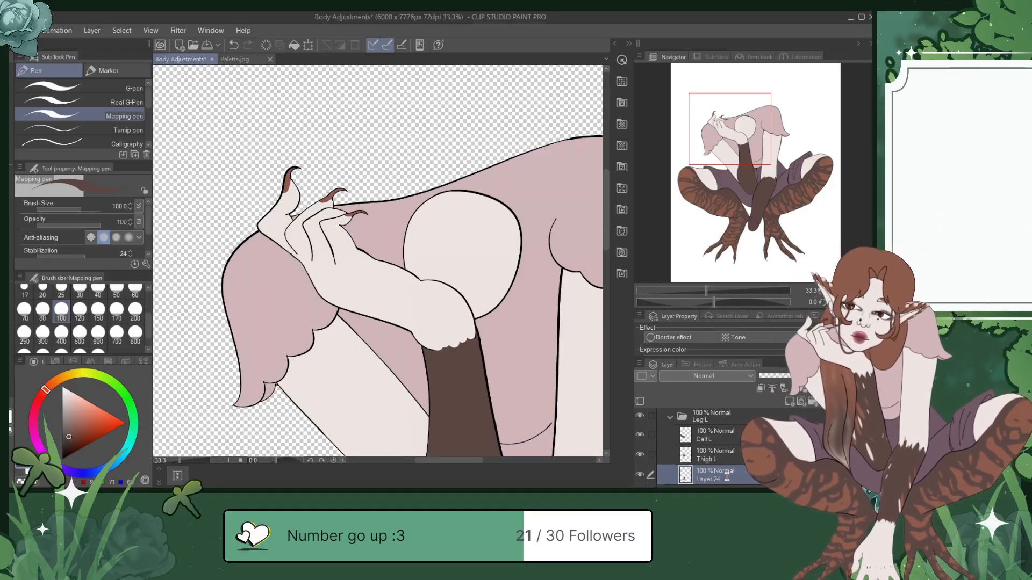
pyautogui.write('Foot L')
pyautogui.press('Return')
pyautogui.hotkey('ctrl', 's')
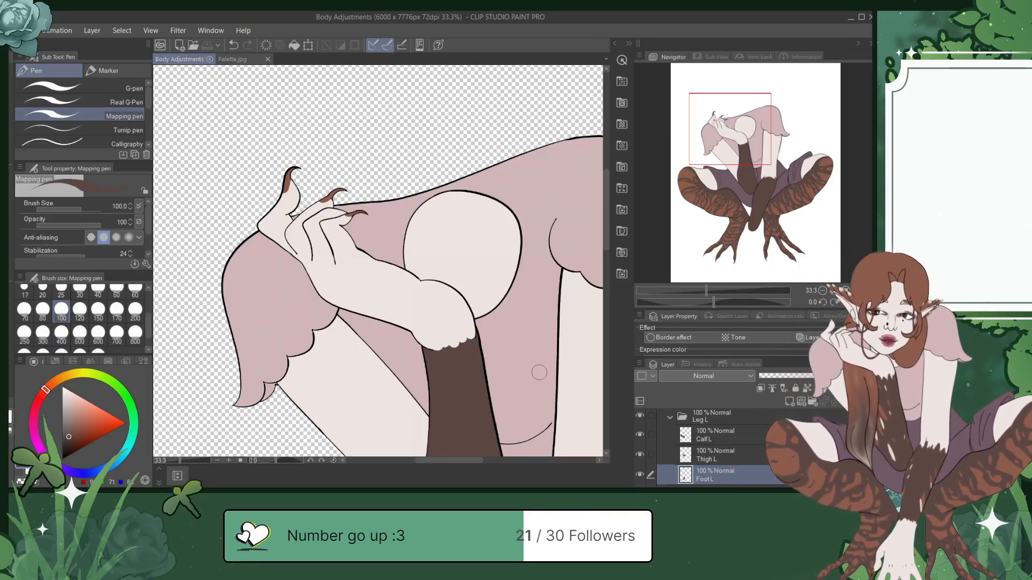
pyautogui.scroll(-1, 527, 306)
pyautogui.scroll(-5, 527, 306)
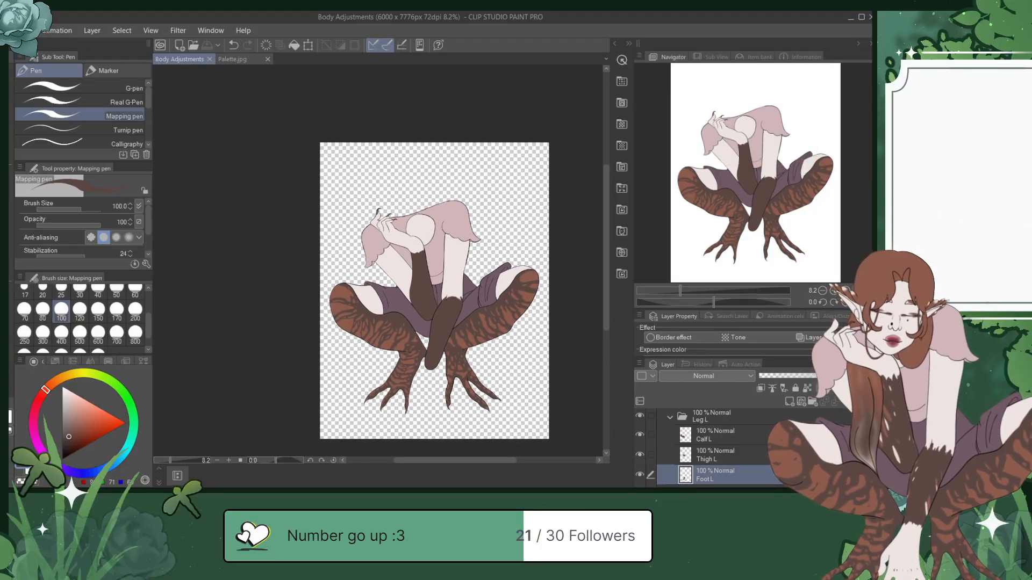
# Step: Collapse the Leg L folder and expand the Arm R folder and its Hand R subfolder
pyautogui.click(670, 417)
pyautogui.scroll(3, 672, 438)
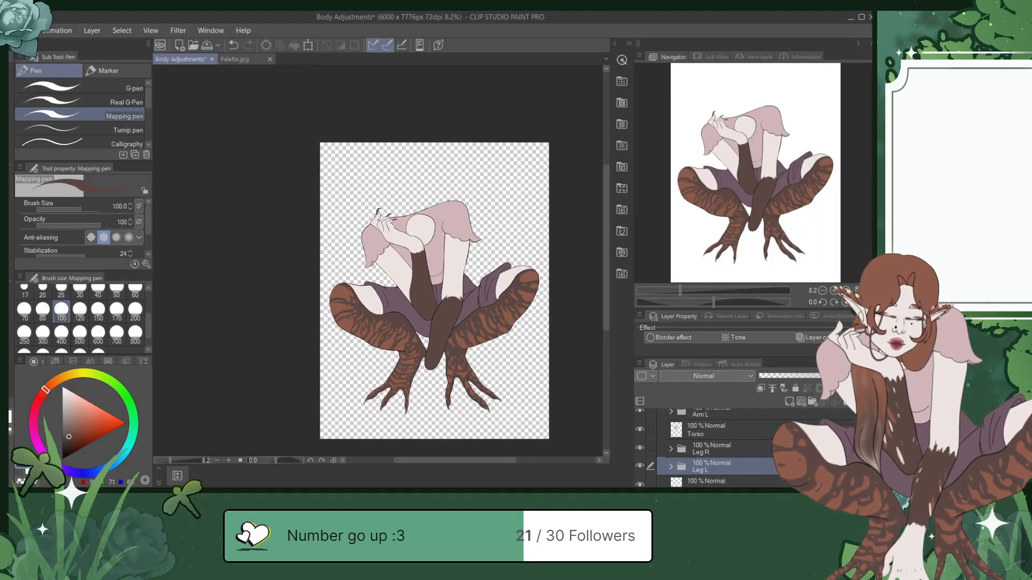
pyautogui.click(640, 433)
pyautogui.click(640, 433)
pyautogui.click(640, 415)
pyautogui.click(640, 415)
pyautogui.click(670, 415)
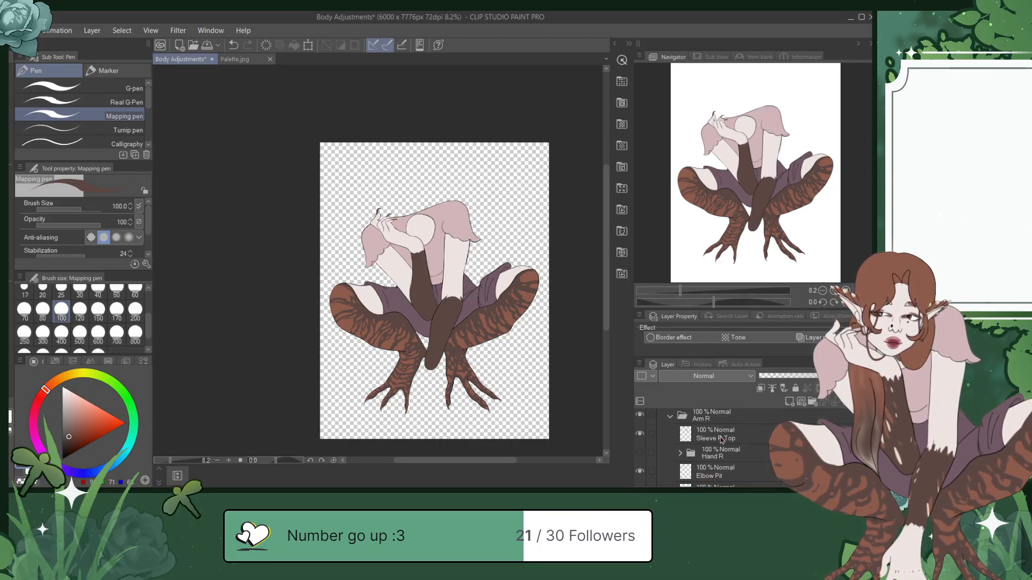
pyautogui.click(715, 453)
pyautogui.click(679, 454)
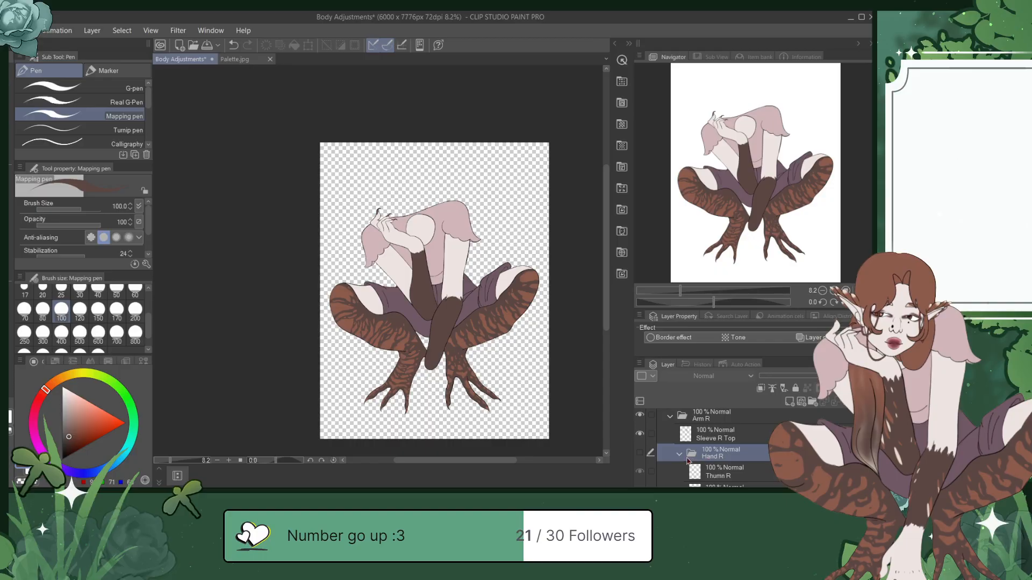
# Step: Correct the Thumn R layer's name to Thumb R, make the Hand R folder visible, and save the drawing
pyautogui.click(728, 475)
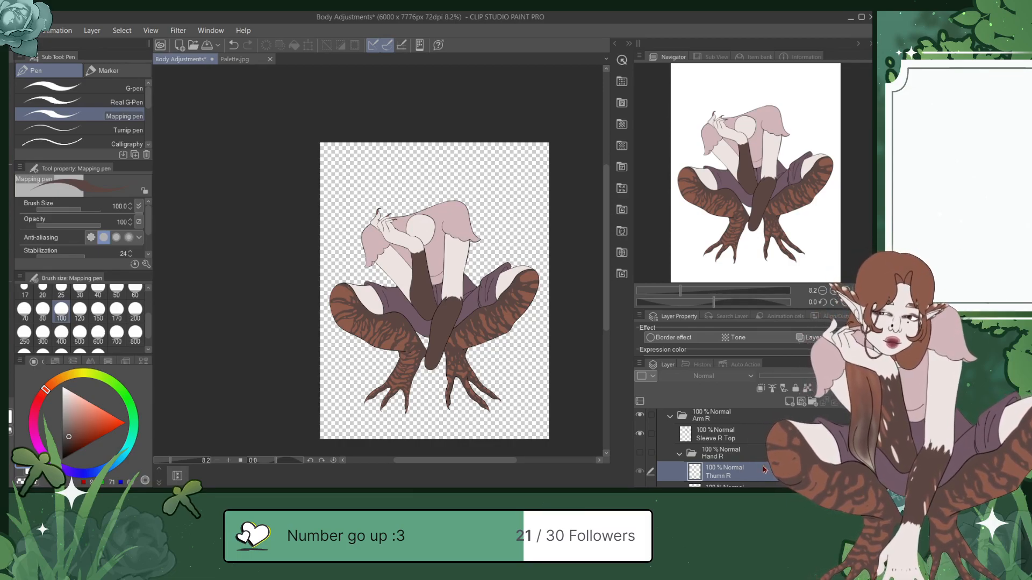
pyautogui.click(639, 453)
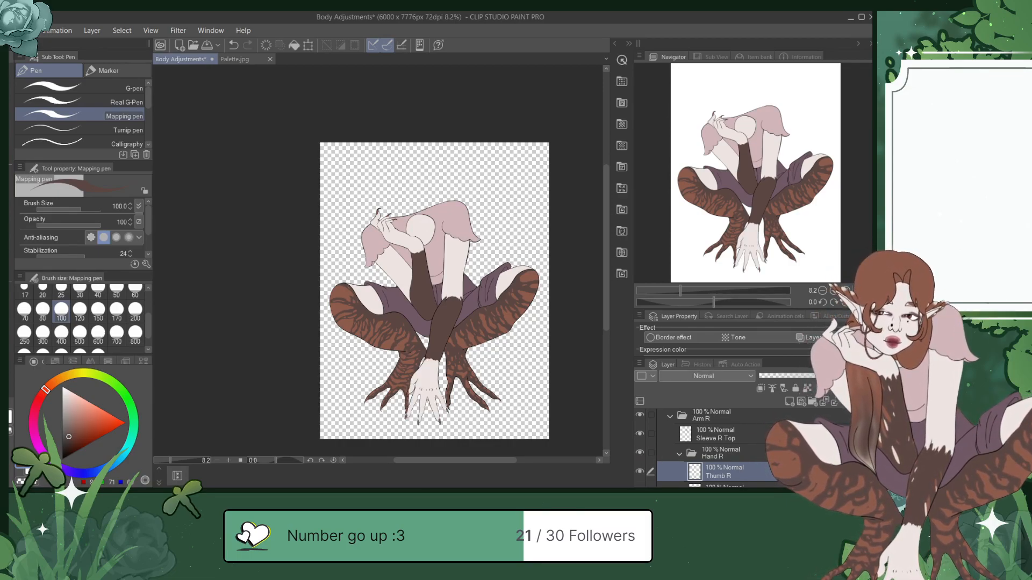
pyautogui.scroll(-5, 698, 447)
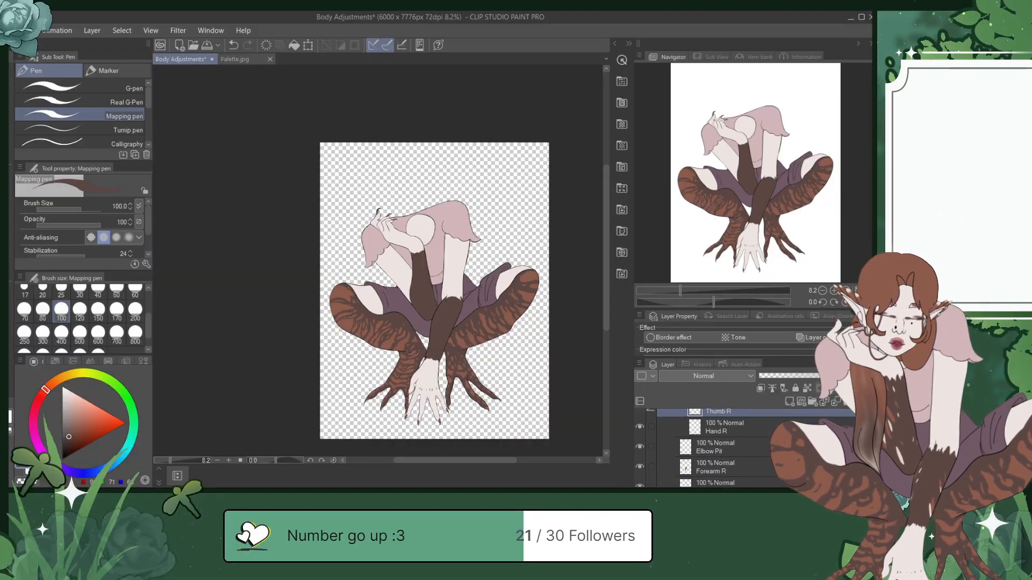
pyautogui.scroll(2, 699, 446)
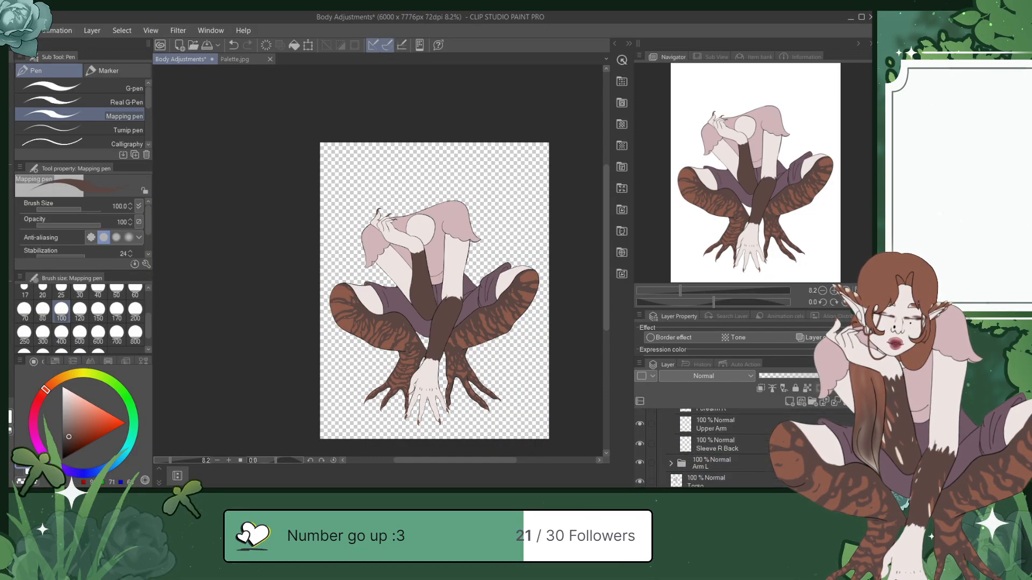
pyautogui.scroll(3, 698, 446)
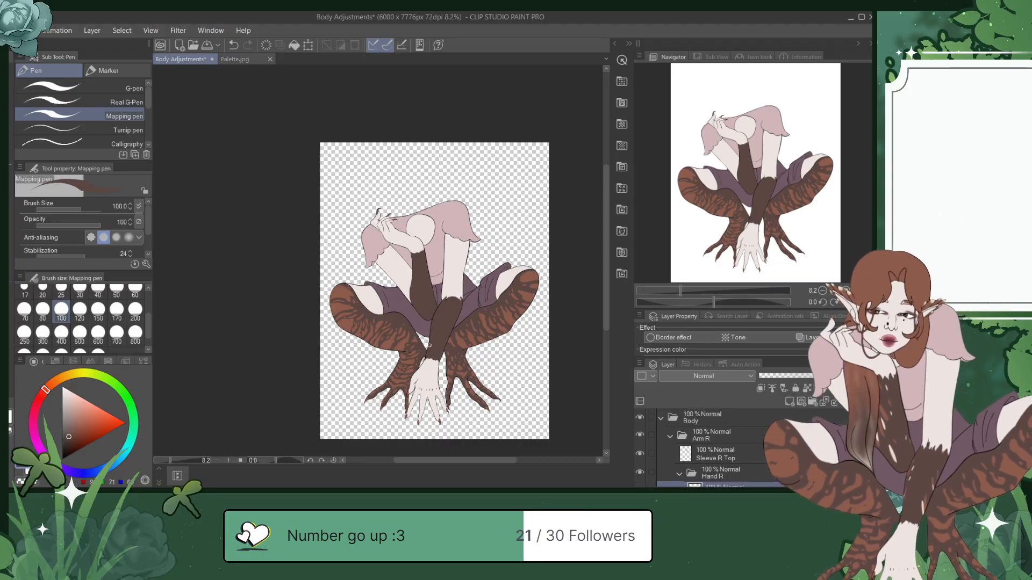
pyautogui.hotkey('ctrl', 's')
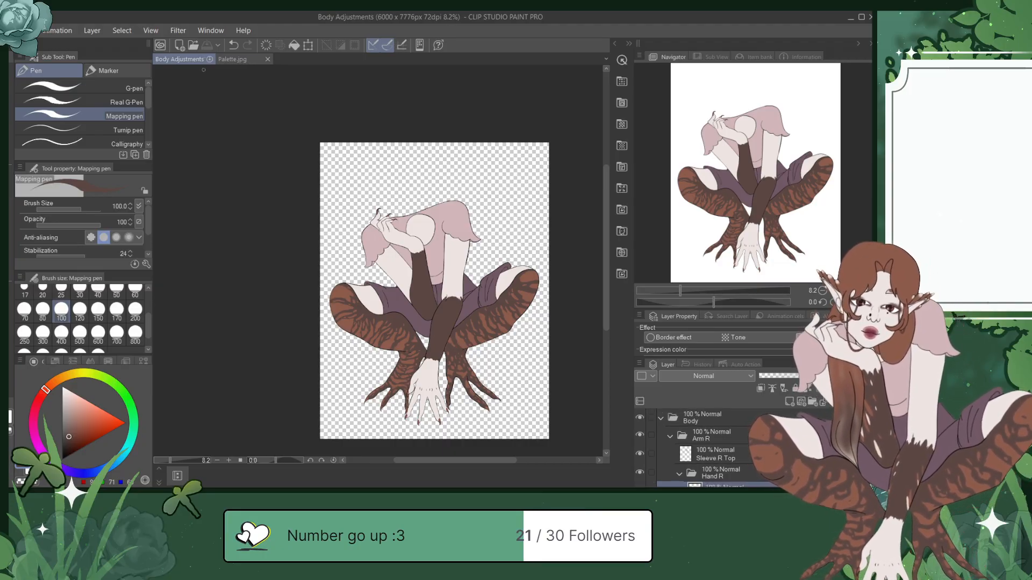
# Step: Close Palette.jpg and Body Adjustments.psd, and exit Clip Studio Paint
pyautogui.click(267, 60)
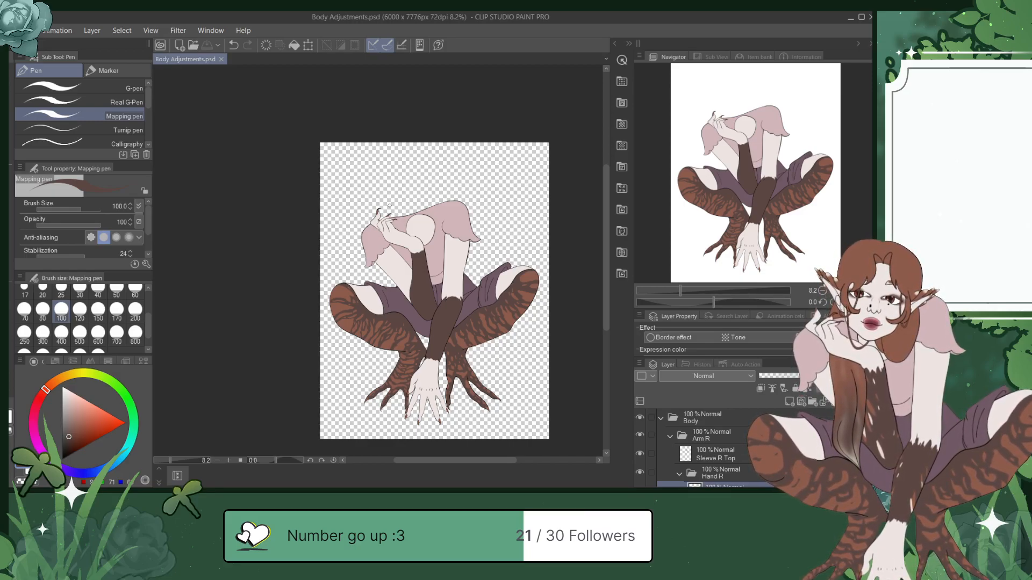
pyautogui.click(221, 59)
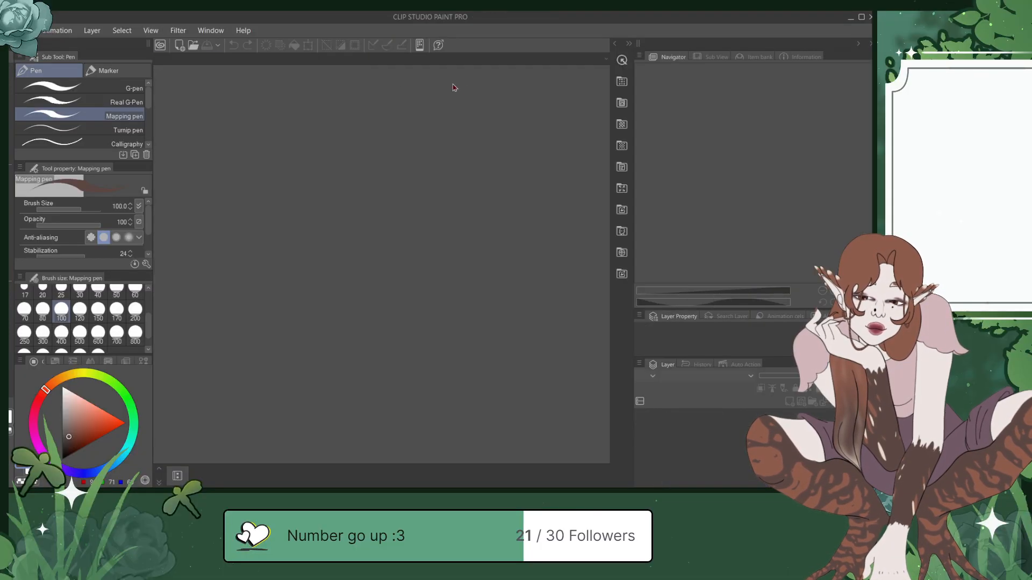
pyautogui.click(871, 17)
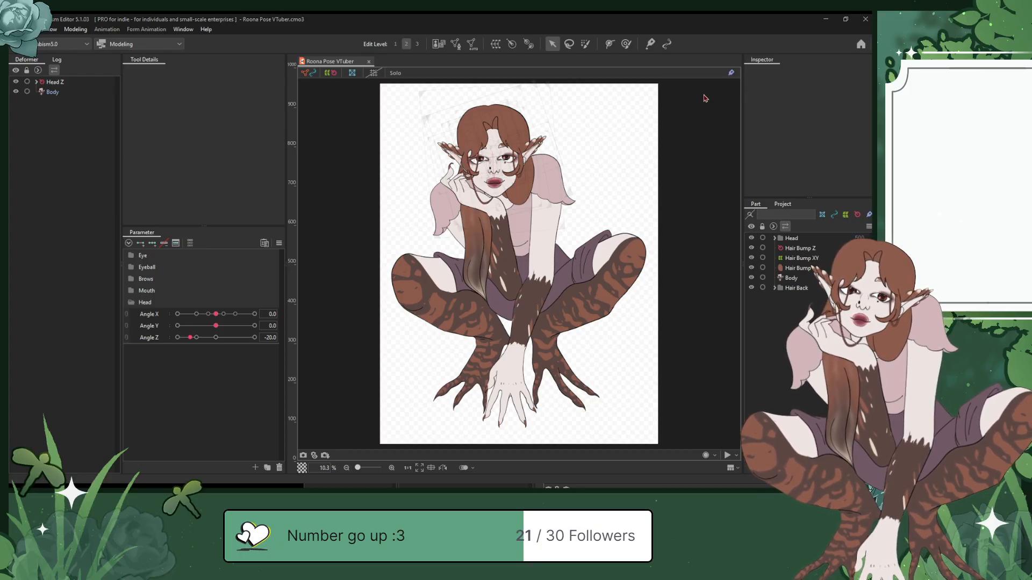
# Step: Switch to Live2D Cubism Editor and bring Body Adjustments.psd into the Roona Pose VTuber model
pyautogui.doubleClick(596, 23)
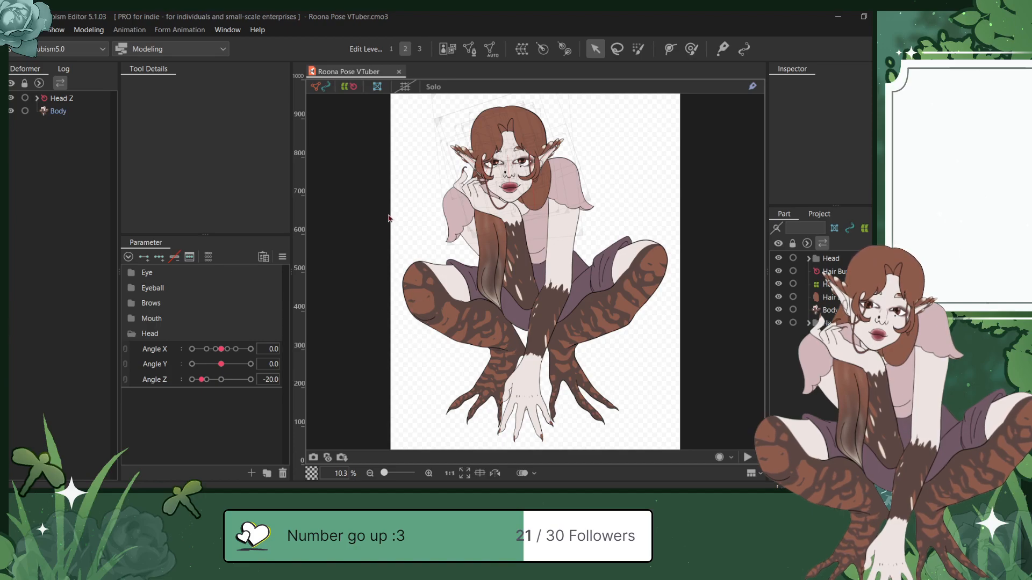
pyautogui.click(430, 345)
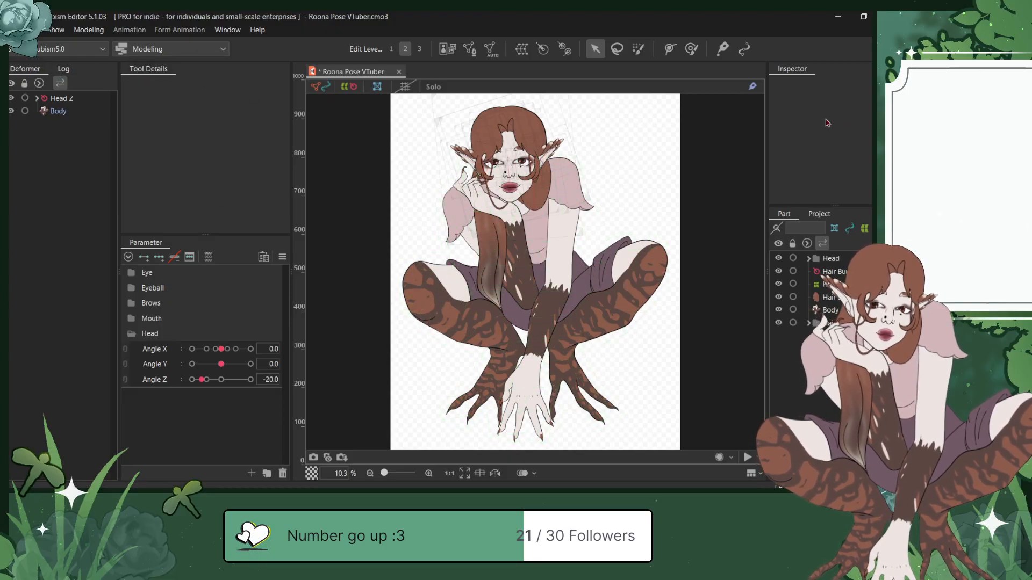
# Step: Show the Roona Pose VTuber project's source images and expand Body Adjustments
pyautogui.click(819, 214)
pyautogui.click(786, 216)
pyautogui.click(809, 216)
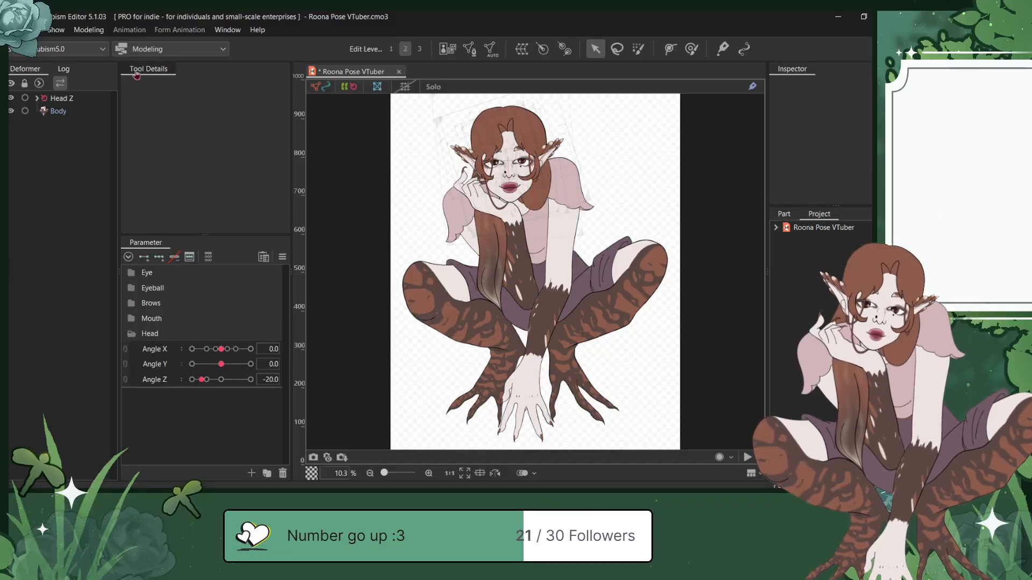
pyautogui.click(807, 228)
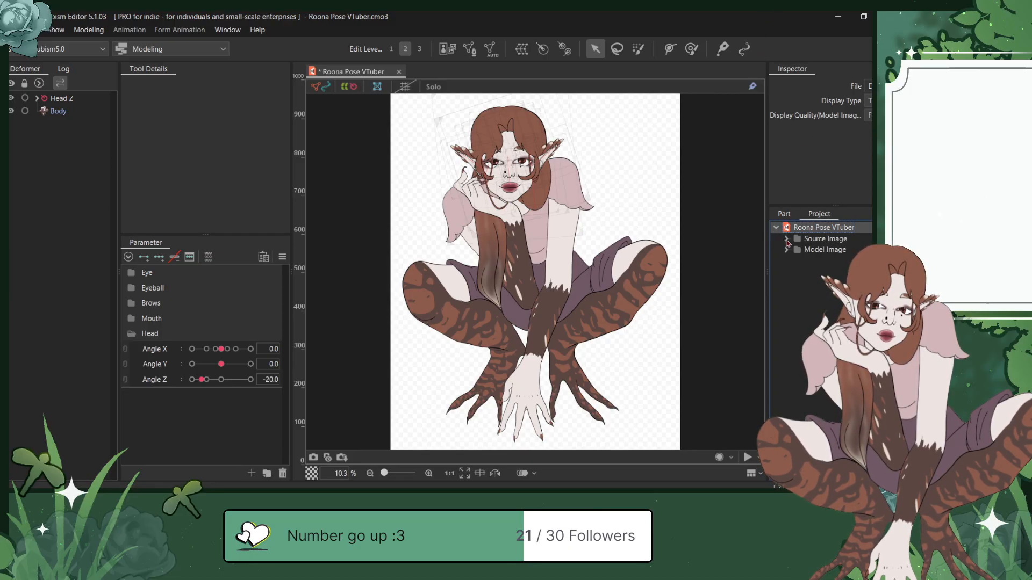
pyautogui.click(818, 263)
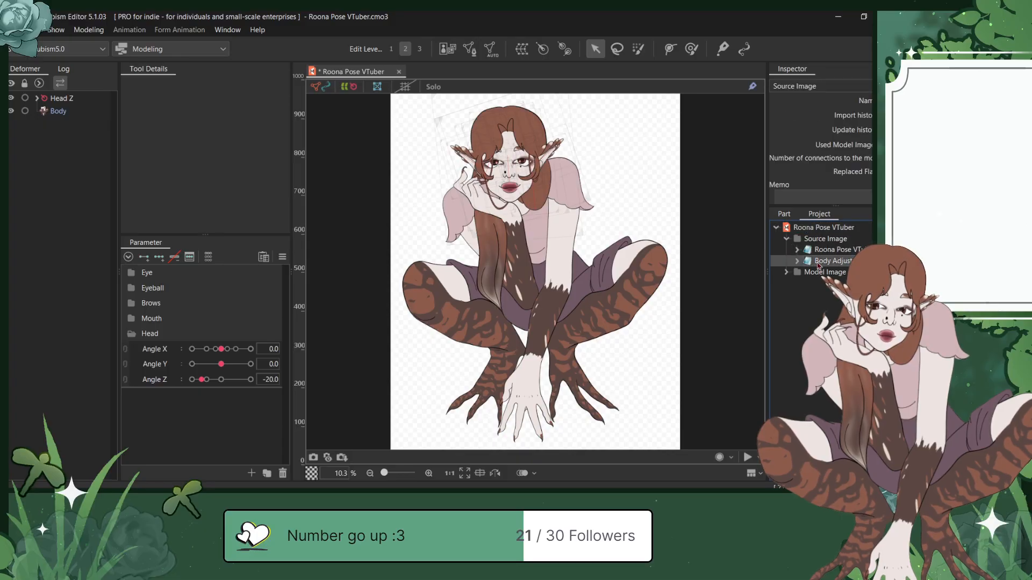
pyautogui.click(799, 284)
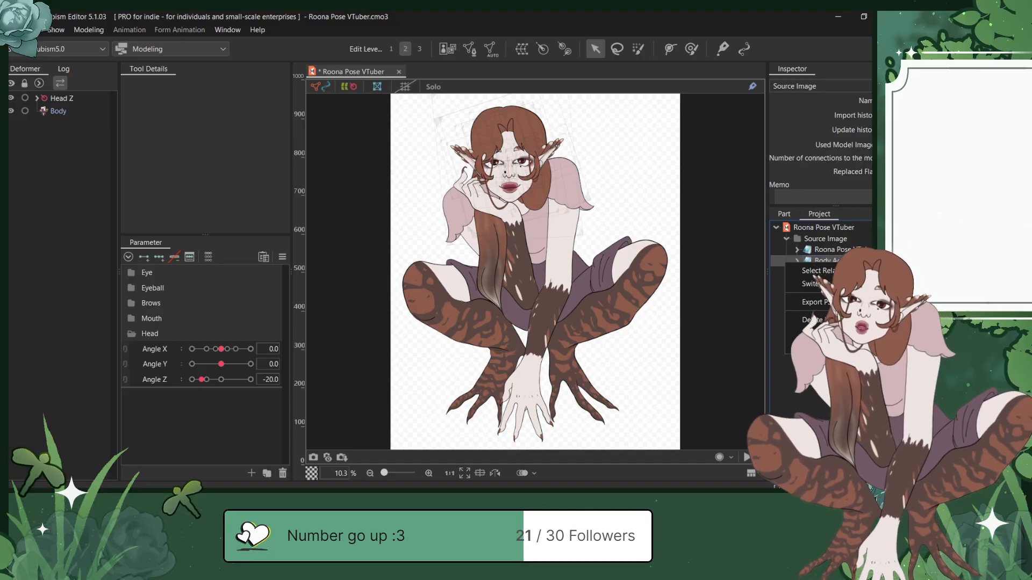
pyautogui.click(816, 283)
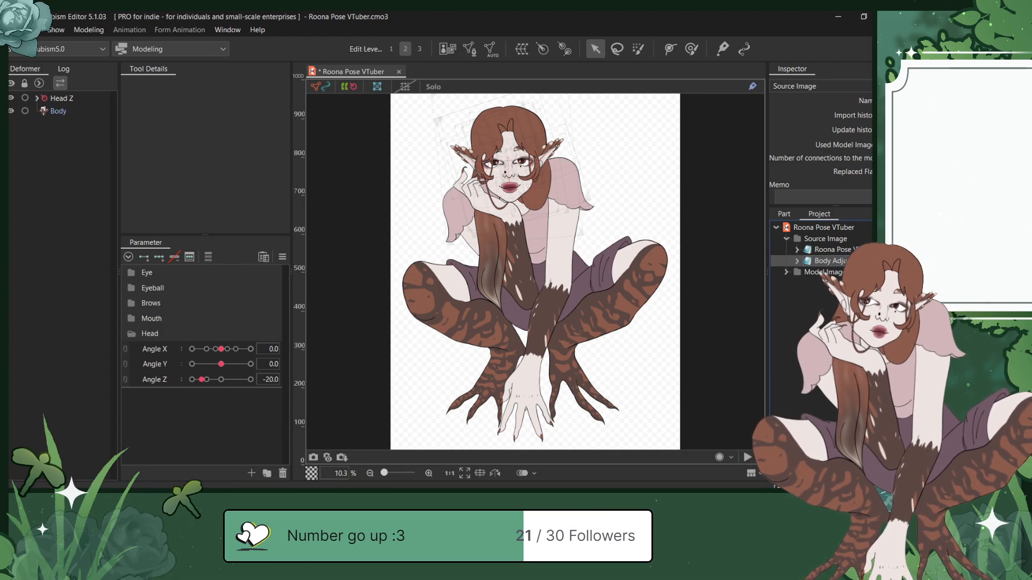
pyautogui.click(797, 261)
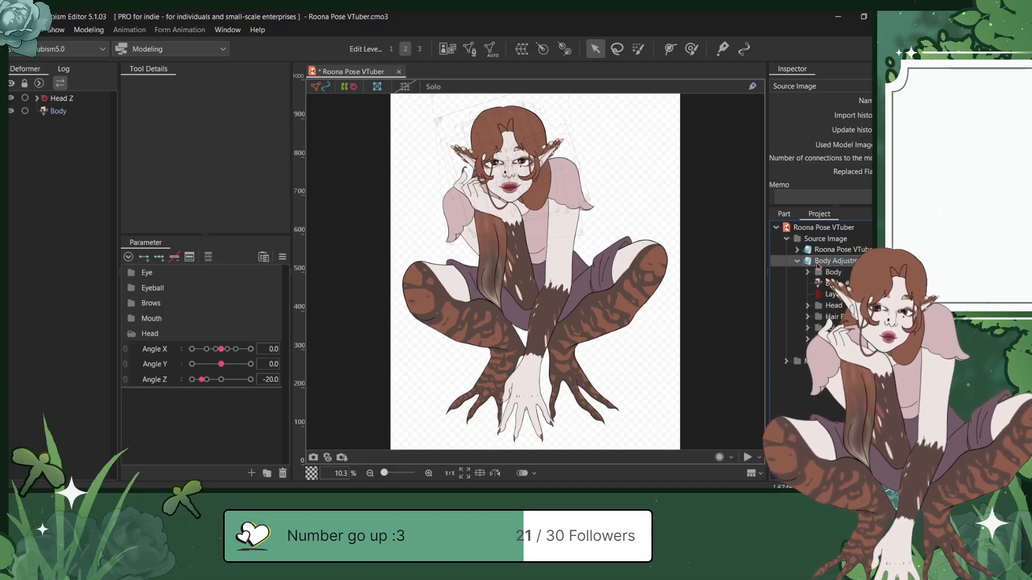
pyautogui.click(822, 273)
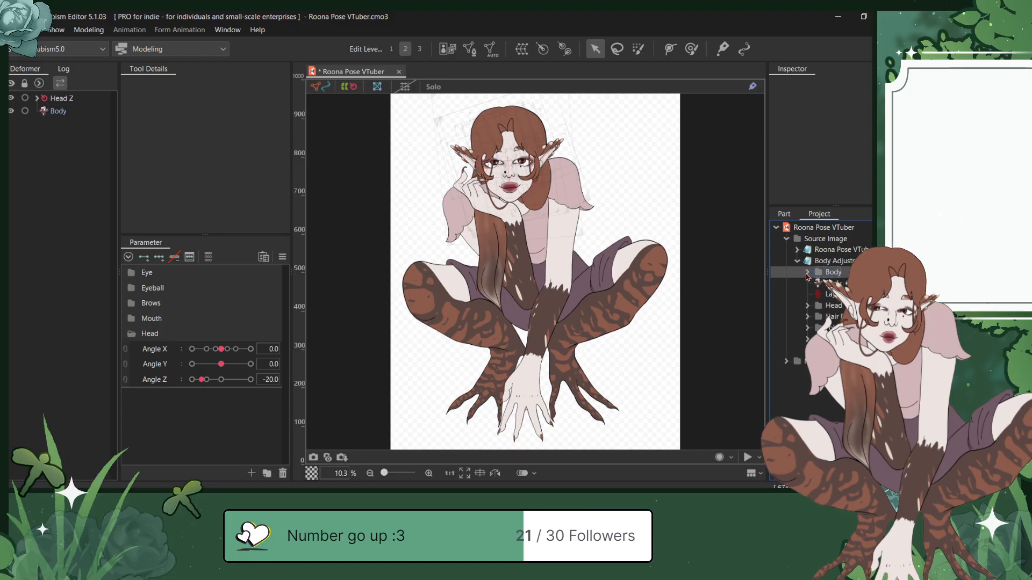
pyautogui.click(809, 283)
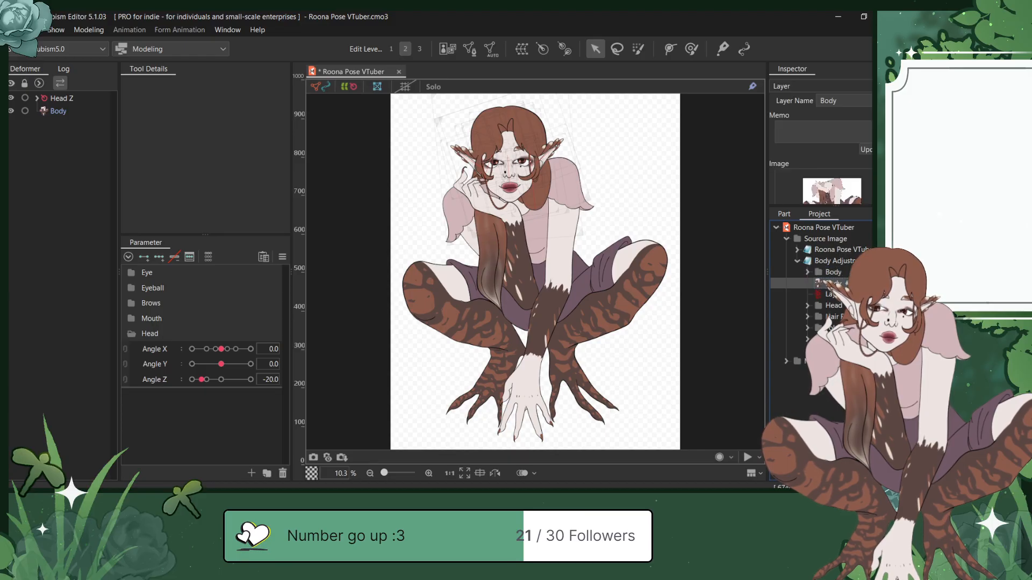
pyautogui.click(822, 273)
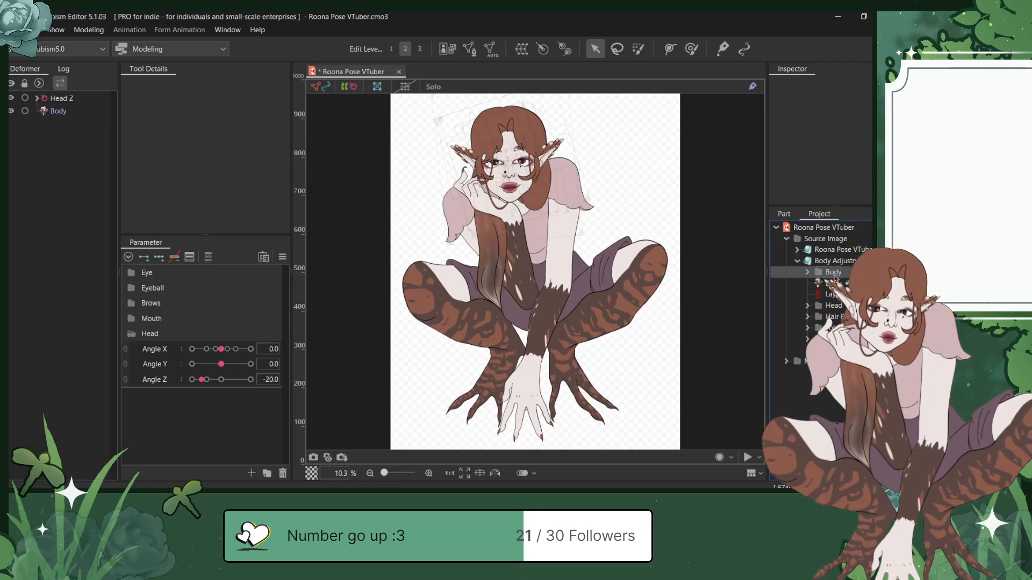
pyautogui.click(824, 283)
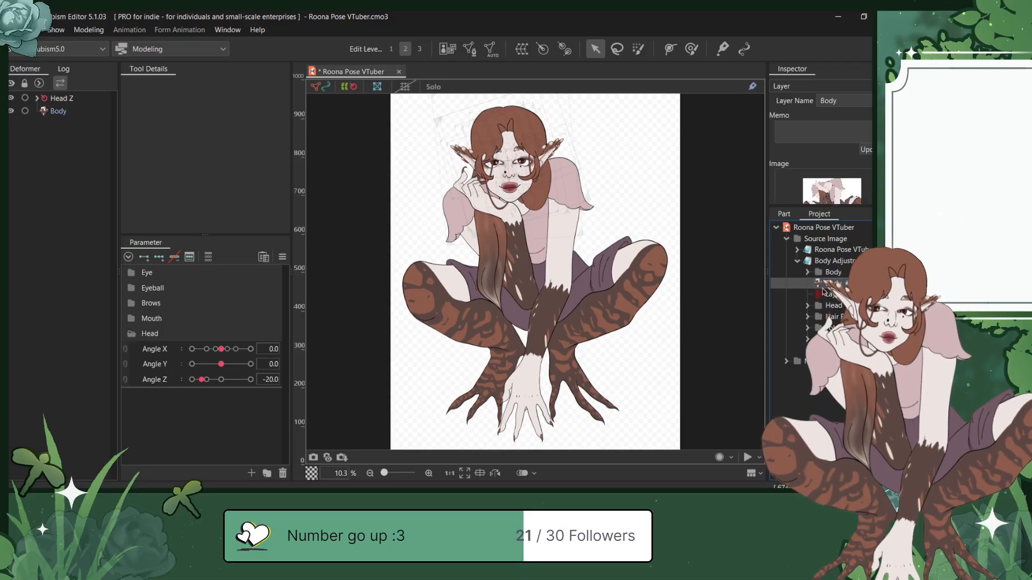
pyautogui.keyDown('shift'); pyautogui.click(830, 351); pyautogui.keyUp('shift')
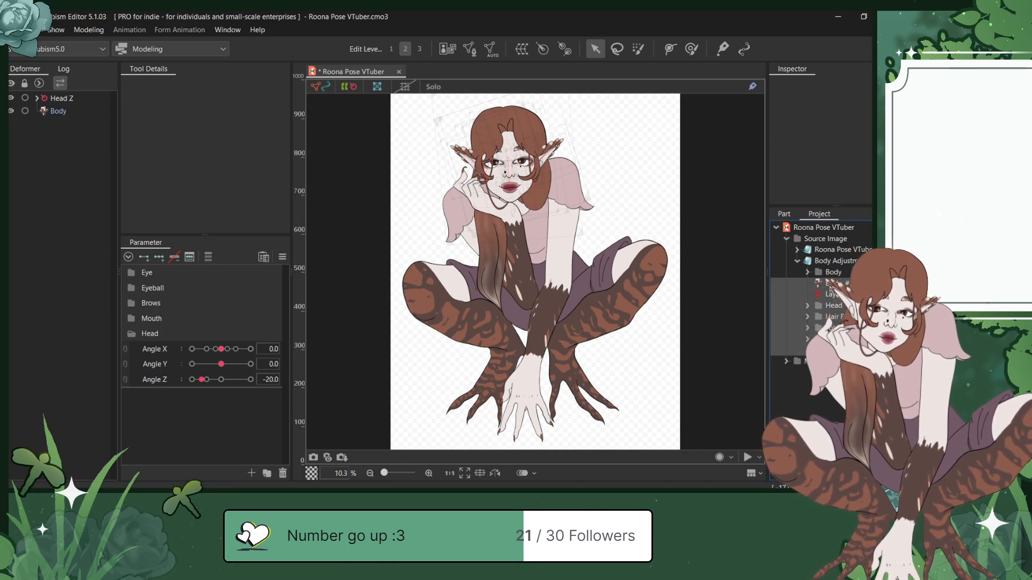
pyautogui.rightClick(830, 289)
pyautogui.press('Escape')
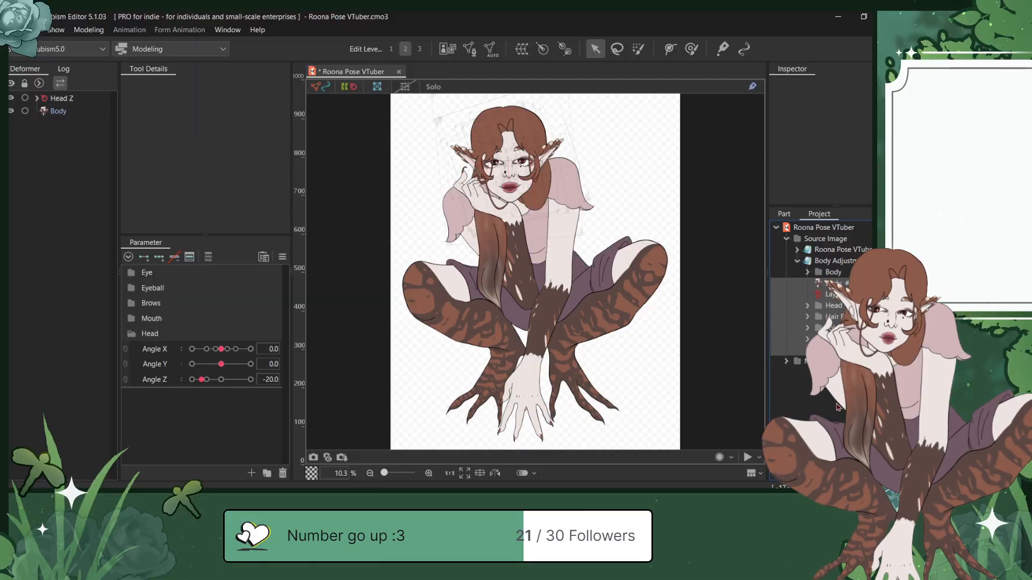
# Step: Expand the Body folder of Body Adjustments down to the layers inside its arm, hand and leg subfolders
pyautogui.click(808, 272)
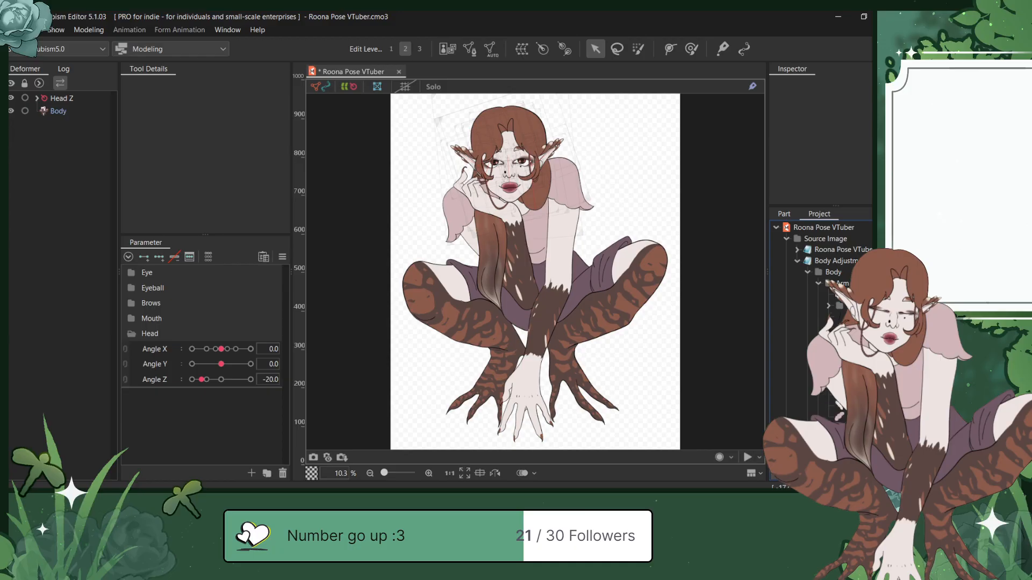
pyautogui.scroll(-3, 820, 323)
pyautogui.click(818, 389)
pyautogui.scroll(-3, 822, 384)
pyautogui.click(840, 376)
pyautogui.scroll(2, 840, 376)
pyautogui.scroll(5, 843, 305)
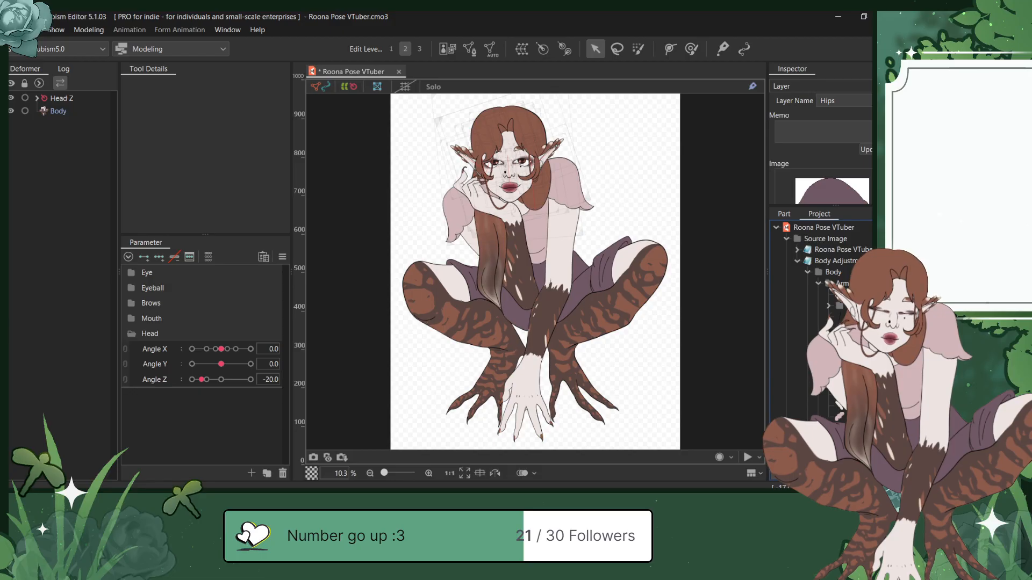
pyautogui.click(829, 306)
pyautogui.scroll(-3, 834, 317)
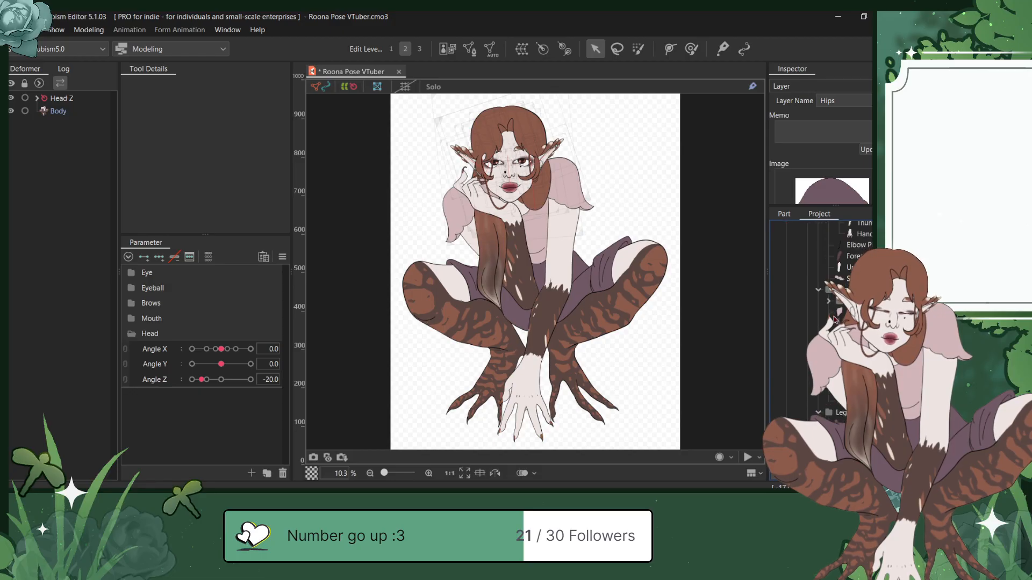
pyautogui.scroll(-3, 832, 307)
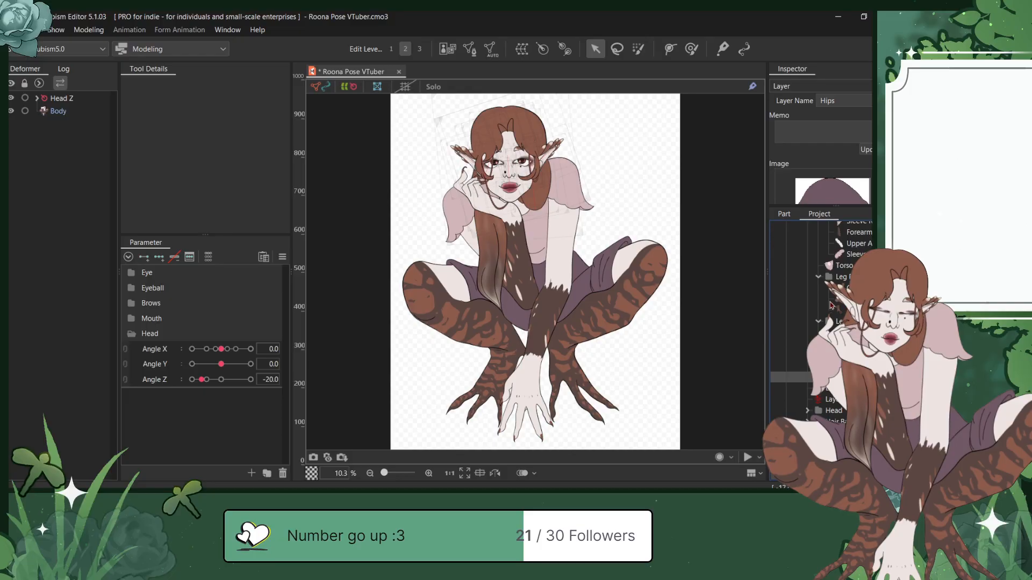
pyautogui.scroll(6, 831, 306)
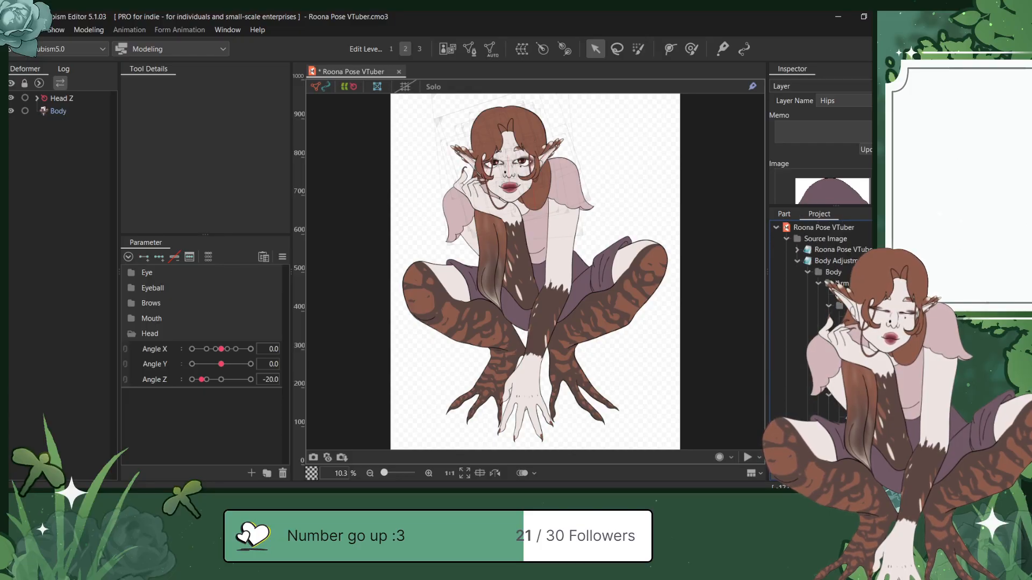
# Step: Create model images from the Sleeve R Top, Thumb R and Hand R layers in the Arm R folder
pyautogui.click(829, 274)
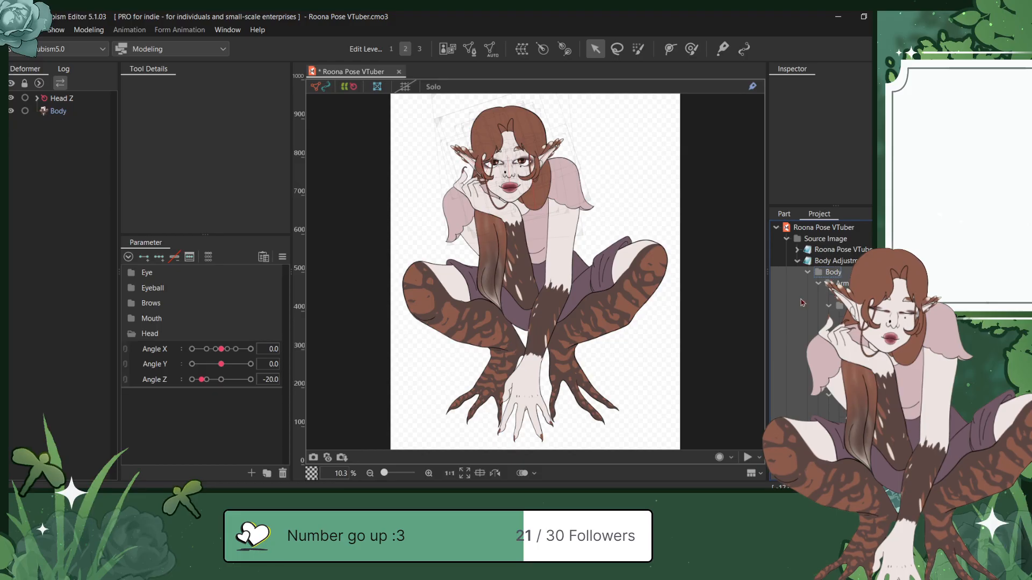
pyautogui.click(841, 292)
pyautogui.rightClick(842, 292)
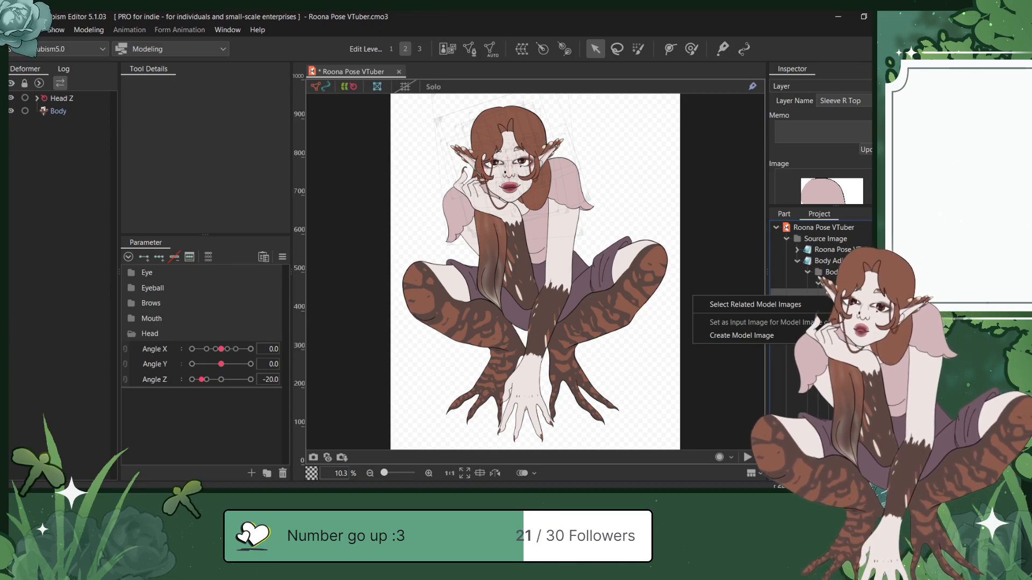
pyautogui.click(742, 335)
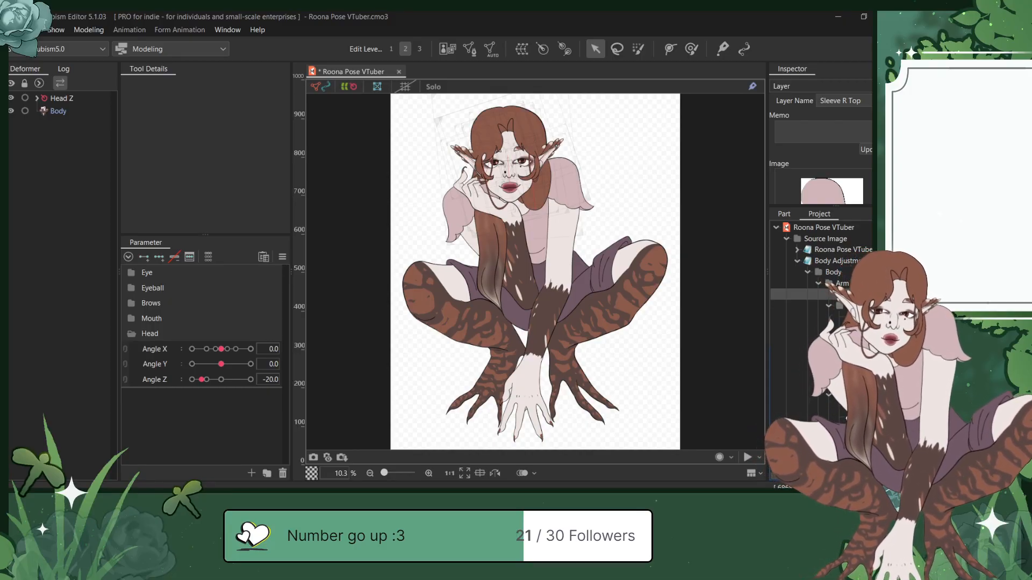
pyautogui.rightClick(852, 292)
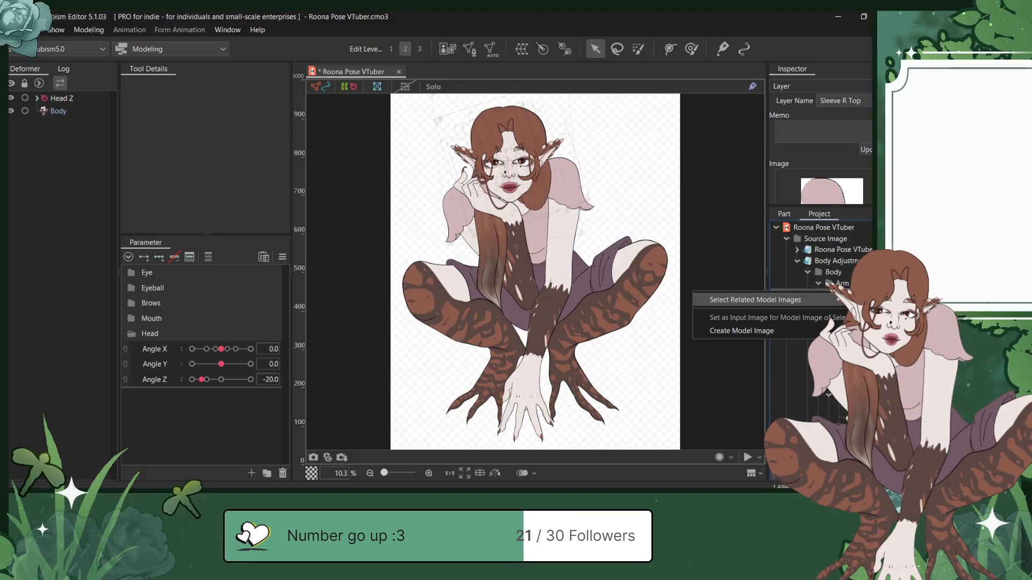
pyautogui.click(759, 331)
pyautogui.click(852, 317)
pyautogui.rightClick(852, 317)
pyautogui.click(759, 354)
pyautogui.click(851, 338)
pyautogui.rightClick(852, 339)
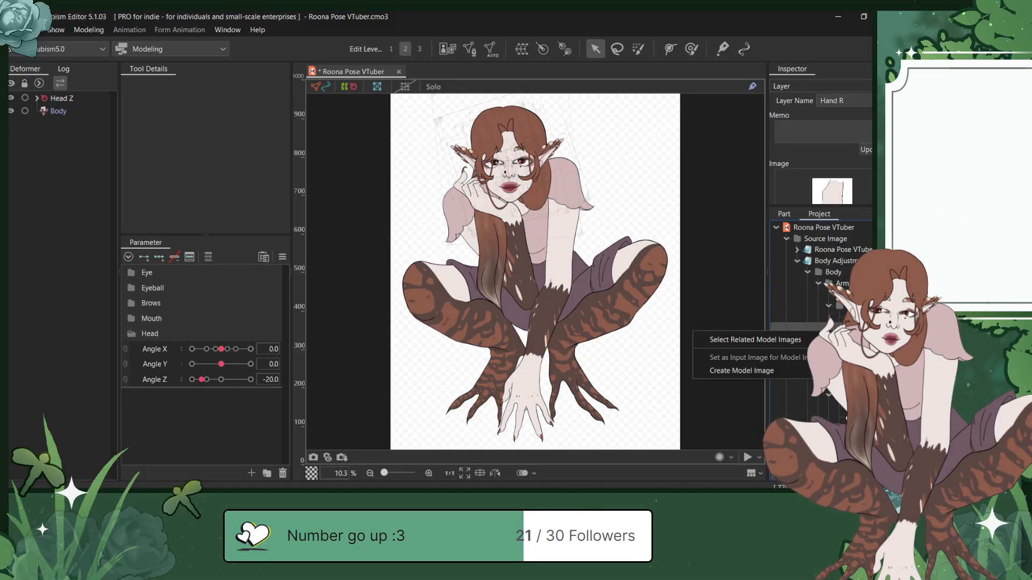
pyautogui.click(758, 371)
# Step: Create model images from the Elbow Pit, Forearm R, Upper Arm and Sleeve R Back layers
pyautogui.click(852, 350)
pyautogui.rightClick(852, 350)
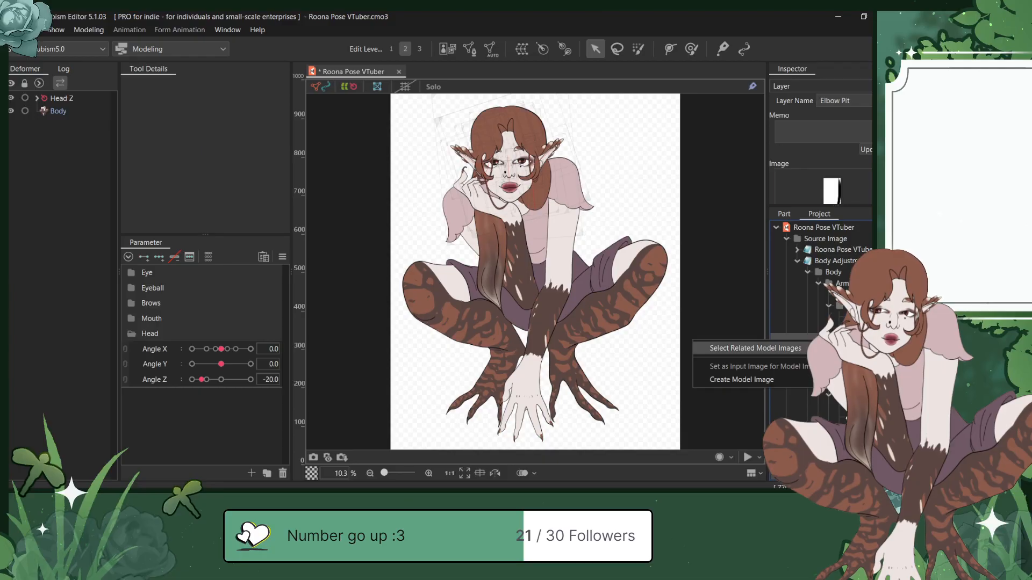
pyautogui.click(759, 381)
pyautogui.rightClick(852, 350)
pyautogui.click(769, 391)
pyautogui.rightClick(852, 362)
pyautogui.click(768, 403)
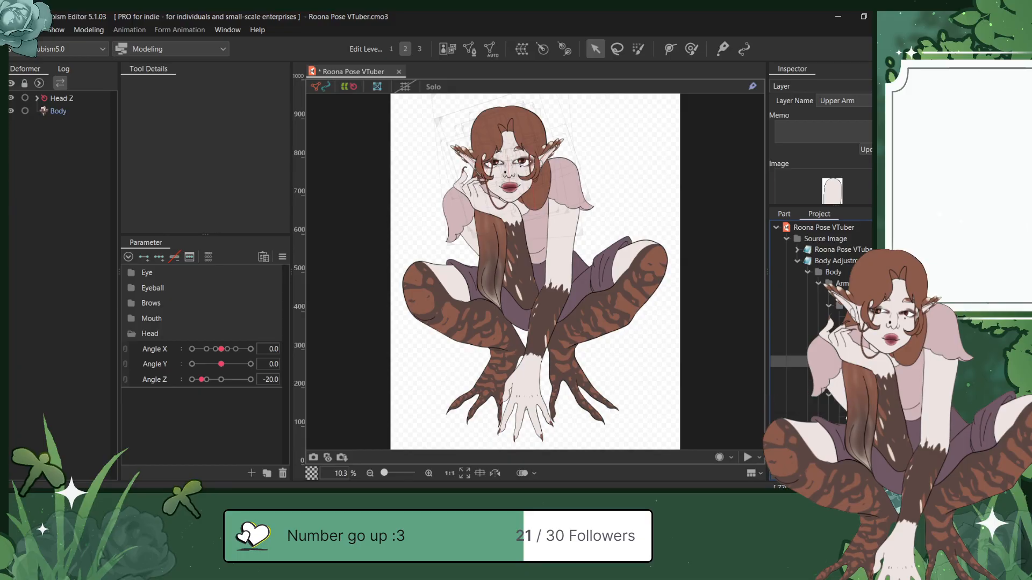
pyautogui.rightClick(851, 373)
pyautogui.click(763, 412)
# Step: Create model images from the Fingers L C, Finger L B, Finger L A and Wrist L layers
pyautogui.scroll(-2, 827, 323)
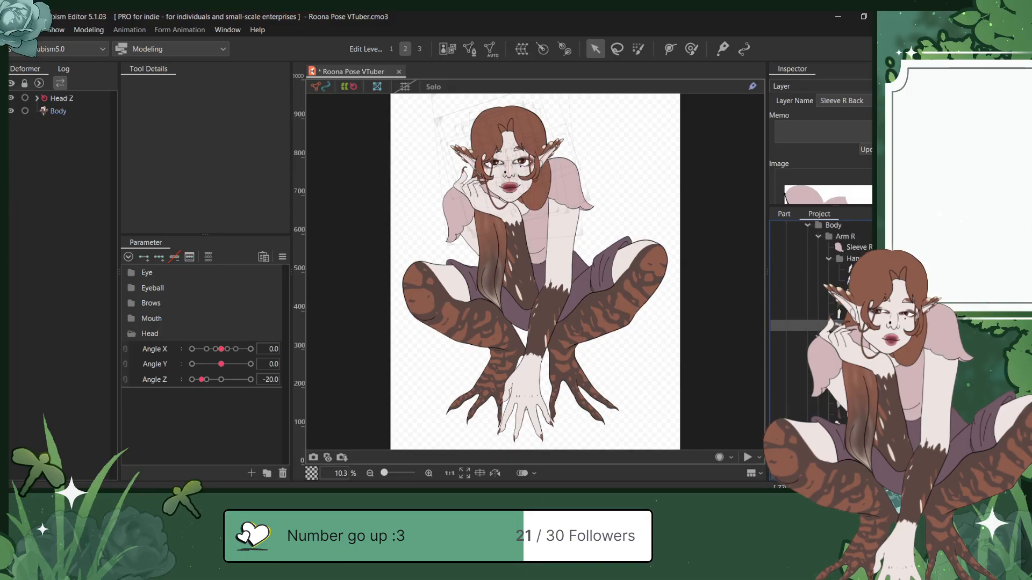
pyautogui.rightClick(852, 357)
pyautogui.click(736, 395)
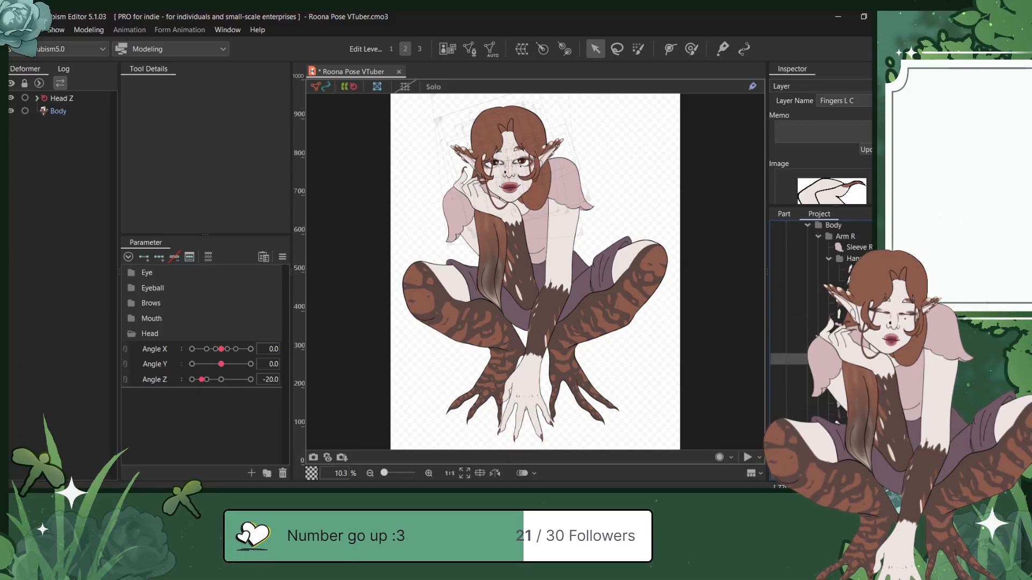
pyautogui.rightClick(852, 370)
pyautogui.click(767, 411)
pyautogui.rightClick(851, 381)
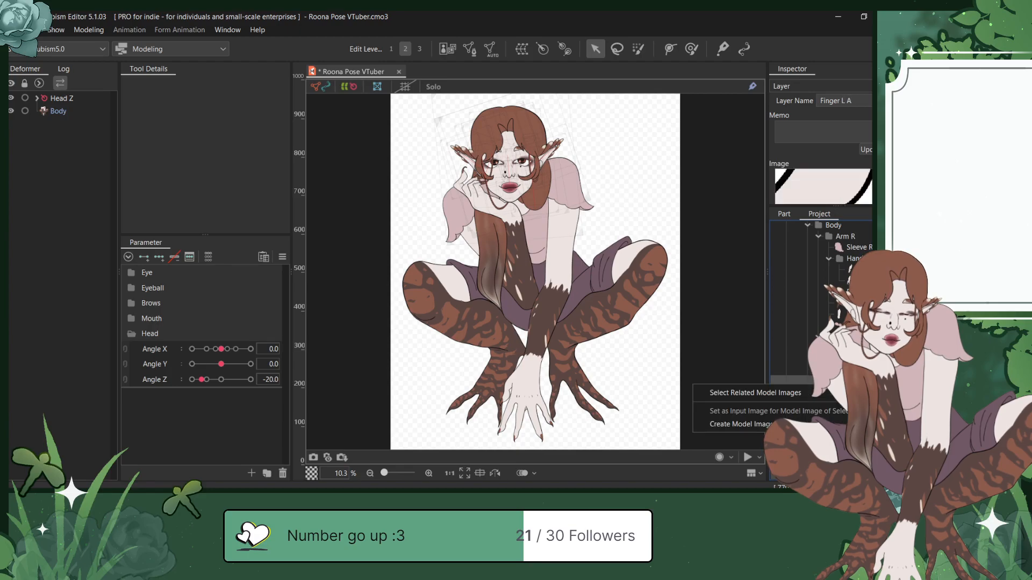
pyautogui.click(767, 424)
pyautogui.rightClick(852, 392)
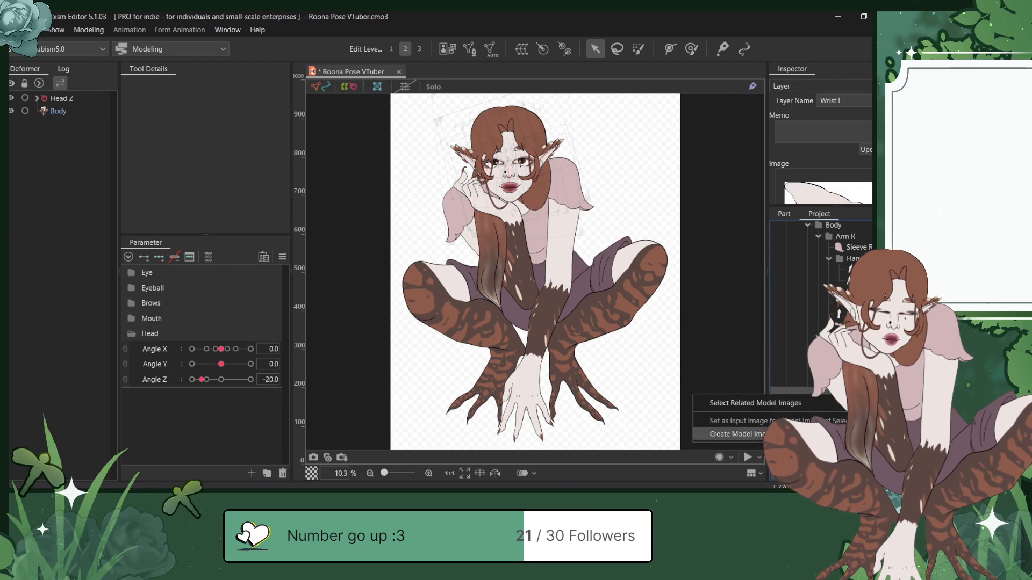
pyautogui.click(767, 435)
# Step: Create model images from the Arm L folder's Sleeve R Top, Forearm L, Upper Arm L and Sleeve L Bottom layers
pyautogui.scroll(-1, 852, 395)
pyautogui.rightClick(852, 357)
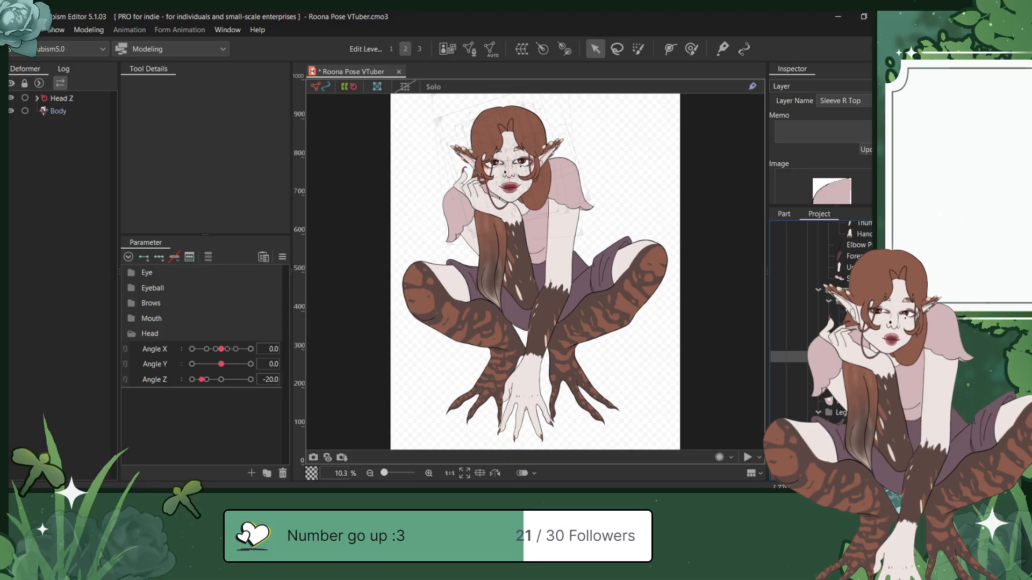
pyautogui.click(801, 403)
pyautogui.rightClick(851, 369)
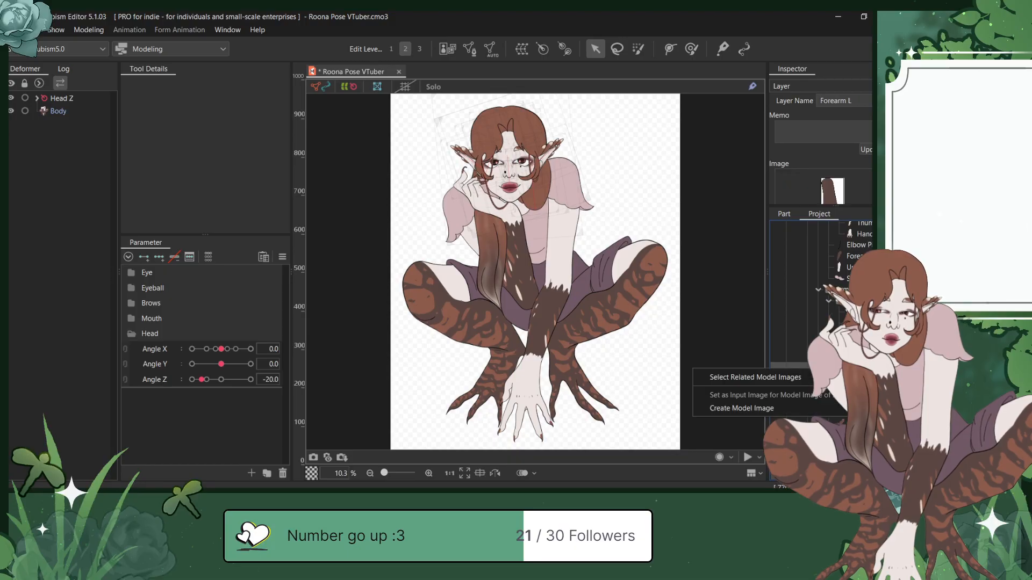
pyautogui.click(767, 409)
pyautogui.rightClick(849, 379)
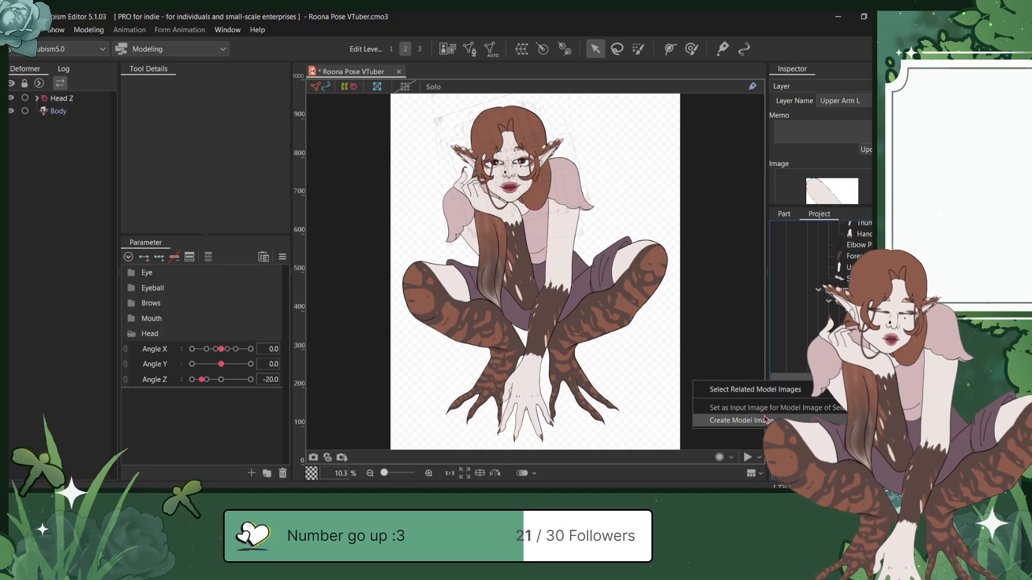
pyautogui.click(766, 422)
pyautogui.rightClick(849, 390)
pyautogui.click(767, 428)
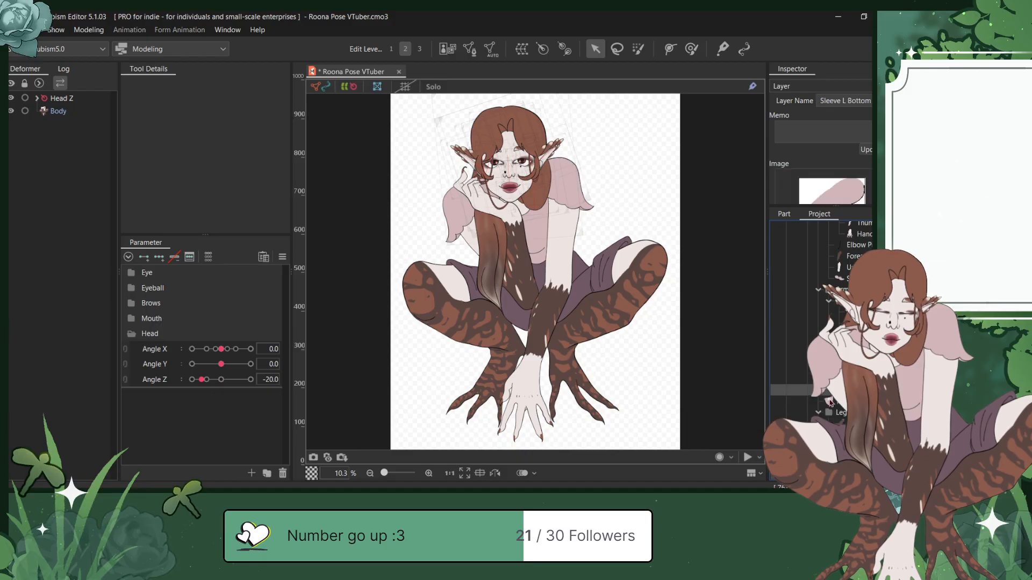
# Step: Create model images from the Torso layer and the right leg's layers, including Thigh R
pyautogui.scroll(-2, 838, 387)
pyautogui.rightClick(849, 354)
pyautogui.click(788, 398)
pyautogui.rightClick(797, 378)
pyautogui.click(769, 419)
pyautogui.rightClick(796, 388)
pyautogui.click(764, 429)
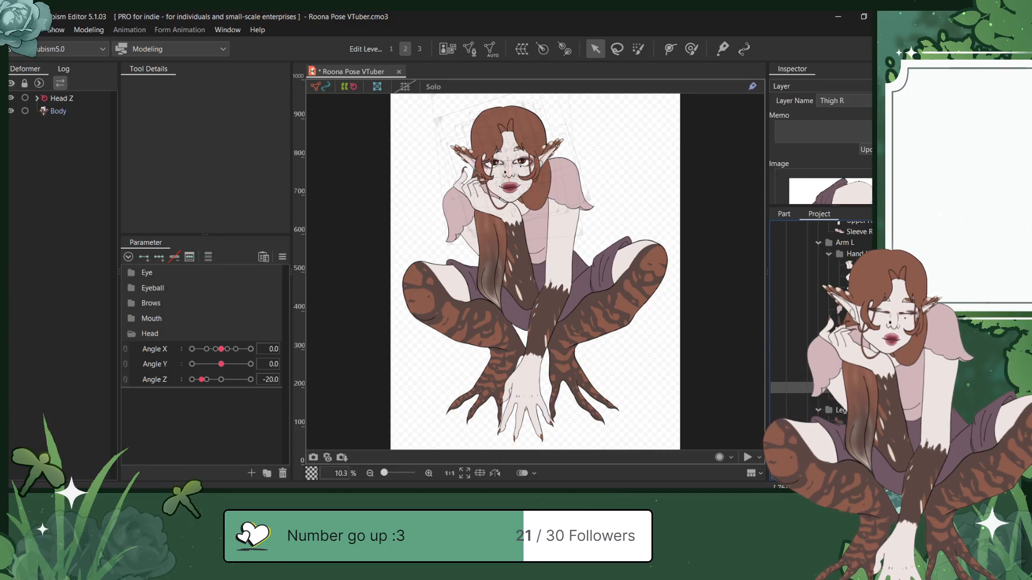
# Step: Create model images from the Thigh L, Foot L, Pant Seem and Hips layers
pyautogui.rightClick(839, 421)
pyautogui.click(729, 442)
pyautogui.rightClick(838, 430)
pyautogui.click(737, 469)
pyautogui.rightClick(838, 430)
pyautogui.click(756, 466)
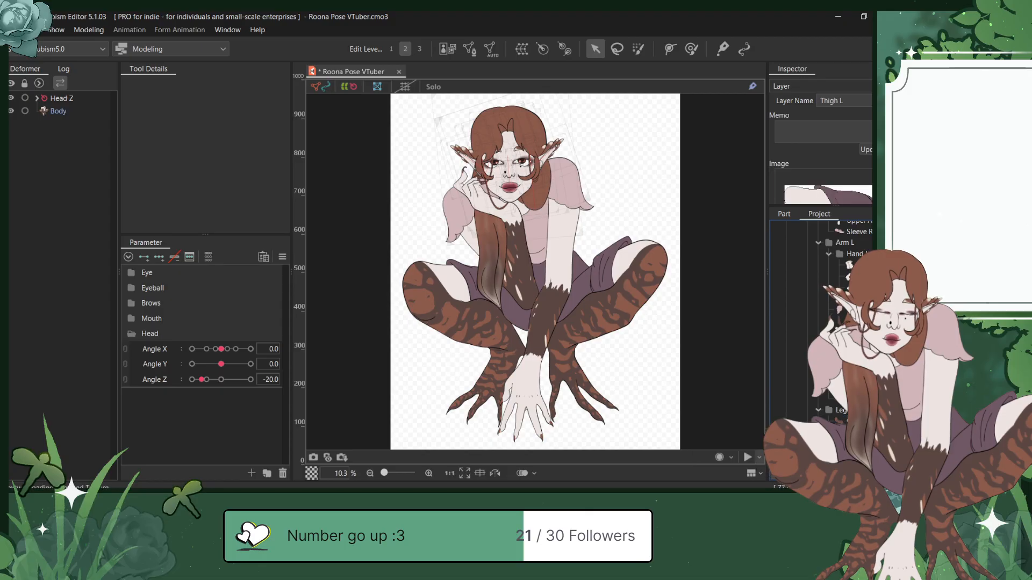
pyautogui.rightClick(838, 367)
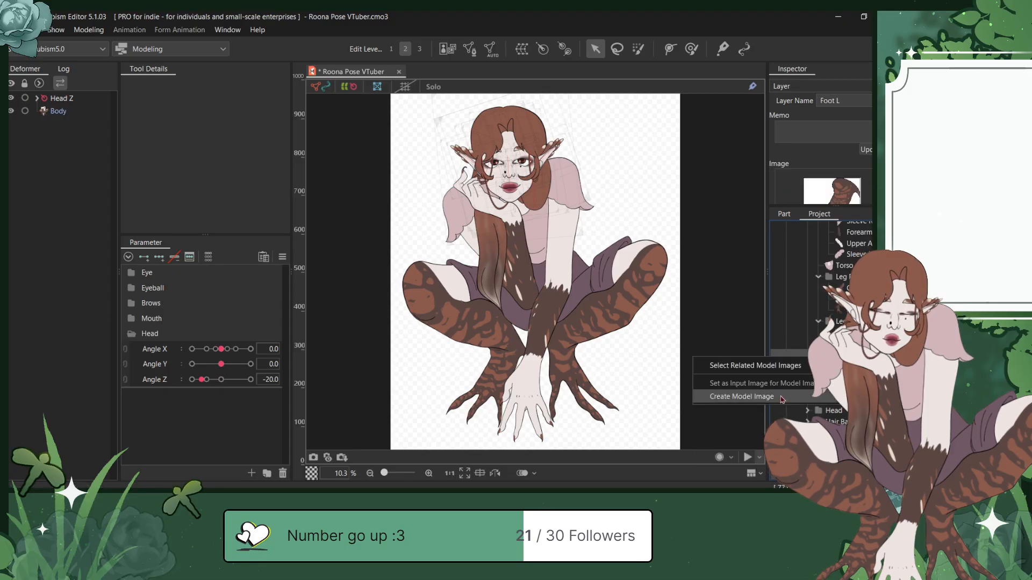
pyautogui.click(806, 406)
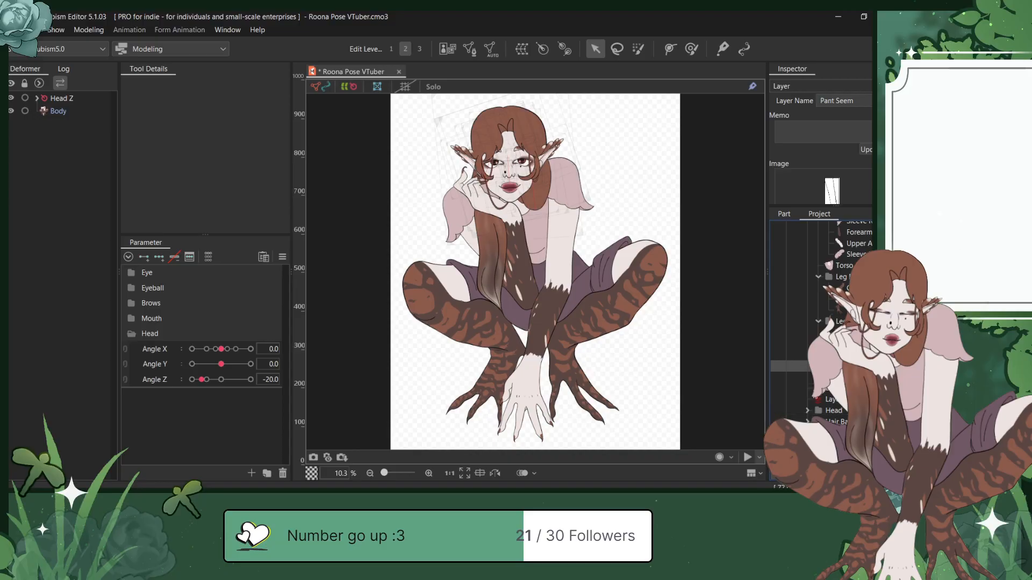
pyautogui.rightClick(790, 377)
pyautogui.click(790, 417)
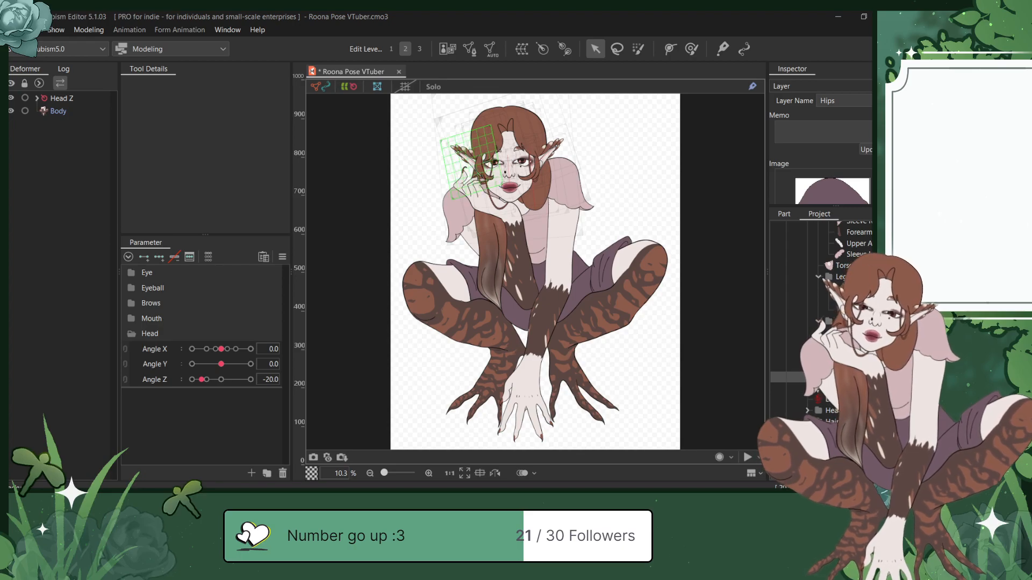
# Step: Collapse the Roona Pose VTuber group under Model Image
pyautogui.scroll(-10, 821, 322)
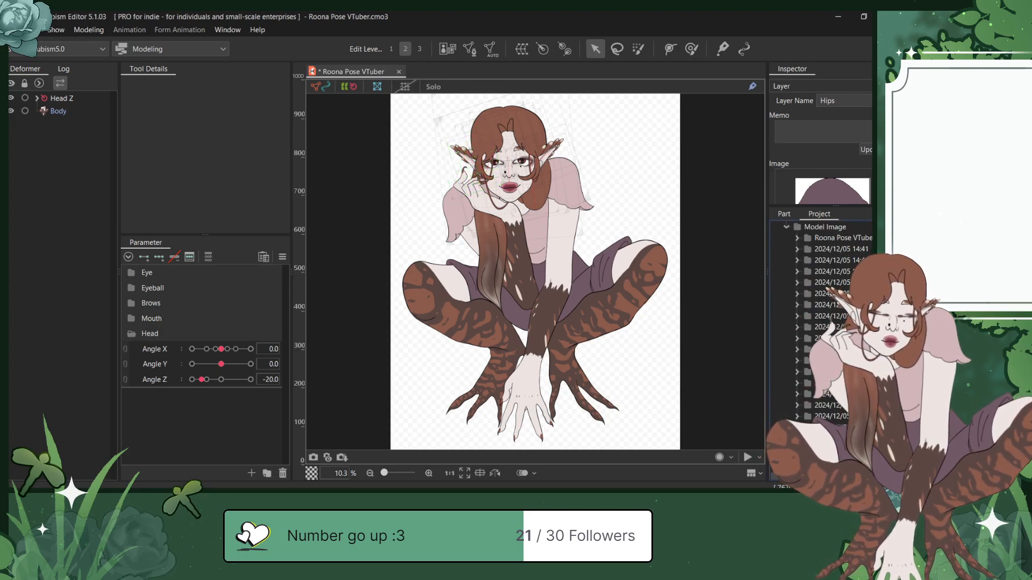
pyautogui.scroll(-2, 821, 396)
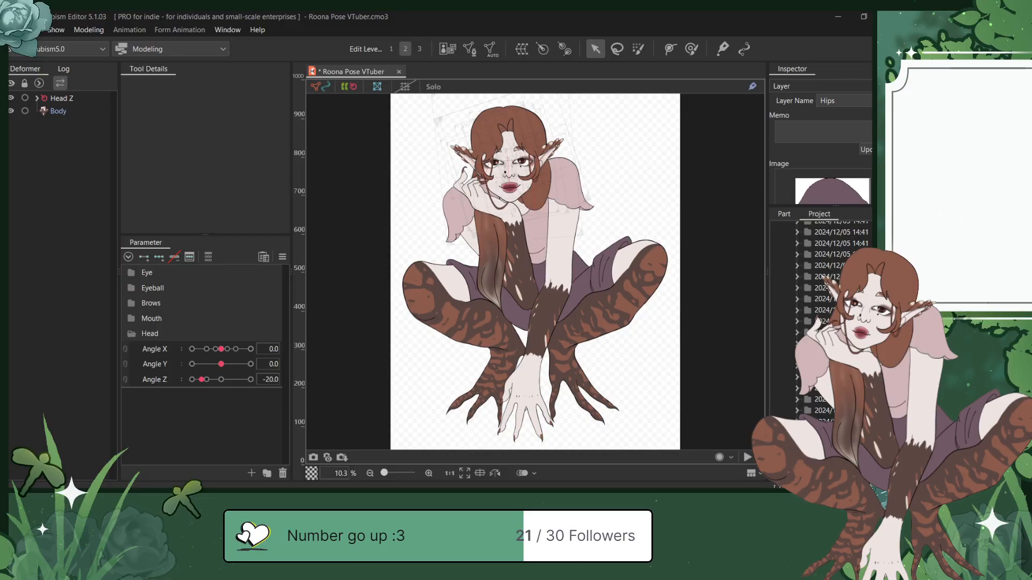
pyautogui.scroll(3, 822, 296)
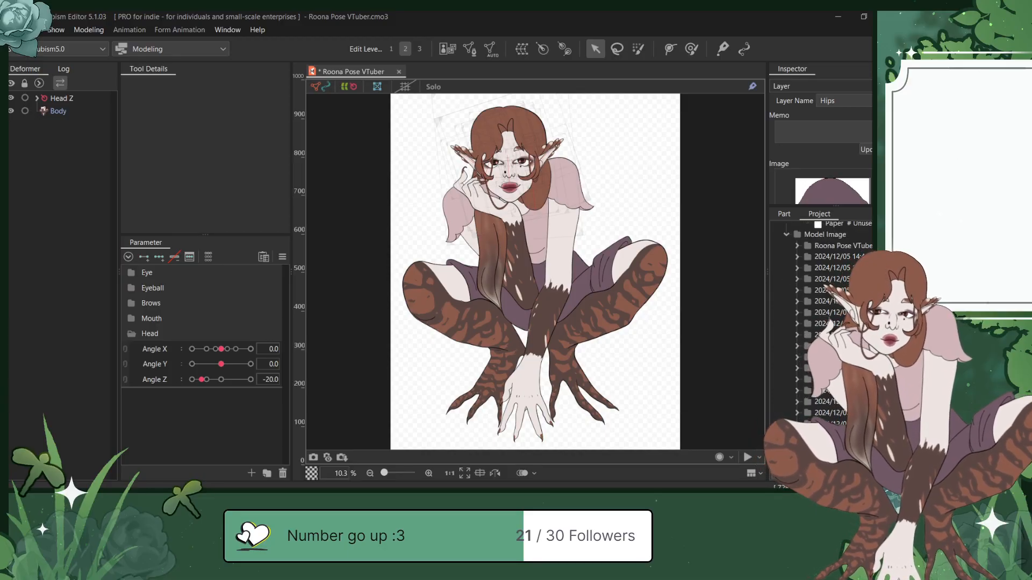
pyautogui.scroll(3, 797, 301)
pyautogui.scroll(2, 797, 299)
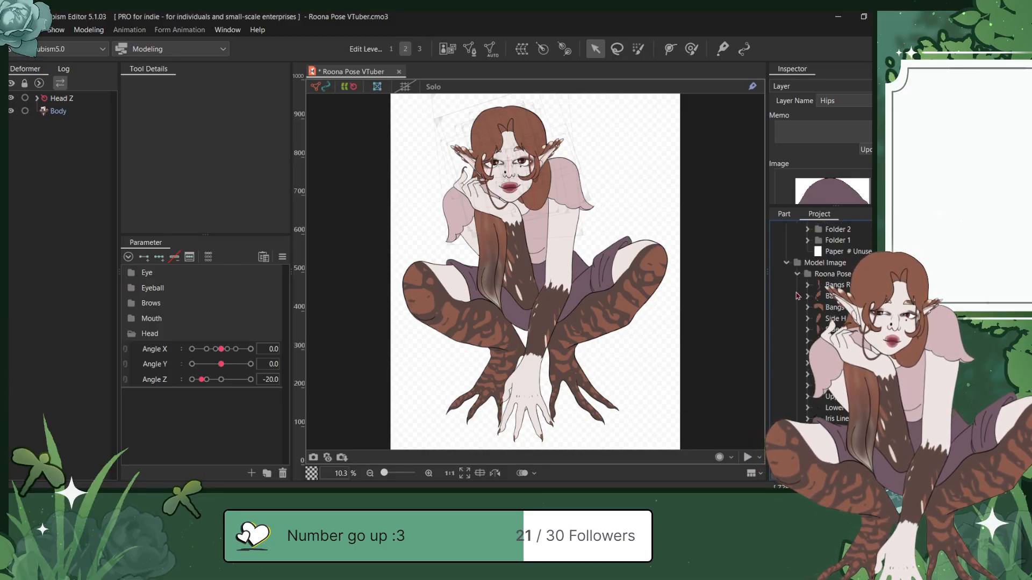
pyautogui.click(798, 275)
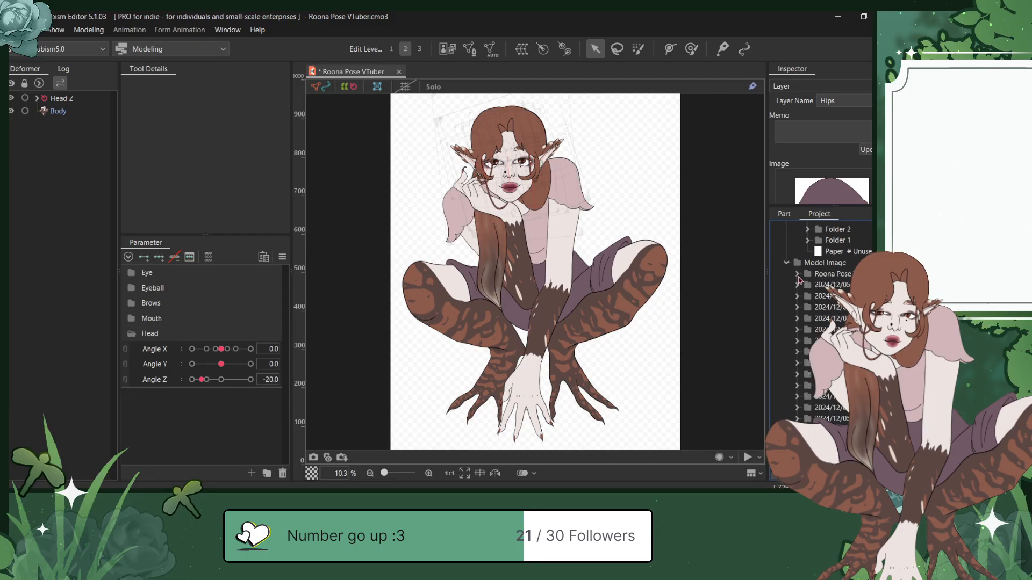
# Step: Expand the dated 2024/12/05 model image groups to list the imported body part images, down to the leg parts
pyautogui.click(797, 308)
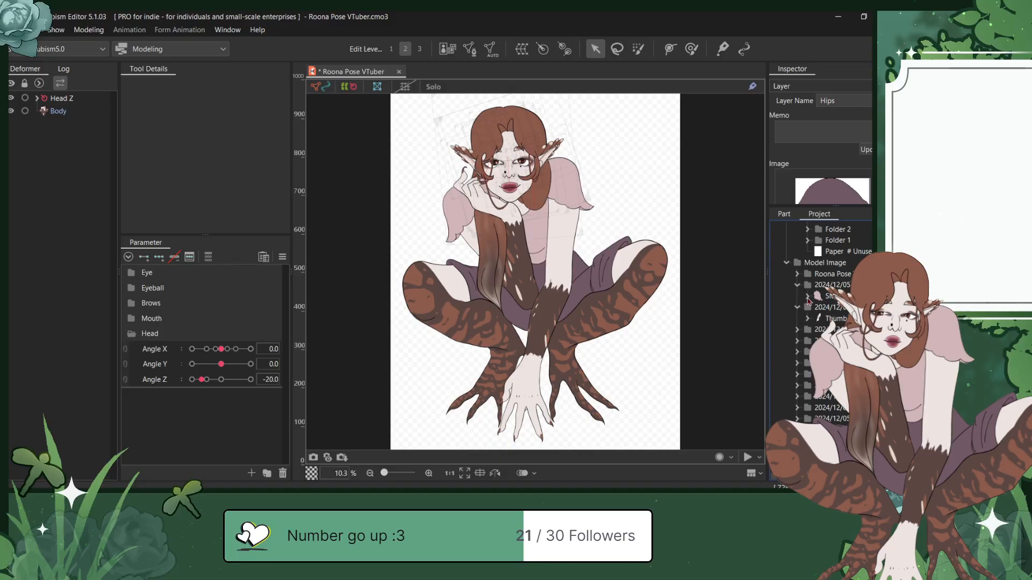
pyautogui.click(798, 329)
pyautogui.scroll(-2, 798, 329)
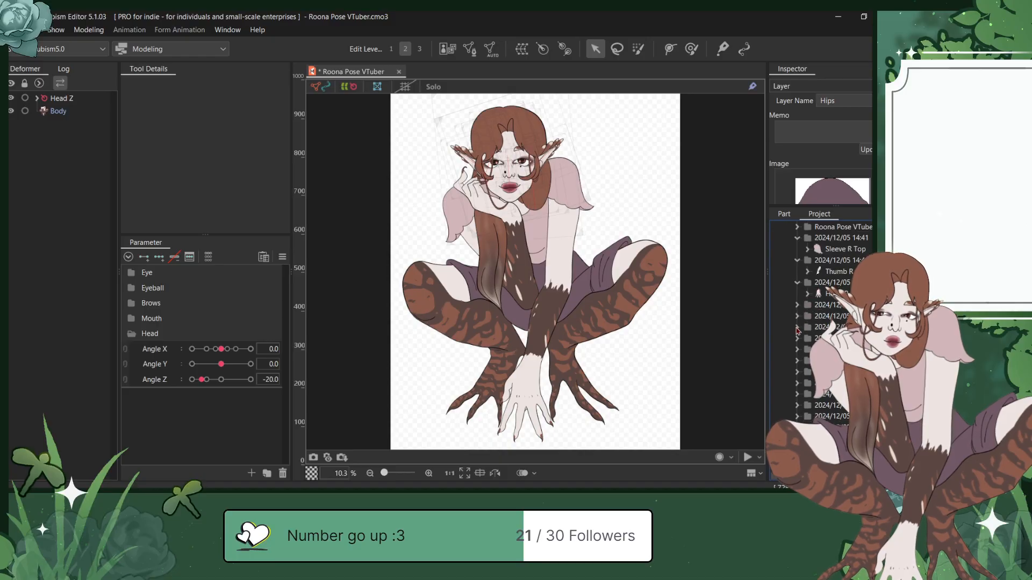
pyautogui.click(797, 306)
pyautogui.click(797, 349)
pyautogui.click(798, 372)
pyautogui.click(795, 395)
pyautogui.scroll(-5, 796, 401)
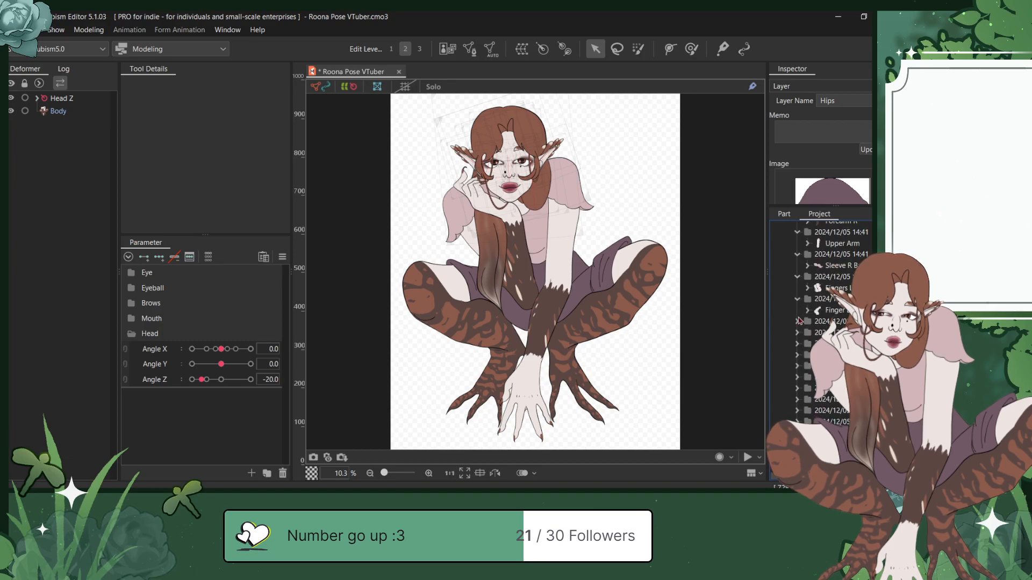
pyautogui.click(798, 344)
pyautogui.click(797, 386)
pyautogui.scroll(-3, 797, 371)
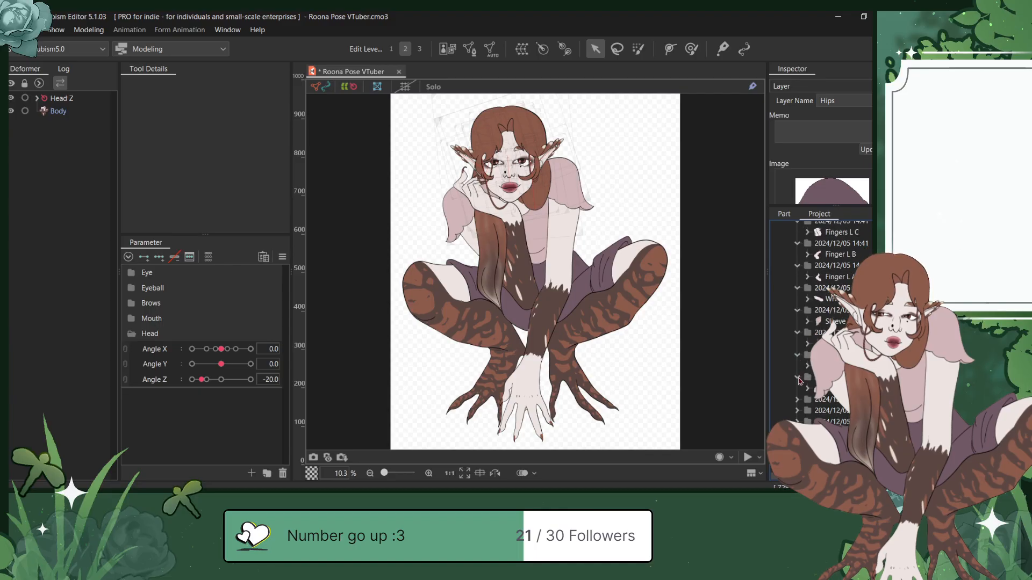
pyautogui.click(798, 400)
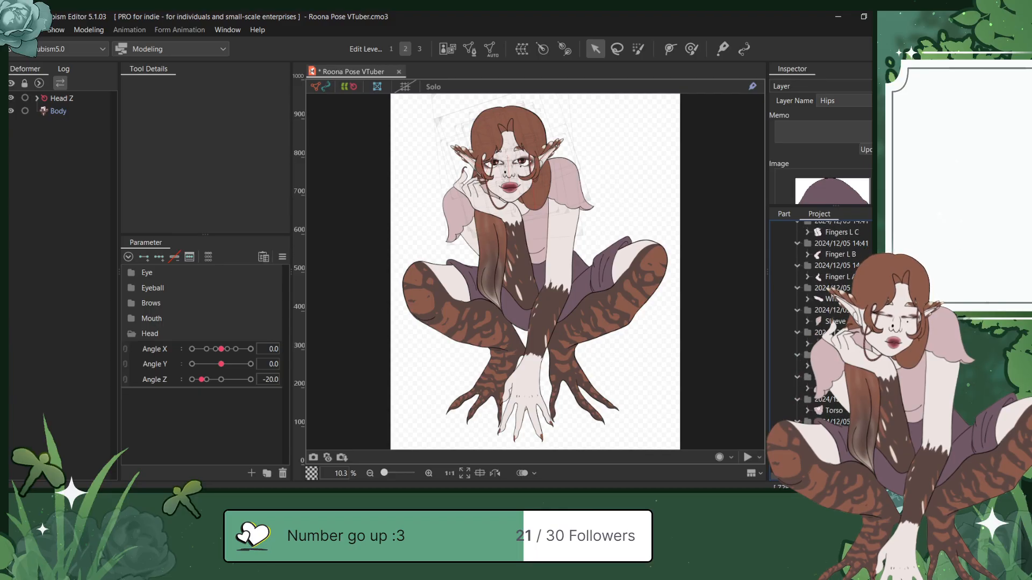
pyautogui.scroll(-3, 792, 418)
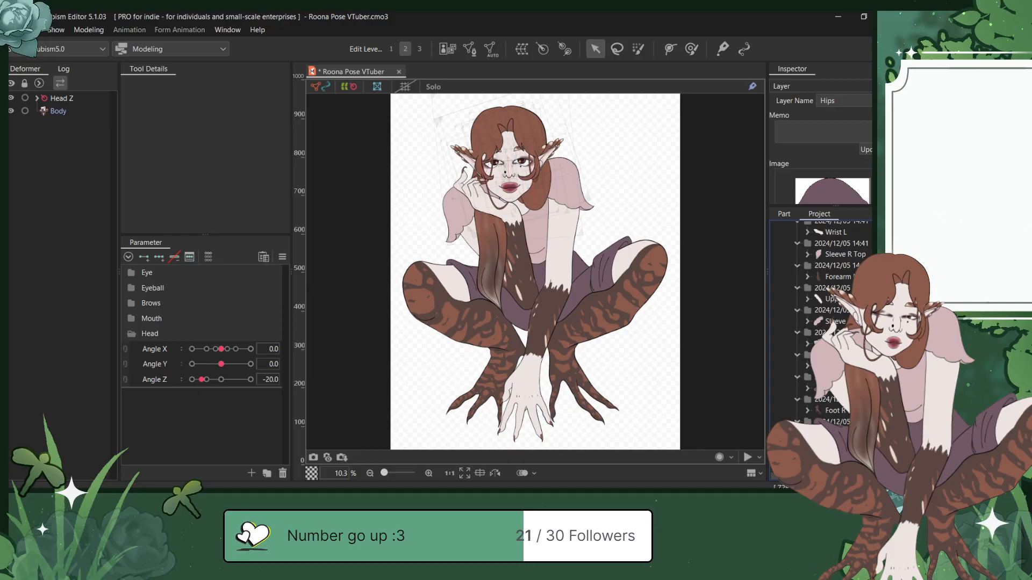
pyautogui.scroll(-2, 796, 323)
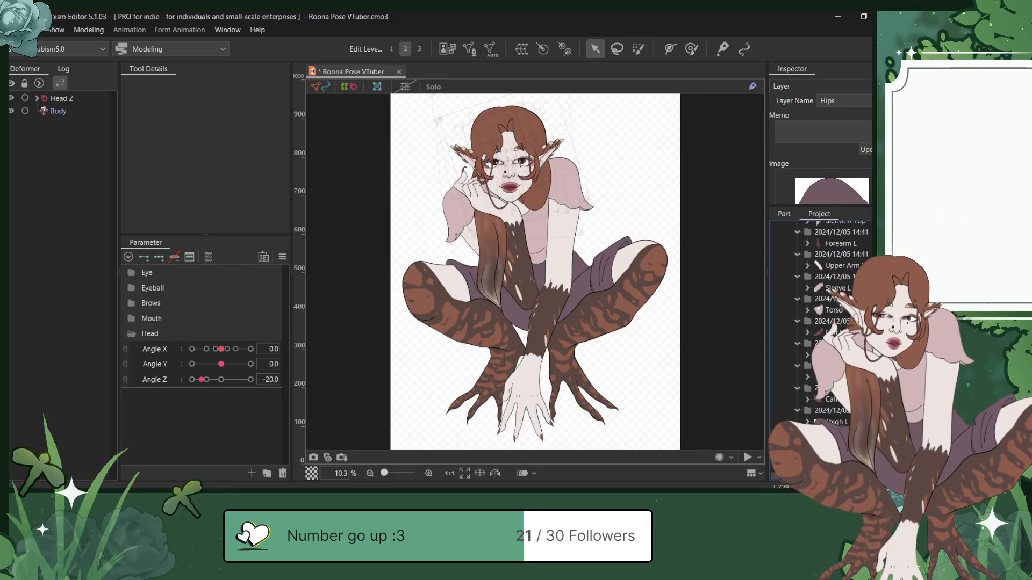
pyautogui.scroll(-2, 822, 323)
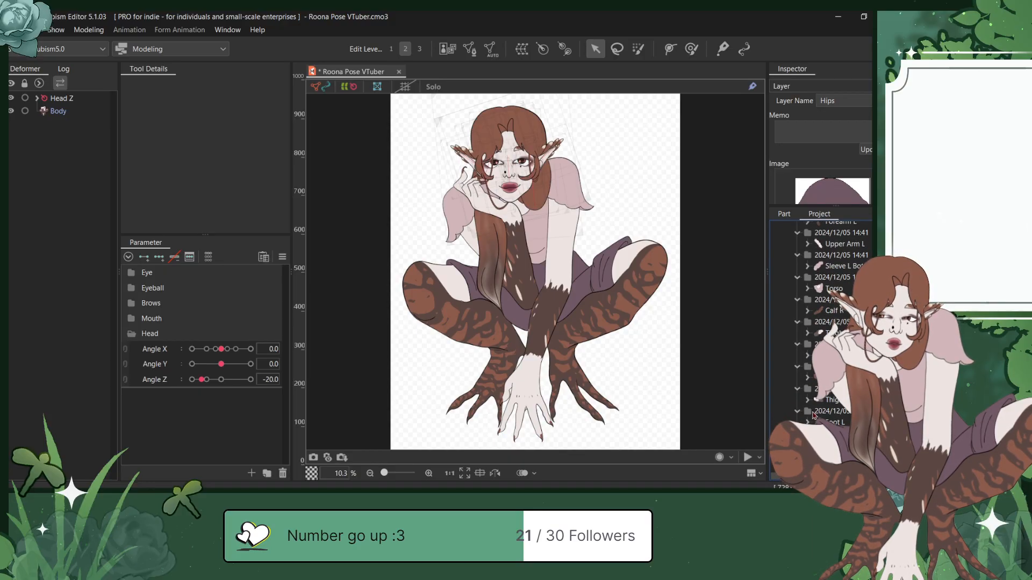
# Step: Create ArtMeshes from the Hips, Pant Seem and Foot L model images
pyautogui.click(813, 413)
pyautogui.rightClick(813, 414)
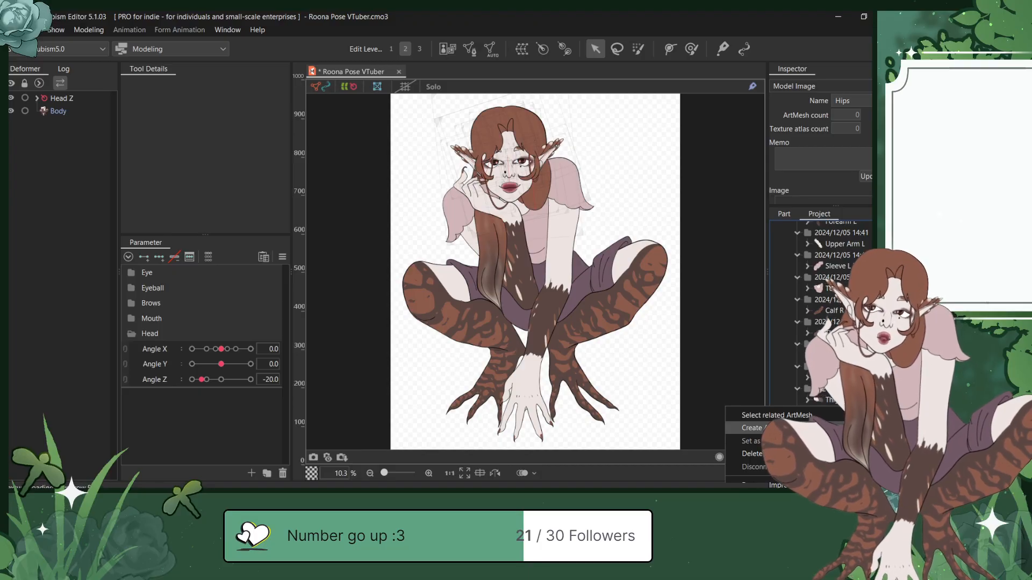
pyautogui.click(790, 428)
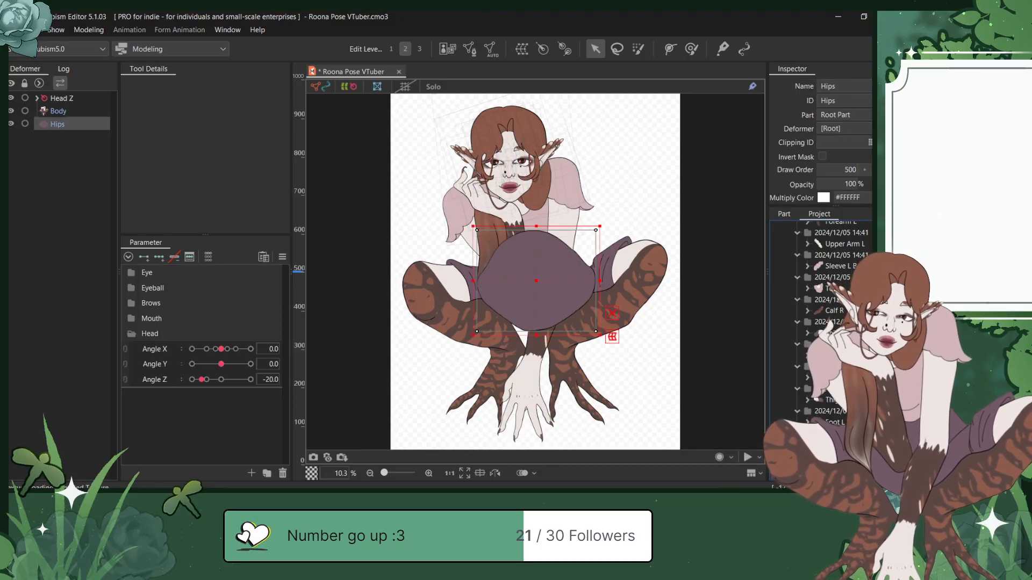
pyautogui.rightClick(838, 444)
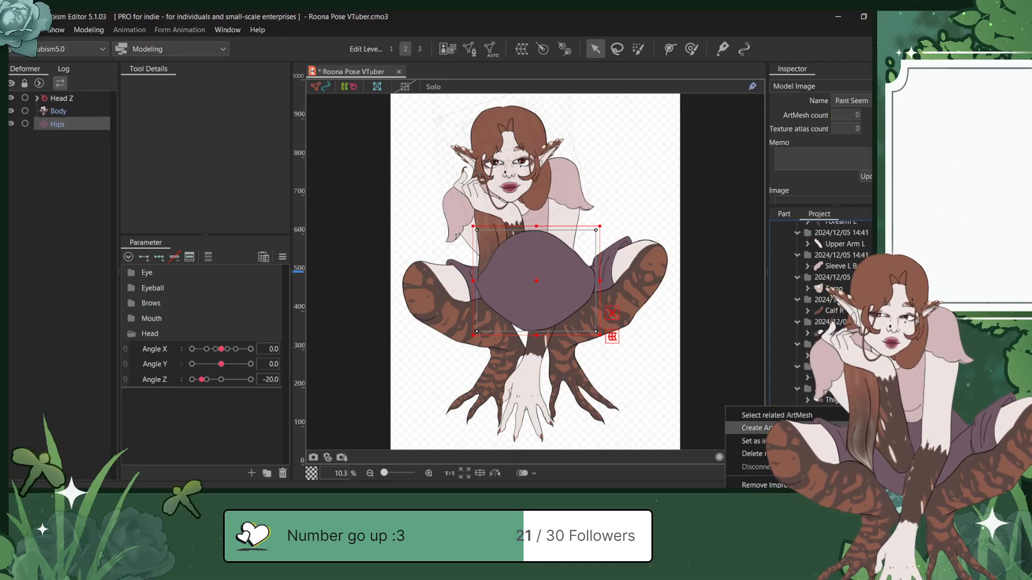
pyautogui.click(763, 428)
pyautogui.click(797, 423)
pyautogui.rightClick(796, 423)
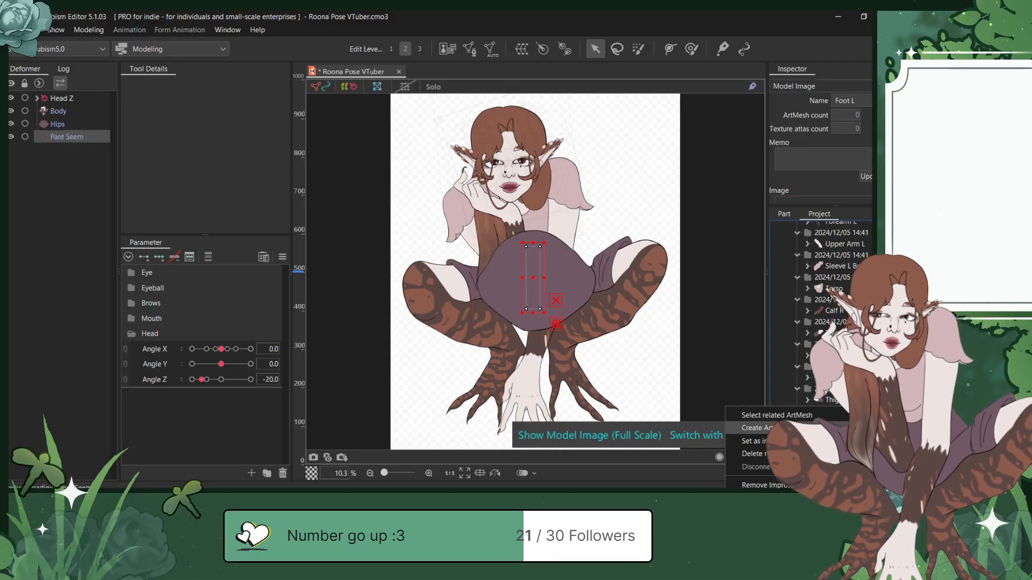
pyautogui.click(795, 424)
# Step: Create ArtMeshes from the Thigh L, Calf L and Foot R model images
pyautogui.click(825, 400)
pyautogui.rightClick(825, 402)
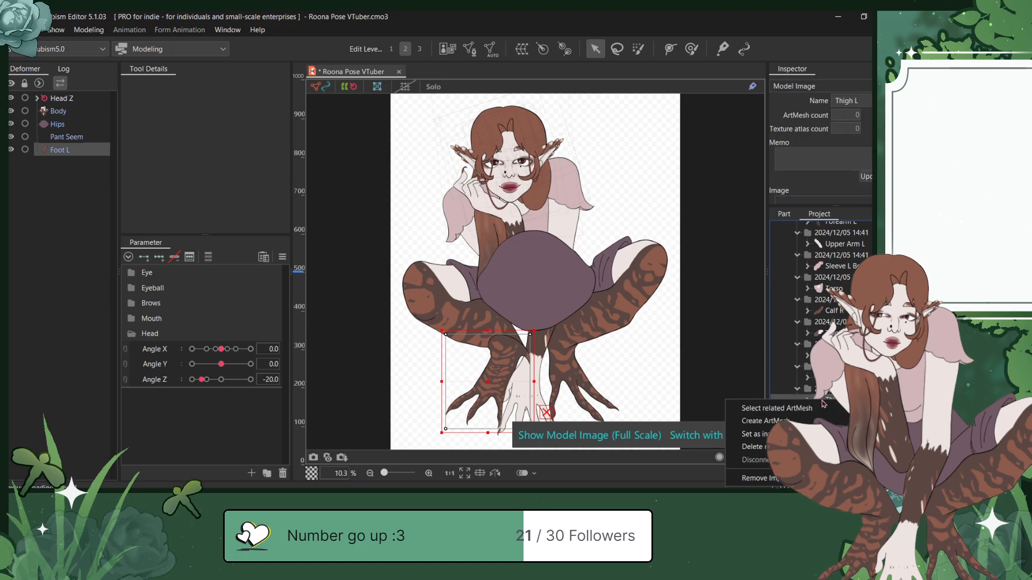
pyautogui.click(770, 422)
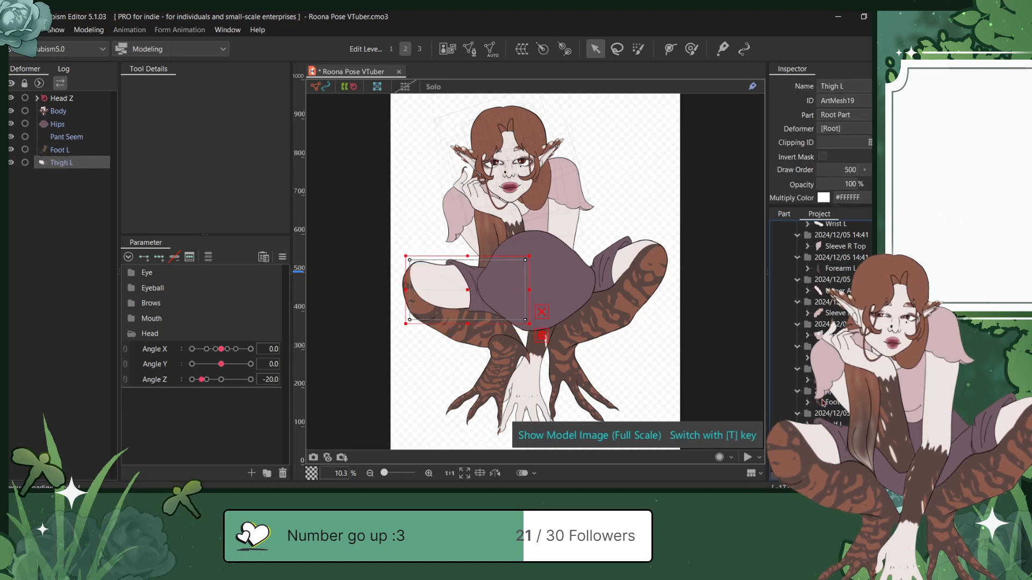
pyautogui.click(827, 402)
pyautogui.rightClick(828, 402)
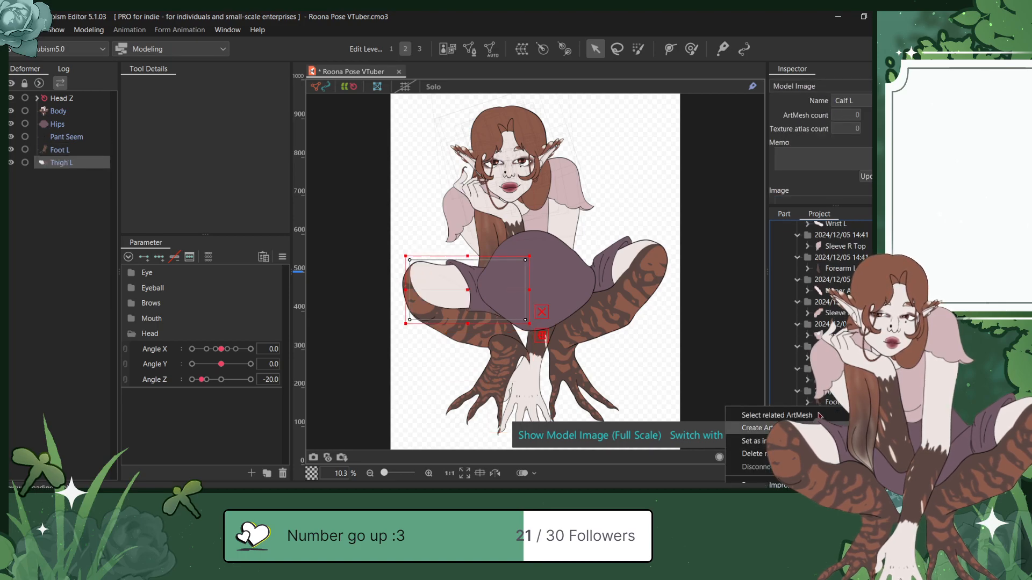
pyautogui.click(770, 423)
pyautogui.rightClick(828, 405)
pyautogui.click(771, 423)
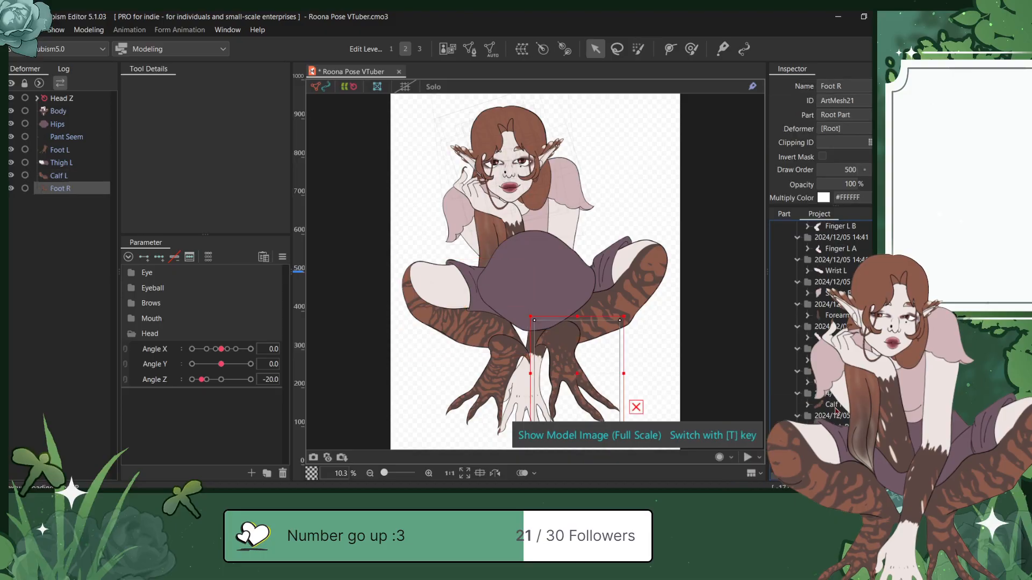
# Step: Create ArtMeshes from the Thigh R, Calf R and Torso model images
pyautogui.click(828, 404)
pyautogui.rightClick(828, 404)
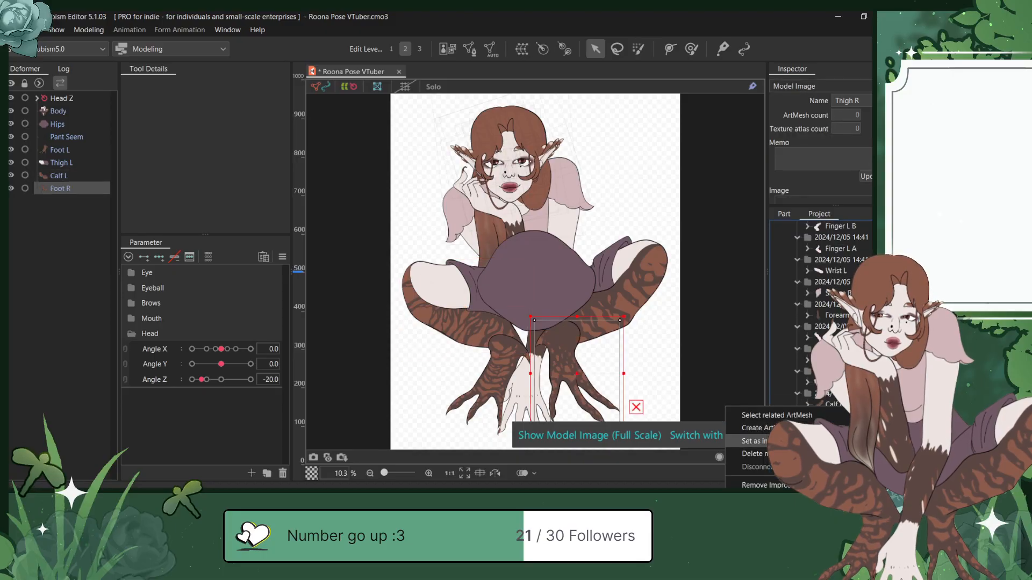
pyautogui.click(770, 423)
pyautogui.click(827, 404)
pyautogui.rightClick(828, 404)
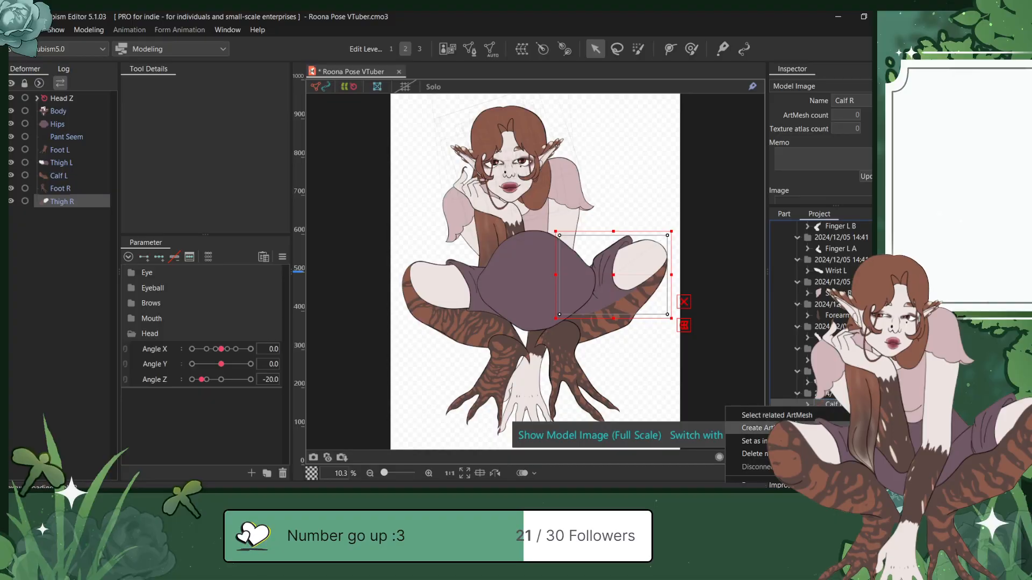
pyautogui.click(771, 423)
pyautogui.click(828, 404)
pyautogui.rightClick(828, 404)
pyautogui.click(771, 422)
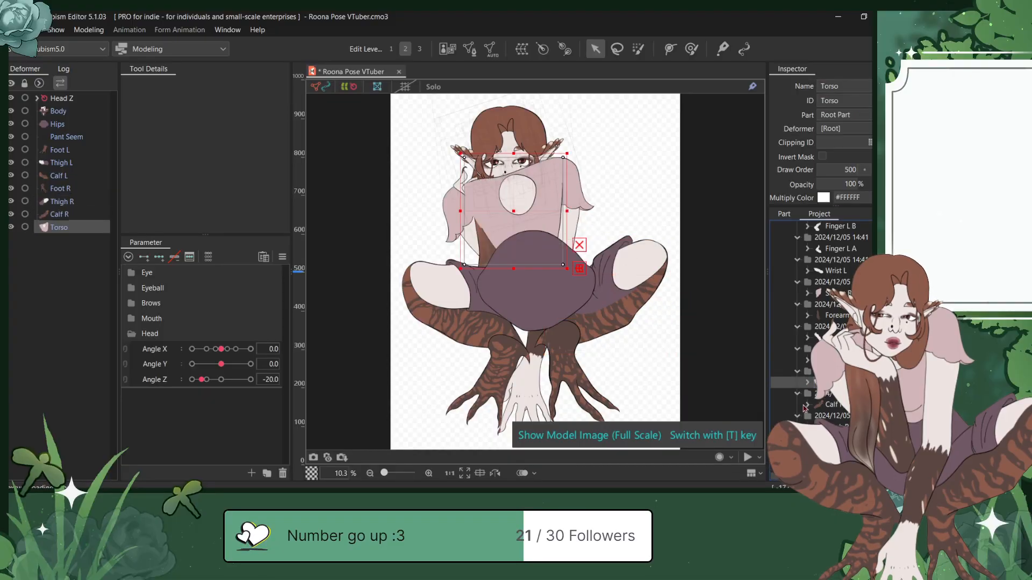
# Step: Create ArtMeshes from the left arm's Sleeve L Bottom, Upper Arm L, Forearm L and Sleeve R Top model images
pyautogui.click(828, 404)
pyautogui.rightClick(828, 404)
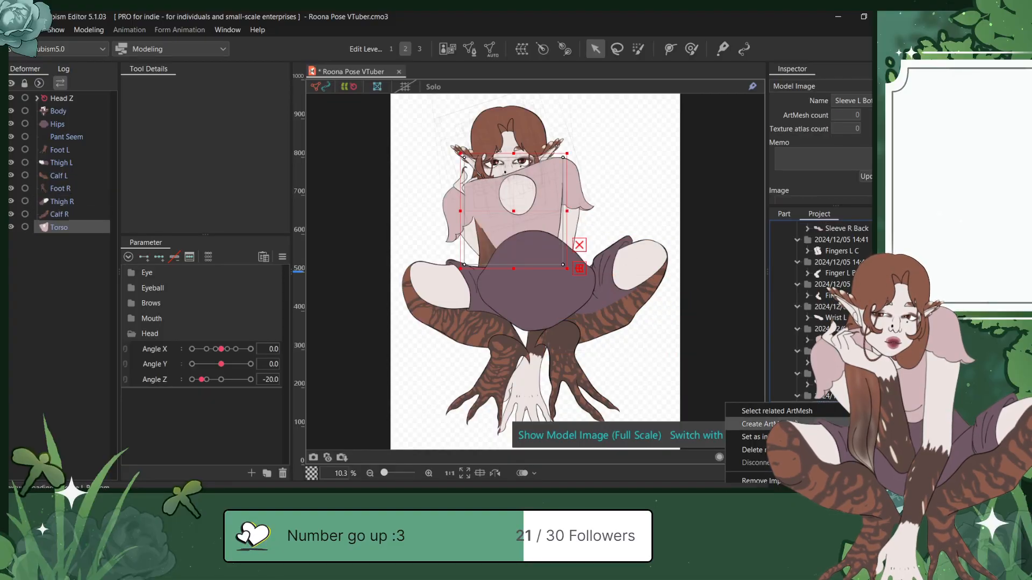
pyautogui.click(770, 422)
pyautogui.click(828, 386)
pyautogui.rightClick(827, 386)
pyautogui.click(770, 407)
pyautogui.click(827, 361)
pyautogui.rightClick(828, 361)
pyautogui.click(766, 384)
pyautogui.click(817, 341)
pyautogui.rightClick(816, 340)
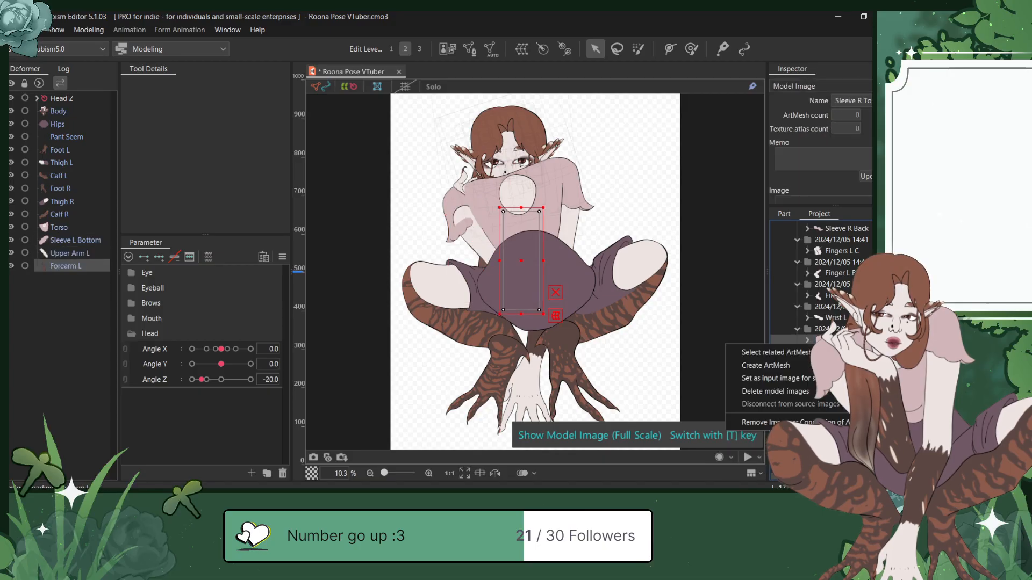
pyautogui.click(806, 366)
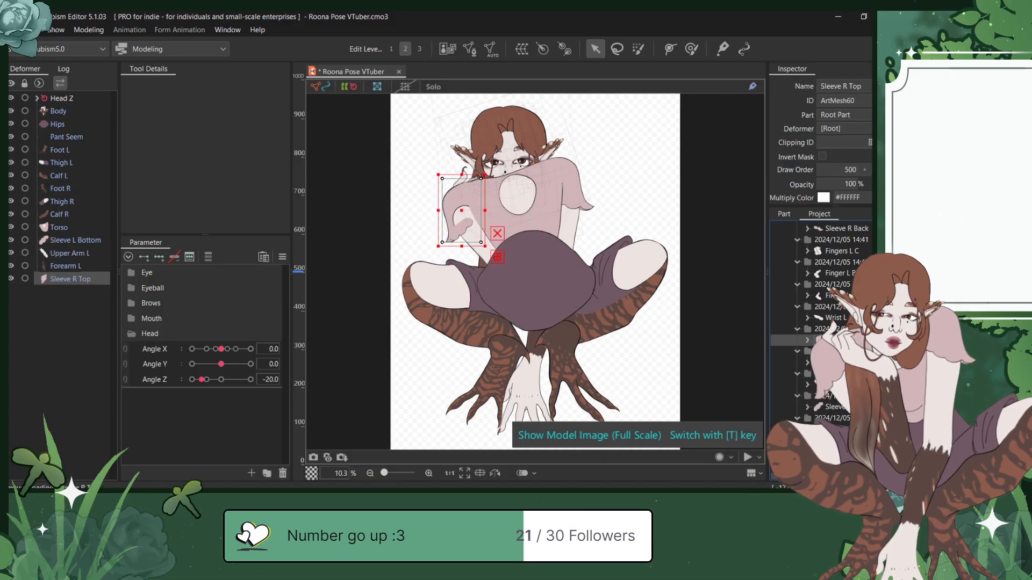
# Step: Create ArtMeshes from the Wrist L, Finger L A, Finger L B and Fingers L C model images
pyautogui.click(827, 401)
pyautogui.rightClick(828, 400)
pyautogui.click(766, 412)
pyautogui.click(830, 392)
pyautogui.rightClick(831, 393)
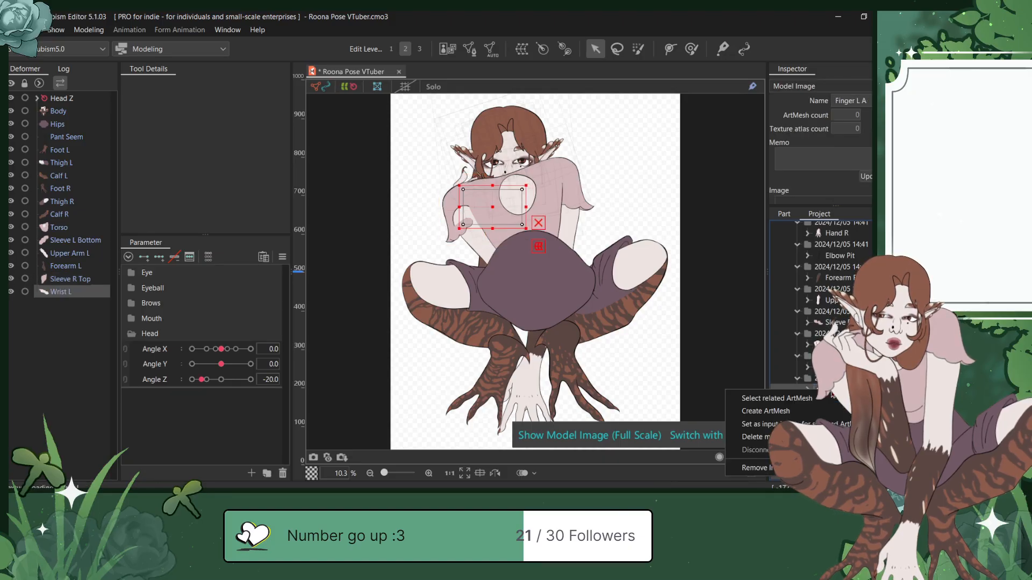
pyautogui.click(766, 411)
pyautogui.click(827, 369)
pyautogui.rightClick(828, 368)
pyautogui.click(765, 387)
pyautogui.click(828, 345)
pyautogui.rightClick(827, 344)
pyautogui.click(765, 362)
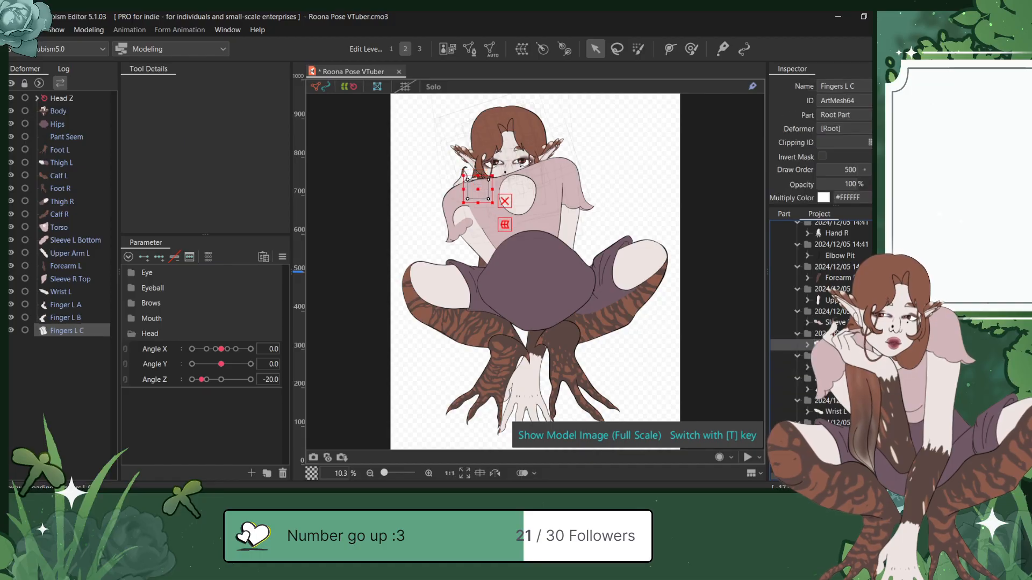
# Step: Create ArtMeshes from the Sleeve R Back, Upper Arm, Forearm R and Elbow Pit model images
pyautogui.click(828, 322)
pyautogui.rightClick(828, 322)
pyautogui.click(766, 342)
pyautogui.click(822, 301)
pyautogui.rightClick(822, 300)
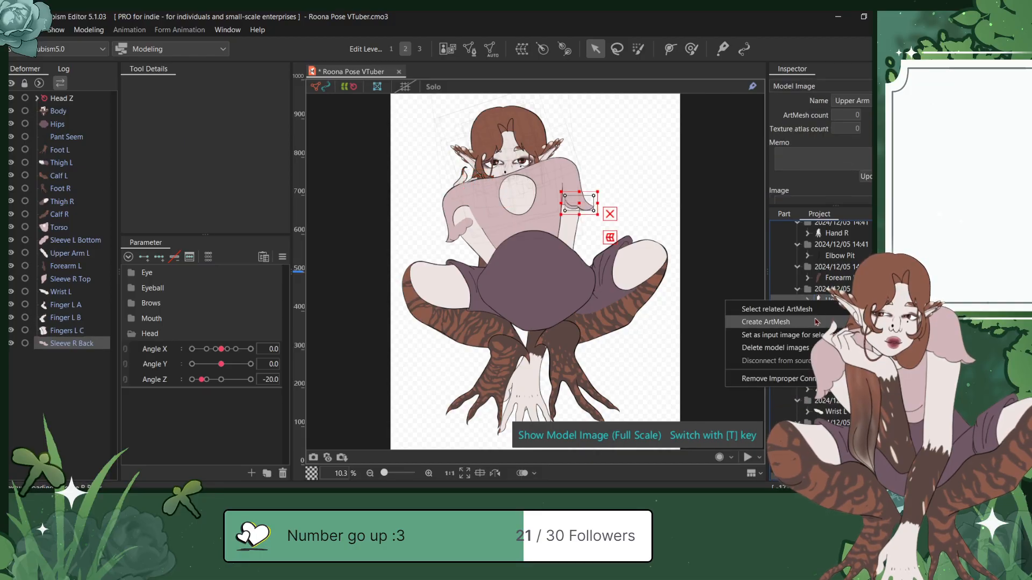
pyautogui.click(766, 321)
pyautogui.click(822, 372)
pyautogui.rightClick(822, 372)
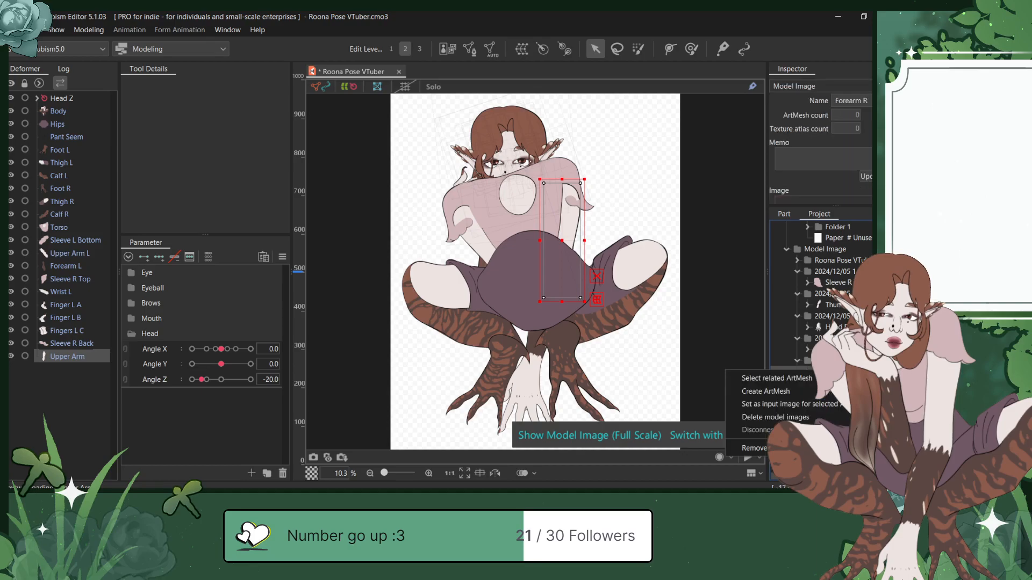
pyautogui.click(766, 391)
pyautogui.click(822, 349)
pyautogui.rightClick(822, 350)
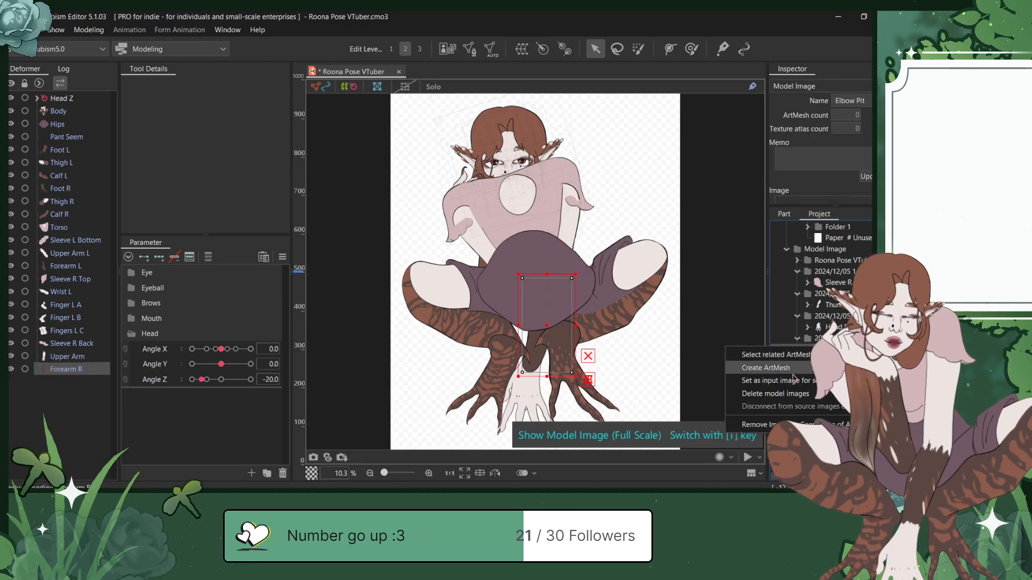
pyautogui.click(766, 368)
# Step: Create ArtMeshes from the Hand R and Thumb R model images and the right arm's Sleeve R Top model image
pyautogui.click(822, 329)
pyautogui.rightClick(822, 329)
pyautogui.click(797, 352)
pyautogui.click(827, 304)
pyautogui.rightClick(828, 305)
pyautogui.click(769, 326)
pyautogui.click(842, 289)
pyautogui.rightClick(842, 288)
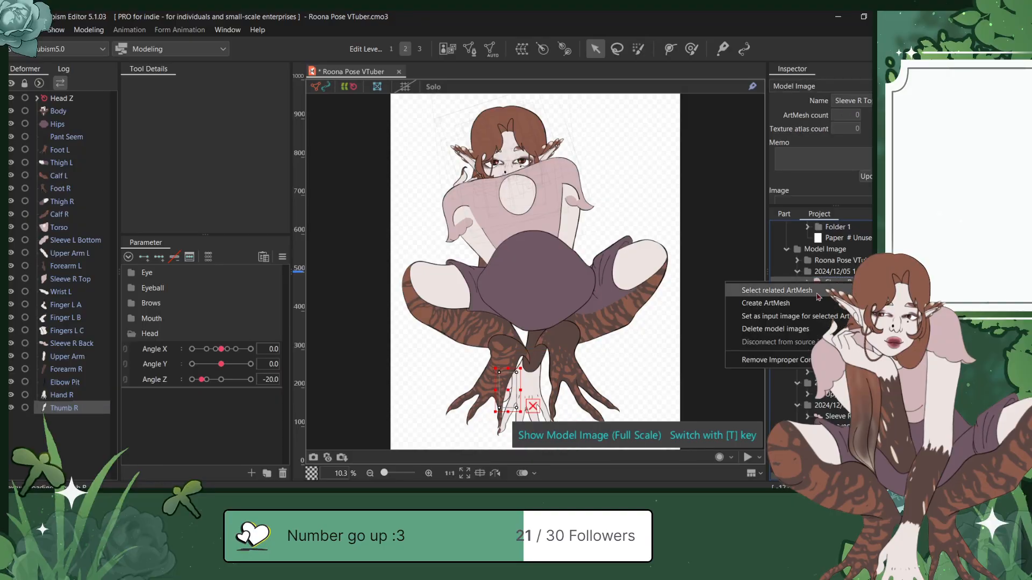
pyautogui.click(766, 304)
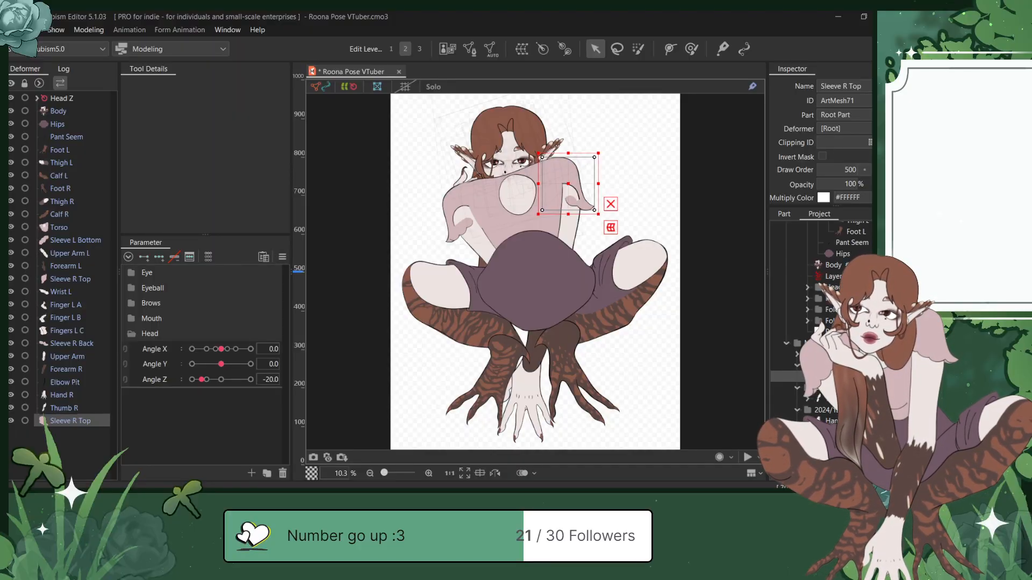
# Step: Apply the Delete Unused command to the Body Adjustments source image
pyautogui.scroll(10, 820, 322)
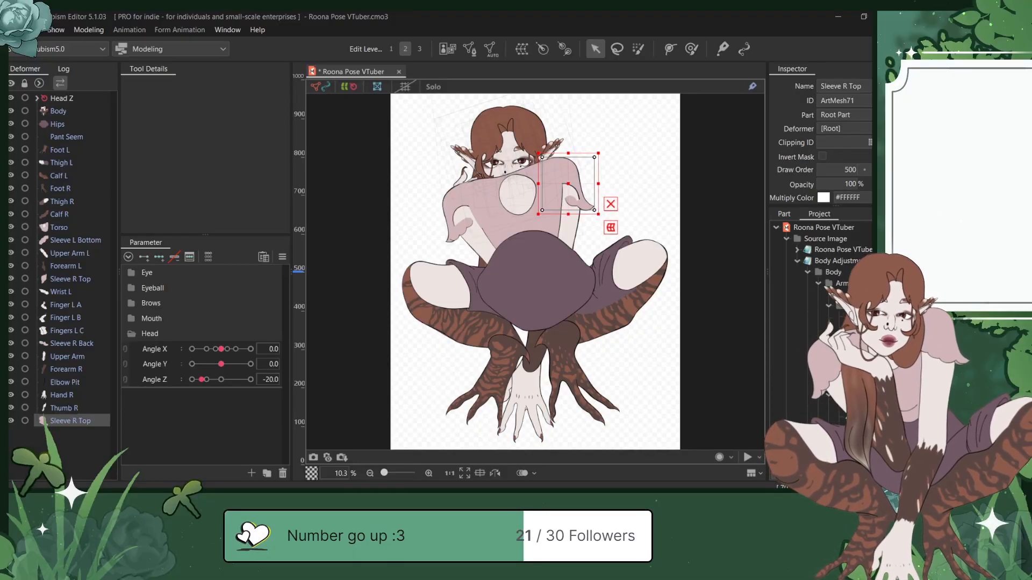
pyautogui.click(820, 261)
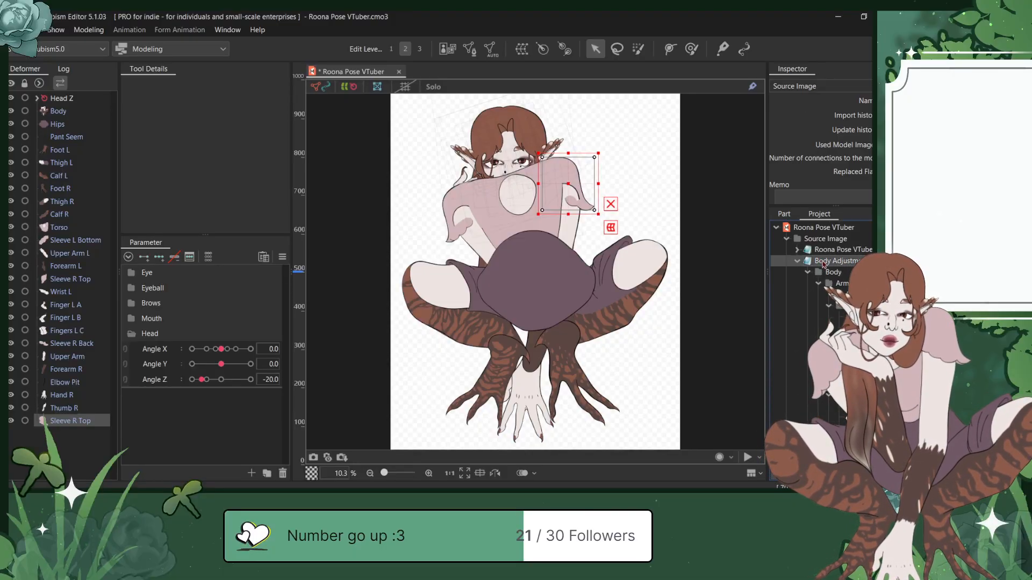
pyautogui.rightClick(823, 262)
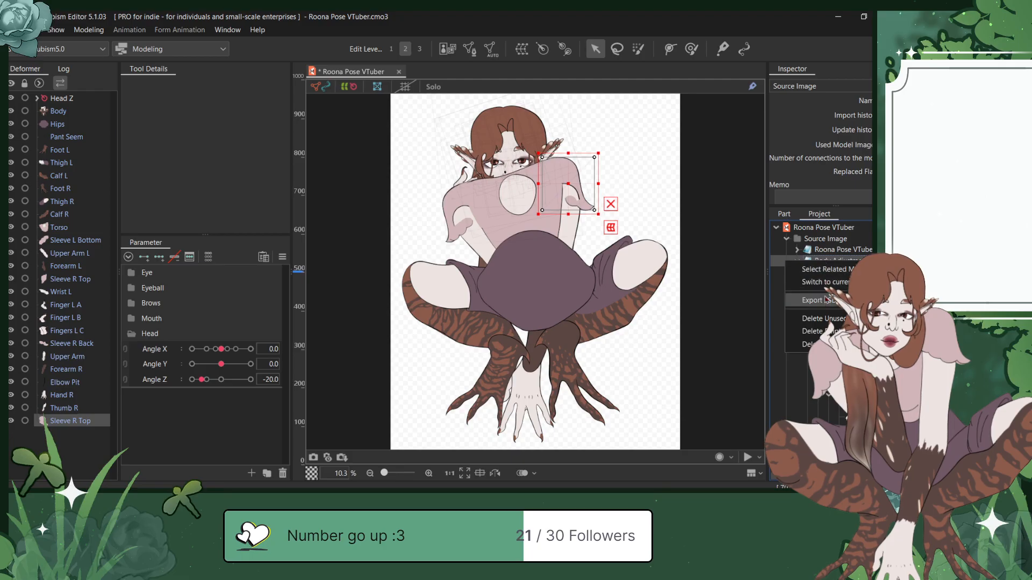
pyautogui.click(826, 318)
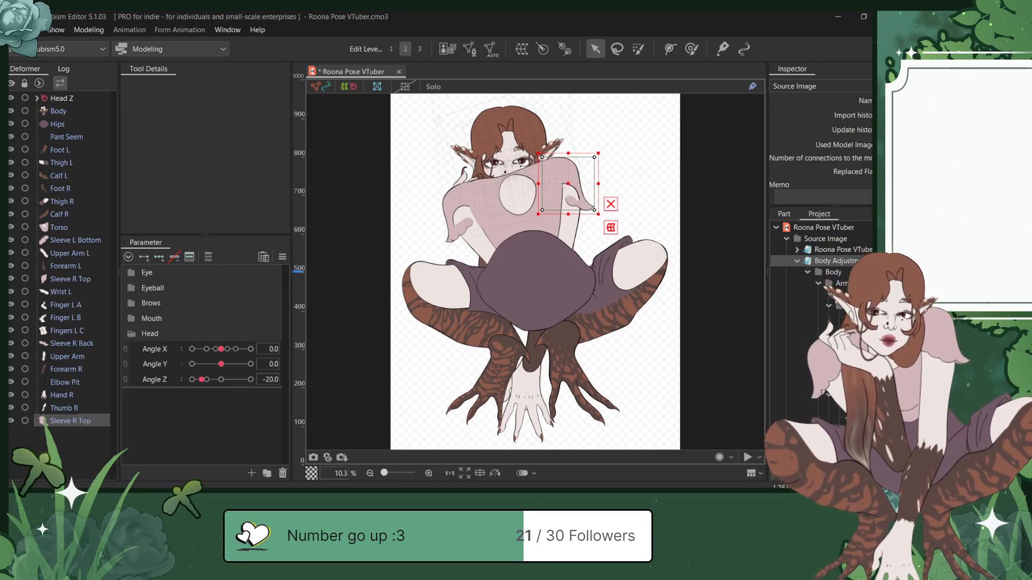
# Step: Collapse the Body Adjustments source image and the Model Image group in the project tree
pyautogui.click(797, 261)
pyautogui.click(797, 263)
pyautogui.scroll(-7, 798, 265)
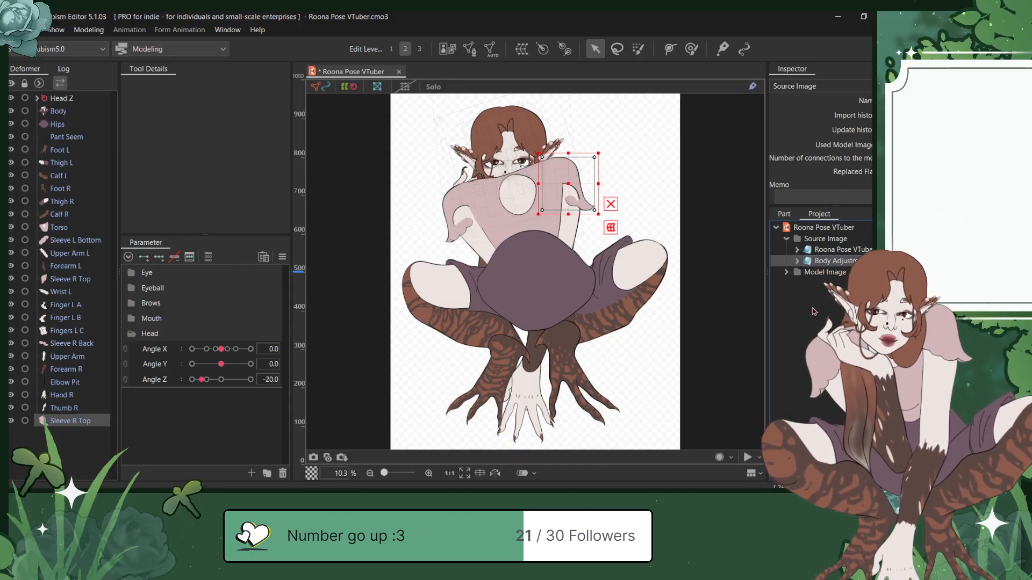
# Step: Delete the single-piece Body ArtMesh from the model and save the file
pyautogui.click(54, 111)
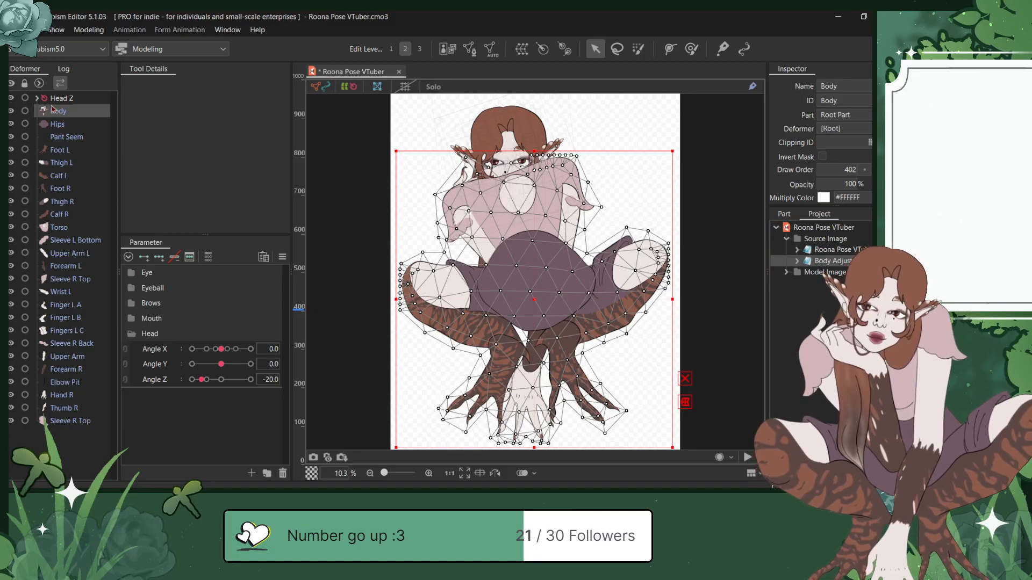
pyautogui.press('Delete')
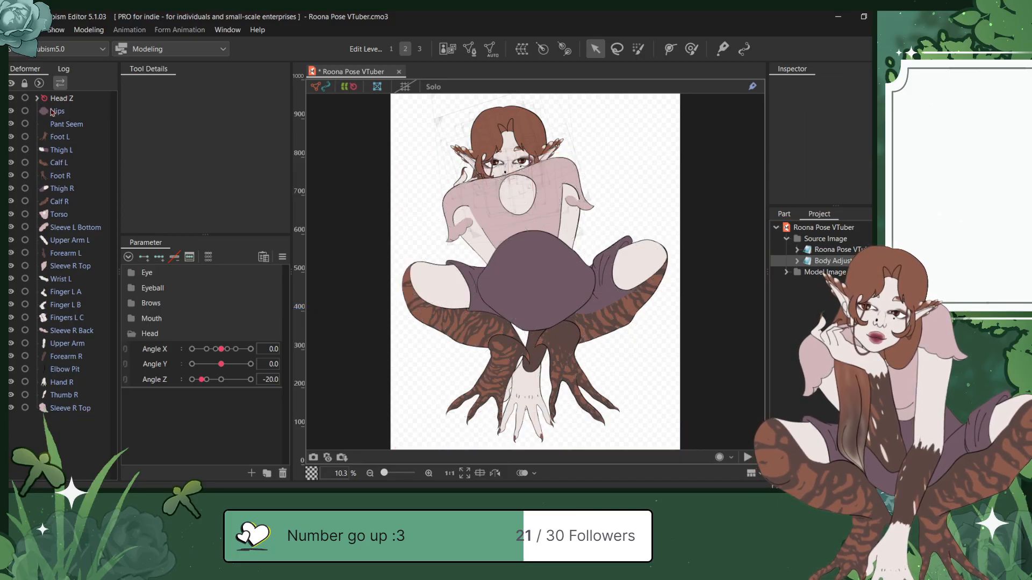
pyautogui.click(55, 112)
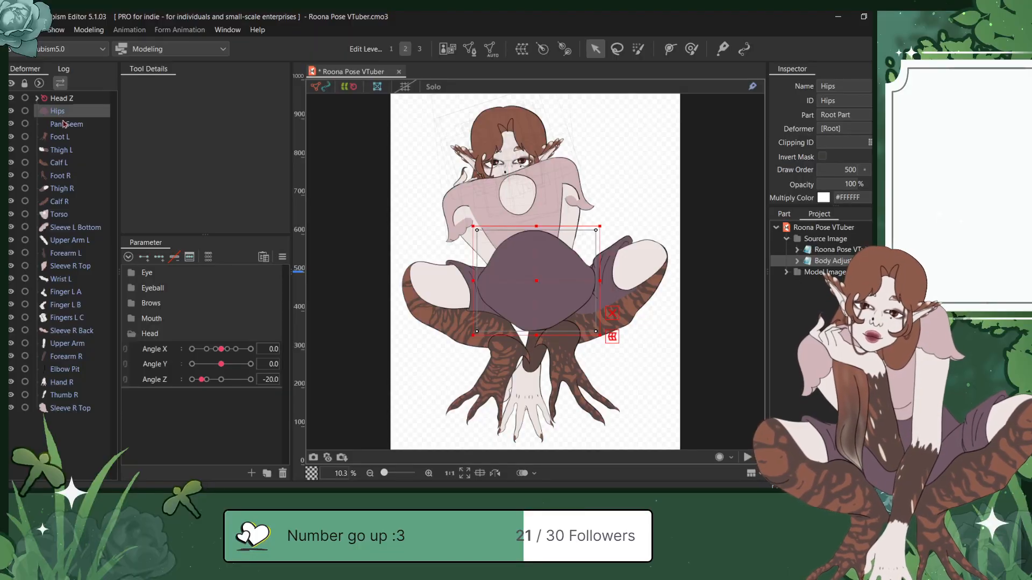
pyautogui.hotkey('ctrl', 's')
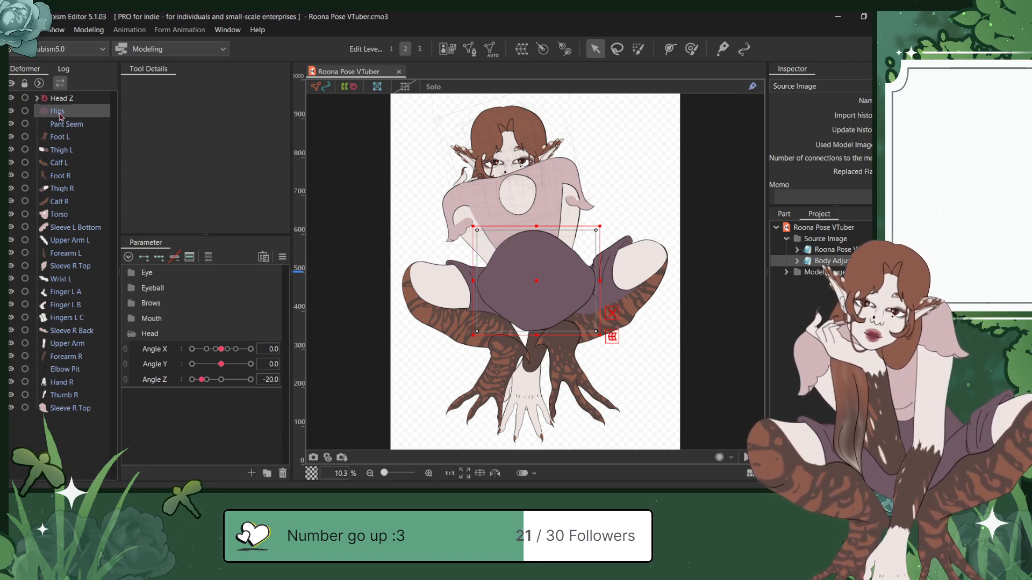
# Step: Set the draw order of the Hips ArtMesh to 350
pyautogui.moveTo(58, 114); pyautogui.dragTo(64, 415)
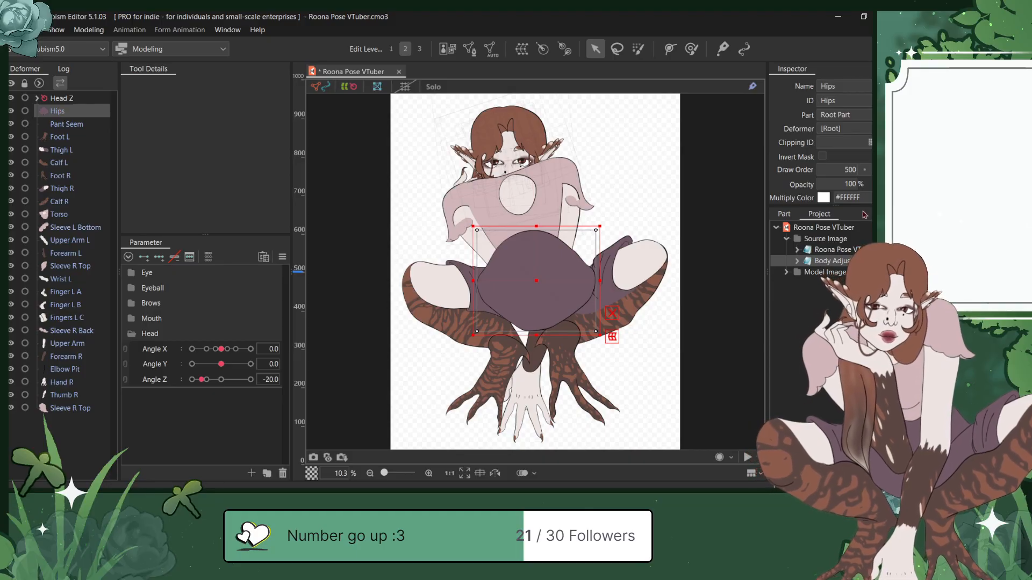
pyautogui.doubleClick(845, 170)
pyautogui.write('450')
pyautogui.press('Return')
pyautogui.moveTo(851, 170); pyautogui.dragTo(799, 169)
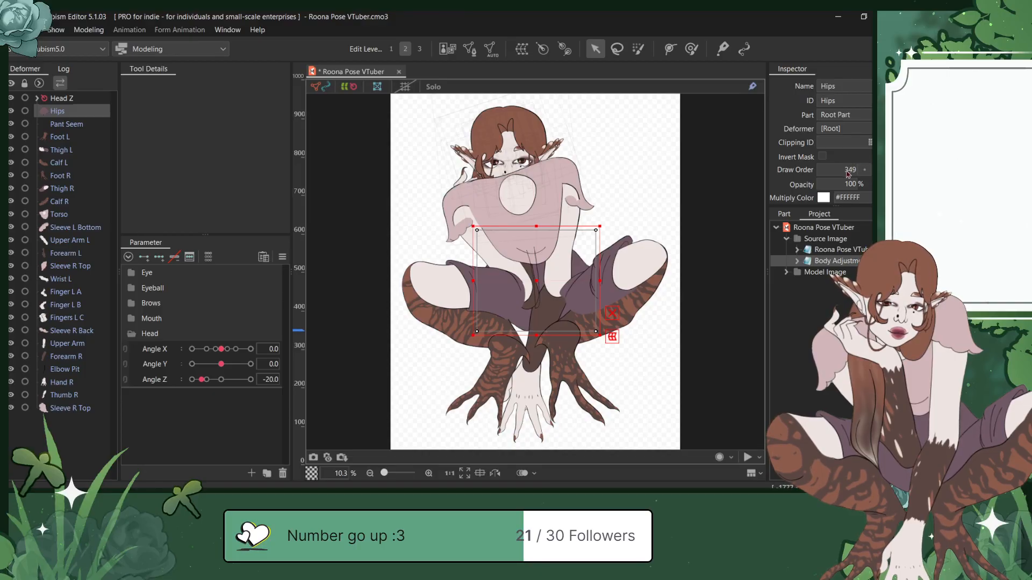
pyautogui.click(866, 171)
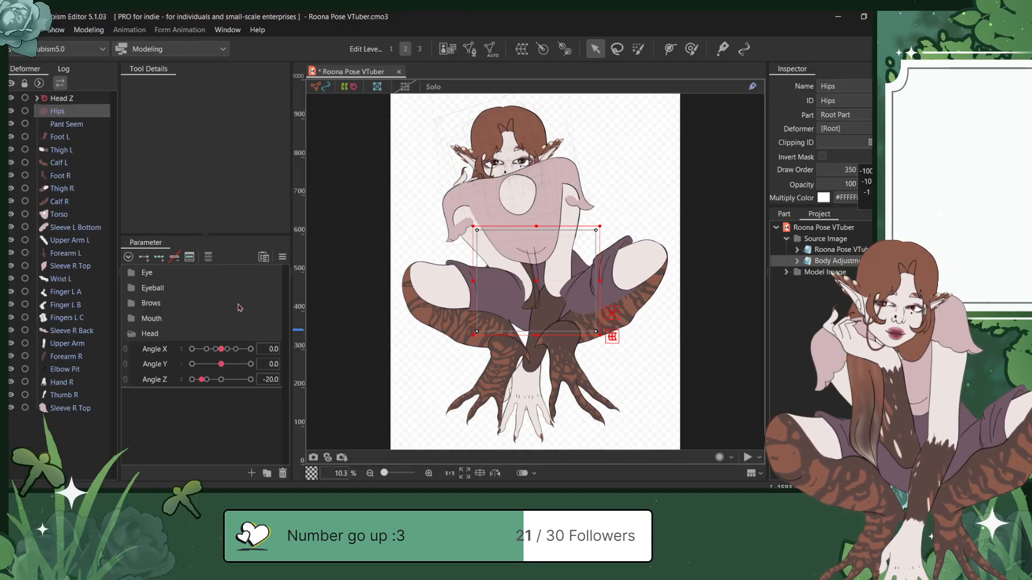
# Step: Set the draw order of the Pant Seem ArtMesh to 351
pyautogui.click(75, 124)
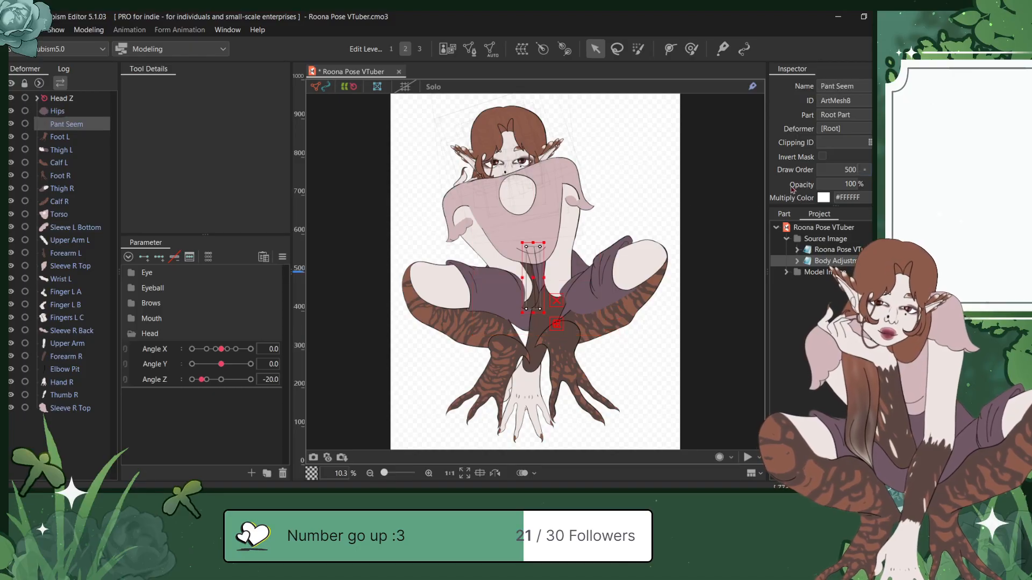
pyautogui.click(866, 171)
pyautogui.click(866, 172)
pyautogui.click(867, 172)
pyautogui.click(883, 181)
pyautogui.click(883, 181)
pyautogui.click(883, 182)
pyautogui.click(883, 181)
pyautogui.click(883, 182)
pyautogui.click(883, 193)
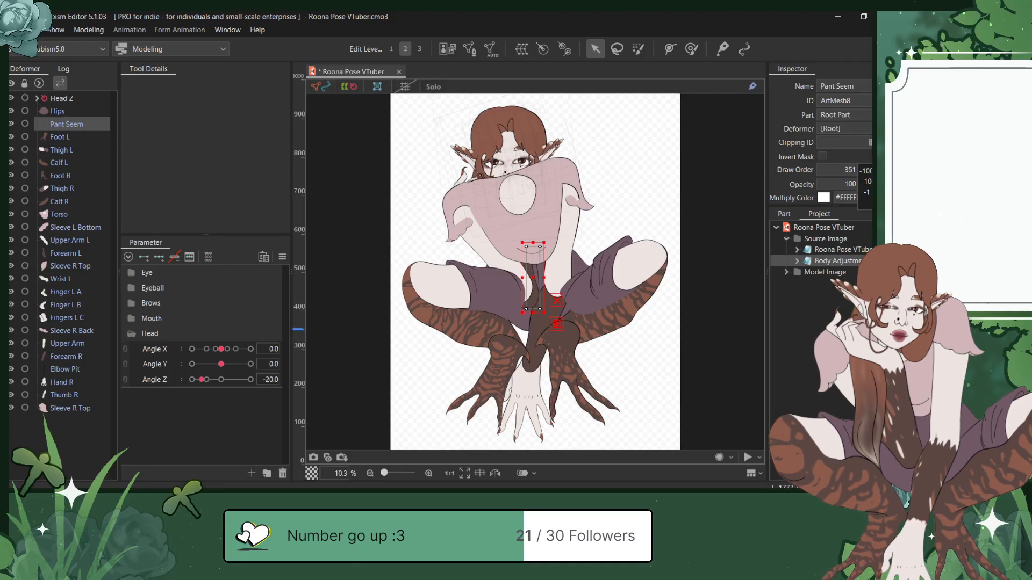
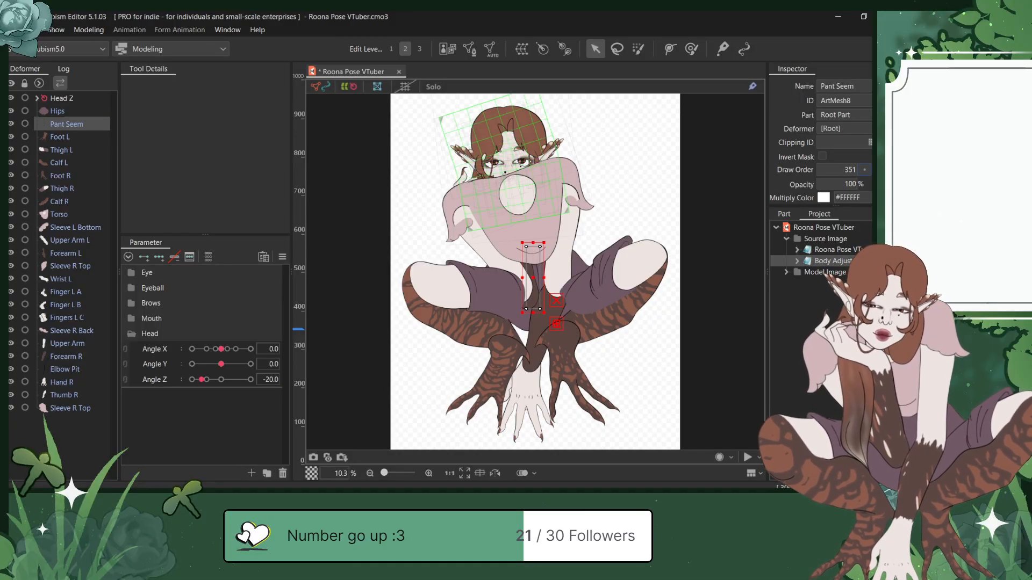
# Step: Re-maximize the editor window and set the draw order of the Foot L ArtMesh to 352
pyautogui.moveTo(543, 16); pyautogui.dragTo(437, 21)
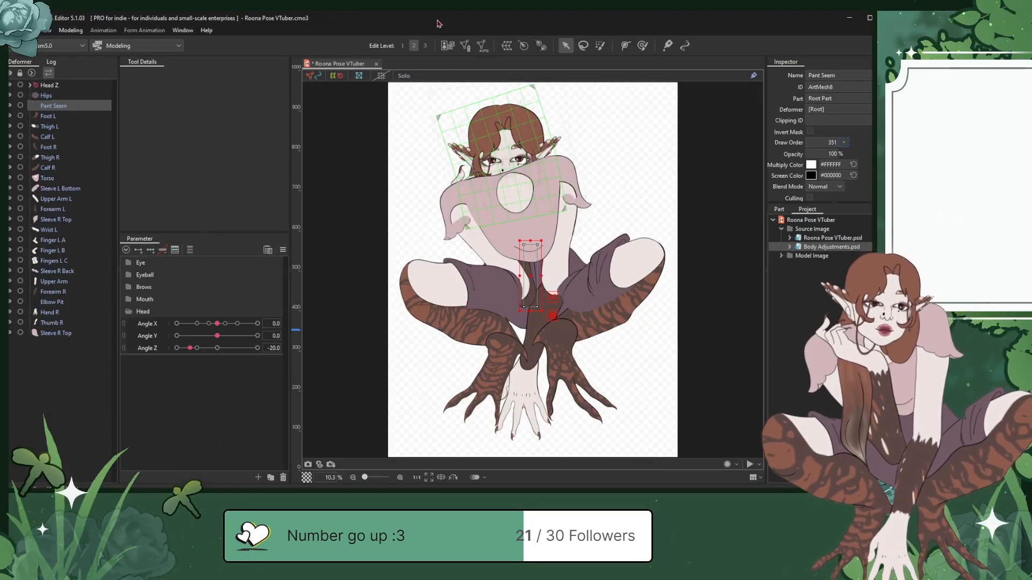
pyautogui.doubleClick(437, 19)
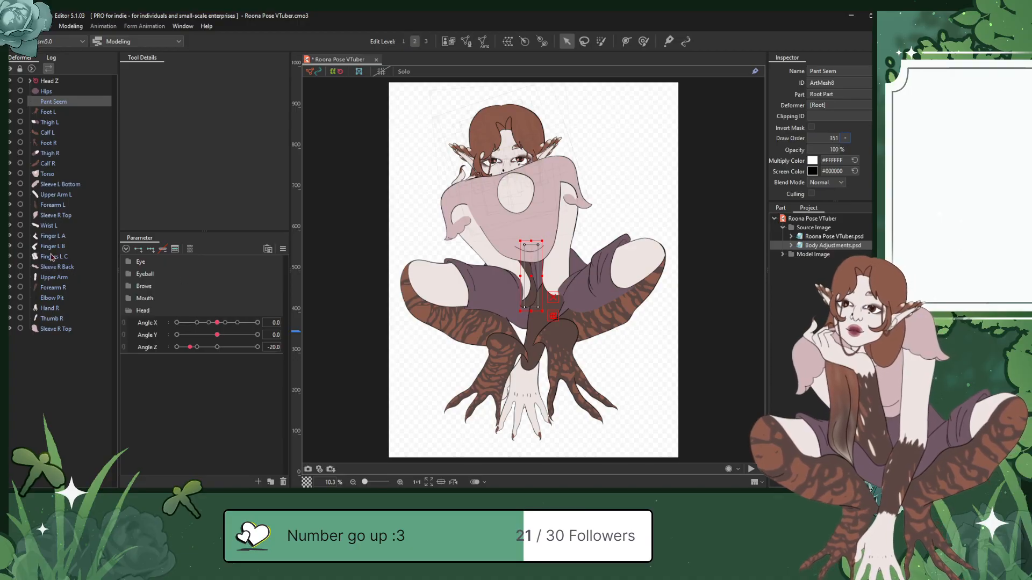
pyautogui.click(50, 114)
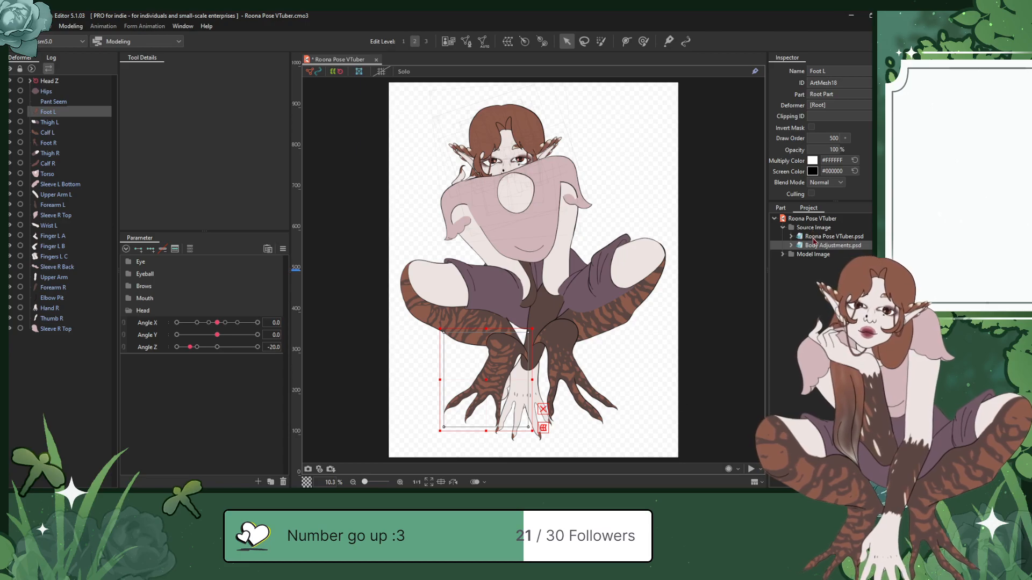
pyautogui.click(846, 138)
pyautogui.click(831, 139)
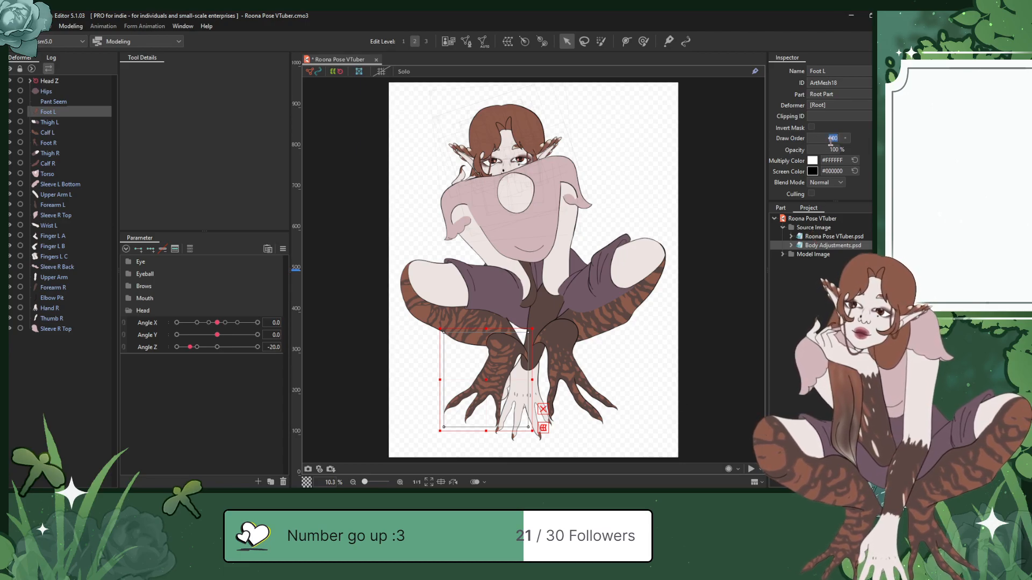
pyautogui.write('352')
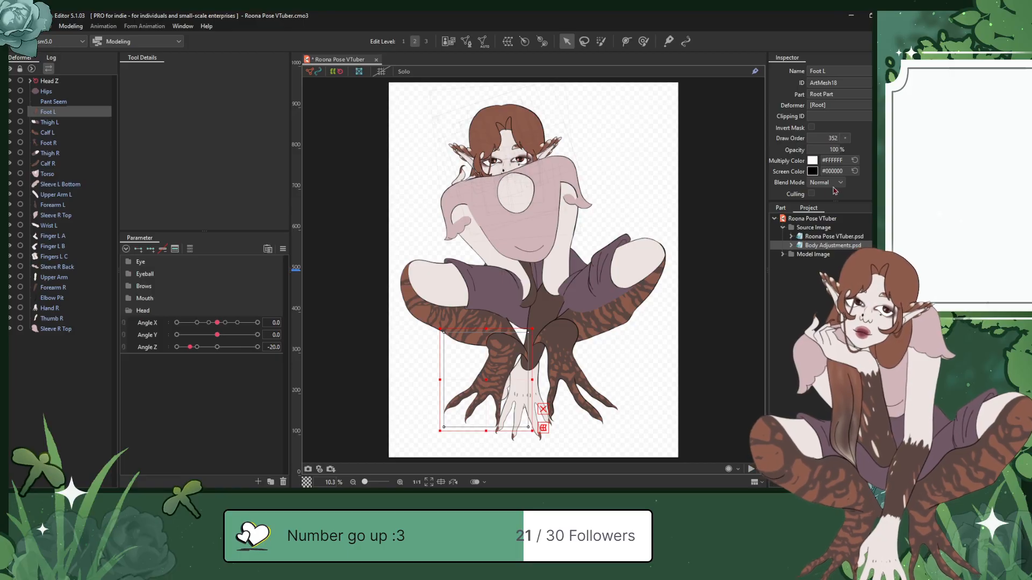
pyautogui.press('Return')
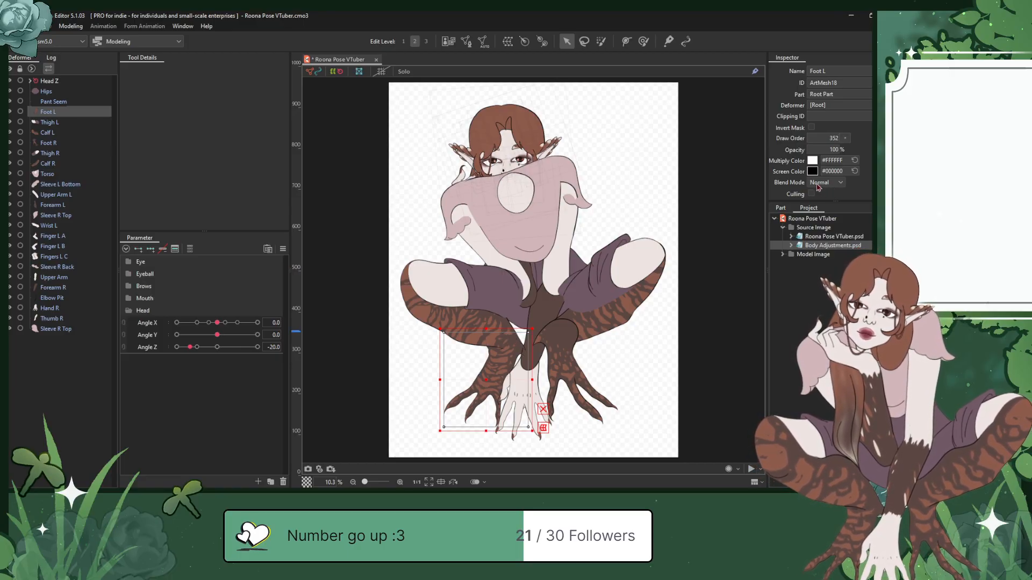
# Step: Set the draw order of the Foot R ArtMesh to 352
pyautogui.click(48, 143)
pyautogui.click(820, 138)
pyautogui.write('352')
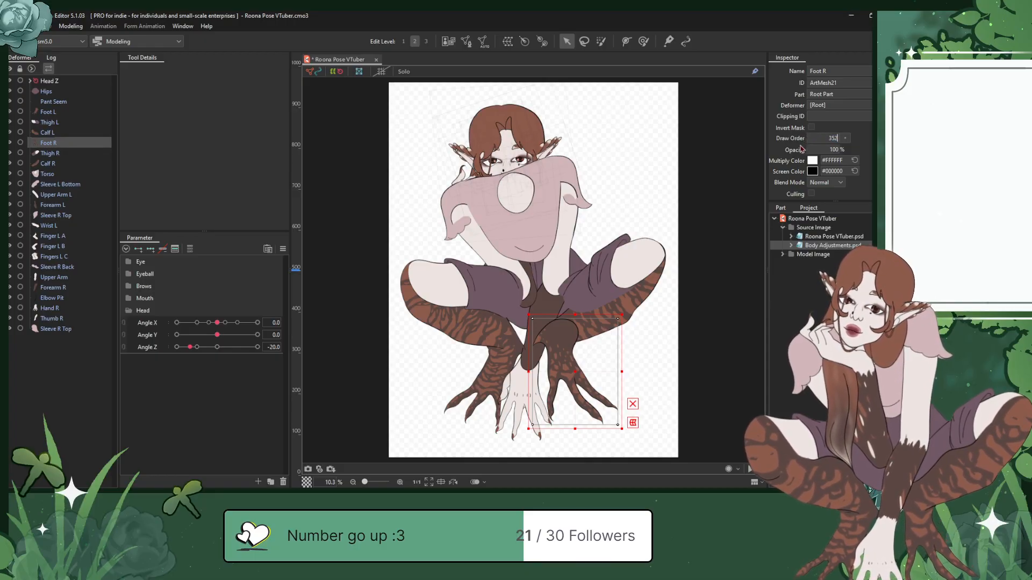
pyautogui.press('Return')
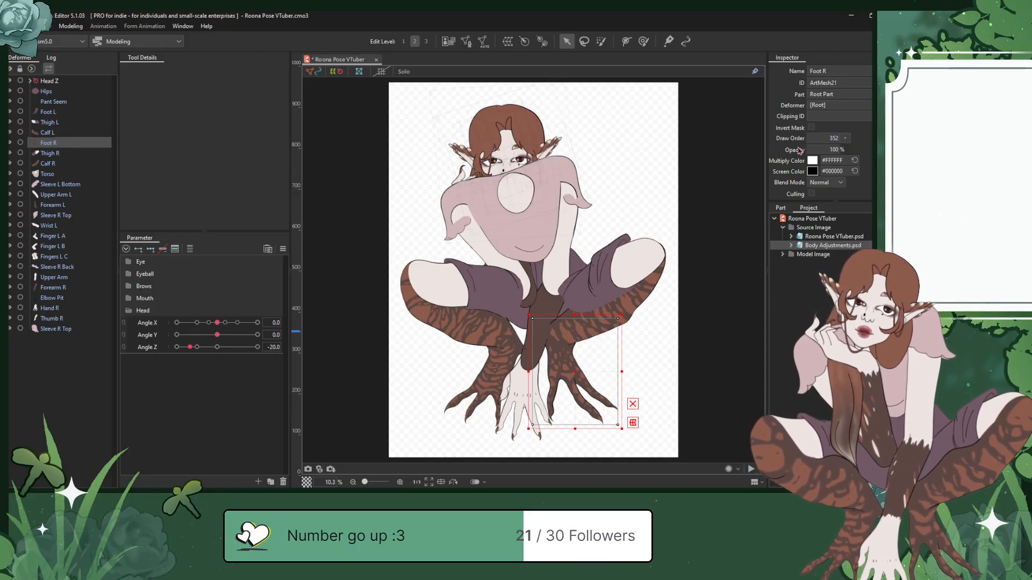
# Step: Set the draw order of the Thigh R and Thigh L ArtMeshes to 353
pyautogui.click(45, 154)
pyautogui.doubleClick(828, 138)
pyautogui.write('353')
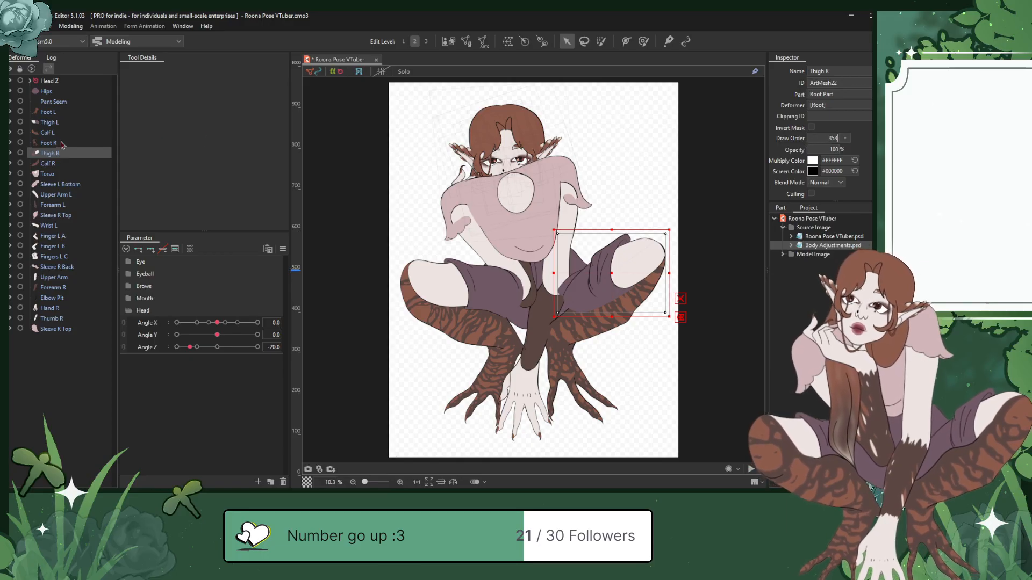
pyautogui.press('Return')
pyautogui.click(49, 124)
pyautogui.doubleClick(816, 136)
pyautogui.write('353')
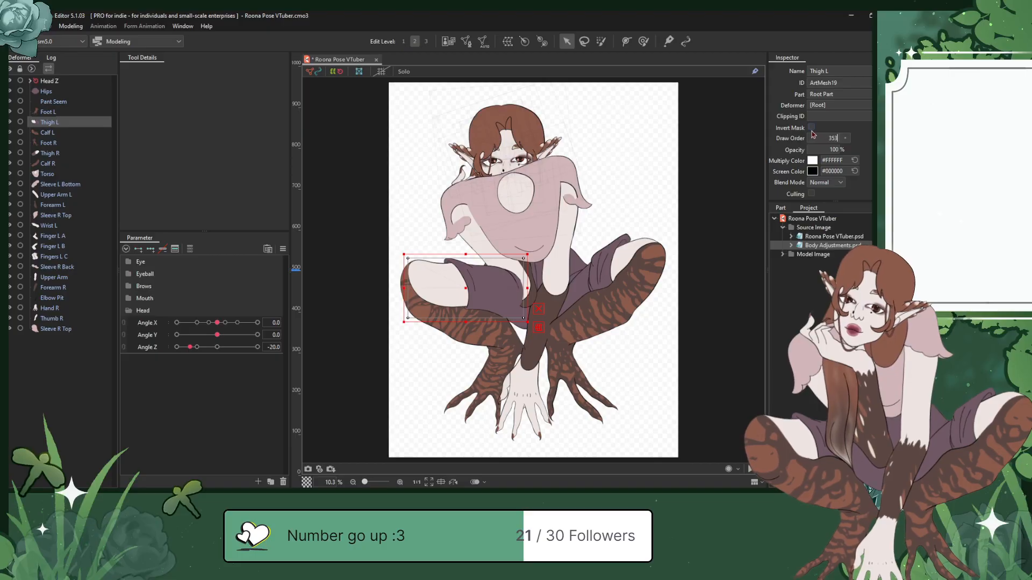
pyautogui.press('Return')
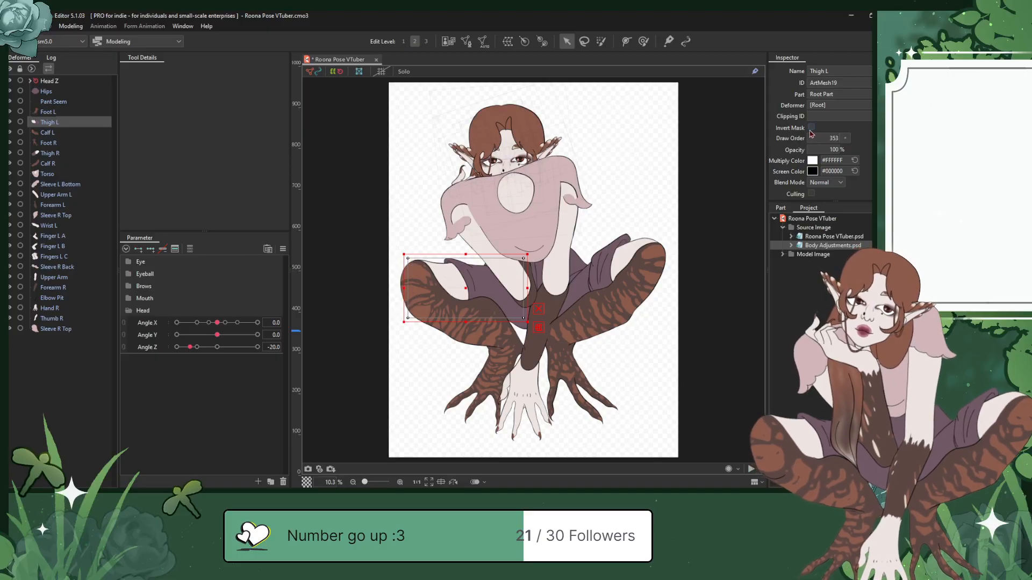
# Step: Set the draw order of the Calf L and Calf R ArtMeshes to 354
pyautogui.click(53, 133)
pyautogui.doubleClick(822, 138)
pyautogui.write('354')
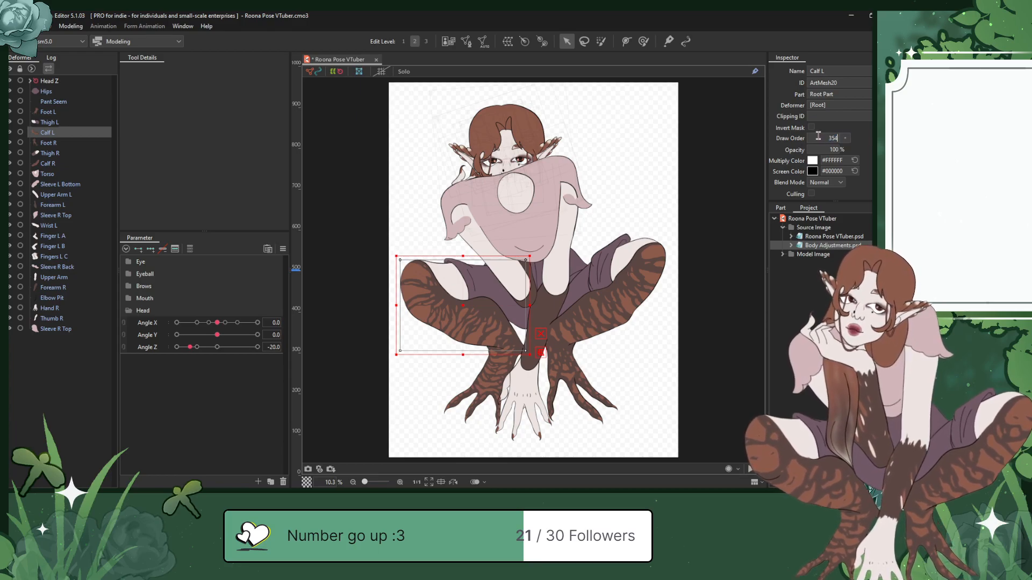
pyautogui.press('Return')
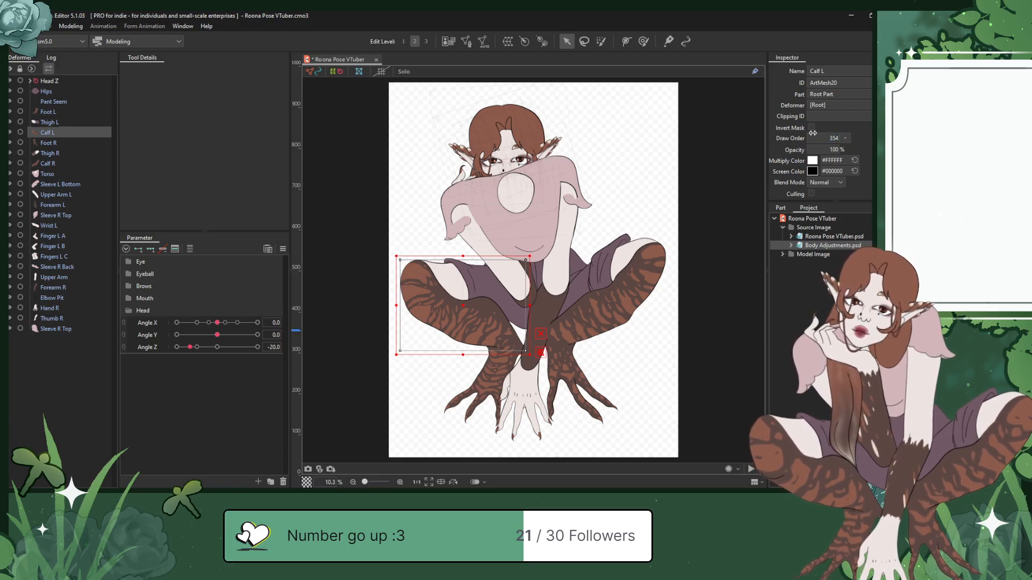
pyautogui.click(59, 164)
pyautogui.doubleClick(821, 139)
pyautogui.write('354')
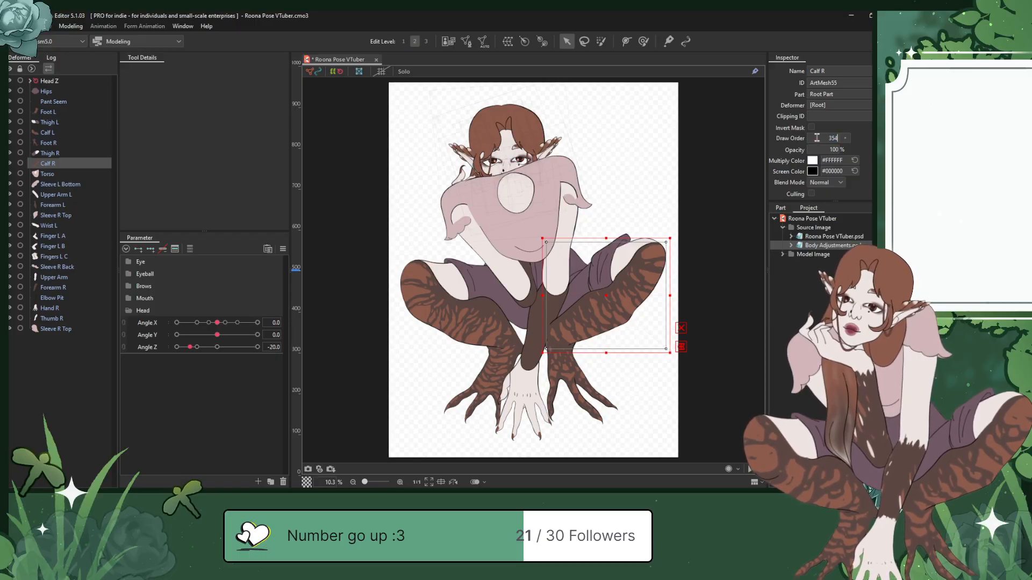
pyautogui.press('Return')
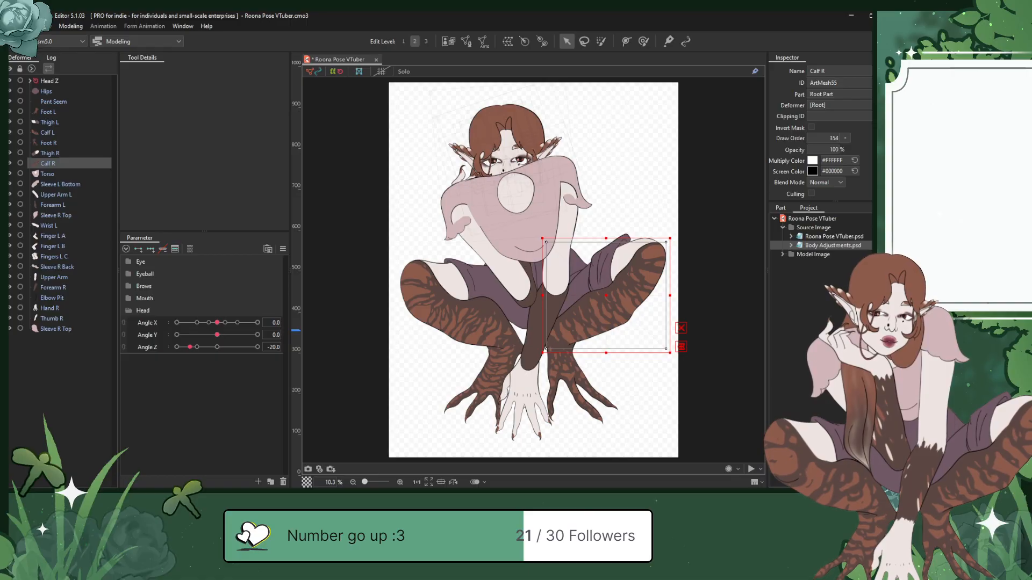
# Step: Set the draw order of the Torso ArtMesh to 355
pyautogui.click(47, 174)
pyautogui.doubleClick(822, 138)
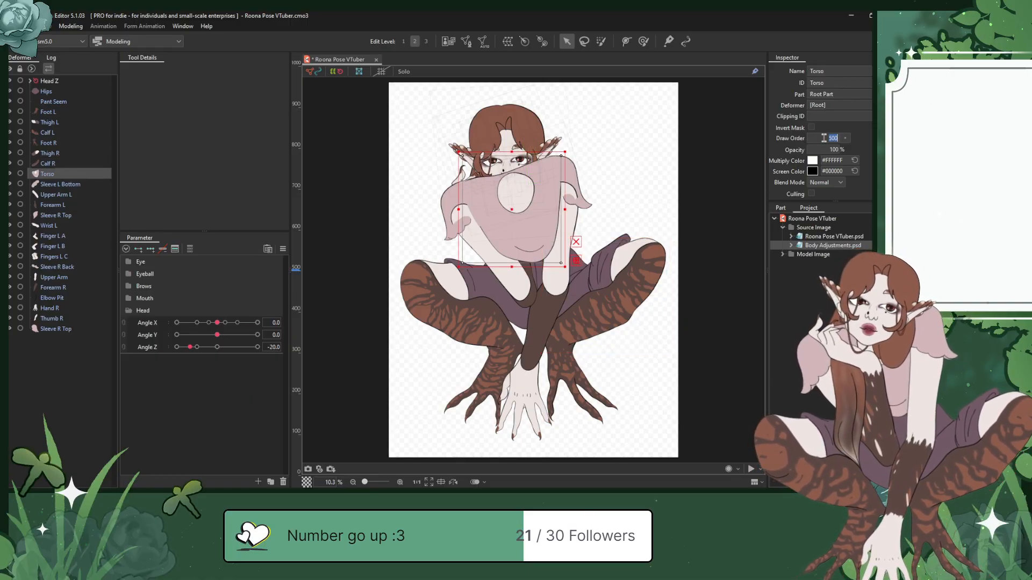
pyautogui.write('355')
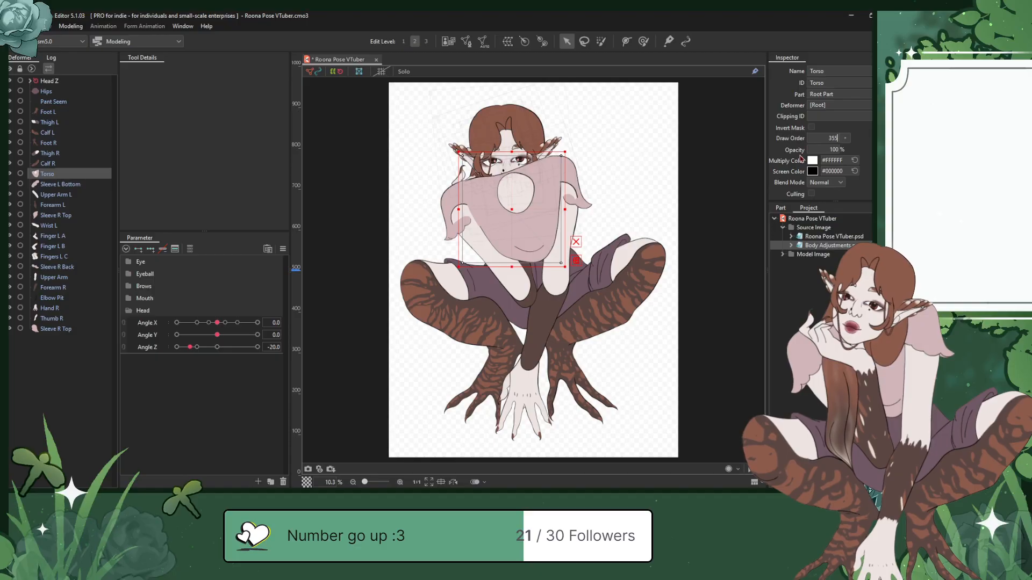
pyautogui.press('Return')
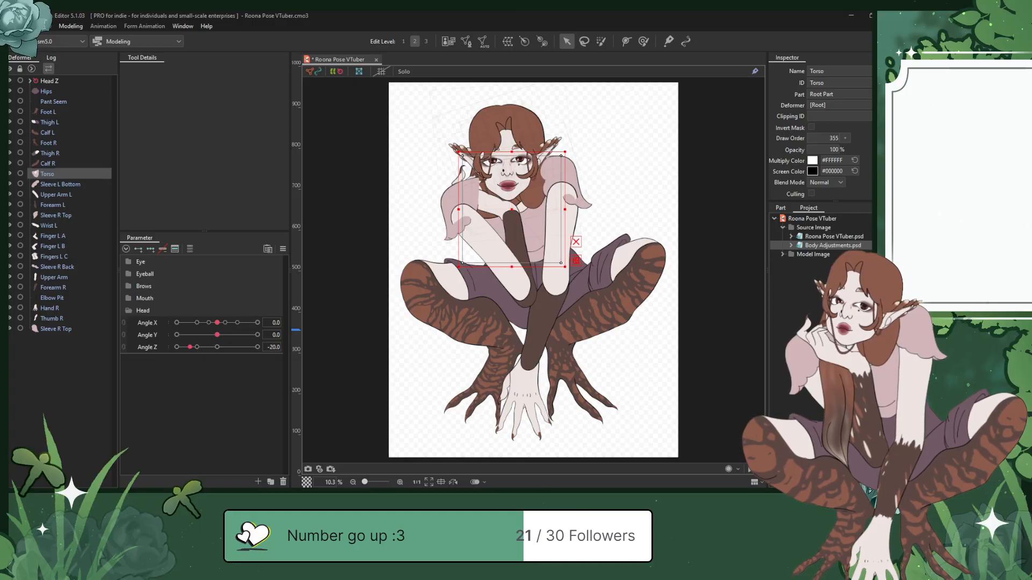
# Step: Set the draw order of the Sleeve L Bottom ArtMesh to 356
pyautogui.click(53, 267)
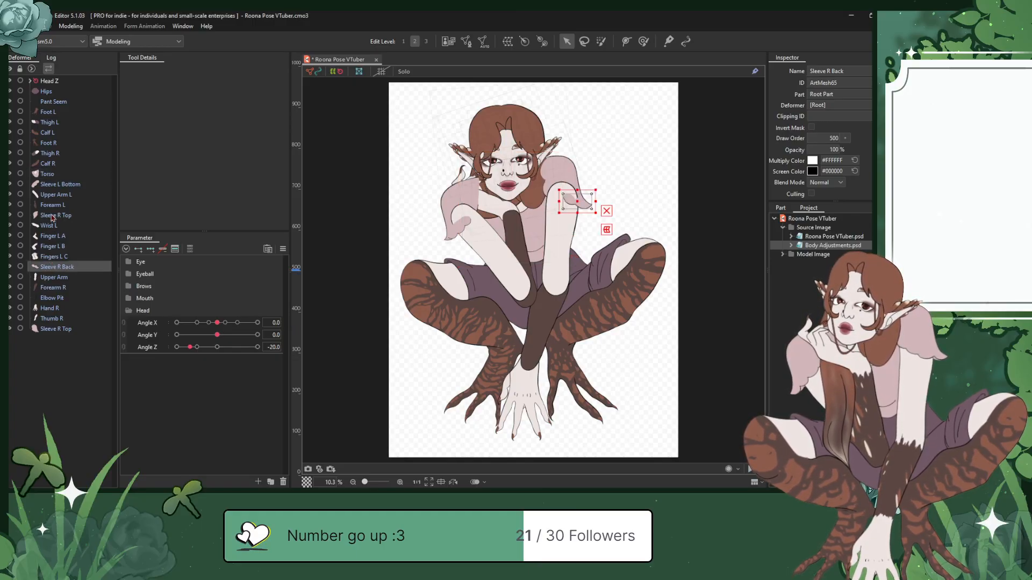
pyautogui.click(55, 185)
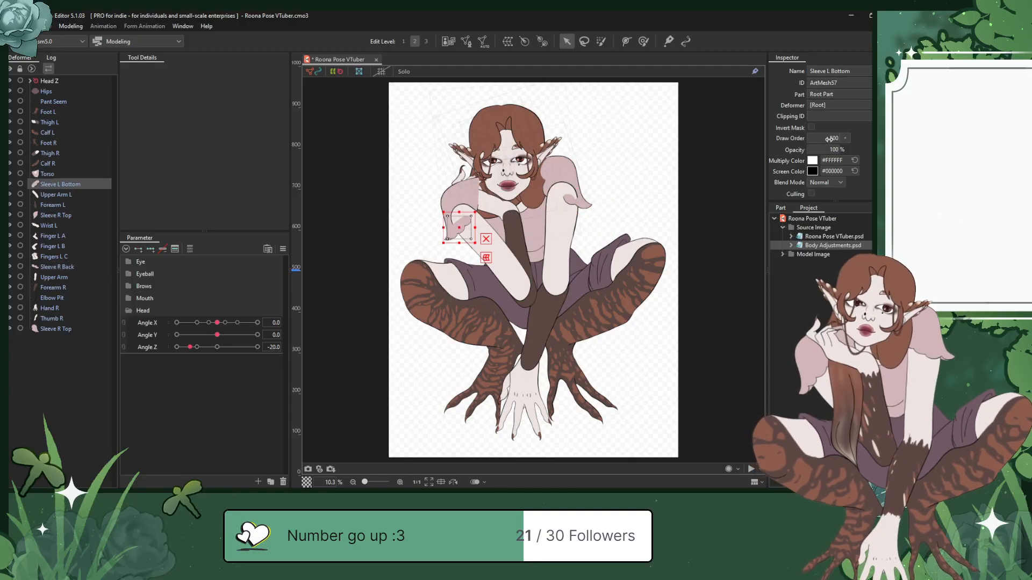
pyautogui.click(828, 140)
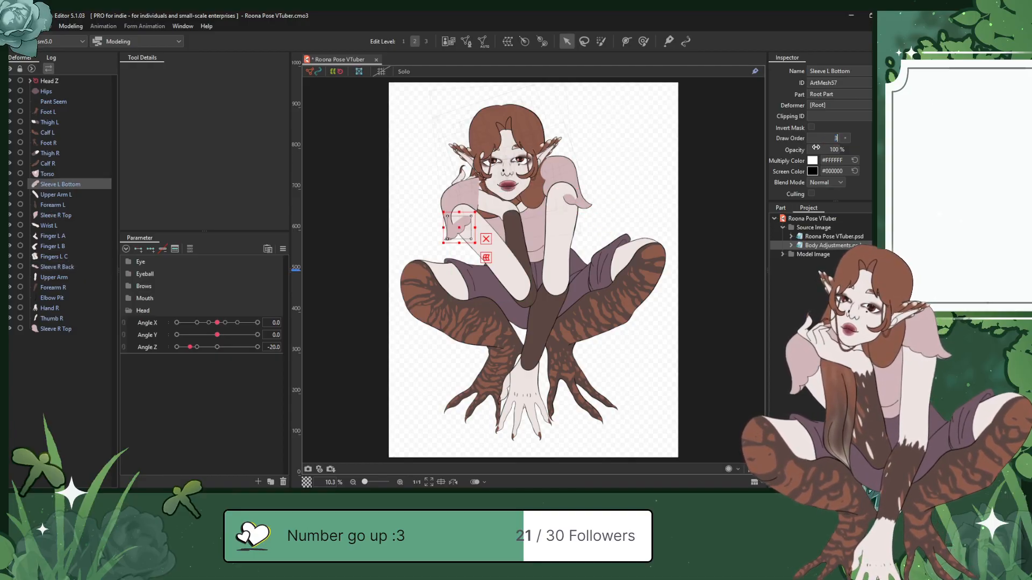
pyautogui.press('Return')
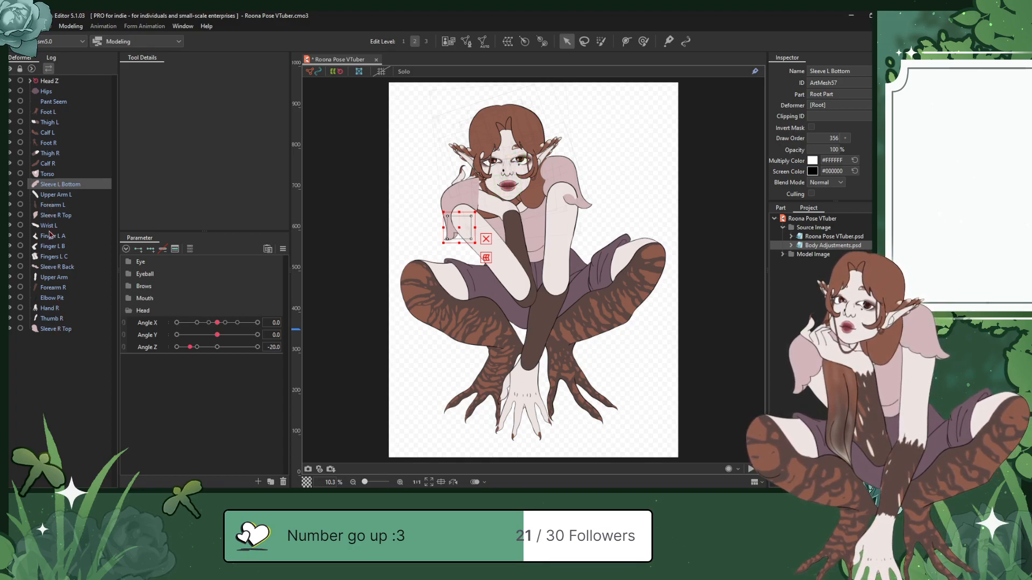
# Step: Set the draw order of the Sleeve R Back ArtMesh to 356
pyautogui.click(56, 266)
pyautogui.doubleClick(825, 138)
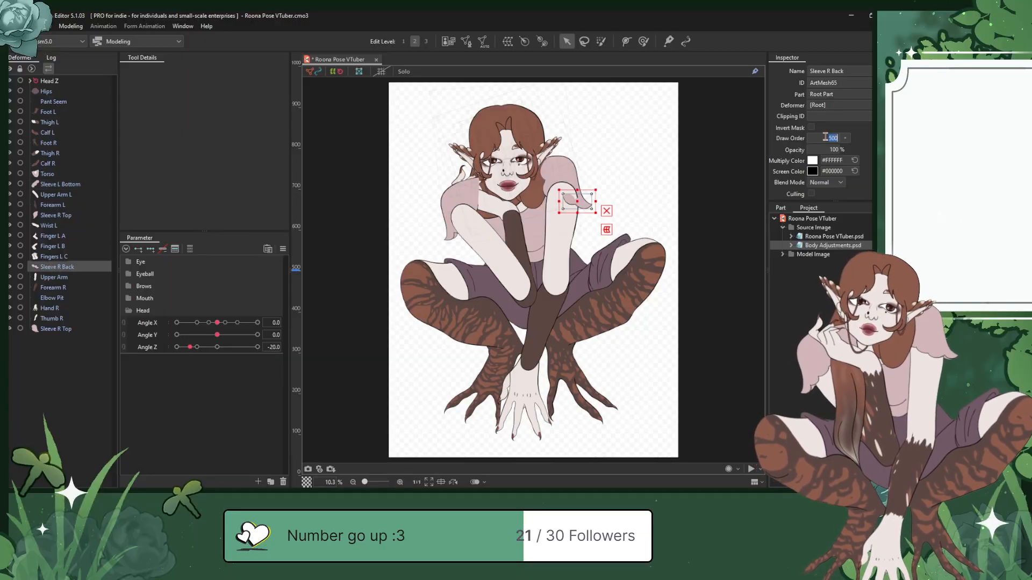
pyautogui.write('365')
pyautogui.press('BackSpace')
pyautogui.press('BackSpace')
pyautogui.write('56')
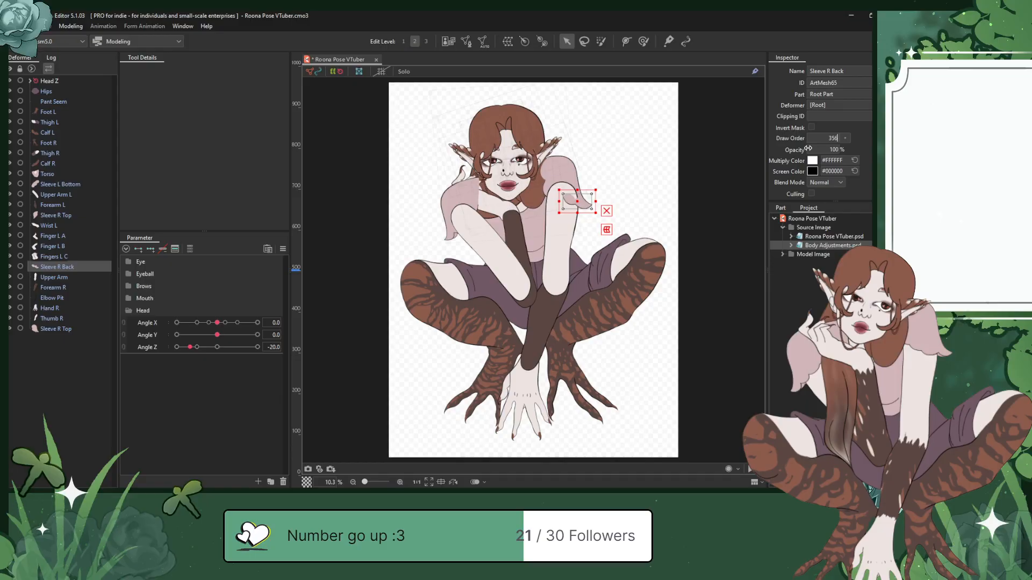
pyautogui.press('Return')
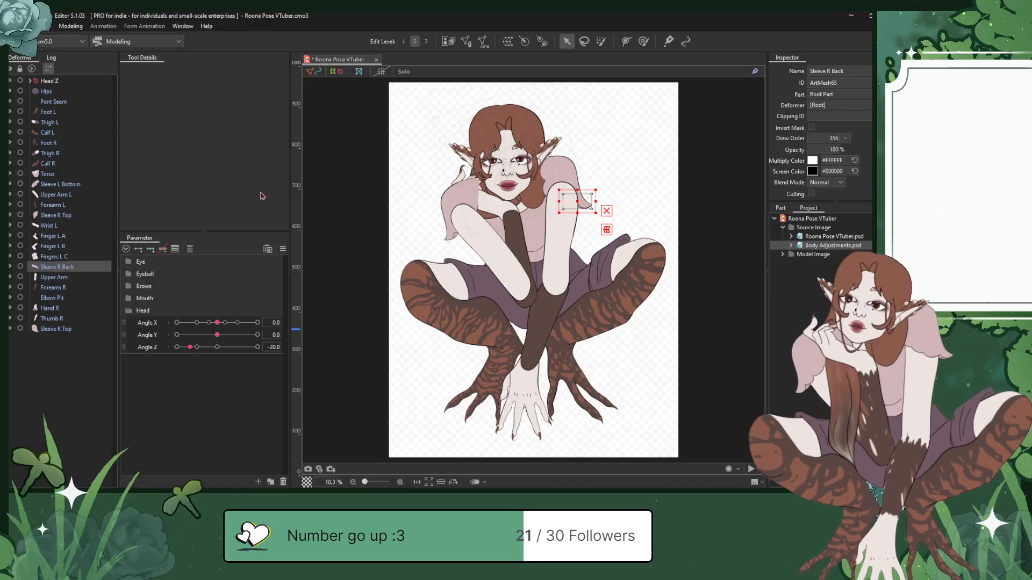
# Step: Rename the Sleeve L Bottom ArtMesh as Sleeve L Back
pyautogui.click(61, 184)
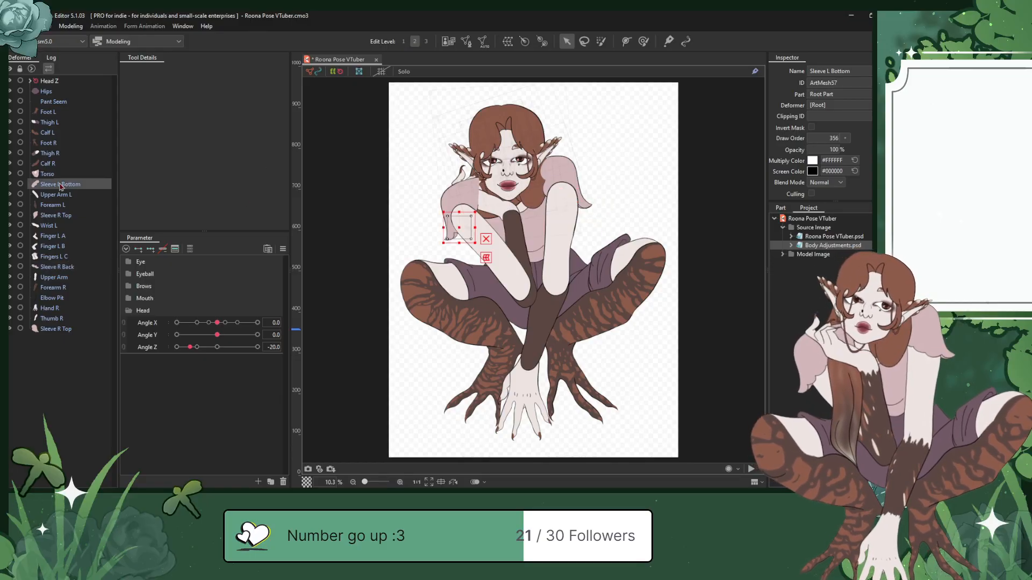
pyautogui.click(827, 71)
pyautogui.moveTo(831, 71); pyautogui.dragTo(869, 76)
pyautogui.write('Back')
pyautogui.press('Return')
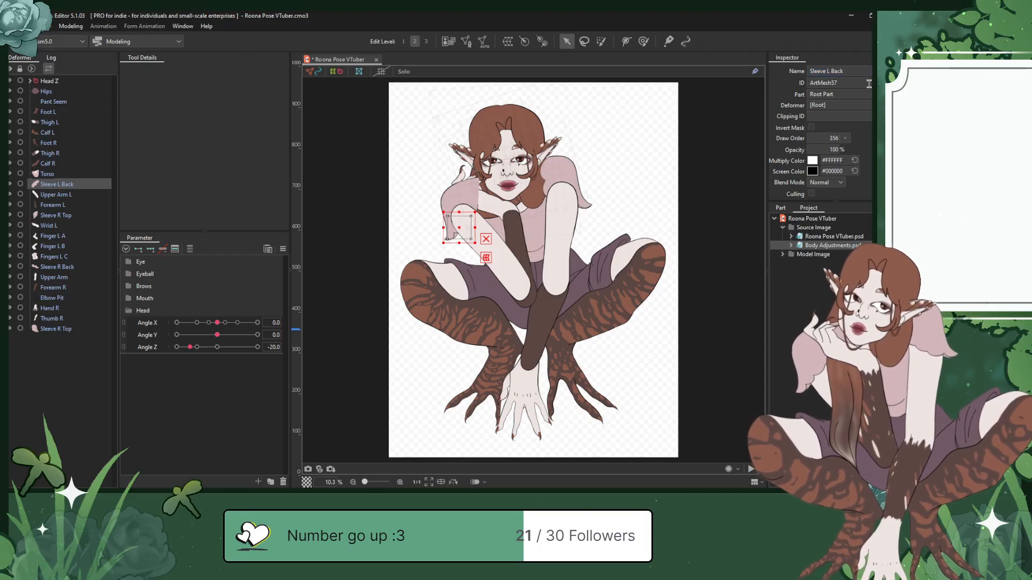
# Step: Set the draw order of the Upper Arm L ArtMesh to 357
pyautogui.click(54, 194)
pyautogui.click(822, 139)
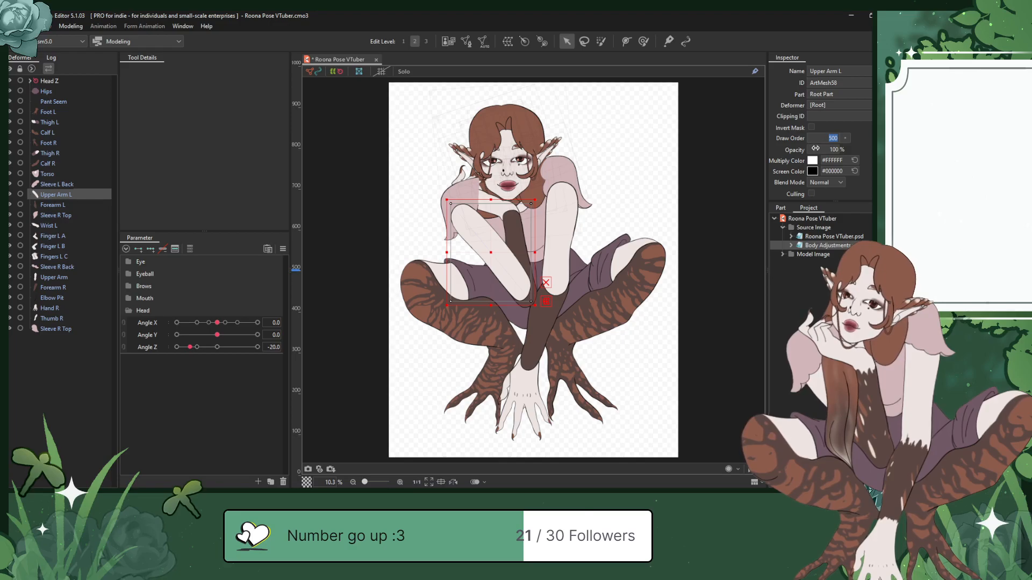
pyautogui.write('3567')
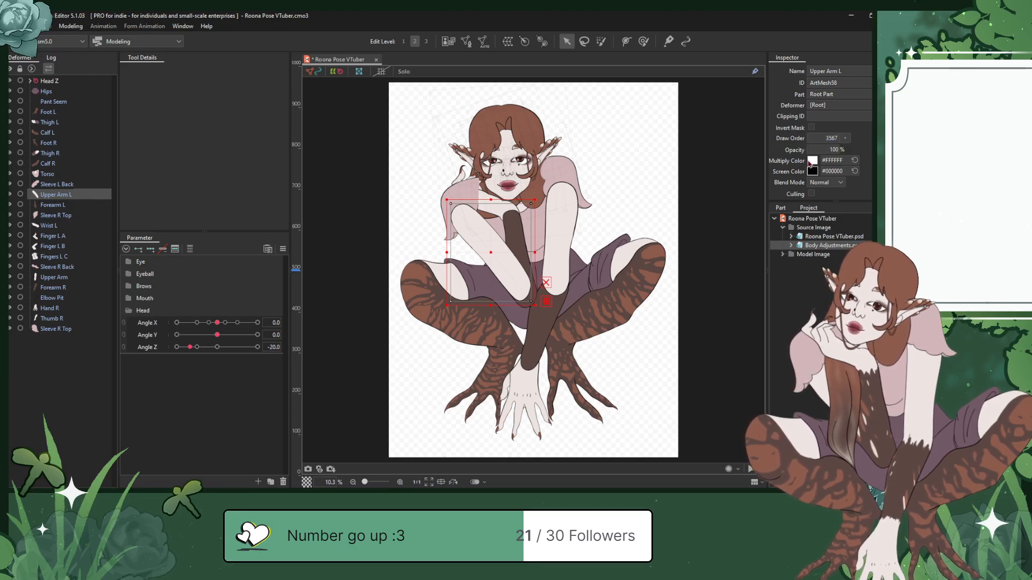
pyautogui.press('BackSpace')
pyautogui.press('BackSpace')
pyautogui.write('7')
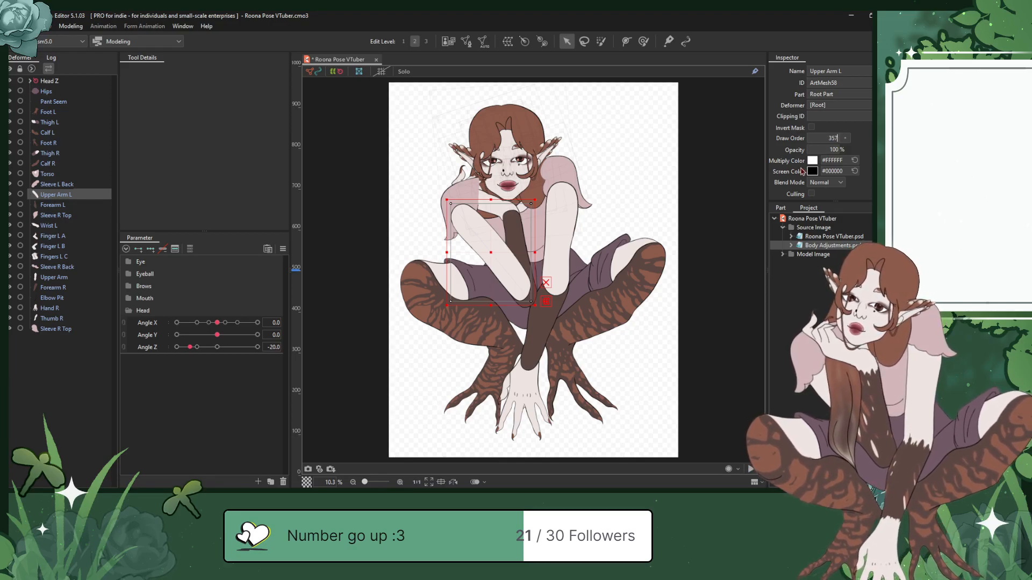
pyautogui.press('Return')
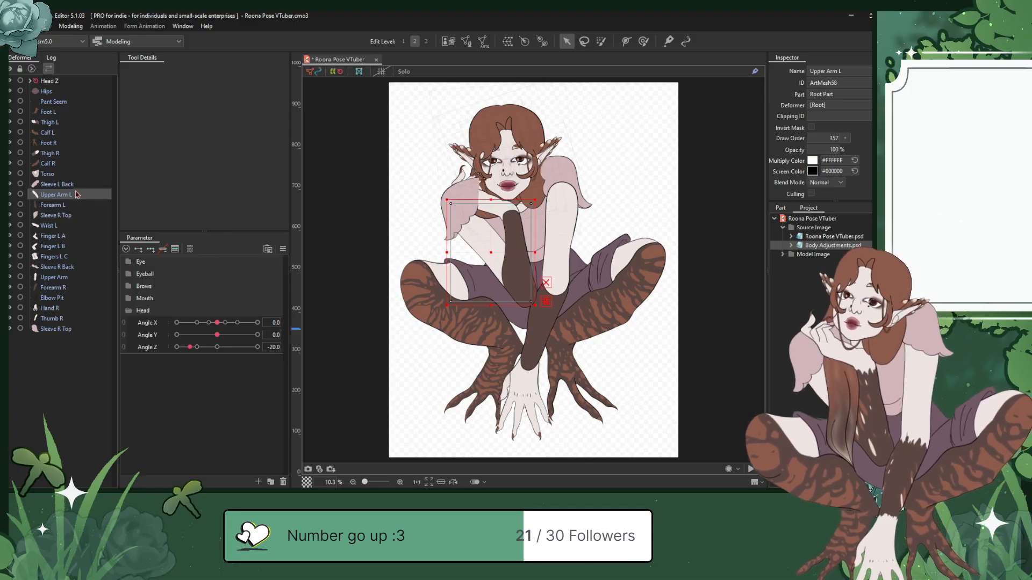
# Step: Set the draw order of the Forearm L ArtMesh to 358
pyautogui.click(60, 207)
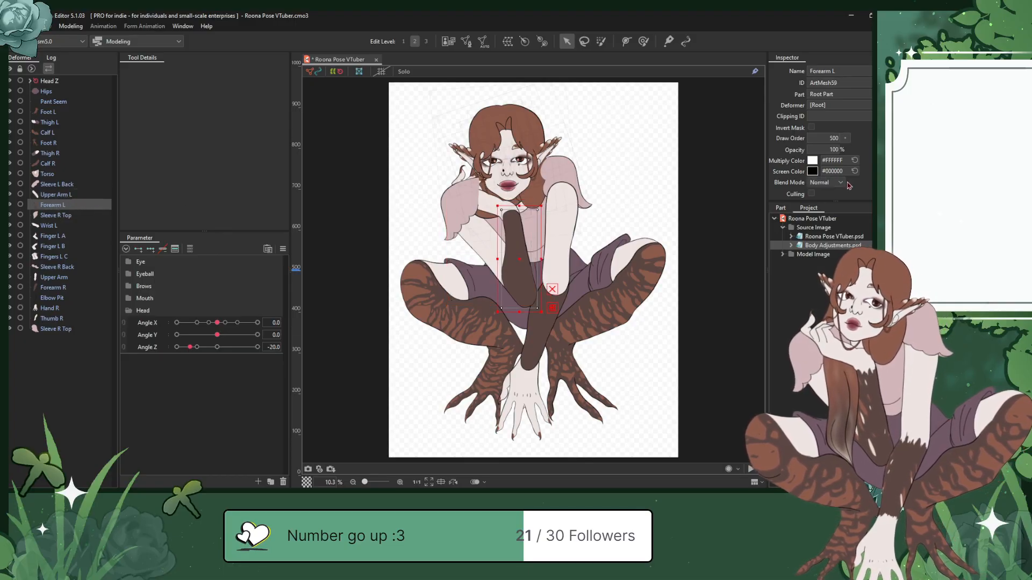
pyautogui.doubleClick(828, 138)
pyautogui.write('358')
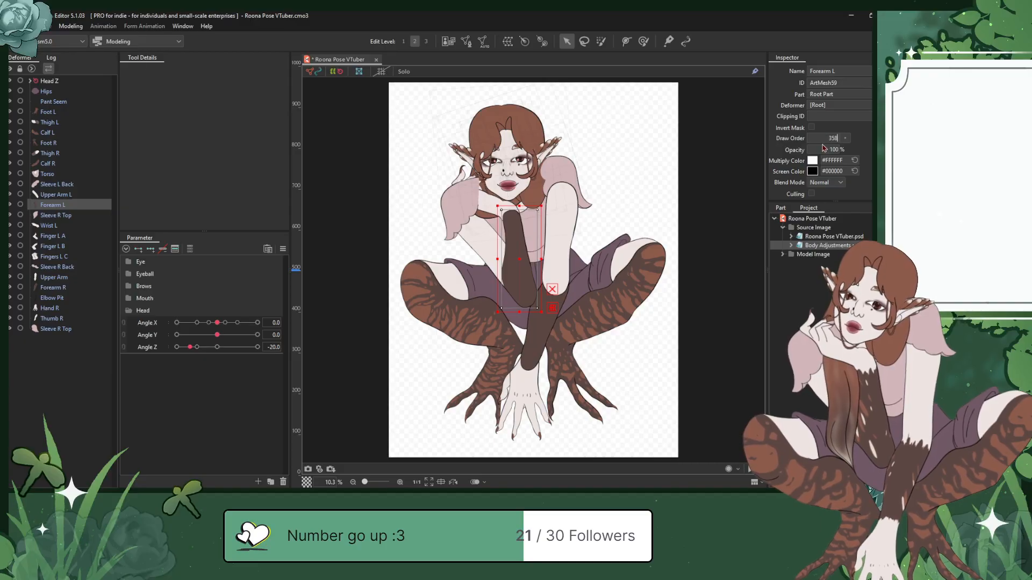
pyautogui.press('Return')
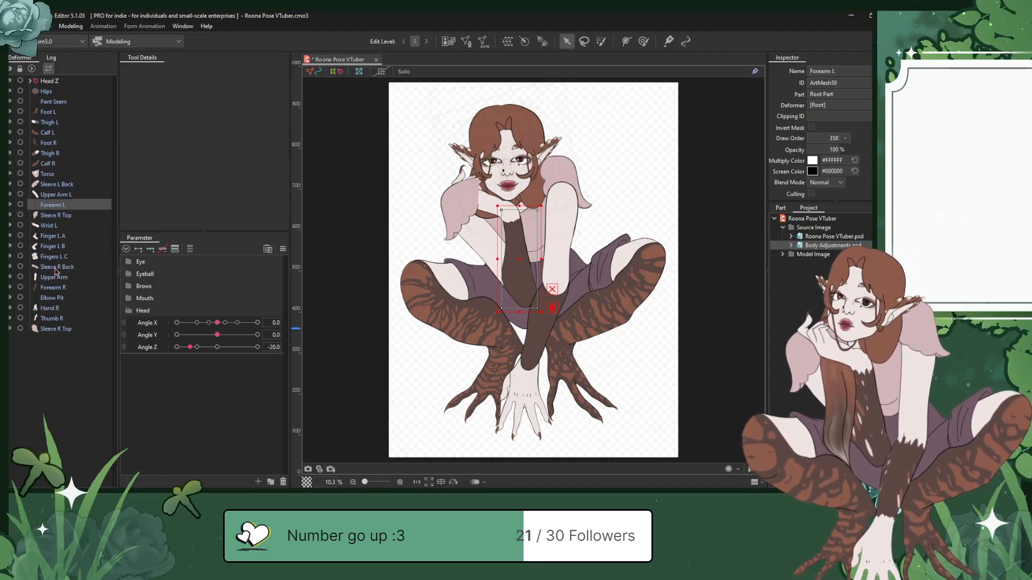
# Step: Rename the mislabelled Sleeve R Top ArtMesh listed below Forearm L as Sleeve L Top and set its draw order to 359
pyautogui.click(51, 329)
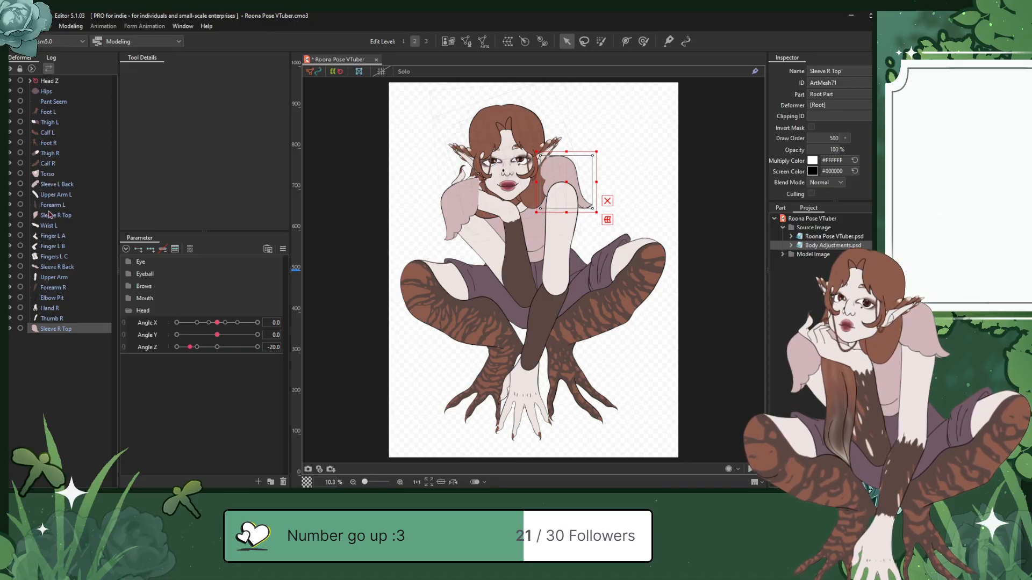
pyautogui.click(51, 216)
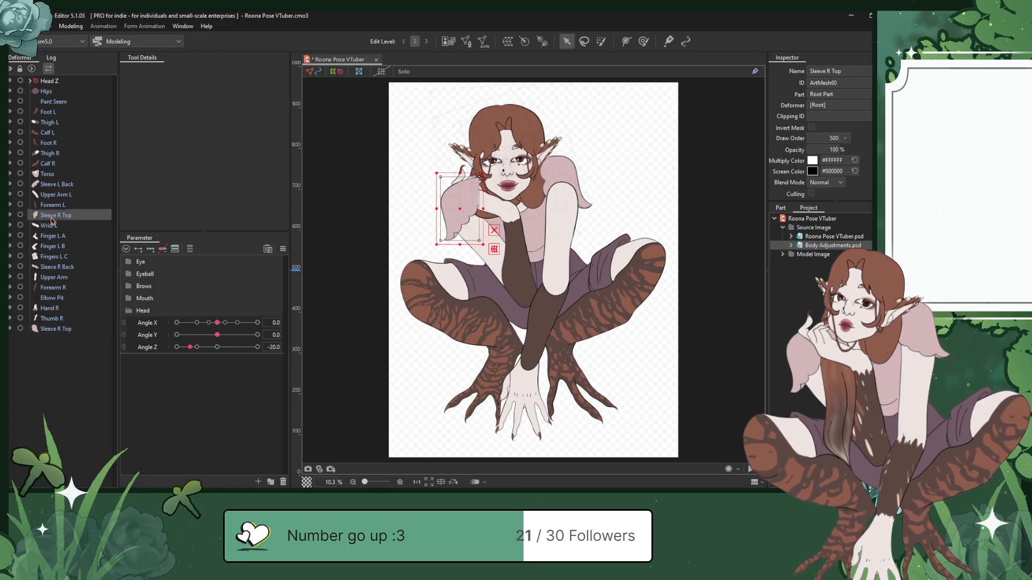
pyautogui.doubleClick(828, 71)
pyautogui.click(828, 69)
pyautogui.press('BackSpace')
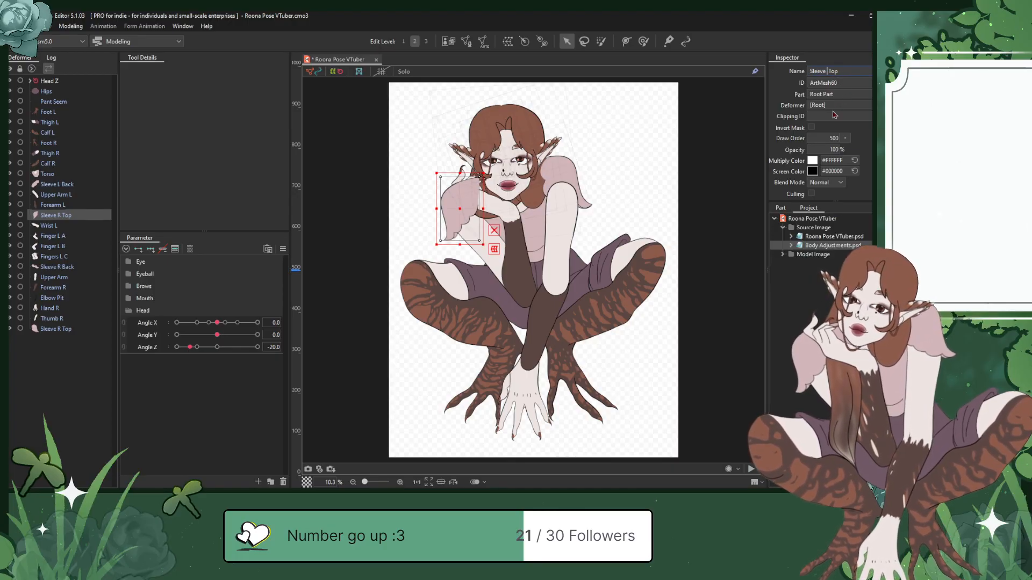
pyautogui.write('L')
pyautogui.doubleClick(832, 138)
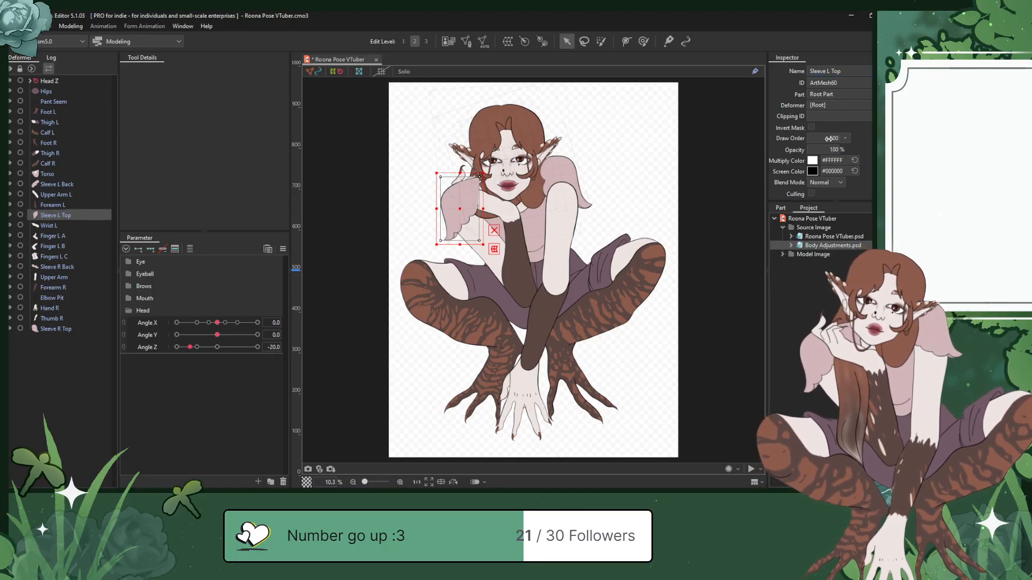
pyautogui.write('355')
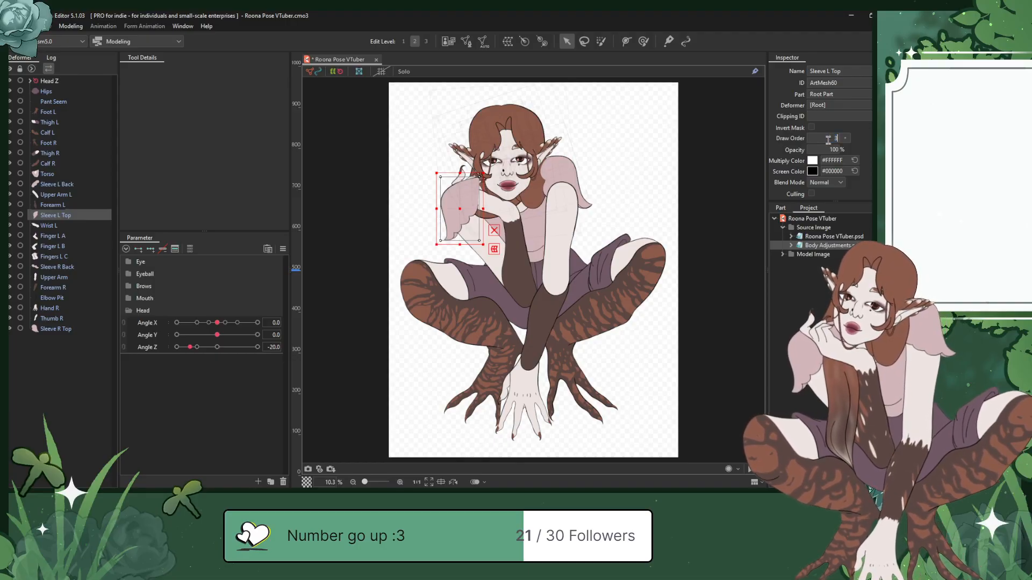
pyautogui.press('Return')
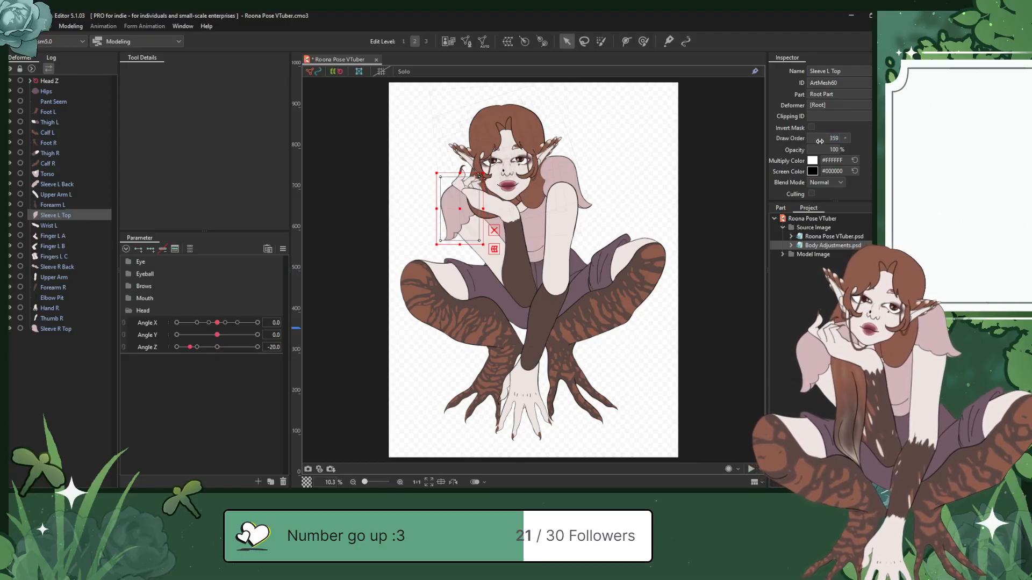
# Step: Set the draw order of the Sleeve R Top ArtMesh to 359
pyautogui.click(58, 328)
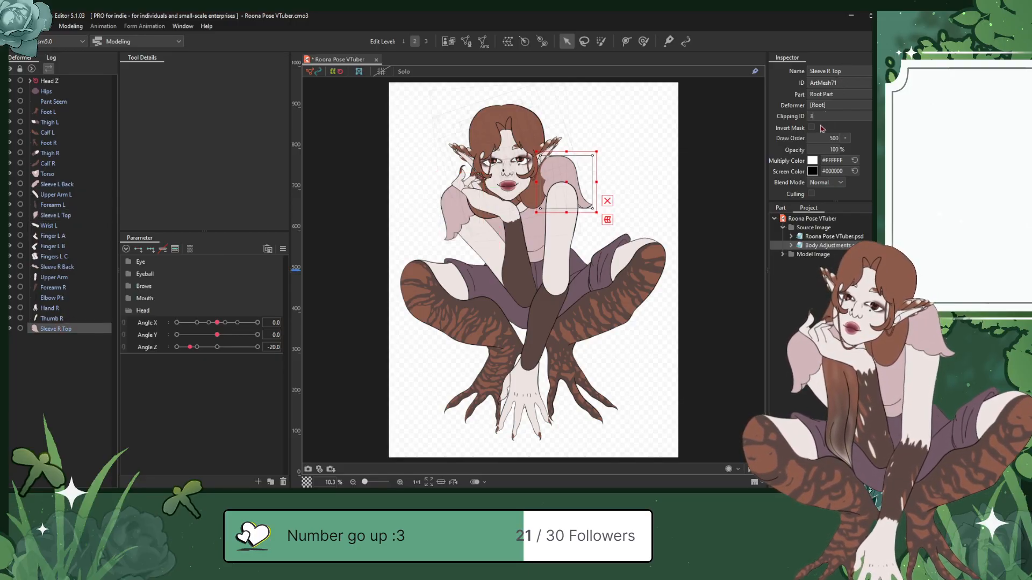
pyautogui.press('Return')
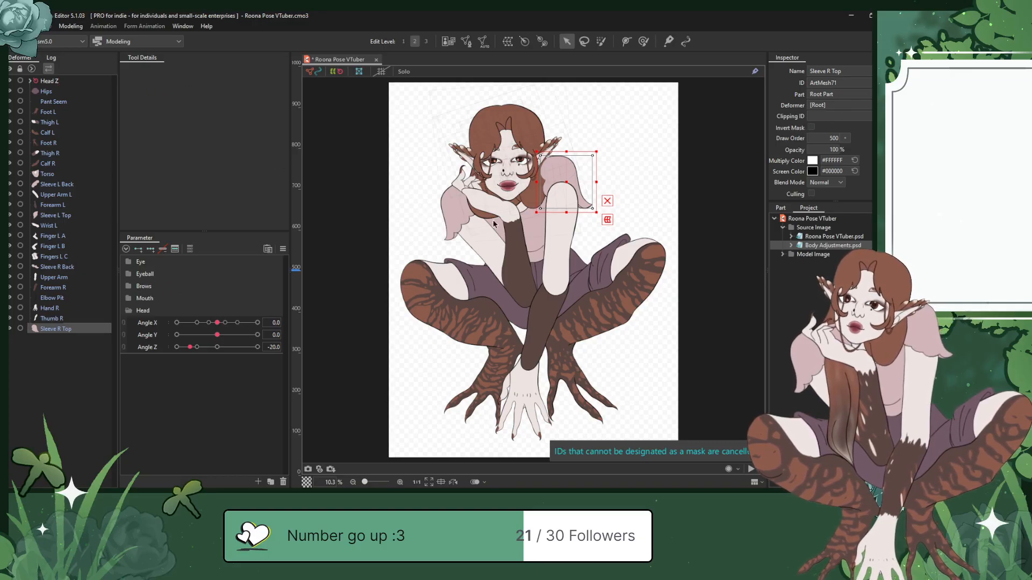
pyautogui.doubleClick(833, 138)
pyautogui.write('3')
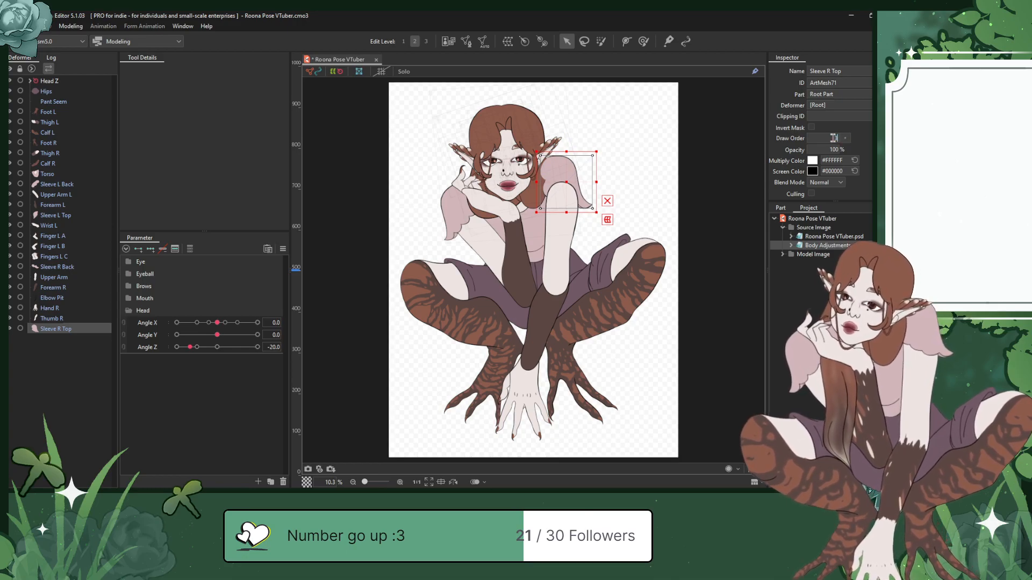
pyautogui.write('59')
pyautogui.press('Return')
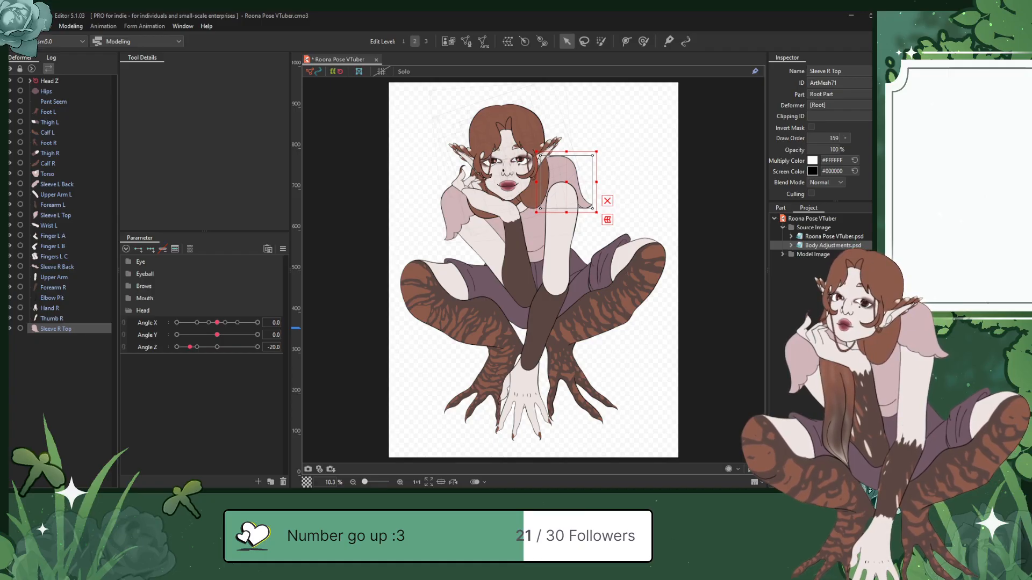
# Step: Set the draw order of the Wrist L ArtMesh to 360
pyautogui.click(48, 225)
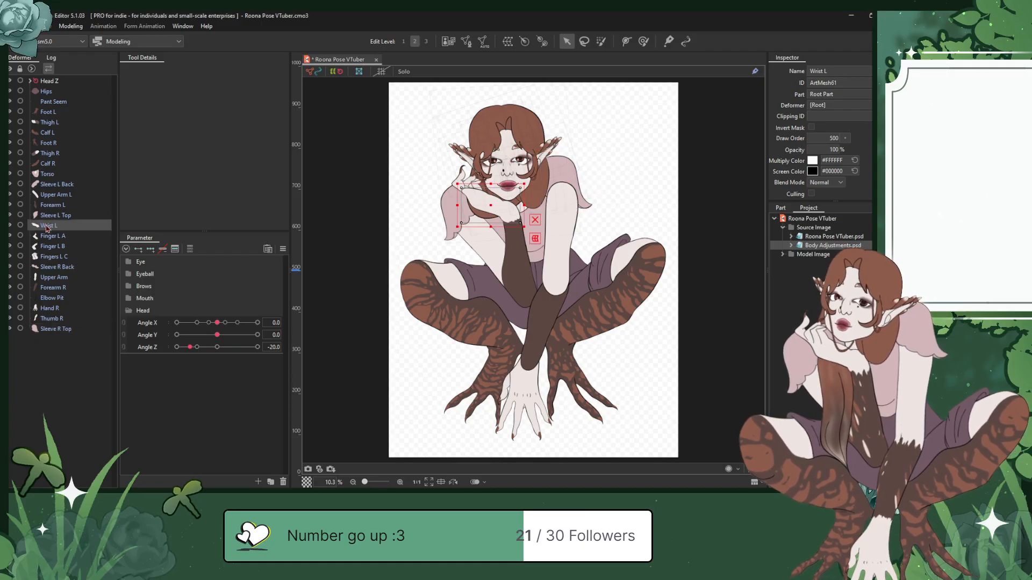
pyautogui.doubleClick(834, 138)
pyautogui.write('360')
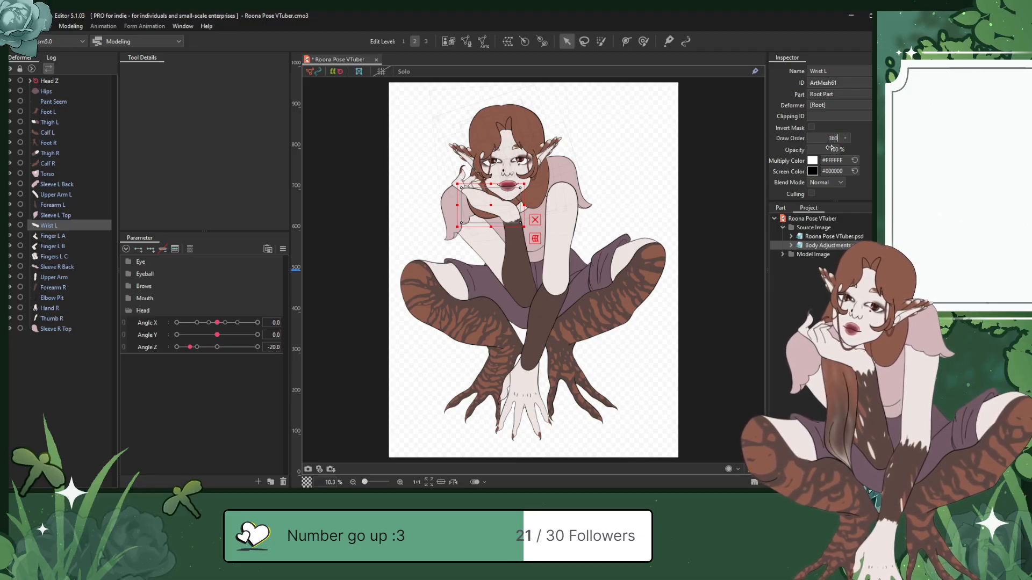
pyautogui.press('Return')
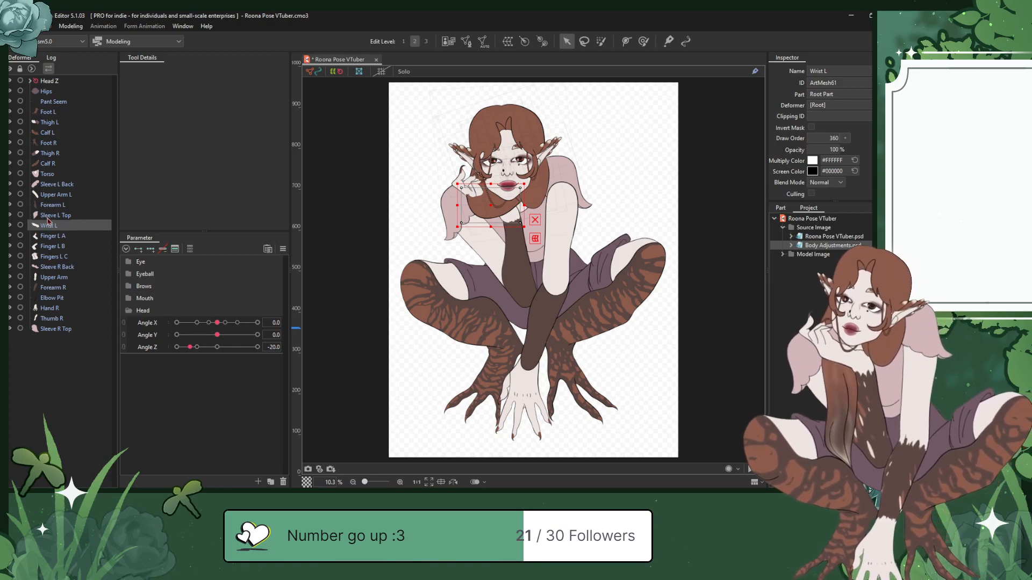
# Step: Set the draw order of the Finger L A ArtMesh to 361
pyautogui.click(52, 236)
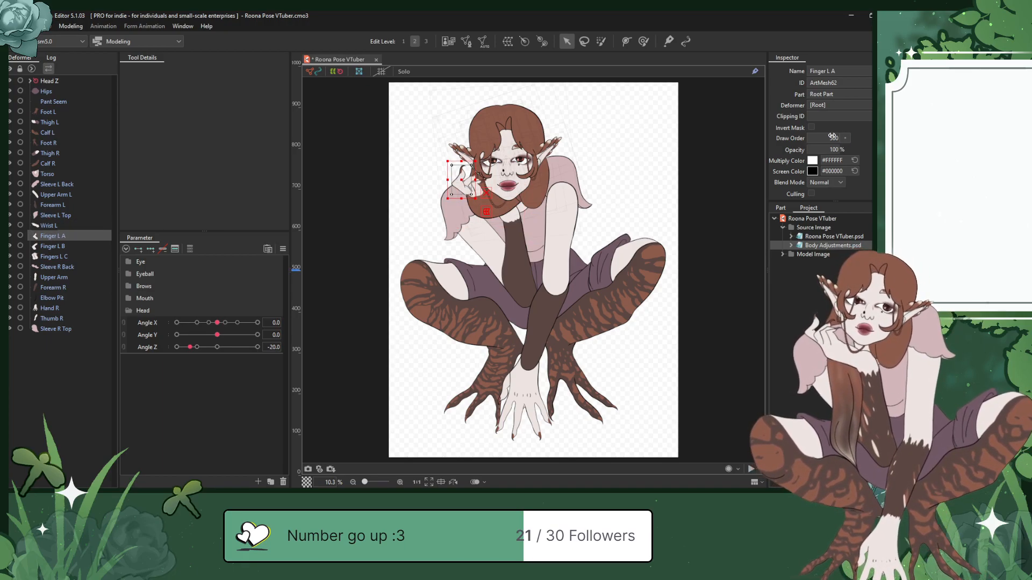
pyautogui.click(52, 226)
pyautogui.click(52, 236)
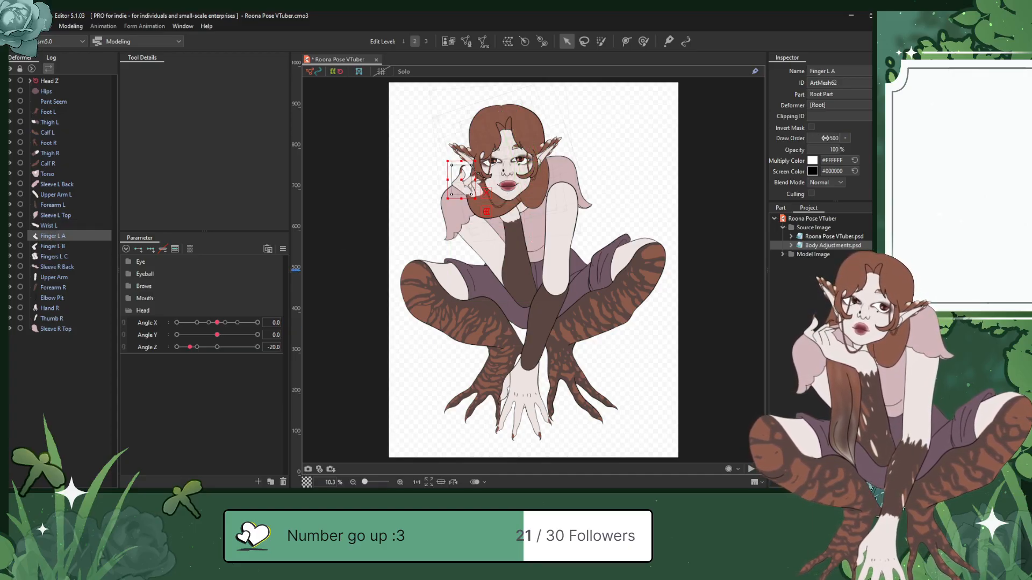
pyautogui.click(845, 139)
pyautogui.click(847, 139)
pyautogui.click(847, 147)
pyautogui.click(847, 147)
pyautogui.click(847, 148)
pyautogui.click(847, 148)
pyautogui.click(859, 157)
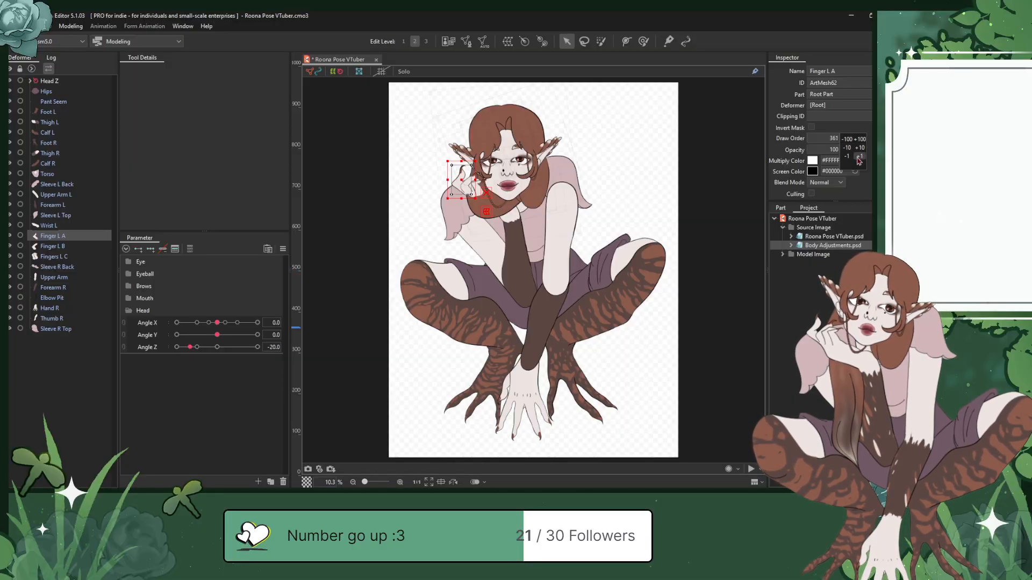
# Step: Set the draw orders of Finger L B to 362 and Fingers L C to 363, and save the model
pyautogui.click(54, 246)
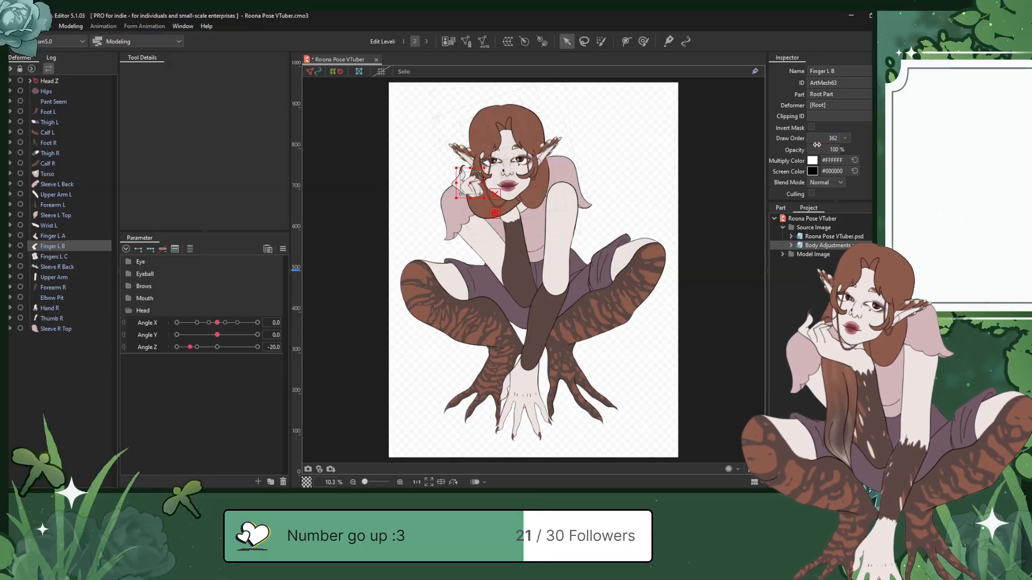
pyautogui.click(64, 257)
pyautogui.click(833, 138)
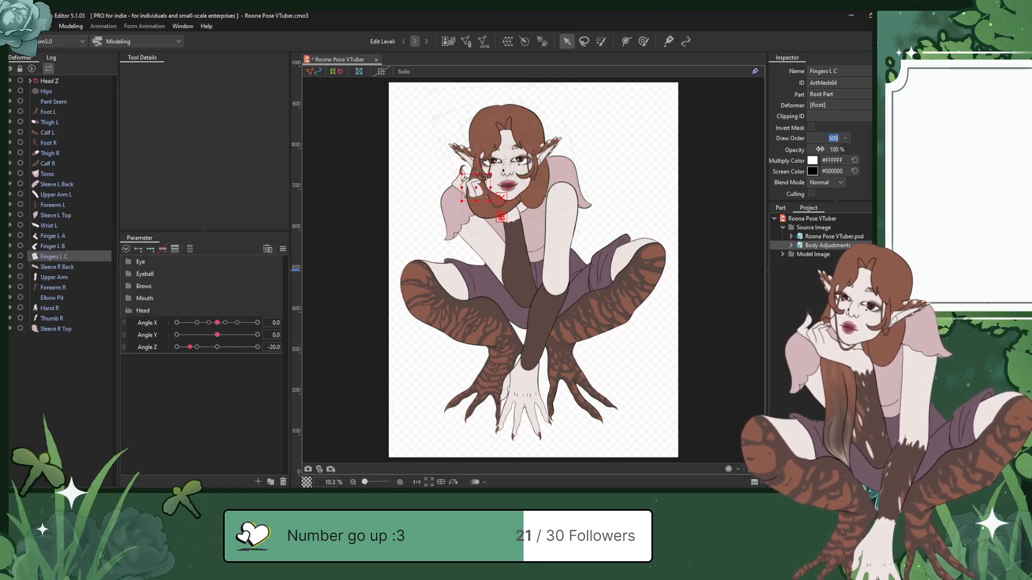
pyautogui.press('Return')
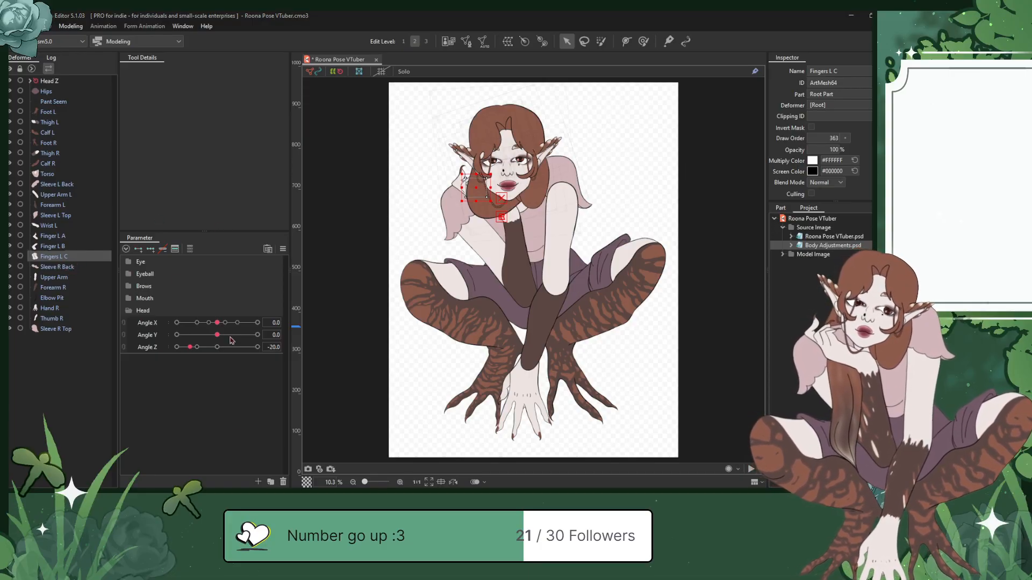
pyautogui.hotkey('ctrl', 's')
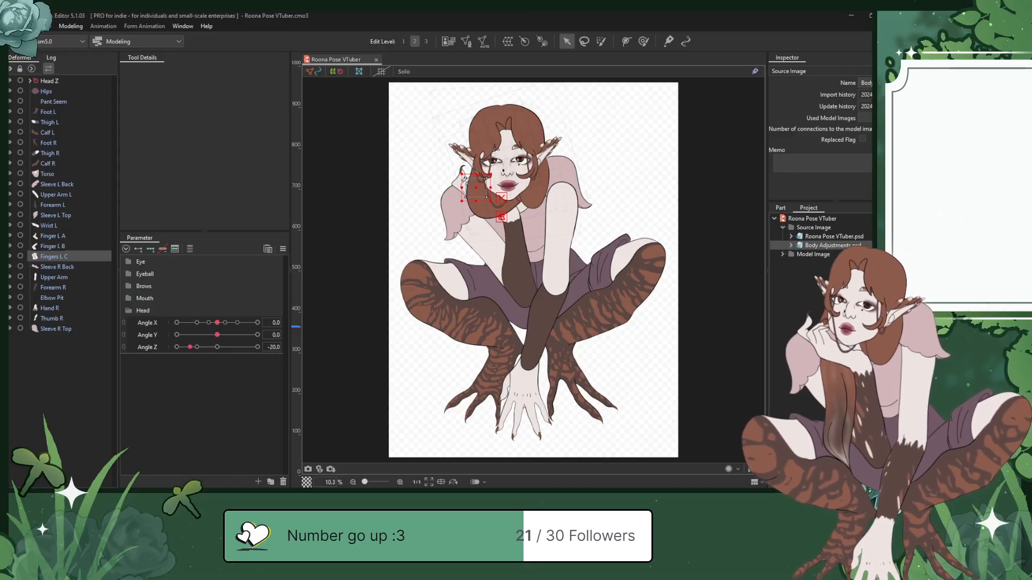
# Step: Set the draw order of the Forearm R ArtMesh to 363
pyautogui.click(48, 289)
pyautogui.doubleClick(827, 138)
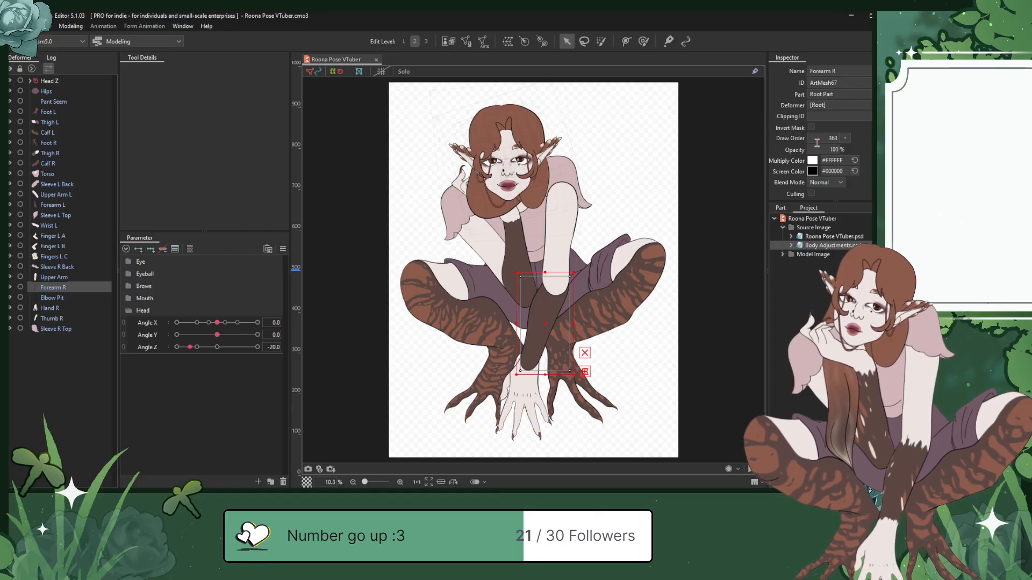
pyautogui.press('Return')
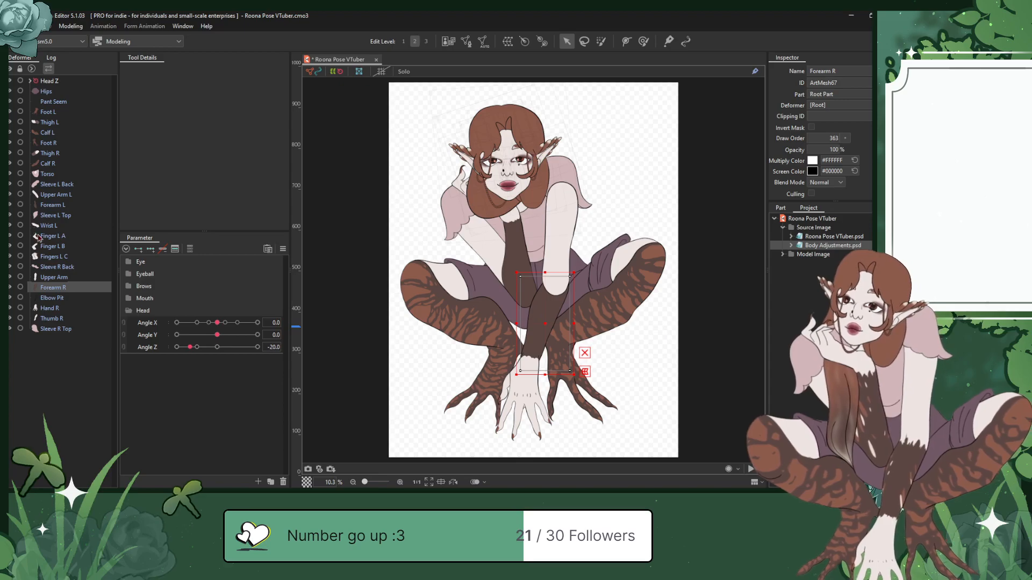
# Step: Rename the Upper Arm ArtMesh as Upper Arm R
pyautogui.click(62, 196)
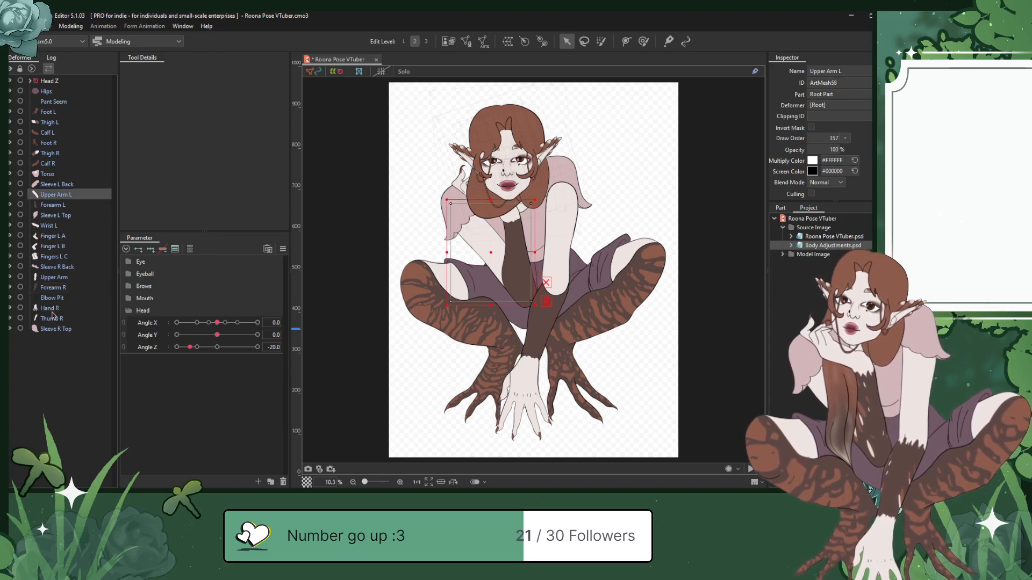
pyautogui.click(55, 278)
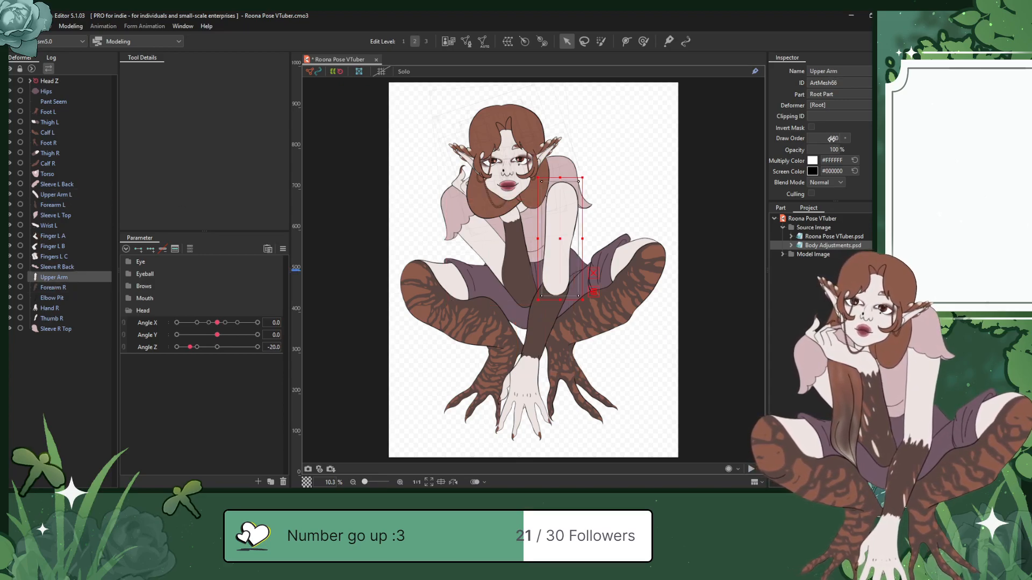
pyautogui.click(852, 72)
pyautogui.write('R')
# Step: Set the draw order of the Upper Arm R ArtMesh to 362
pyautogui.doubleClick(830, 138)
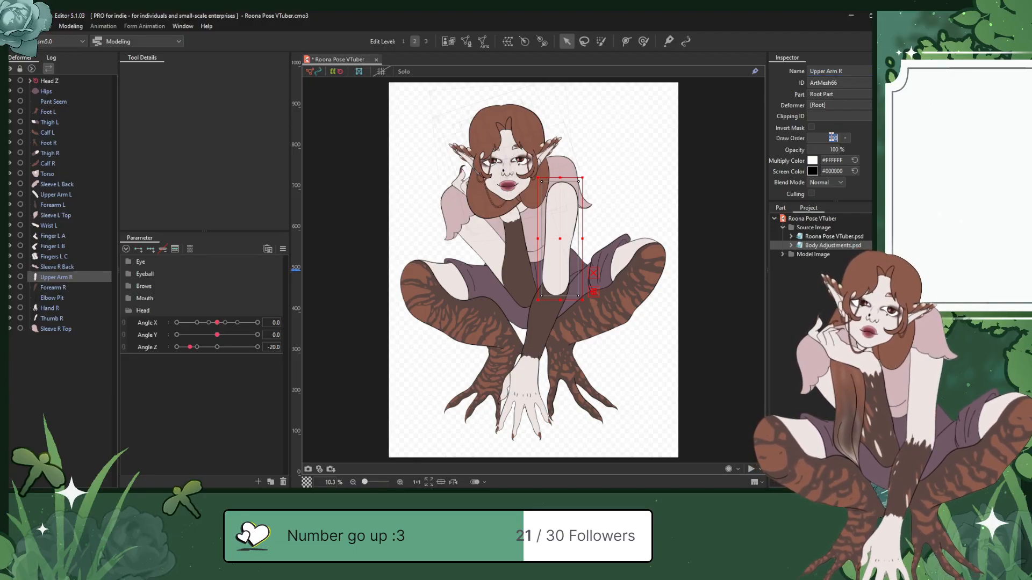
pyautogui.write('3')
pyautogui.write('64')
pyautogui.press('BackSpace')
pyautogui.press('BackSpace')
pyautogui.write('2')
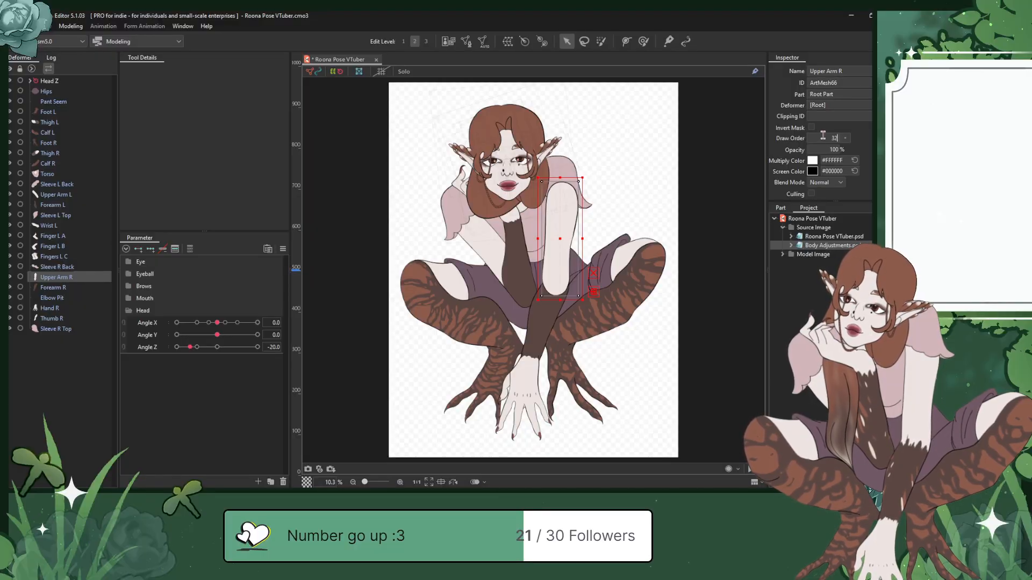
pyautogui.press('Return')
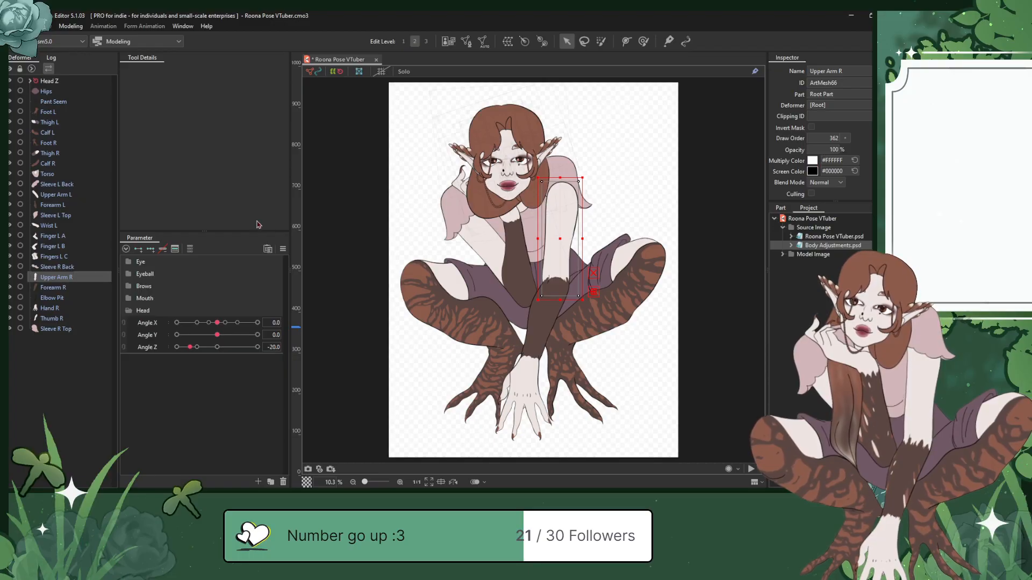
# Step: Raise the draw order of the Sleeve R Top ArtMesh to 364 and save the model
pyautogui.click(58, 186)
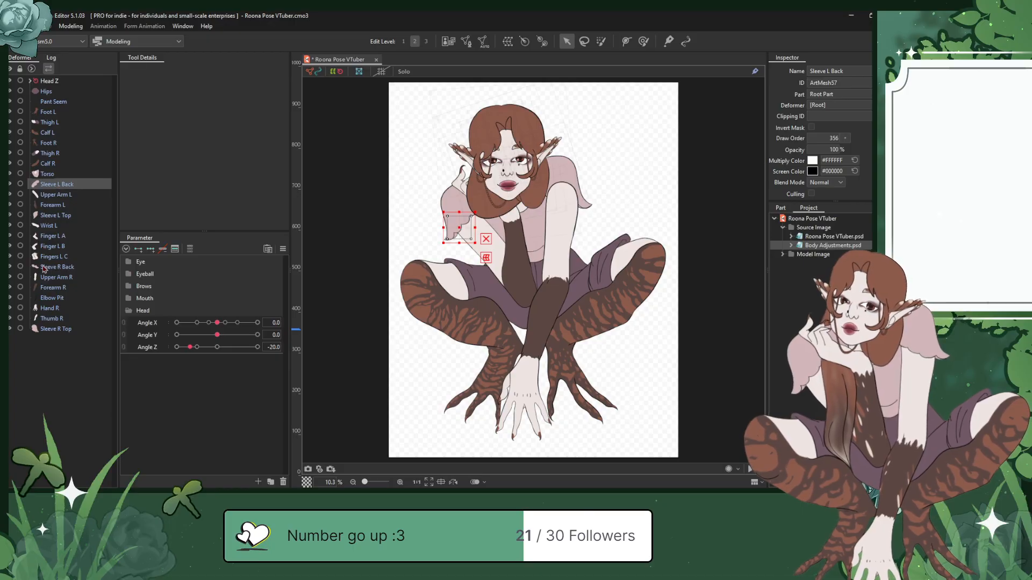
pyautogui.click(49, 330)
pyautogui.click(845, 138)
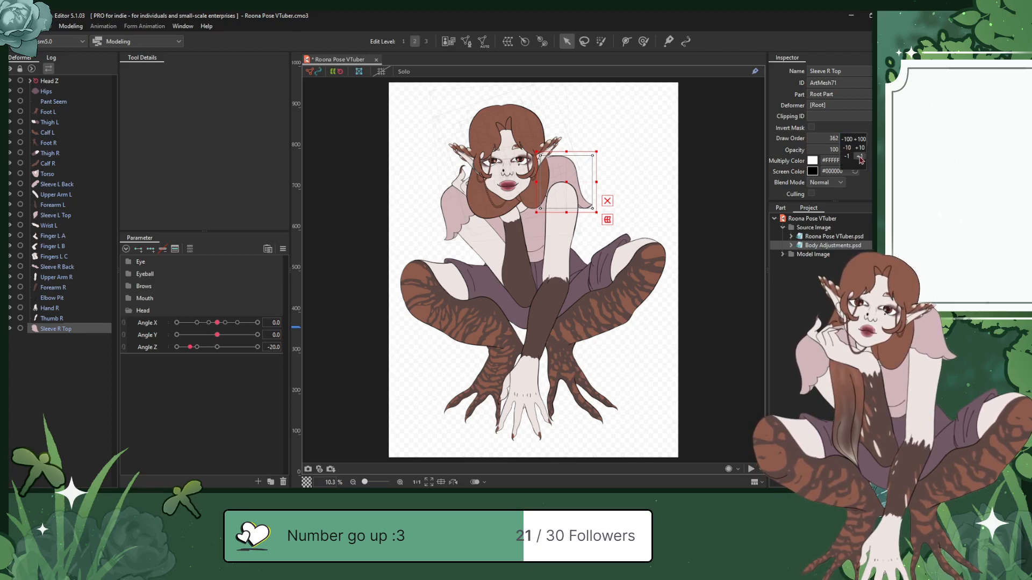
pyautogui.click(861, 157)
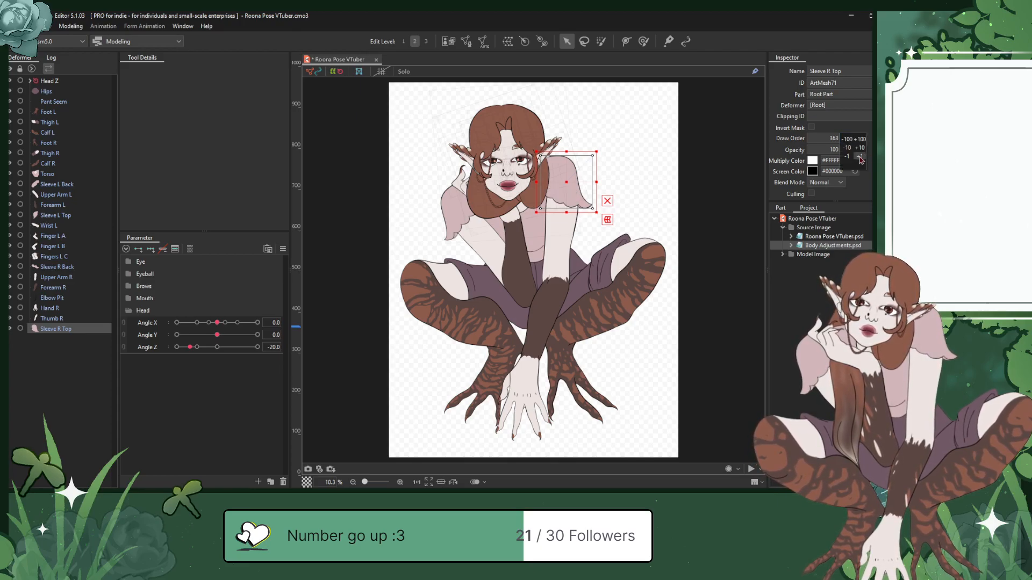
pyautogui.click(860, 157)
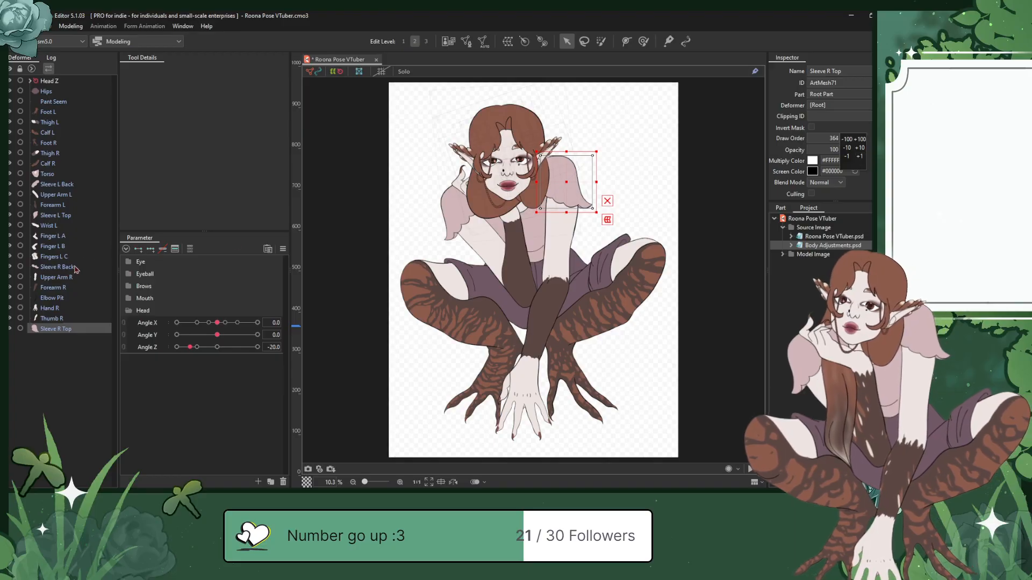
pyautogui.click(54, 269)
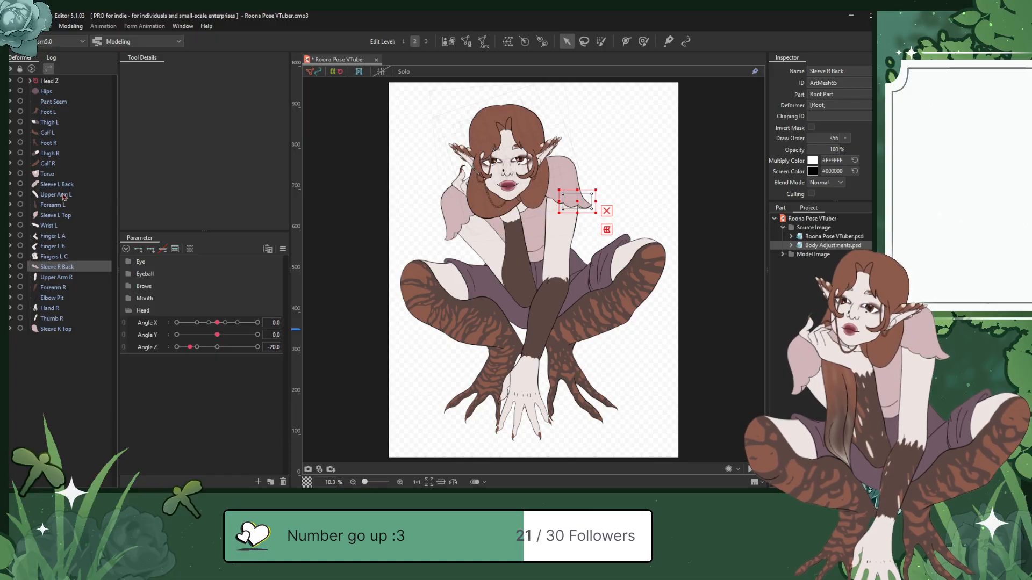
pyautogui.hotkey('ctrl', 's')
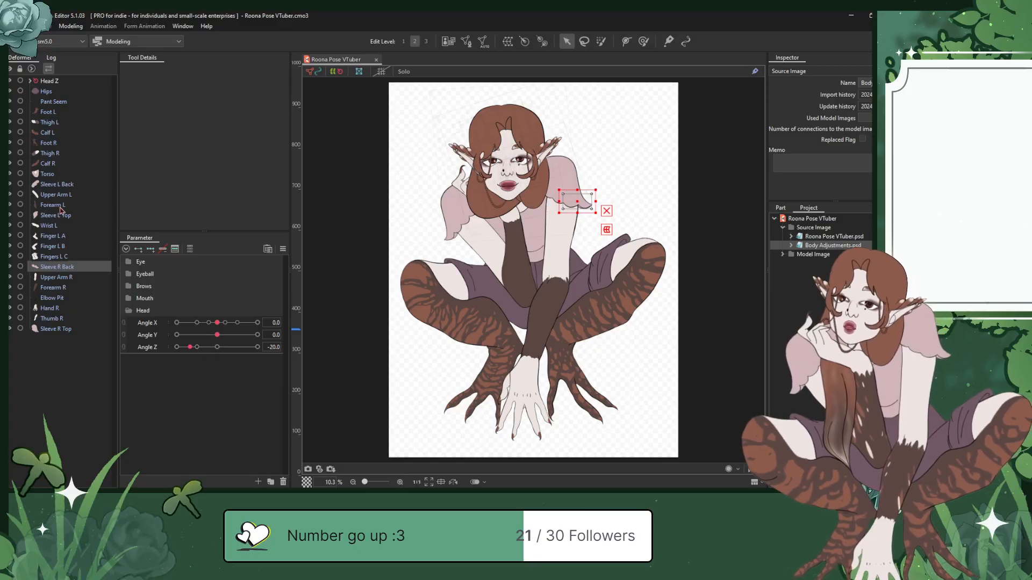
# Step: Set the draw order of the Hand R ArtMesh to 370
pyautogui.click(49, 308)
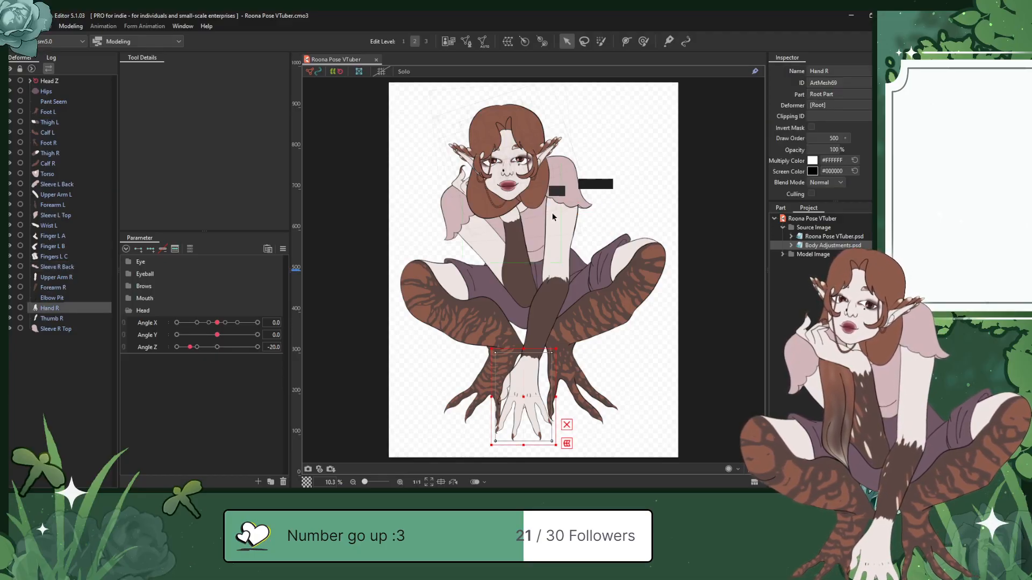
pyautogui.doubleClick(834, 139)
pyautogui.write('37')
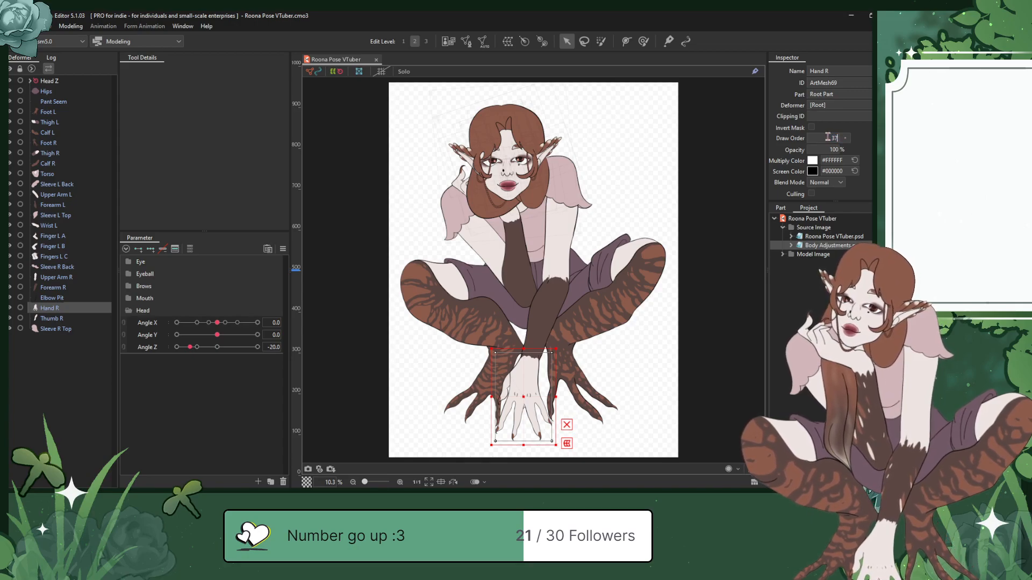
pyautogui.write('0')
pyautogui.press('Return')
# Step: Set the draw order of the Thumb R ArtMesh to 371 and save the model
pyautogui.click(59, 320)
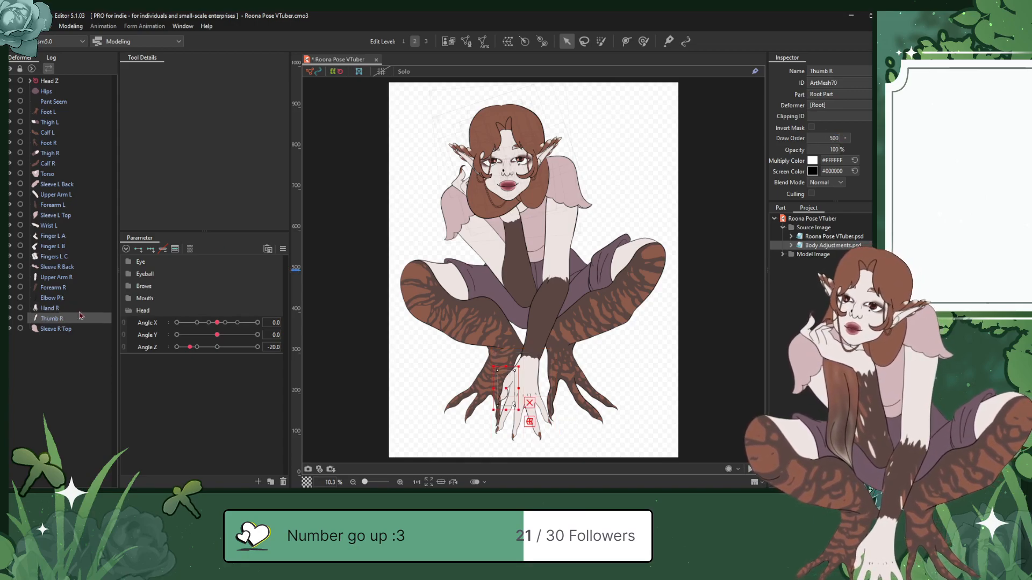
pyautogui.doubleClick(832, 139)
pyautogui.write('37')
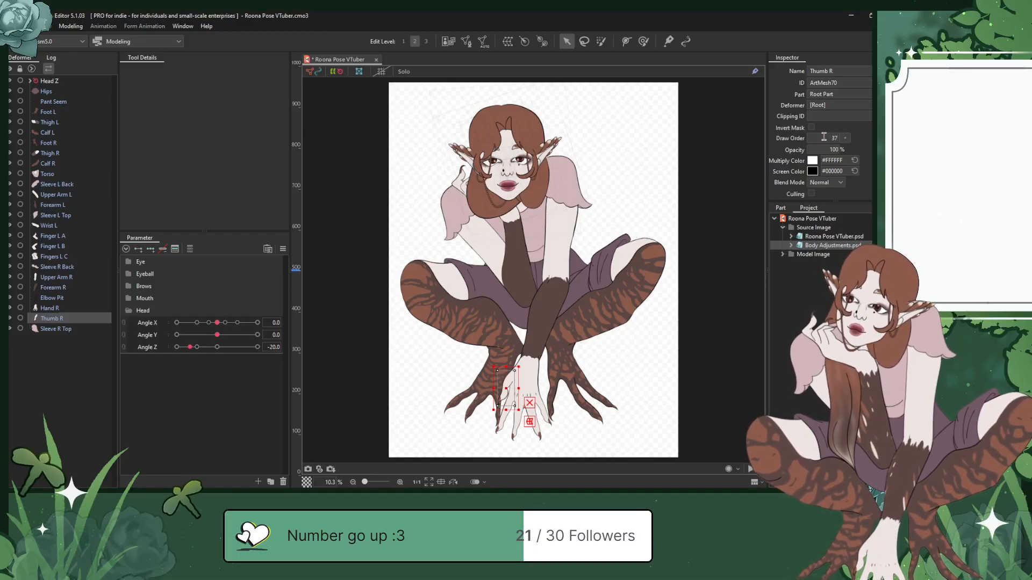
pyautogui.write('1')
pyautogui.press('Return')
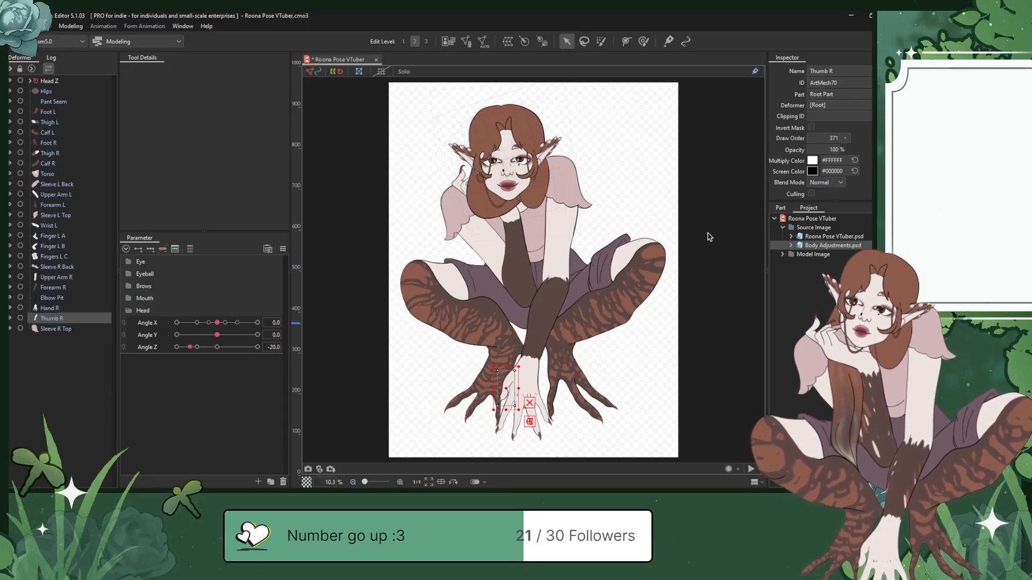
pyautogui.hotkey('ctrl', 's')
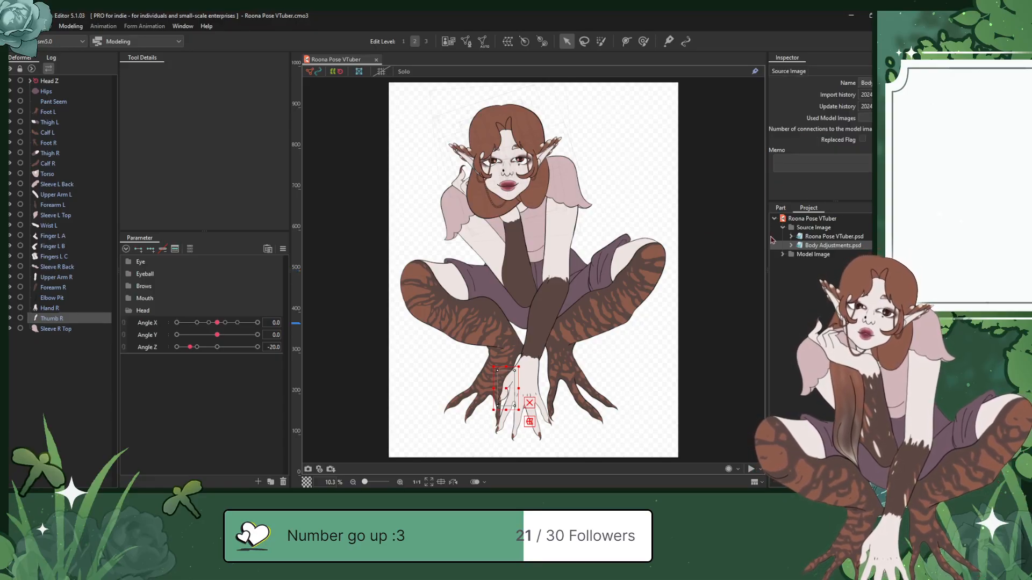
# Step: Lower the draw order of the Hair Back Colour ArtMesh, nested under the Head's Hair Back XY deformer, to 285
pyautogui.click(31, 80)
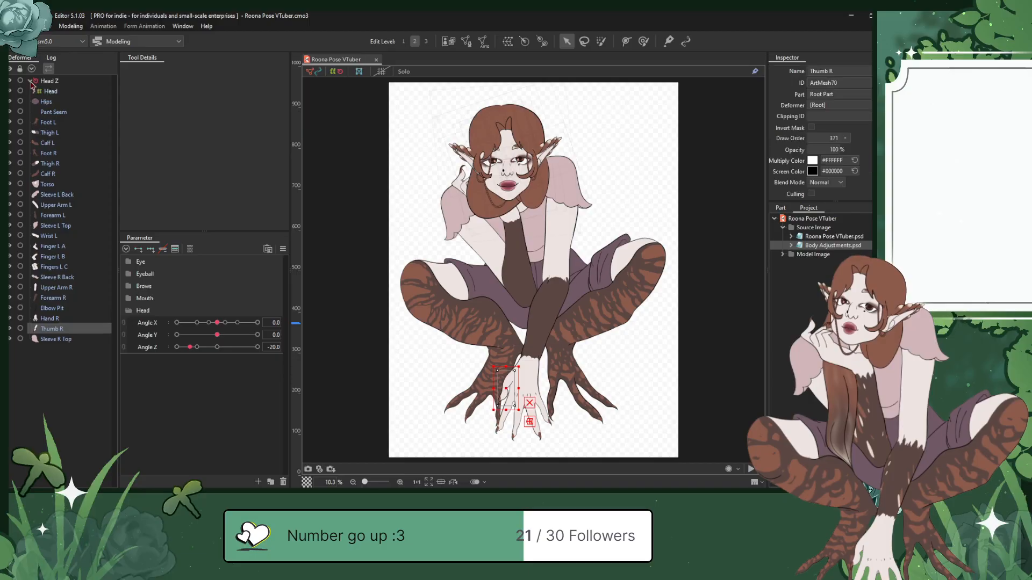
pyautogui.click(34, 92)
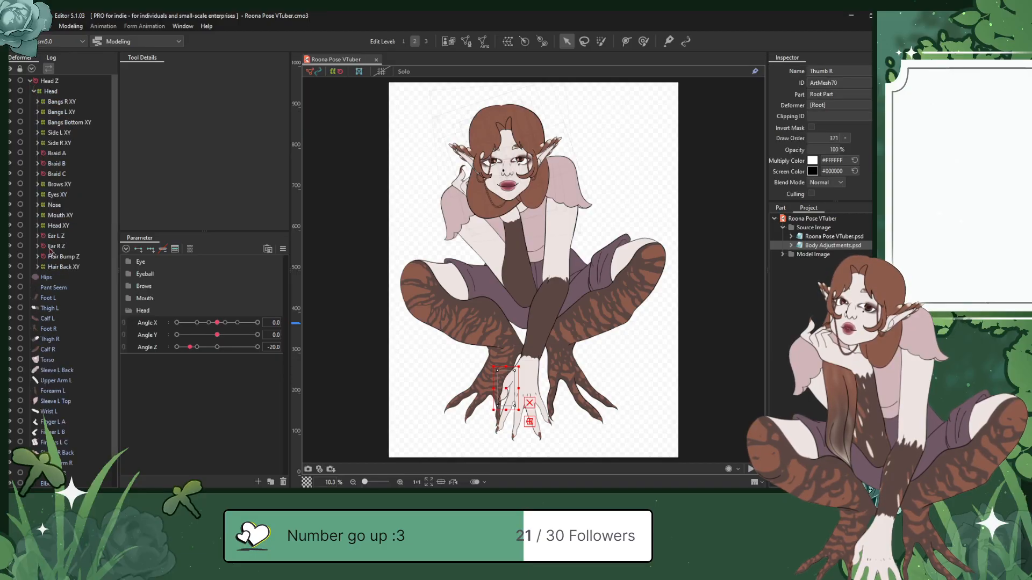
pyautogui.click(50, 267)
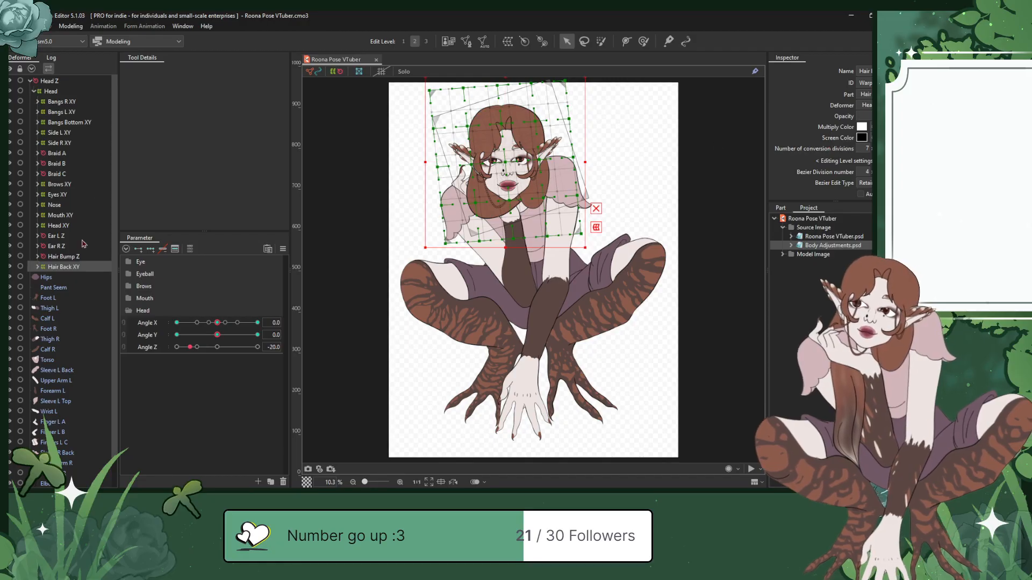
pyautogui.click(38, 267)
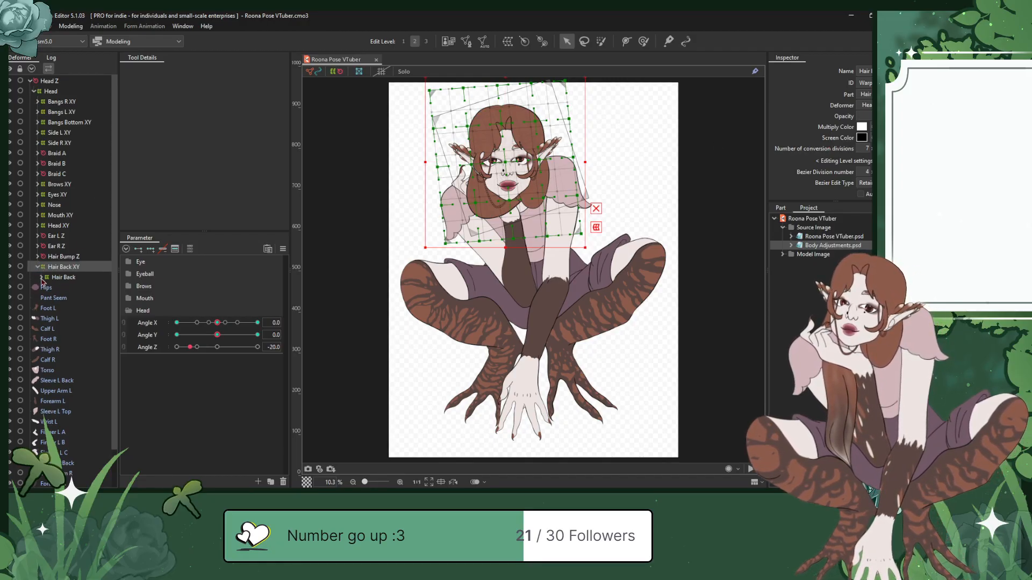
pyautogui.click(41, 277)
pyautogui.click(62, 288)
pyautogui.keyDown('shift'); pyautogui.click(61, 297); pyautogui.keyUp('shift')
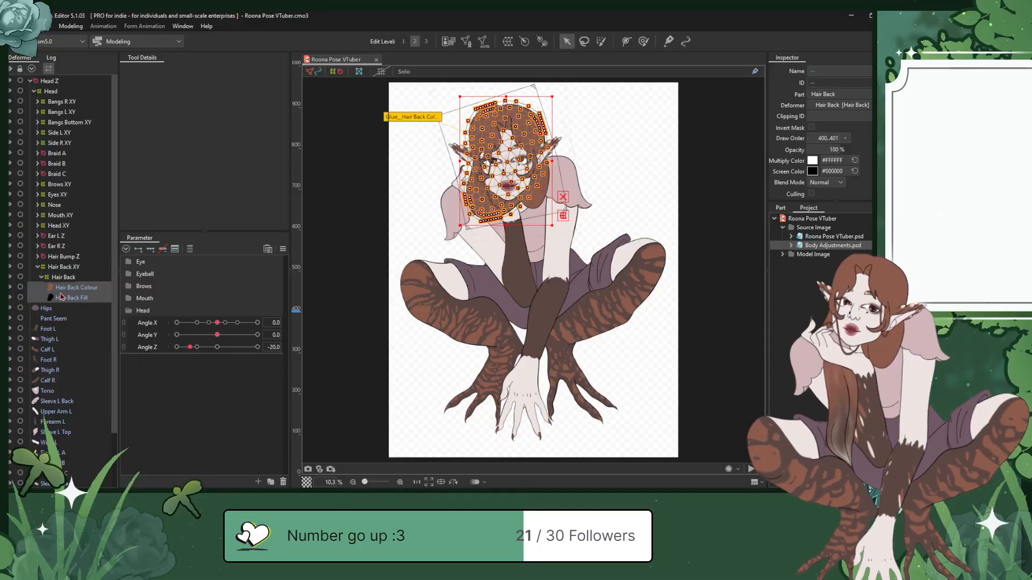
pyautogui.click(61, 289)
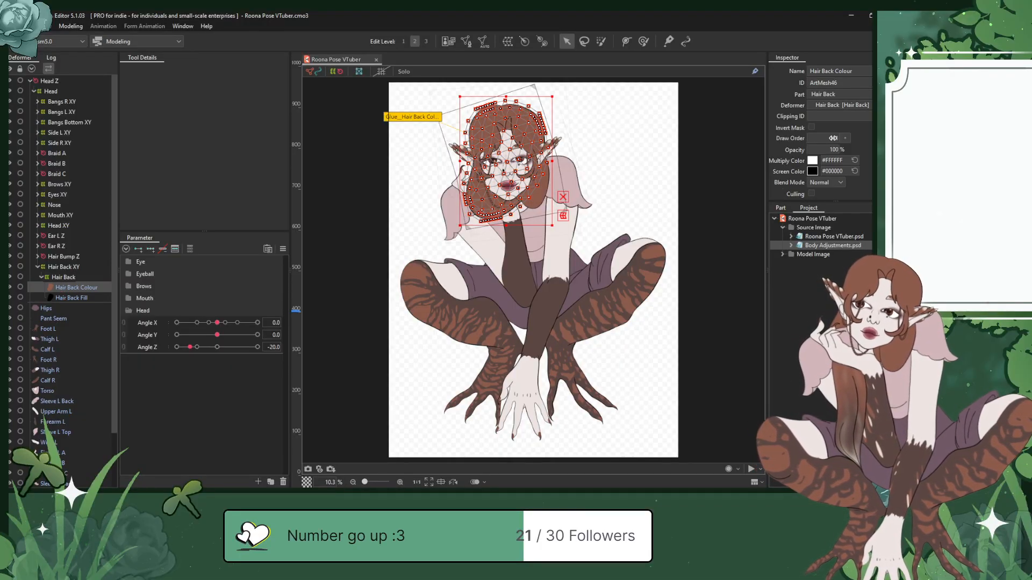
pyautogui.moveTo(833, 138); pyautogui.dragTo(768, 138)
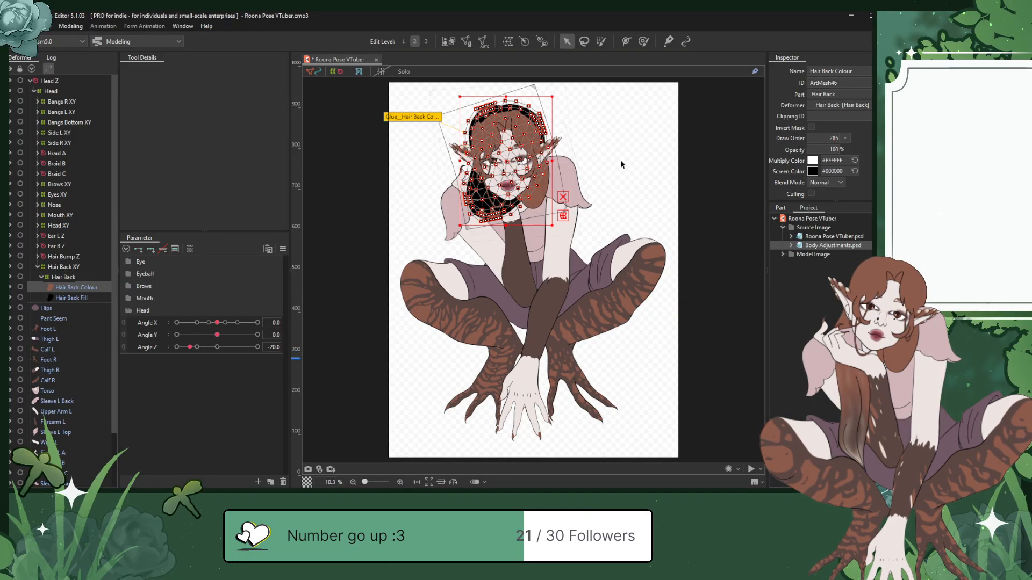
# Step: Lower the draw order of the Hair Back Fill ArtMesh to 284 and save the model
pyautogui.click(84, 300)
pyautogui.moveTo(798, 138); pyautogui.dragTo(763, 138)
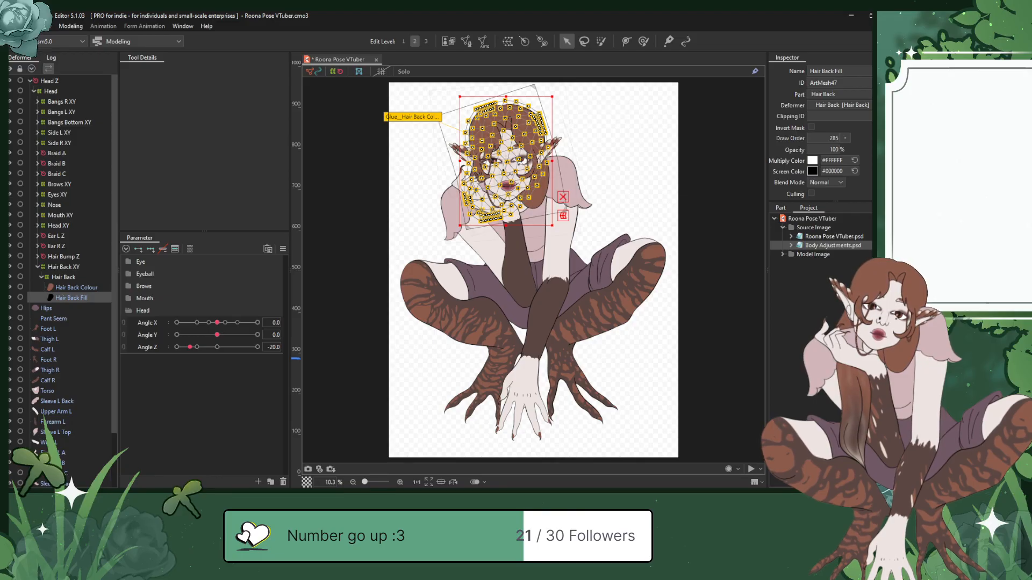
pyautogui.click(847, 139)
pyautogui.click(847, 156)
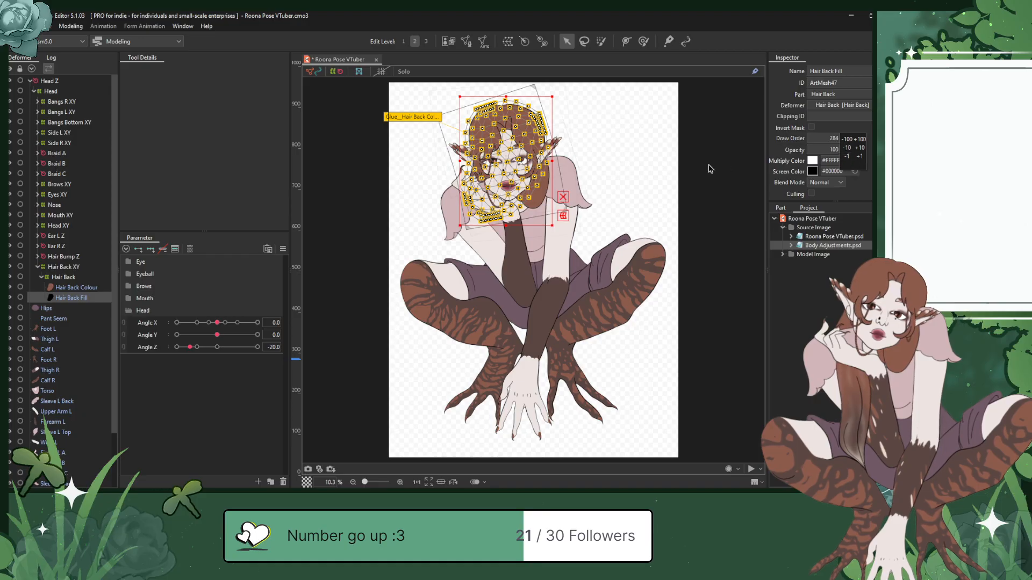
pyautogui.click(709, 169)
pyautogui.hotkey('ctrl', 's')
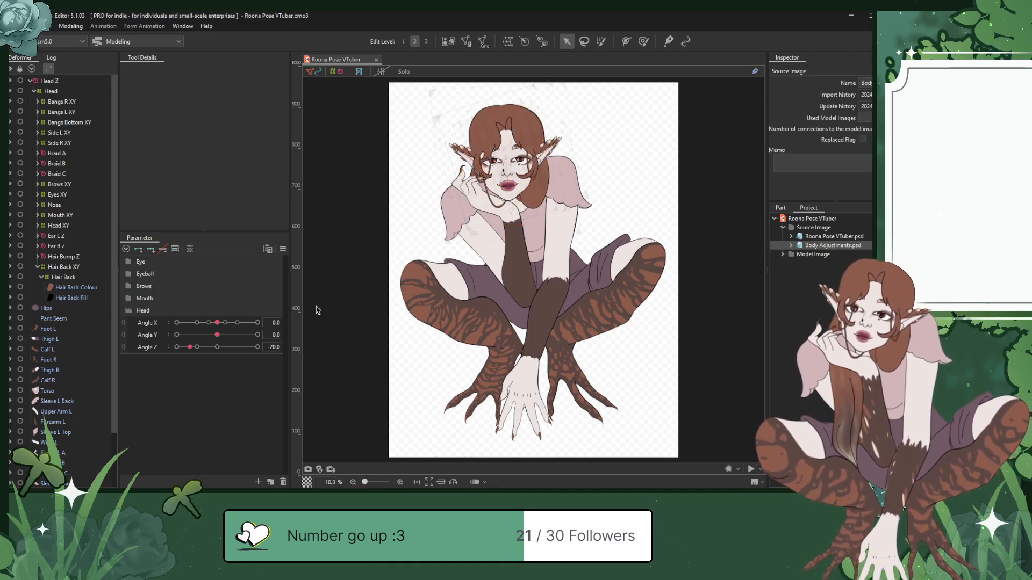
# Step: Check the layering of head and body by moving the head's Angle Y and Angle X parameters
pyautogui.moveTo(217, 334)
pyautogui.mouseDown()
pyautogui.moveTo(286, 347)
pyautogui.moveTo(225, 344)
pyautogui.mouseUp()
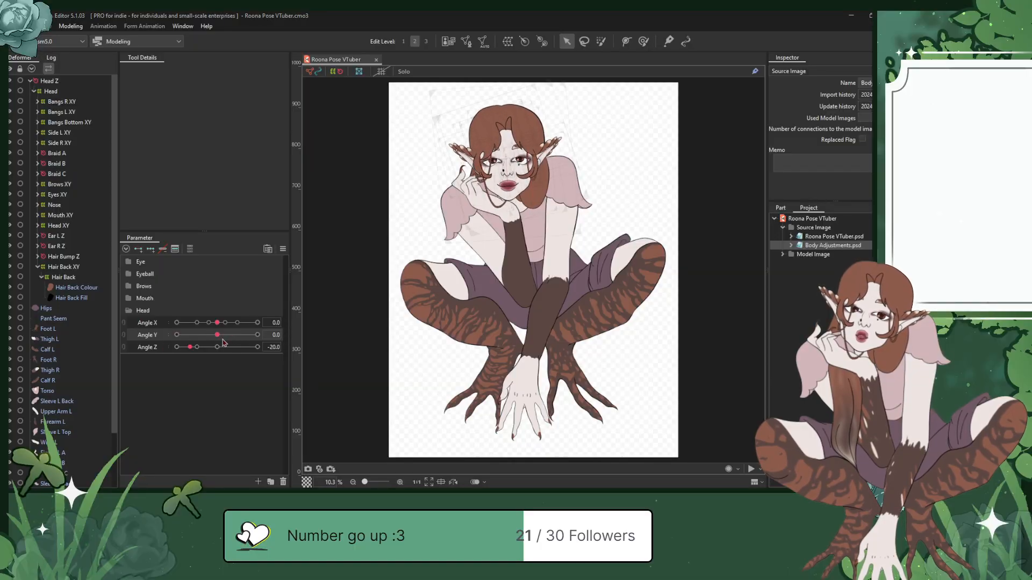
pyautogui.moveTo(217, 323)
pyautogui.mouseDown()
pyautogui.moveTo(237, 334)
pyautogui.moveTo(202, 354)
pyautogui.moveTo(222, 329)
pyautogui.mouseUp()
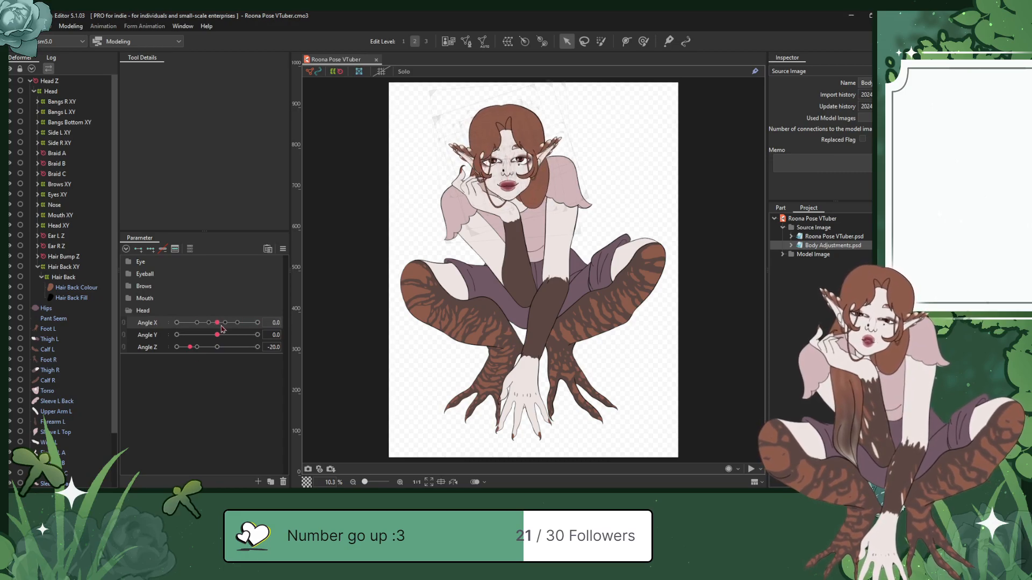